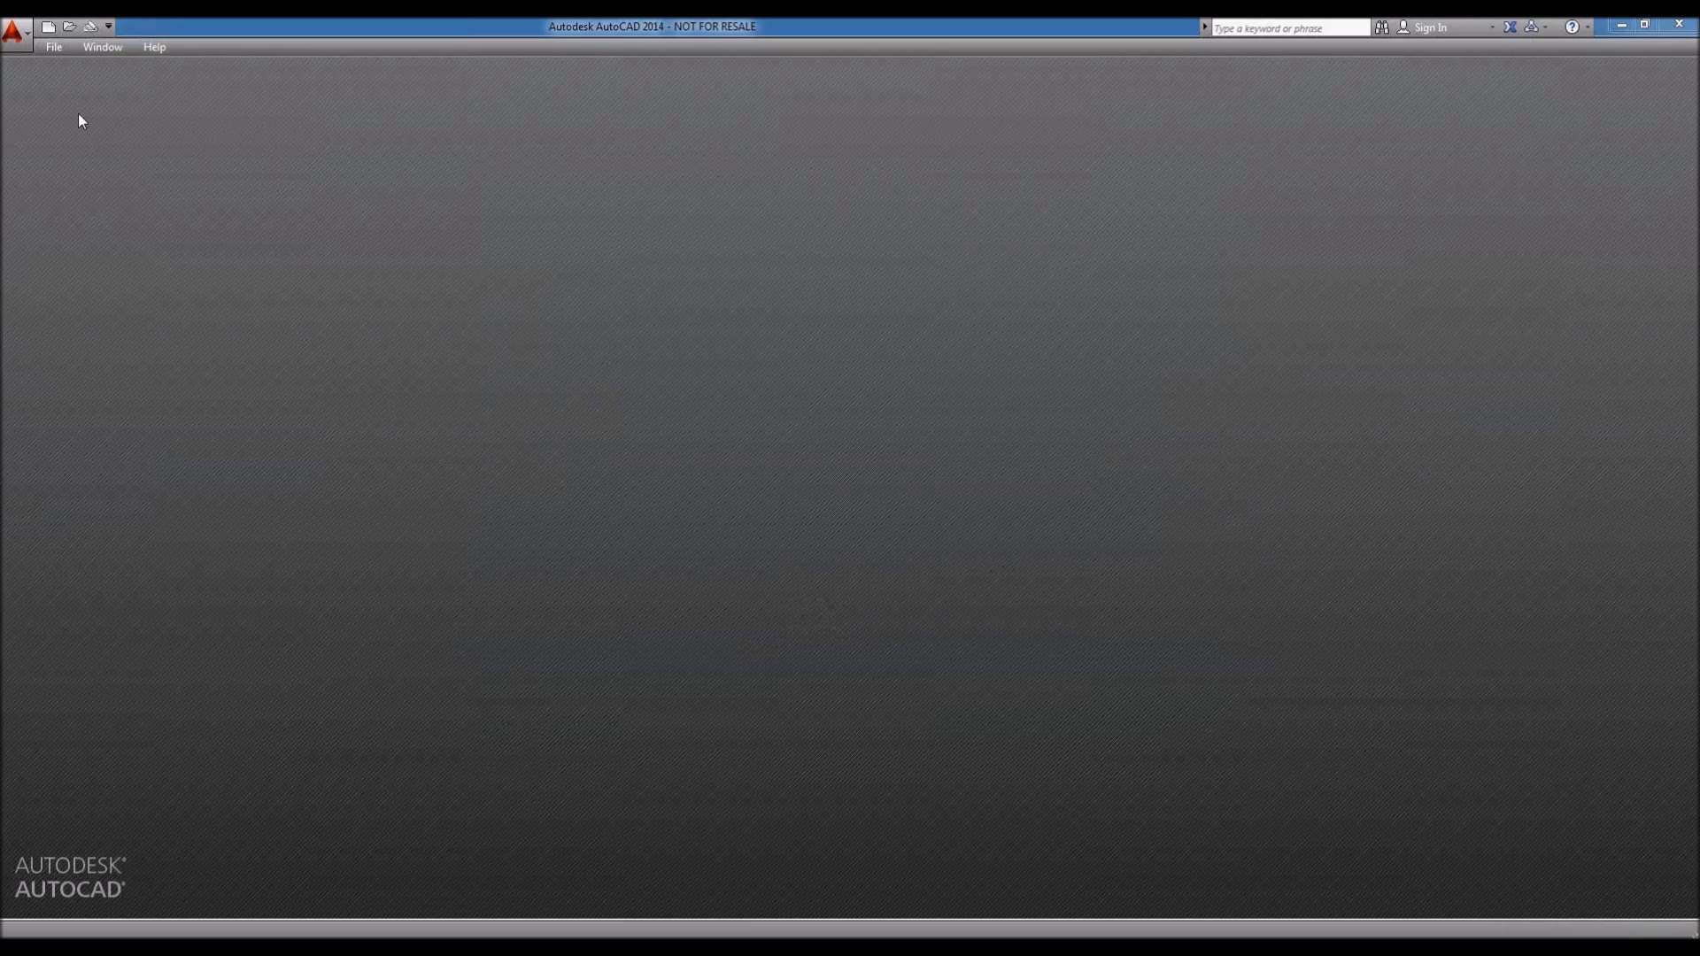
Step: Open the File menu to see the list of recently opened drawings
{"action": "left_click", "coordinate": [52, 48]}
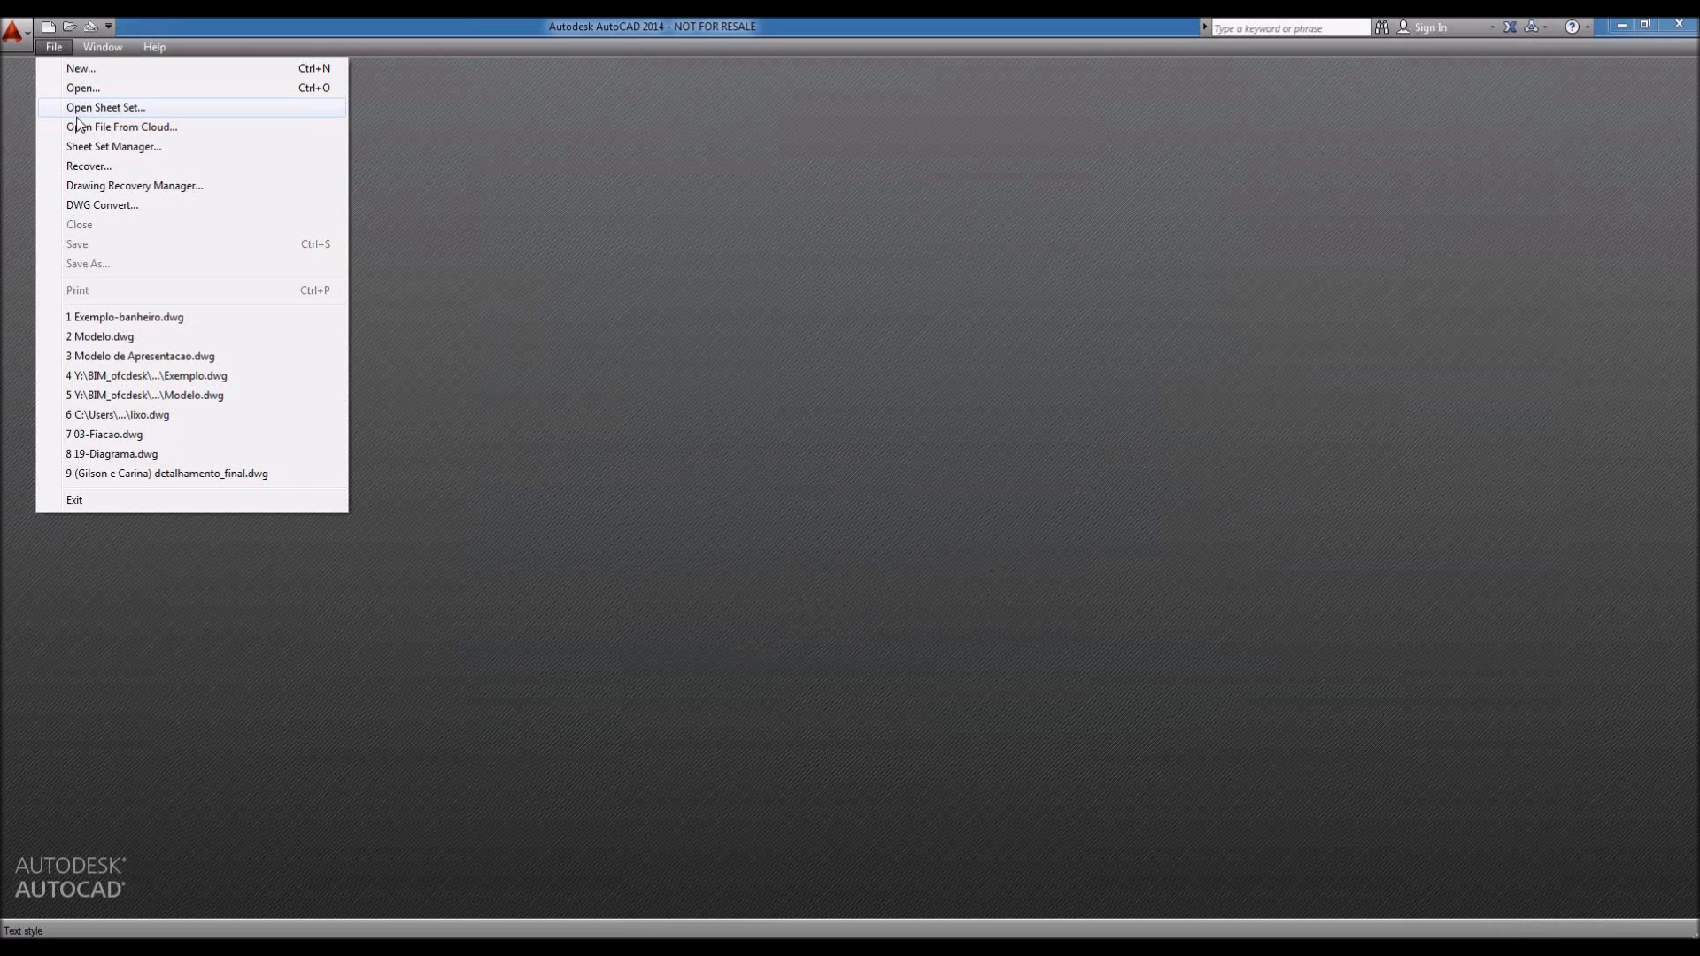
Step: Create the new blank drawing Drawing2.dwg from the acadiso.dwt template
{"action": "left_click", "coordinate": [96, 71]}
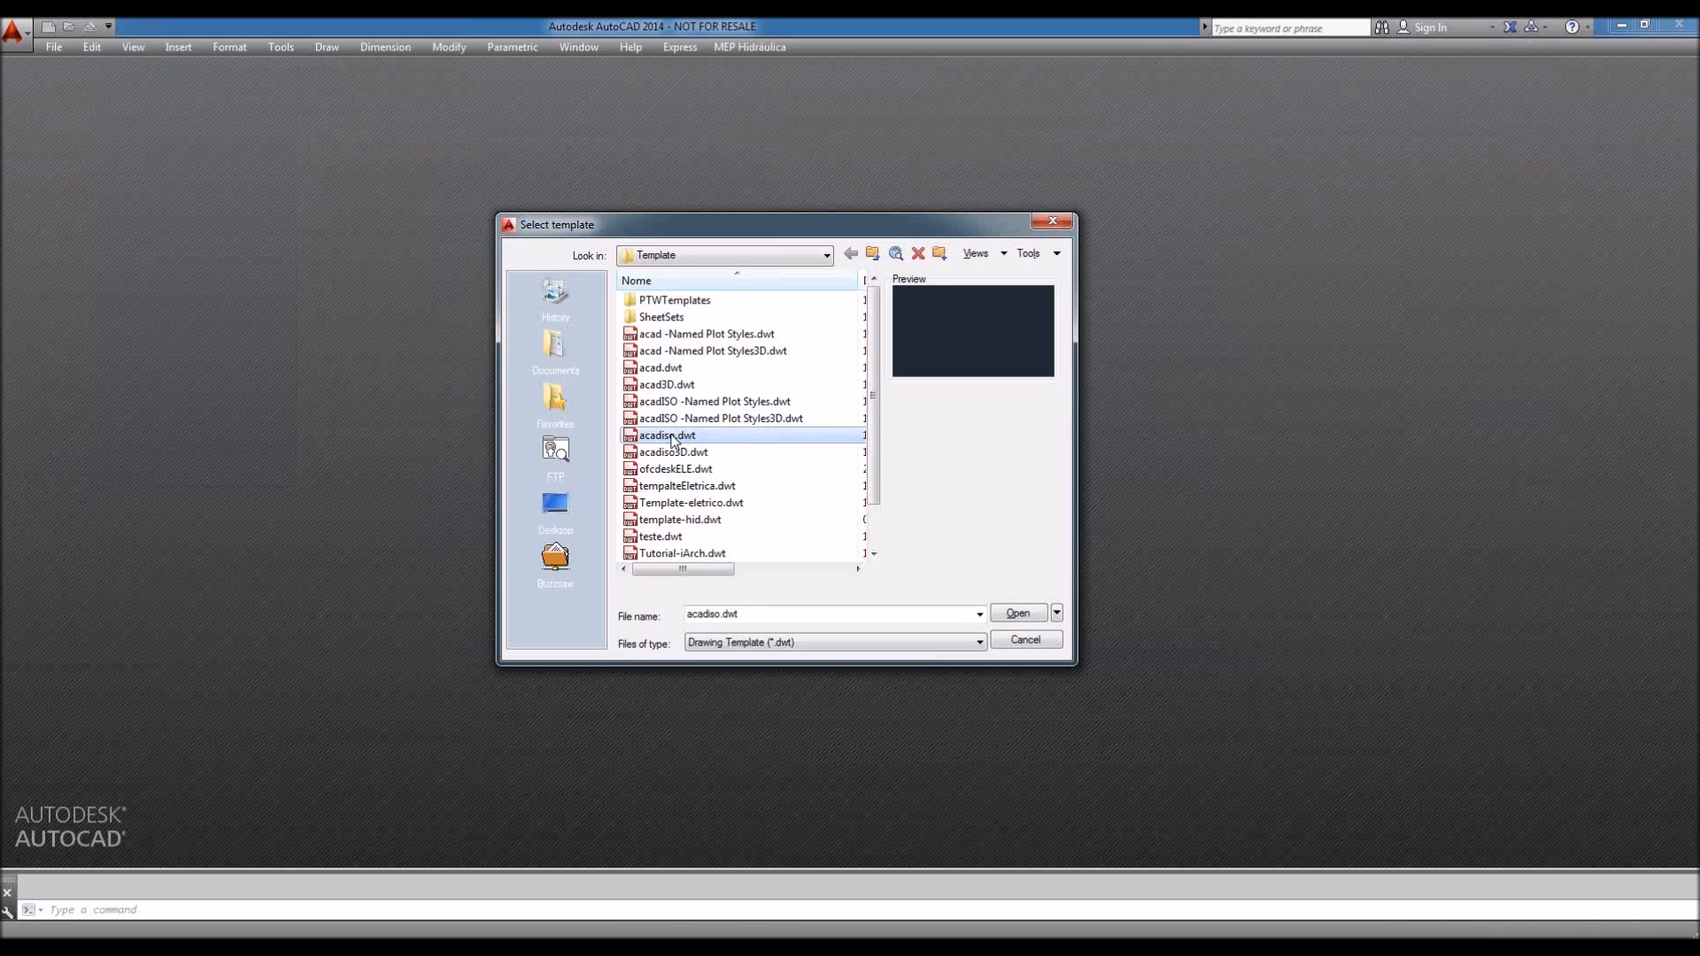
{"action": "left_click", "coordinate": [1020, 615]}
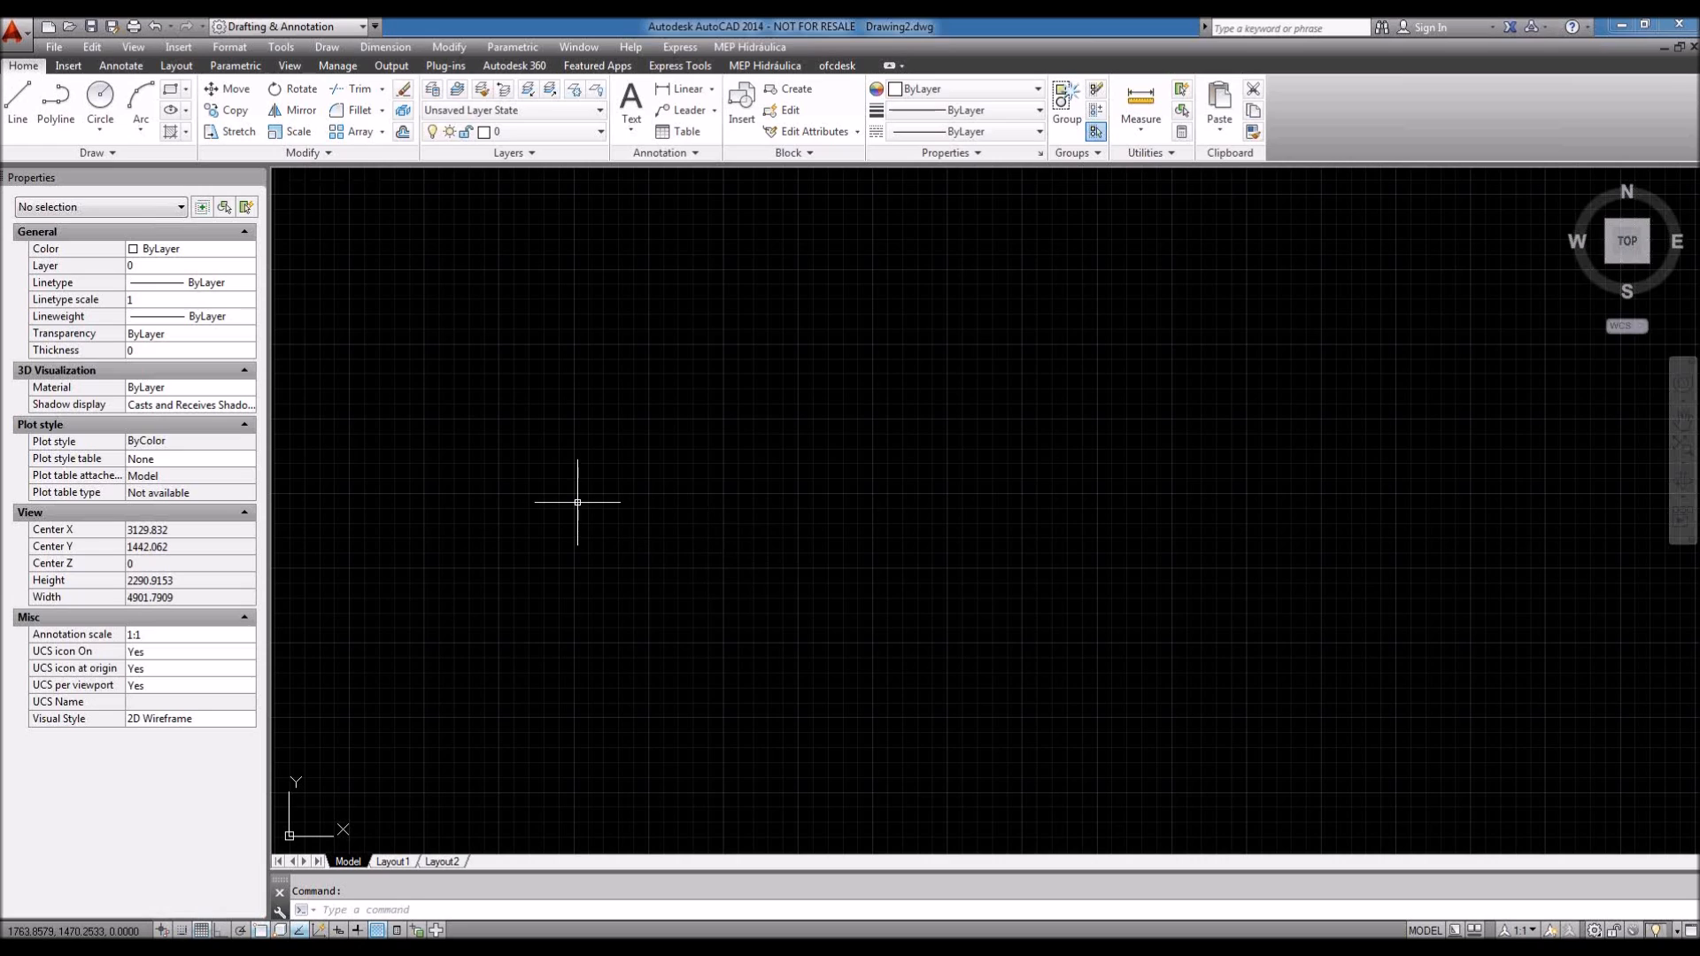
{"action": "left_click", "coordinate": [13, 36]}
Step: Dismiss the application menu and display the MEP Hidráulica ribbon tools
{"action": "mouse_move", "coordinate": [82, 252]}
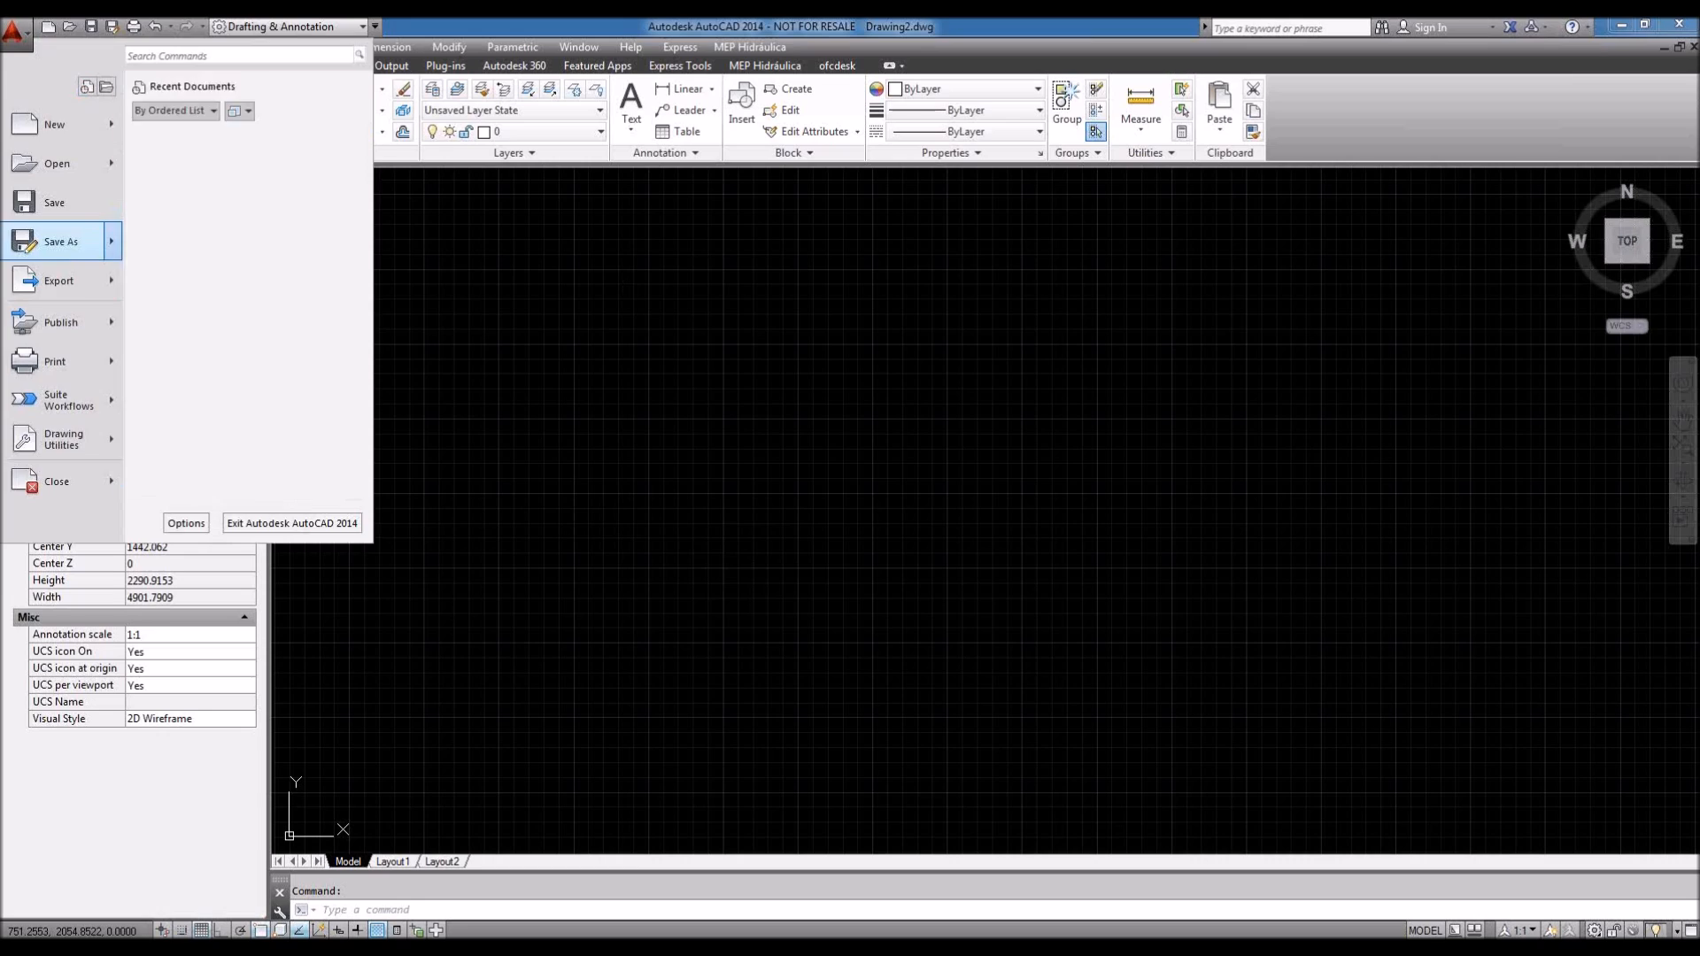
{"action": "left_click", "coordinate": [531, 319]}
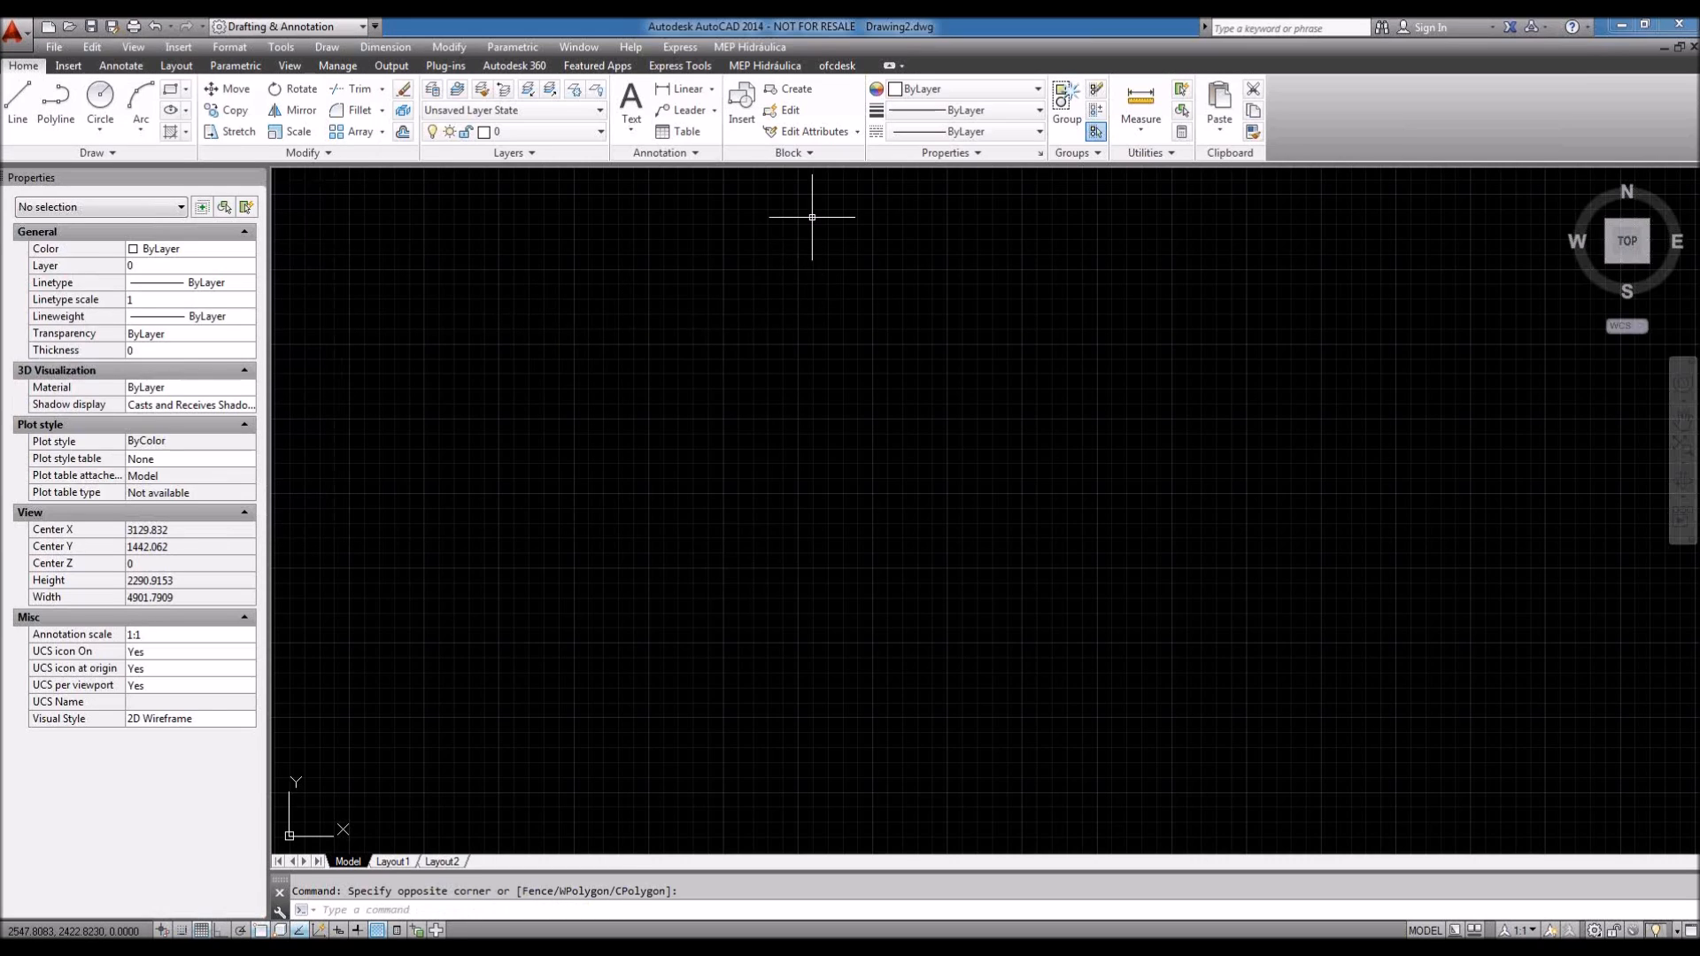
{"action": "left_click", "coordinate": [783, 67]}
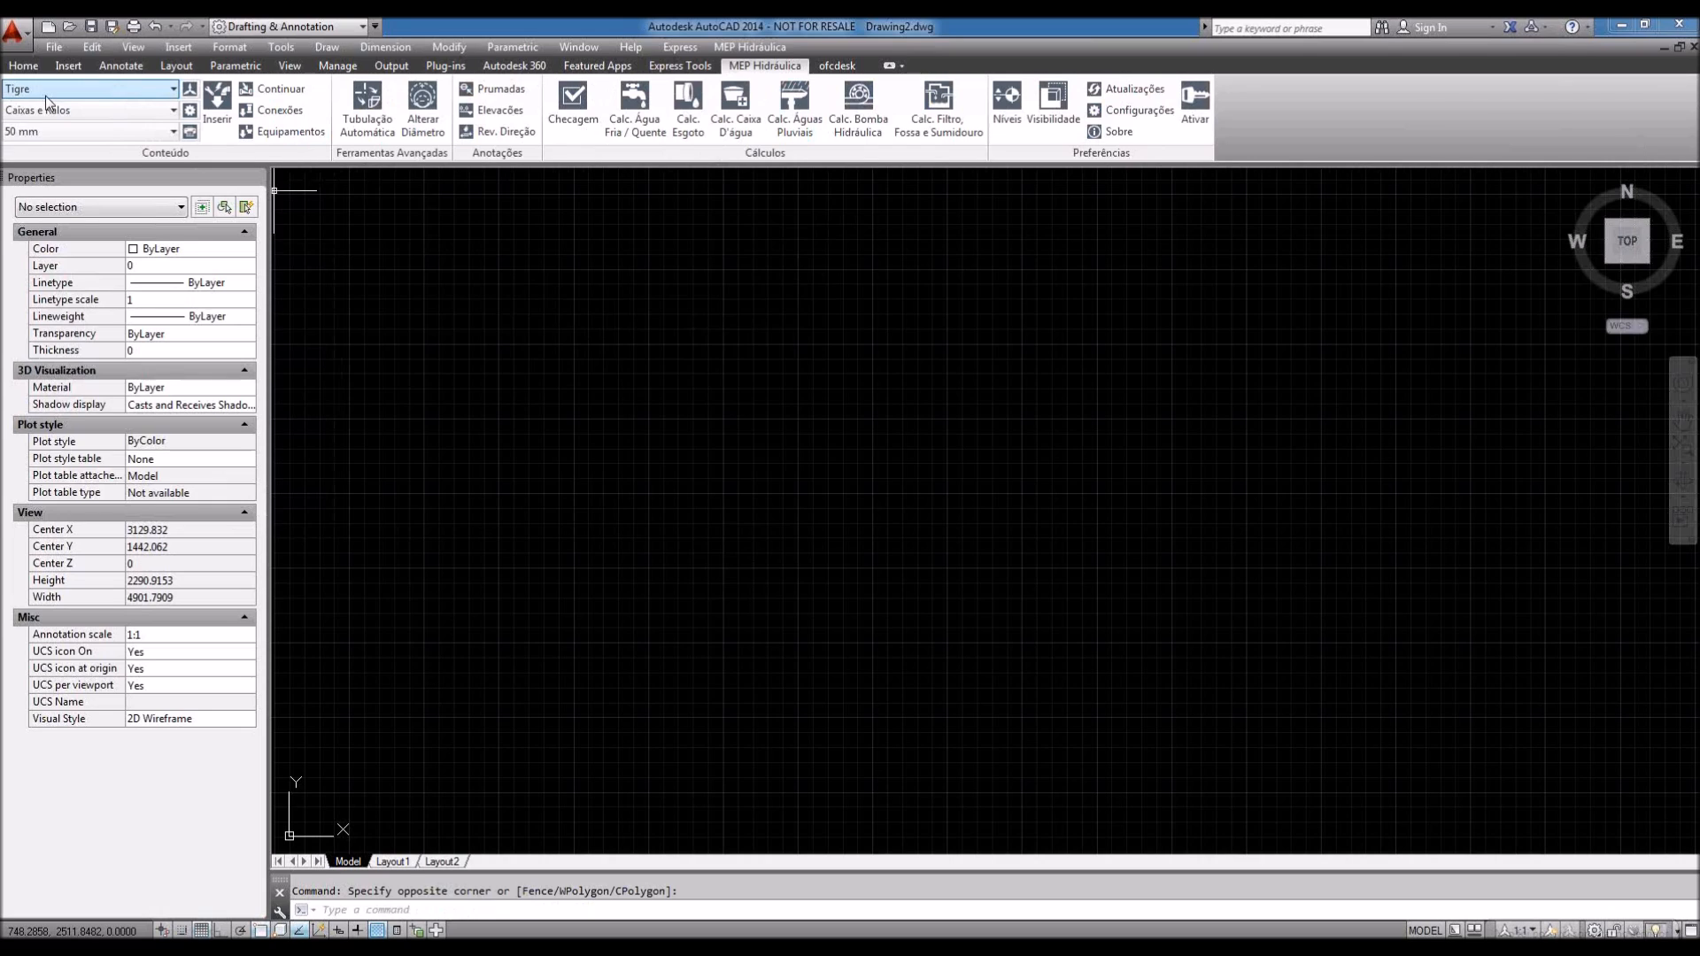
{"action": "left_click", "coordinate": [126, 90]}
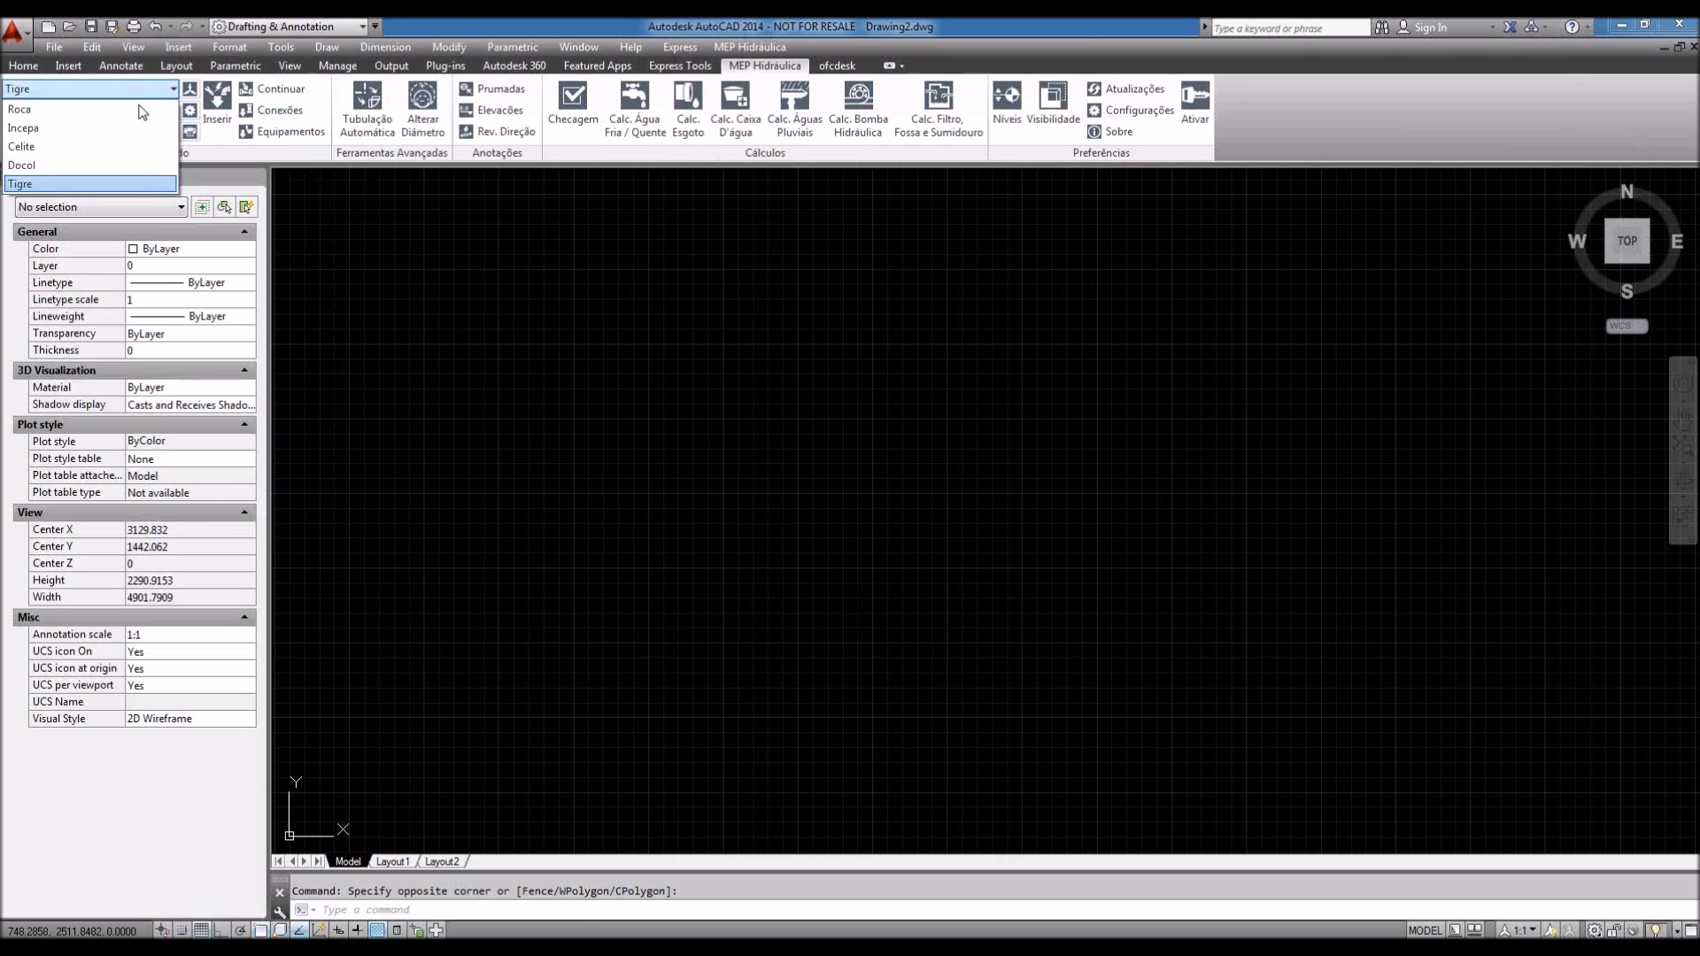
{"action": "left_click", "coordinate": [209, 152]}
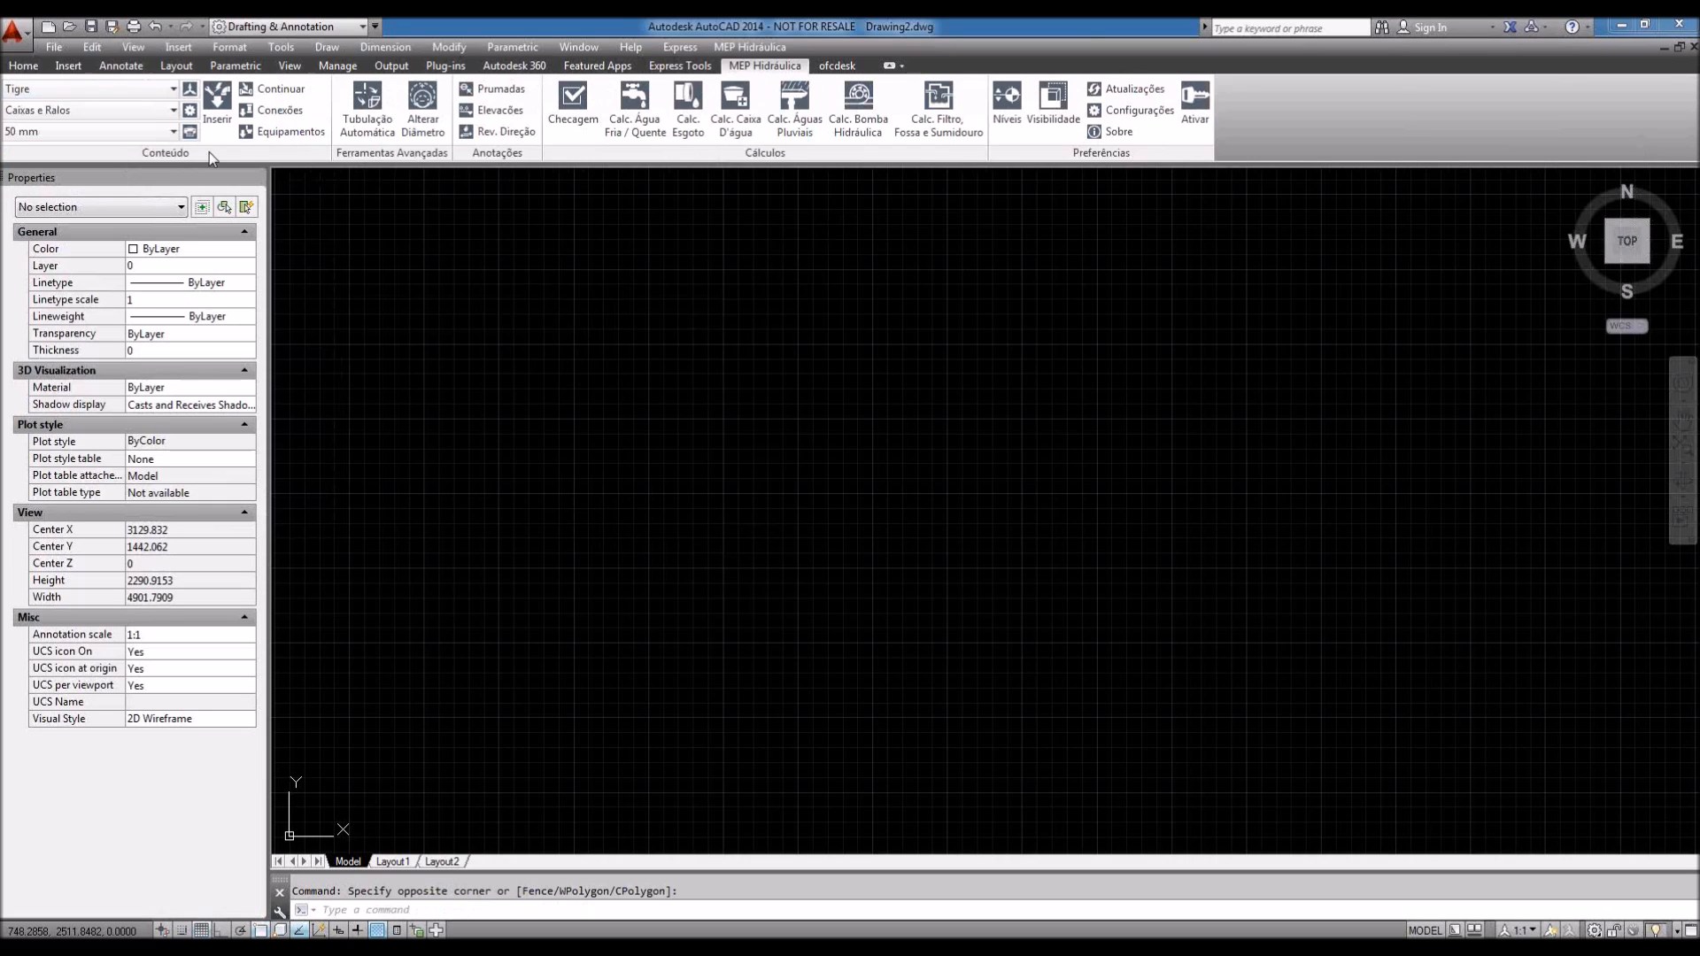
{"action": "left_click", "coordinate": [168, 115]}
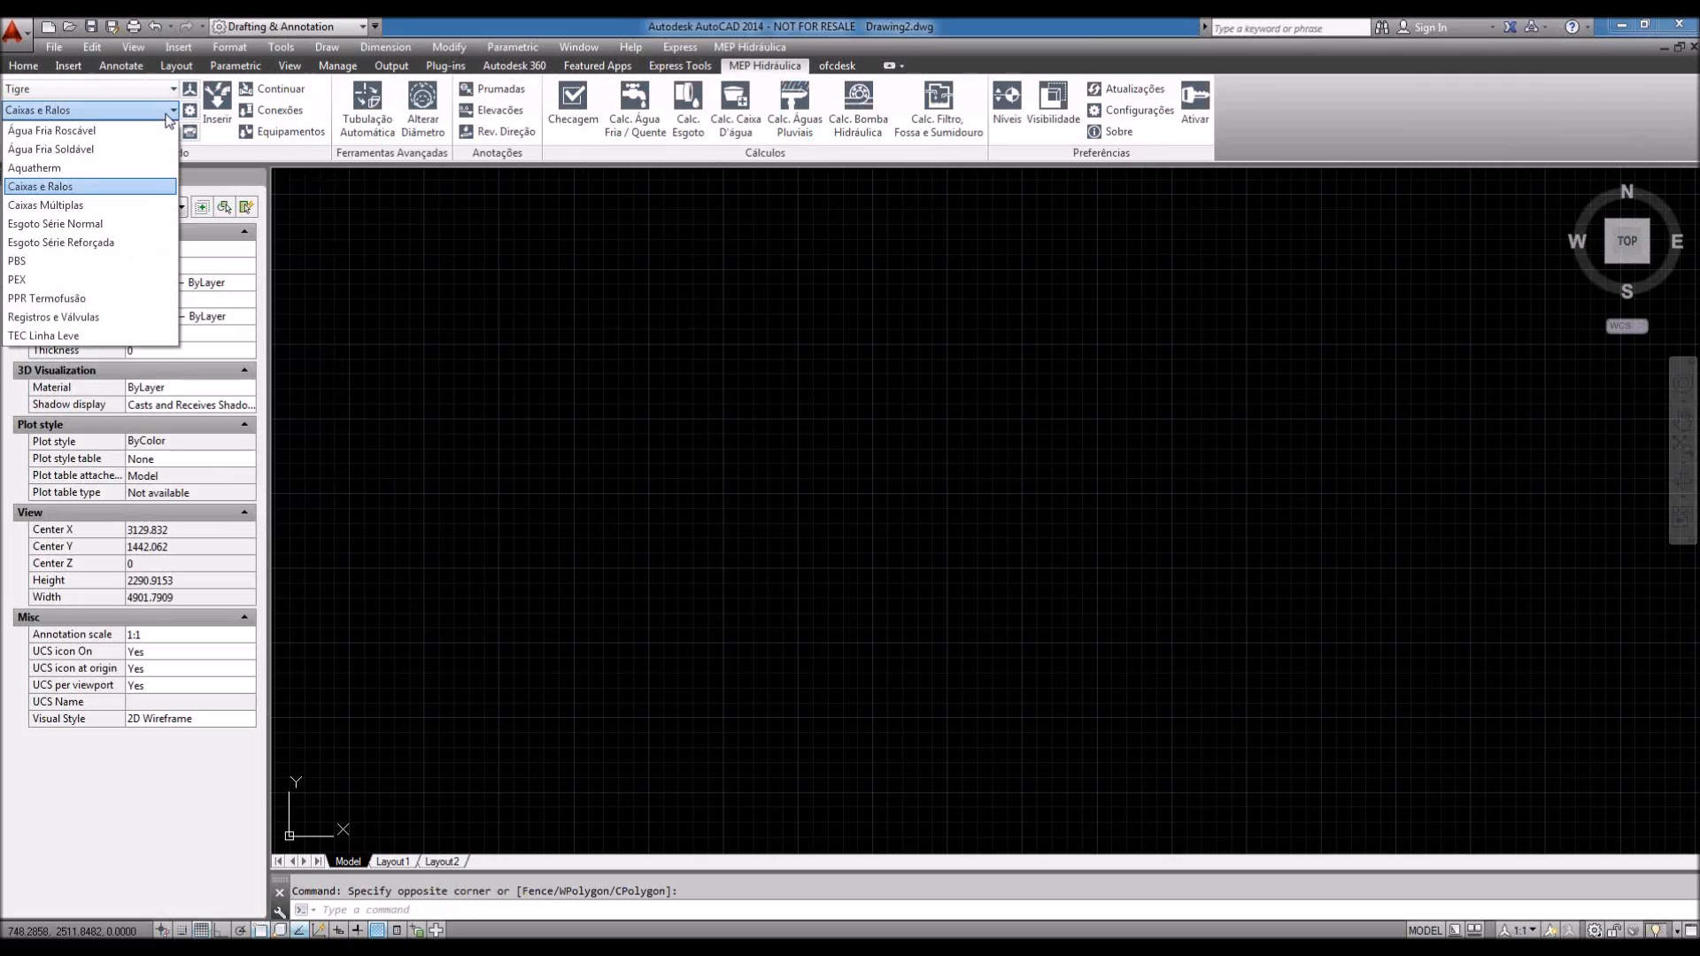
{"action": "left_click", "coordinate": [167, 115]}
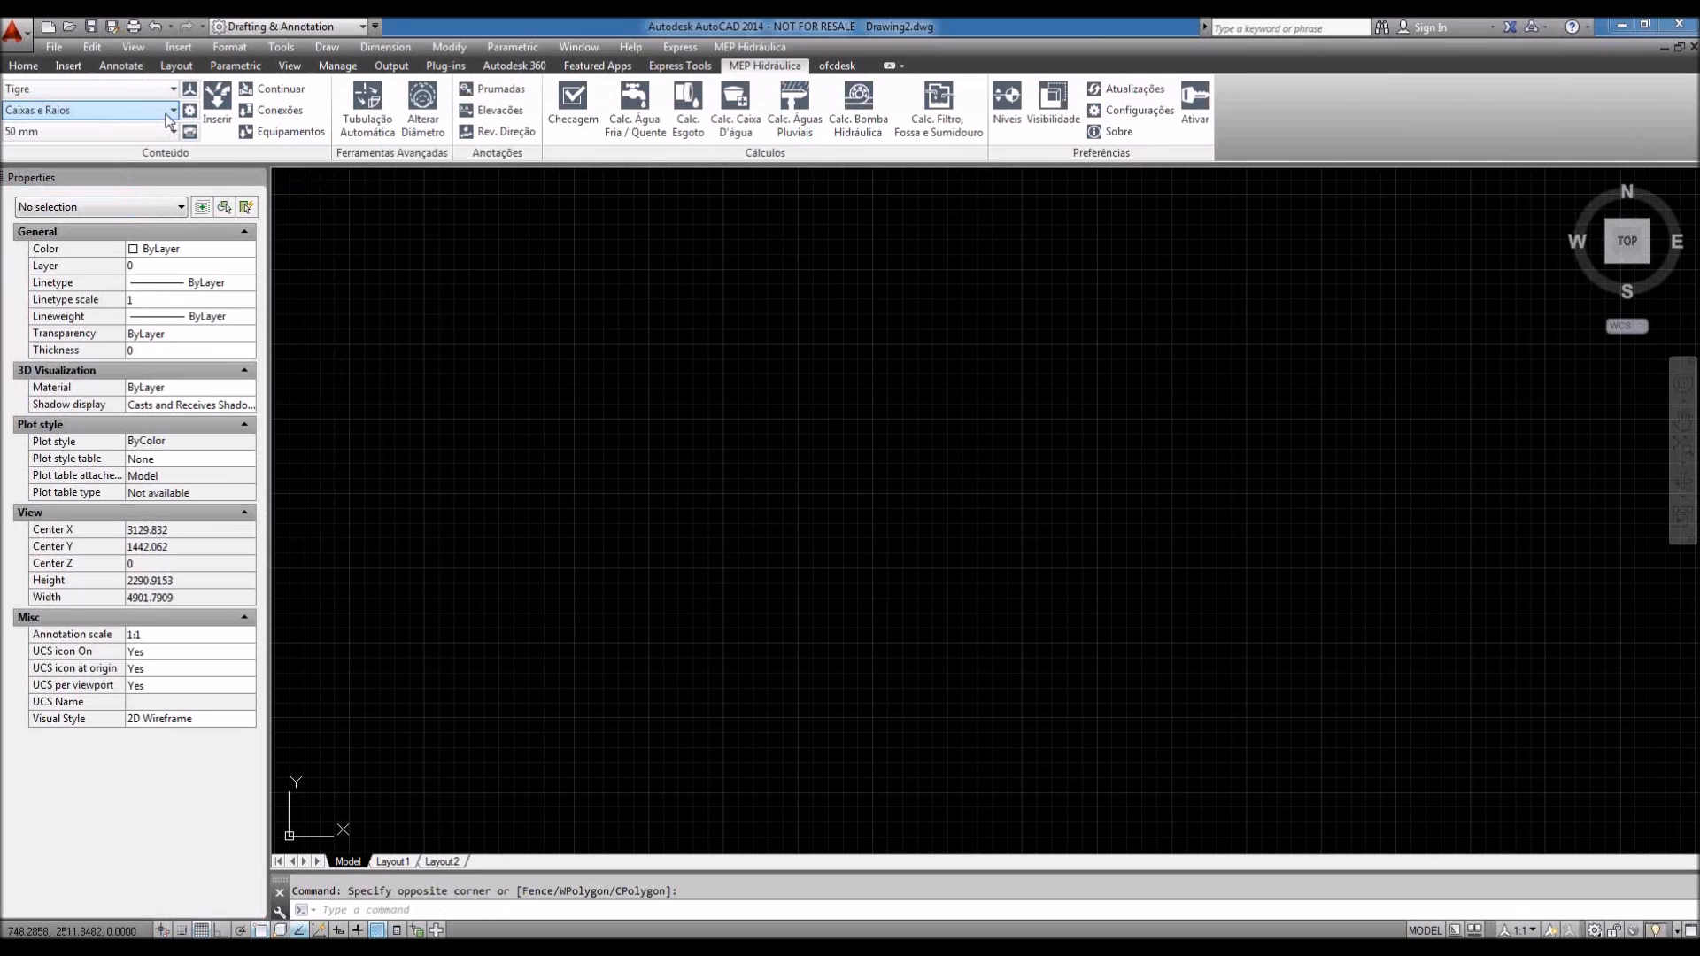
{"action": "left_click", "coordinate": [167, 131]}
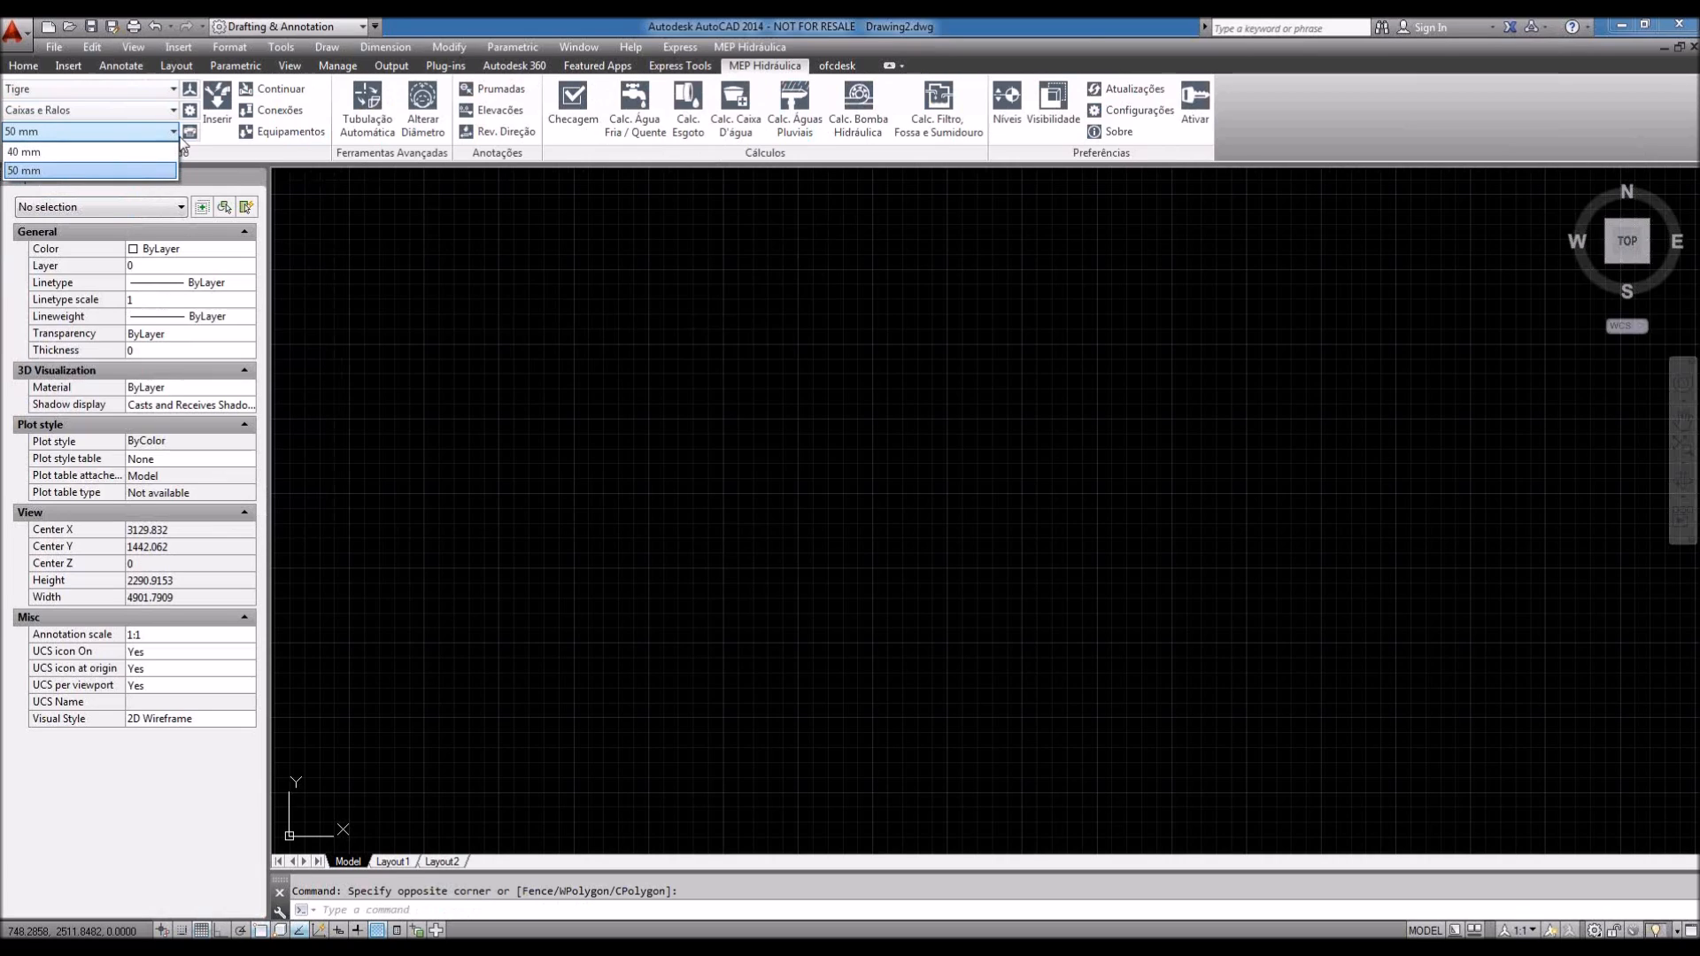
{"action": "left_click", "coordinate": [180, 138]}
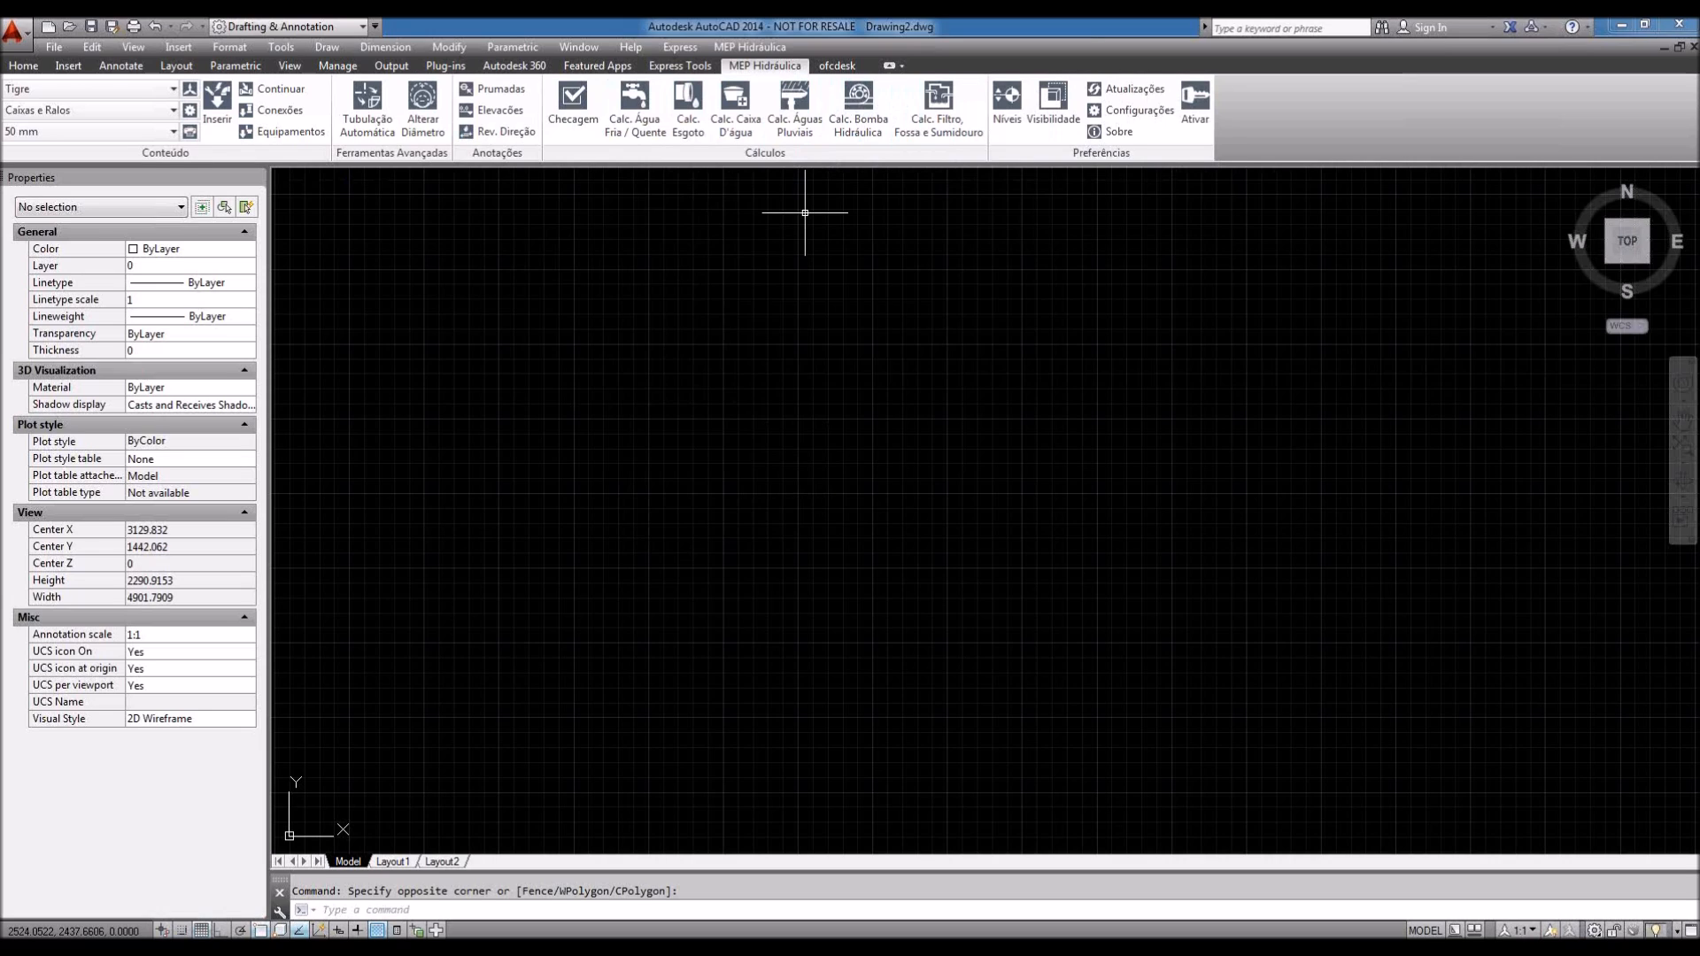
Step: Open the Cálculo de Caixa d'água dialog, reposition it up and right, then dismiss it
{"action": "left_click", "coordinate": [740, 131]}
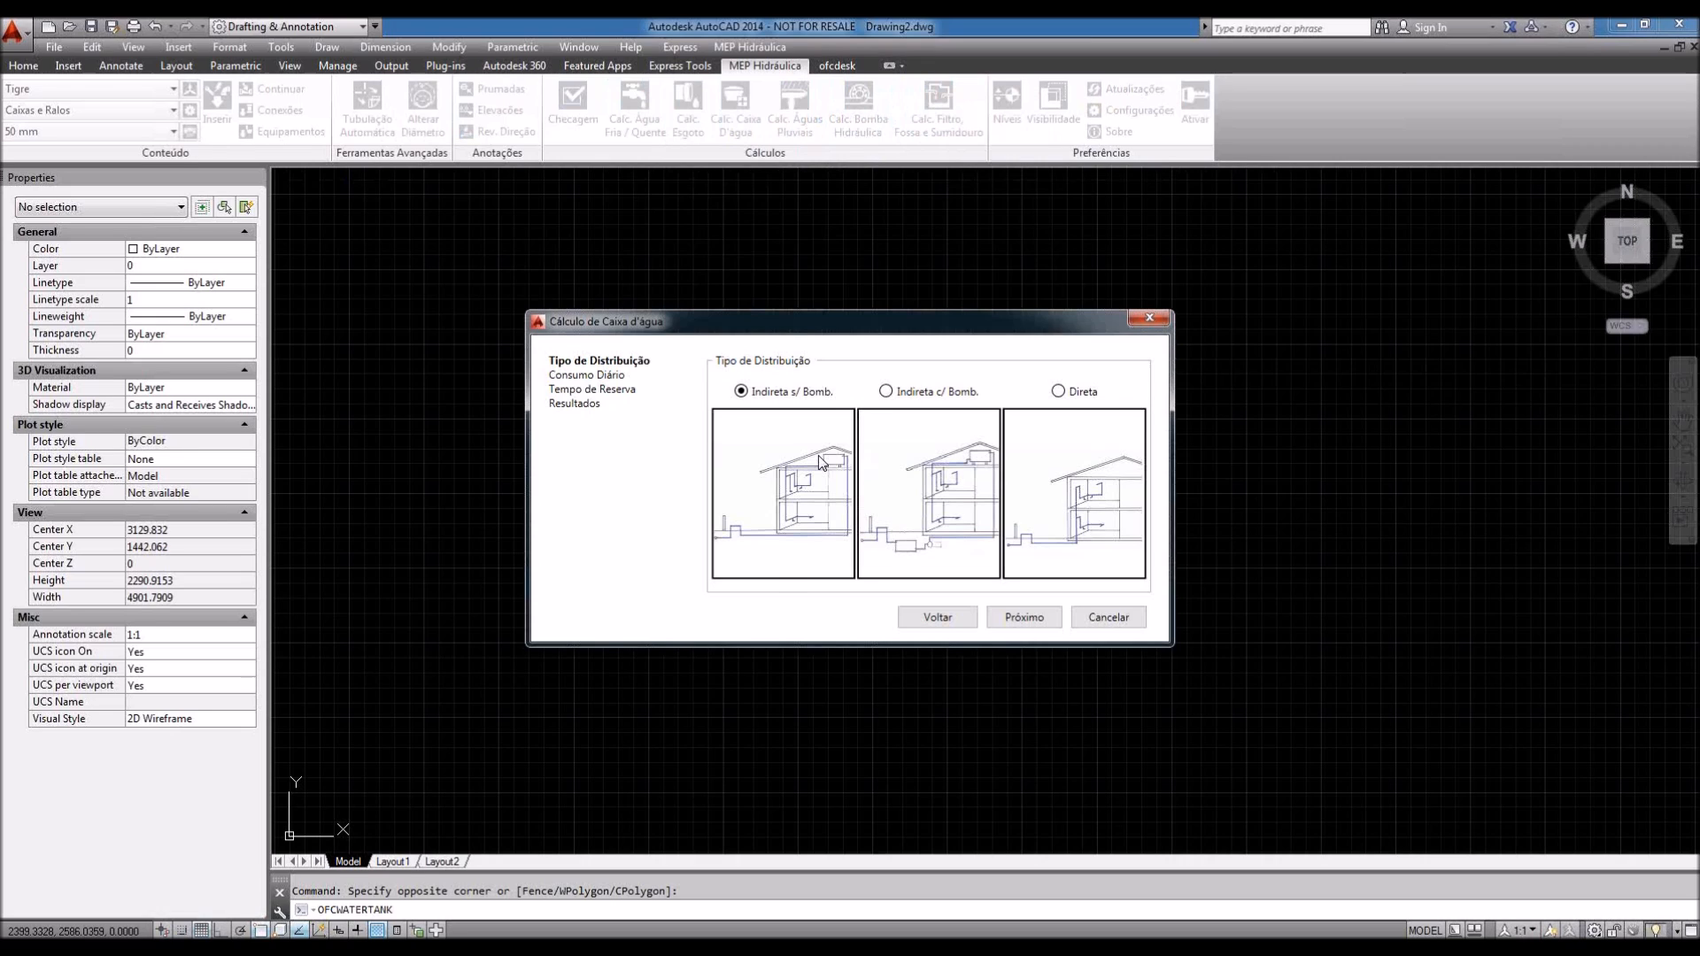
{"action": "left_click_drag", "start_coordinate": [886, 321], "coordinate": [981, 301]}
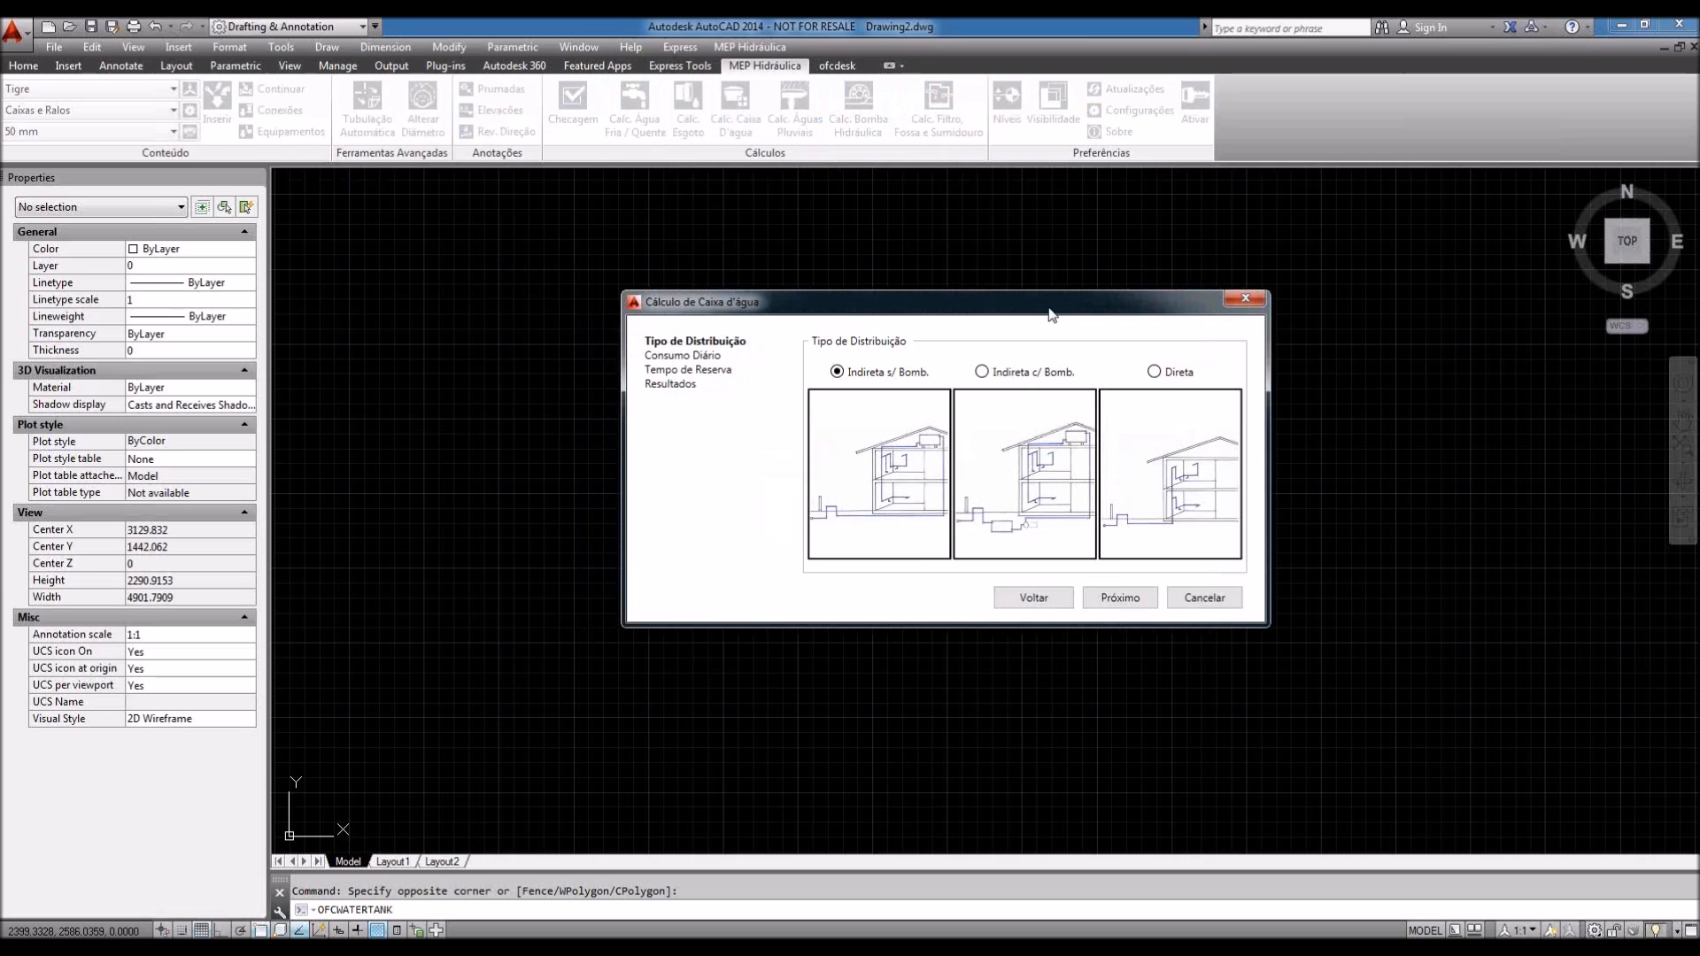
{"action": "left_click_drag", "start_coordinate": [1049, 309], "coordinate": [1054, 300]}
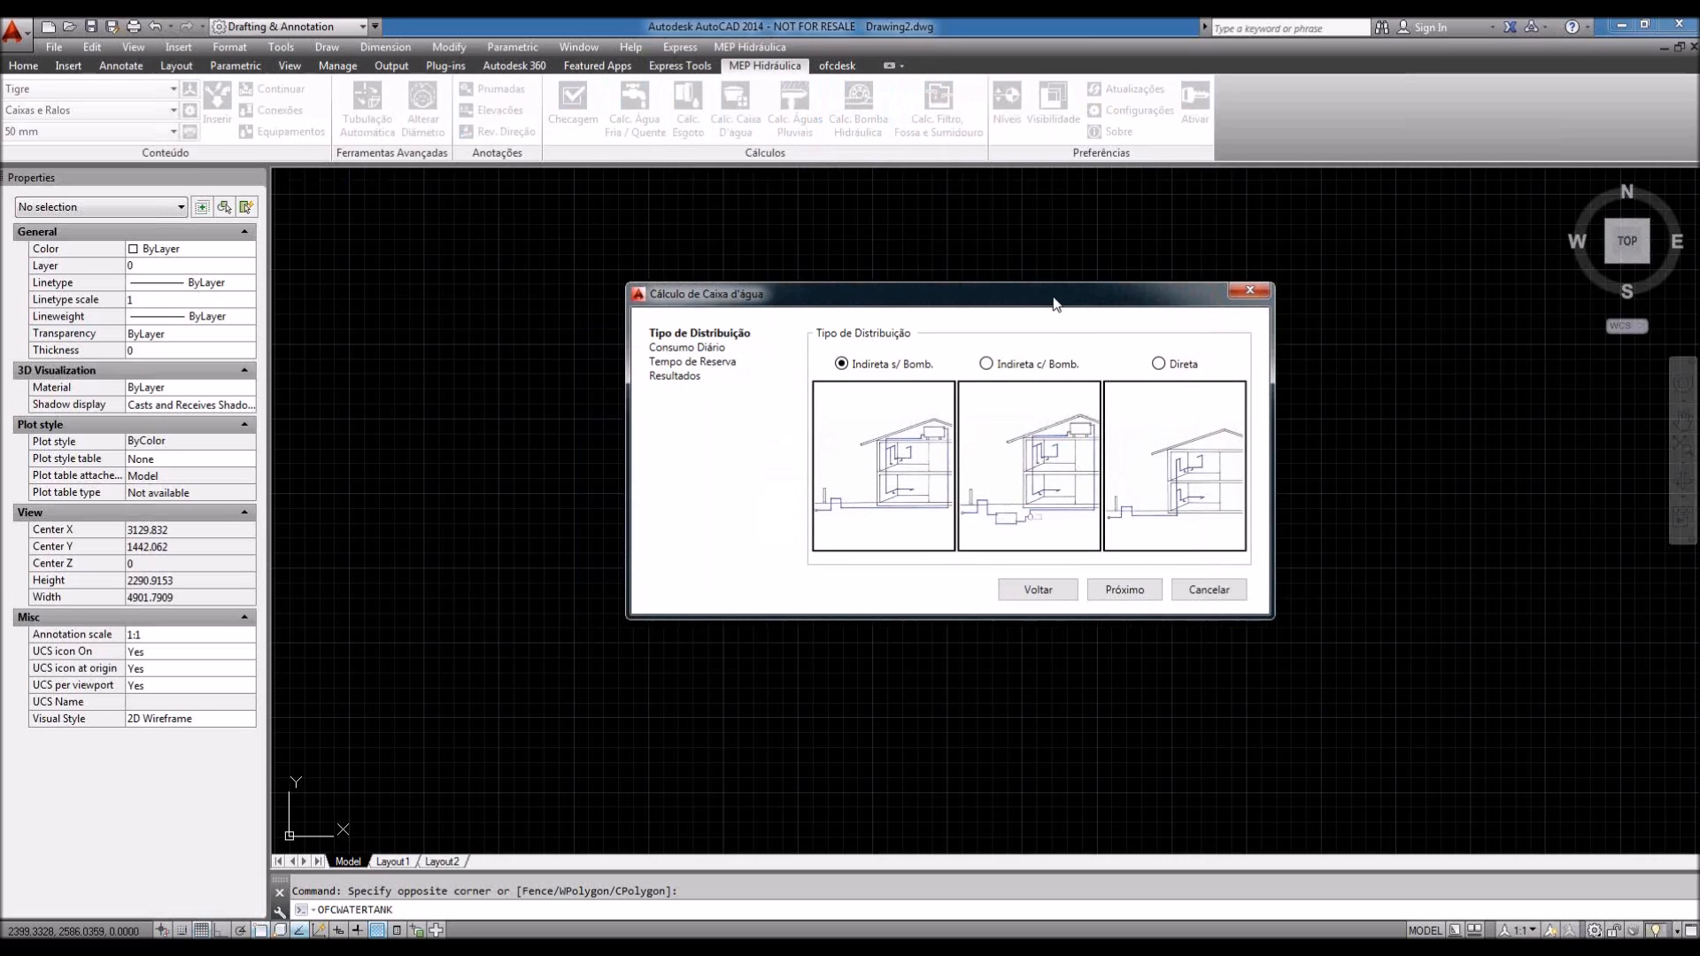
{"action": "left_click_drag", "start_coordinate": [1053, 303], "coordinate": [1054, 300]}
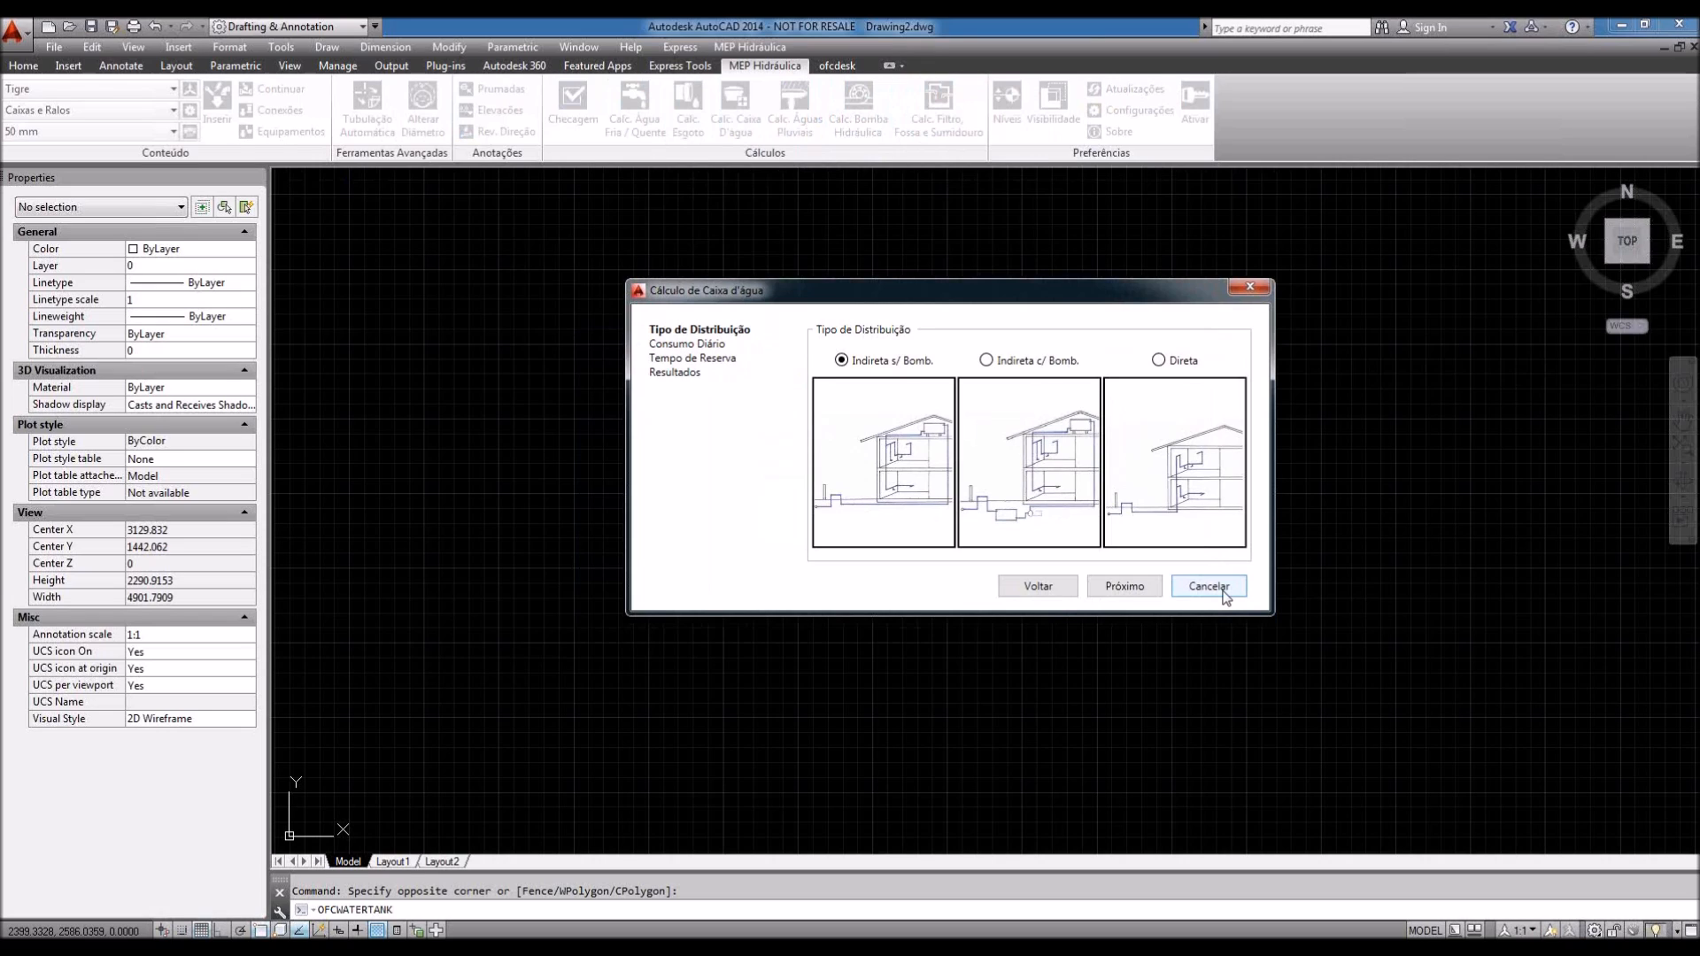
{"action": "left_click", "coordinate": [1211, 586]}
{"action": "left_click", "coordinate": [1210, 588]}
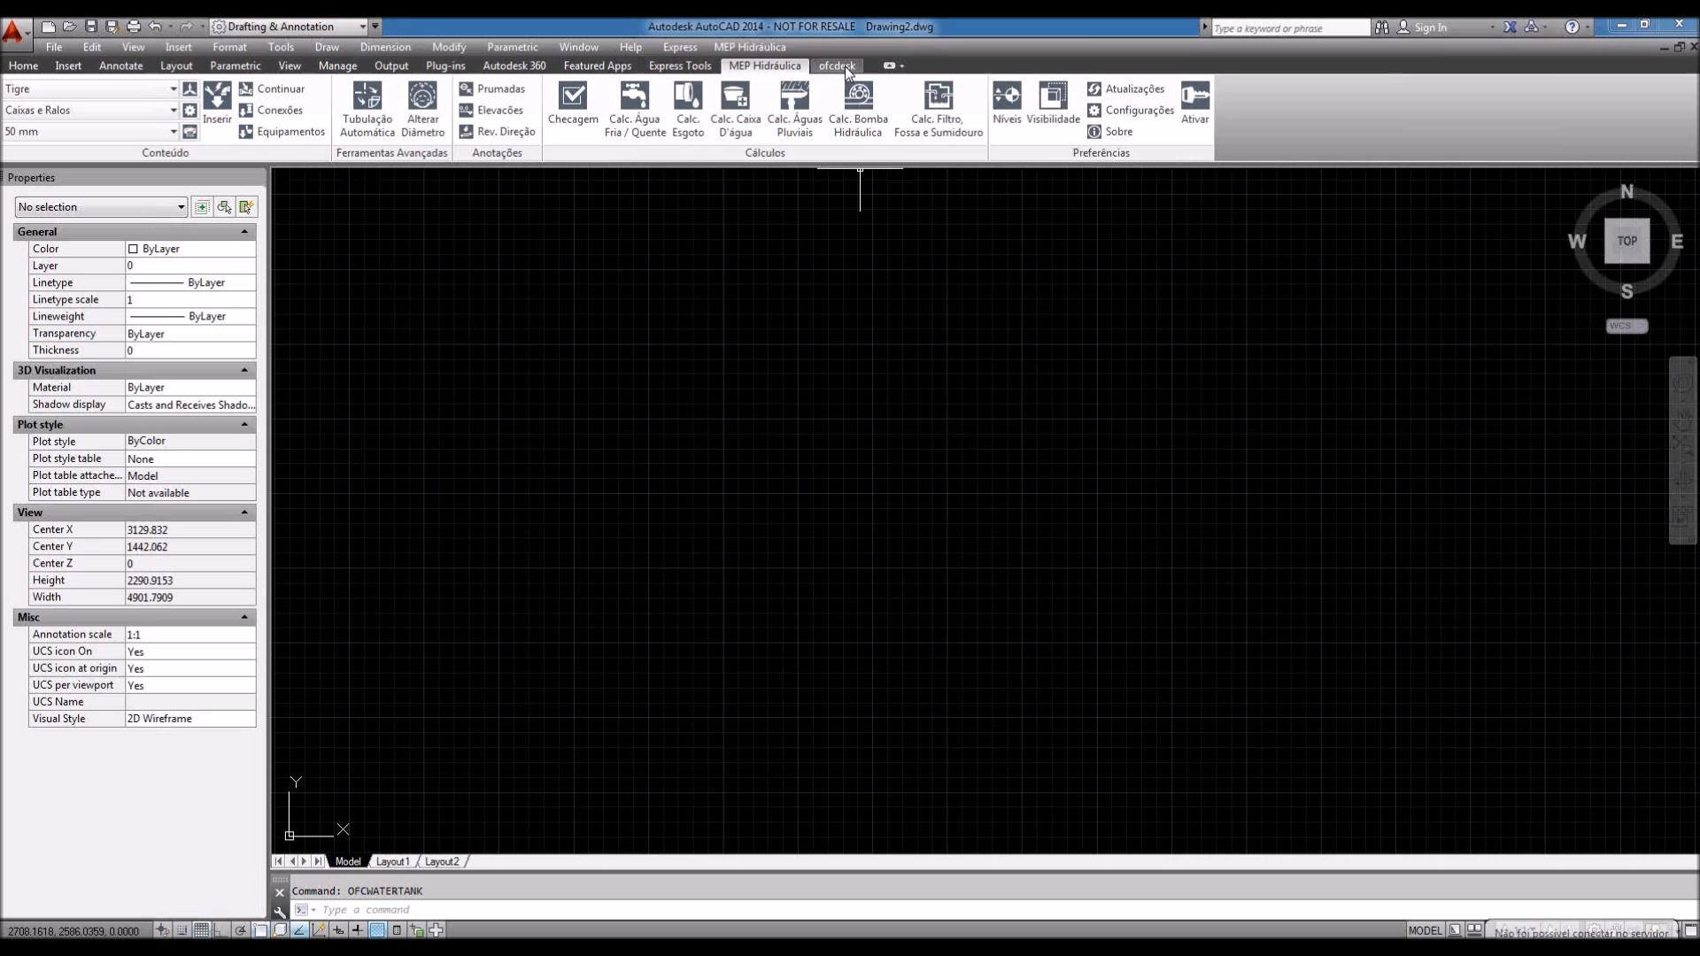
Step: Switch the ribbon to the ofcdesk content tools
{"action": "left_click", "coordinate": [844, 66]}
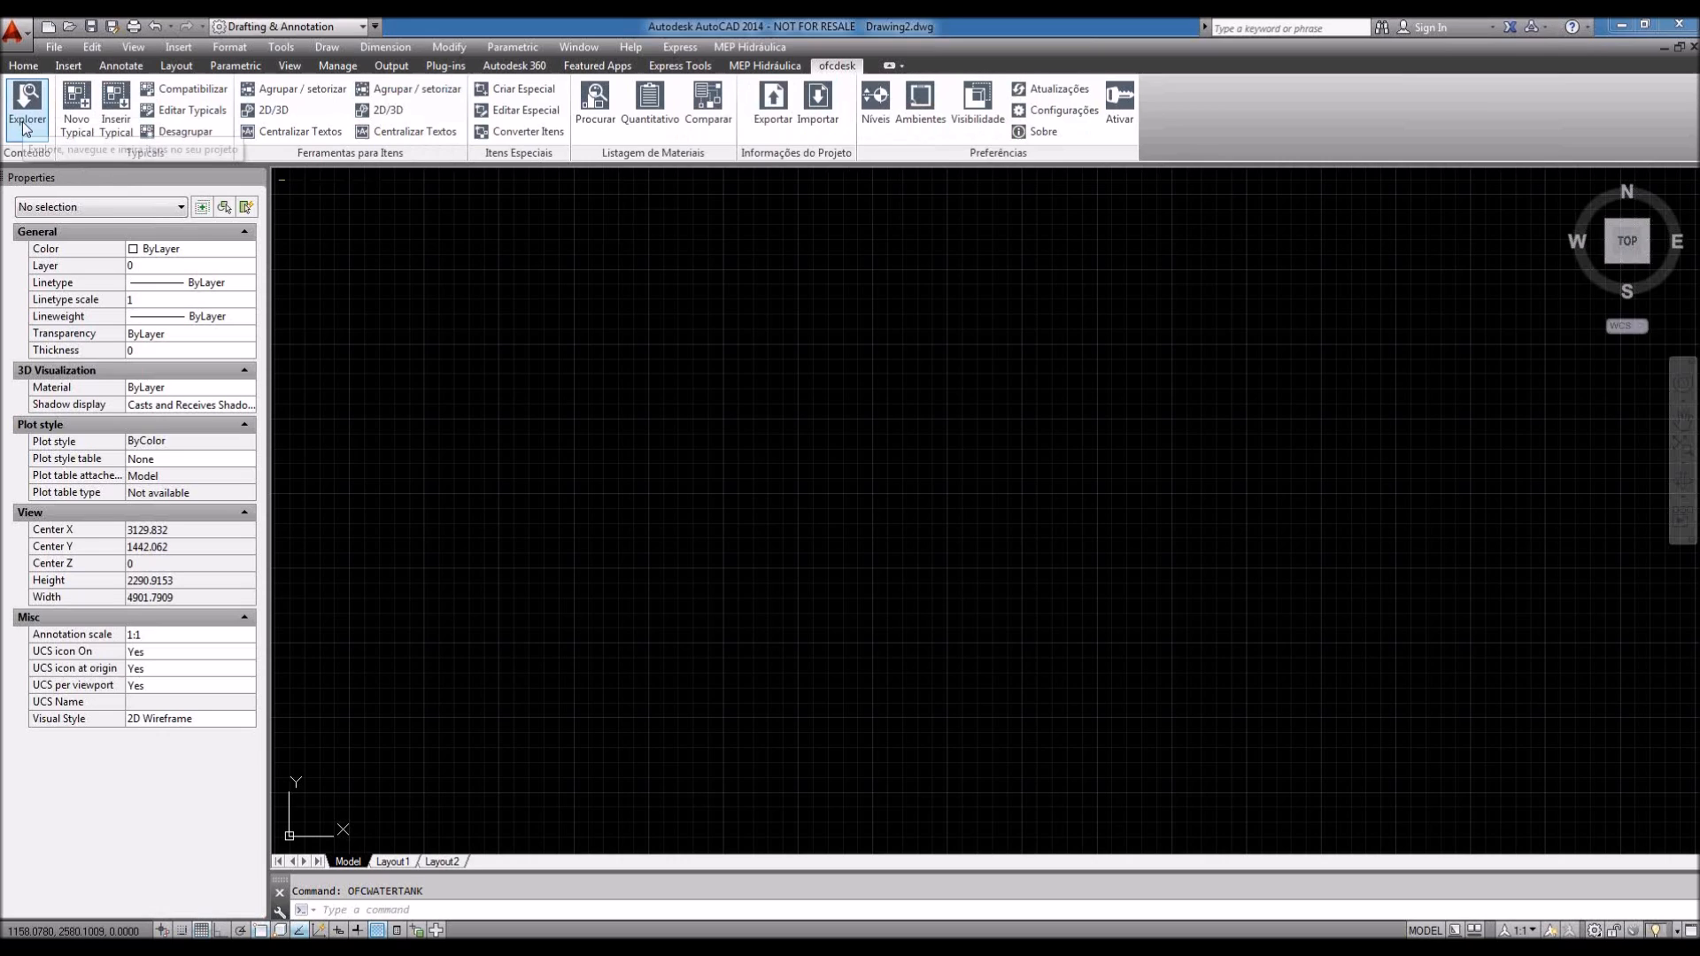
Step: Launch Content Explorer from the ofcdesk Explorer button
{"action": "left_click", "coordinate": [25, 124]}
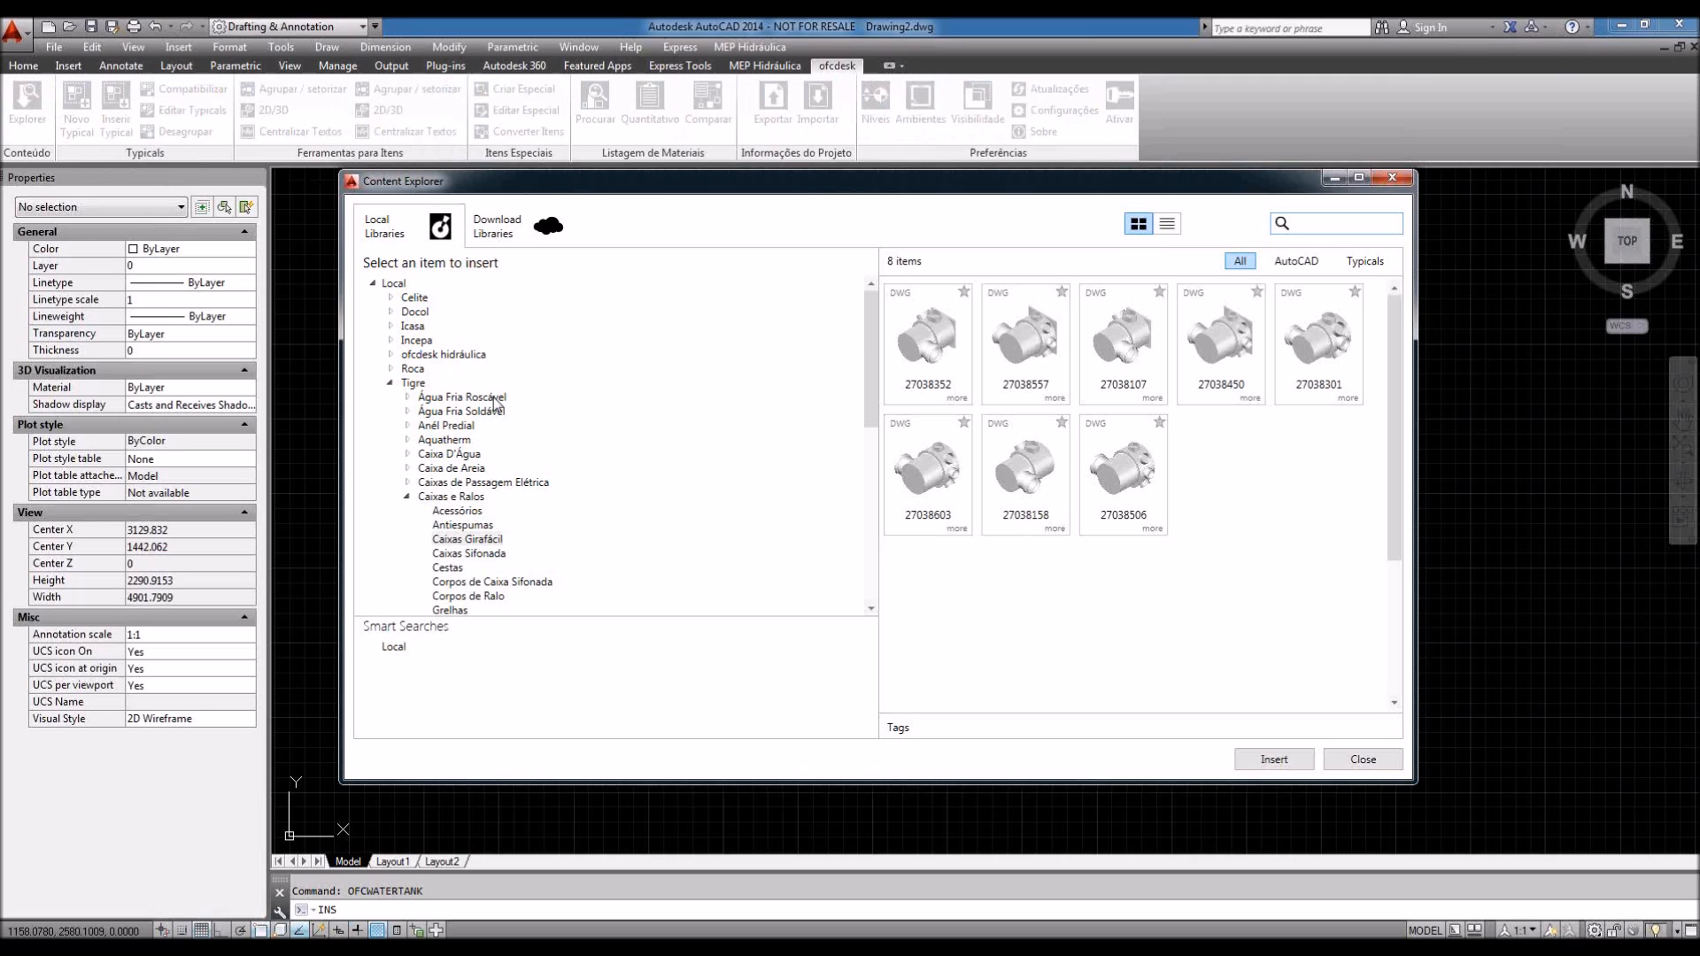
Step: Expand Água Fria Roscável > Curvas, then Celite > Louças Sanitárias > Azálea to reach block 91430
{"action": "double_click", "coordinate": [493, 396]}
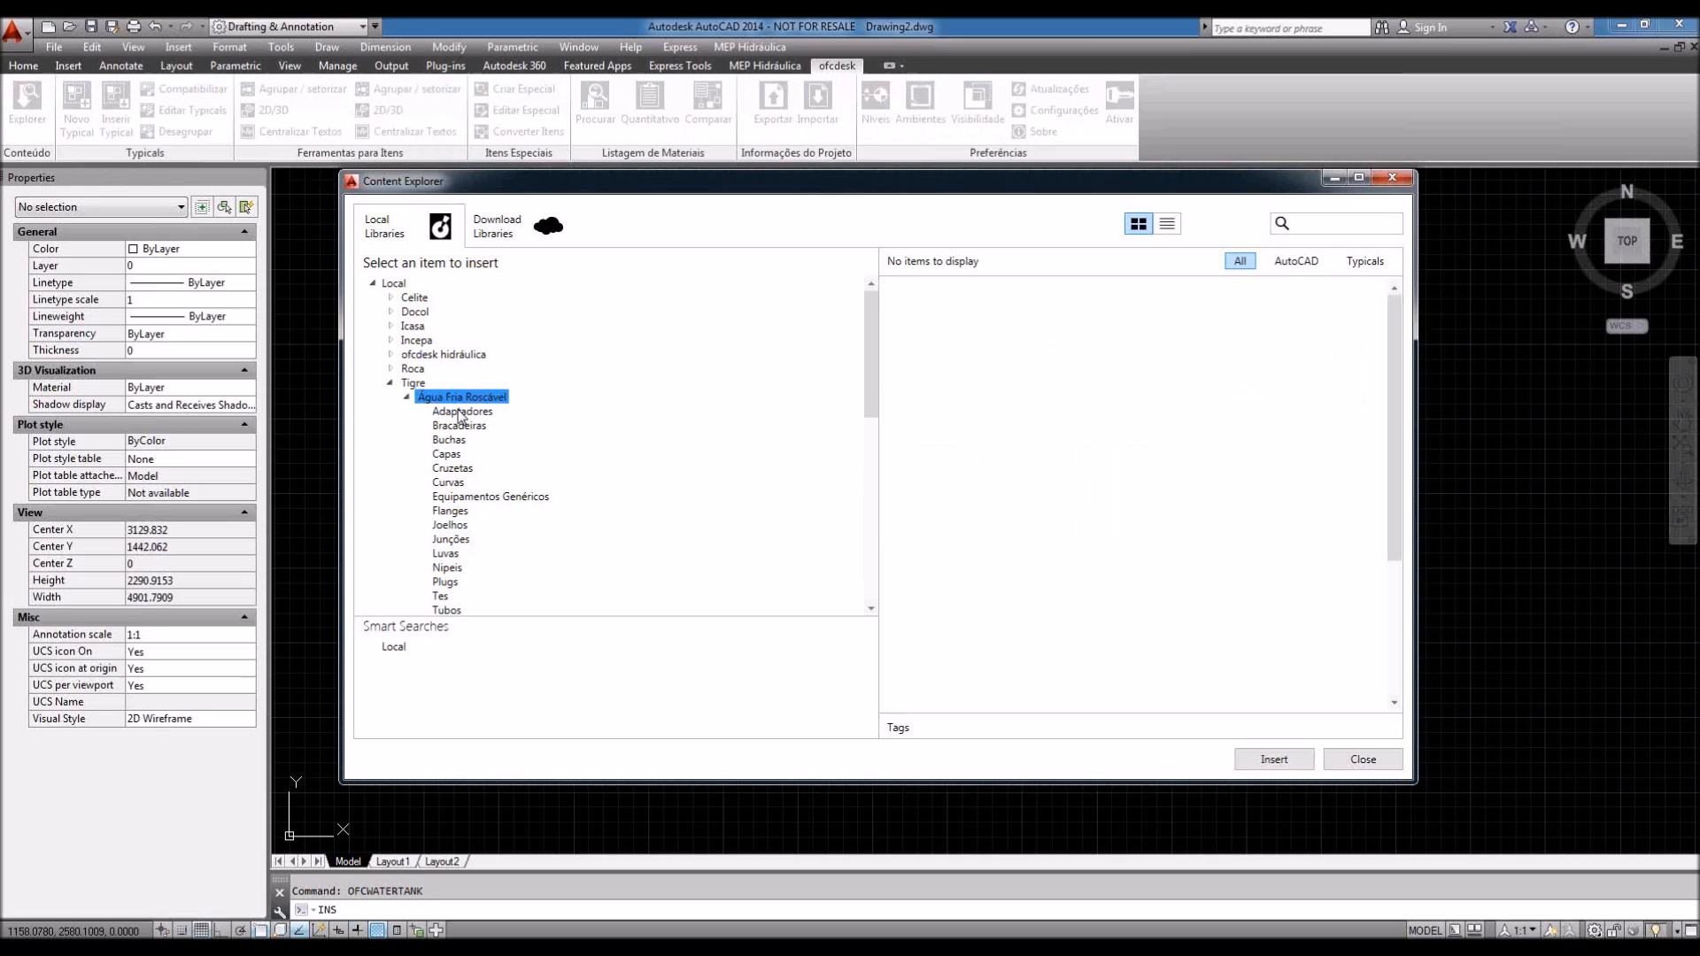
{"action": "left_click", "coordinate": [449, 484]}
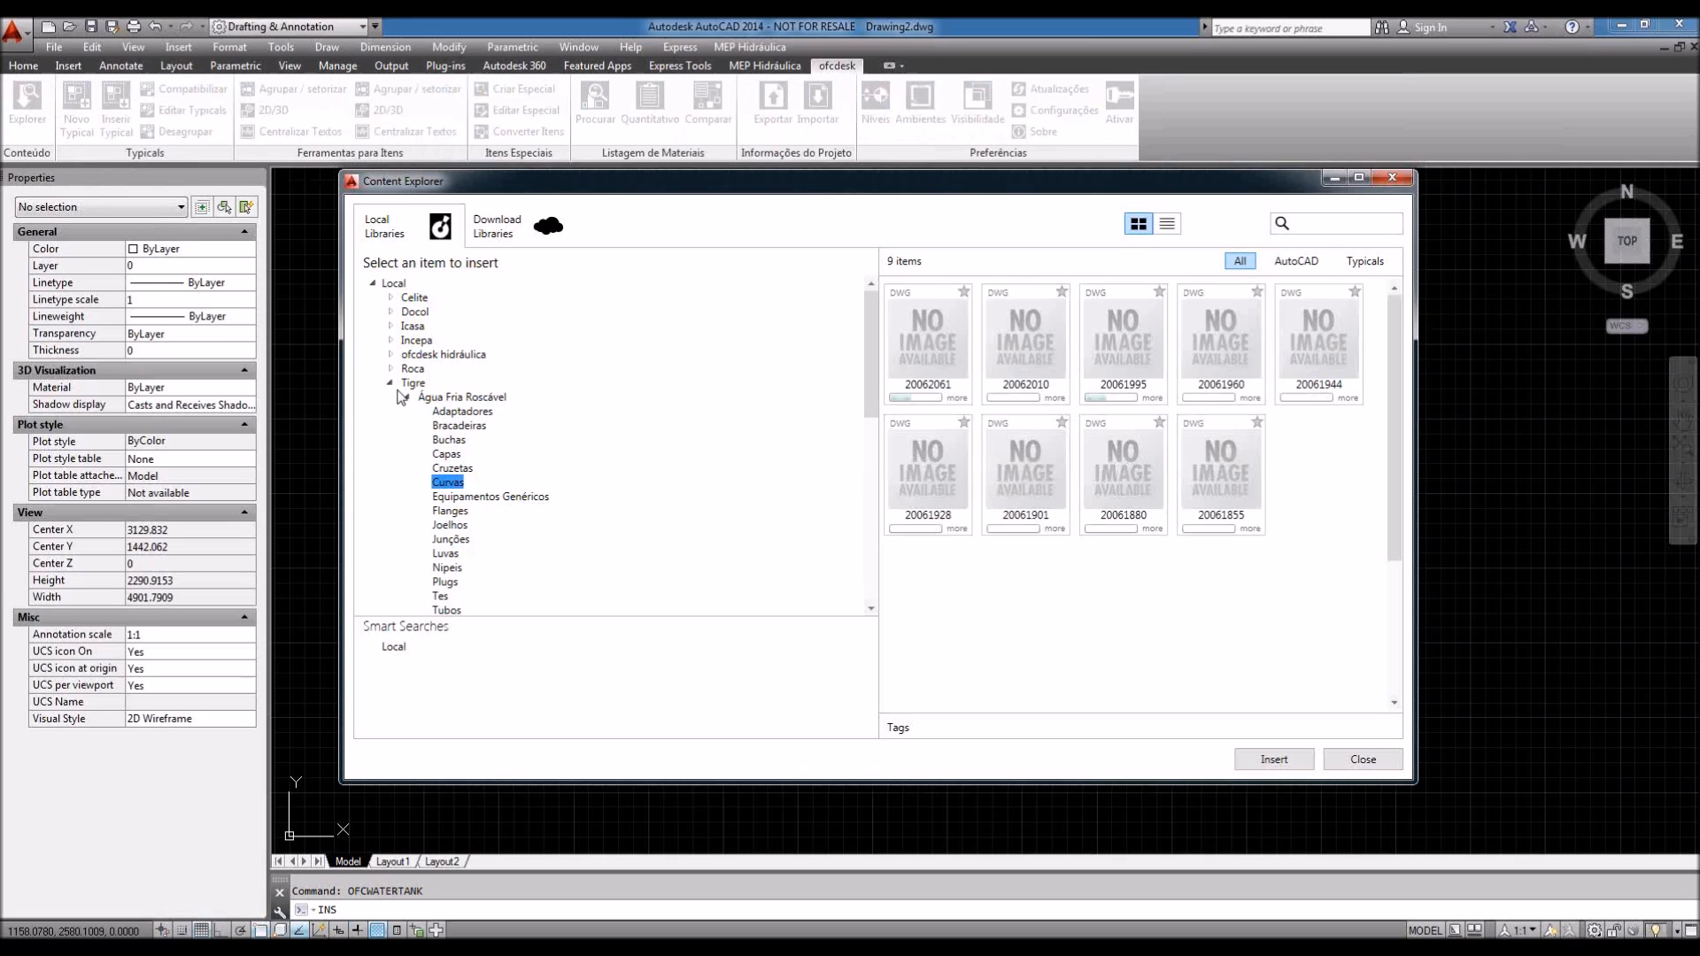
{"action": "double_click", "coordinate": [414, 297]}
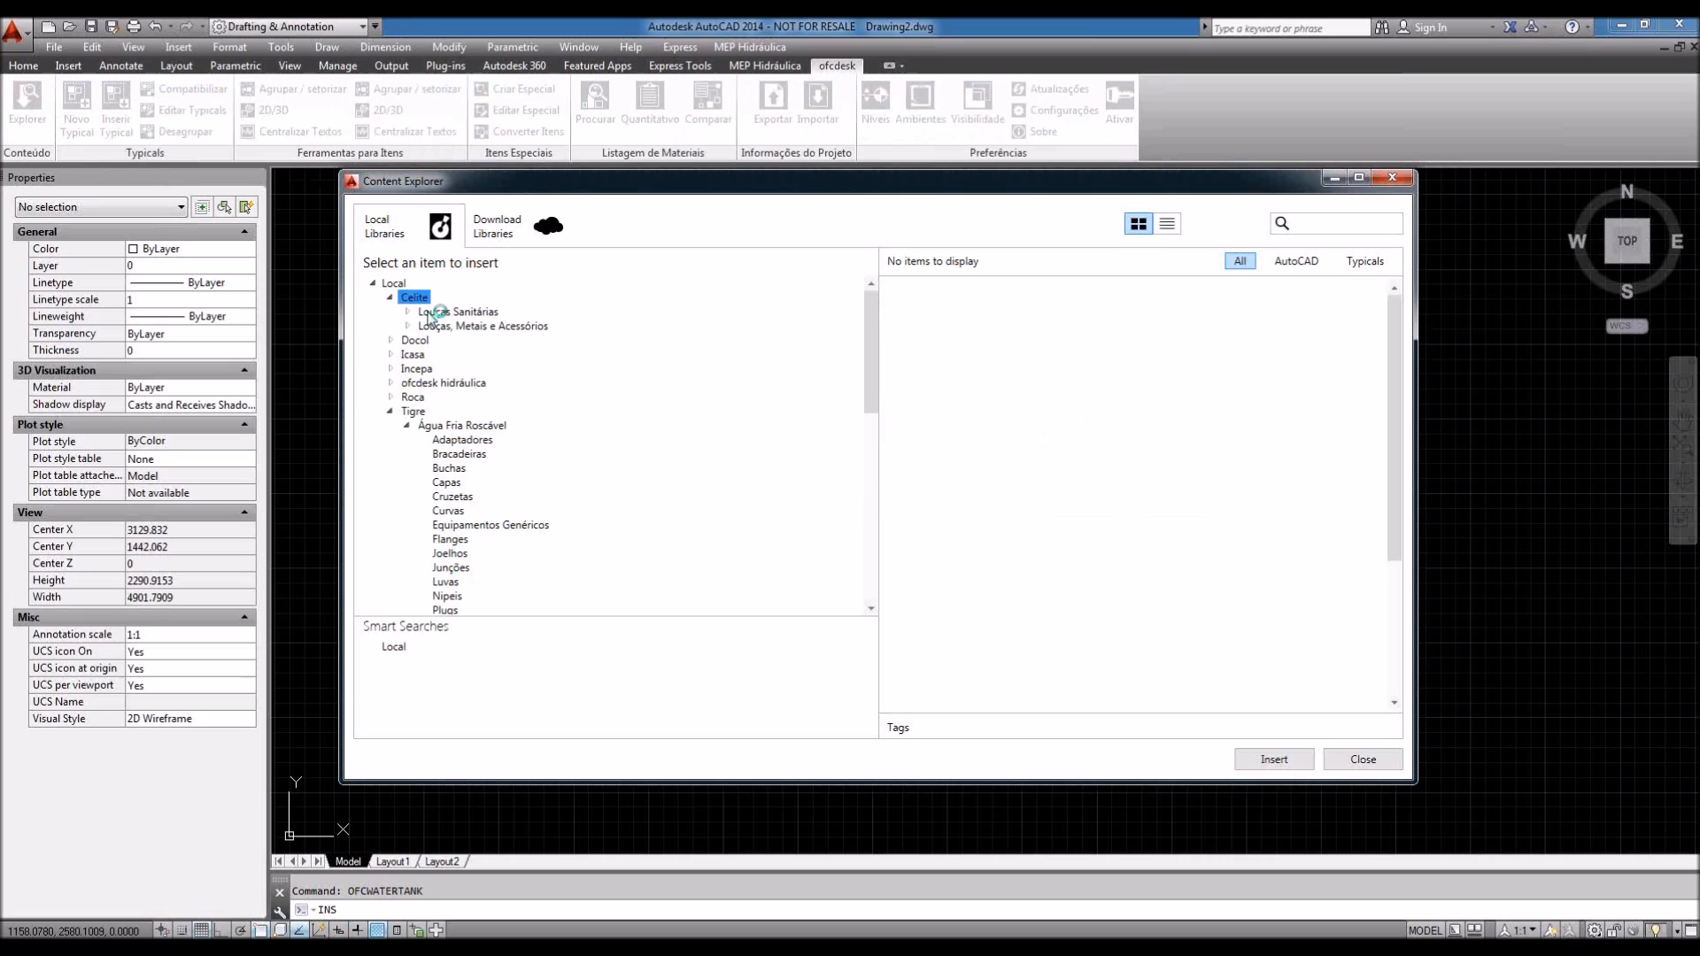
{"action": "left_click", "coordinate": [409, 314]}
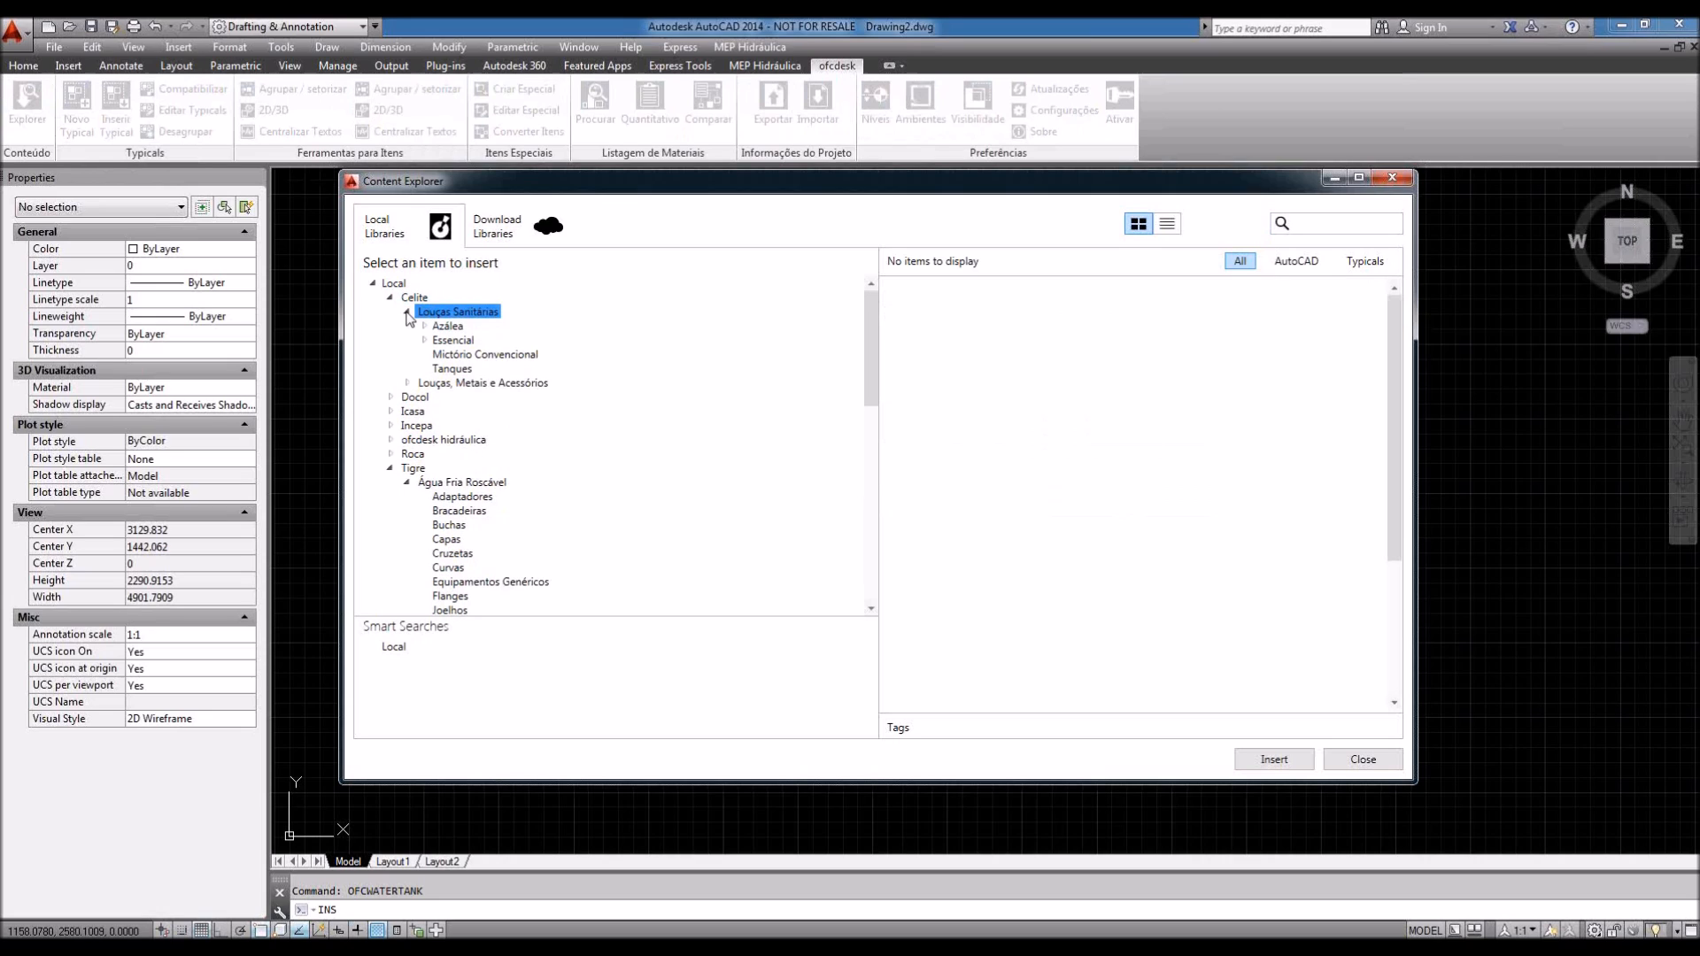
{"action": "left_click", "coordinate": [431, 327]}
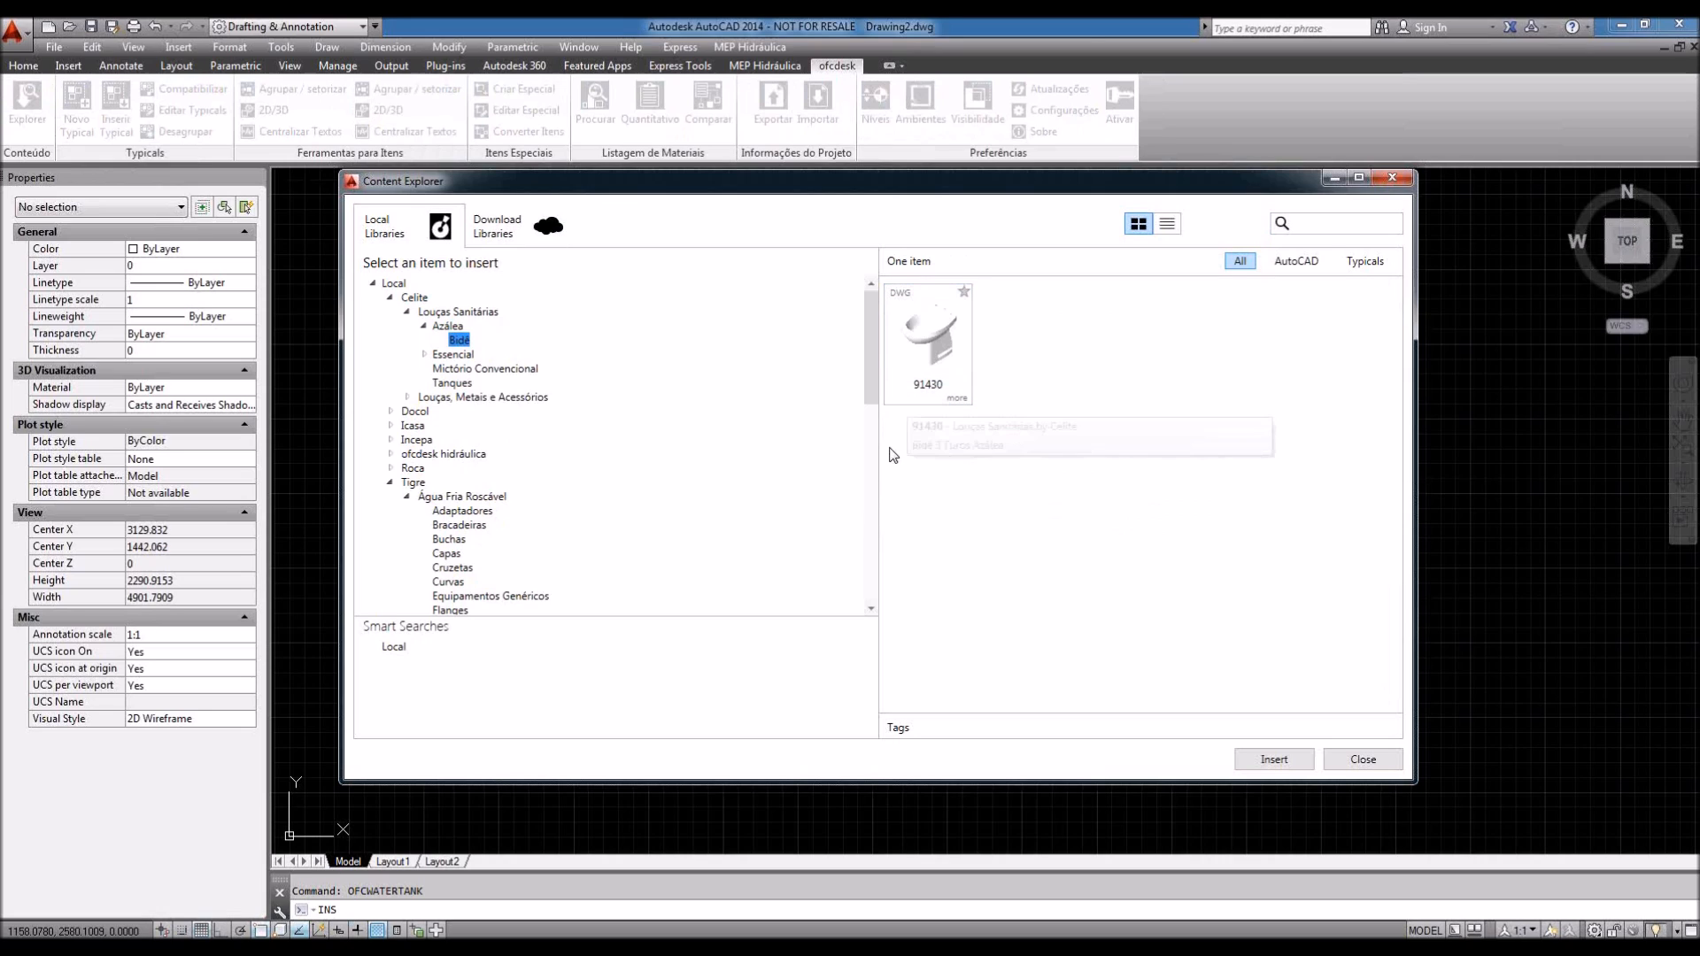
Step: Resize the preview pane and window, collapse the Tigre and Celite branches, and show Download Libraries
{"action": "left_click_drag", "start_coordinate": [878, 448], "coordinate": [763, 448]}
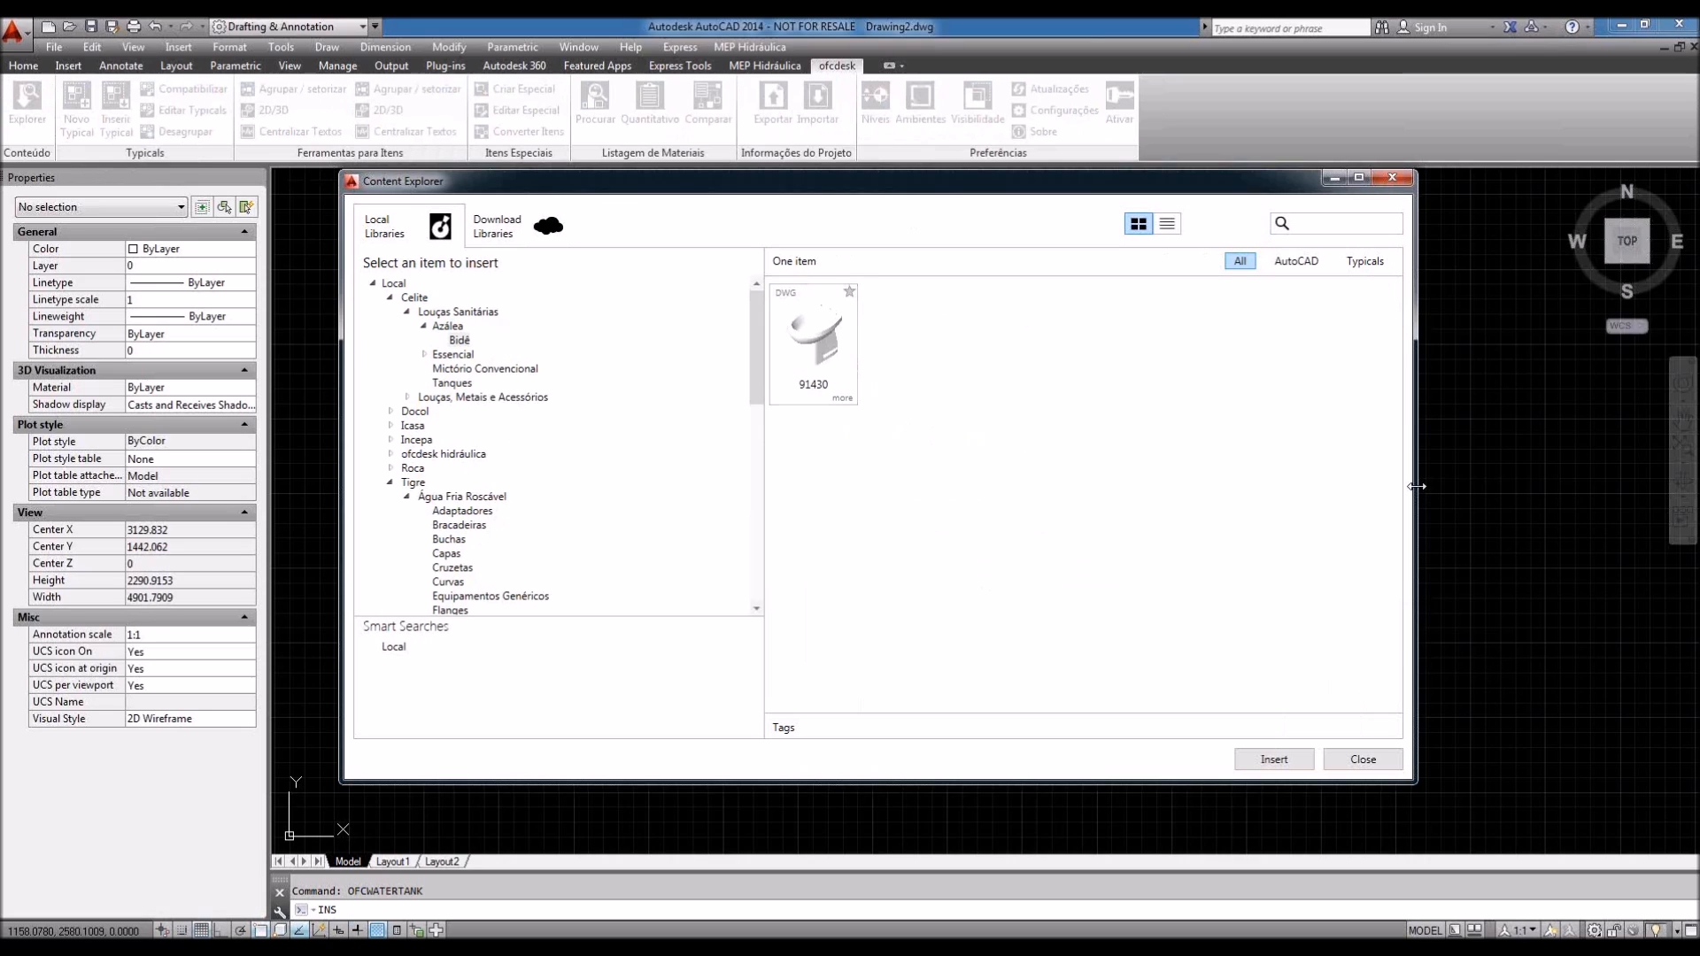
{"action": "left_click_drag", "start_coordinate": [1408, 487], "coordinate": [1325, 488]}
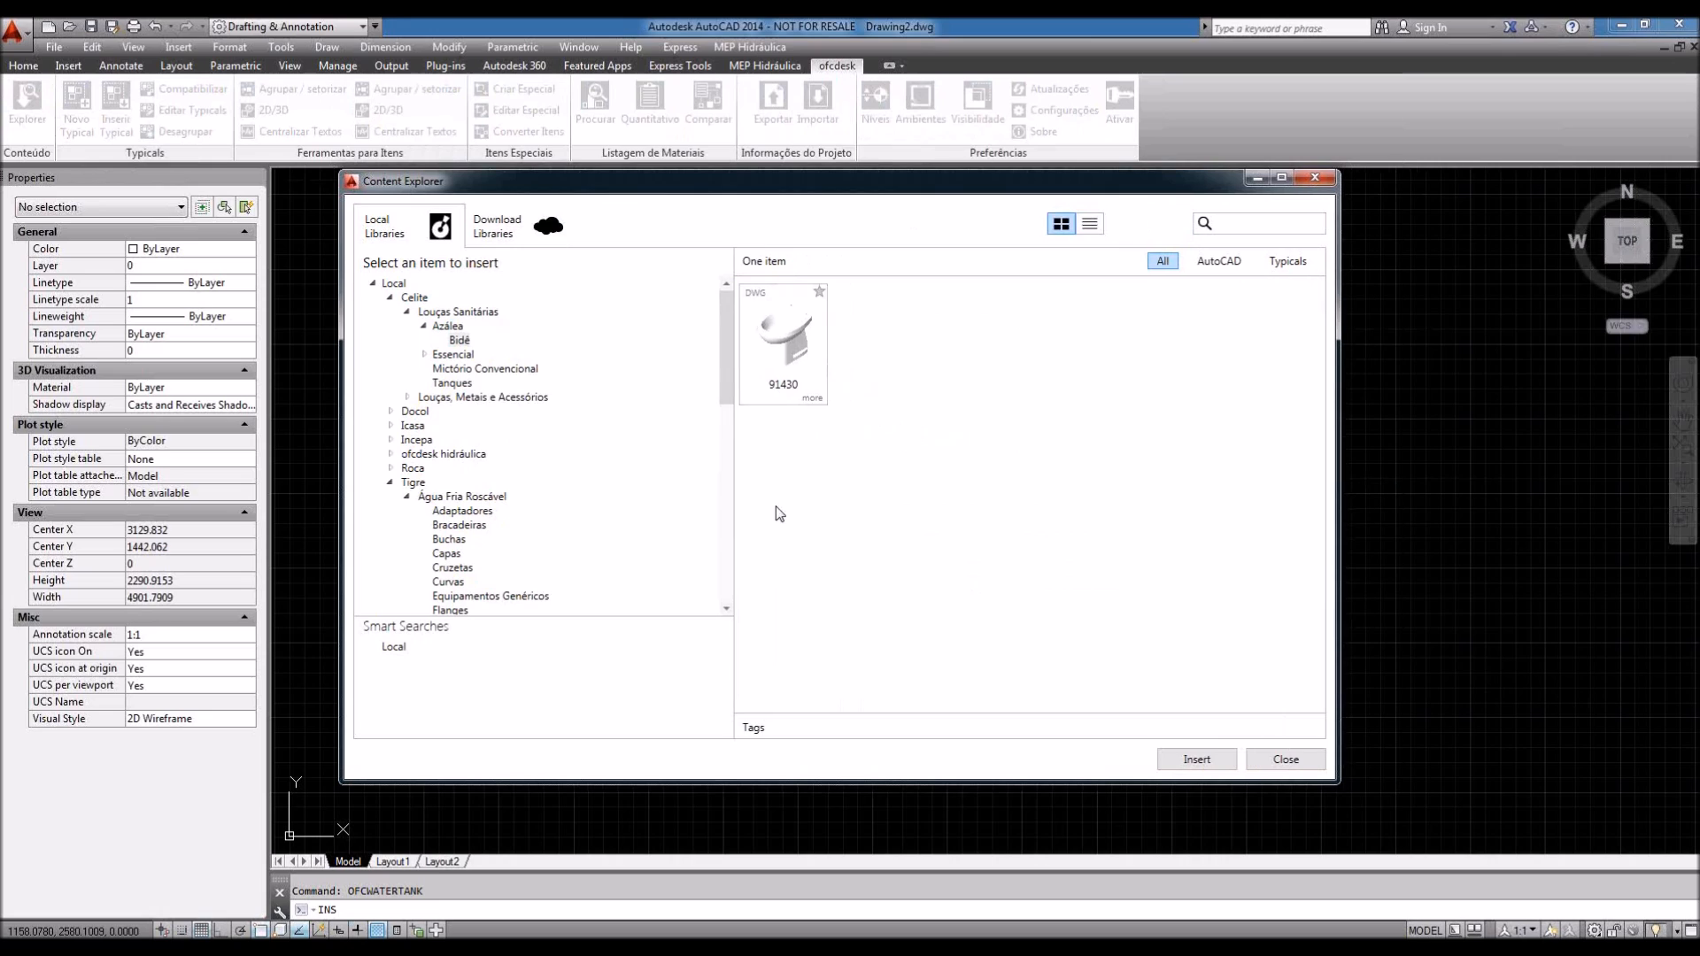
{"action": "left_click", "coordinate": [390, 483]}
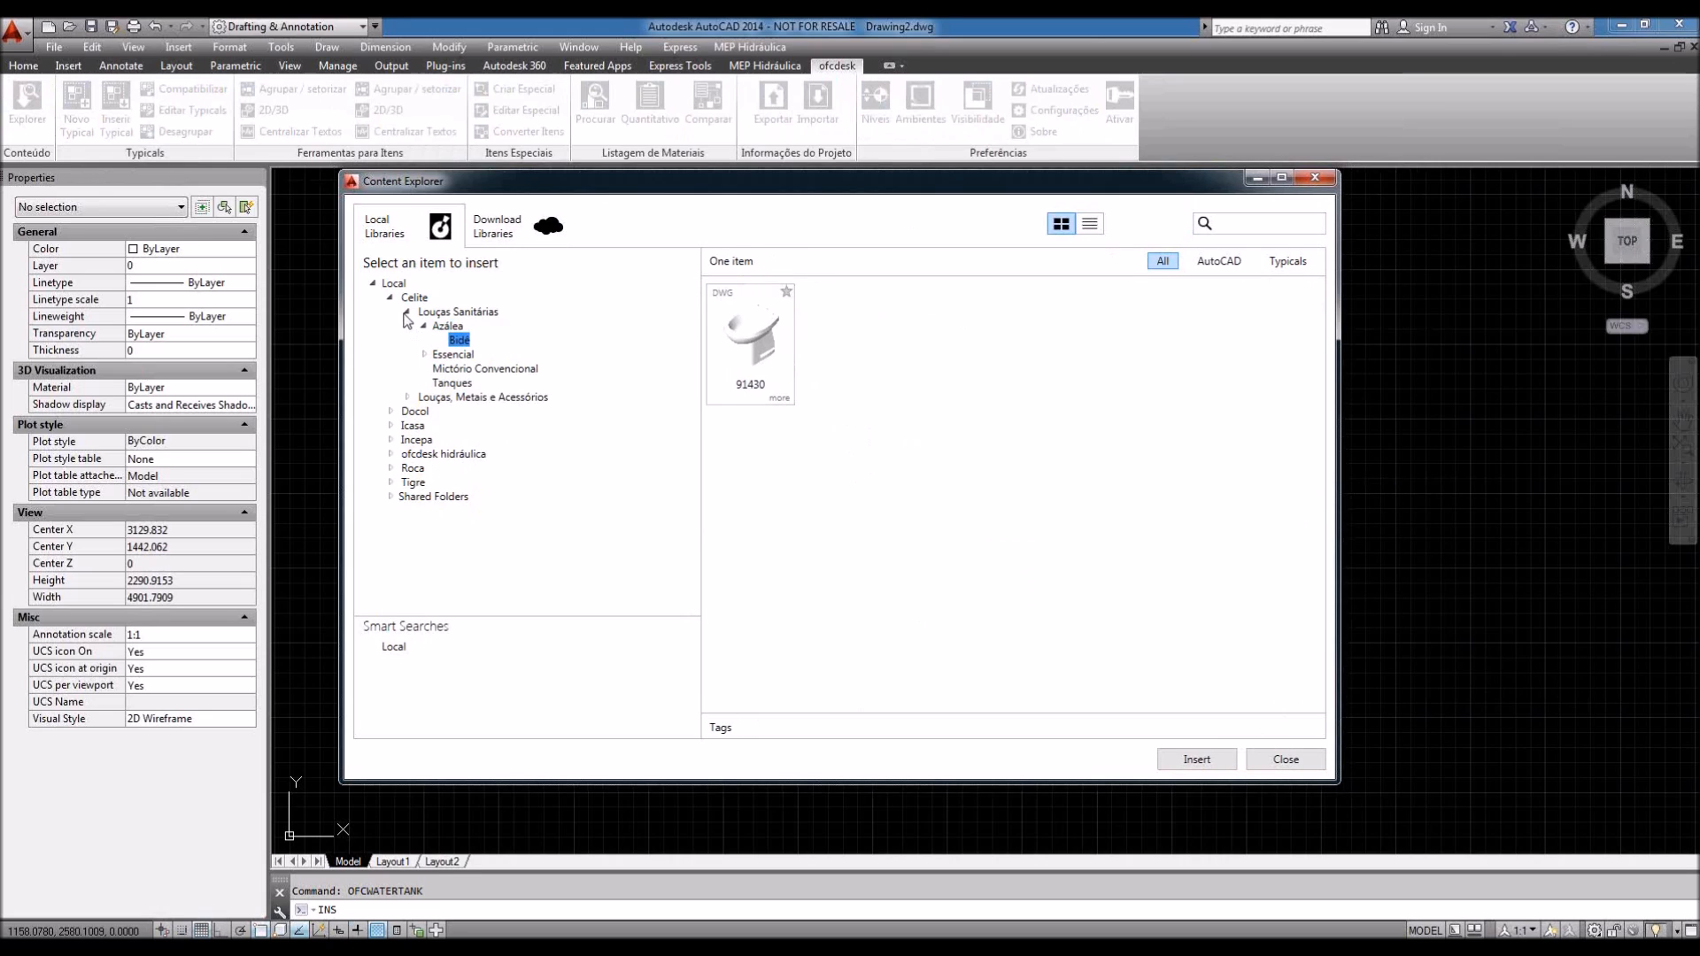
{"action": "left_click", "coordinate": [407, 313]}
{"action": "left_click", "coordinate": [391, 298]}
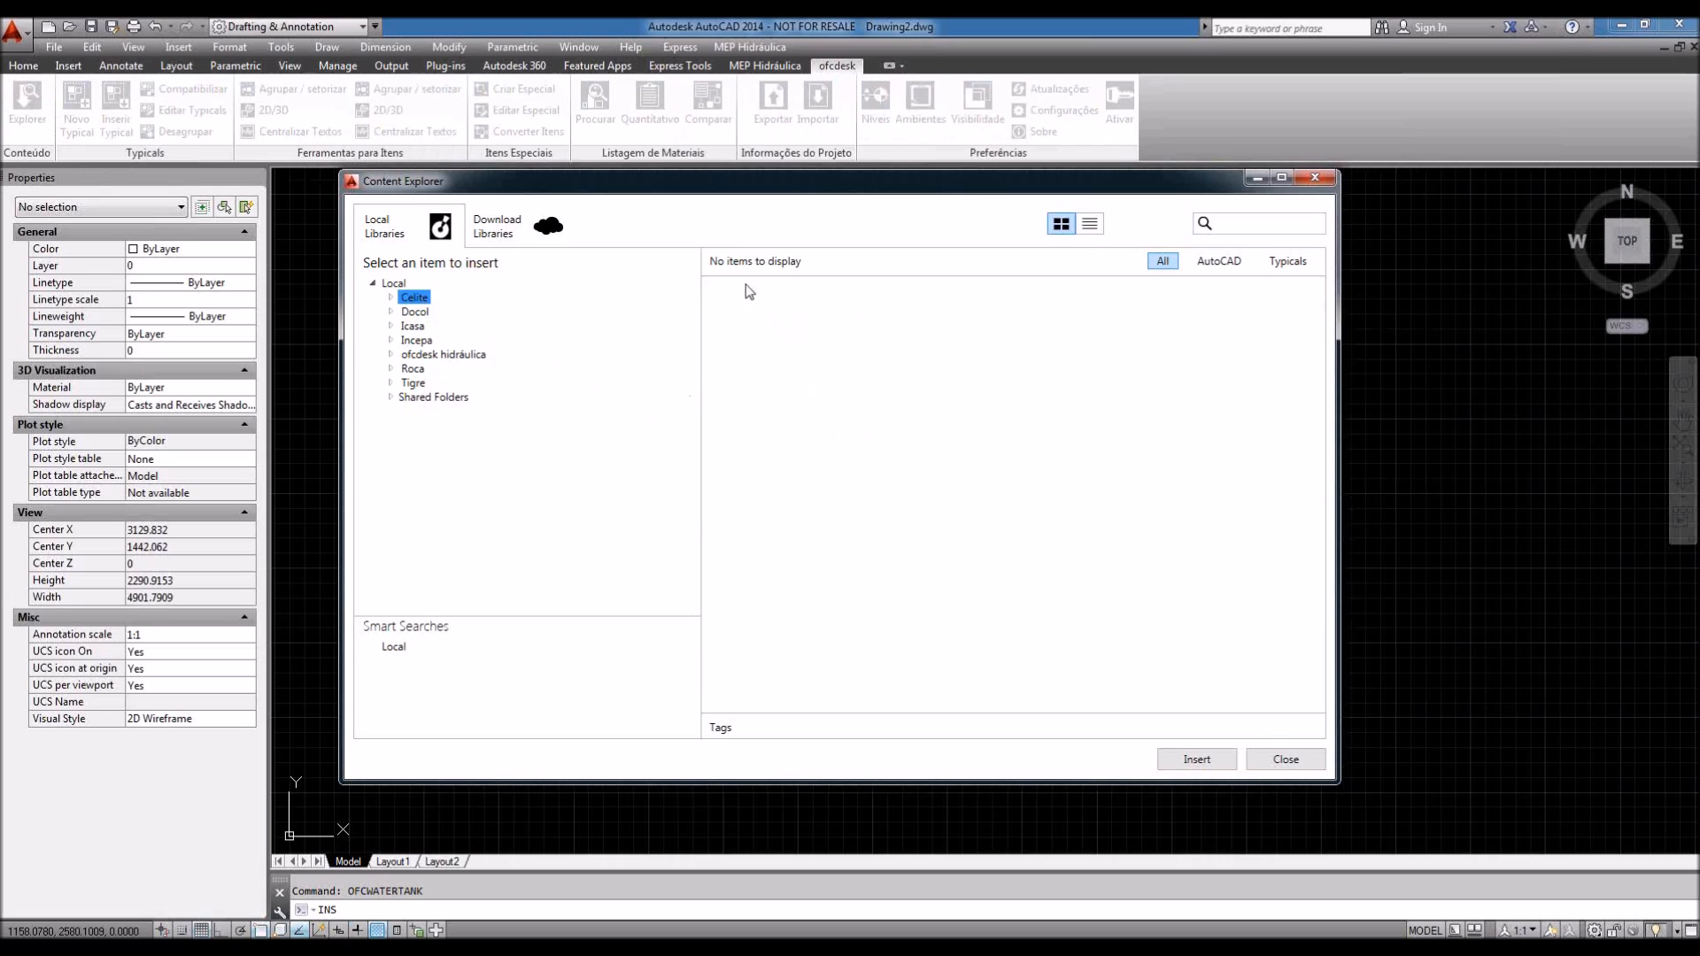
{"action": "left_click", "coordinate": [501, 230]}
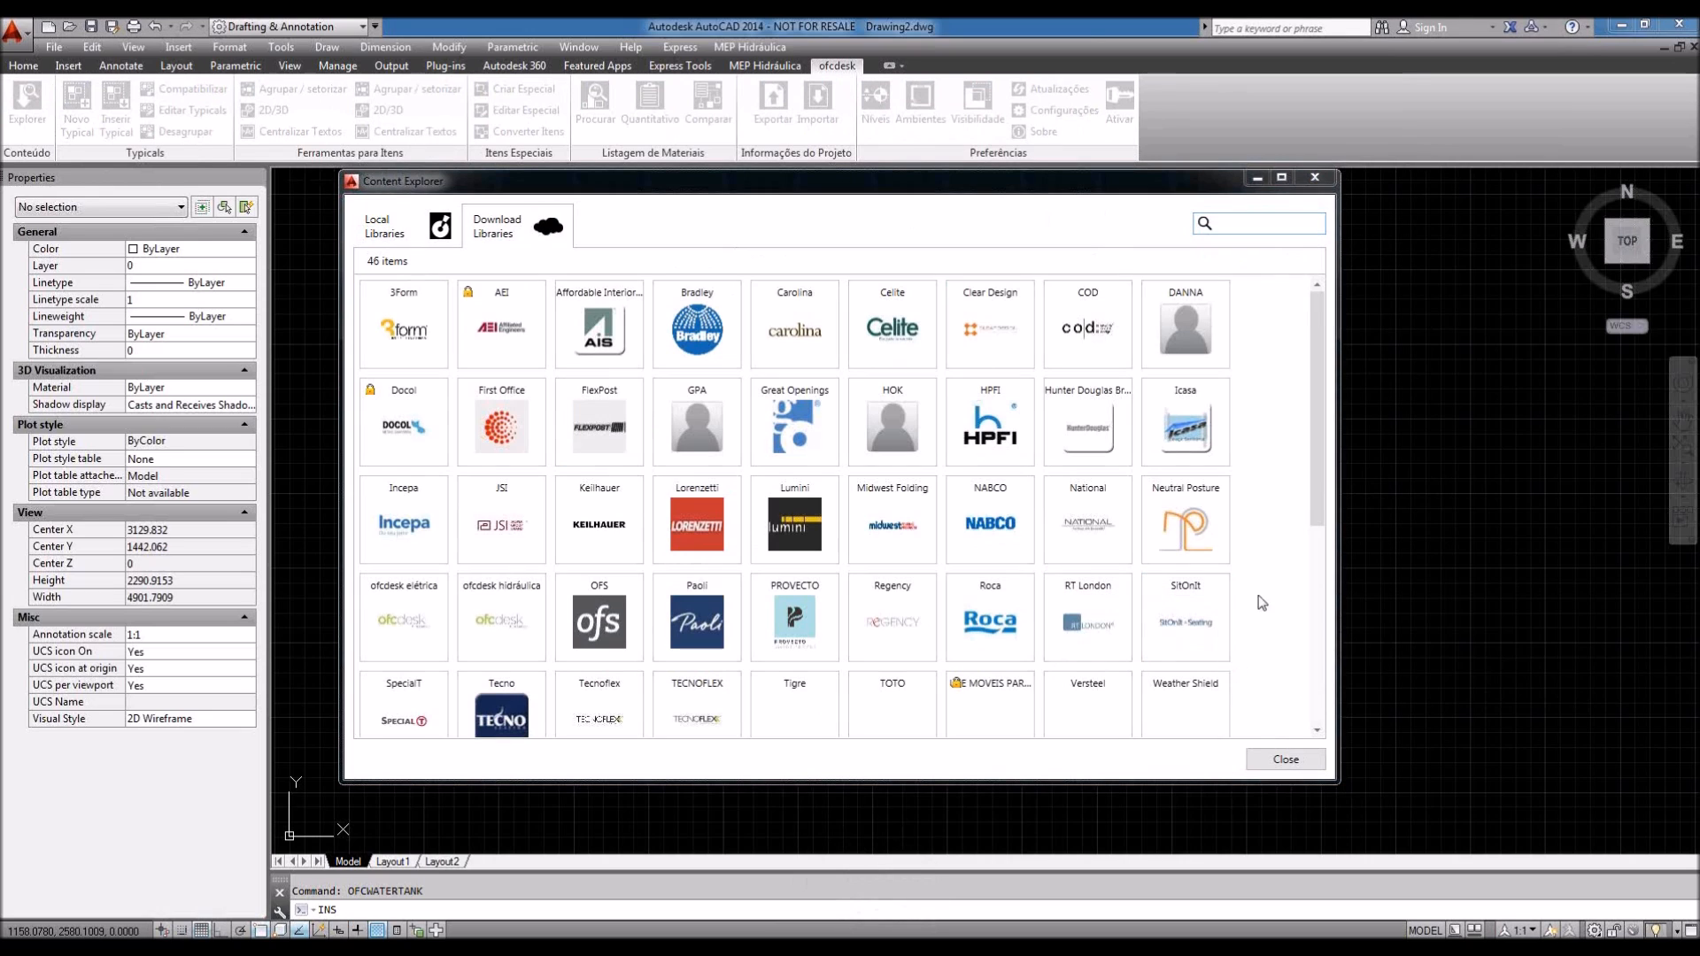
Step: Install Carolina's Mile Marker library and view it under Local Libraries
{"action": "left_click", "coordinate": [791, 332]}
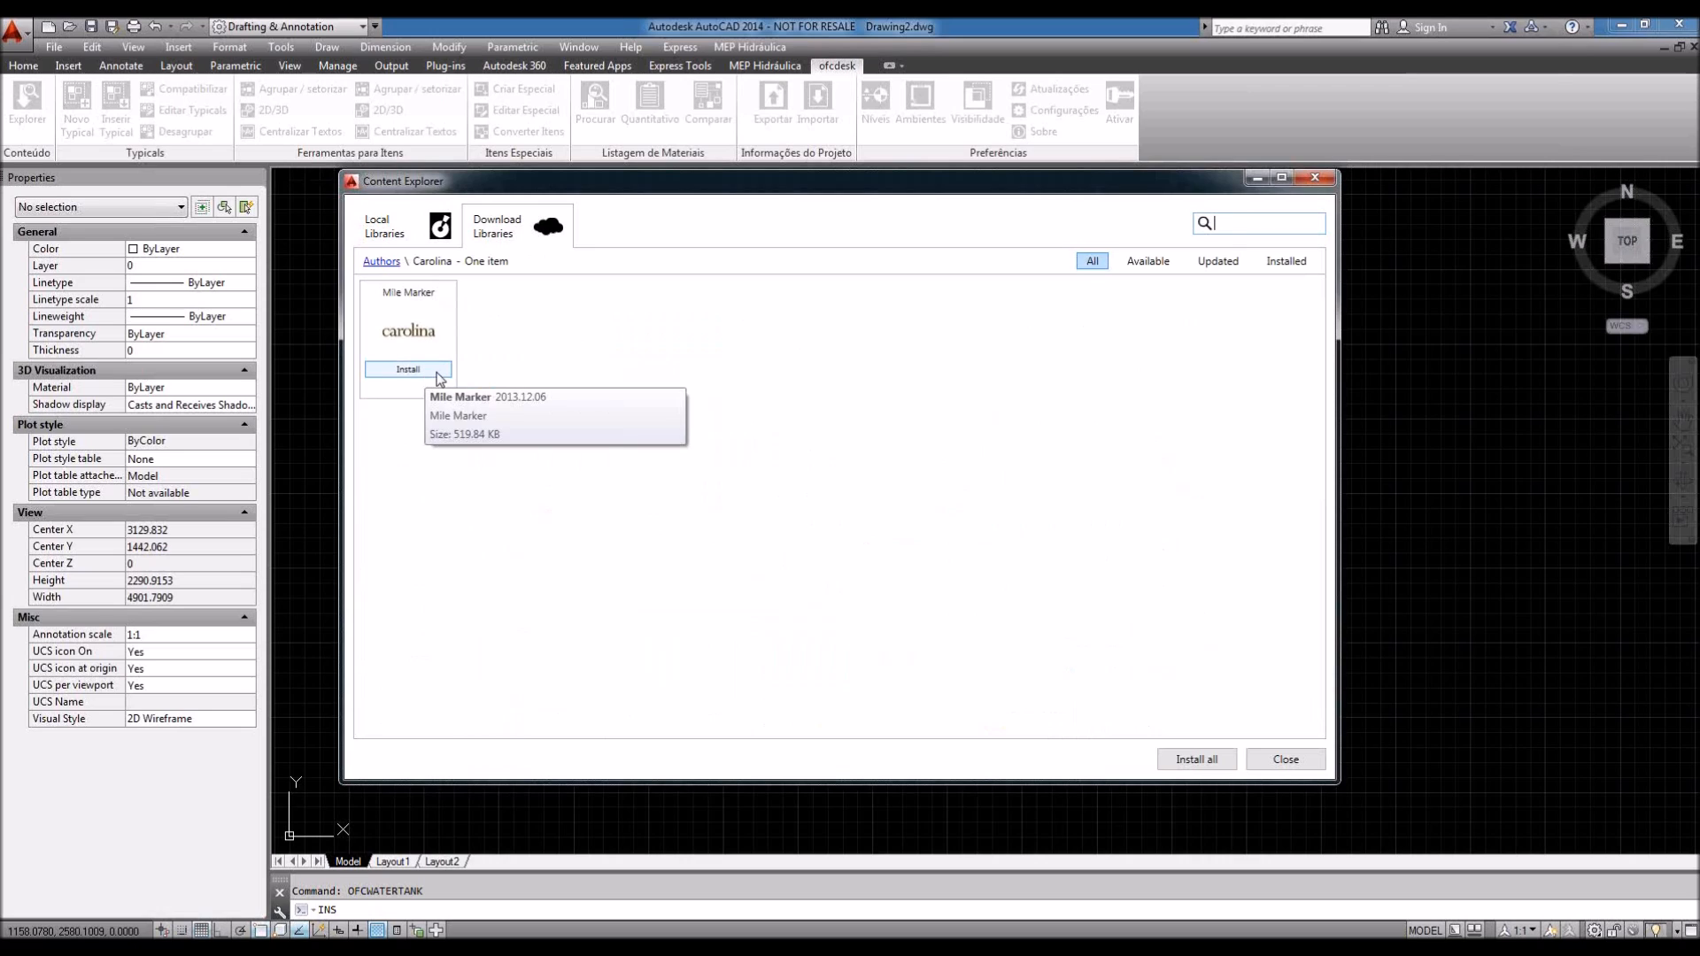
{"action": "left_click", "coordinate": [410, 370]}
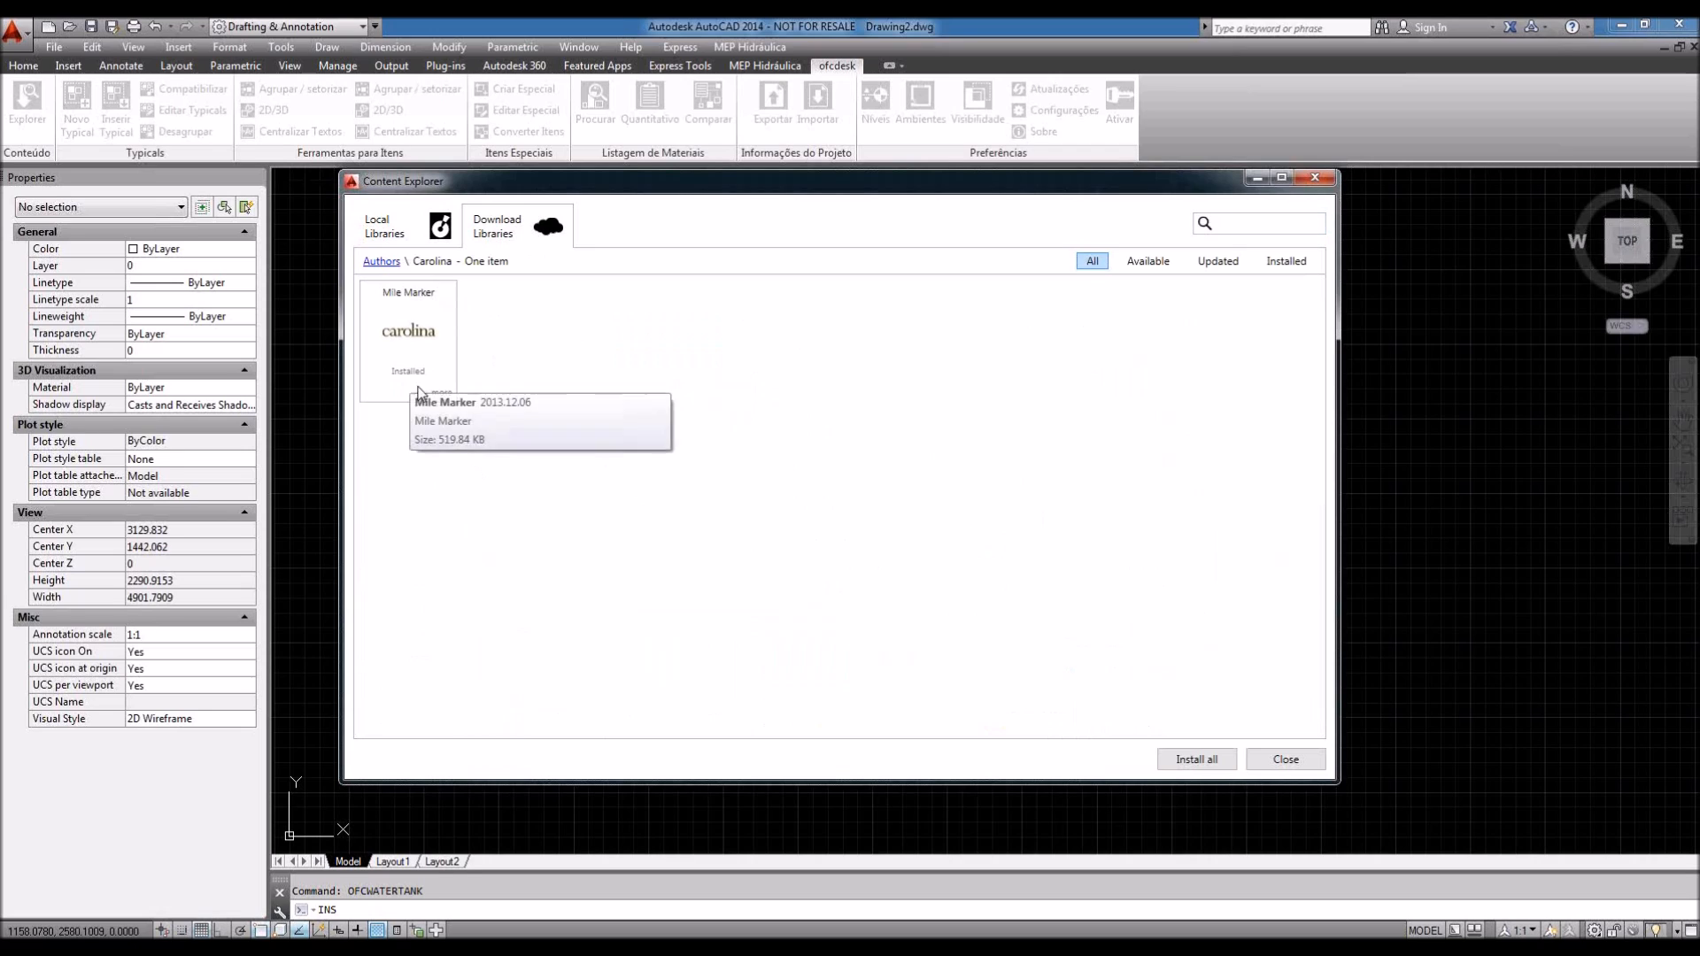
{"action": "left_click", "coordinate": [382, 232]}
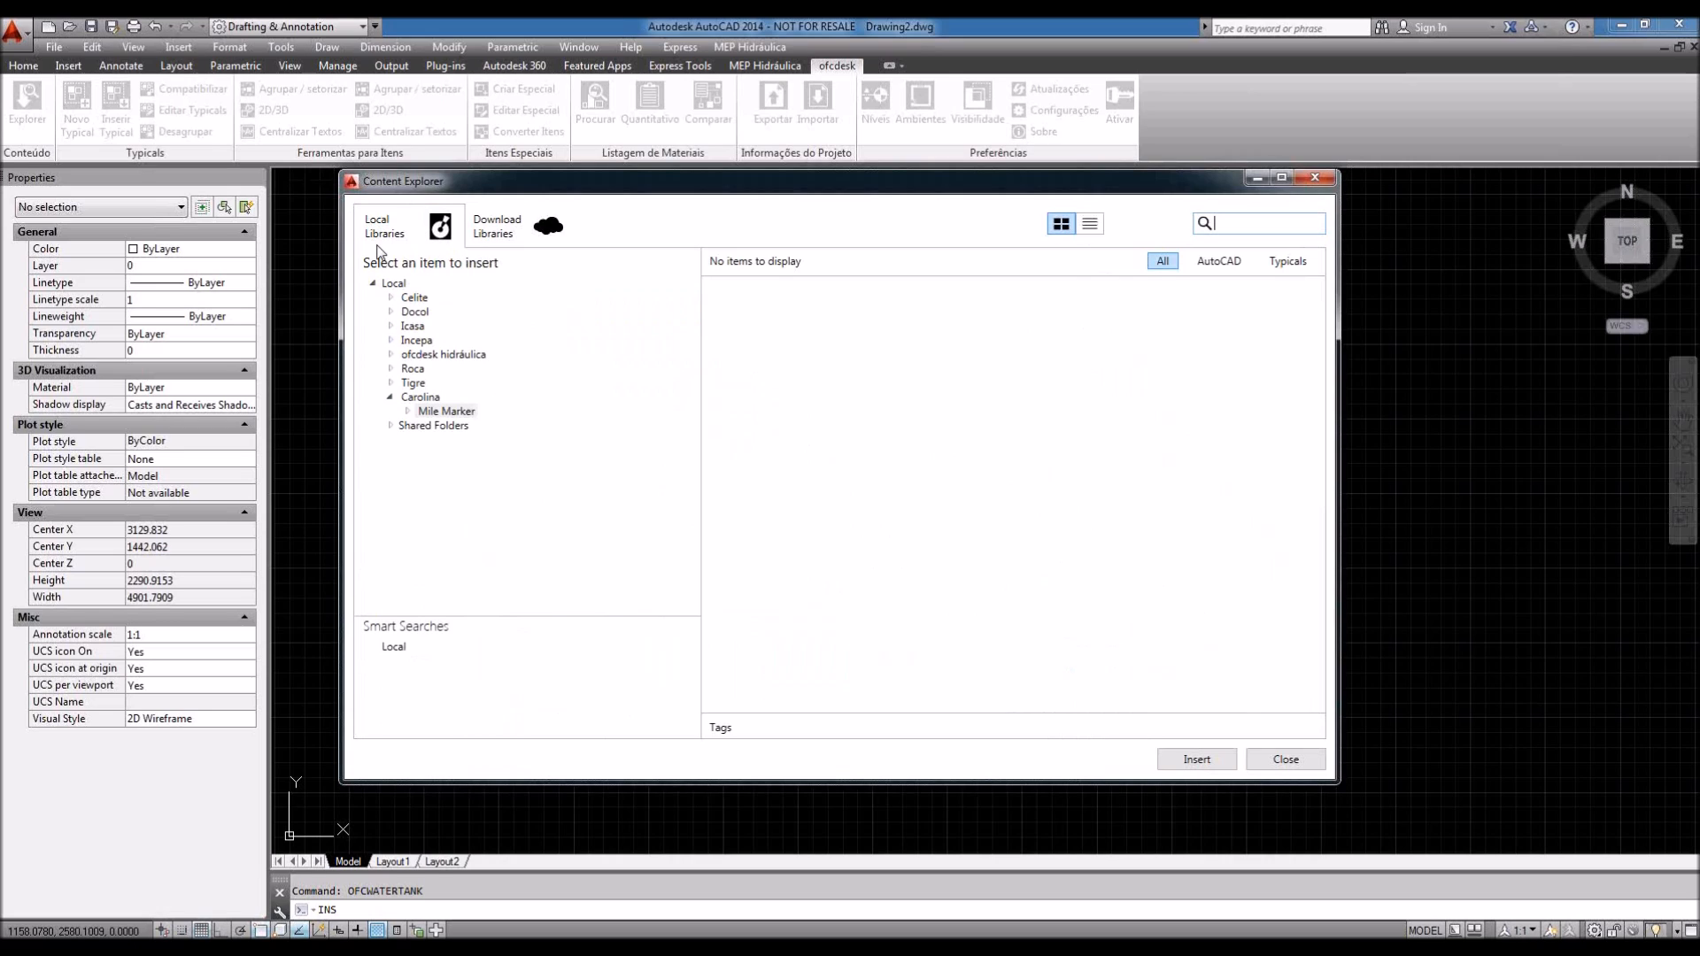
Step: Expand Carolina Mile Marker, inspect Base Cabinet Sink and Base Cabinet W/ Door, then collapse it
{"action": "double_click", "coordinate": [440, 411]}
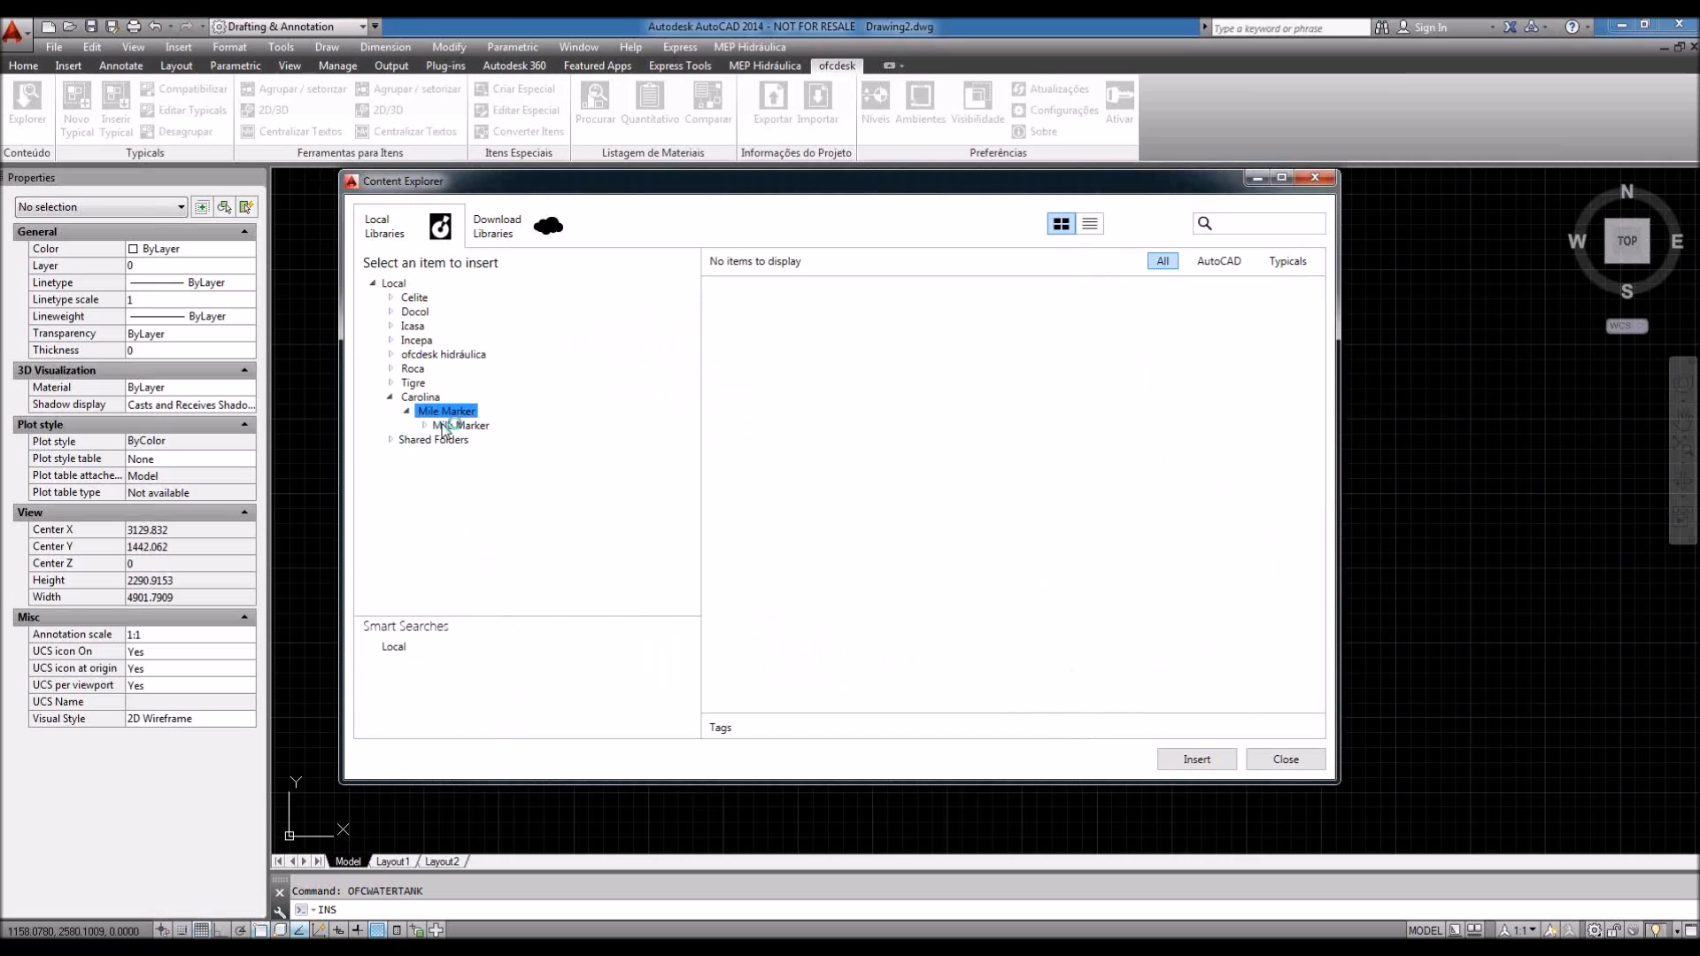
{"action": "double_click", "coordinate": [443, 426]}
{"action": "left_click", "coordinate": [479, 496]}
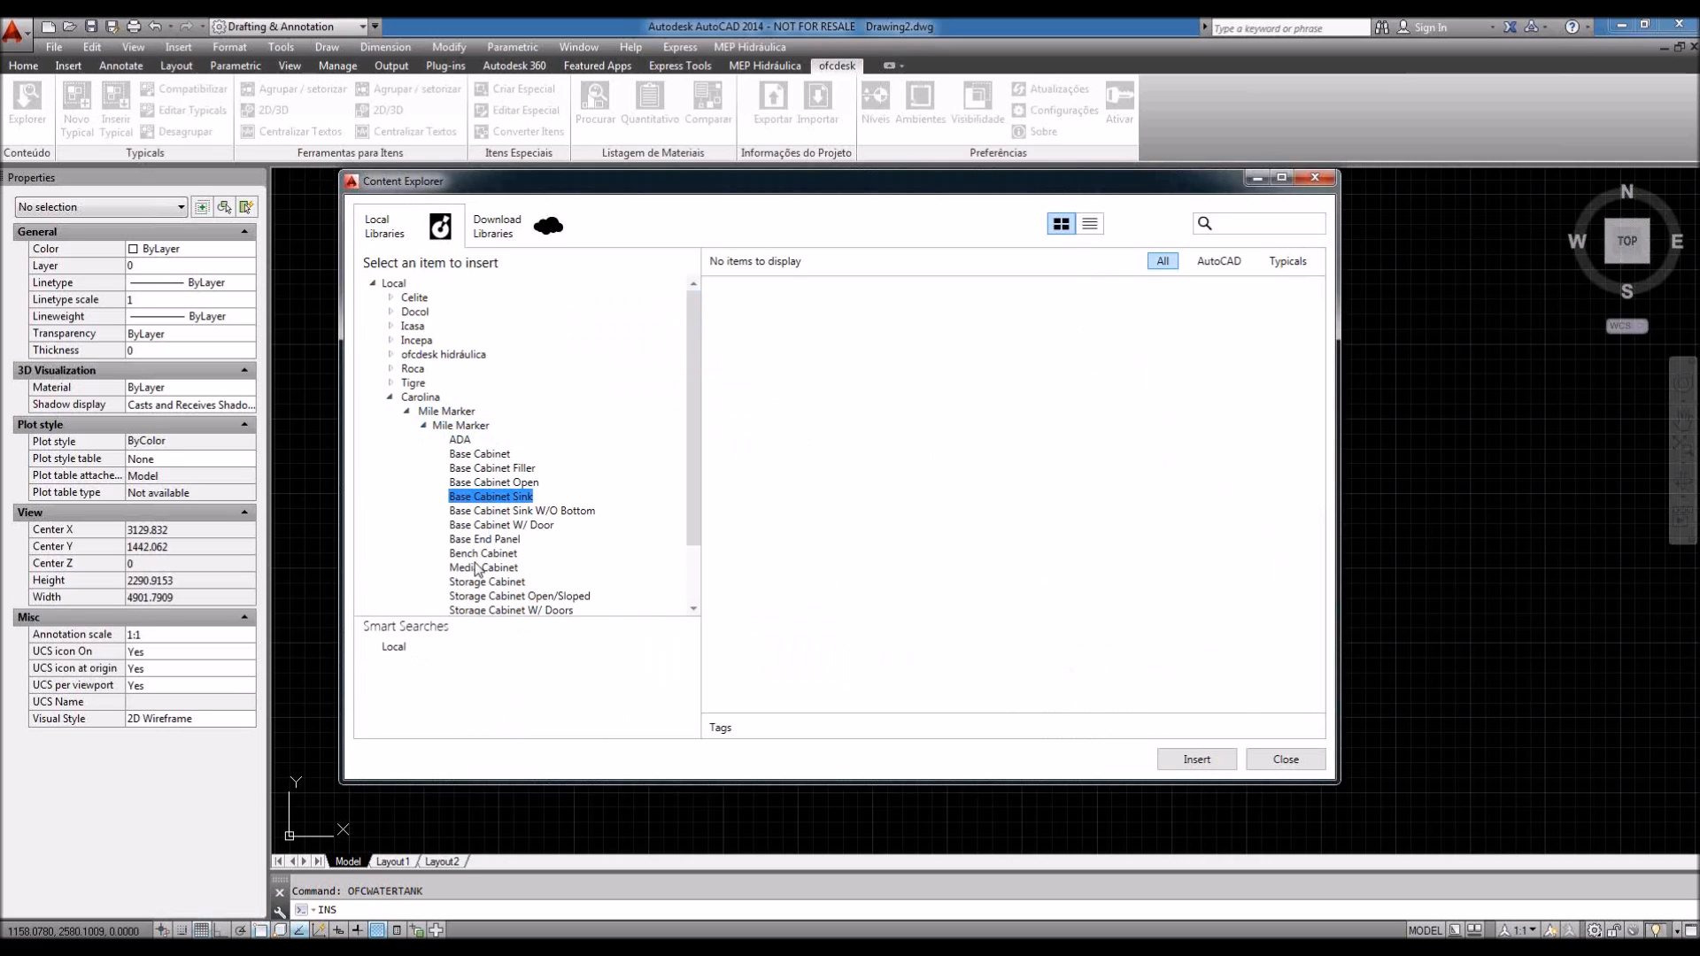
{"action": "left_click", "coordinate": [487, 526]}
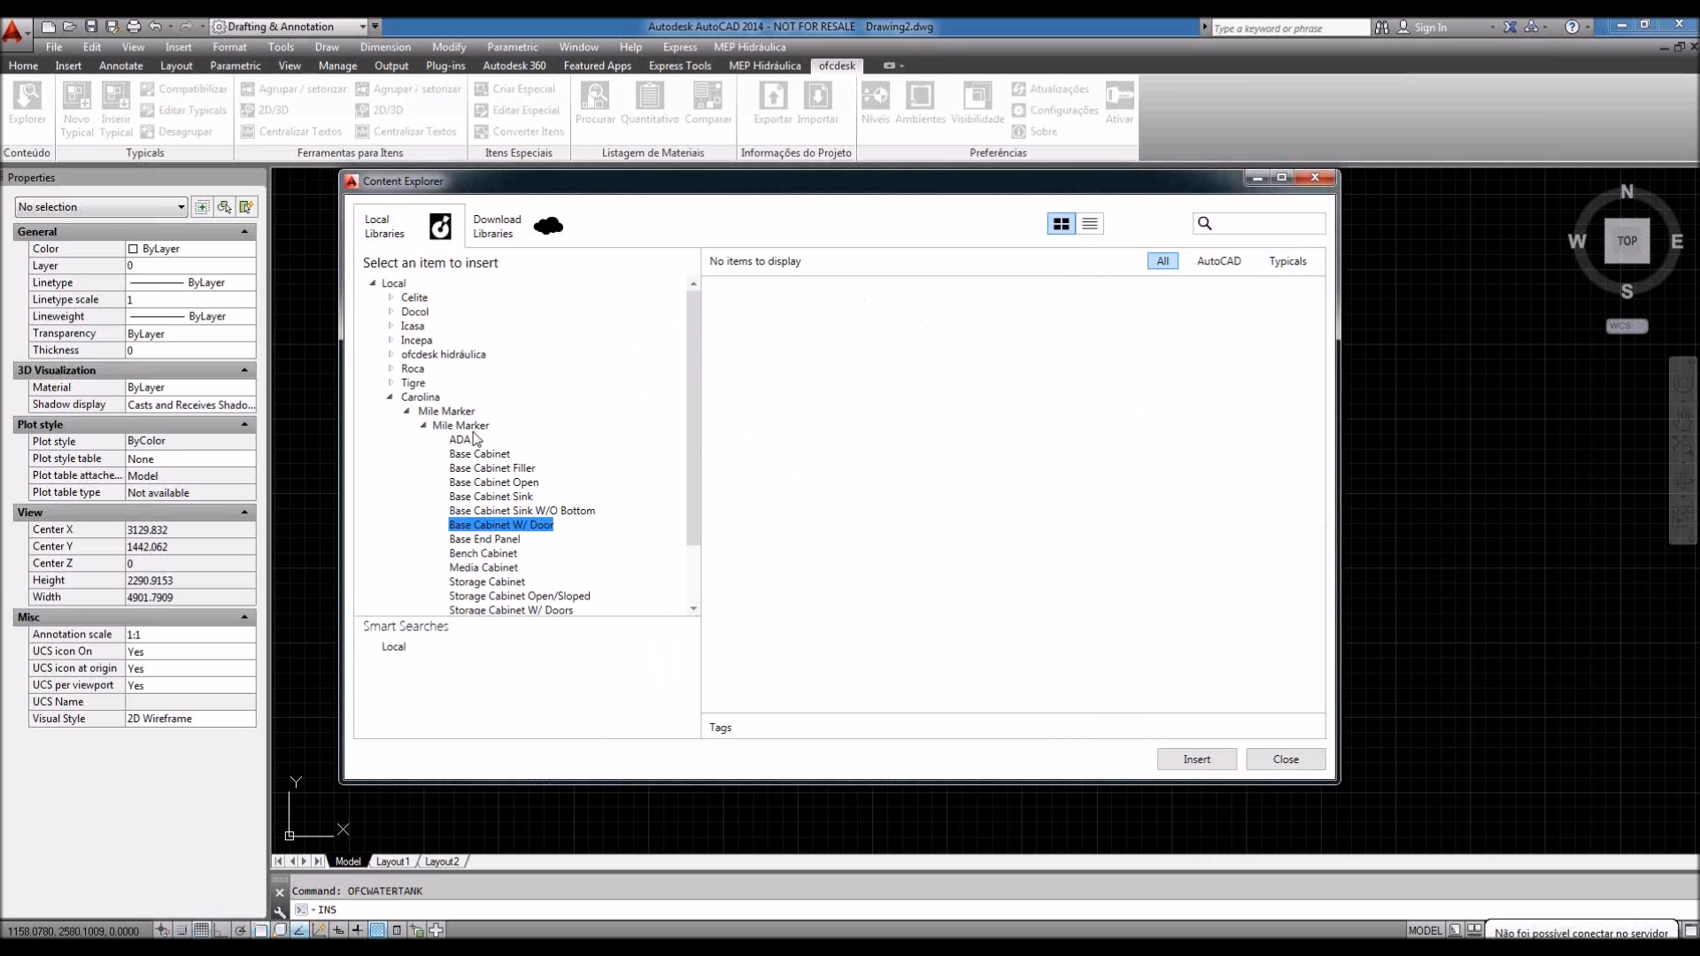
{"action": "left_click", "coordinate": [486, 496]}
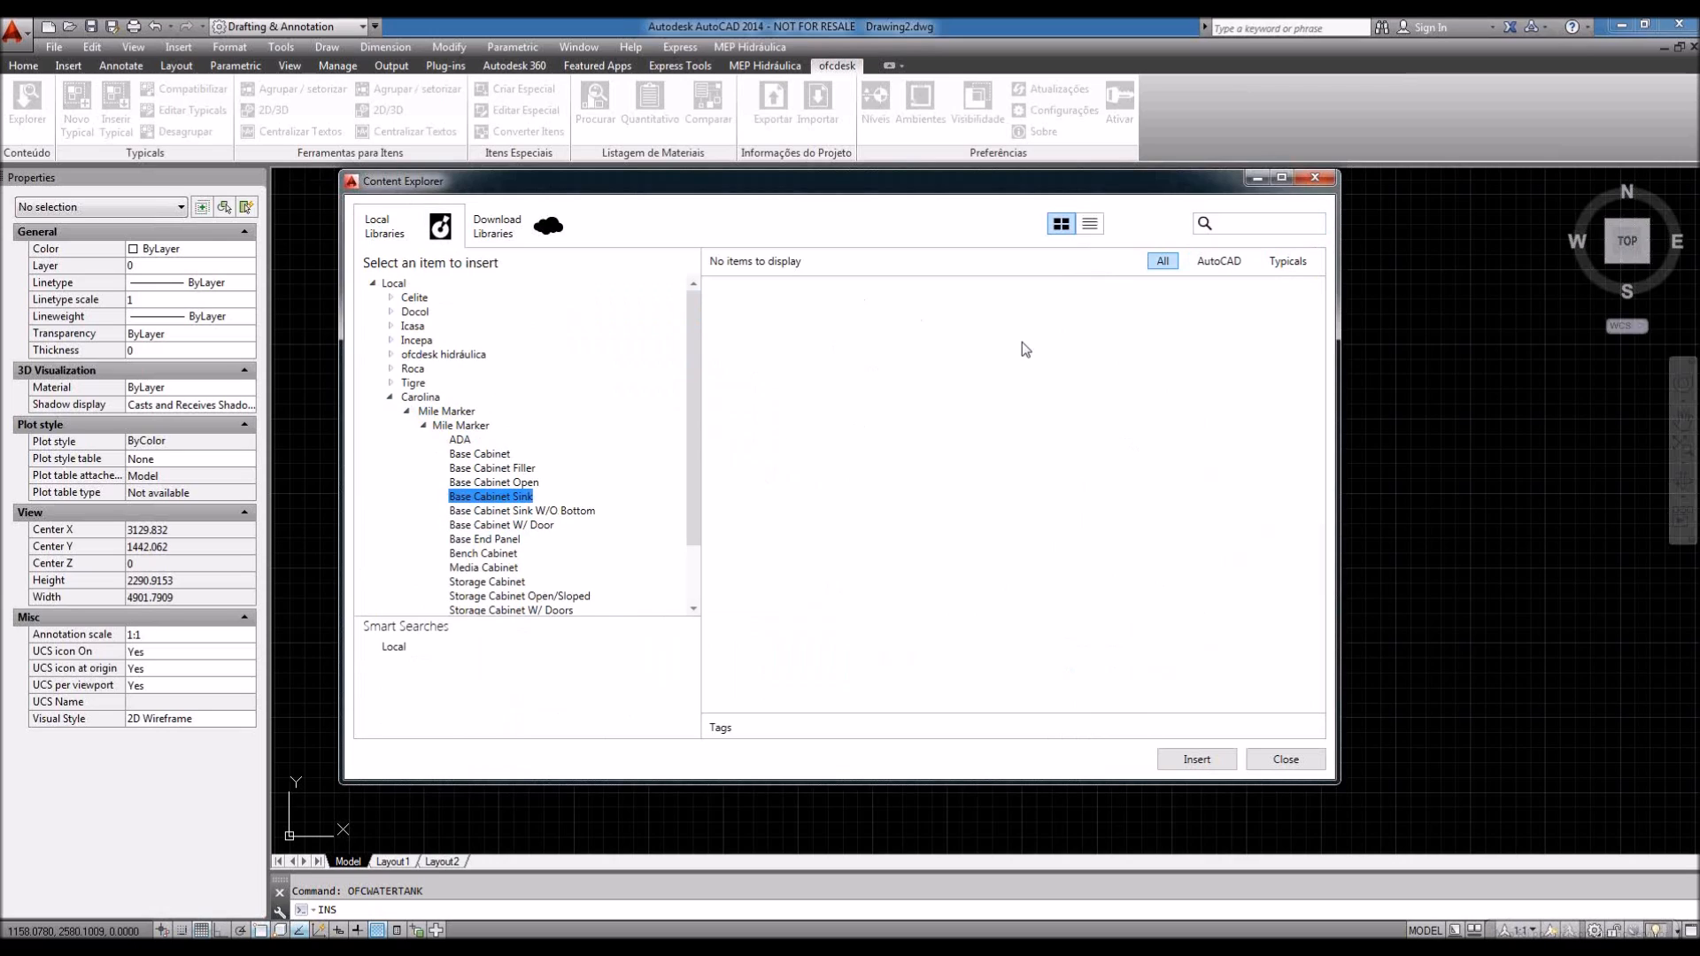
{"action": "left_click", "coordinate": [390, 397]}
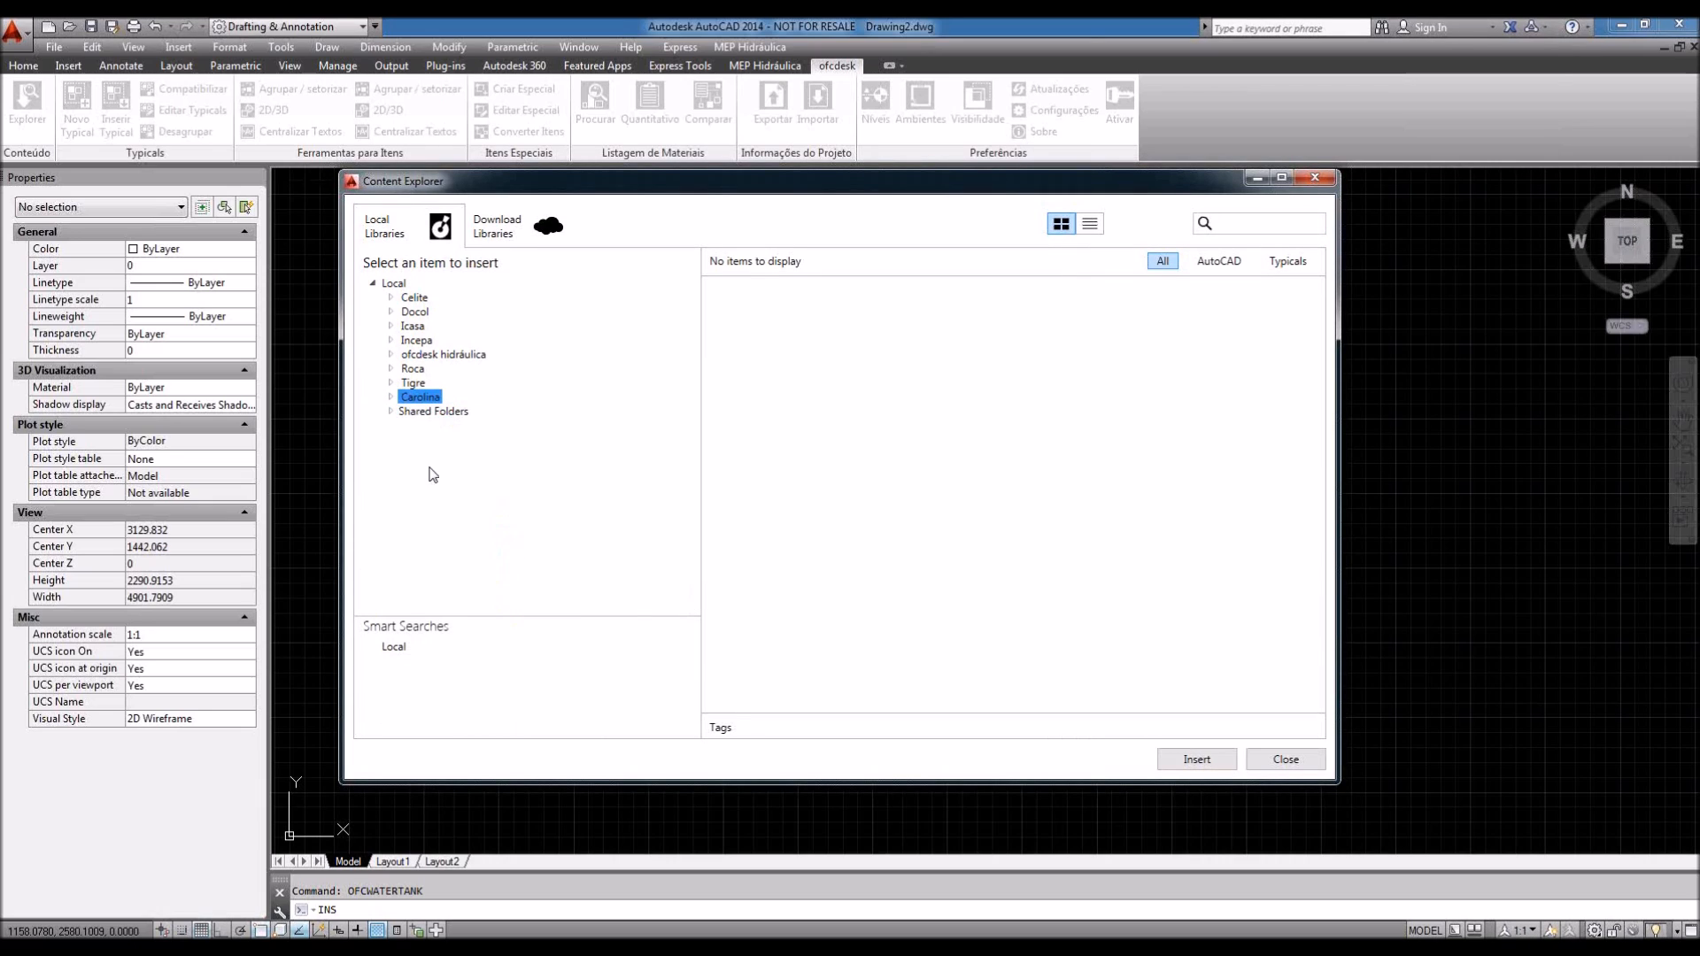
Step: Expand Roca > Catálogo de Produtos > Nexo to show the two Bacia Sanitária drawings
{"action": "left_click", "coordinate": [390, 384]}
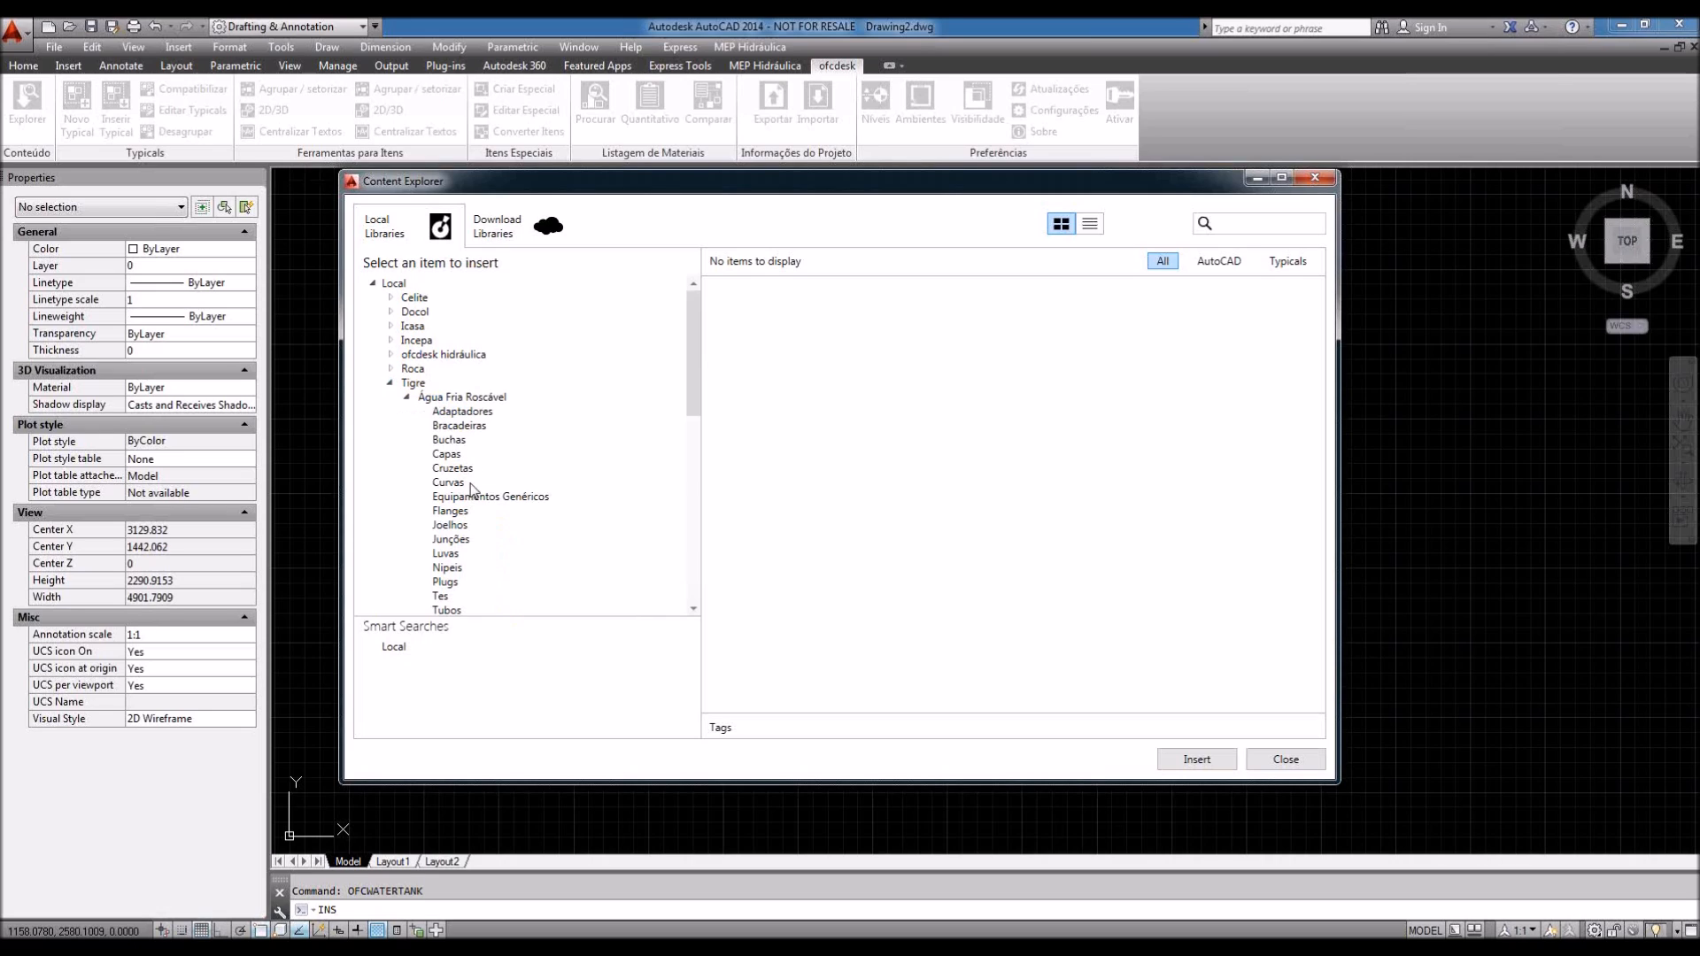
{"action": "left_click", "coordinate": [390, 370]}
{"action": "left_click", "coordinate": [407, 383]}
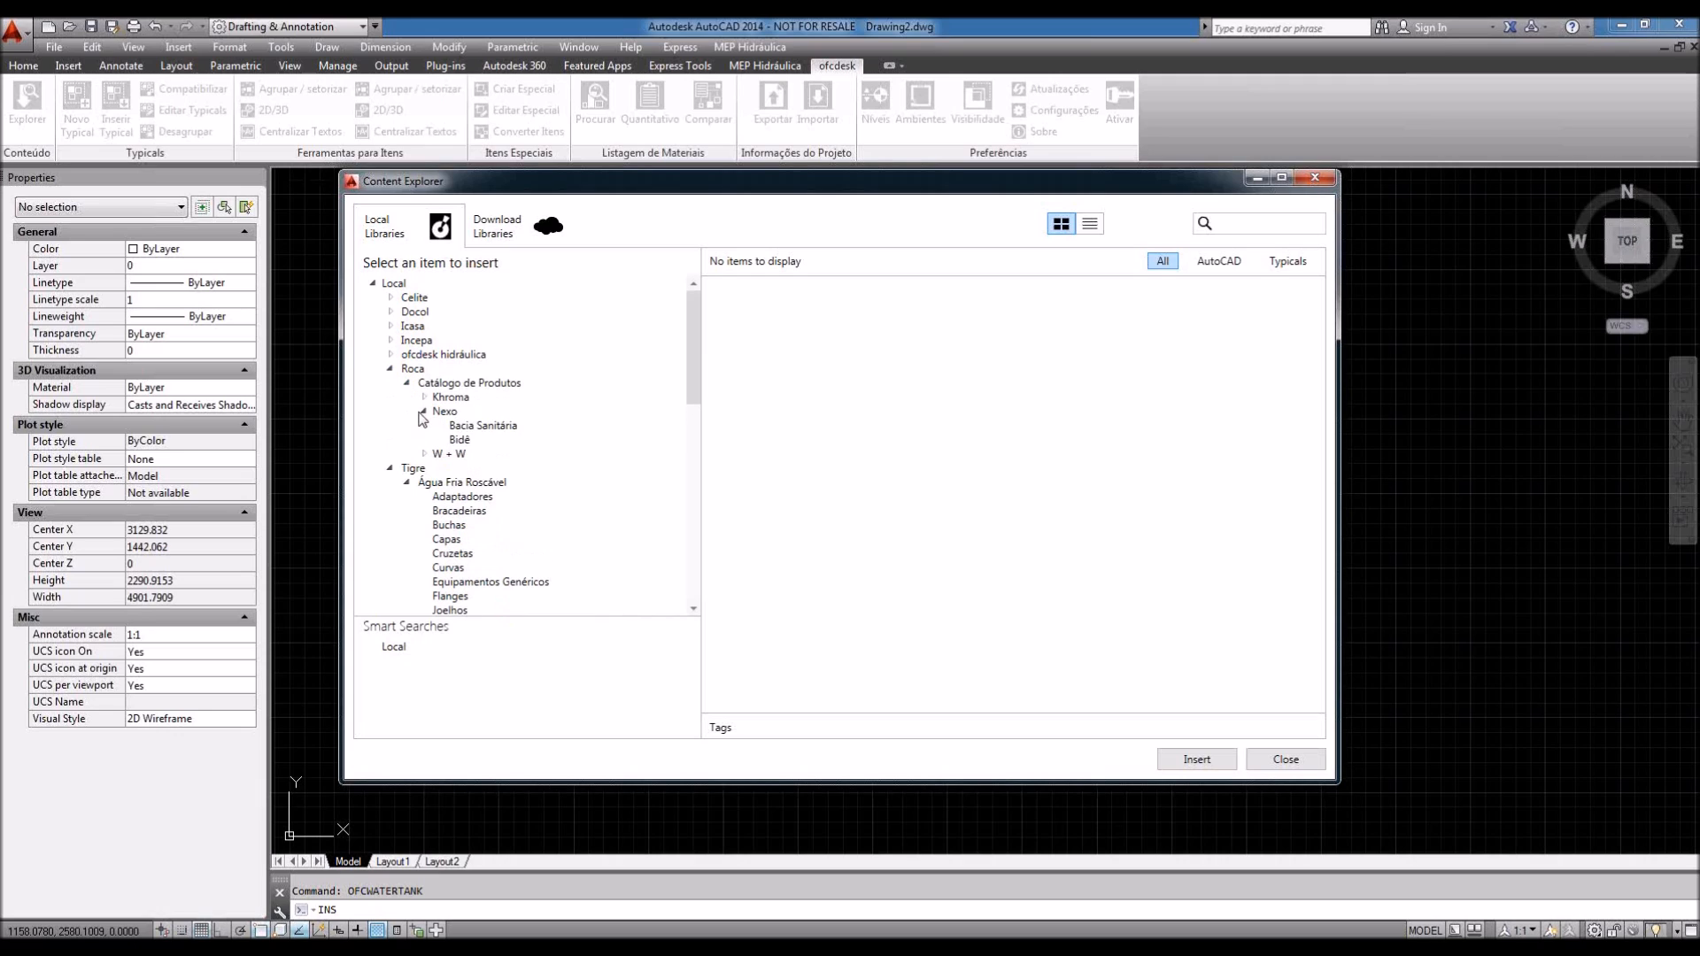
{"action": "left_click", "coordinate": [482, 425]}
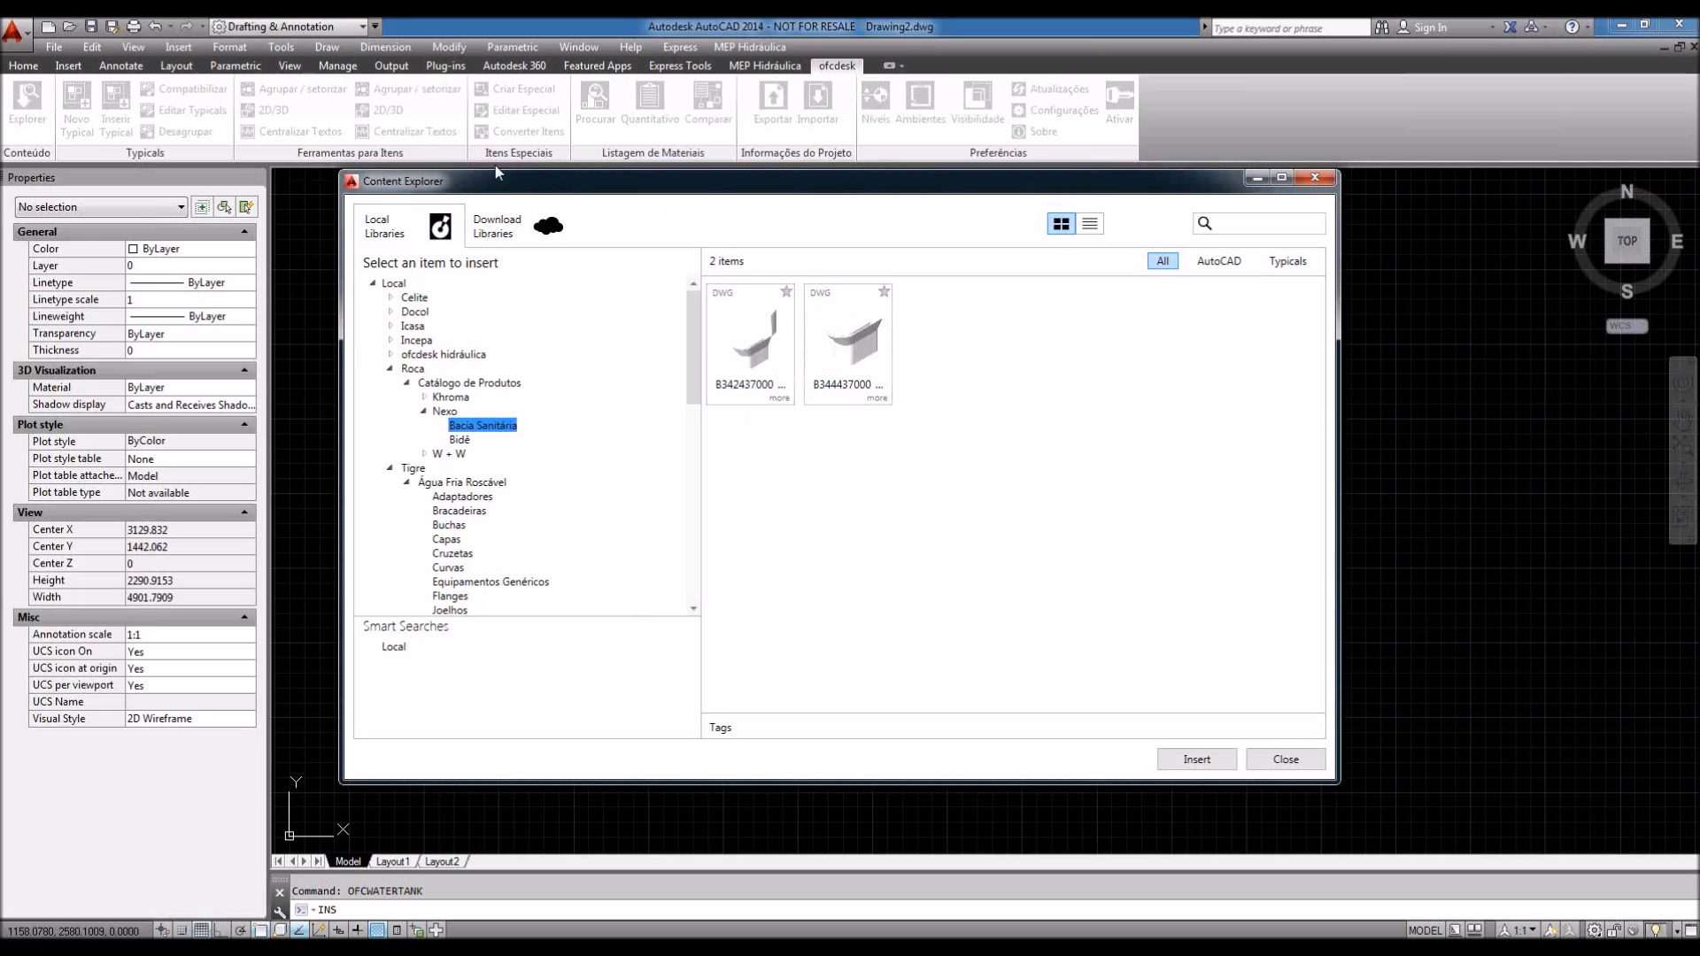
{"action": "left_click", "coordinate": [496, 226]}
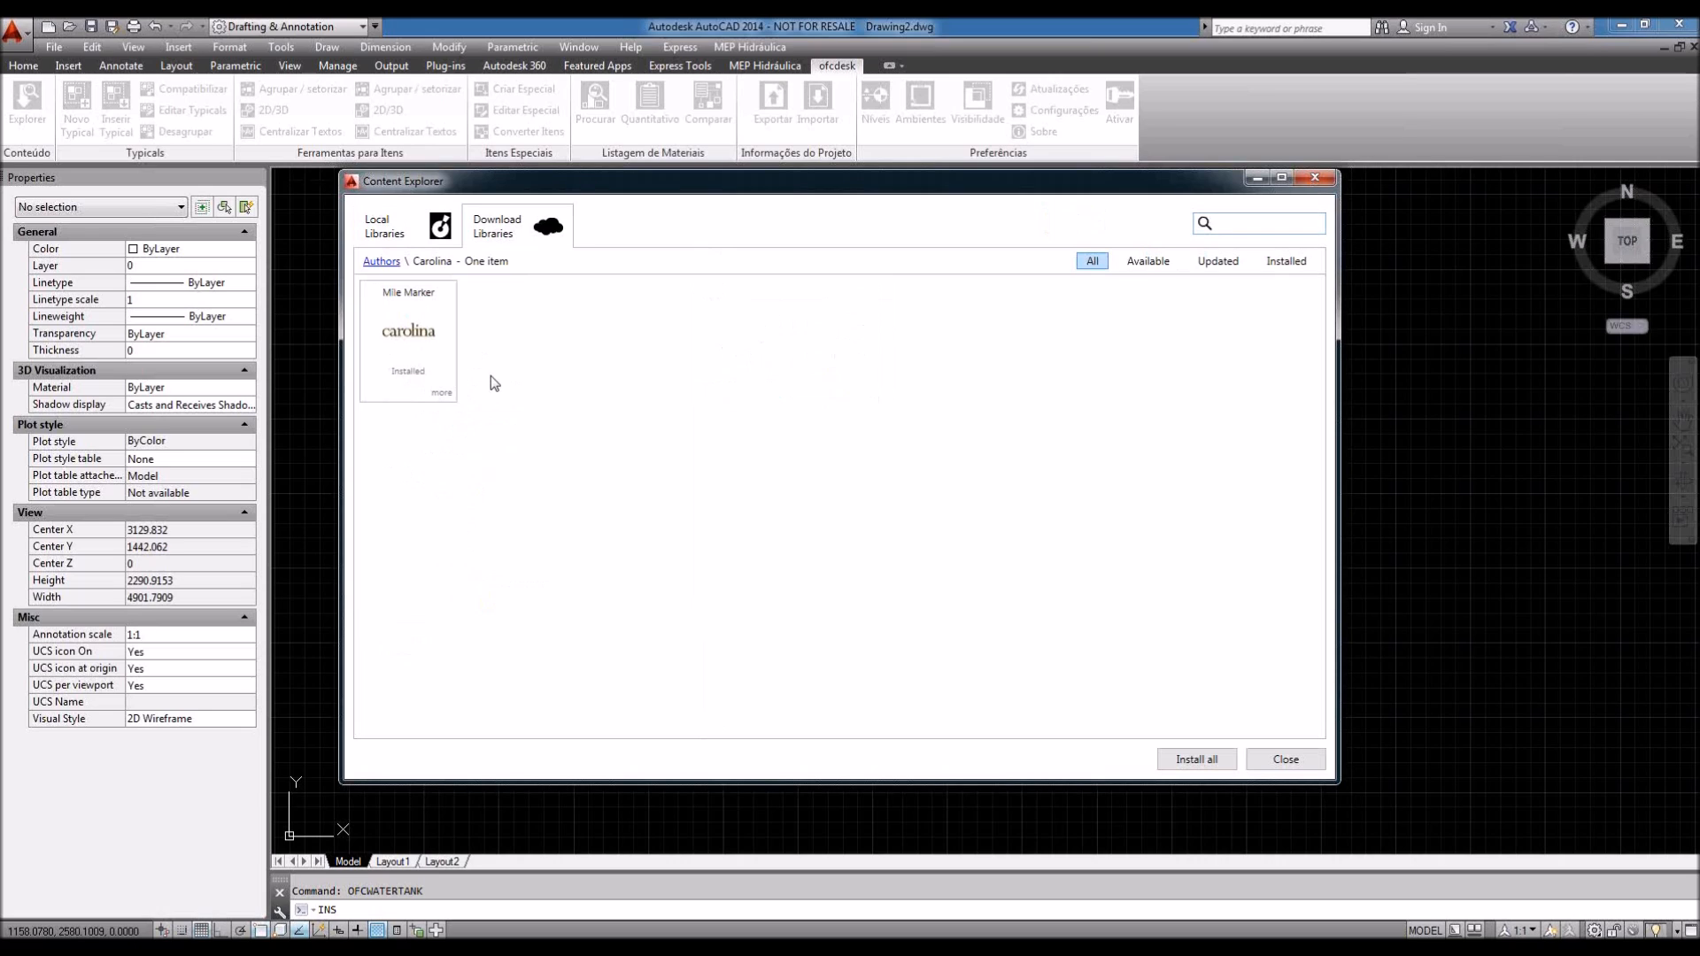
Step: From the Authors list, search the downloadable libraries for 'vaso'
{"action": "left_click", "coordinate": [382, 261]}
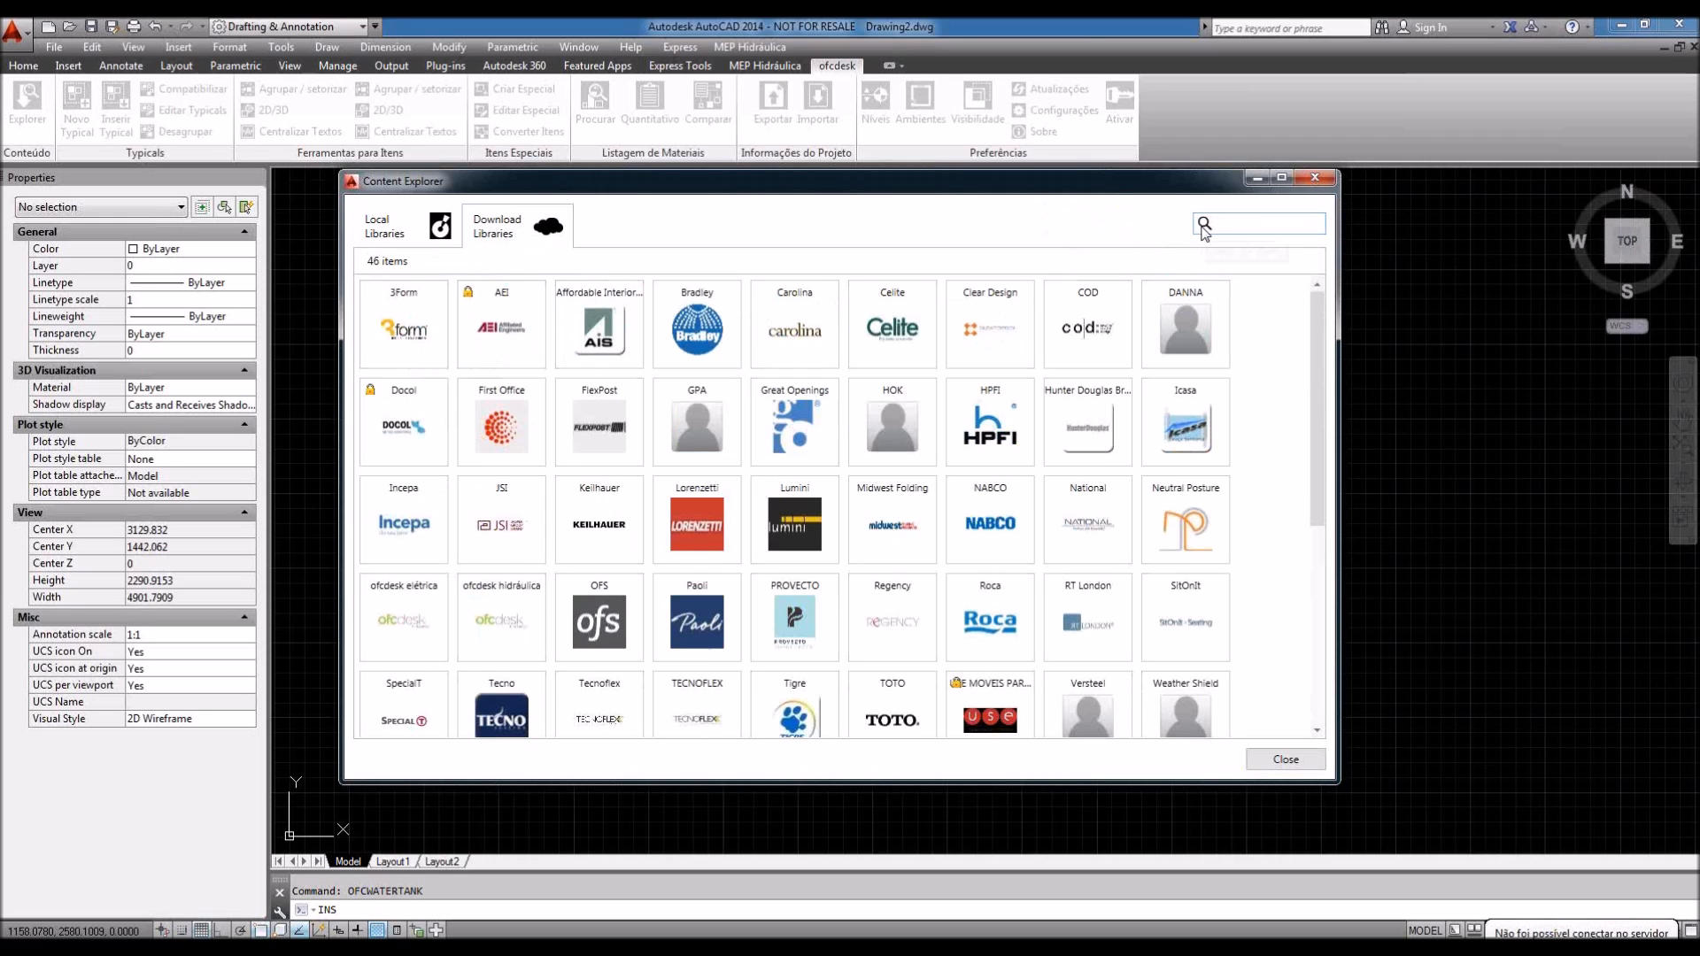
{"action": "left_click", "coordinate": [1227, 222]}
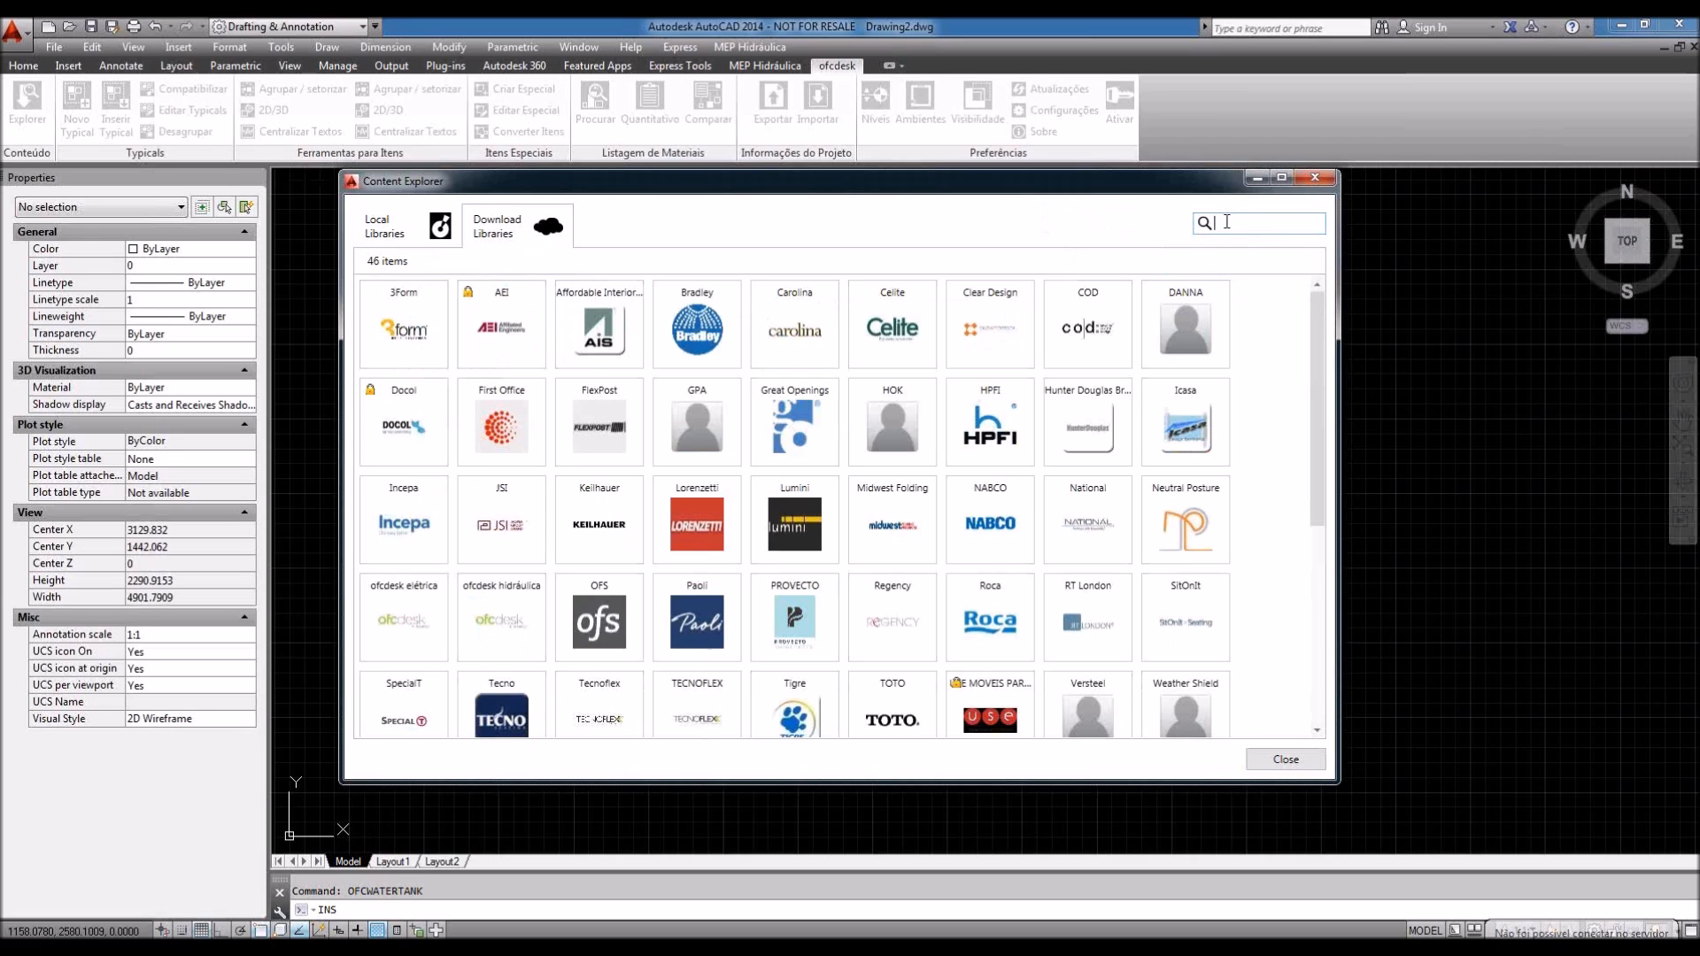
{"action": "type", "text": "vaso"}
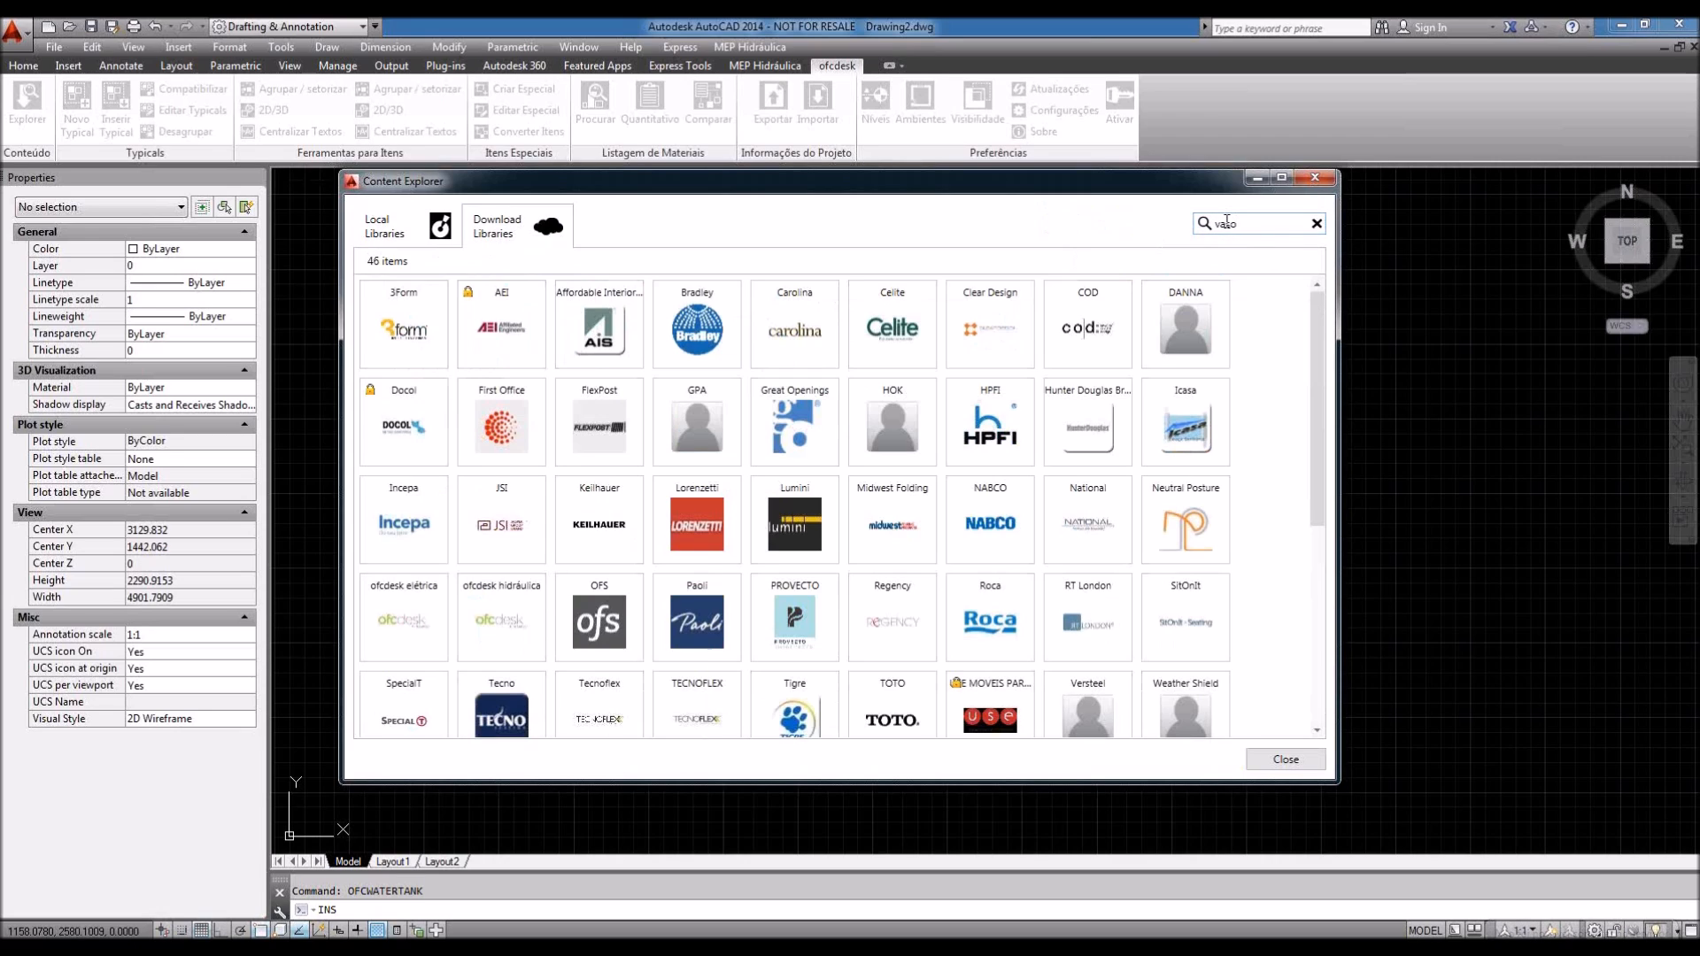
{"action": "key", "text": "Return"}
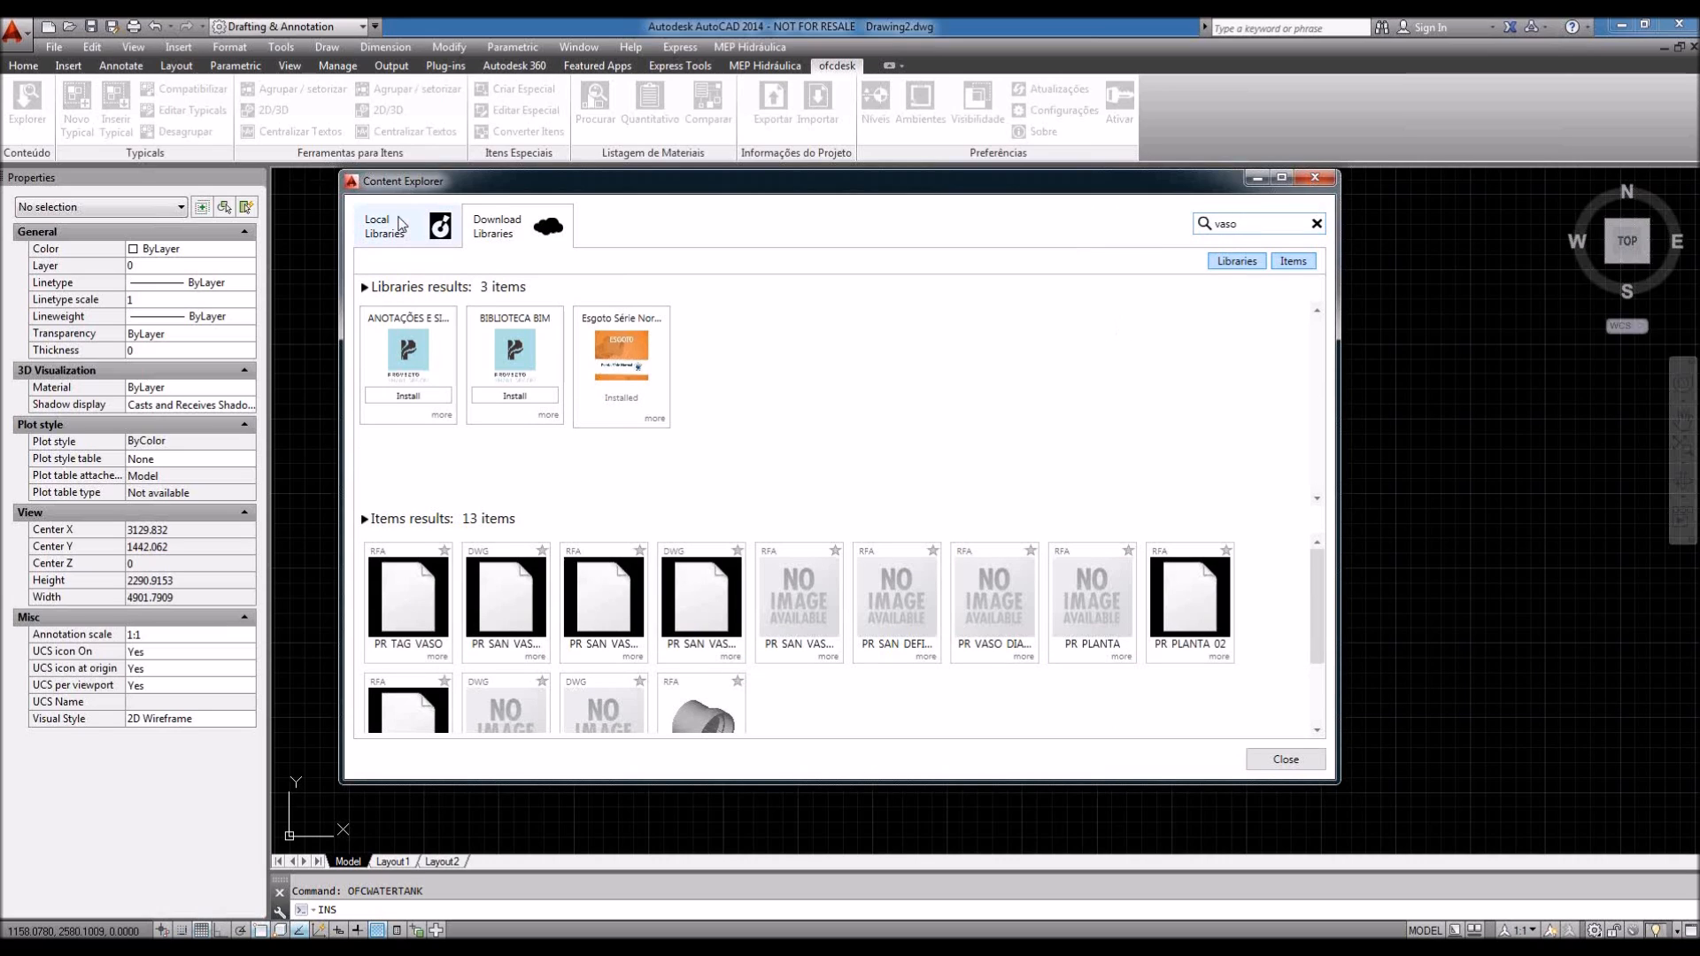
Step: Collapse the Água Fria Roscável, Tigre and Roca folders, close Content Explorer, show MEP Hidráulica
{"action": "left_click", "coordinate": [390, 229]}
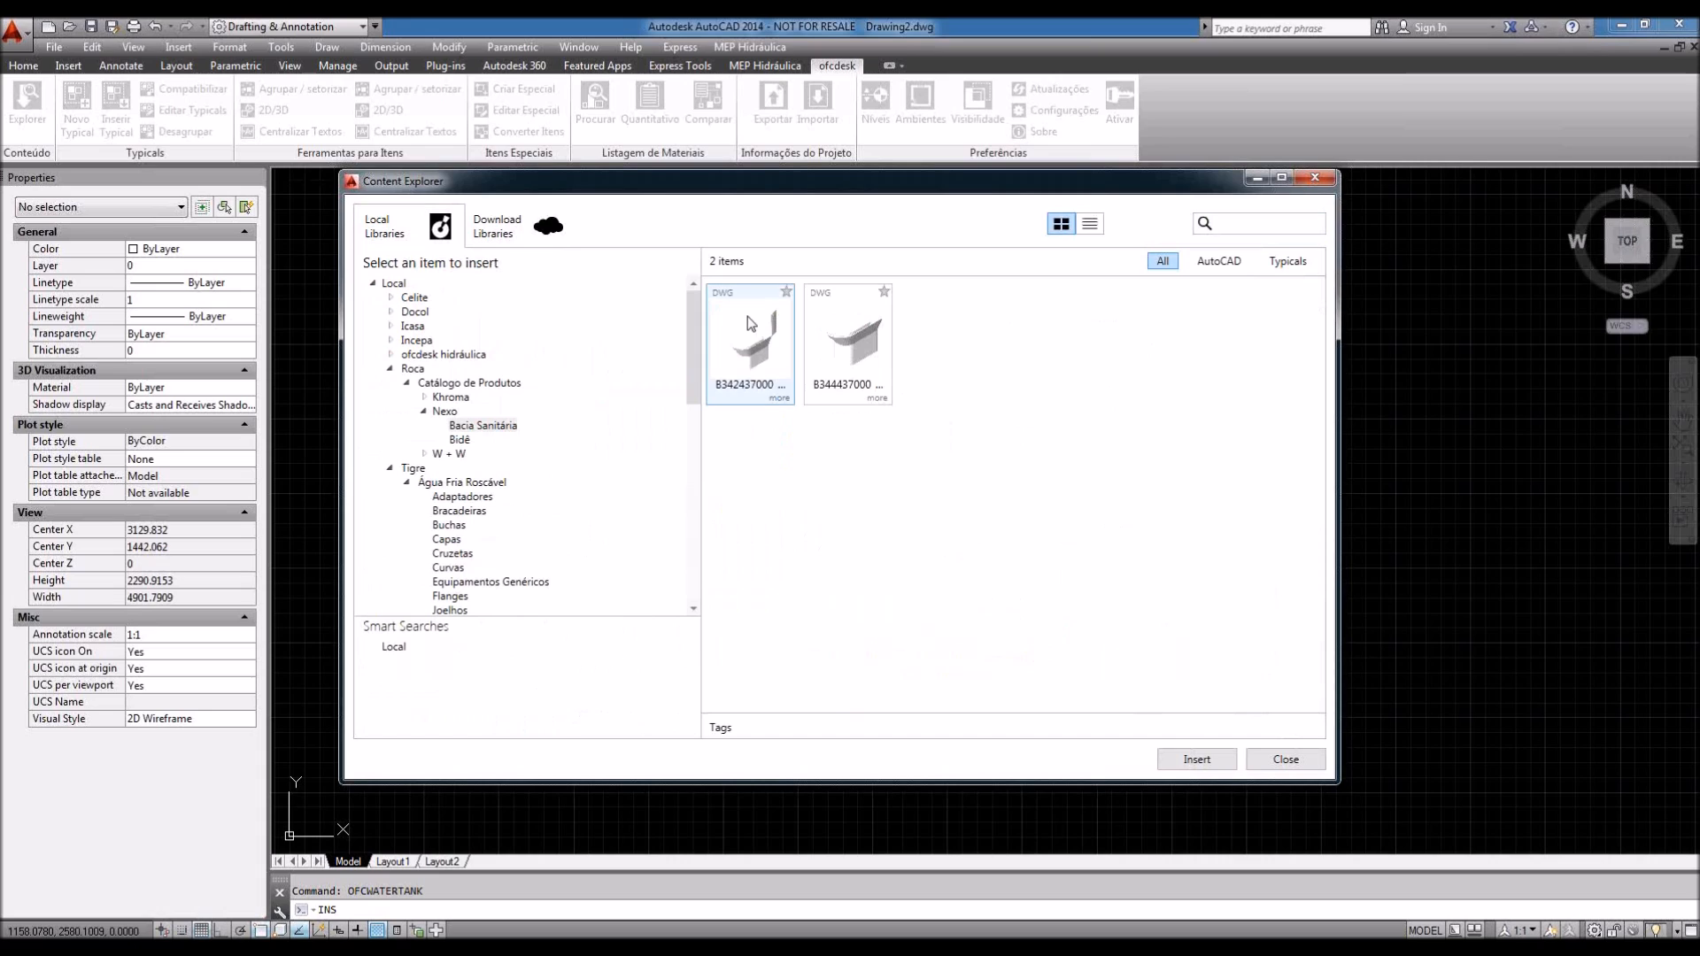
{"action": "left_click_drag", "start_coordinate": [766, 196], "coordinate": [823, 236]}
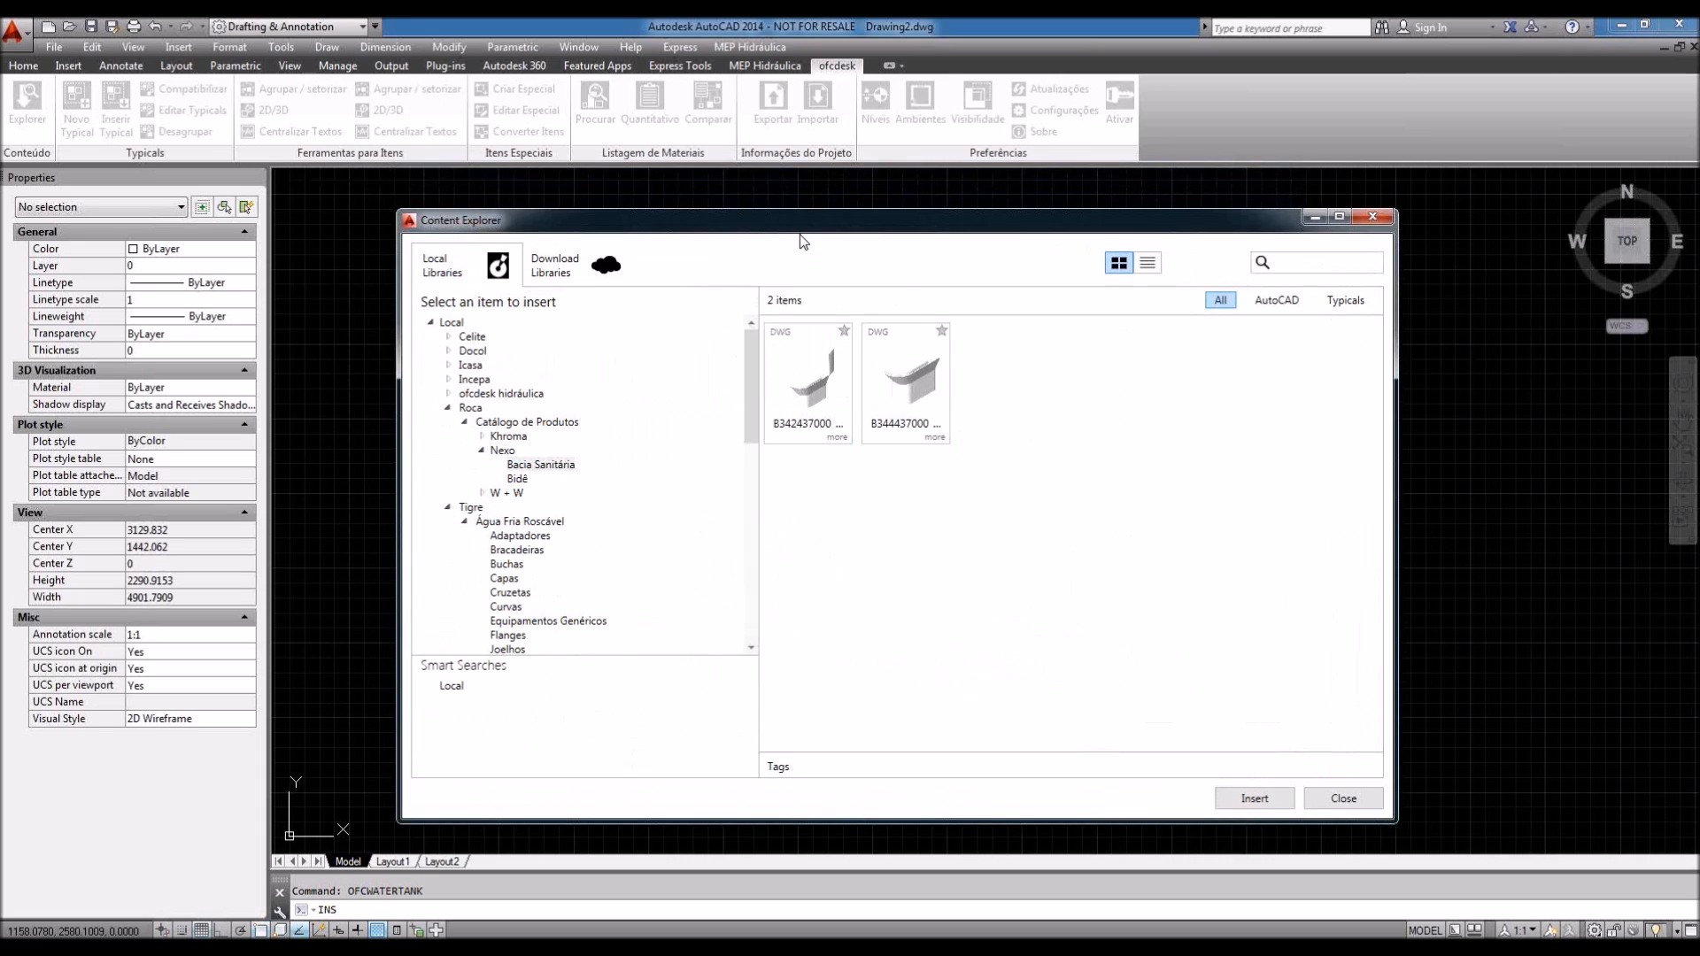
{"action": "left_click", "coordinate": [465, 522]}
{"action": "left_click", "coordinate": [447, 507]}
{"action": "left_click", "coordinate": [448, 408]}
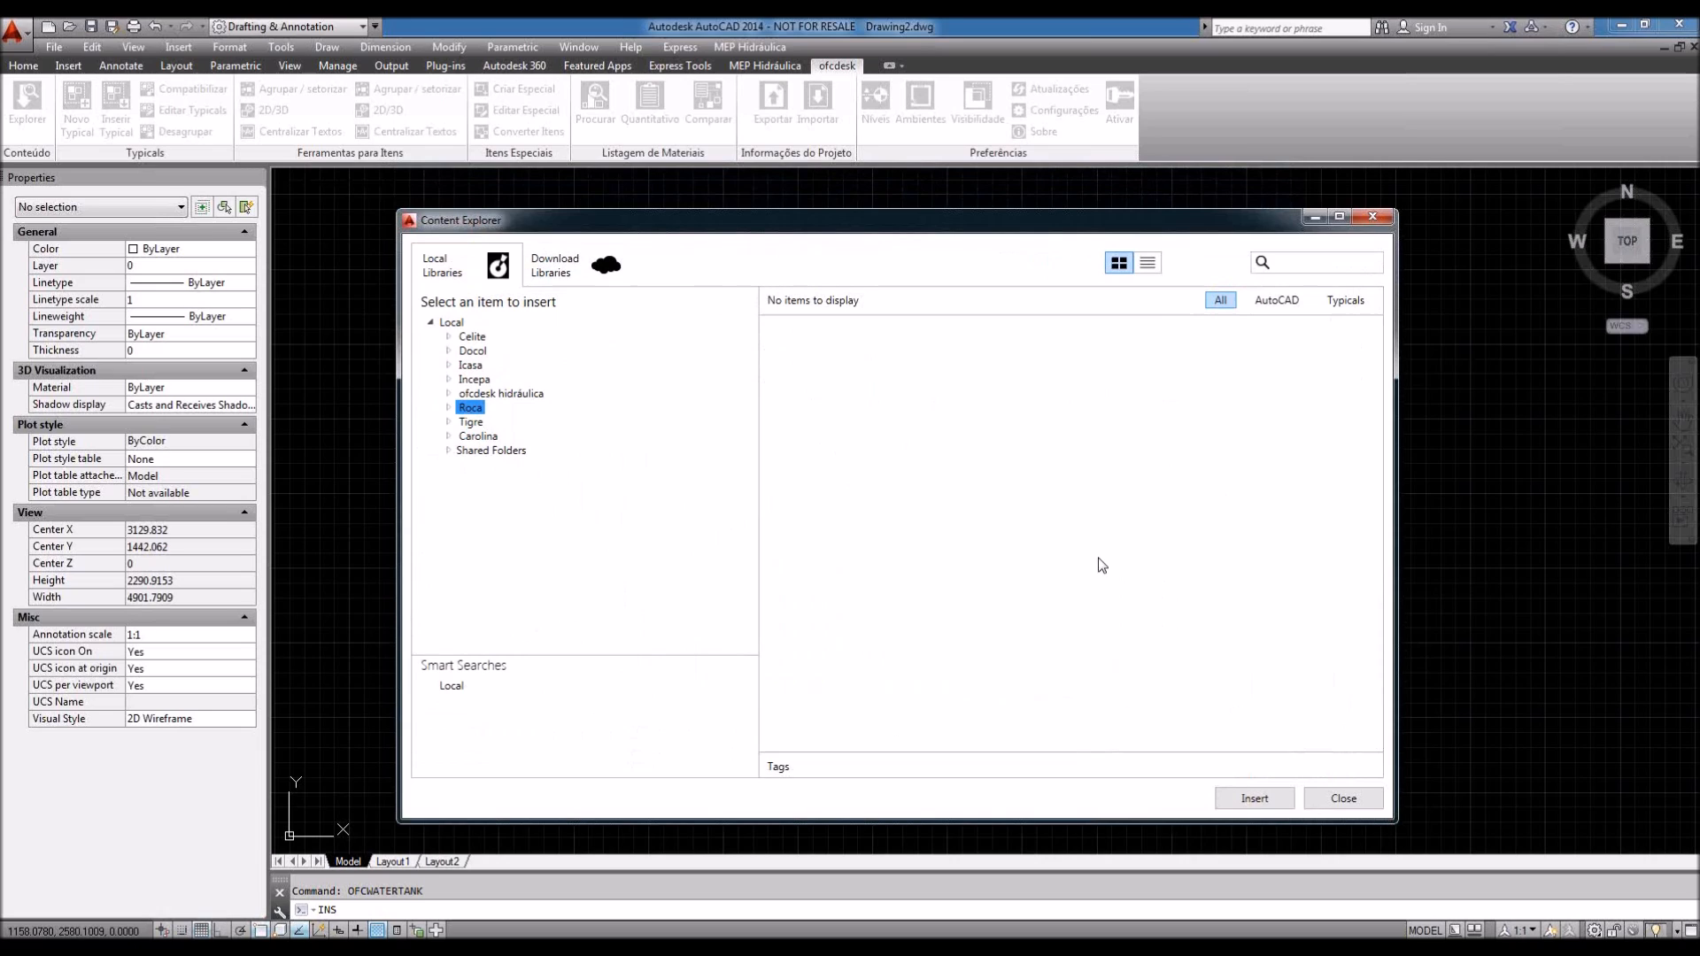
{"action": "left_click", "coordinate": [1349, 799]}
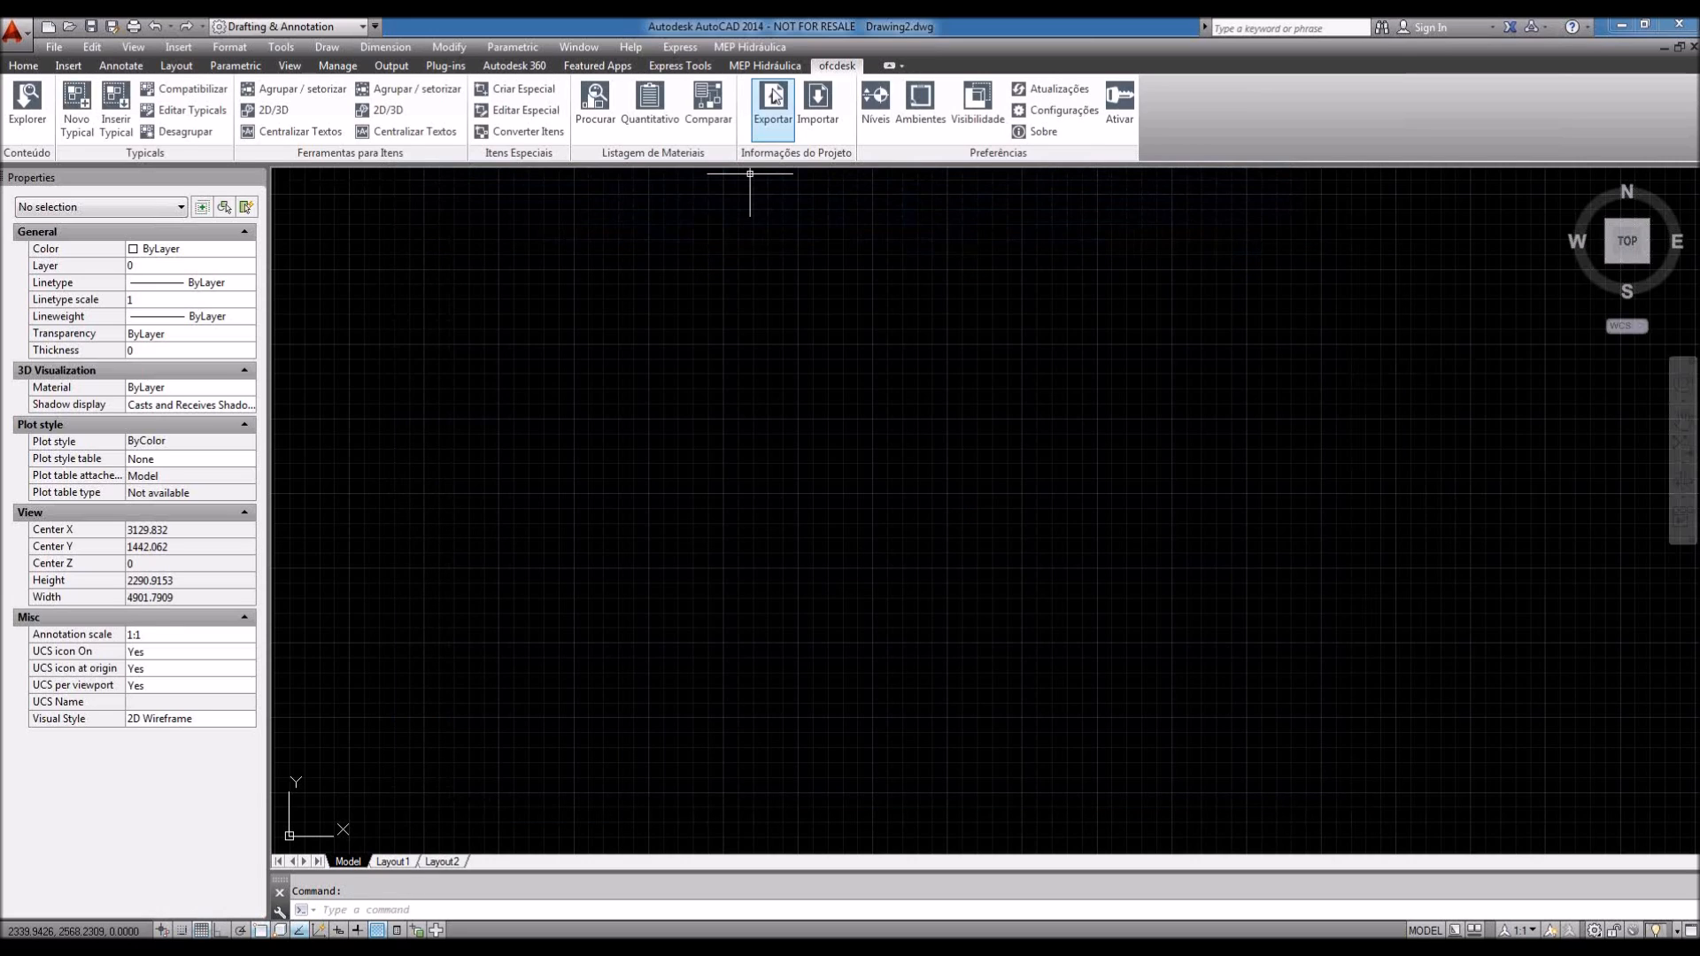
{"action": "left_click", "coordinate": [768, 68]}
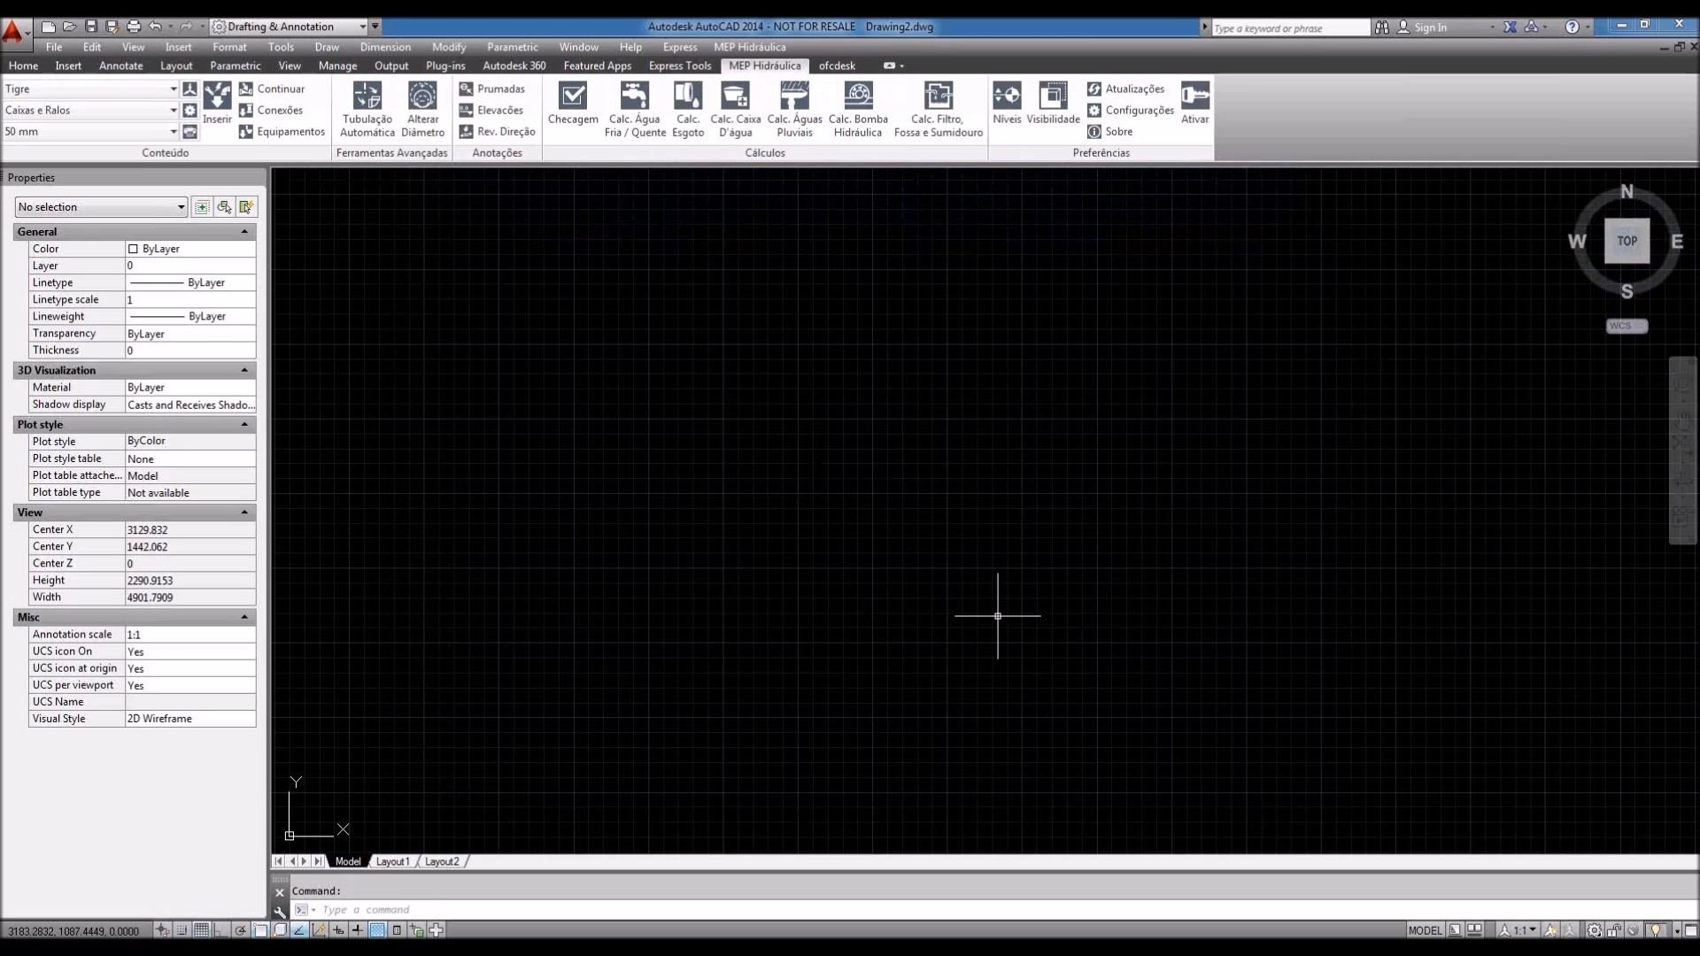
{"action": "middle_click_drag", "start_coordinate": [998, 616], "coordinate": [941, 617]}
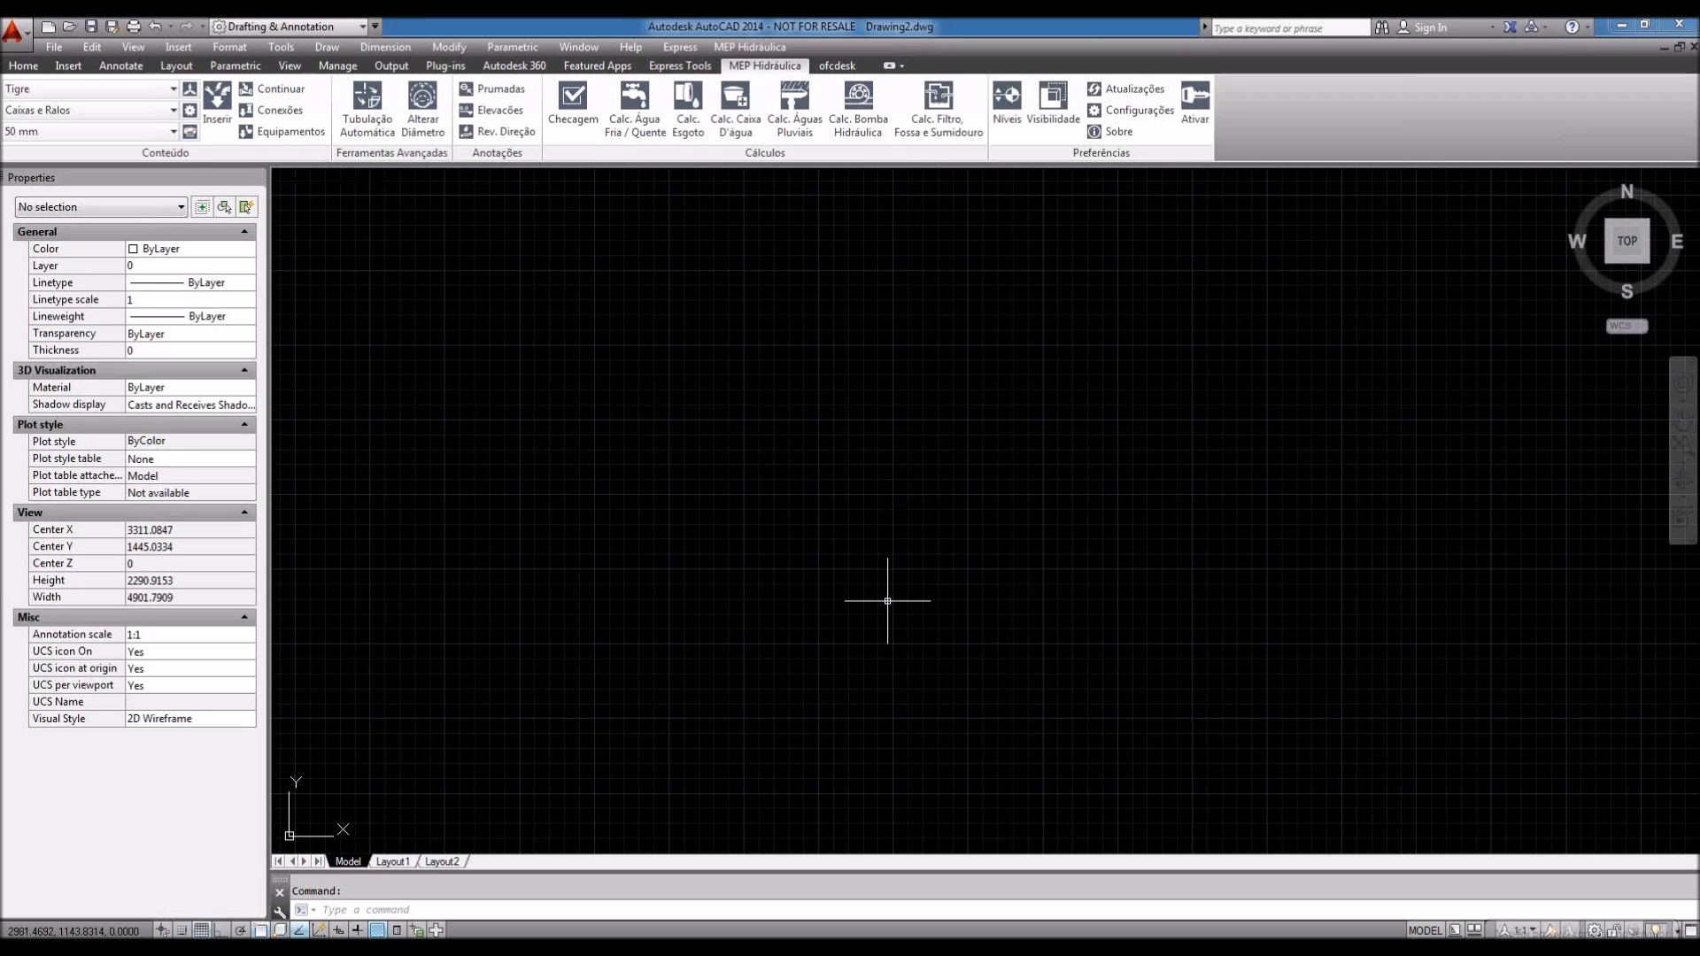
{"action": "mouse_move", "coordinate": [402, 867]}
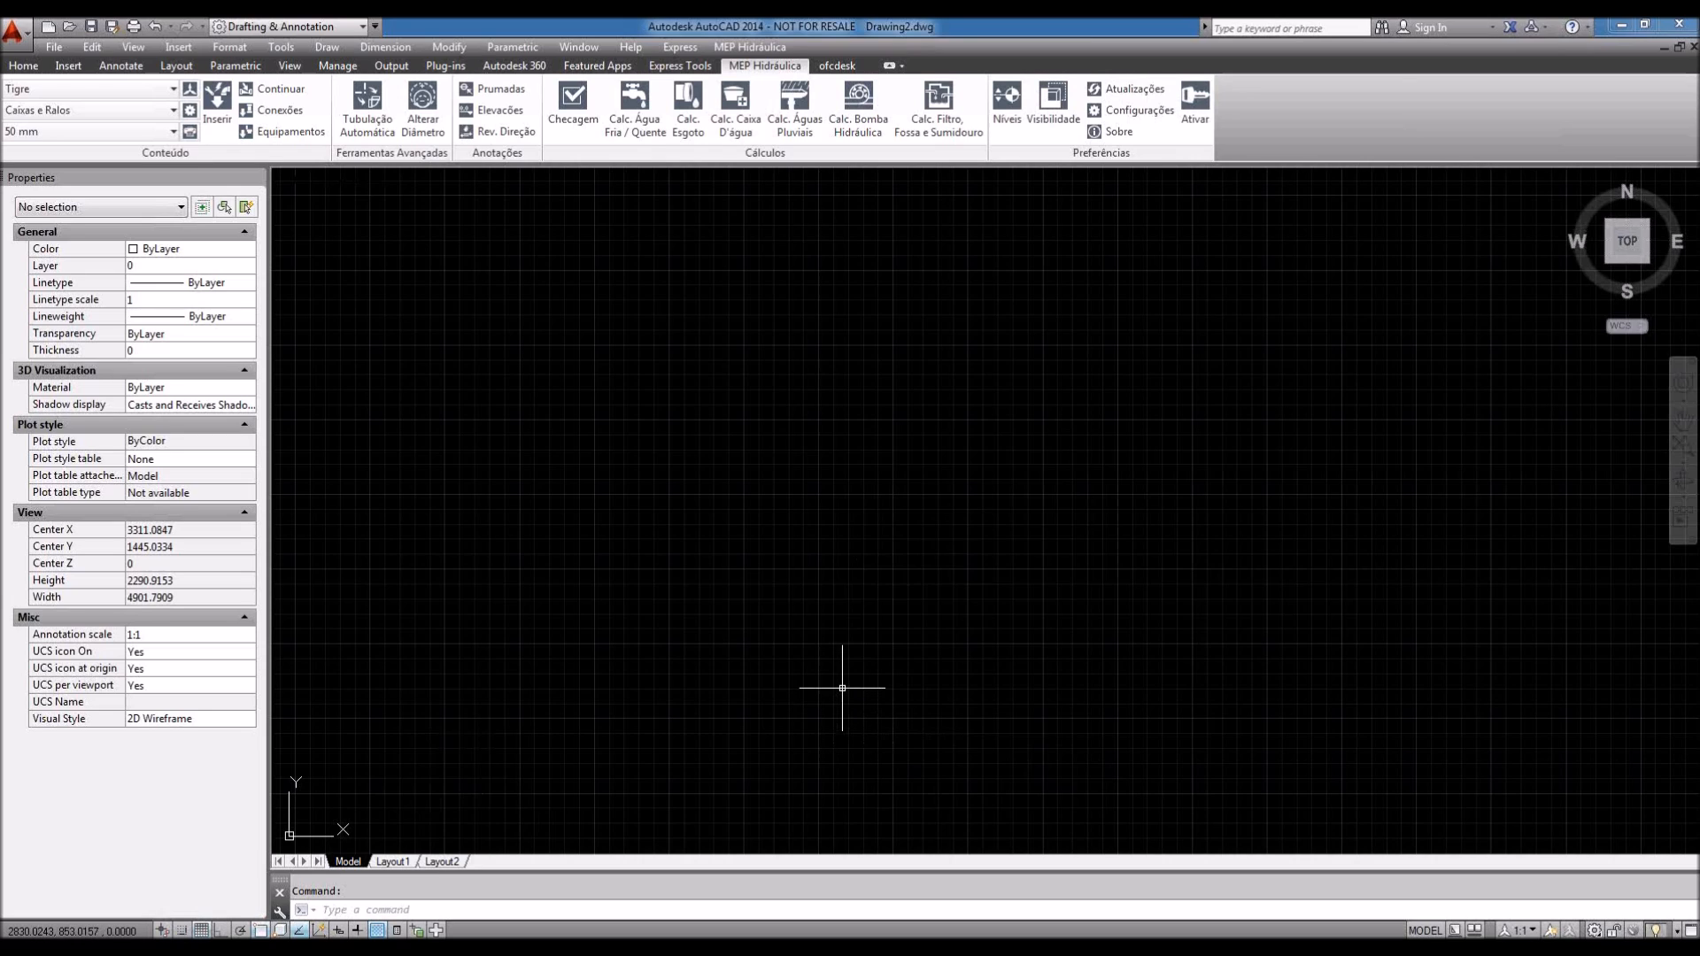
{"action": "mouse_move", "coordinate": [881, 563]}
{"action": "middle_mouse_down"}
{"action": "mouse_move", "coordinate": [852, 570]}
{"action": "mouse_move", "coordinate": [871, 567]}
{"action": "middle_mouse_up"}
Step: Open the recent drawing Exemplo-banheiro.dwg and frame its floor plan
{"action": "left_click", "coordinate": [13, 31]}
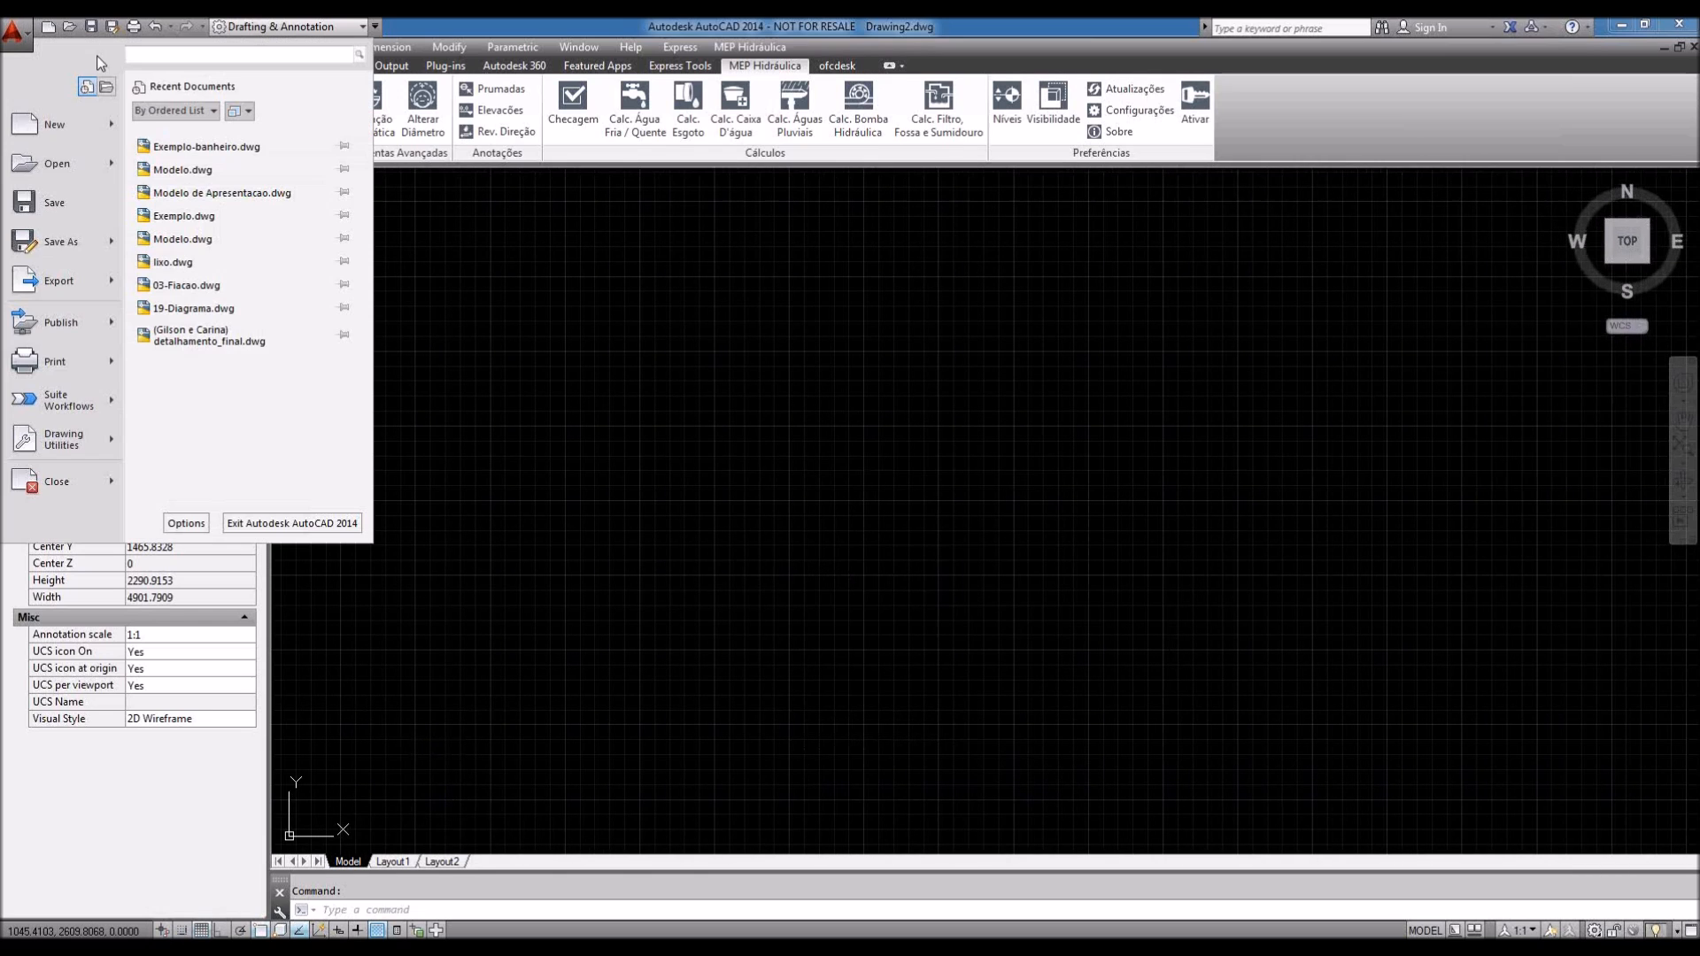
{"action": "left_click", "coordinate": [206, 149]}
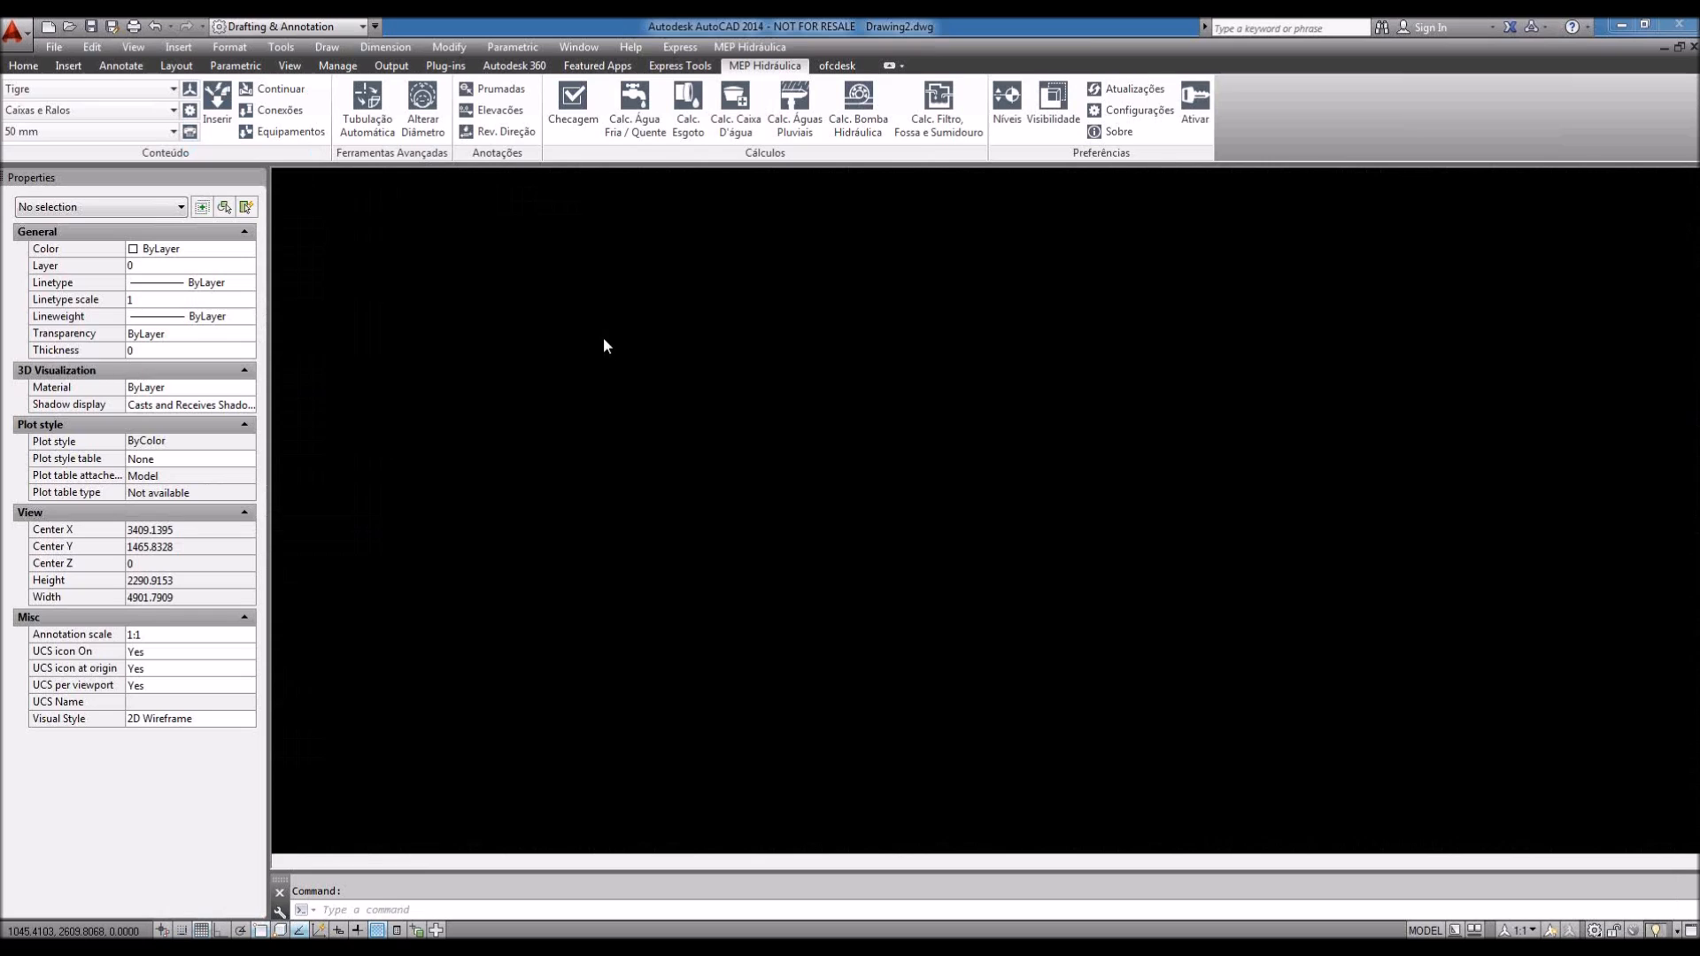
{"action": "scroll", "coordinate": [944, 604], "scroll_direction": "up", "scroll_amount": 2}
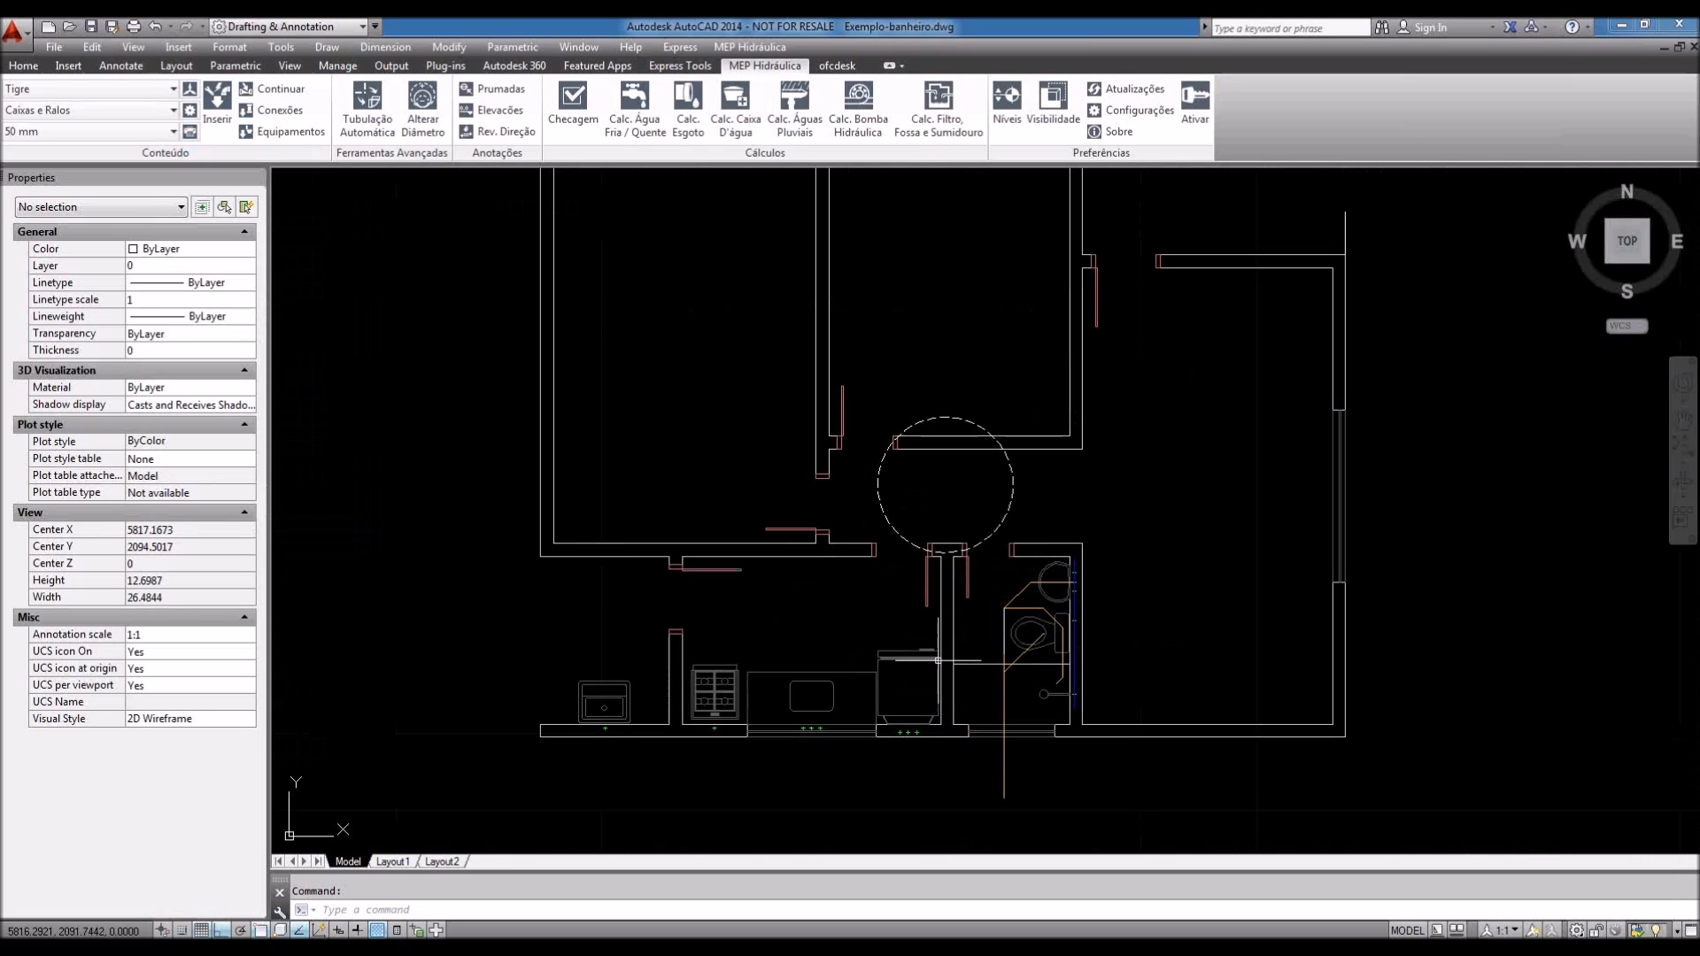
{"action": "middle_click_drag", "start_coordinate": [938, 659], "coordinate": [953, 704]}
{"action": "middle_click_drag", "start_coordinate": [942, 808], "coordinate": [946, 806]}
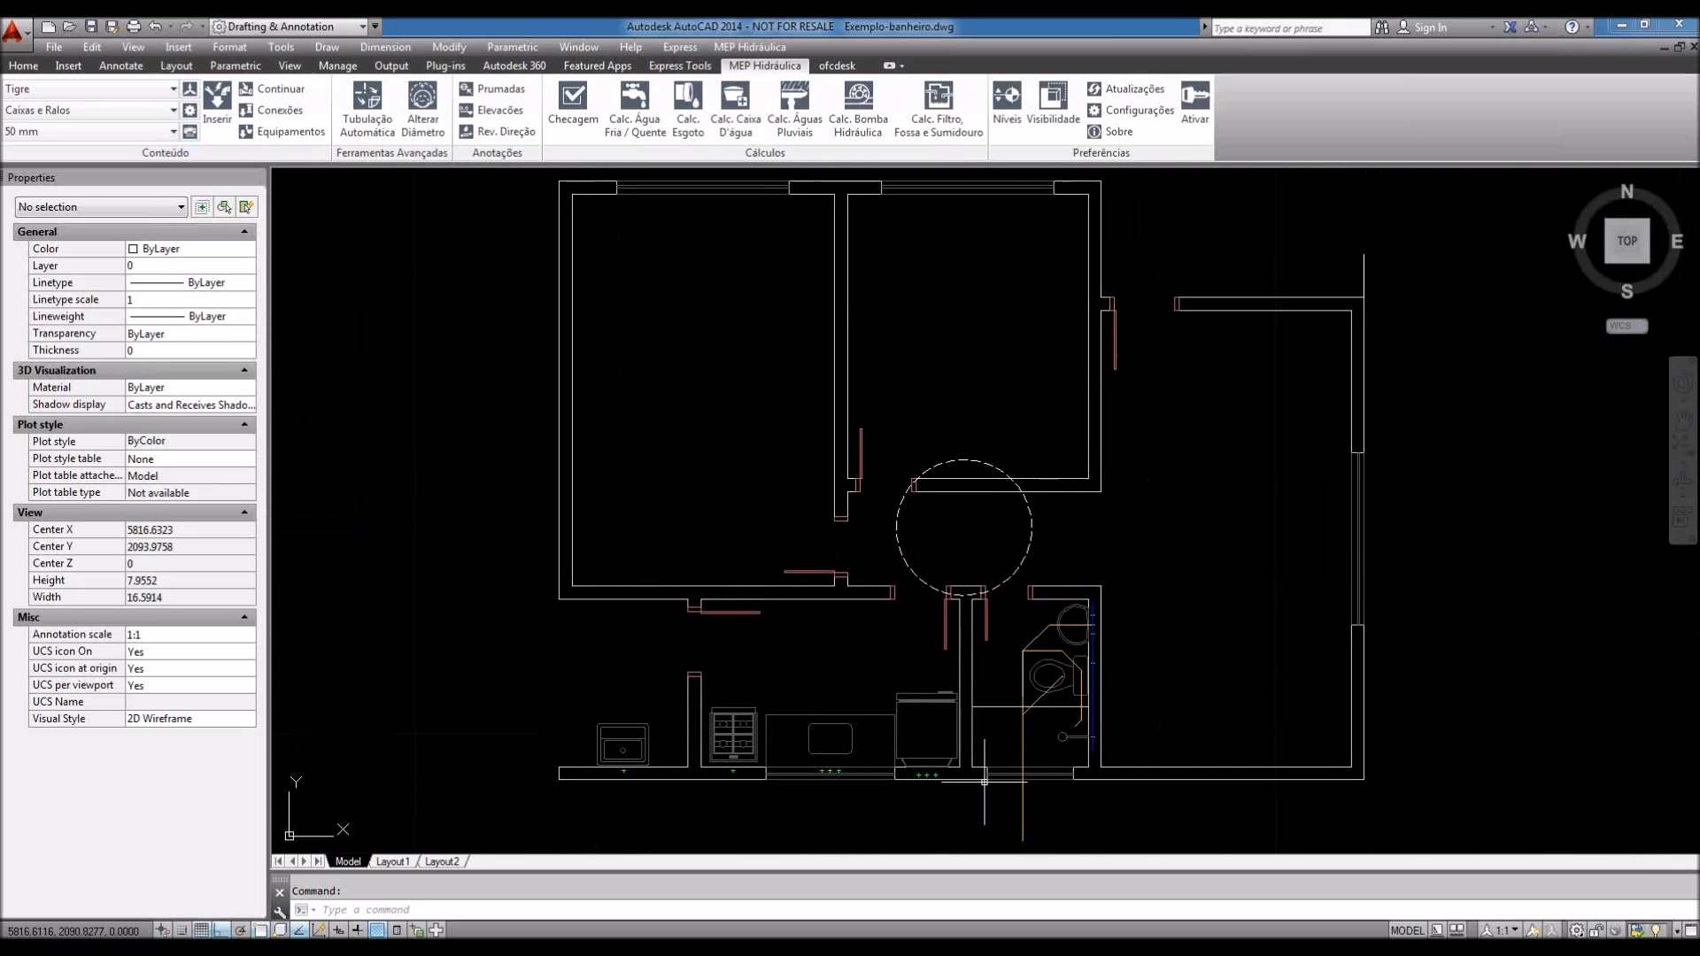
{"action": "middle_click_drag", "start_coordinate": [1131, 665], "coordinate": [1110, 695]}
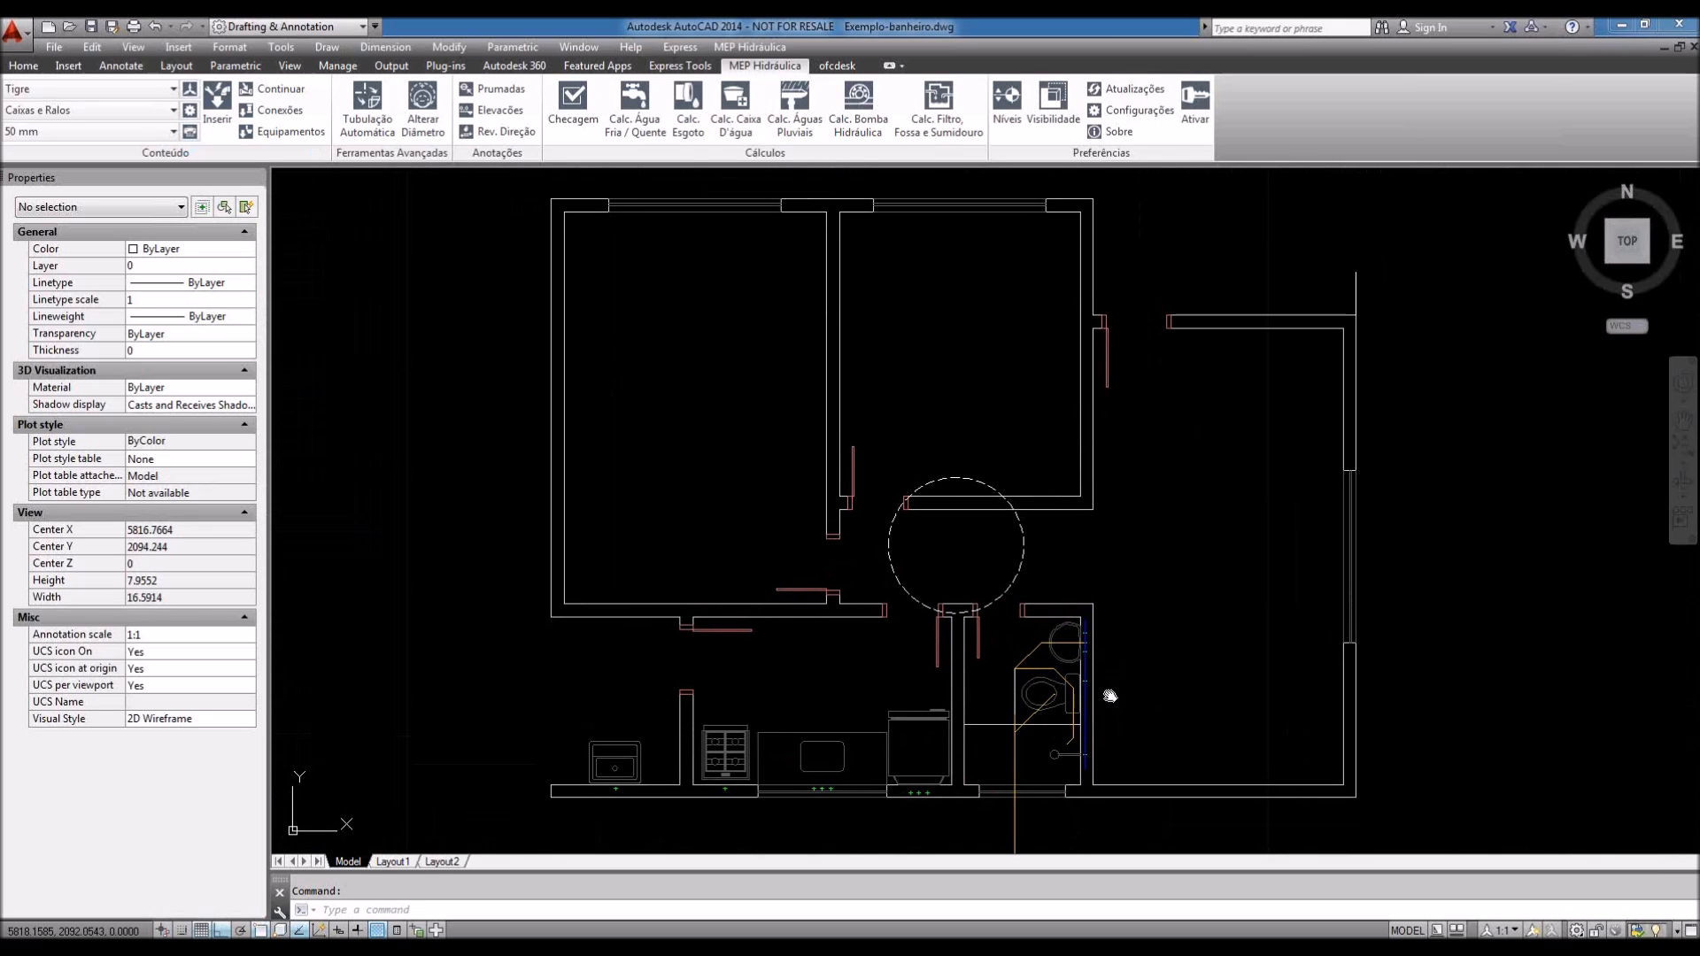
{"action": "middle_click_drag", "start_coordinate": [1107, 743], "coordinate": [1104, 719]}
Step: Zoom in on the bathroom doorway beneath the dashed circle
{"action": "scroll", "coordinate": [1018, 744], "scroll_direction": "up", "scroll_amount": 2}
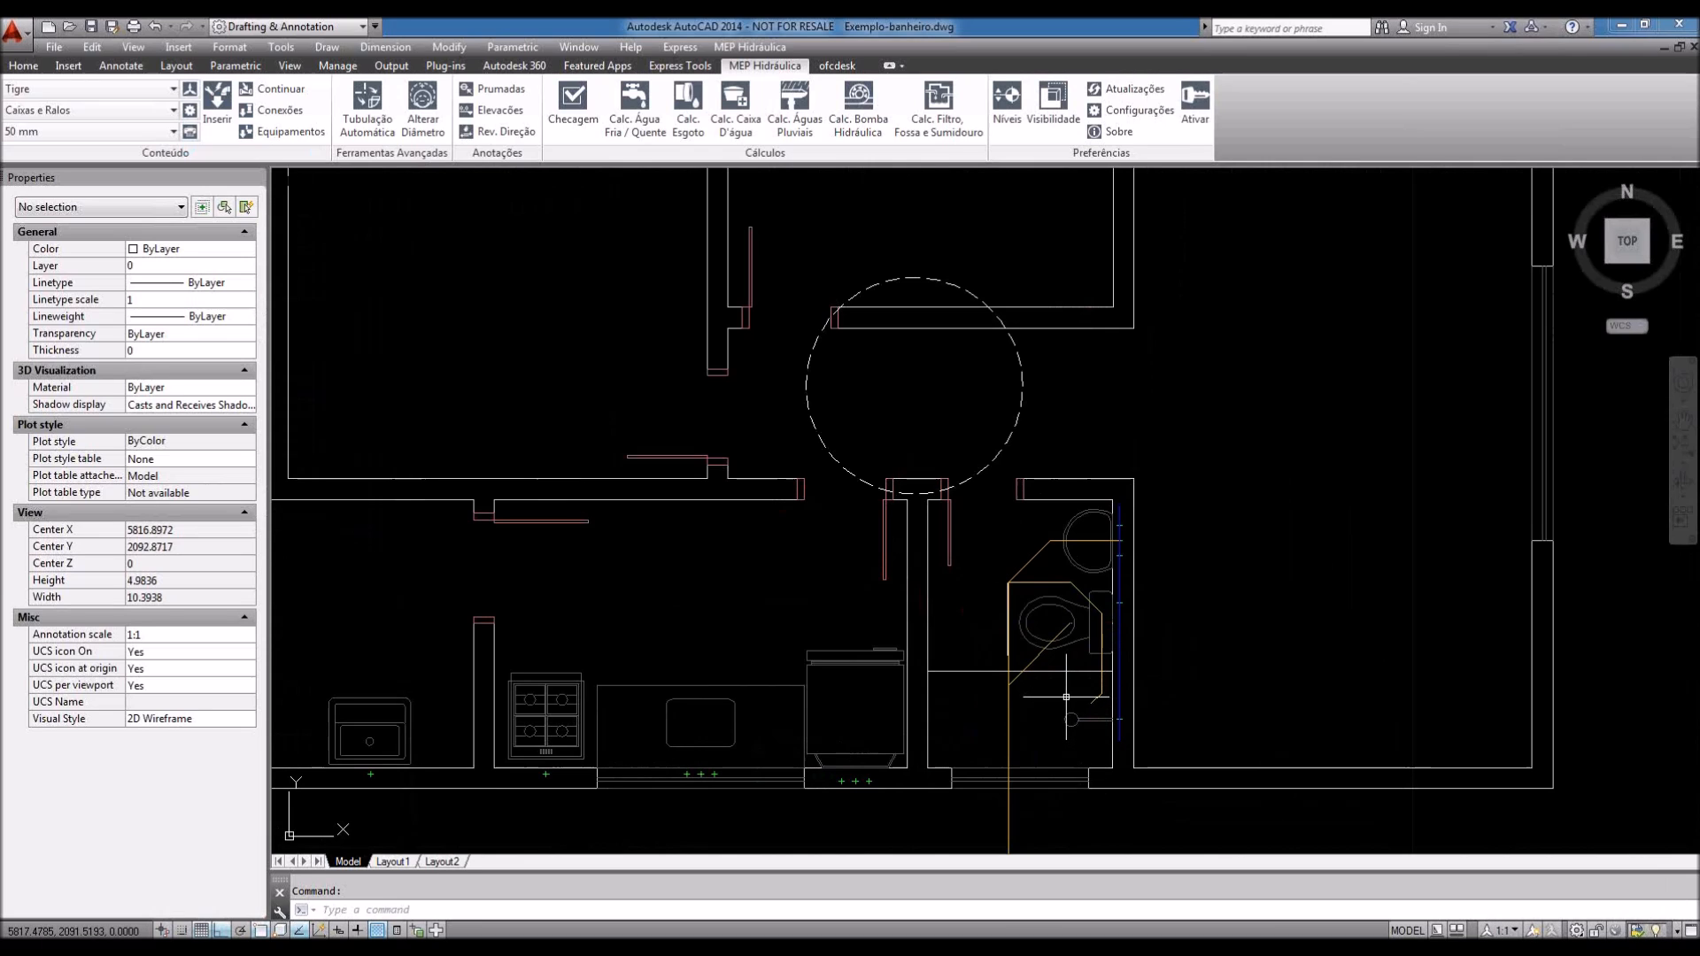
{"action": "scroll", "coordinate": [1067, 695], "scroll_direction": "down", "scroll_amount": 2}
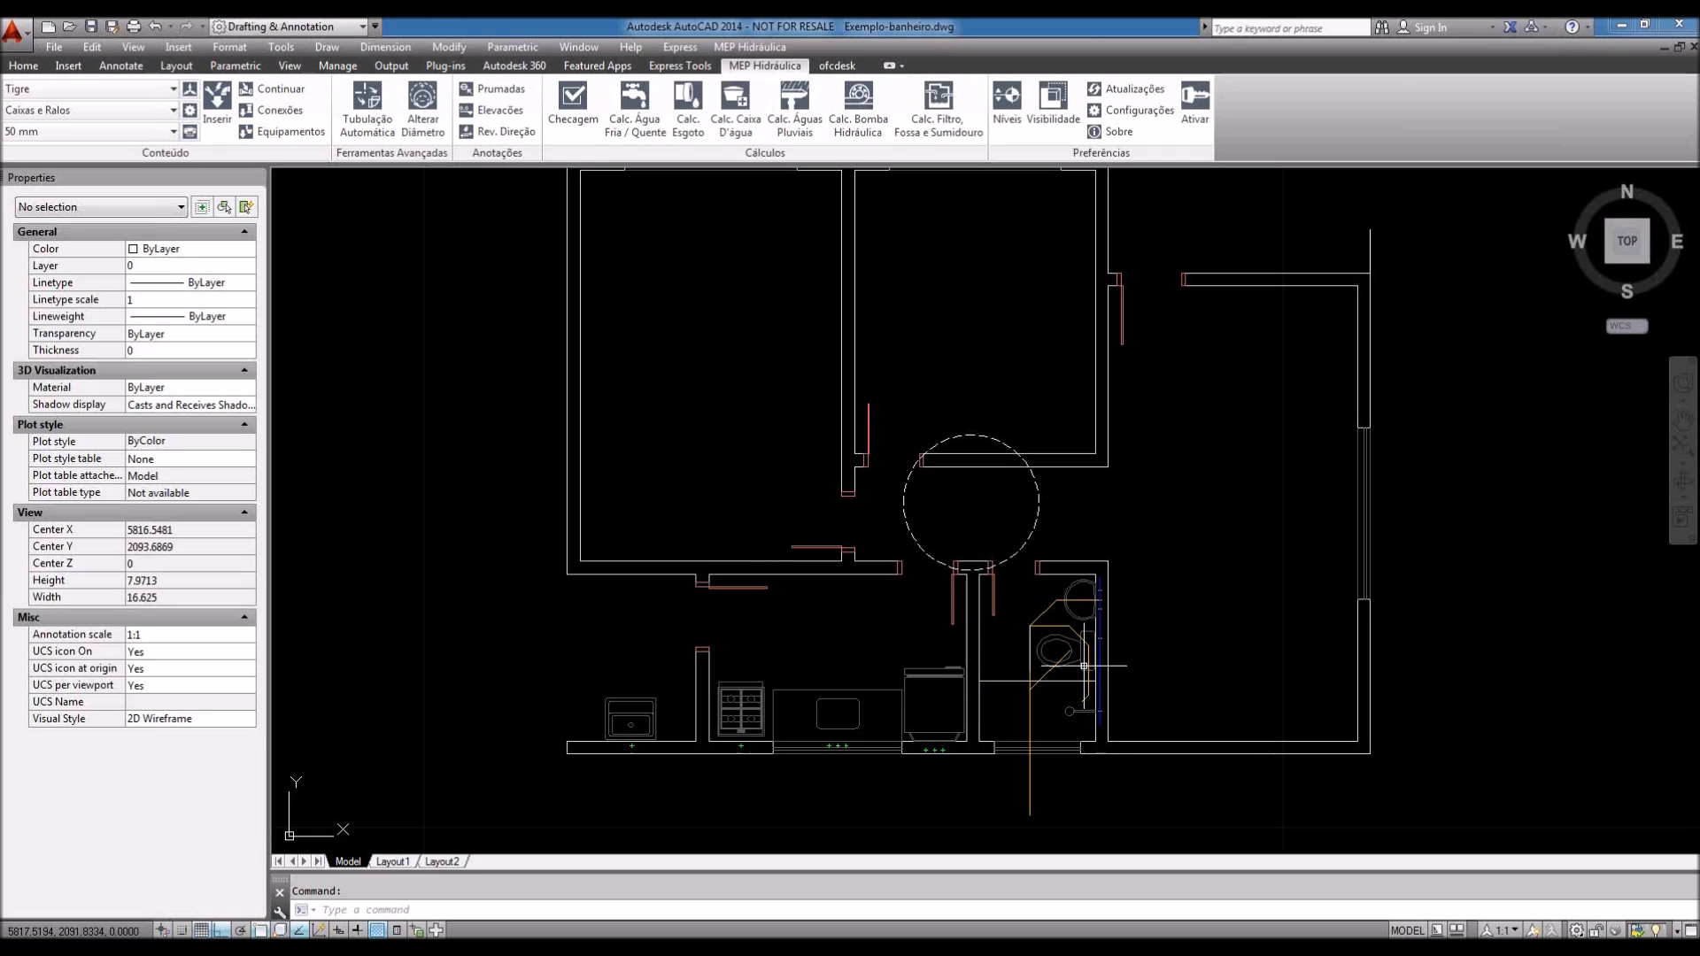
{"action": "middle_click_drag", "start_coordinate": [1083, 666], "coordinate": [1084, 673]}
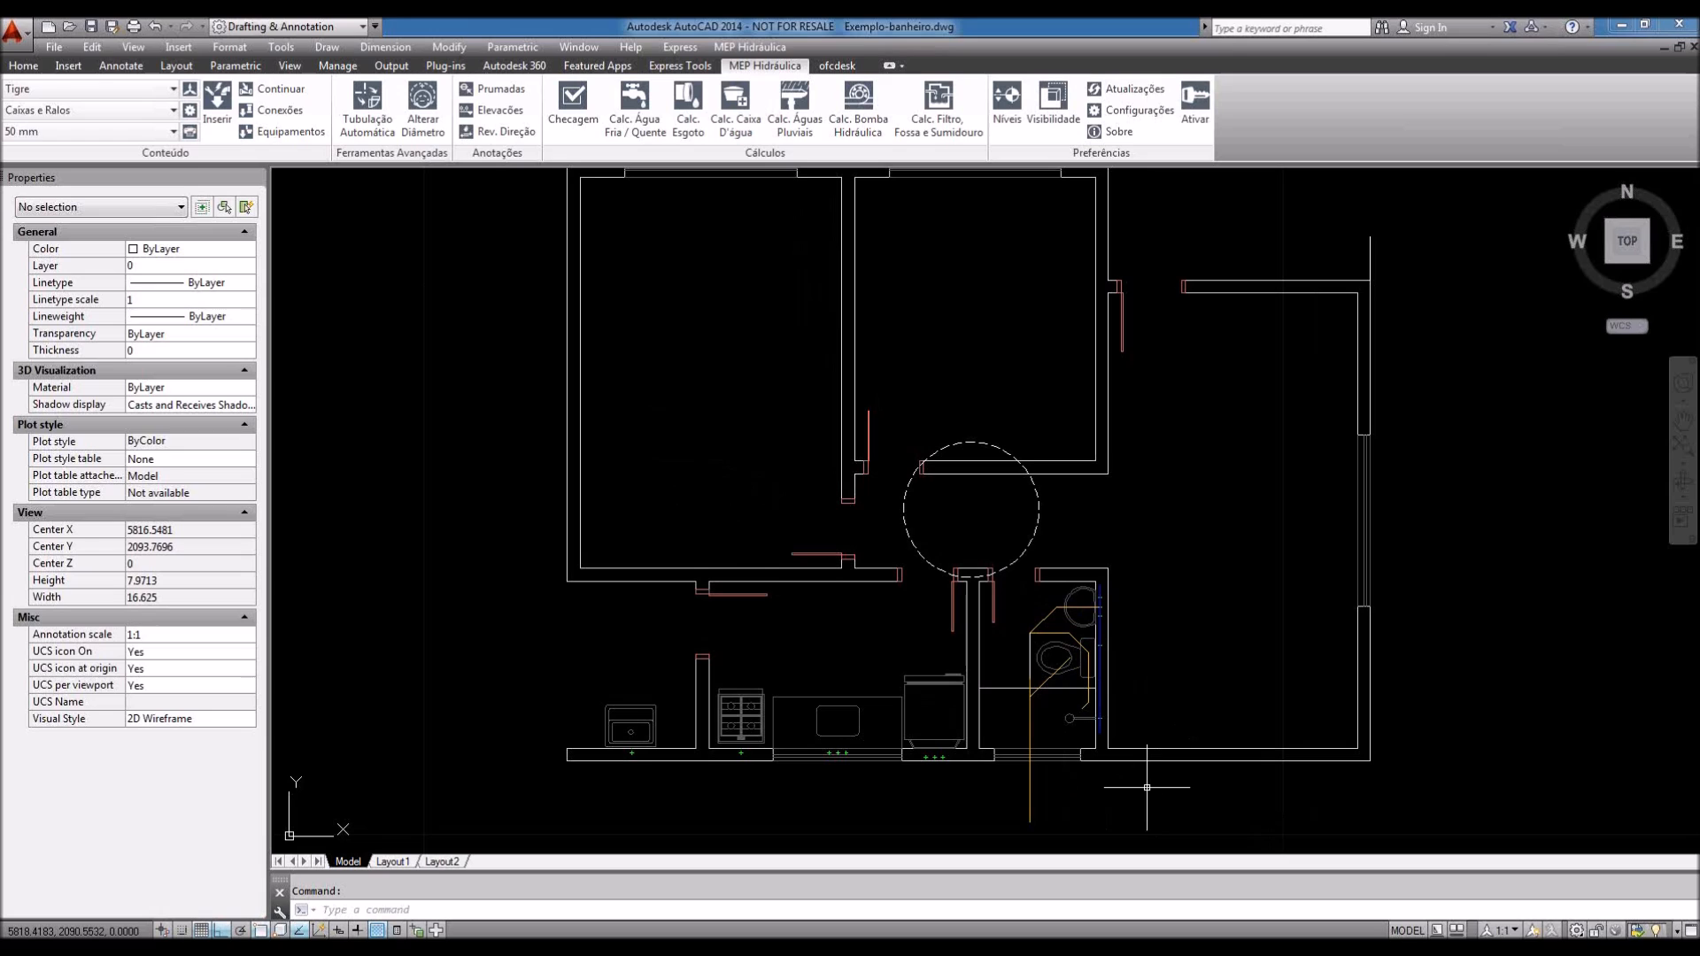
{"action": "middle_click_drag", "start_coordinate": [1006, 700], "coordinate": [1005, 696]}
{"action": "scroll", "coordinate": [917, 593], "scroll_direction": "up", "scroll_amount": 4}
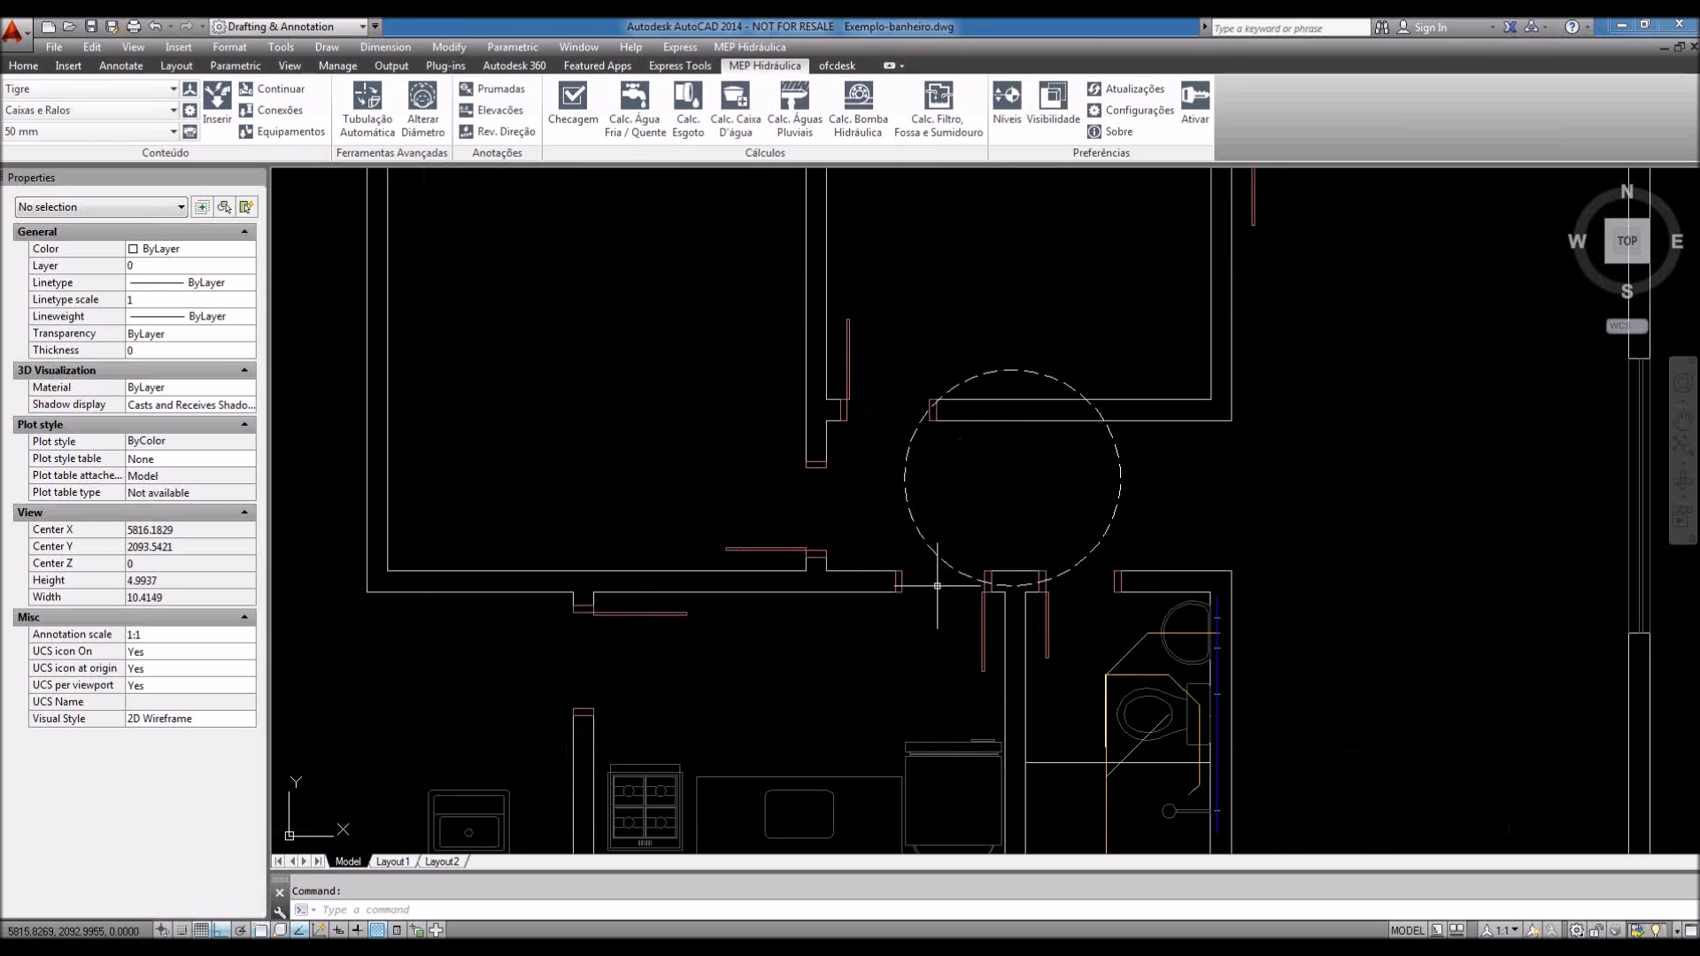
{"action": "middle_click_drag", "start_coordinate": [948, 596], "coordinate": [945, 547]}
{"action": "middle_click_drag", "start_coordinate": [910, 624], "coordinate": [888, 581]}
{"action": "scroll", "coordinate": [882, 586], "scroll_direction": "down", "scroll_amount": 1}
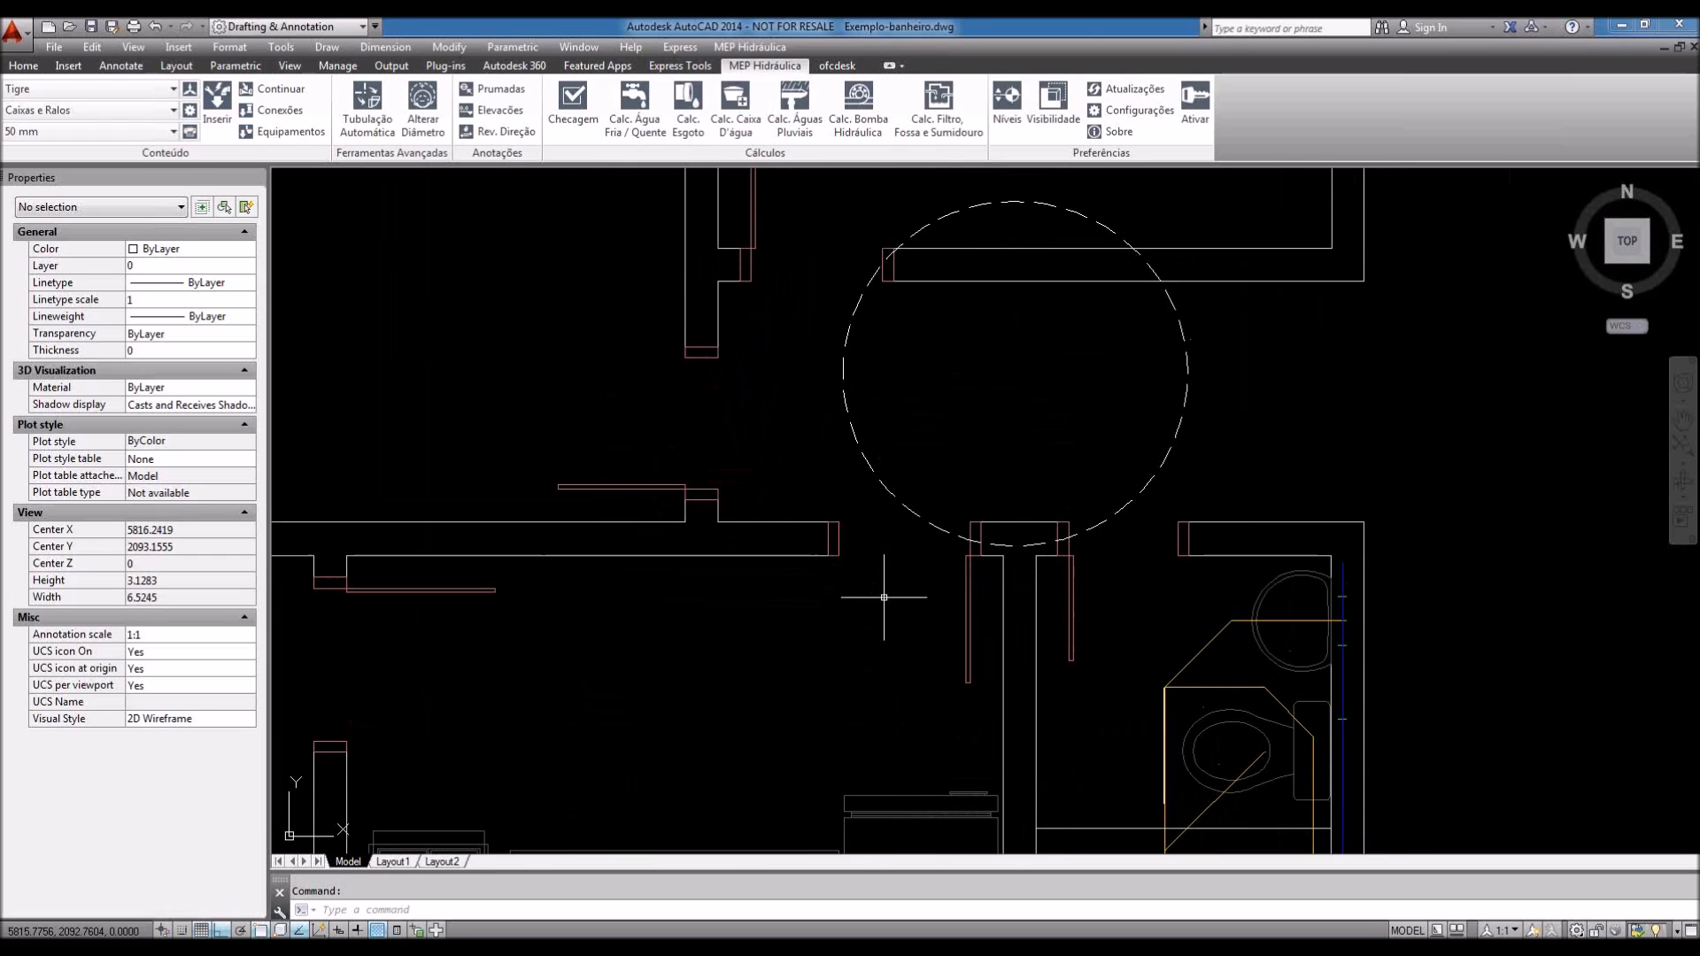
{"action": "scroll", "coordinate": [880, 606], "scroll_direction": "up", "scroll_amount": 3}
Step: Measure the doorway opening with DIST (Delta X = 0.6000), then zoom back out
{"action": "type", "text": "DI"}
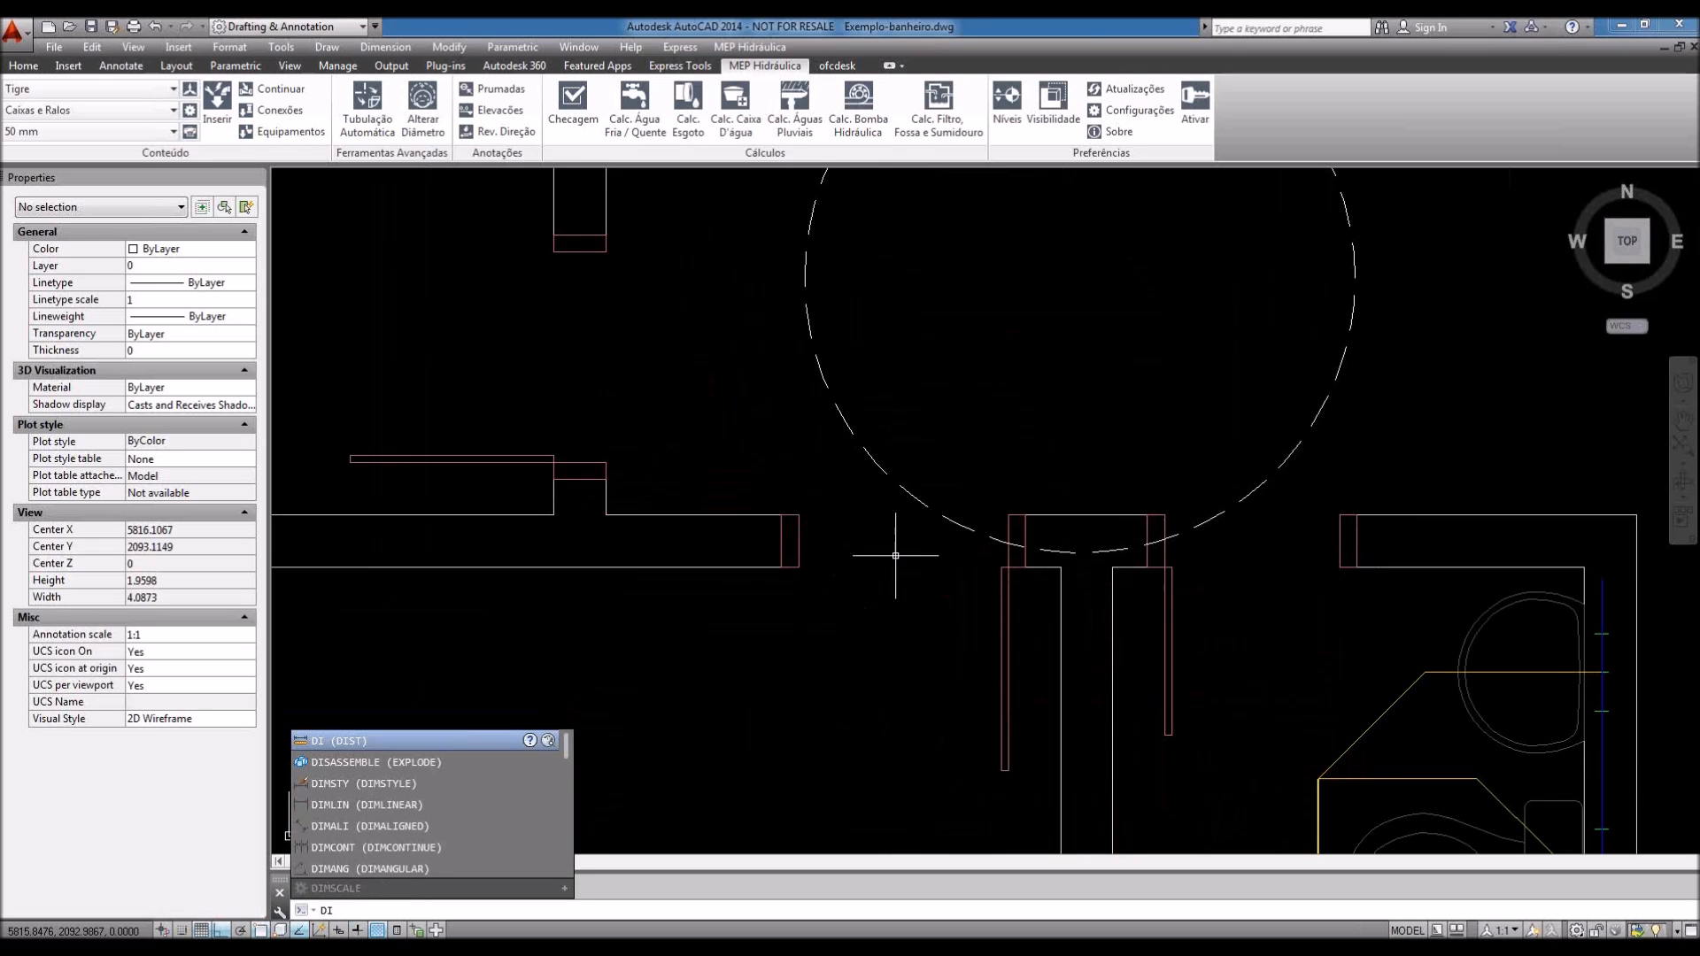
{"action": "key", "text": "Return"}
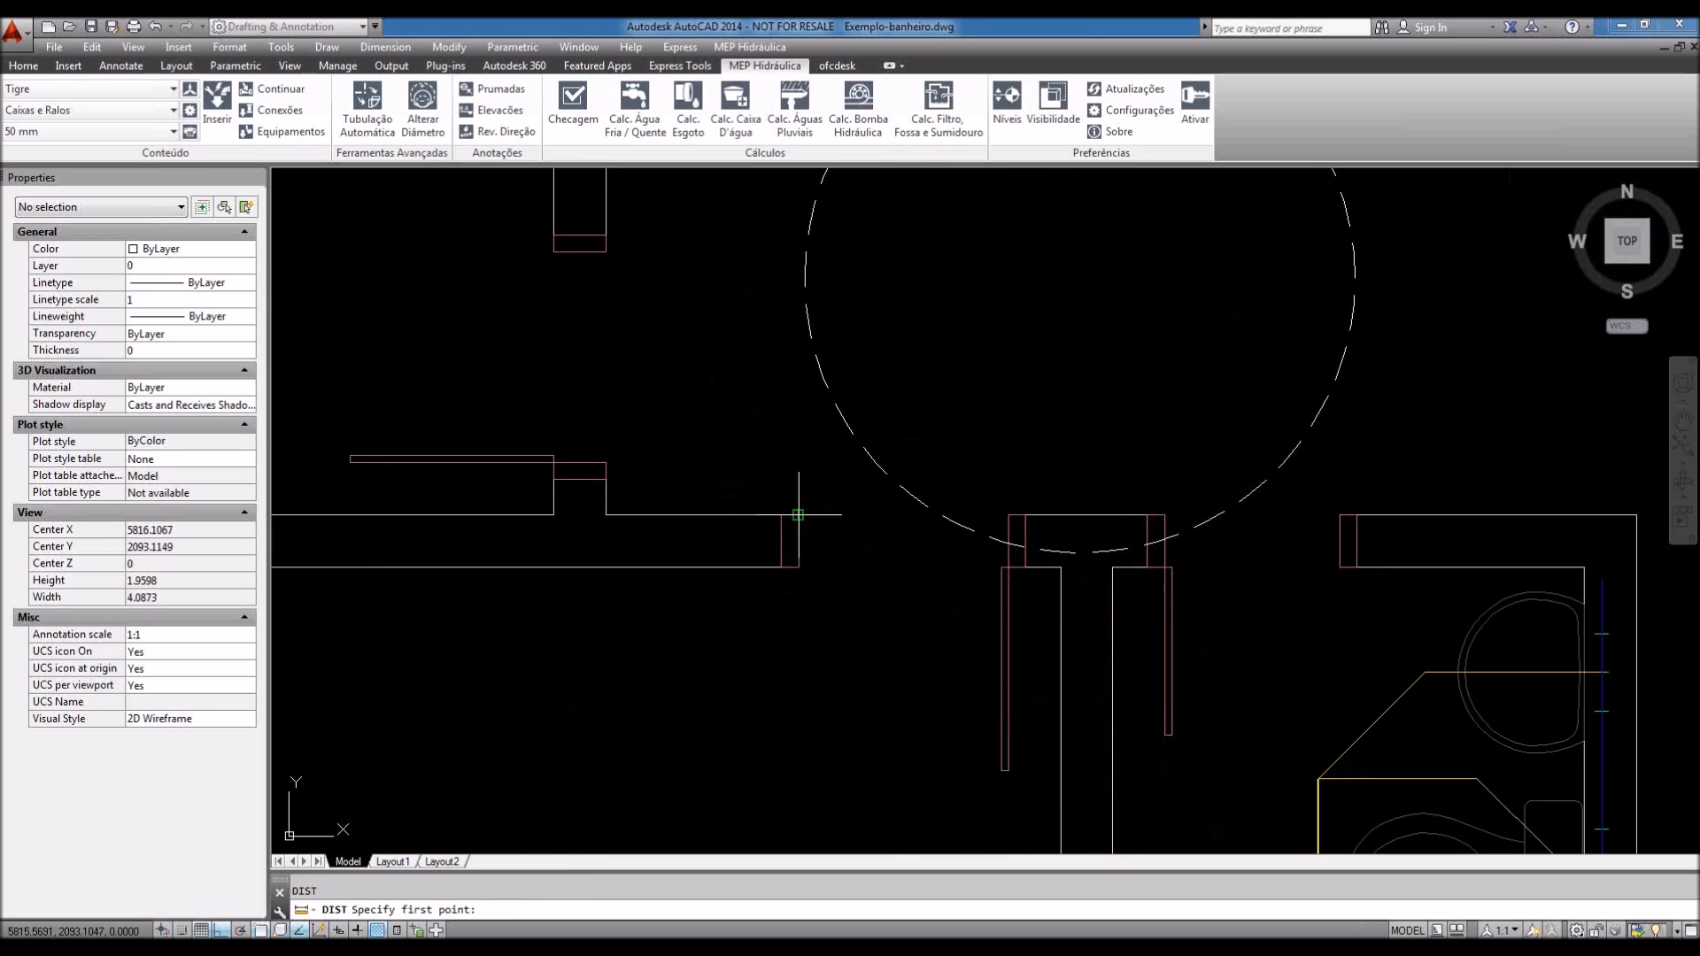
{"action": "left_click", "coordinate": [798, 514]}
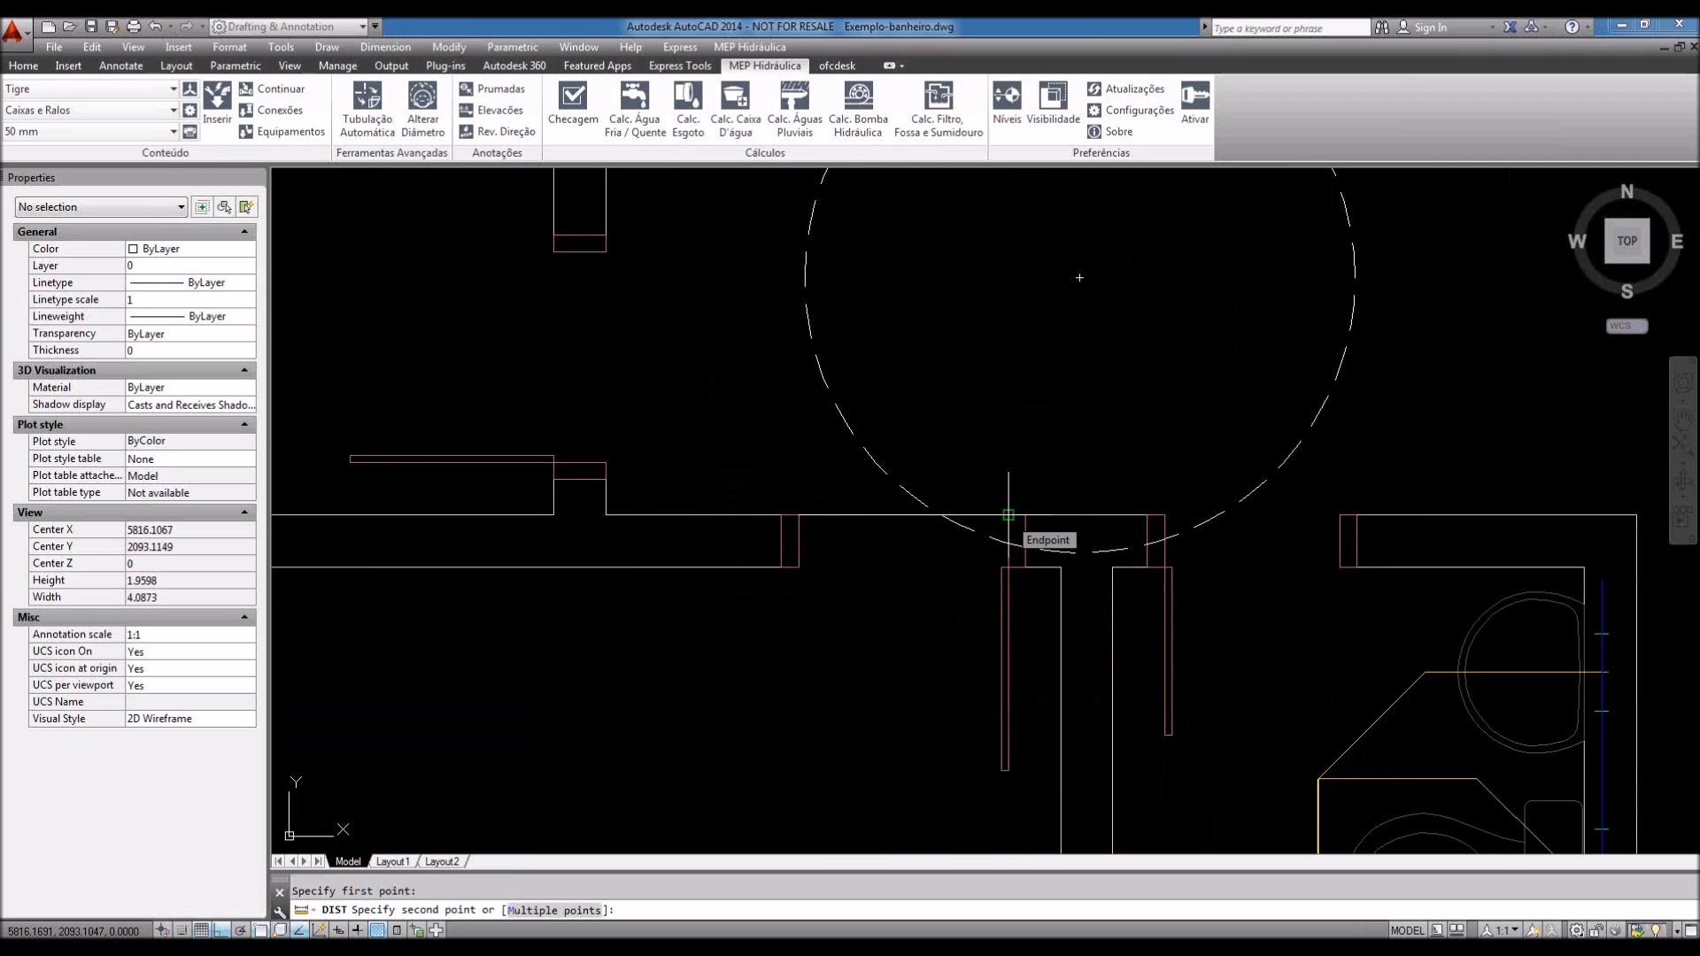
{"action": "left_click", "coordinate": [1008, 514]}
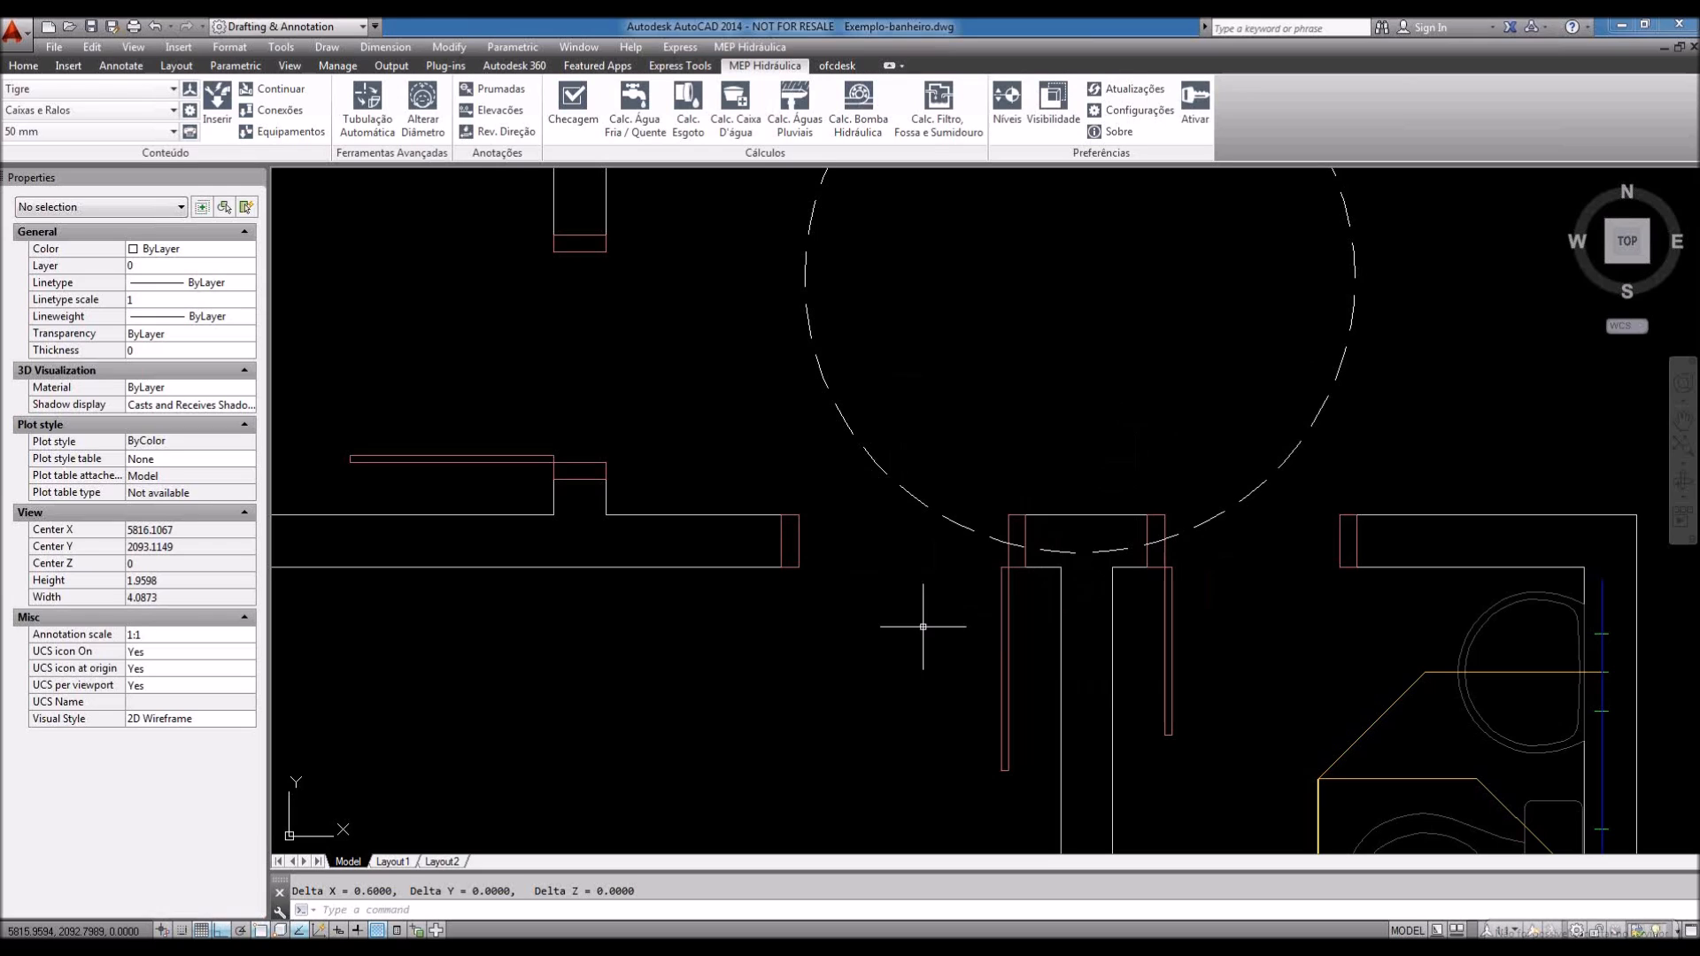
{"action": "scroll", "coordinate": [895, 634], "scroll_direction": "down", "scroll_amount": 5}
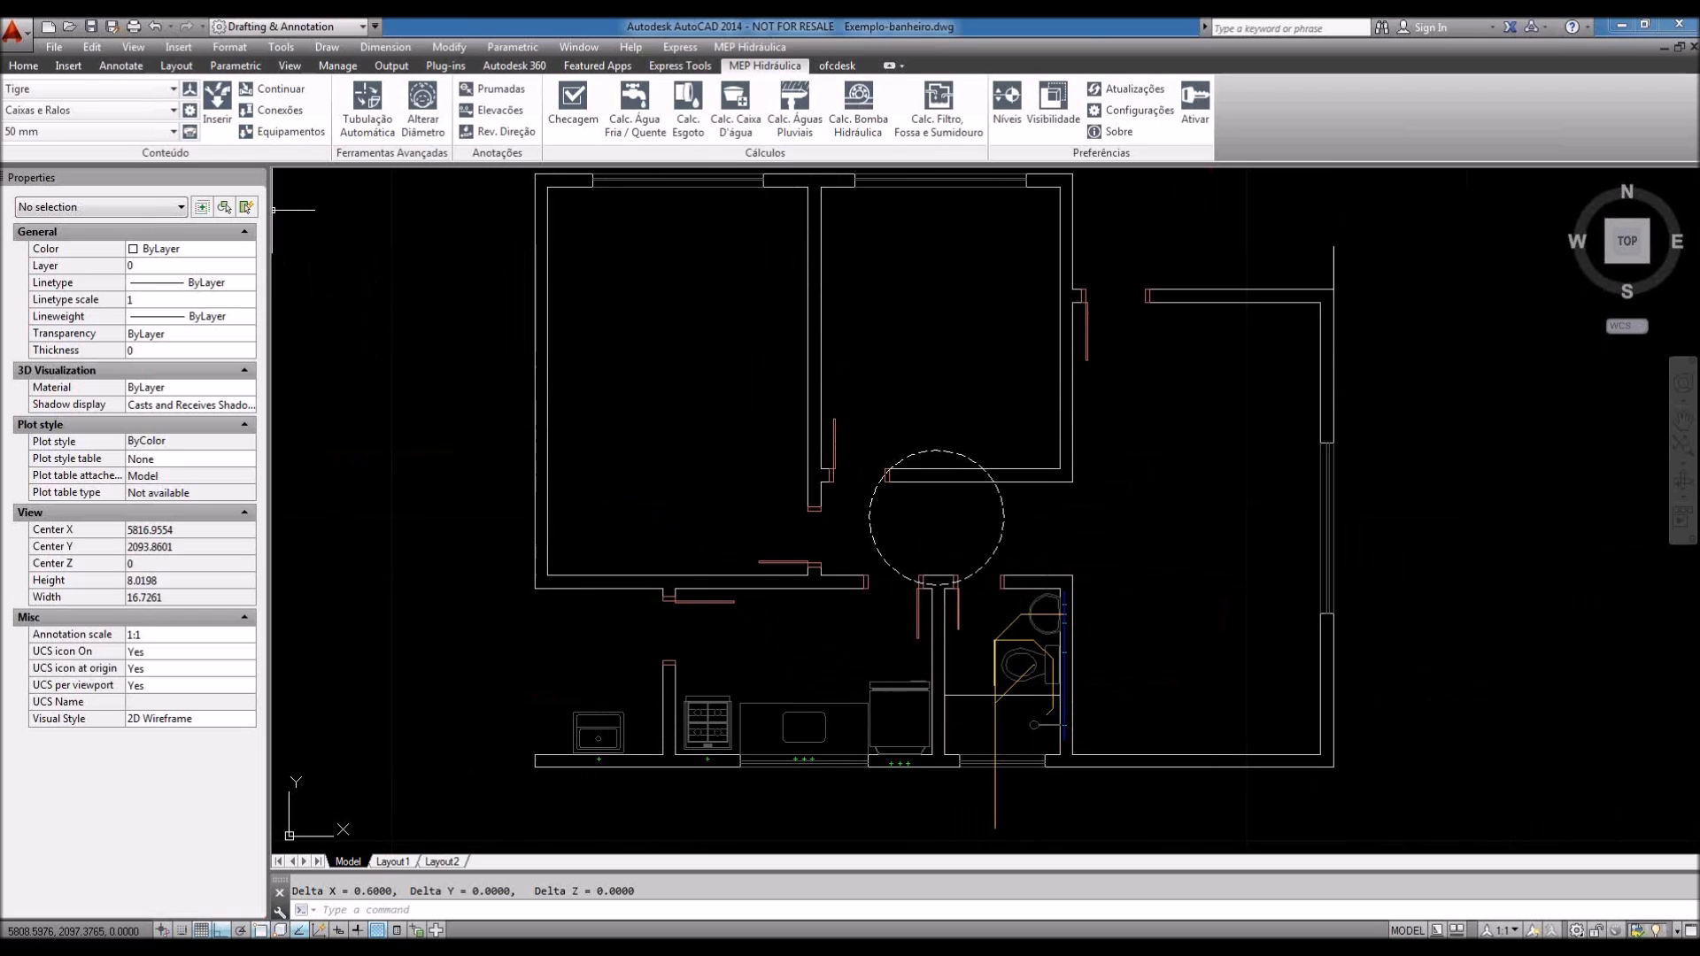
Step: Choose Metros as the unit in the OFCSCALE insertion scale dialog and confirm
{"action": "left_click", "coordinate": [189, 89]}
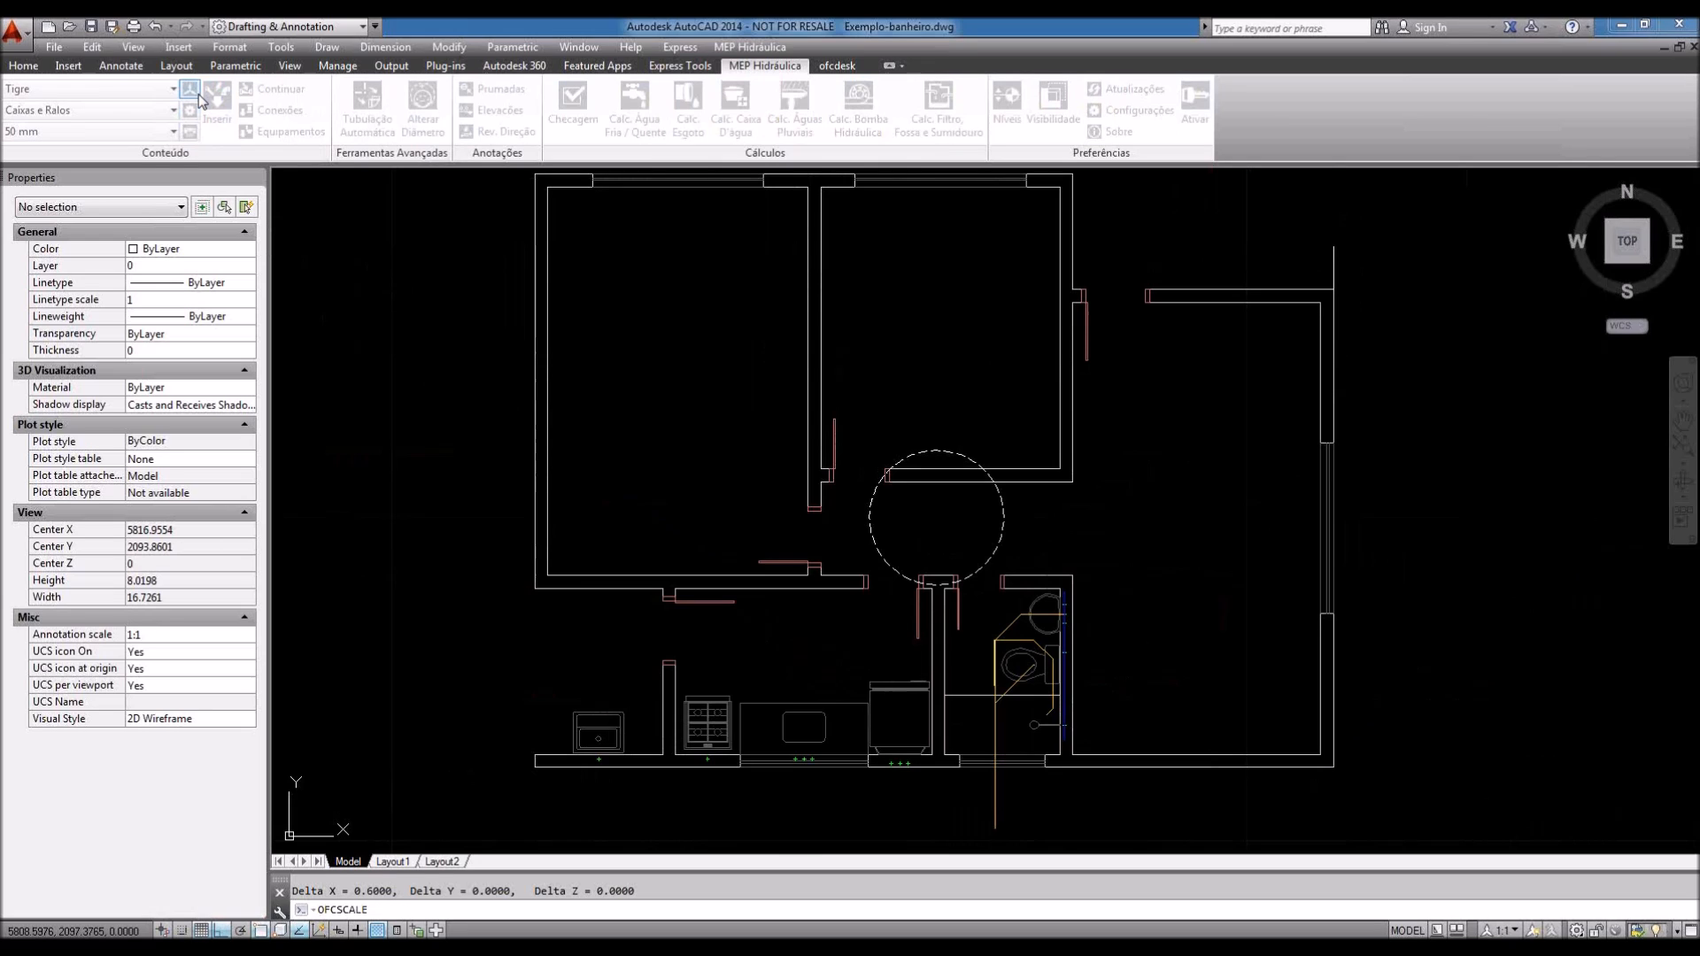
{"action": "left_click", "coordinate": [1028, 468]}
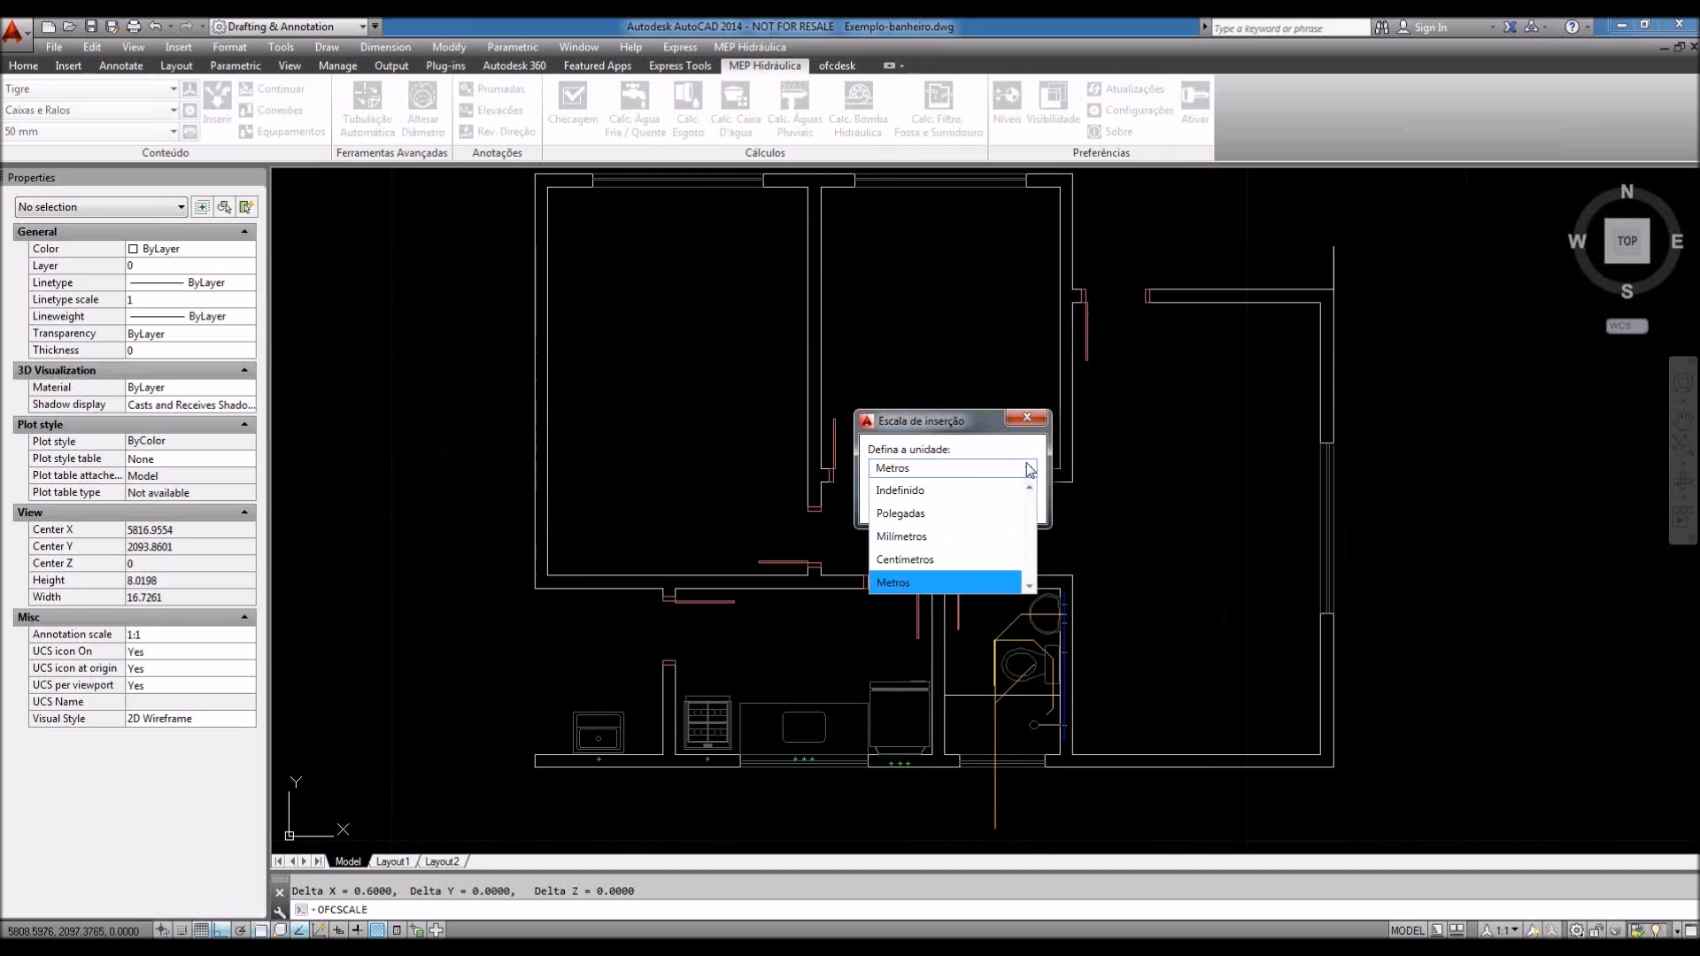
{"action": "left_click", "coordinate": [920, 583]}
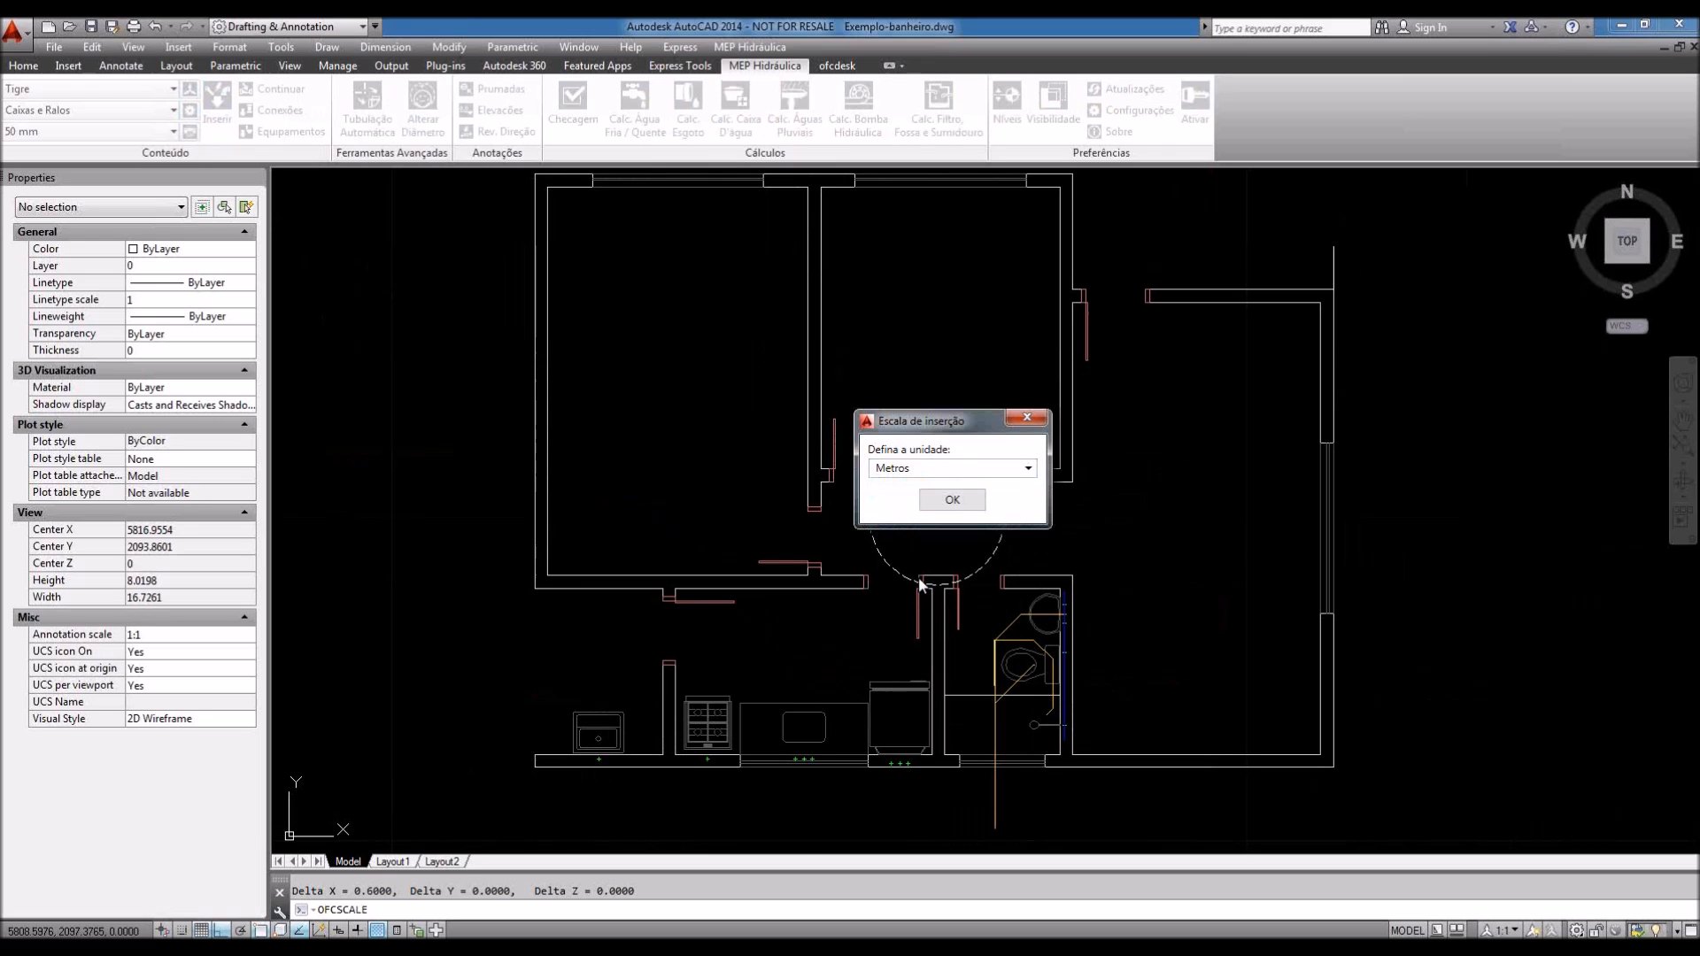
{"action": "left_click", "coordinate": [953, 500]}
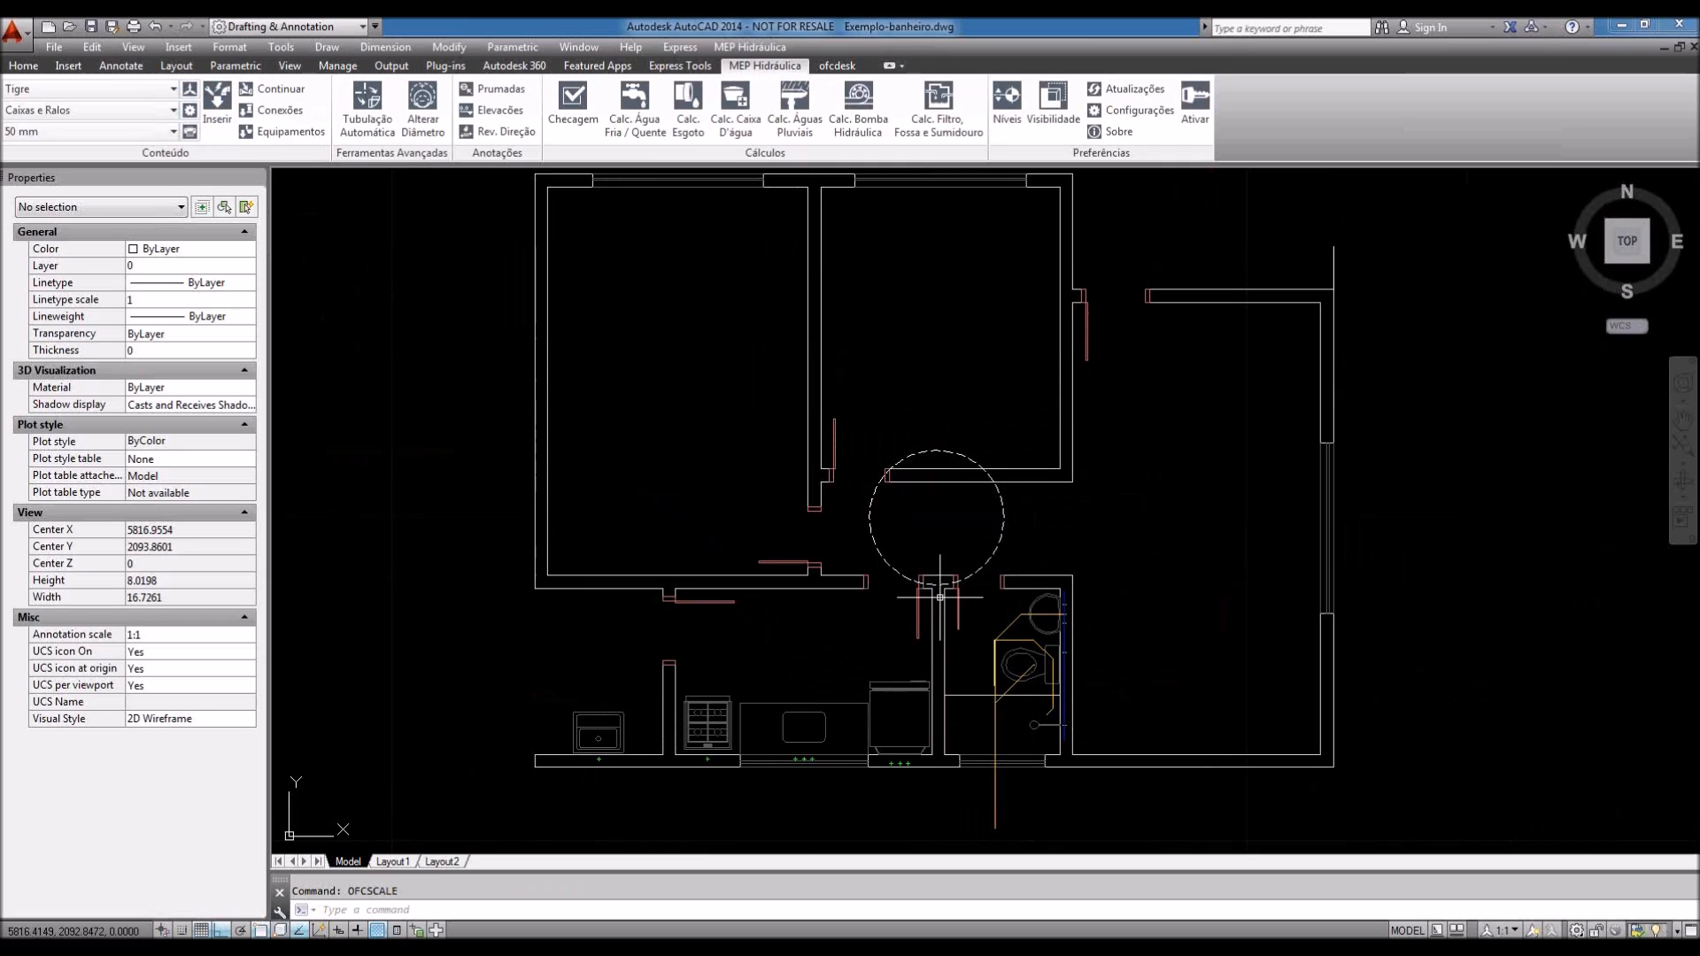
Step: Zoom in on the kitchen sink and cooktop, selecting and then deselecting a sink edge line
{"action": "middle_click_drag", "start_coordinate": [1008, 671], "coordinate": [1101, 697]}
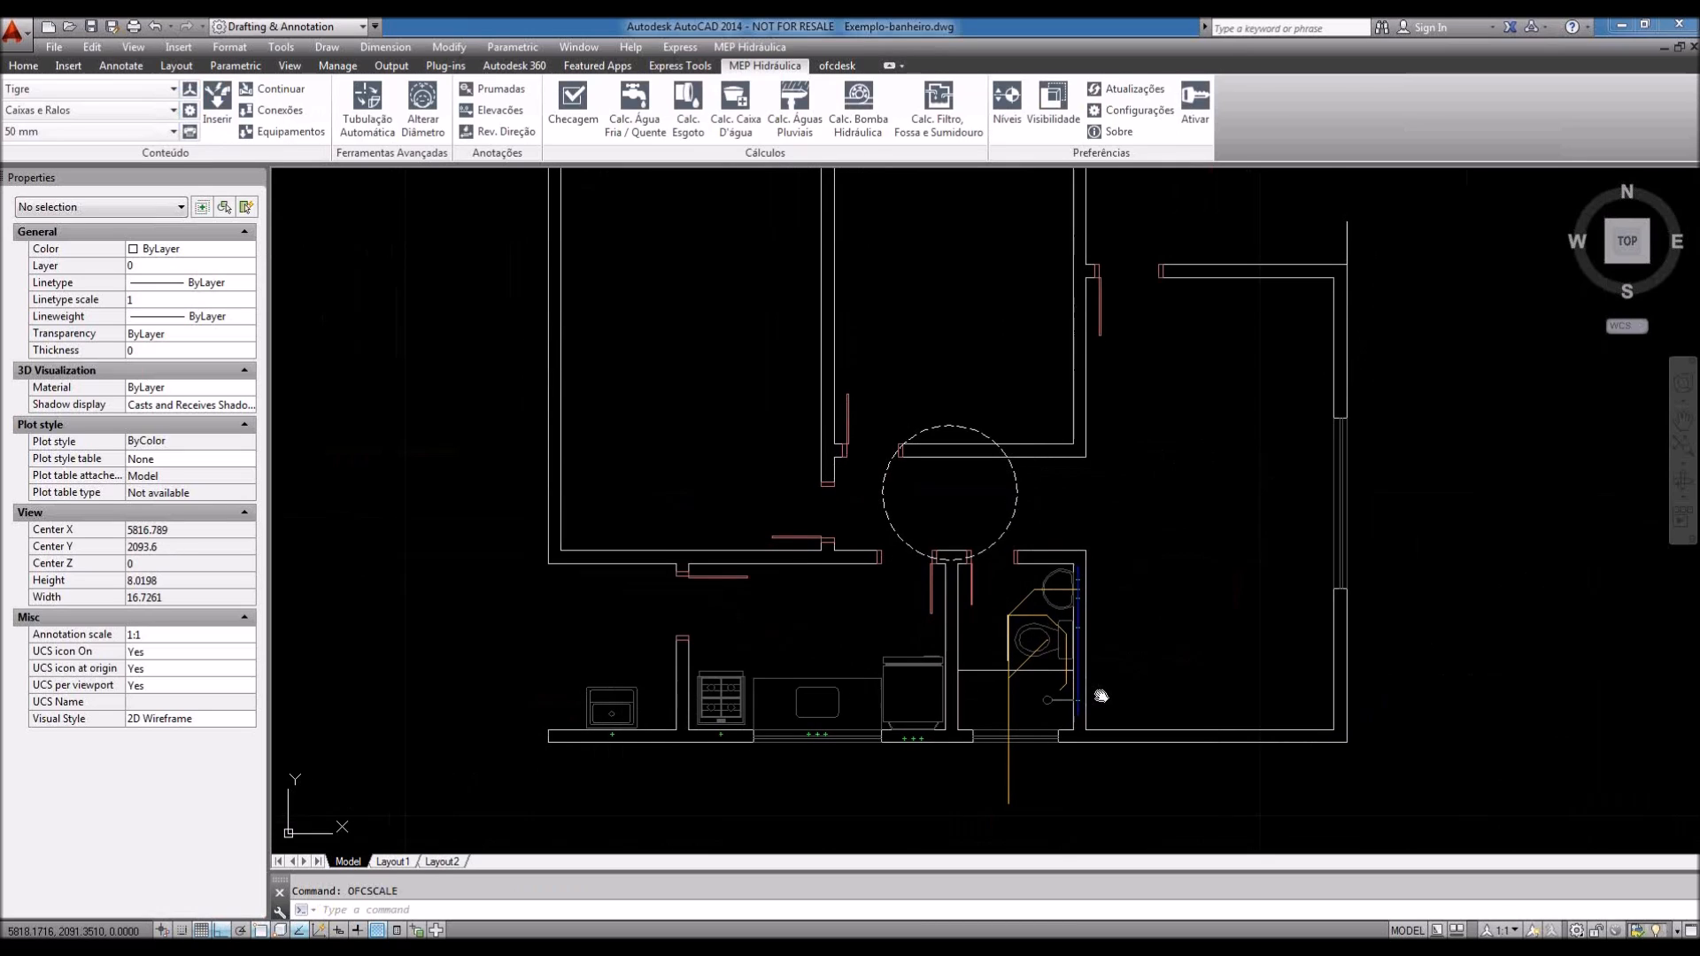
{"action": "middle_click_drag", "start_coordinate": [1100, 697], "coordinate": [1089, 677]}
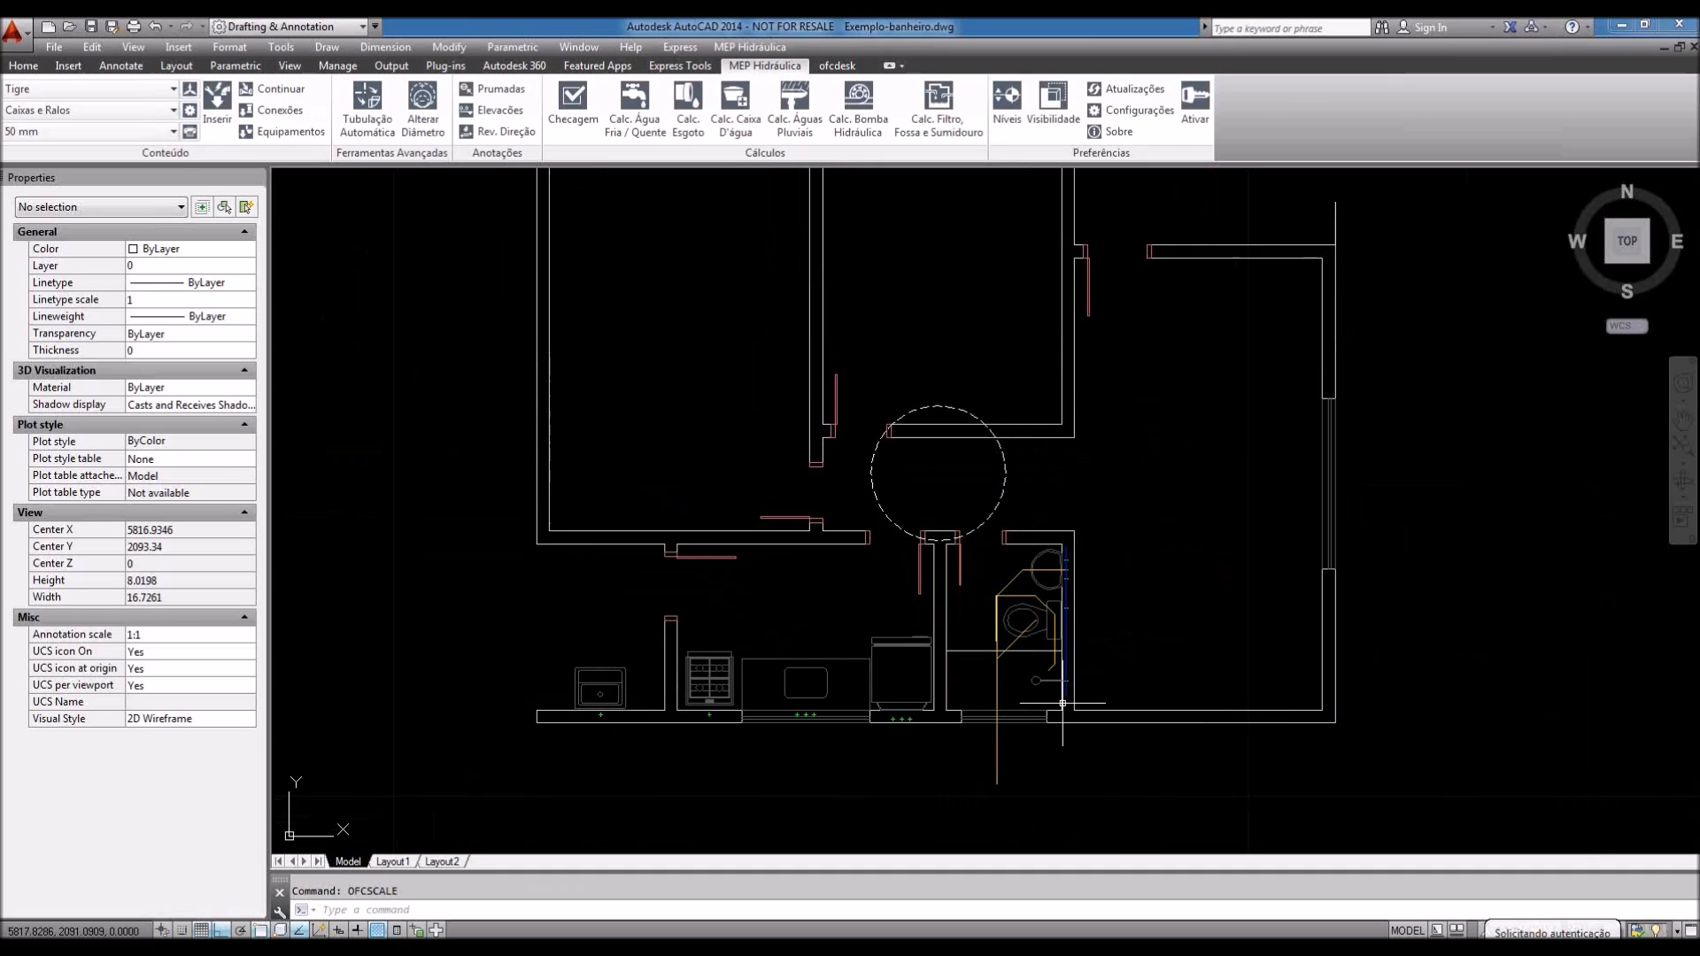
{"action": "middle_click_drag", "start_coordinate": [1049, 698], "coordinate": [1034, 706]}
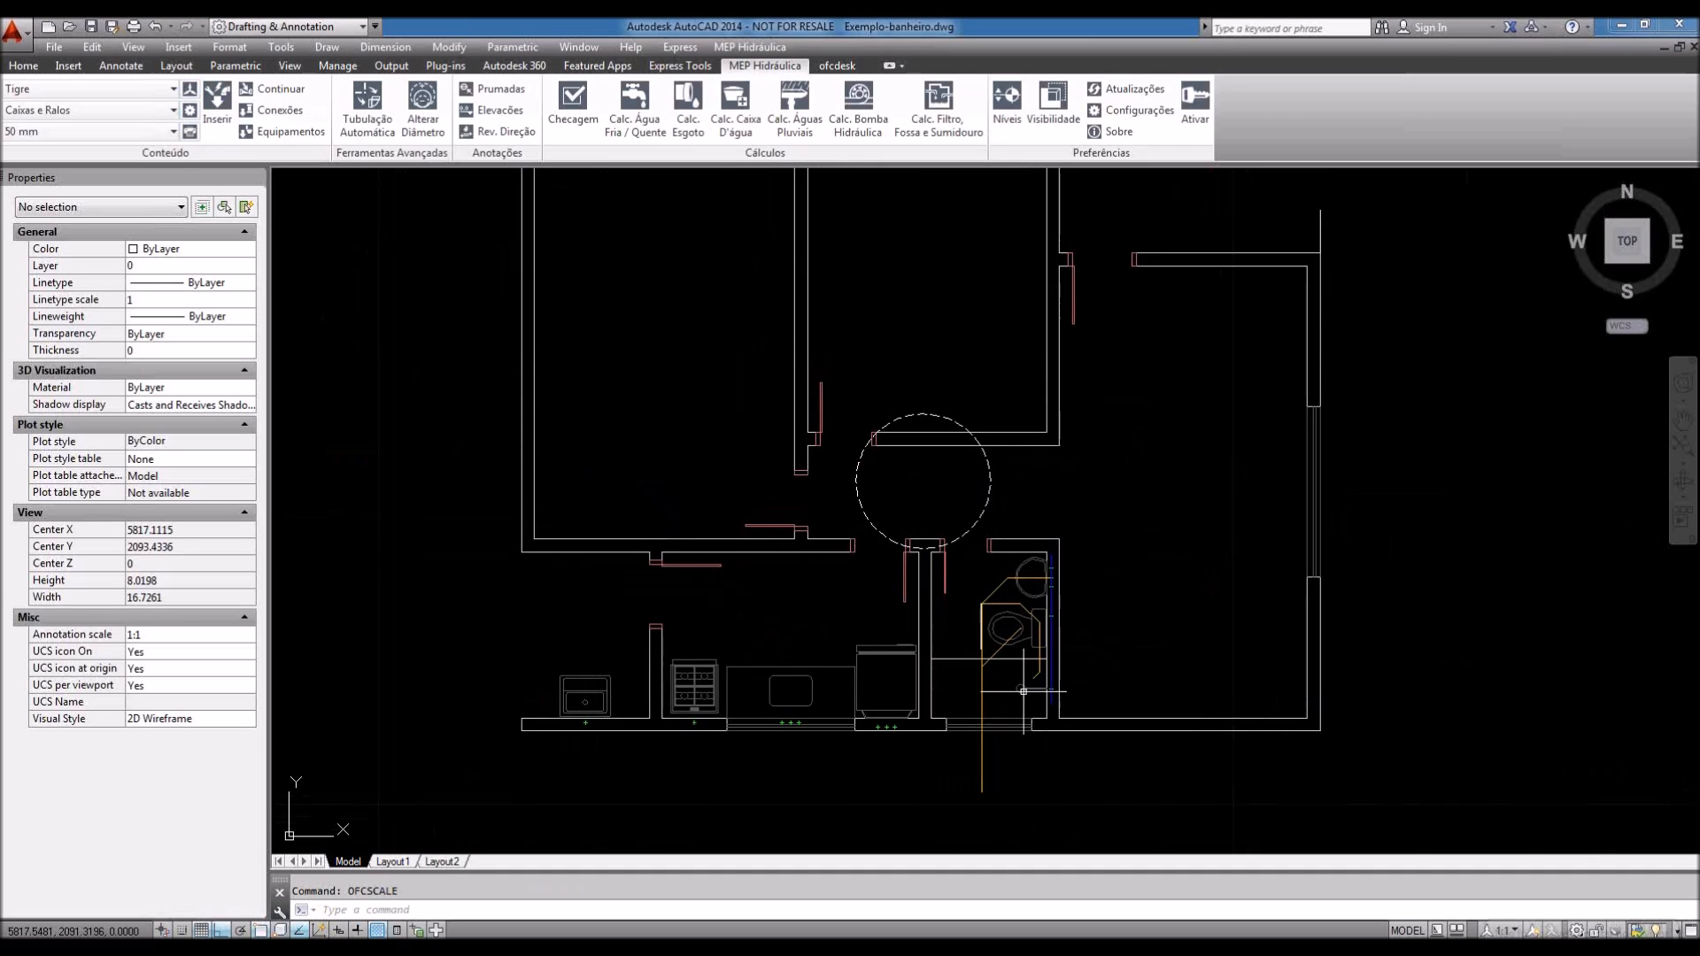
{"action": "scroll", "coordinate": [725, 711], "scroll_direction": "up", "scroll_amount": 3}
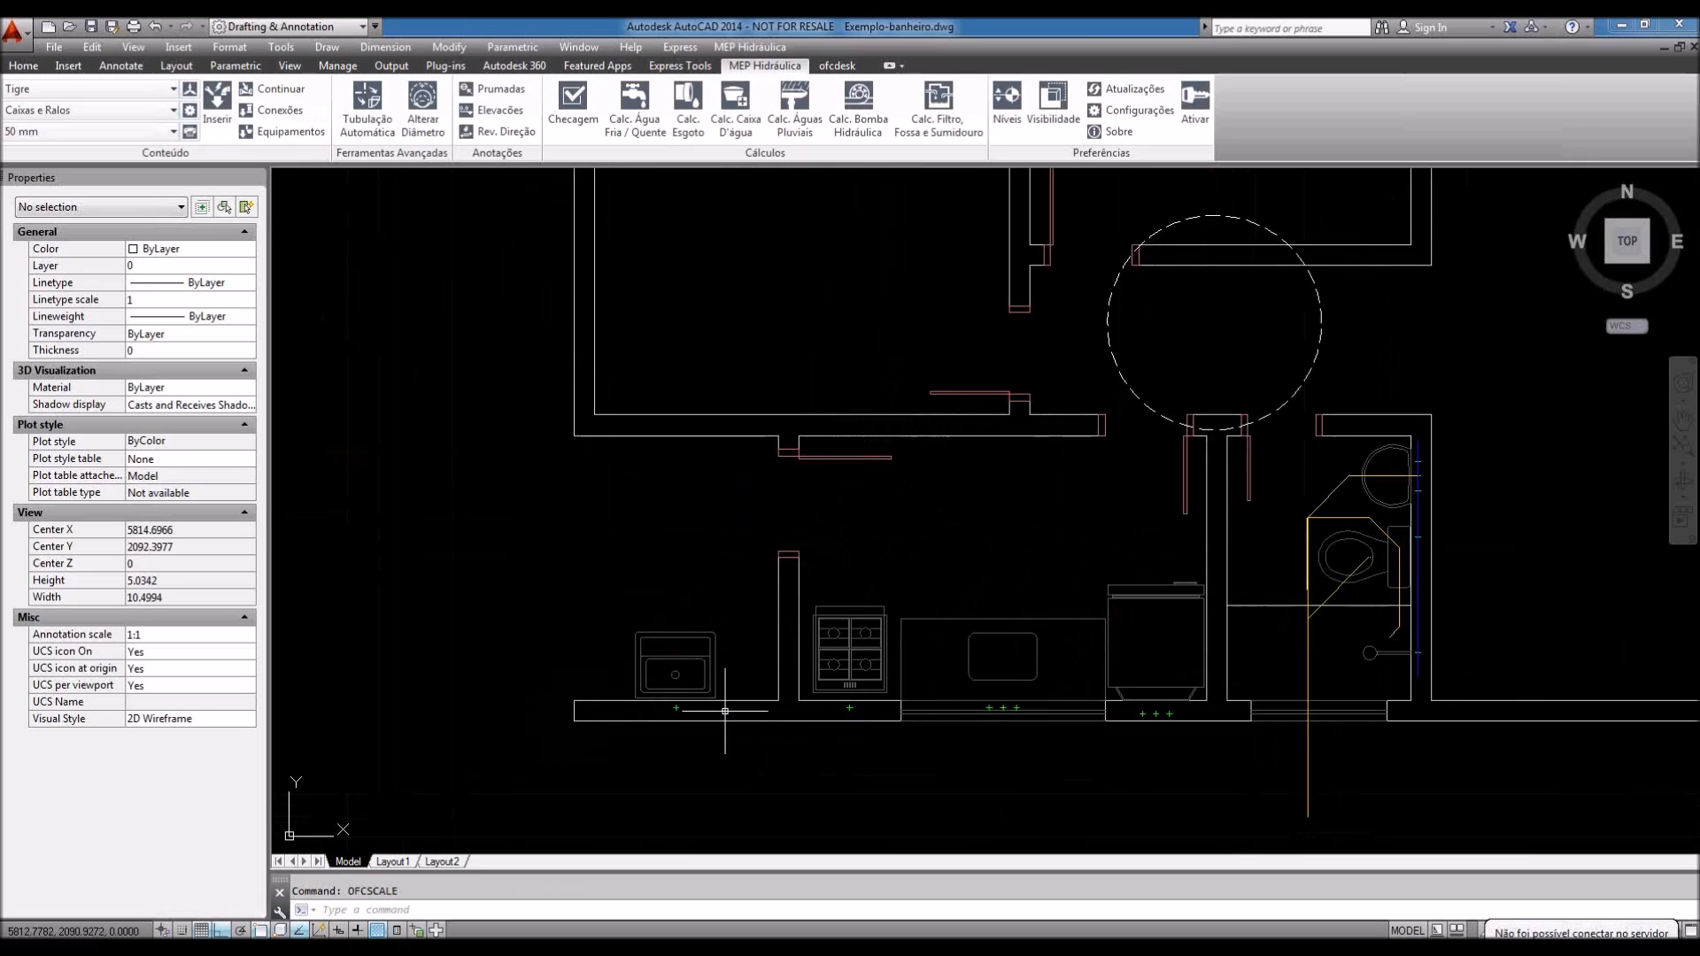
{"action": "middle_click_drag", "start_coordinate": [1045, 709], "coordinate": [1047, 721]}
{"action": "middle_click_drag", "start_coordinate": [1150, 692], "coordinate": [986, 739]}
{"action": "middle_click_drag", "start_coordinate": [986, 738], "coordinate": [1004, 704]}
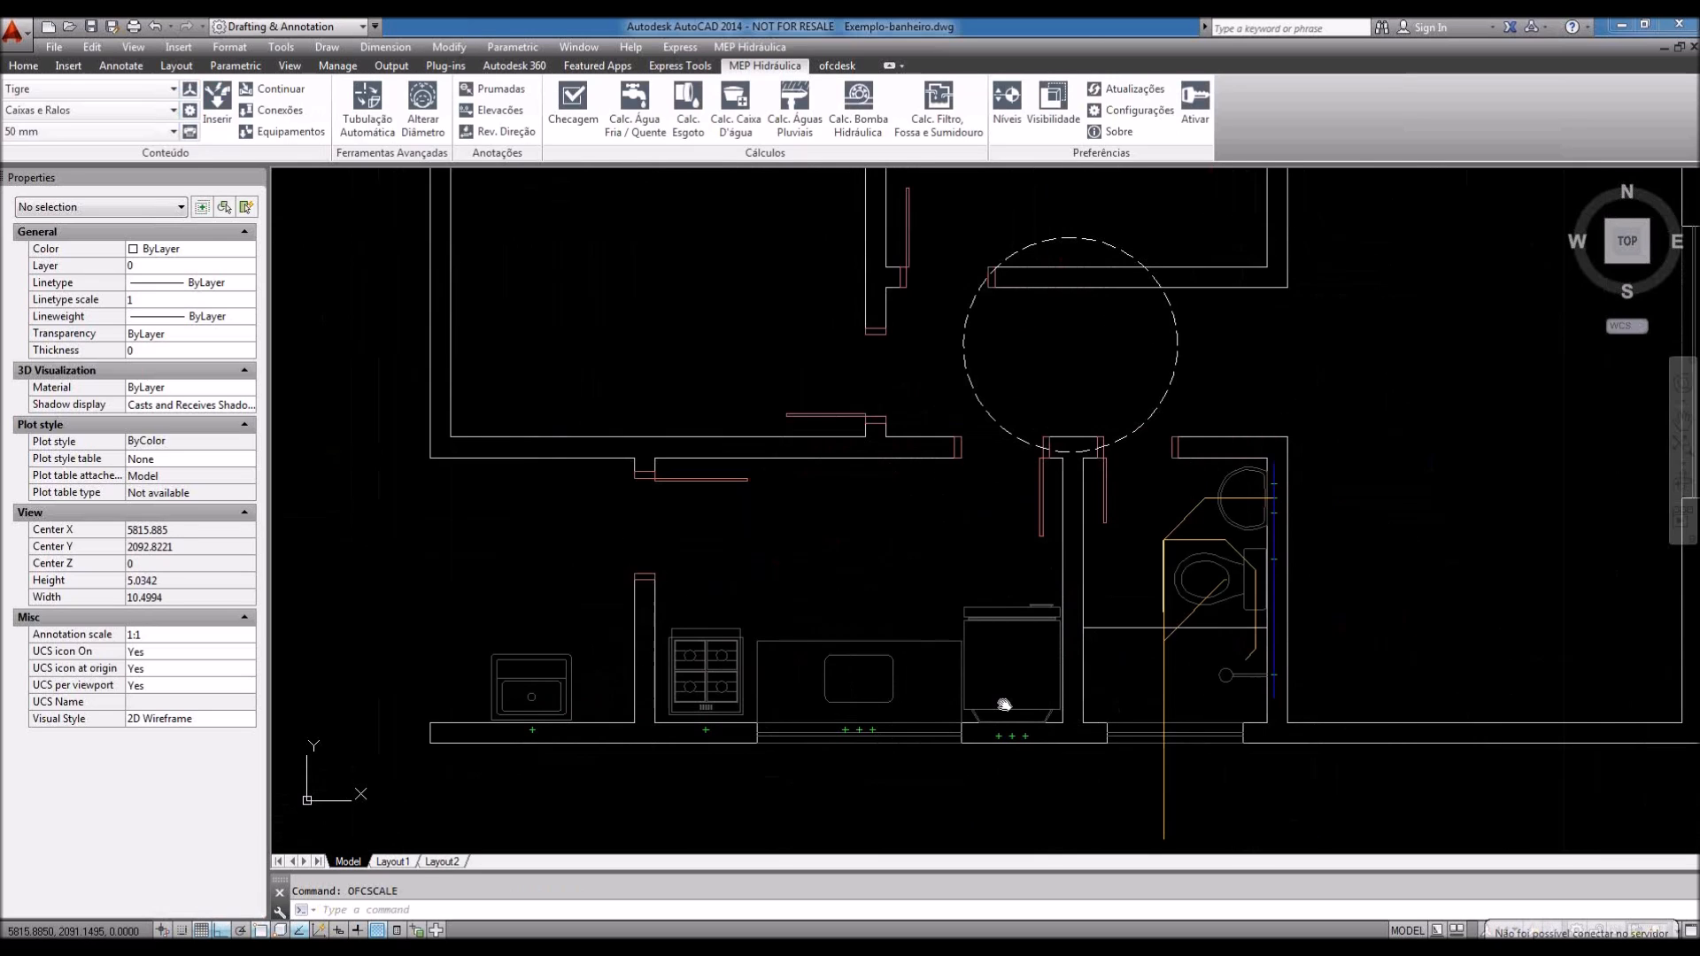
{"action": "scroll", "coordinate": [557, 694], "scroll_direction": "up", "scroll_amount": 6}
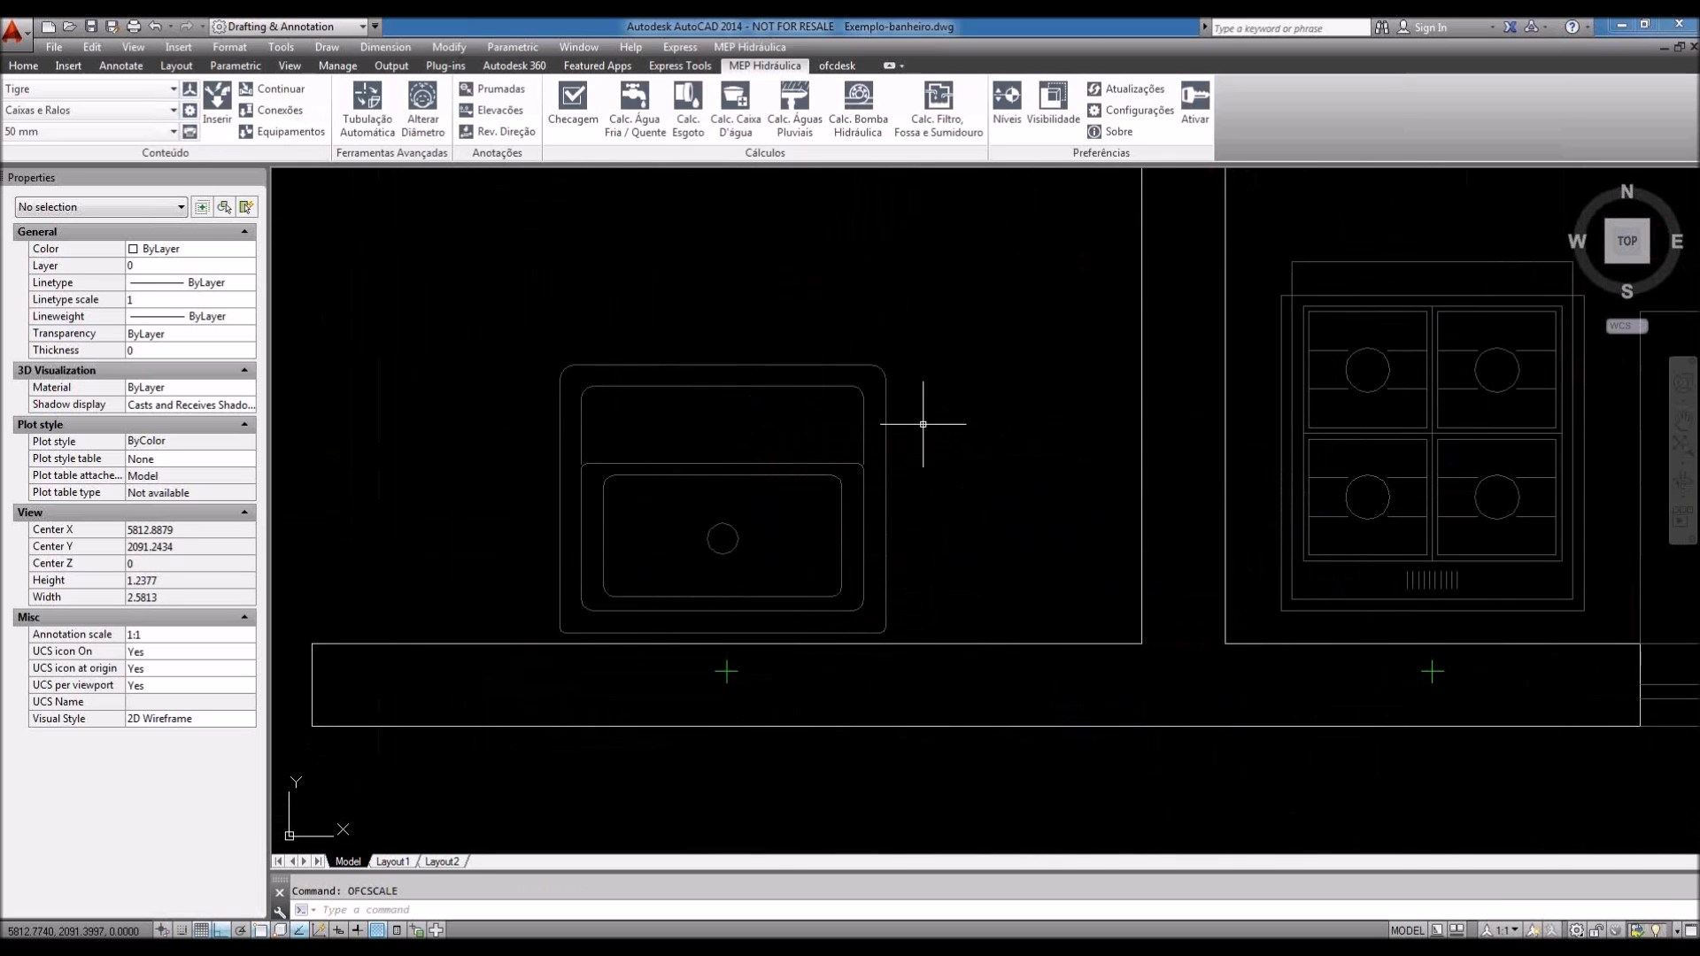
{"action": "middle_click_drag", "start_coordinate": [894, 510], "coordinate": [896, 519]}
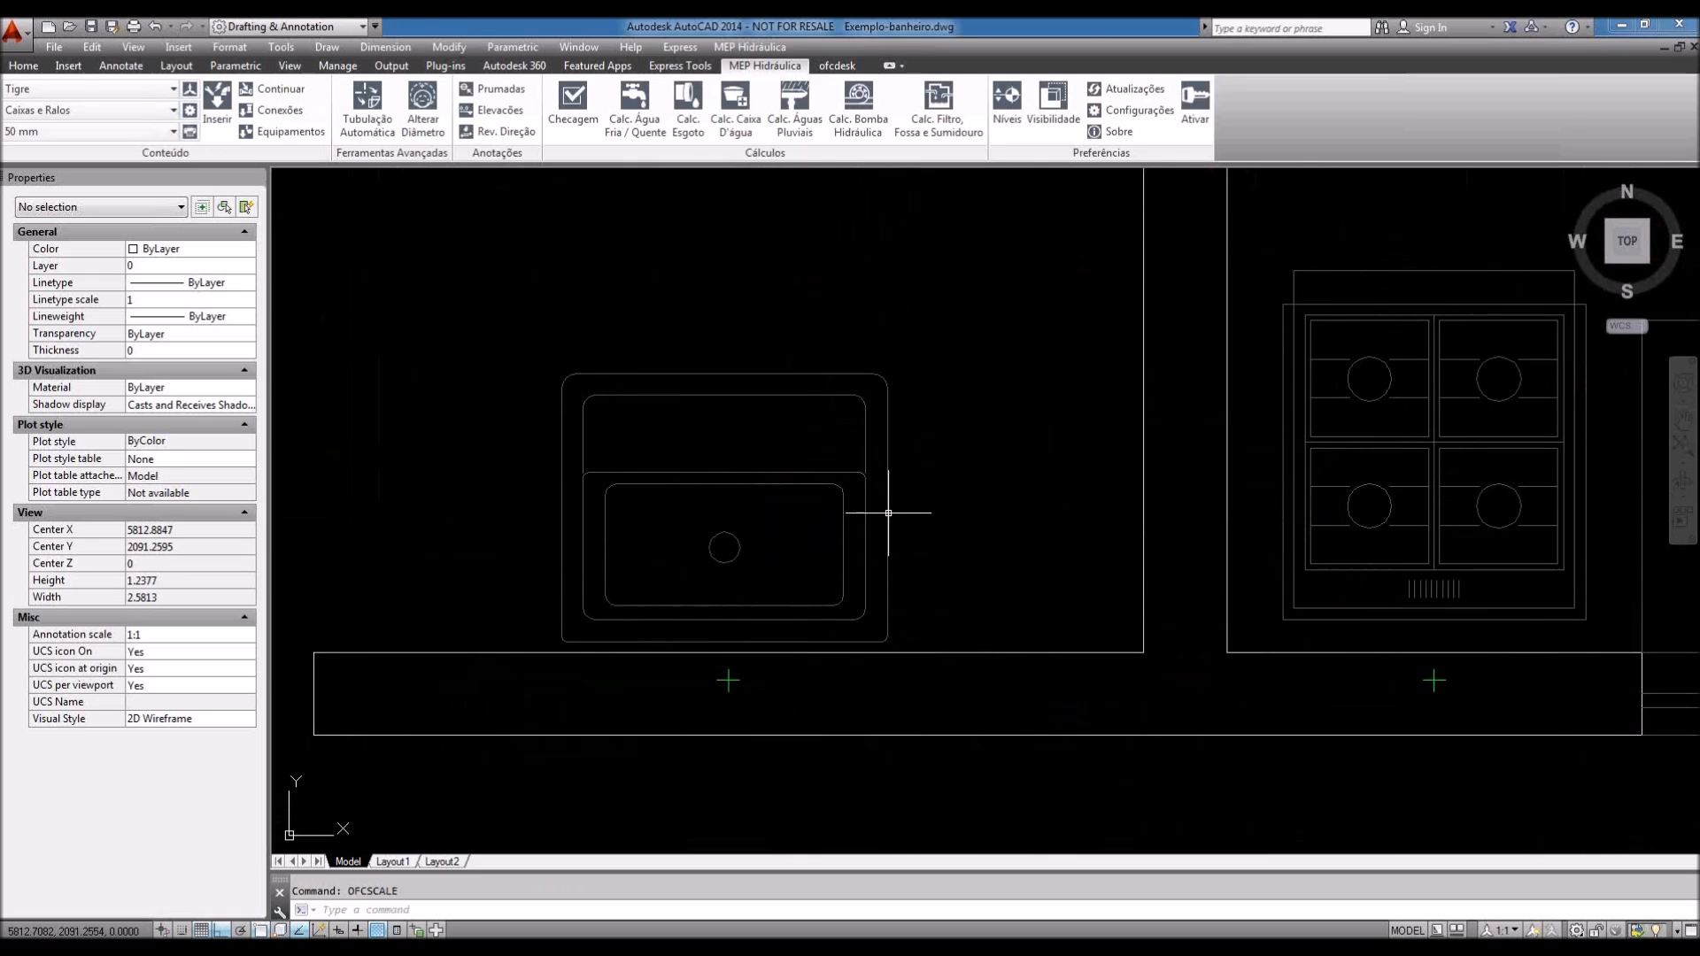
{"action": "left_click", "coordinate": [888, 512]}
{"action": "key", "text": "Escape"}
Step: Zoom back out and pan to show the kitchen counter and bathroom
{"action": "middle_click_drag", "start_coordinate": [945, 460], "coordinate": [911, 558]}
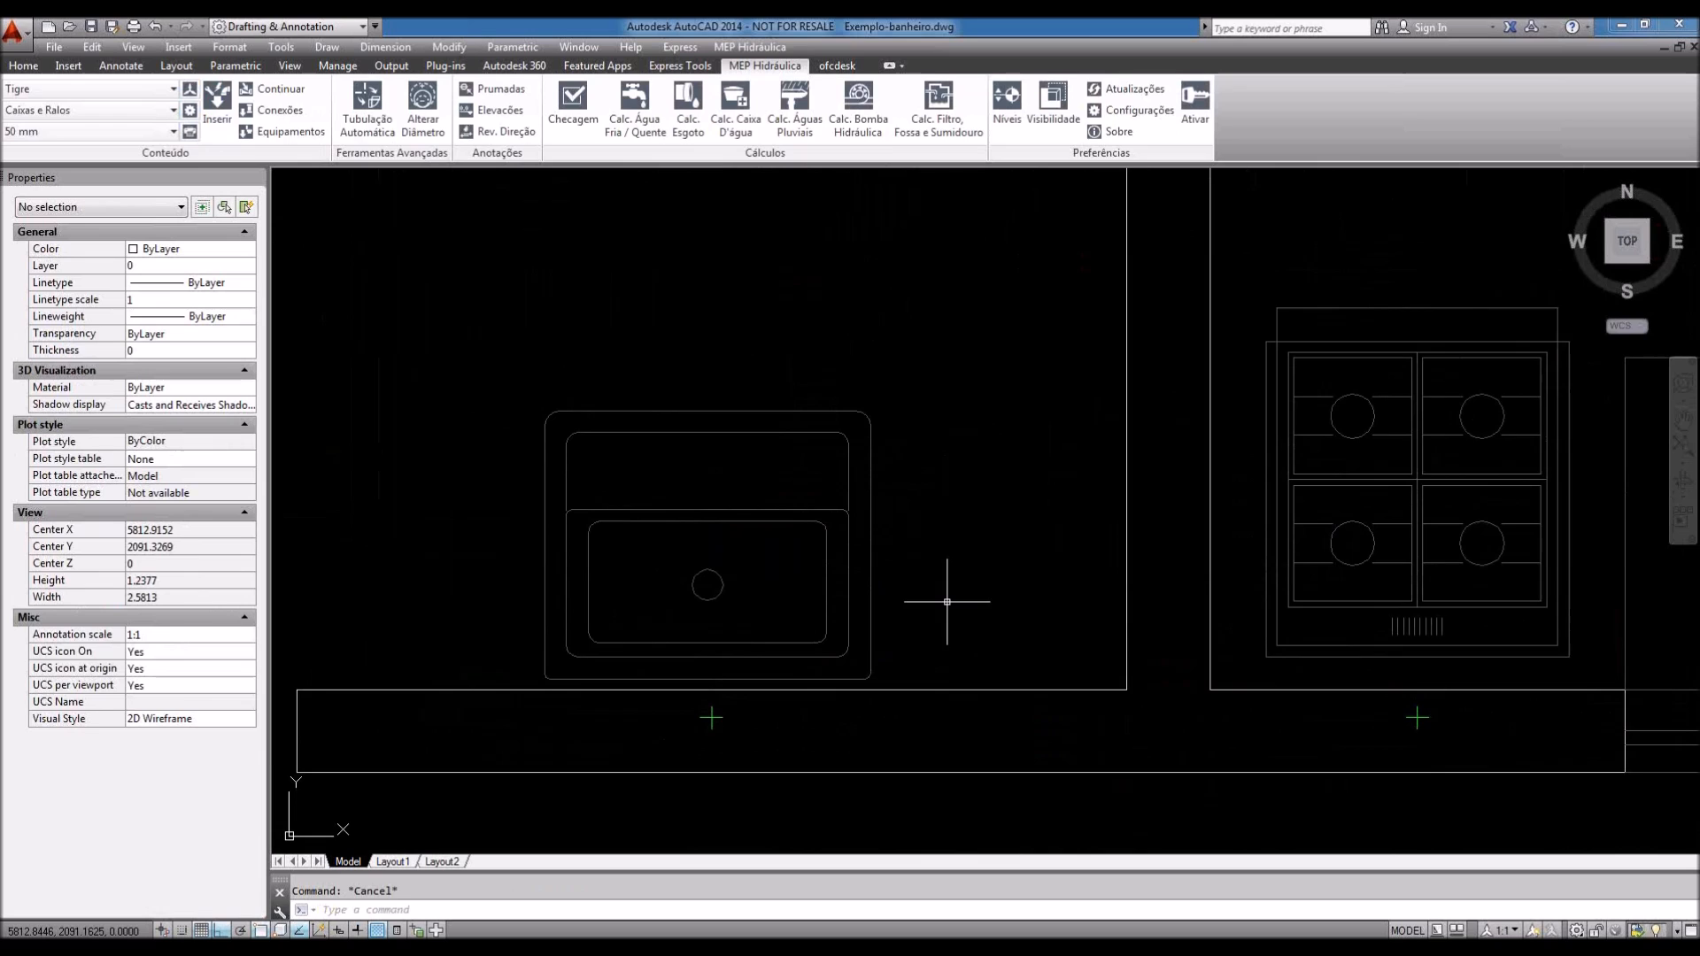
{"action": "scroll", "coordinate": [895, 577], "scroll_direction": "down", "scroll_amount": 2}
{"action": "scroll", "coordinate": [809, 603], "scroll_direction": "down", "scroll_amount": 1}
{"action": "middle_click_drag", "start_coordinate": [964, 498], "coordinate": [804, 608]}
{"action": "middle_click_drag", "start_coordinate": [1066, 536], "coordinate": [962, 571]}
{"action": "scroll", "coordinate": [962, 571], "scroll_direction": "down", "scroll_amount": 2}
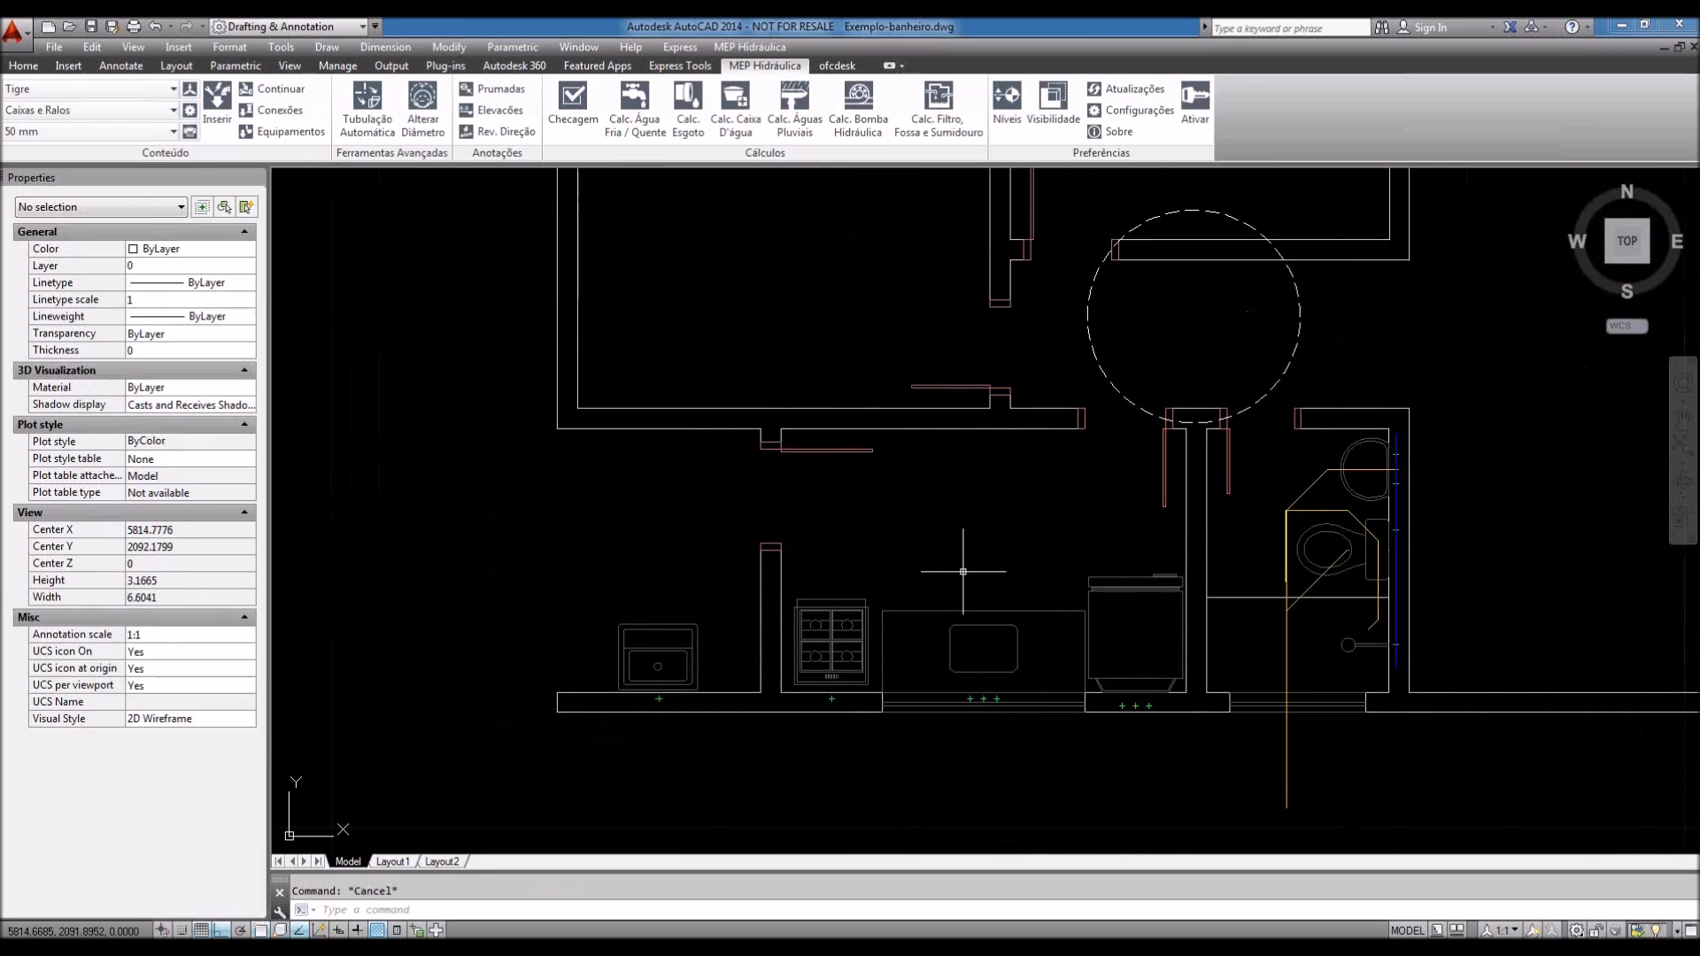
{"action": "middle_click_drag", "start_coordinate": [1023, 582], "coordinate": [972, 584]}
Step: Switch to an isometric 3D view and zoom in on the toilet's green markers
{"action": "left_click", "coordinate": [1607, 258]}
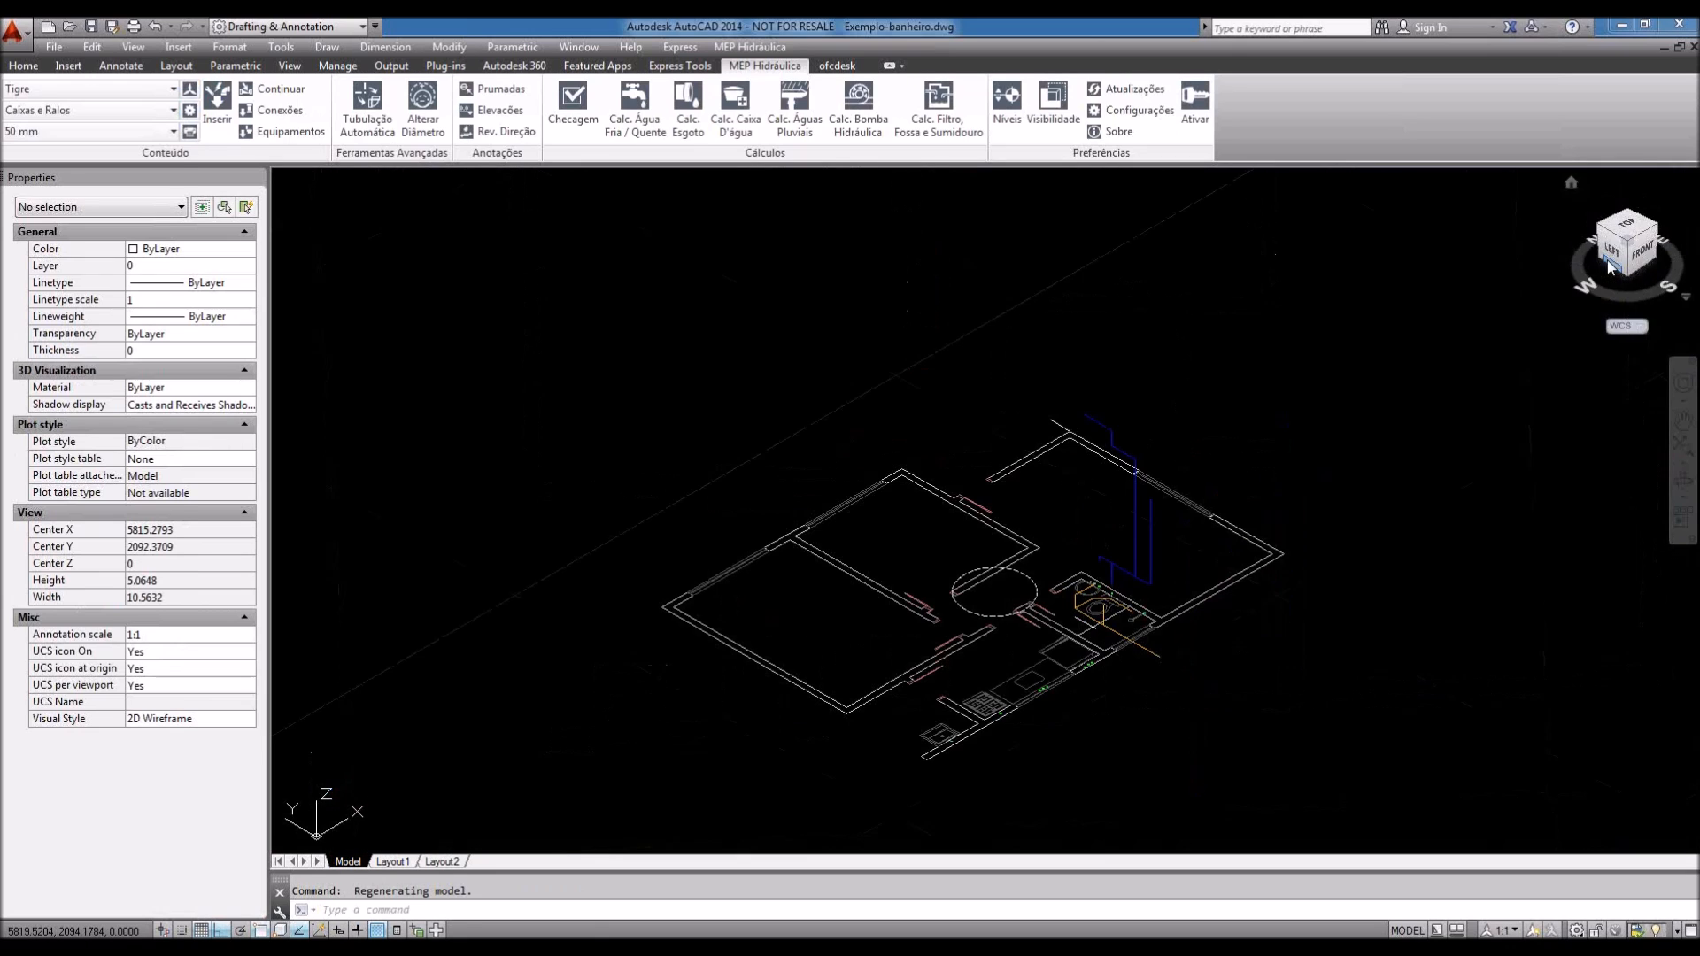
{"action": "mouse_move", "coordinate": [1128, 599]}
{"action": "middle_mouse_down"}
{"action": "mouse_move", "coordinate": [1101, 684]}
{"action": "mouse_move", "coordinate": [1142, 687]}
{"action": "middle_mouse_up"}
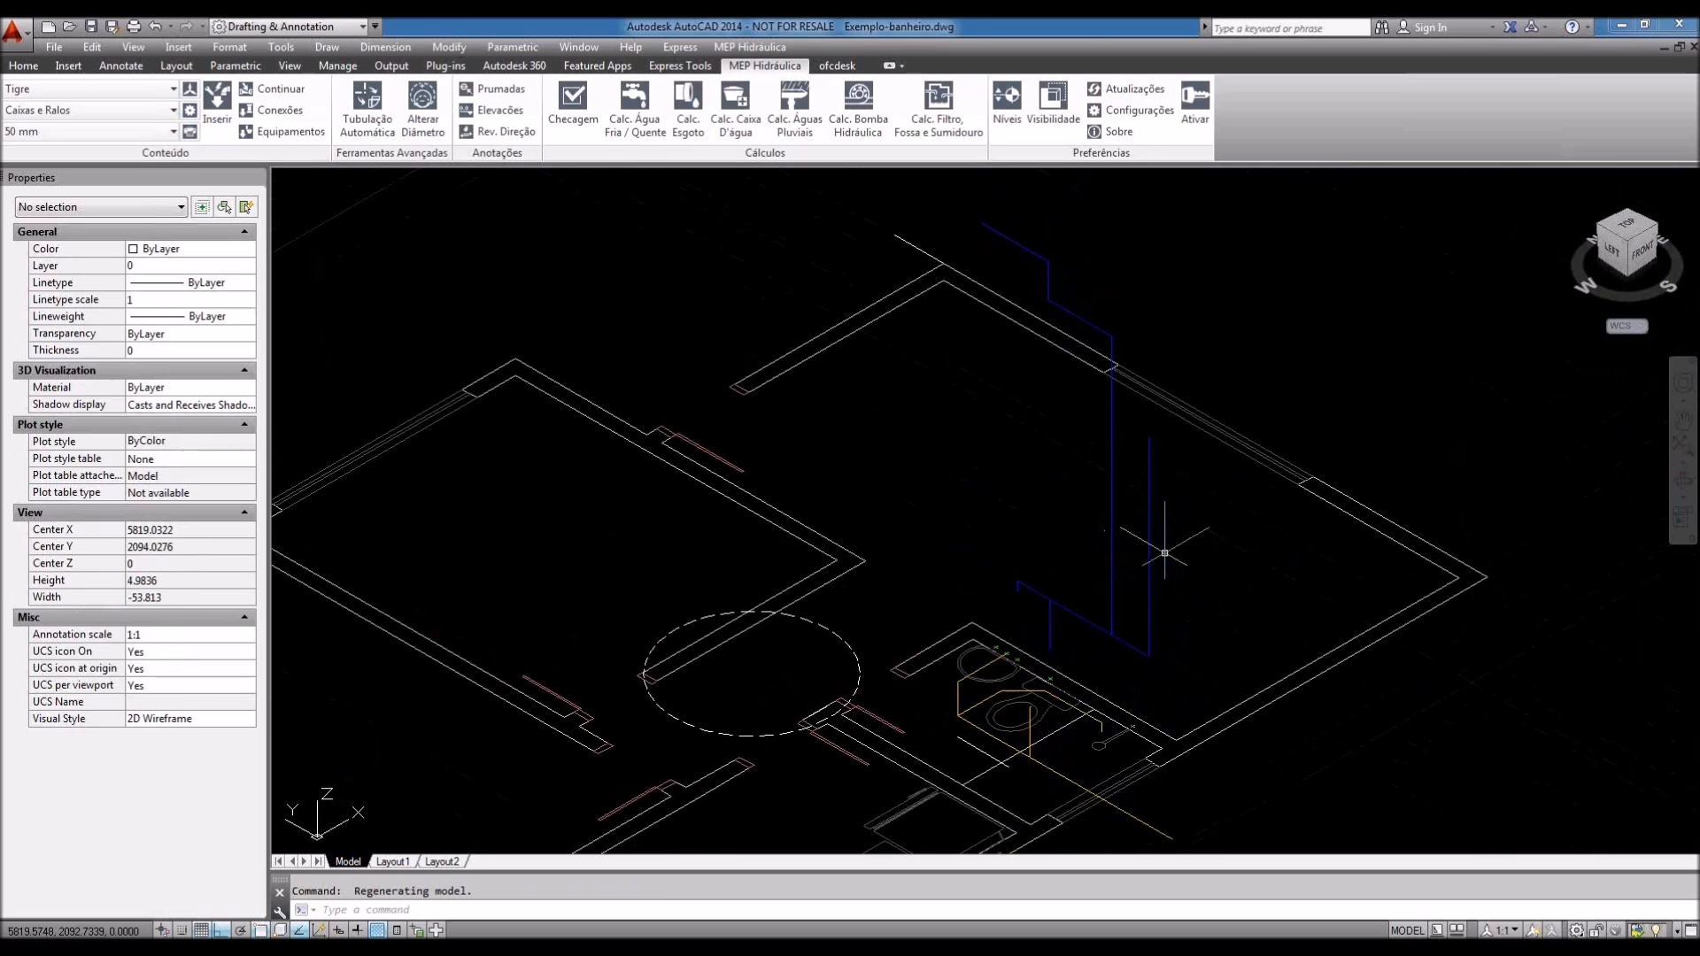
{"action": "mouse_move", "coordinate": [1164, 553]}
{"action": "middle_mouse_down", "text": "shift"}
{"action": "mouse_move", "coordinate": [1016, 480]}
{"action": "mouse_move", "coordinate": [1154, 486]}
{"action": "mouse_move", "coordinate": [1176, 497]}
{"action": "mouse_move", "coordinate": [1148, 539]}
{"action": "middle_mouse_up", "text": "shift"}
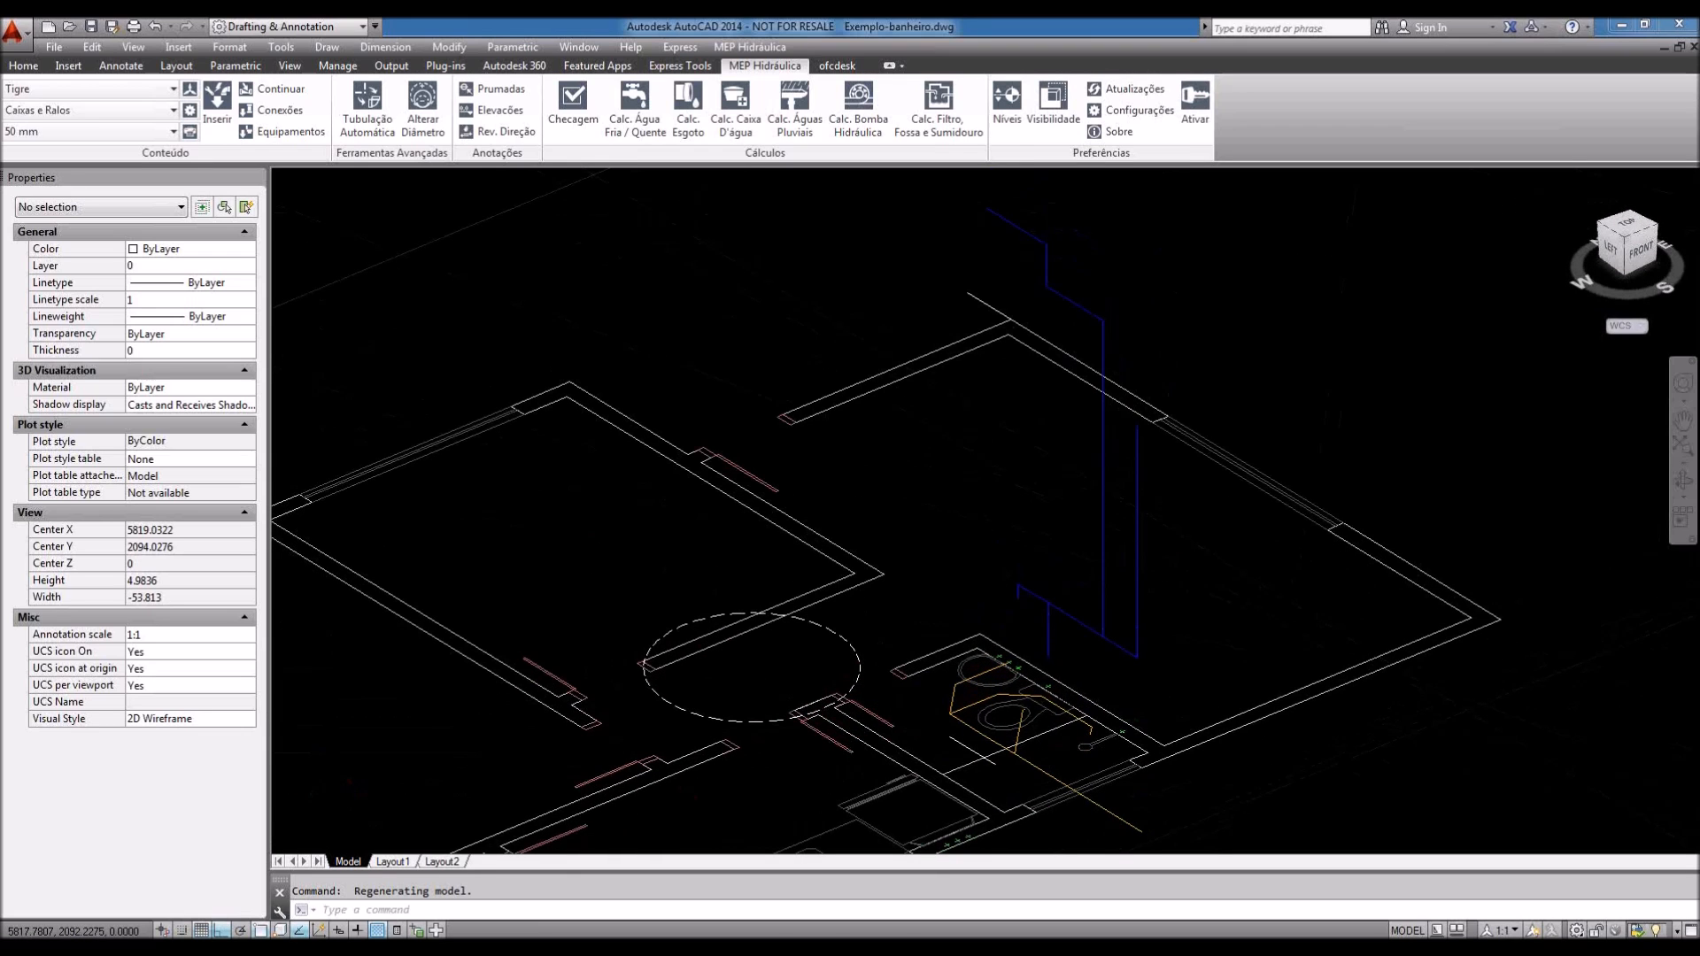
{"action": "scroll", "coordinate": [1037, 688], "scroll_direction": "up", "scroll_amount": 2}
{"action": "scroll", "coordinate": [1037, 688], "scroll_direction": "up", "scroll_amount": 8}
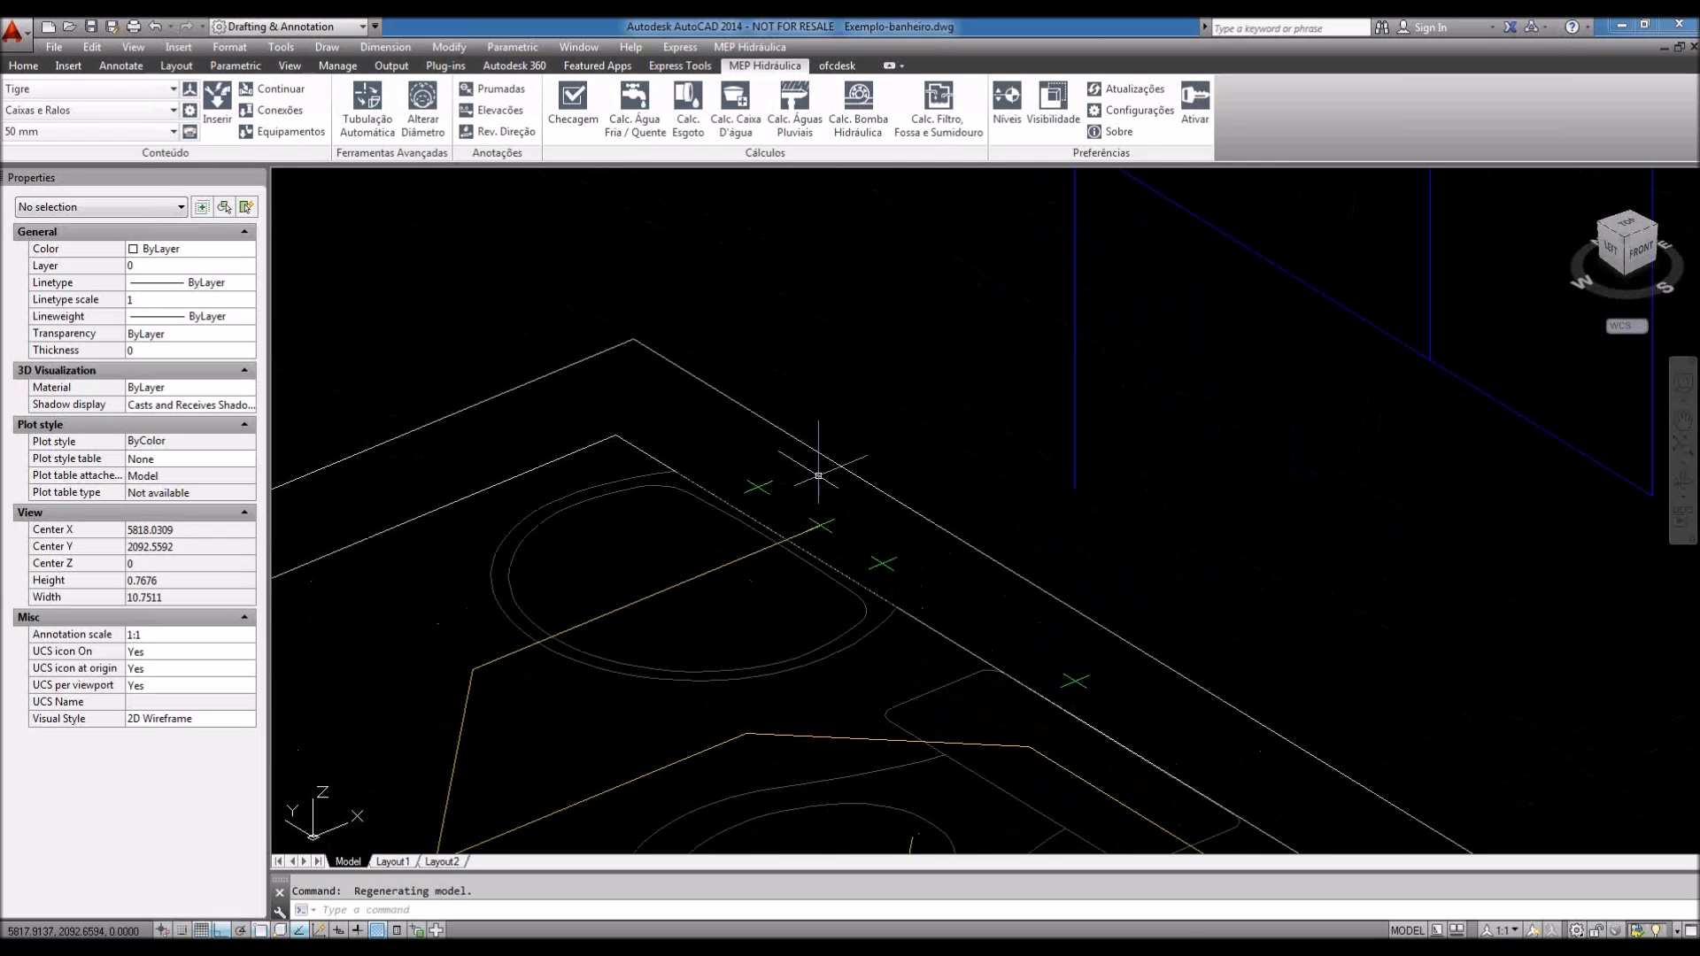
{"action": "middle_click_drag", "start_coordinate": [801, 475], "coordinate": [827, 437]}
{"action": "middle_click_drag", "start_coordinate": [1032, 557], "coordinate": [1003, 544]}
Step: Orbit between front and isometric views around the toilet, then start a window around a marker
{"action": "scroll", "coordinate": [1003, 545], "scroll_direction": "down", "scroll_amount": 3}
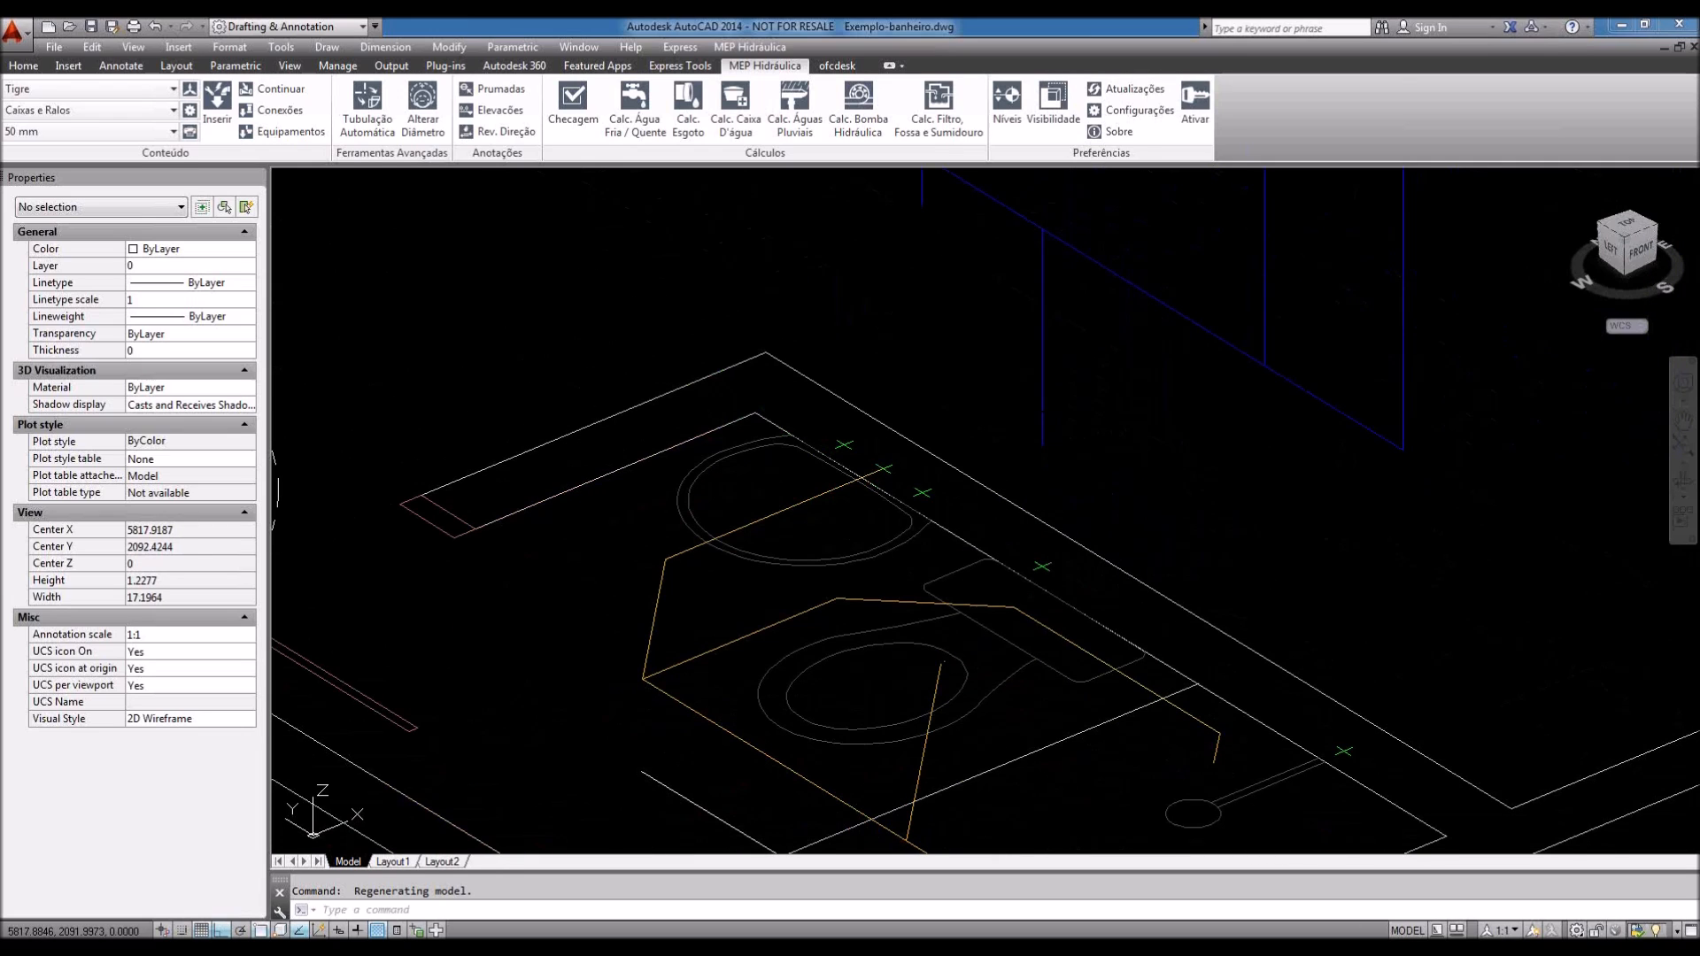
{"action": "scroll", "coordinate": [1113, 232], "scroll_direction": "down", "scroll_amount": 2}
{"action": "middle_click_drag", "start_coordinate": [1304, 602], "coordinate": [1260, 574], "text": "shift"}
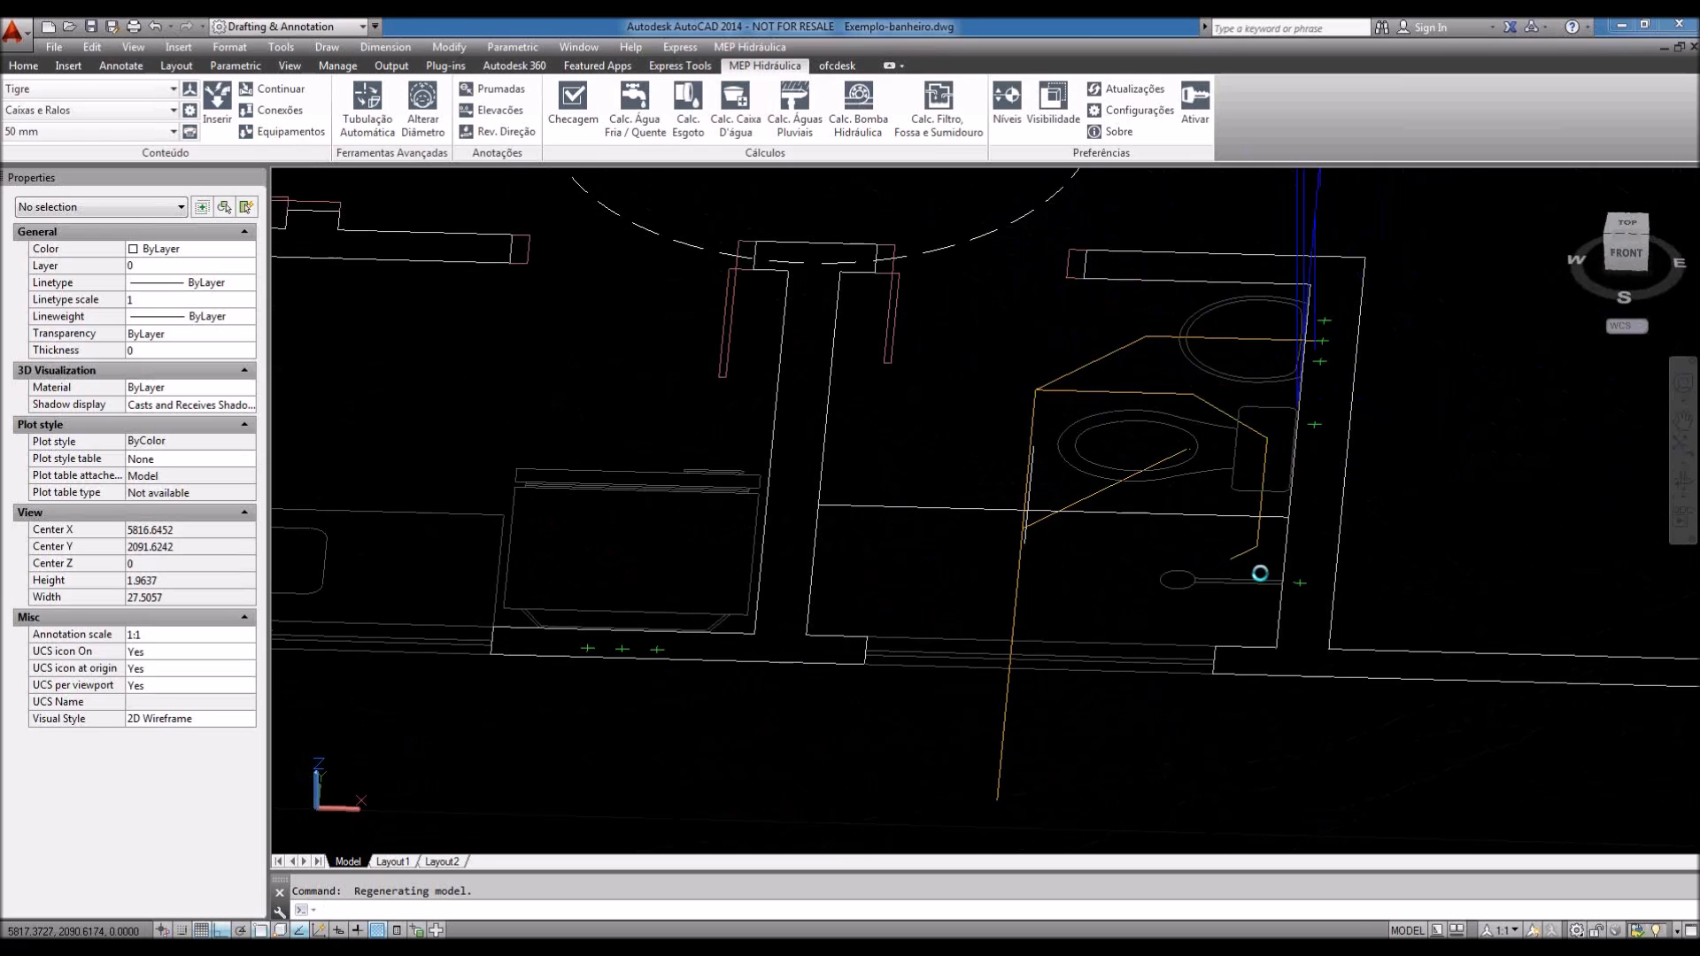
{"action": "scroll", "coordinate": [1260, 573], "scroll_direction": "up", "scroll_amount": 4}
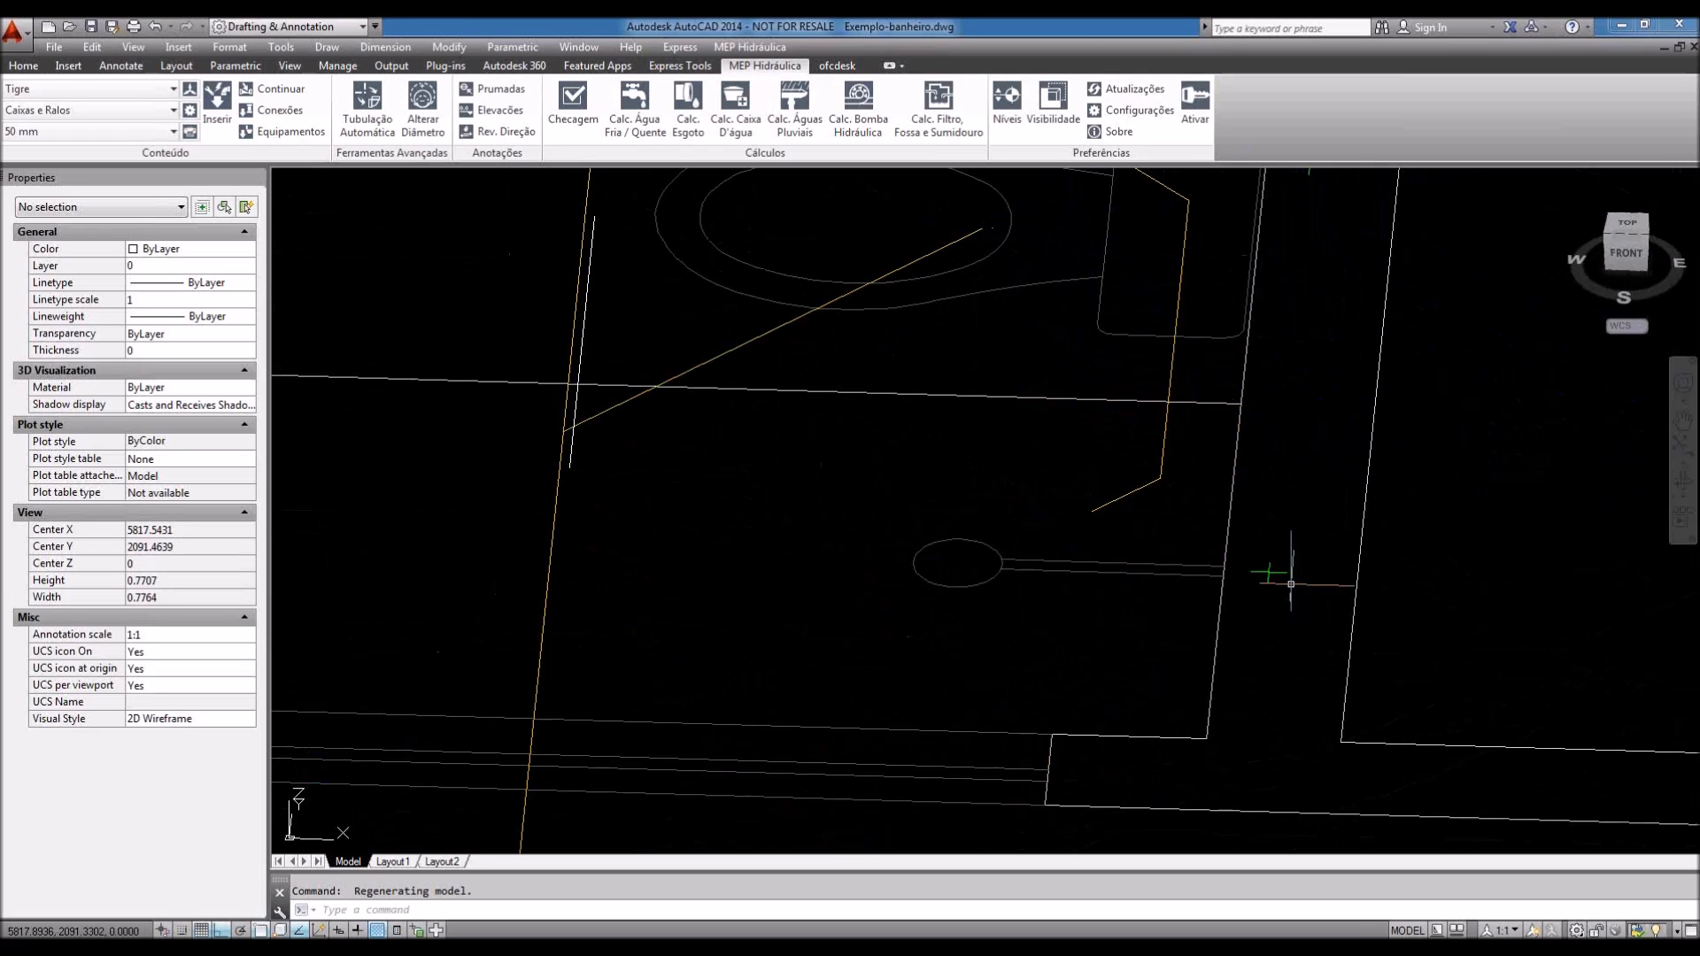
{"action": "scroll", "coordinate": [1301, 593], "scroll_direction": "down", "scroll_amount": 2}
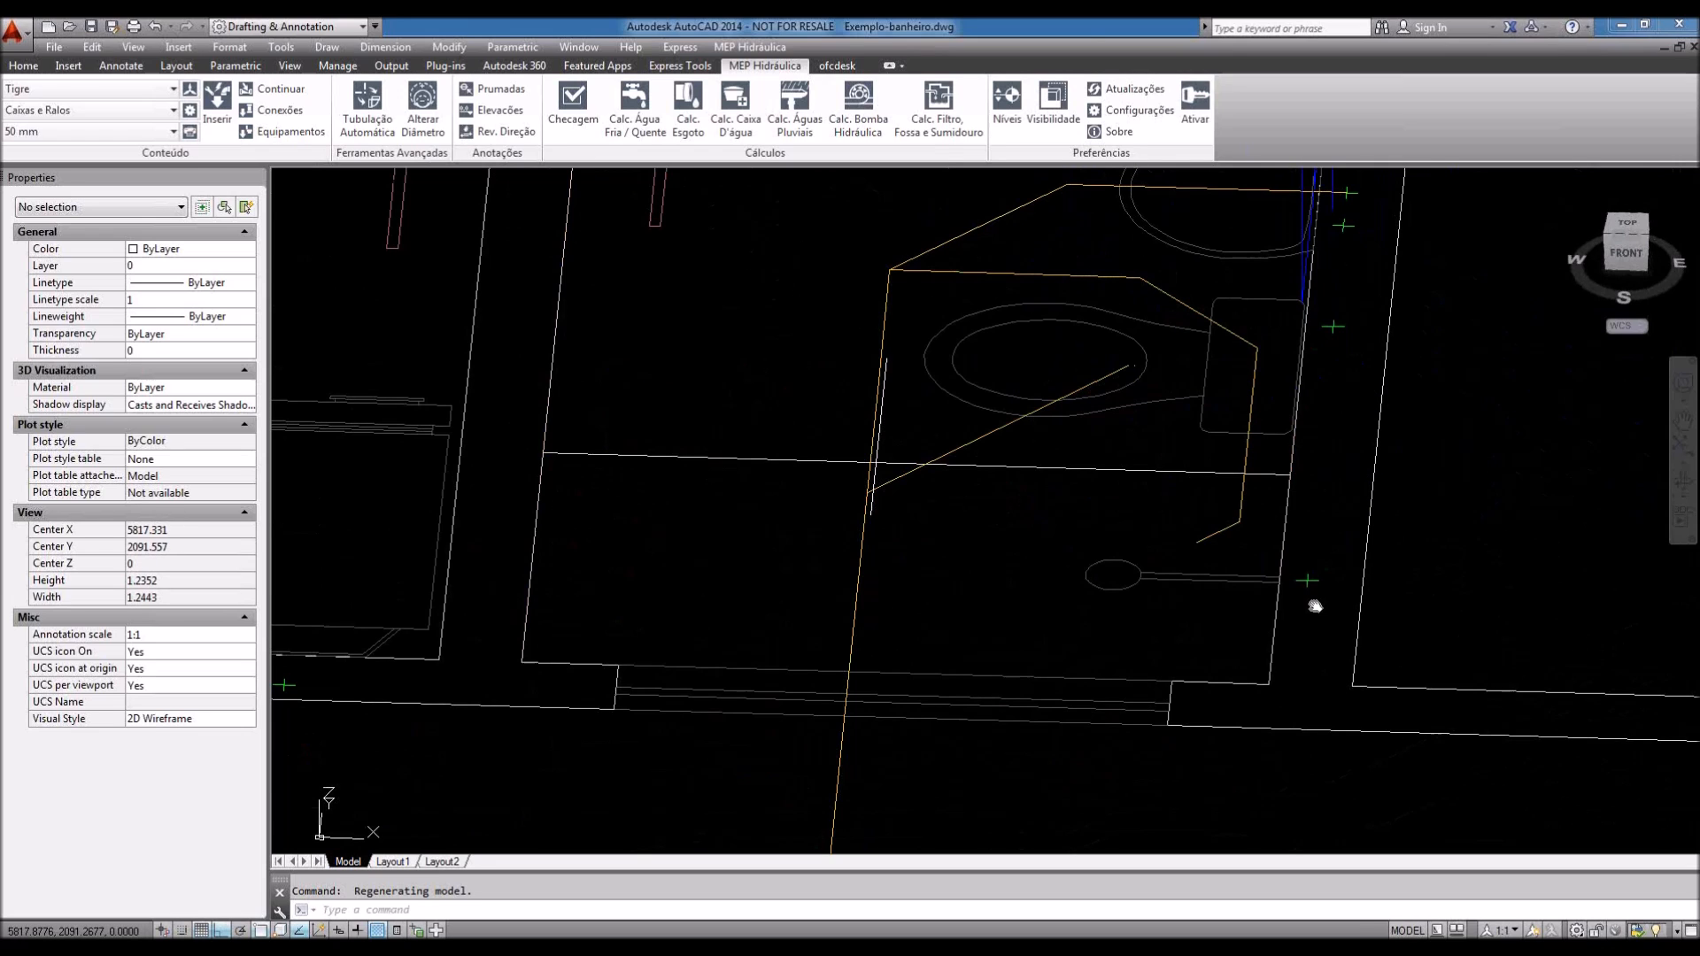
{"action": "mouse_move", "coordinate": [1315, 606]}
{"action": "middle_mouse_down", "text": "shift"}
{"action": "mouse_move", "coordinate": [1239, 386]}
{"action": "mouse_move", "coordinate": [1214, 468]}
{"action": "middle_mouse_up", "text": "shift"}
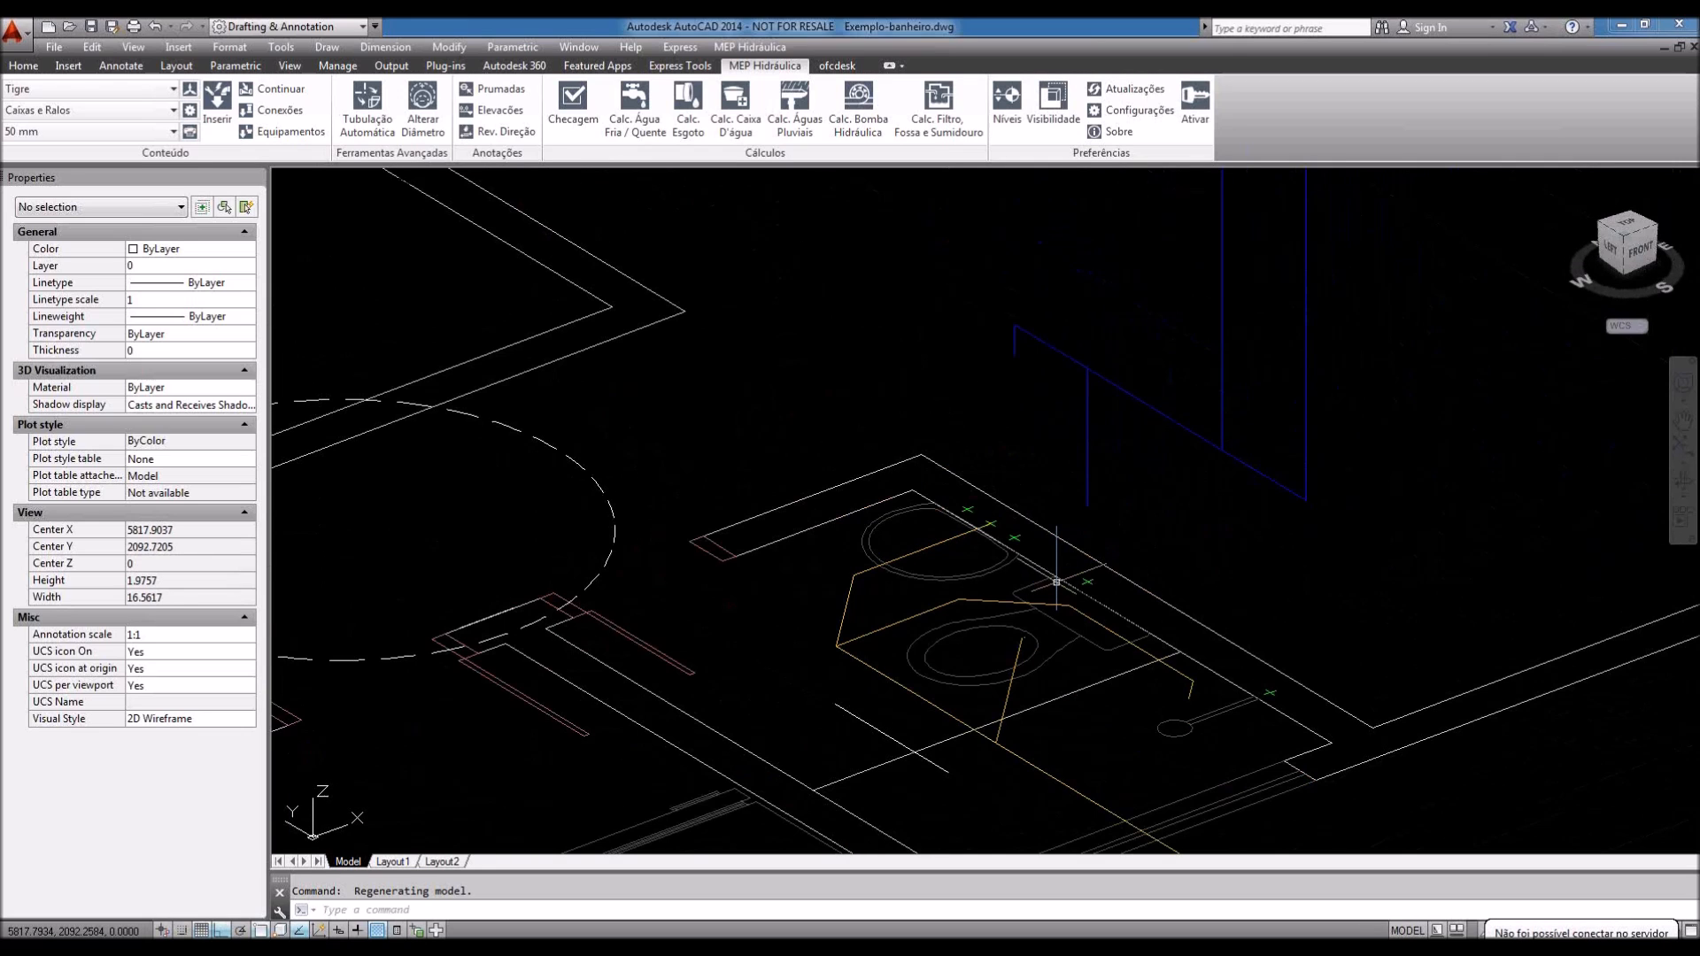
{"action": "scroll", "coordinate": [1056, 582], "scroll_direction": "up", "scroll_amount": 4}
{"action": "left_click", "coordinate": [1091, 531]}
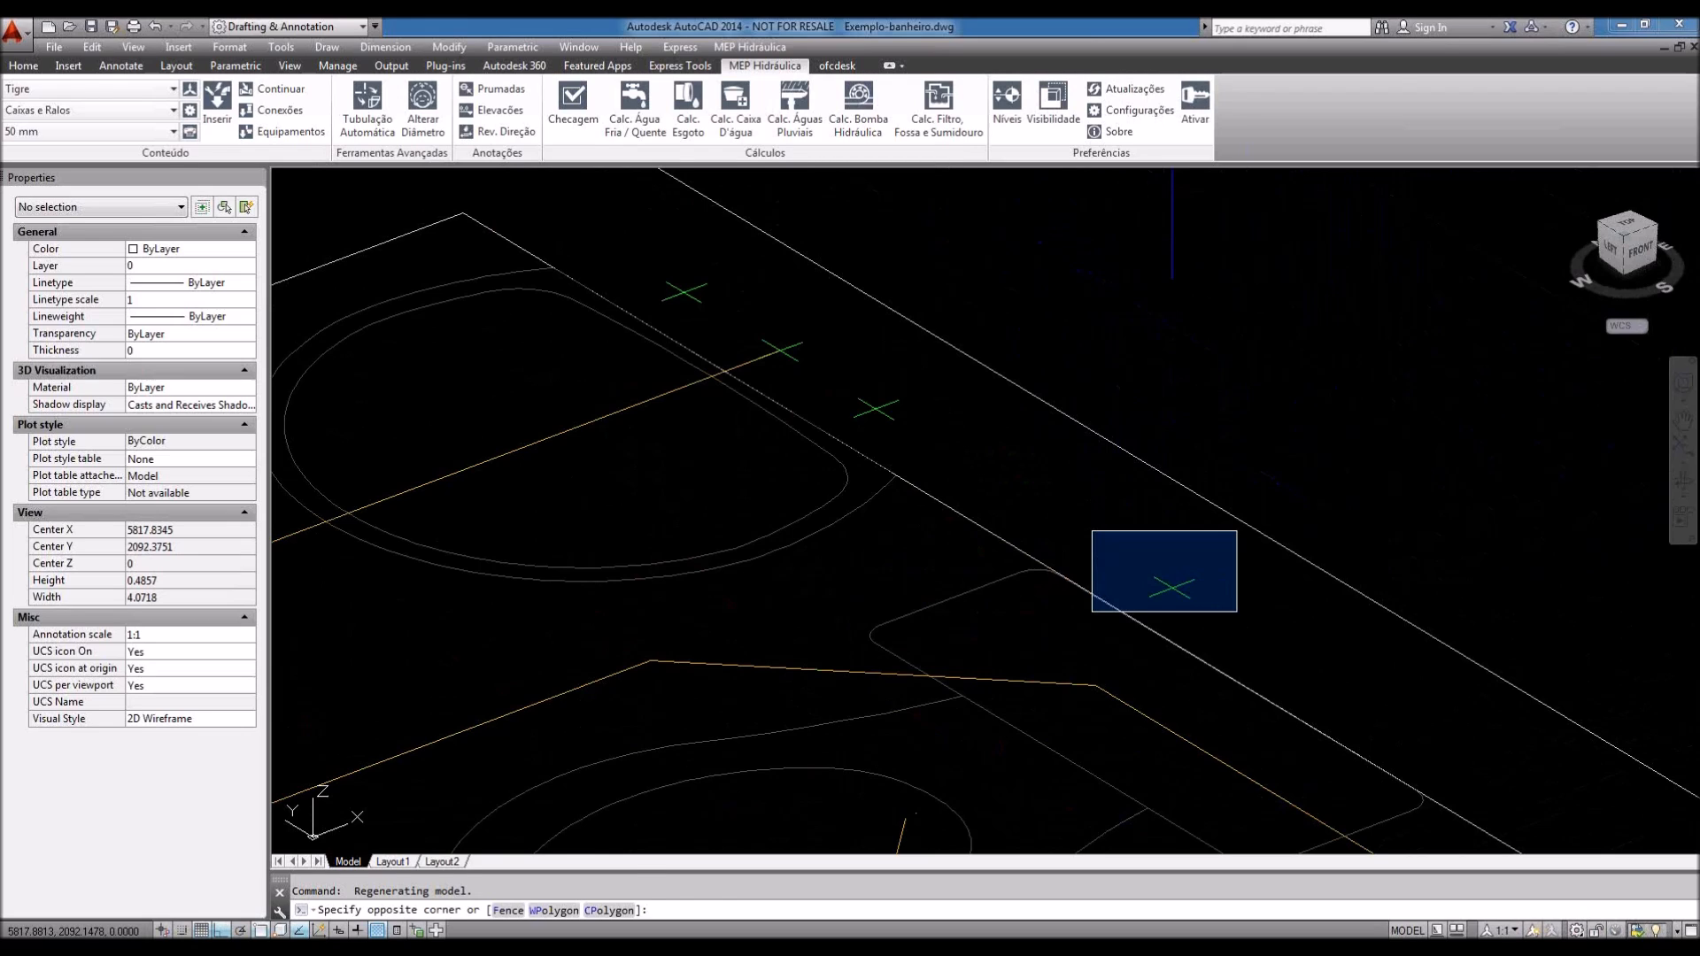
Step: Cancel the selection window, orbit to a front view, and erase the unwanted line
{"action": "key", "text": "Escape"}
{"action": "key", "text": "Escape"}
{"action": "scroll", "coordinate": [1088, 540], "scroll_direction": "down", "scroll_amount": 6}
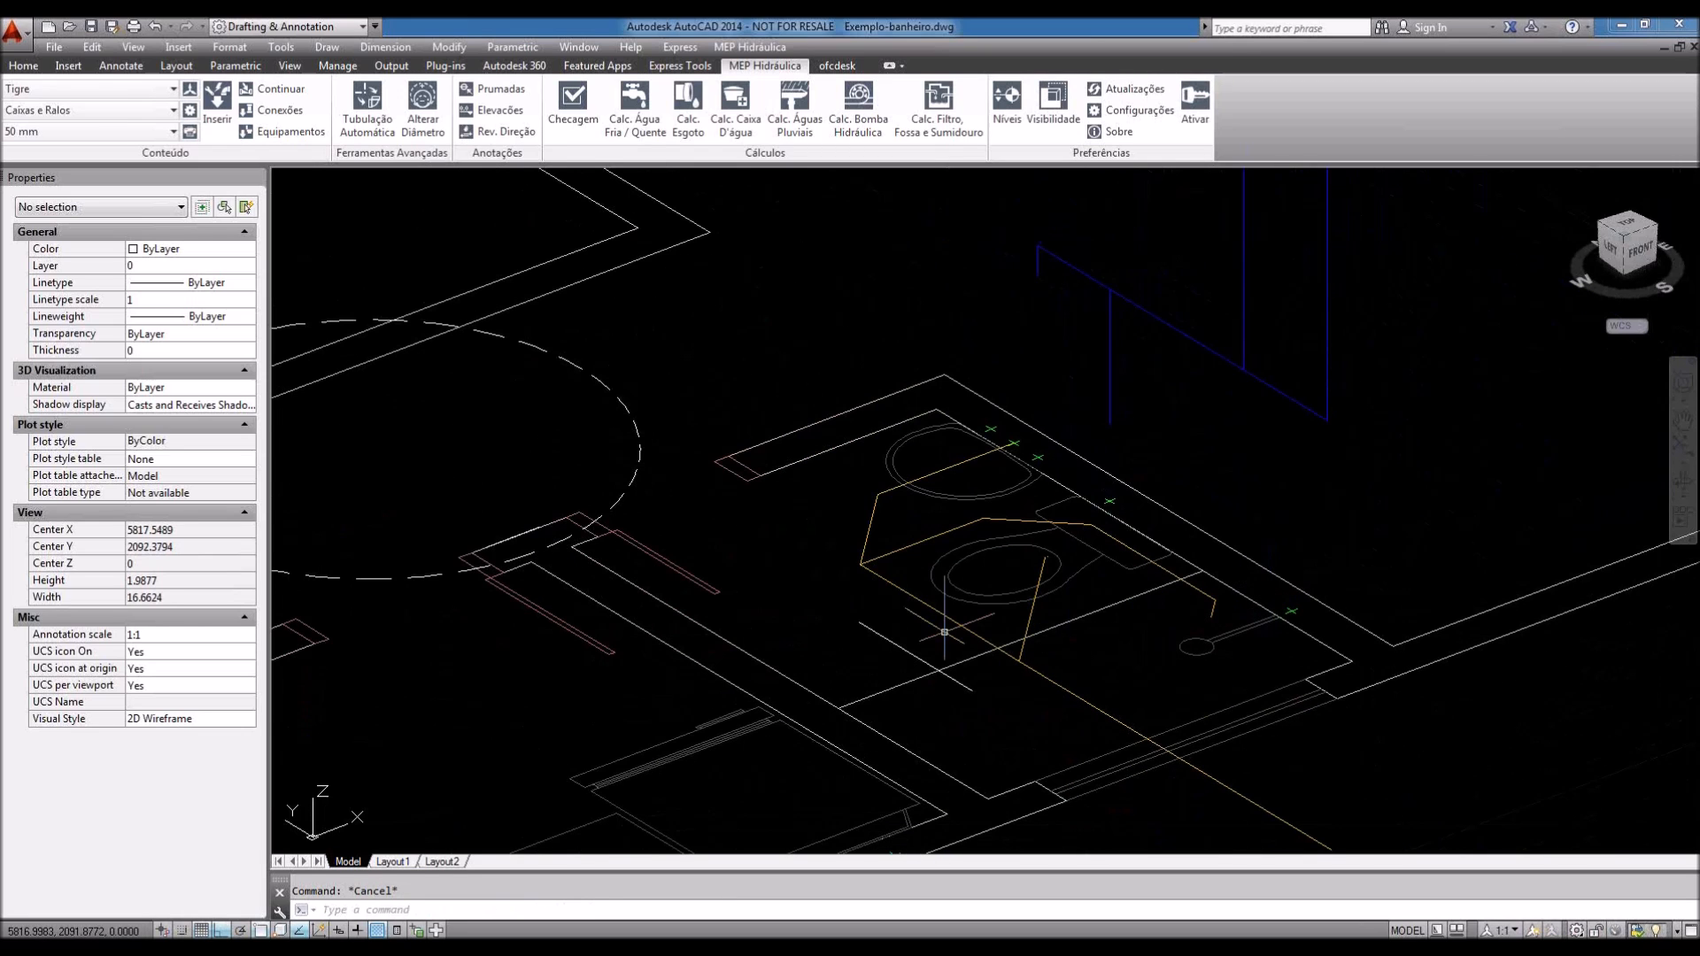
{"action": "middle_click_drag", "start_coordinate": [945, 632], "coordinate": [921, 675], "text": "shift"}
{"action": "left_click", "coordinate": [936, 660]}
{"action": "key", "text": "Delete"}
Step: Reorient the model and select the short blue AFRIA supply line
{"action": "scroll", "coordinate": [1301, 694], "scroll_direction": "down", "scroll_amount": 3}
{"action": "middle_click_drag", "start_coordinate": [1301, 694], "coordinate": [1372, 652], "text": "shift"}
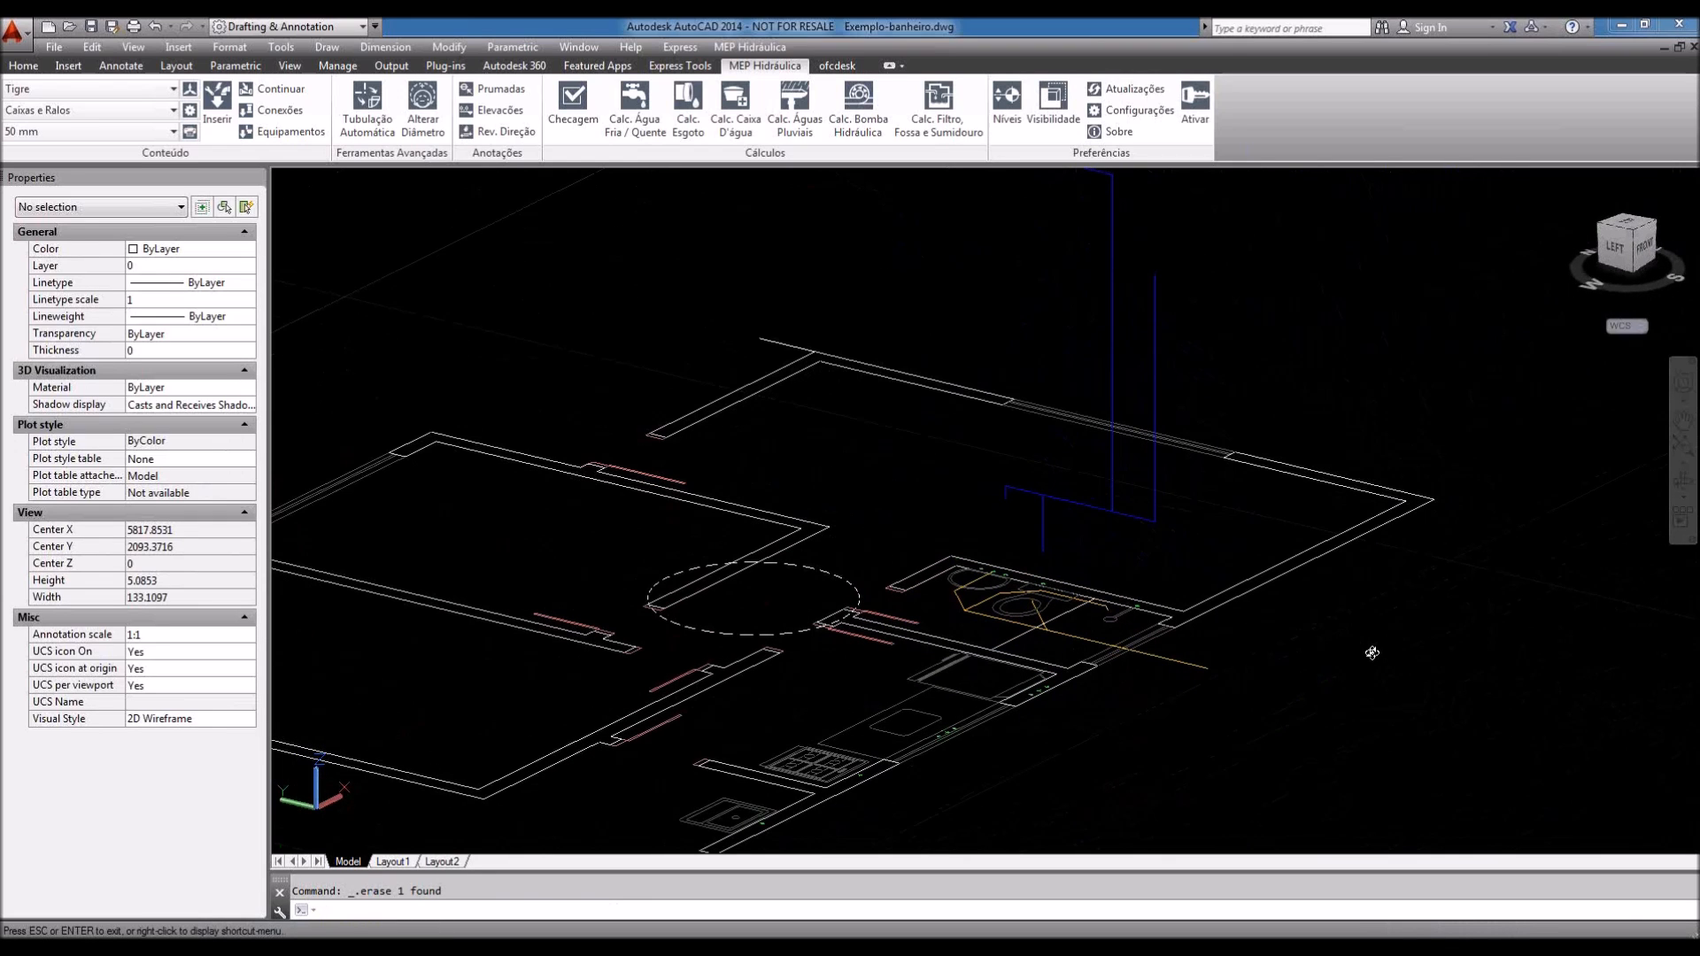
{"action": "middle_click_drag", "start_coordinate": [1372, 652], "coordinate": [1341, 683], "text": "shift"}
{"action": "scroll", "coordinate": [1341, 683], "scroll_direction": "up", "scroll_amount": 4}
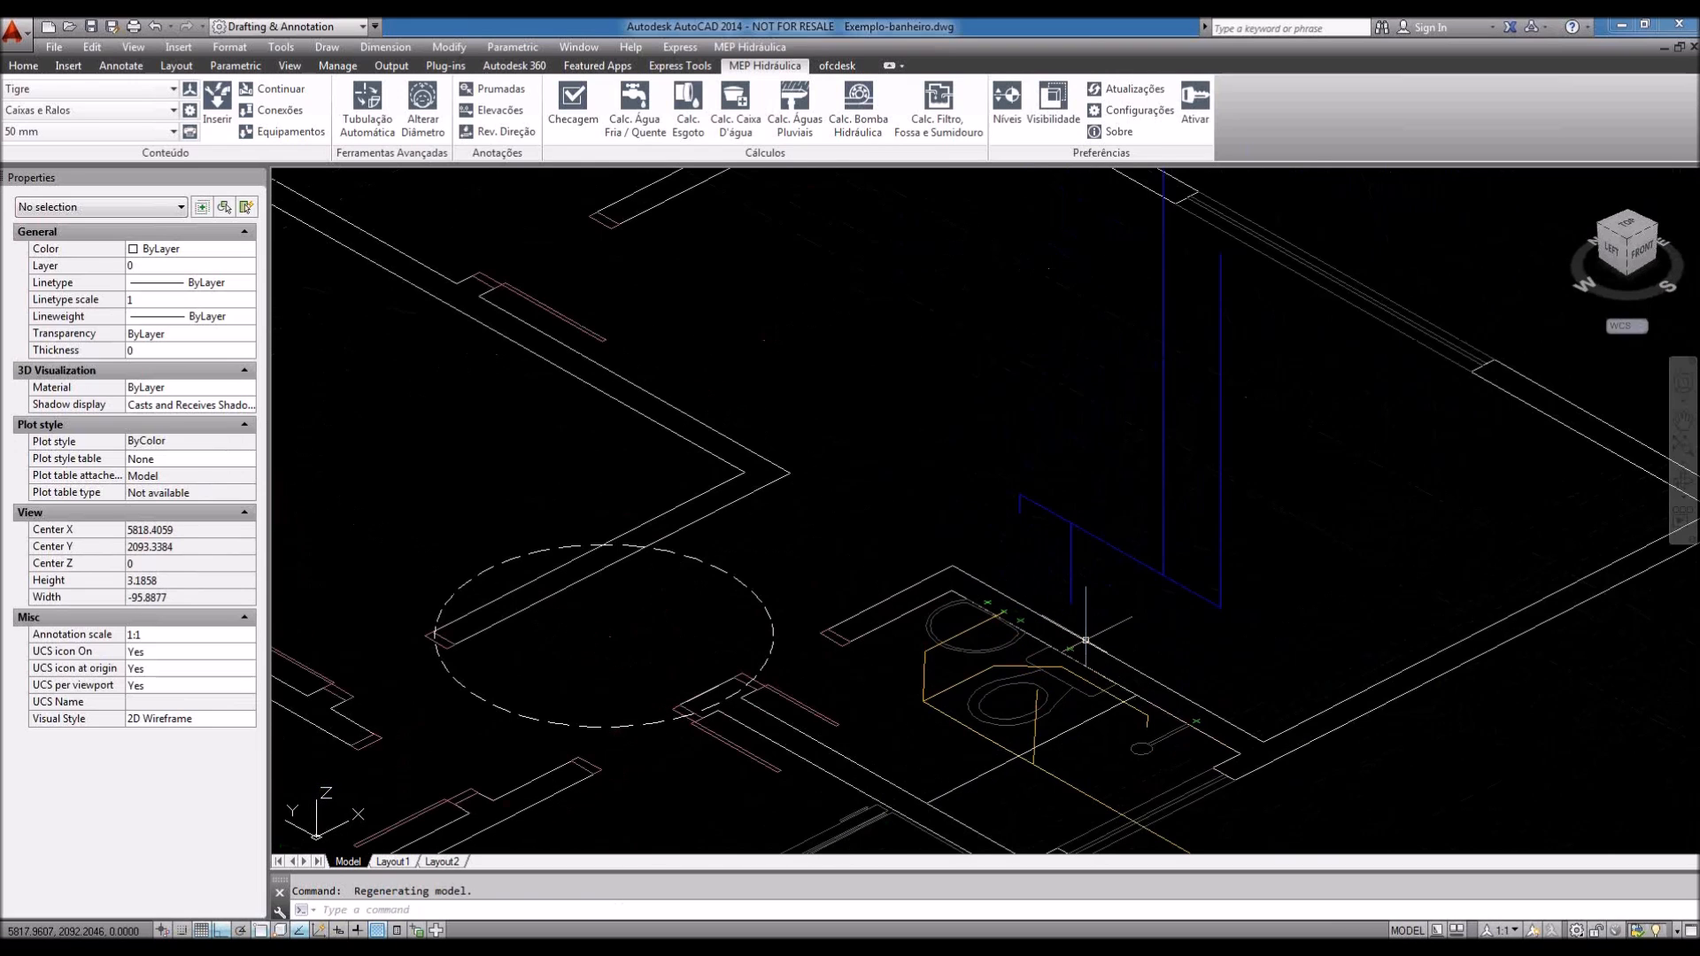
{"action": "left_click", "coordinate": [1018, 566]}
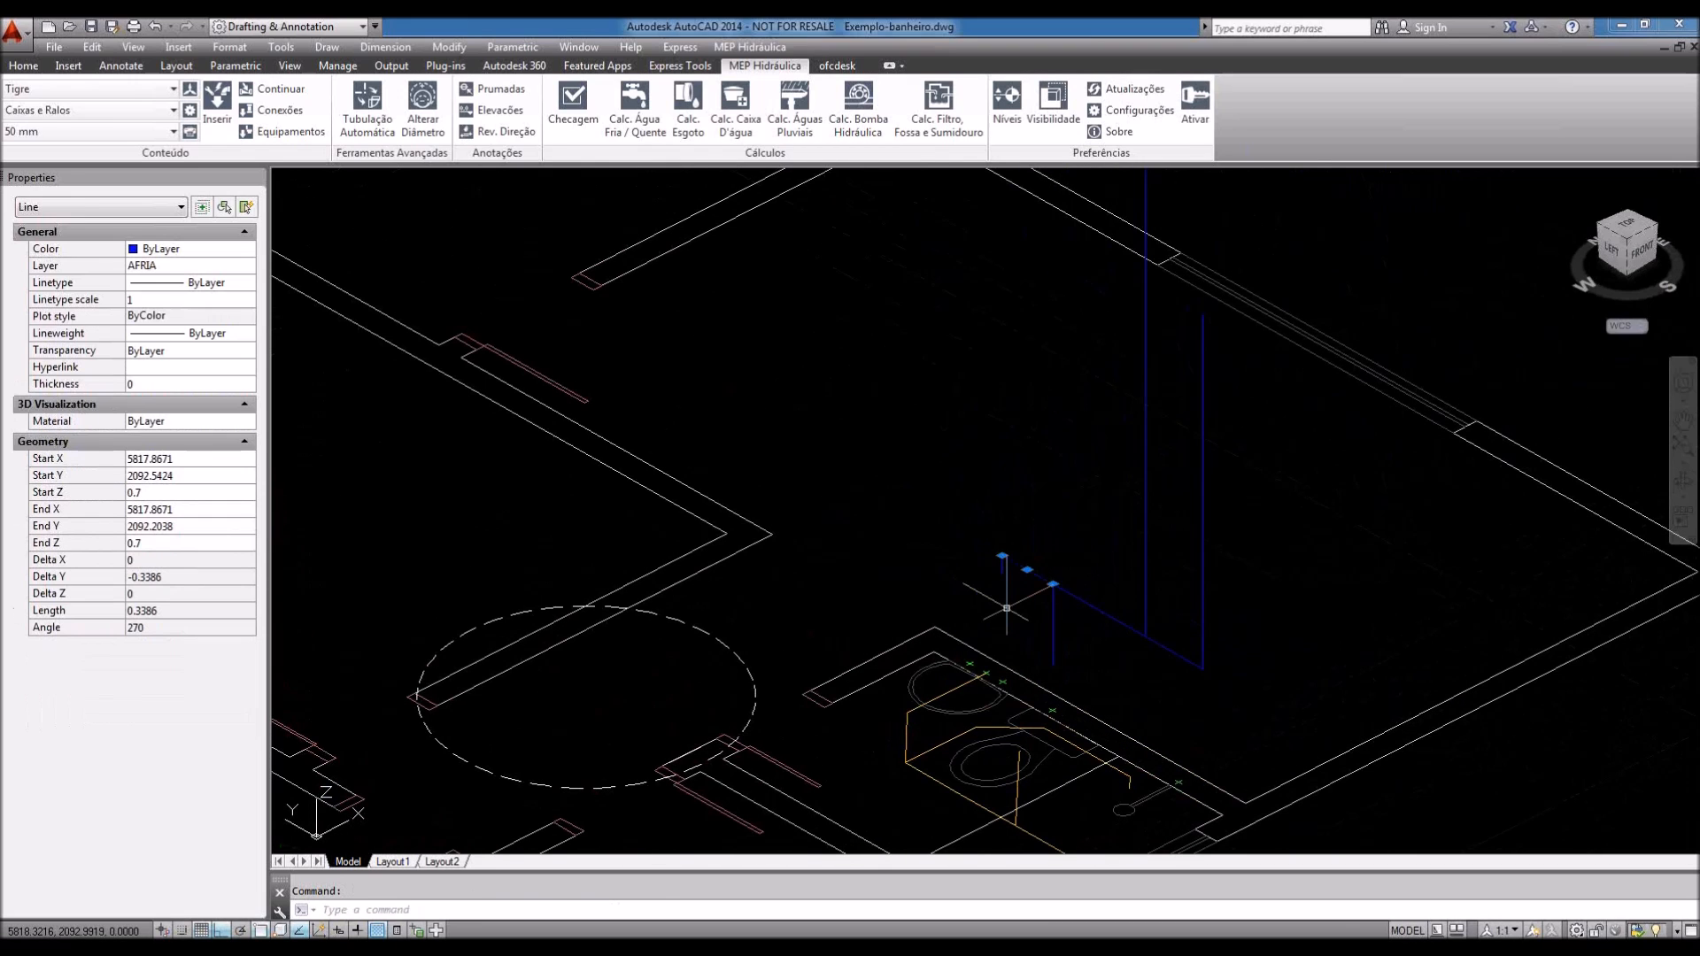
{"action": "middle_click_drag", "start_coordinate": [1108, 764], "coordinate": [1066, 724]}
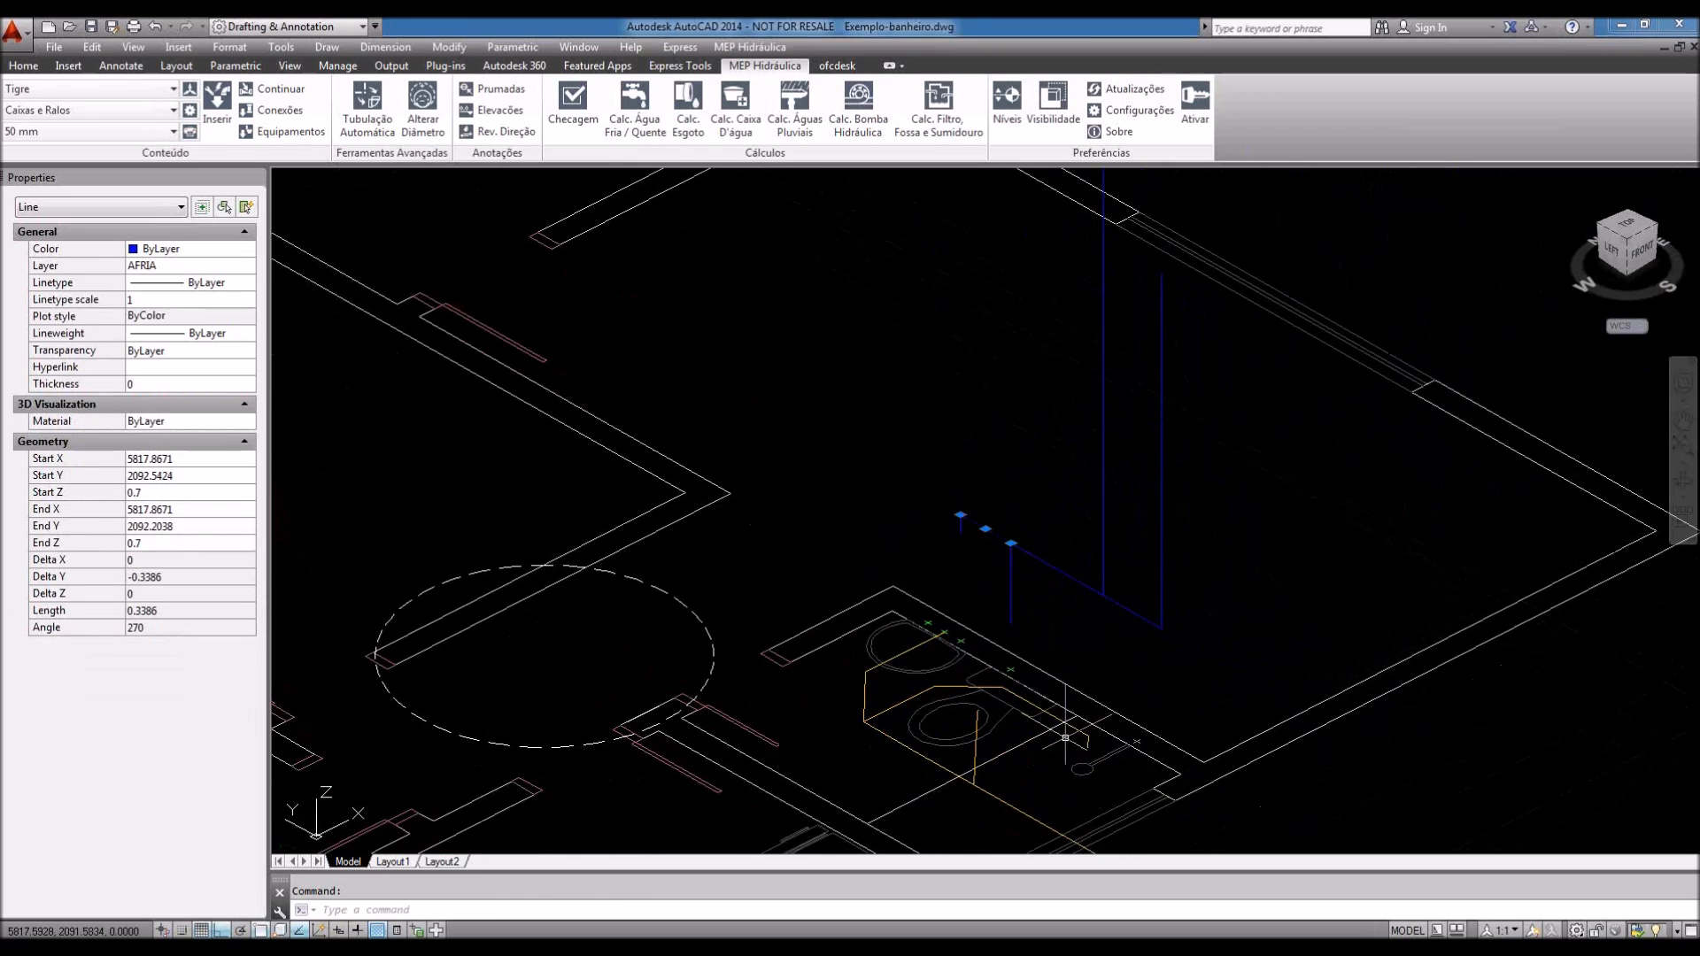
{"action": "middle_click_drag", "start_coordinate": [1223, 695], "coordinate": [1197, 675], "text": "shift"}
{"action": "scroll", "coordinate": [1057, 692], "scroll_direction": "down", "scroll_amount": 2}
{"action": "mouse_move", "coordinate": [1081, 652]}
{"action": "middle_mouse_down"}
{"action": "mouse_move", "coordinate": [1135, 716]}
{"action": "mouse_move", "coordinate": [1177, 709]}
{"action": "mouse_move", "coordinate": [1138, 675]}
{"action": "mouse_move", "coordinate": [1126, 625]}
{"action": "middle_mouse_up"}
{"action": "key", "text": "Escape"}
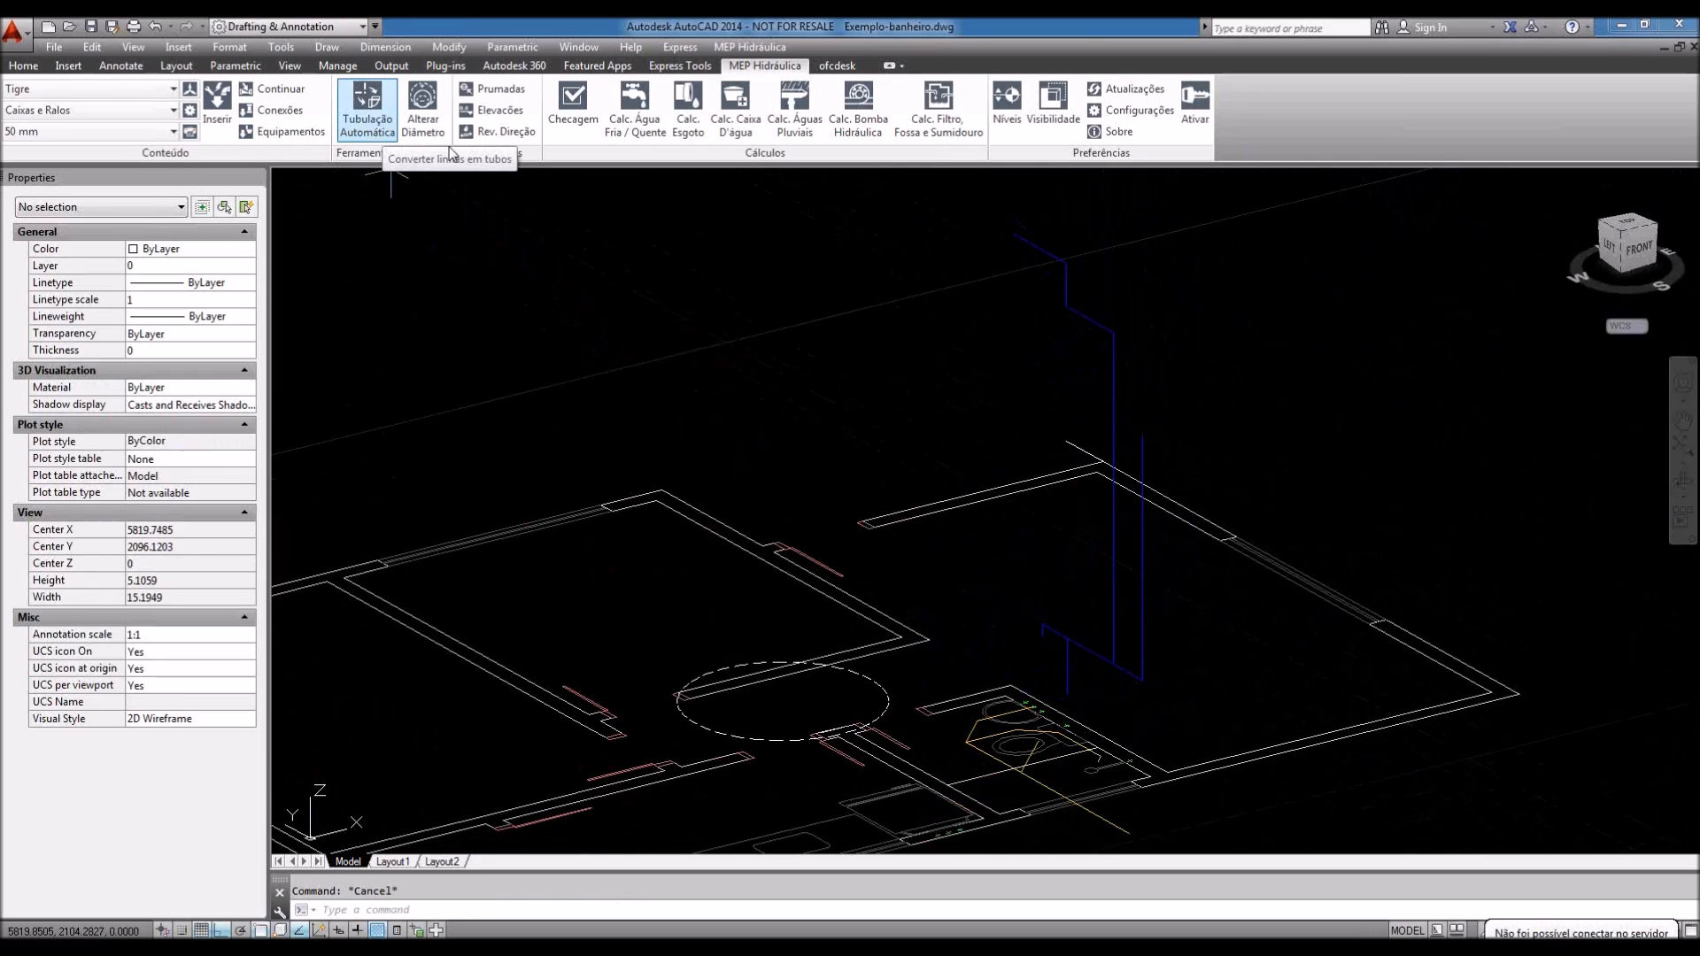
Step: Dismiss the stray selection window and orbit the model to frame the fixture point
{"action": "left_click", "coordinate": [817, 380]}
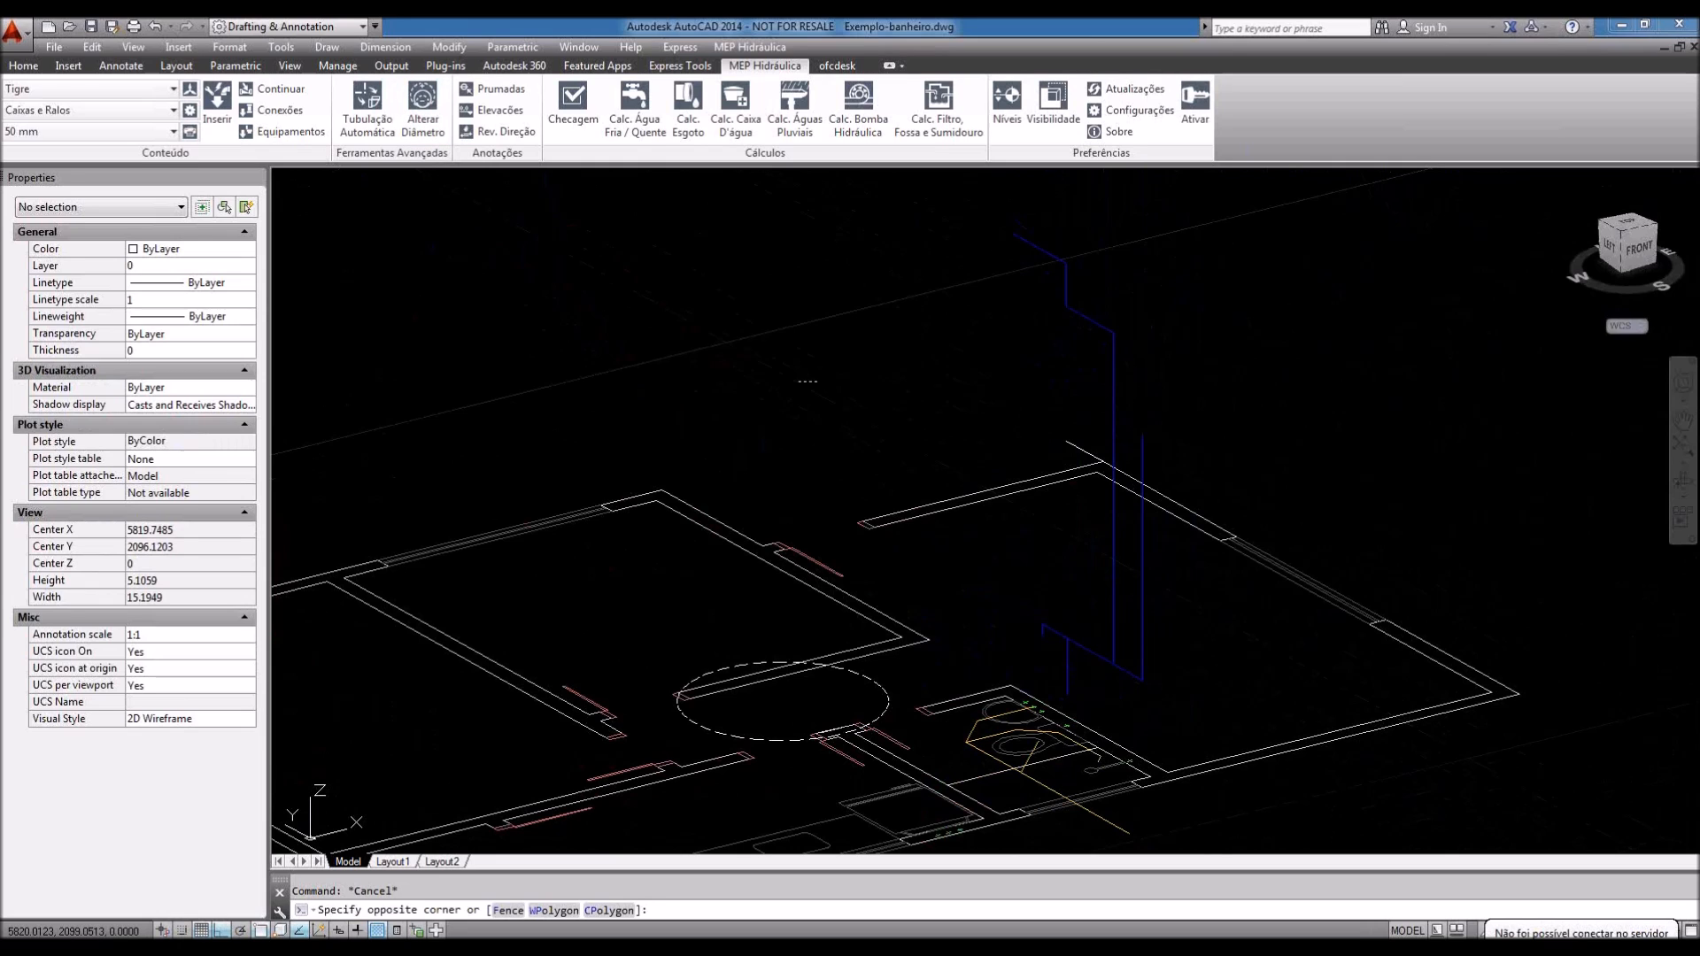
{"action": "left_click", "coordinate": [773, 382]}
{"action": "middle_click_drag", "start_coordinate": [878, 433], "coordinate": [895, 417]}
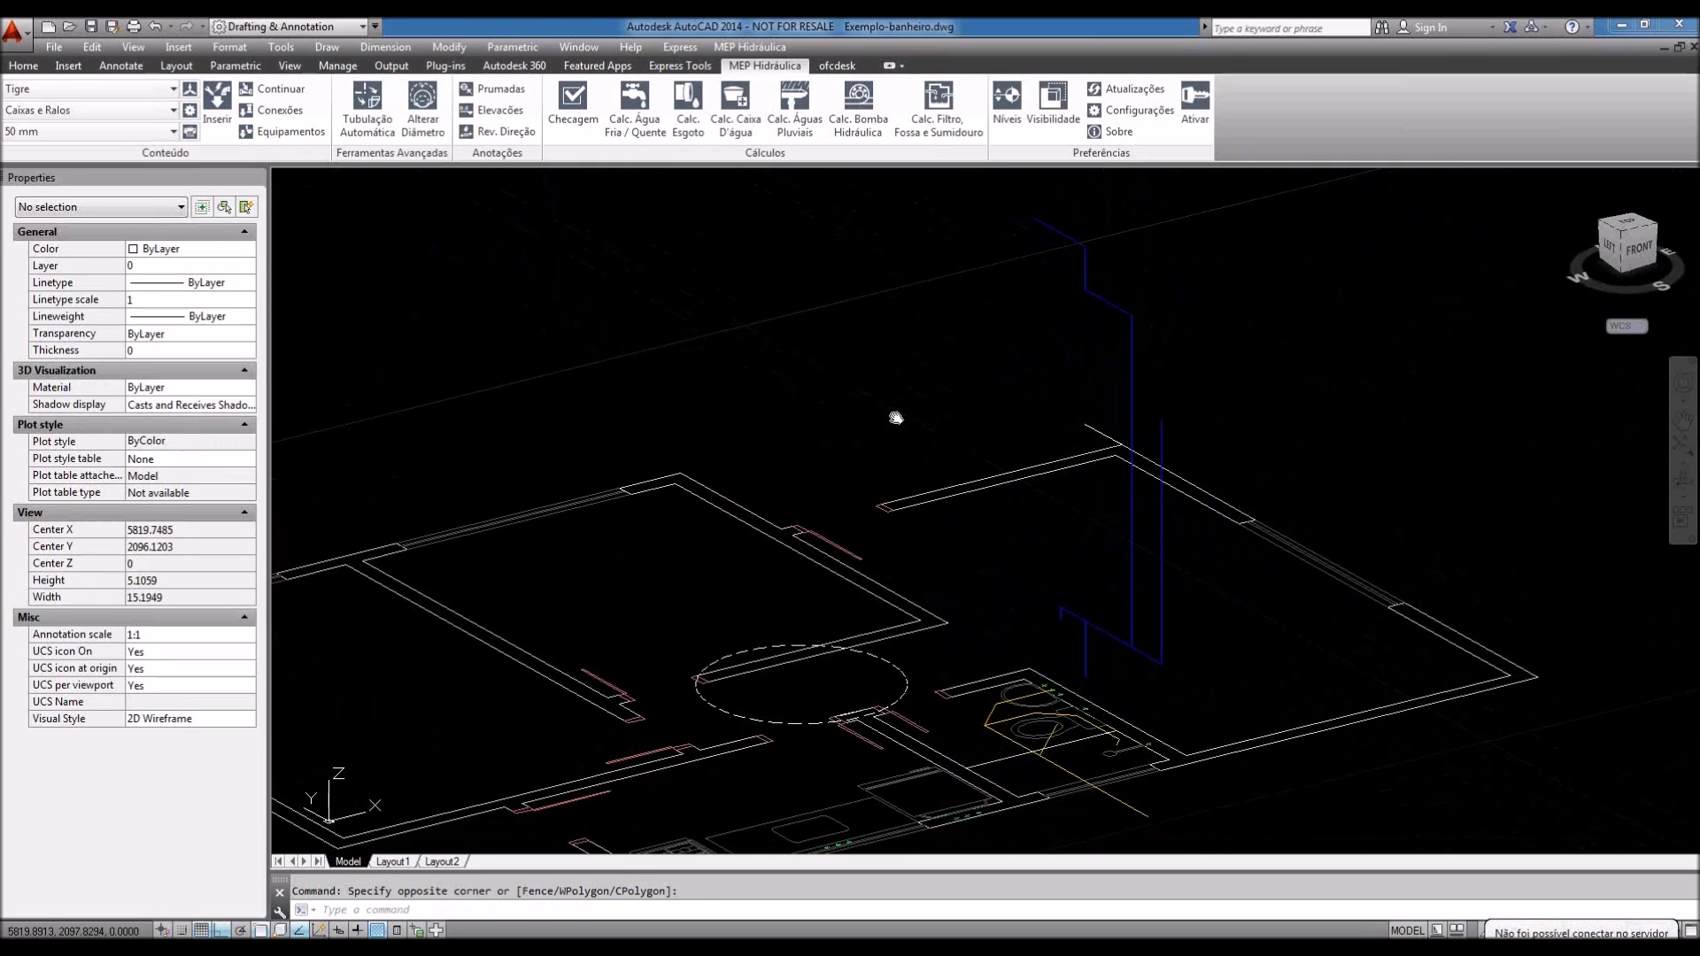
{"action": "scroll", "coordinate": [1078, 730], "scroll_direction": "up", "scroll_amount": 2}
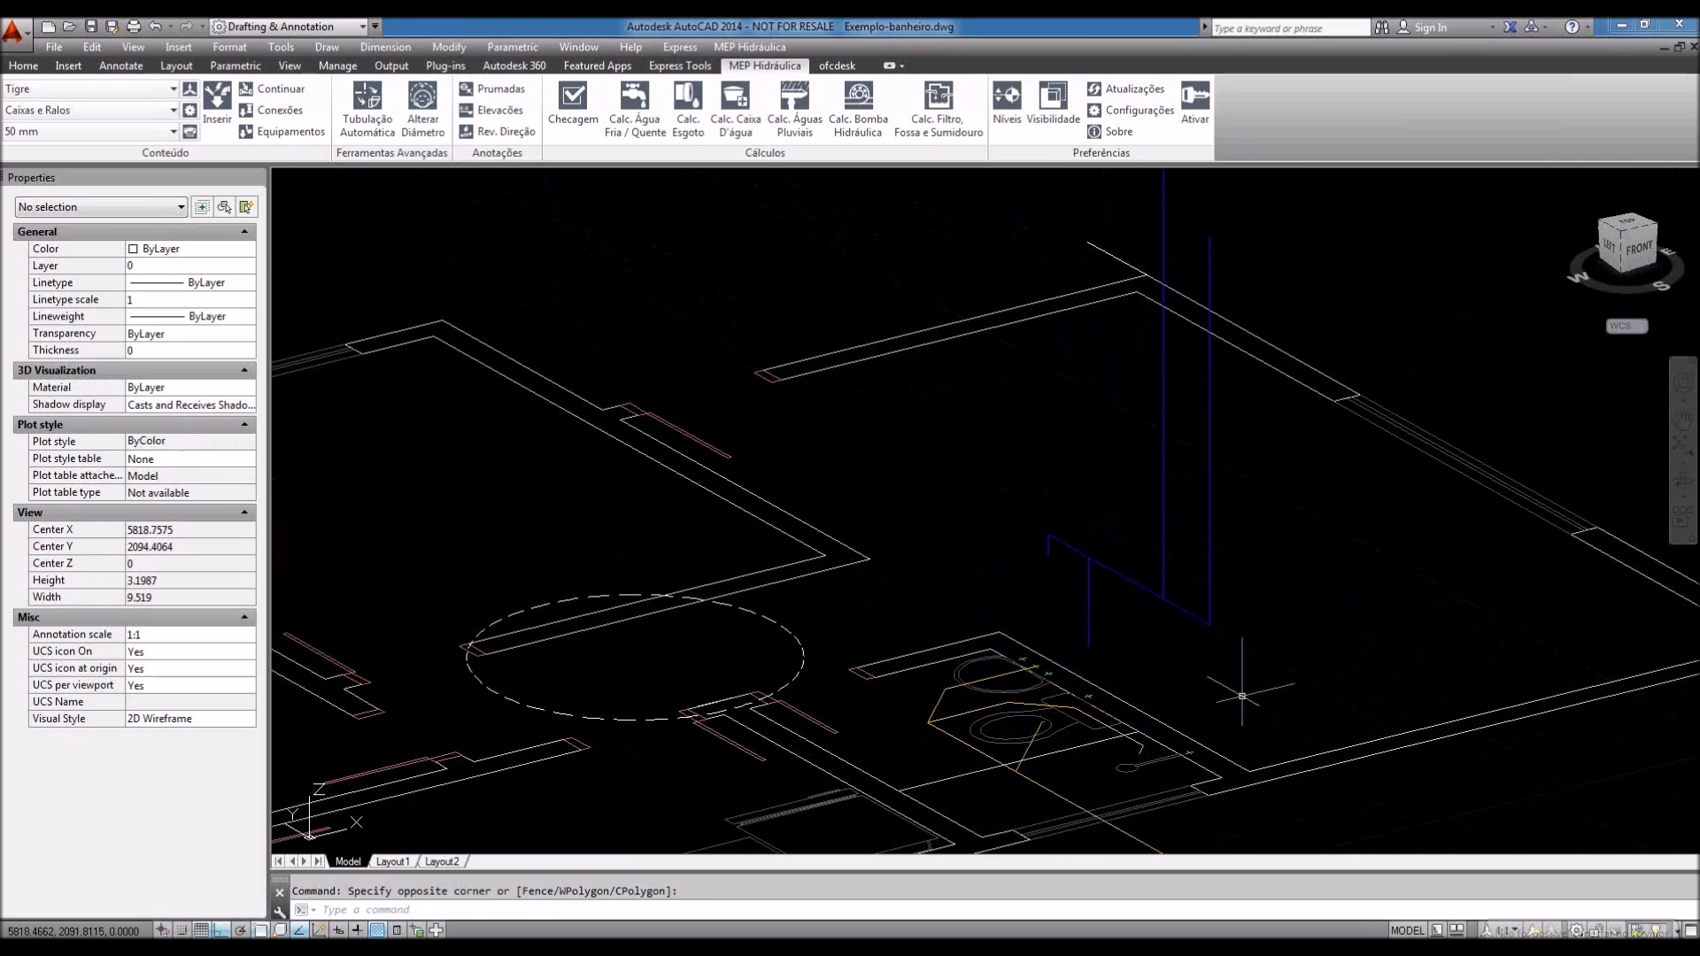
{"action": "middle_click_drag", "start_coordinate": [1237, 688], "coordinate": [1281, 699], "text": "shift"}
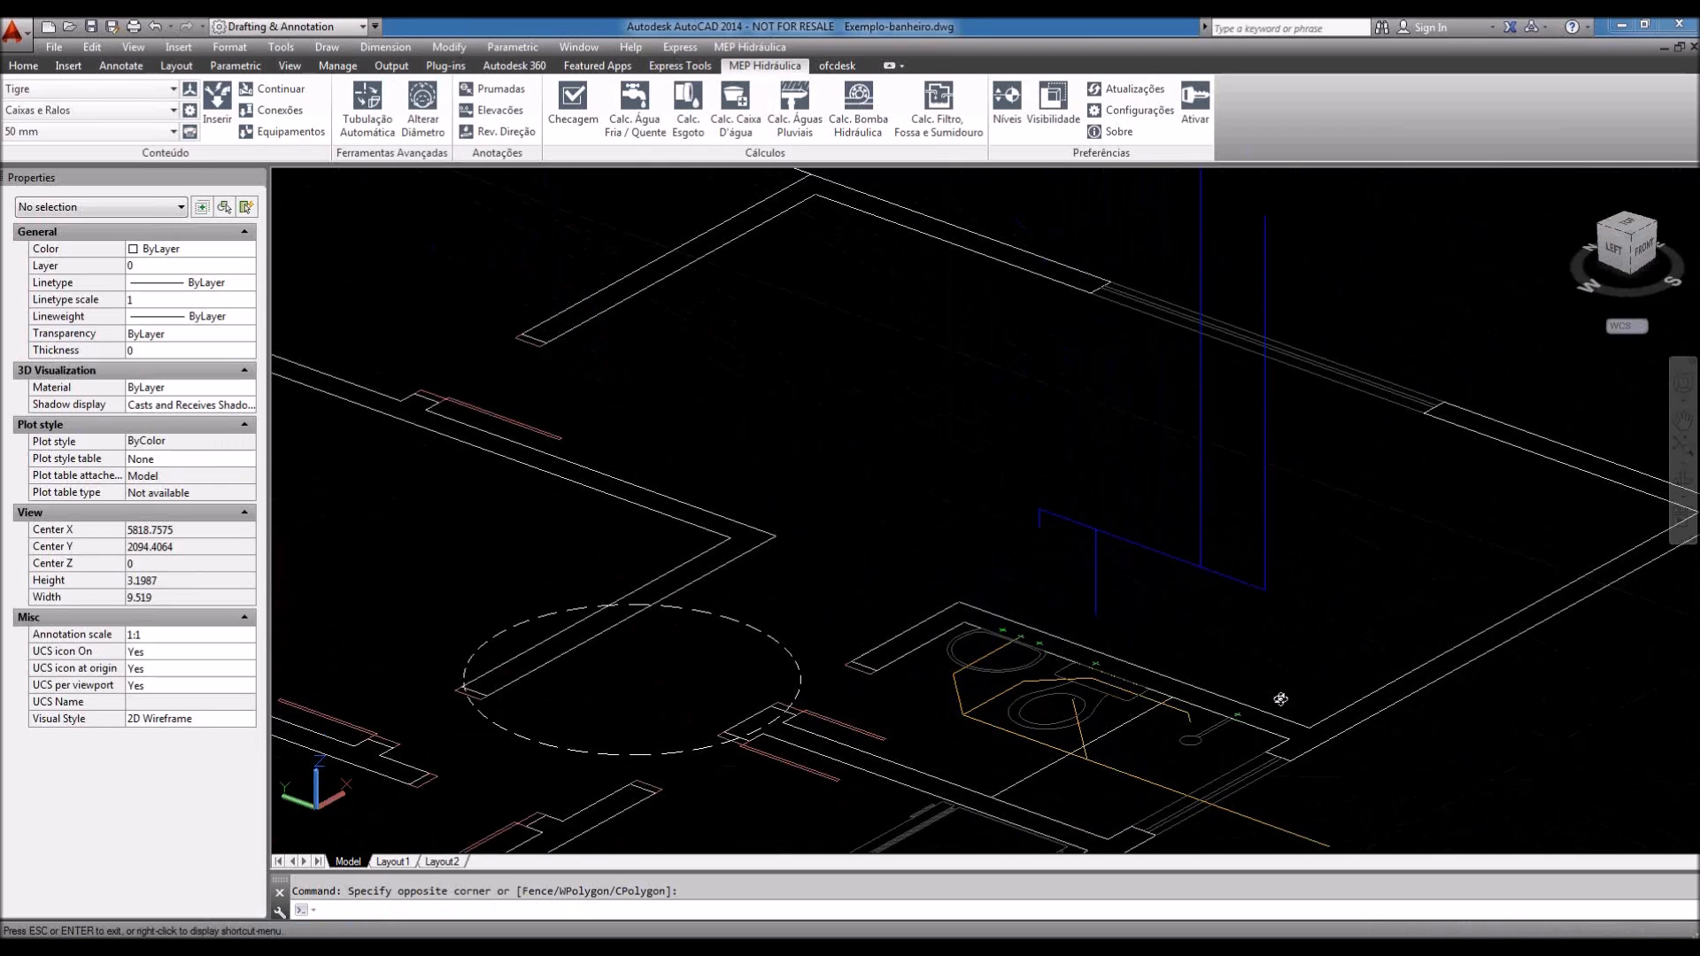
{"action": "scroll", "coordinate": [1217, 573], "scroll_direction": "down", "scroll_amount": 2}
{"action": "scroll", "coordinate": [1216, 573], "scroll_direction": "up", "scroll_amount": 5}
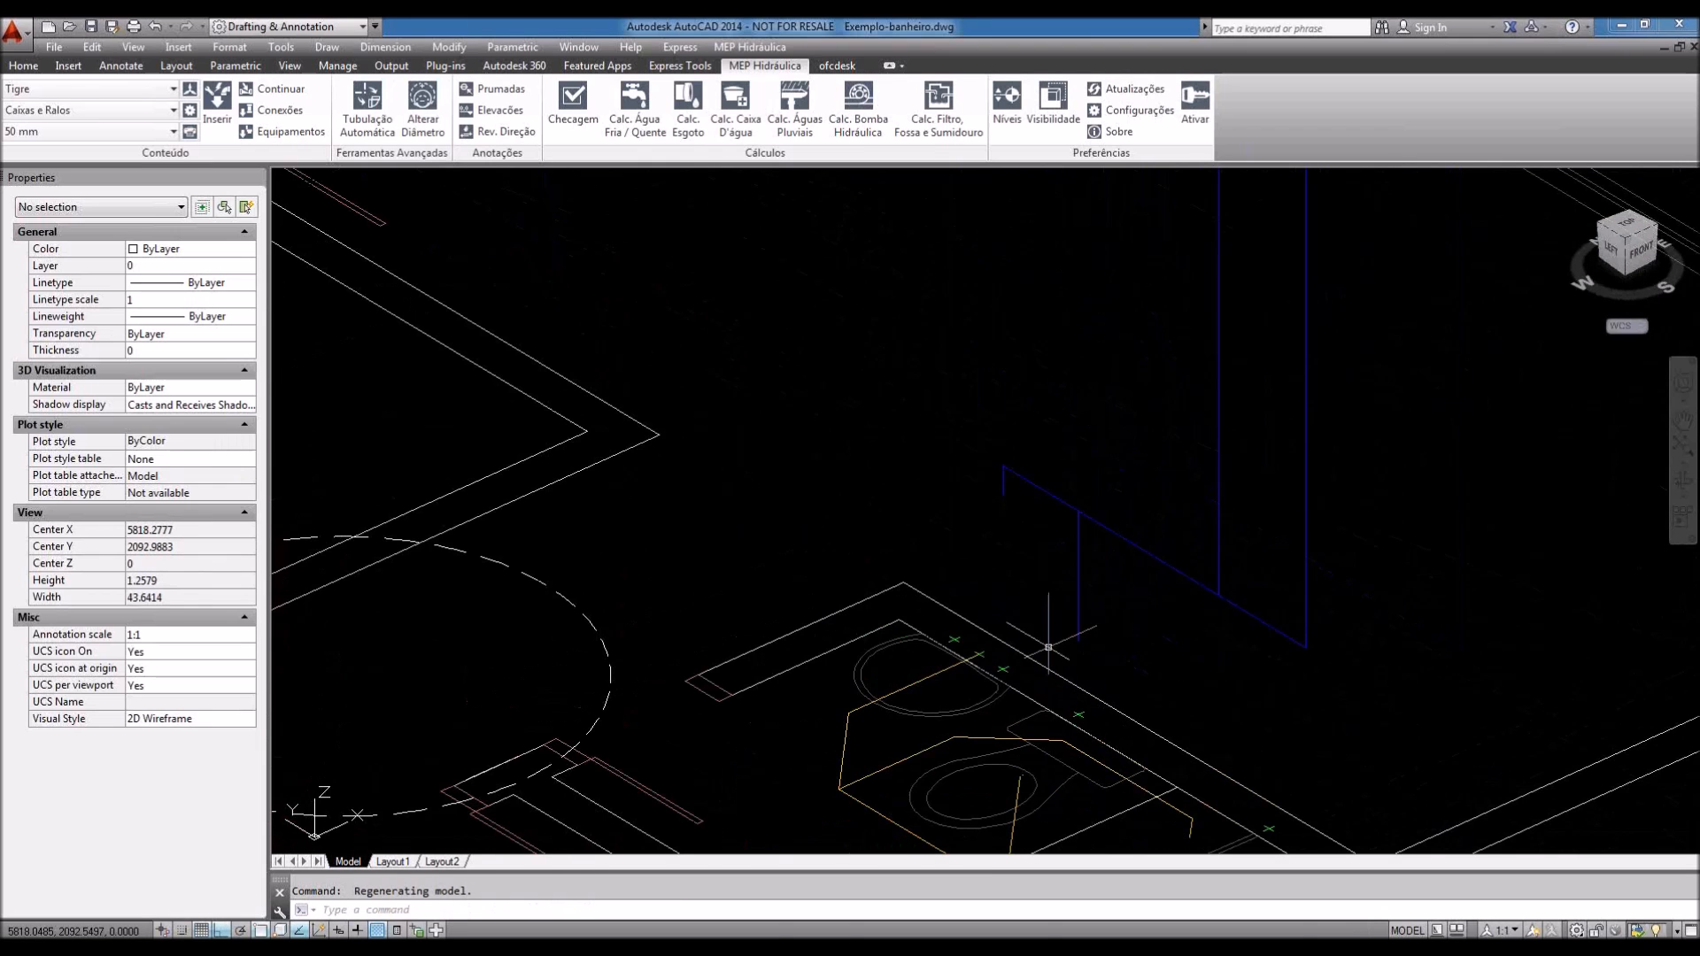
{"action": "scroll", "coordinate": [1151, 664], "scroll_direction": "down", "scroll_amount": 3}
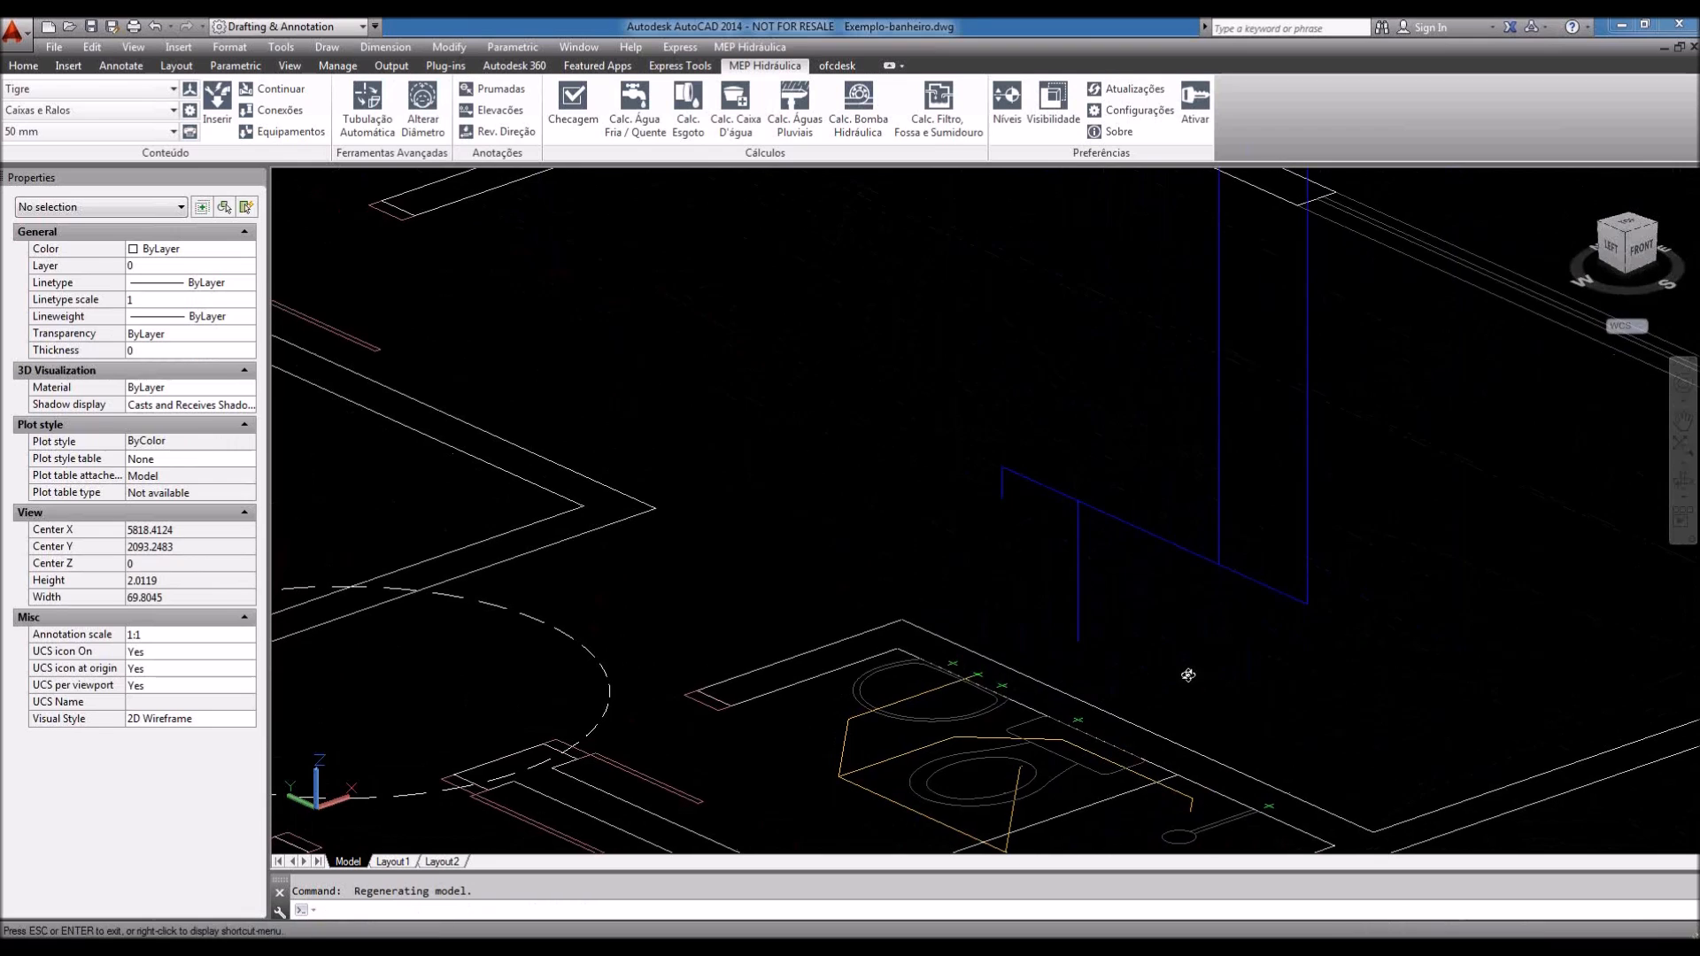
{"action": "scroll", "coordinate": [1145, 663], "scroll_direction": "down", "scroll_amount": 3}
{"action": "middle_click_drag", "start_coordinate": [1048, 475], "coordinate": [1214, 684], "text": "shift"}
{"action": "scroll", "coordinate": [1293, 717], "scroll_direction": "up", "scroll_amount": 2}
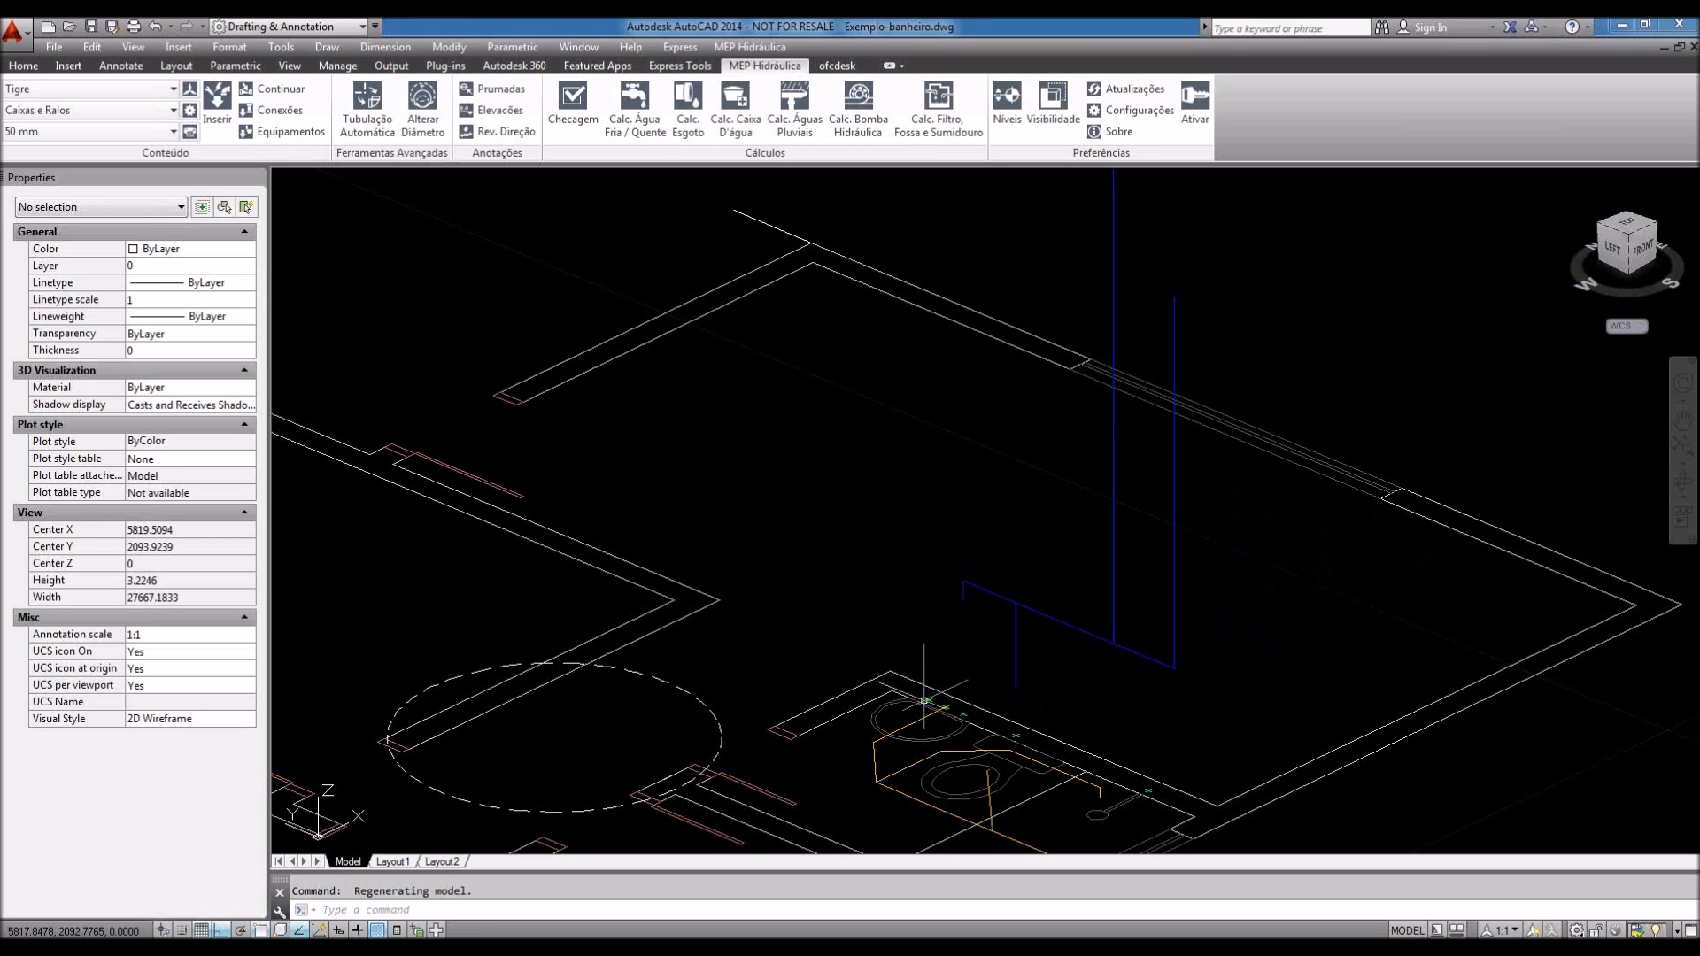
{"action": "scroll", "coordinate": [923, 700], "scroll_direction": "up", "scroll_amount": 4}
Step: Start a line at the fixture point rising 0.3 and then 0.6 upward
{"action": "type", "text": "l"}
{"action": "key", "text": "Return"}
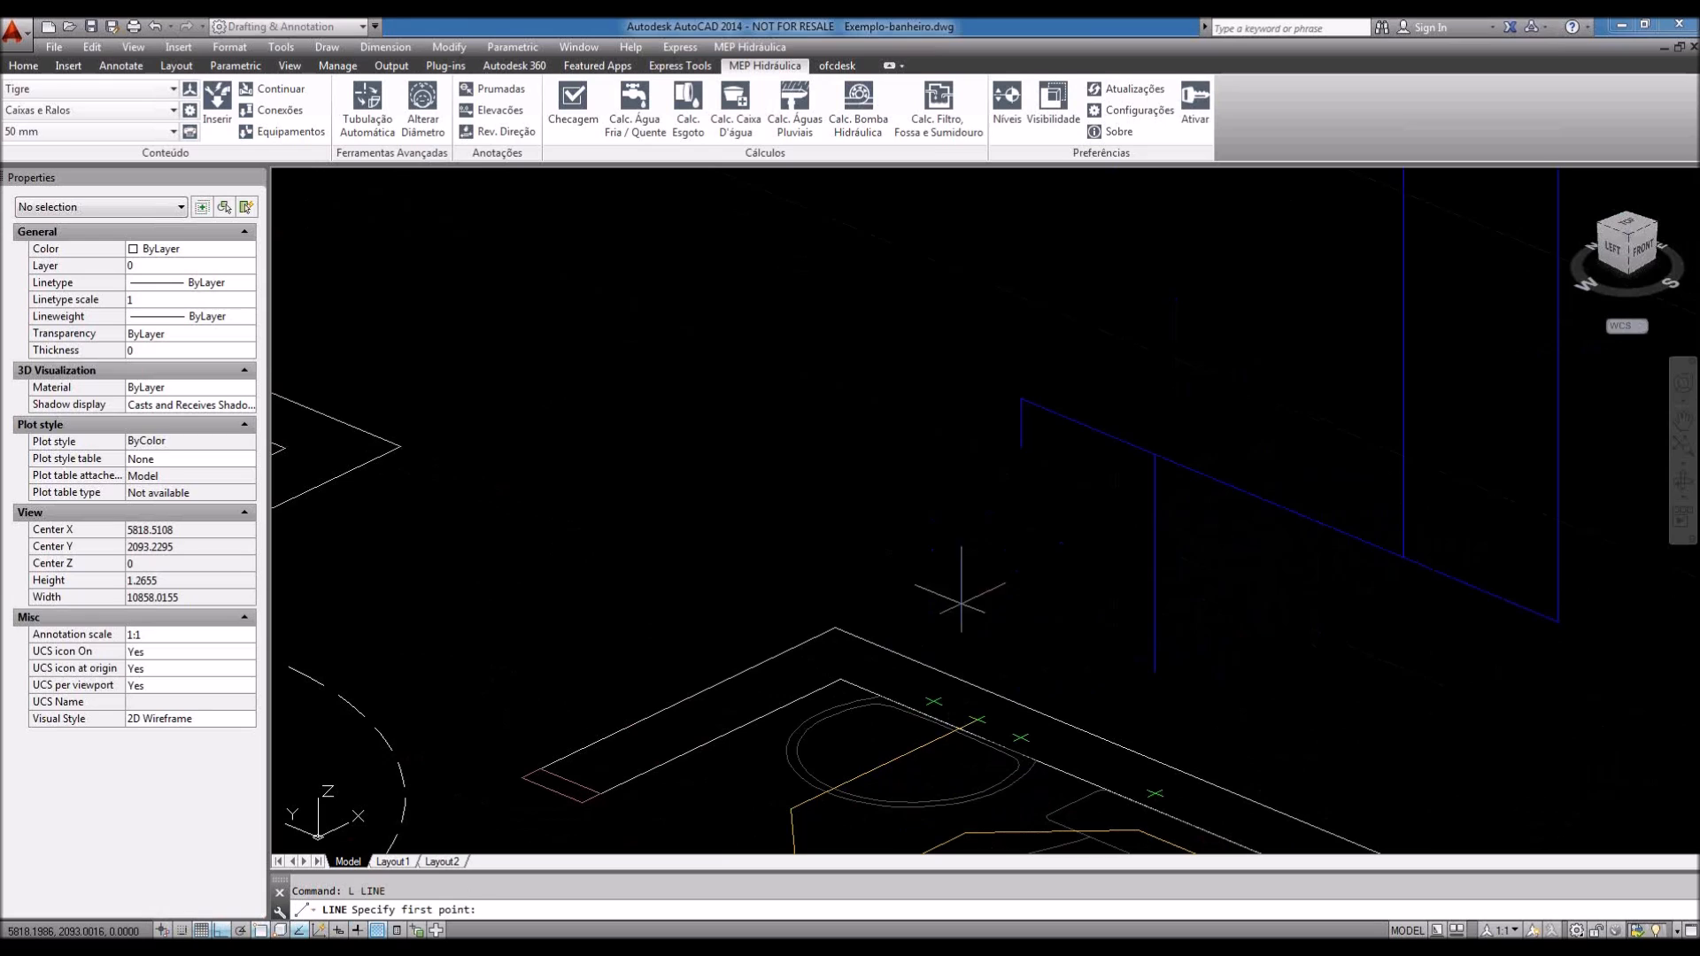
{"action": "left_click", "coordinate": [934, 701]}
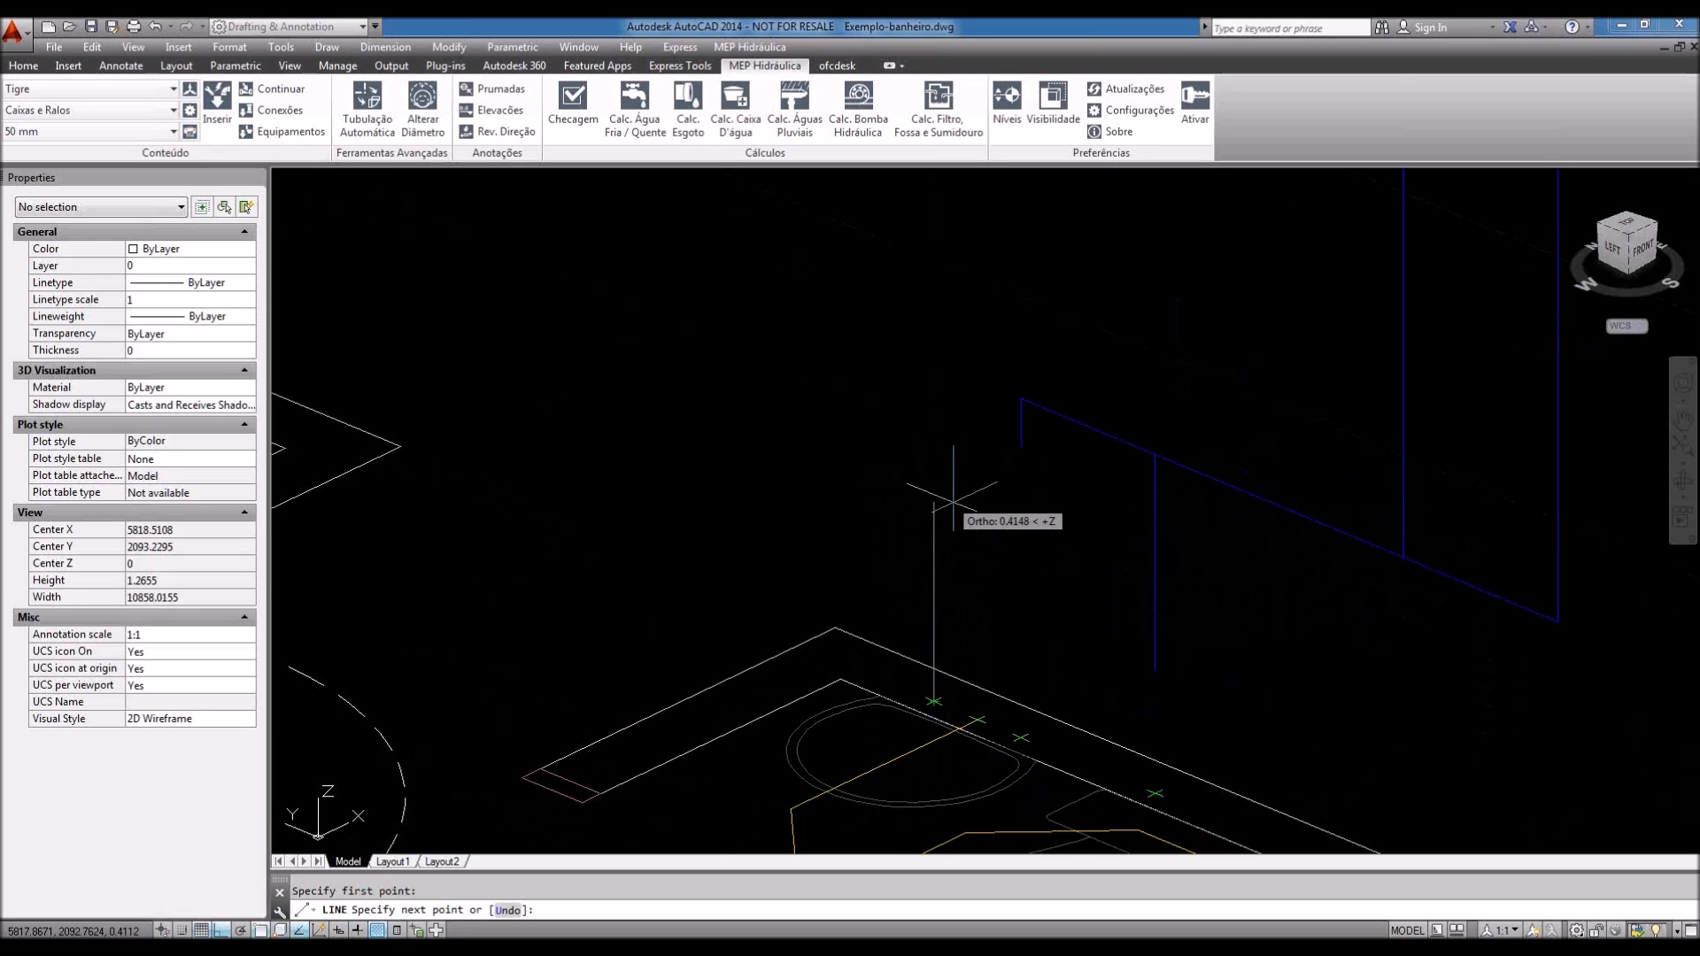
{"action": "mouse_move", "coordinate": [993, 560]}
{"action": "middle_mouse_down", "text": "shift"}
{"action": "mouse_move", "coordinate": [957, 529]}
{"action": "mouse_move", "coordinate": [975, 612]}
{"action": "mouse_move", "coordinate": [945, 566]}
{"action": "mouse_move", "coordinate": [1006, 533]}
{"action": "mouse_move", "coordinate": [1023, 559]}
{"action": "mouse_move", "coordinate": [943, 513]}
{"action": "middle_mouse_up", "text": "shift"}
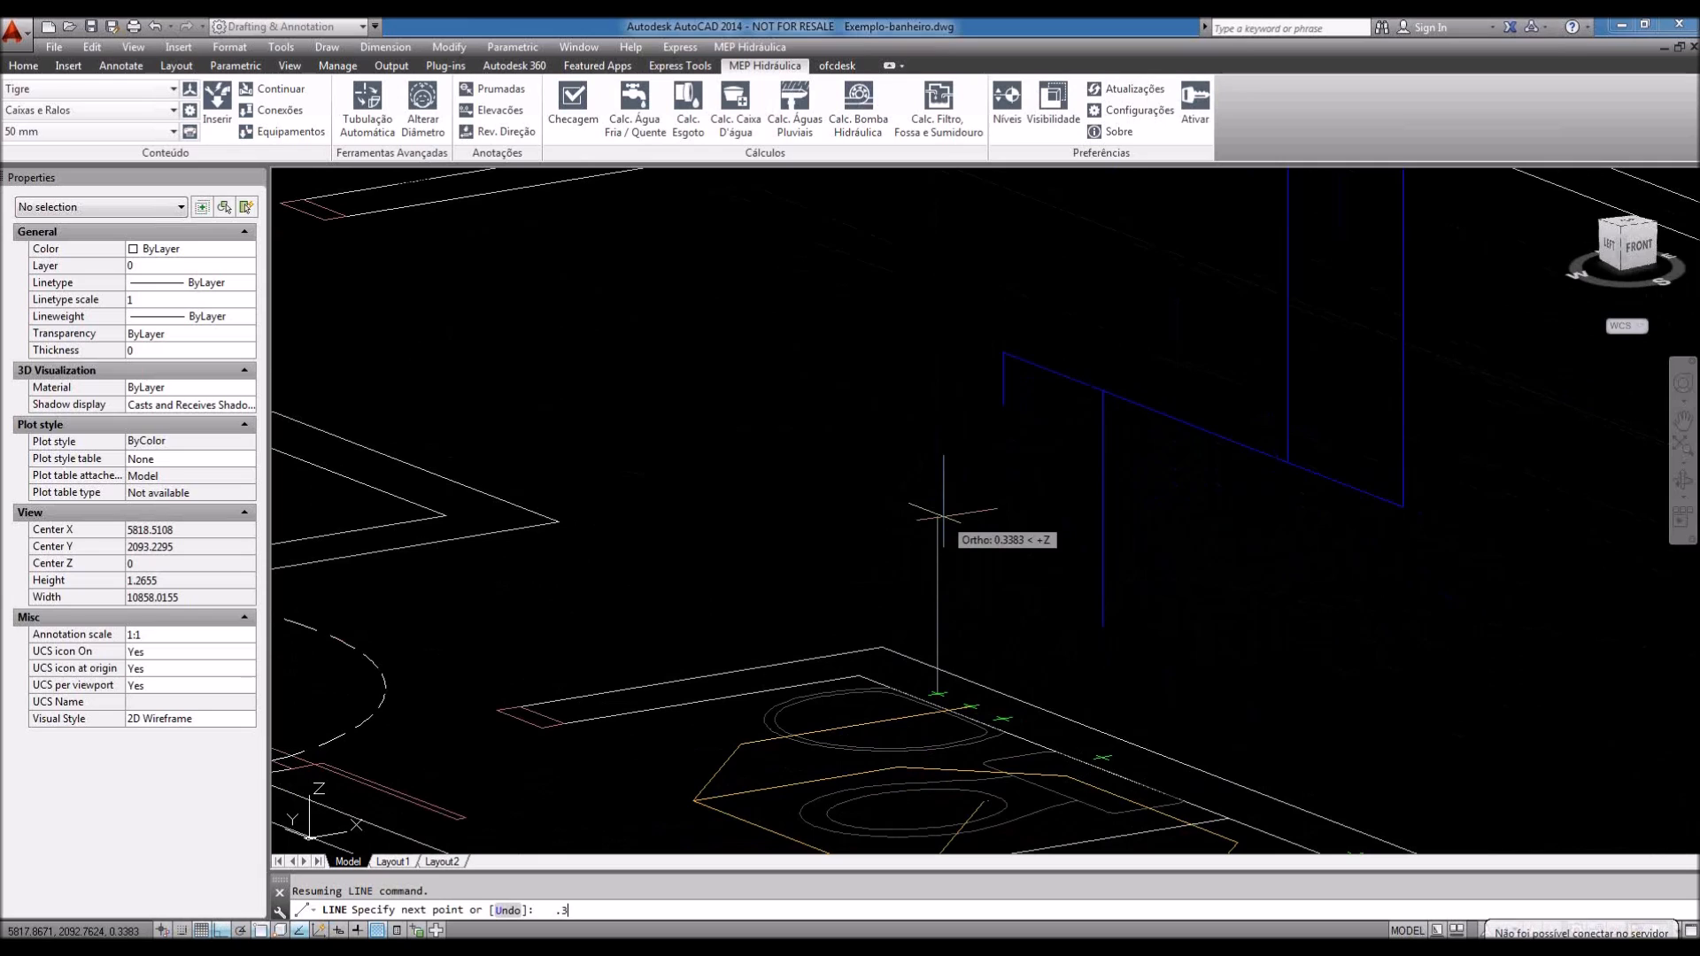
{"action": "type", "text": ".3"}
{"action": "key", "text": "Return"}
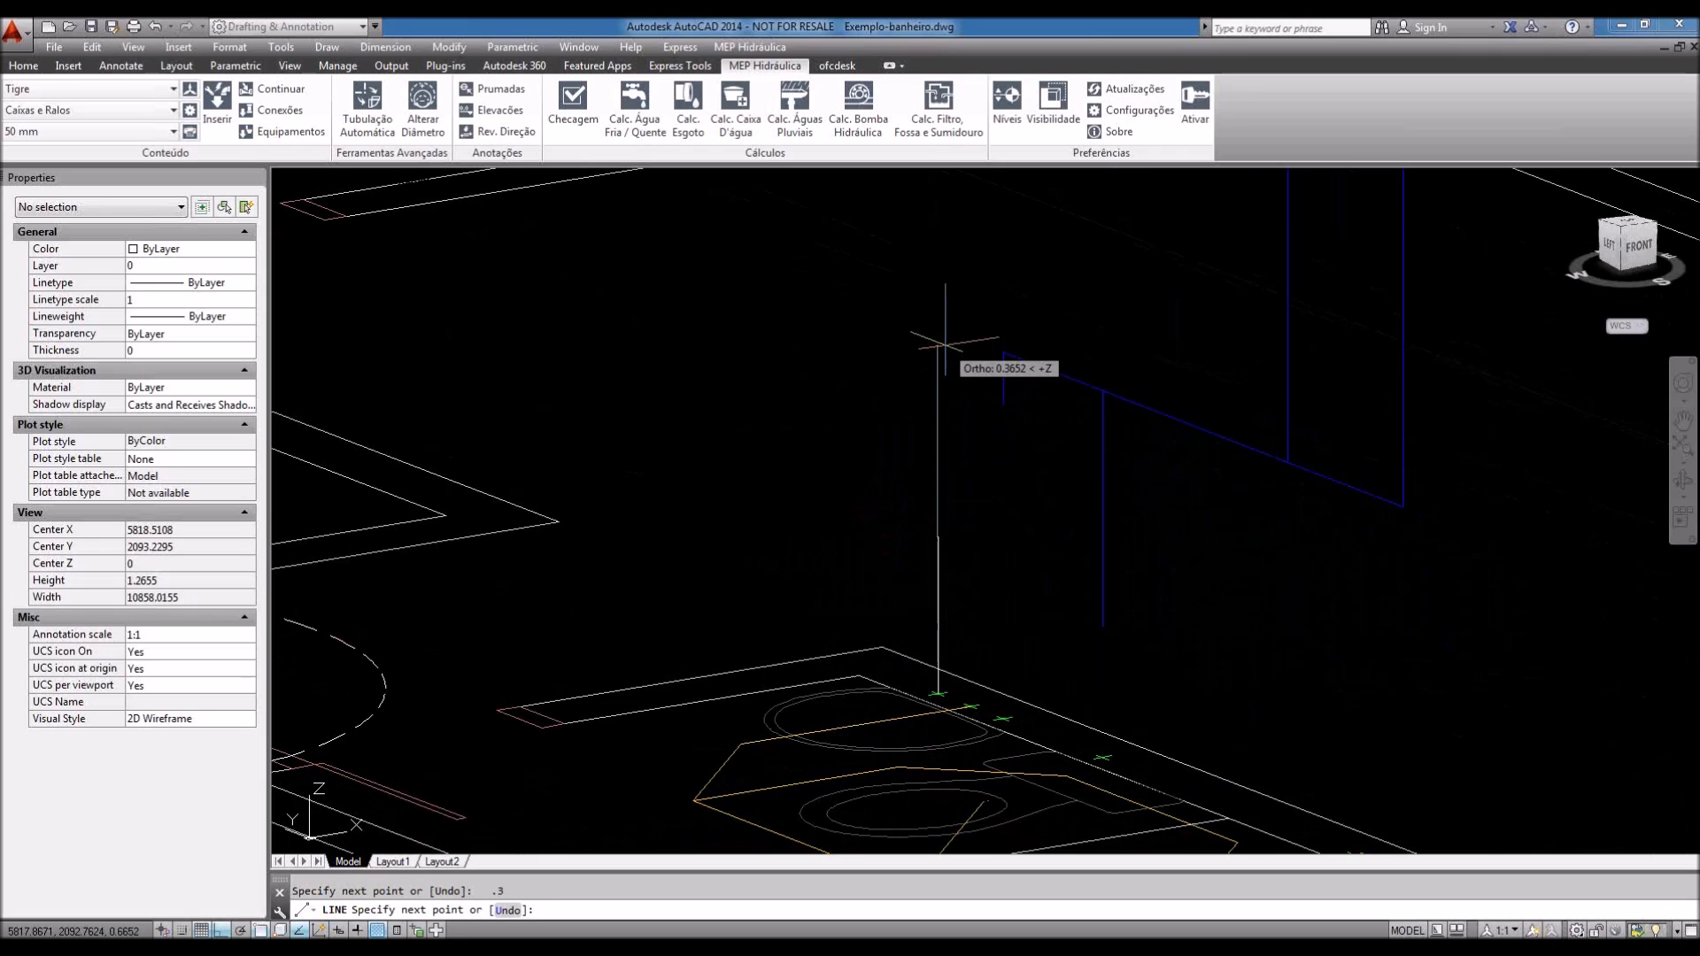
{"action": "type", "text": ".6"}
{"action": "key", "text": "Return"}
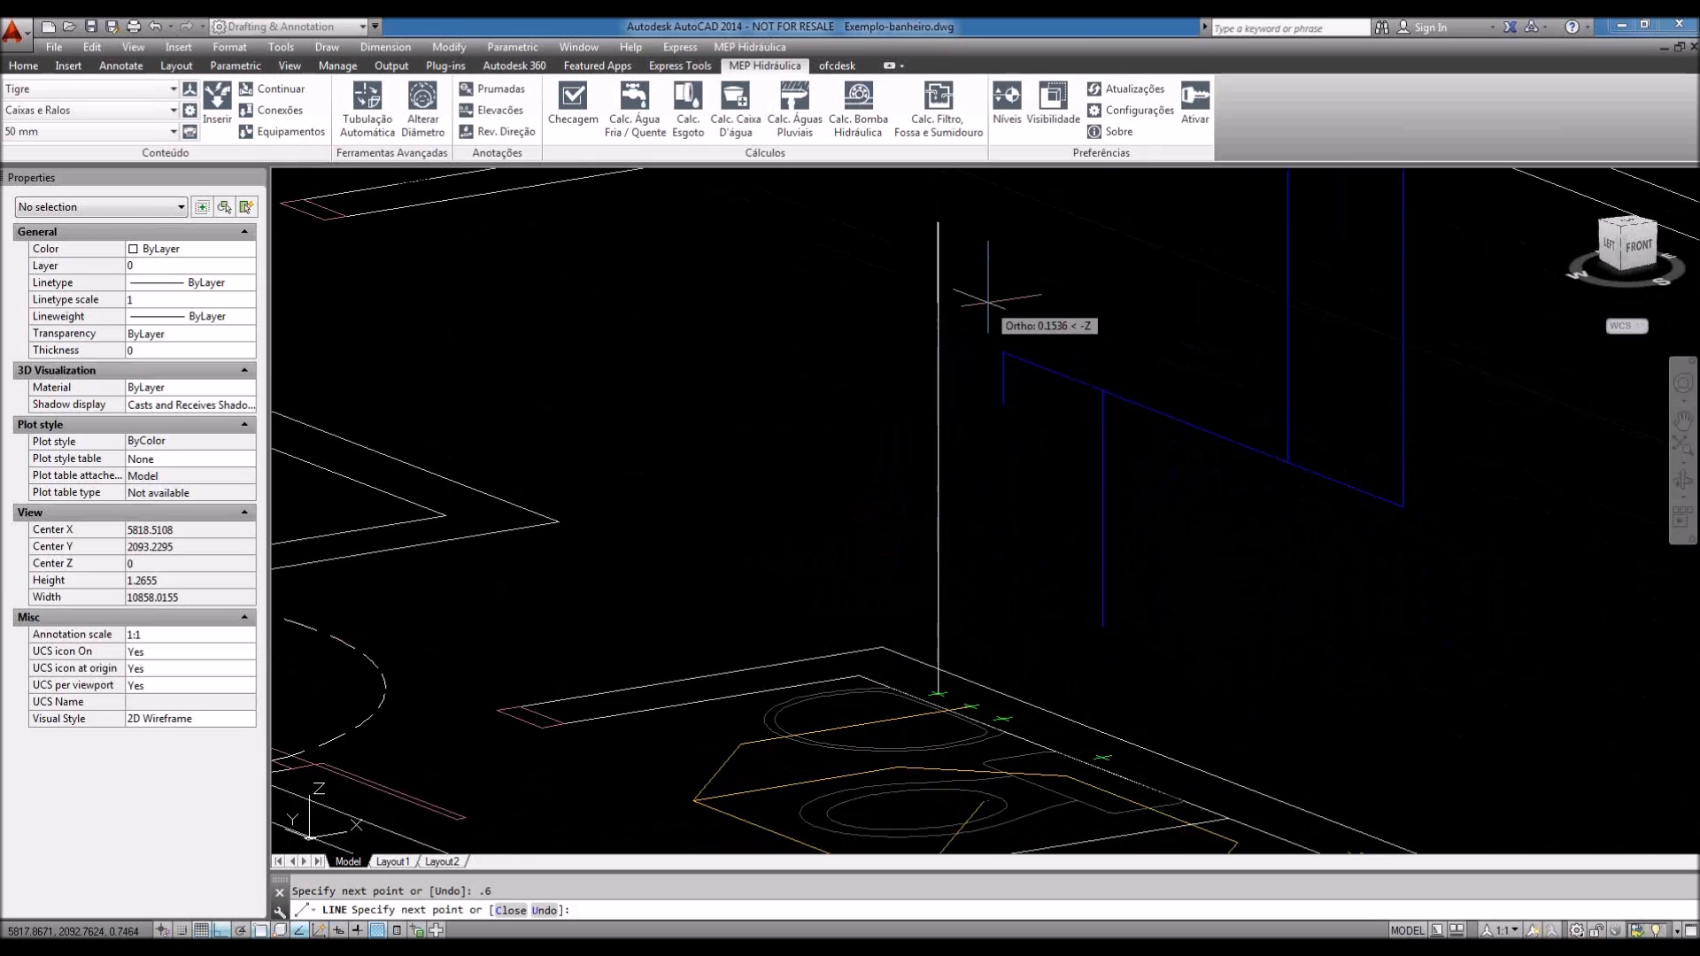
Step: Continue the line horizontally from the riser top, add another upward segment, and finish
{"action": "middle_click_drag", "start_coordinate": [994, 338], "coordinate": [1004, 475]}
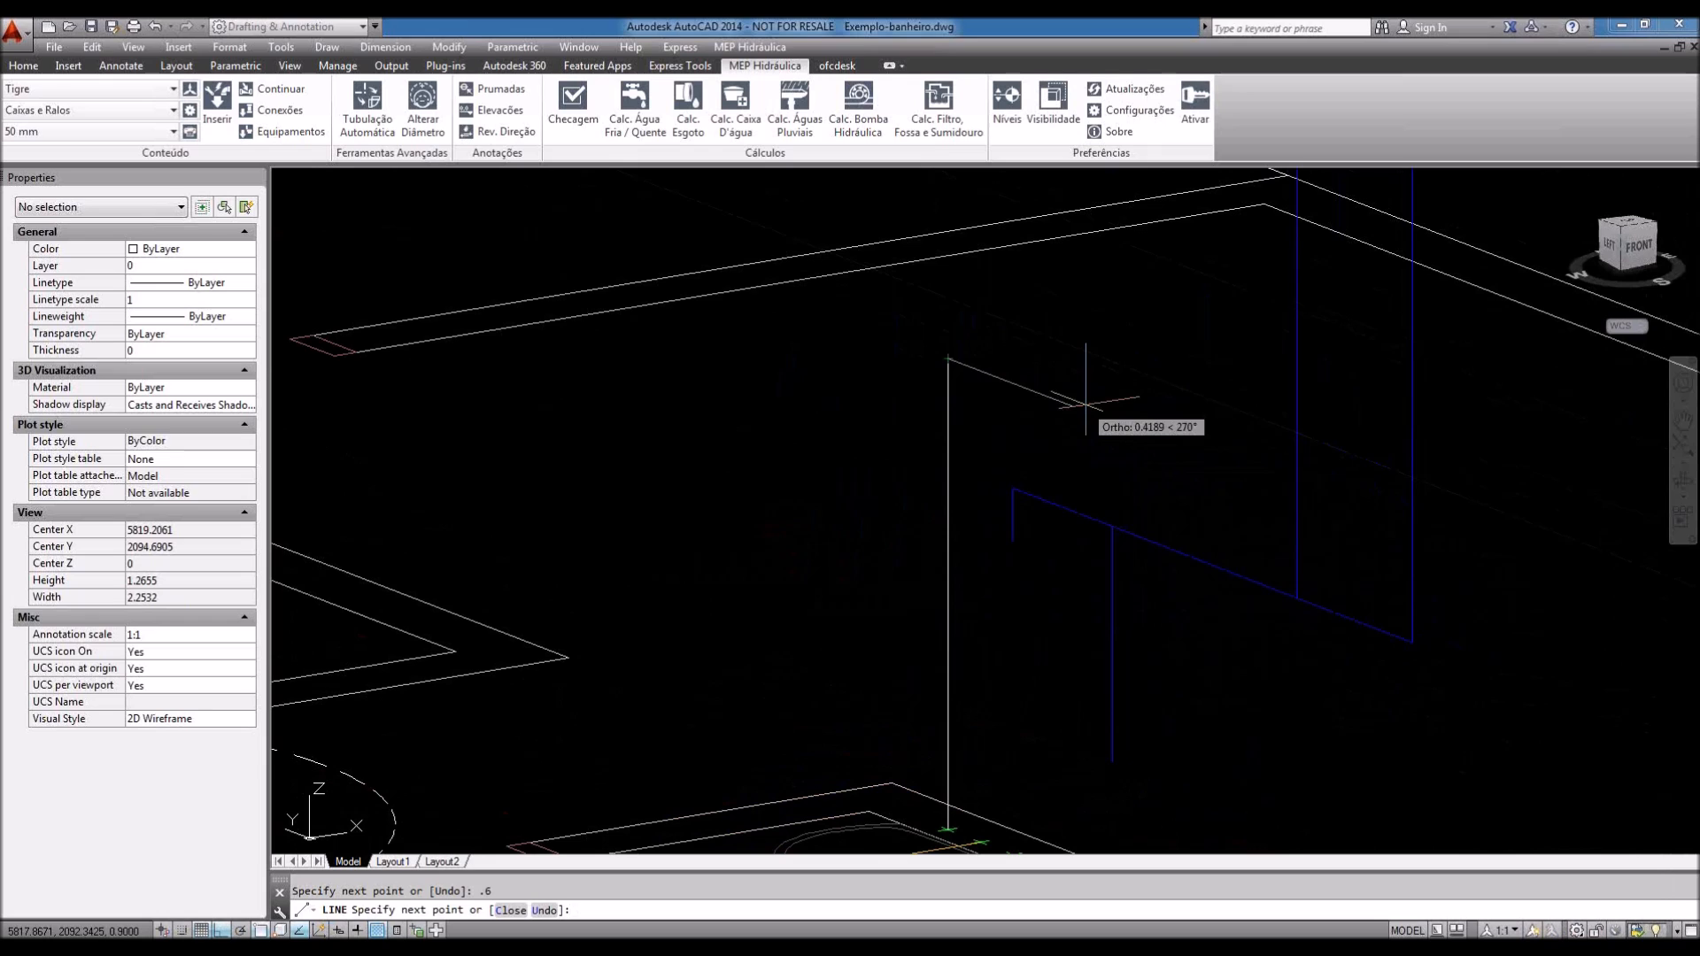
{"action": "left_click", "coordinate": [1179, 446]}
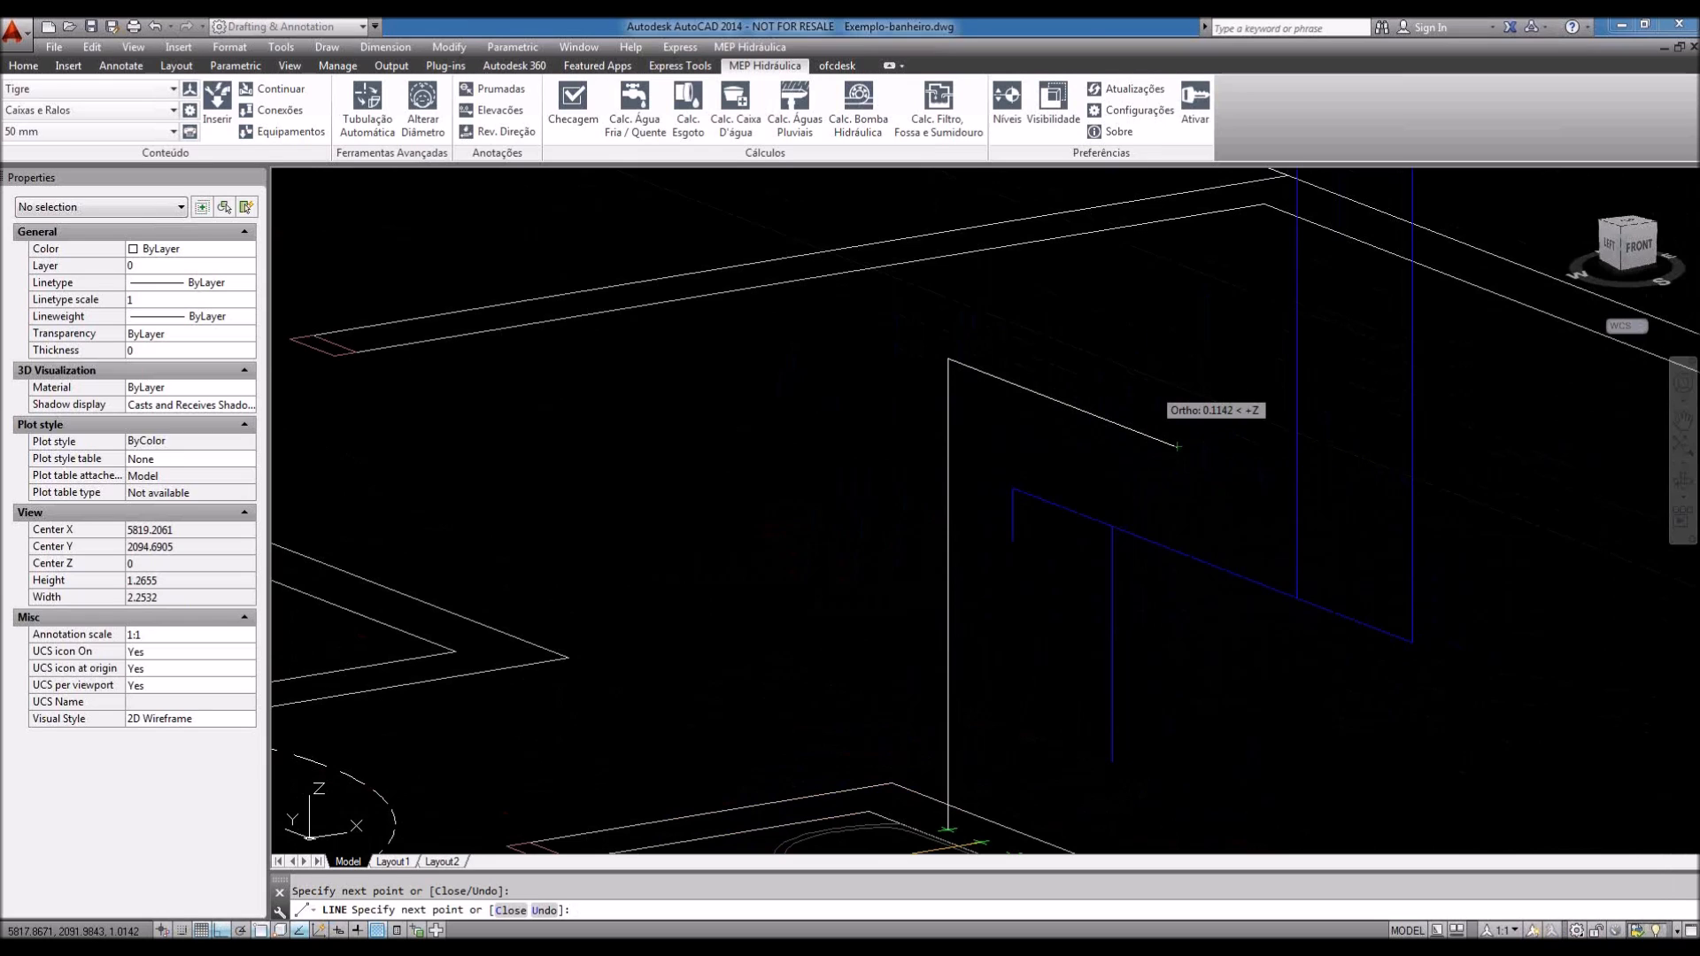
{"action": "middle_click_drag", "start_coordinate": [1154, 392], "coordinate": [1178, 445], "text": "shift"}
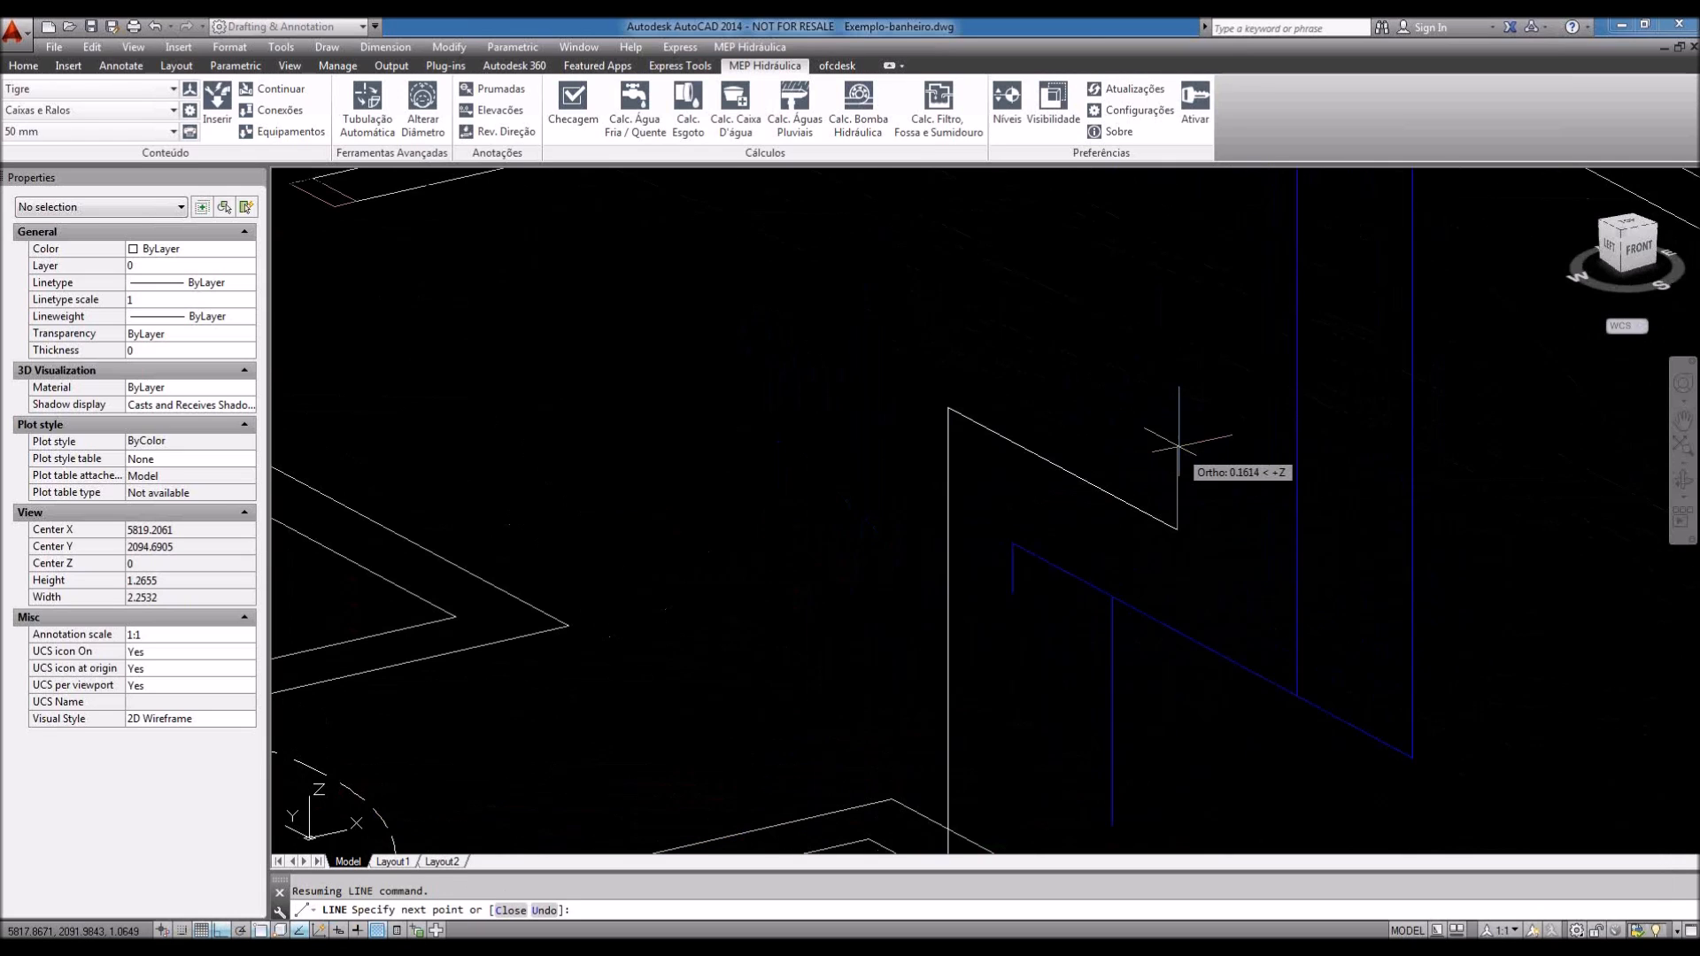
{"action": "scroll", "coordinate": [1151, 469], "scroll_direction": "down", "scroll_amount": 2}
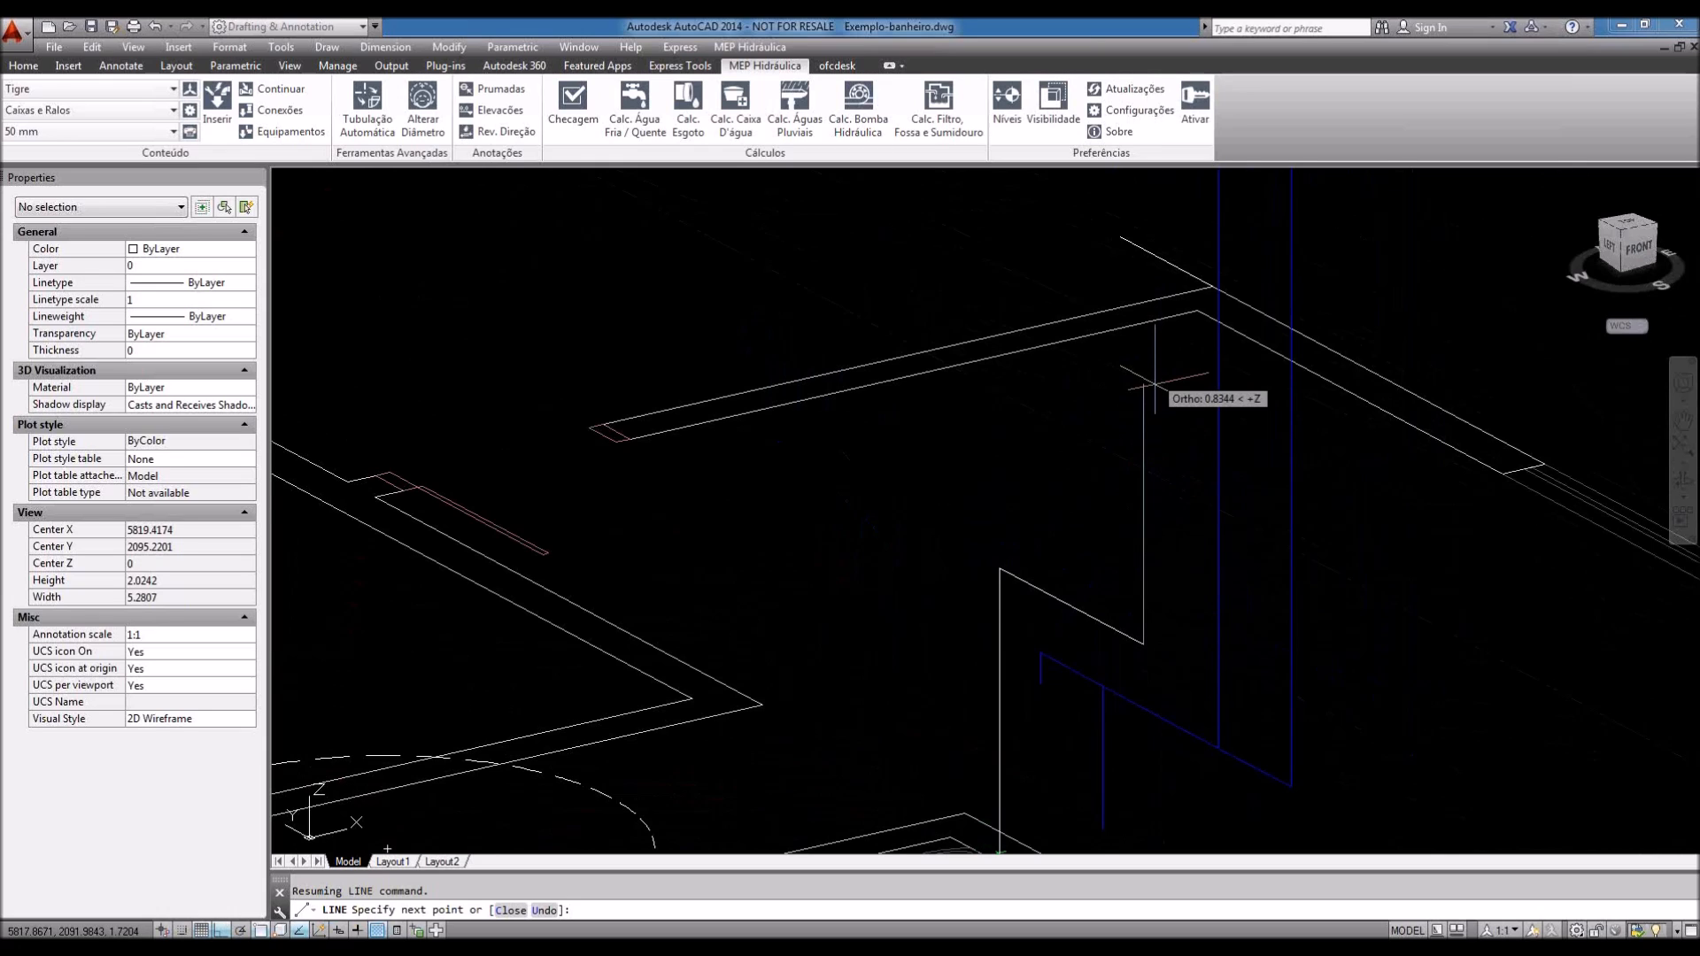
{"action": "middle_click_drag", "start_coordinate": [1154, 385], "coordinate": [1155, 431]}
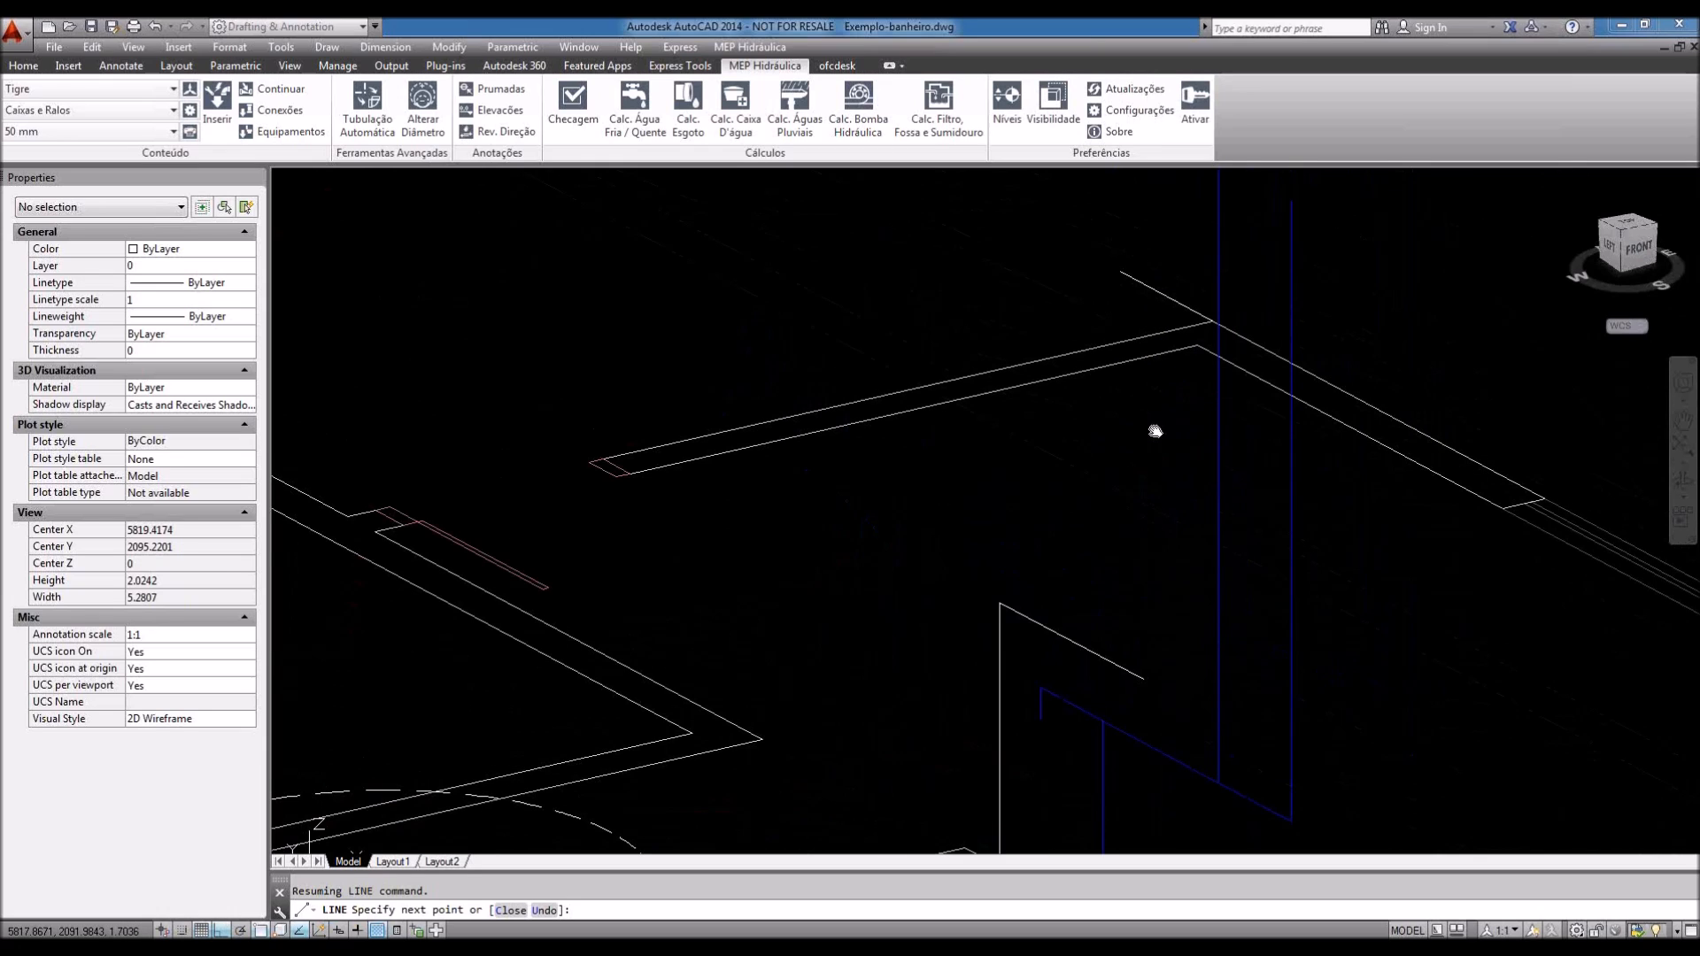
{"action": "middle_click_drag", "start_coordinate": [1155, 431], "coordinate": [1151, 429]}
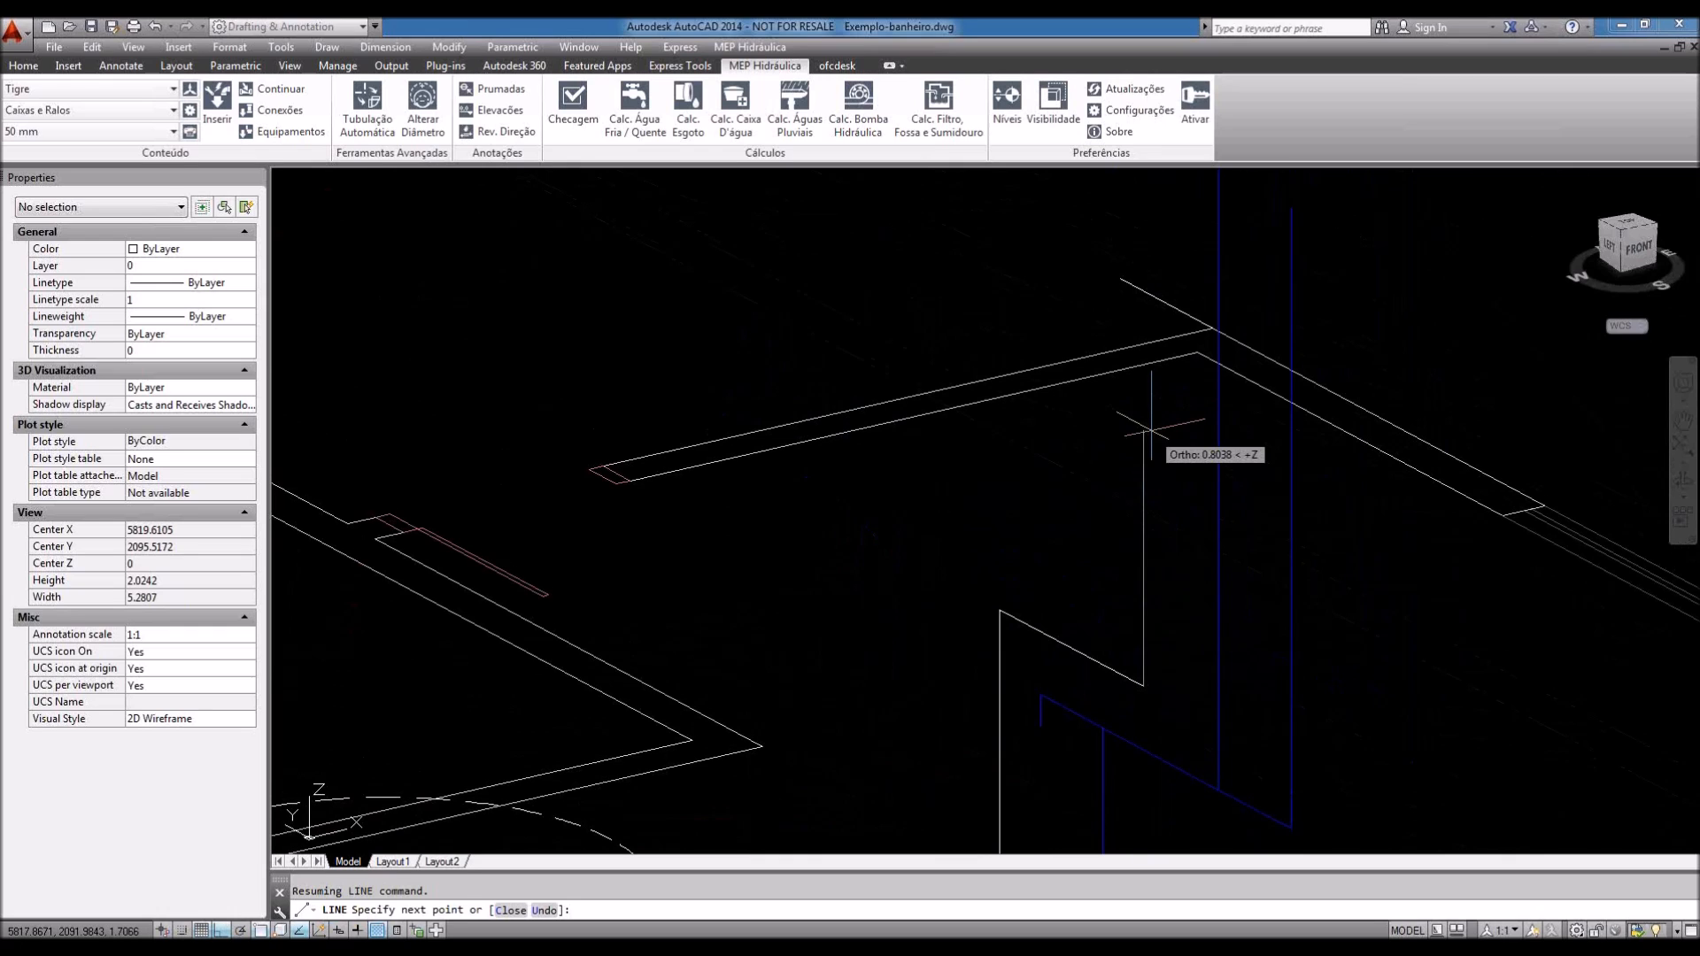
{"action": "middle_click_drag", "start_coordinate": [1151, 429], "coordinate": [1138, 546]}
{"action": "left_click", "coordinate": [1134, 348]}
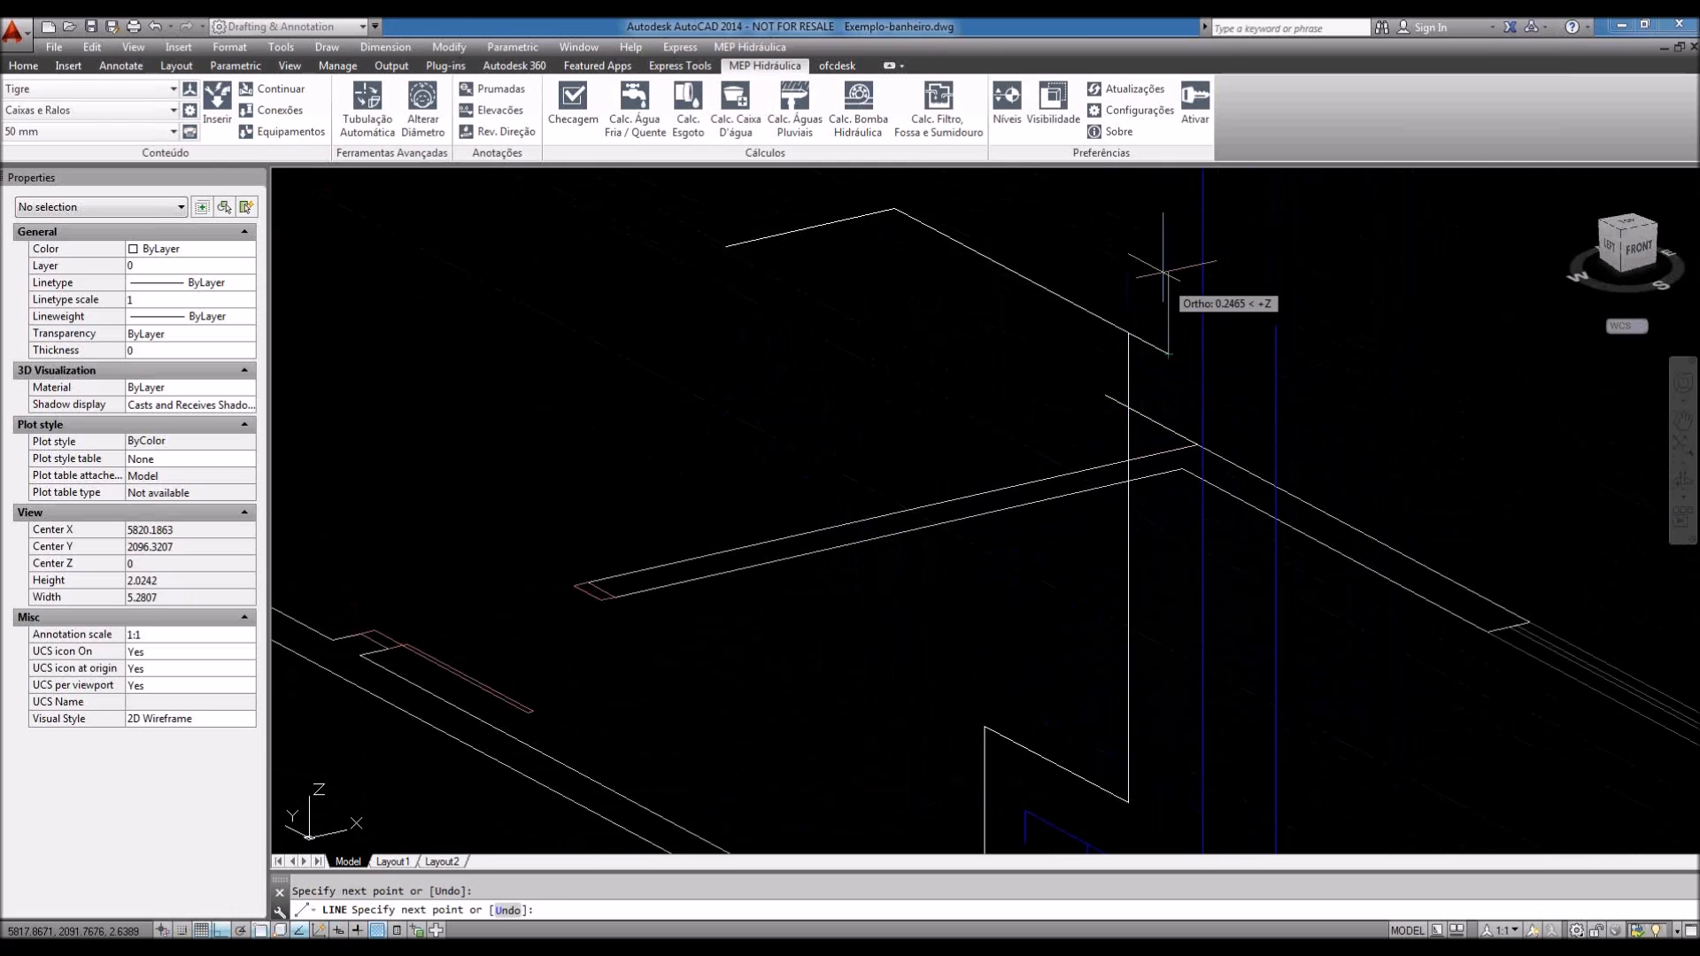
{"action": "middle_click_drag", "start_coordinate": [1163, 272], "coordinate": [1113, 427]}
{"action": "key", "text": "Escape"}
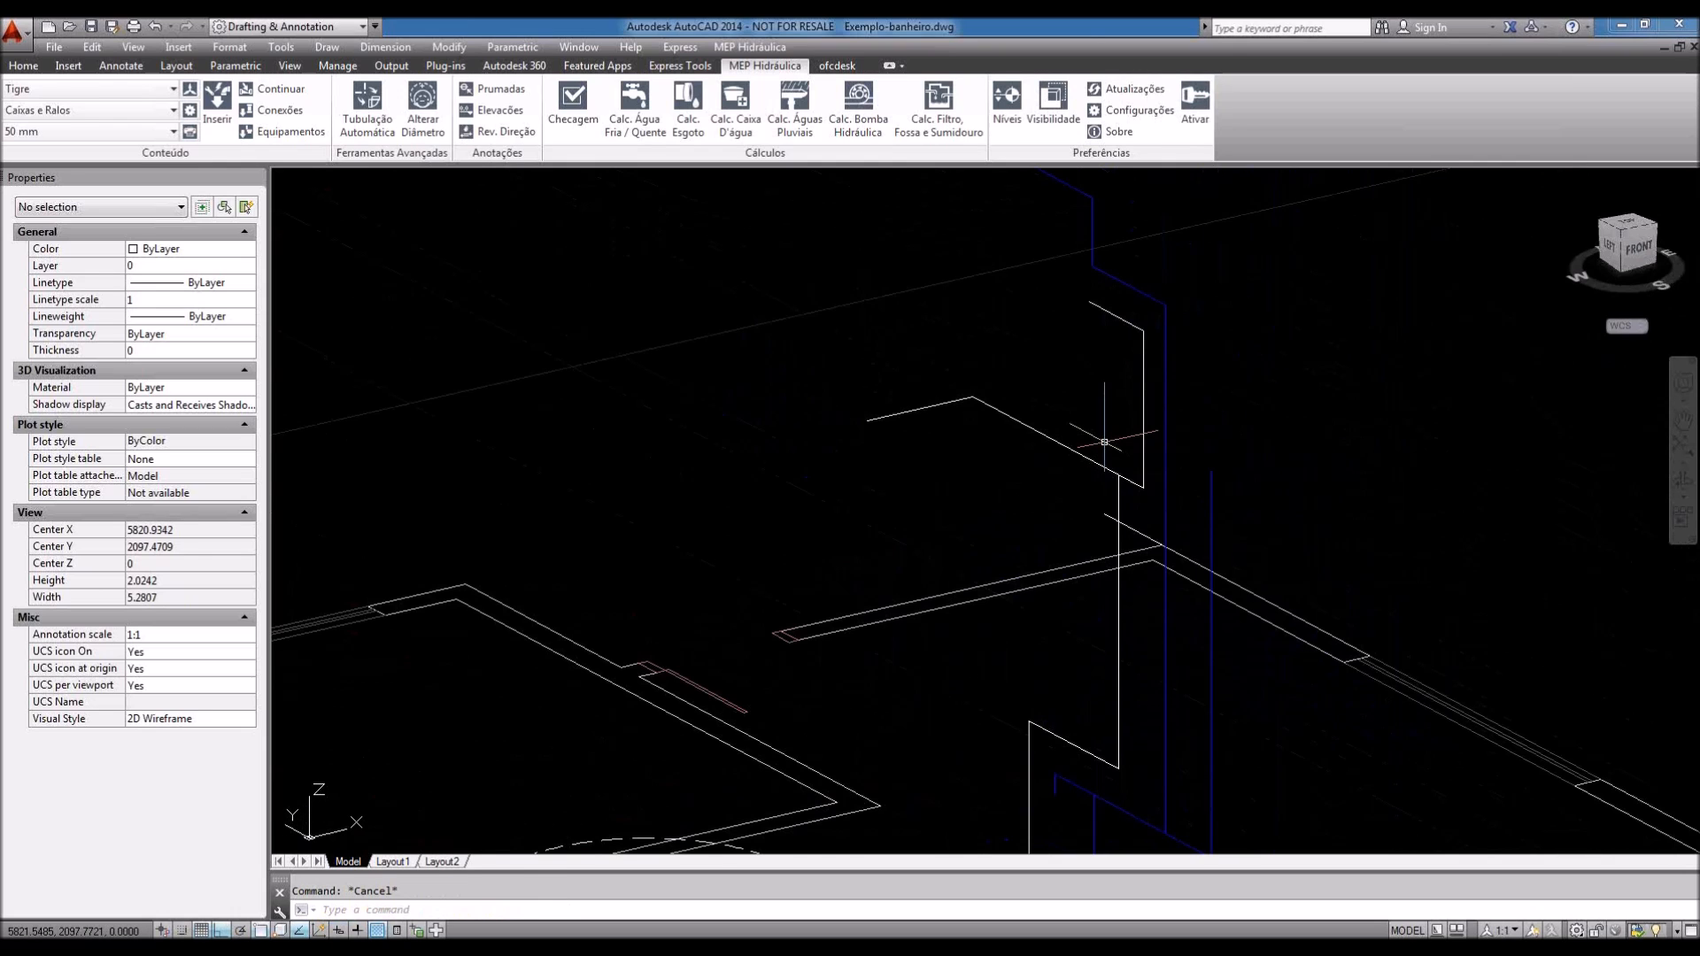
Step: Orbit to a left-side view and select, then deselect, the new line's horizontal segment
{"action": "scroll", "coordinate": [1104, 441], "scroll_direction": "down", "scroll_amount": 4}
{"action": "middle_click_drag", "start_coordinate": [1113, 556], "coordinate": [1127, 655], "text": "shift"}
{"action": "scroll", "coordinate": [1127, 655], "scroll_direction": "up", "scroll_amount": 4}
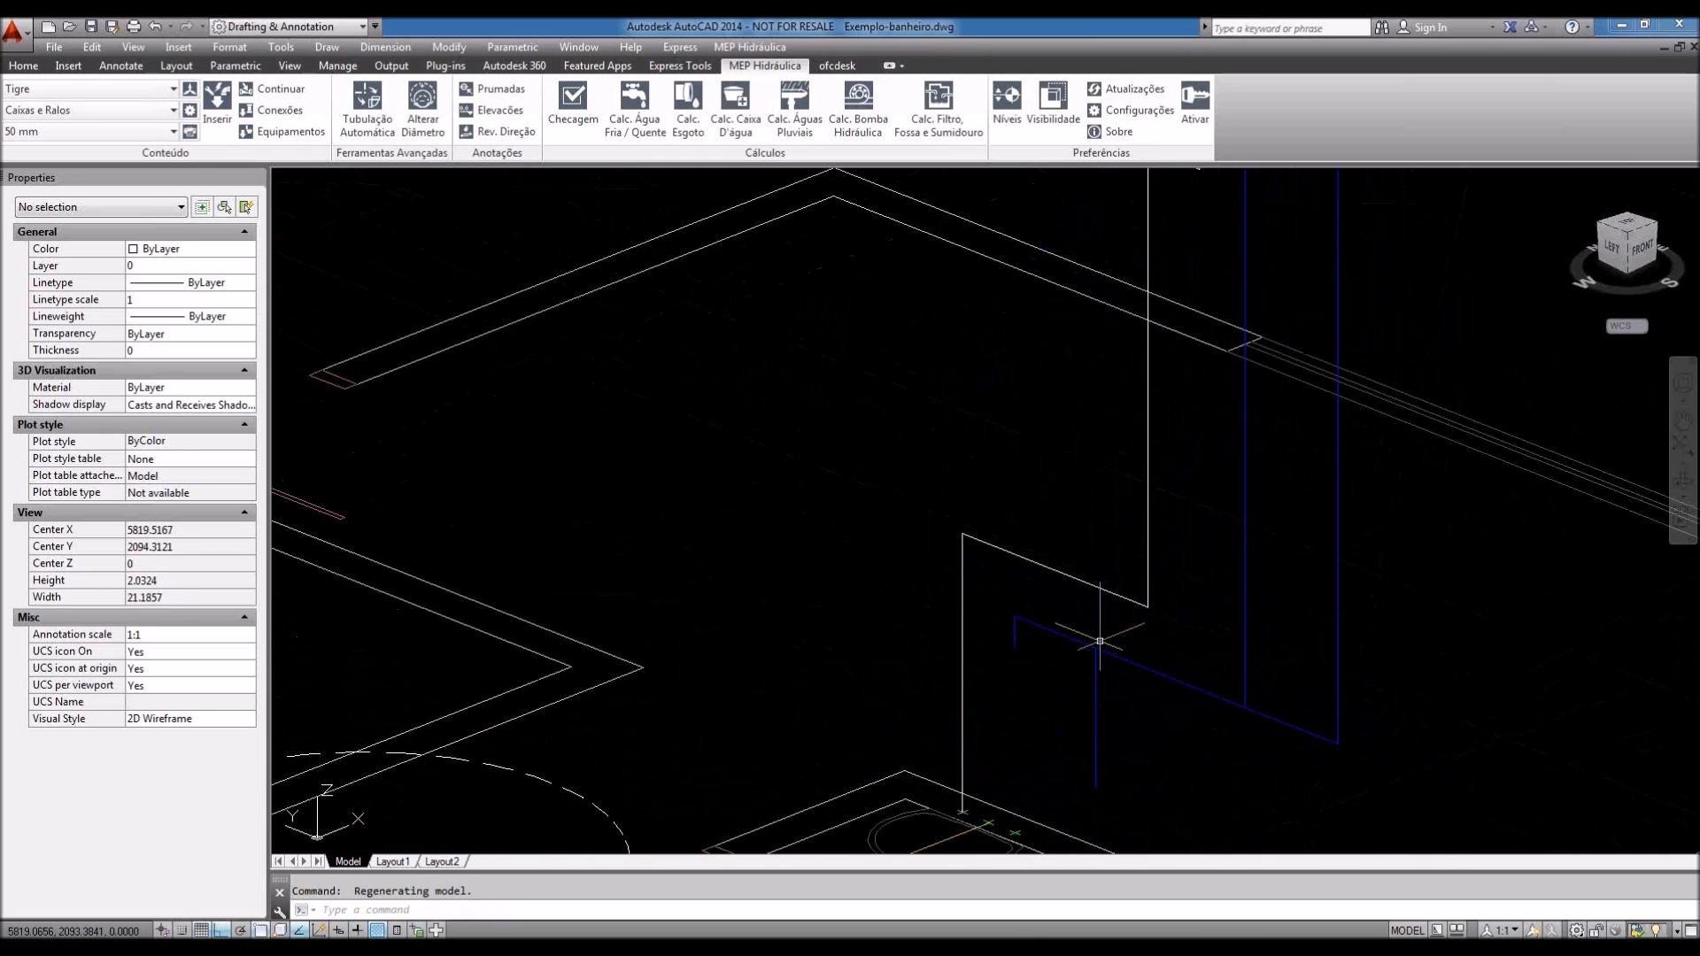
{"action": "left_click", "coordinate": [1077, 580]}
{"action": "scroll", "coordinate": [1026, 638], "scroll_direction": "down", "scroll_amount": 2}
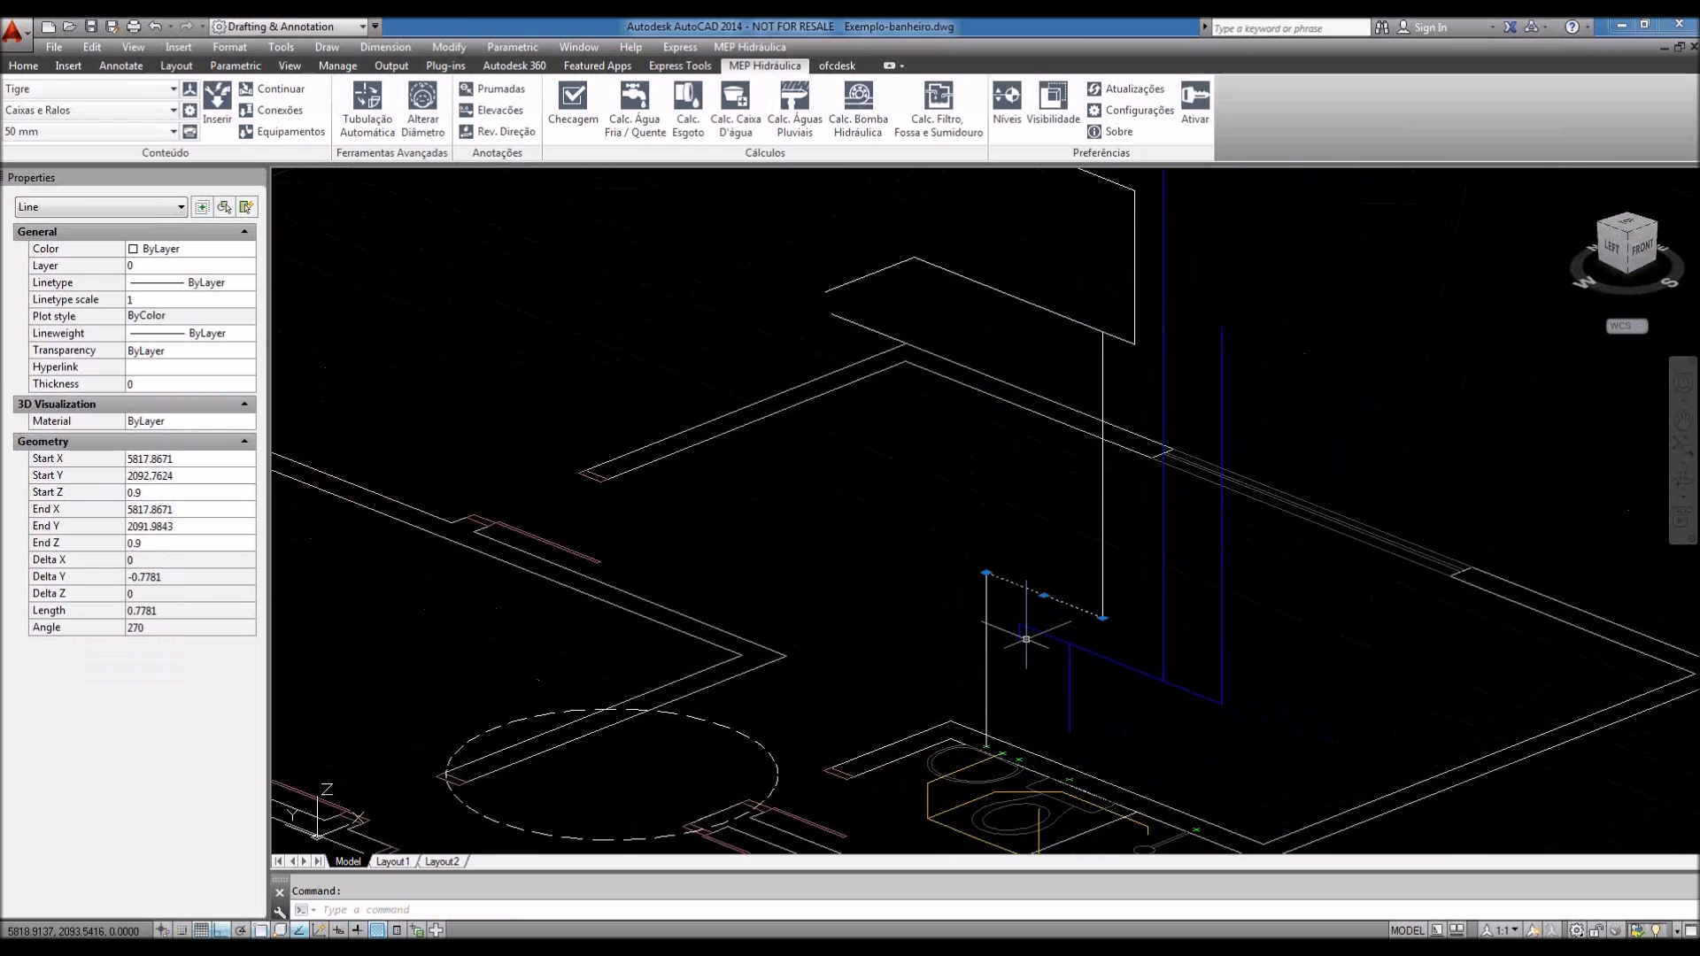
{"action": "key", "text": "Escape"}
{"action": "middle_click_drag", "start_coordinate": [1026, 638], "coordinate": [1011, 682]}
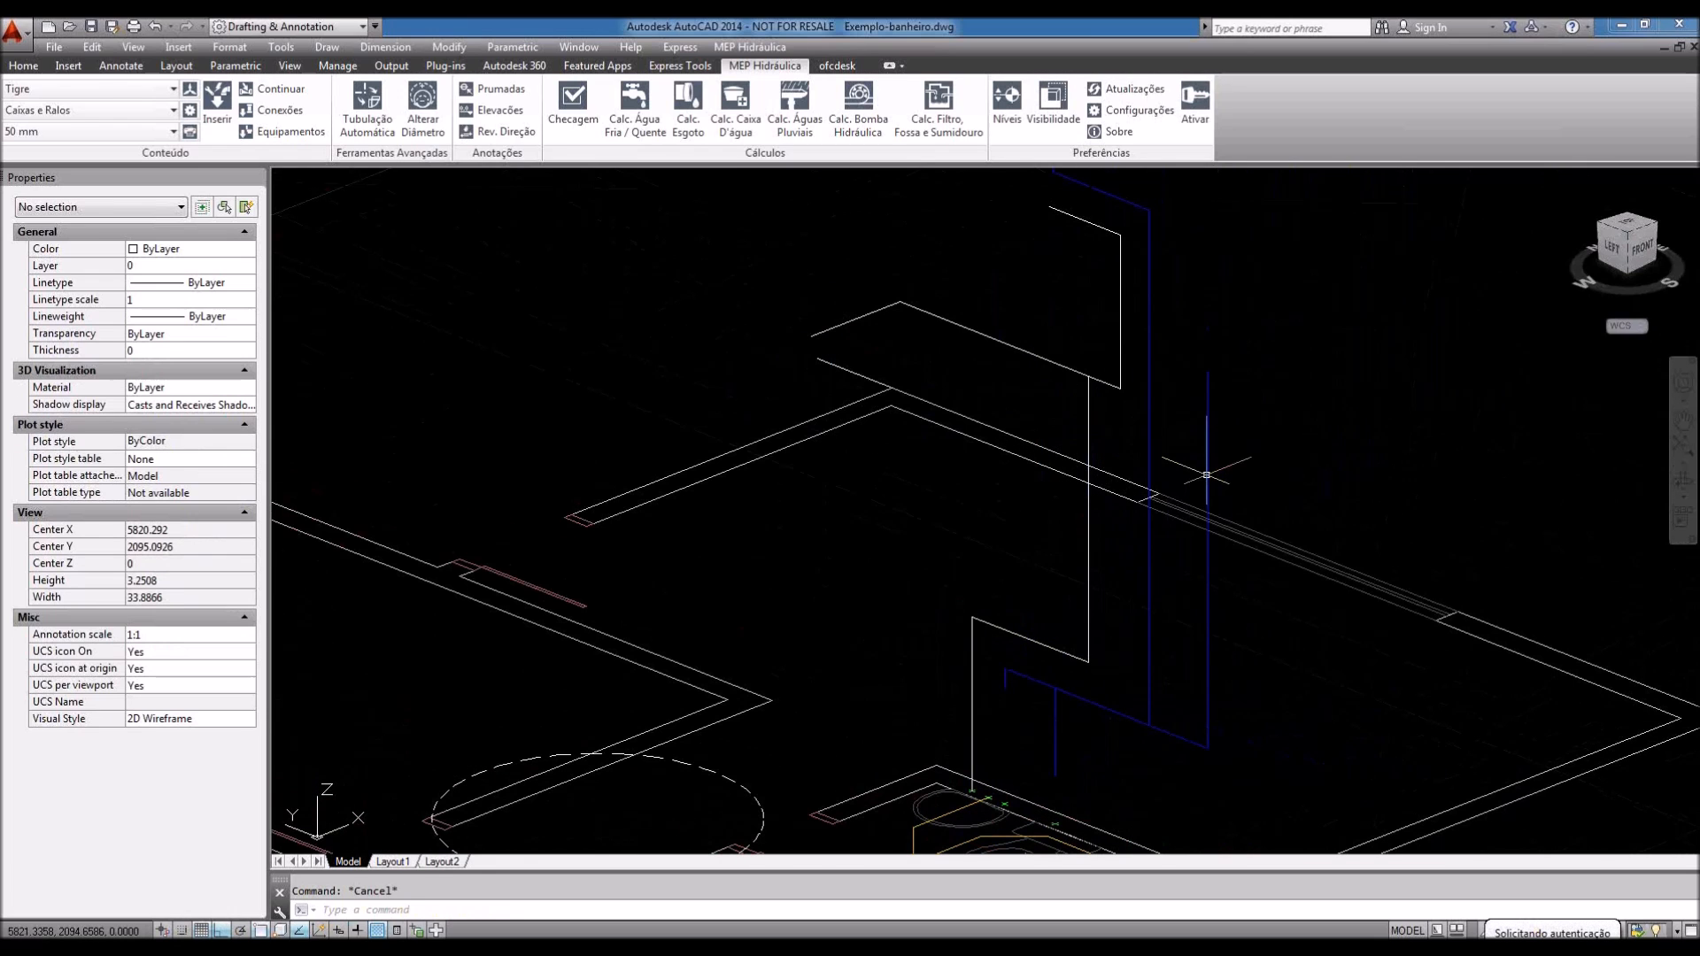
Step: Orbit around the pipe runs from the side and toward a view from above
{"action": "mouse_move", "coordinate": [1206, 475]}
{"action": "middle_mouse_down", "text": "shift"}
{"action": "mouse_move", "coordinate": [1293, 448]}
{"action": "mouse_move", "coordinate": [1452, 469]}
{"action": "mouse_move", "coordinate": [1153, 491]}
{"action": "mouse_move", "coordinate": [1391, 453]}
{"action": "mouse_move", "coordinate": [1017, 683]}
{"action": "middle_mouse_up", "text": "shift"}
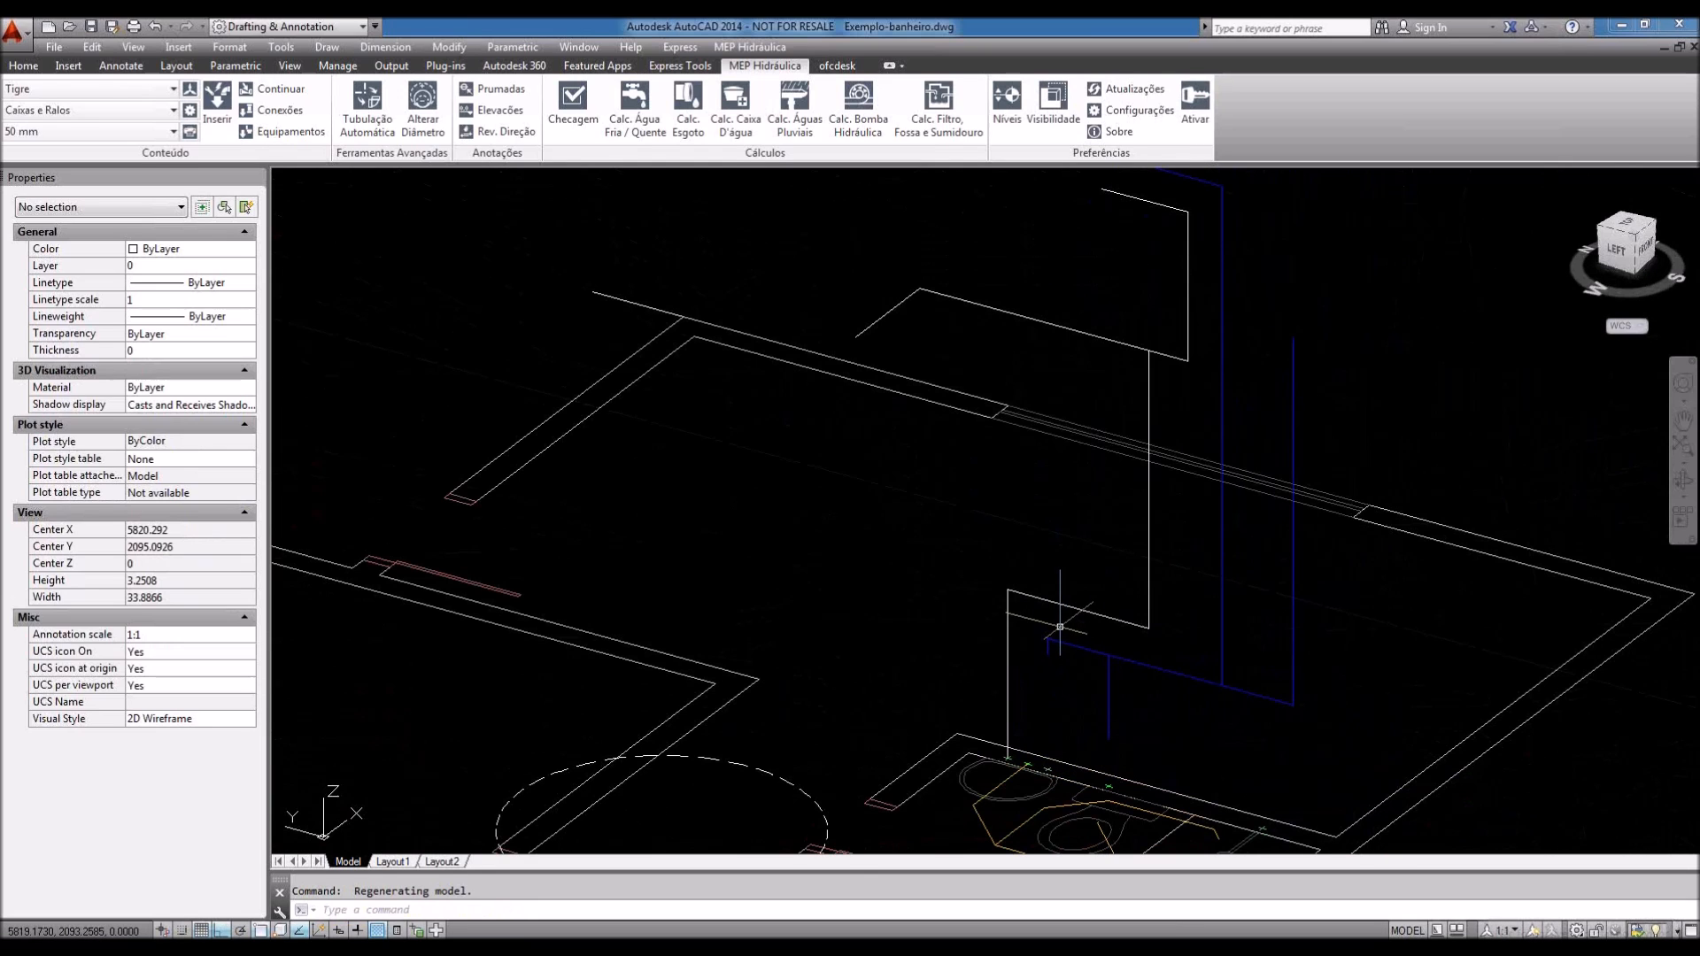
{"action": "scroll", "coordinate": [1156, 611], "scroll_direction": "up", "scroll_amount": 8}
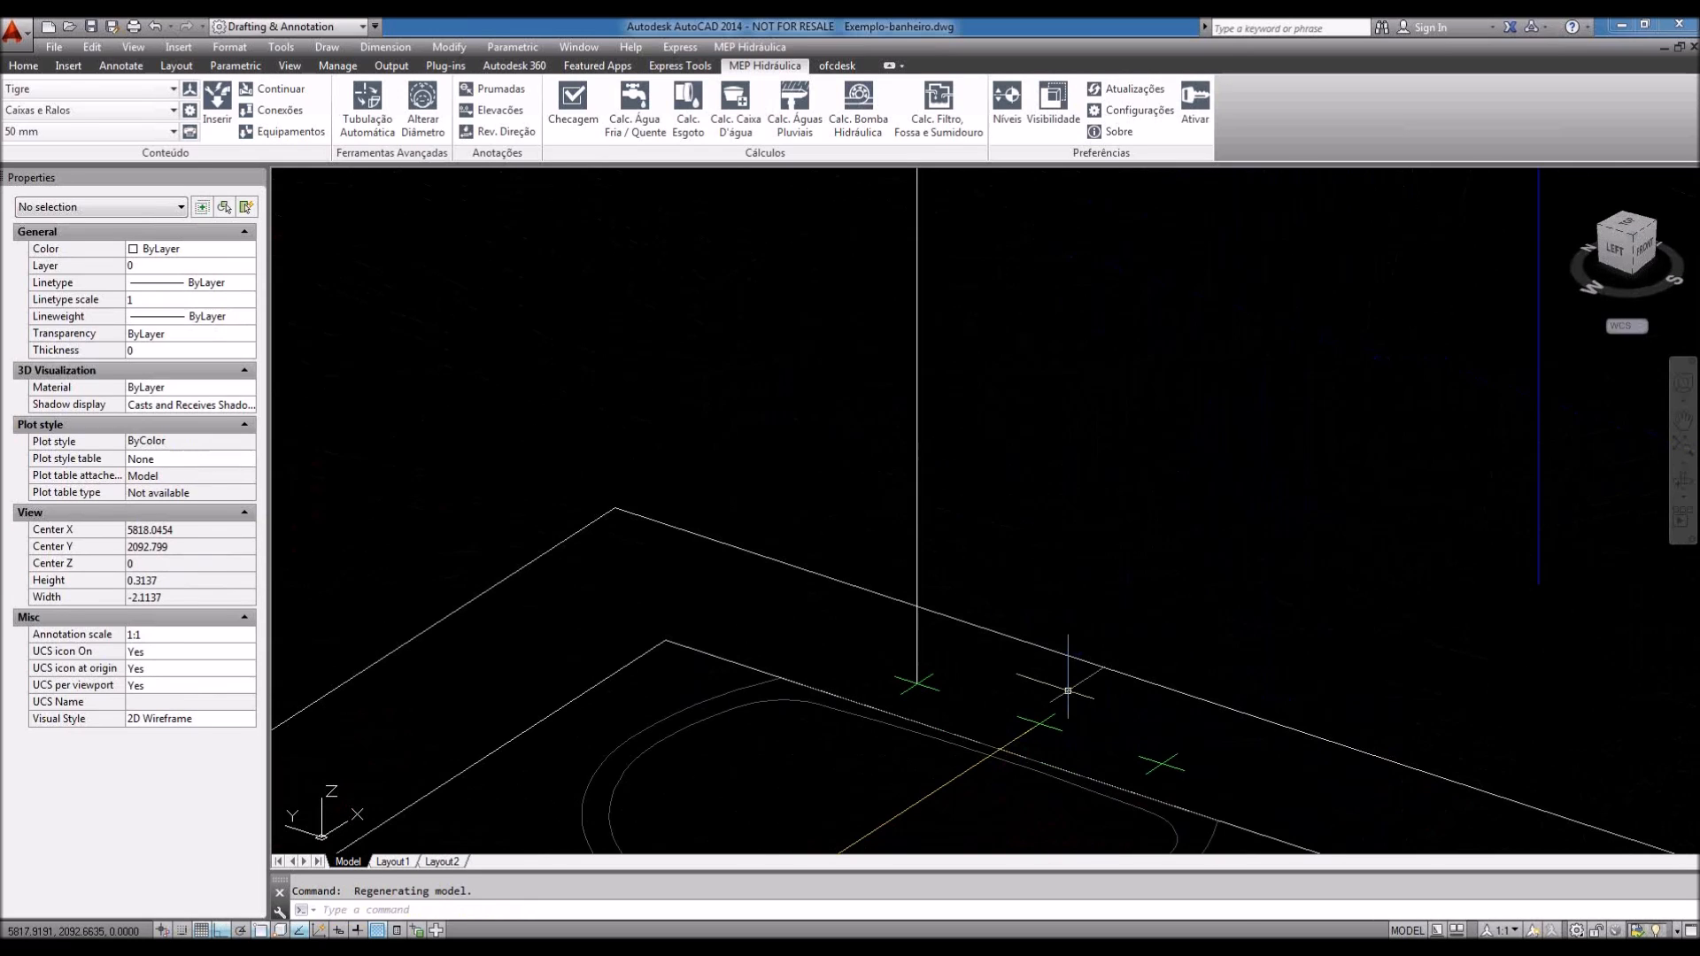
{"action": "scroll", "coordinate": [1068, 690], "scroll_direction": "down", "scroll_amount": 3}
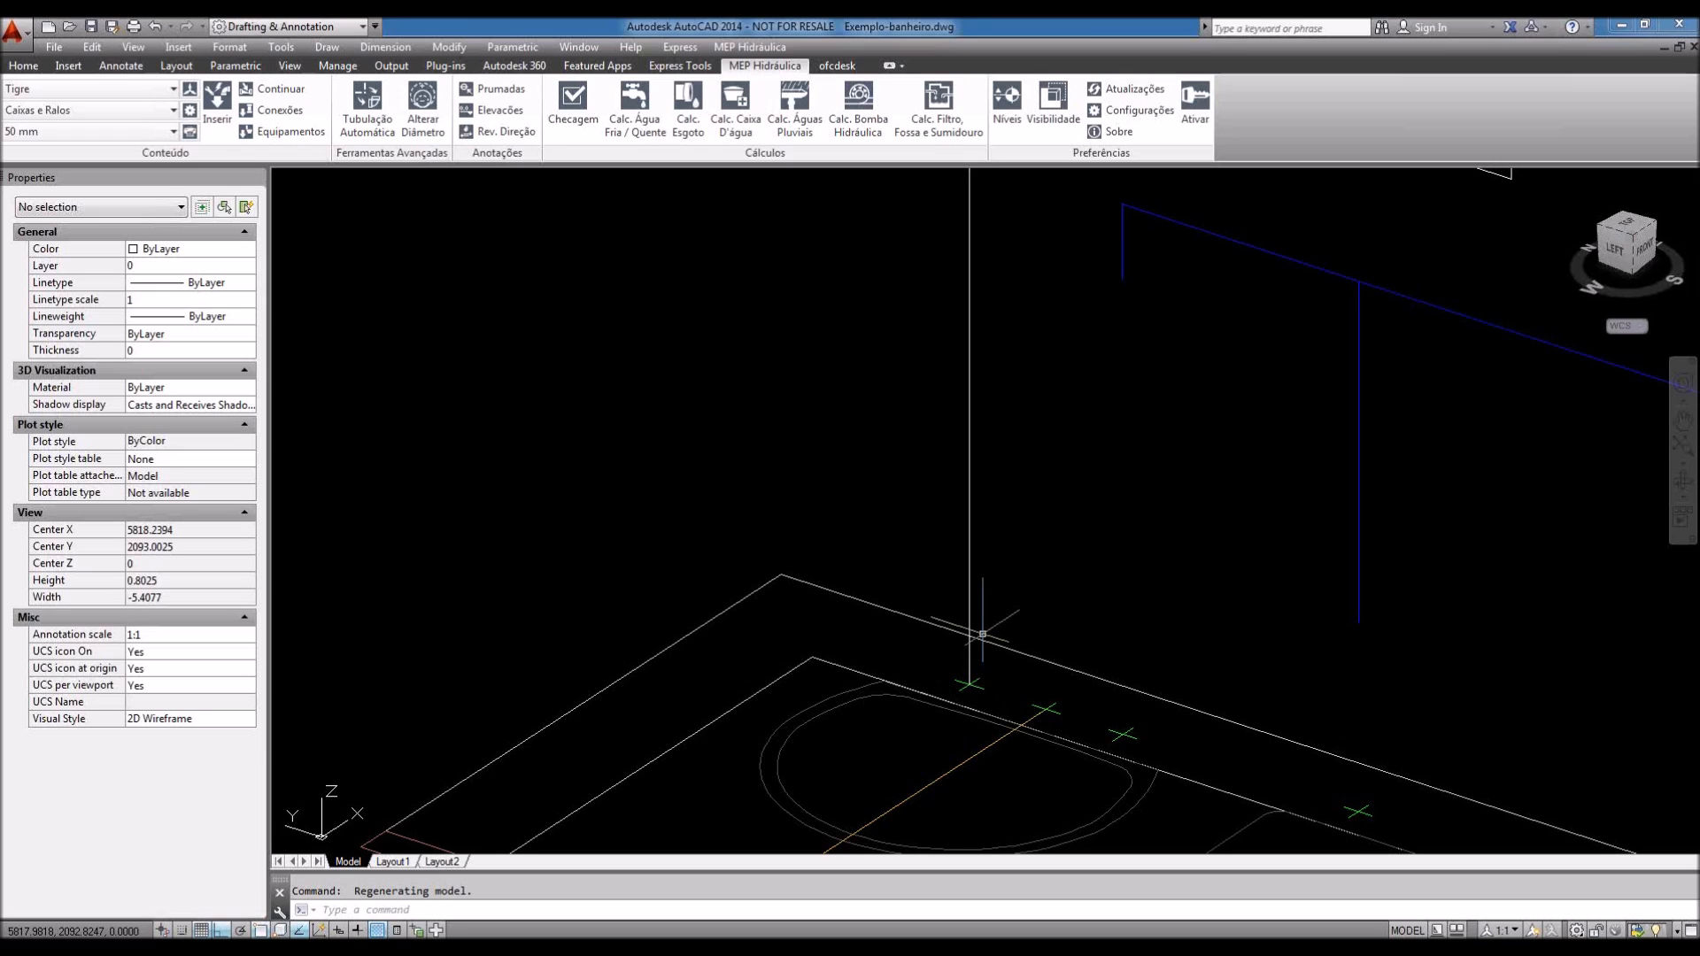
{"action": "scroll", "coordinate": [982, 634], "scroll_direction": "down", "scroll_amount": 2}
{"action": "middle_click_drag", "start_coordinate": [996, 588], "coordinate": [1242, 523], "text": "shift"}
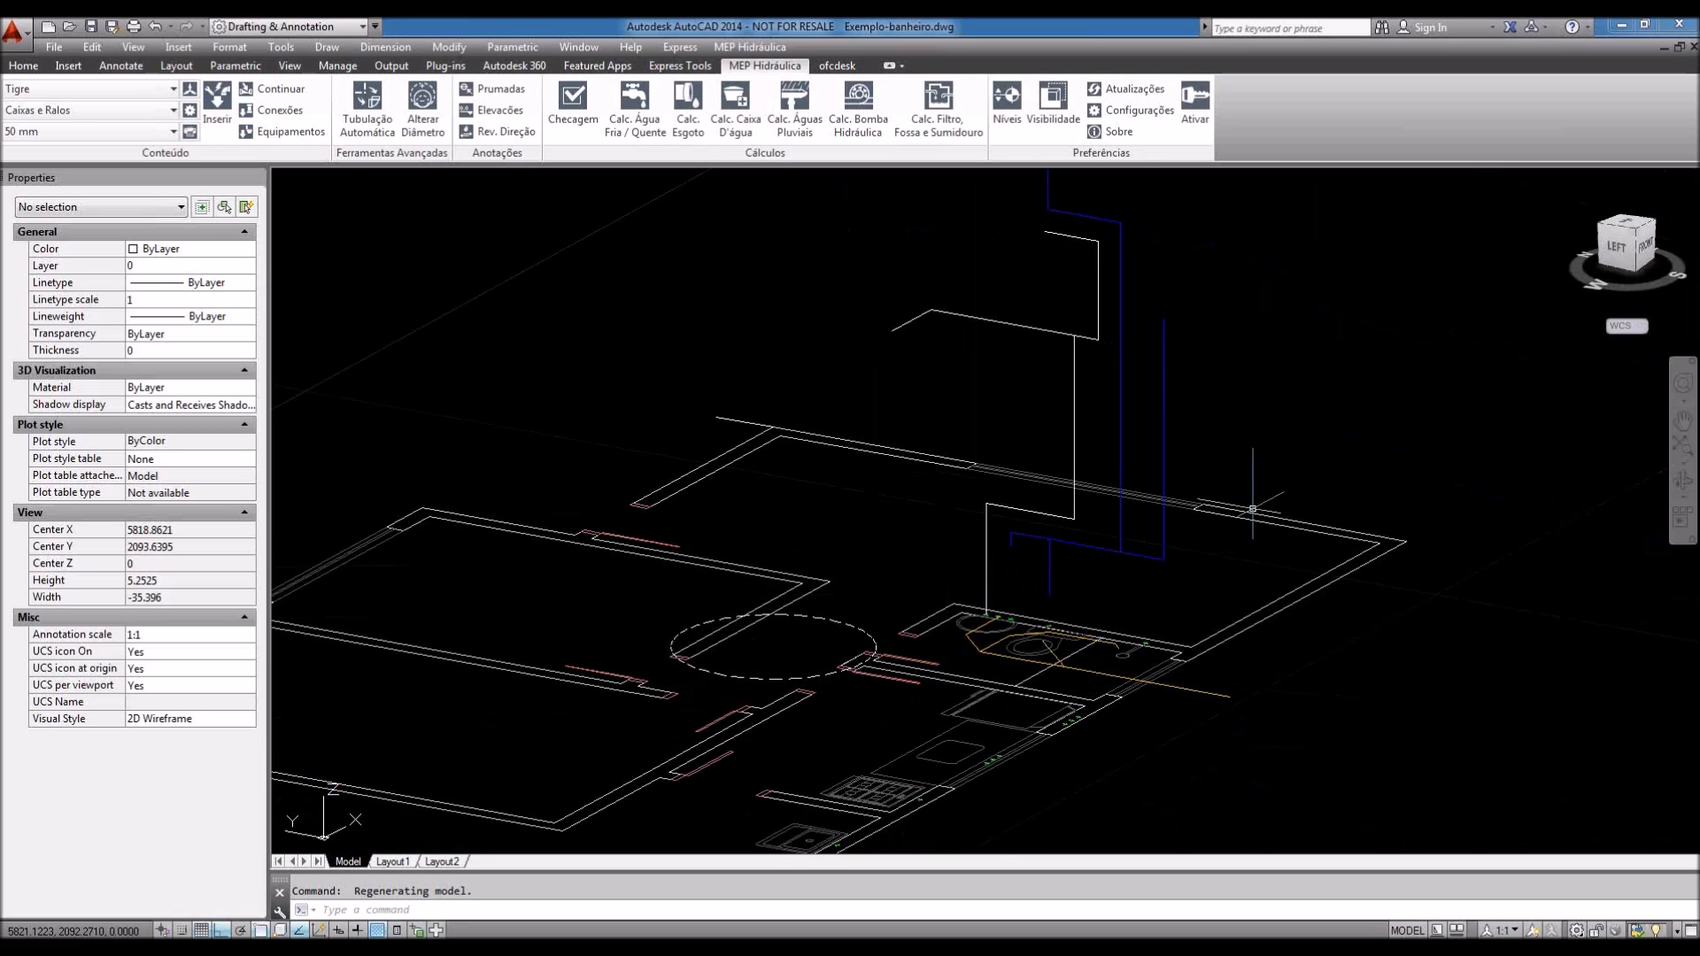
{"action": "mouse_move", "coordinate": [1252, 509]}
{"action": "middle_mouse_down", "text": "shift"}
{"action": "mouse_move", "coordinate": [1050, 531]}
{"action": "mouse_move", "coordinate": [1051, 729]}
{"action": "mouse_move", "coordinate": [1036, 713]}
{"action": "mouse_move", "coordinate": [1049, 711]}
{"action": "middle_mouse_up", "text": "shift"}
{"action": "scroll", "coordinate": [1051, 531], "scroll_direction": "up", "scroll_amount": 4}
{"action": "scroll", "coordinate": [1027, 496], "scroll_direction": "down", "scroll_amount": 5}
Step: Snap to the TOP plan view, then return to the SW isometric view
{"action": "middle_click_drag", "start_coordinate": [1027, 495], "coordinate": [1076, 678], "text": "shift"}
{"action": "left_click", "coordinate": [1629, 241]}
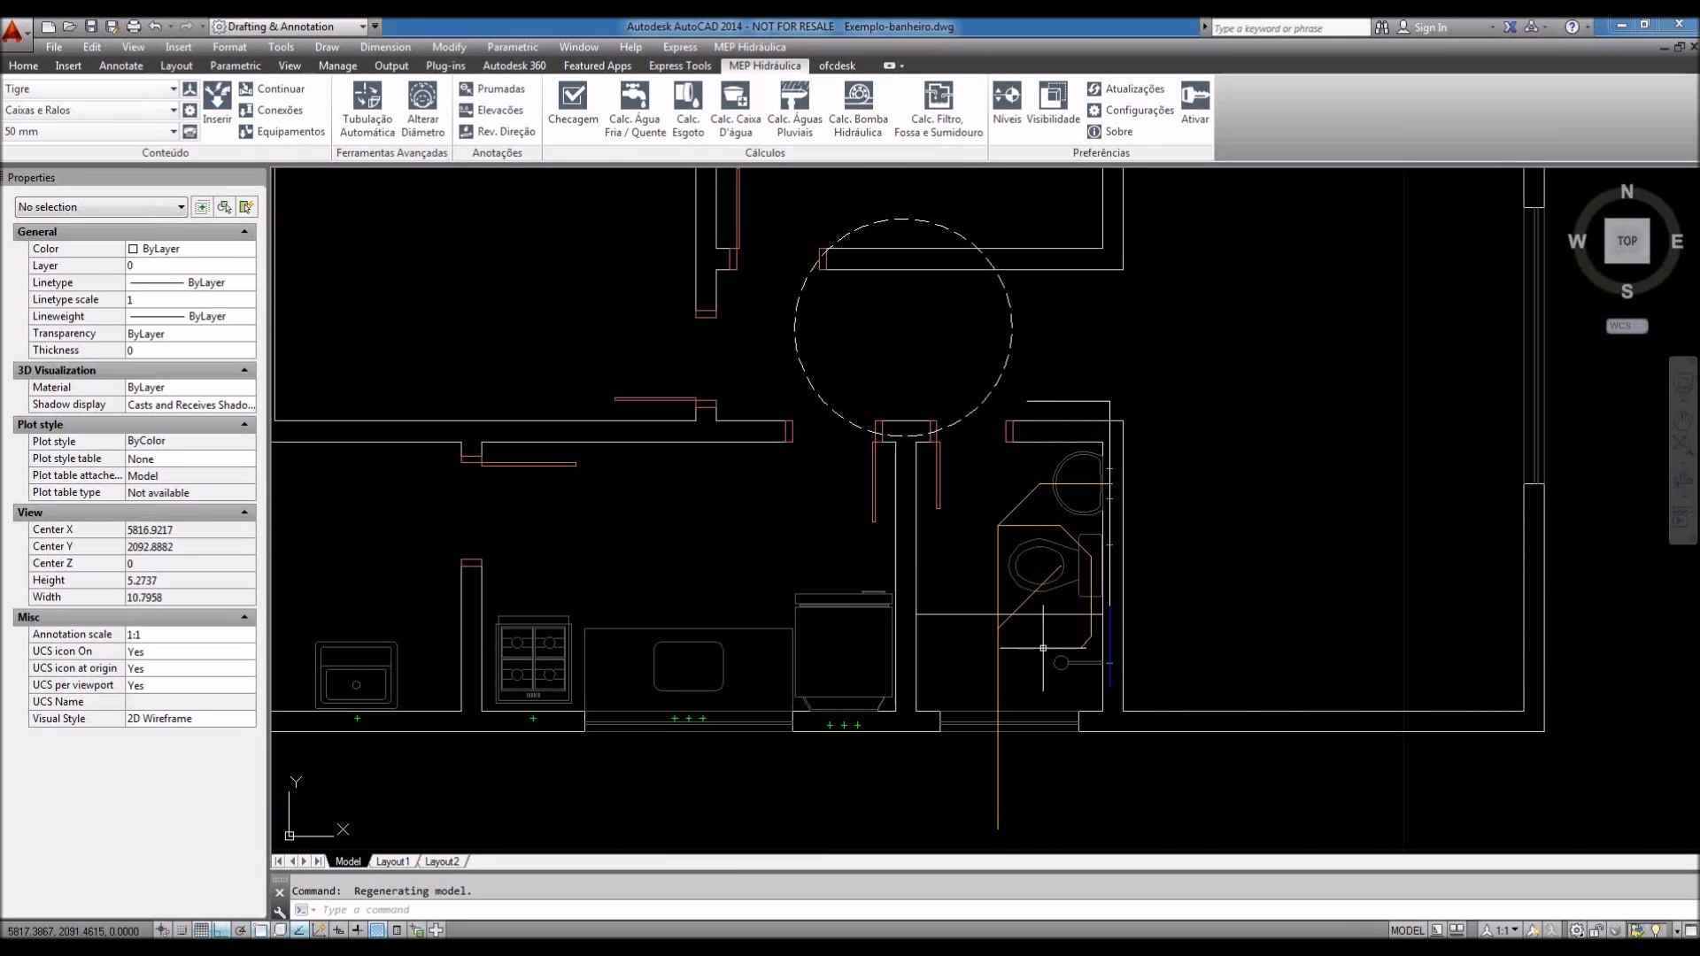
{"action": "middle_click_drag", "start_coordinate": [1043, 648], "coordinate": [1062, 690]}
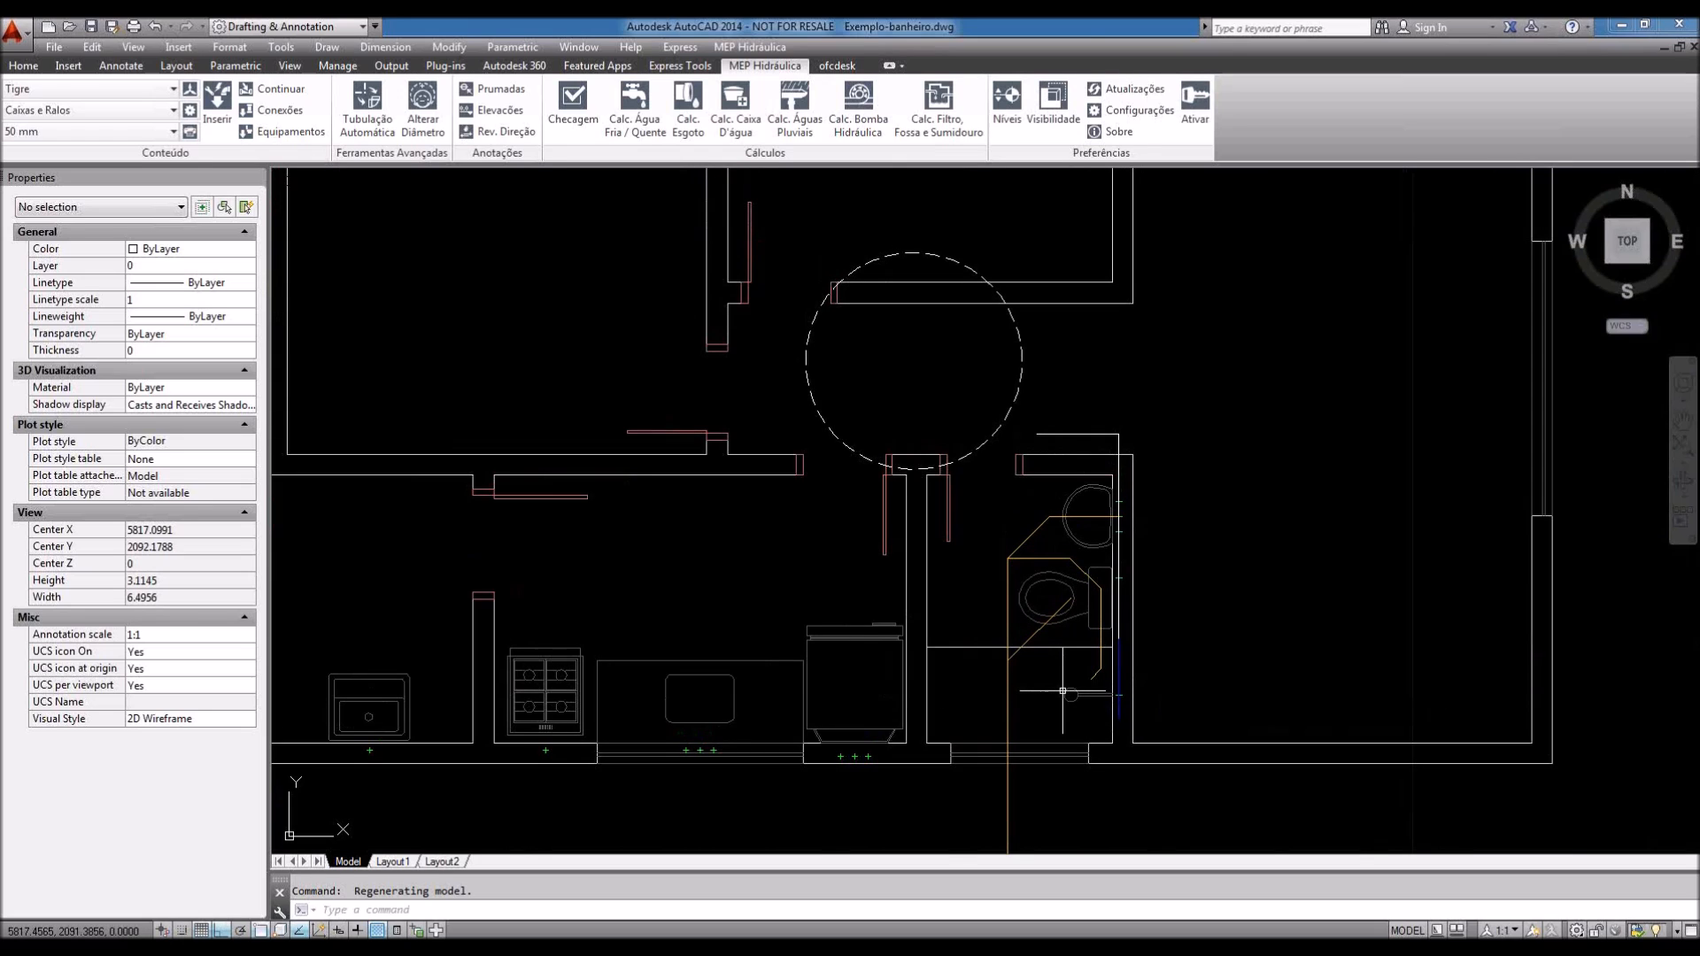
{"action": "left_click", "coordinate": [1608, 260]}
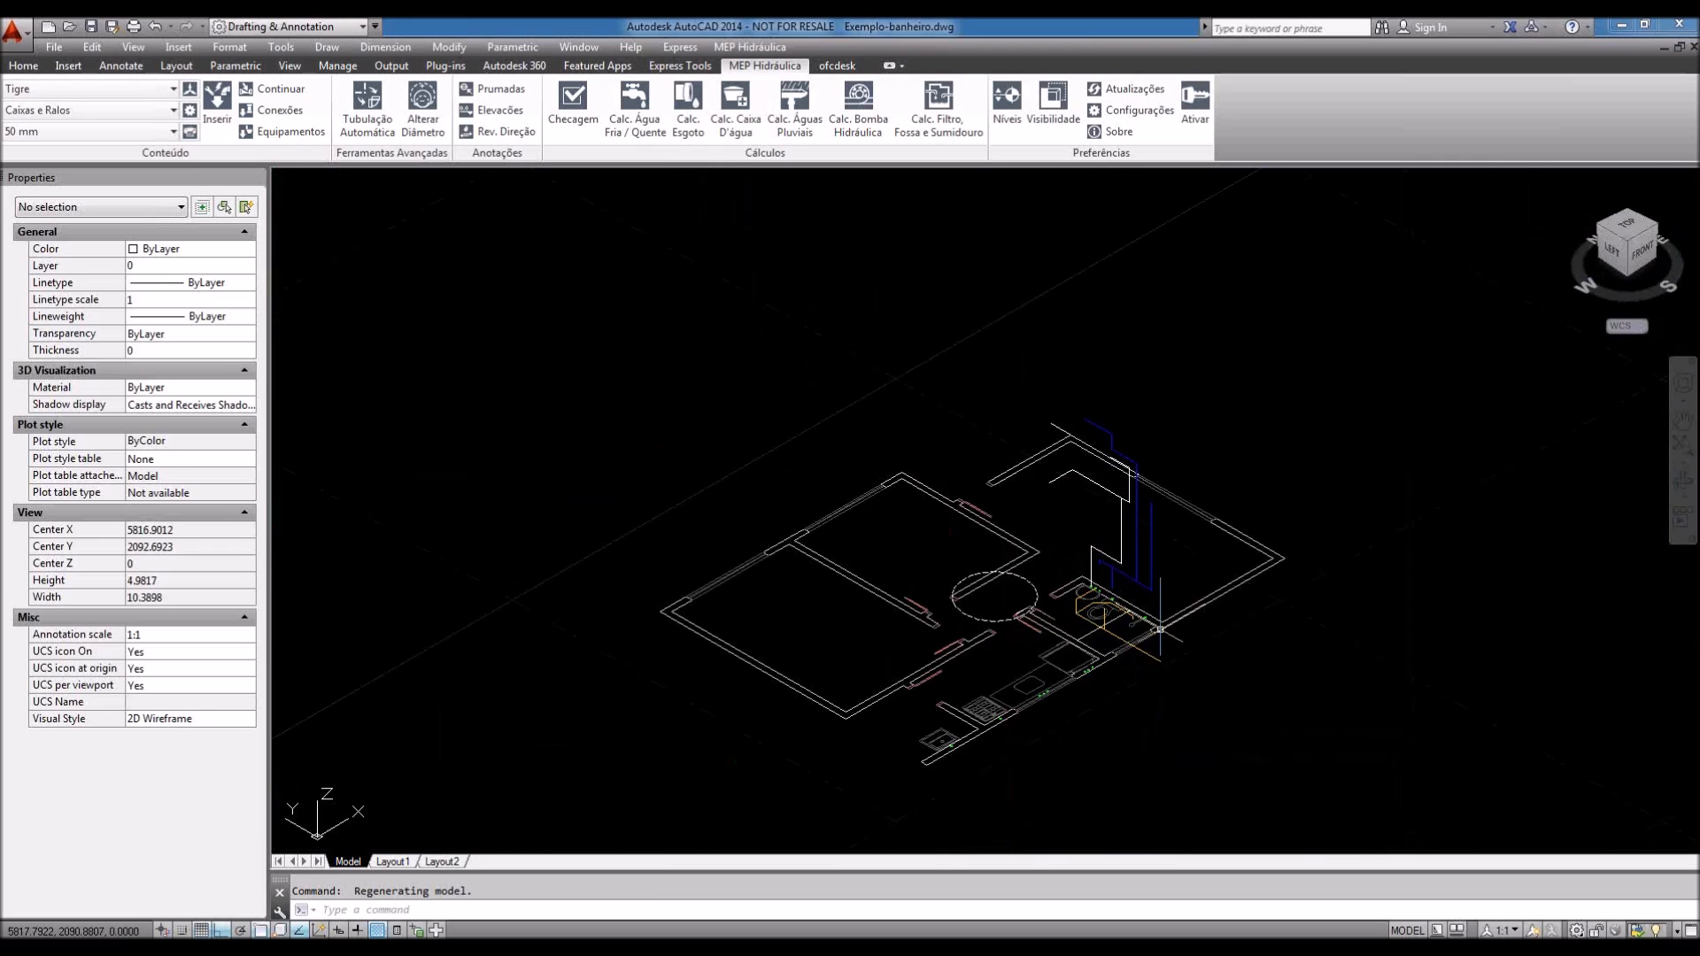
Step: Erase the old white pipe lines beside the bathroom wall
{"action": "scroll", "coordinate": [1124, 518], "scroll_direction": "up", "scroll_amount": 4}
{"action": "left_click", "coordinate": [1116, 505]}
{"action": "left_click", "coordinate": [1098, 453]}
{"action": "key", "text": "Delete"}
{"action": "left_click", "coordinate": [1136, 448]}
{"action": "key", "text": "Delete"}
Step: Delete the two leftover short line segments and check the cleaned-up area
{"action": "left_click", "coordinate": [970, 409]}
{"action": "left_click", "coordinate": [948, 381]}
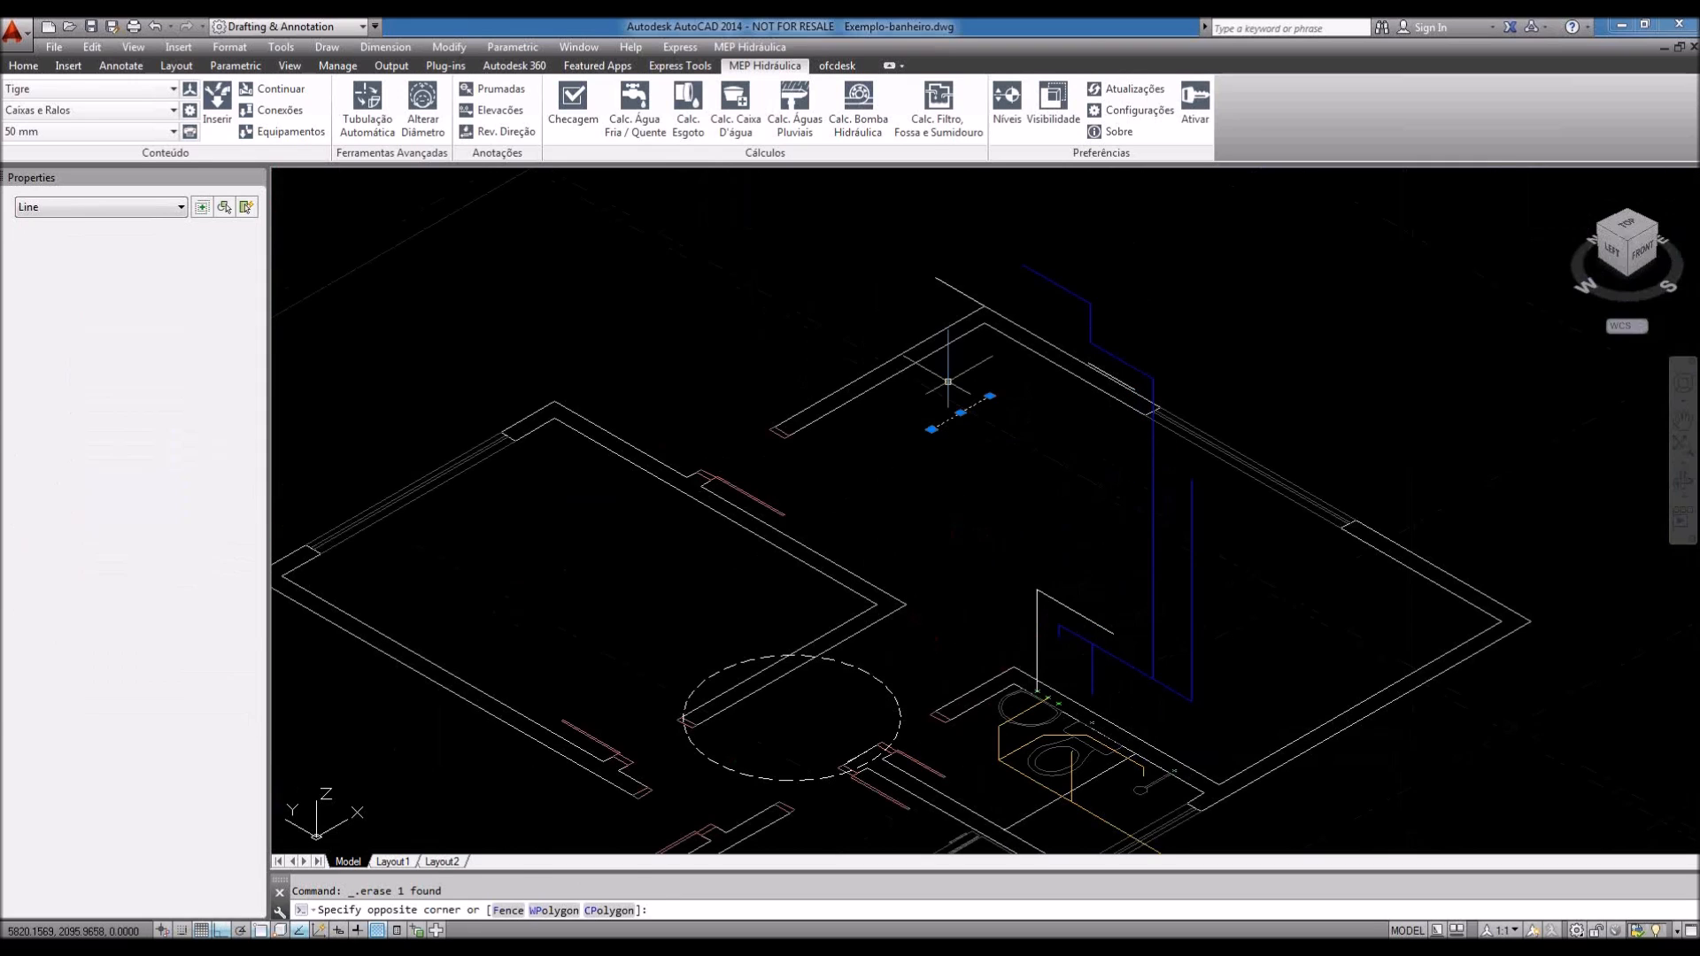
{"action": "key", "text": "Delete"}
{"action": "scroll", "coordinate": [1123, 364], "scroll_direction": "up", "scroll_amount": 5}
{"action": "left_click", "coordinate": [1081, 419]}
{"action": "key", "text": "Delete"}
{"action": "scroll", "coordinate": [1057, 429], "scroll_direction": "down", "scroll_amount": 3}
{"action": "middle_click_drag", "start_coordinate": [1057, 430], "coordinate": [1057, 314]}
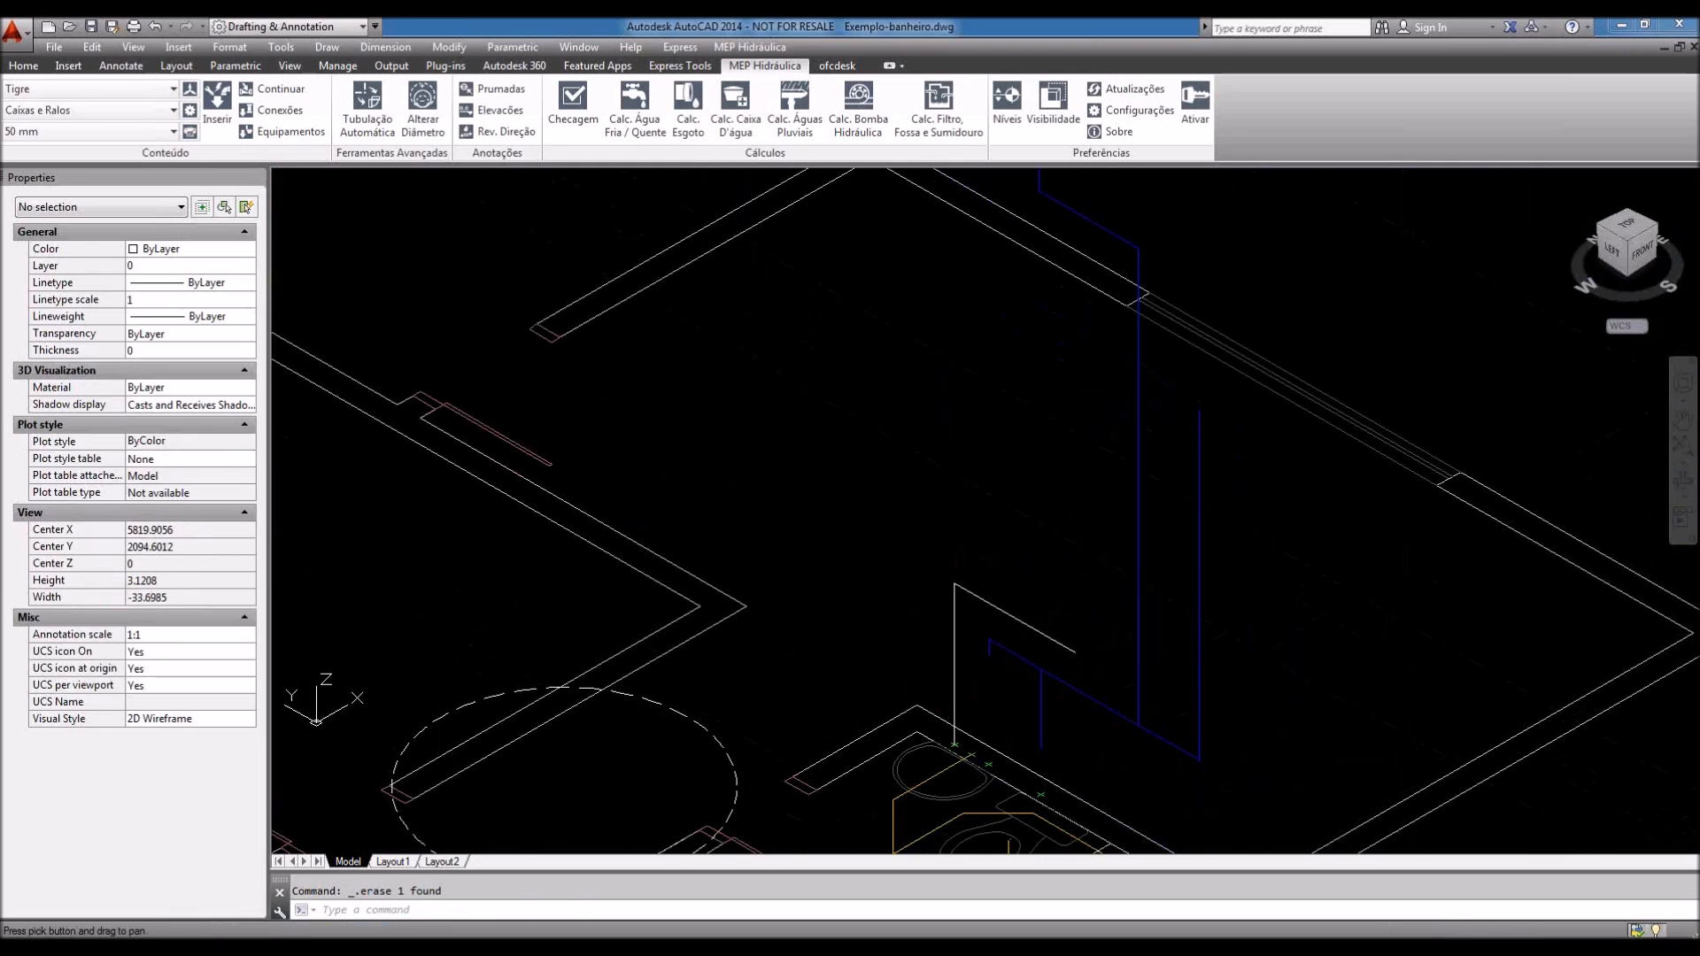
{"action": "scroll", "coordinate": [1028, 503], "scroll_direction": "up", "scroll_amount": 4}
{"action": "scroll", "coordinate": [1027, 503], "scroll_direction": "down", "scroll_amount": 5}
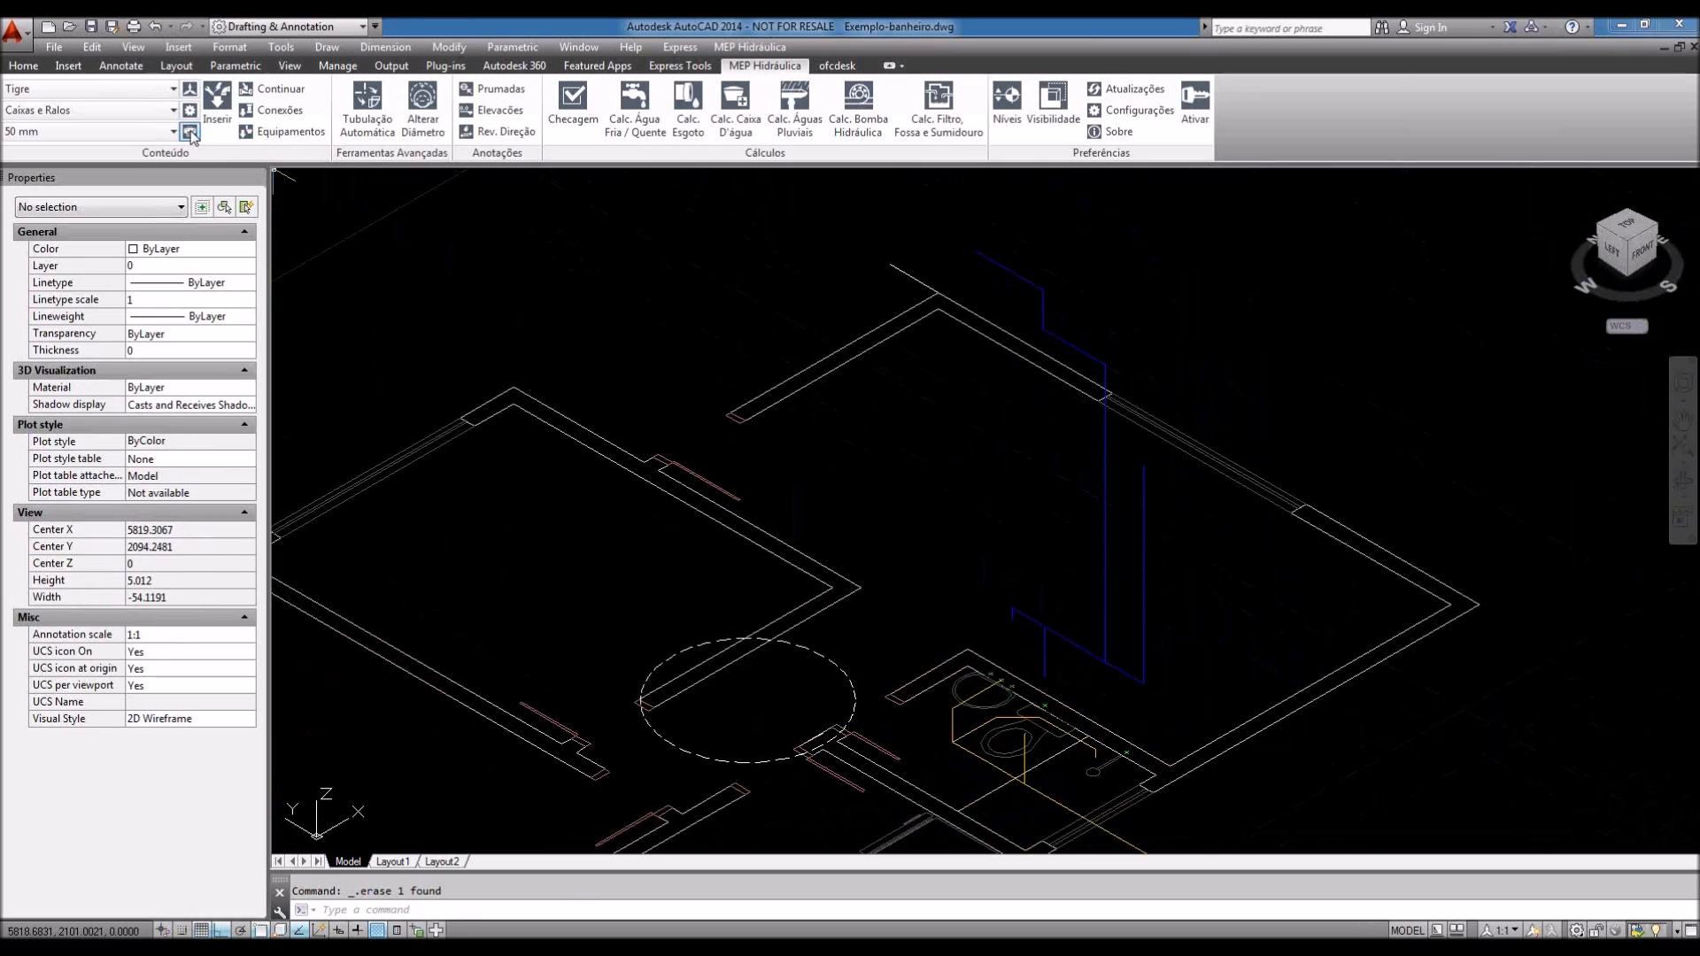
Step: Choose Água Fria Soldável as the piping material and keep the 20 mm diameter
{"action": "left_click", "coordinate": [164, 112]}
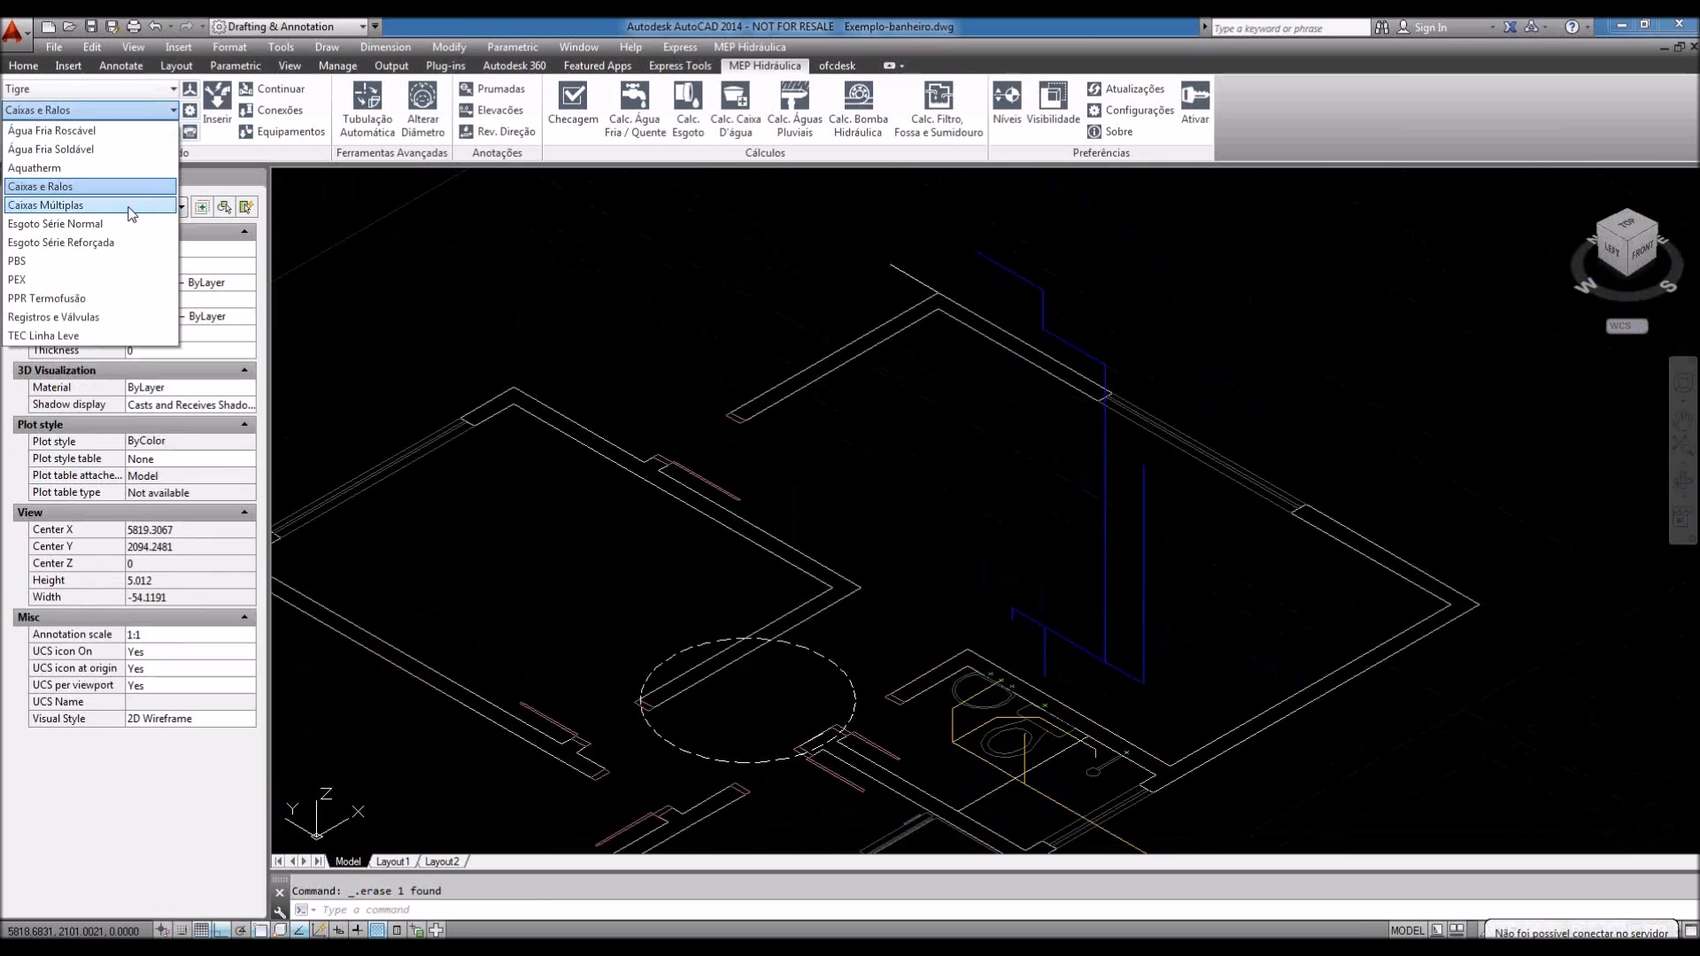
{"action": "left_click", "coordinate": [142, 149]}
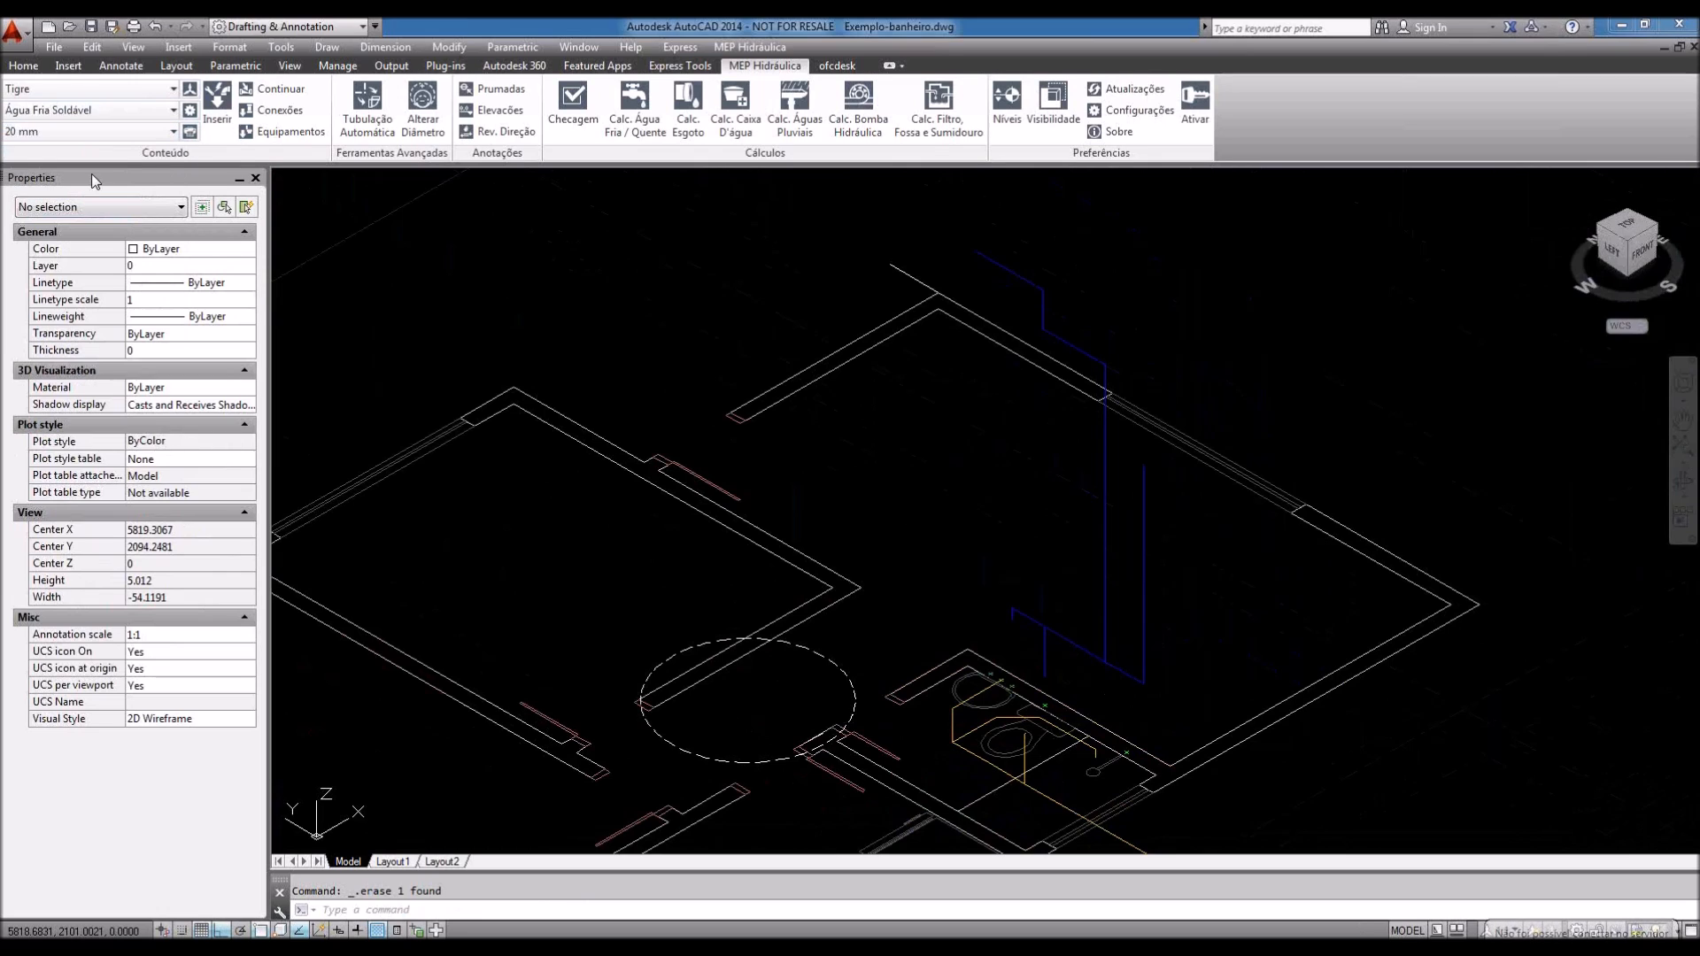
{"action": "left_click", "coordinate": [172, 132]}
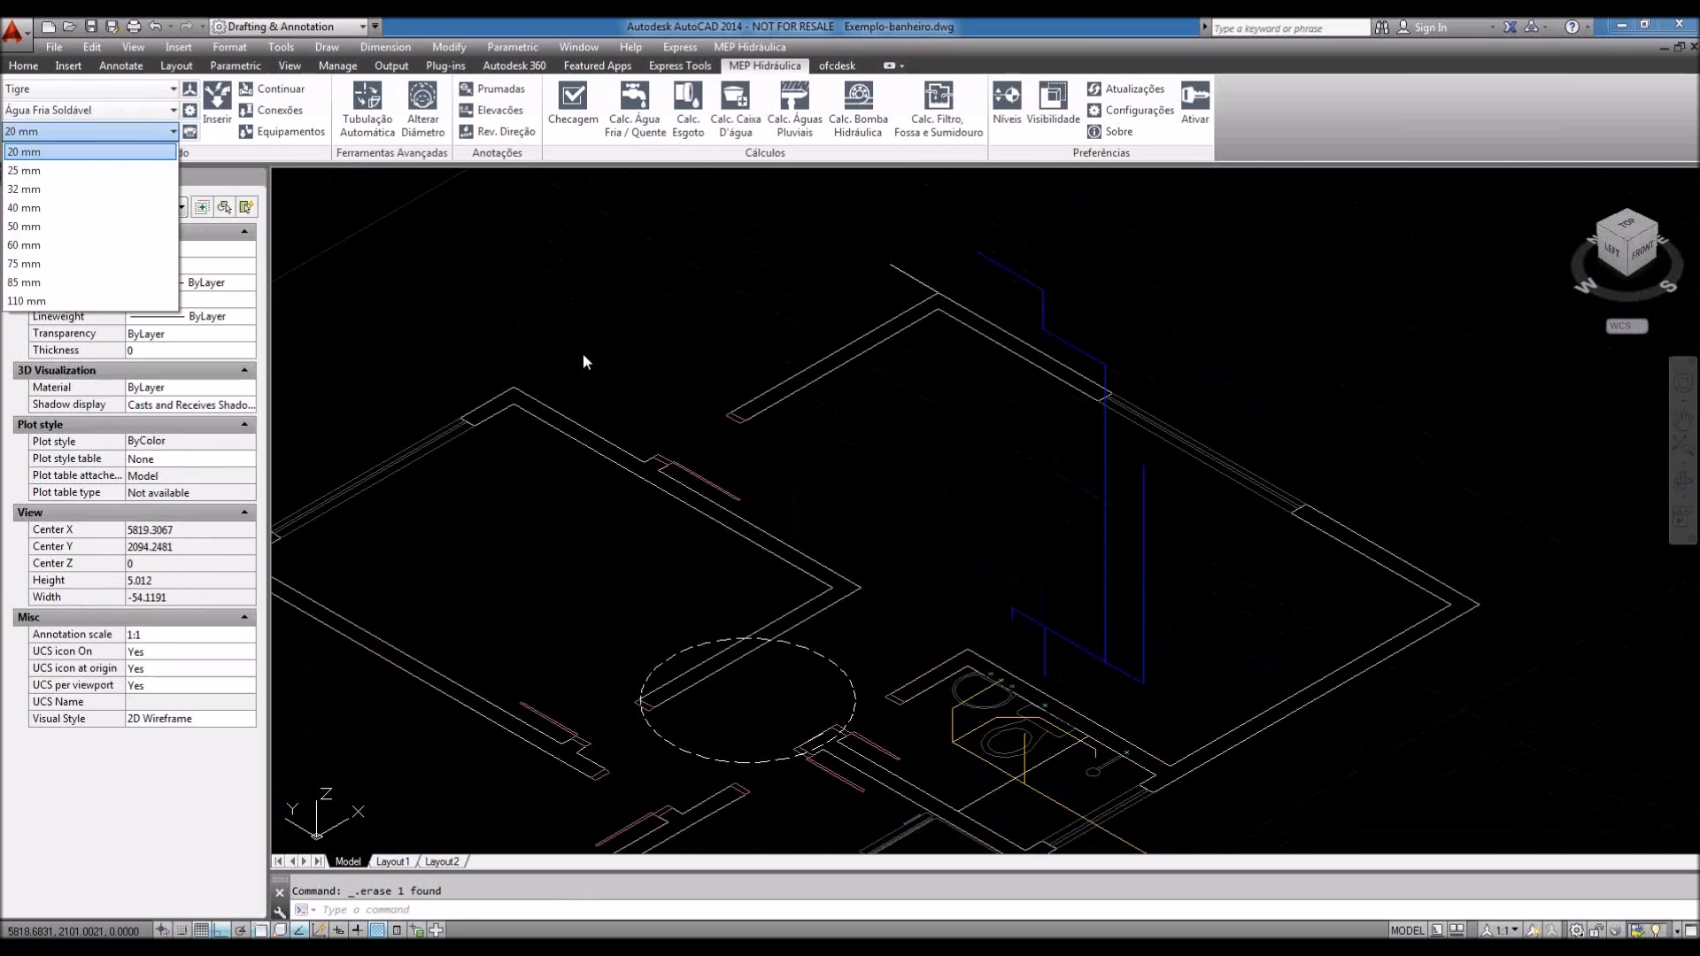
{"action": "left_click", "coordinate": [568, 329]}
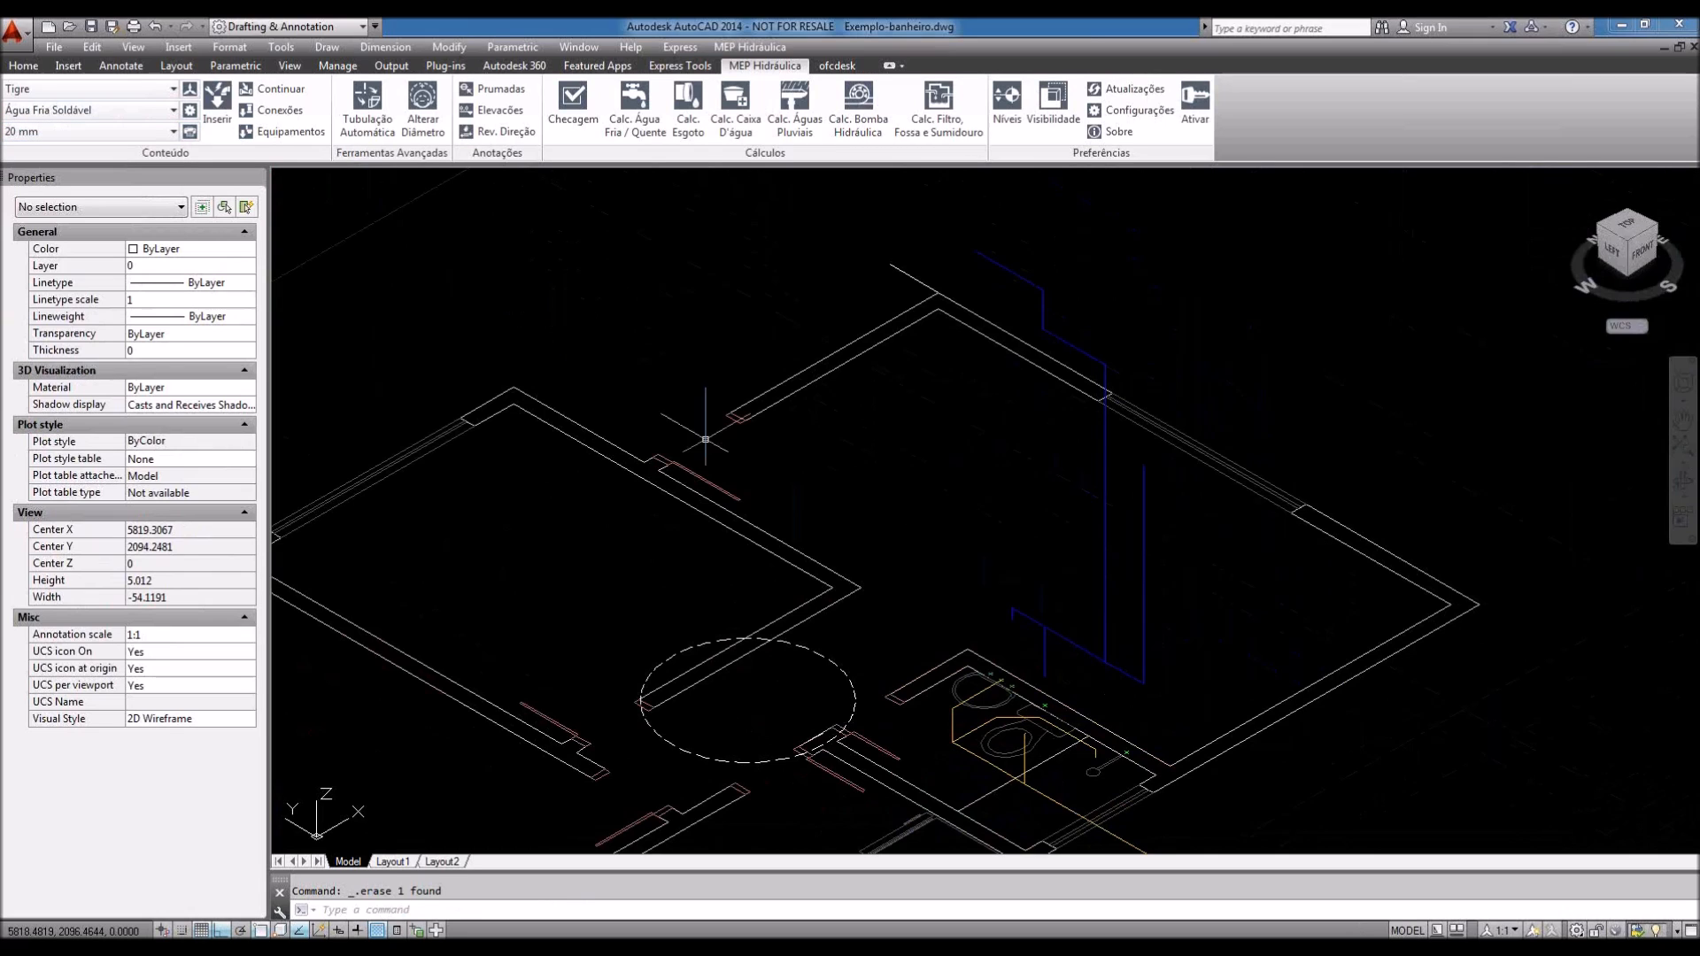
Step: Zoom to the wall and blue-pipe junction, then open the MEP Estilos settings
{"action": "mouse_move", "coordinate": [1038, 546]}
{"action": "middle_mouse_down"}
{"action": "mouse_move", "coordinate": [1041, 525]}
{"action": "mouse_move", "coordinate": [1092, 554]}
{"action": "middle_mouse_up"}
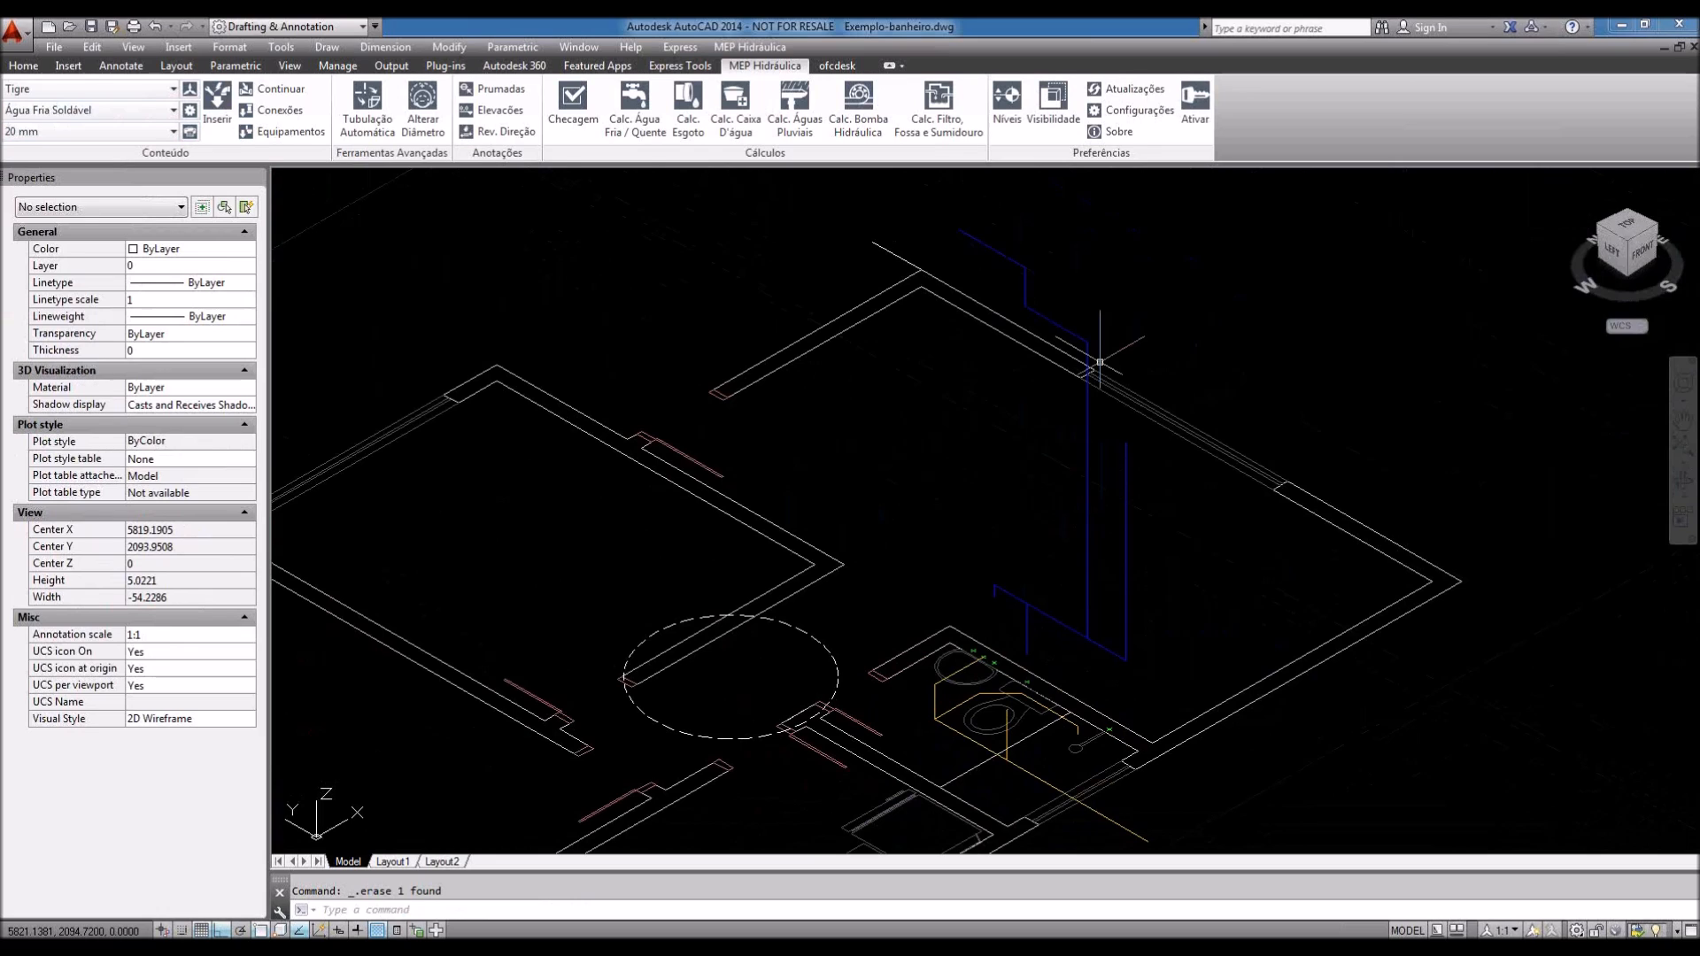
{"action": "middle_click_drag", "start_coordinate": [1099, 362], "coordinate": [1089, 389]}
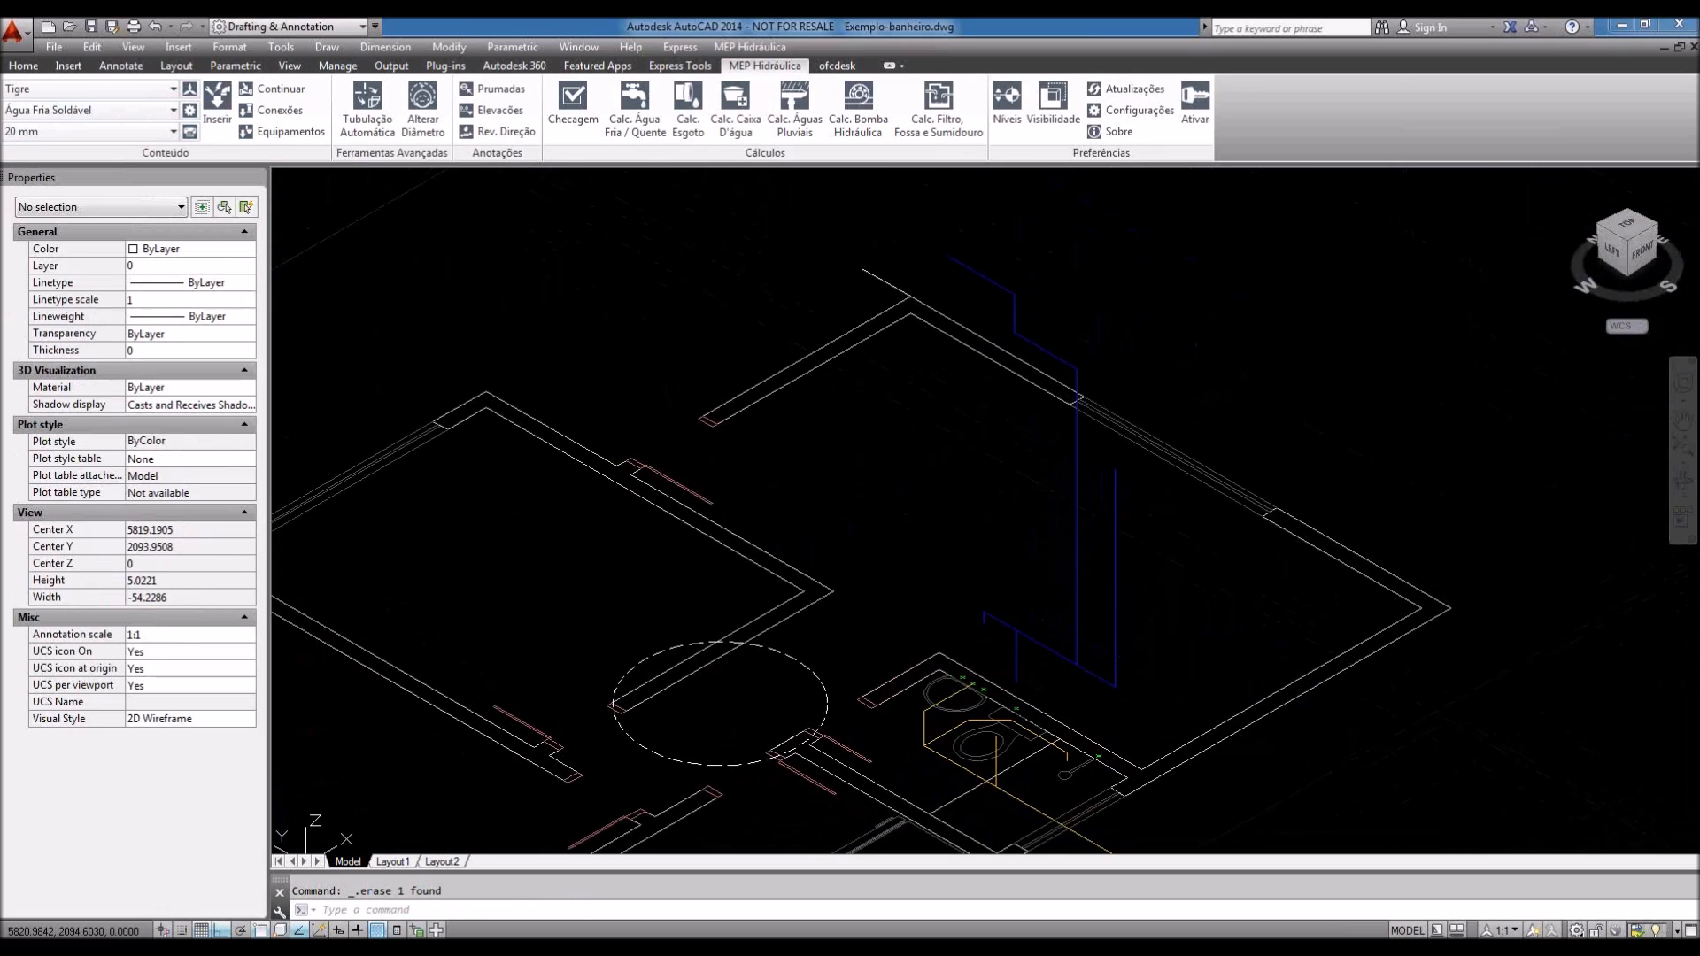
{"action": "scroll", "coordinate": [1076, 372], "scroll_direction": "up", "scroll_amount": 4}
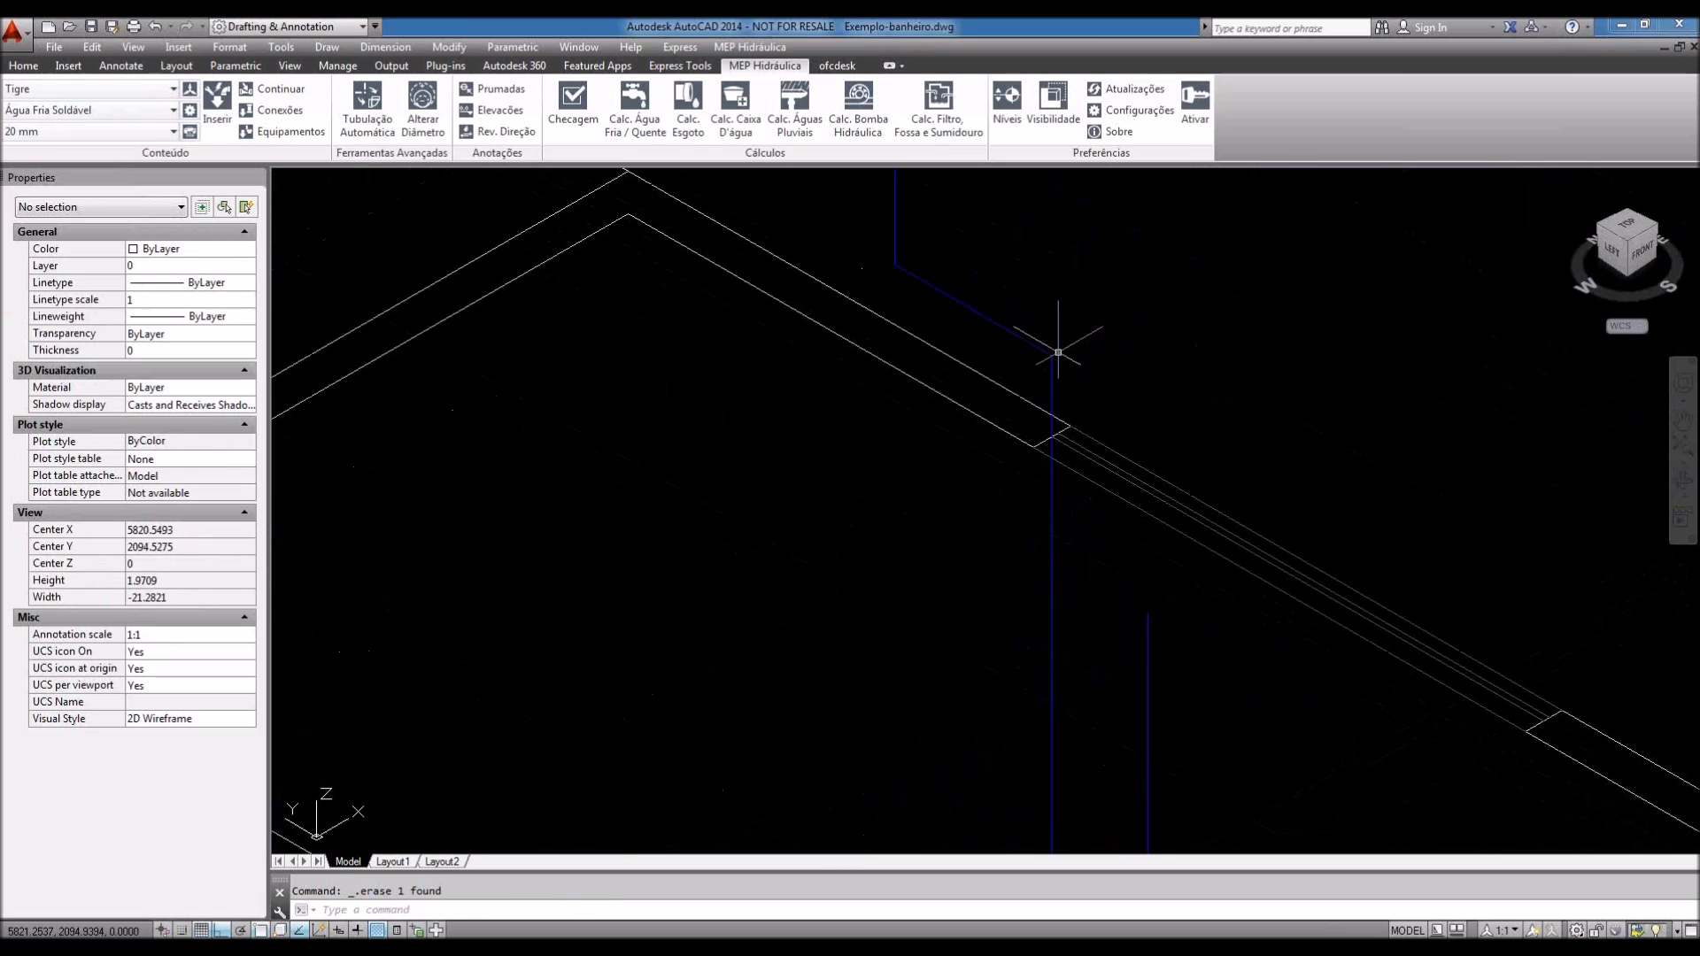
{"action": "scroll", "coordinate": [1058, 352], "scroll_direction": "up", "scroll_amount": 4}
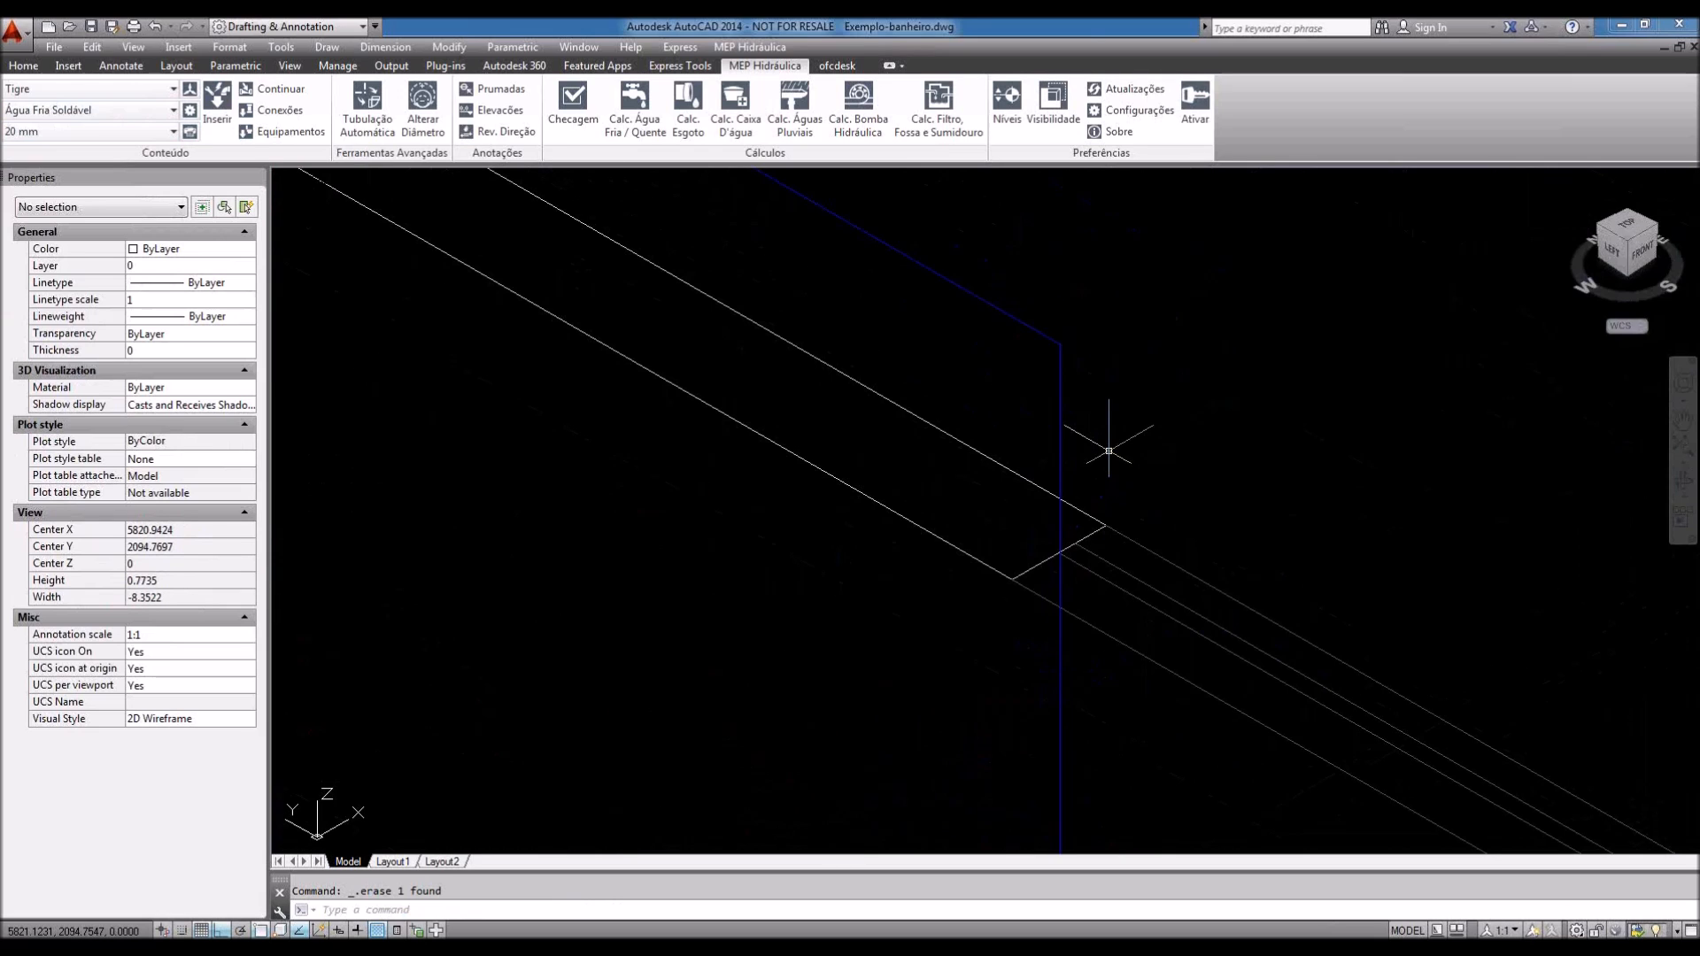
{"action": "scroll", "coordinate": [1109, 450], "scroll_direction": "down", "scroll_amount": 8}
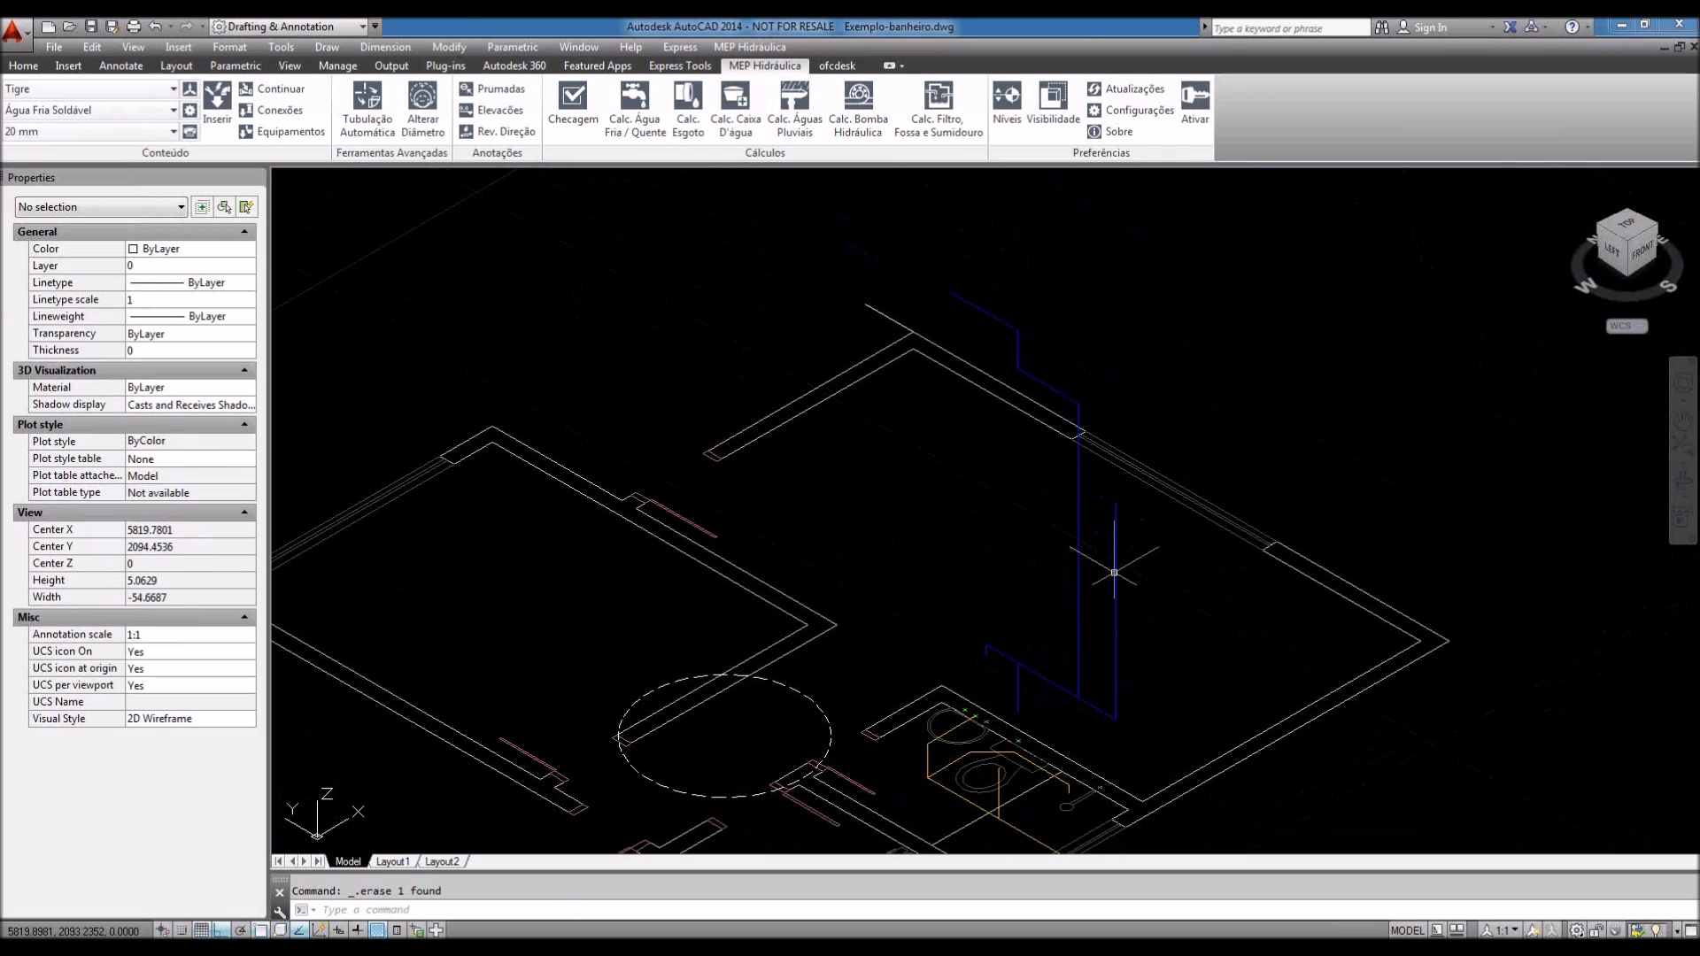
{"action": "middle_click_drag", "start_coordinate": [1113, 573], "coordinate": [1057, 542]}
{"action": "scroll", "coordinate": [996, 679], "scroll_direction": "up", "scroll_amount": 2}
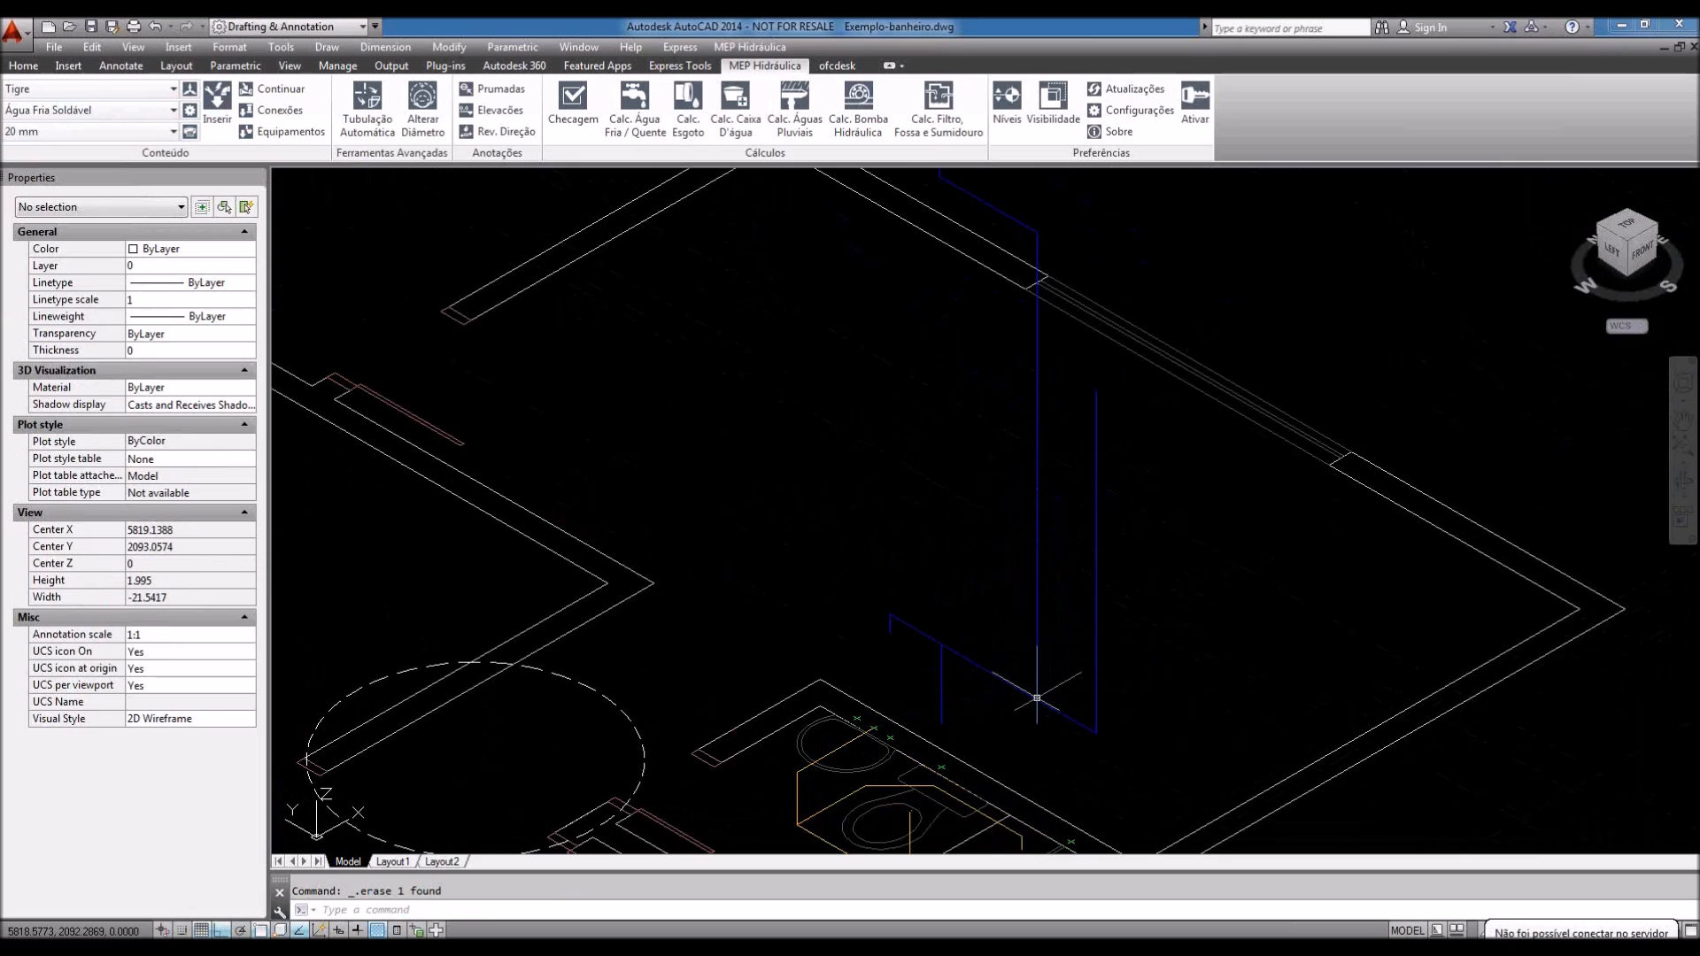
{"action": "middle_click_drag", "start_coordinate": [934, 537], "coordinate": [923, 602]}
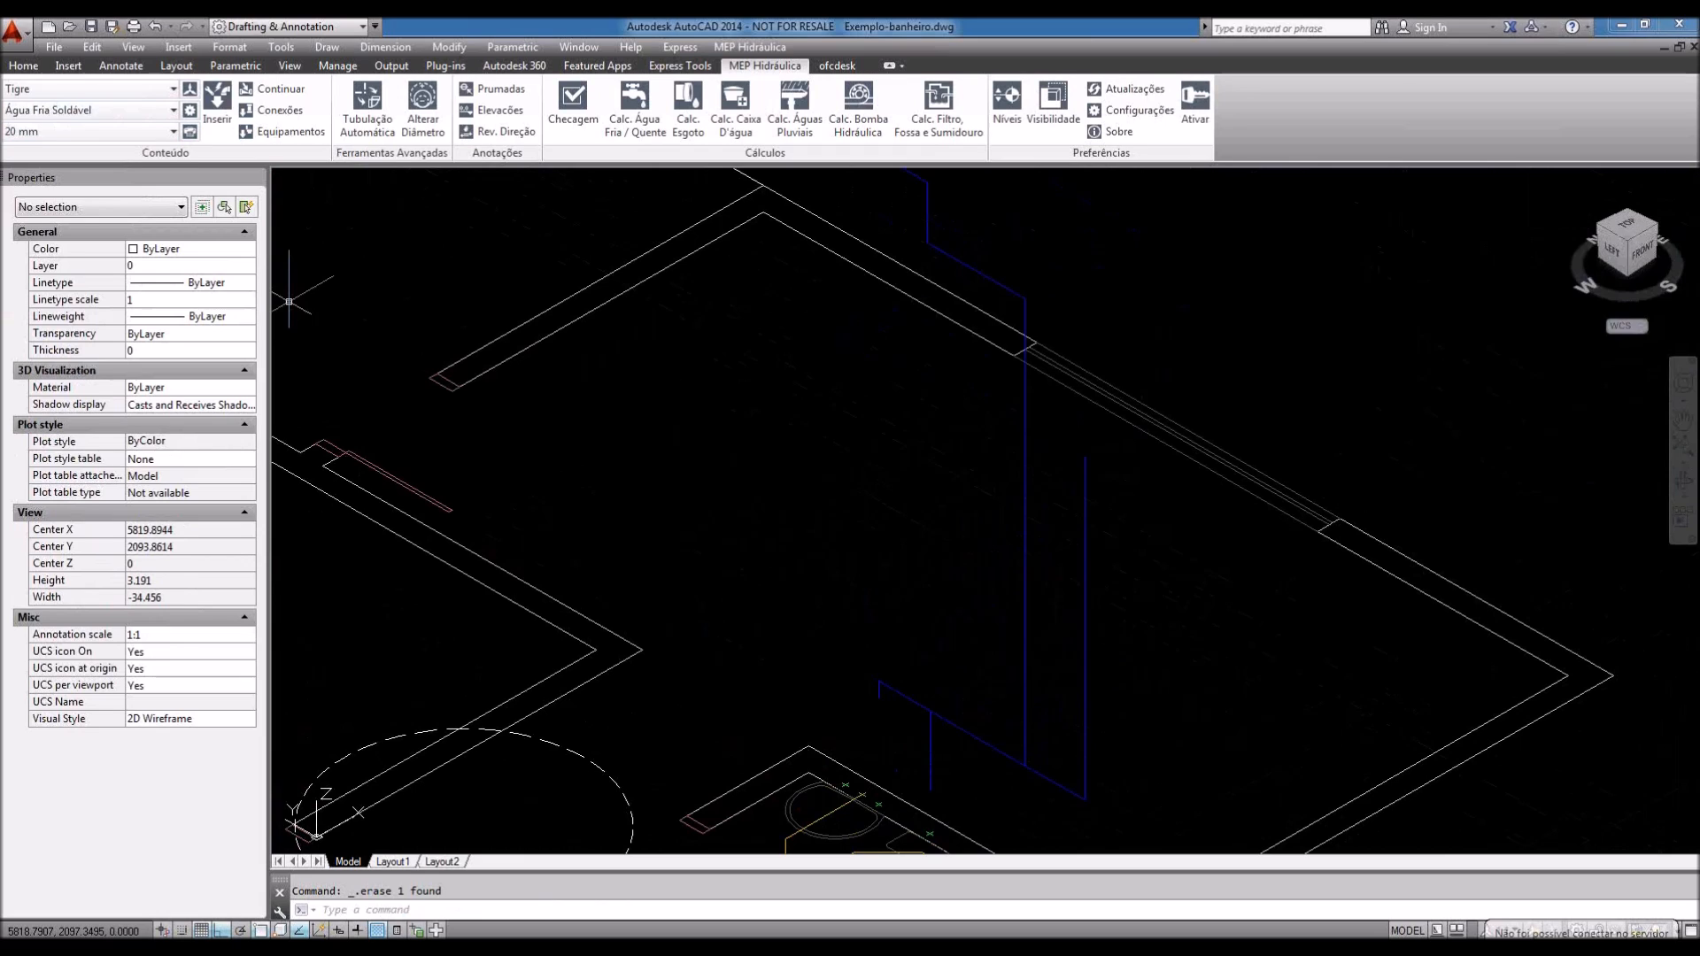
{"action": "left_click", "coordinate": [190, 110]}
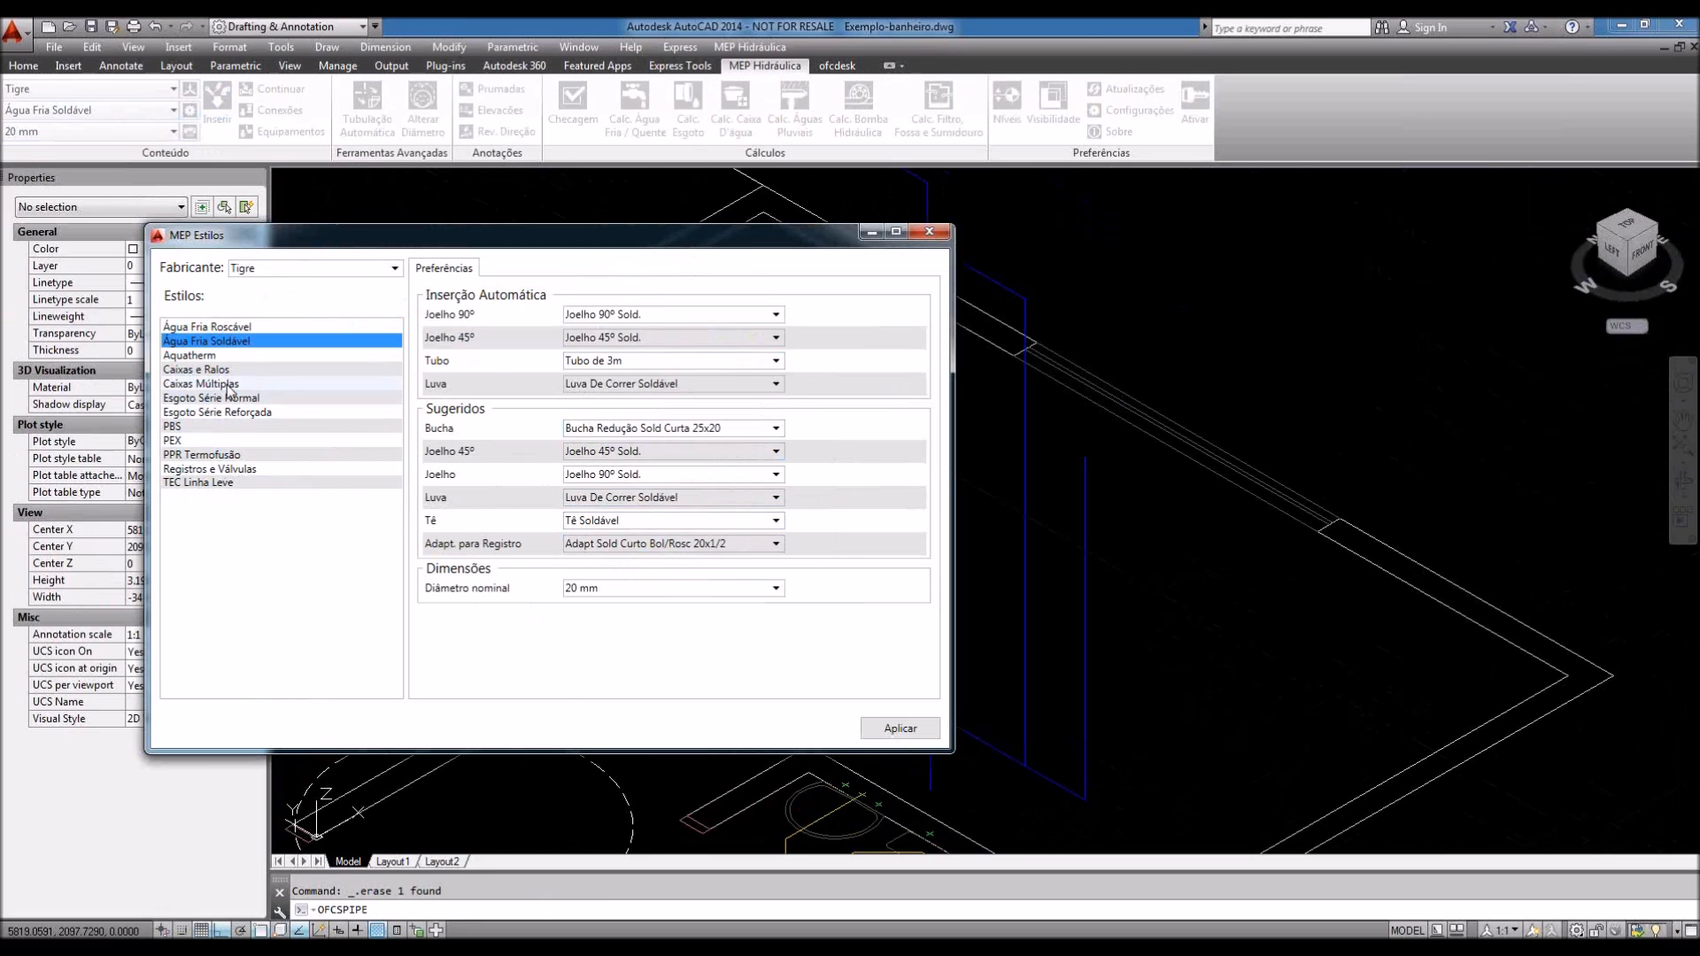
Step: For Esgoto Série Normal, set elbow Sempre Perguntar, Joelho 45º, Tubo de 6m, Luva Simples, Curva de 90°
{"action": "left_click", "coordinate": [229, 401]}
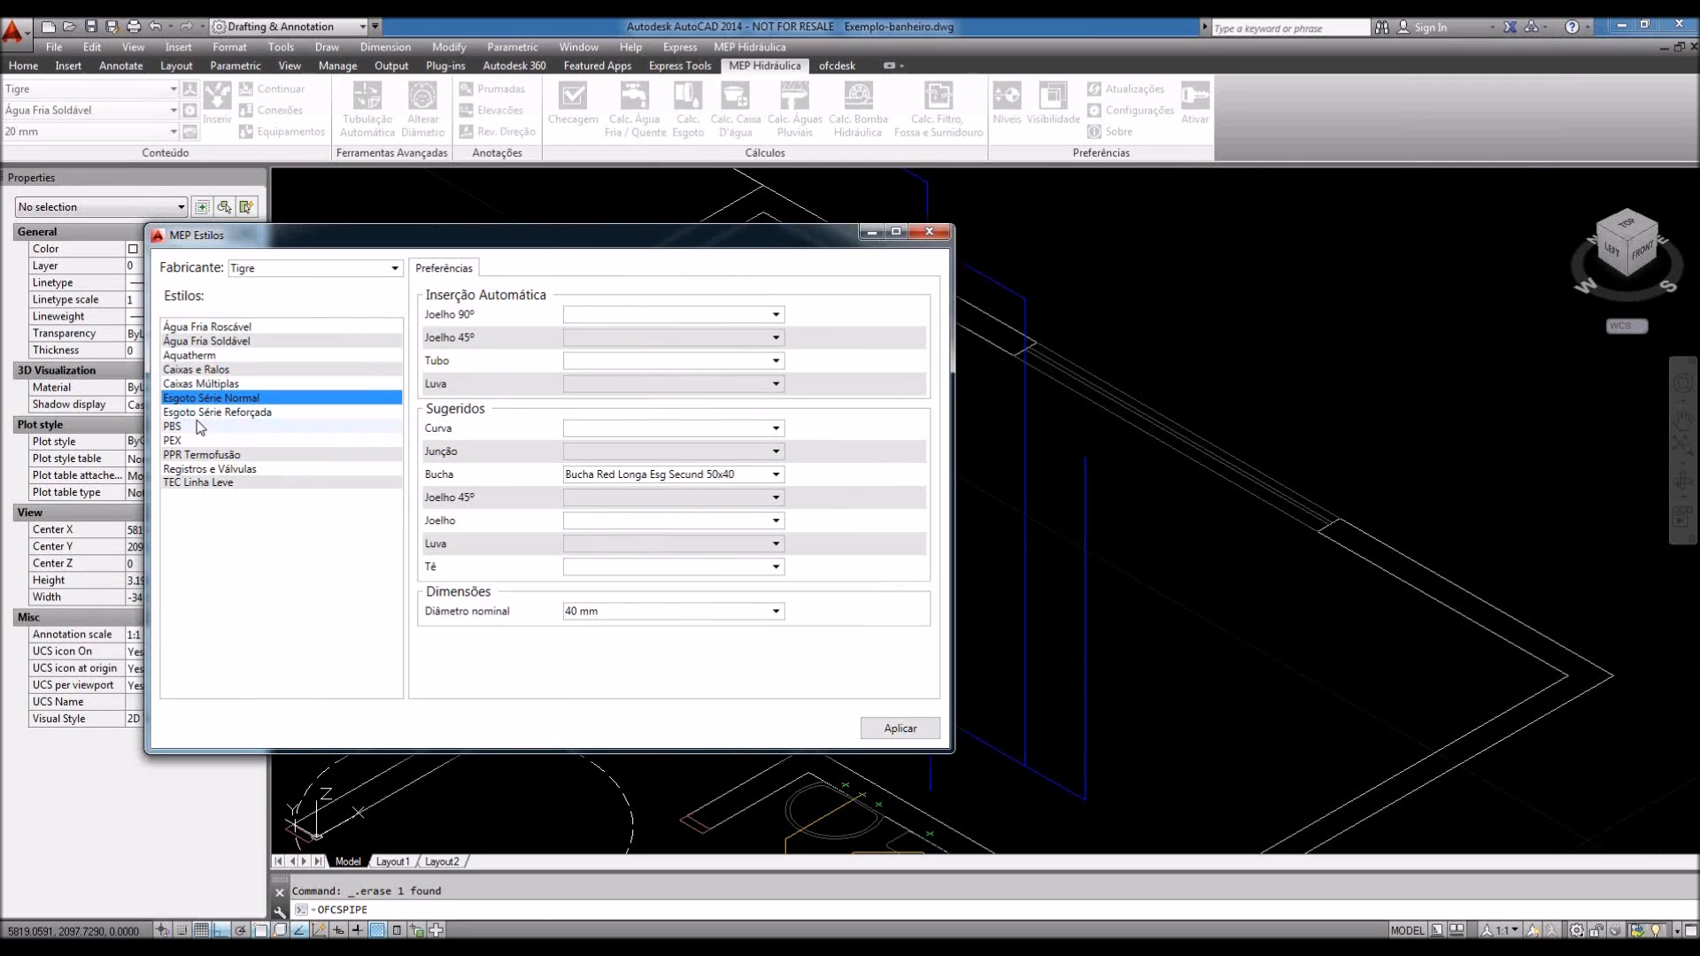
{"action": "left_click", "coordinate": [691, 316]}
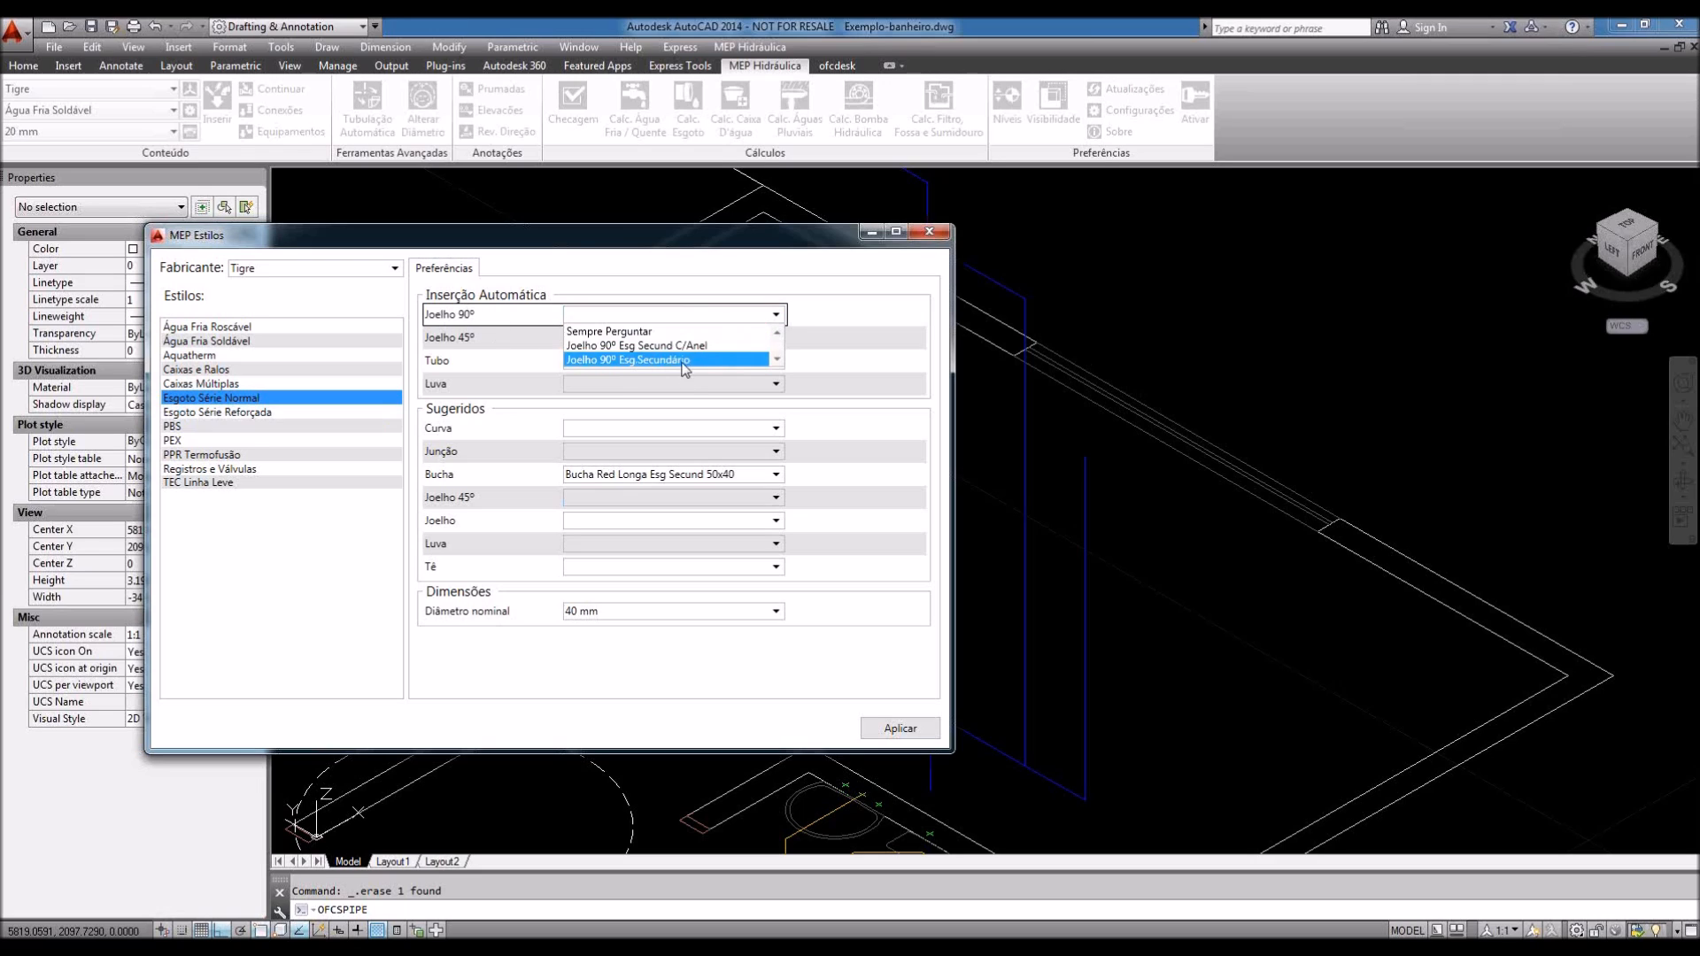
{"action": "left_click", "coordinate": [639, 332]}
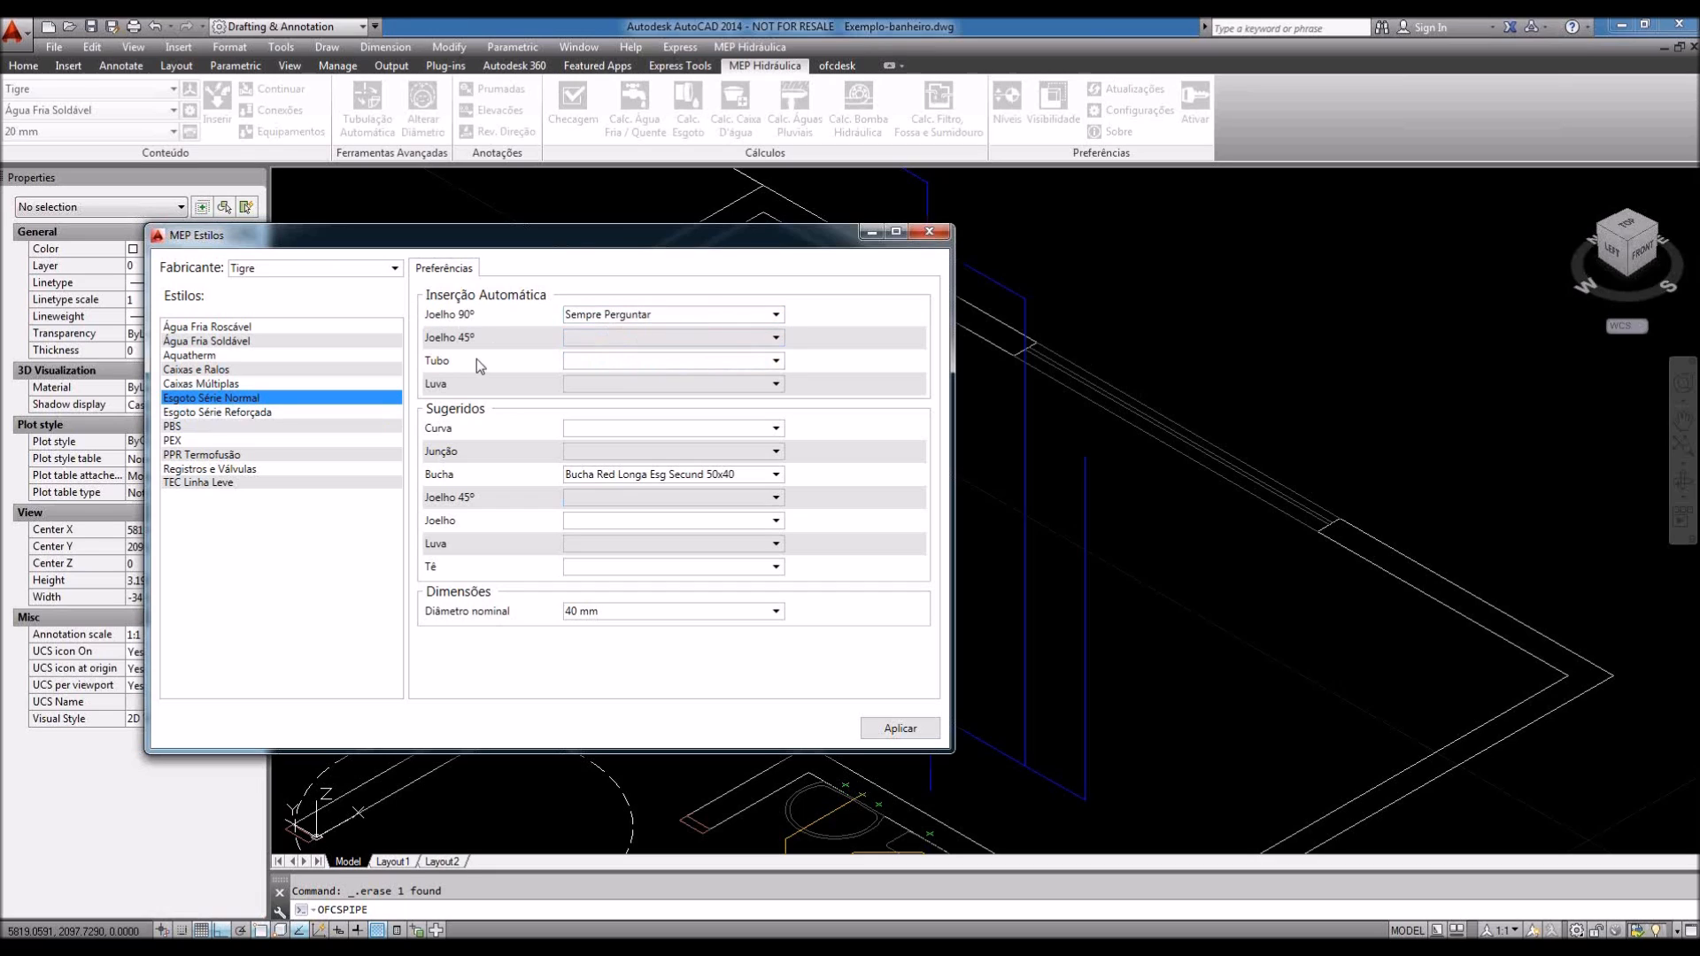
{"action": "left_click", "coordinate": [618, 347]}
{"action": "left_click", "coordinate": [614, 368]}
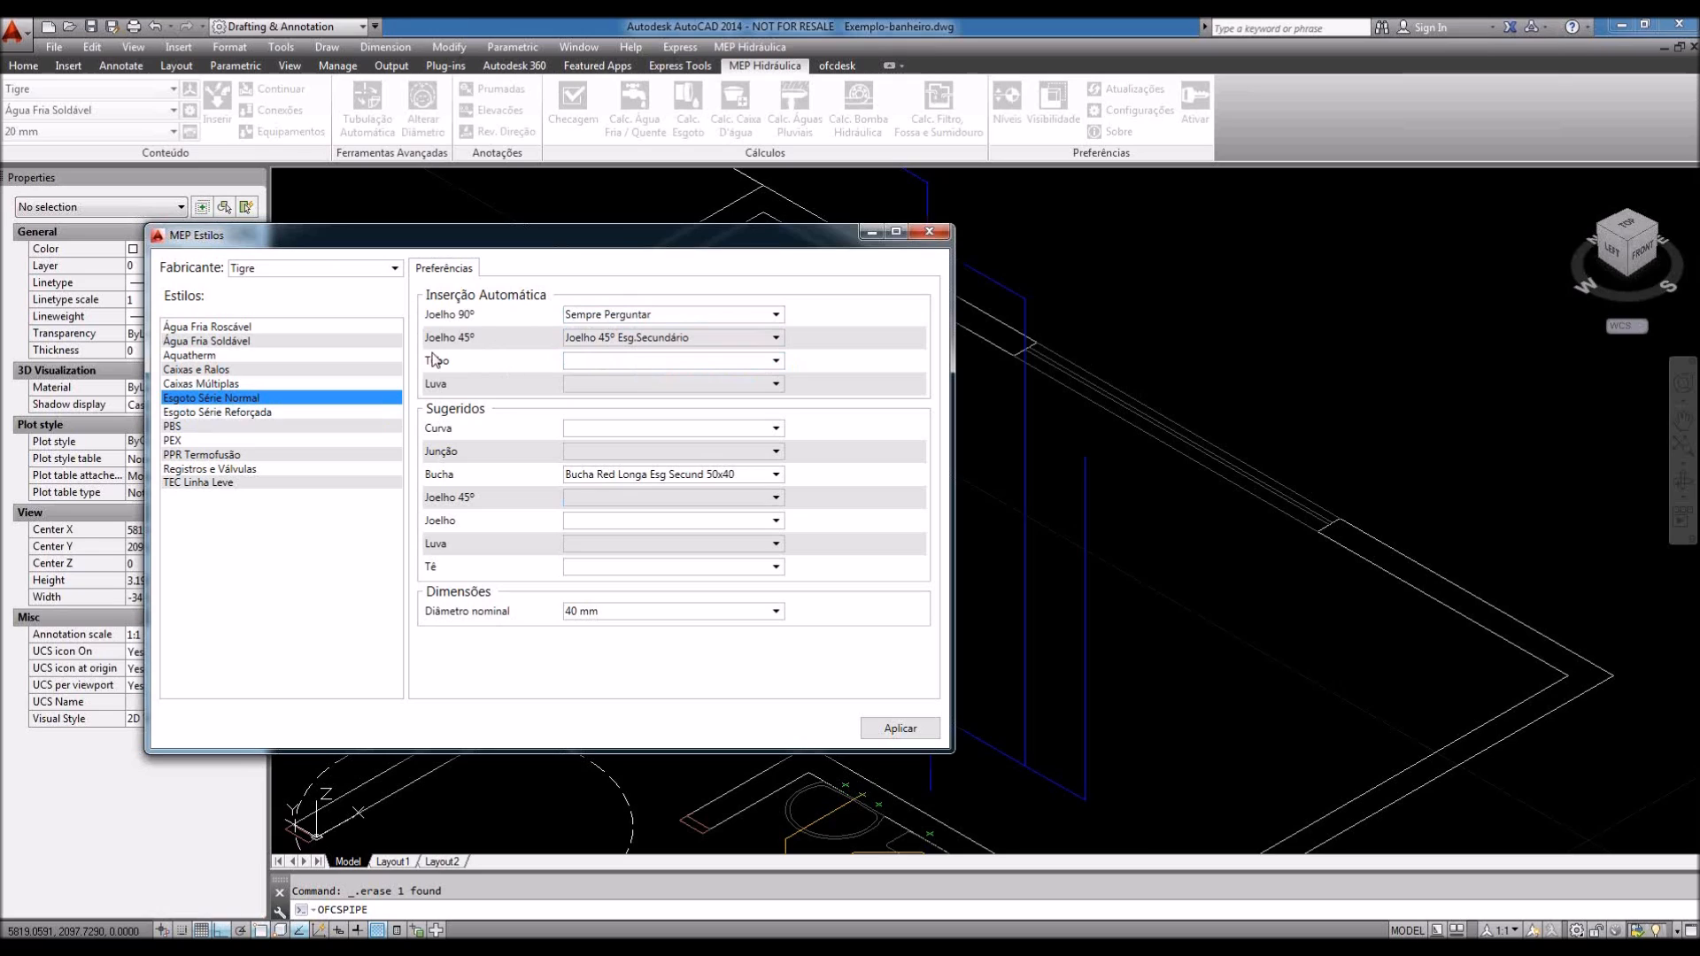
{"action": "left_click", "coordinate": [603, 361]}
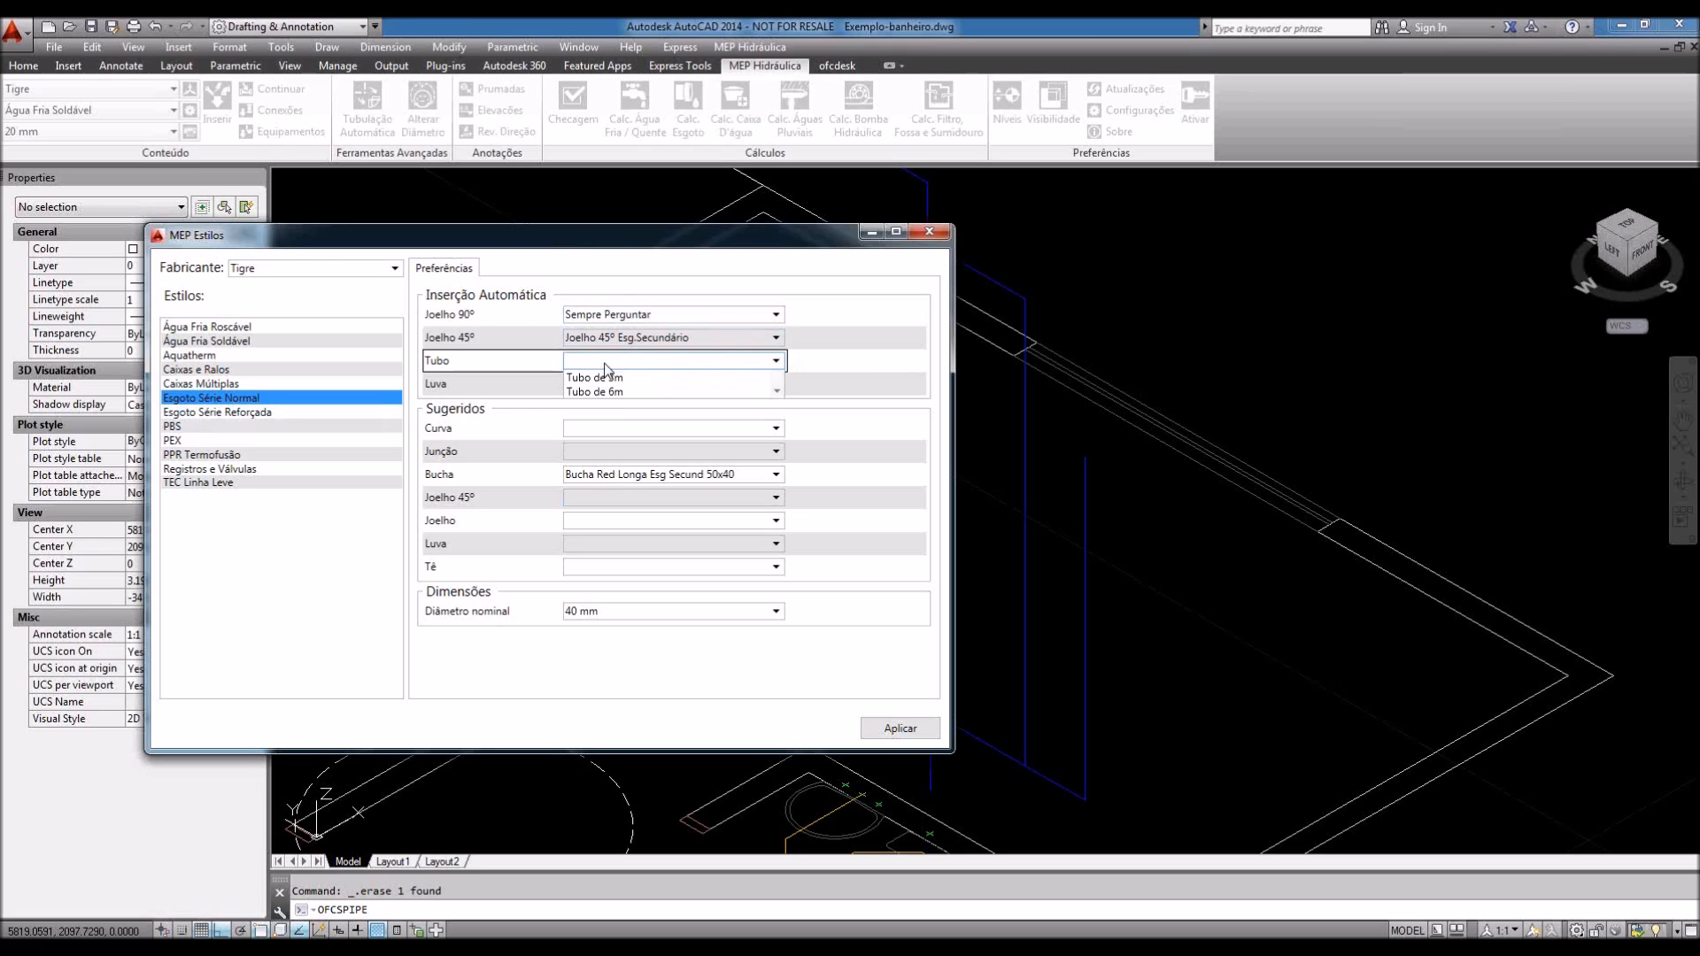
{"action": "left_click", "coordinate": [597, 405]}
{"action": "left_click", "coordinate": [603, 383]}
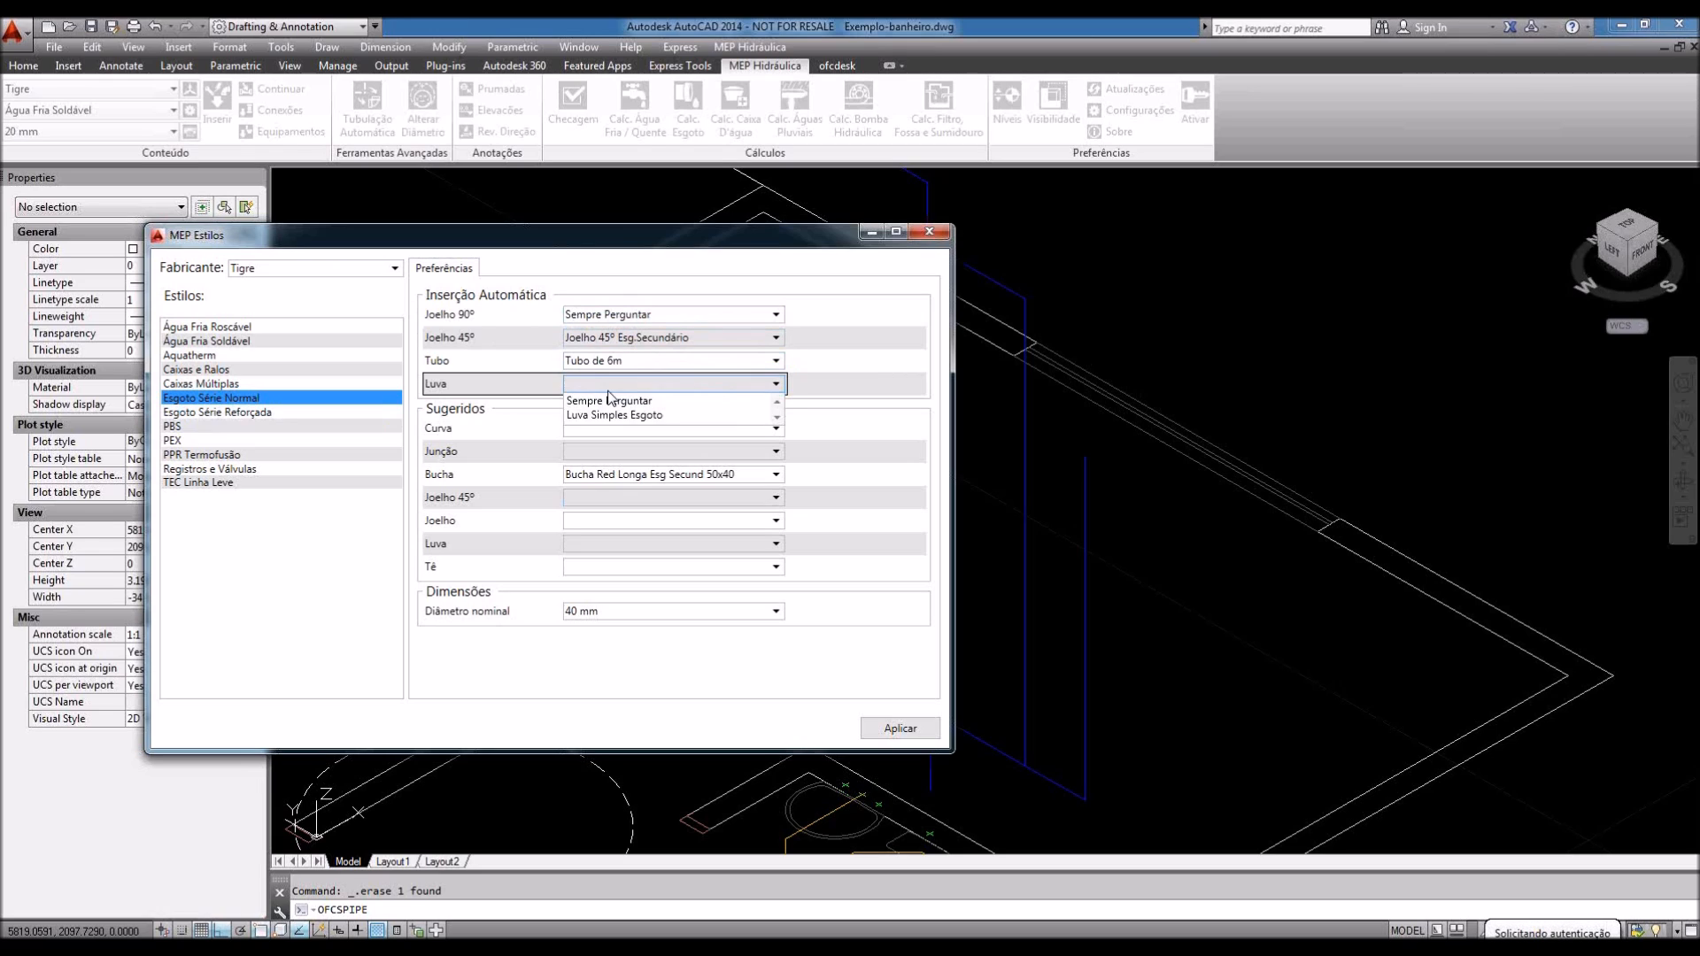
{"action": "left_click", "coordinate": [603, 416]}
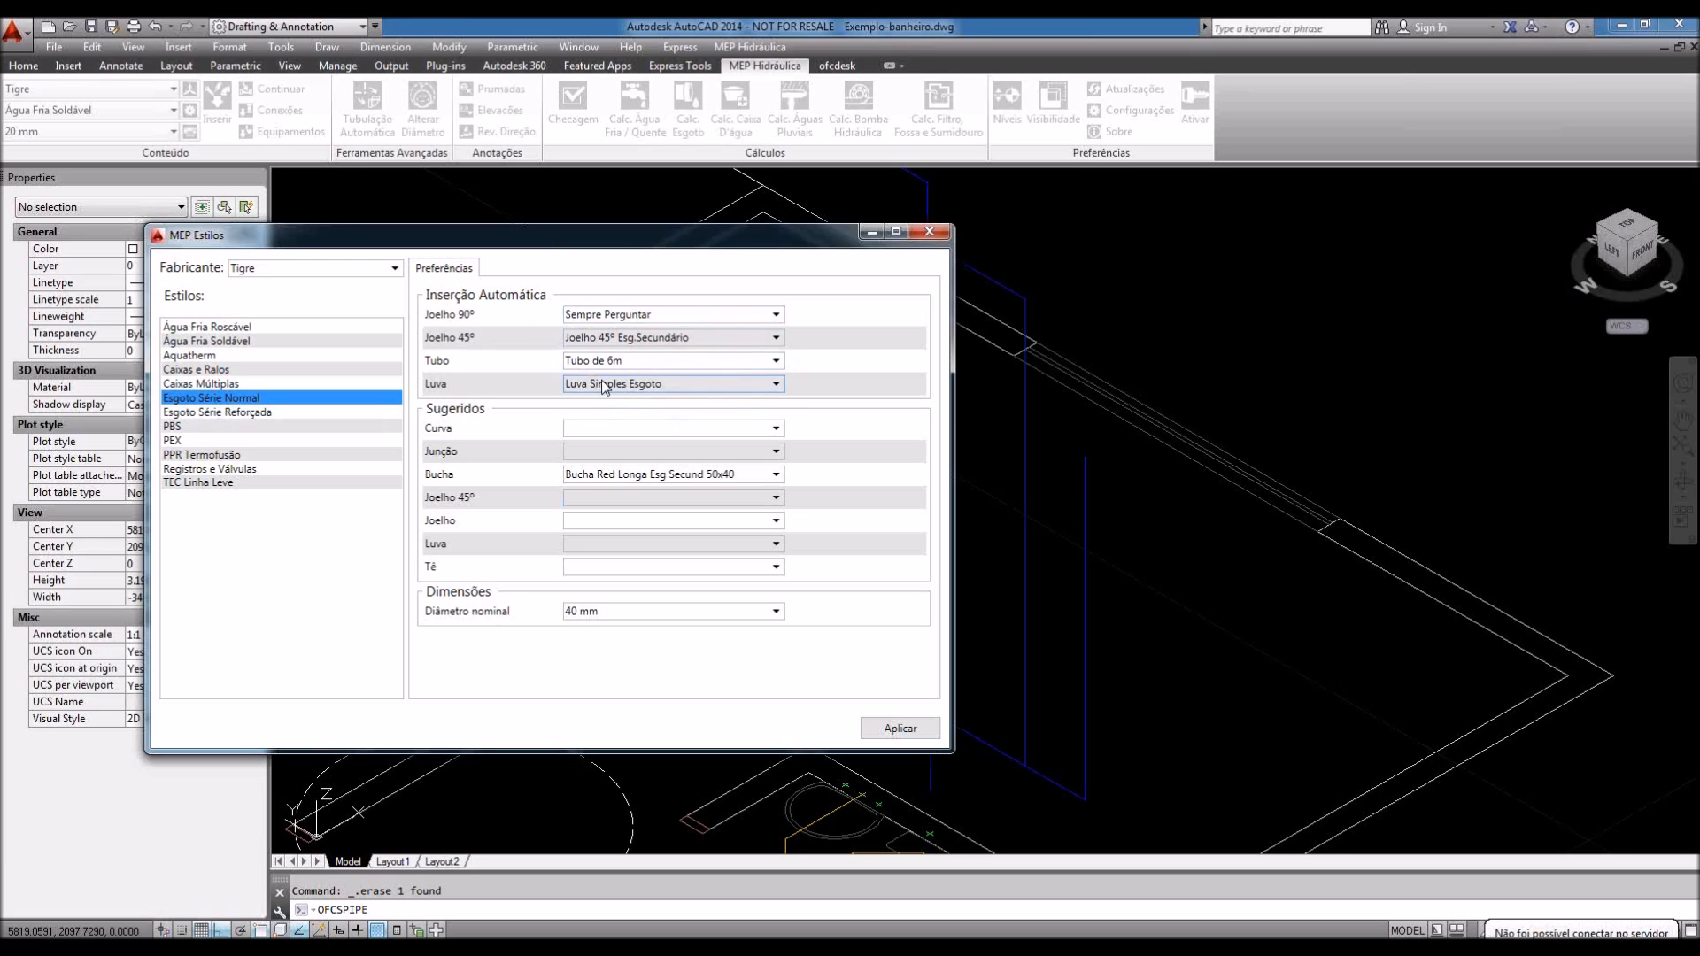
{"action": "left_click", "coordinate": [608, 428]}
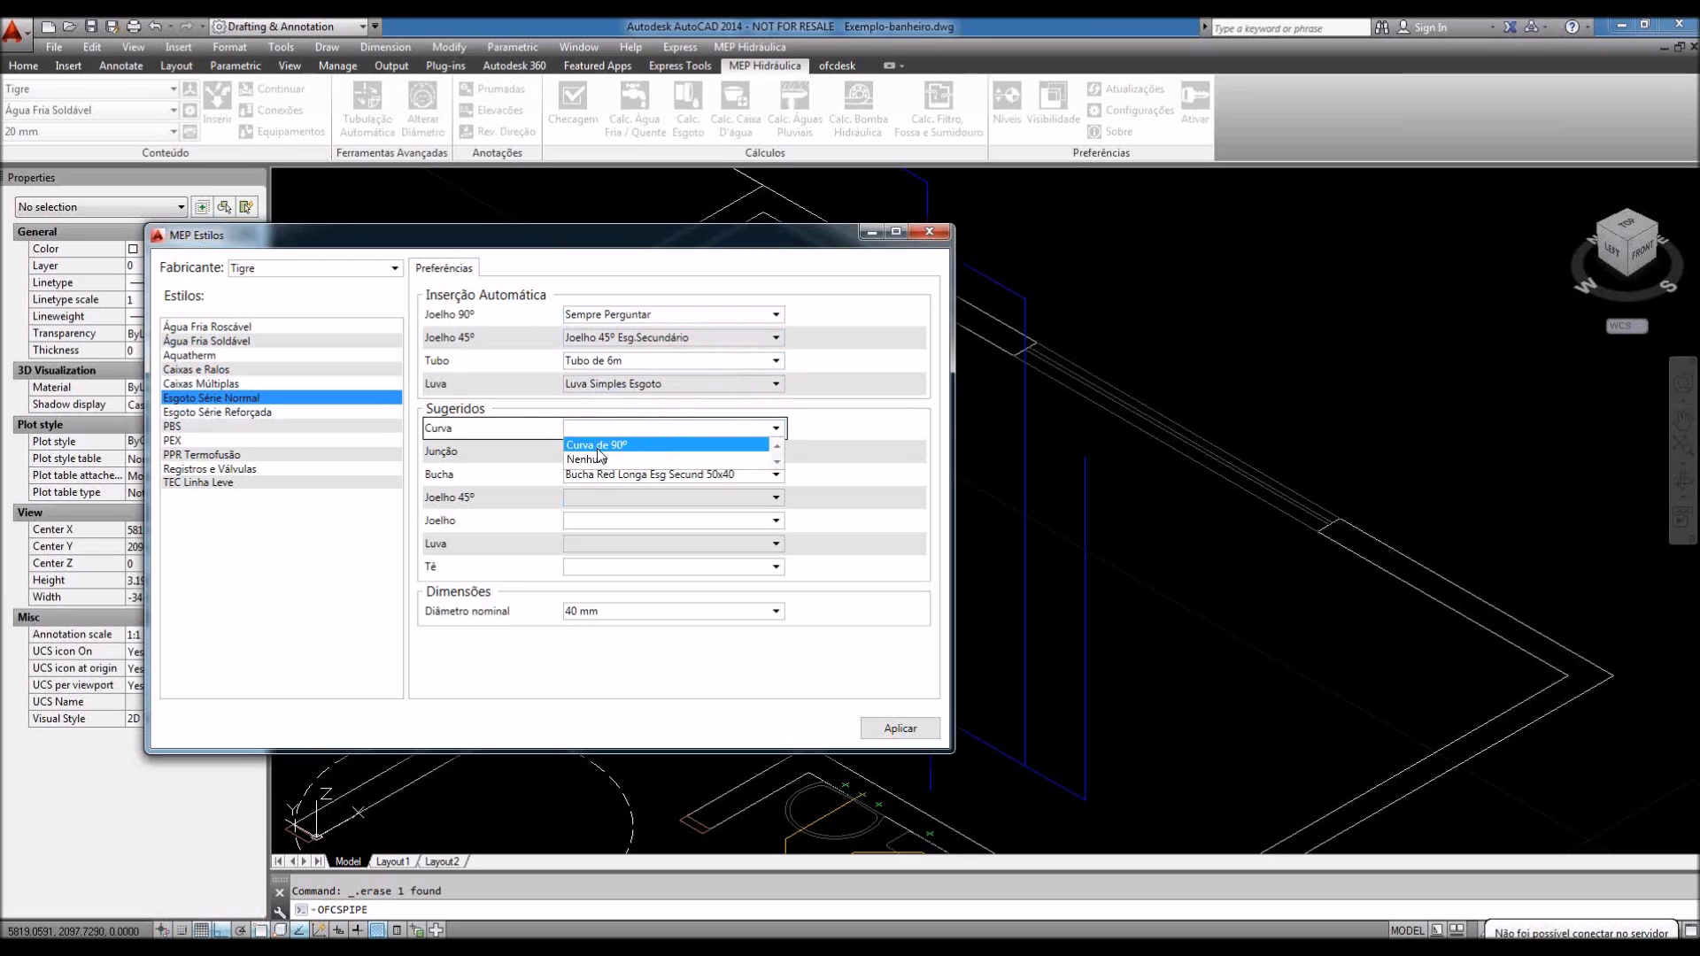
{"action": "left_click", "coordinate": [595, 445]}
Step: Set suggested Junção 45°, Joelho 45°, Joelho 90° C/Anel, Luva Nenhum, Te Curto; apply Água Fria Soldável
{"action": "left_click", "coordinate": [595, 454]}
{"action": "left_click", "coordinate": [611, 470]}
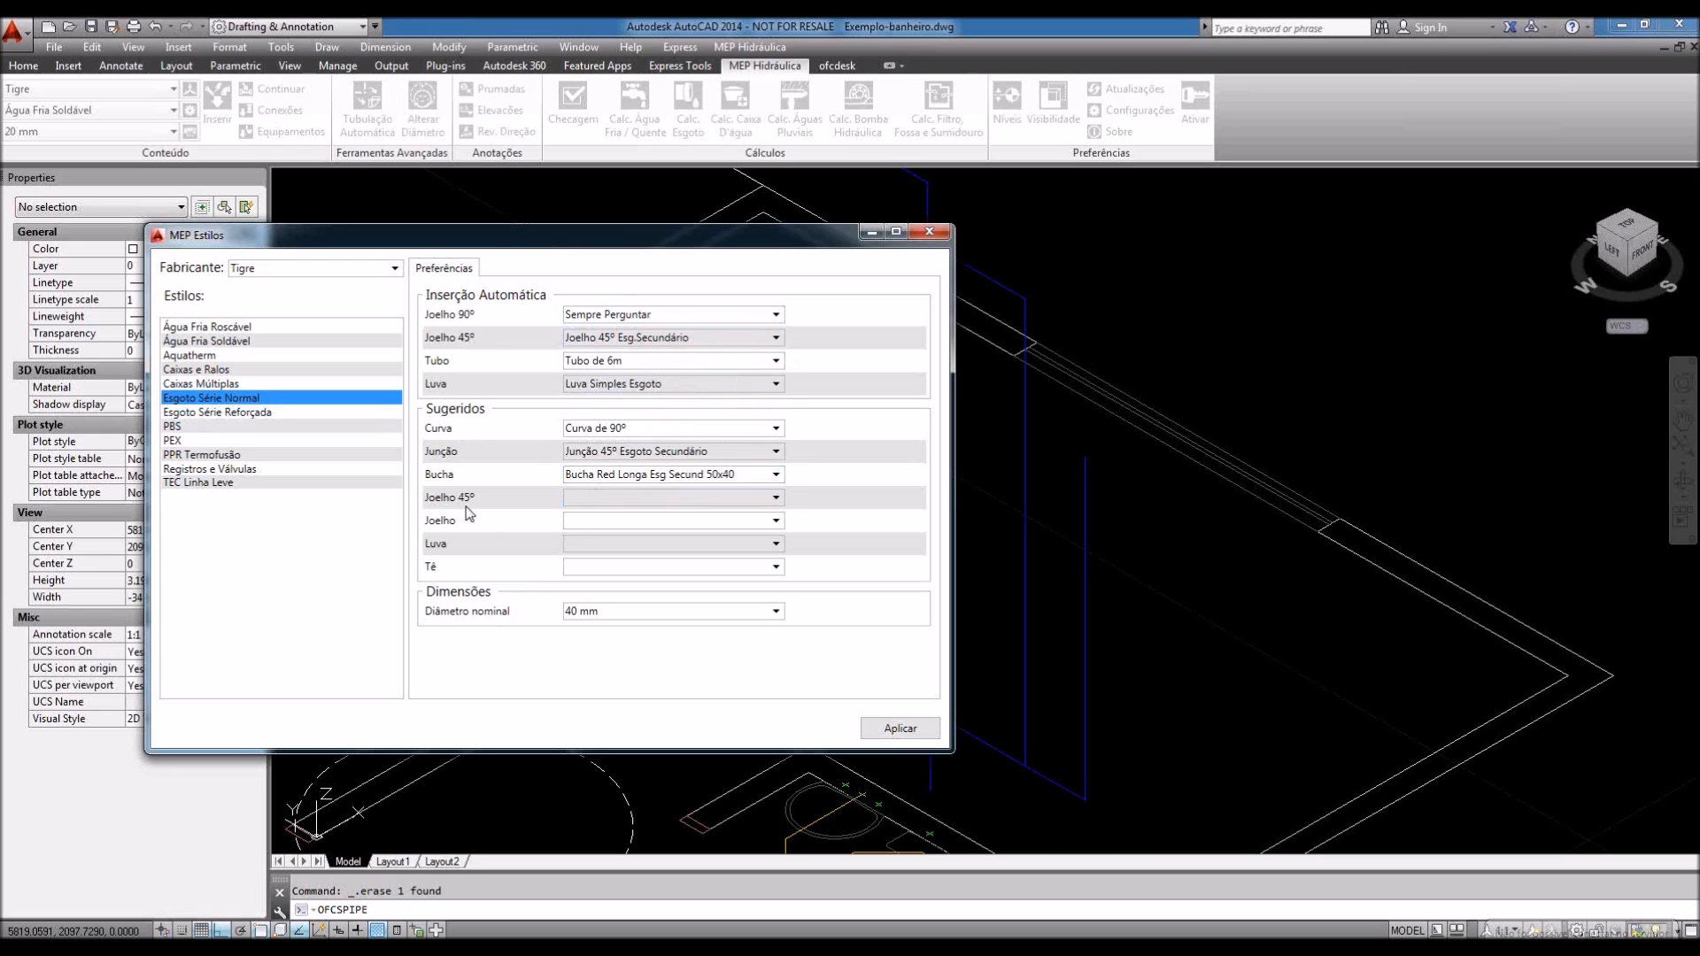
{"action": "left_click", "coordinate": [595, 500]}
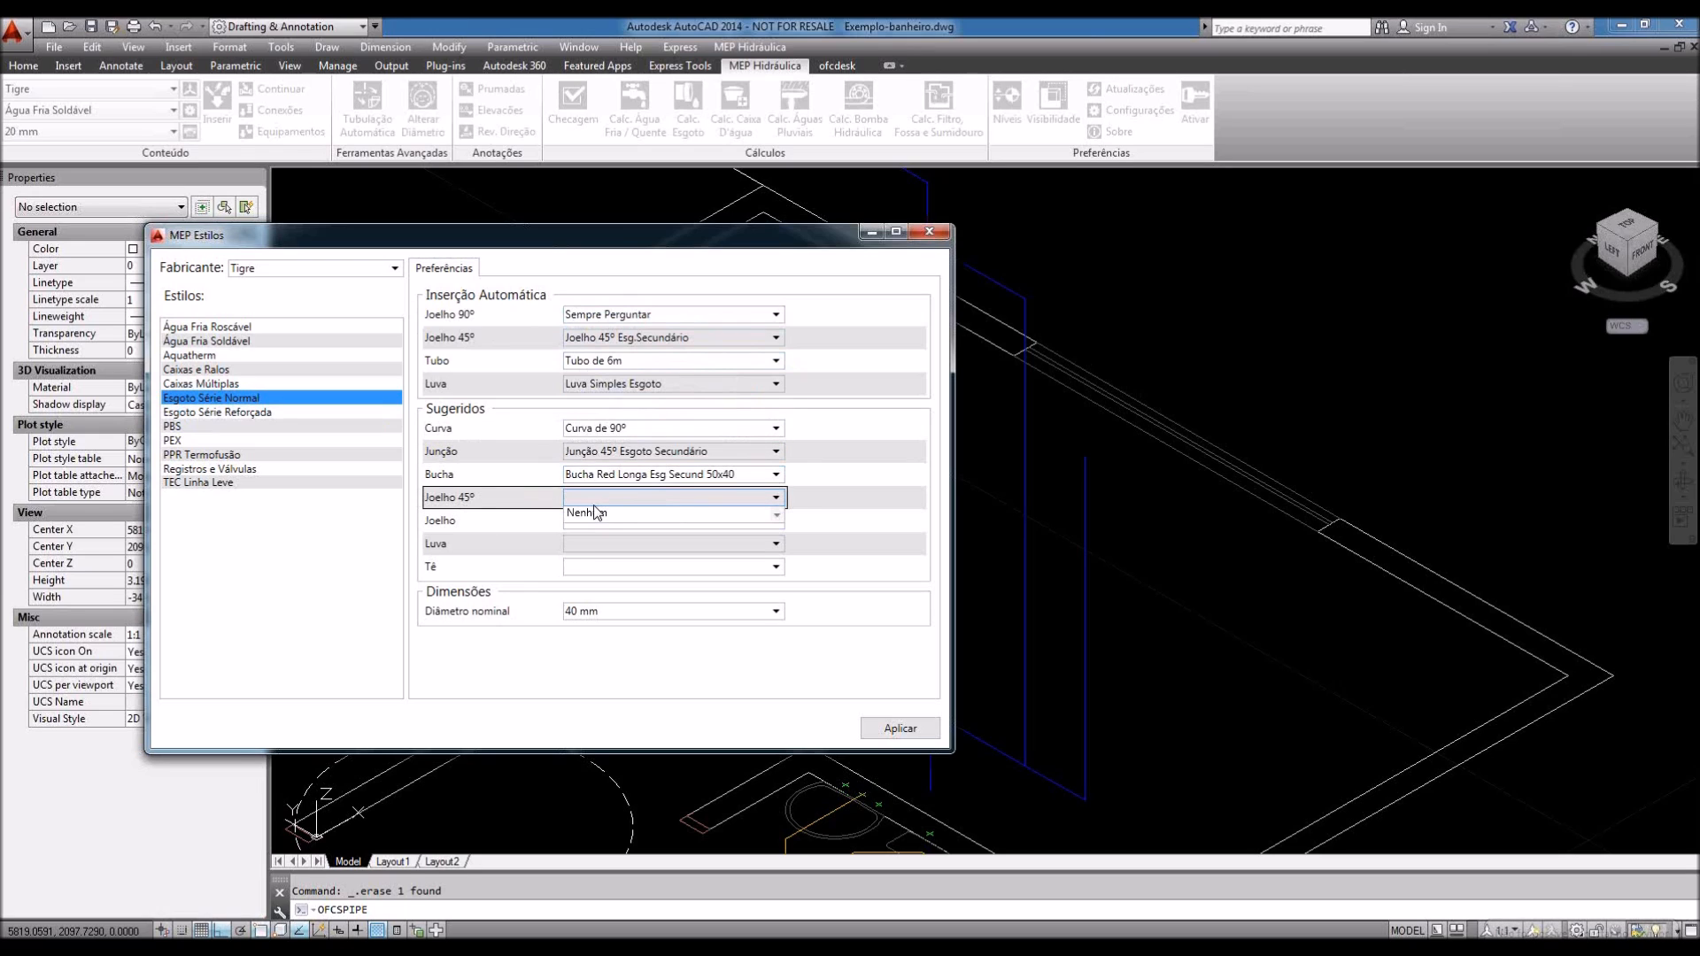
{"action": "left_click", "coordinate": [595, 514]}
{"action": "left_click", "coordinate": [601, 518]}
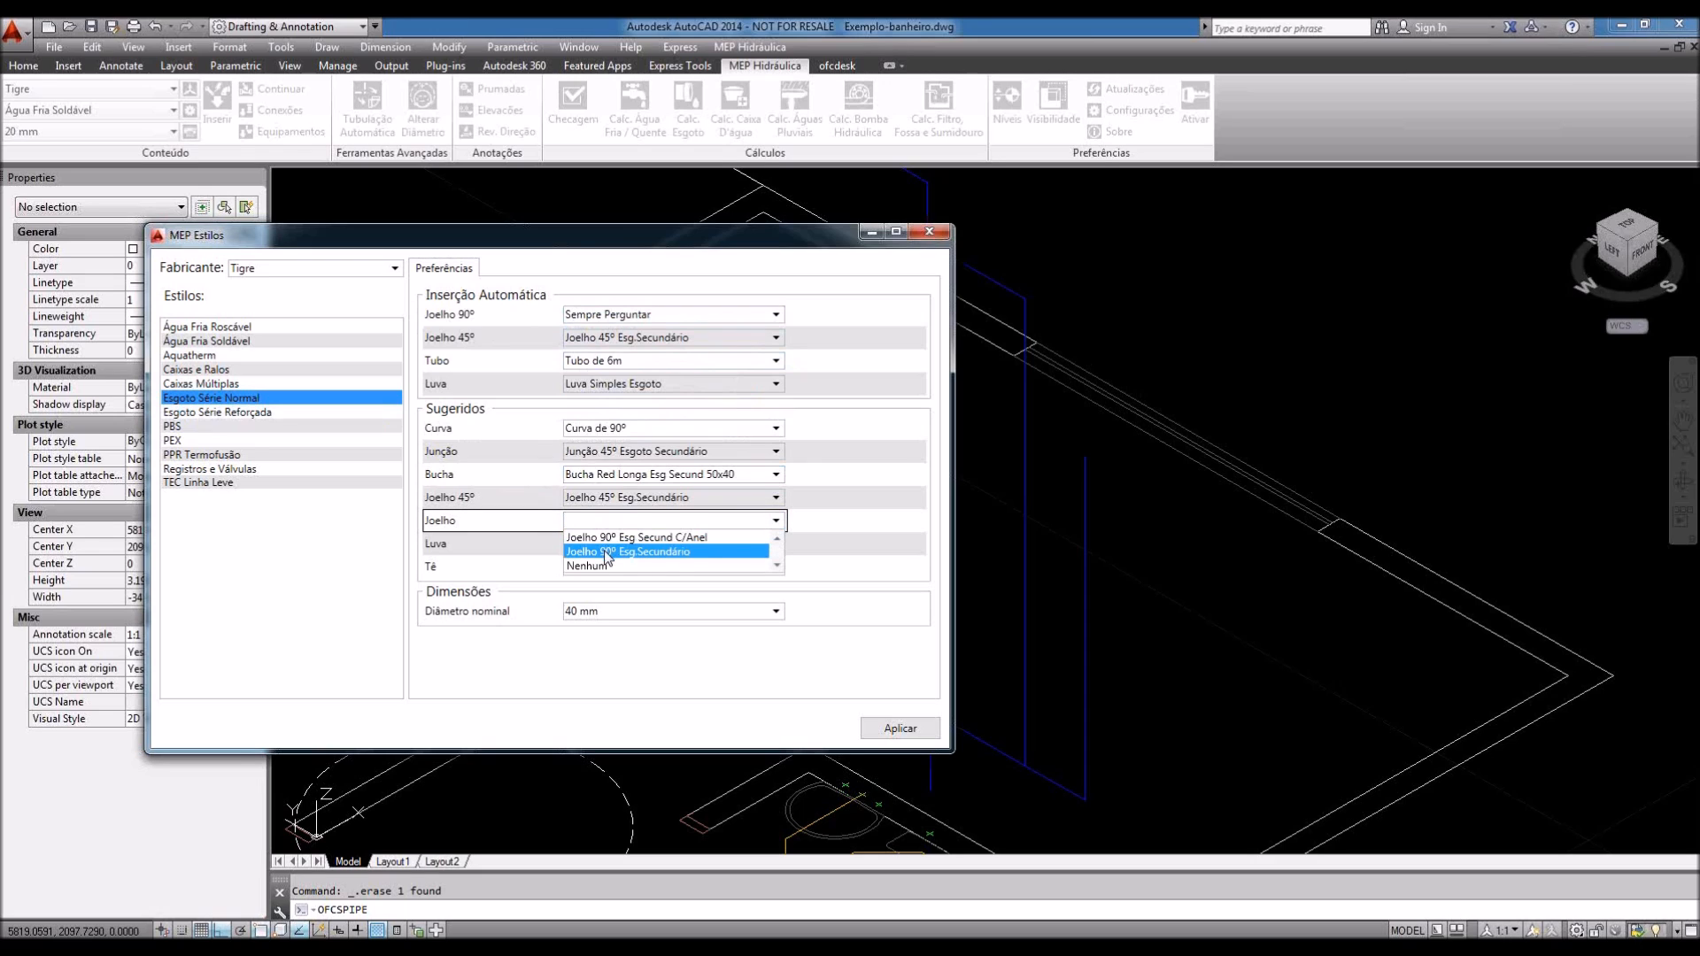
{"action": "left_click", "coordinate": [593, 537]}
{"action": "left_click", "coordinate": [592, 551]}
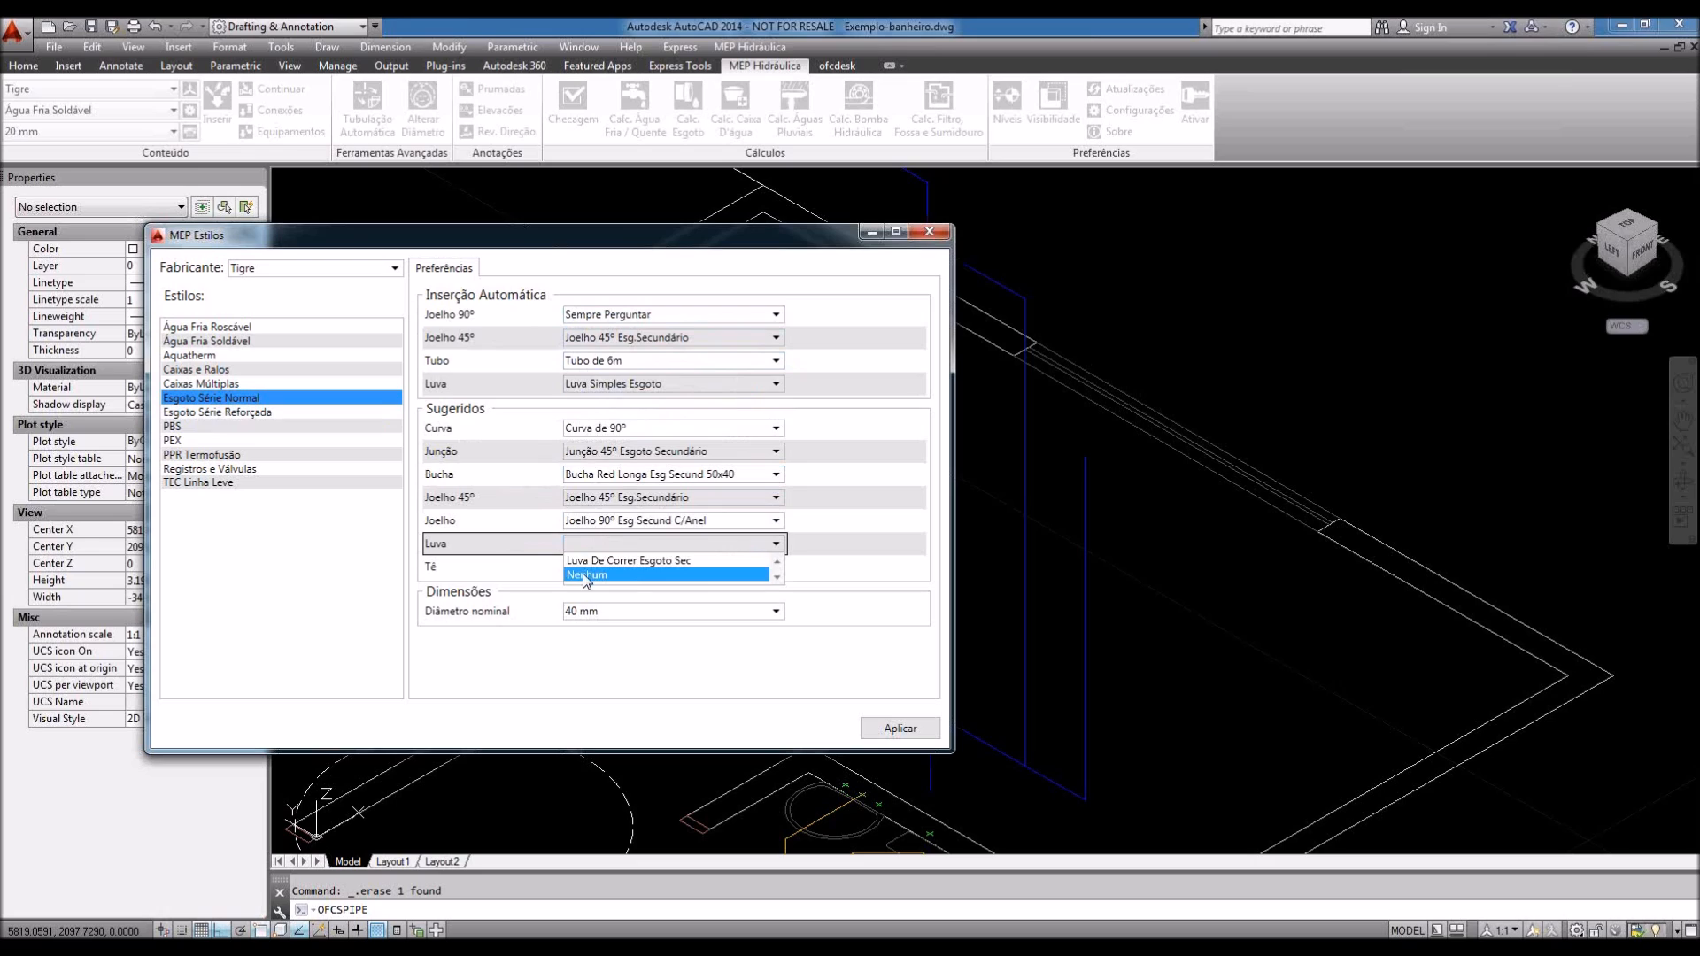
{"action": "left_click", "coordinate": [585, 576]}
{"action": "left_click", "coordinate": [585, 570]}
{"action": "left_click", "coordinate": [587, 579]}
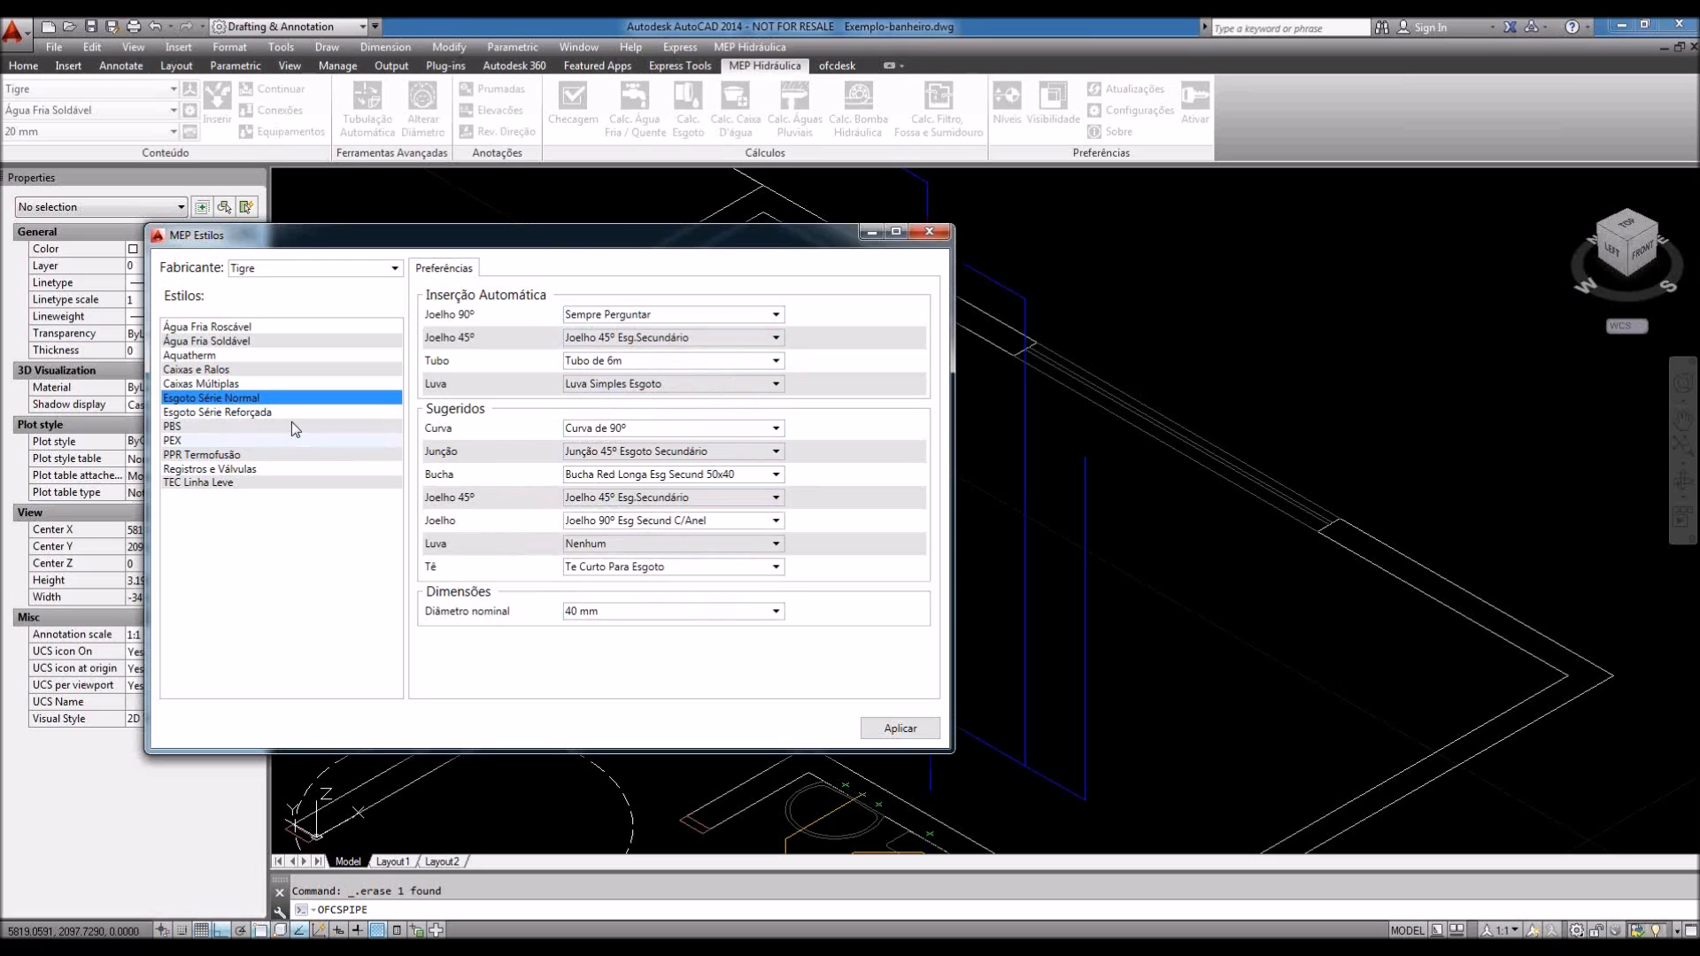
{"action": "left_click", "coordinate": [238, 342]}
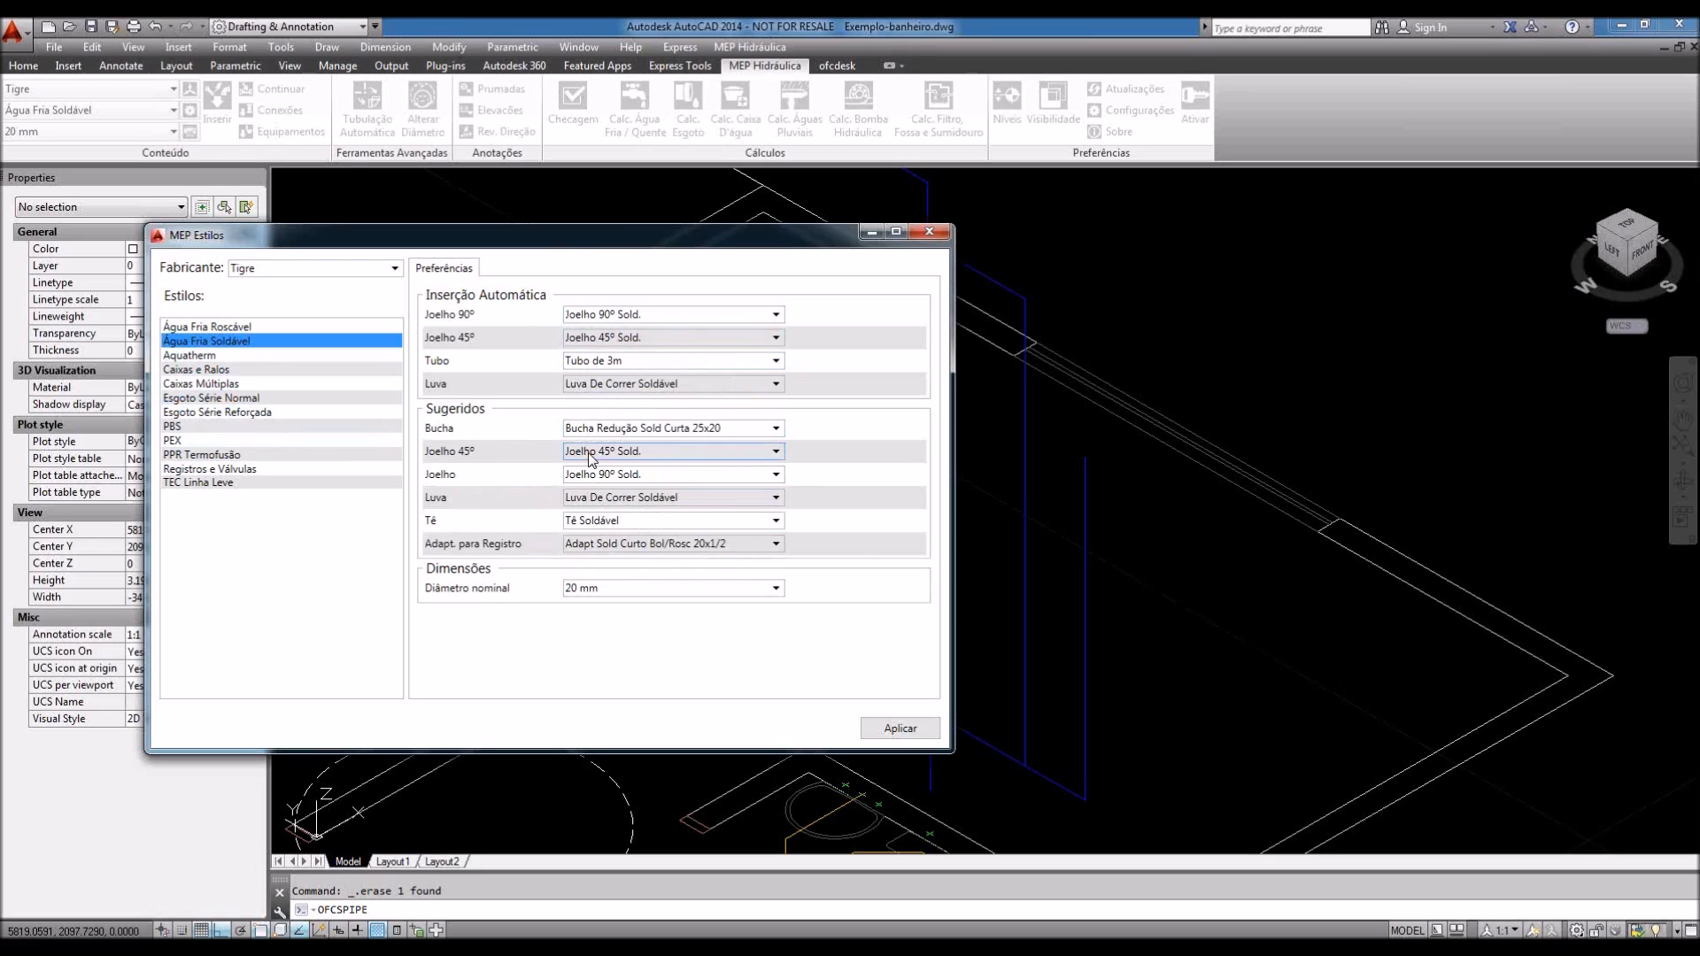
{"action": "left_click", "coordinate": [900, 727]}
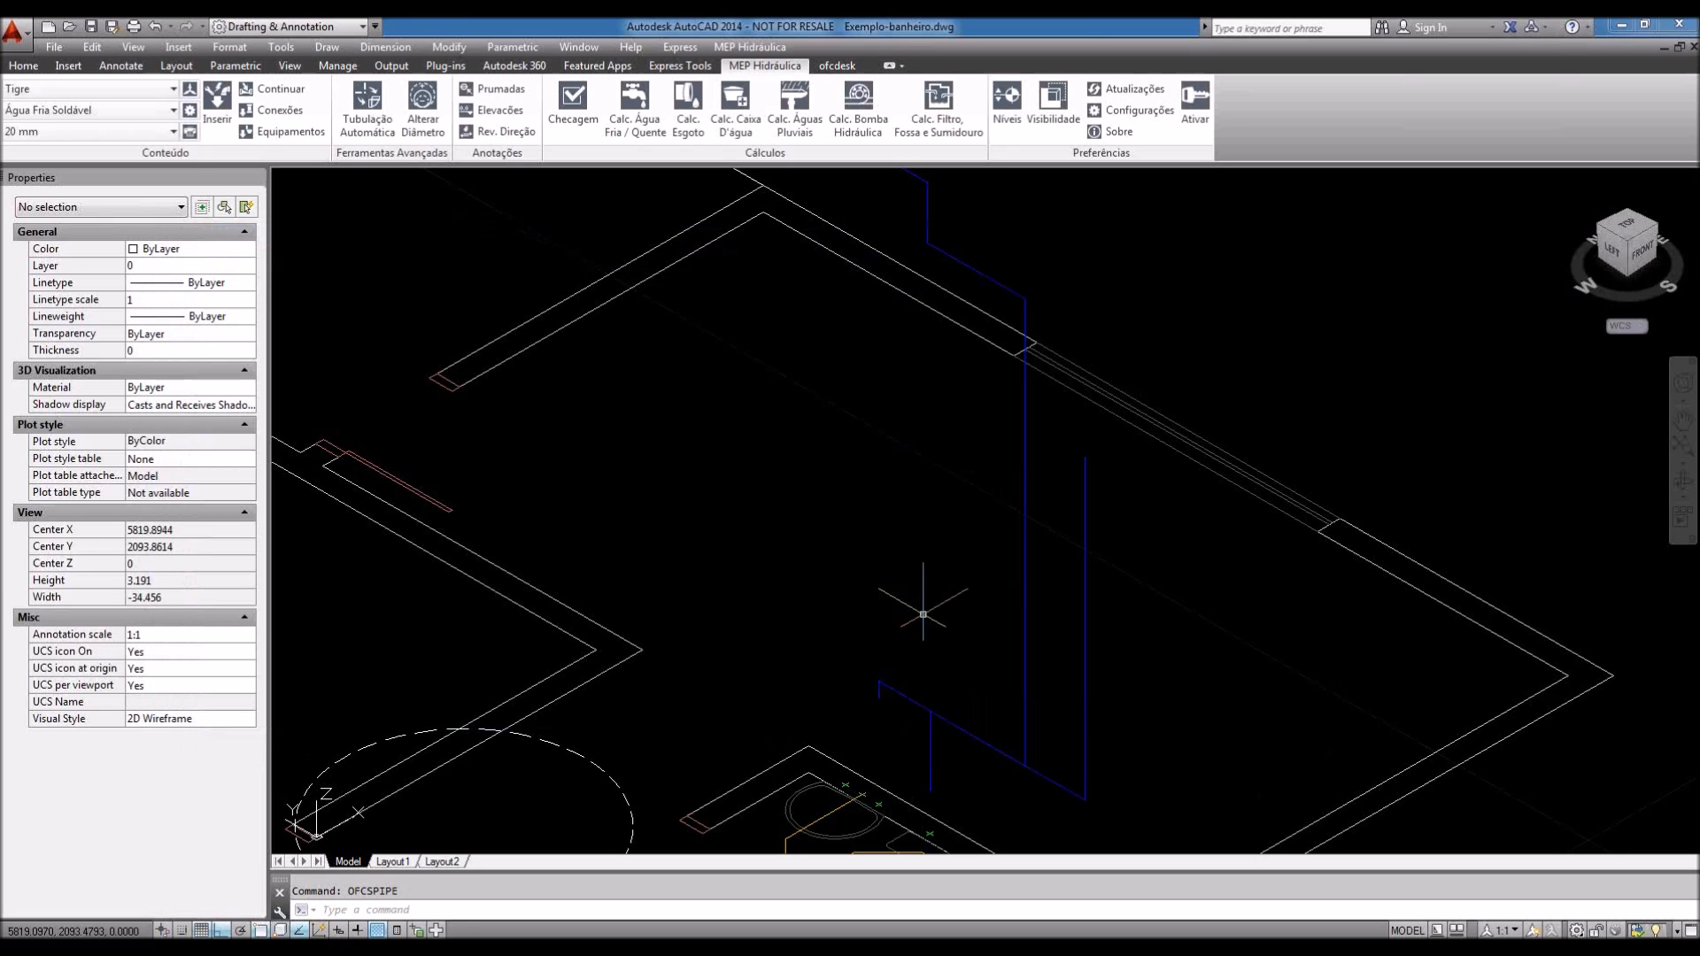
Step: Keep Tigre as manufacturer and Água Fria Soldável as the pipe system, at 25 mm
{"action": "middle_click_drag", "start_coordinate": [910, 595], "coordinate": [912, 625]}
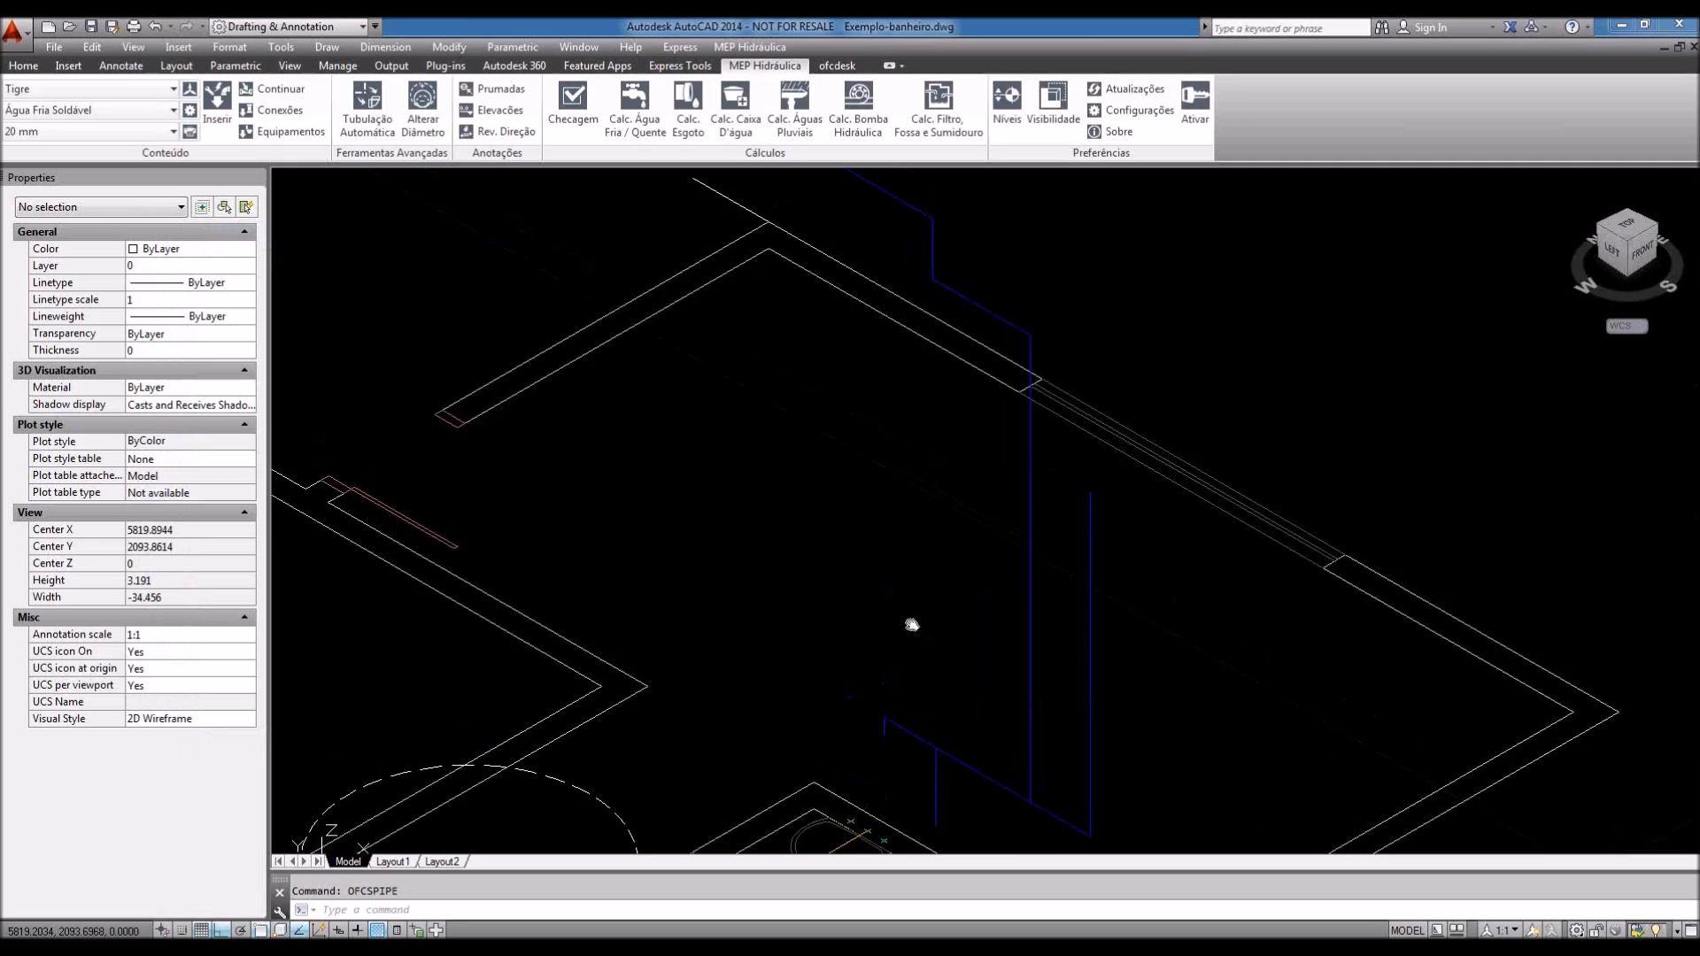
{"action": "scroll", "coordinate": [912, 625], "scroll_direction": "down", "scroll_amount": 2}
{"action": "middle_click_drag", "start_coordinate": [851, 594], "coordinate": [850, 583]}
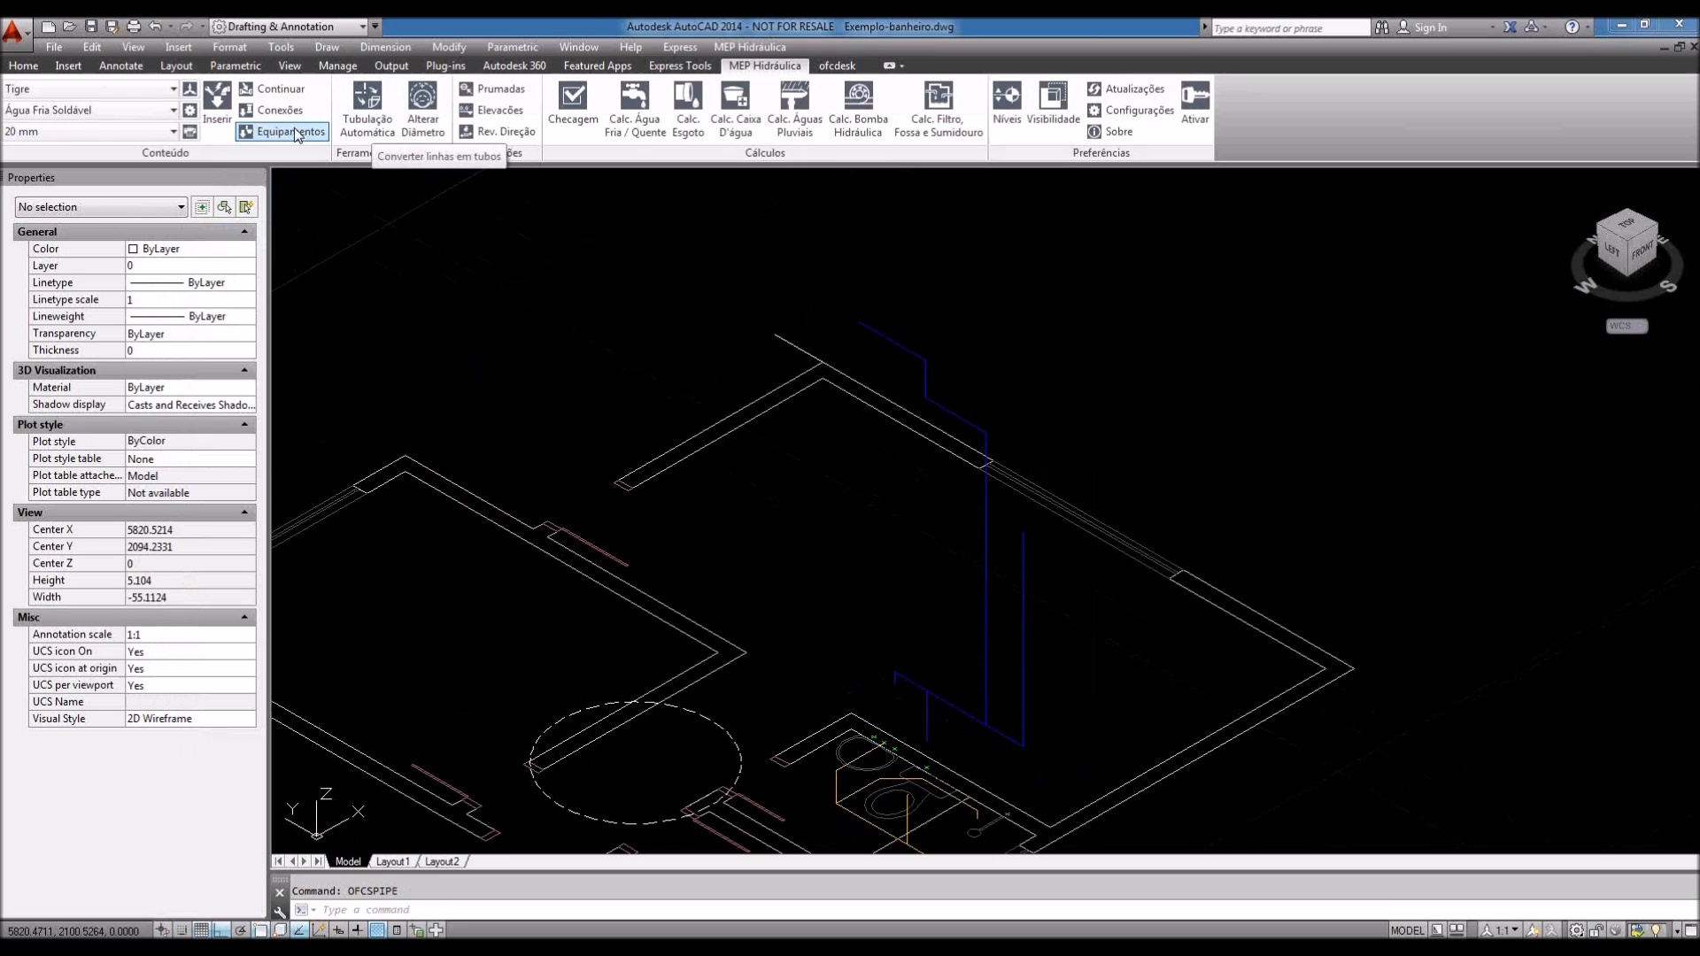
{"action": "left_click", "coordinate": [168, 90]}
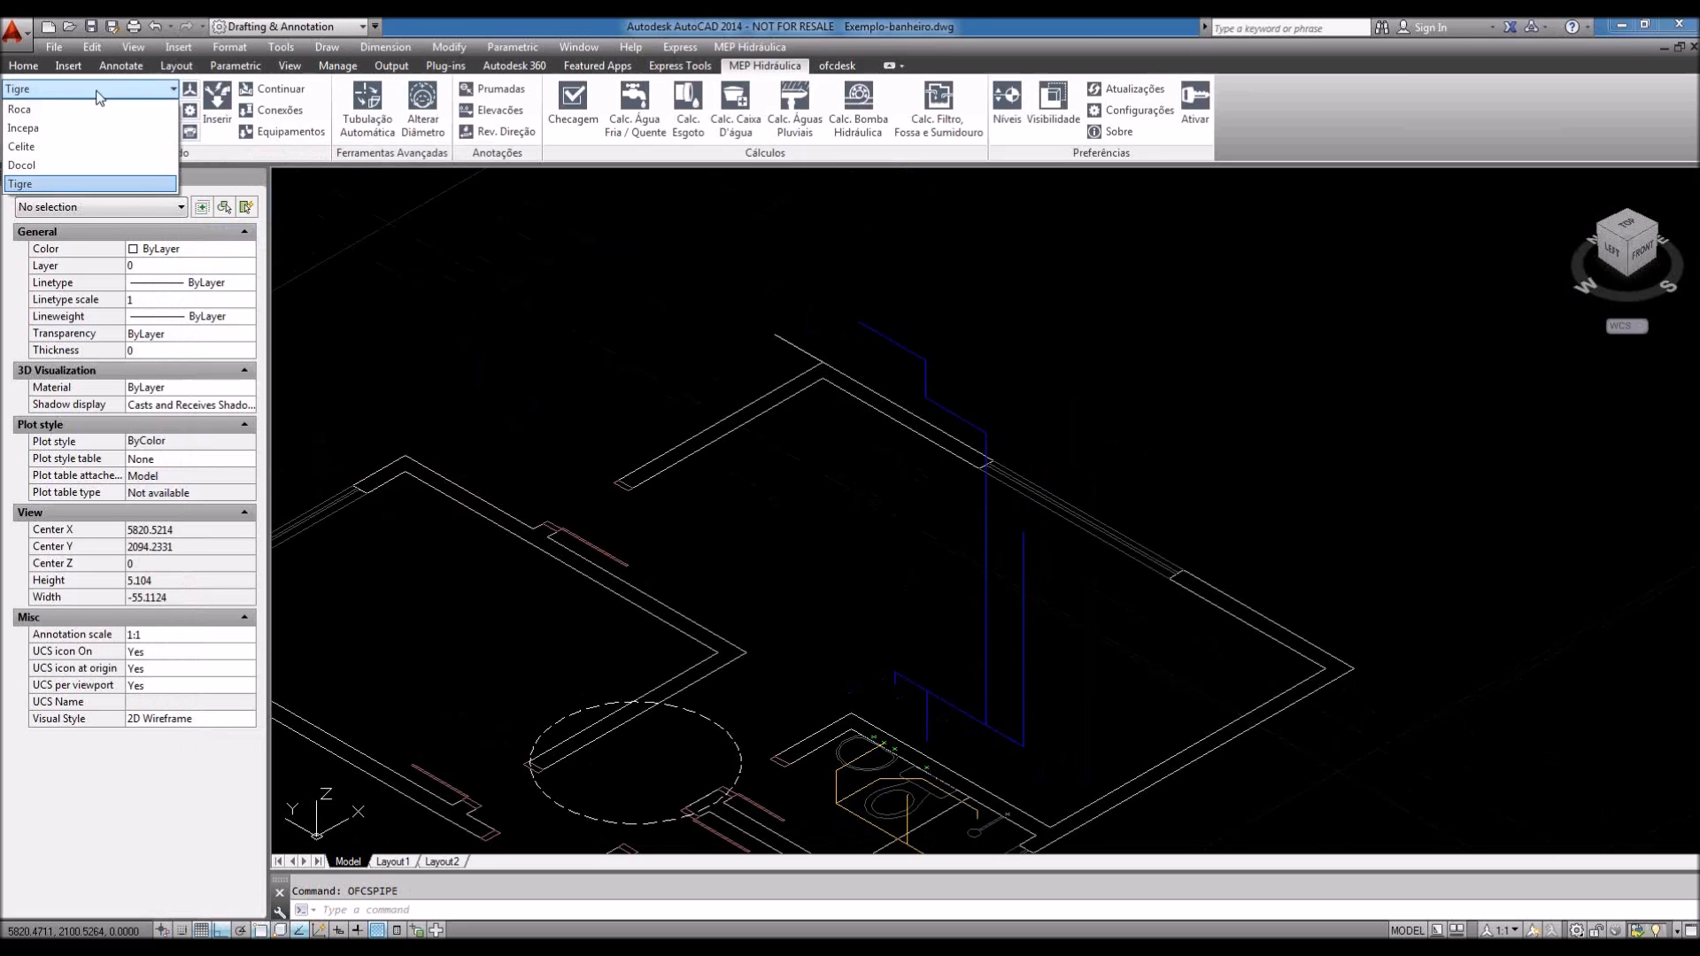
{"action": "left_click", "coordinate": [44, 184]}
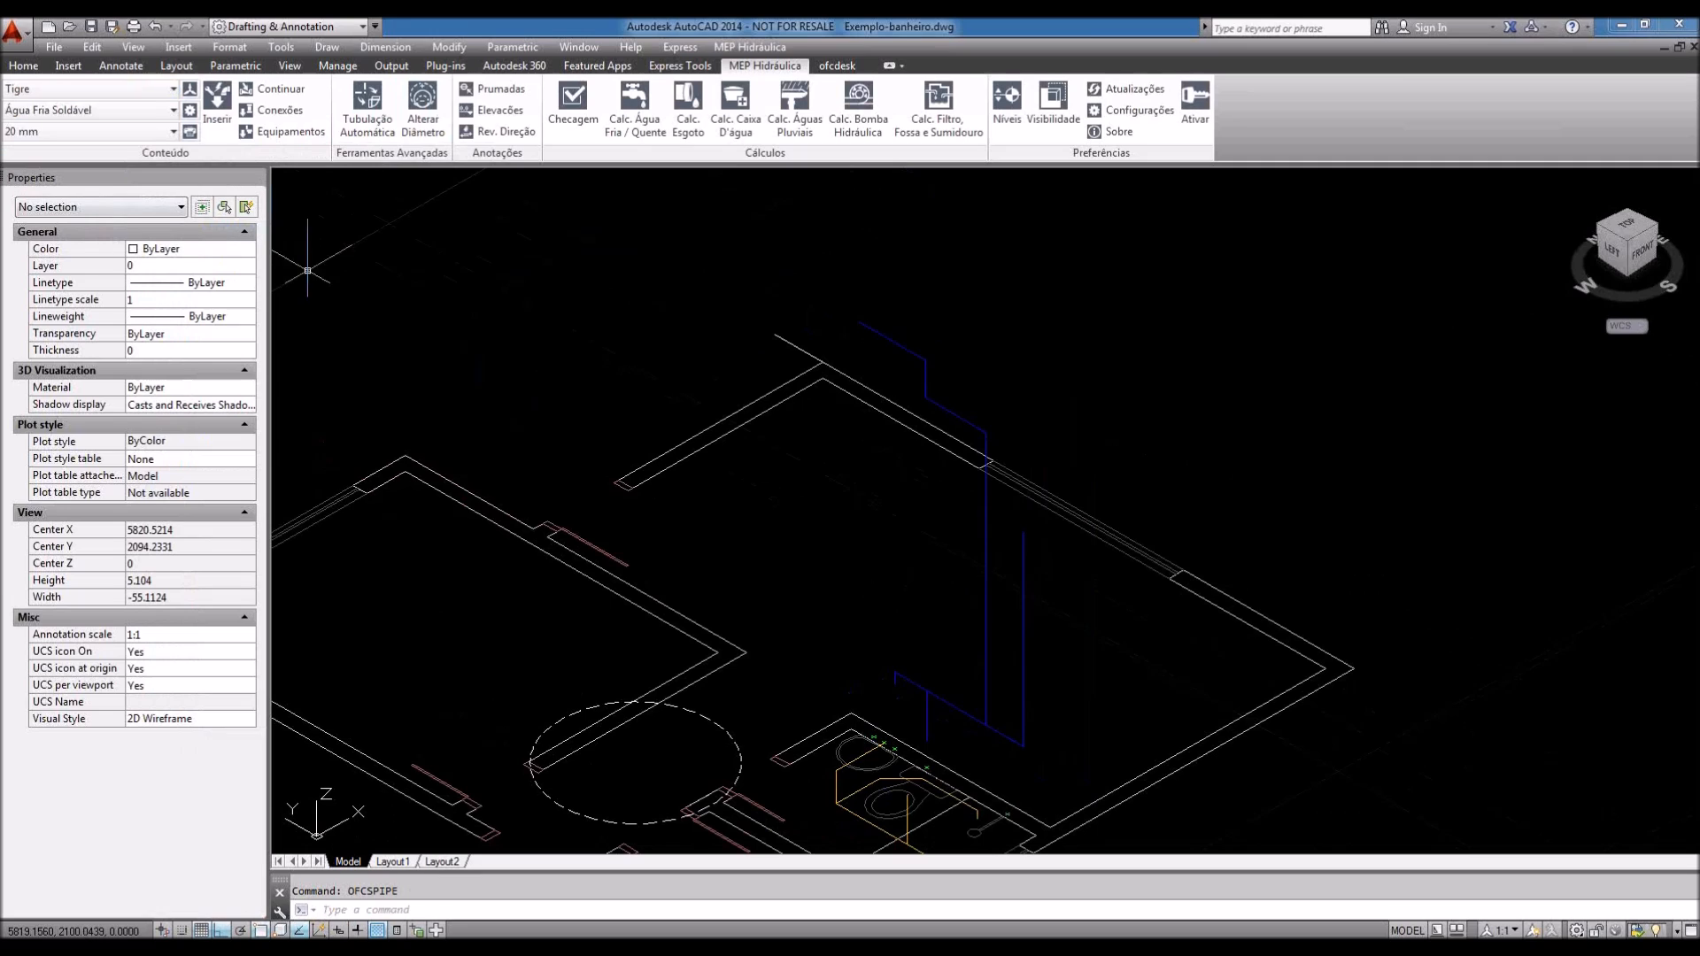
{"action": "left_click", "coordinate": [170, 109]}
{"action": "left_click", "coordinate": [74, 148]}
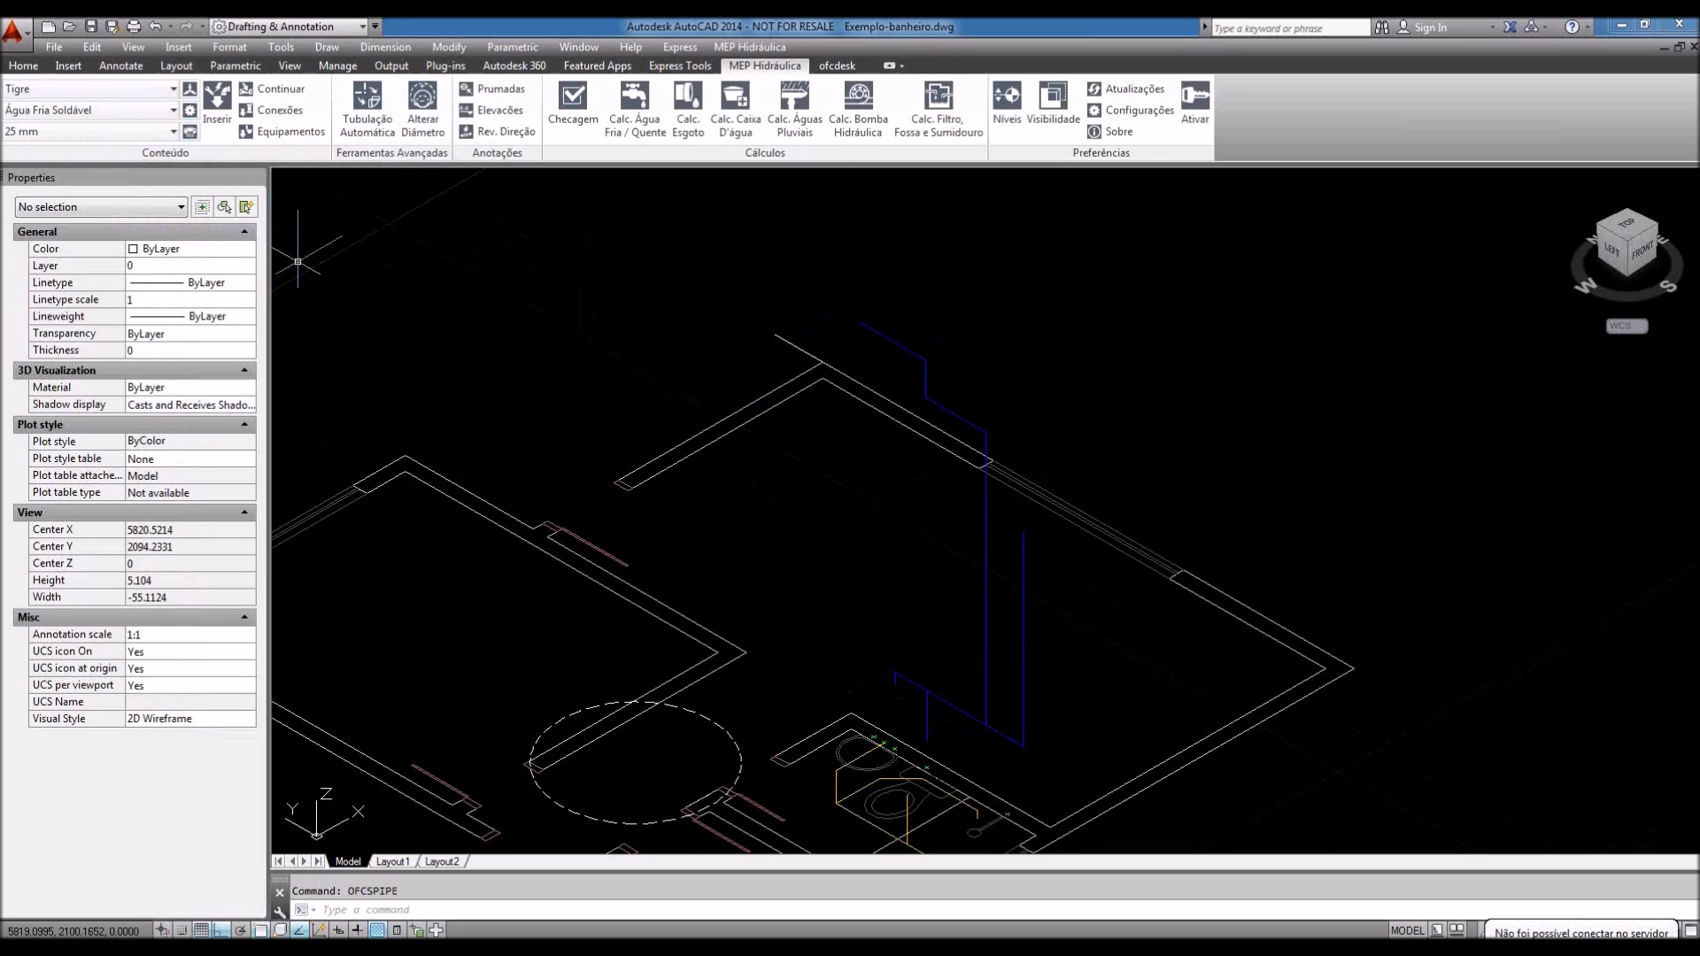
Step: Run Tubulação Automática and crossing-select the six riser lines to make 25 mm pipes
{"action": "left_click", "coordinate": [362, 129]}
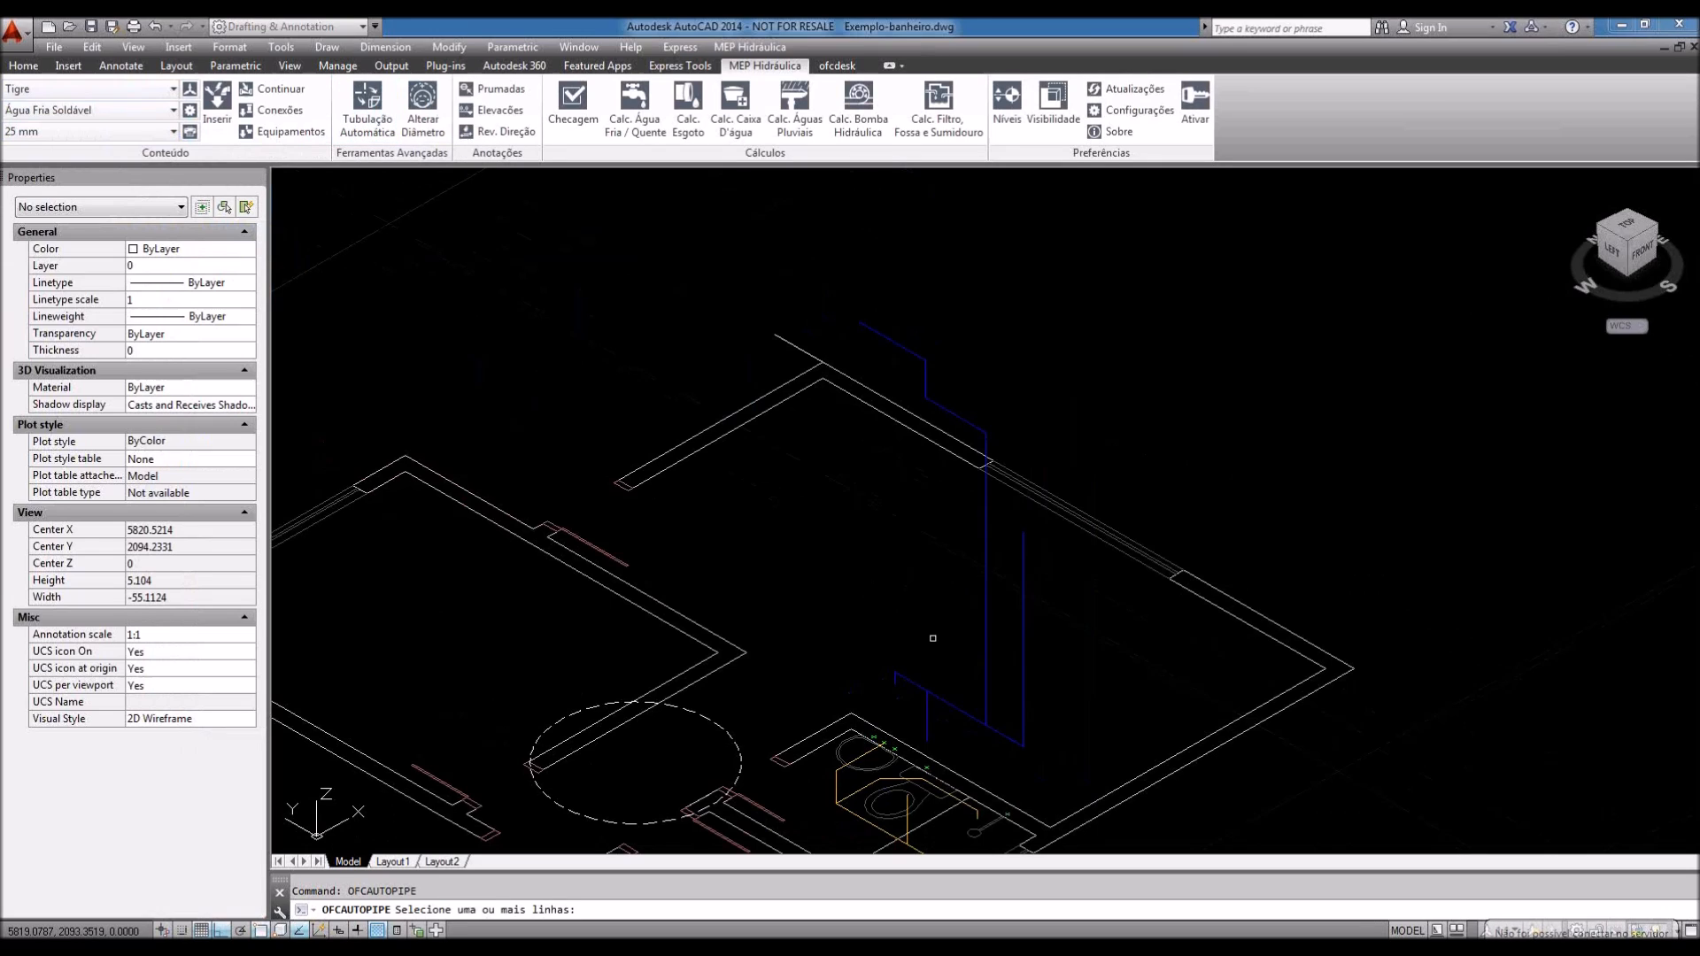
{"action": "middle_click_drag", "start_coordinate": [932, 638], "coordinate": [996, 566], "text": "shift"}
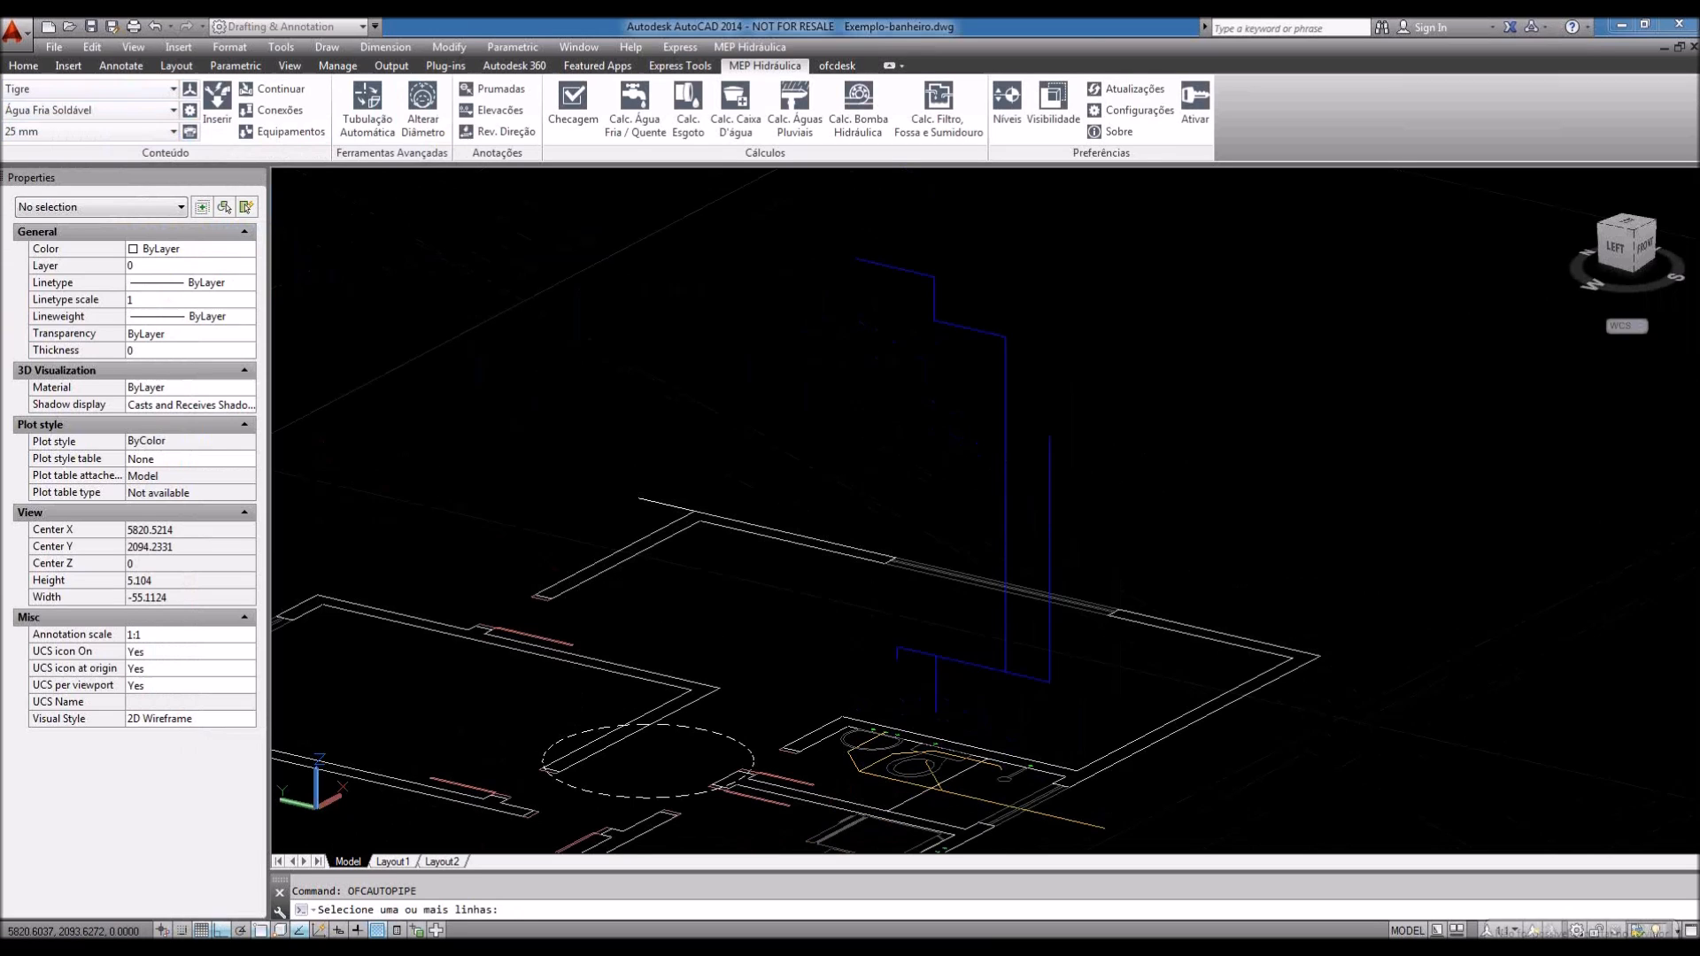
{"action": "left_click", "coordinate": [1032, 383]}
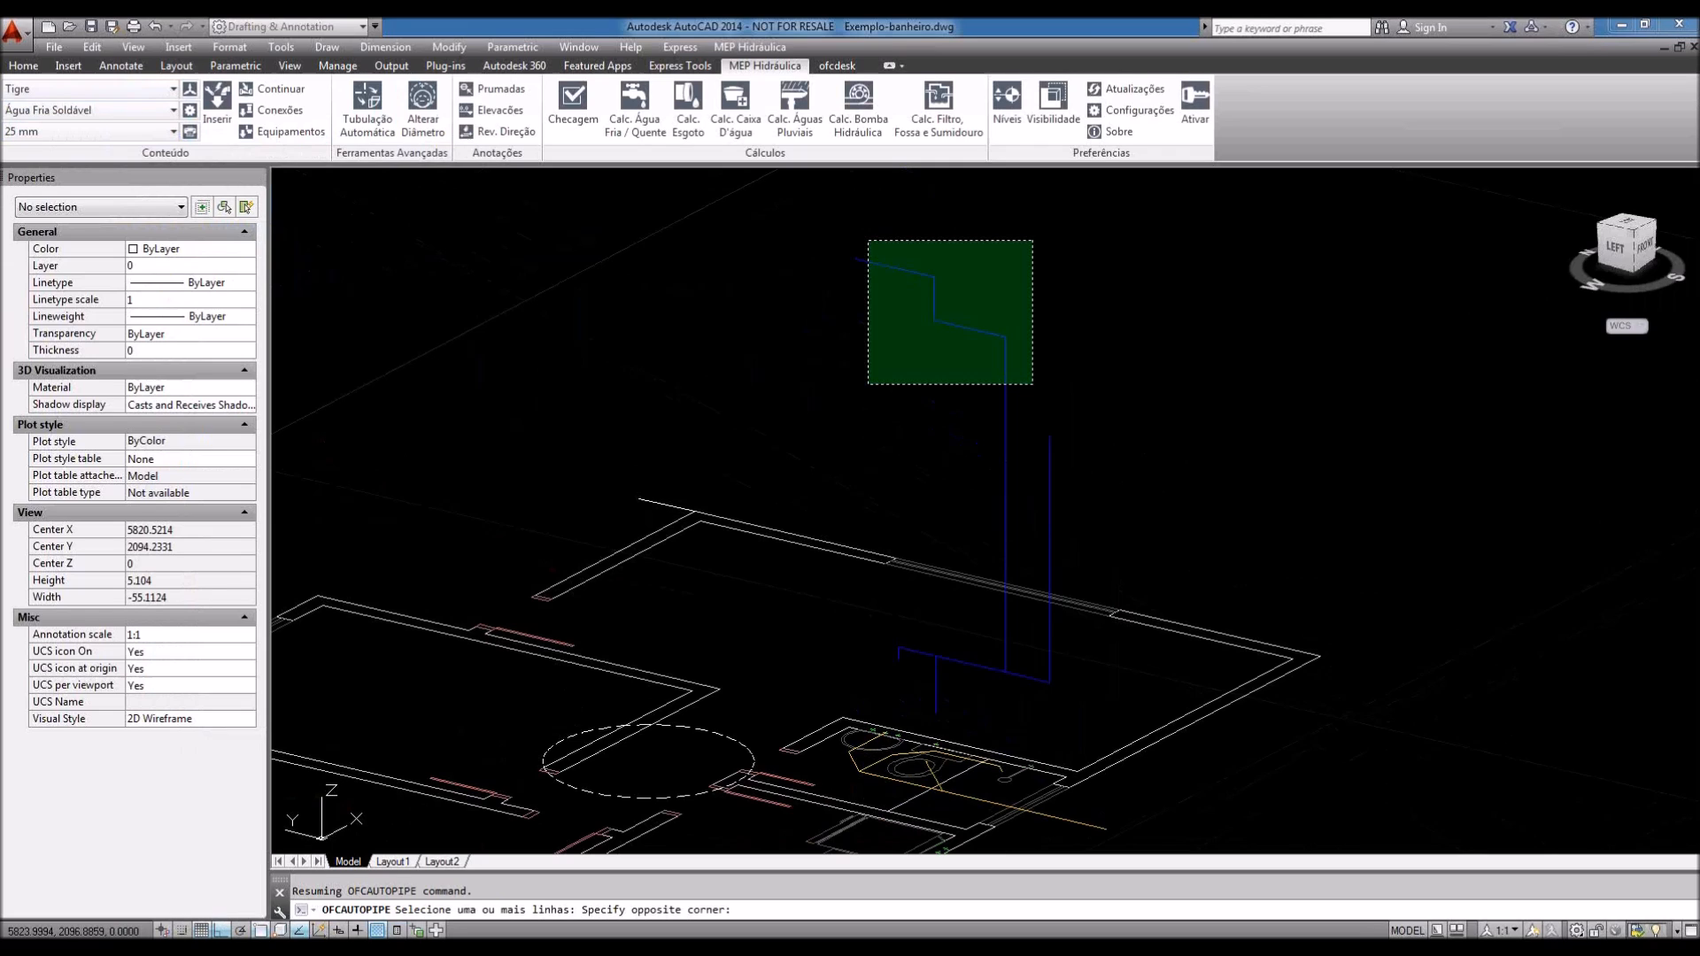
{"action": "left_click", "coordinate": [868, 241]}
{"action": "scroll", "coordinate": [1027, 682], "scroll_direction": "up", "scroll_amount": 4}
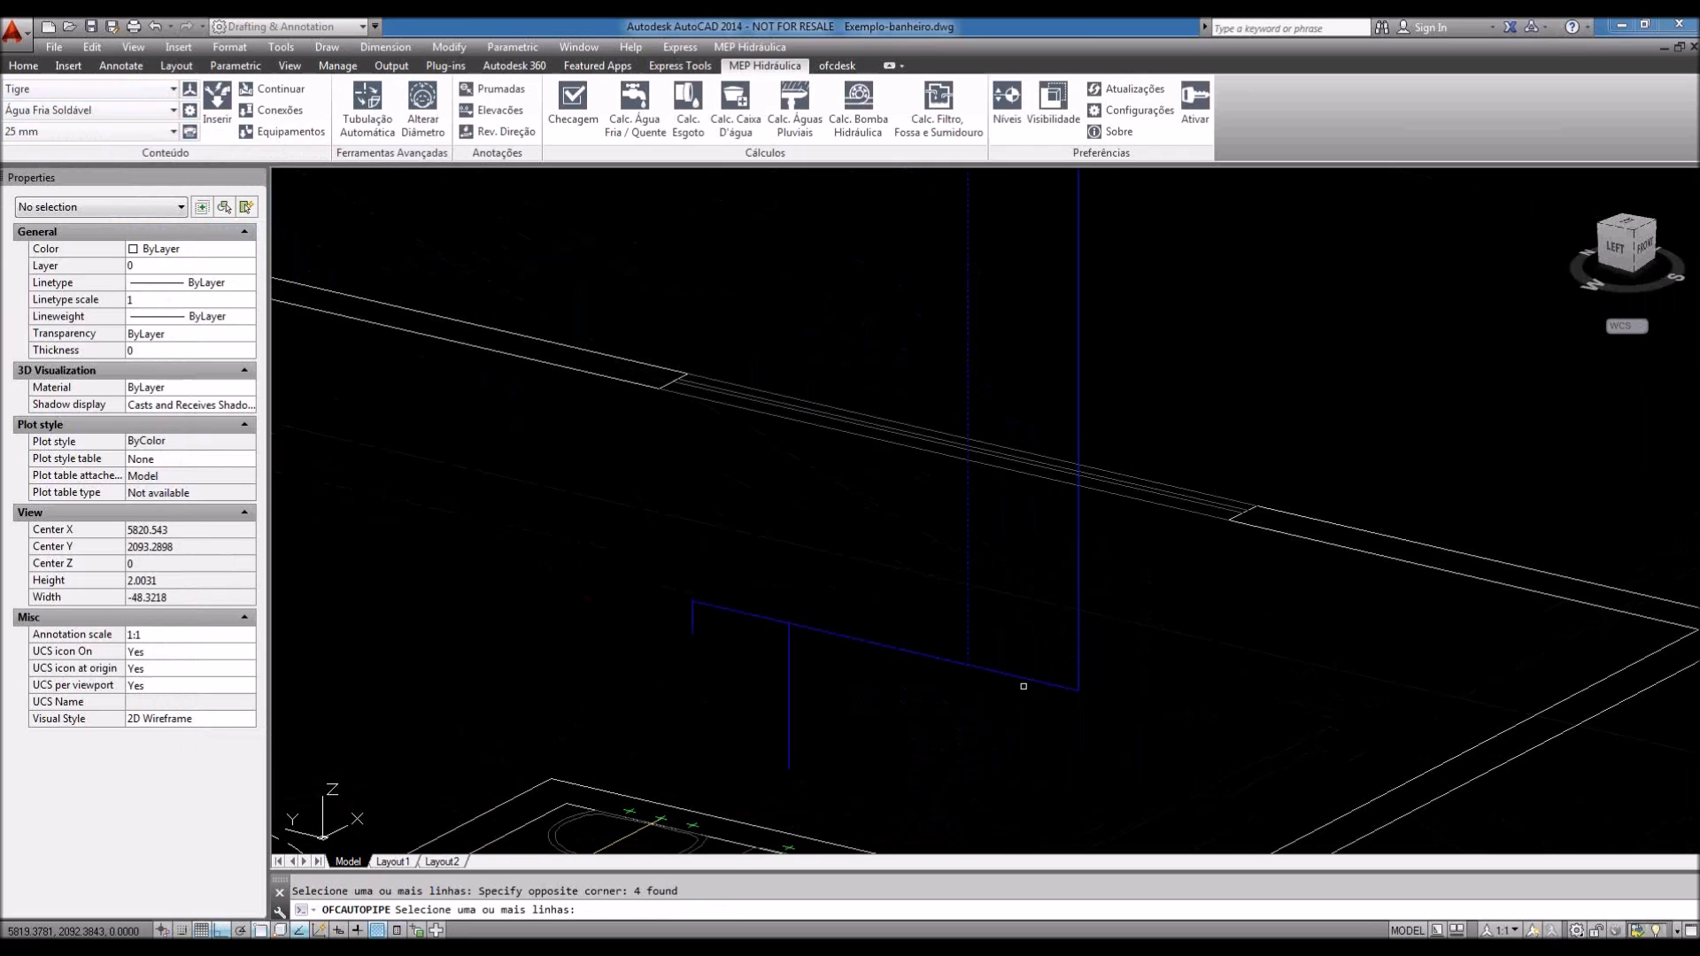
{"action": "scroll", "coordinate": [1023, 686], "scroll_direction": "down", "scroll_amount": 2}
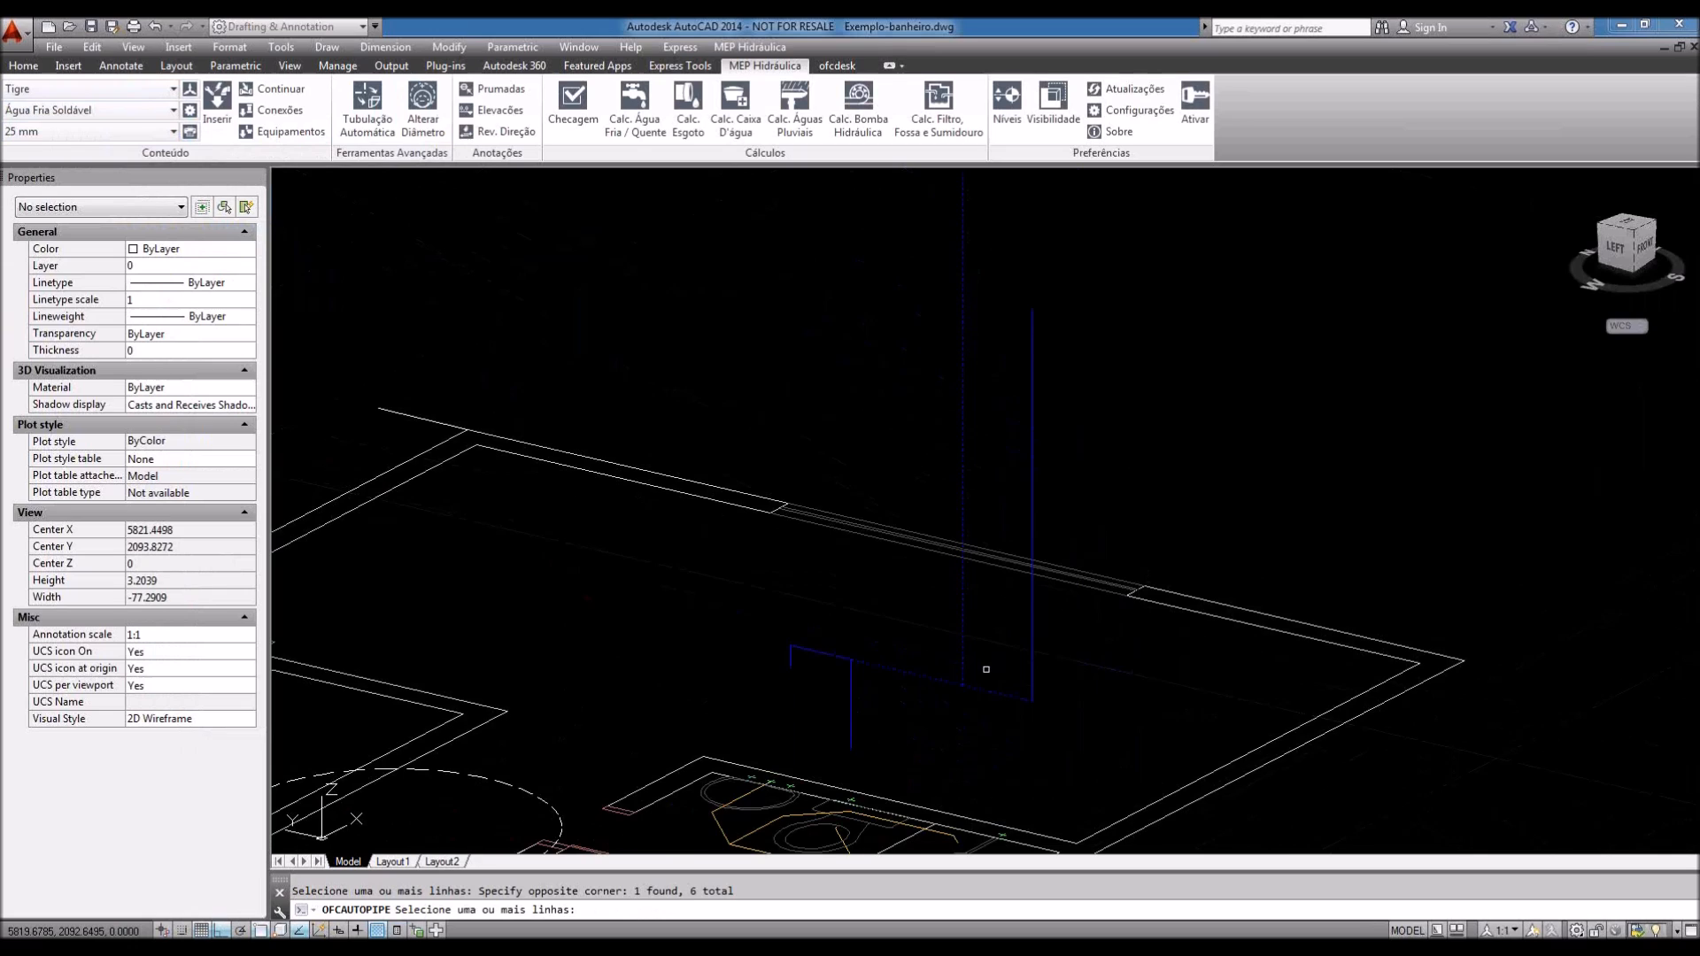
{"action": "scroll", "coordinate": [987, 669], "scroll_direction": "up", "scroll_amount": 2}
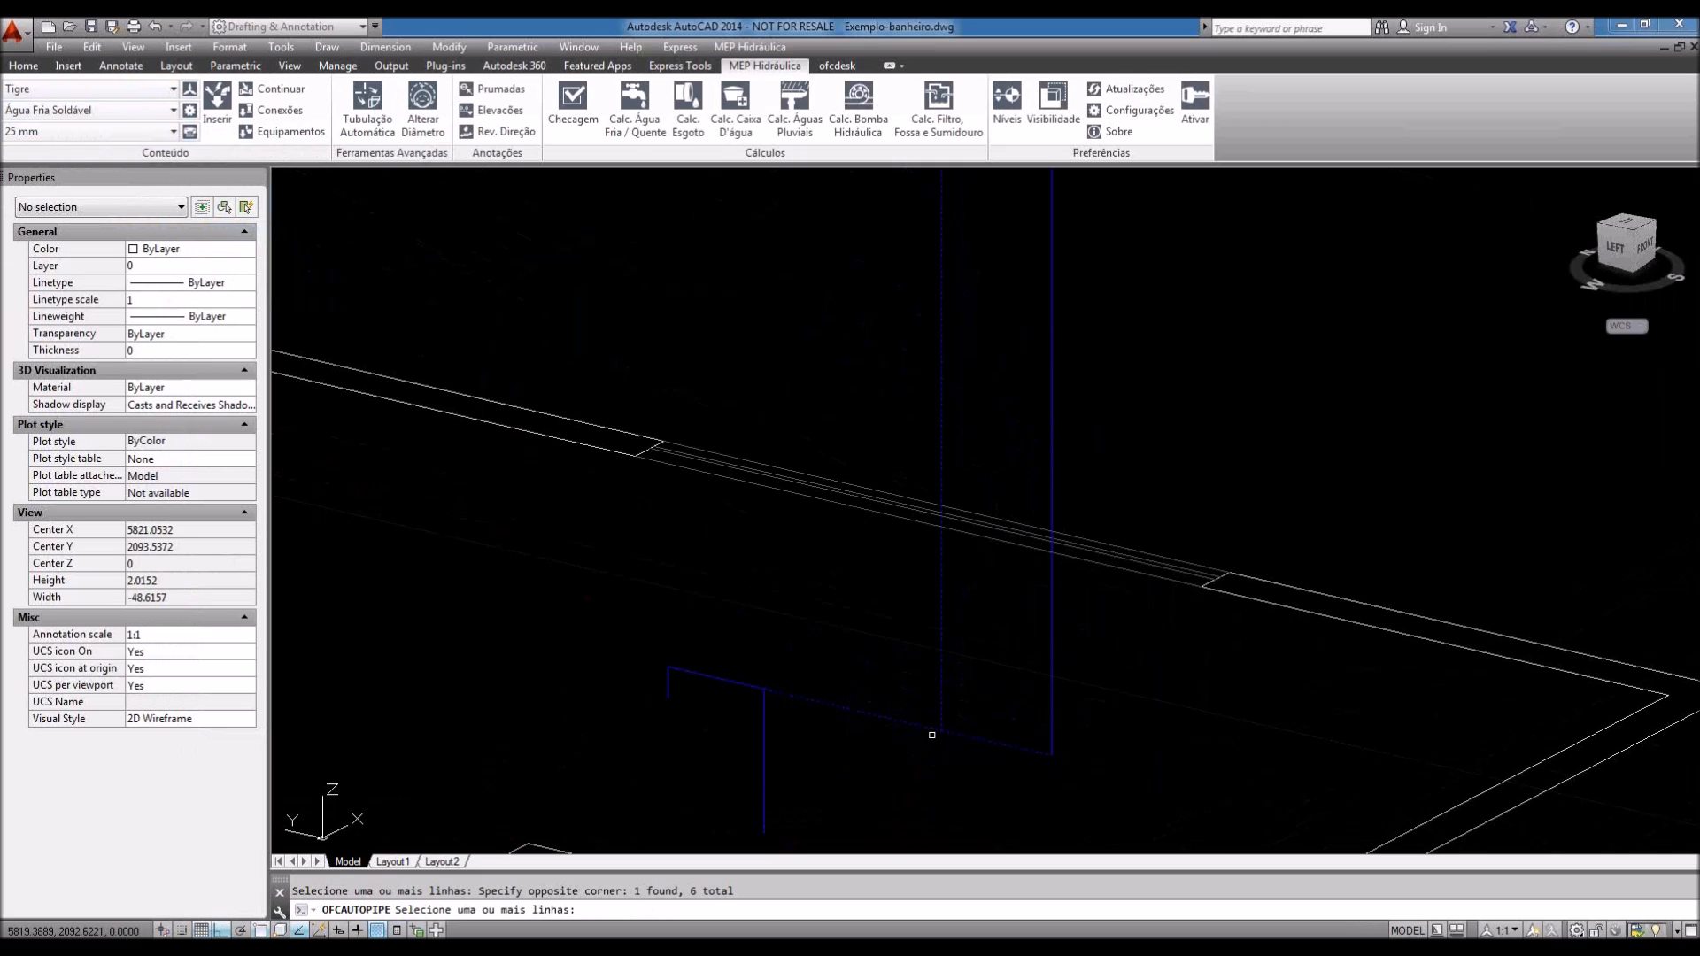
{"action": "scroll", "coordinate": [931, 735], "scroll_direction": "down", "scroll_amount": 4}
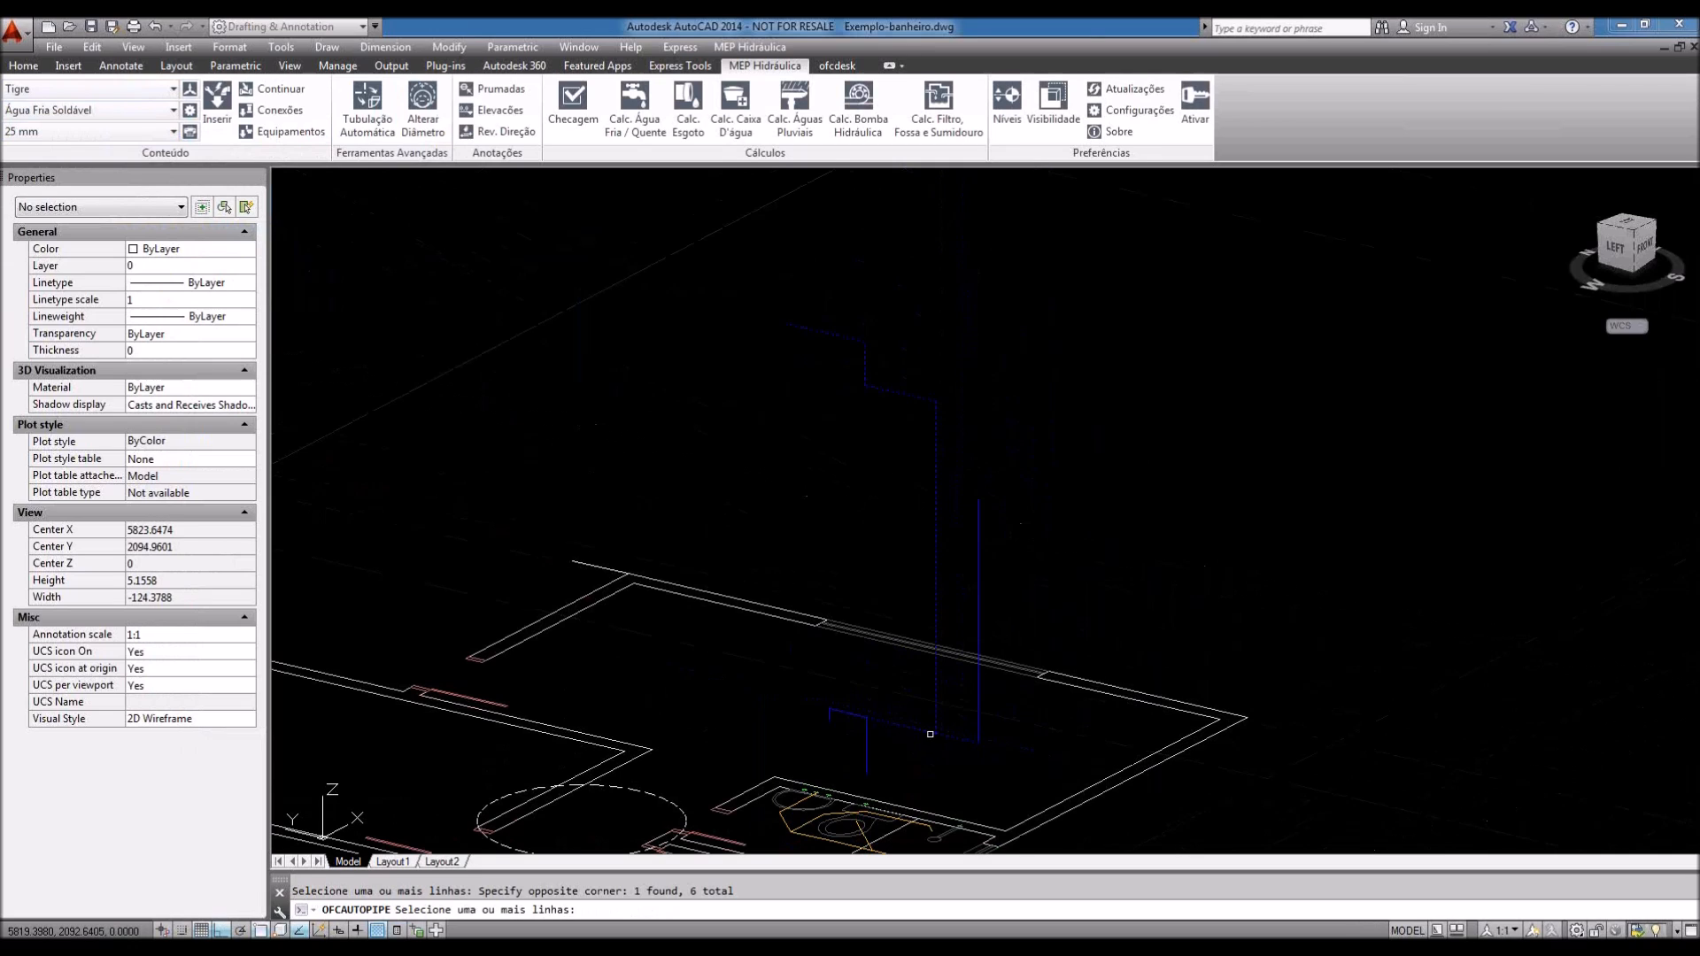
{"action": "middle_click_drag", "start_coordinate": [947, 618], "coordinate": [948, 624]}
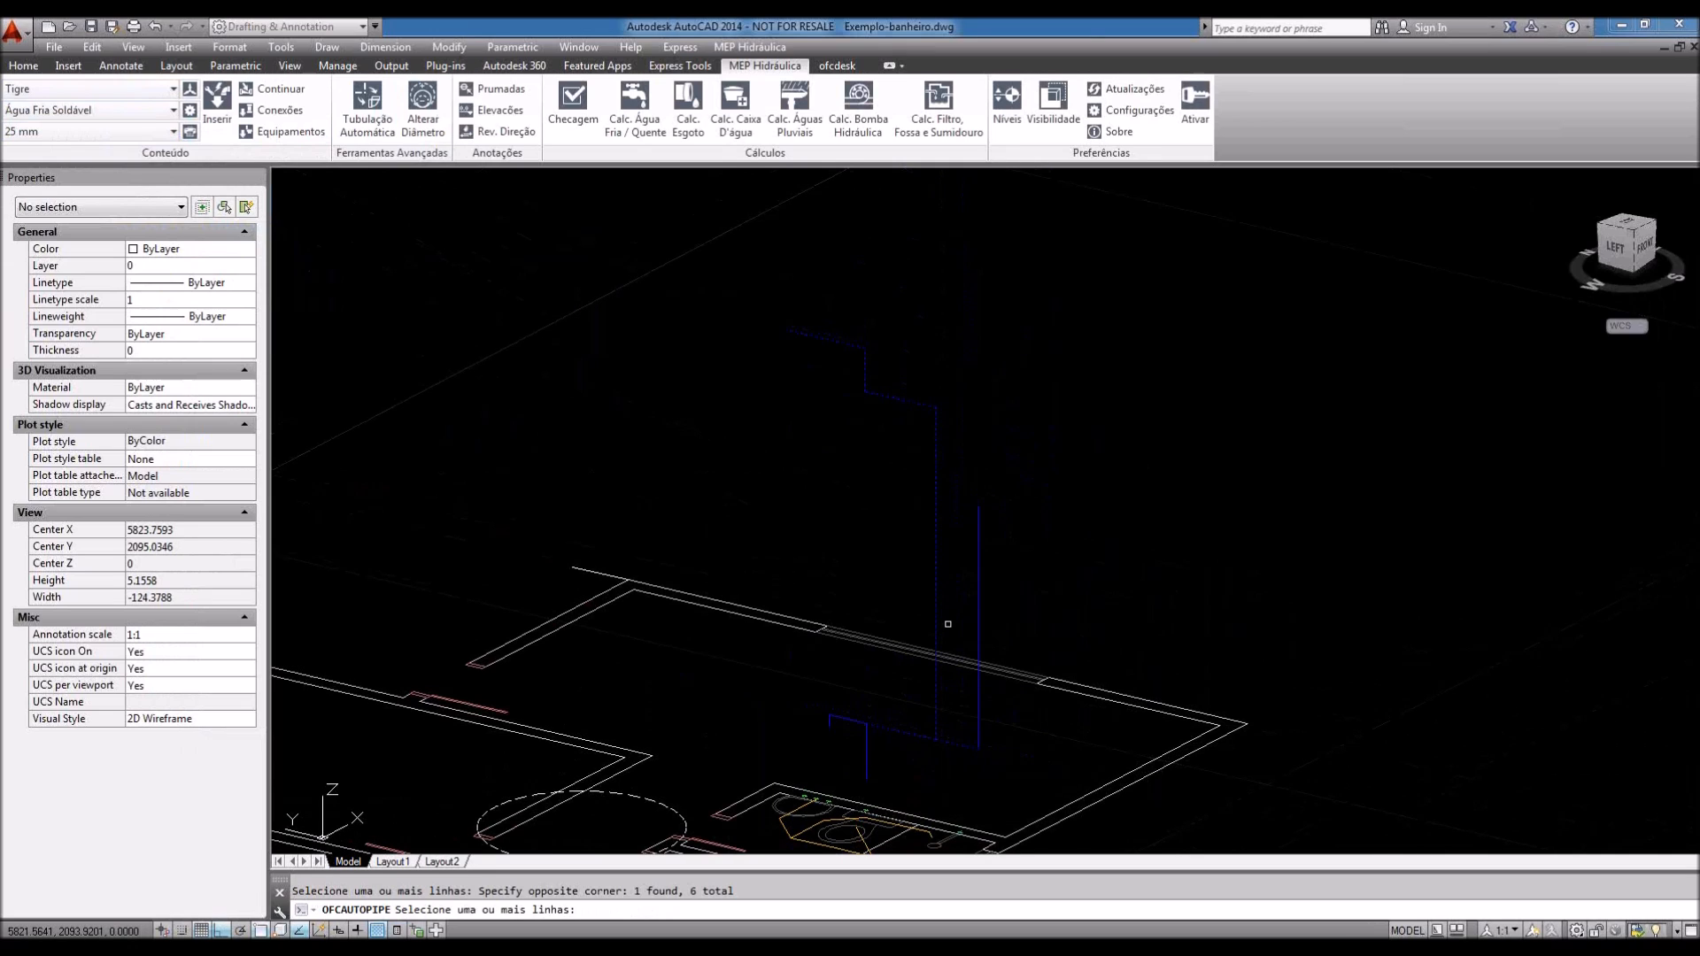
{"action": "scroll", "coordinate": [948, 624], "scroll_direction": "up", "scroll_amount": 2}
{"action": "middle_click_drag", "start_coordinate": [983, 512], "coordinate": [1006, 655]}
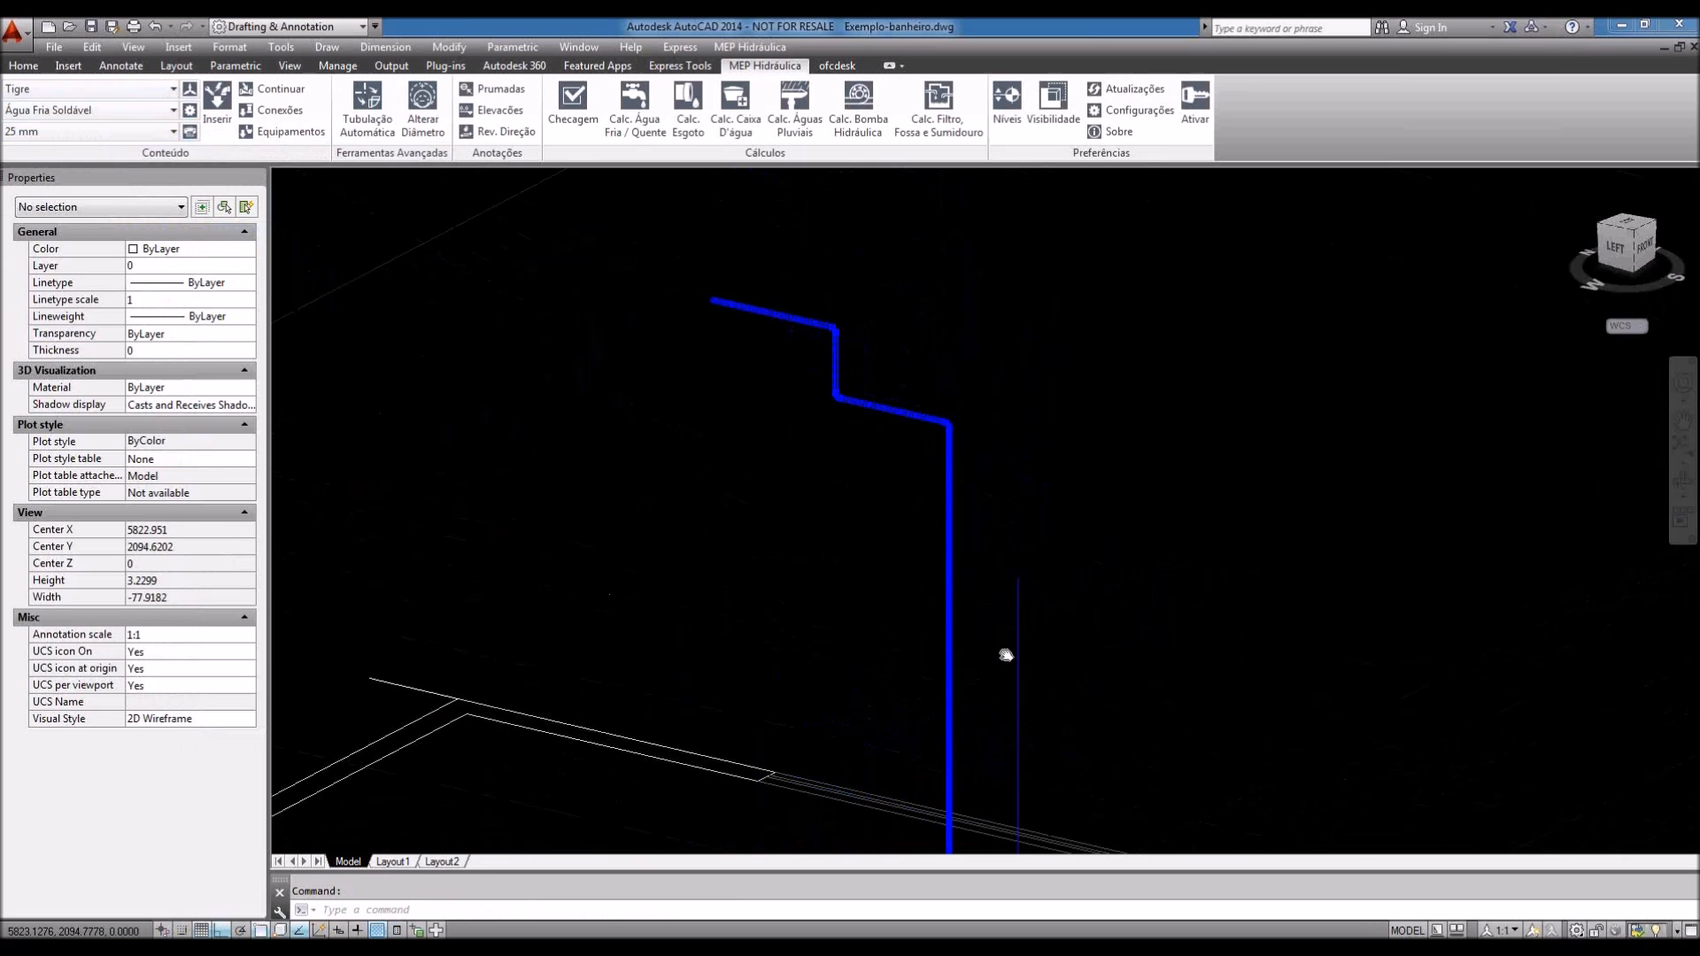
{"action": "scroll", "coordinate": [808, 349], "scroll_direction": "up", "scroll_amount": 12}
{"action": "scroll", "coordinate": [876, 411], "scroll_direction": "down", "scroll_amount": 4}
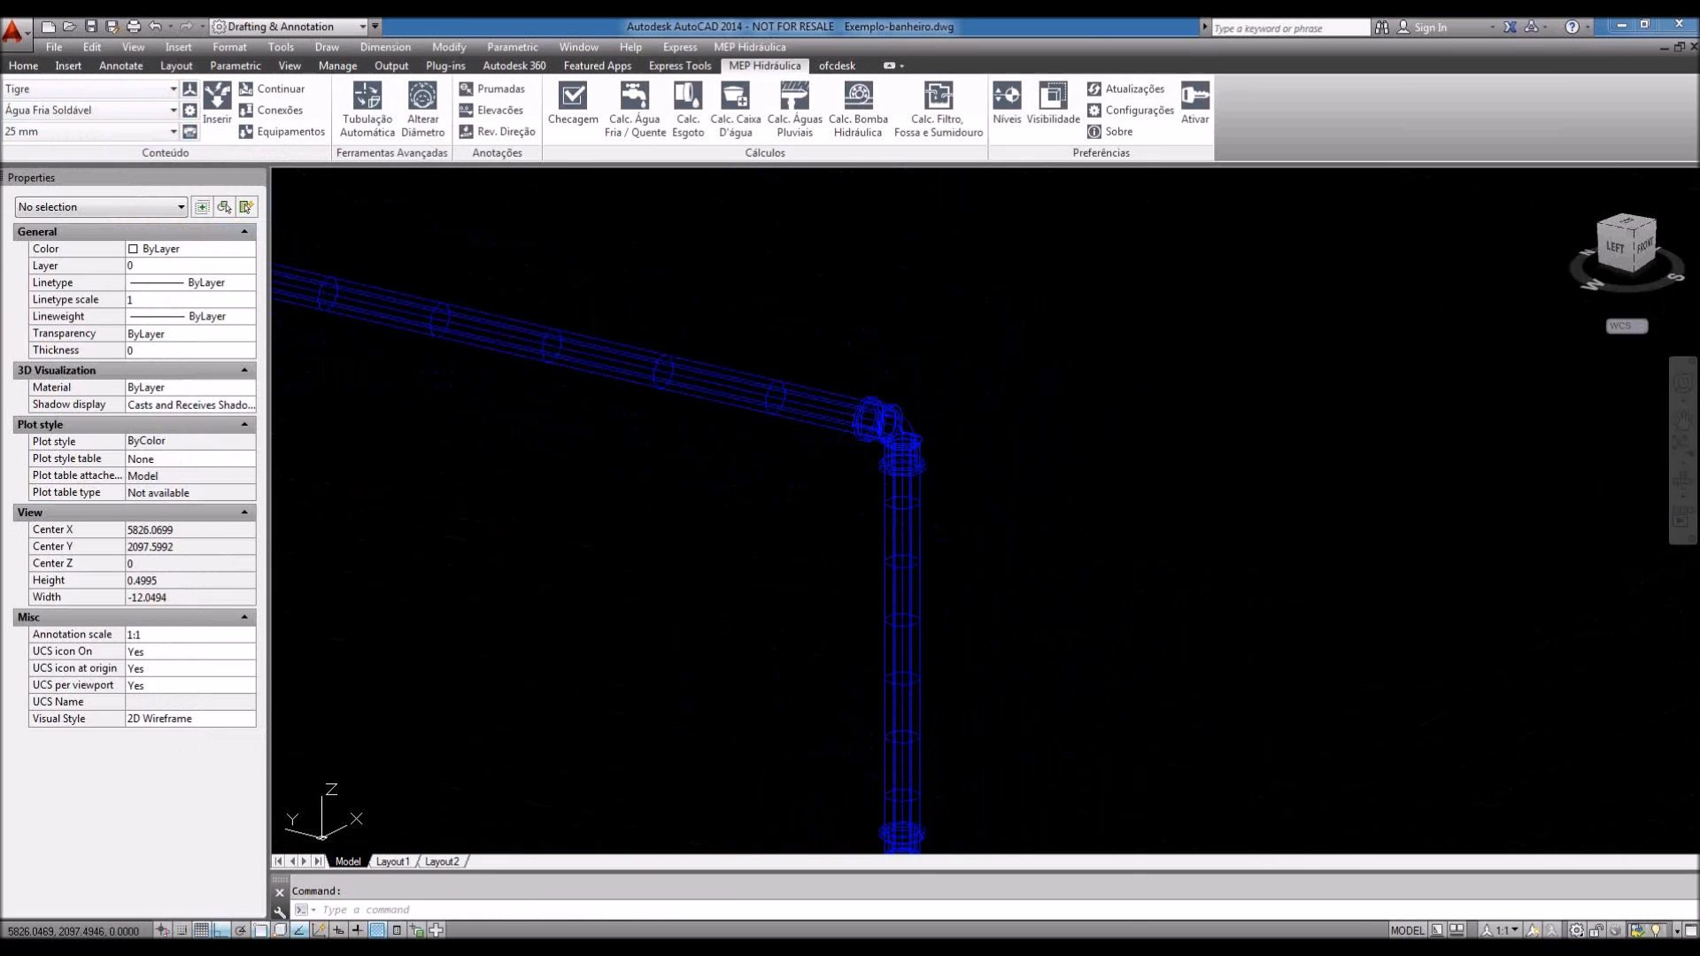
{"action": "scroll", "coordinate": [1097, 502], "scroll_direction": "down", "scroll_amount": 2}
{"action": "middle_click_drag", "start_coordinate": [1024, 649], "coordinate": [1000, 462]}
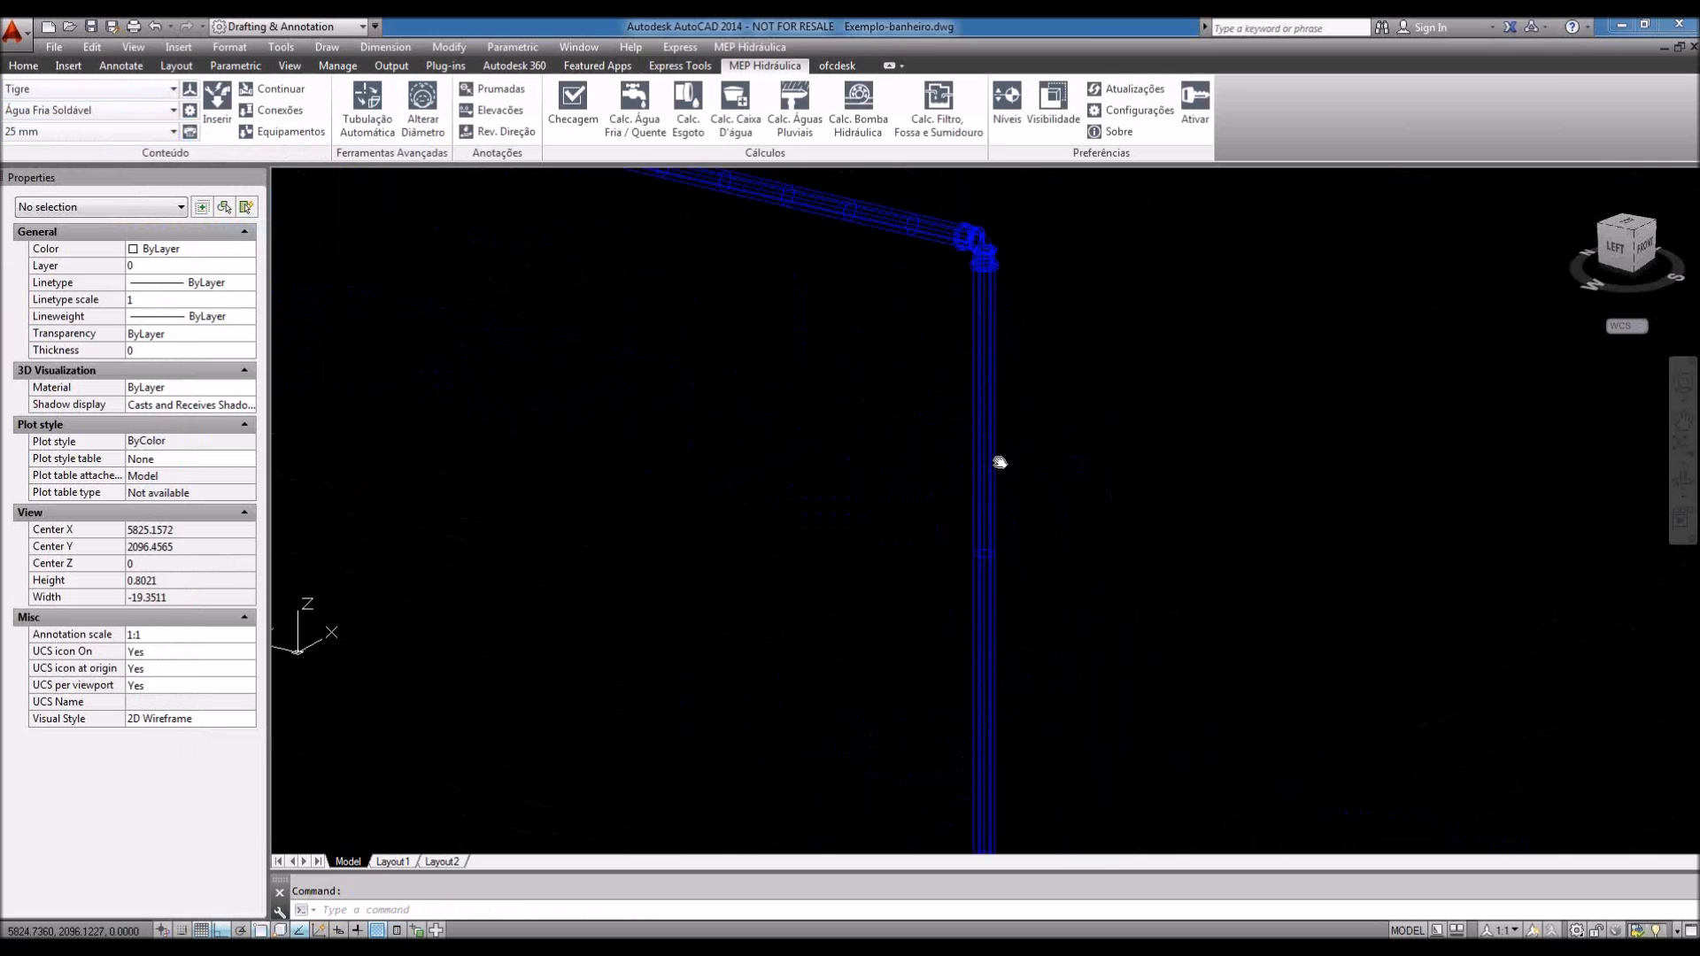
{"action": "scroll", "coordinate": [1000, 462], "scroll_direction": "down", "scroll_amount": 4}
{"action": "scroll", "coordinate": [987, 739], "scroll_direction": "up", "scroll_amount": 8}
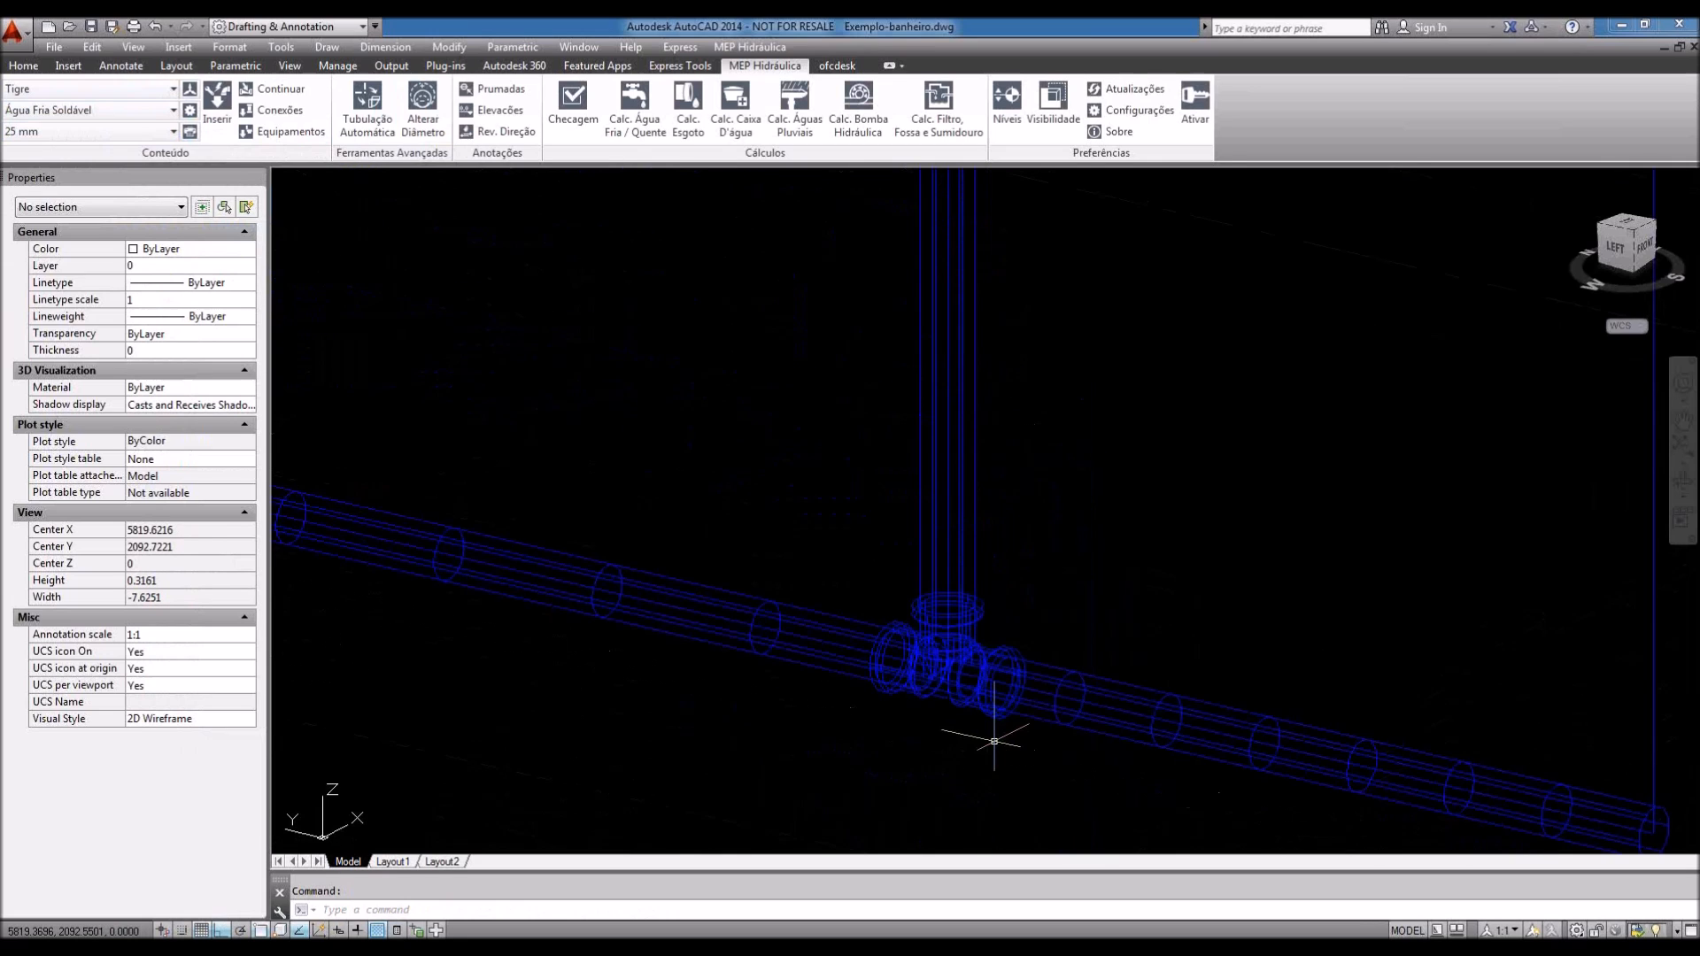
{"action": "scroll", "coordinate": [1025, 734], "scroll_direction": "down", "scroll_amount": 2}
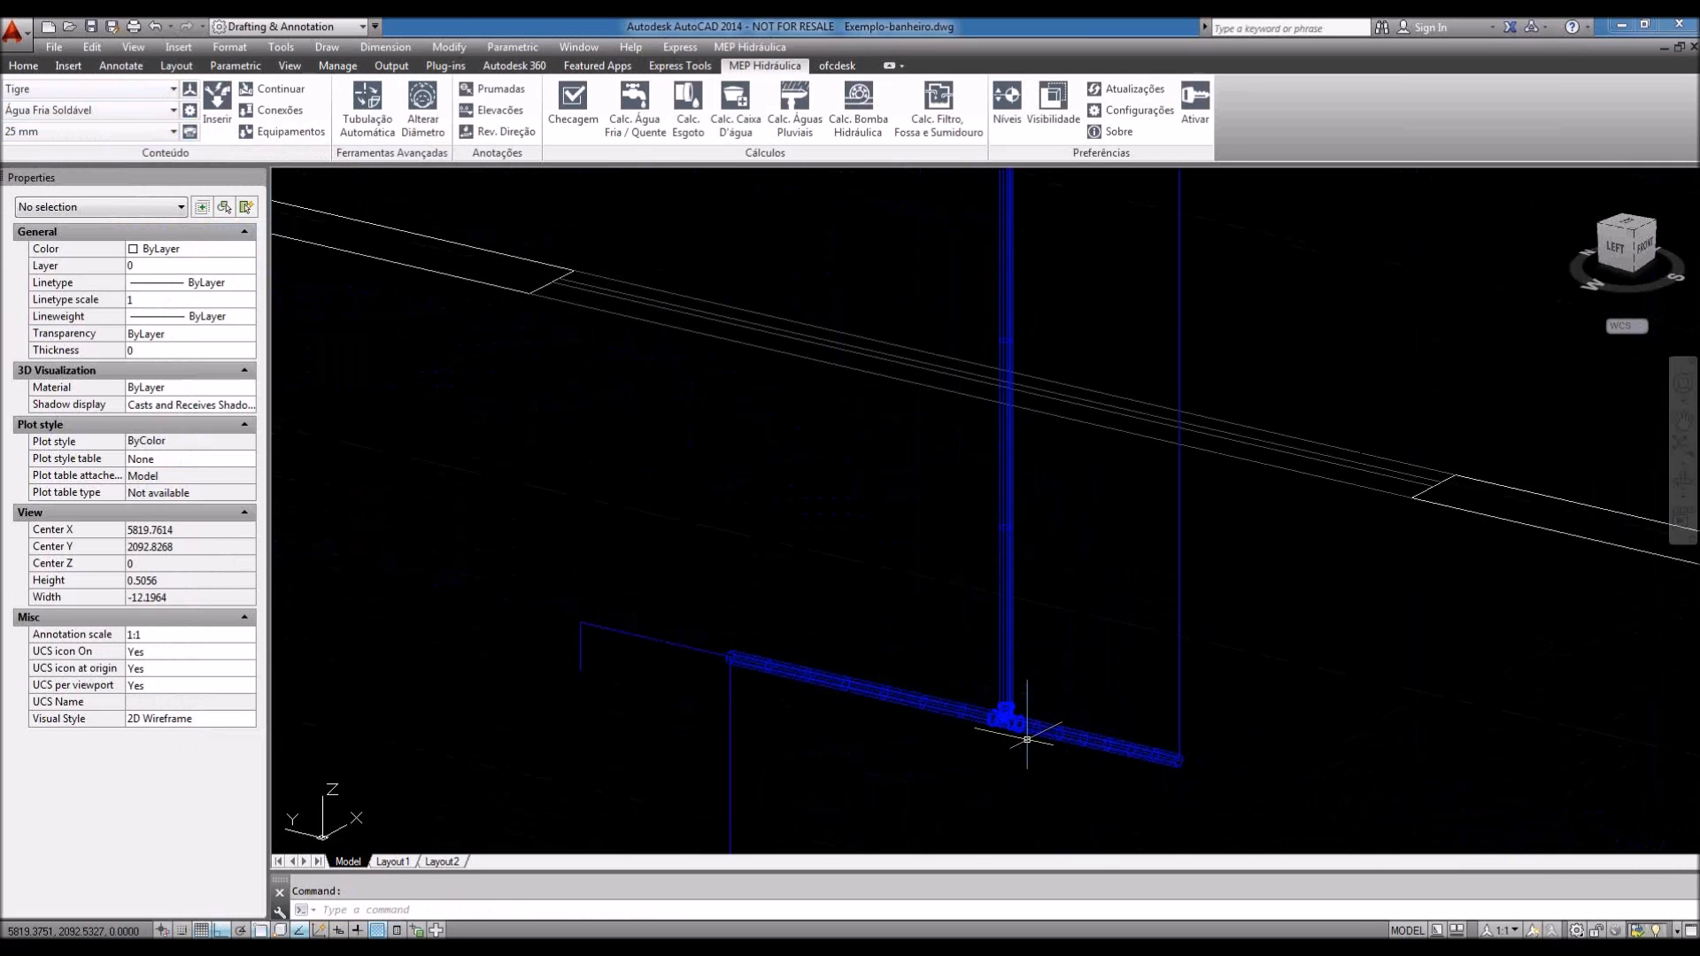
{"action": "scroll", "coordinate": [1027, 739], "scroll_direction": "down", "scroll_amount": 8}
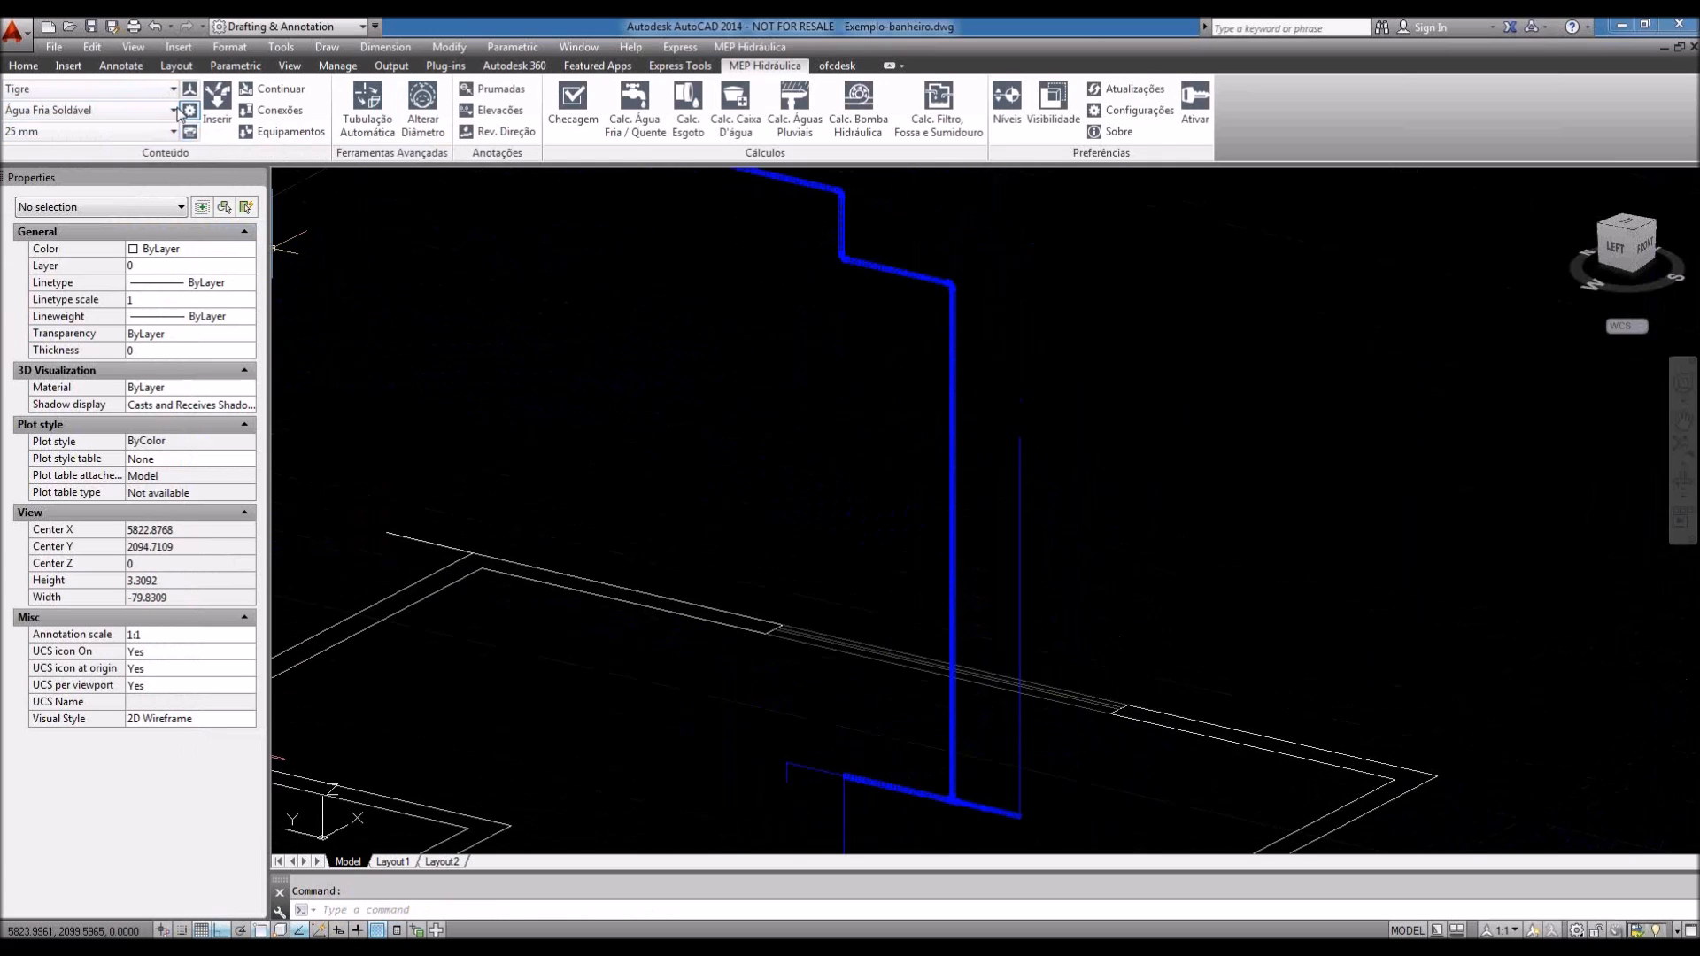
Step: Switch the display to the Hidden visual style, zoom out, and open Options with OP
{"action": "left_click", "coordinate": [132, 47]}
{"action": "mouse_move", "coordinate": [221, 436]}
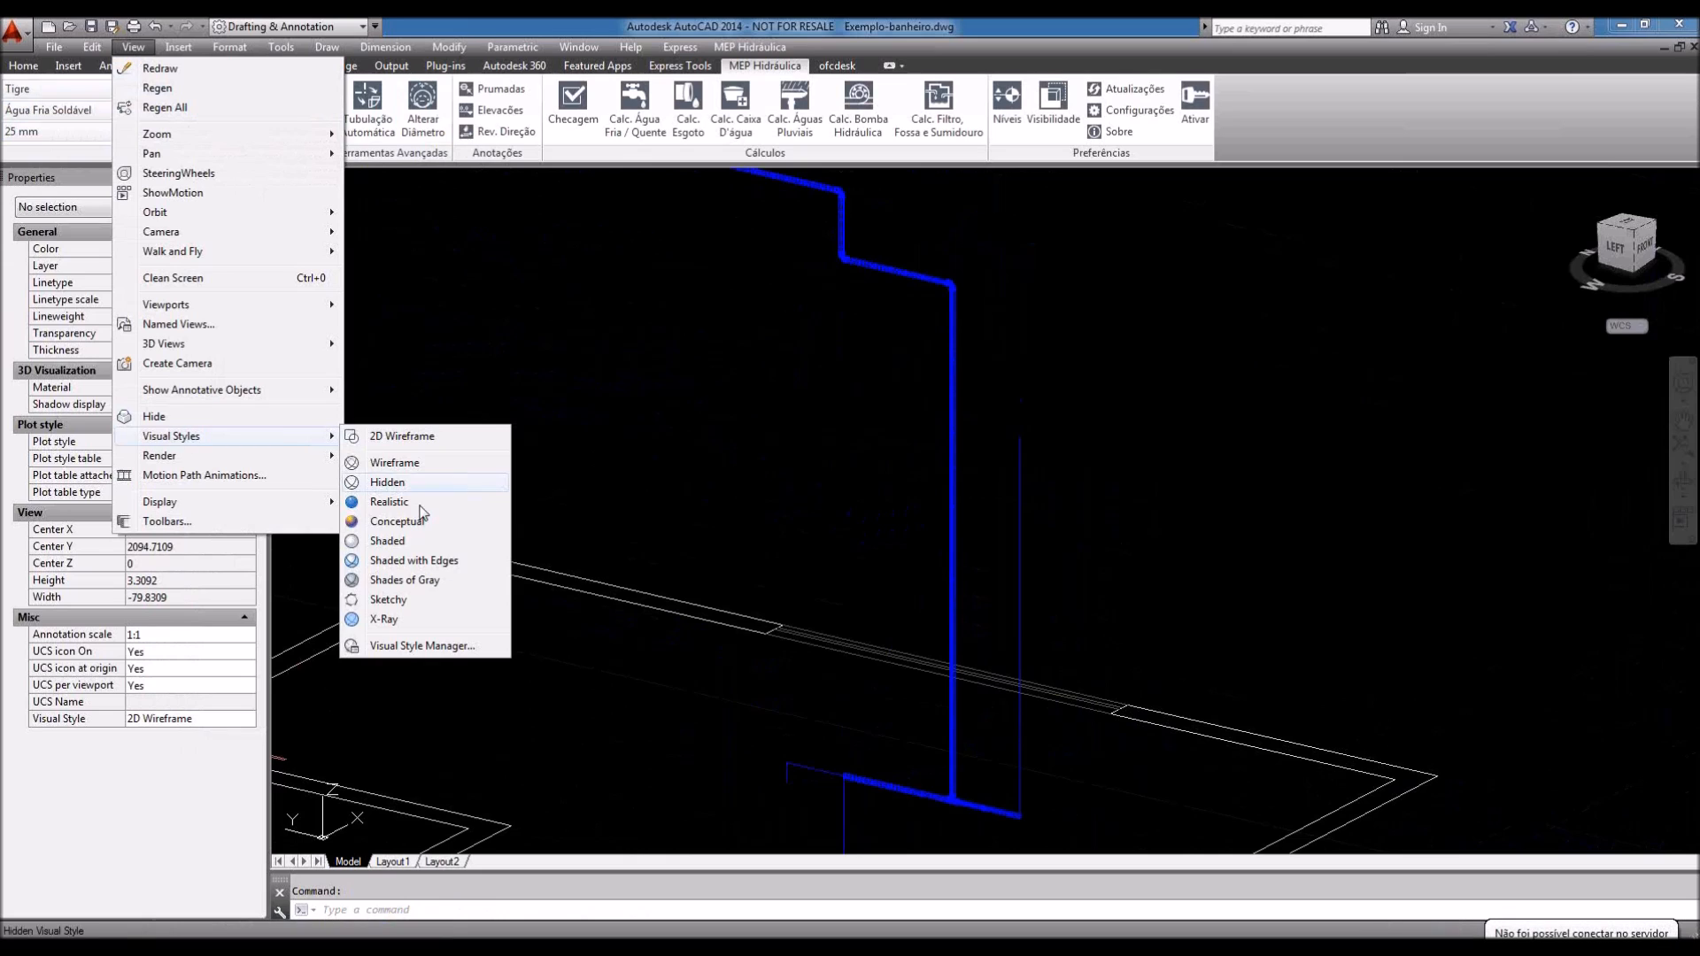
{"action": "left_click", "coordinate": [389, 483]}
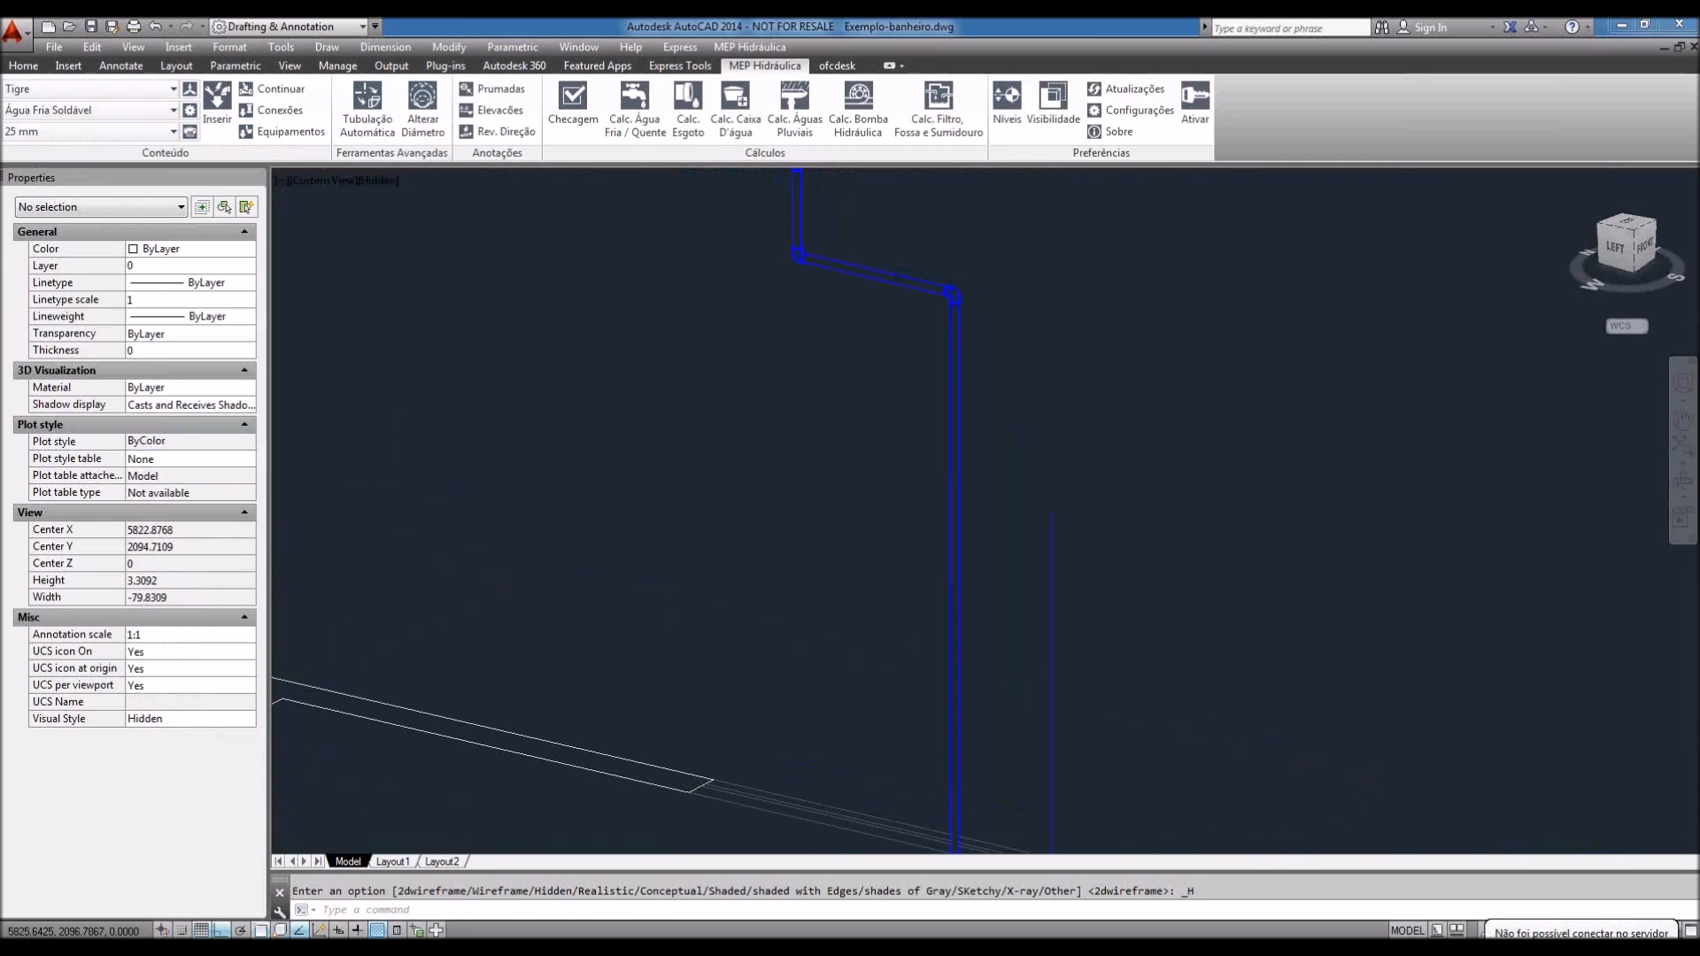
{"action": "scroll", "coordinate": [900, 488], "scroll_direction": "up", "scroll_amount": 7}
{"action": "scroll", "coordinate": [899, 488], "scroll_direction": "down", "scroll_amount": 6}
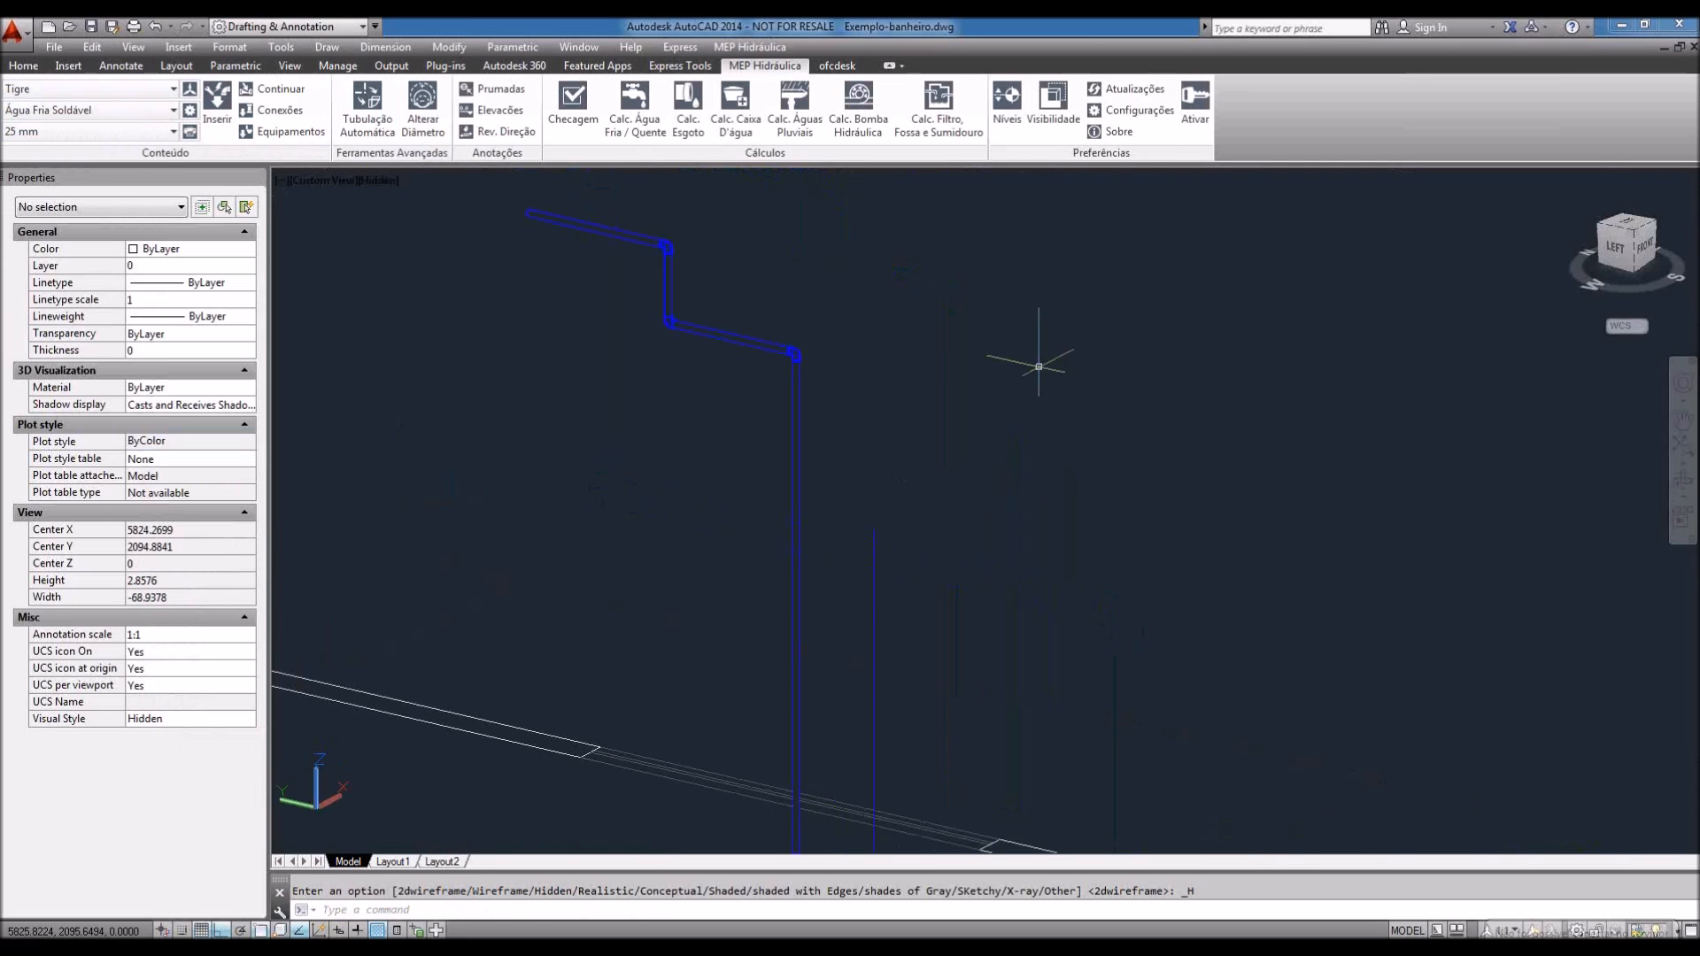
{"action": "scroll", "coordinate": [1038, 365], "scroll_direction": "down", "scroll_amount": 2}
{"action": "scroll", "coordinate": [1034, 363], "scroll_direction": "down", "scroll_amount": 4}
{"action": "type", "text": "op"}
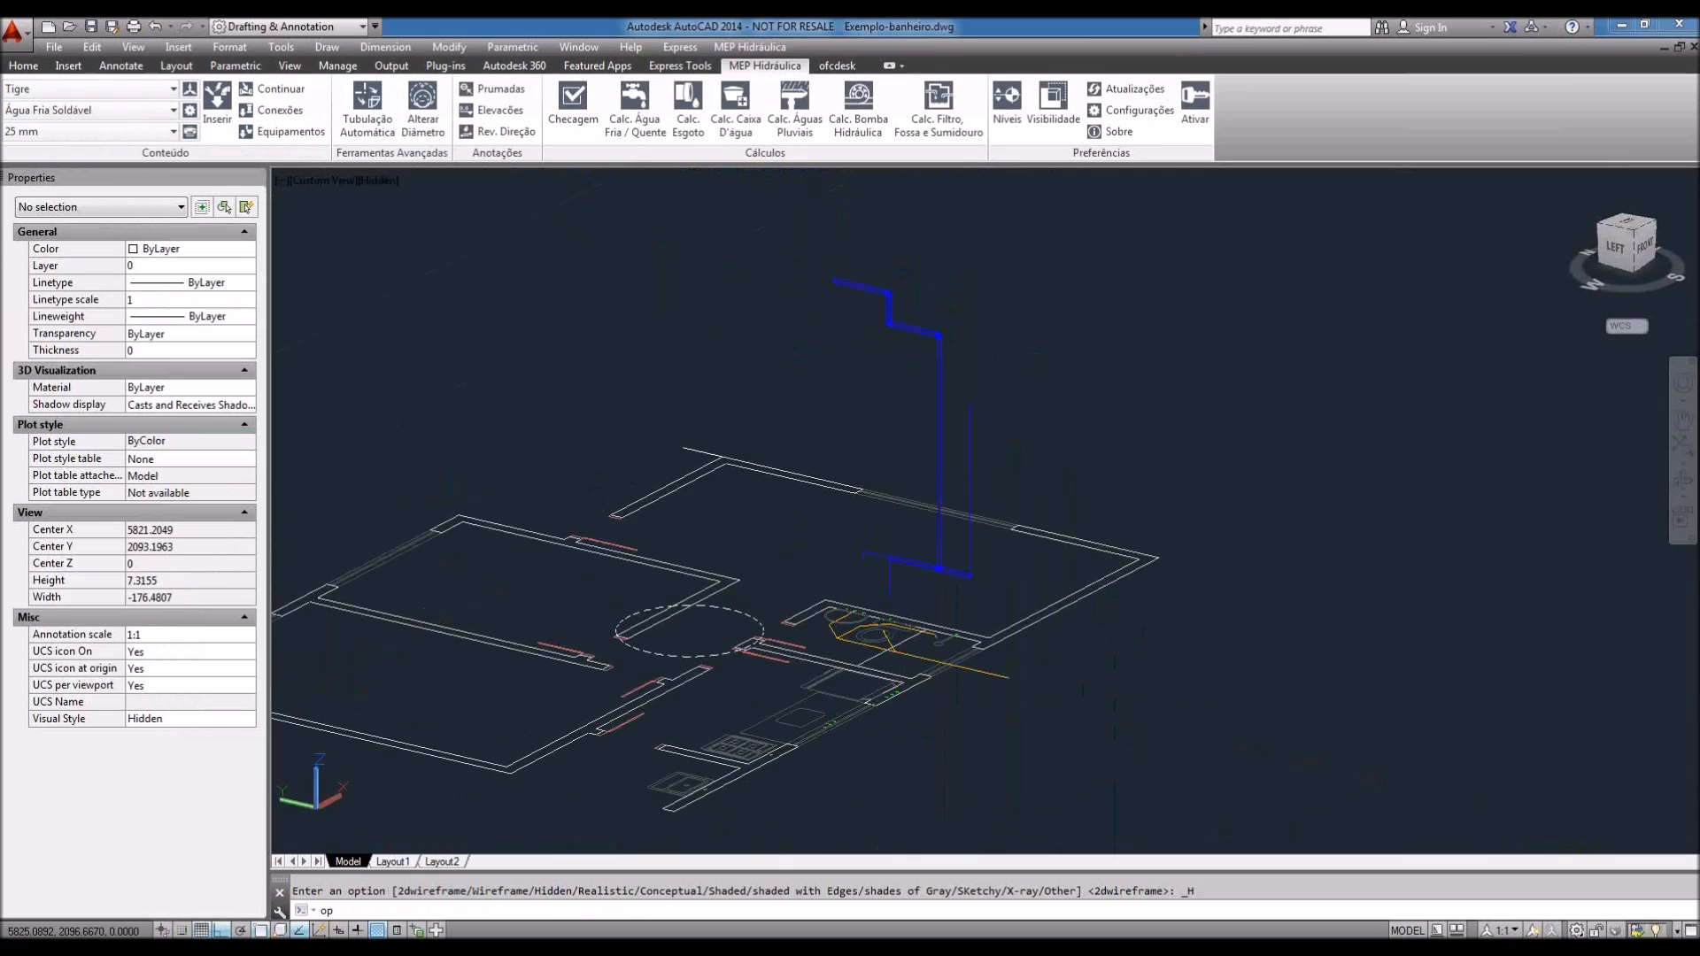
{"action": "key", "text": "Return"}
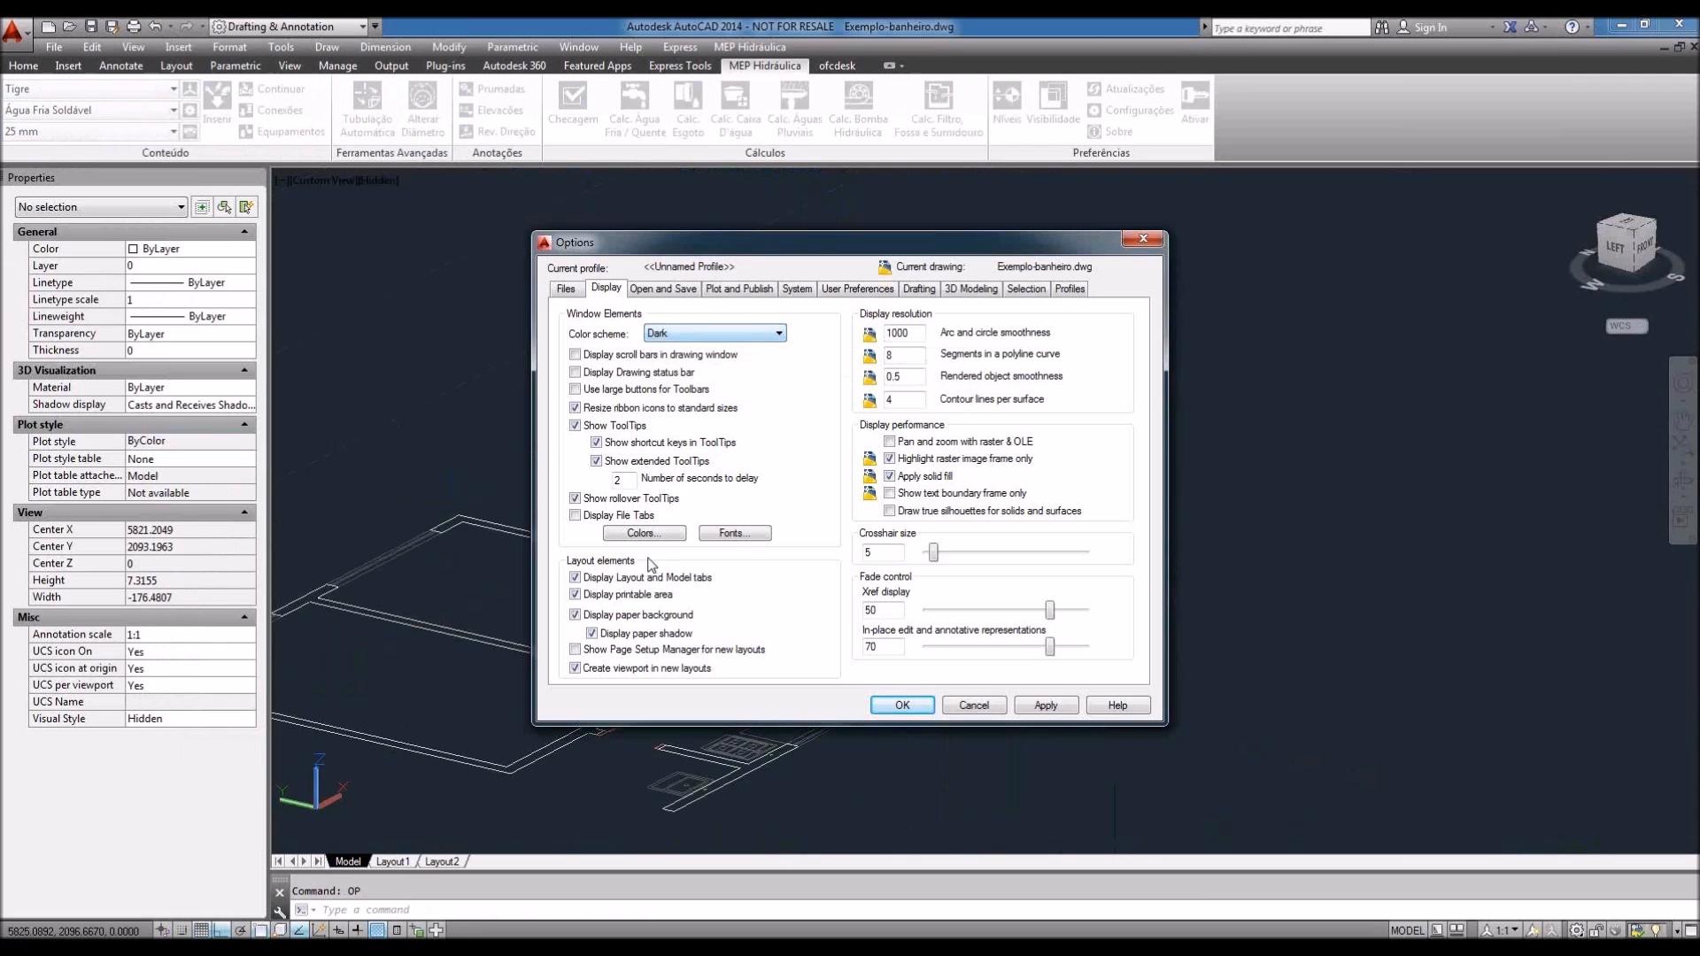
Step: Apply a black drawing-window background and close the Options dialog
{"action": "left_click", "coordinate": [644, 534]}
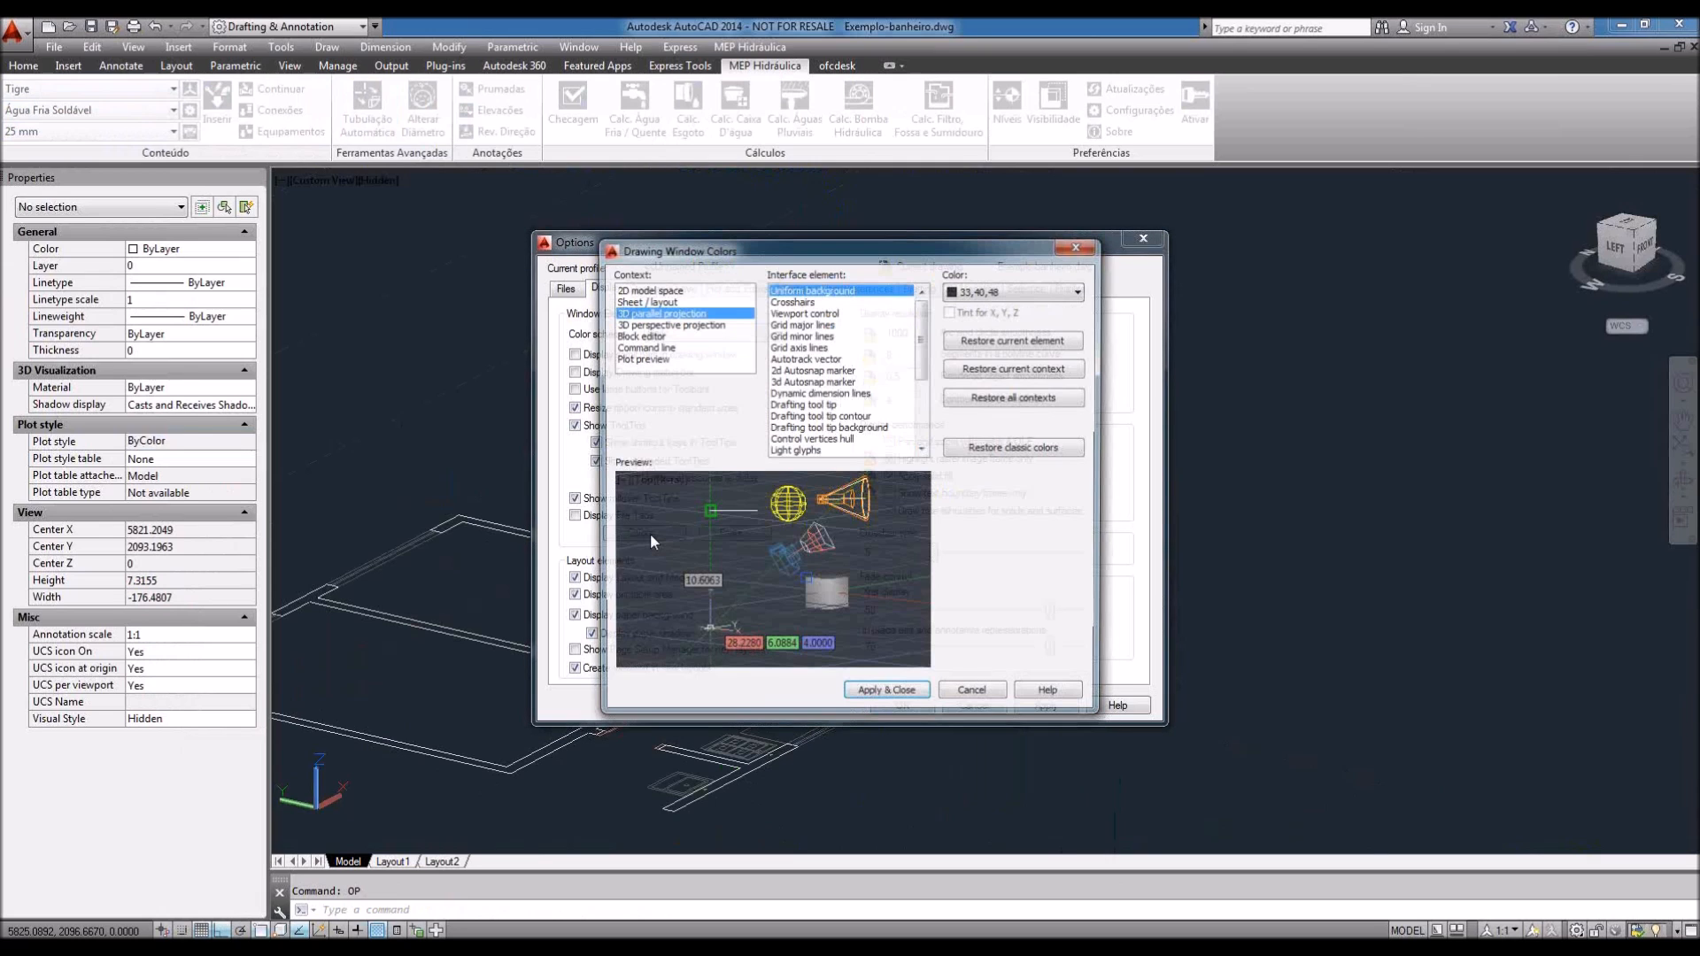
{"action": "left_click", "coordinate": [885, 697]}
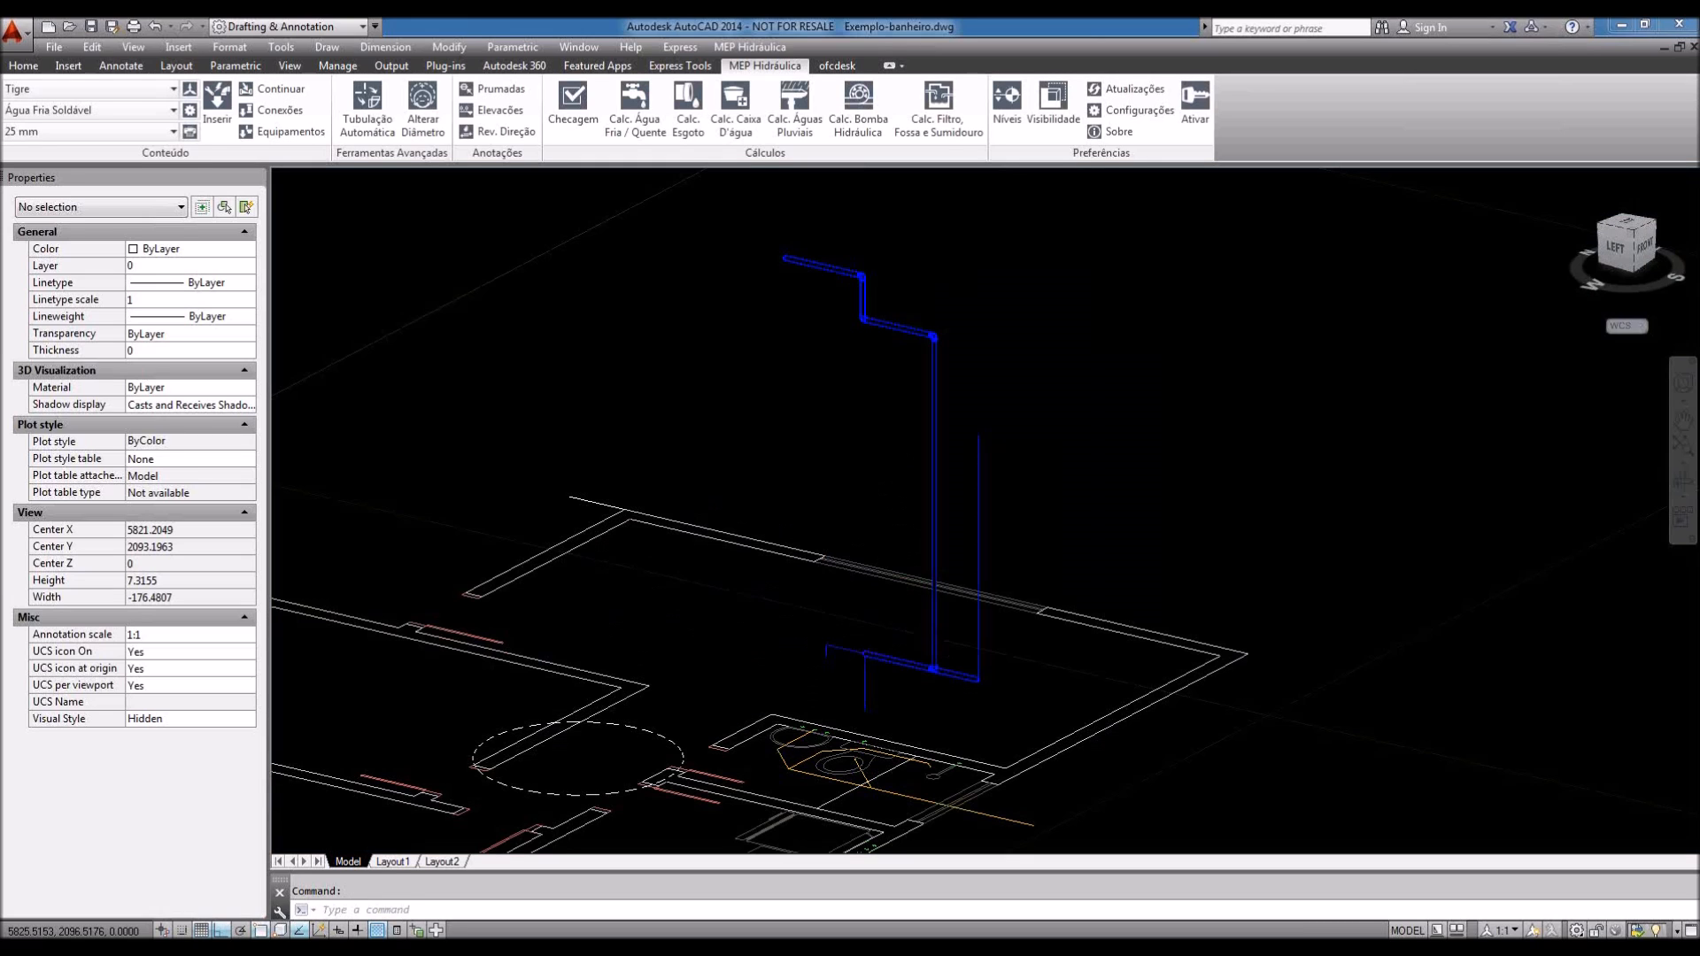
{"action": "scroll", "coordinate": [832, 227], "scroll_direction": "up", "scroll_amount": 5}
{"action": "left_click", "coordinate": [132, 47]}
{"action": "mouse_move", "coordinate": [172, 435]}
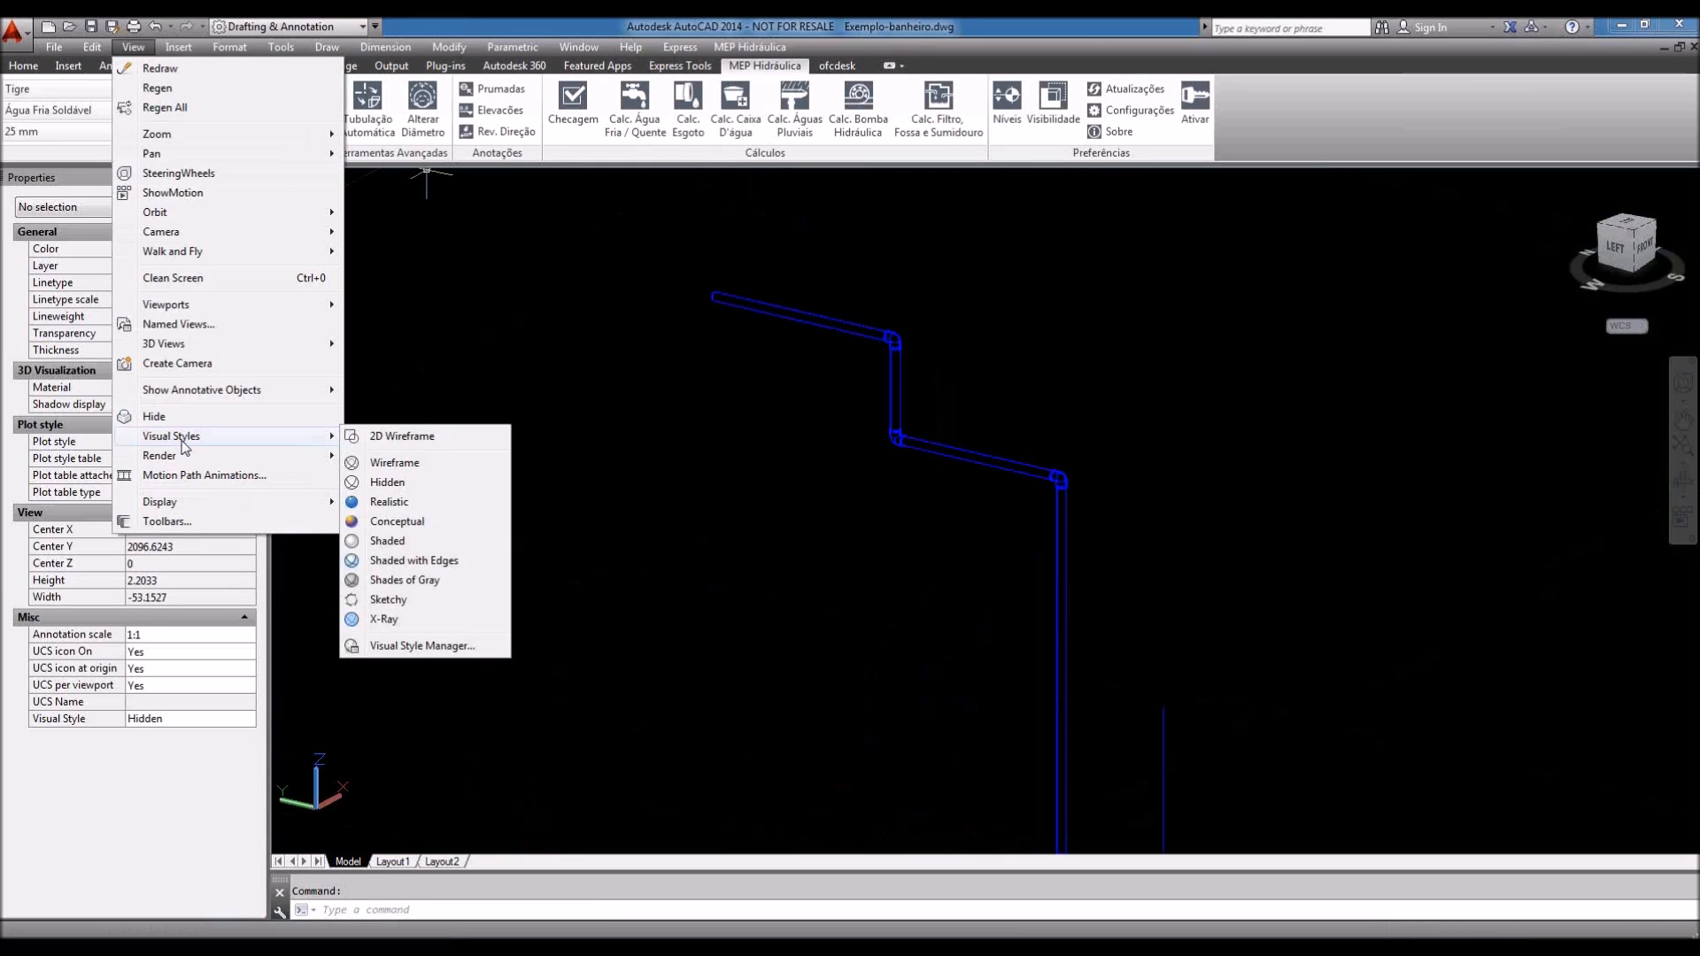
Step: Switch to the Realistic visual style and zoom in on the shaded pipes
{"action": "left_click", "coordinate": [394, 502]}
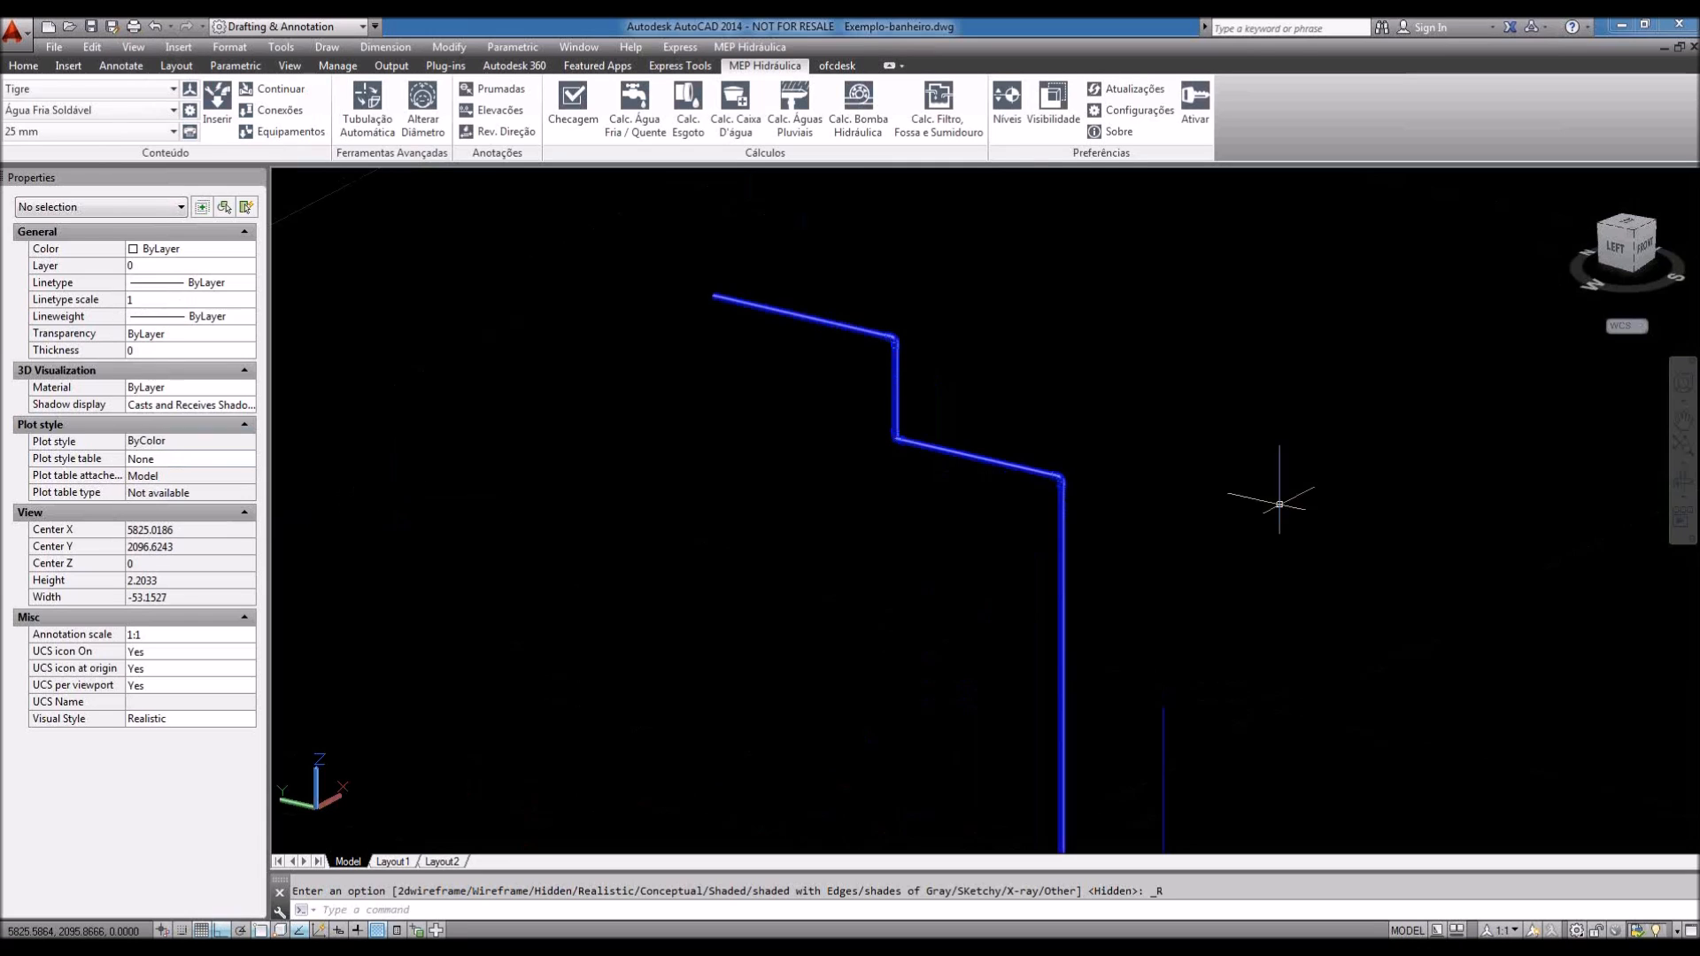
{"action": "scroll", "coordinate": [877, 312], "scroll_direction": "up", "scroll_amount": 5}
{"action": "scroll", "coordinate": [881, 367], "scroll_direction": "up", "scroll_amount": 4}
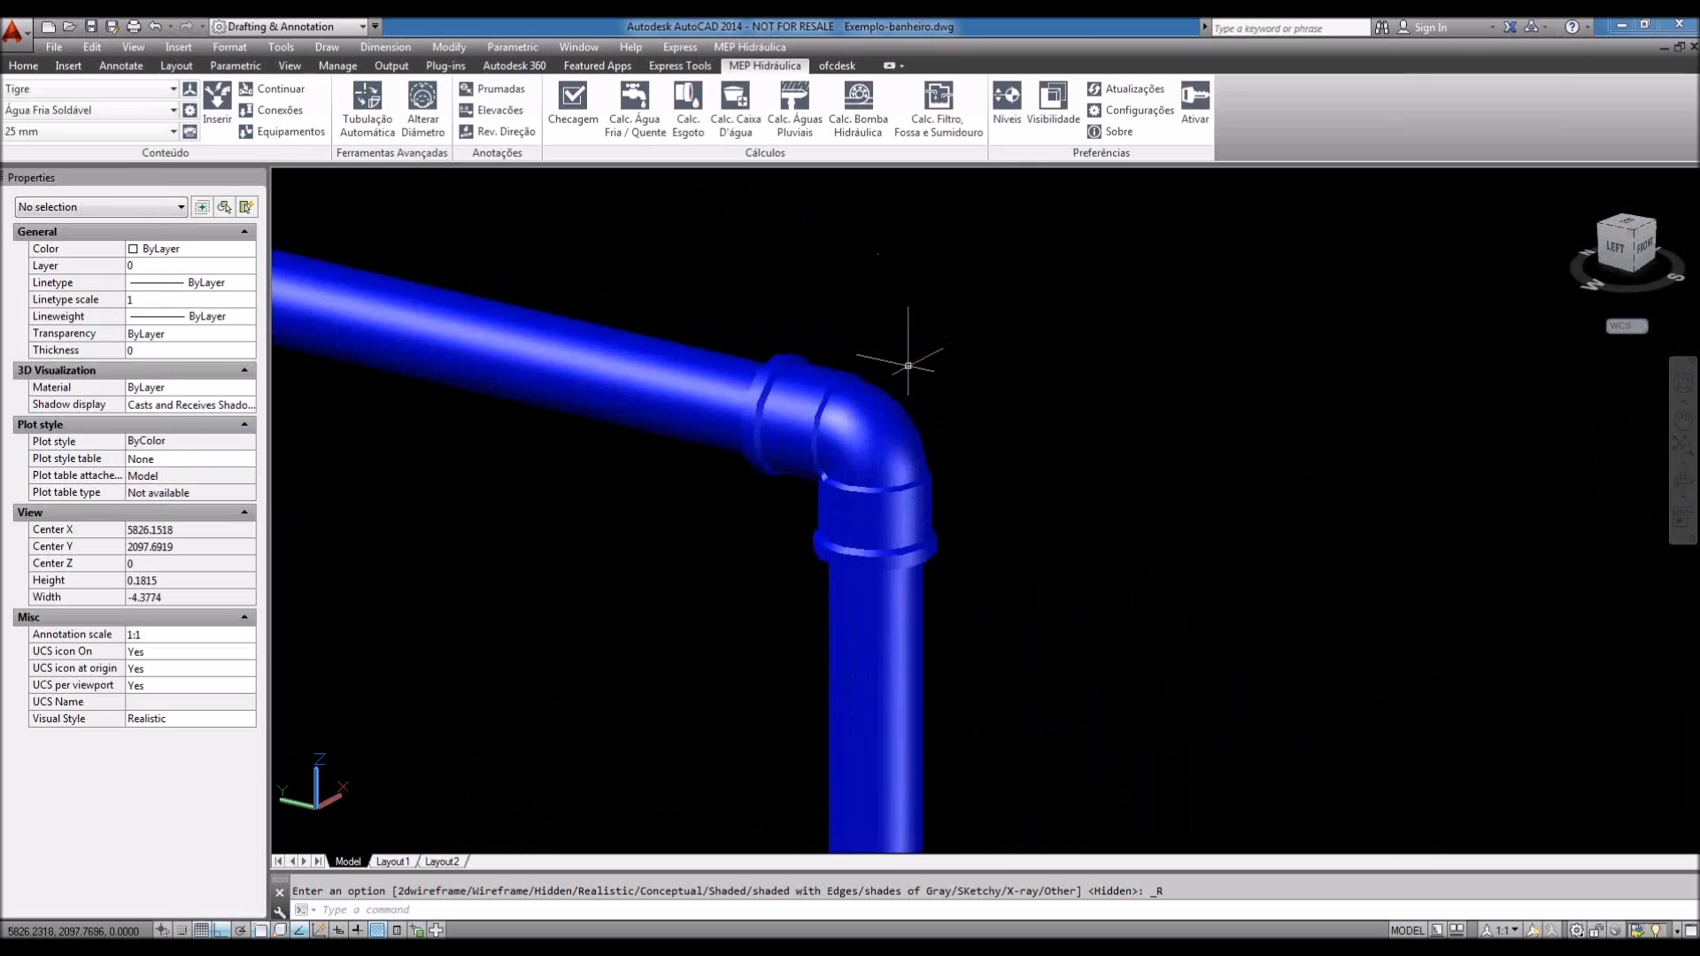
{"action": "scroll", "coordinate": [903, 353], "scroll_direction": "down", "scroll_amount": 7}
{"action": "scroll", "coordinate": [903, 353], "scroll_direction": "down", "scroll_amount": 2}
{"action": "scroll", "coordinate": [1098, 483], "scroll_direction": "up", "scroll_amount": 8}
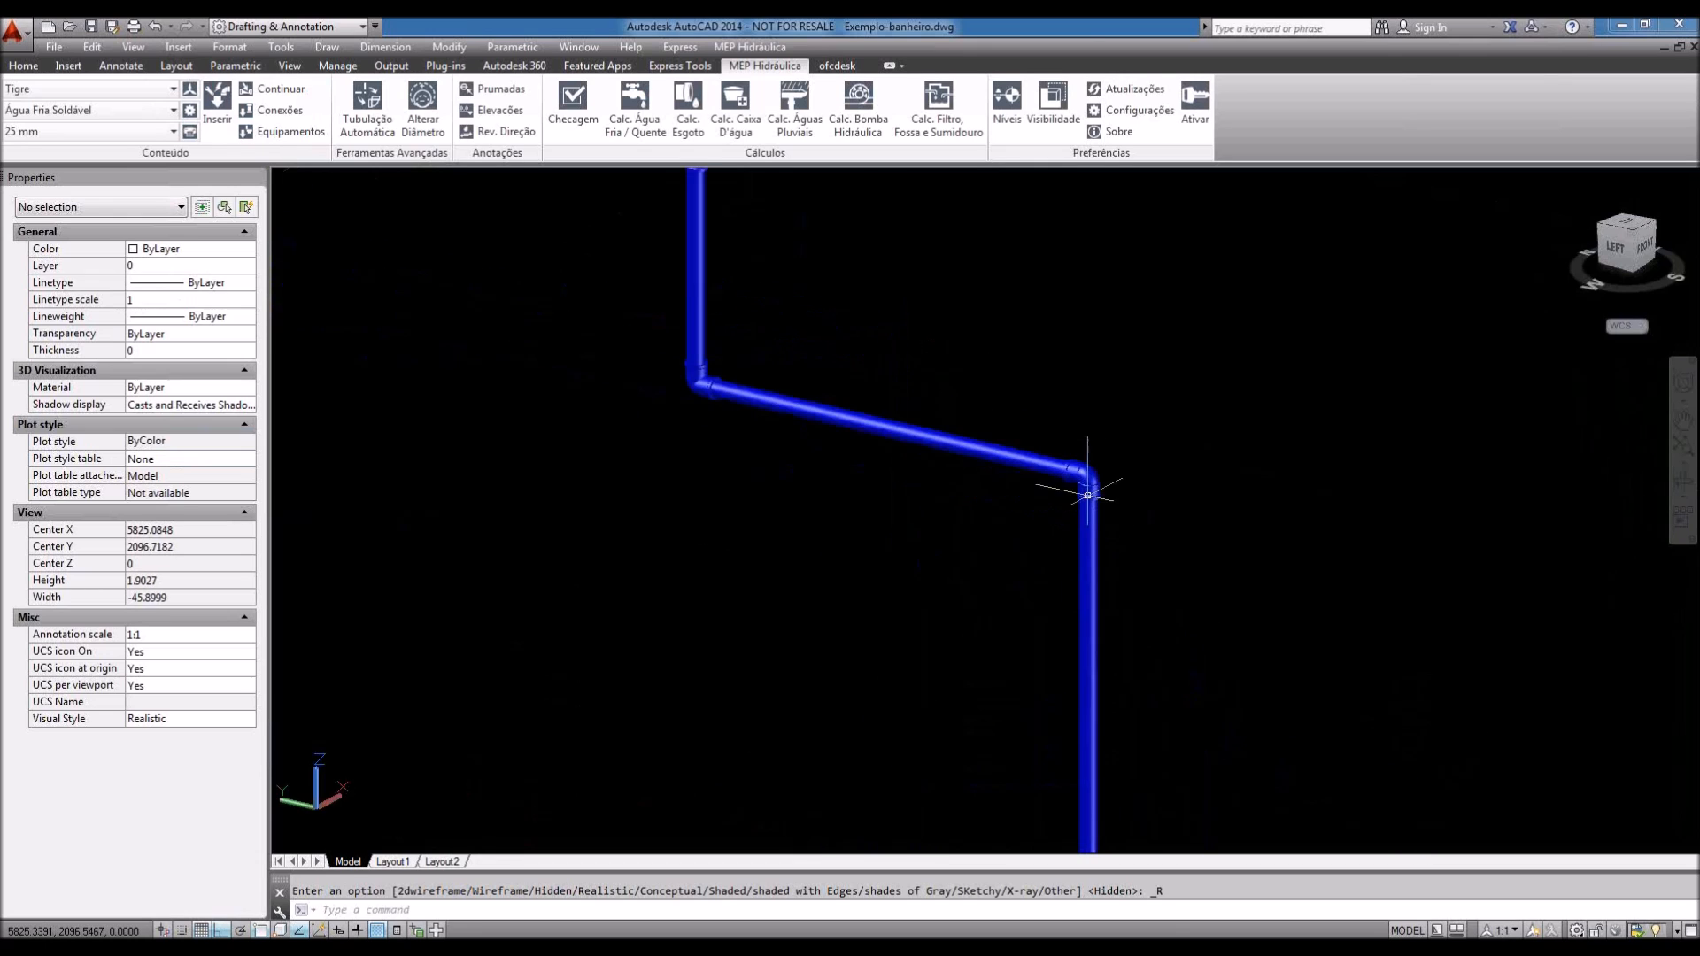
{"action": "scroll", "coordinate": [1109, 438], "scroll_direction": "up", "scroll_amount": 3}
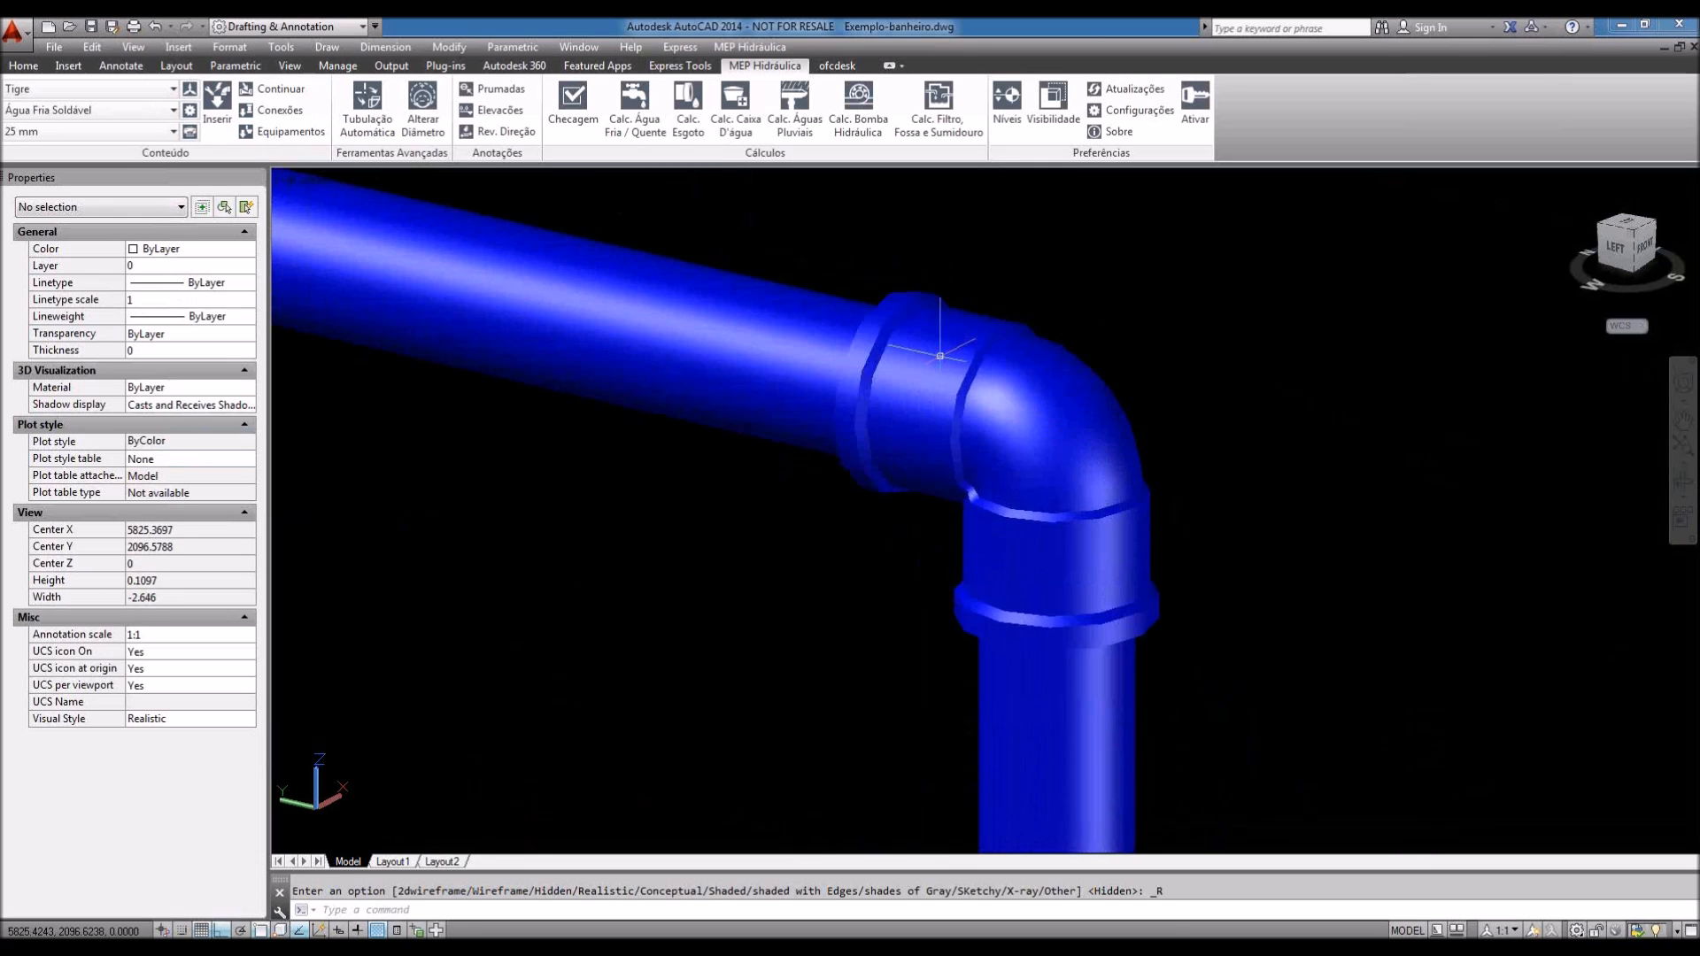
Step: Centre and inspect the solid blue elbows and tee up close
{"action": "scroll", "coordinate": [941, 355], "scroll_direction": "down", "scroll_amount": 20}
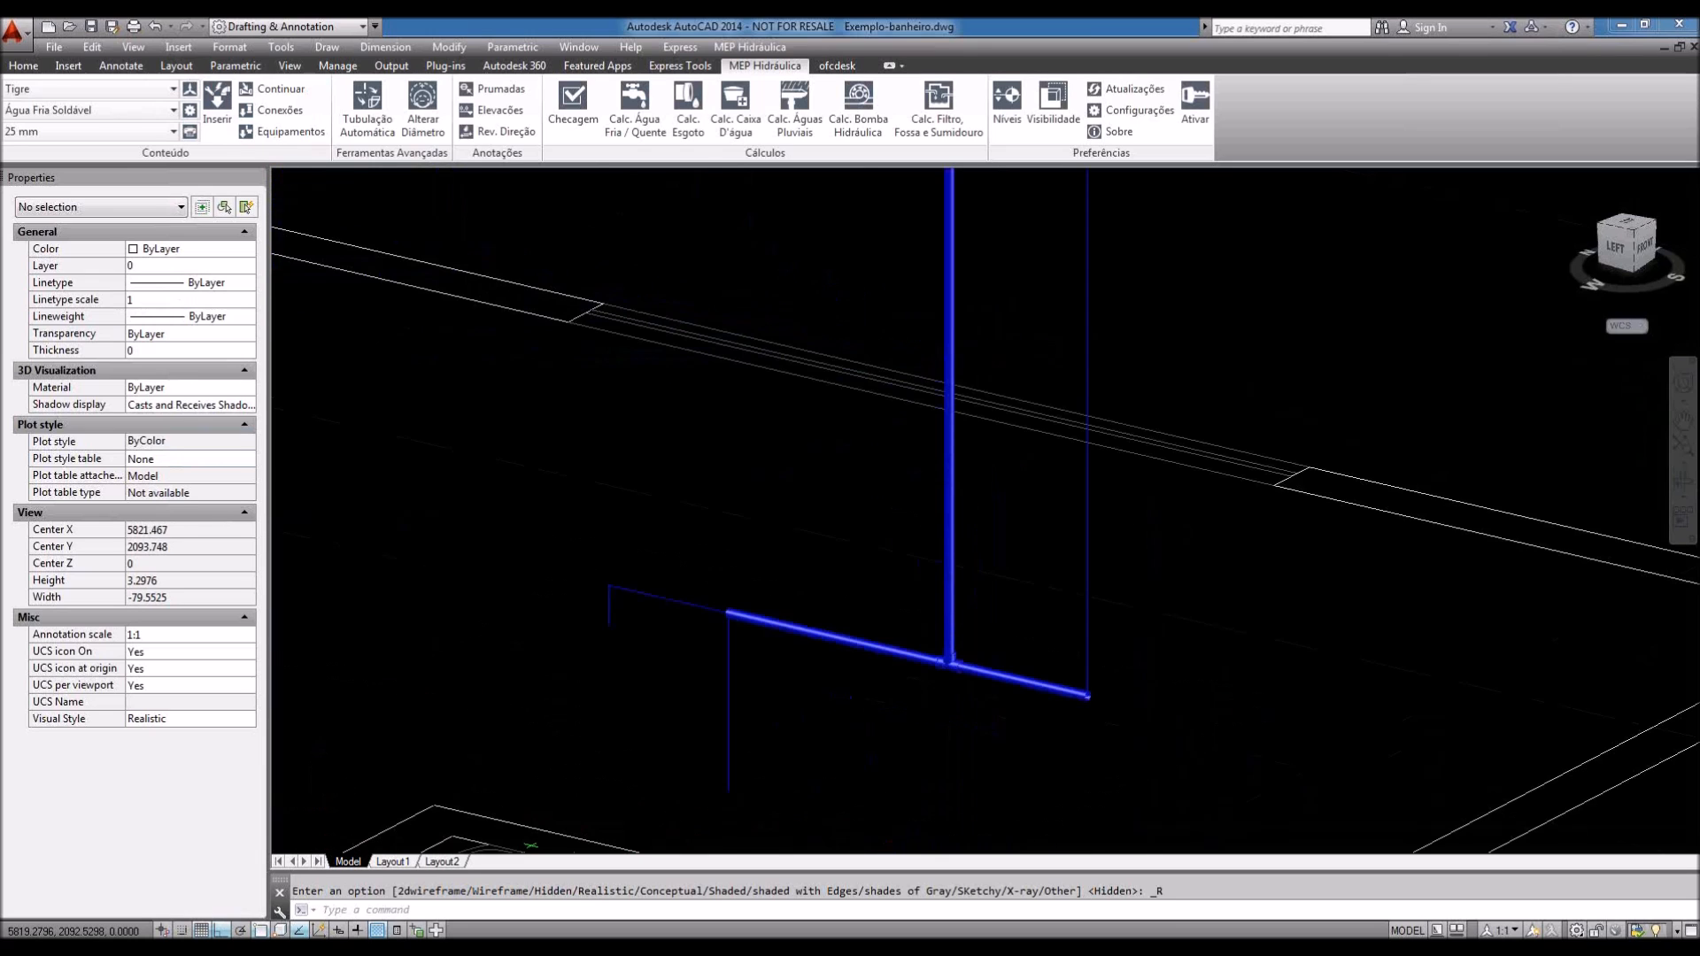
{"action": "scroll", "coordinate": [945, 666], "scroll_direction": "up", "scroll_amount": 15}
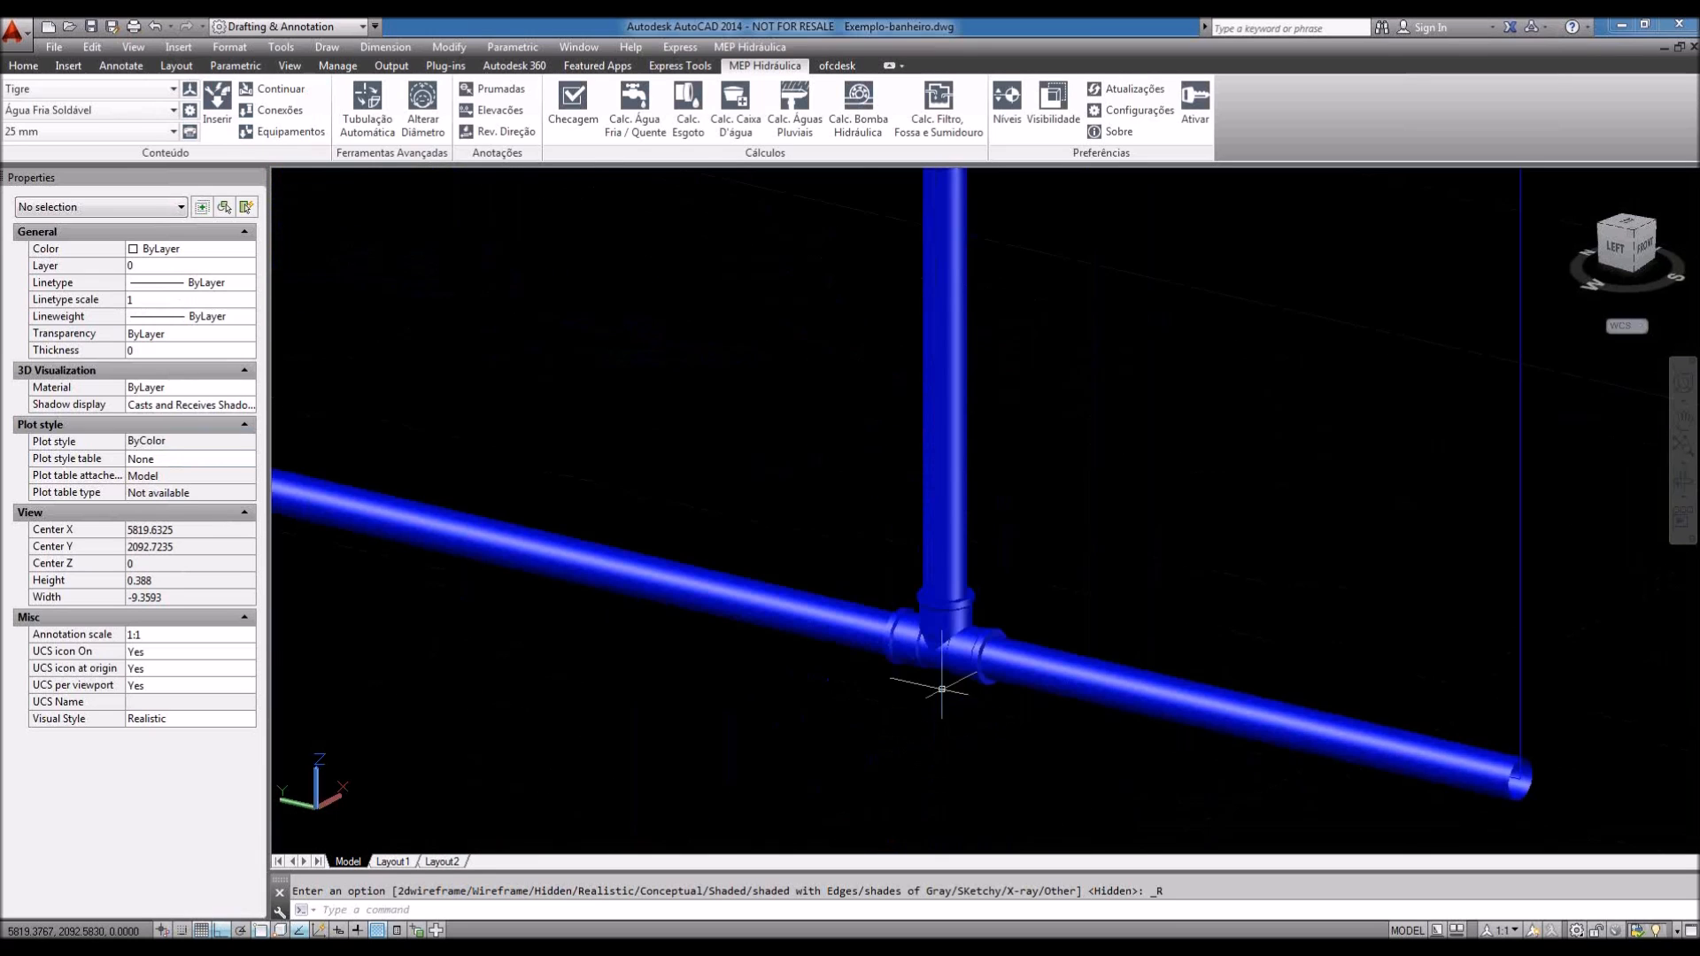
{"action": "mouse_move", "coordinate": [1186, 656]}
{"action": "middle_mouse_down"}
{"action": "mouse_move", "coordinate": [894, 562]}
{"action": "mouse_move", "coordinate": [1171, 641]}
{"action": "middle_mouse_up"}
{"action": "scroll", "coordinate": [1266, 697], "scroll_direction": "down", "scroll_amount": 3}
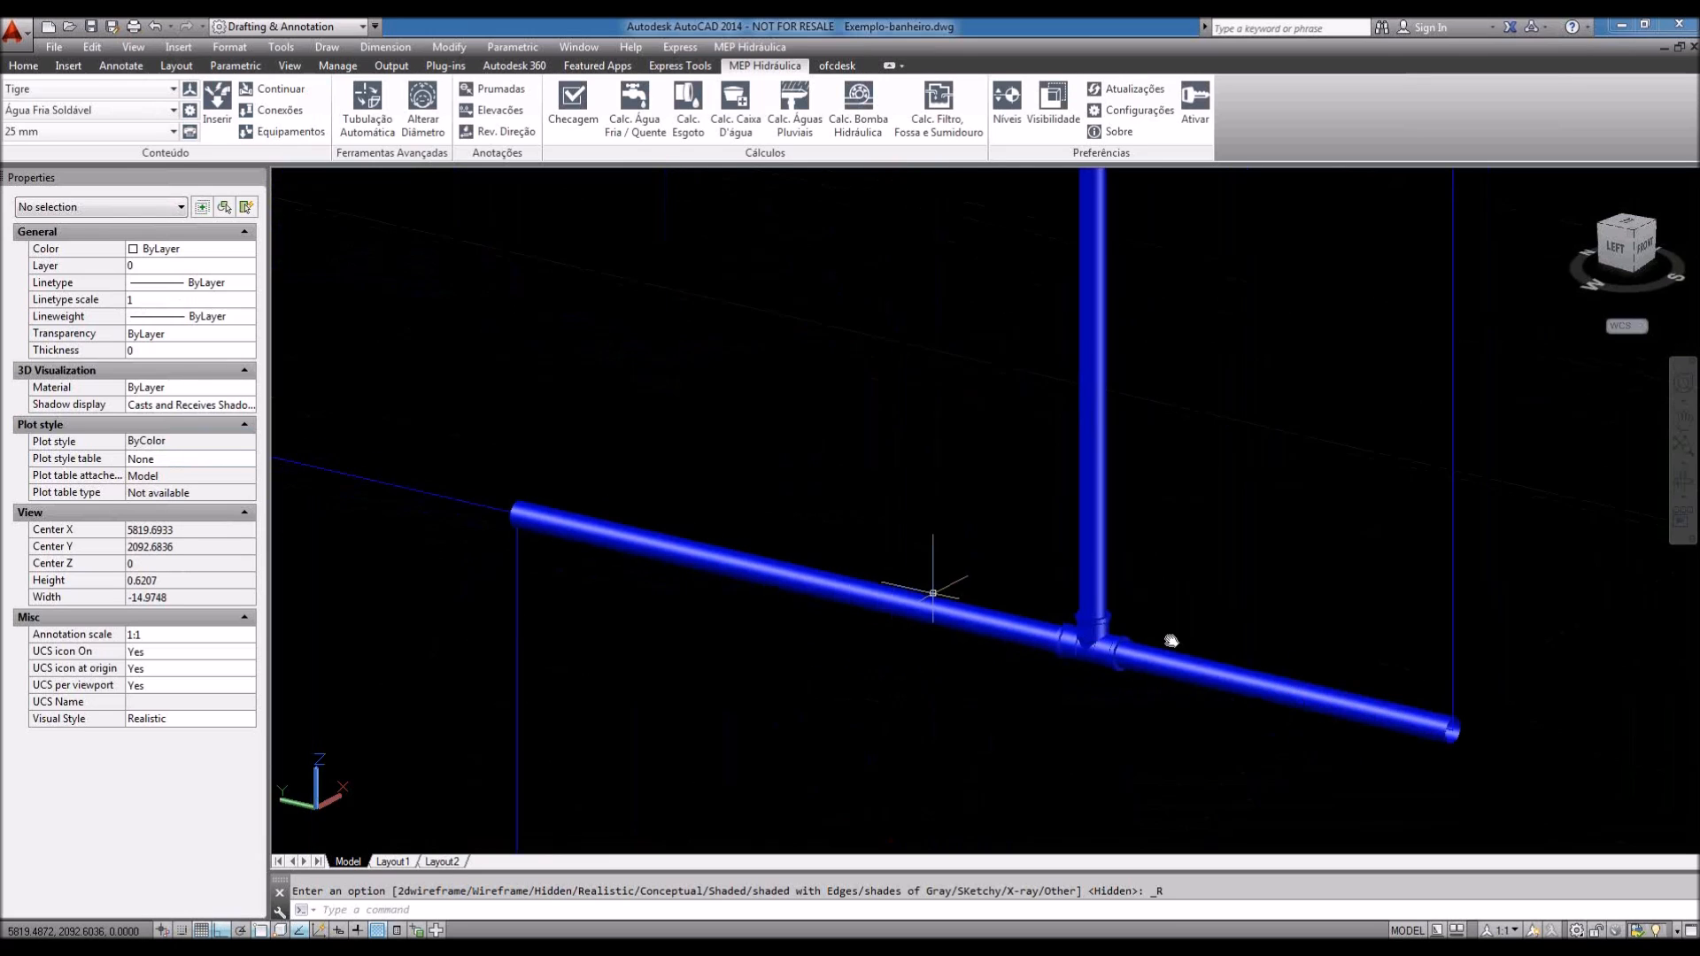
{"action": "scroll", "coordinate": [563, 502], "scroll_direction": "down", "scroll_amount": 2}
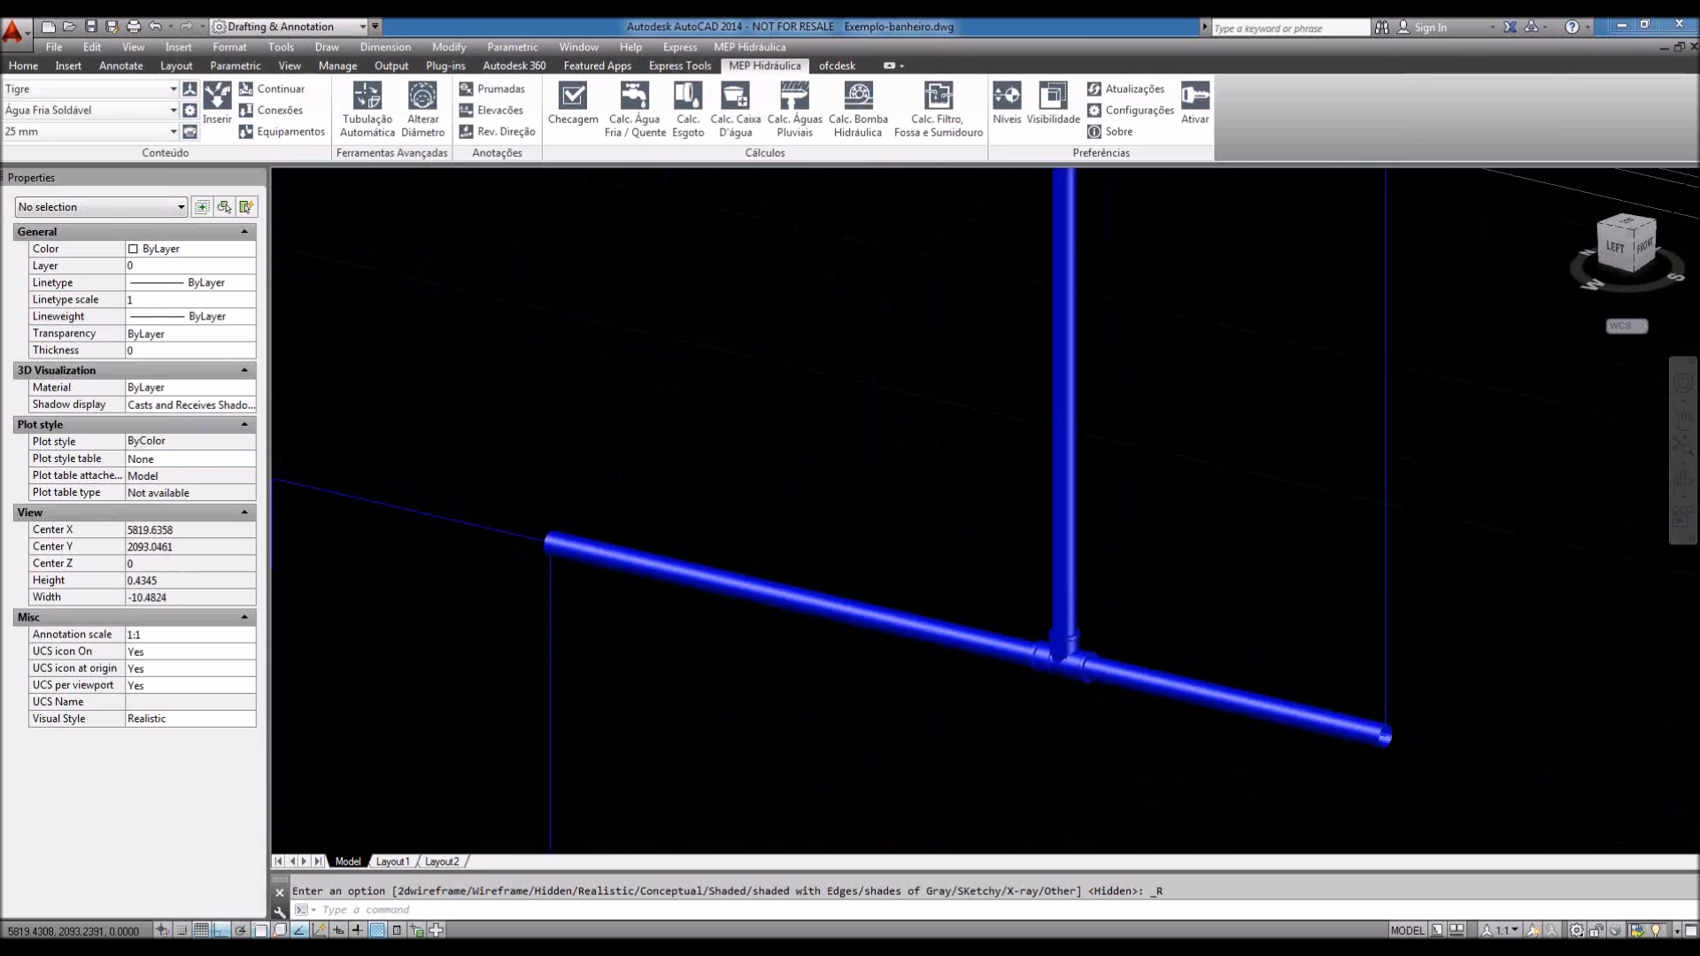
{"action": "scroll", "coordinate": [895, 725], "scroll_direction": "down", "scroll_amount": 4}
{"action": "scroll", "coordinate": [895, 725], "scroll_direction": "up", "scroll_amount": 2}
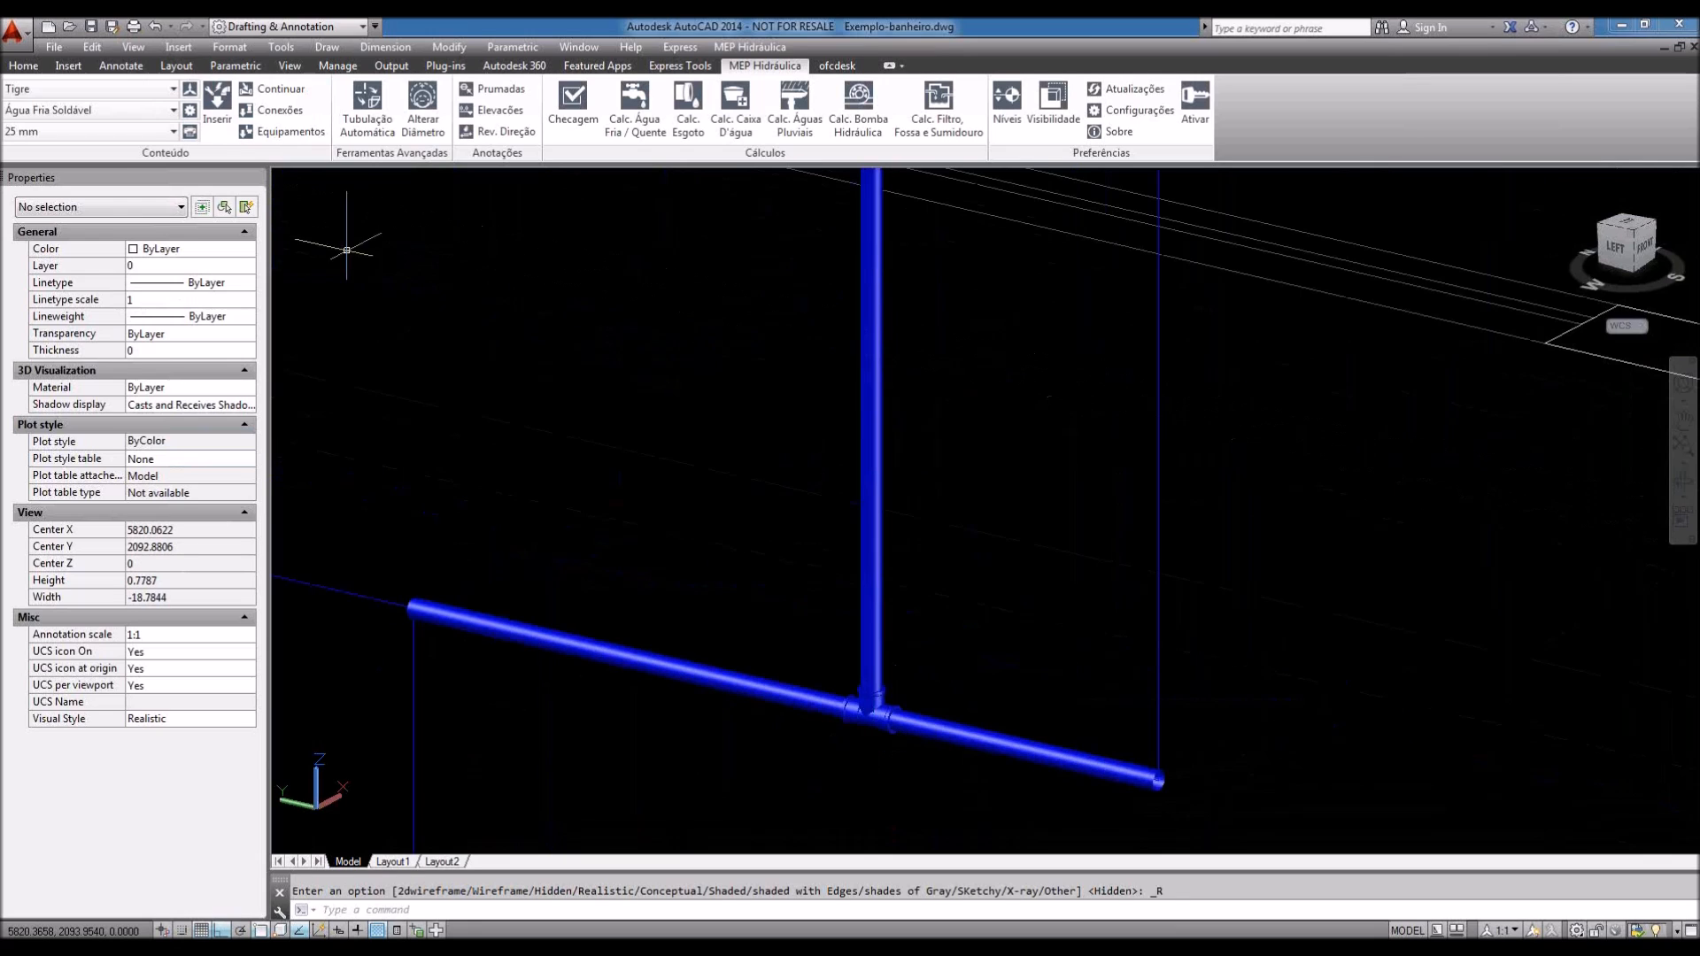
{"action": "left_click", "coordinate": [133, 47]}
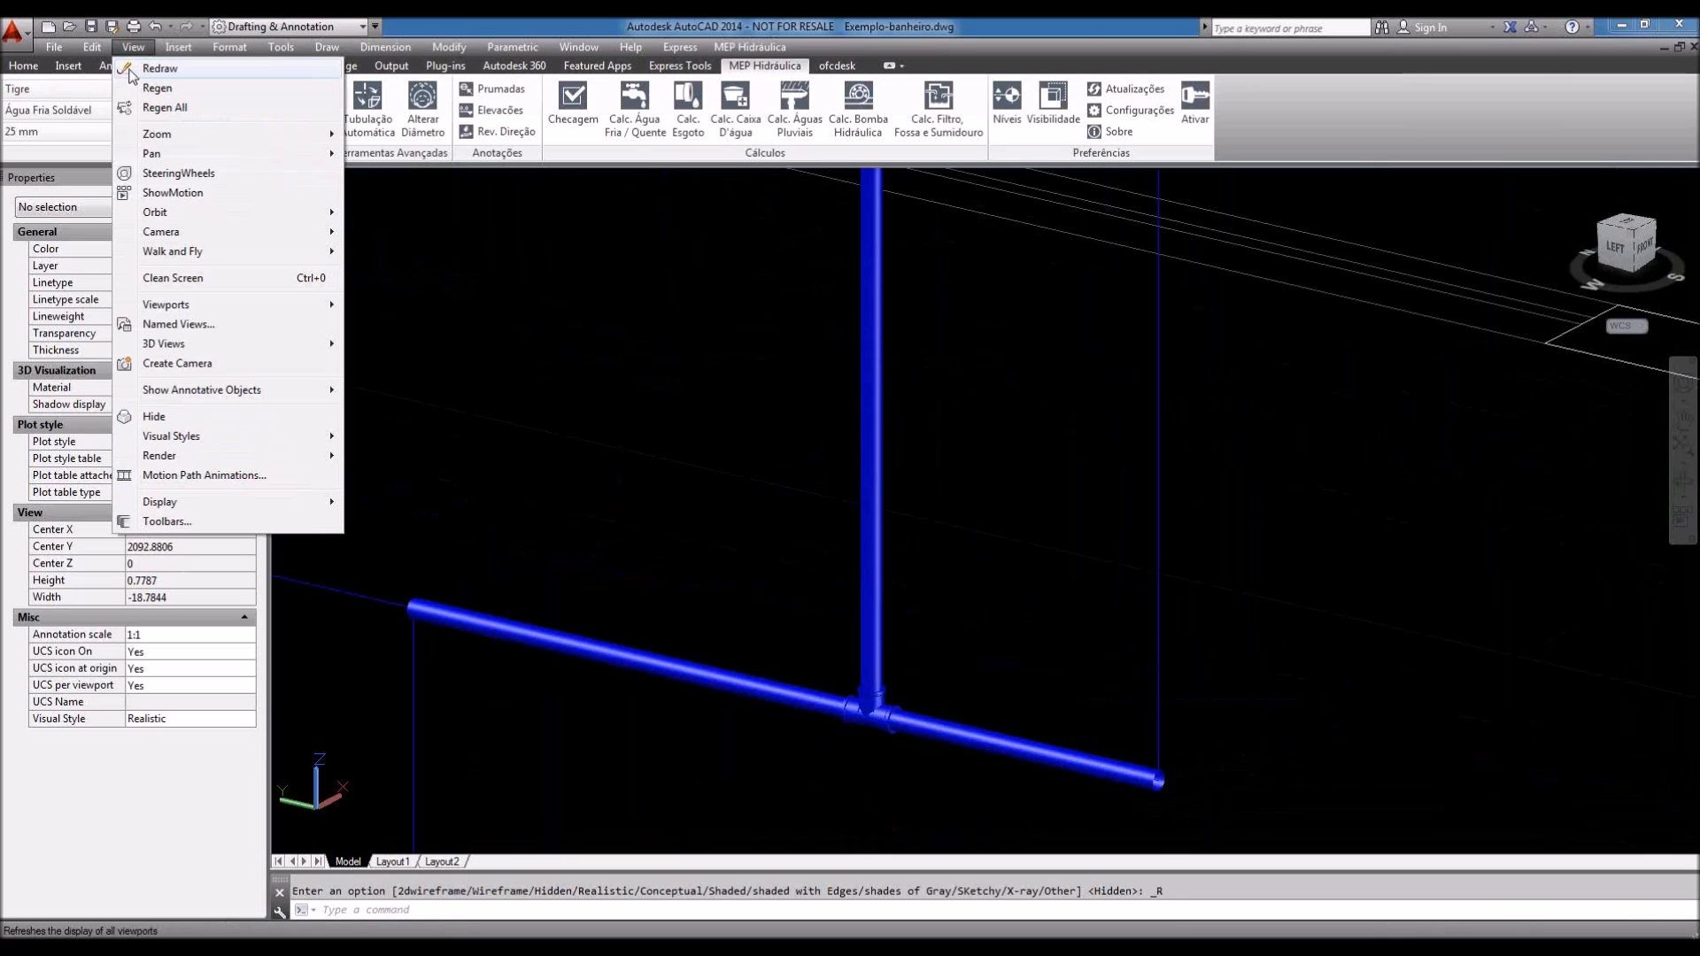
Step: Switch to Wireframe, zoom to the tee, and select the straight pipe right of it
{"action": "mouse_move", "coordinate": [266, 436]}
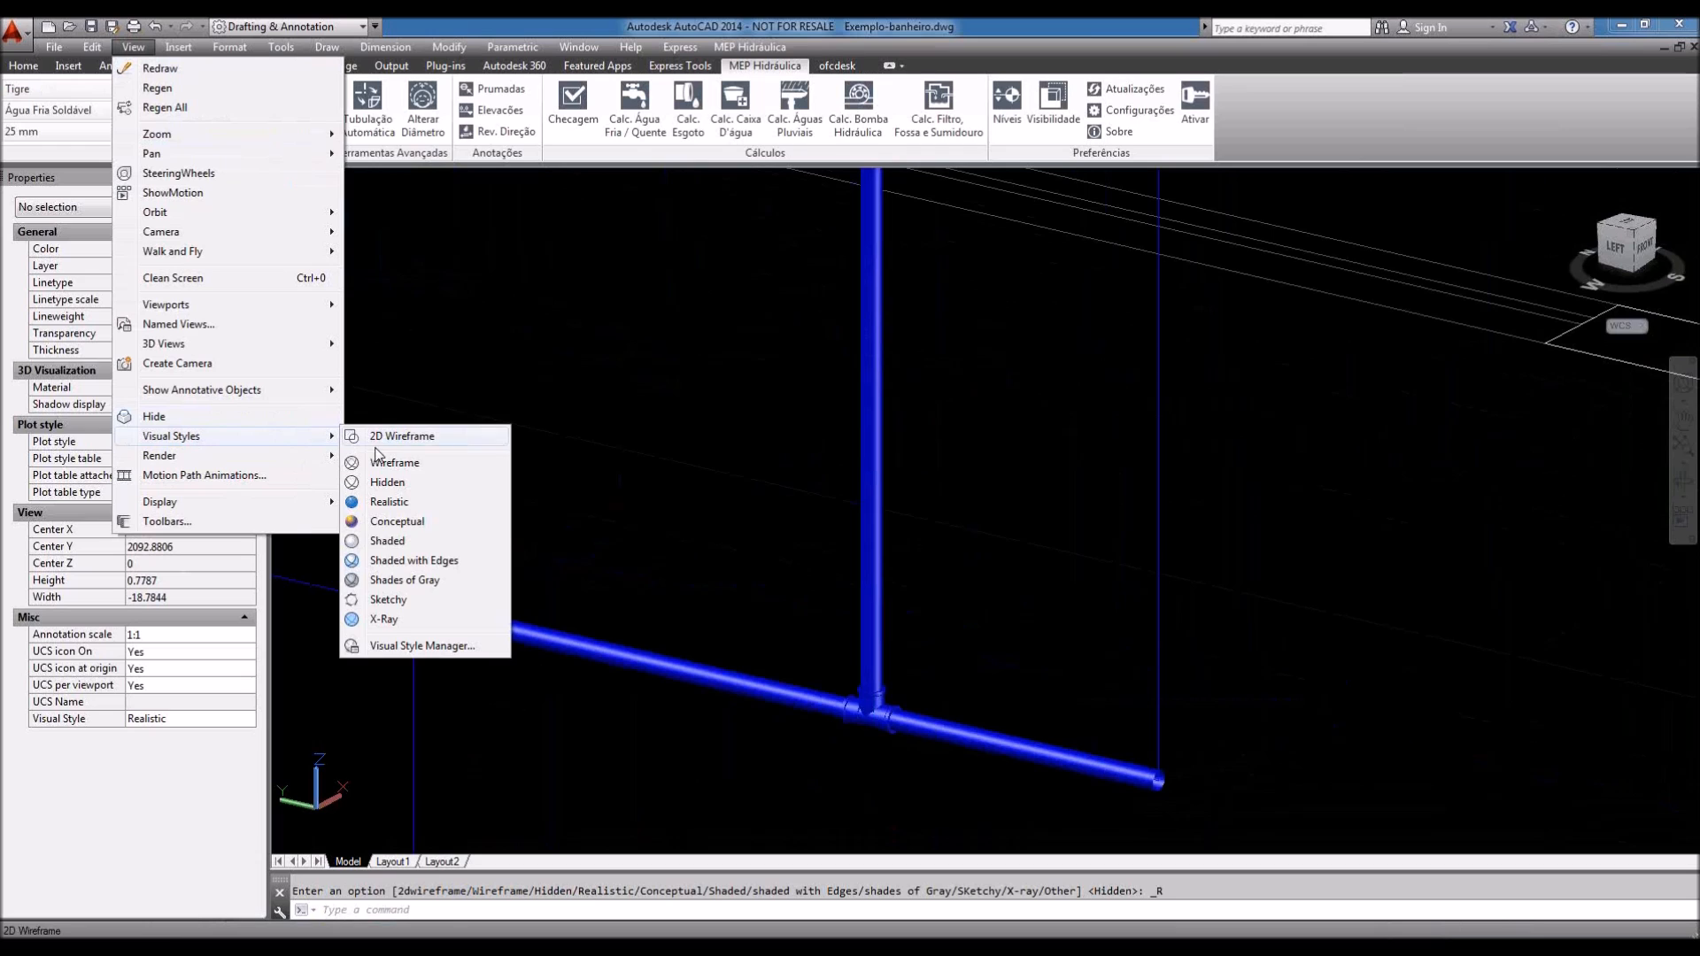
{"action": "left_click", "coordinate": [398, 464]}
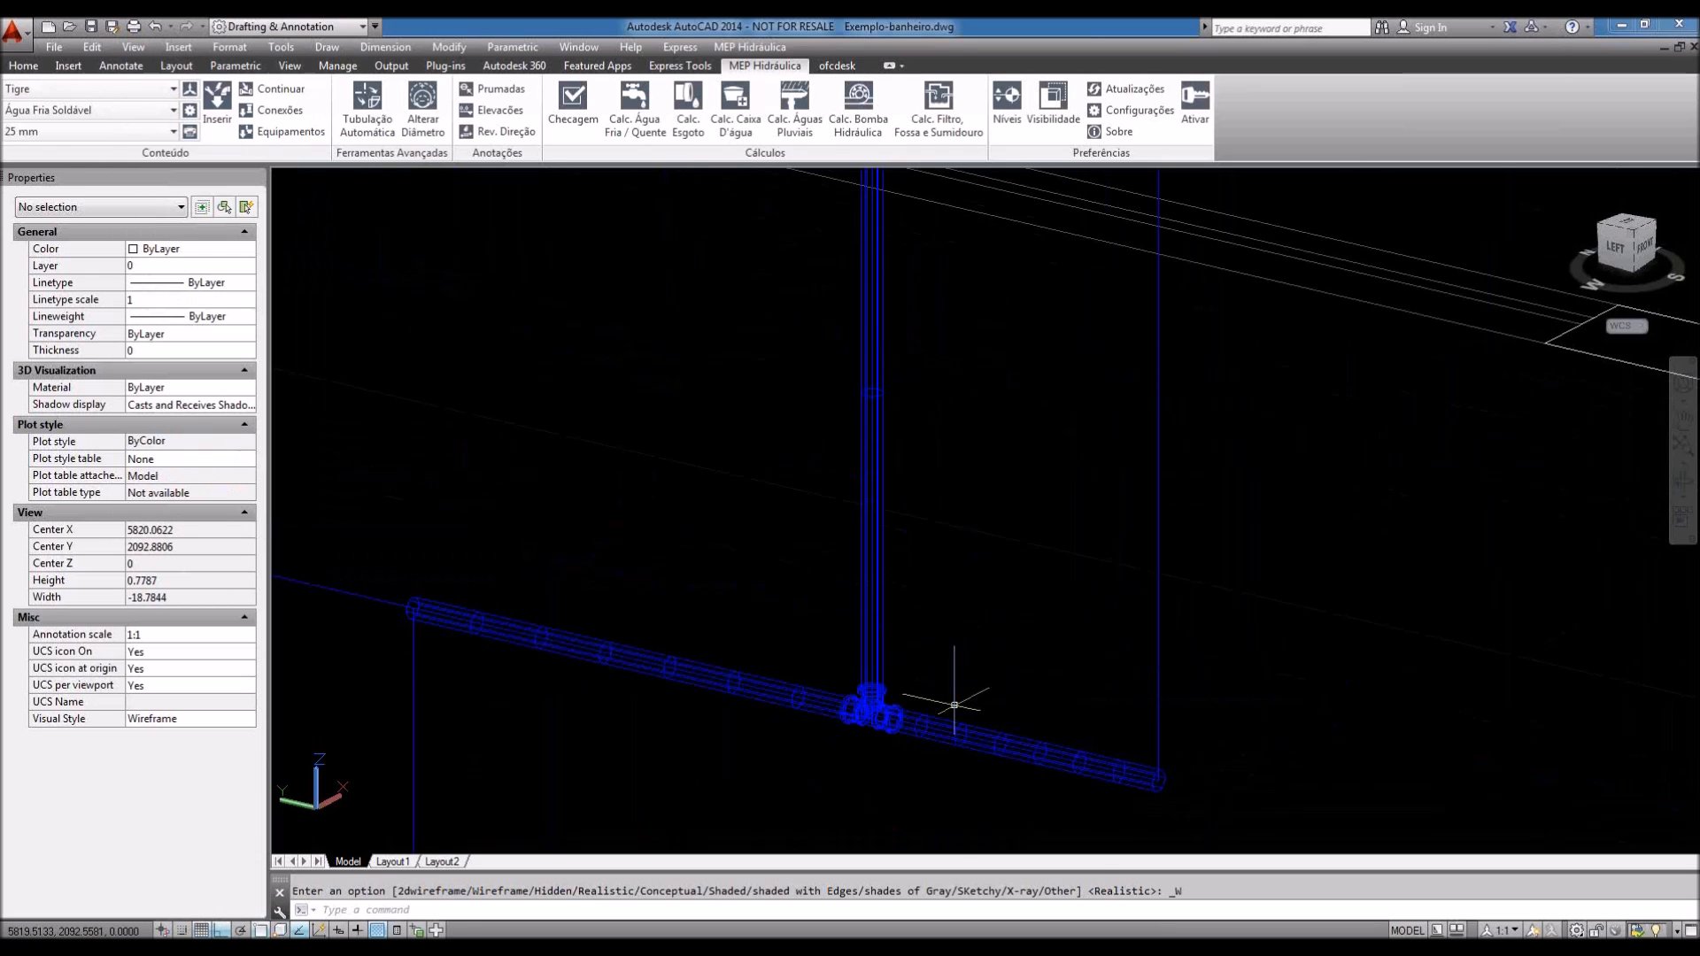
{"action": "scroll", "coordinate": [949, 695], "scroll_direction": "down", "scroll_amount": 2}
{"action": "scroll", "coordinate": [960, 695], "scroll_direction": "down", "scroll_amount": 3}
{"action": "scroll", "coordinate": [1036, 613], "scroll_direction": "down", "scroll_amount": 3}
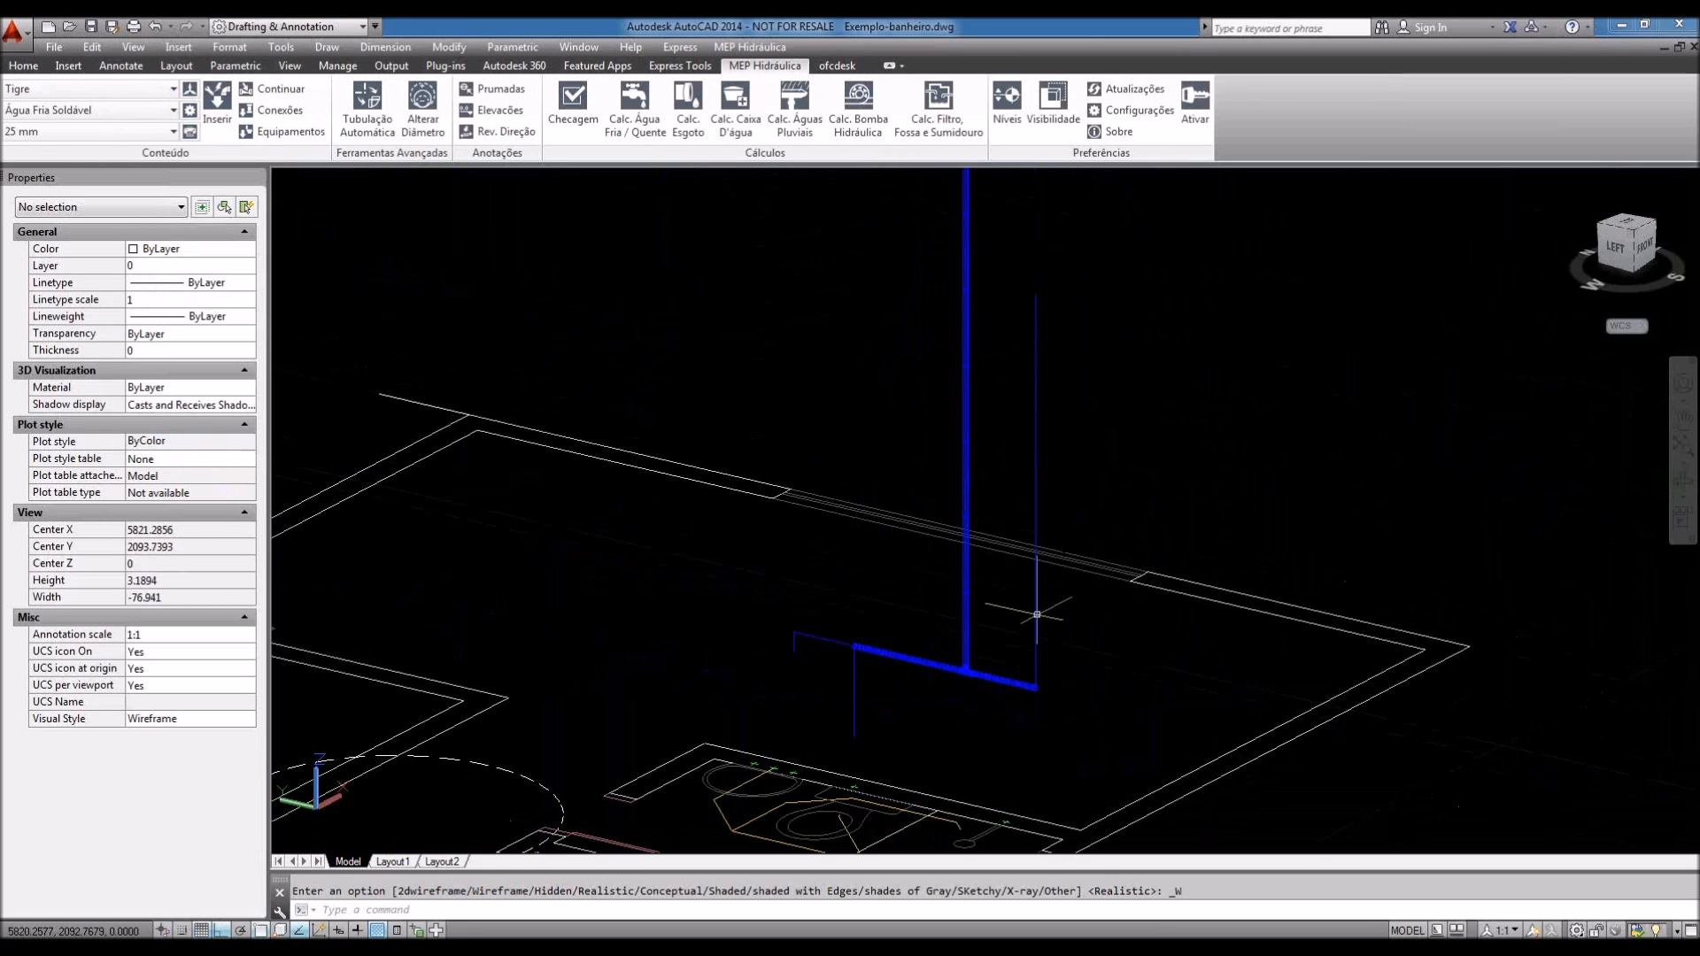
{"action": "scroll", "coordinate": [1037, 614], "scroll_direction": "down", "scroll_amount": 1}
{"action": "middle_click_drag", "start_coordinate": [1064, 676], "coordinate": [1021, 709]}
{"action": "scroll", "coordinate": [1009, 577], "scroll_direction": "up", "scroll_amount": 8}
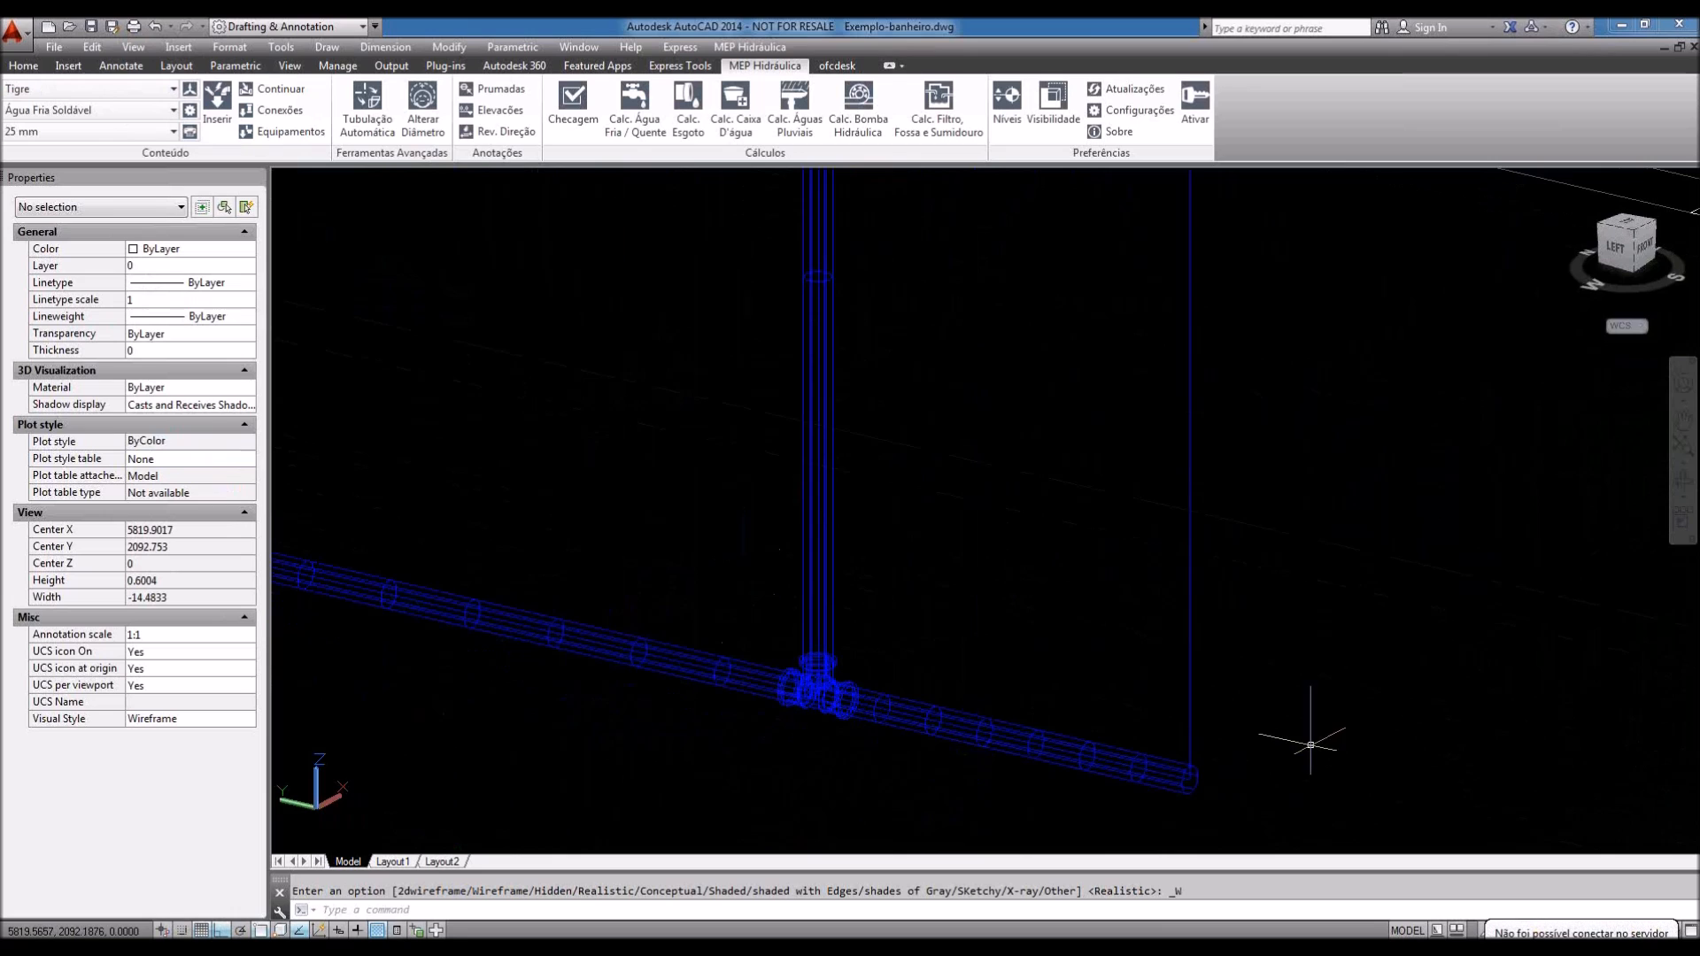
{"action": "middle_click_drag", "start_coordinate": [1094, 711], "coordinate": [1089, 701]}
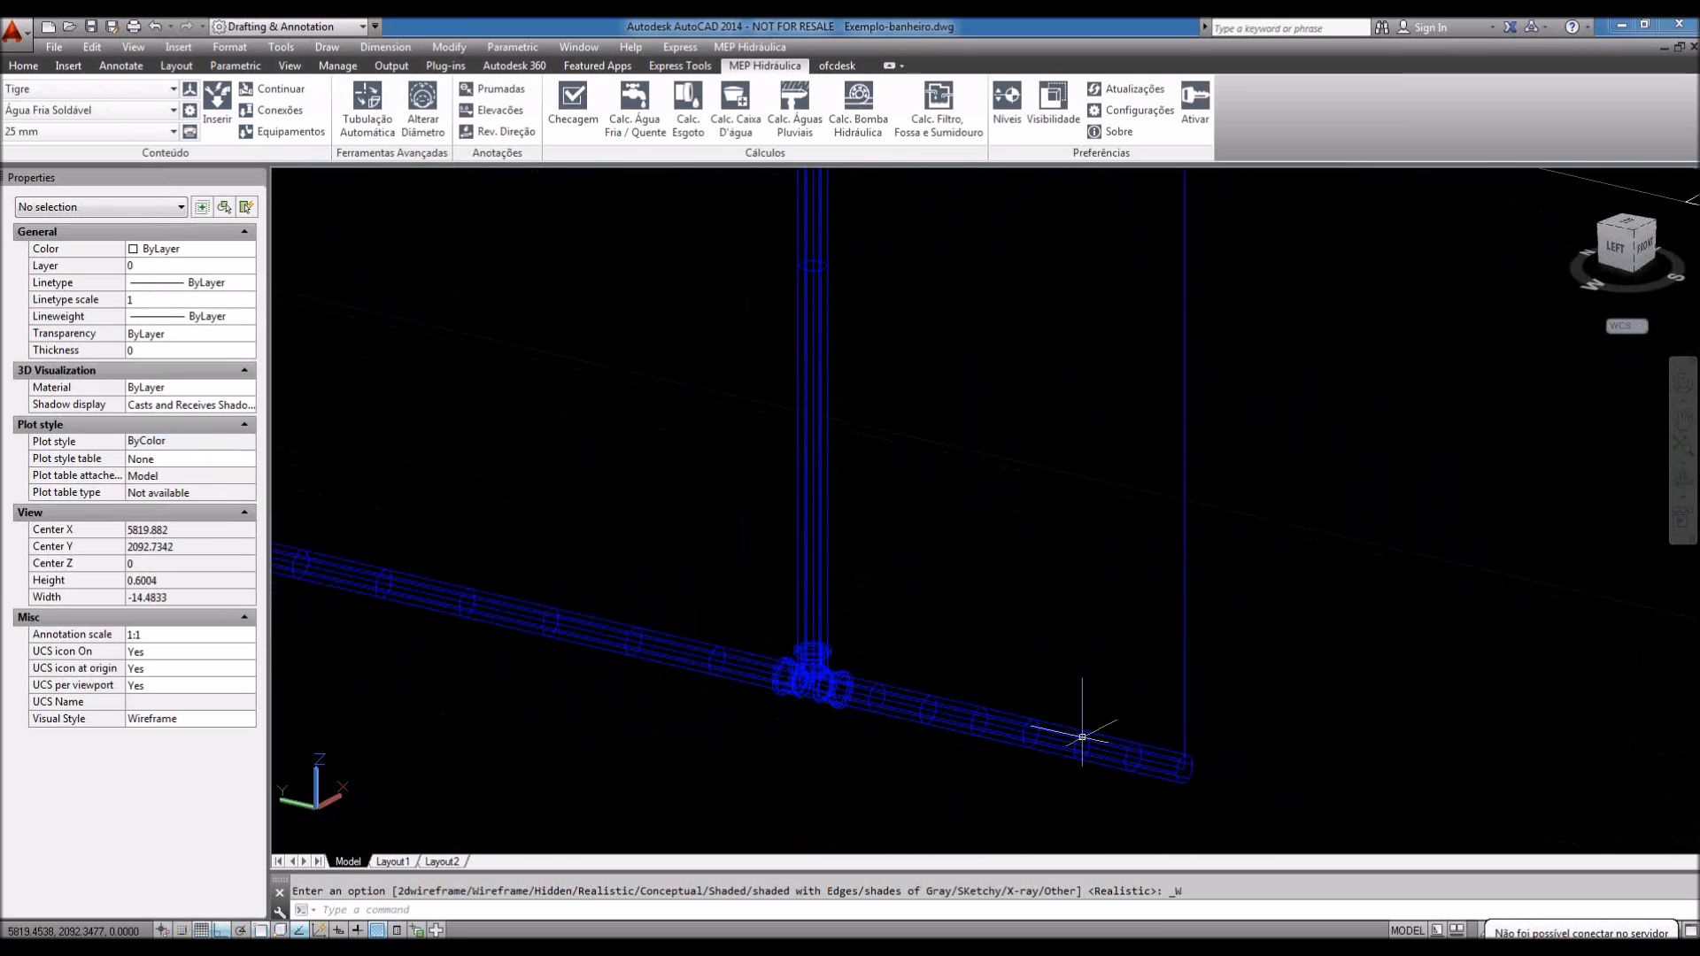
{"action": "scroll", "coordinate": [1089, 713], "scroll_direction": "up", "scroll_amount": 3}
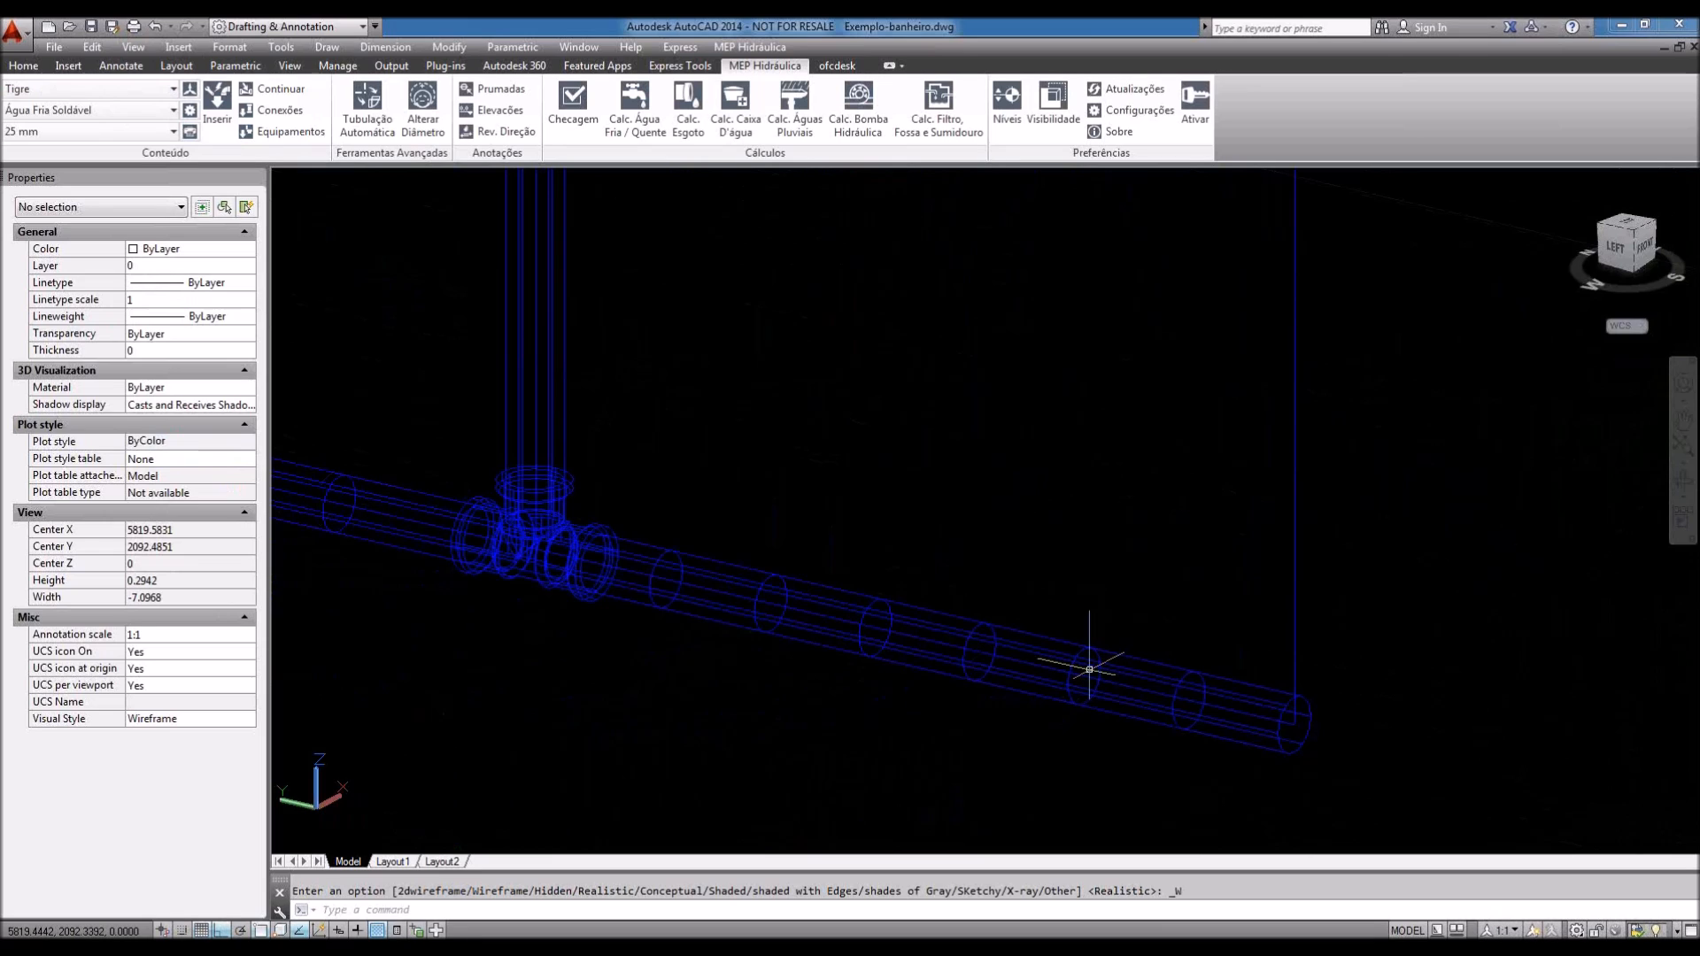
{"action": "left_click", "coordinate": [1089, 633]}
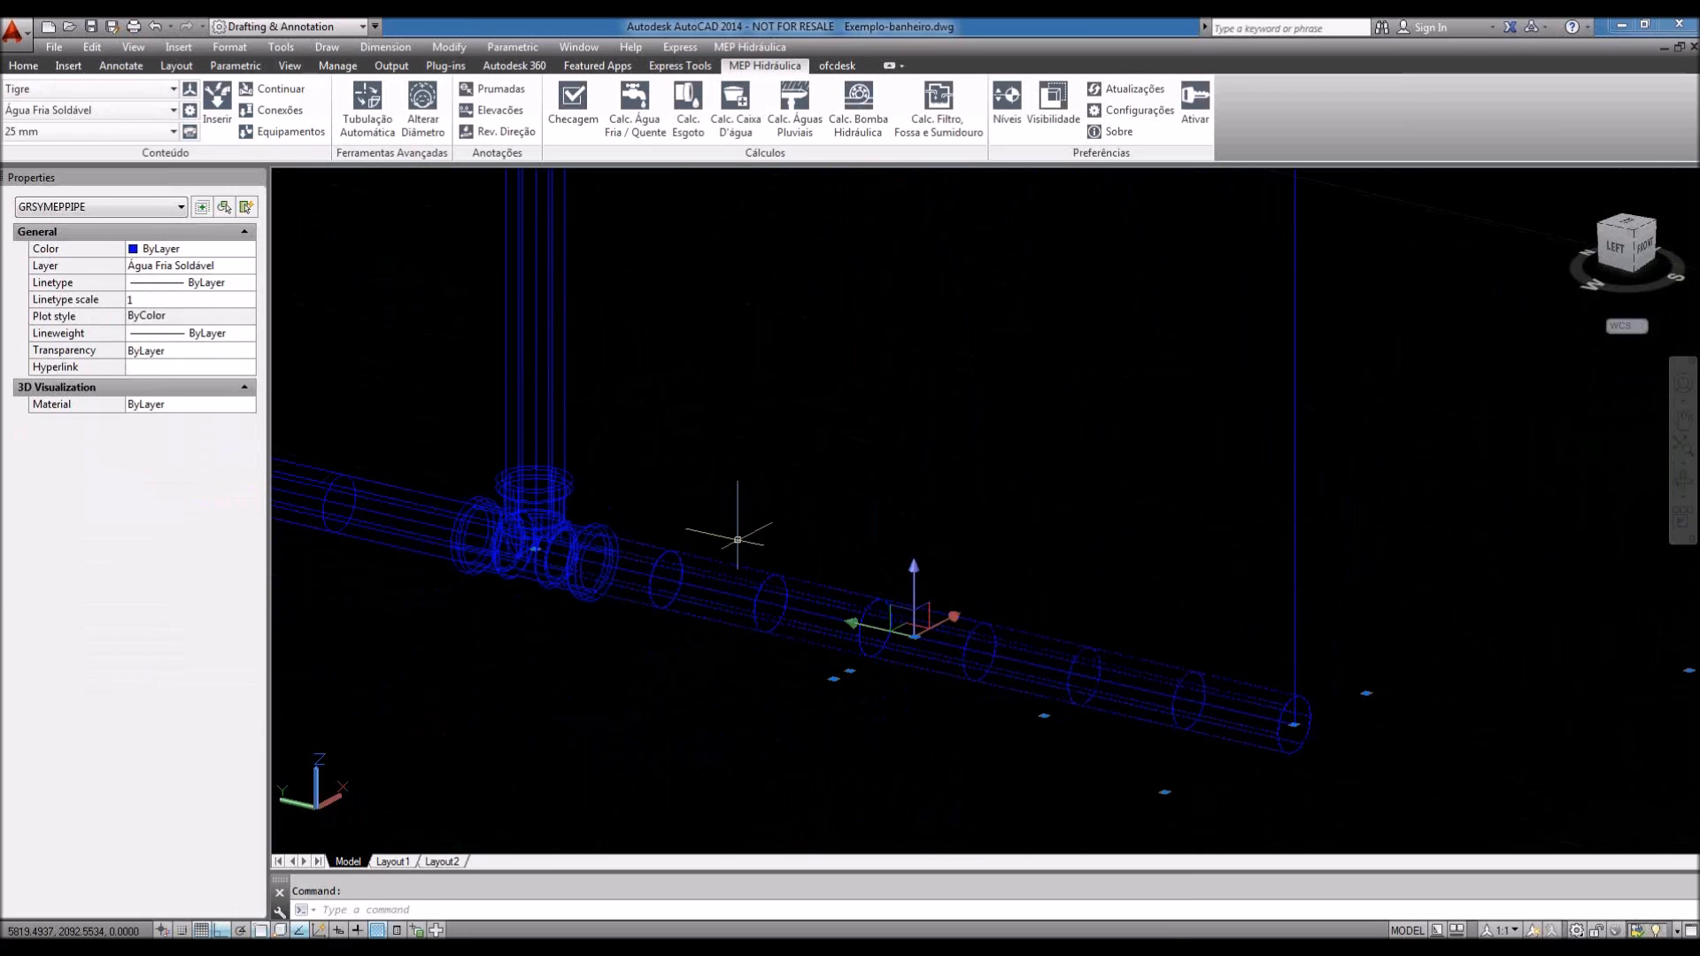
Step: Erase the selected 25 mm pipe right of the tee and zoom in on the tee fitting
{"action": "key", "text": "Delete"}
{"action": "mouse_move", "coordinate": [740, 507]}
{"action": "middle_mouse_down"}
{"action": "mouse_move", "coordinate": [885, 524]}
{"action": "mouse_move", "coordinate": [962, 576]}
{"action": "middle_mouse_up"}
{"action": "scroll", "coordinate": [808, 637], "scroll_direction": "up", "scroll_amount": 1}
{"action": "scroll", "coordinate": [813, 617], "scroll_direction": "up", "scroll_amount": 1}
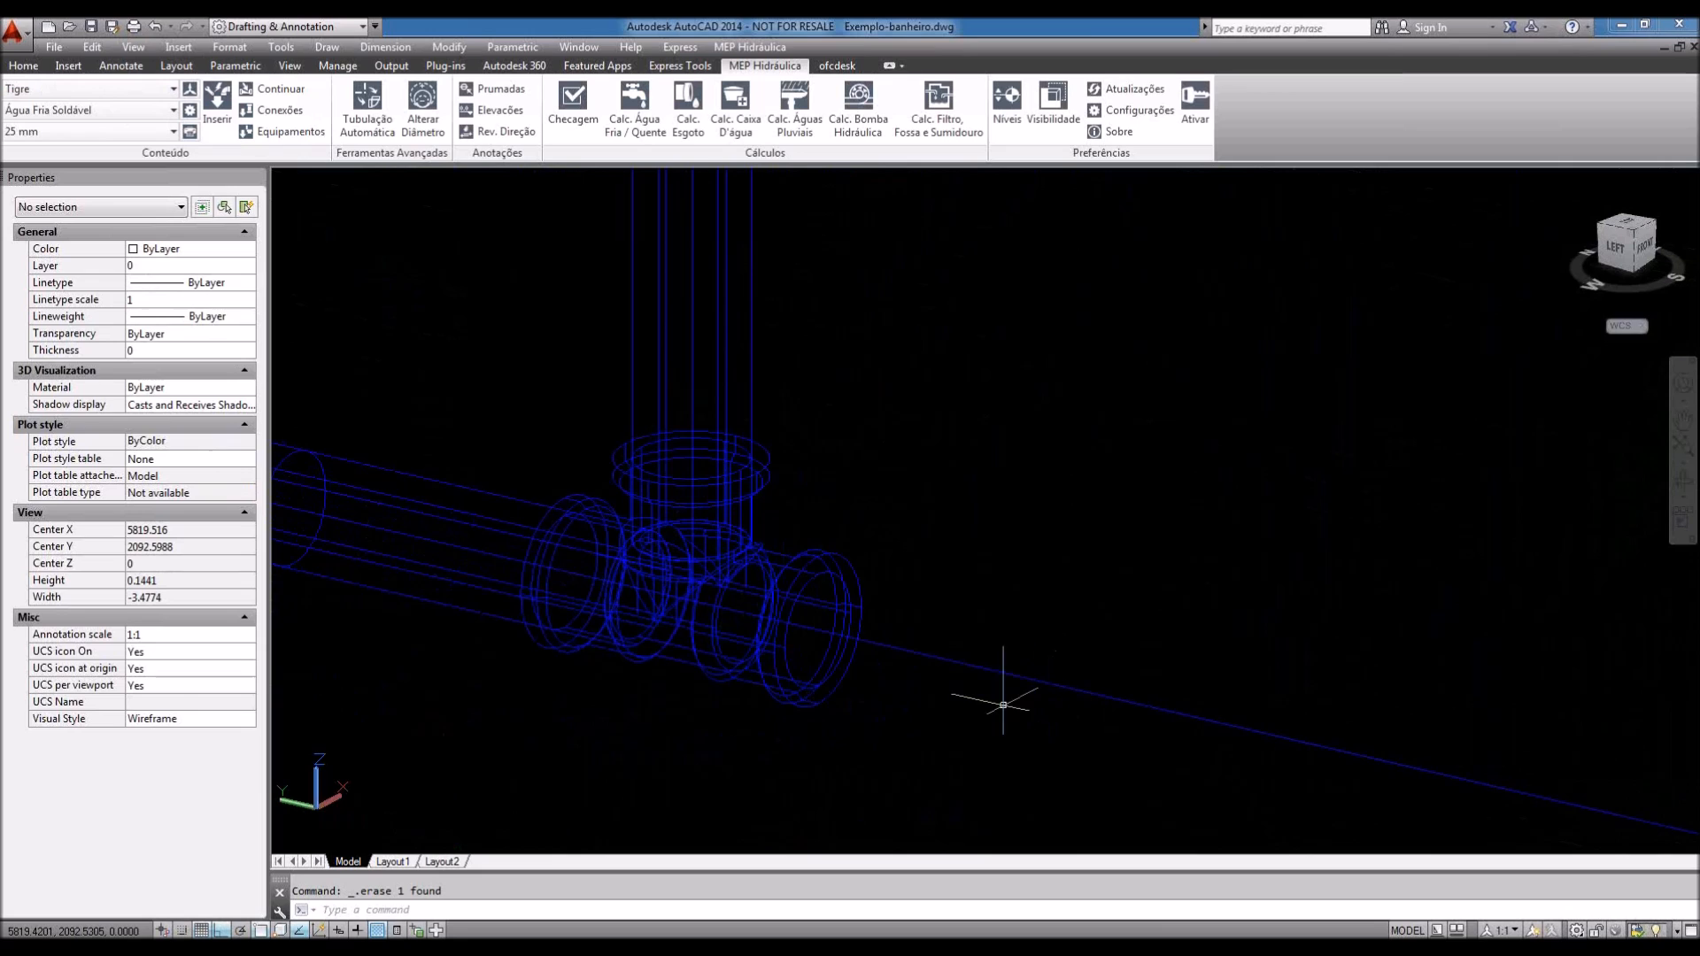
{"action": "middle_click_drag", "start_coordinate": [1002, 593], "coordinate": [1004, 610]}
{"action": "scroll", "coordinate": [1001, 547], "scroll_direction": "down", "scroll_amount": 1}
{"action": "middle_click_drag", "start_coordinate": [1001, 547], "coordinate": [990, 574]}
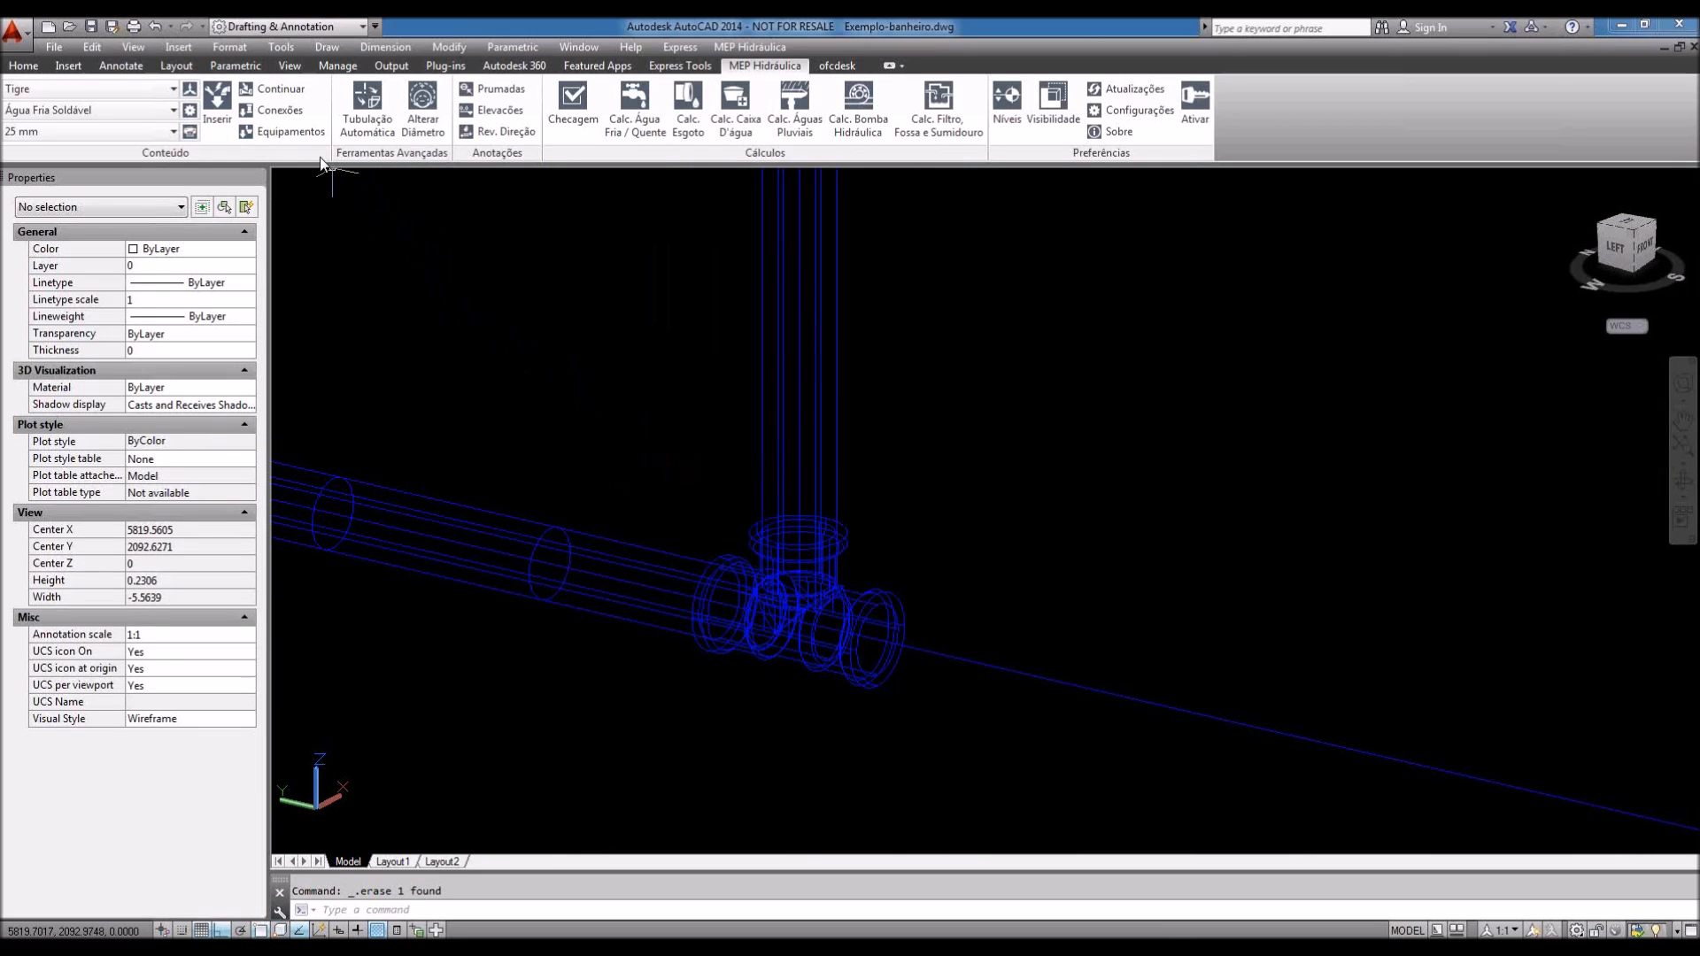
Step: Use Continuar from the tee fitting to place the first 25 mm pipe point at its outlet
{"action": "left_click", "coordinate": [281, 90]}
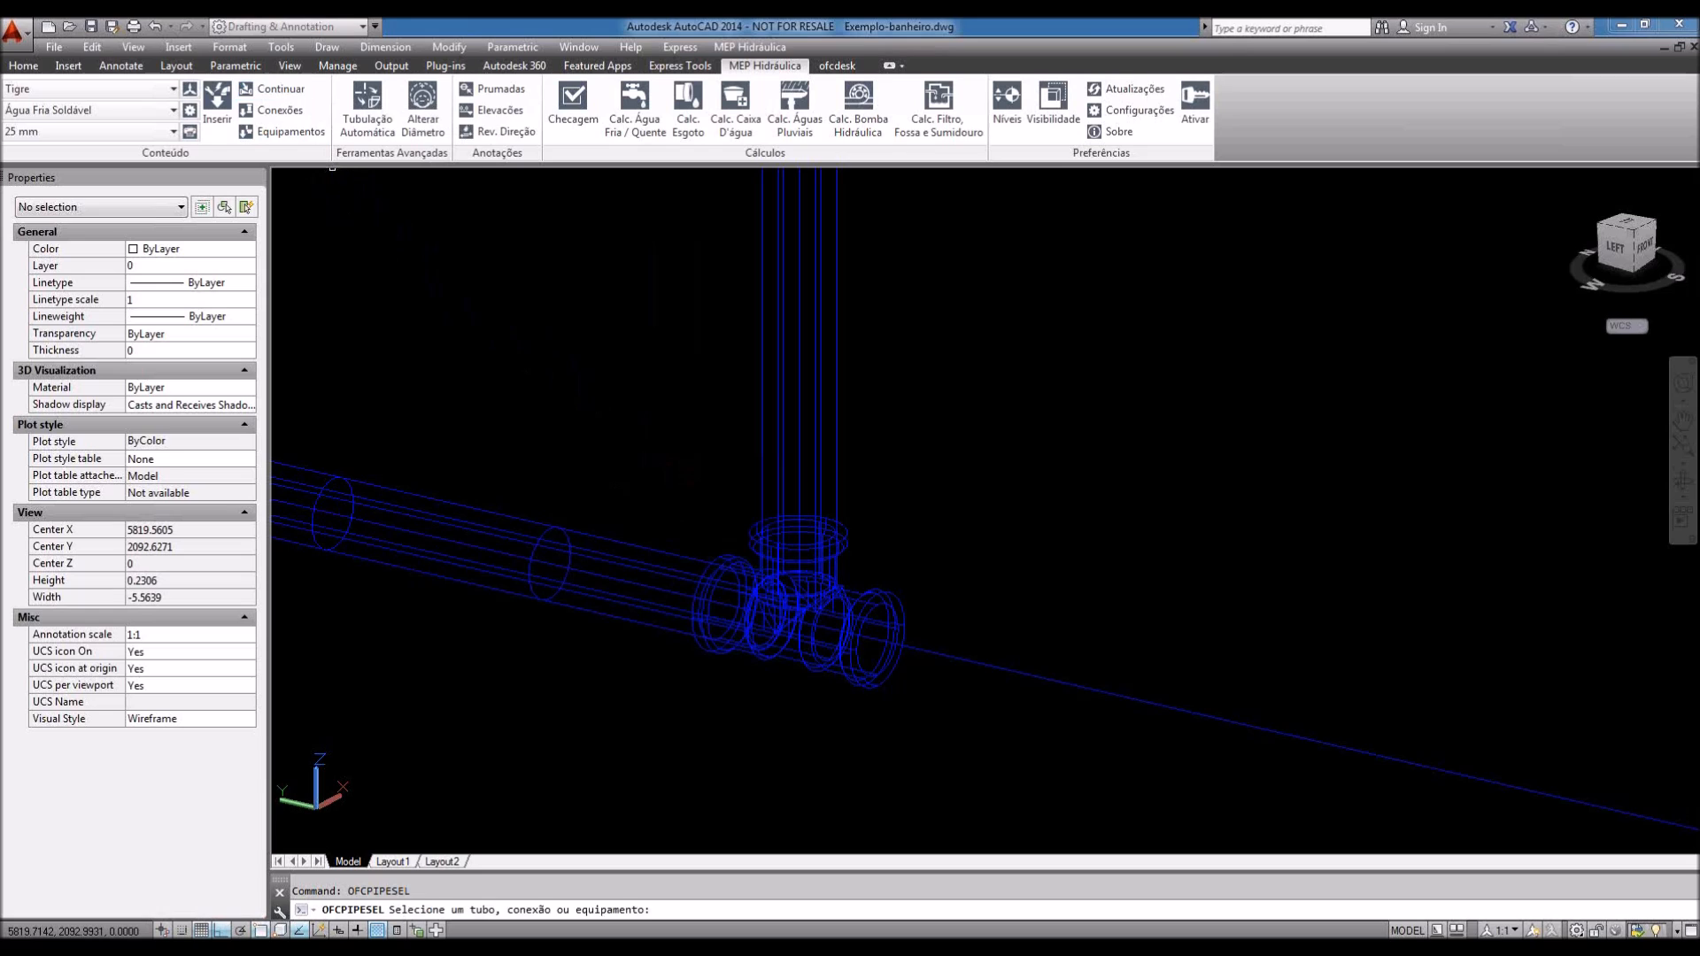
{"action": "left_click", "coordinate": [880, 595]}
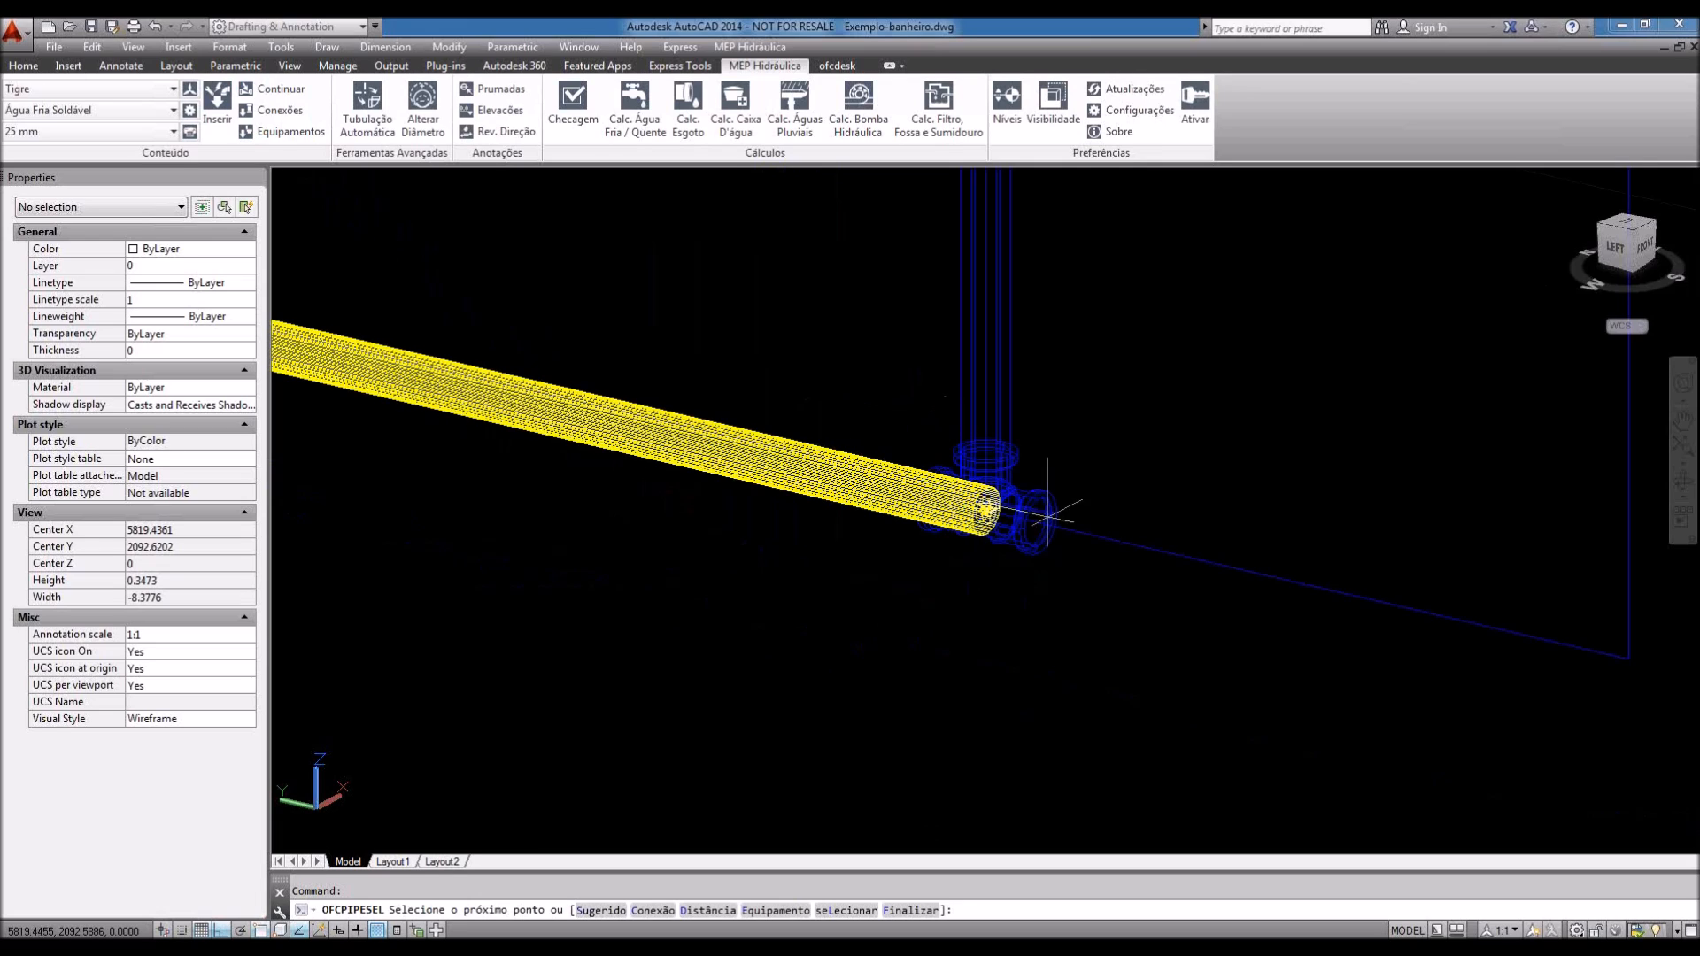
{"action": "left_click", "coordinate": [1018, 512]}
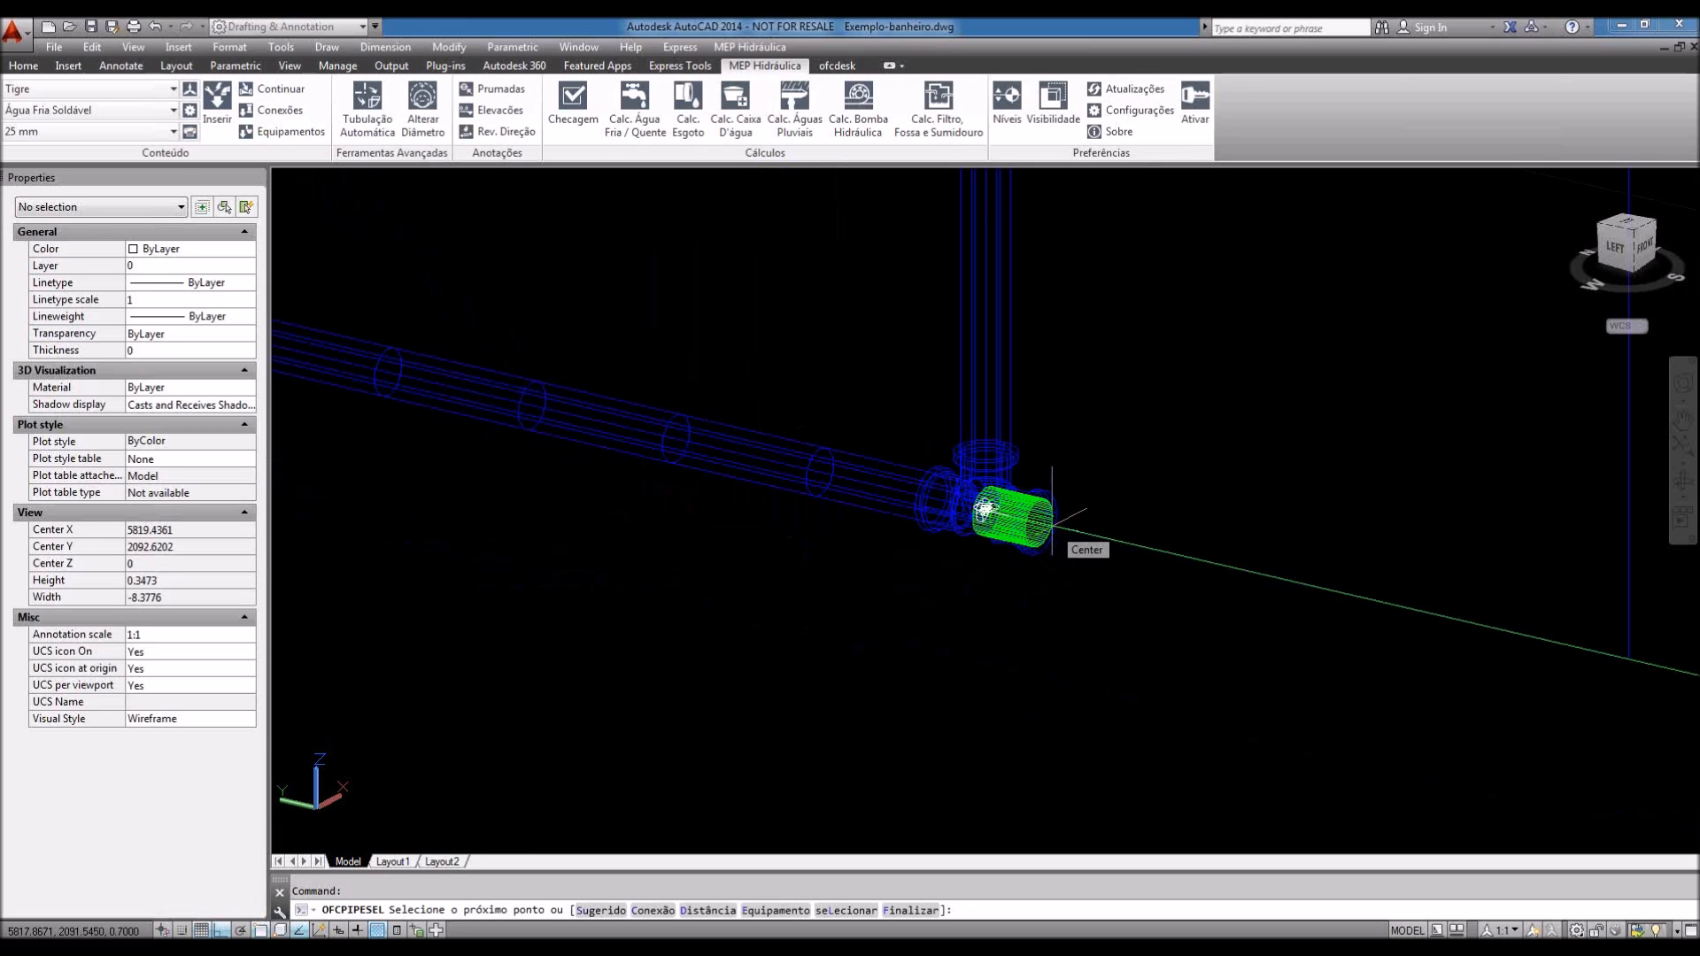
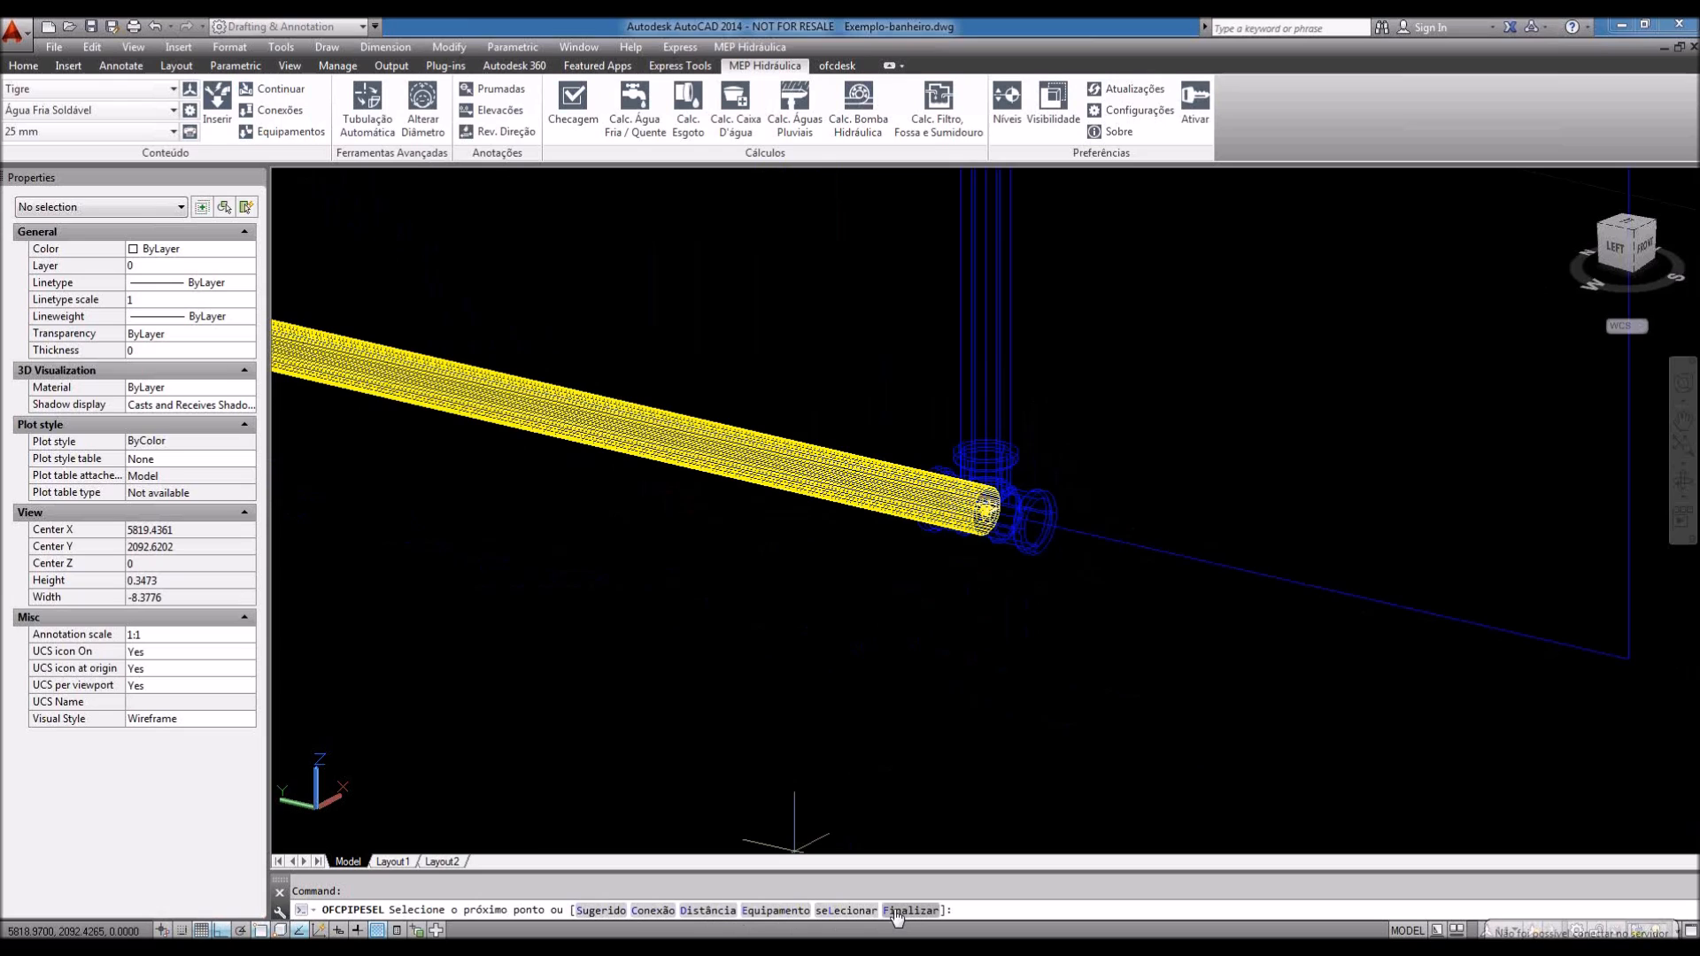
Step: Insert a Tigre Água Fria Soldável Bucha Ø25 reducing bushing at the tee's open end
{"action": "left_click", "coordinate": [653, 910]}
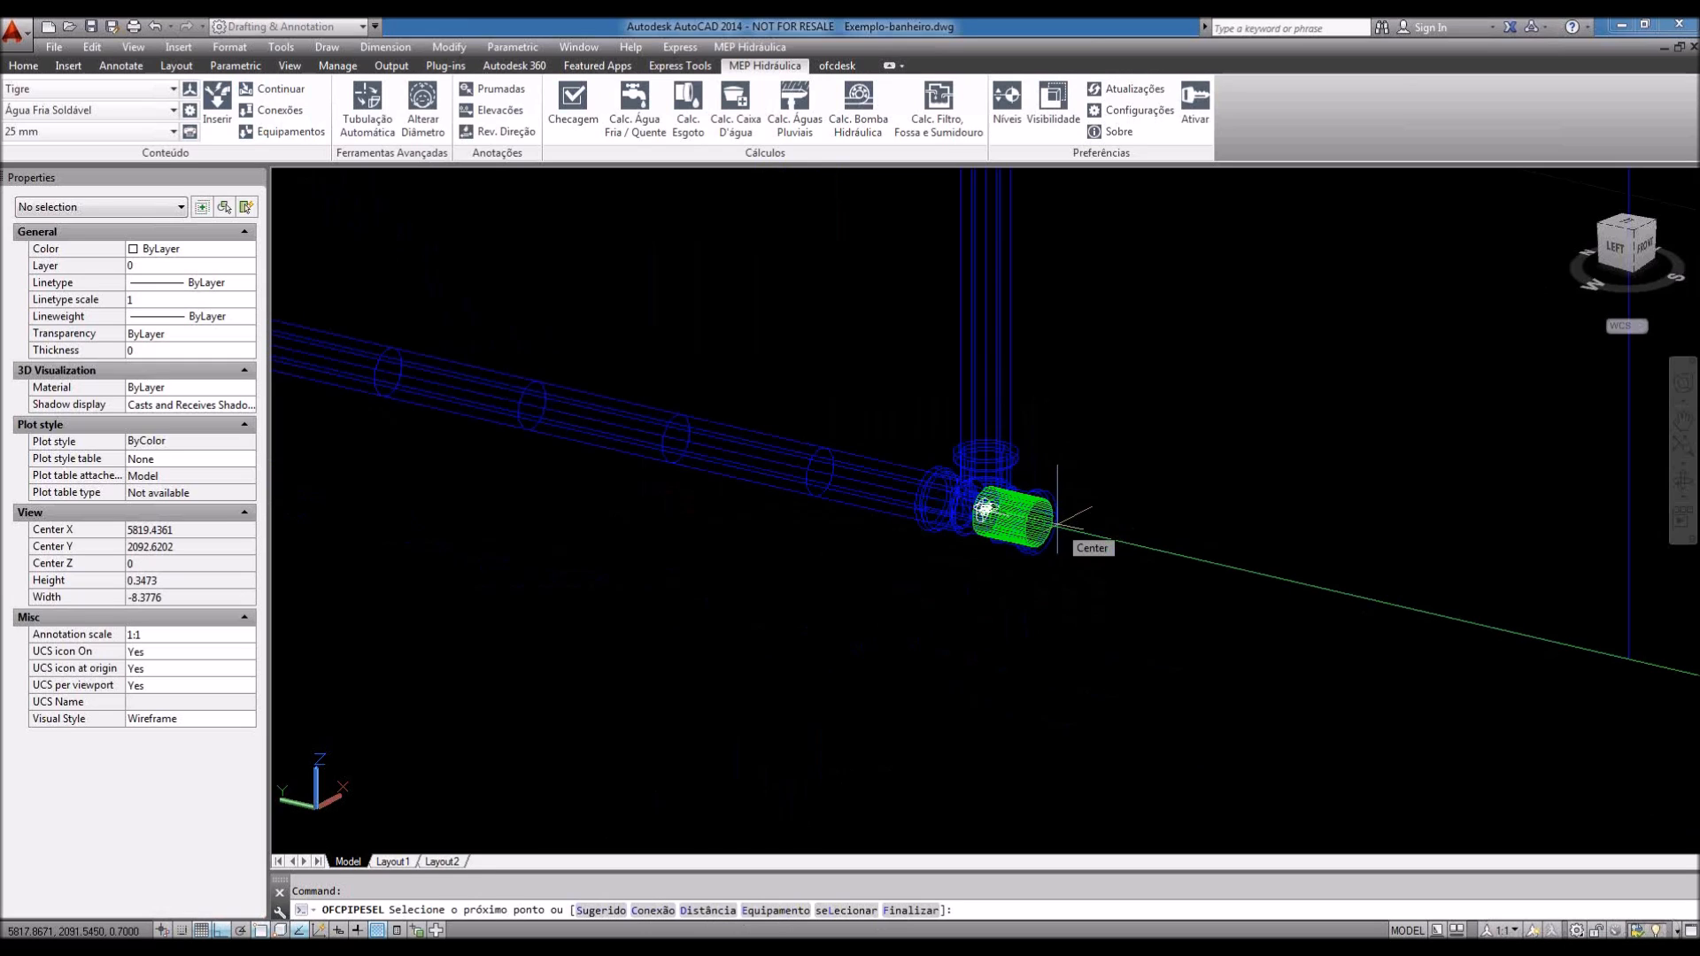
{"action": "type", "text": "c"}
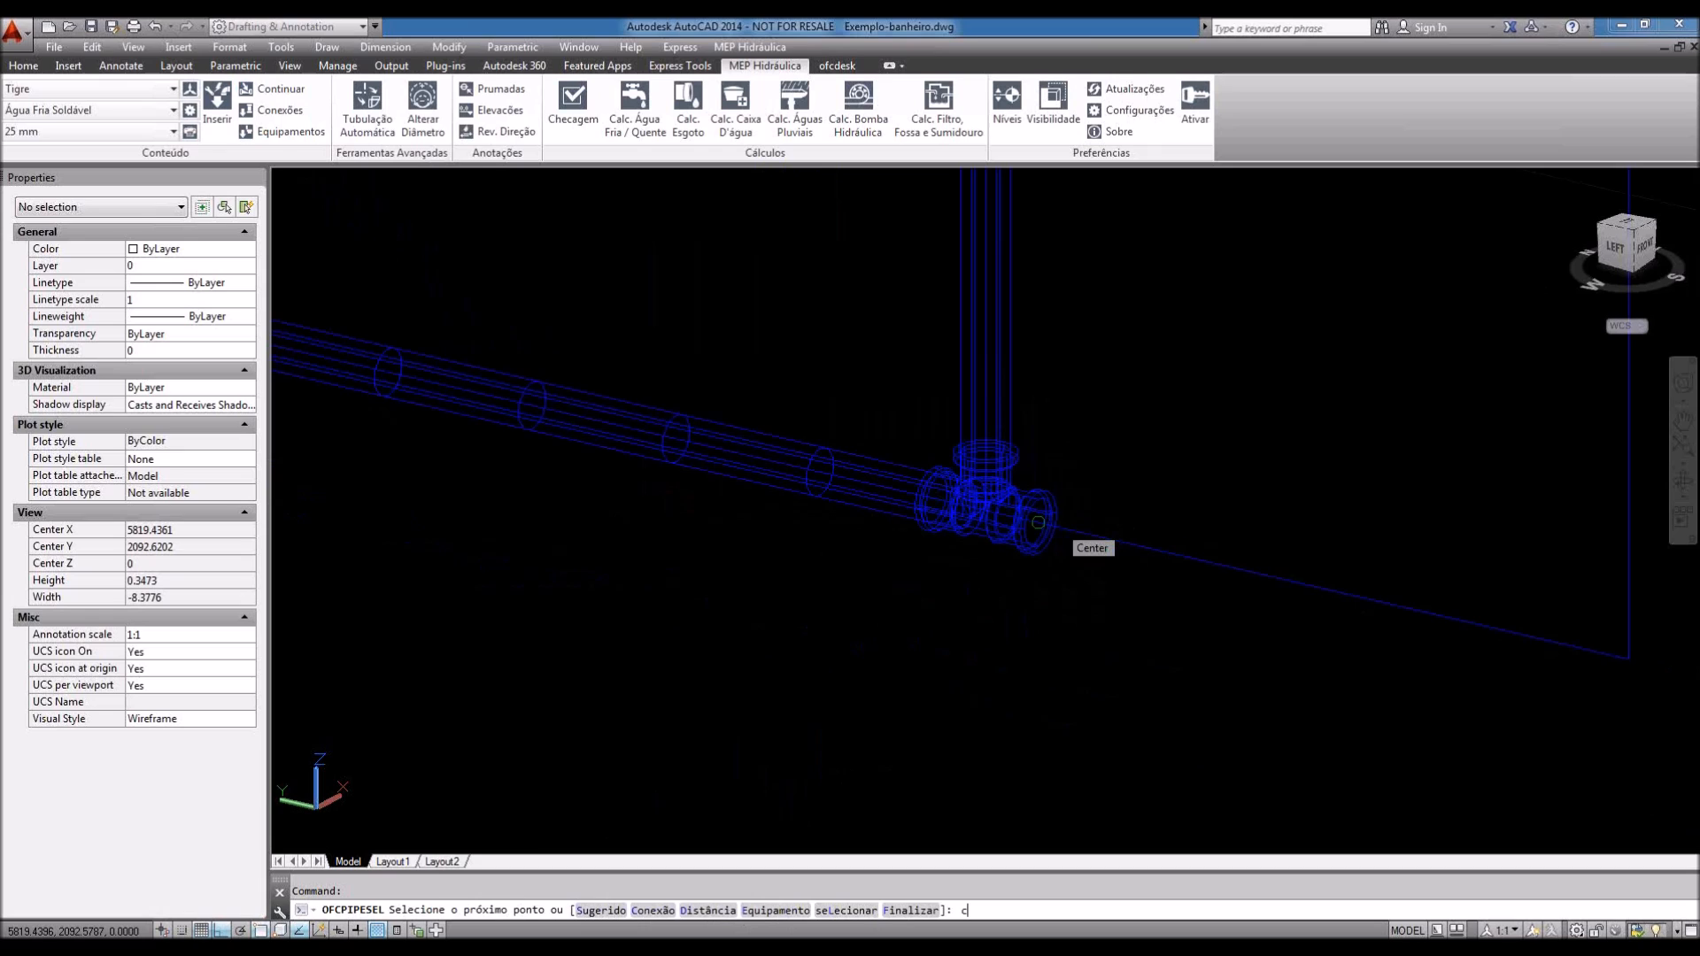
{"action": "key", "text": "Return"}
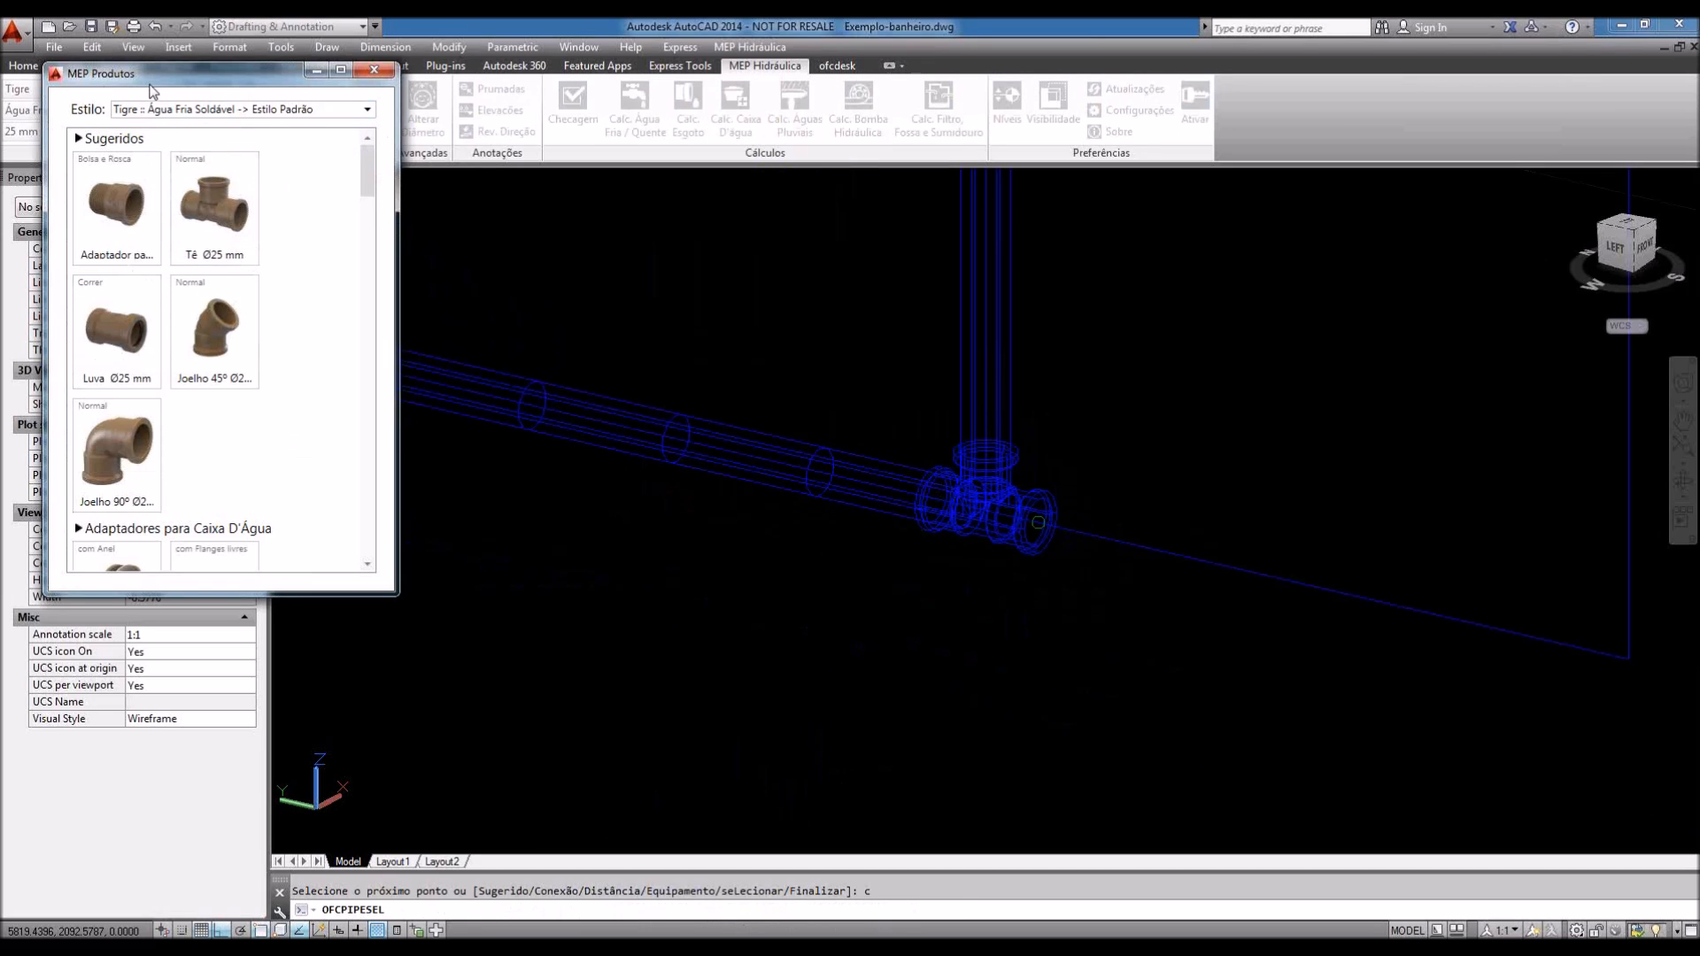
{"action": "left_click_drag", "start_coordinate": [149, 85], "coordinate": [215, 145]}
{"action": "left_click", "coordinate": [432, 177]}
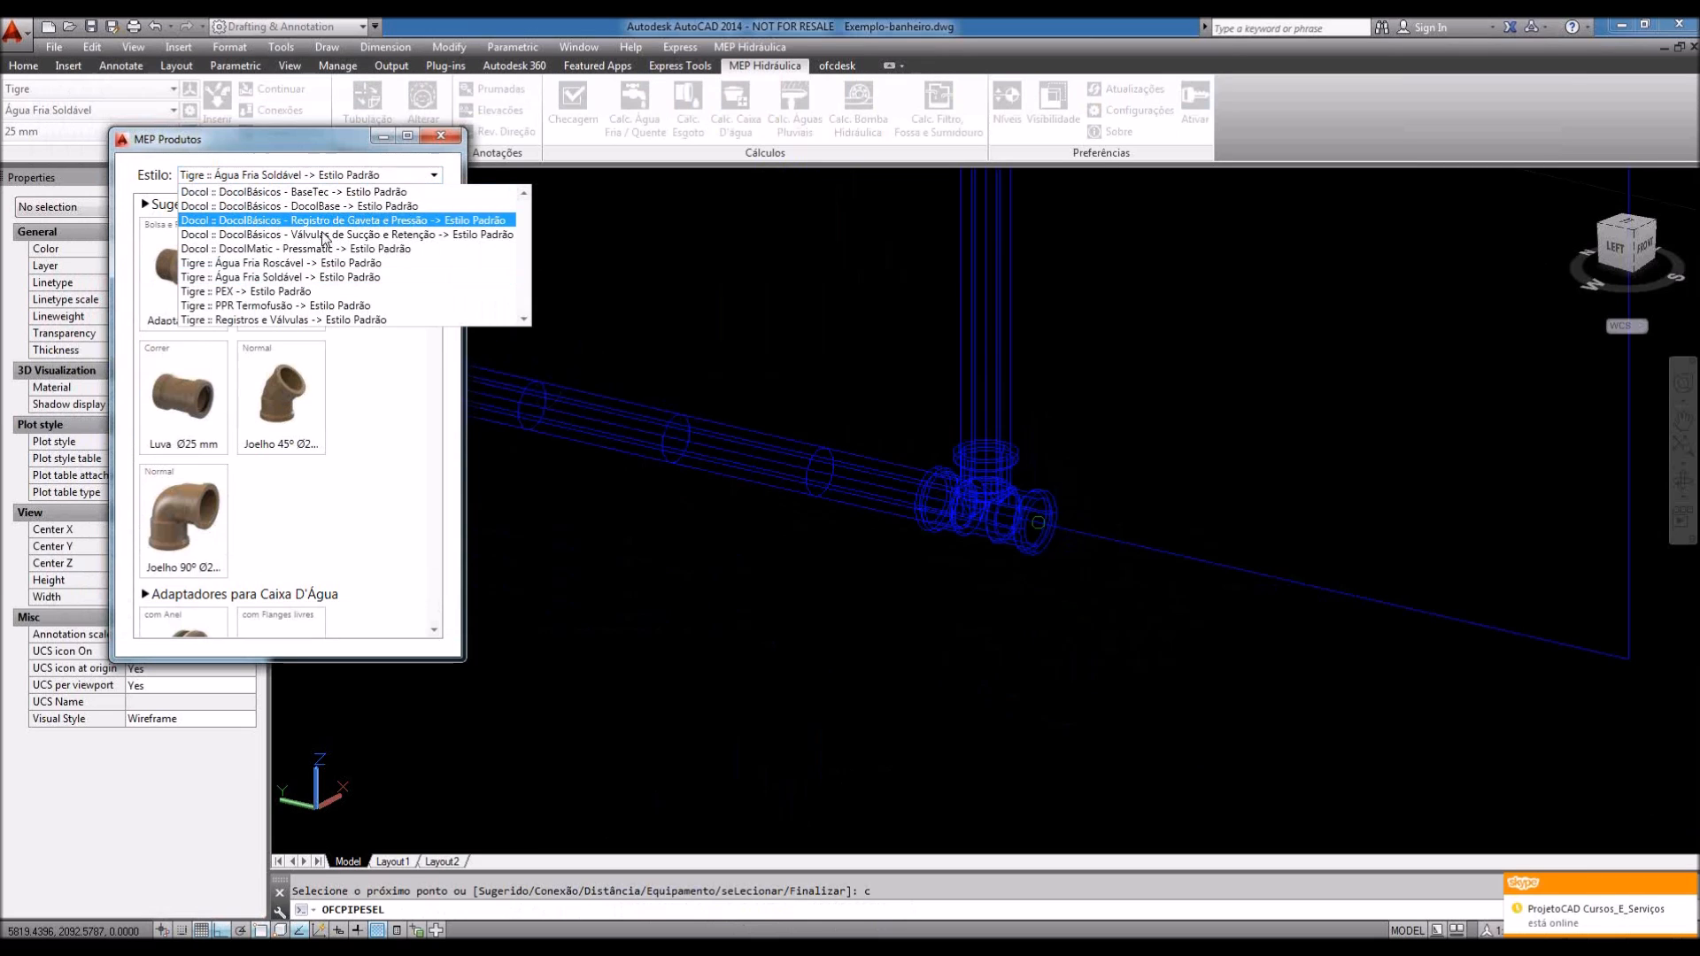
{"action": "left_click", "coordinate": [294, 276]}
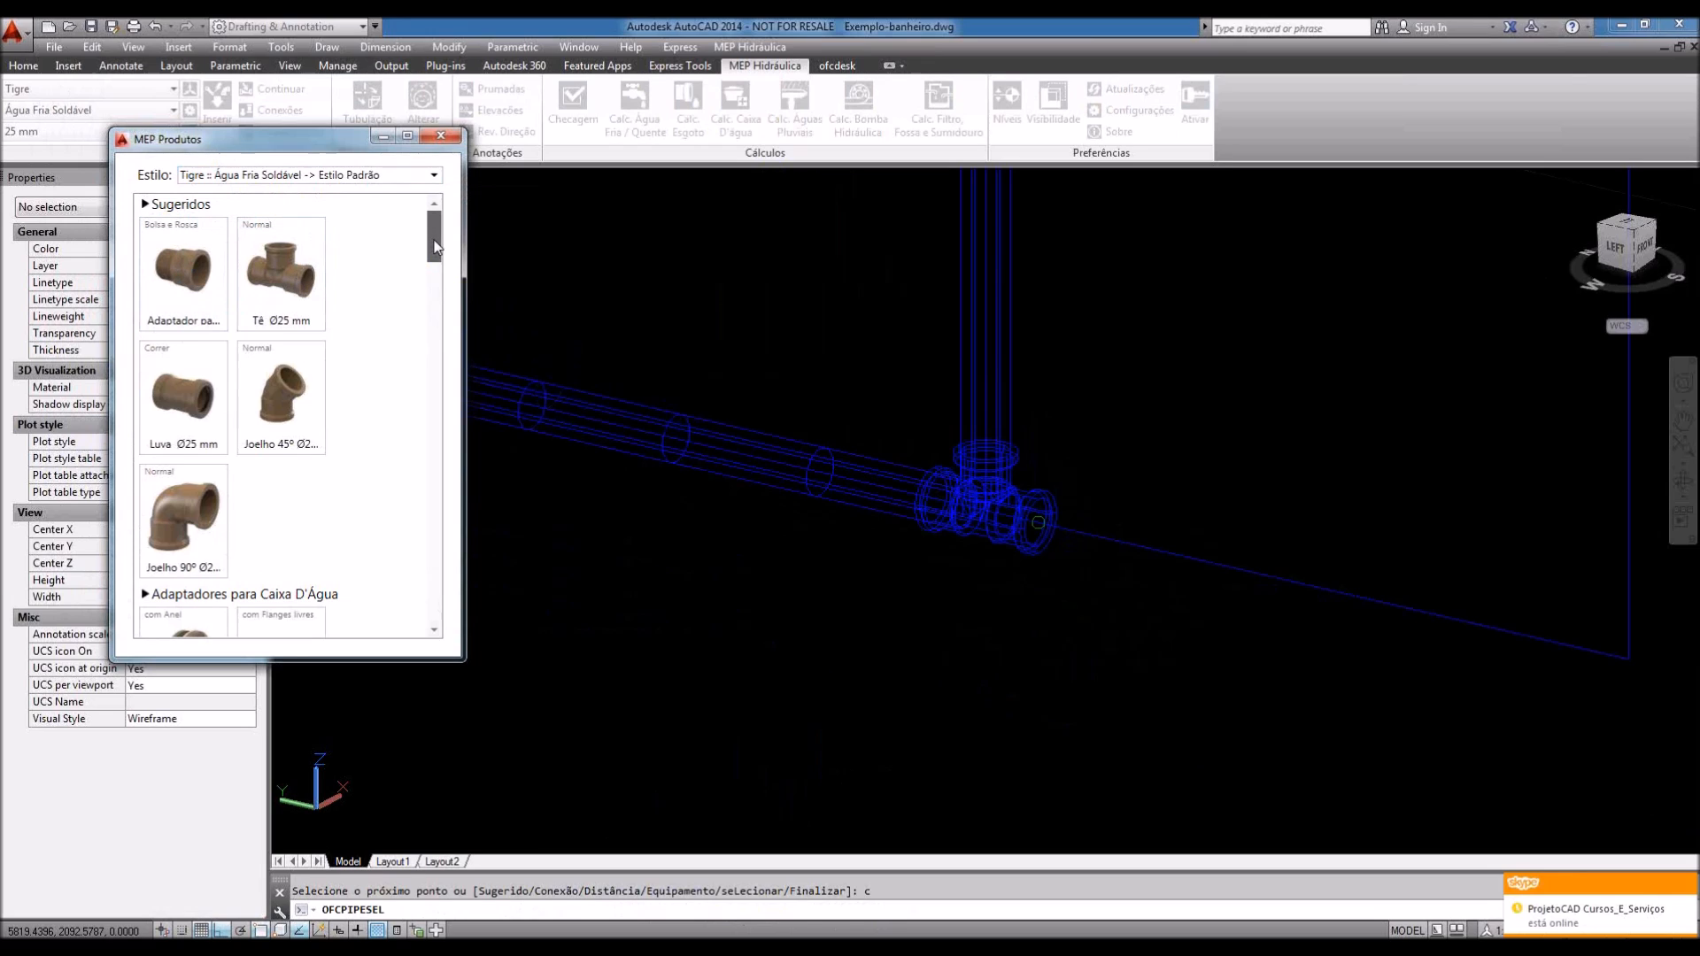
{"action": "left_click_drag", "start_coordinate": [435, 247], "coordinate": [434, 258]}
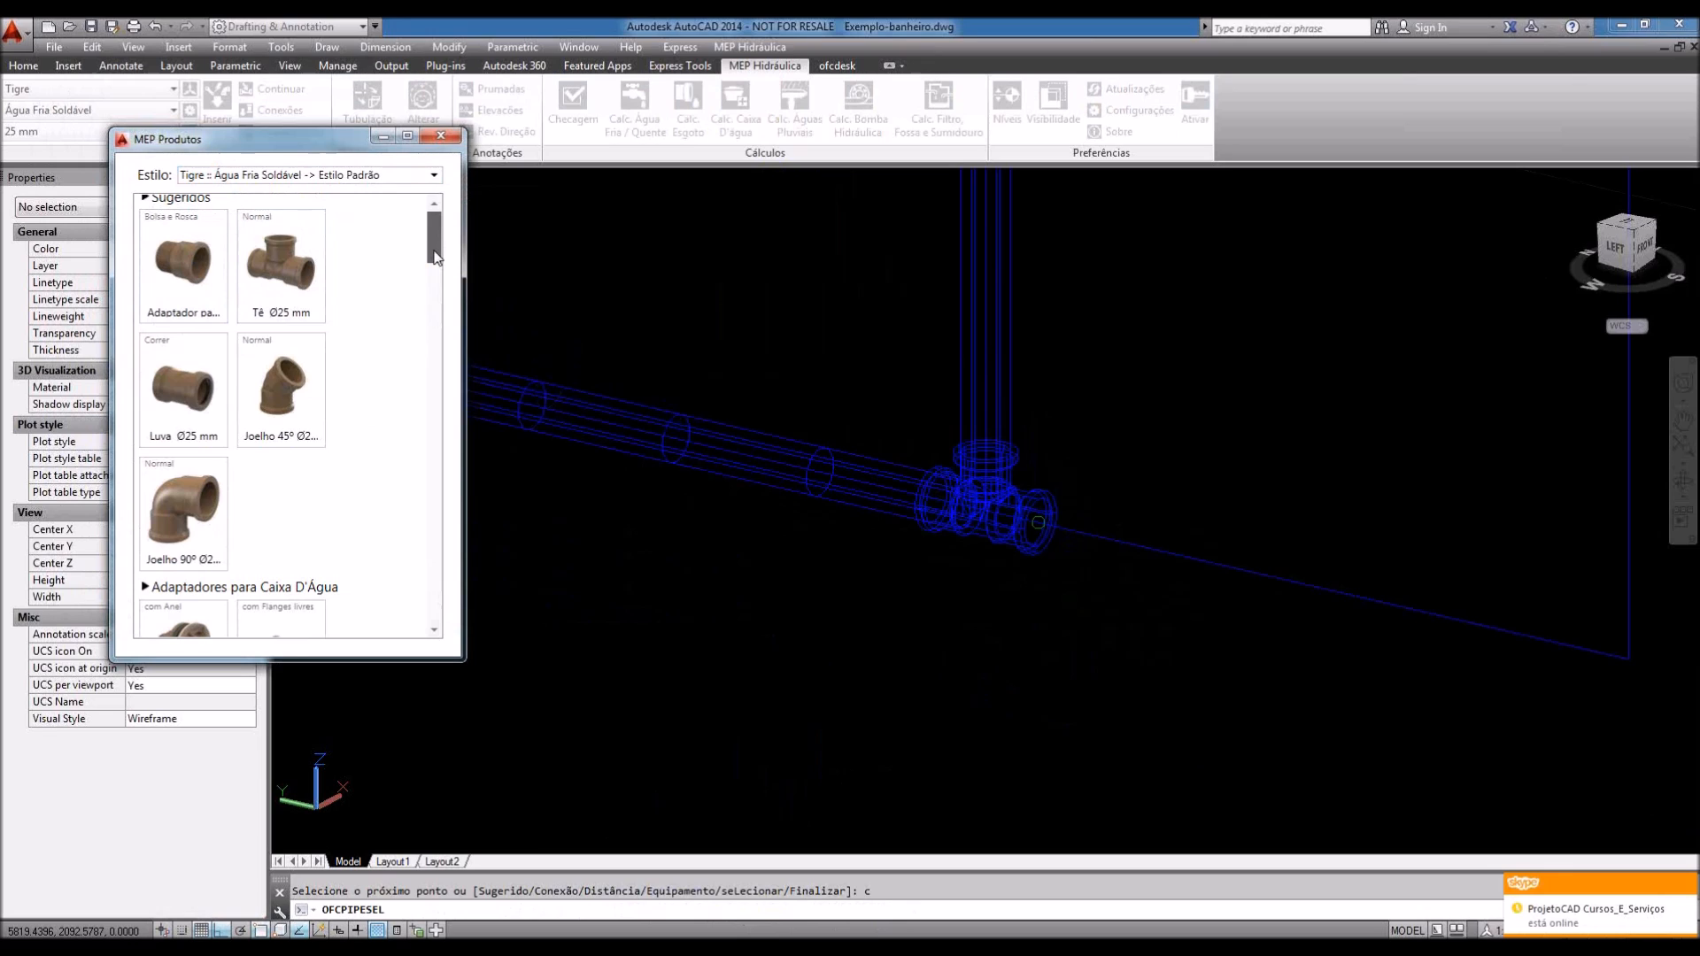
{"action": "left_click_drag", "start_coordinate": [435, 258], "coordinate": [435, 278]}
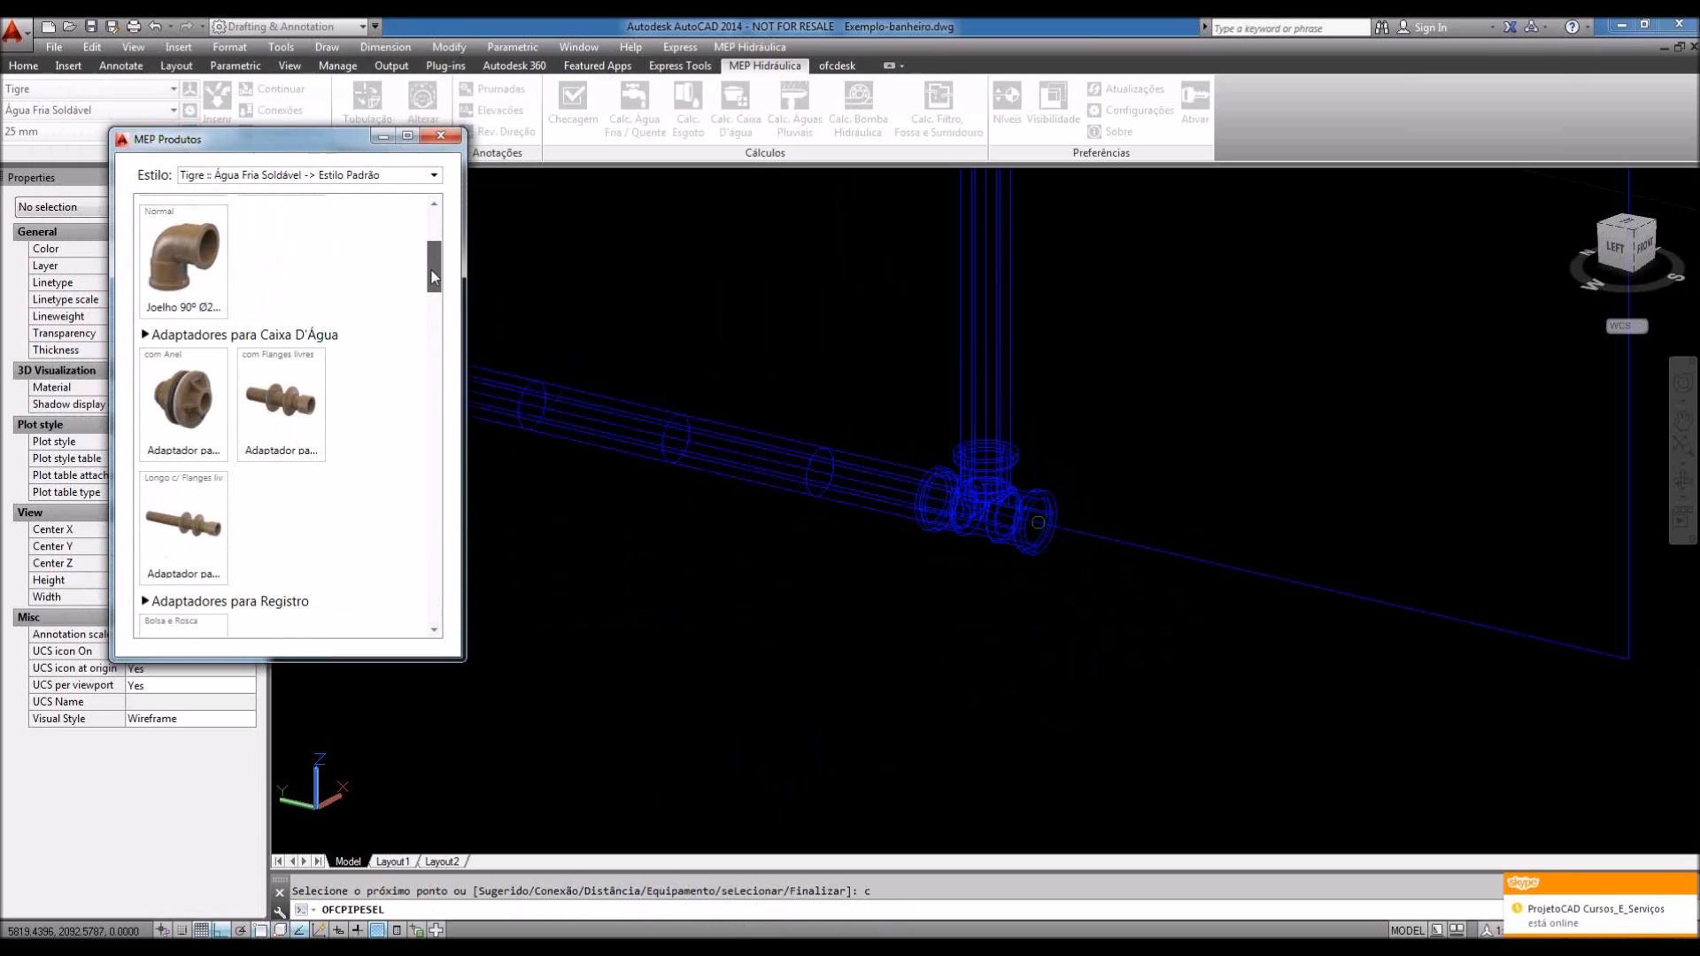
{"action": "left_click_drag", "start_coordinate": [434, 277], "coordinate": [429, 309]}
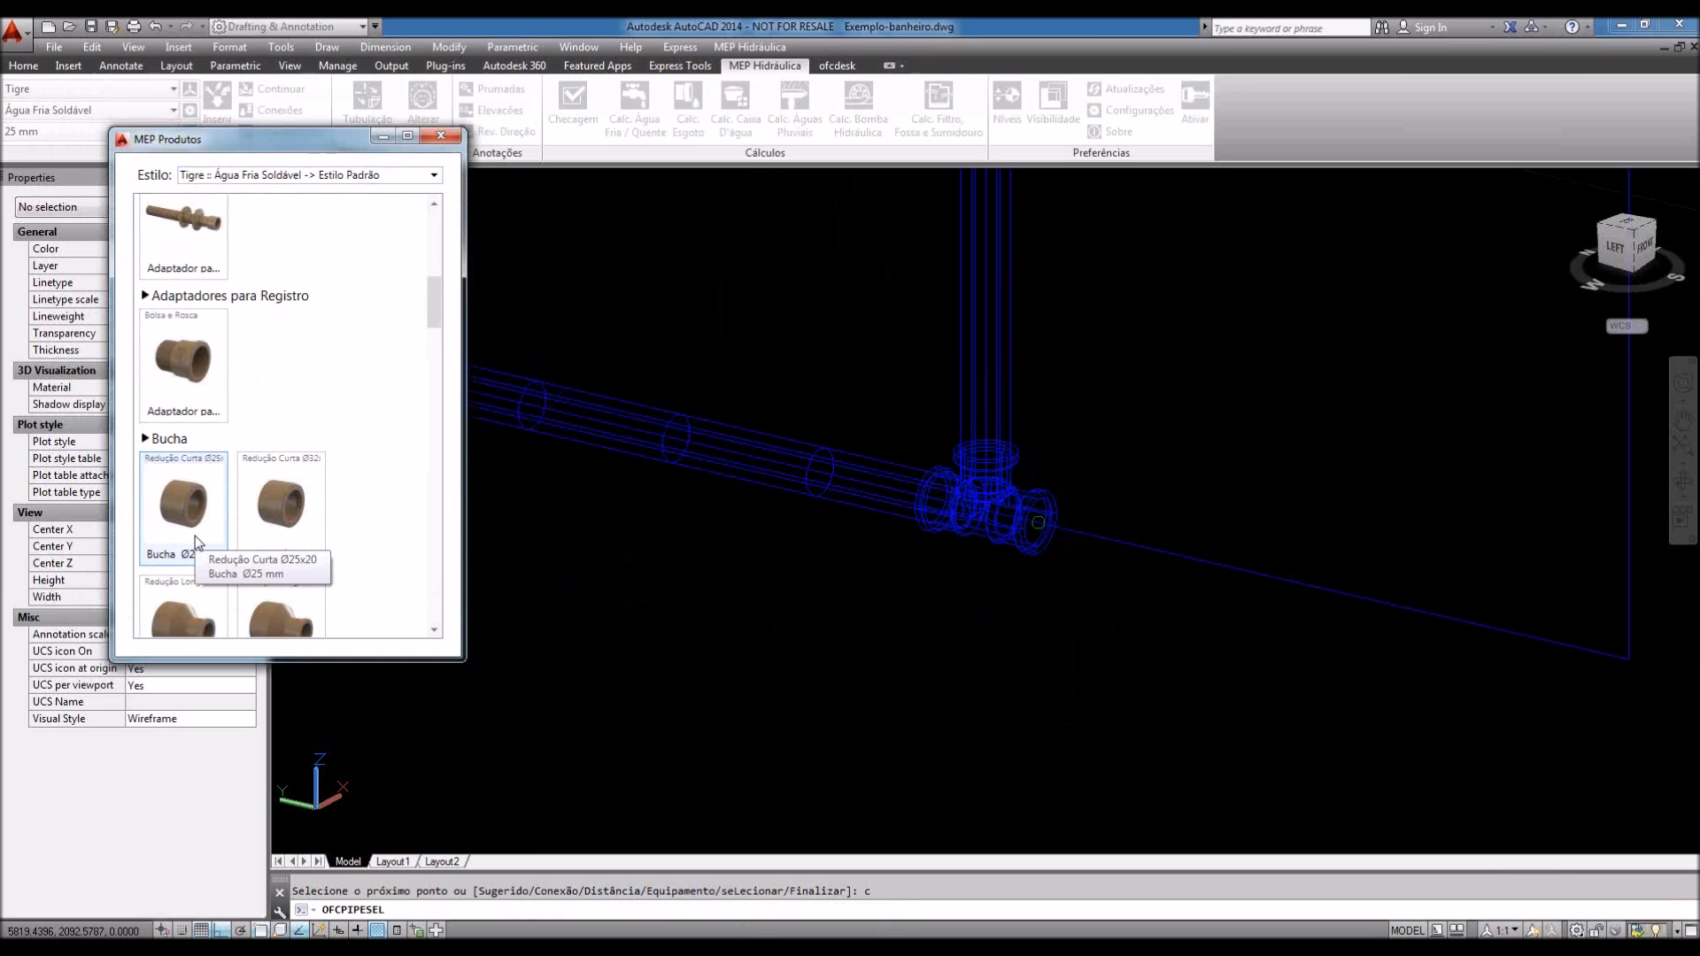
{"action": "left_click", "coordinate": [180, 558]}
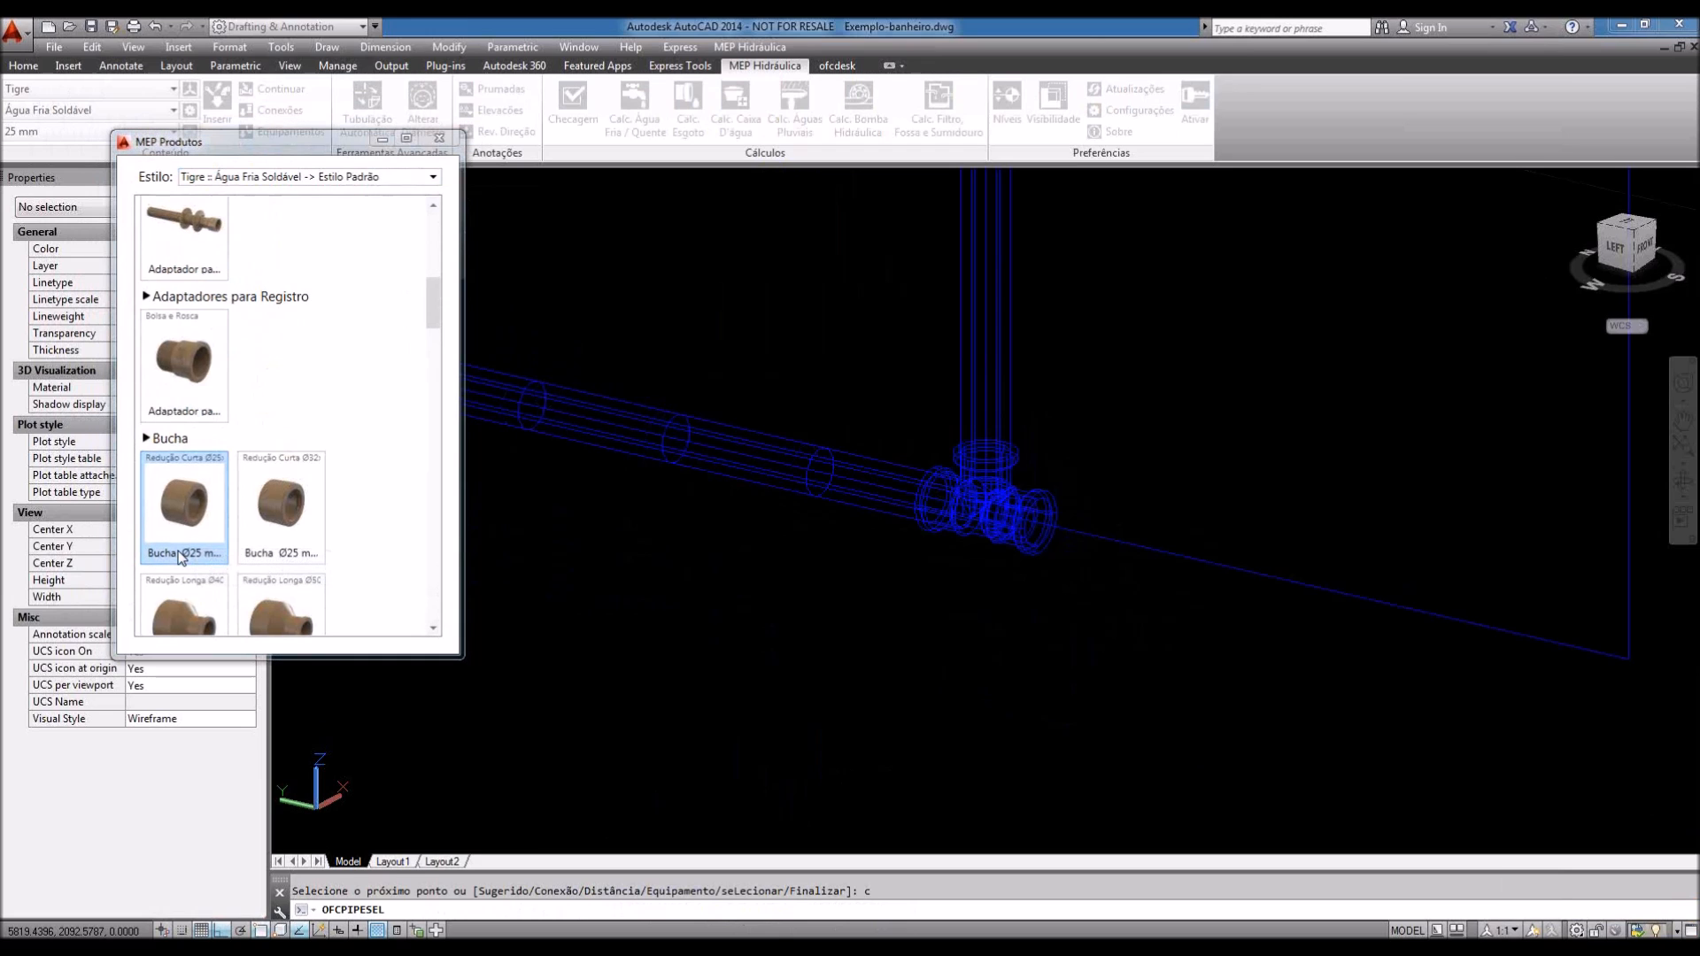
{"action": "key", "text": "Return"}
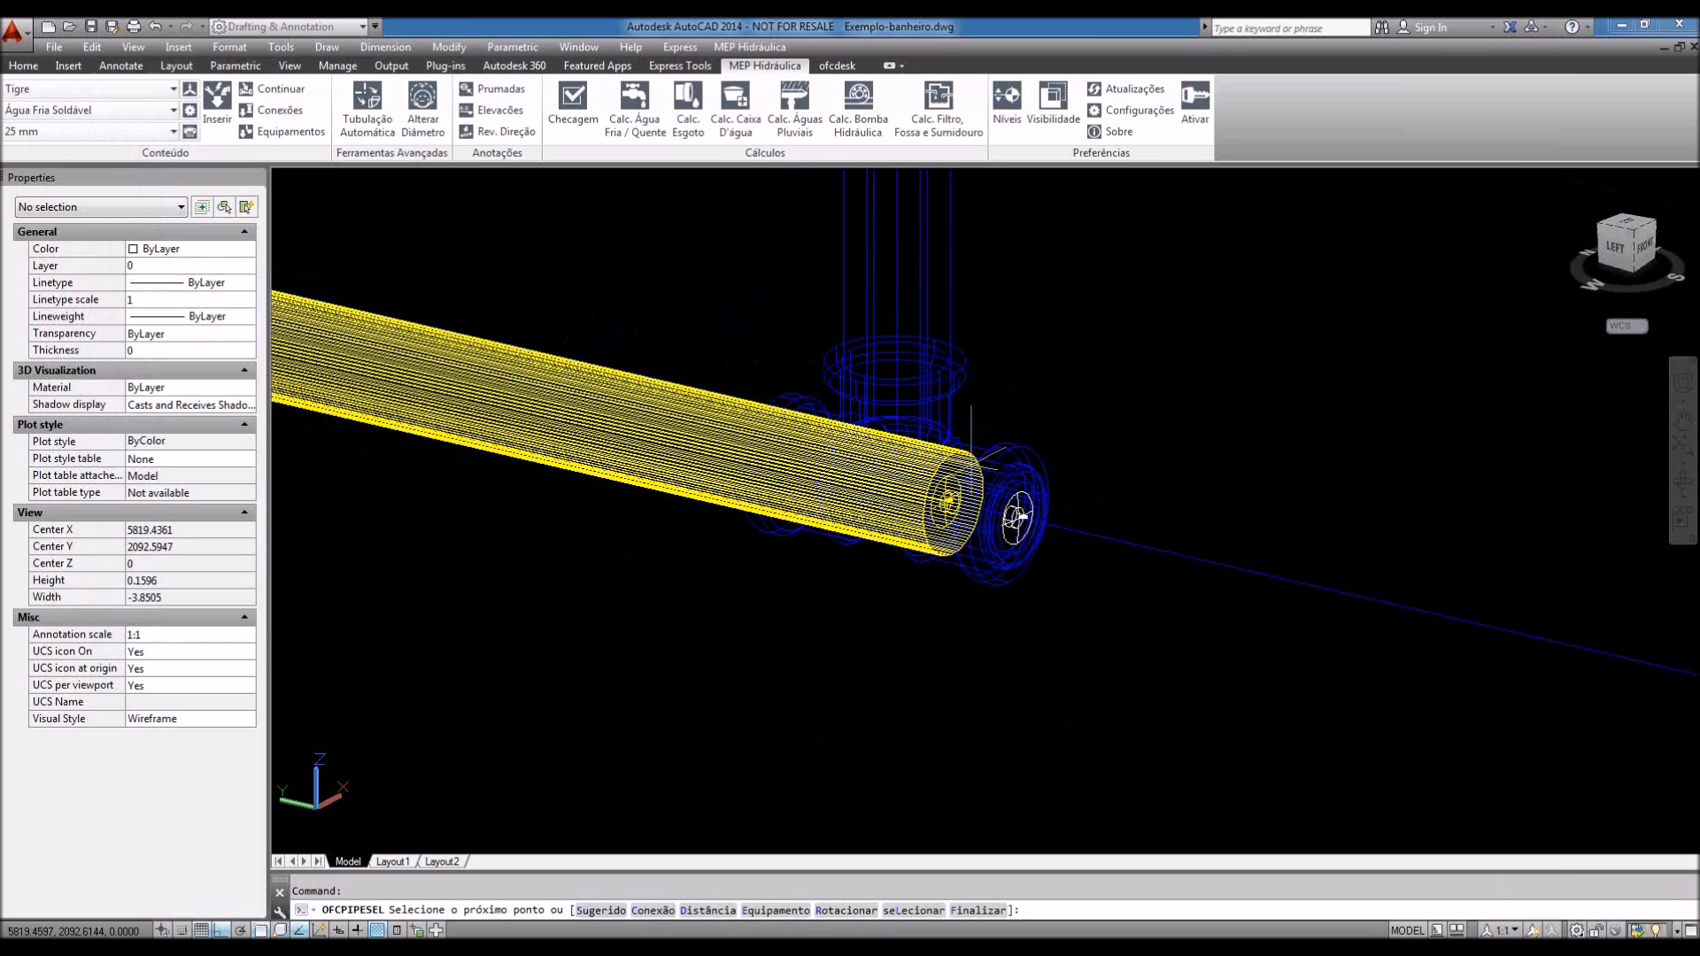
Step: Run the 20 mm pipe from the bushing to the riser's endpoint
{"action": "scroll", "coordinate": [712, 518], "scroll_direction": "down", "scroll_amount": 2}
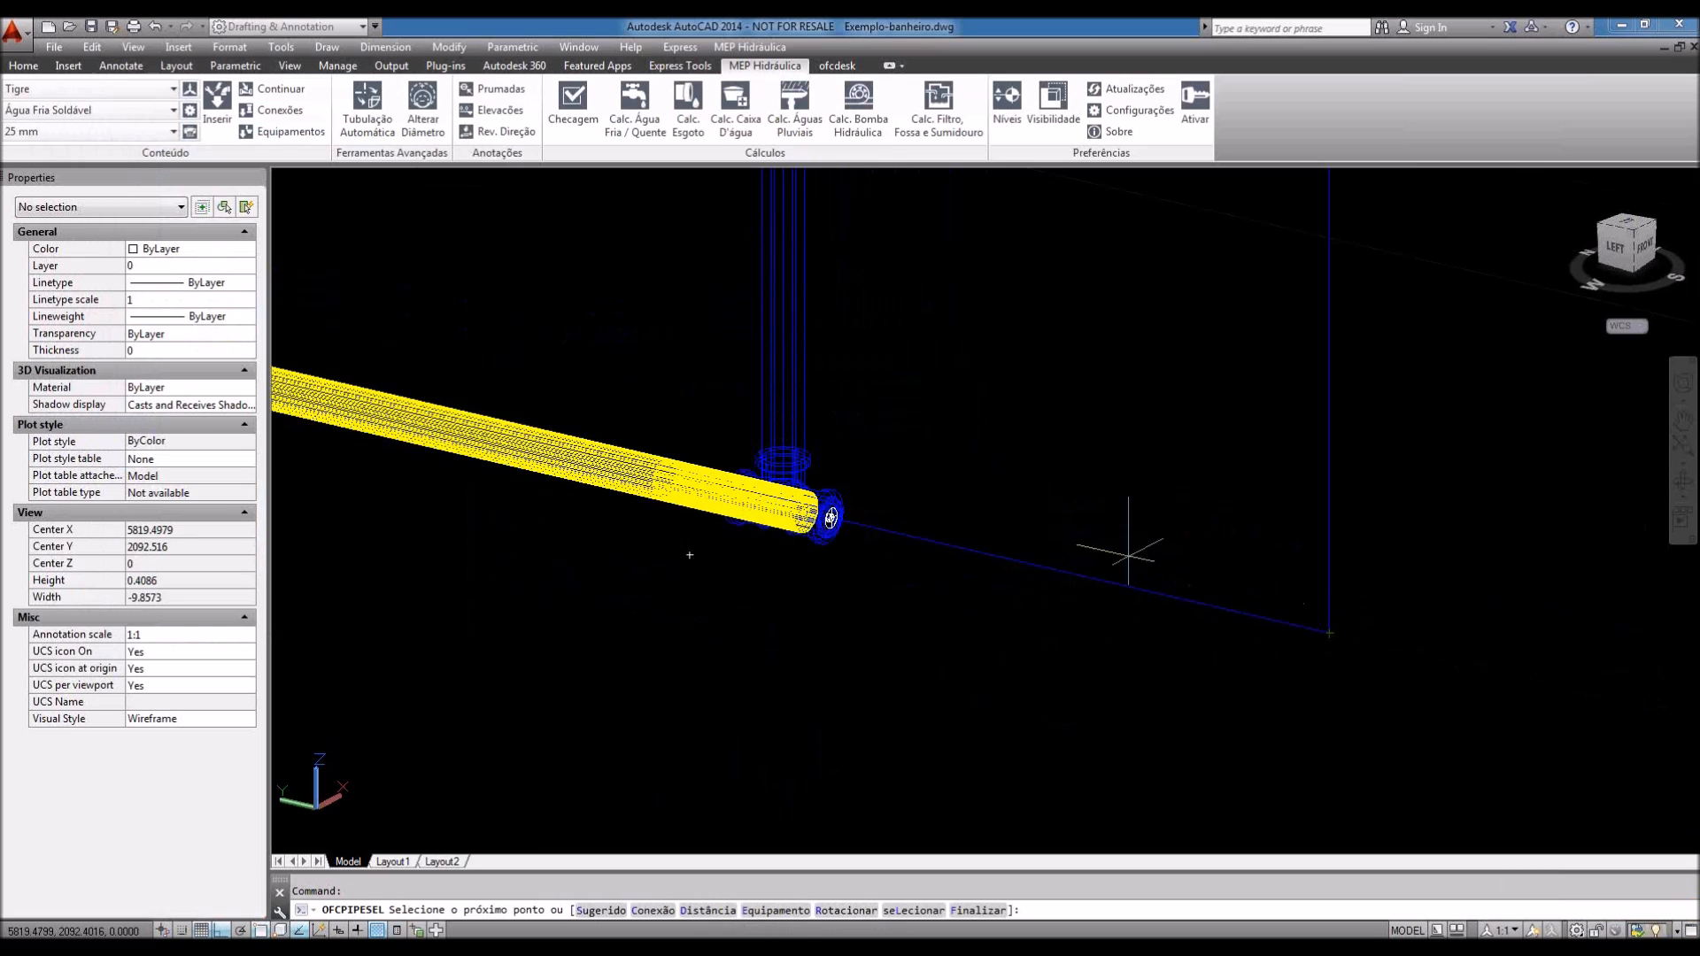
{"action": "scroll", "coordinate": [1128, 555], "scroll_direction": "down", "scroll_amount": 2}
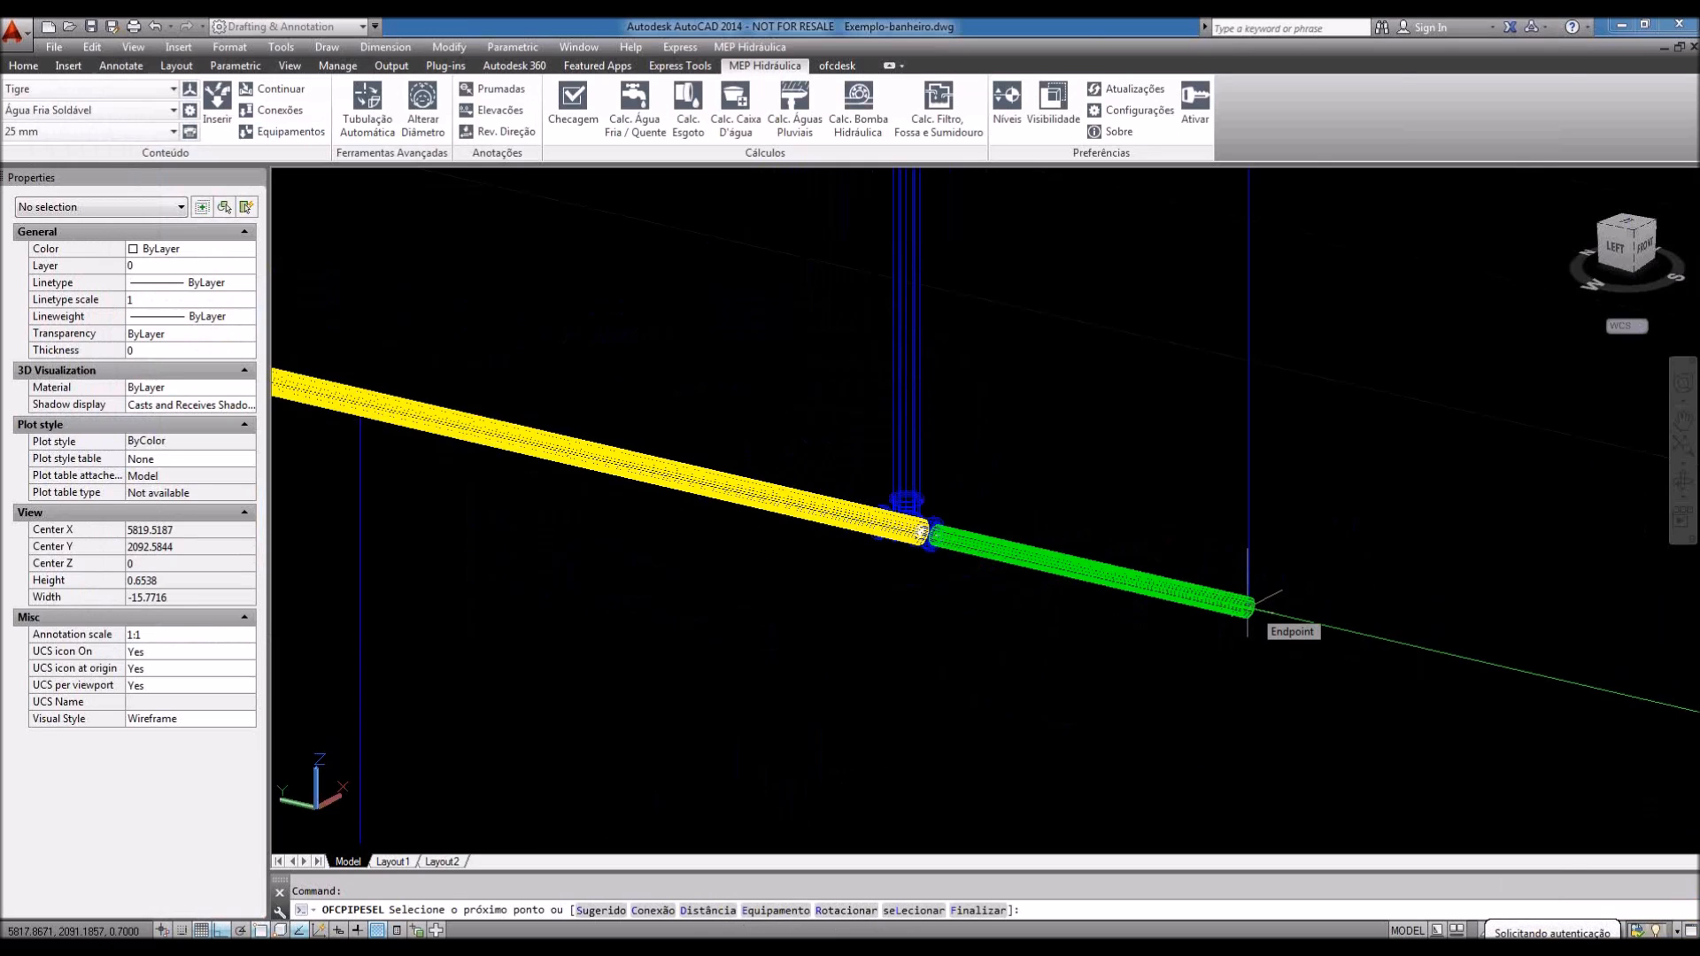
{"action": "left_click", "coordinate": [1248, 608]}
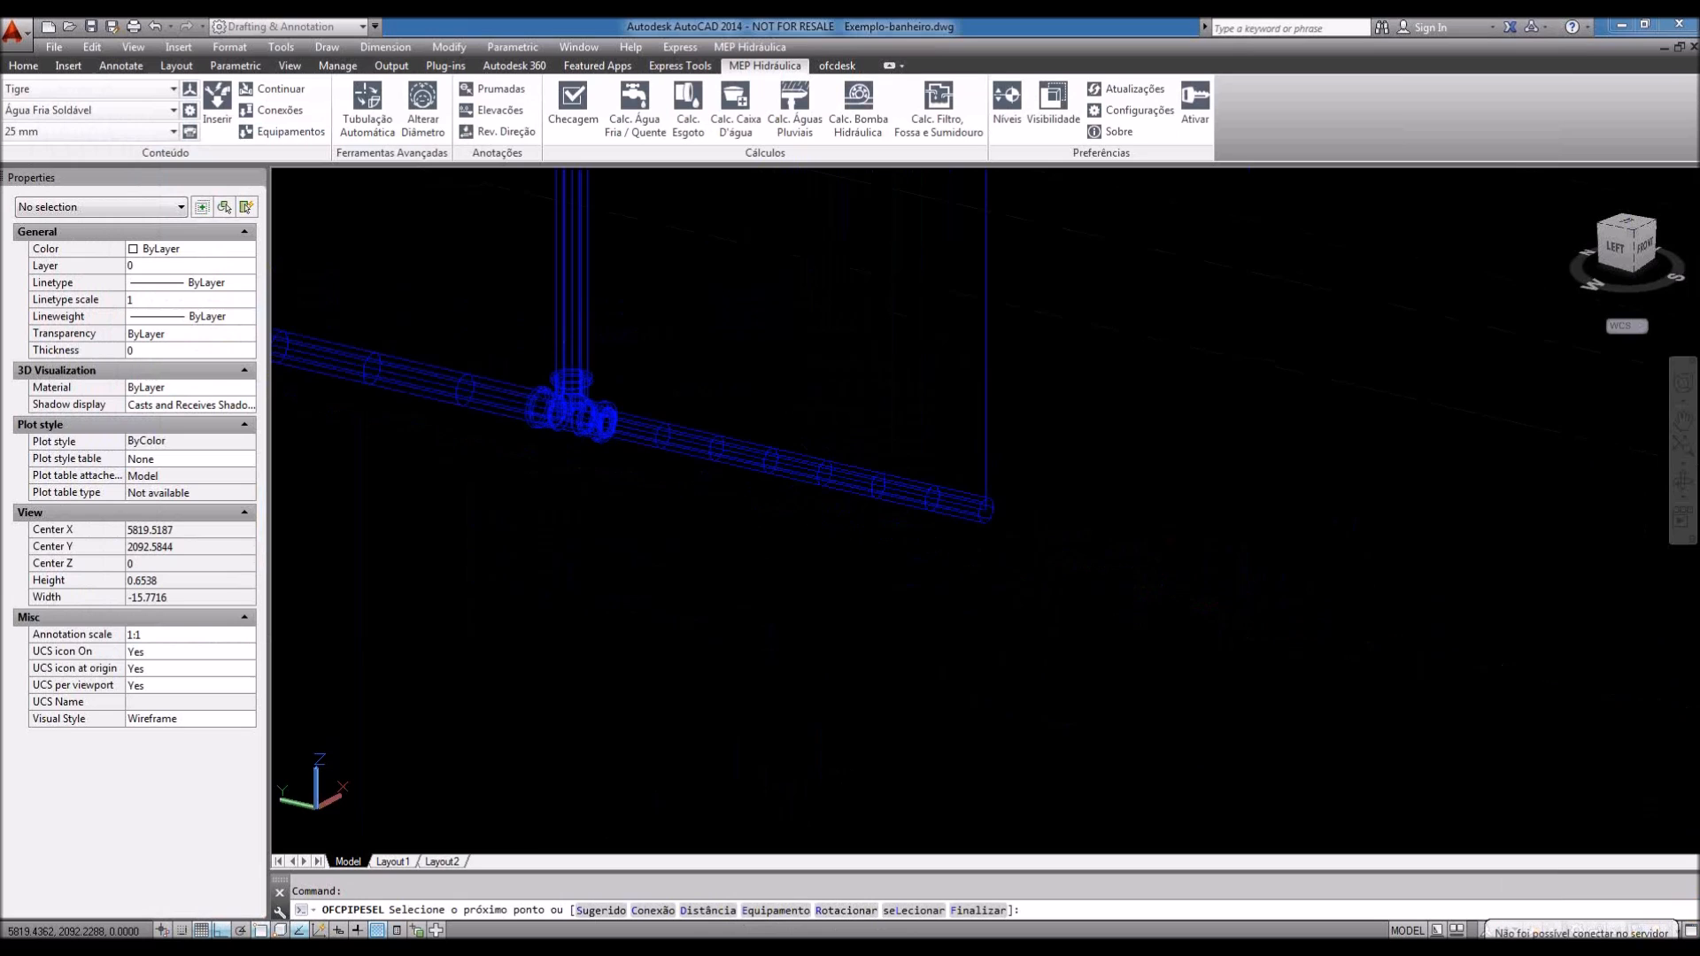
{"action": "middle_click_drag", "start_coordinate": [993, 510], "coordinate": [1062, 618]}
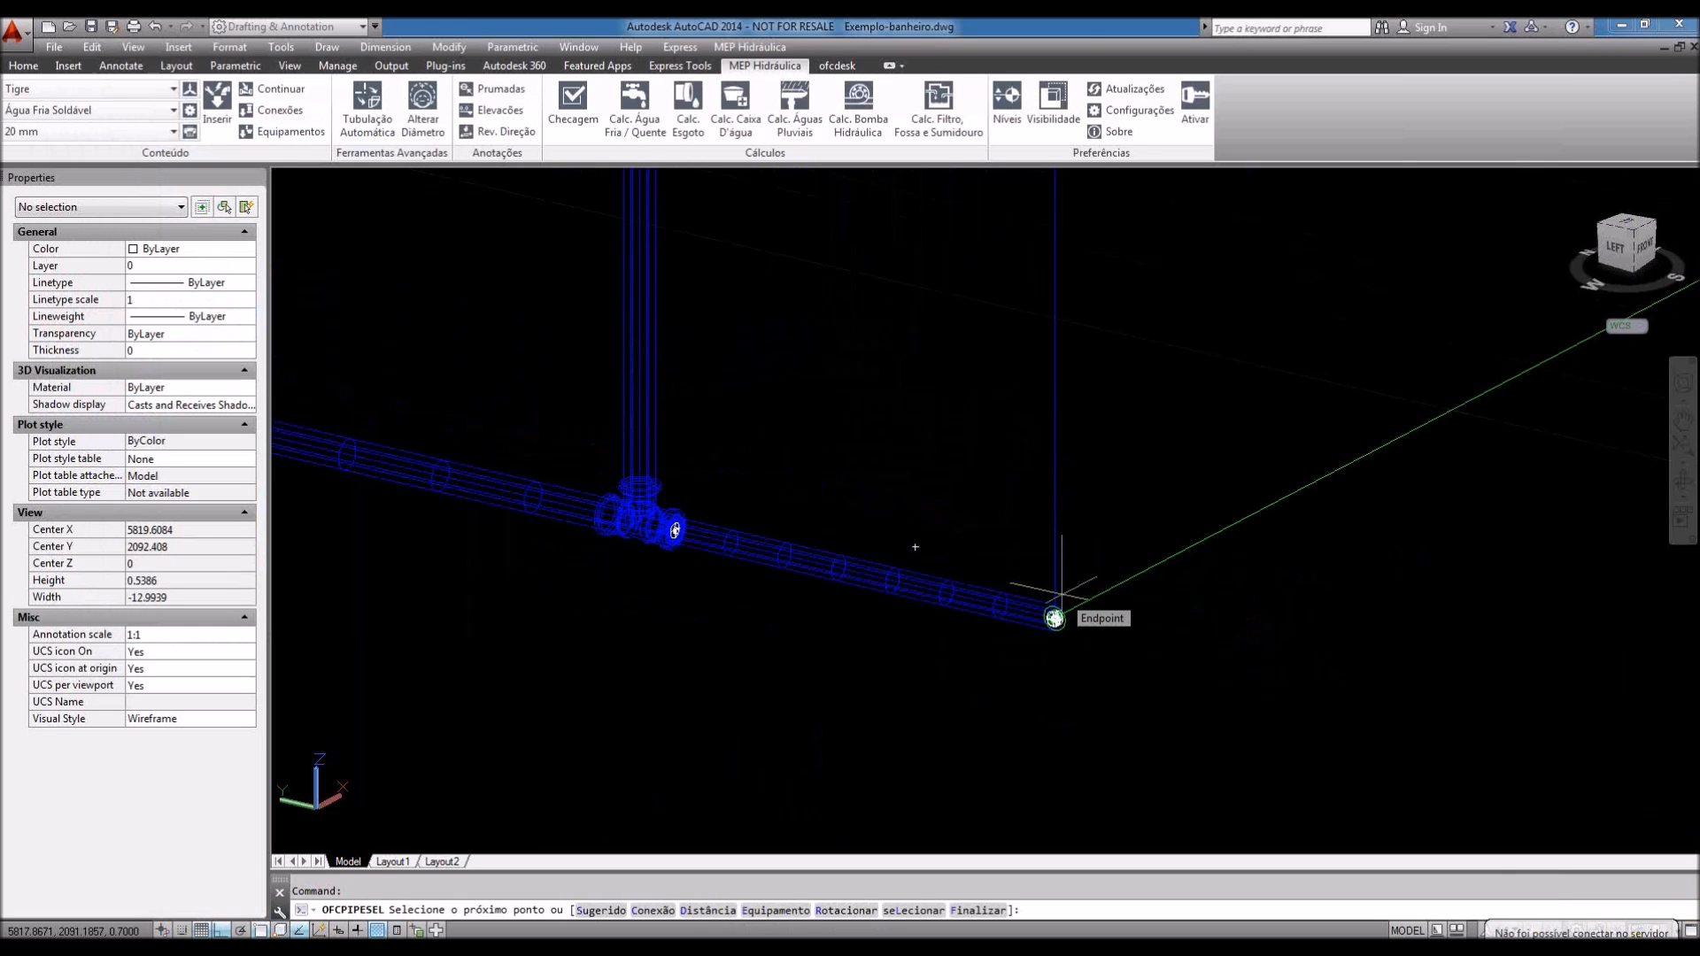
Step: Add a Joelho 90° Ø20 elbow at the pipe end and rotate it −90°
{"action": "type", "text": "c"}
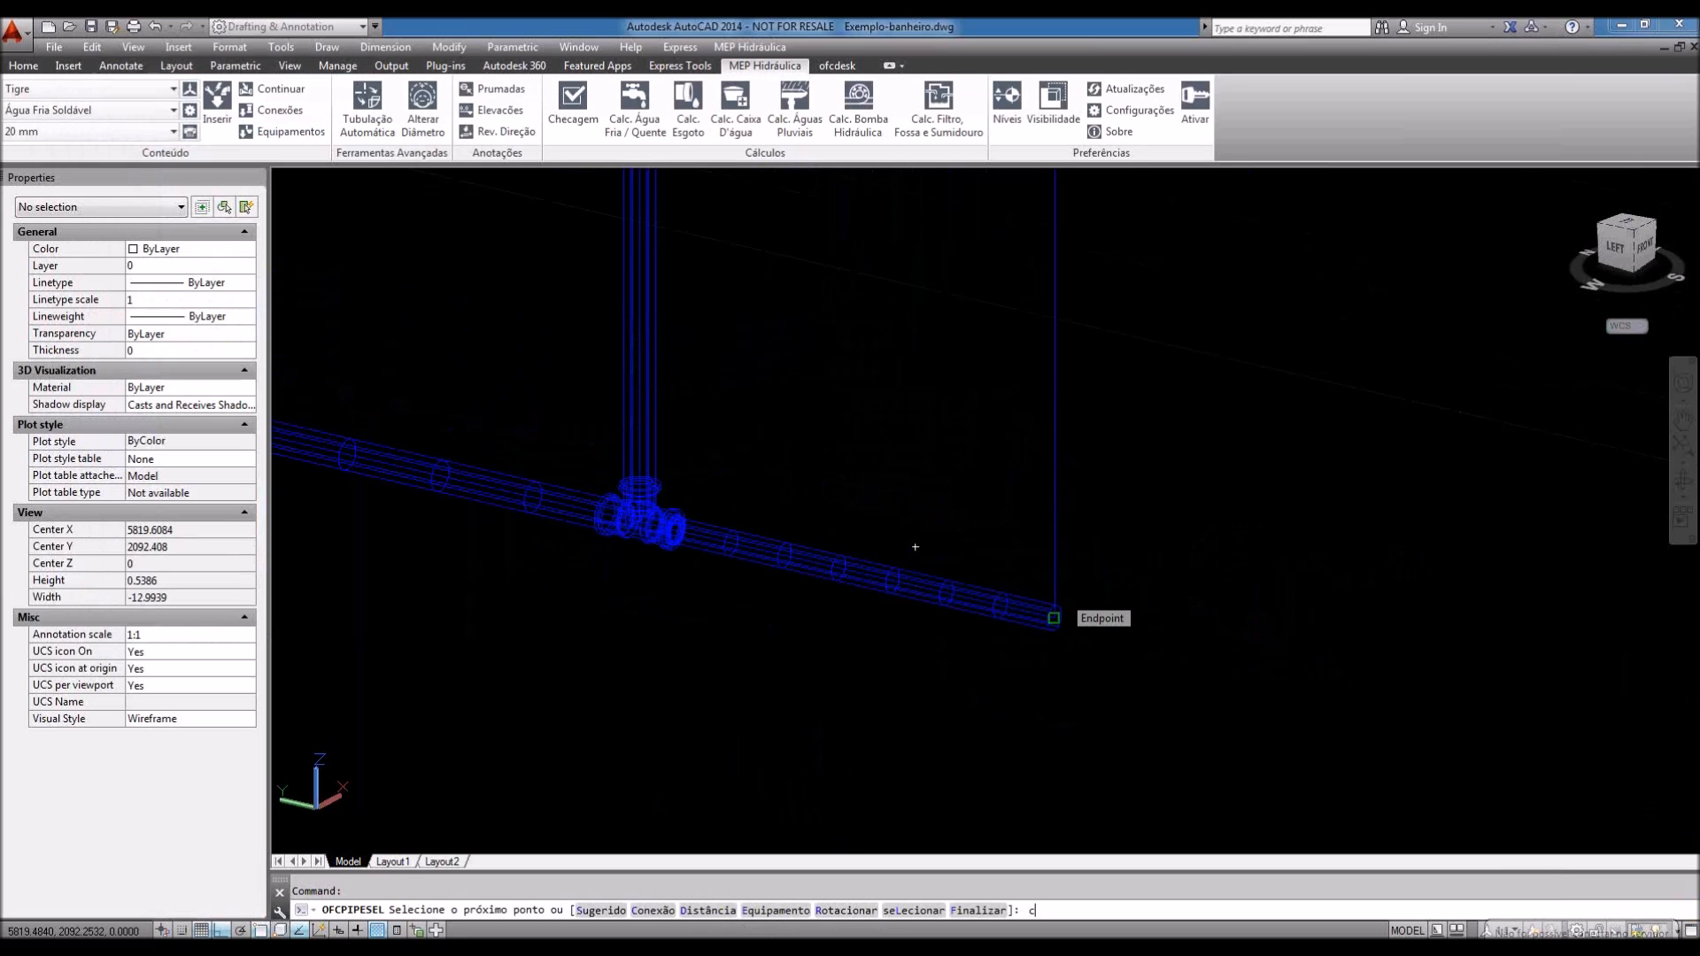
{"action": "key", "text": "Return"}
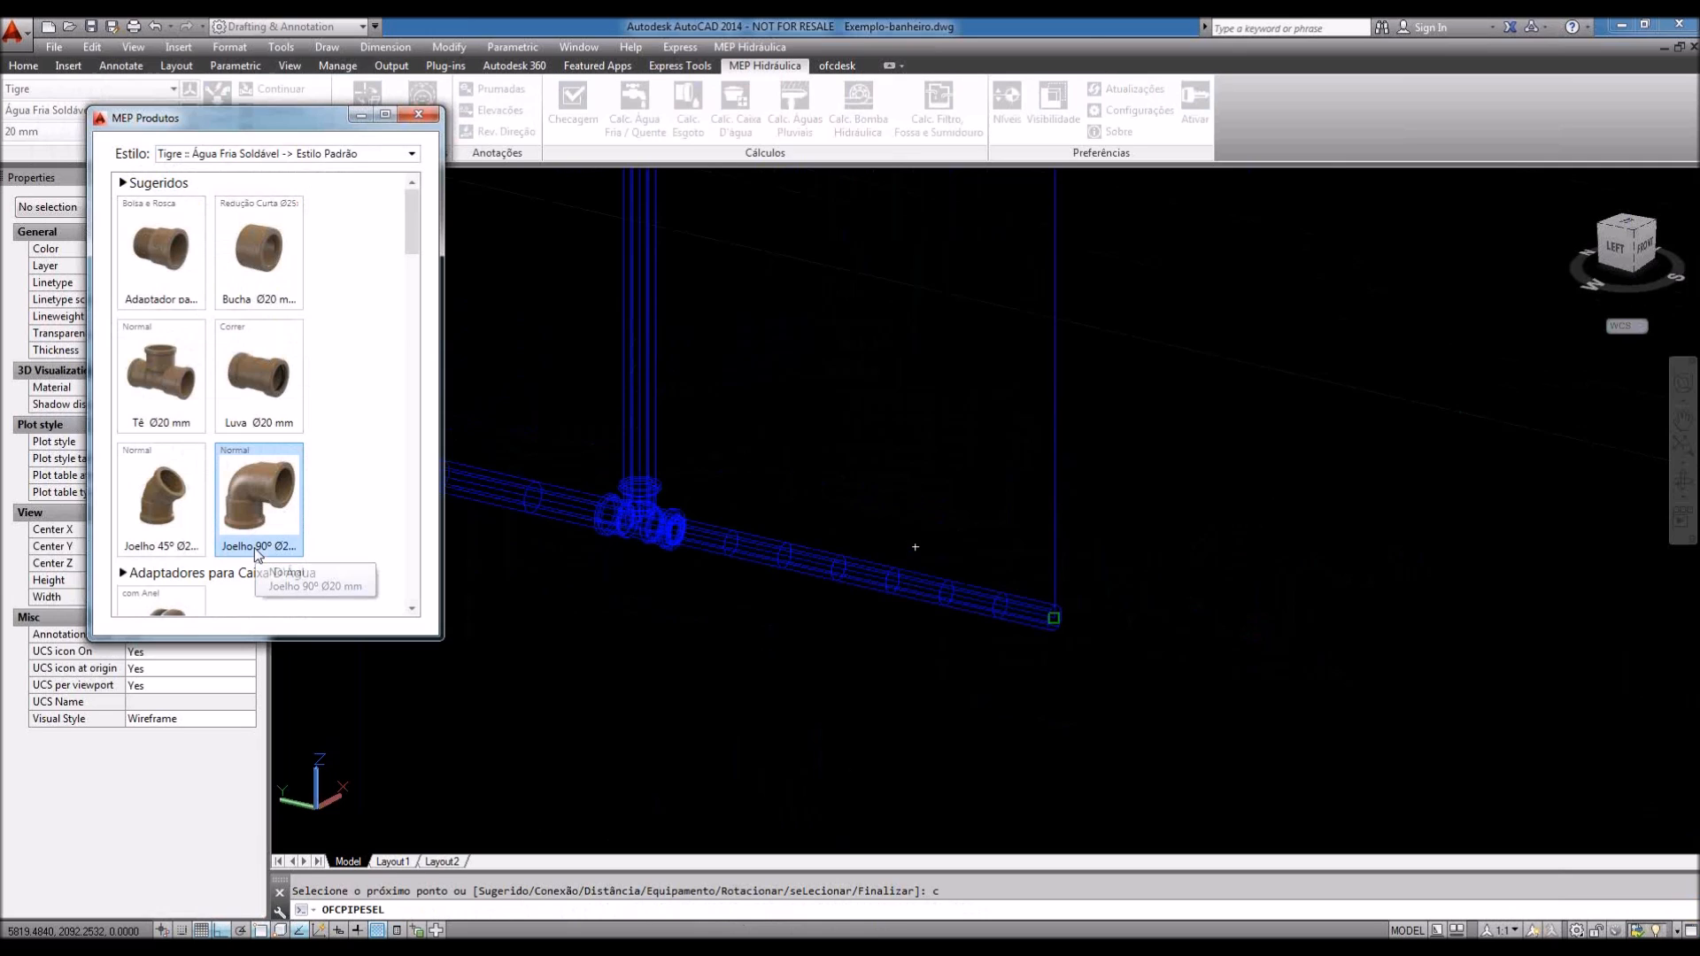
{"action": "double_click", "coordinate": [258, 531]}
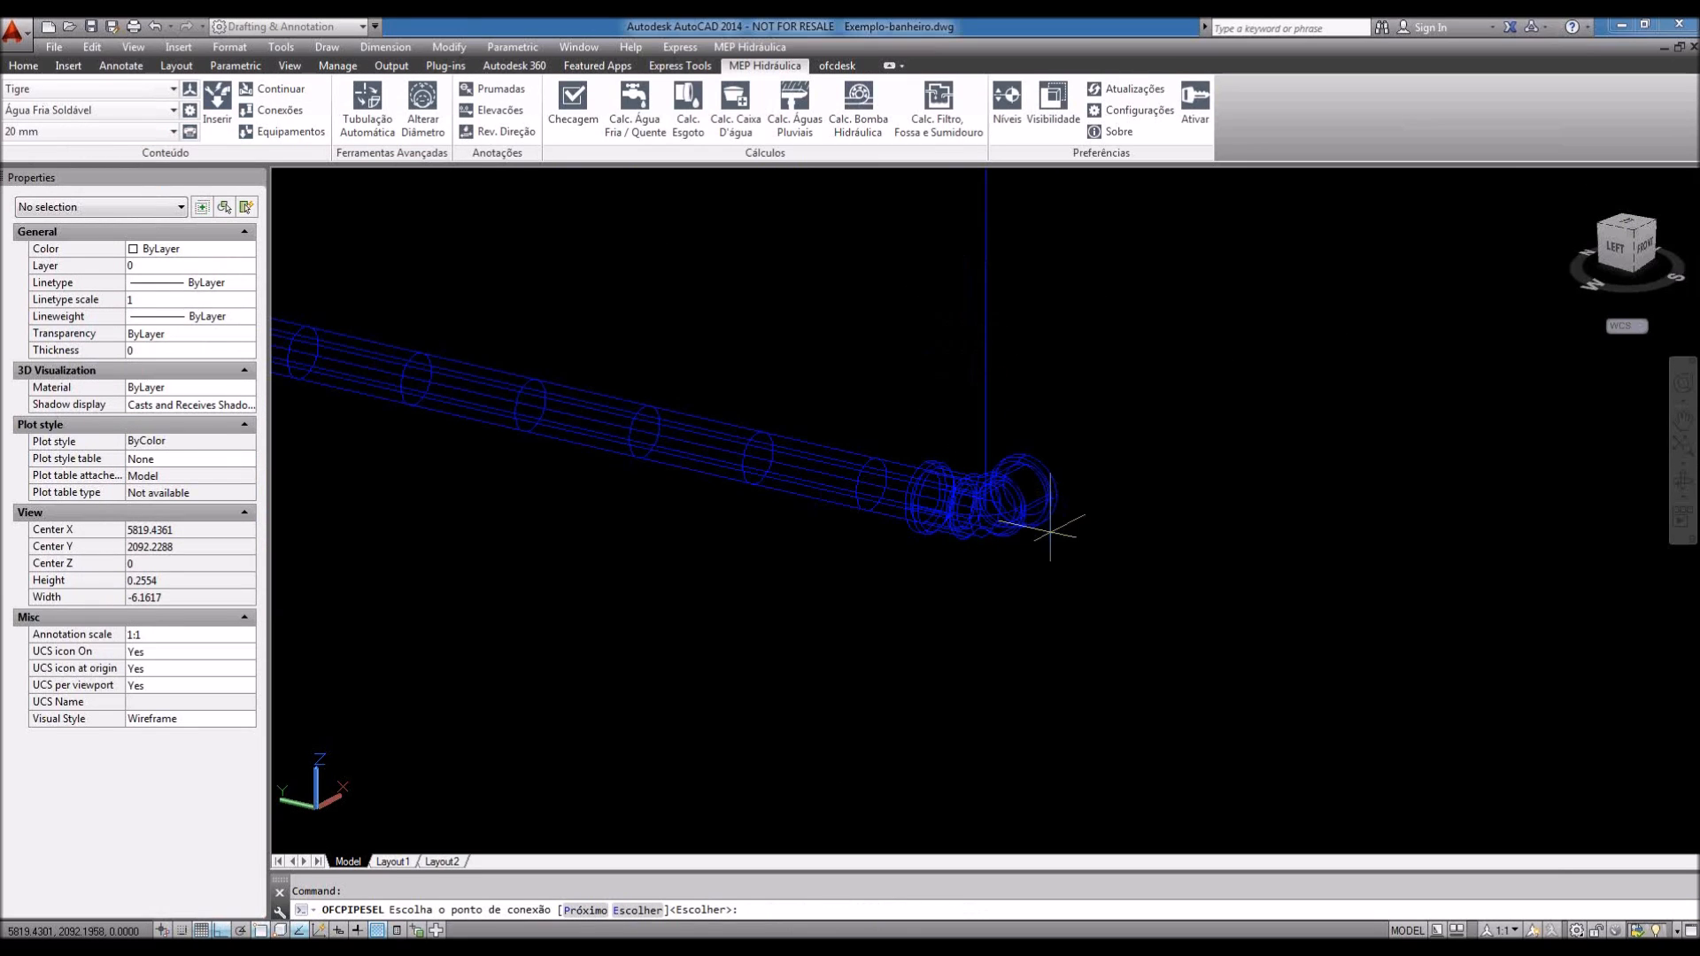
{"action": "key", "text": "Return"}
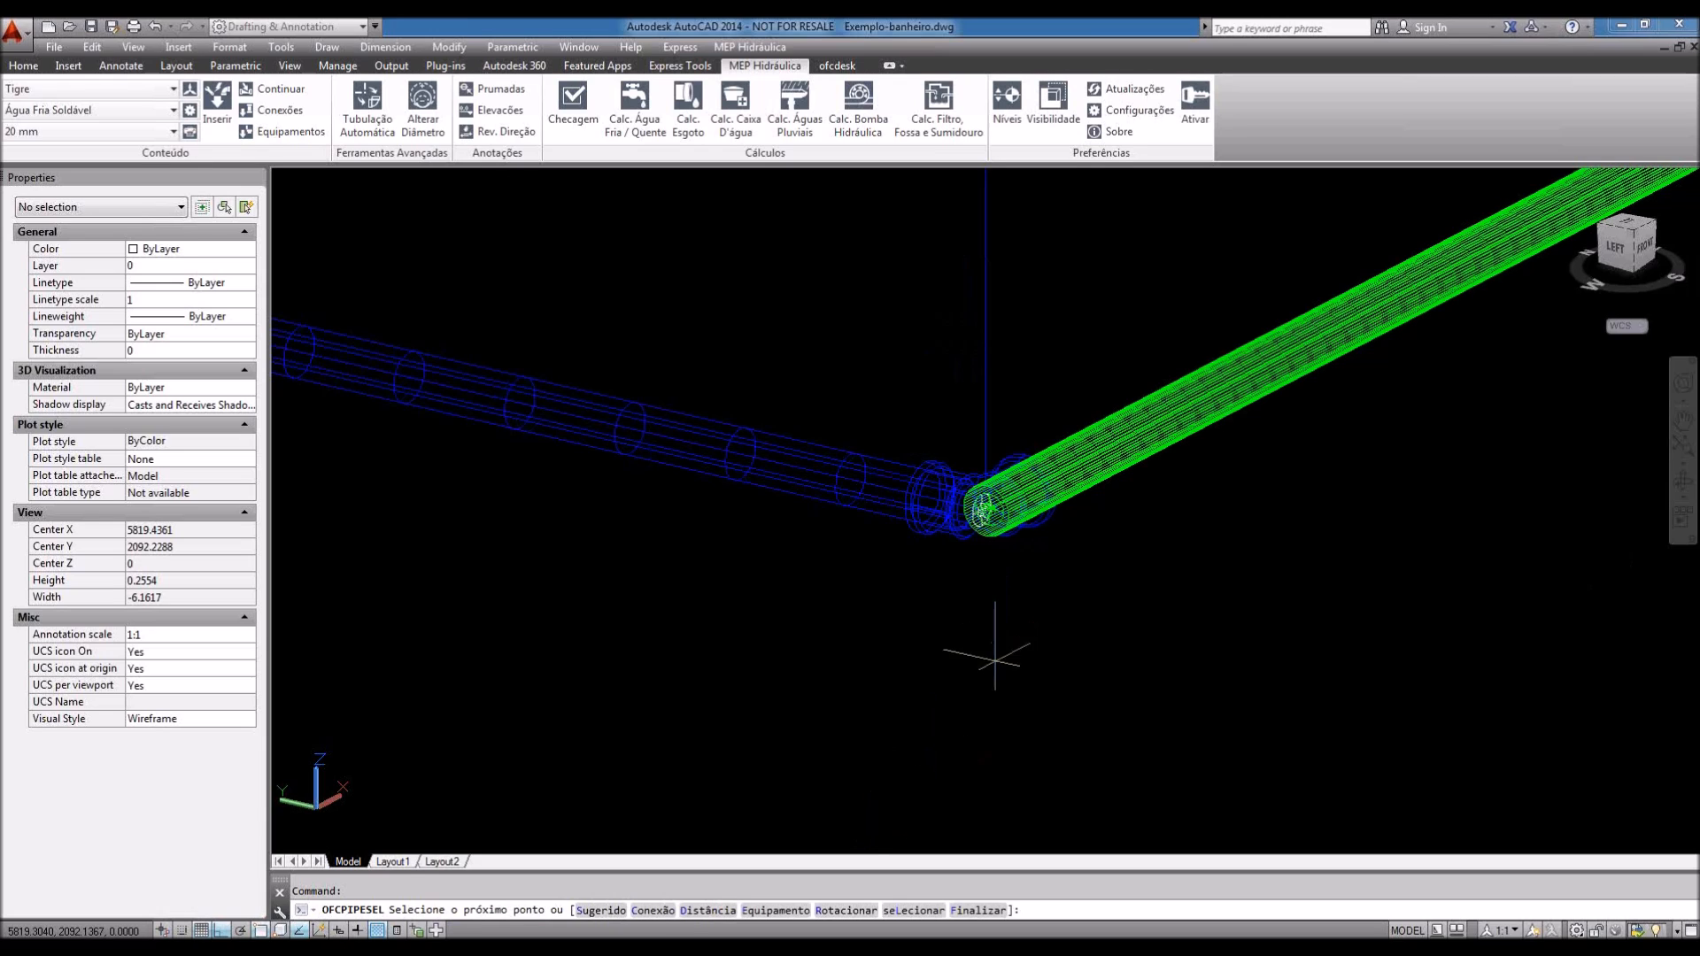
{"action": "type", "text": "r"}
{"action": "key", "text": "Return"}
{"action": "type", "text": "-90"}
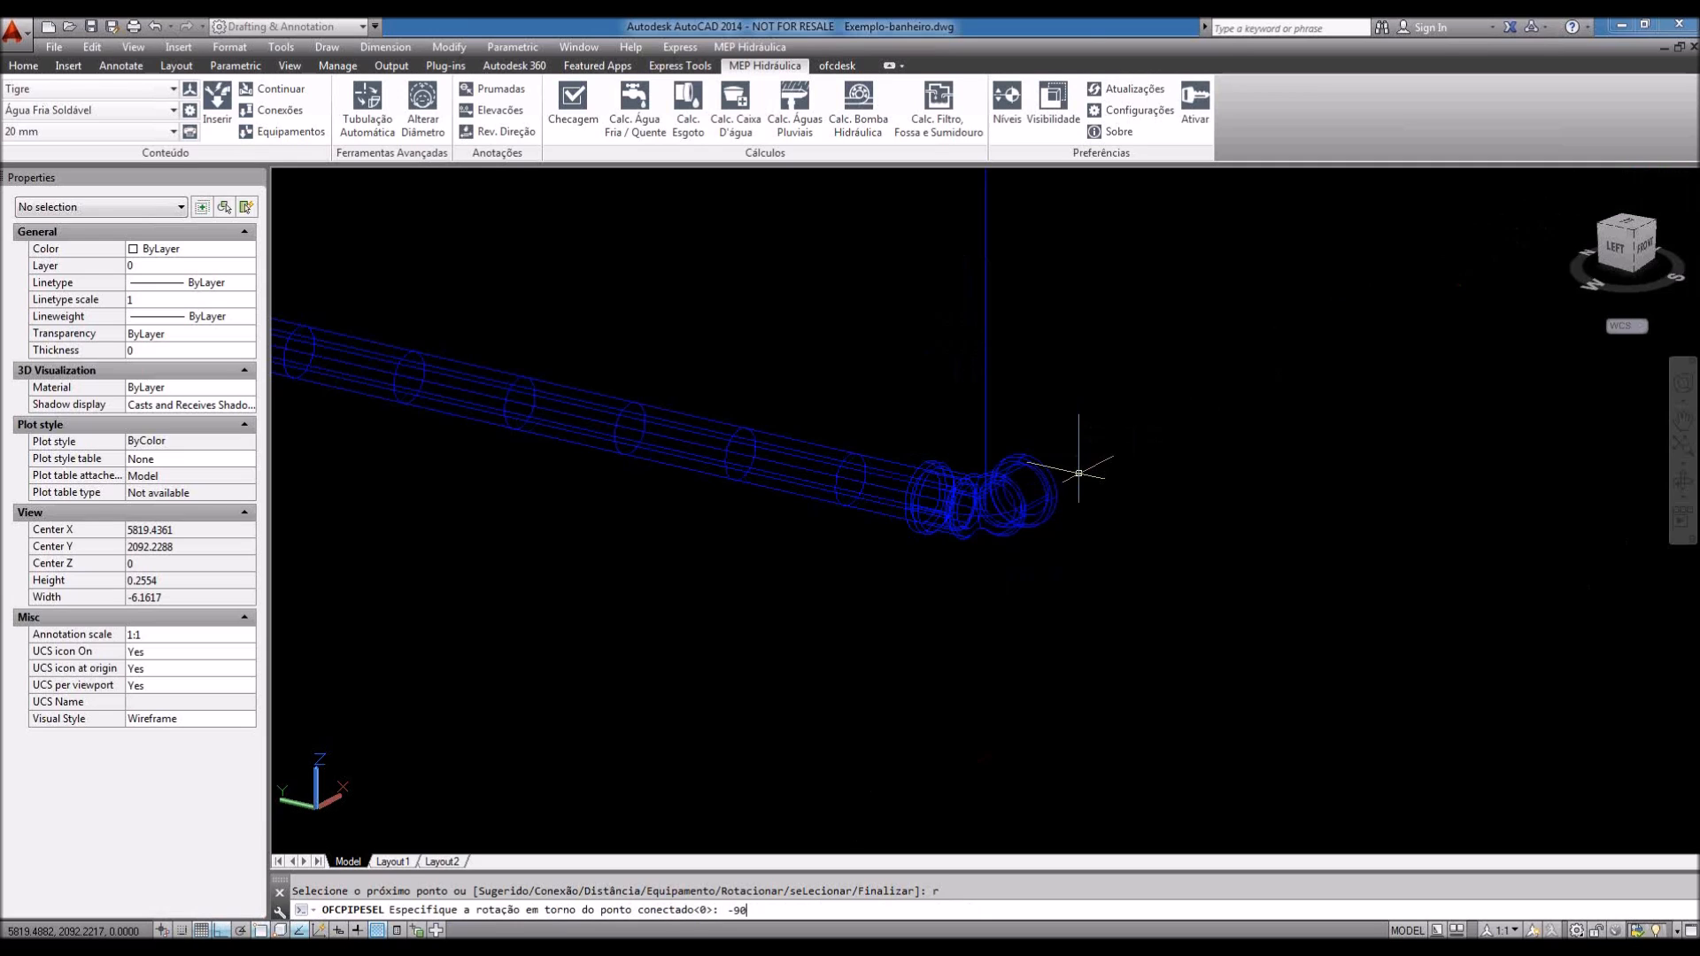
{"action": "key", "text": "Return"}
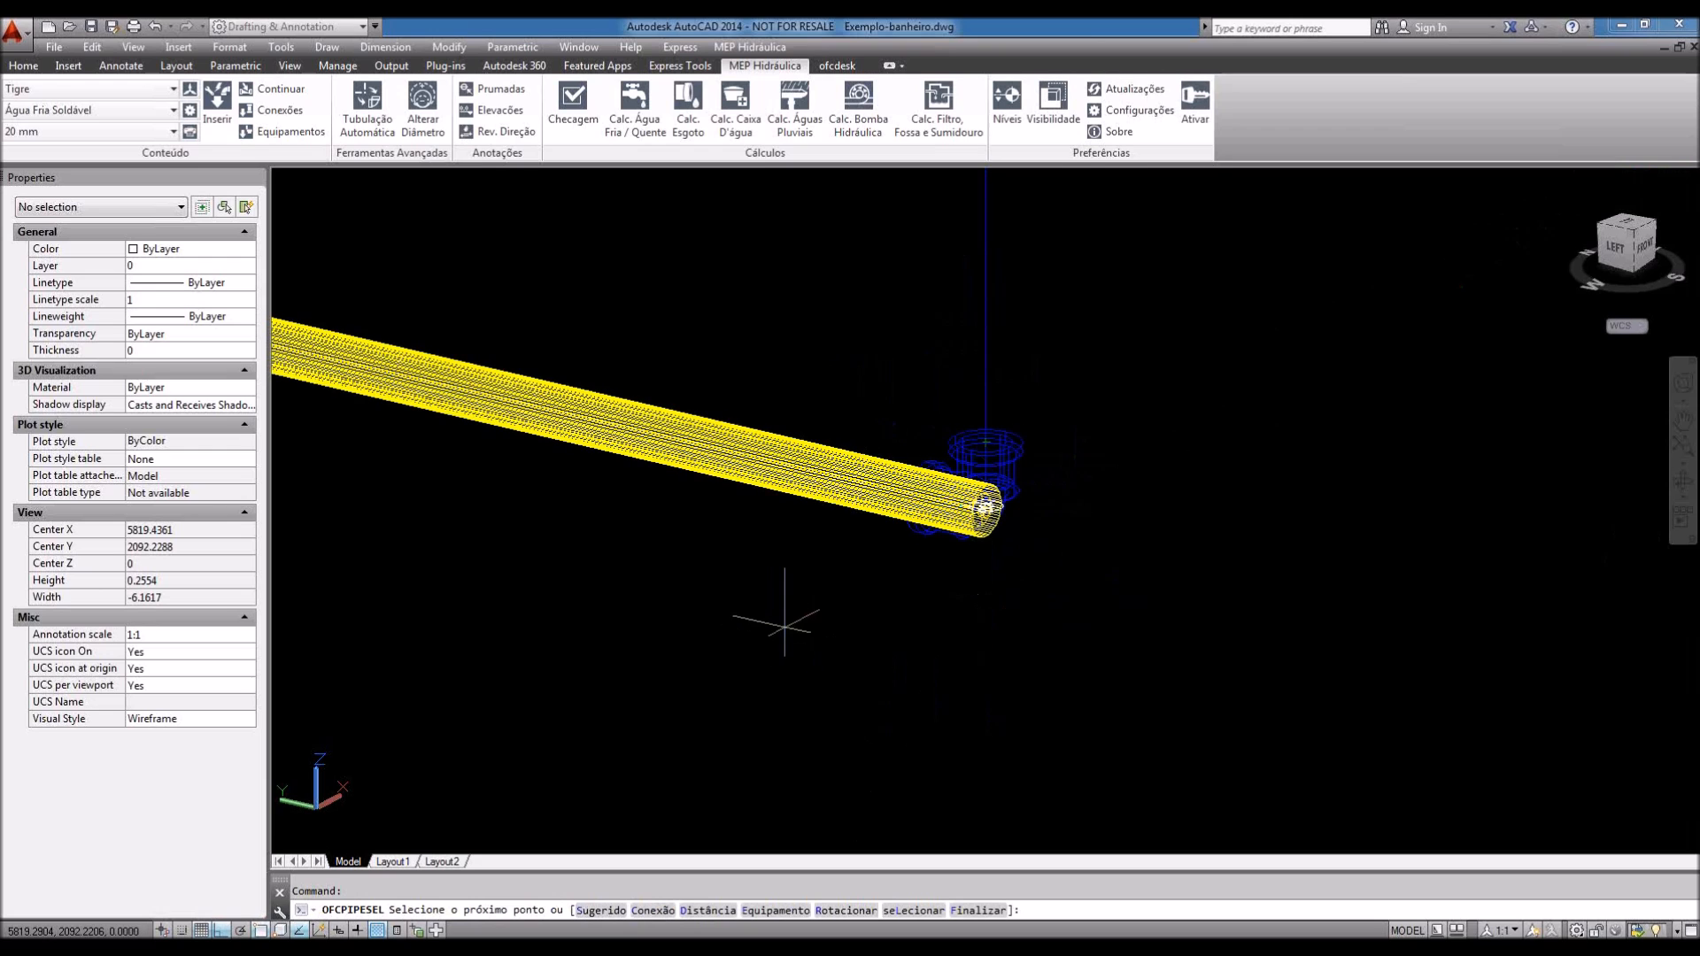
Step: Pan and zoom to inspect the Ø20 elbow beneath the riser
{"action": "middle_click_drag", "start_coordinate": [836, 588], "coordinate": [811, 782]}
{"action": "scroll", "coordinate": [972, 522], "scroll_direction": "down", "scroll_amount": 2}
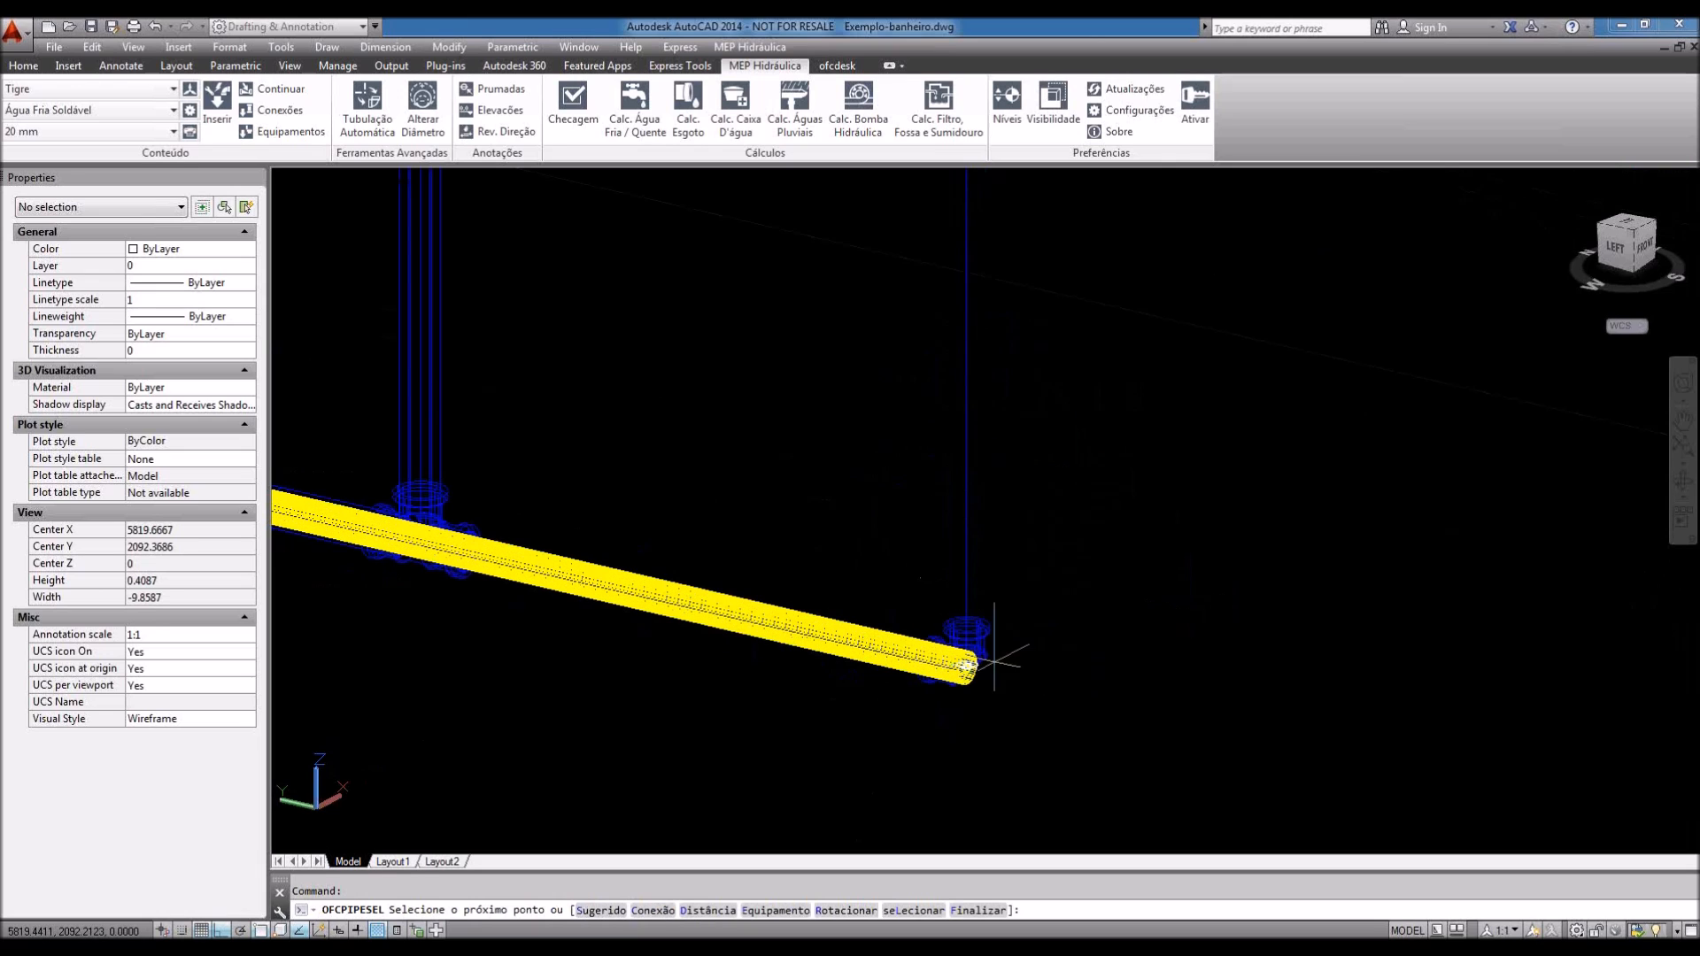
{"action": "middle_click_drag", "start_coordinate": [1038, 663], "coordinate": [984, 665]}
{"action": "scroll", "coordinate": [943, 629], "scroll_direction": "down", "scroll_amount": 2}
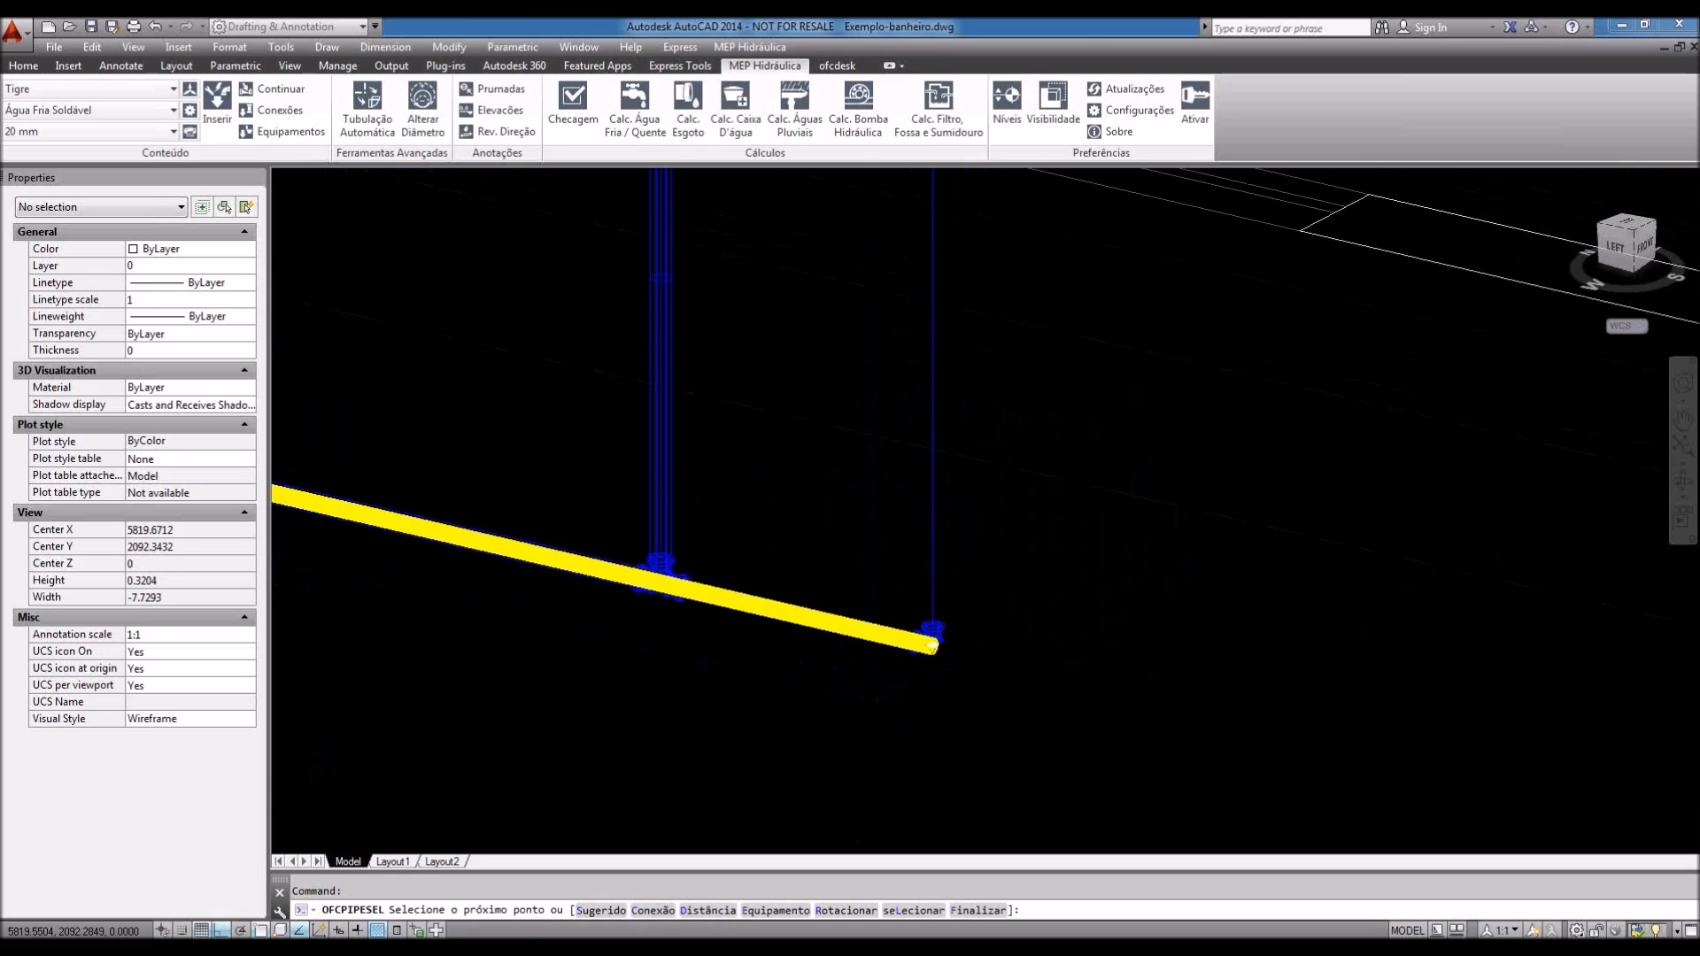
{"action": "scroll", "coordinate": [938, 638], "scroll_direction": "up", "scroll_amount": 3}
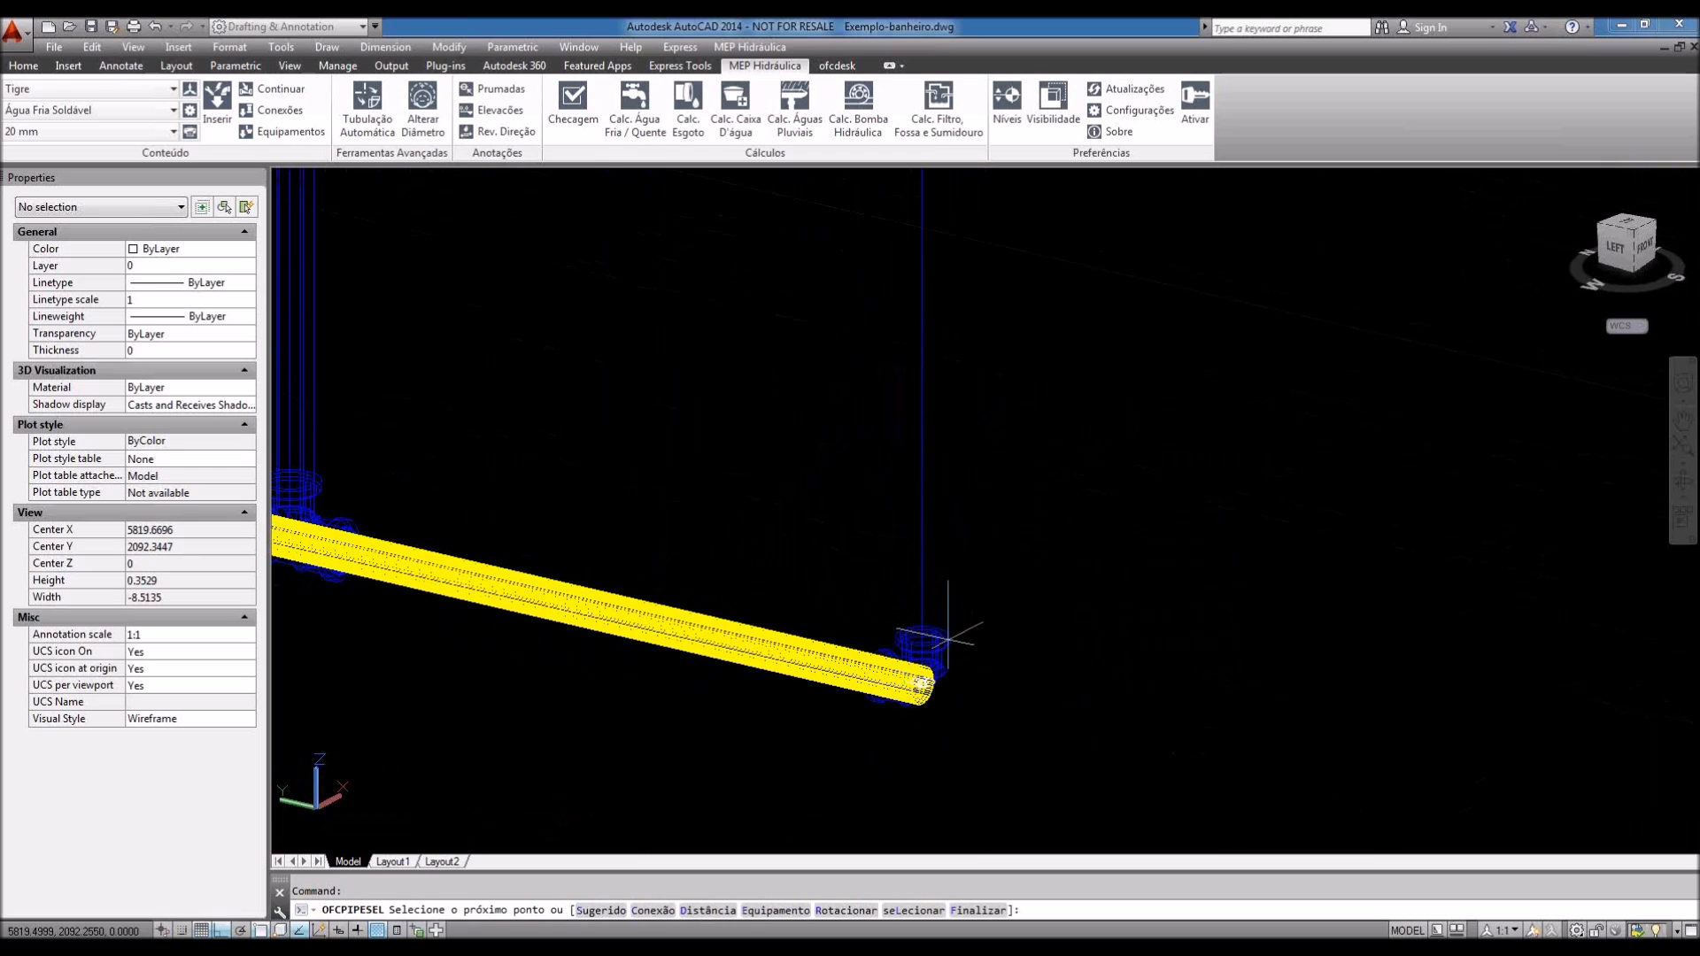
{"action": "scroll", "coordinate": [954, 631], "scroll_direction": "down", "scroll_amount": 10}
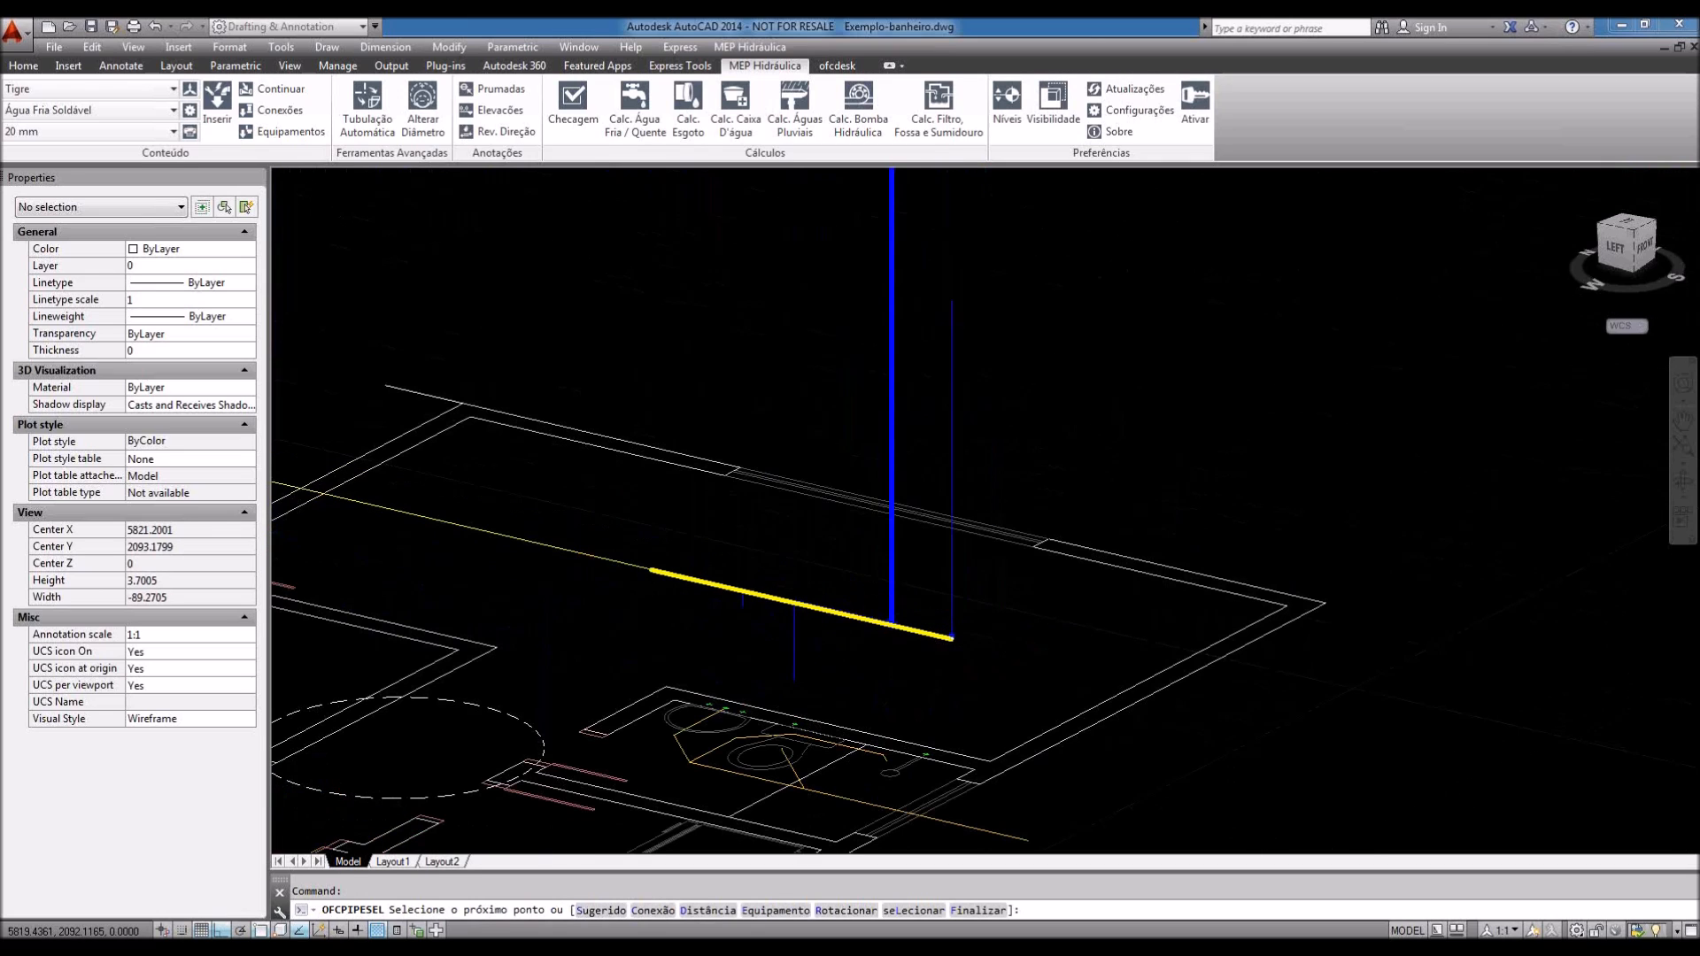
{"action": "scroll", "coordinate": [951, 636], "scroll_direction": "up", "scroll_amount": 7}
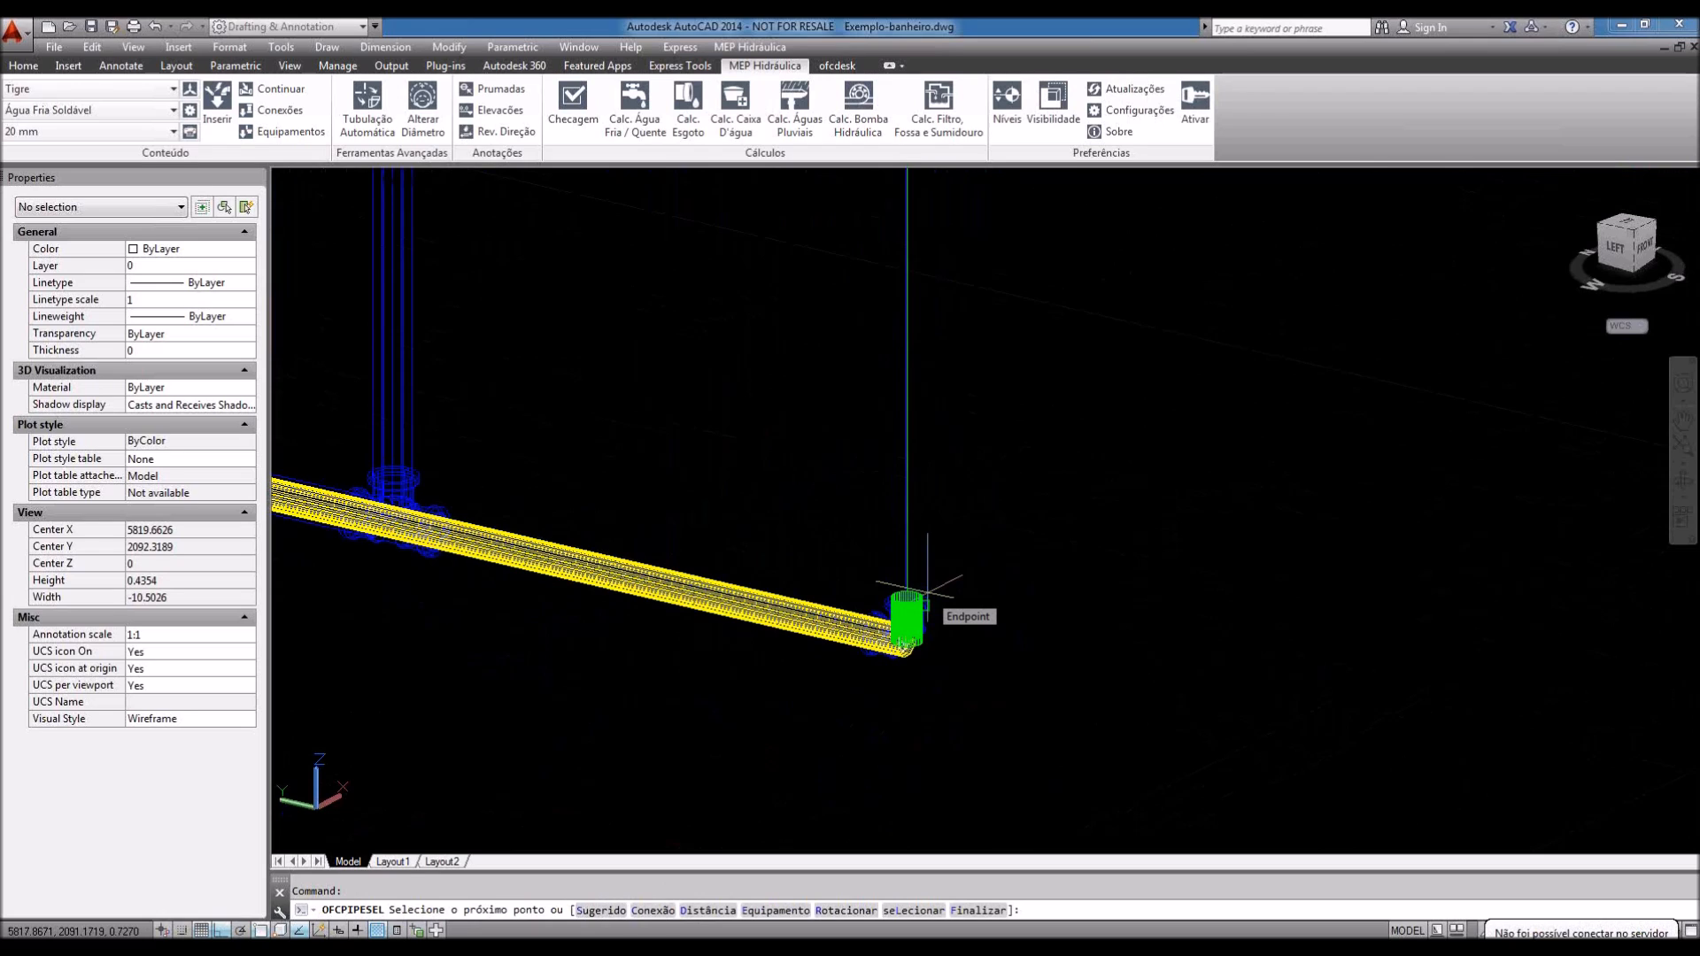
Step: Cancel the pipe routing and start continuing from existing piping
{"action": "key", "text": "Escape"}
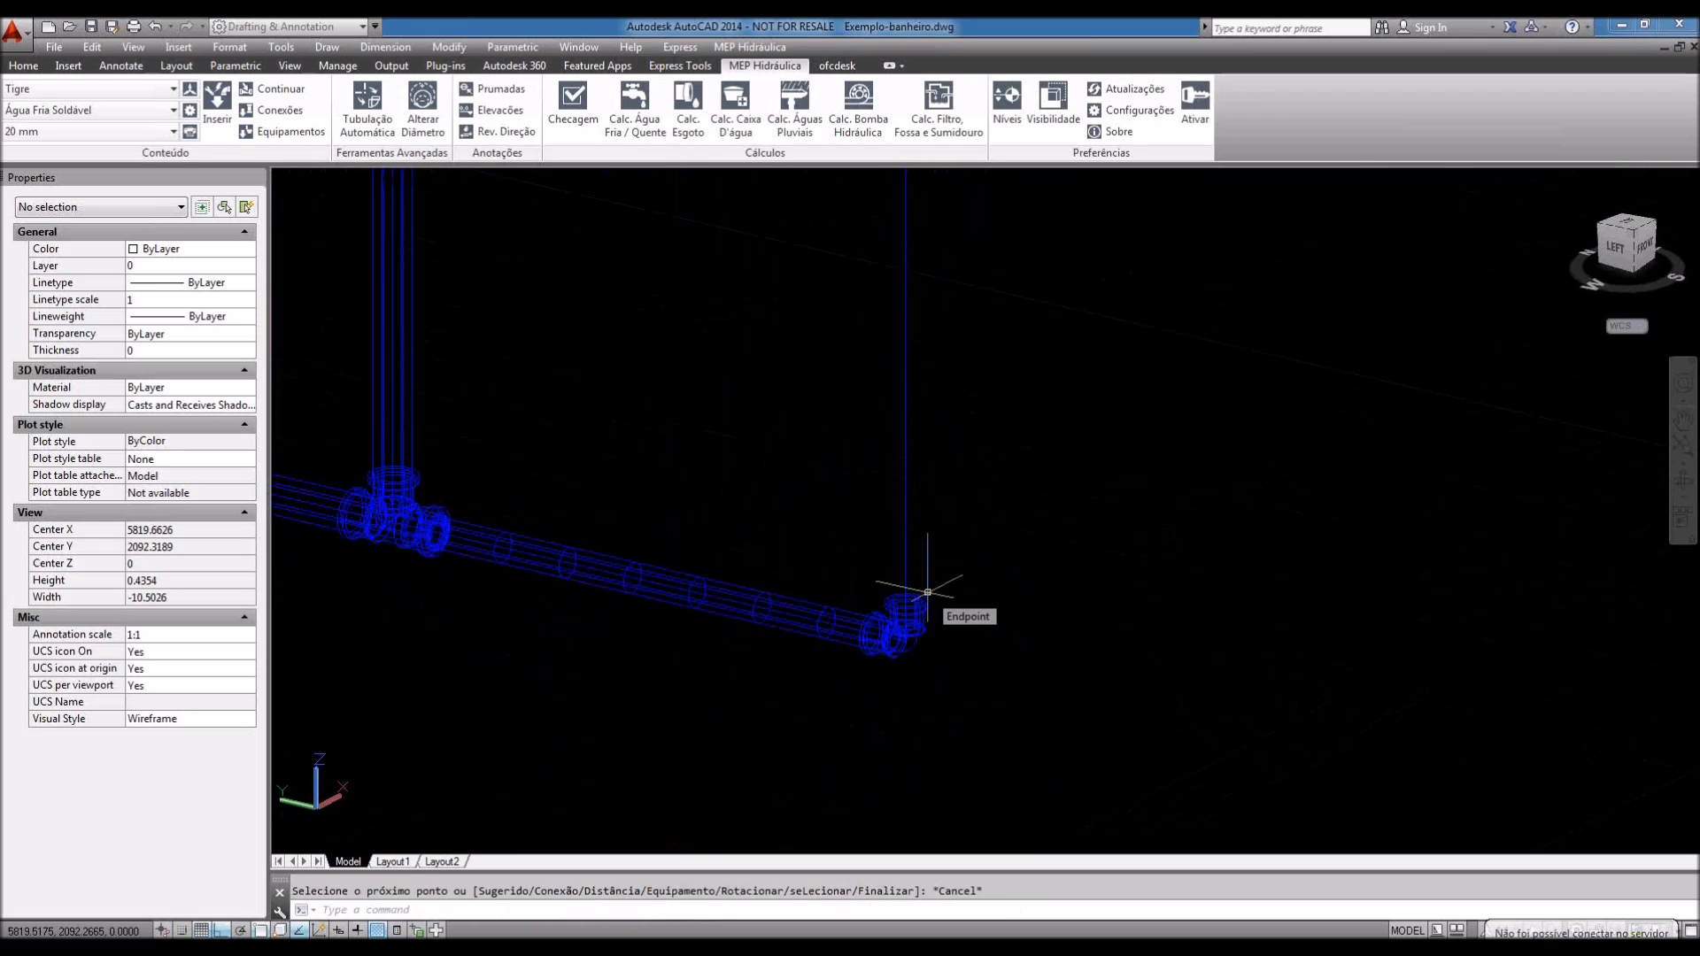
{"action": "scroll", "coordinate": [921, 595], "scroll_direction": "up", "scroll_amount": 3}
{"action": "scroll", "coordinate": [929, 549], "scroll_direction": "down", "scroll_amount": 2}
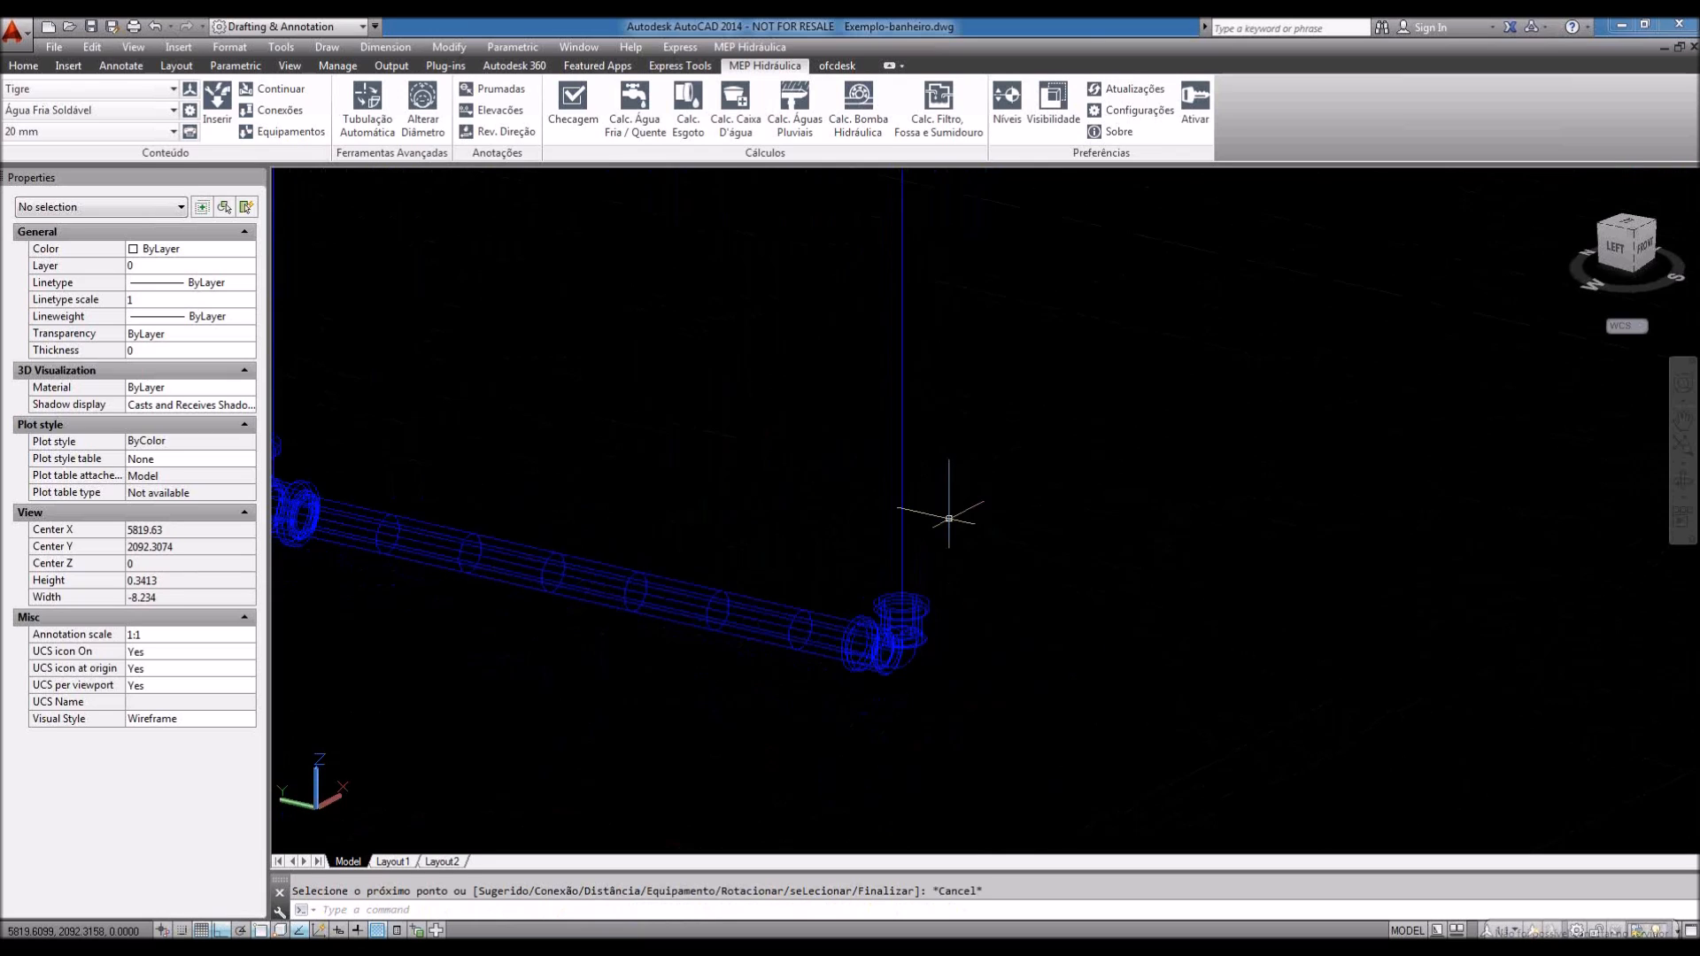
{"action": "left_click", "coordinate": [279, 90]}
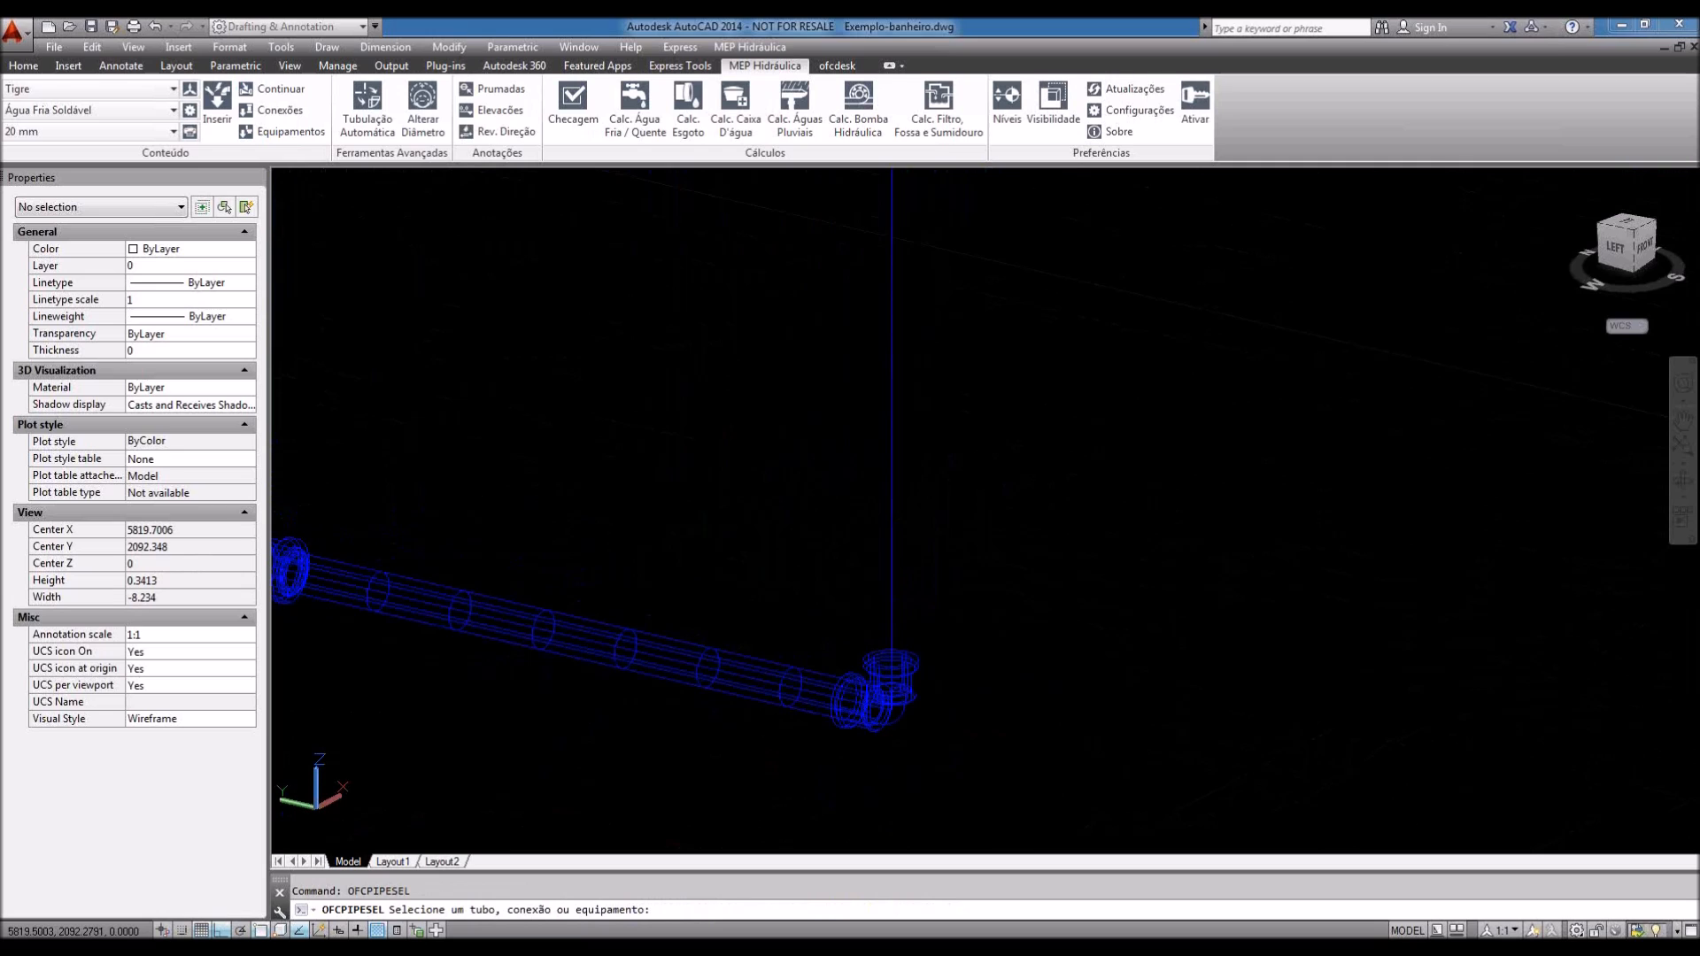
Step: Continue the 20 mm pipe up from the elbow by distance .2 and open the fittings catalogue
{"action": "left_click", "coordinate": [878, 651]}
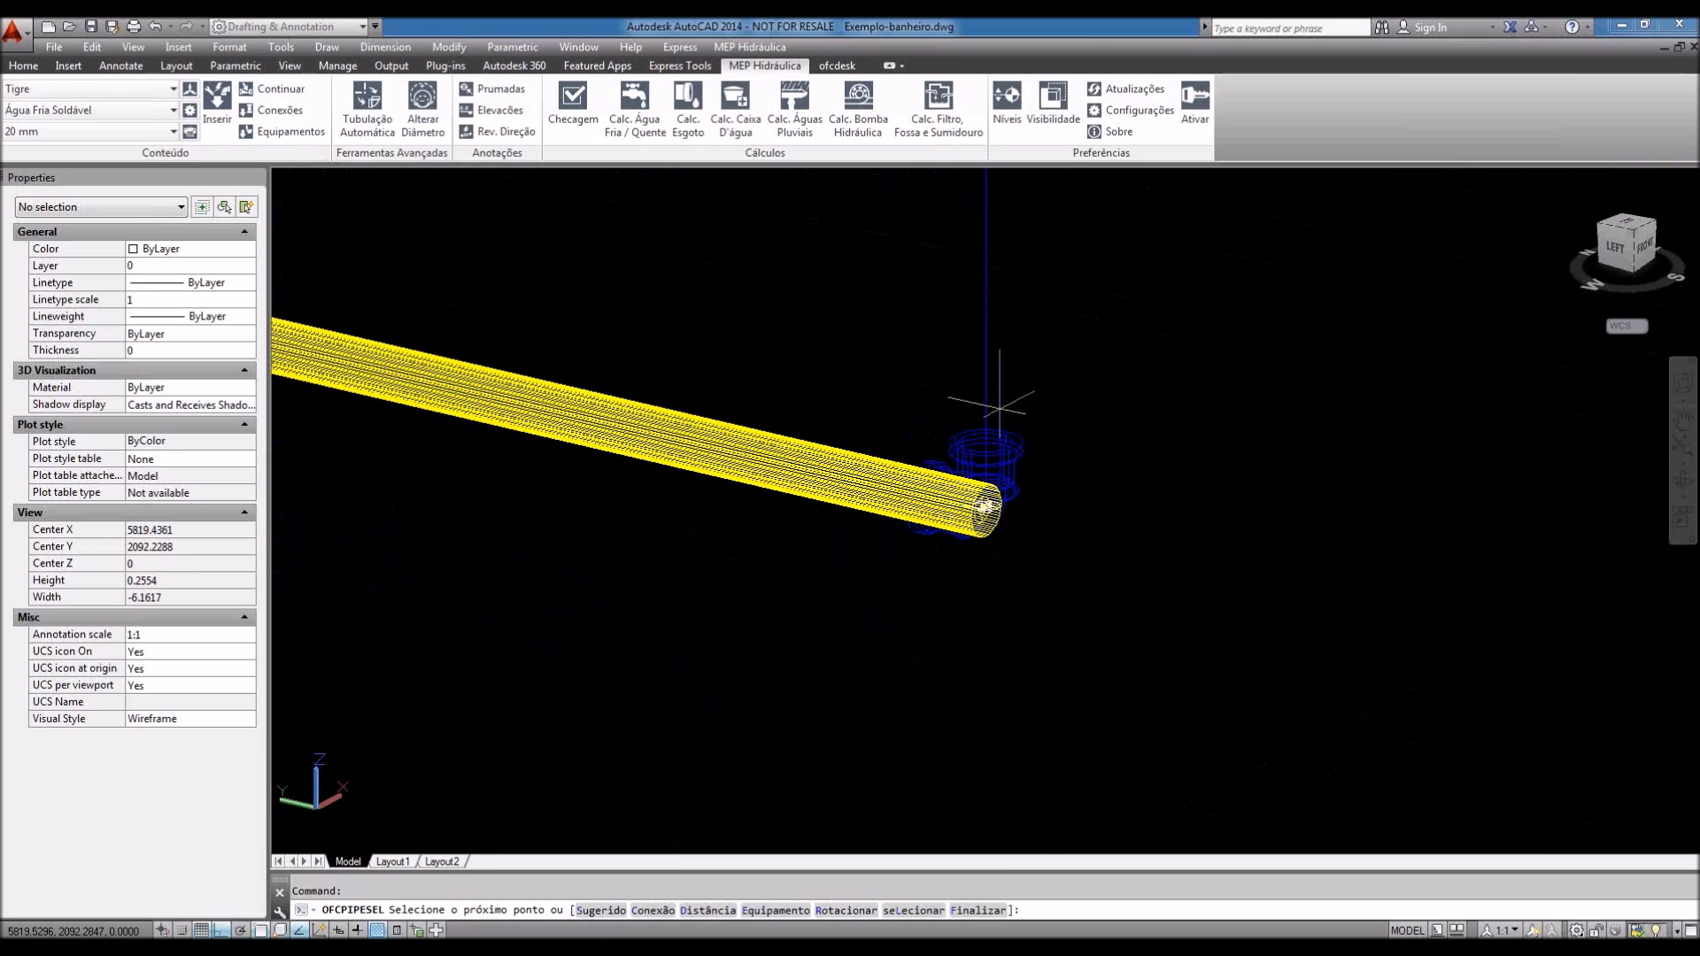
{"action": "middle_click_drag", "start_coordinate": [998, 406], "coordinate": [956, 558]}
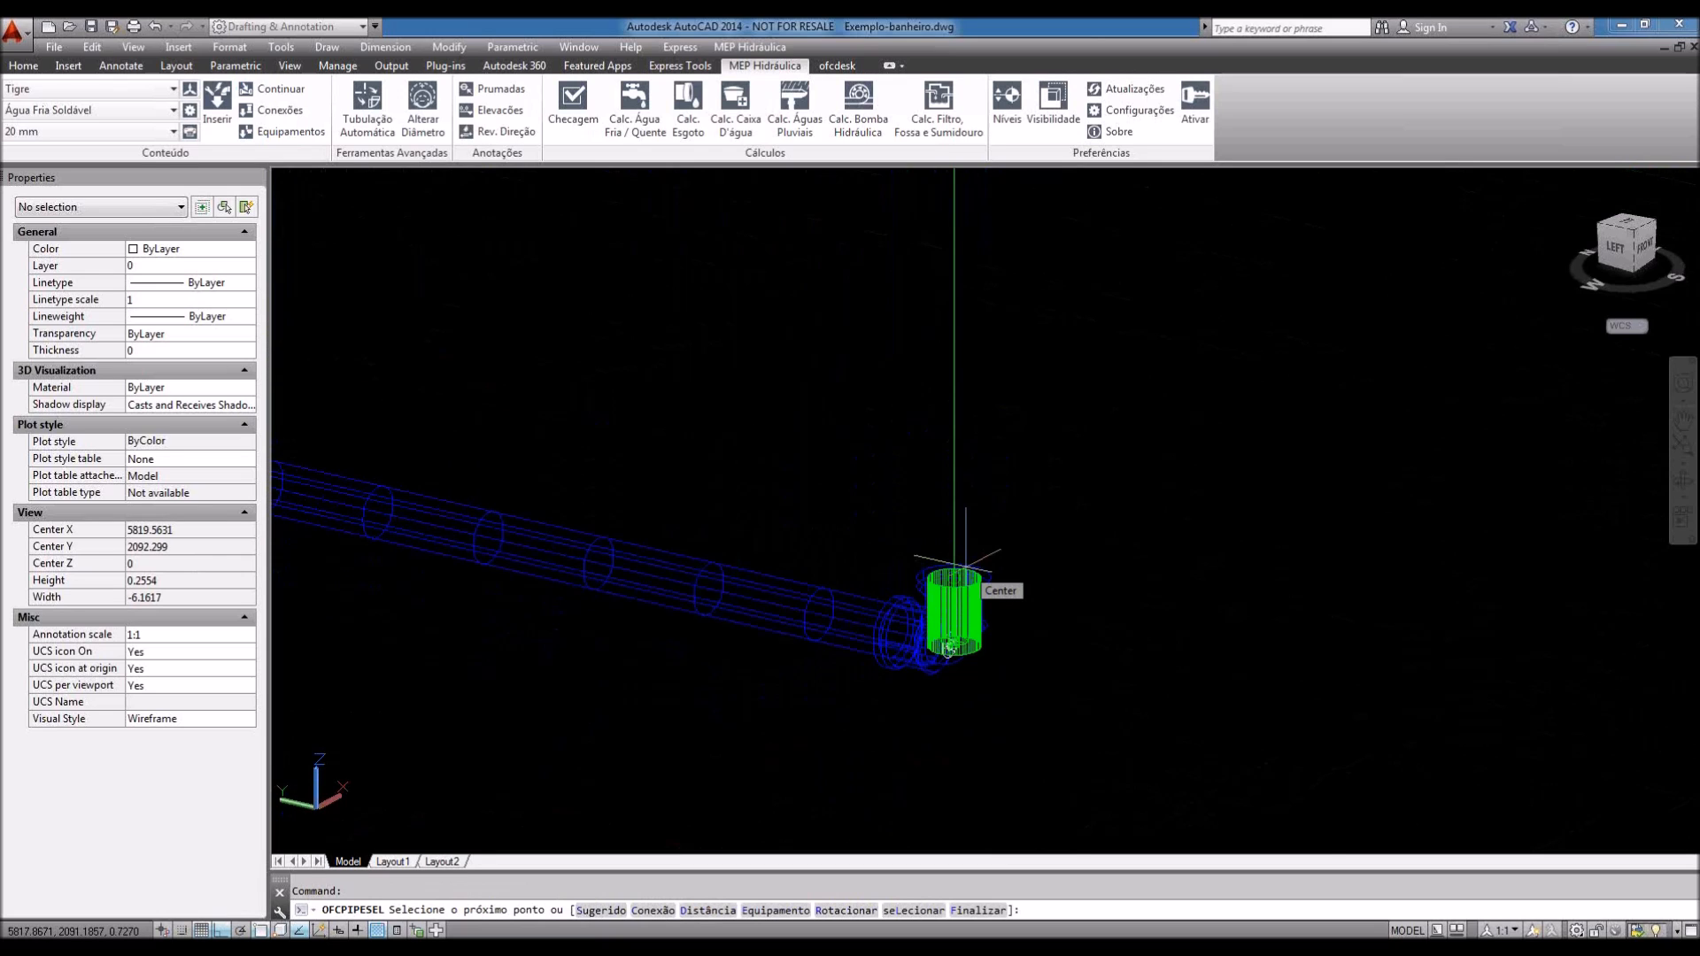
{"action": "type", "text": "d"}
{"action": "key", "text": "Return"}
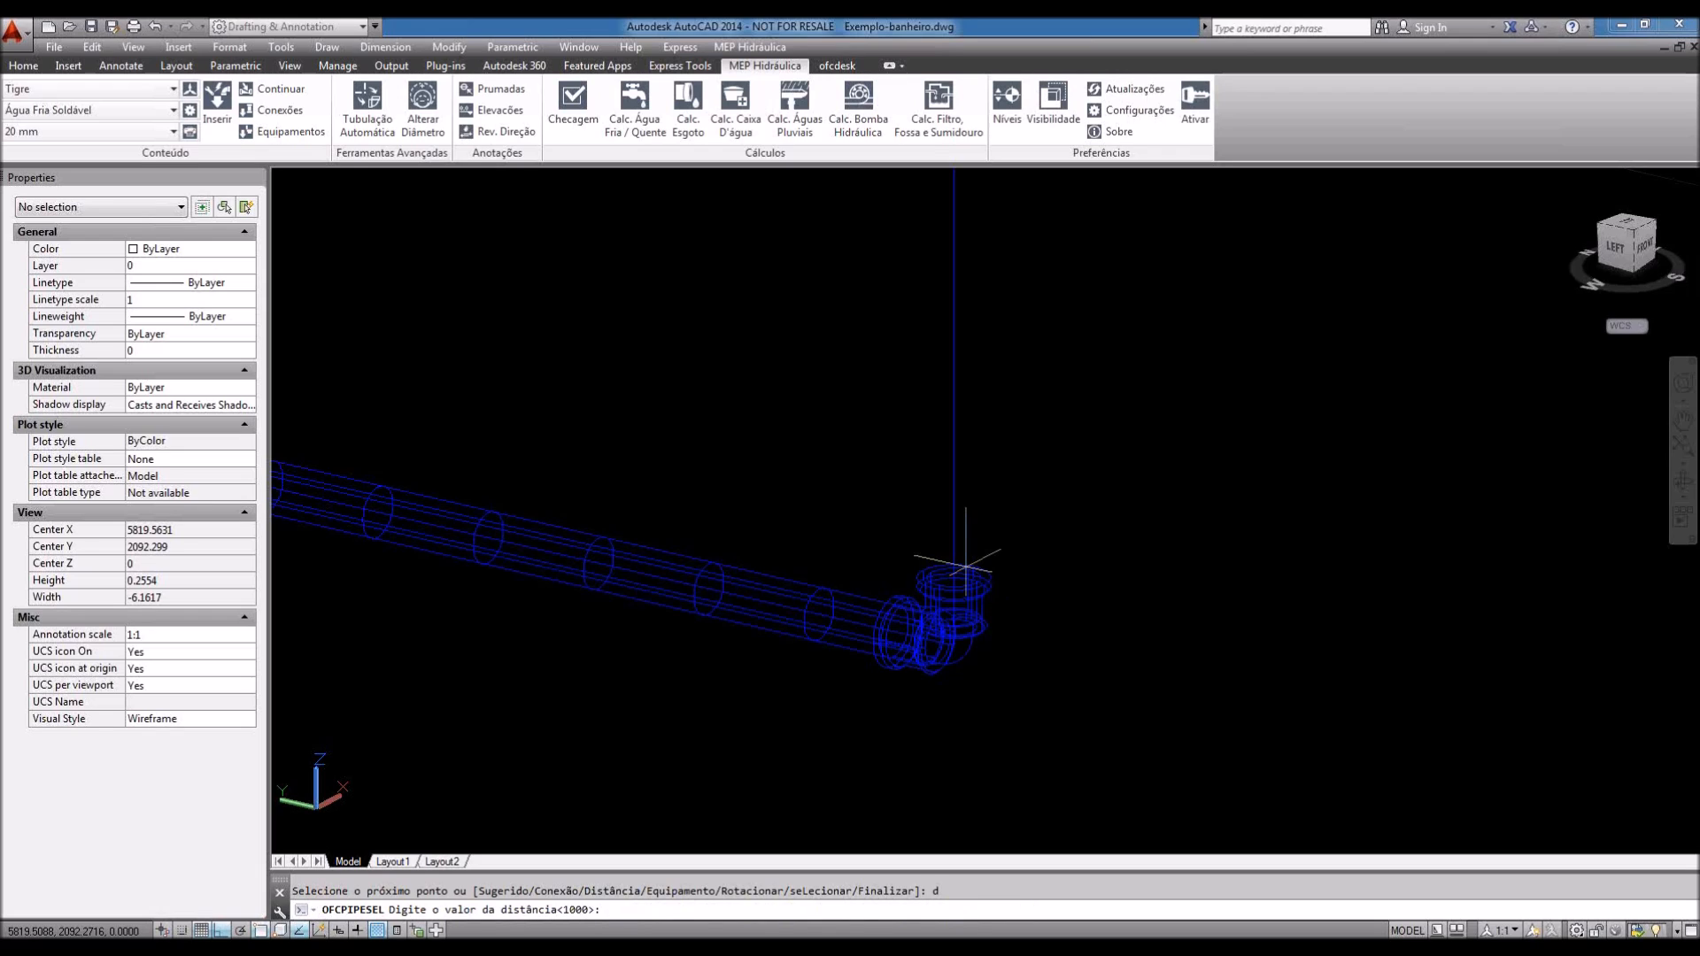
{"action": "type", "text": ".2"}
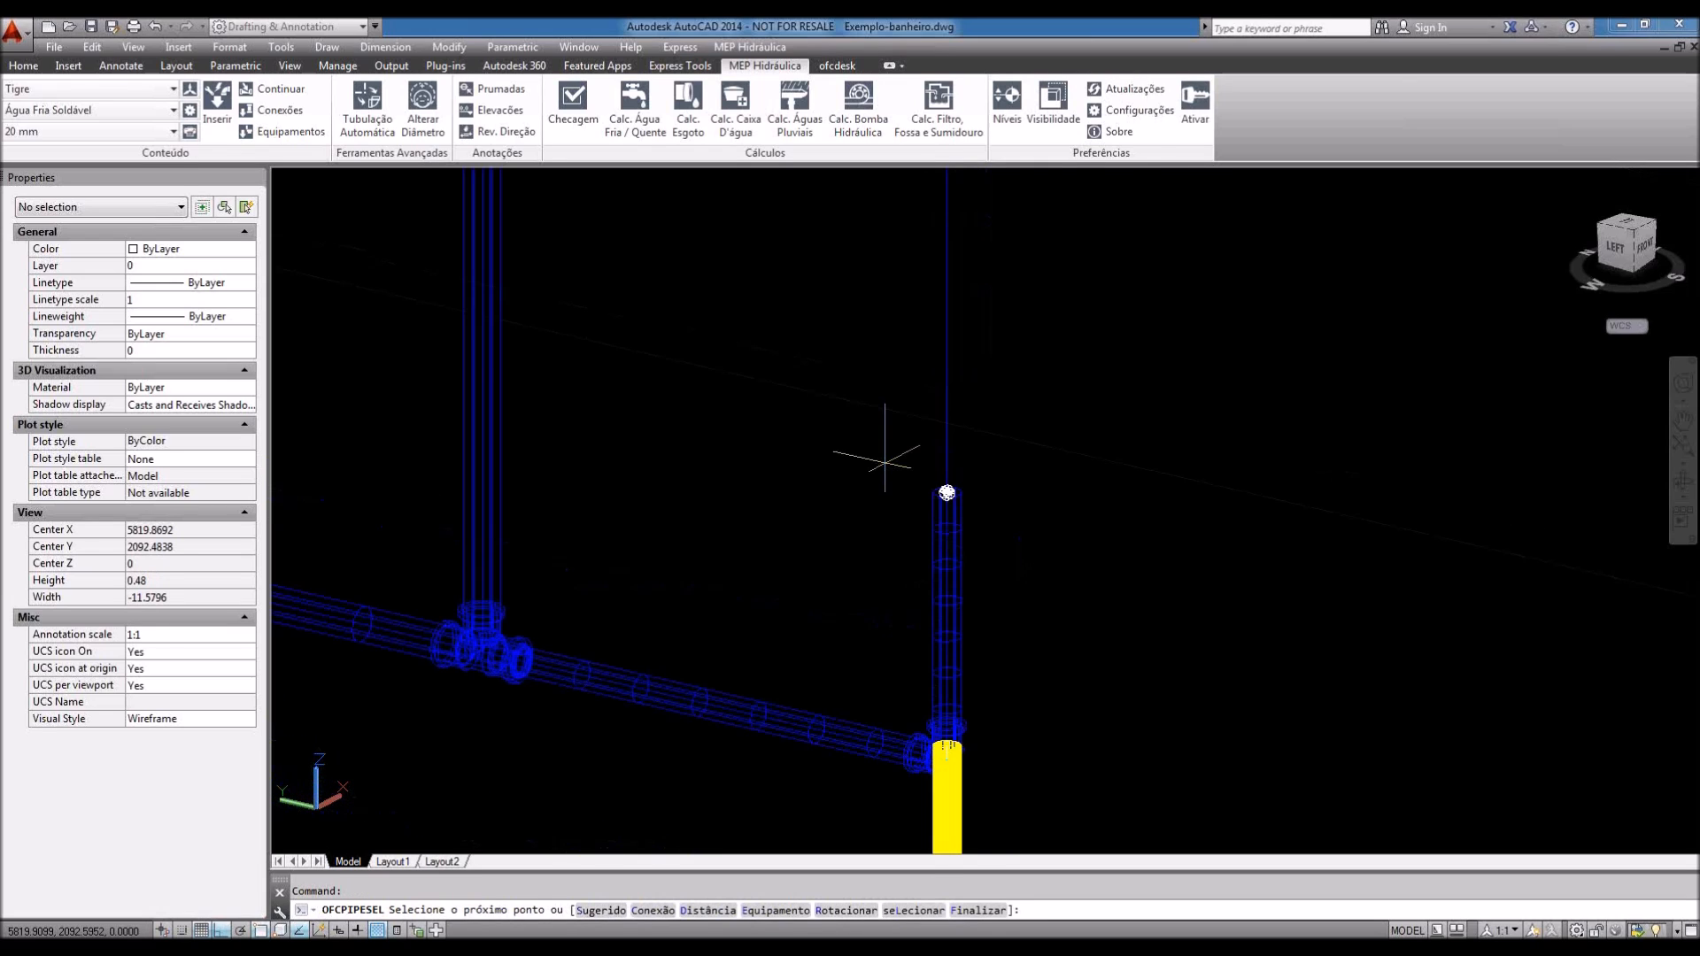
{"action": "scroll", "coordinate": [939, 489], "scroll_direction": "up", "scroll_amount": 1}
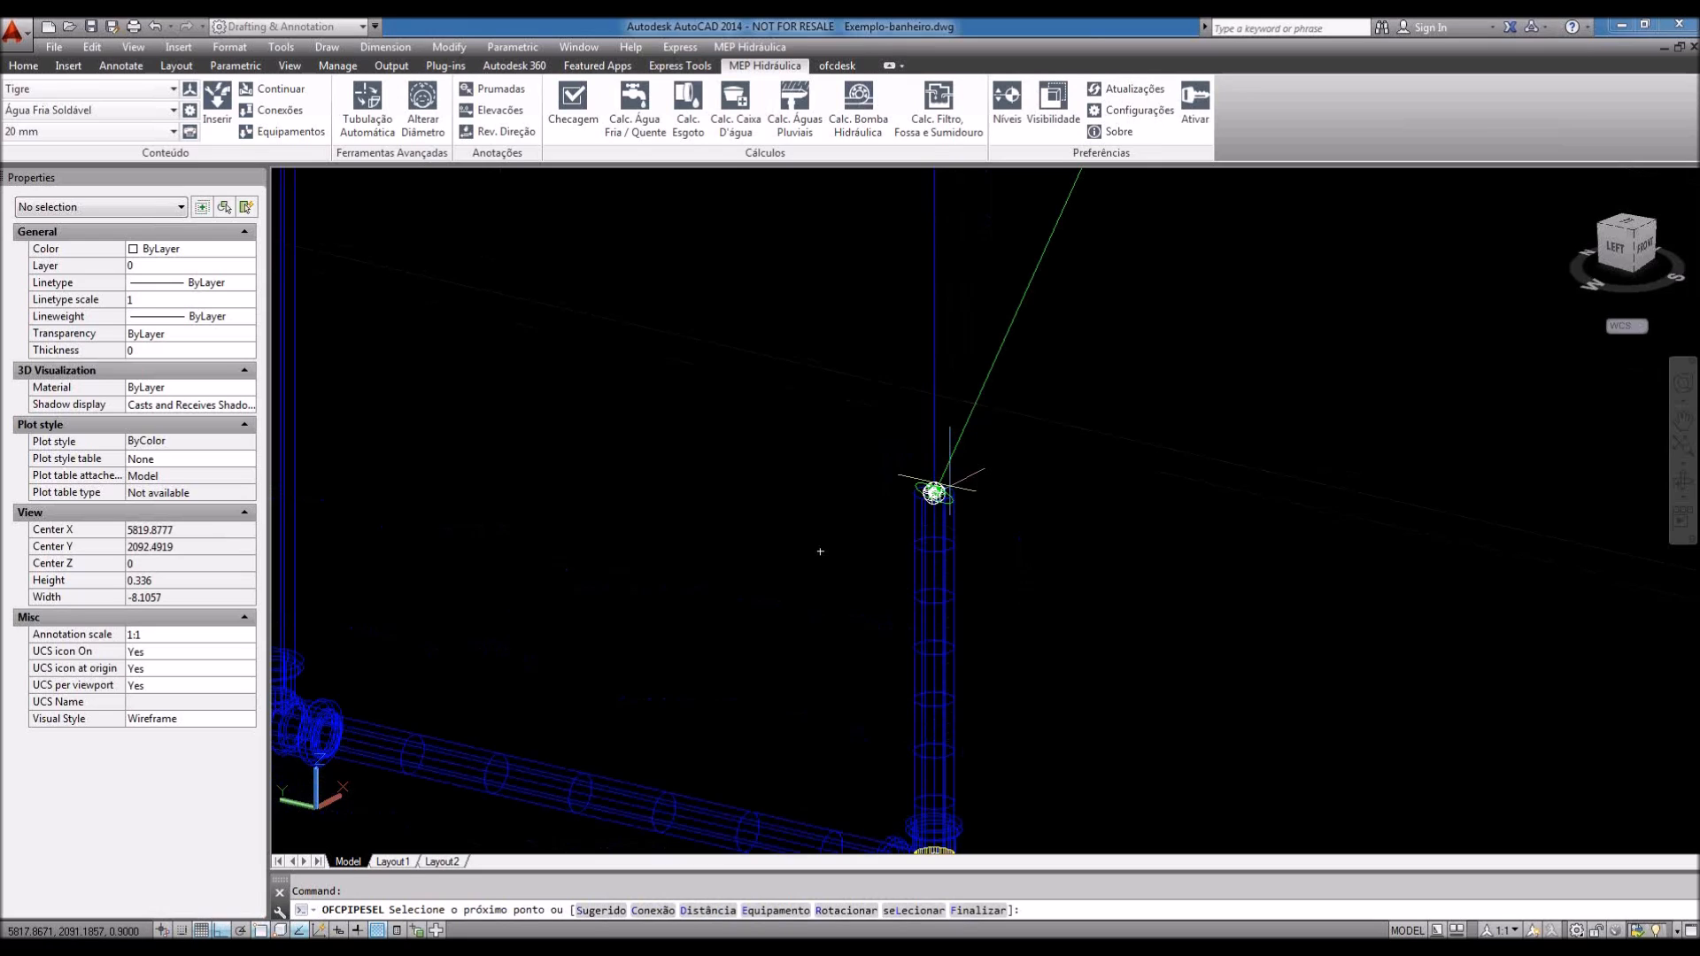
{"action": "scroll", "coordinate": [938, 489], "scroll_direction": "up", "scroll_amount": 2}
{"action": "type", "text": "c"}
{"action": "key", "text": "Return"}
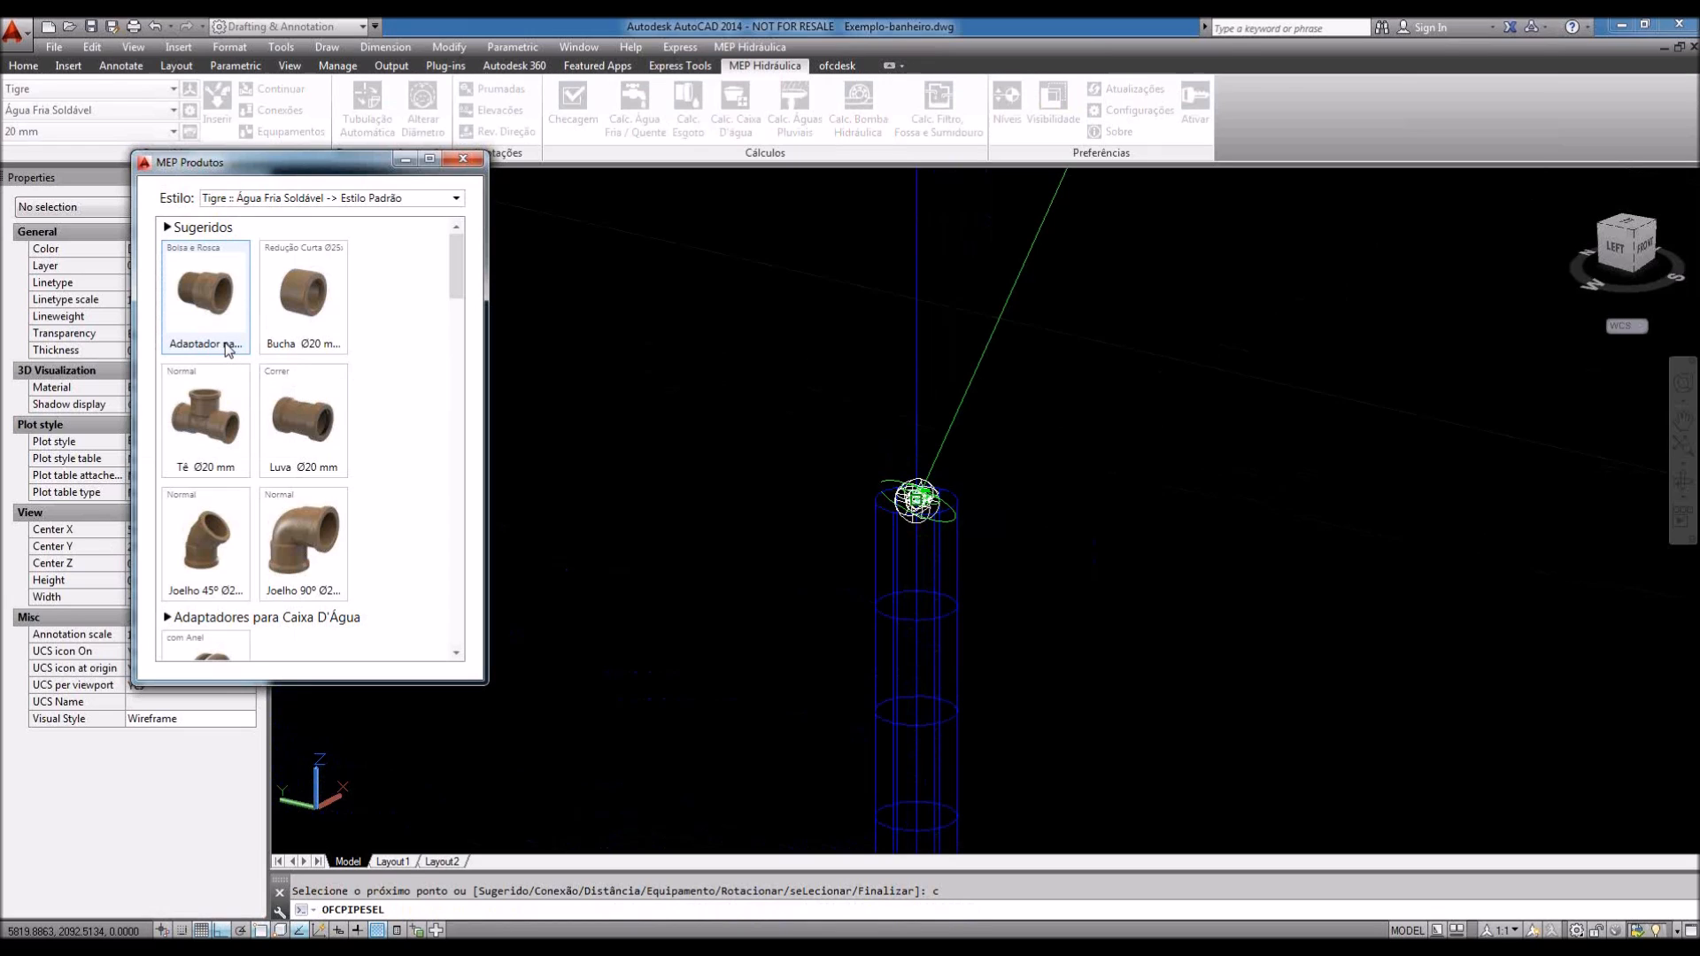
Step: Place the Tigre Adaptador para registro on top of the vertical pipe
{"action": "left_click", "coordinate": [227, 348]}
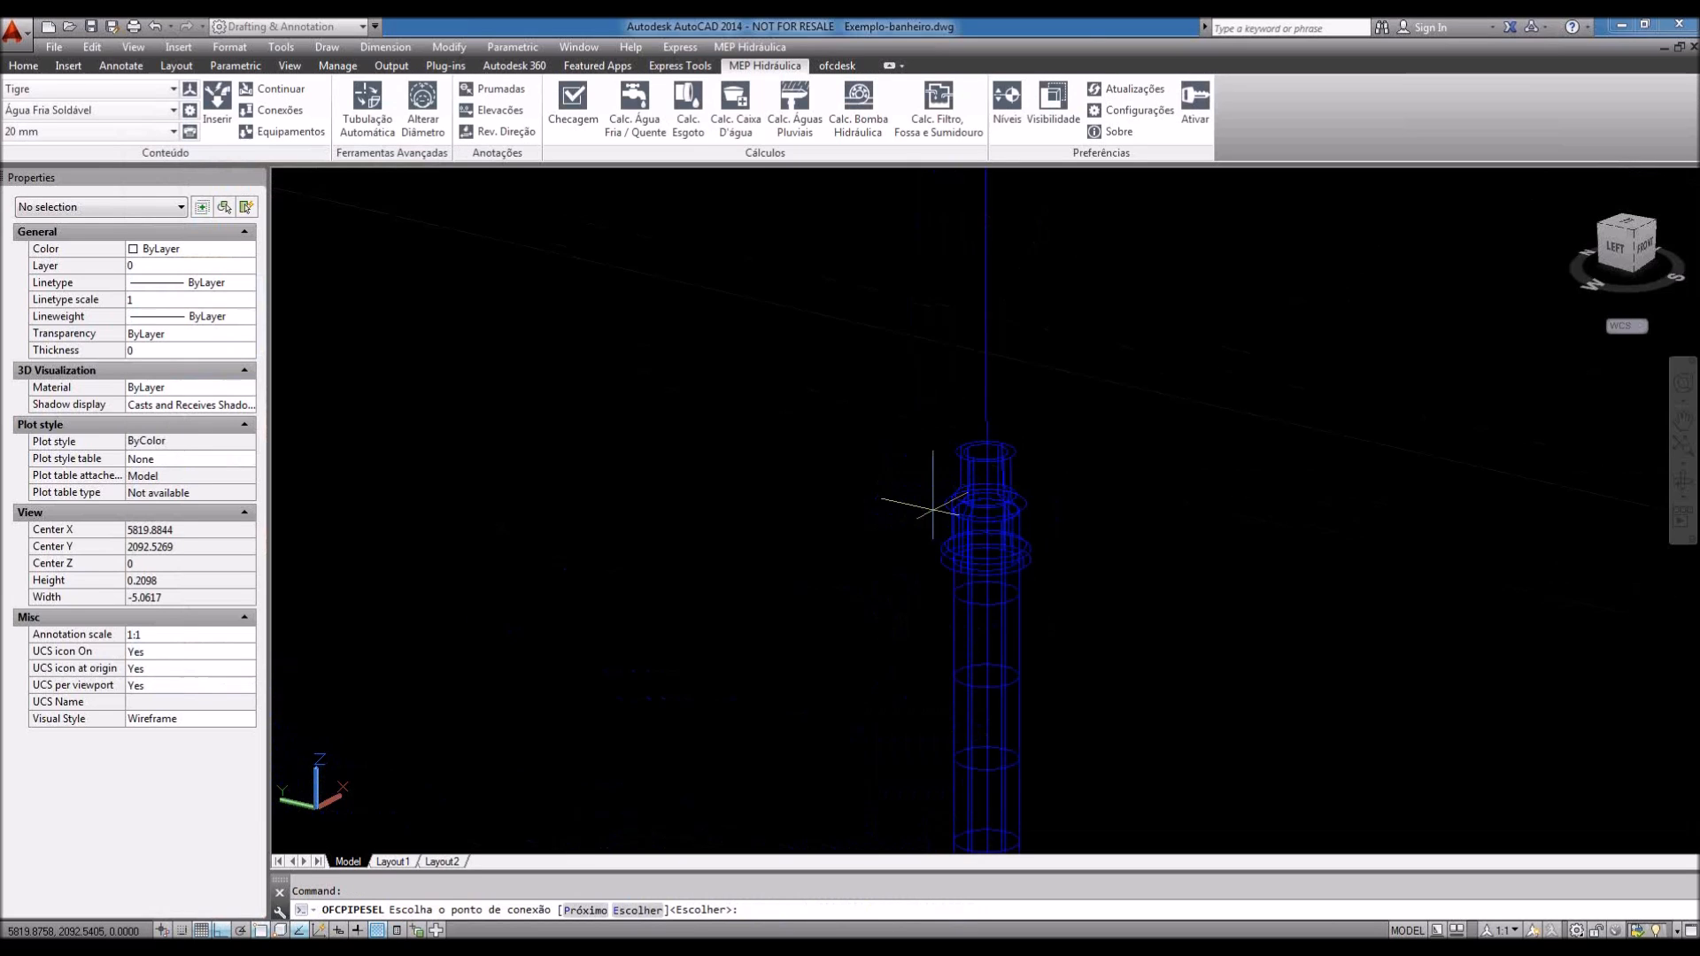
{"action": "scroll", "coordinate": [1007, 534], "scroll_direction": "up", "scroll_amount": 3}
{"action": "scroll", "coordinate": [1007, 522], "scroll_direction": "down", "scroll_amount": 3}
{"action": "key", "text": "Return"}
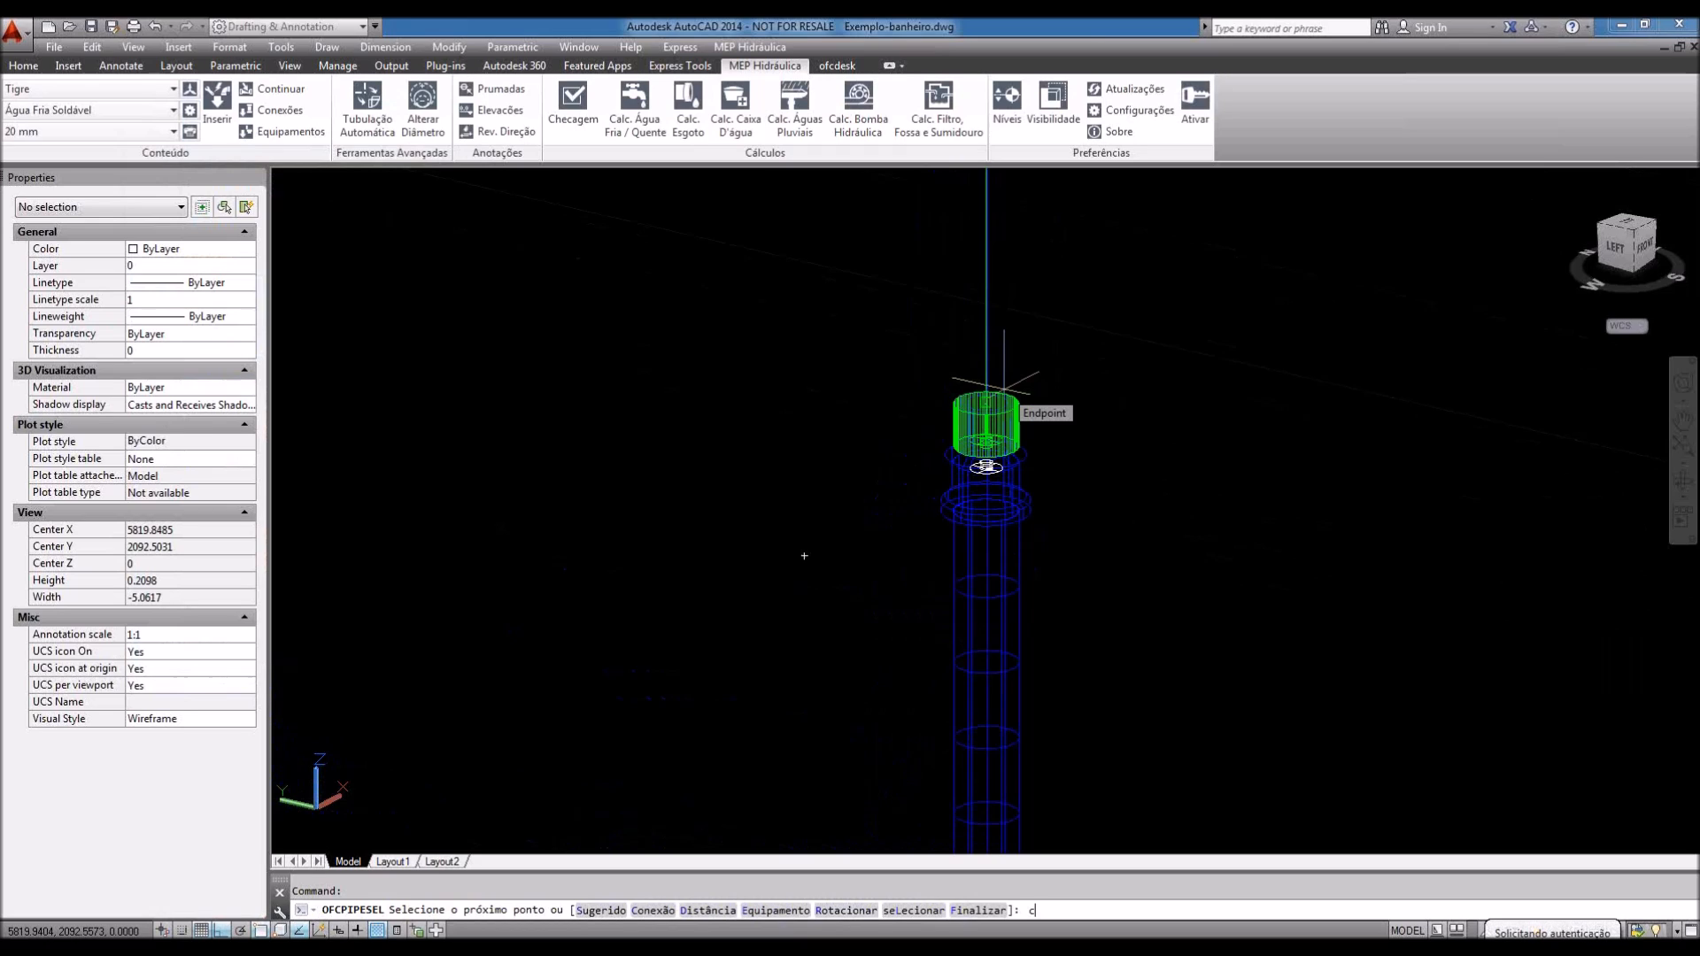
Step: Switch the catalogue to Docol DocolBase and insert its gate valve on the pipe
{"action": "type", "text": "c"}
{"action": "key", "text": "Return"}
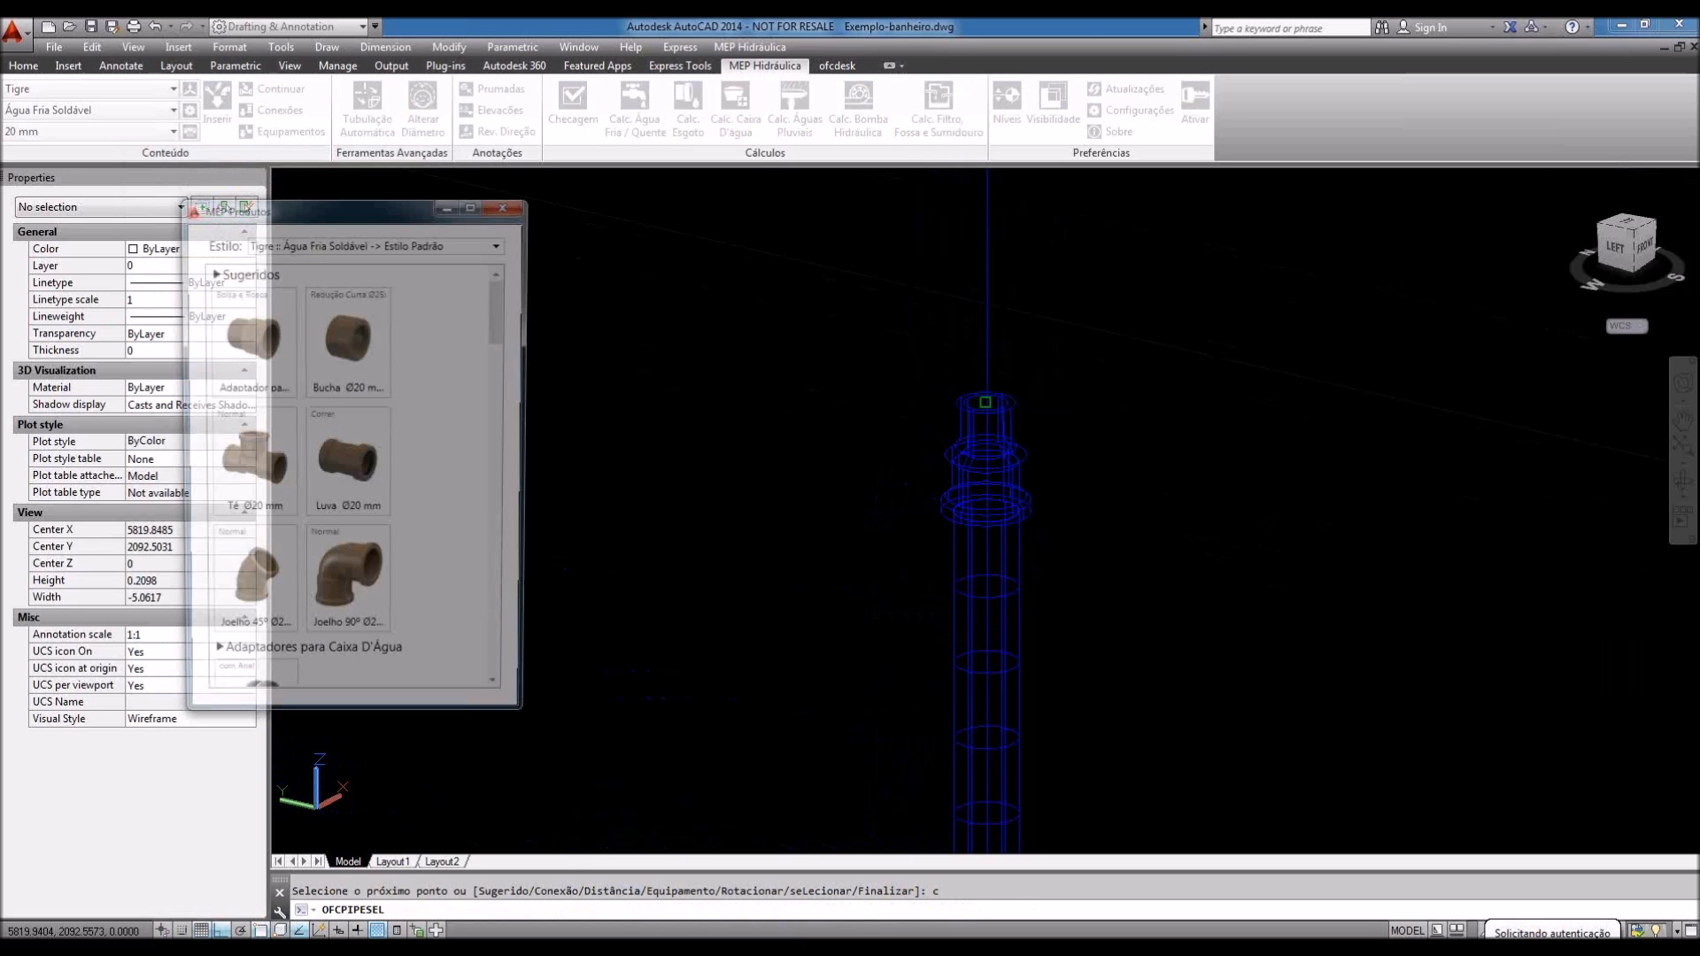
{"action": "left_click", "coordinate": [318, 243]}
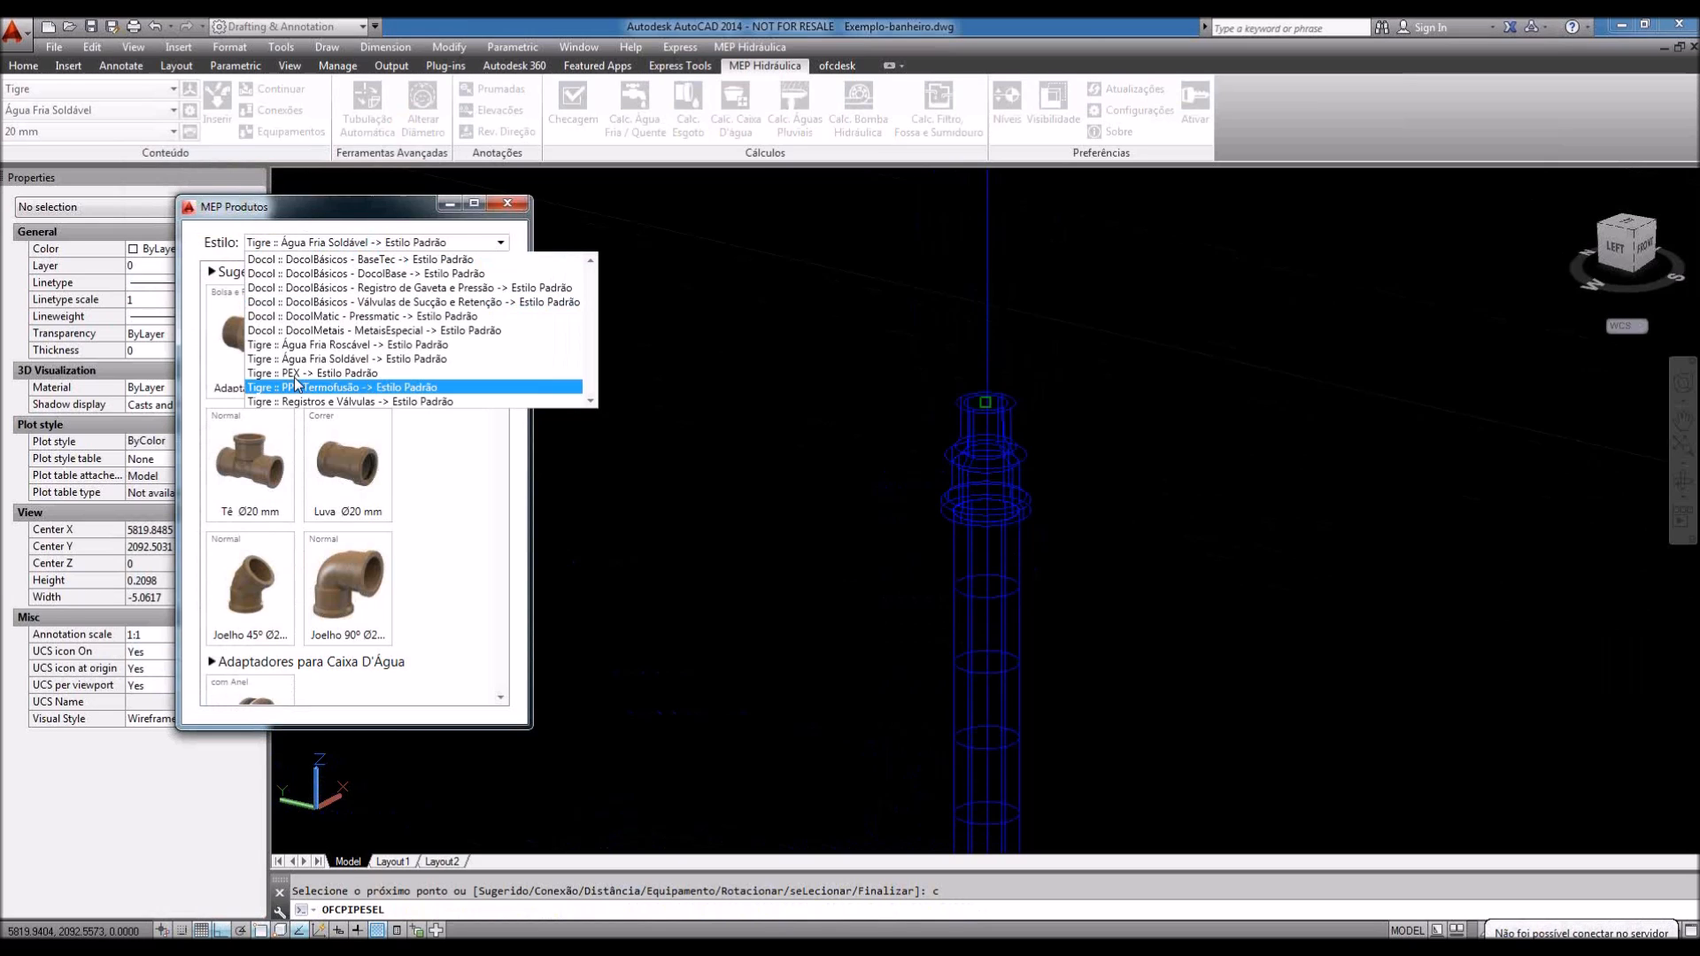
{"action": "left_click", "coordinate": [363, 273]}
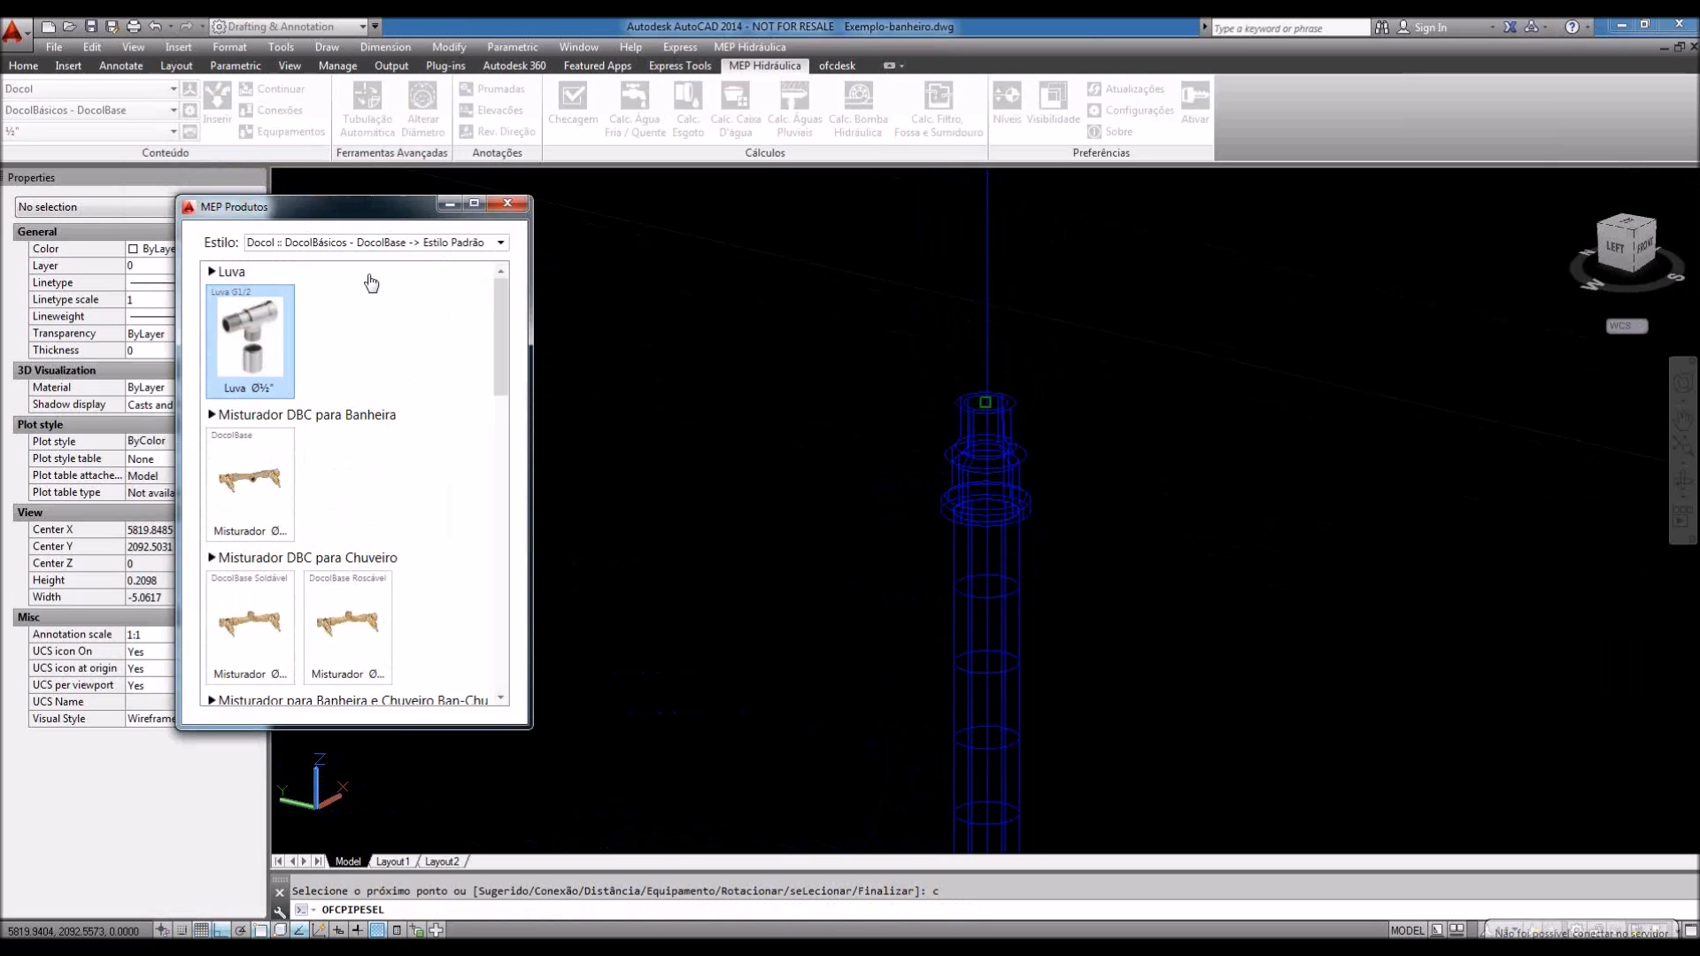
{"action": "scroll", "coordinate": [265, 495], "scroll_direction": "down", "scroll_amount": 8}
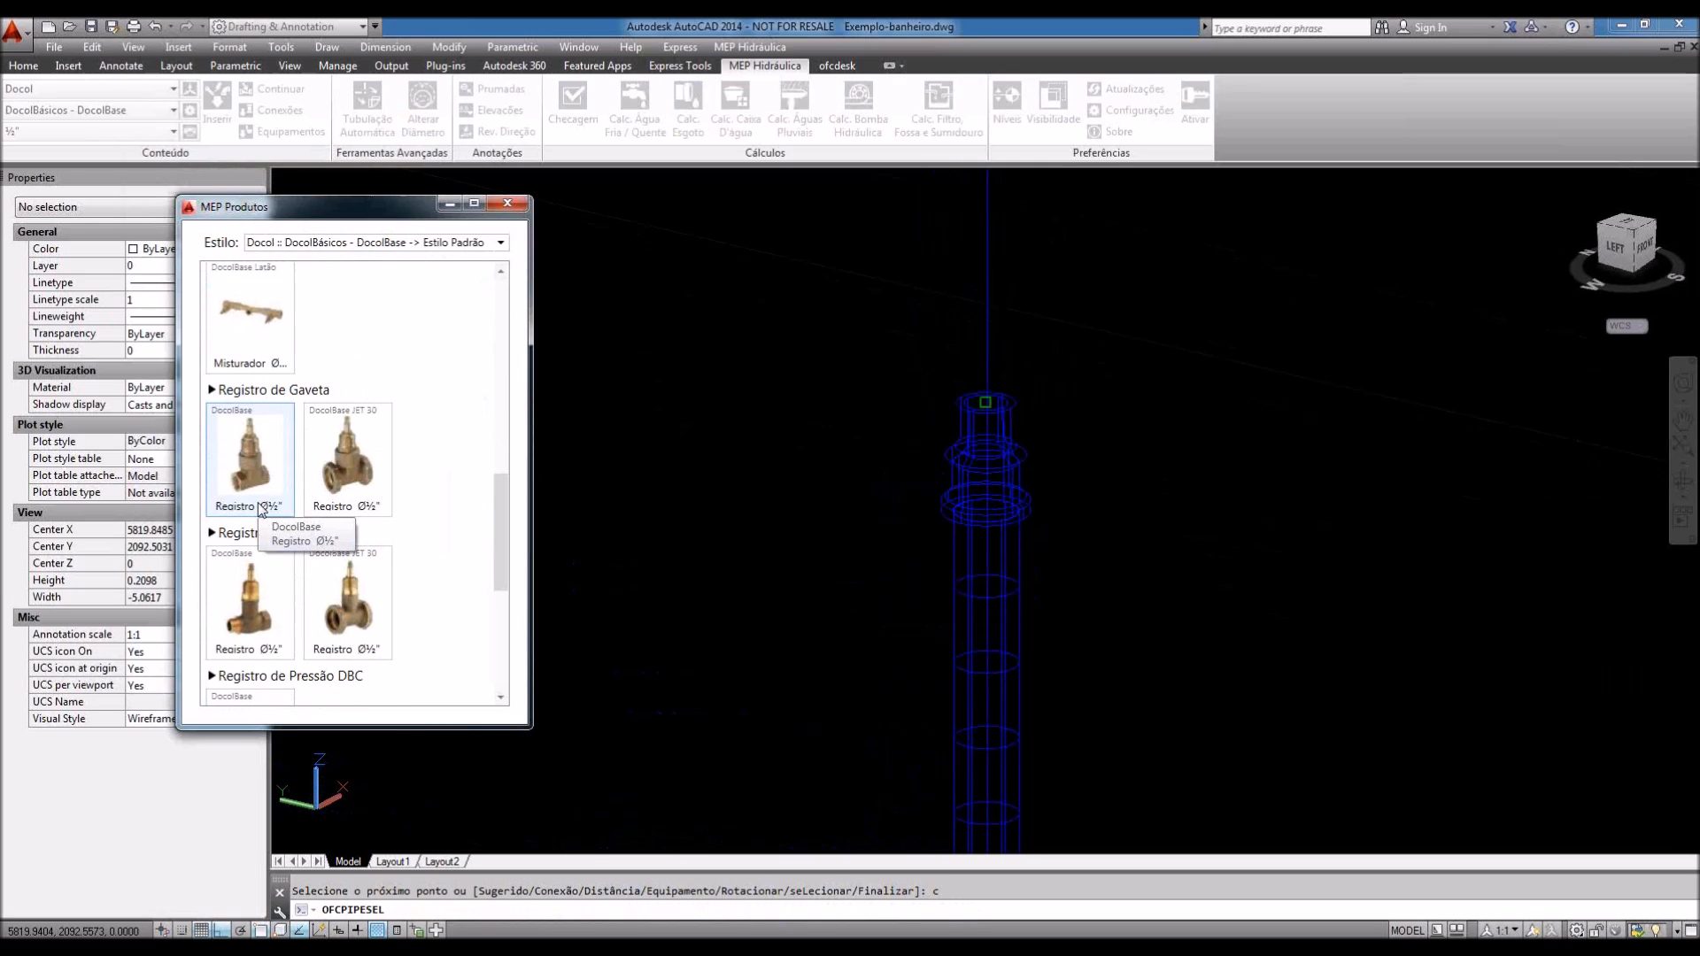
{"action": "left_click", "coordinate": [263, 510]}
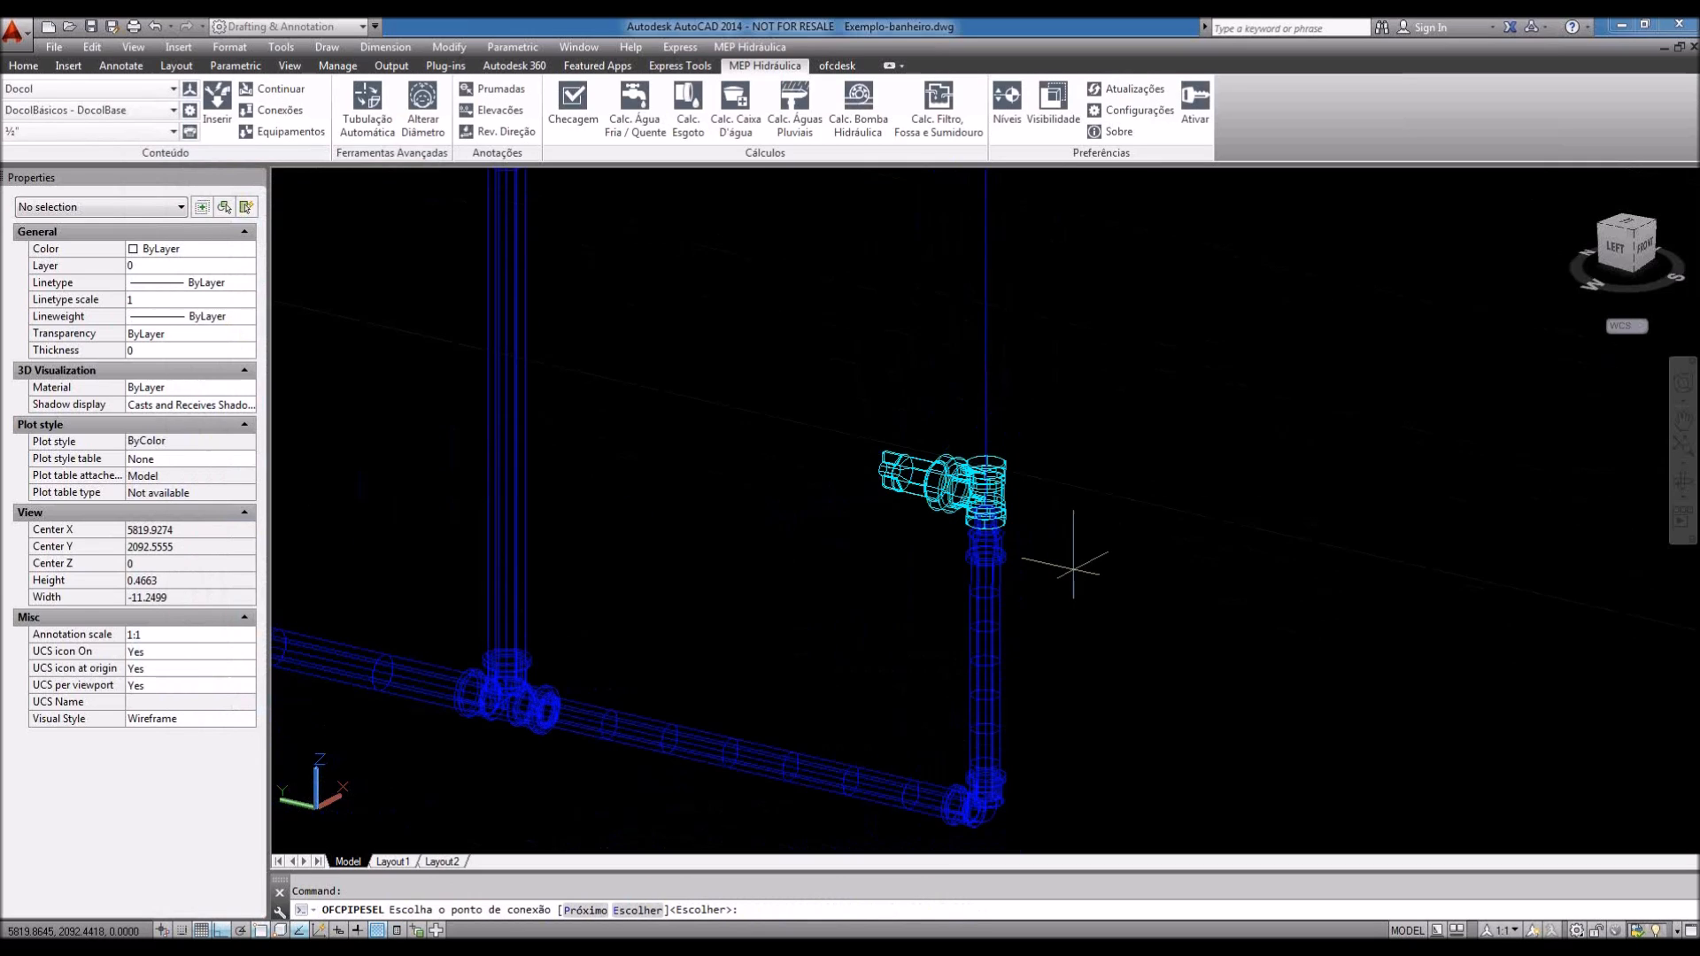
{"action": "key", "text": "Return"}
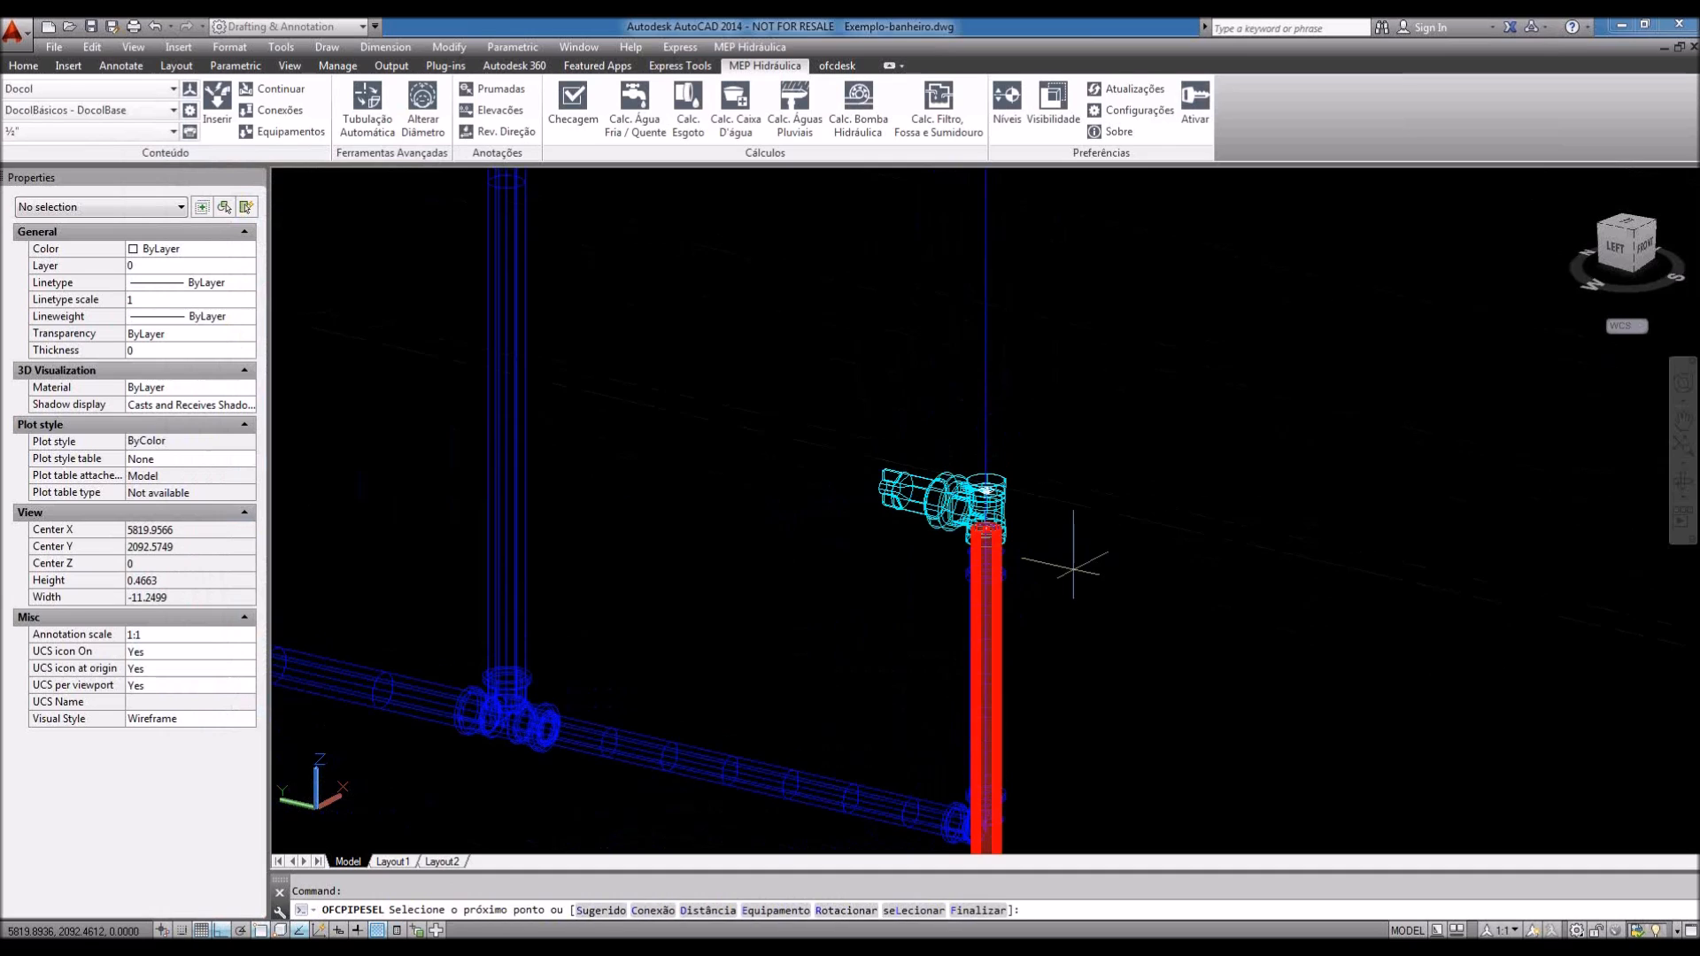
Step: Dismiss the no-matching-equipment warning, cancel routing, and delete the gate valve
{"action": "type", "text": "e"}
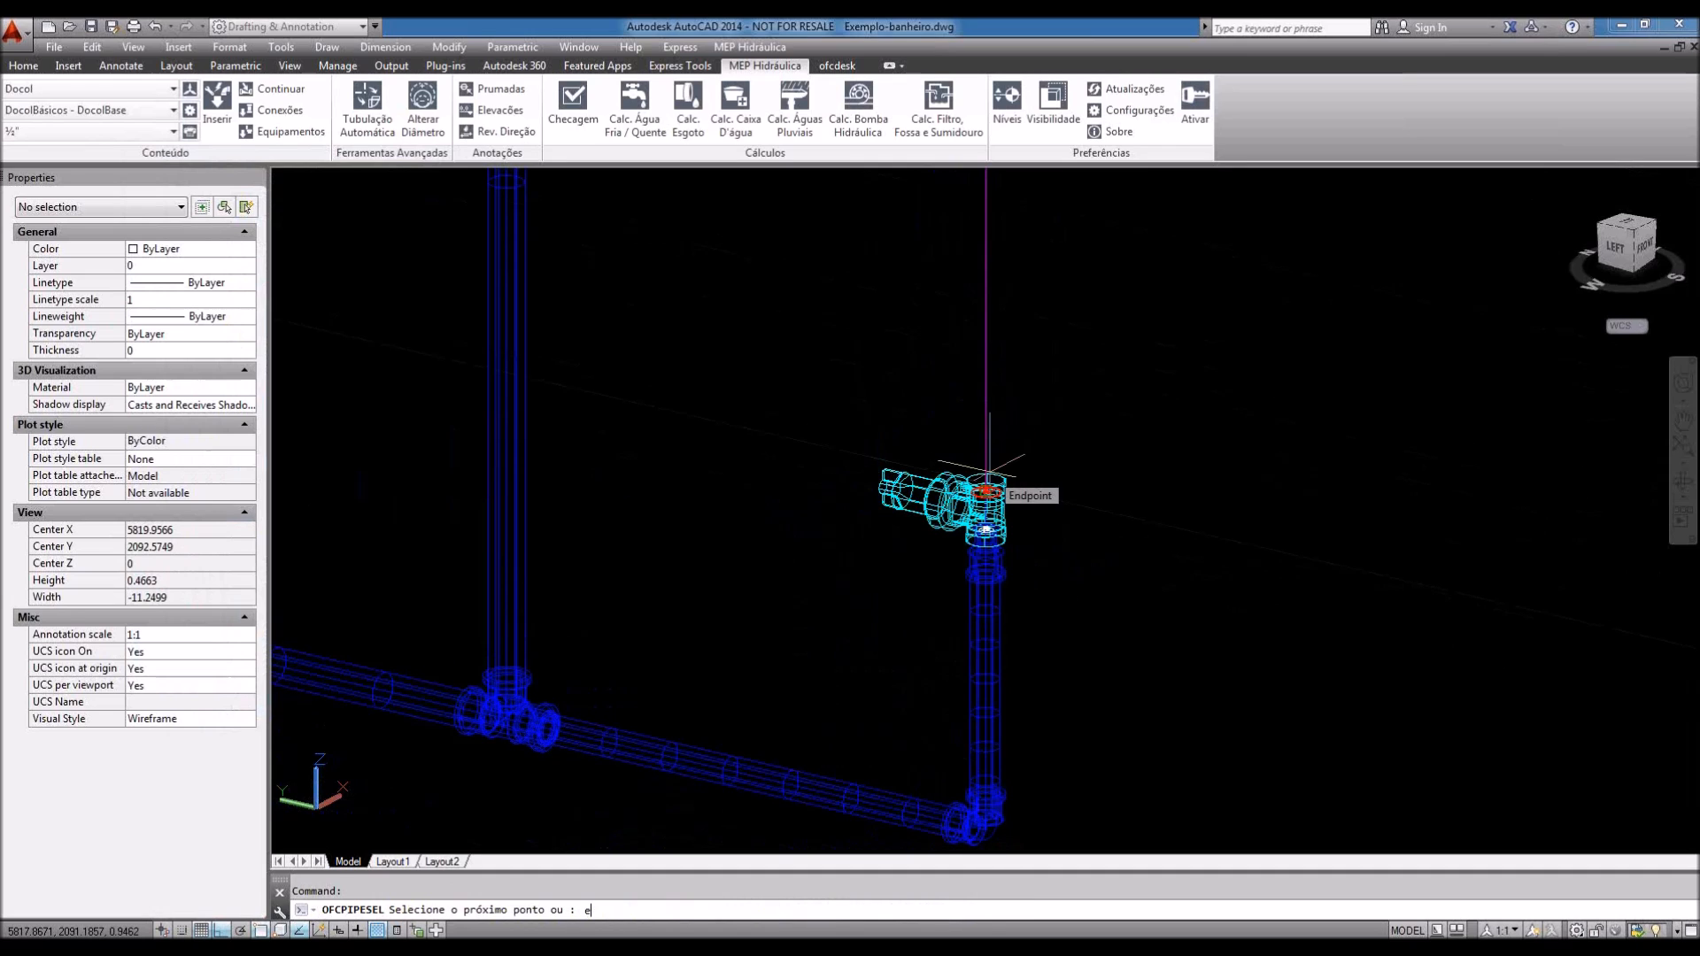
{"action": "key", "text": "Return"}
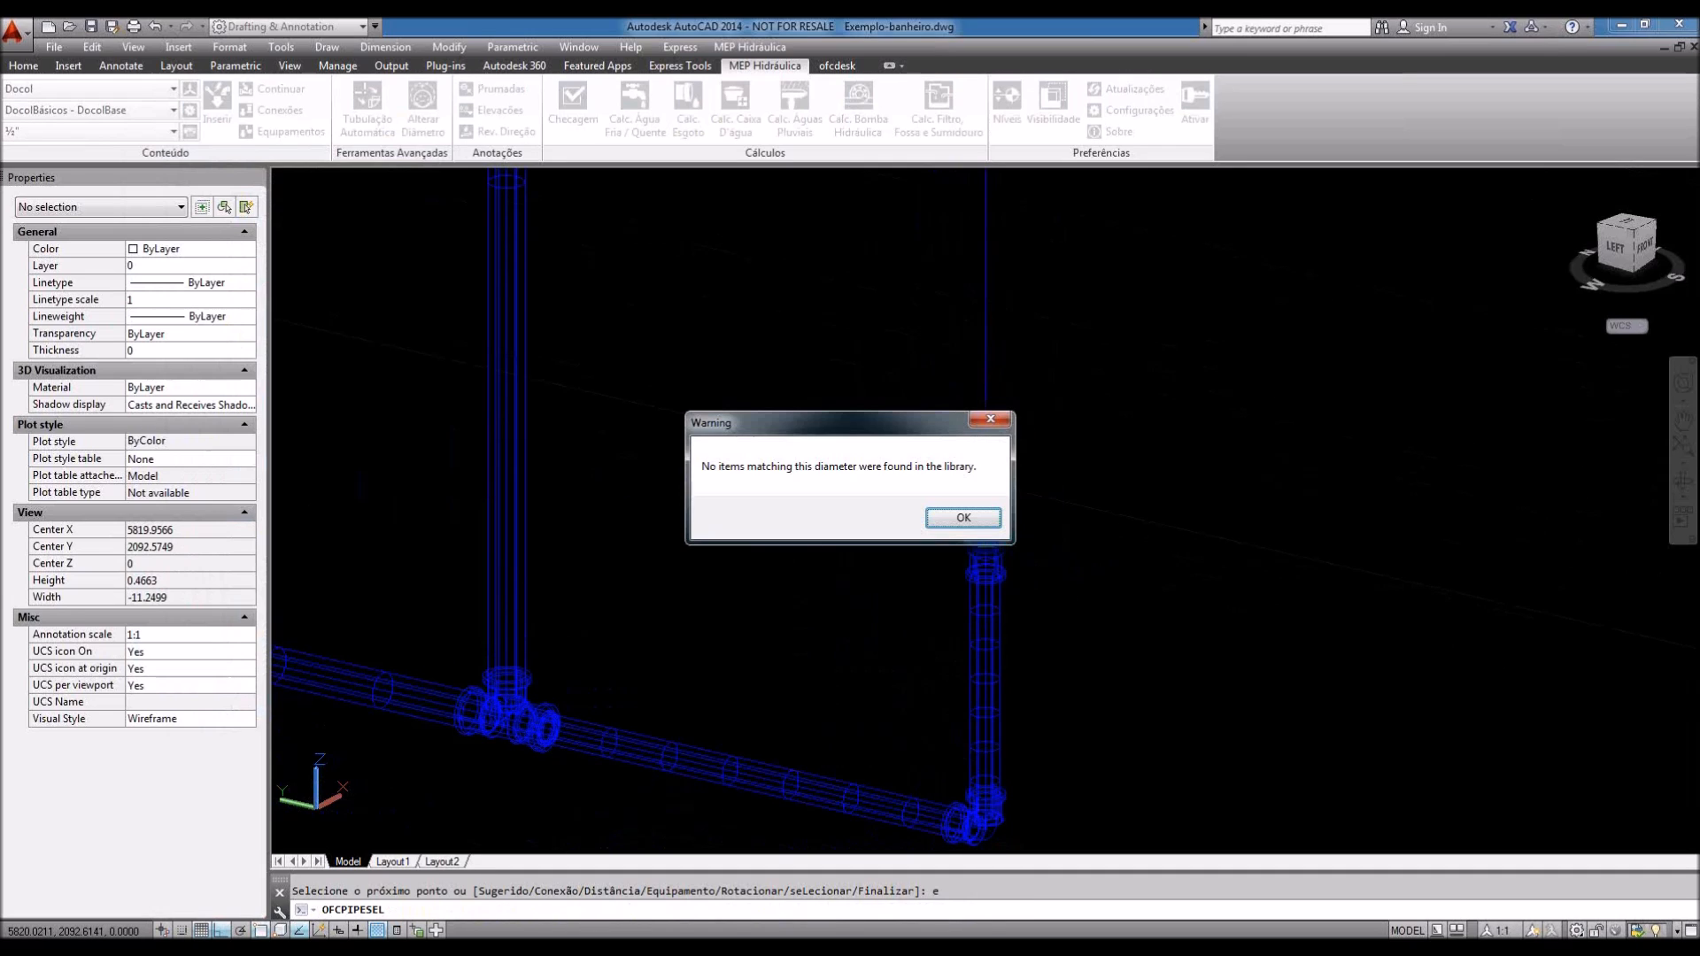
{"action": "left_click", "coordinate": [961, 521]}
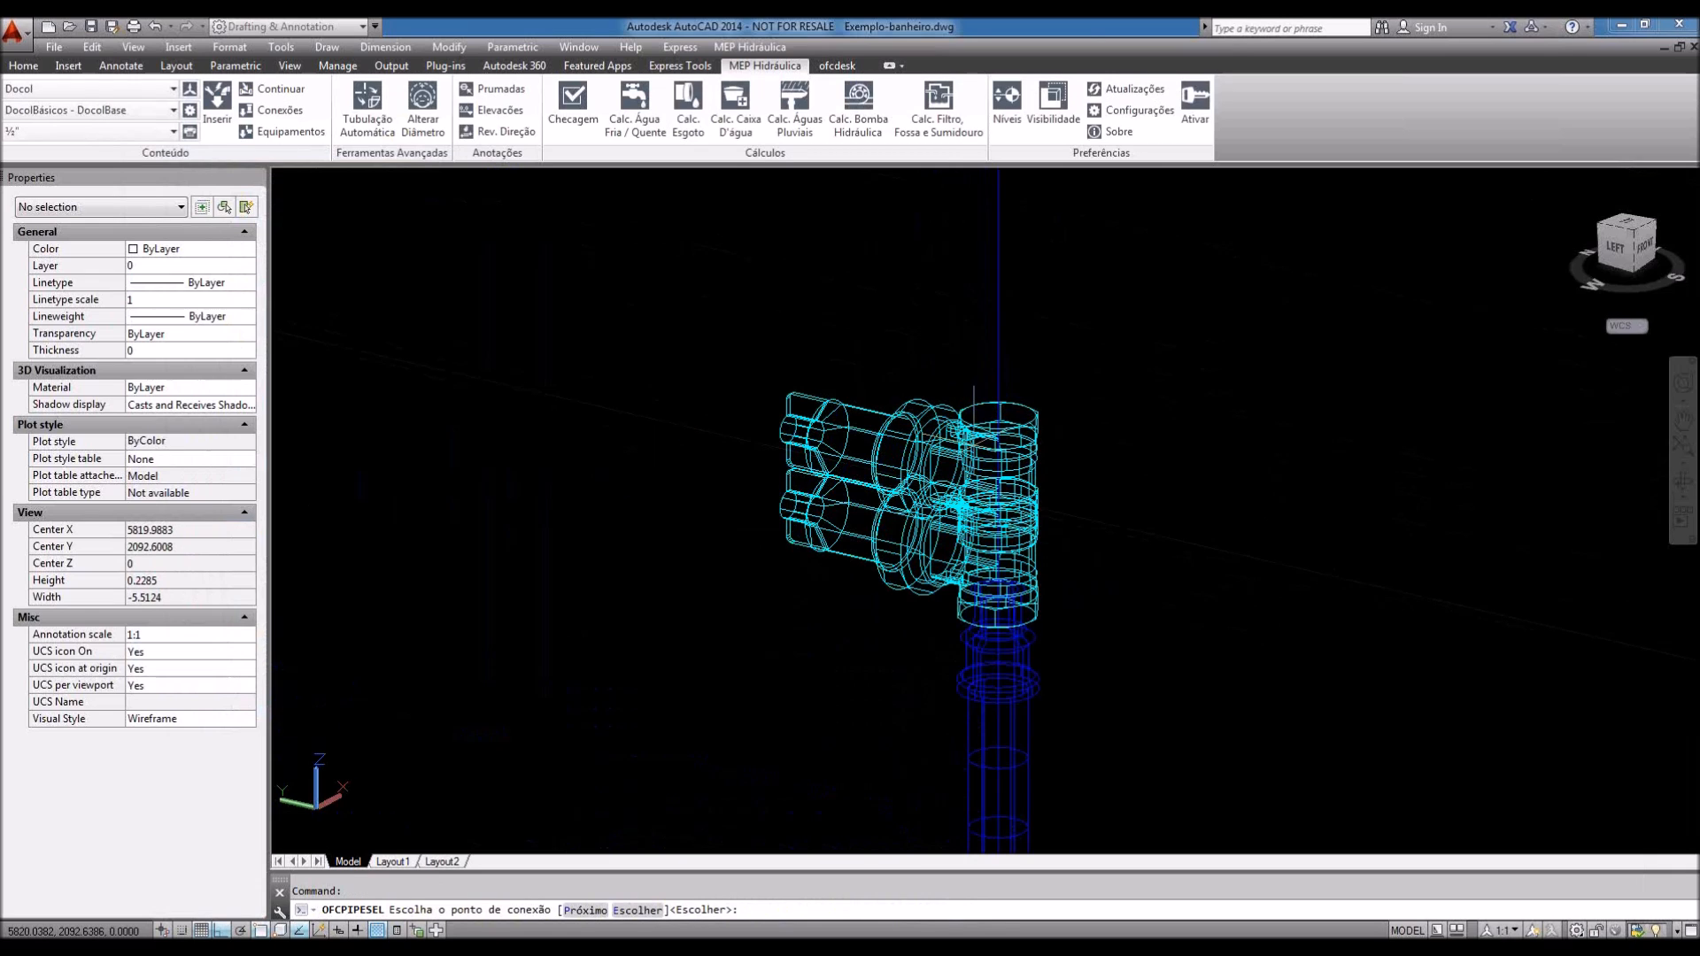
{"action": "scroll", "coordinate": [963, 447], "scroll_direction": "down", "scroll_amount": 5}
{"action": "scroll", "coordinate": [963, 447], "scroll_direction": "up", "scroll_amount": 4}
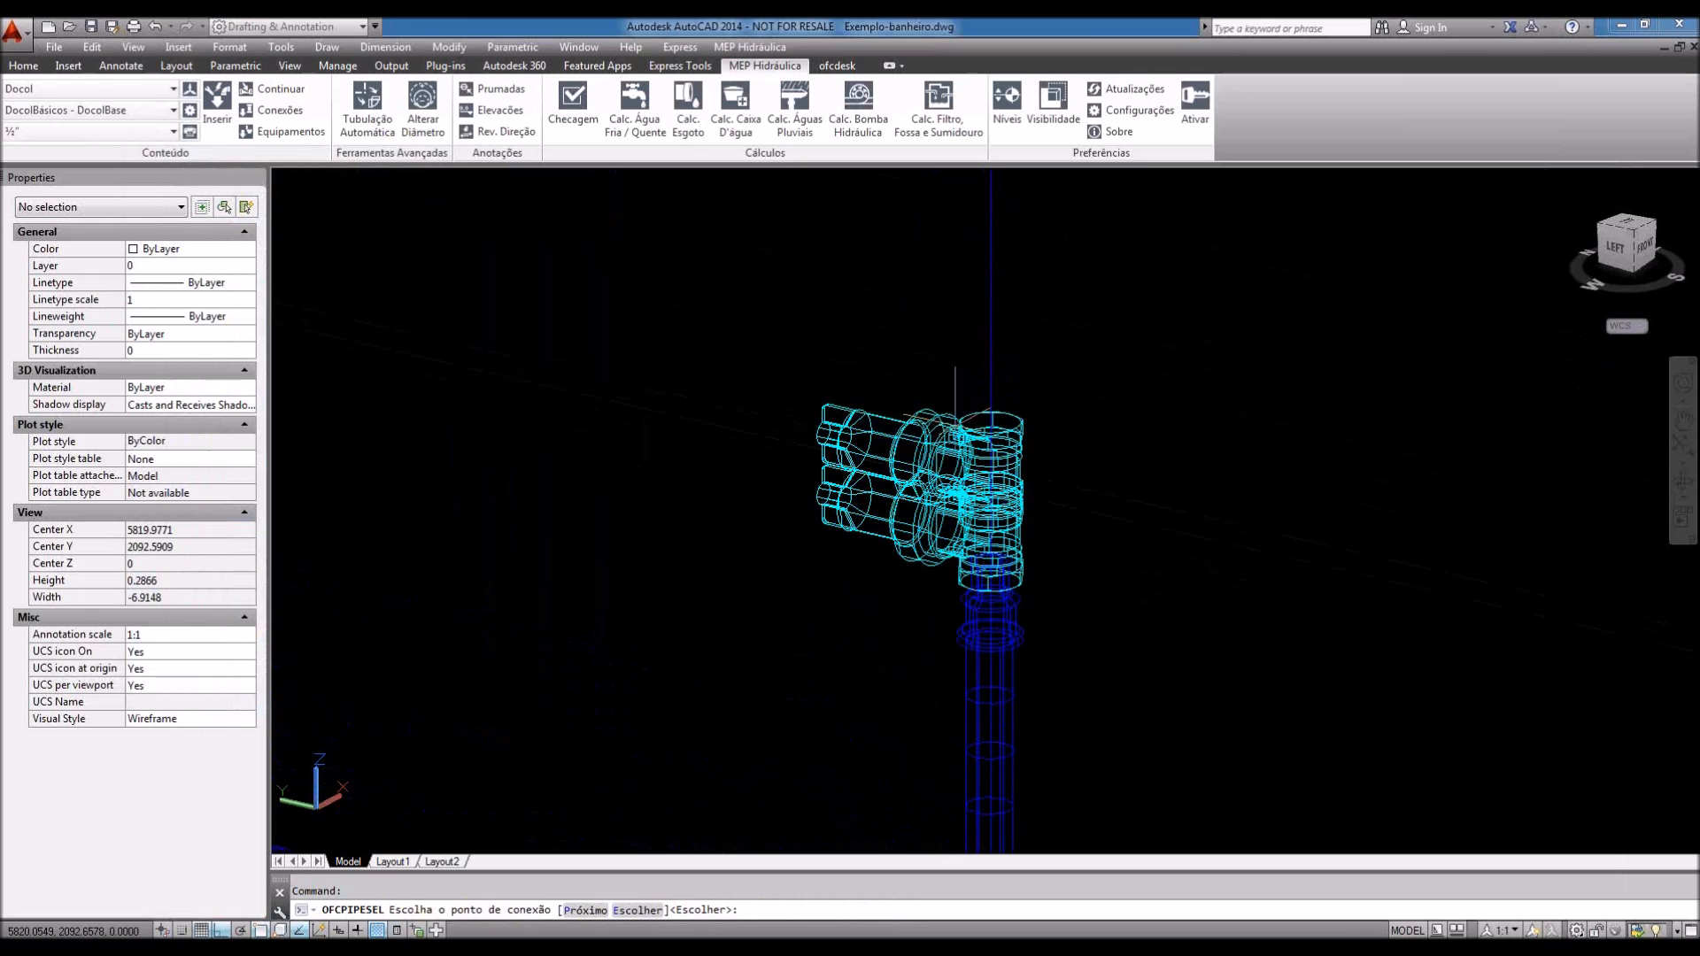
{"action": "scroll", "coordinate": [980, 569], "scroll_direction": "down", "scroll_amount": 2}
{"action": "key", "text": "Return"}
{"action": "key", "text": "Escape"}
{"action": "left_click", "coordinate": [941, 478]}
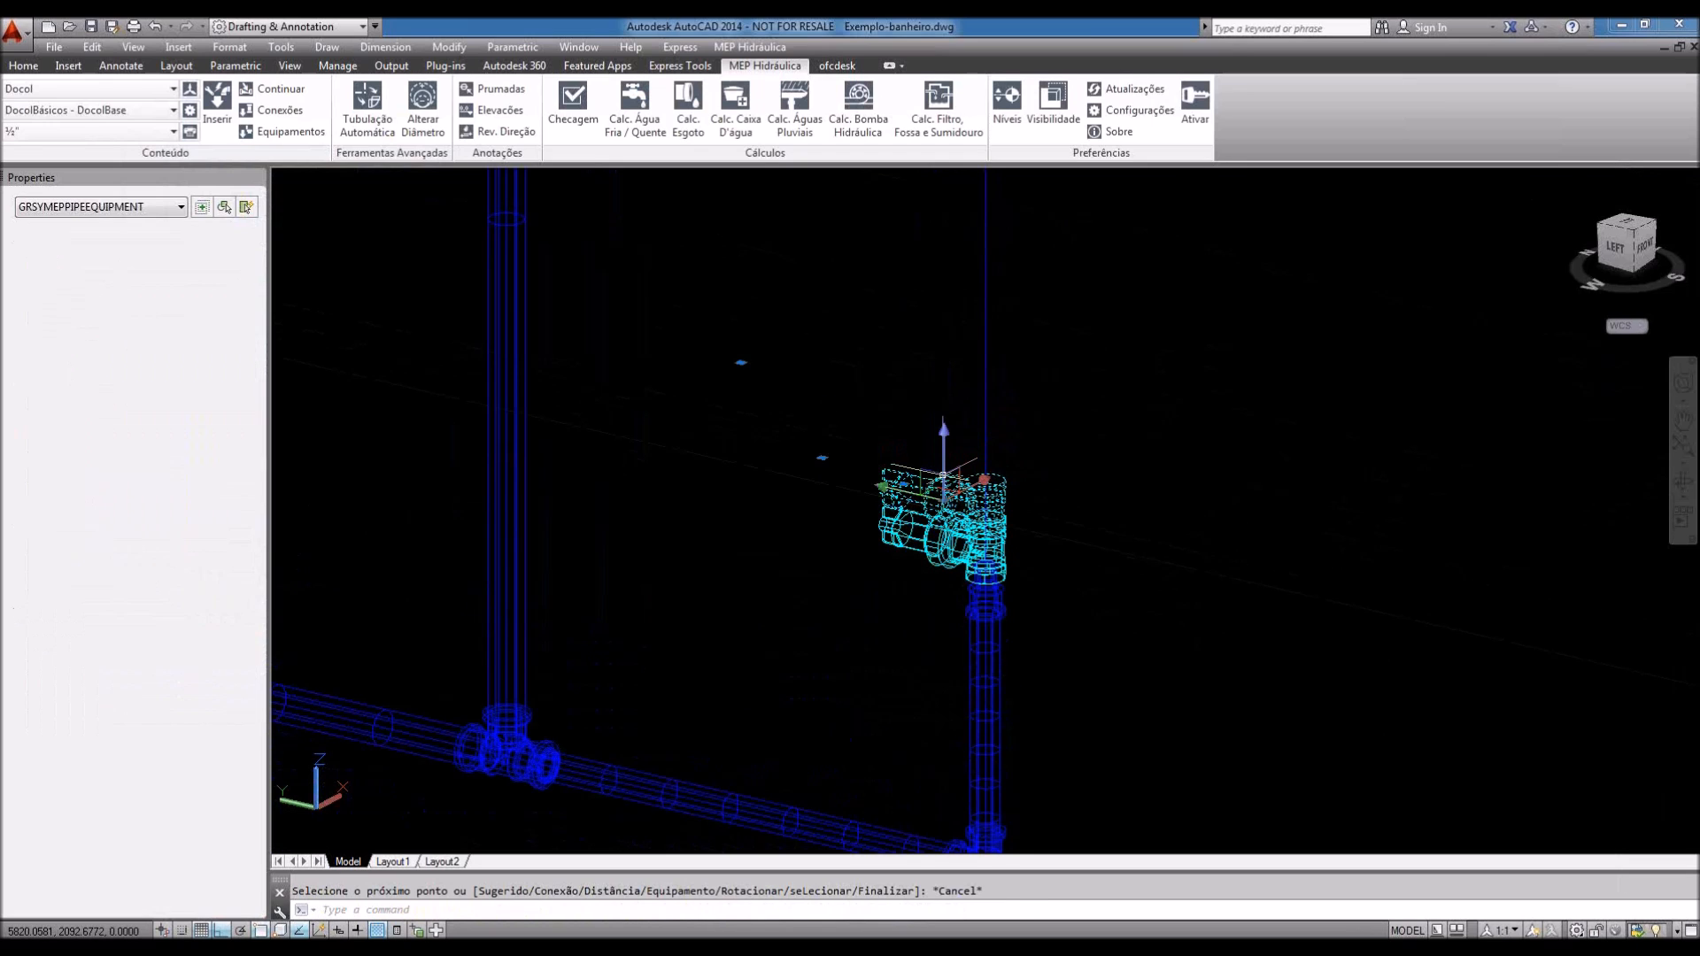
{"action": "key", "text": "Delete"}
{"action": "scroll", "coordinate": [980, 584], "scroll_direction": "up", "scroll_amount": 3}
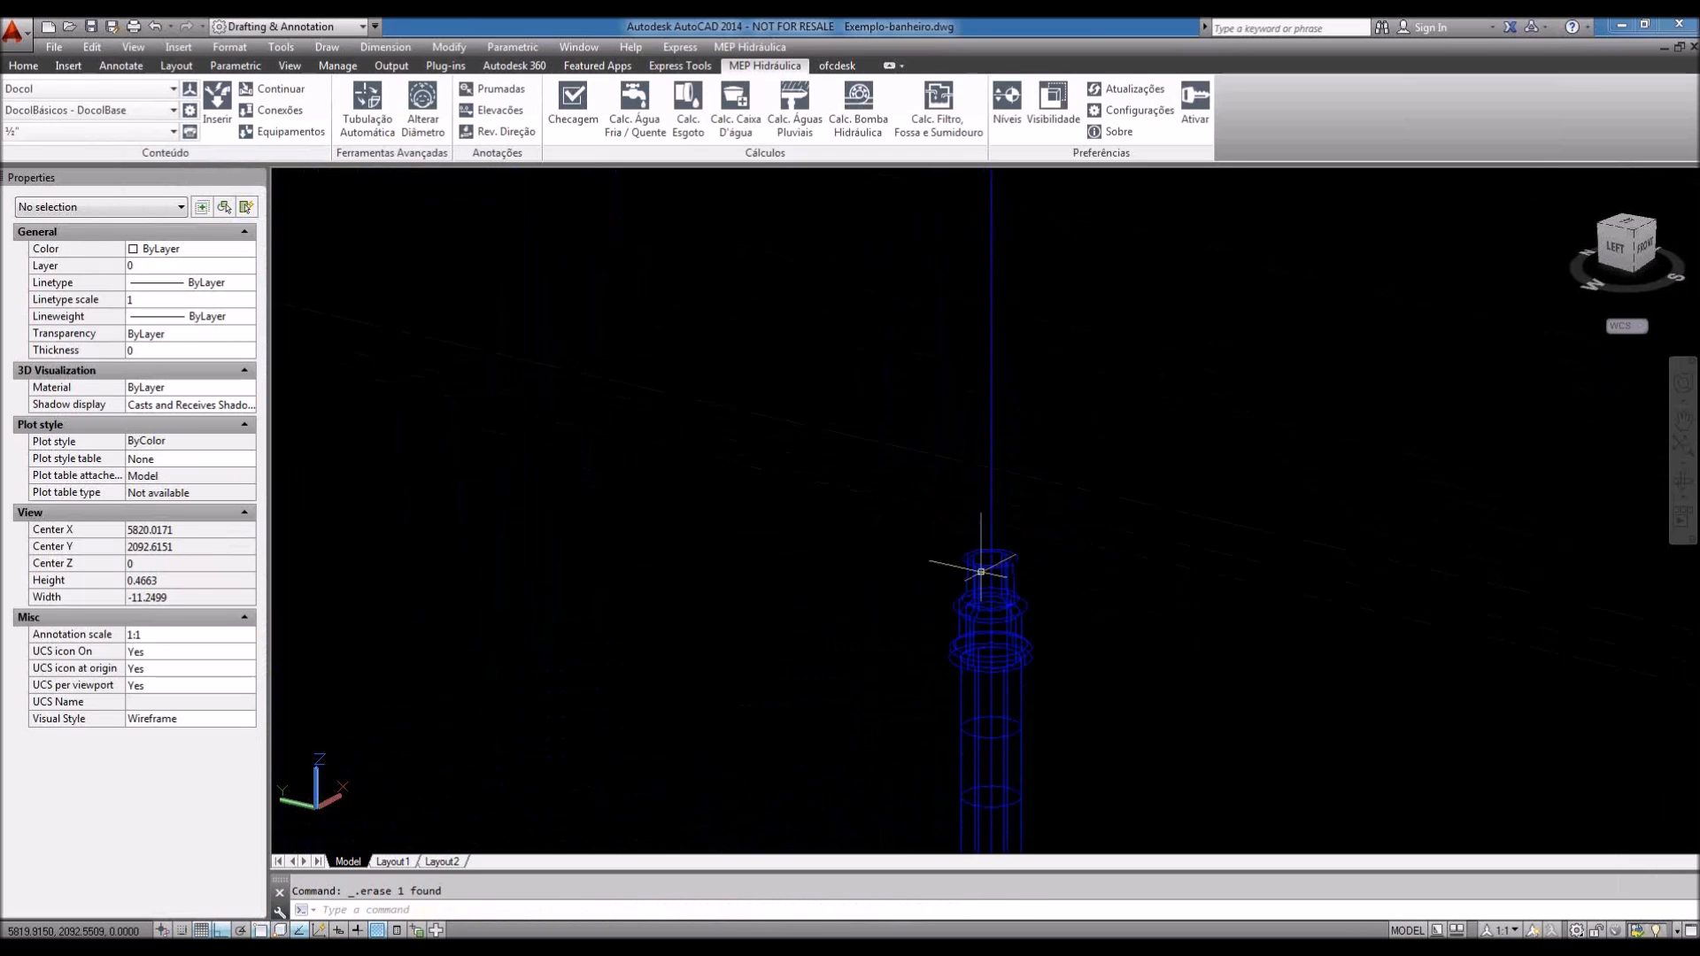
Step: Start continuing from the vertical pipe, then cancel it and a stray selection window
{"action": "left_click", "coordinate": [295, 93]}
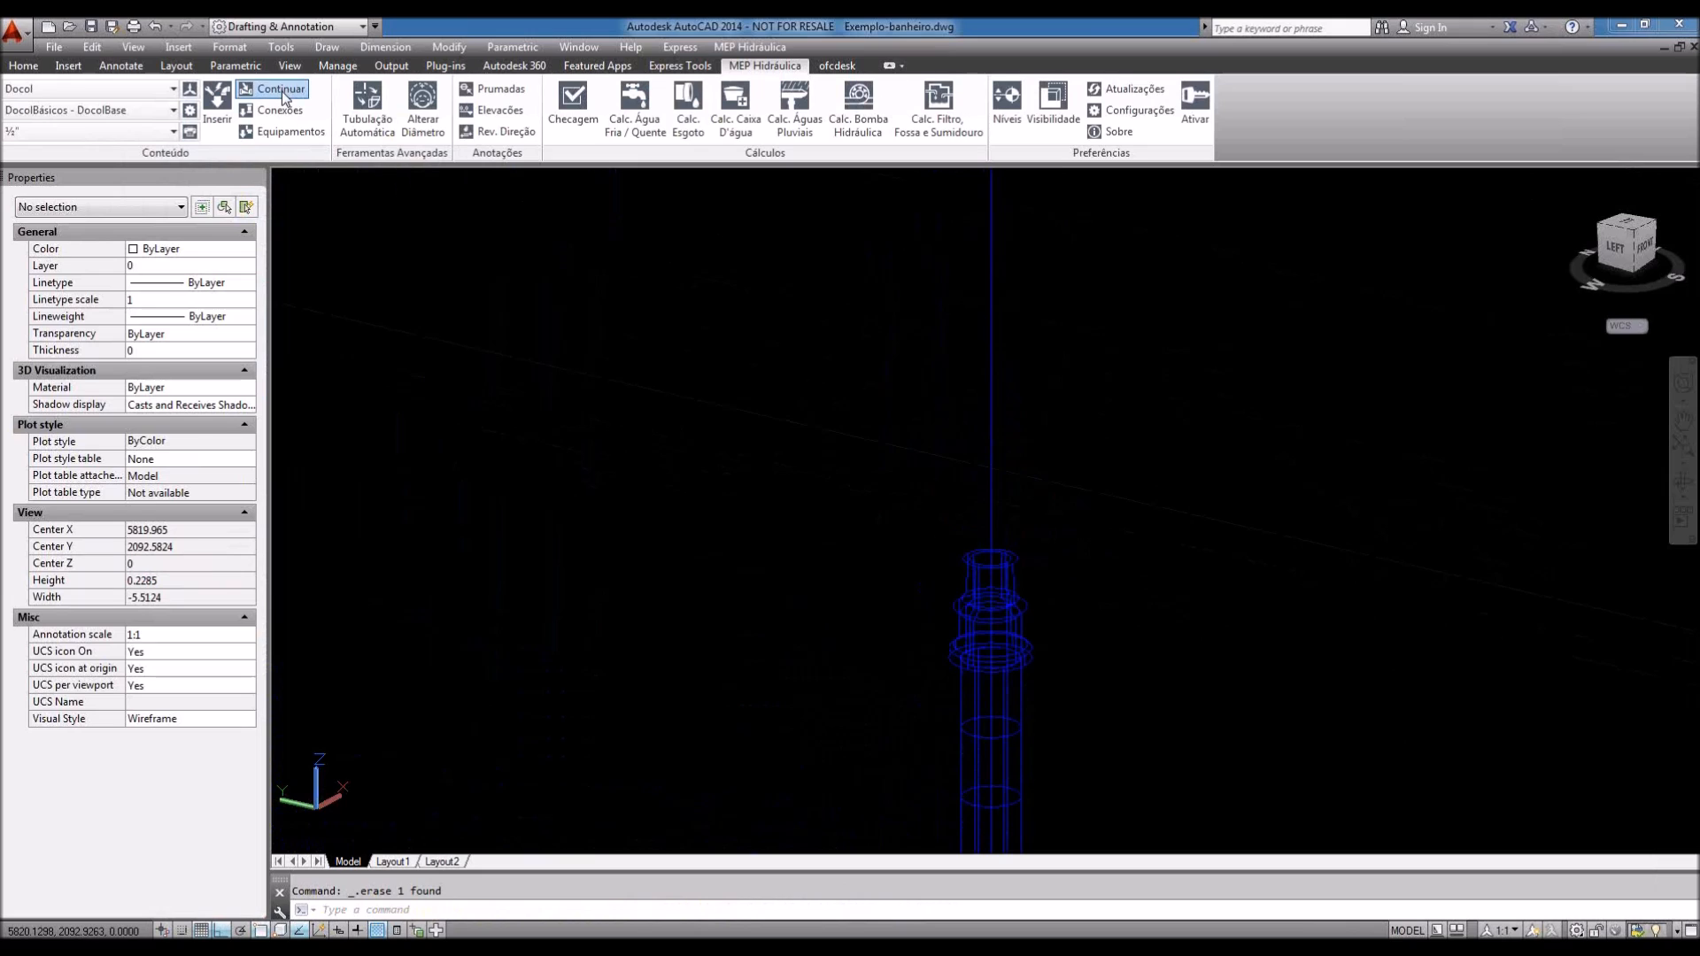
{"action": "left_click", "coordinate": [1012, 556]}
{"action": "scroll", "coordinate": [803, 555], "scroll_direction": "up", "scroll_amount": 1}
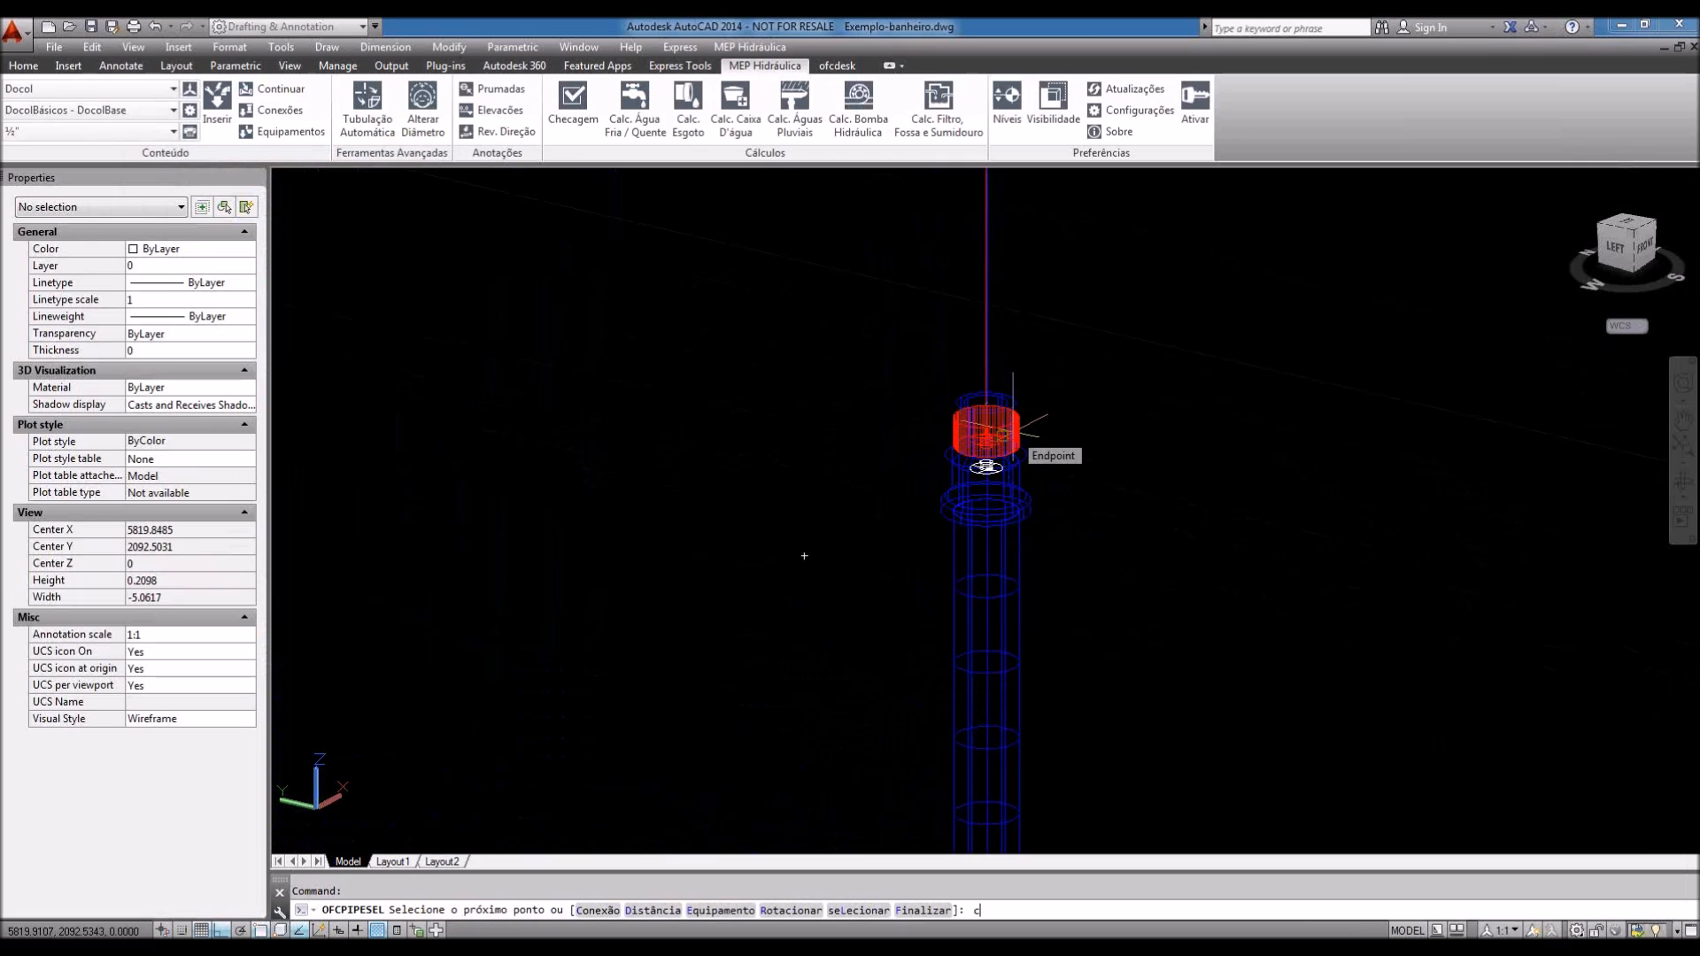
{"action": "key", "text": "Escape"}
{"action": "left_click", "coordinate": [910, 333]}
{"action": "left_click", "coordinate": [1086, 542]}
{"action": "left_click", "coordinate": [878, 415]}
{"action": "left_click", "coordinate": [1075, 556]}
{"action": "key", "text": "Escape"}
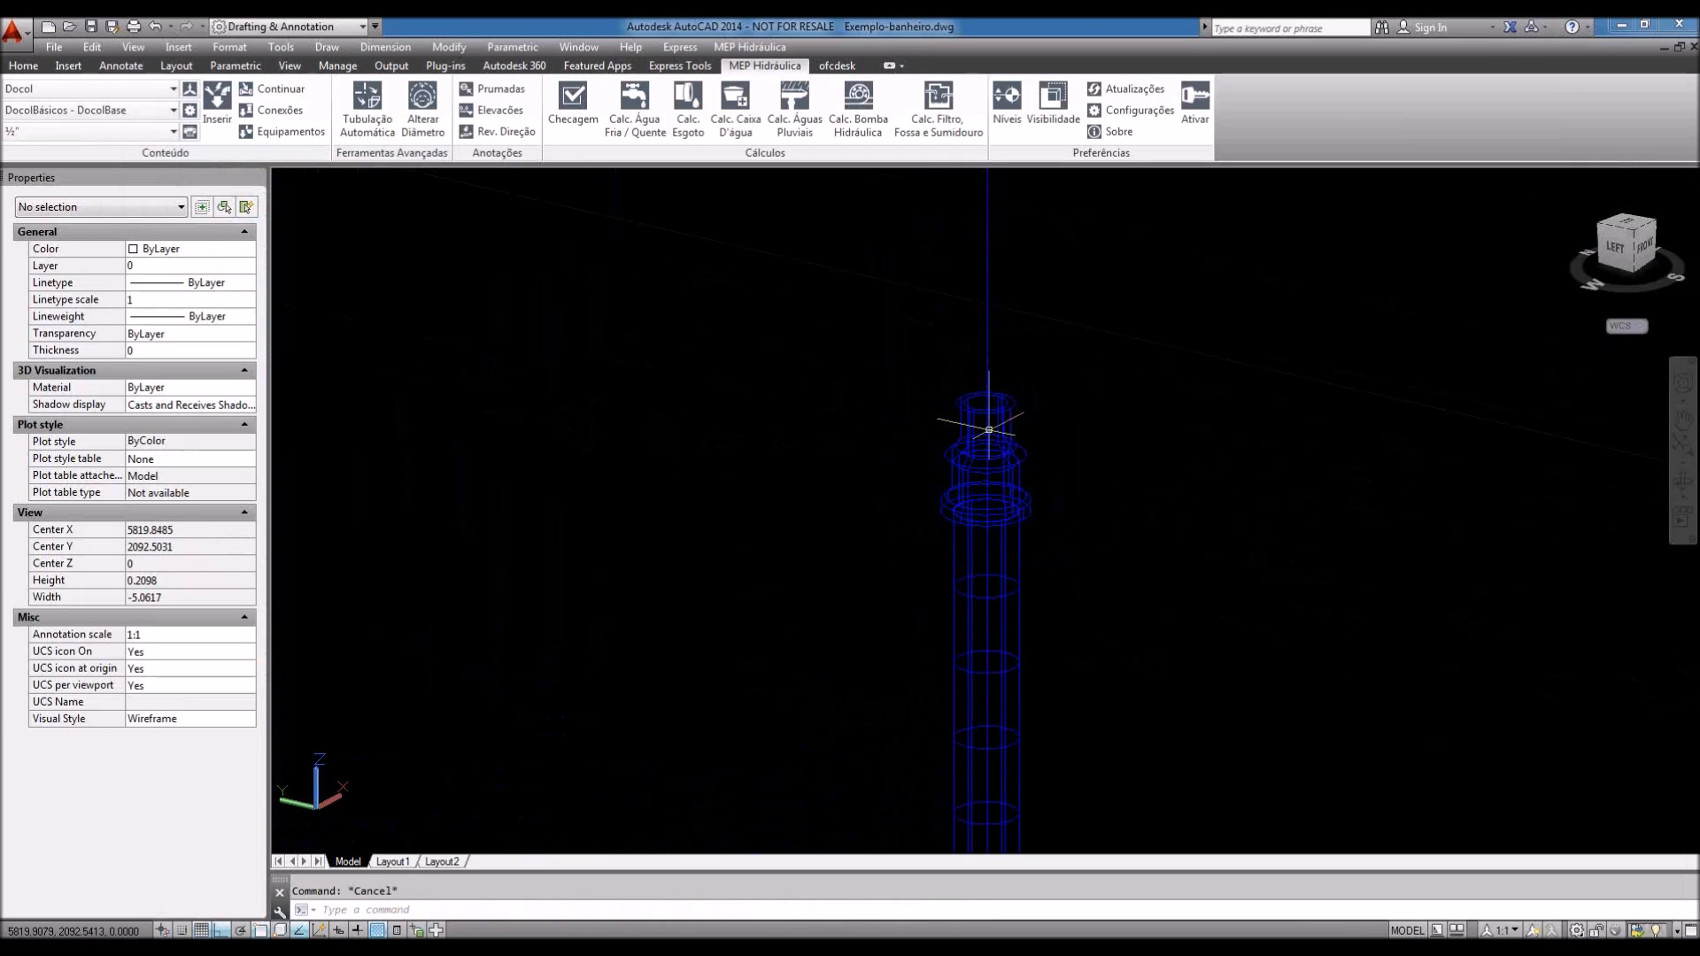
Step: Continue routing from the vertical pipe below the adapter and open the fittings catalogue
{"action": "left_click", "coordinate": [278, 89]}
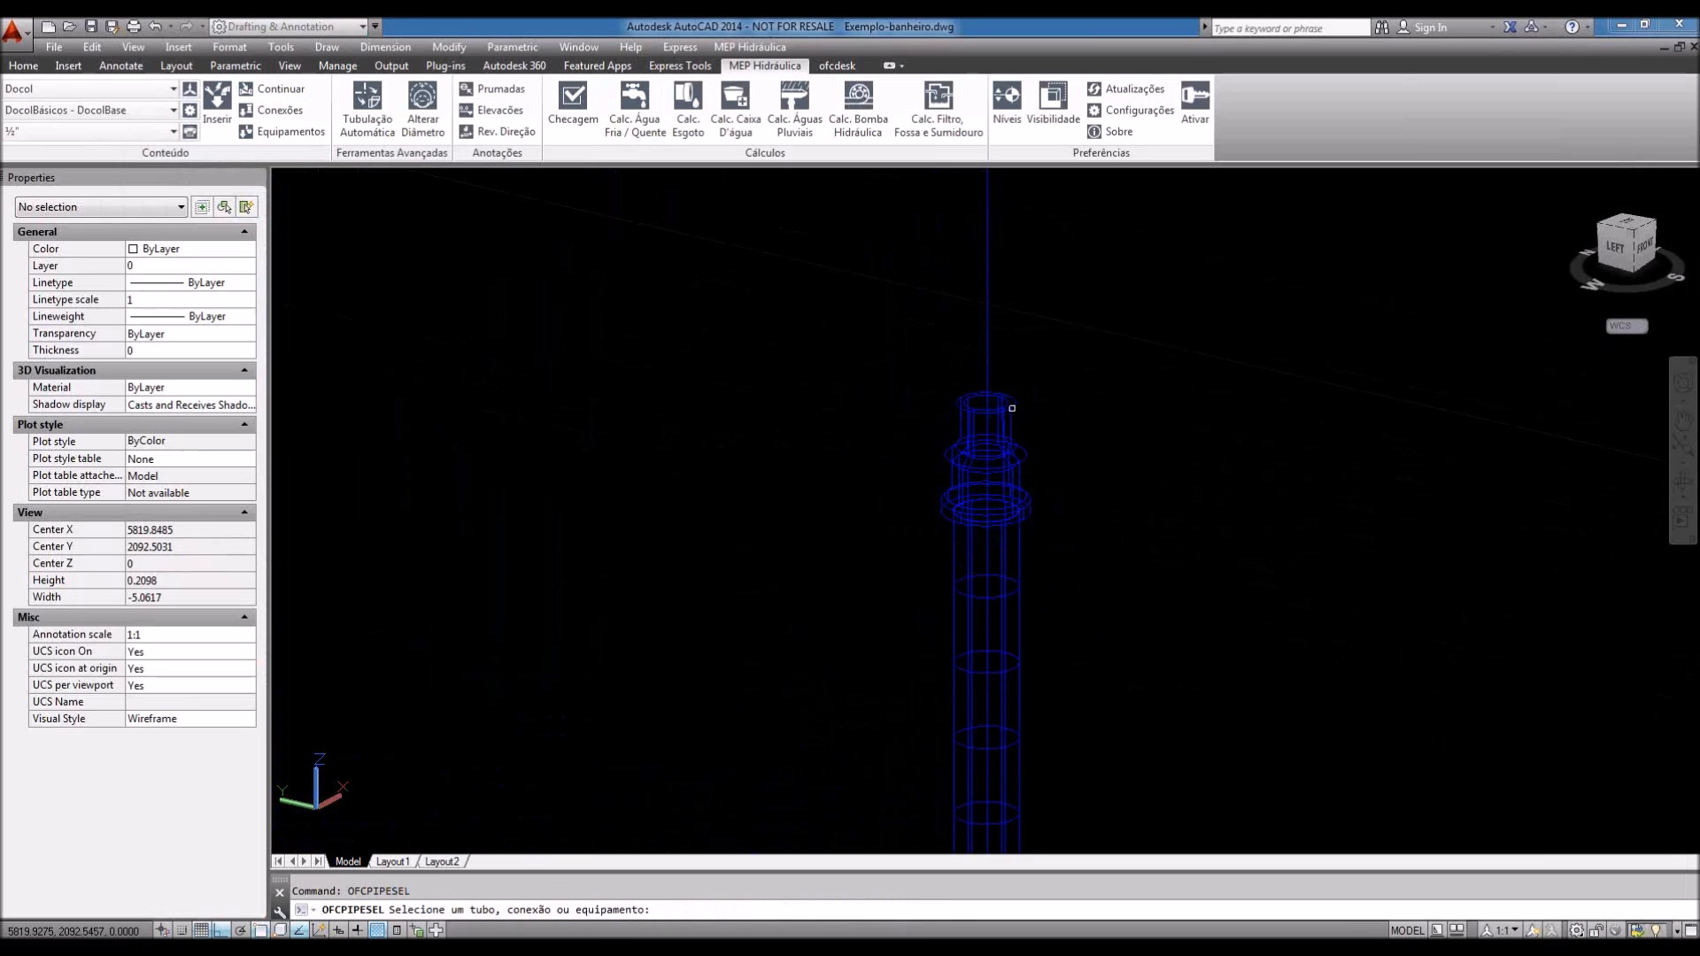
{"action": "left_click", "coordinate": [983, 443]}
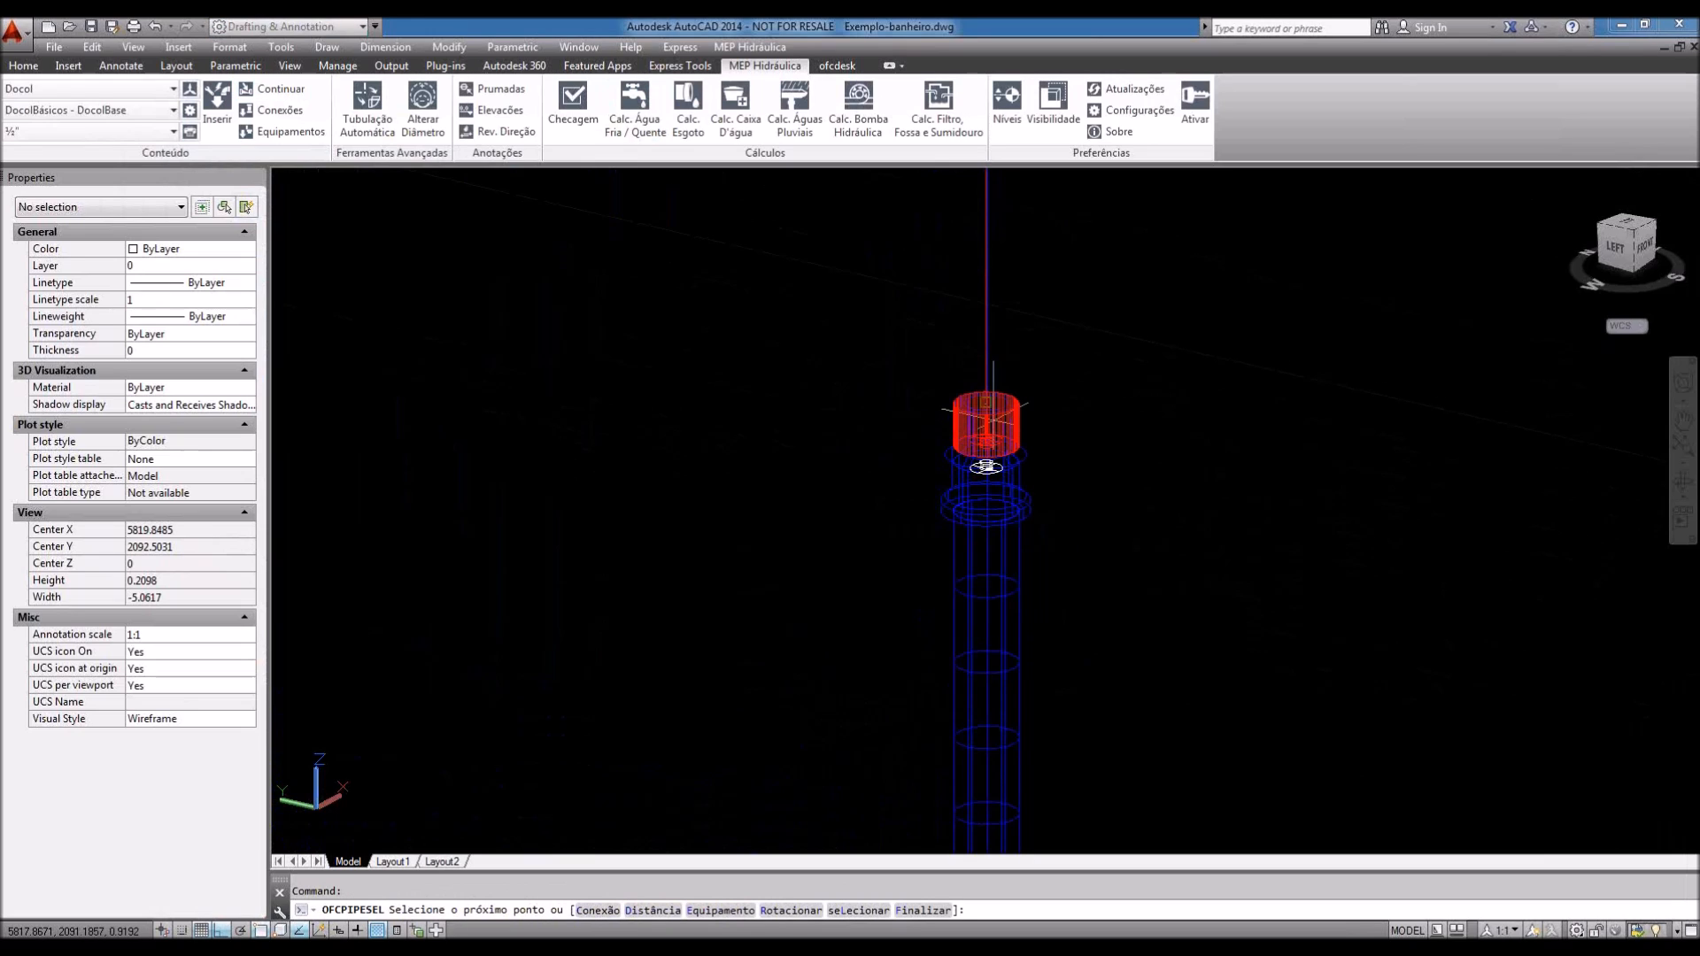
{"action": "type", "text": "c"}
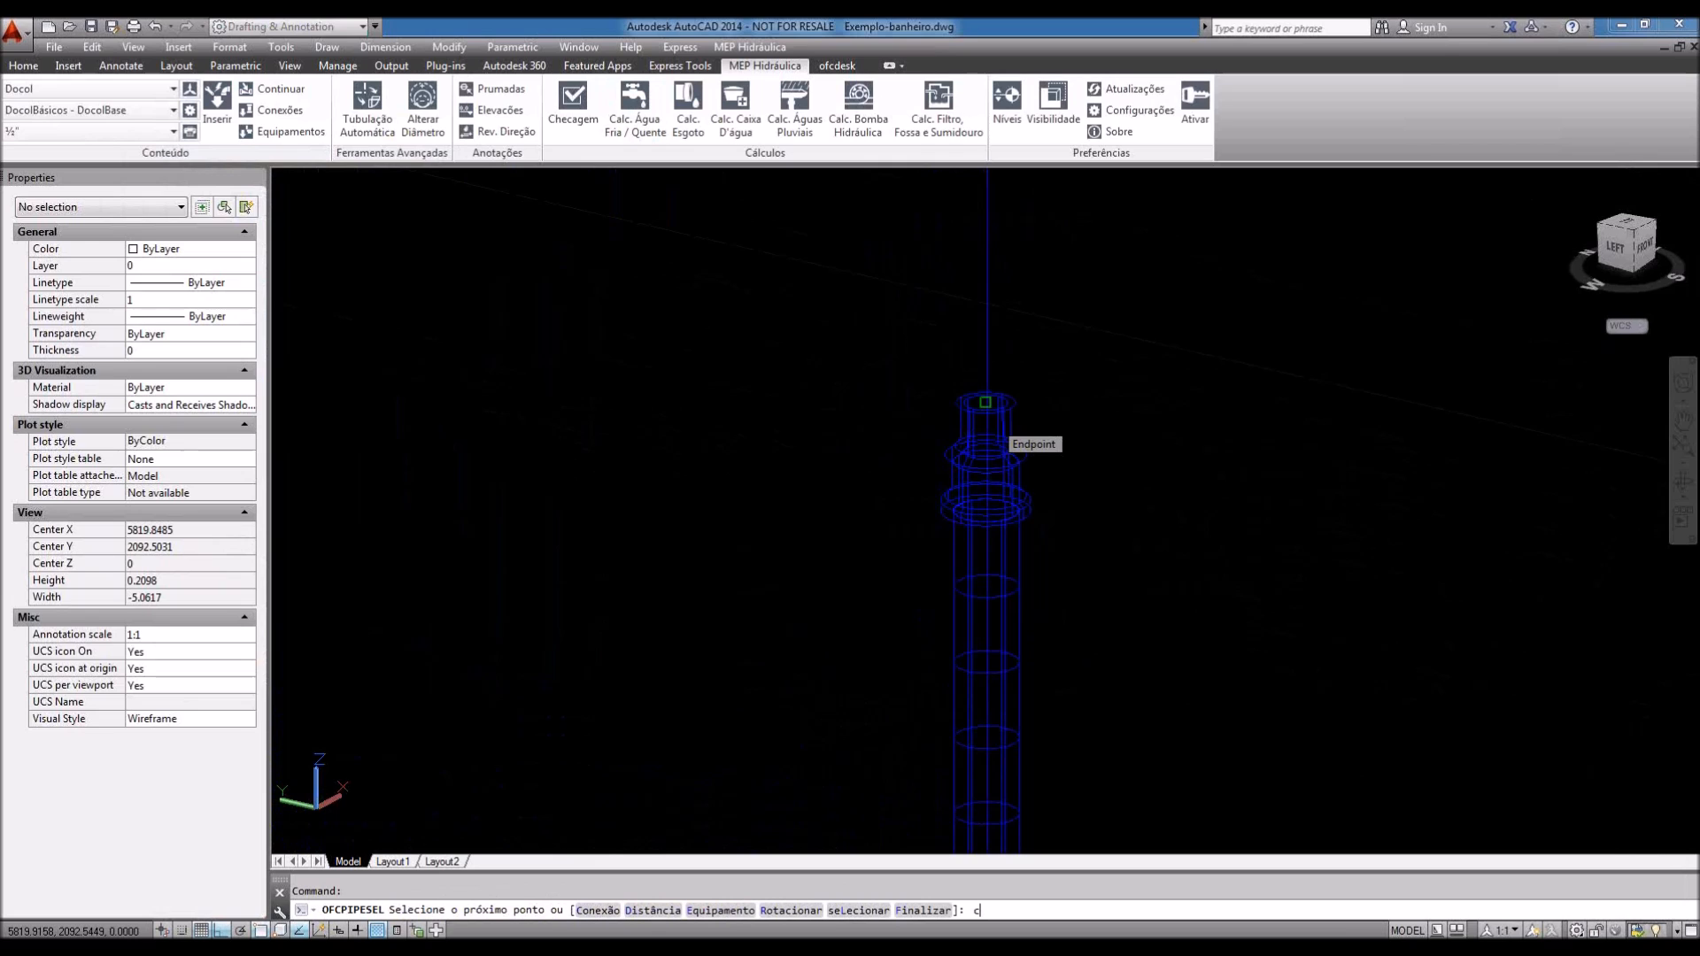
{"action": "key", "text": "Return"}
Step: Insert the Docol gate valve on top of the pipe, rotating it 90° then 180°
{"action": "scroll", "coordinate": [290, 623], "scroll_direction": "down", "scroll_amount": 10}
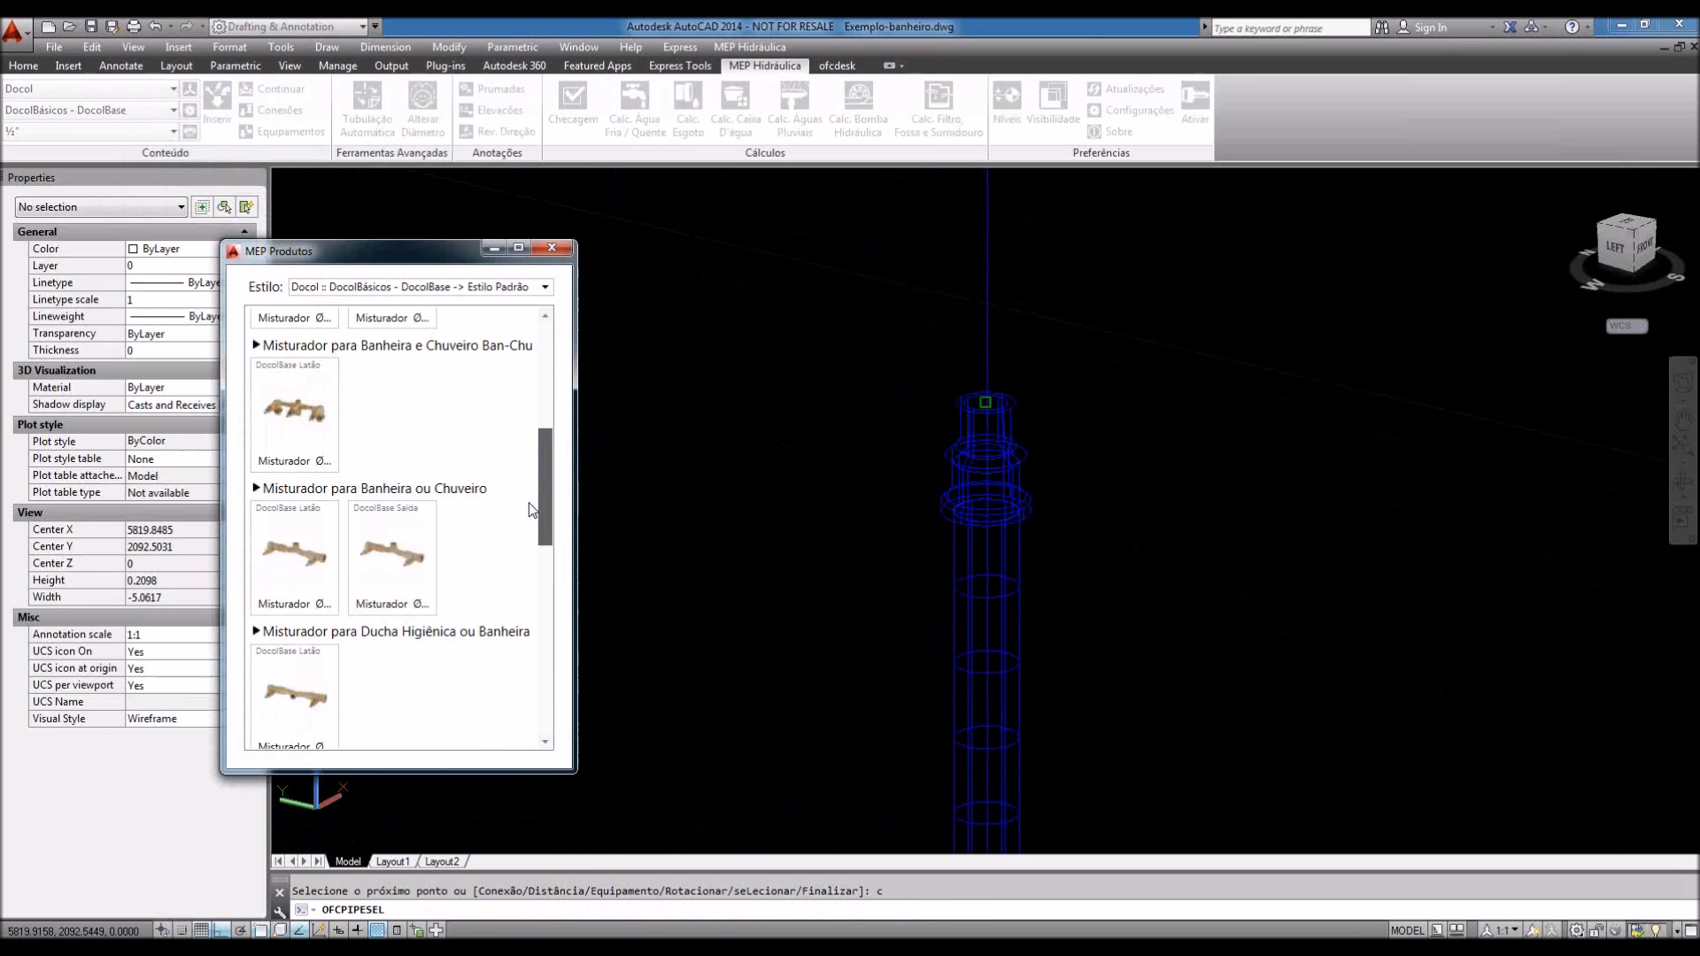
{"action": "left_click", "coordinate": [292, 576]}
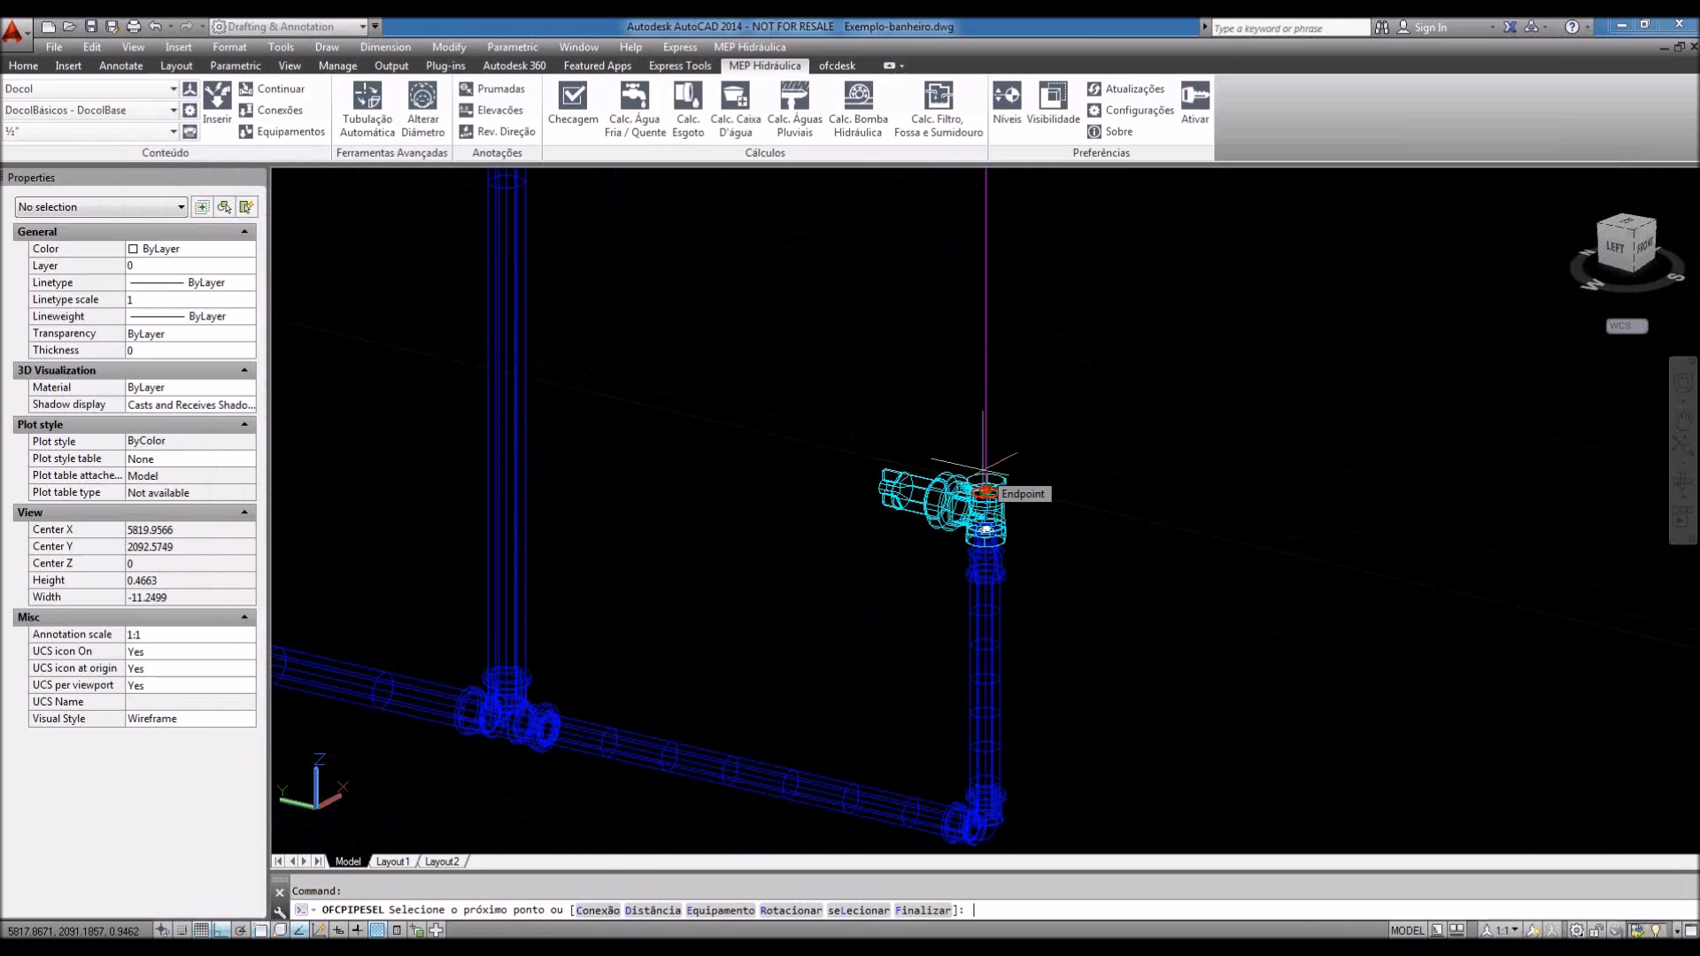
{"action": "type", "text": "r"}
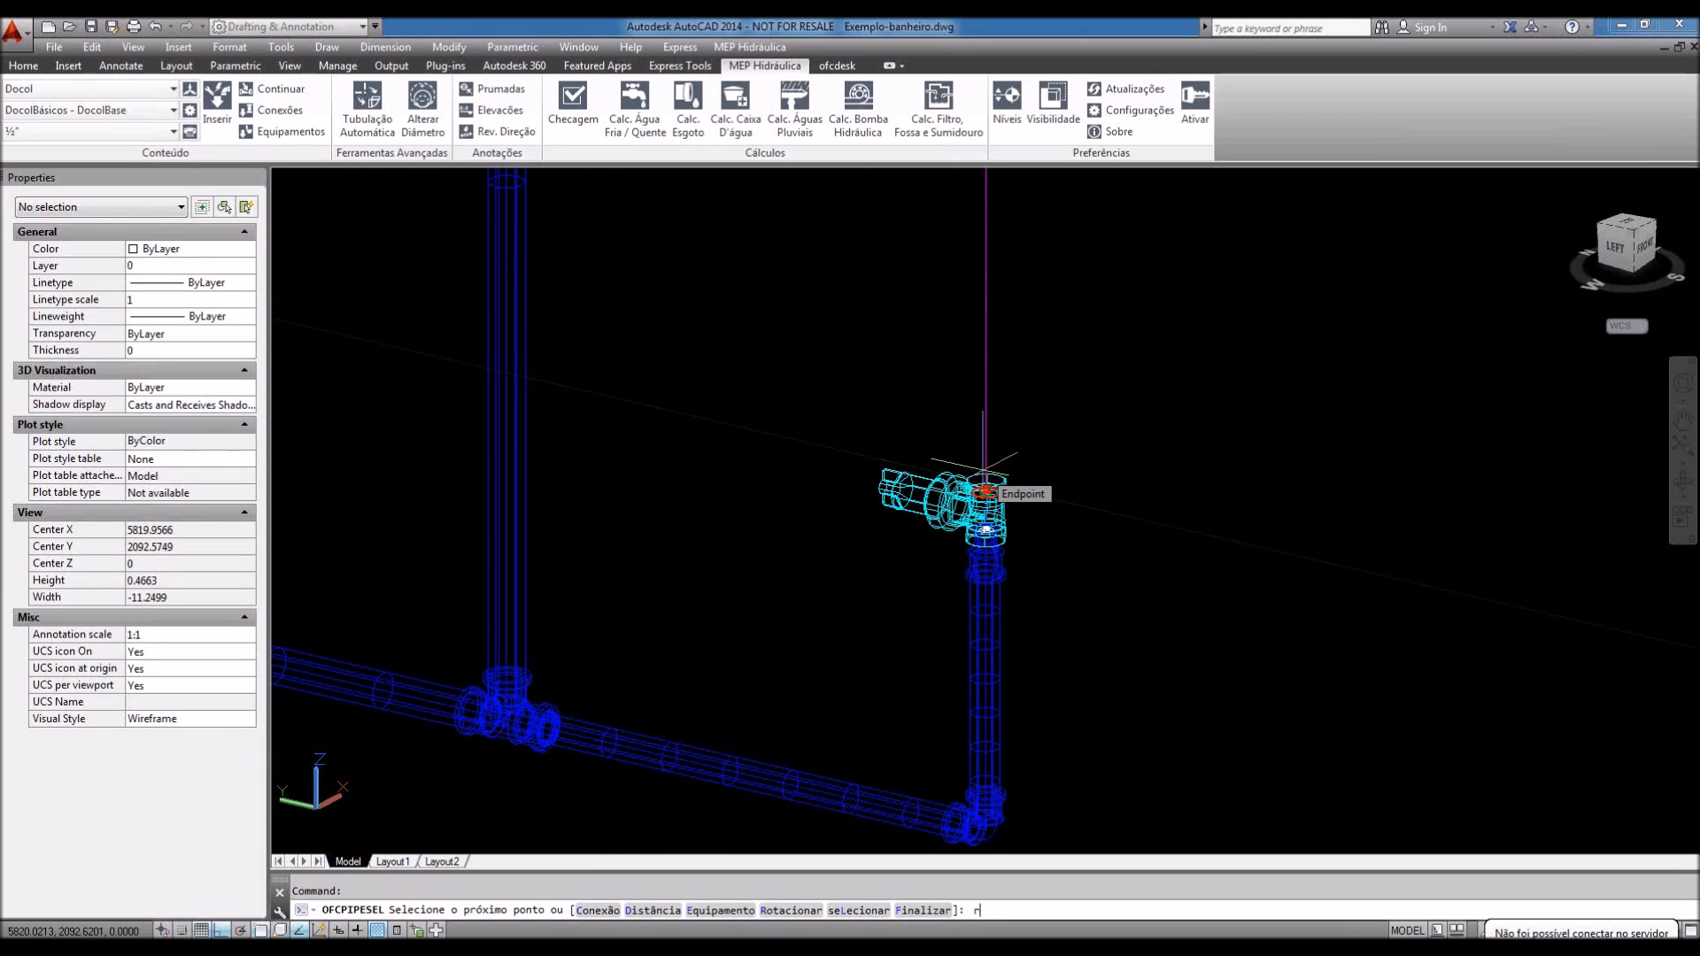
{"action": "key", "text": "Return"}
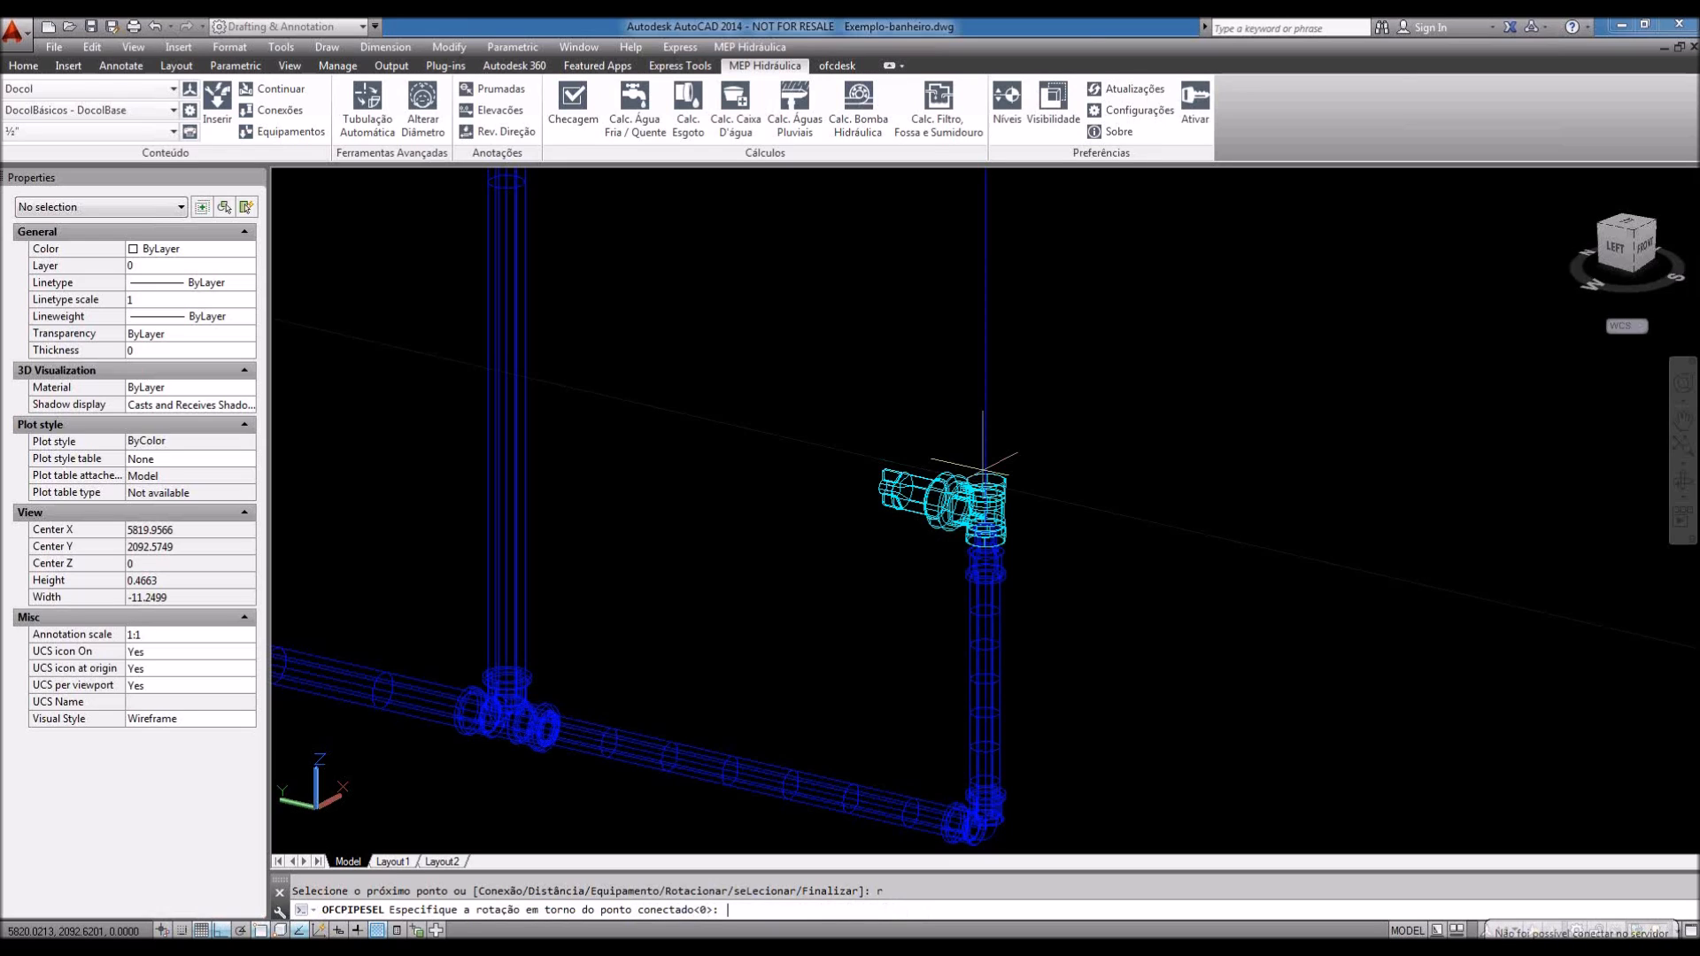
{"action": "type", "text": "90"}
{"action": "key", "text": "Return"}
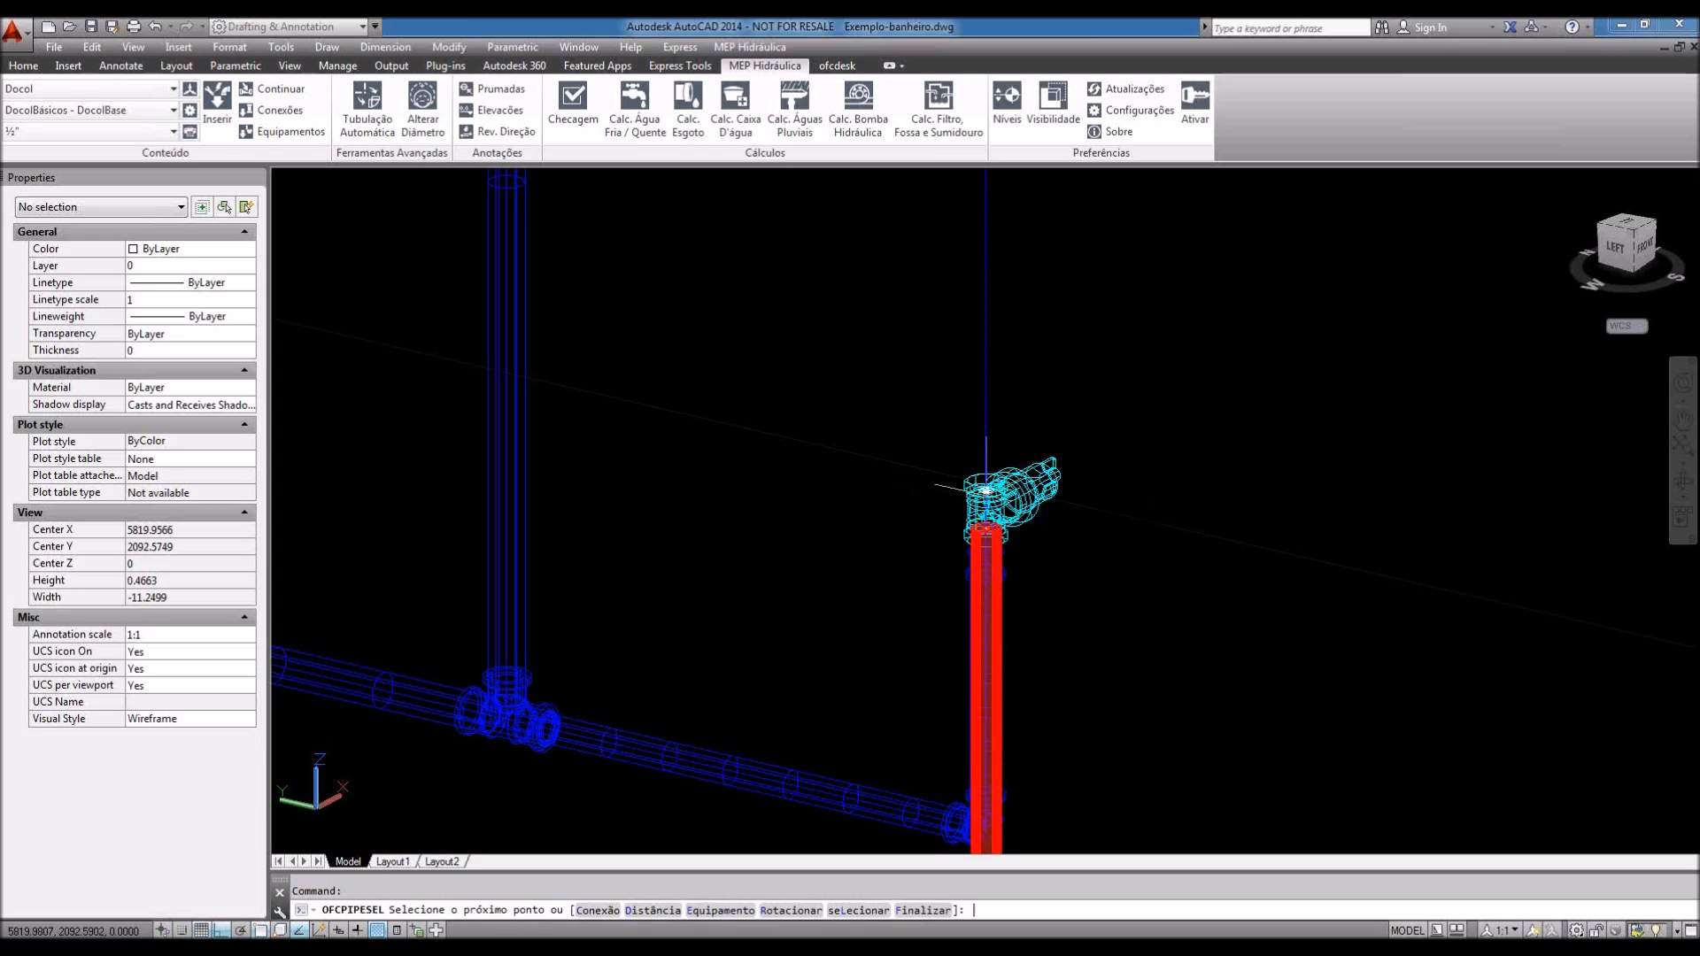
{"action": "type", "text": "r"}
{"action": "key", "text": "Return"}
{"action": "type", "text": "180"}
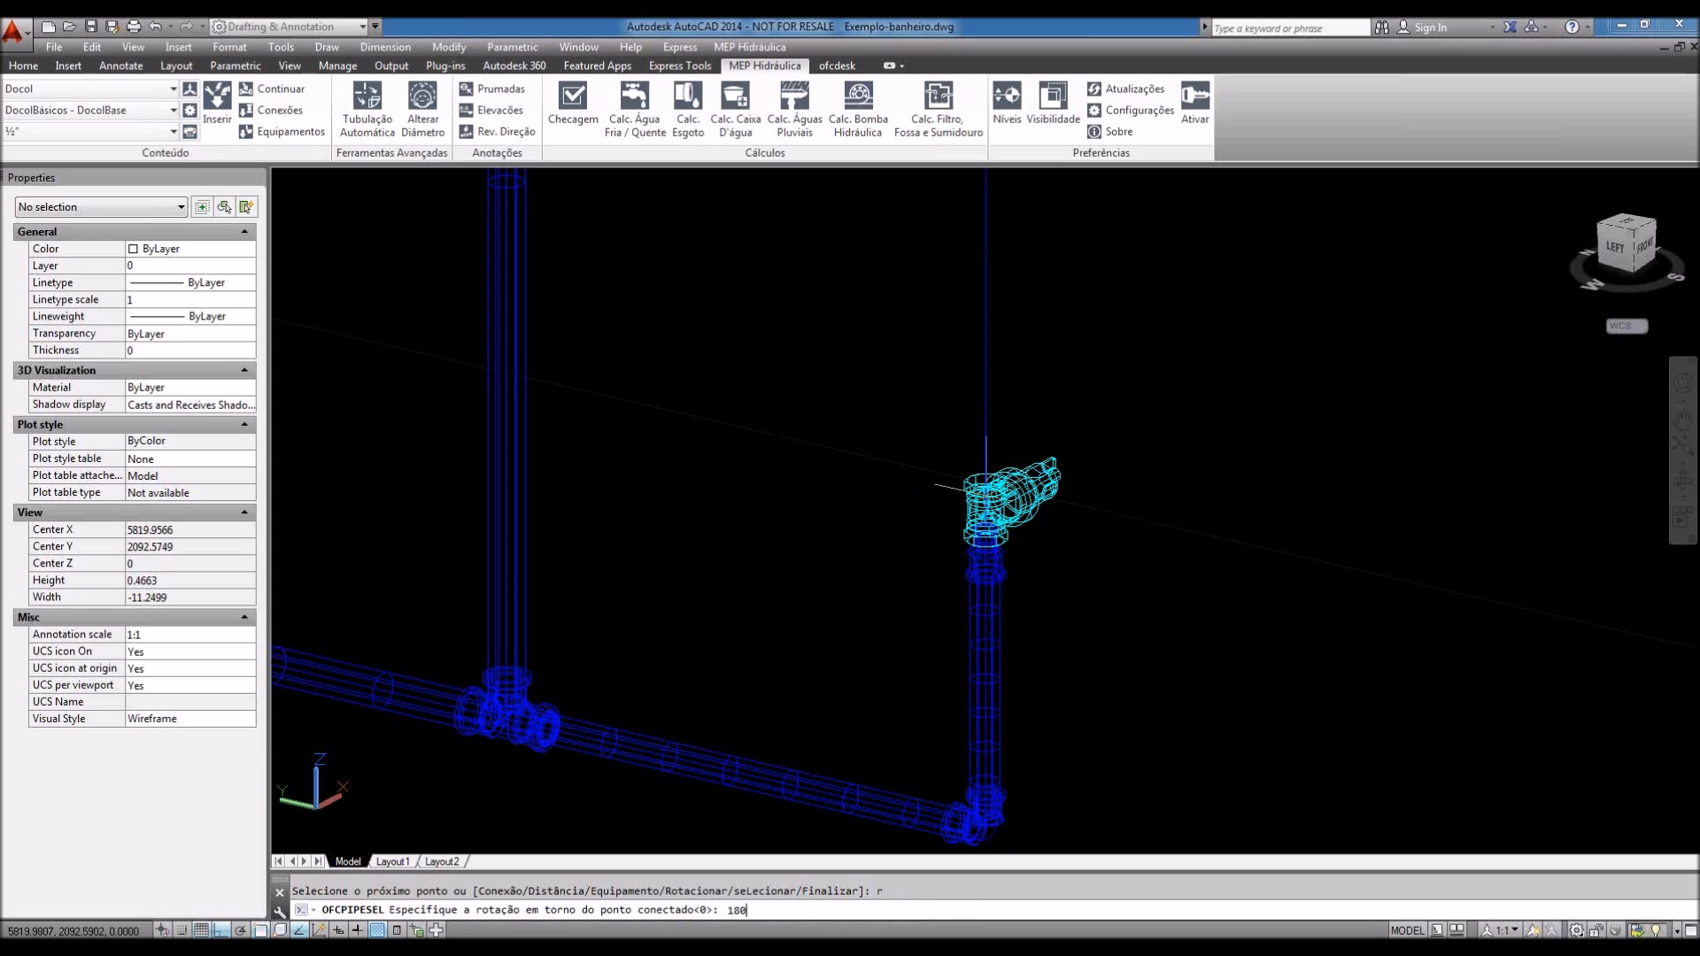
{"action": "key", "text": "Return"}
Step: Reopen the product catalogue with C to add the next fitting
{"action": "scroll", "coordinate": [978, 473], "scroll_direction": "down", "scroll_amount": 2}
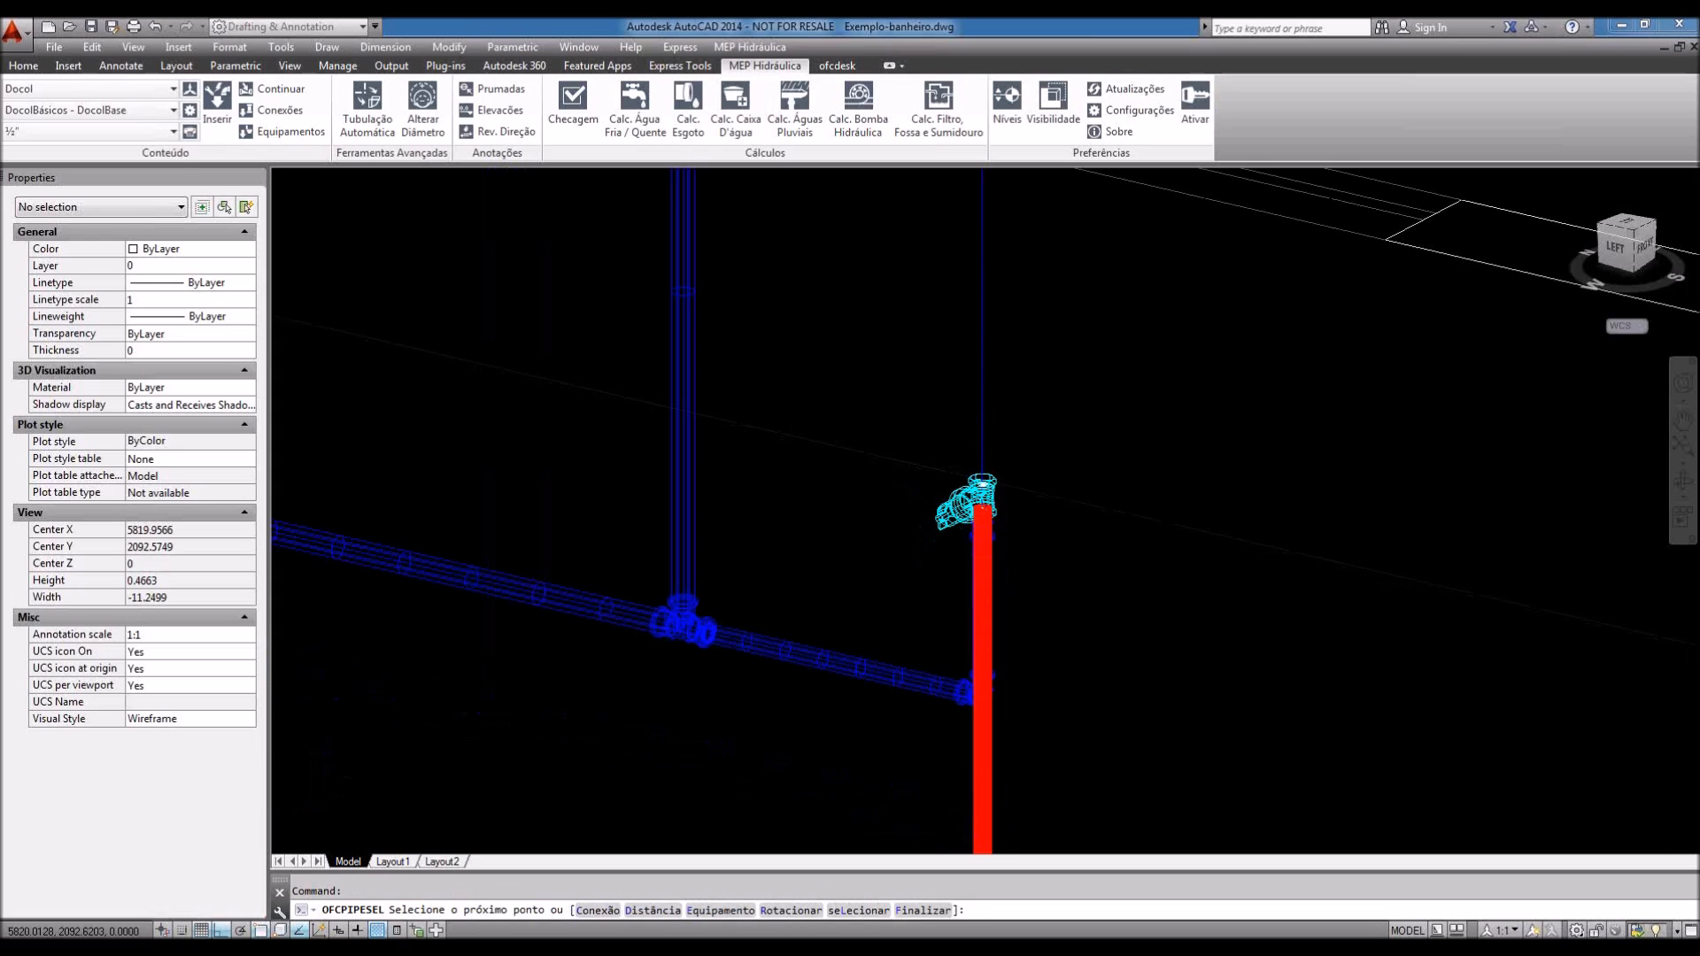
{"action": "scroll", "coordinate": [979, 482], "scroll_direction": "down", "scroll_amount": 2}
{"action": "scroll", "coordinate": [969, 495], "scroll_direction": "up", "scroll_amount": 8}
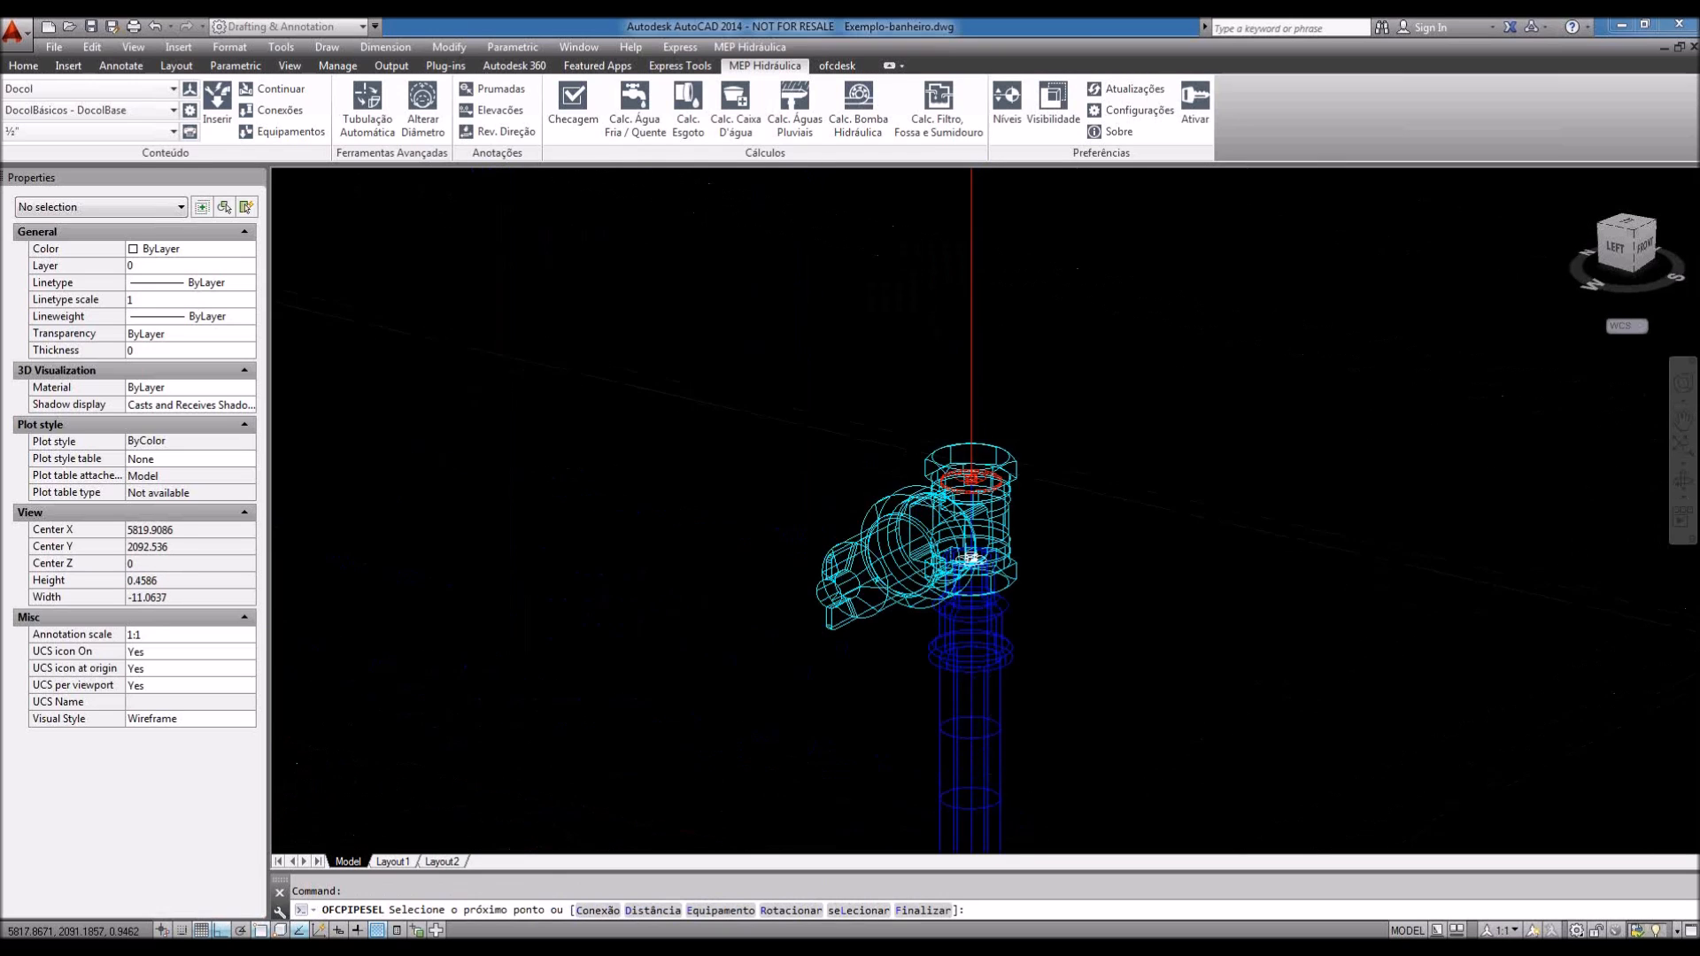
{"action": "scroll", "coordinate": [983, 459], "scroll_direction": "up", "scroll_amount": 2}
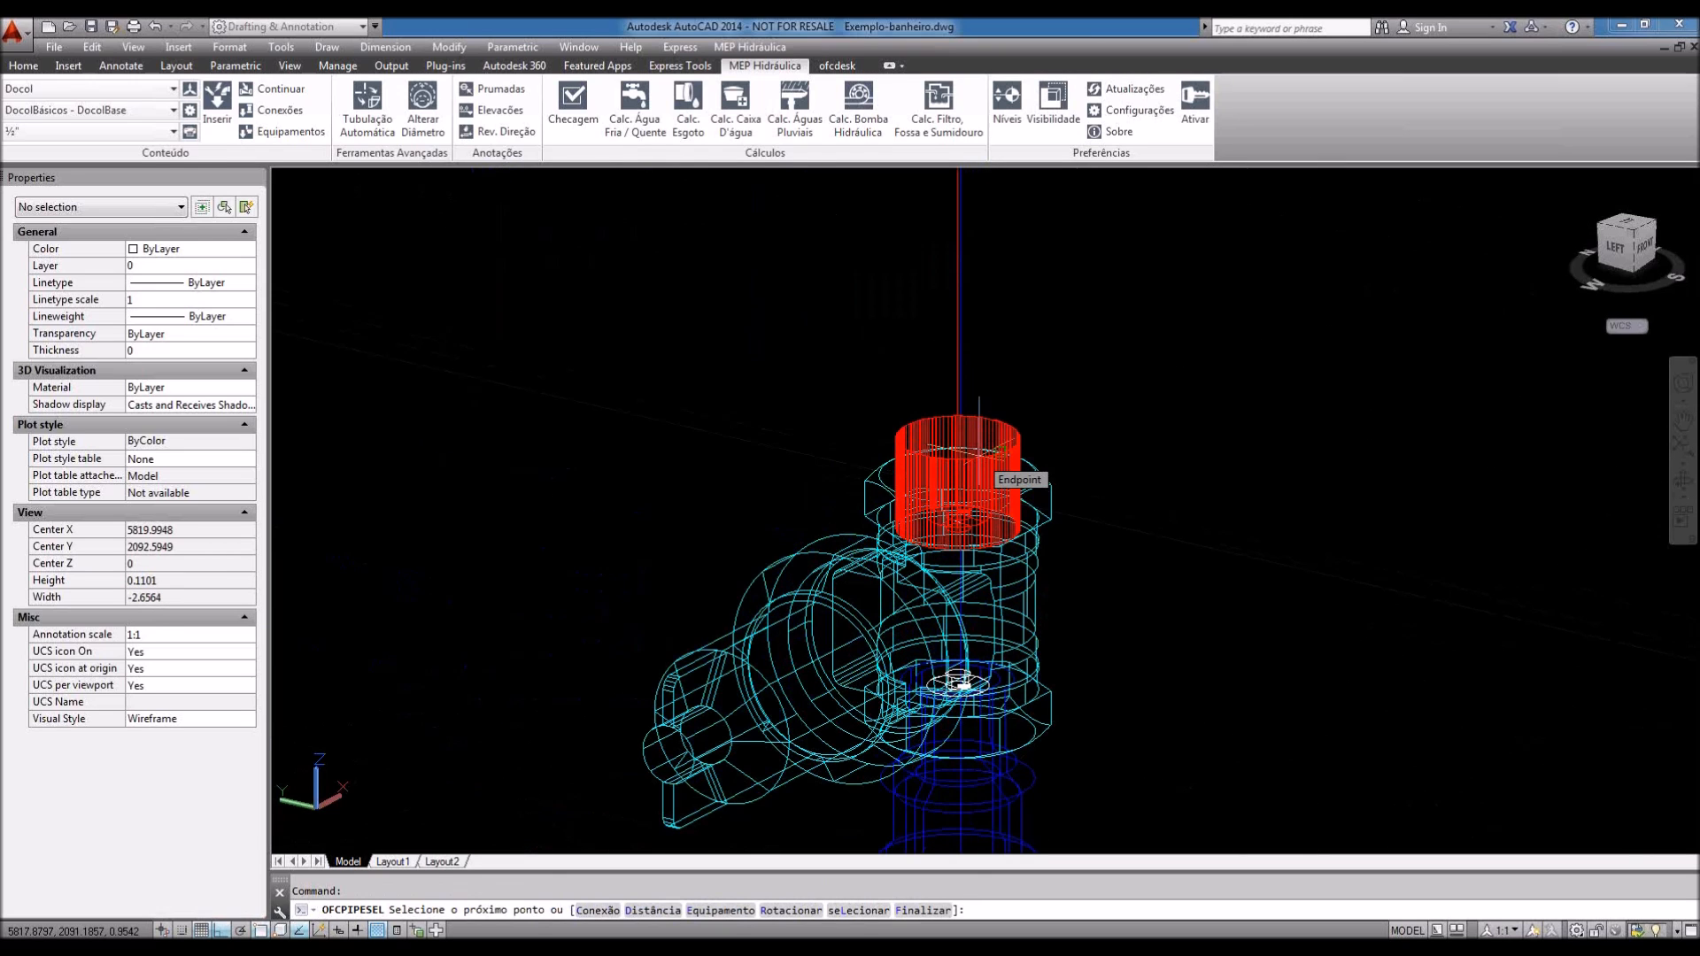
{"action": "type", "text": "c"}
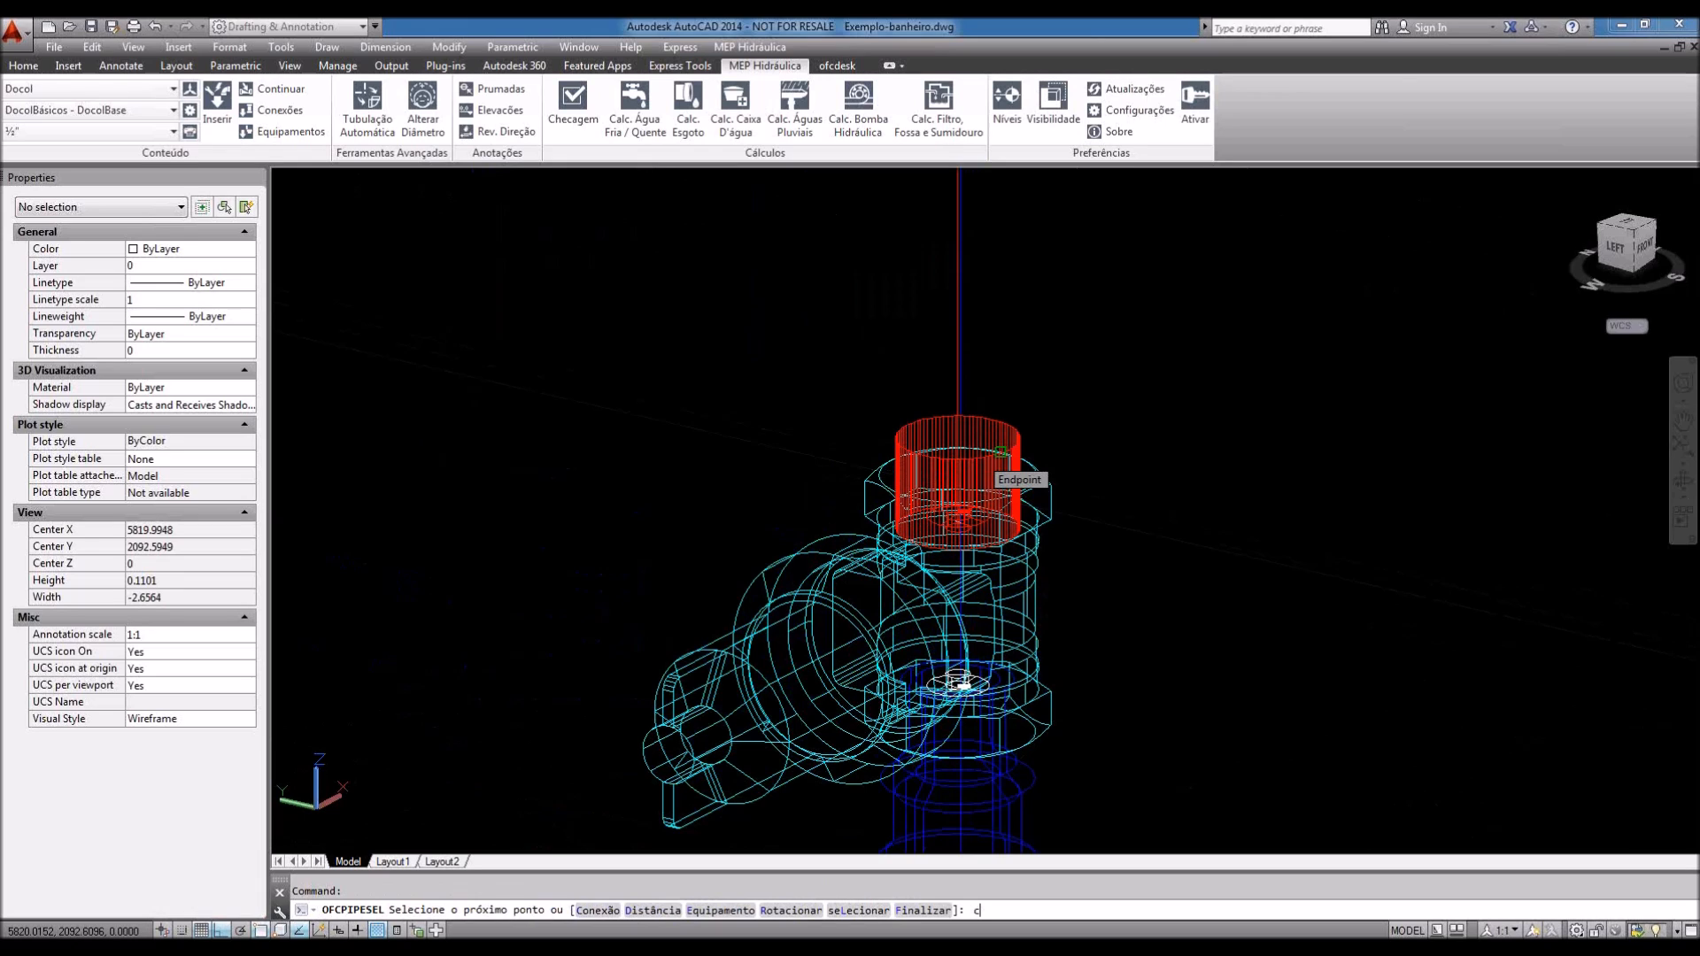
{"action": "key", "text": "Return"}
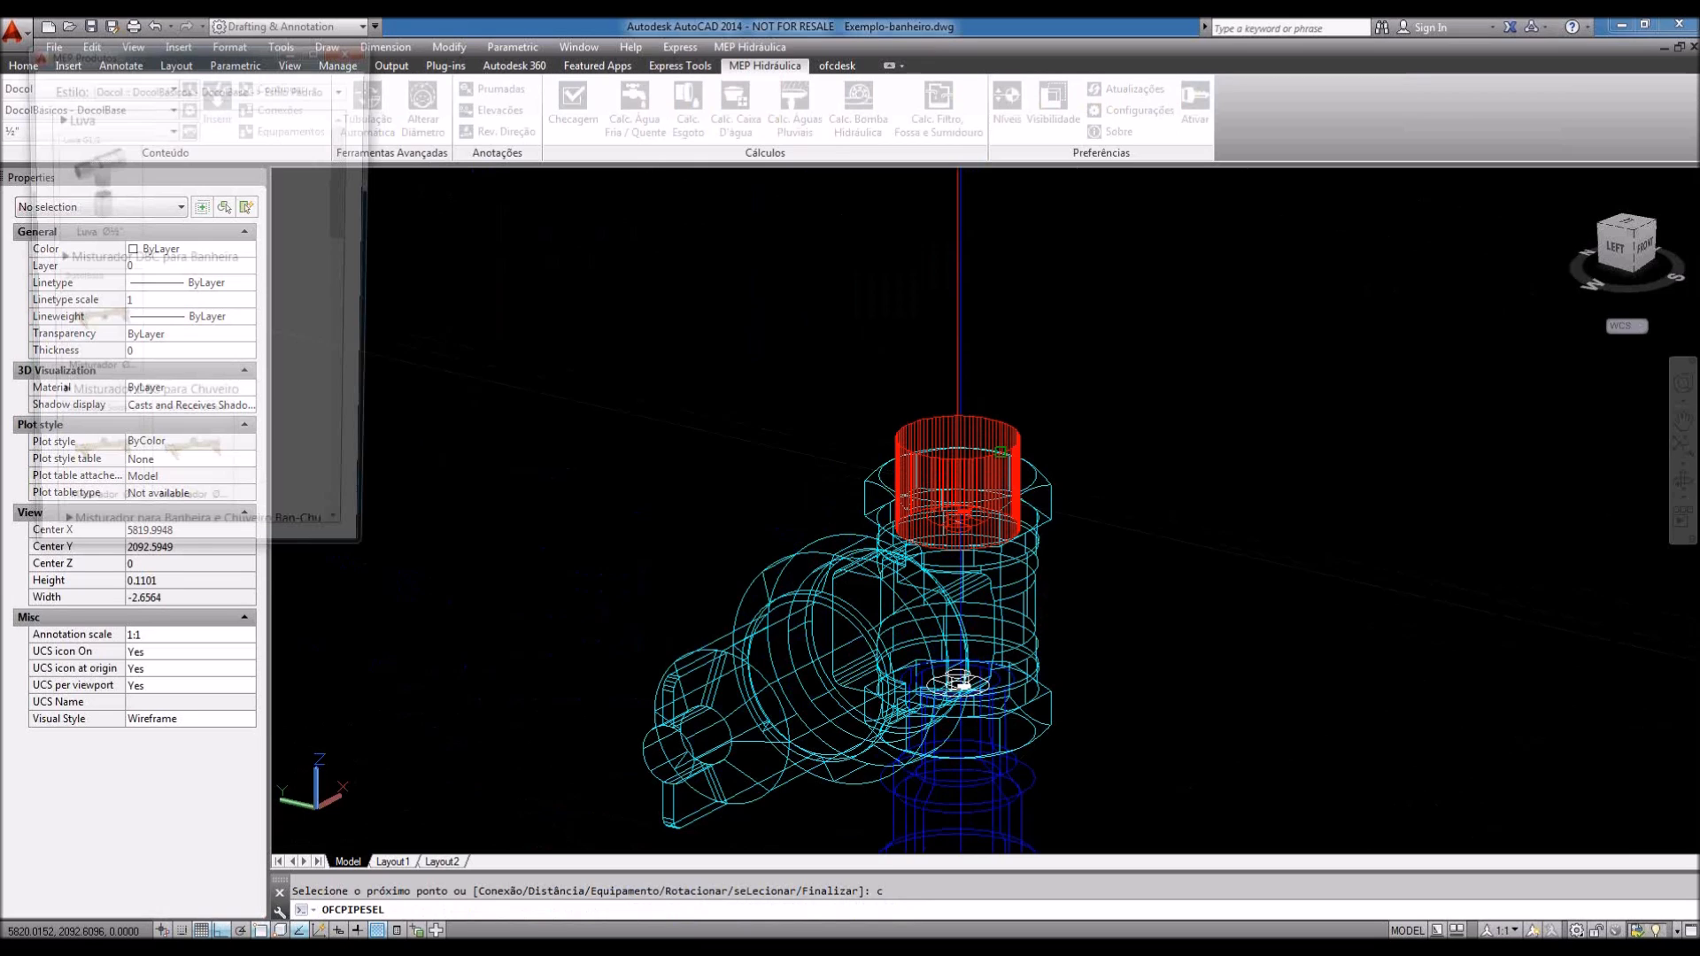
Step: Switch to Tigre Água Fria Soldável and seat a Ø20 reducing bushing atop the valve at its next connection point
{"action": "left_click", "coordinate": [279, 87]}
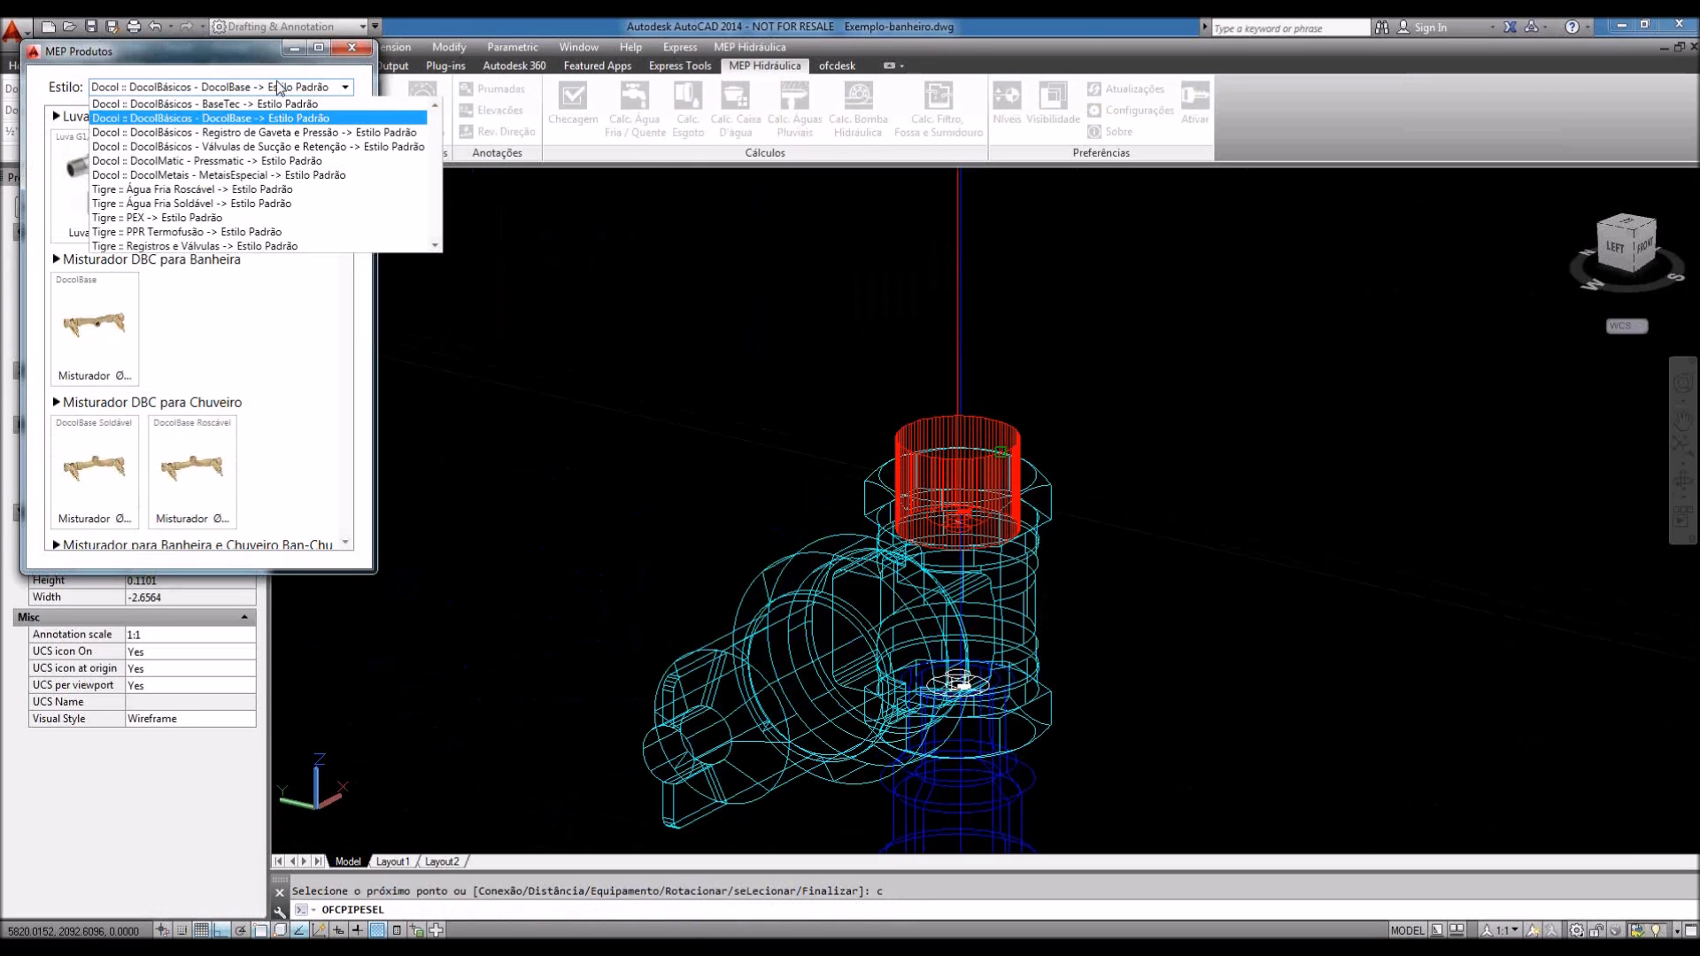
{"action": "left_click", "coordinate": [196, 203]}
{"action": "left_click", "coordinate": [196, 205]}
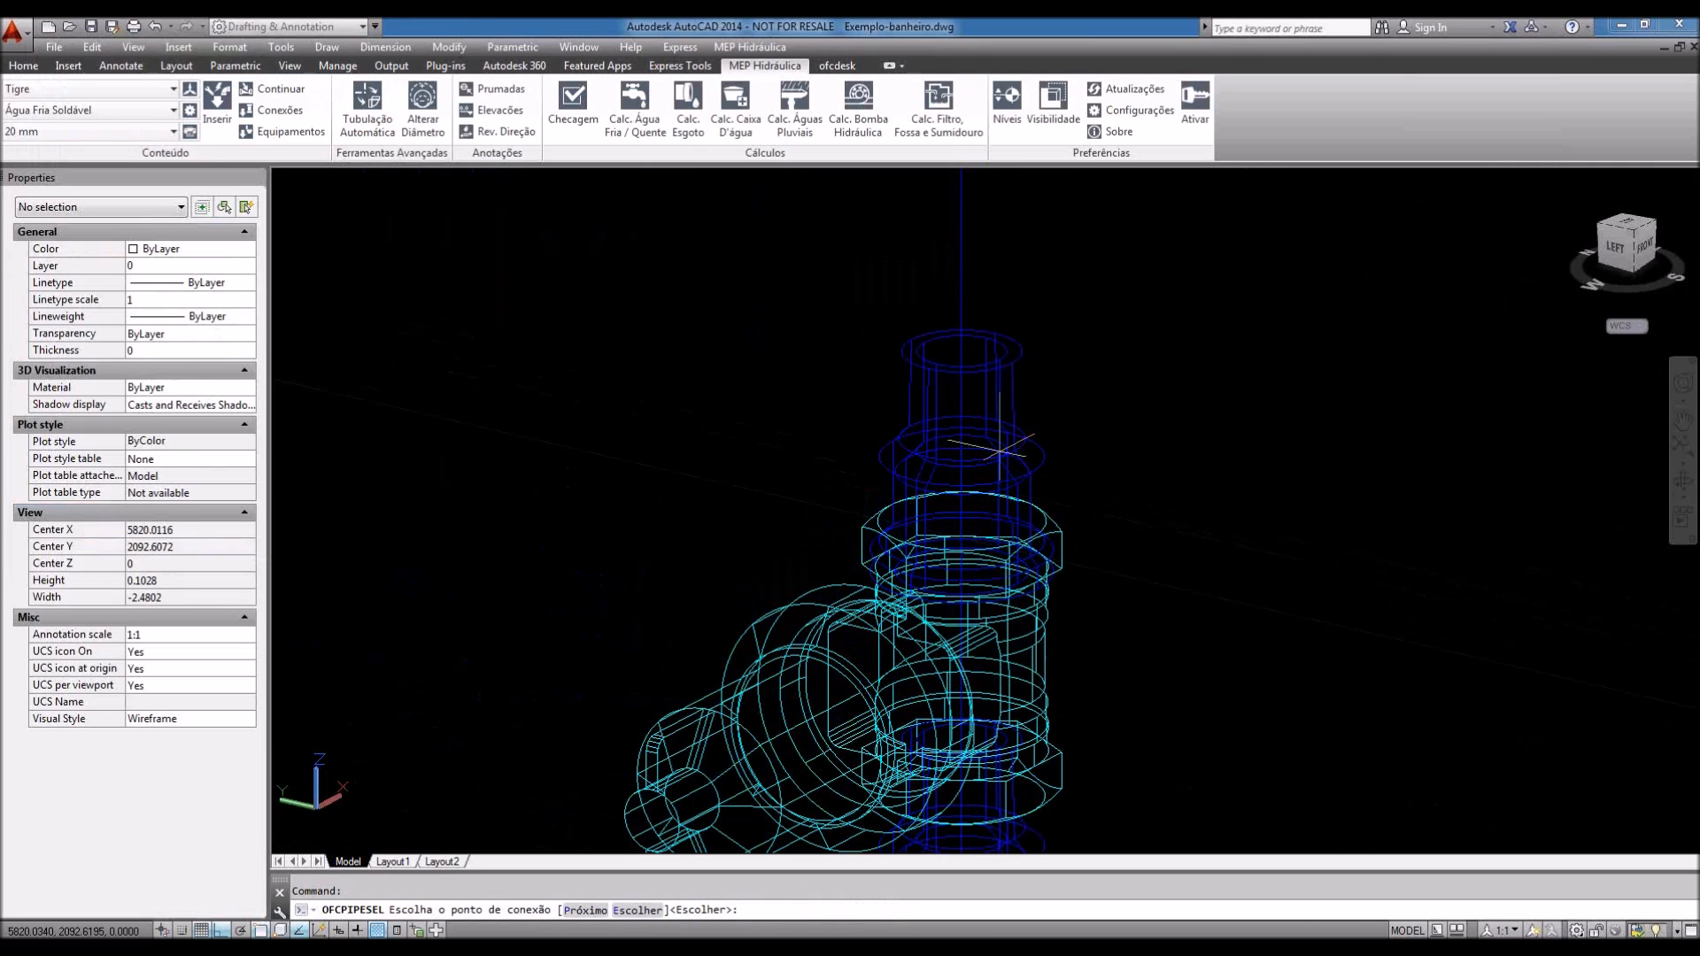
{"action": "type", "text": "p"}
{"action": "key", "text": "Return"}
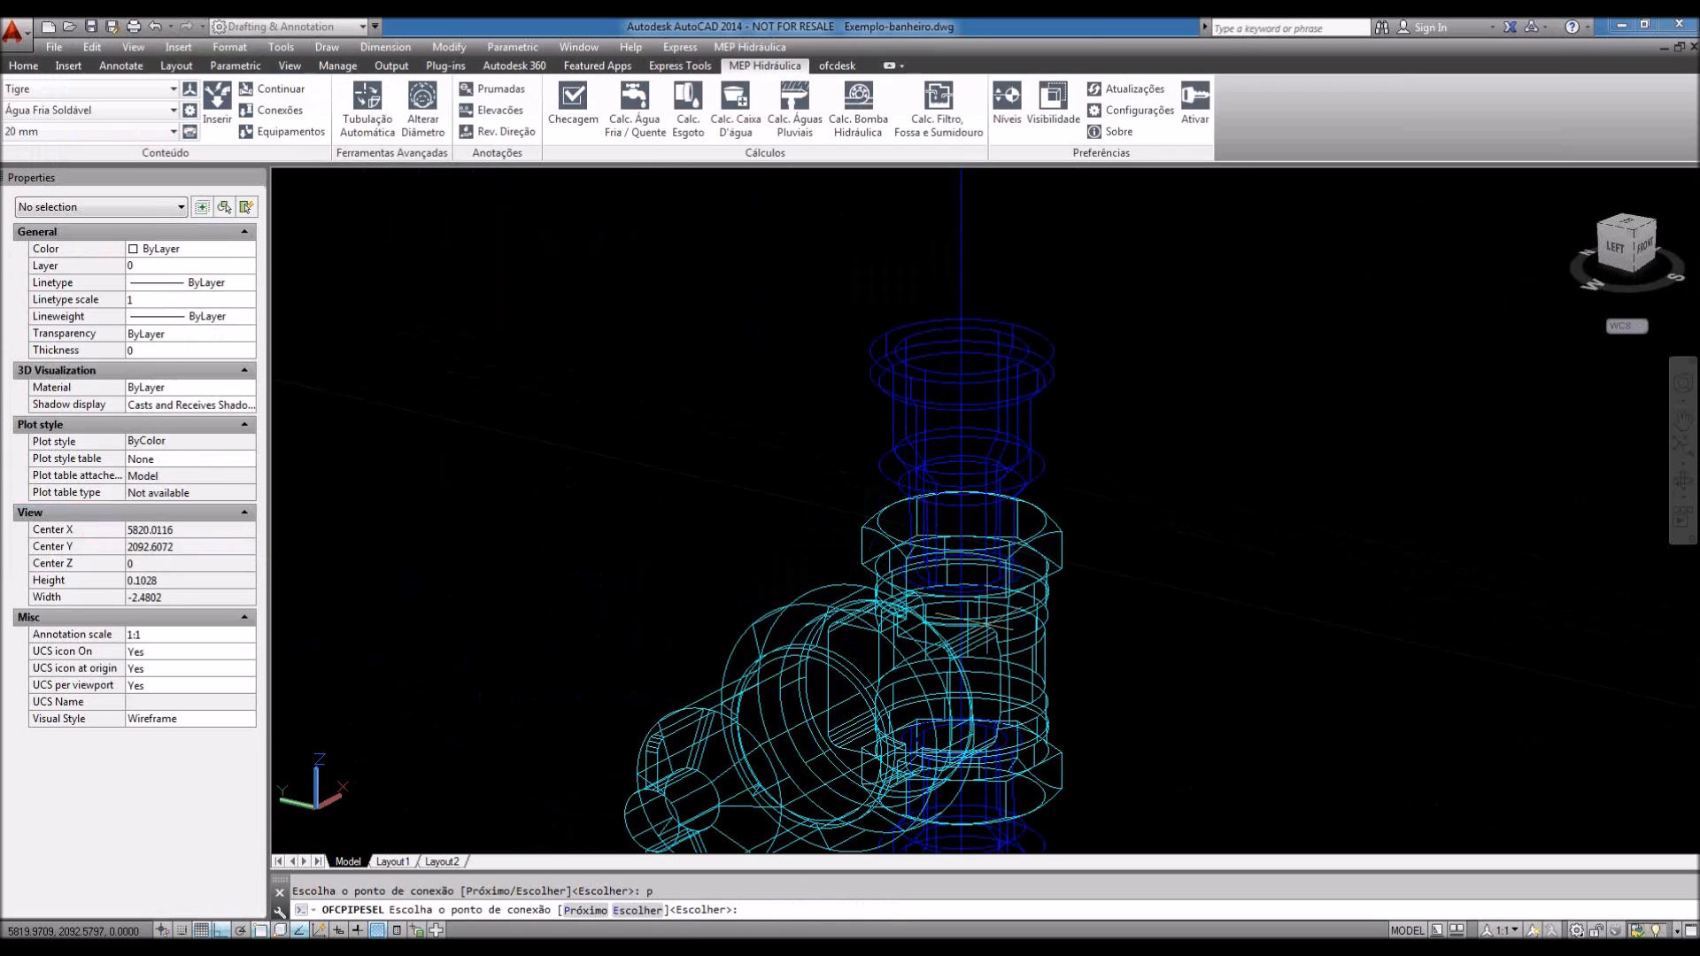
{"action": "scroll", "coordinate": [982, 624], "scroll_direction": "down", "scroll_amount": 4}
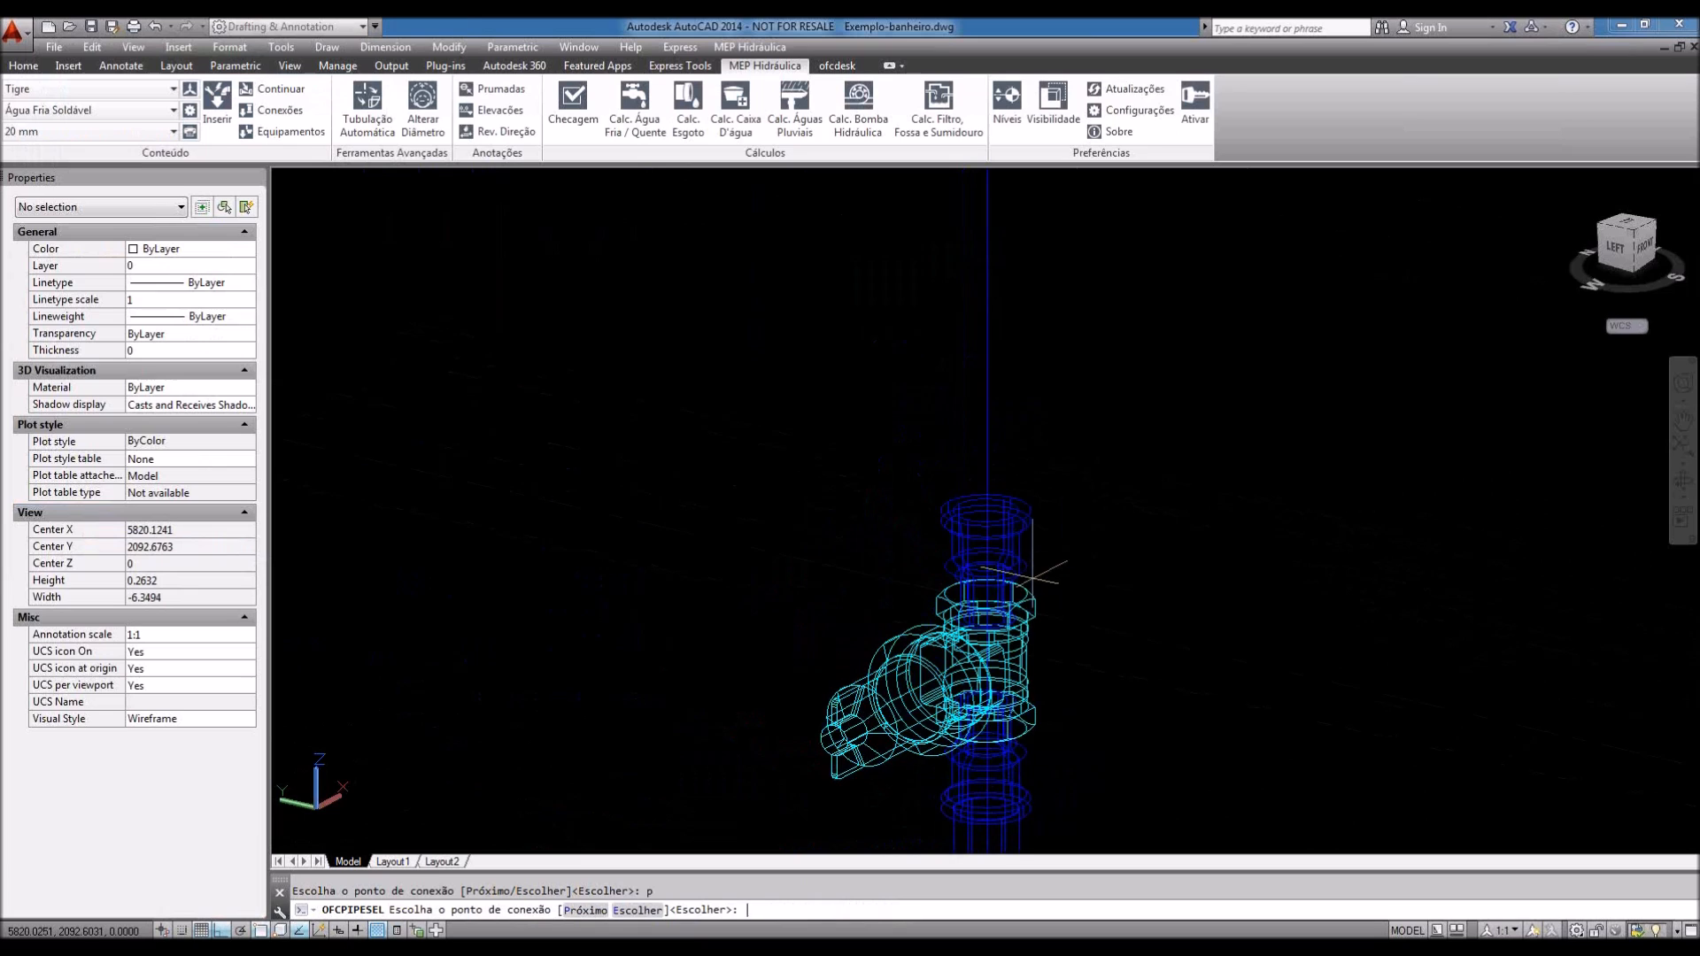
{"action": "key", "text": "Return"}
{"action": "scroll", "coordinate": [1027, 573], "scroll_direction": "down", "scroll_amount": 9}
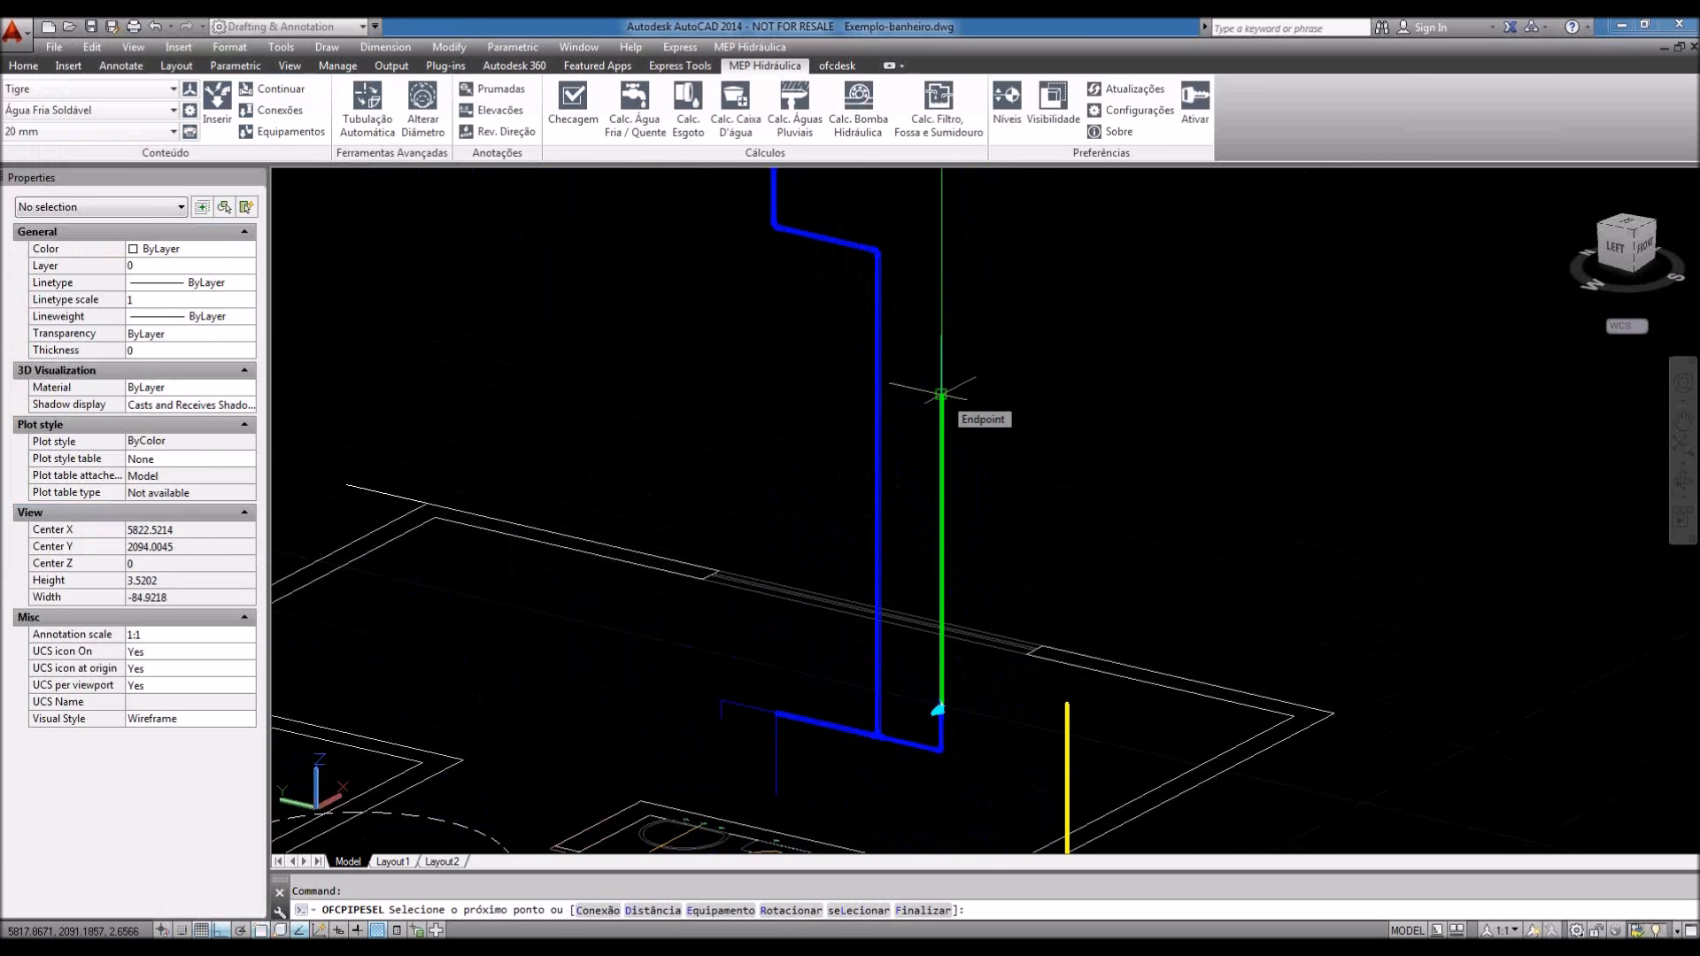
Step: Reopen the Tigre fittings catalogue and scroll to the Ø20 90° elbows
{"action": "scroll", "coordinate": [941, 390], "scroll_direction": "up", "scroll_amount": 8}
{"action": "scroll", "coordinate": [981, 531], "scroll_direction": "up", "scroll_amount": 6}
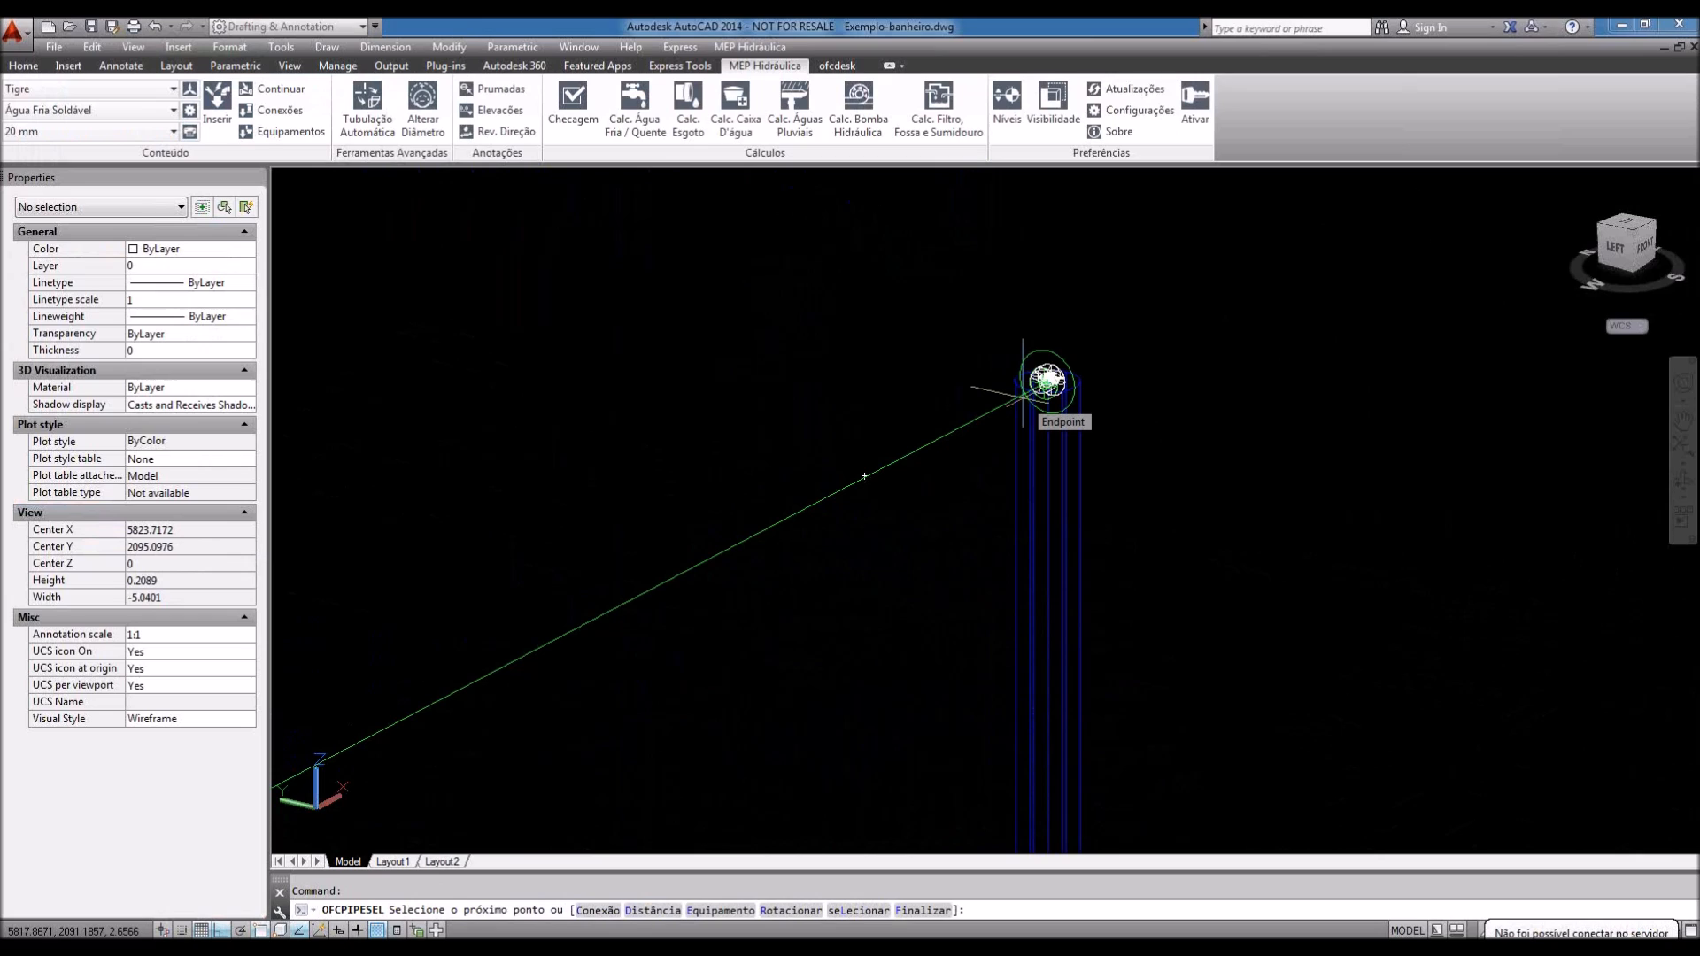
{"action": "type", "text": "c"}
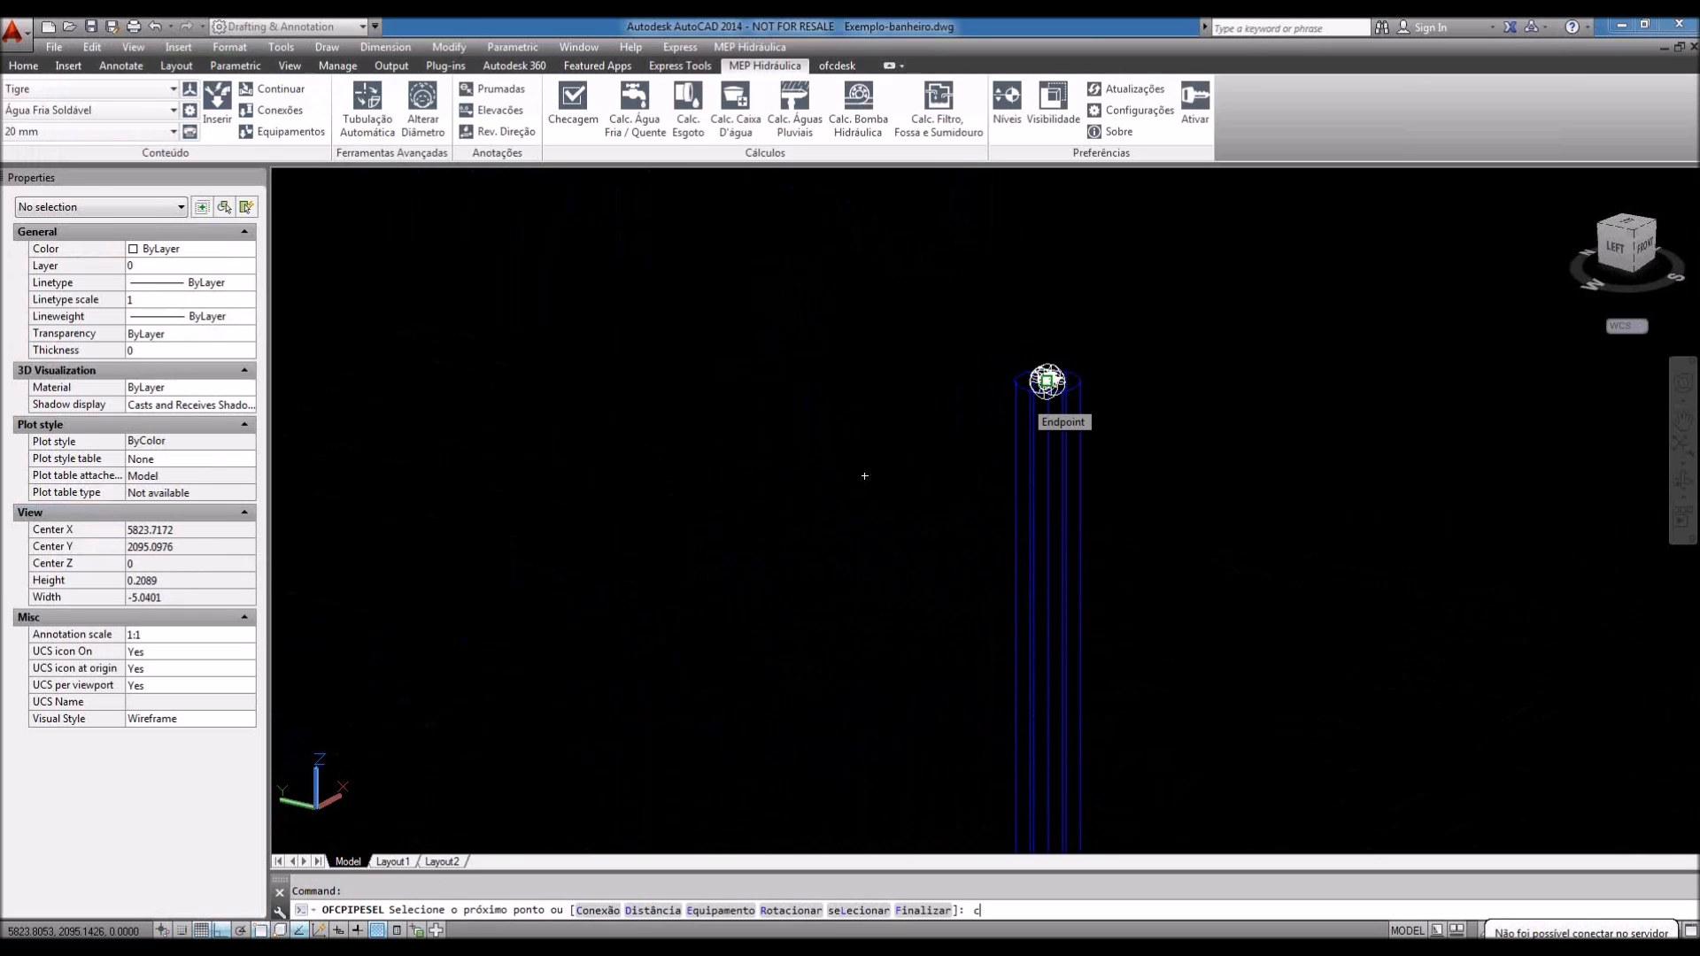
{"action": "key", "text": "Return"}
{"action": "scroll", "coordinate": [332, 429], "scroll_direction": "down", "scroll_amount": 10}
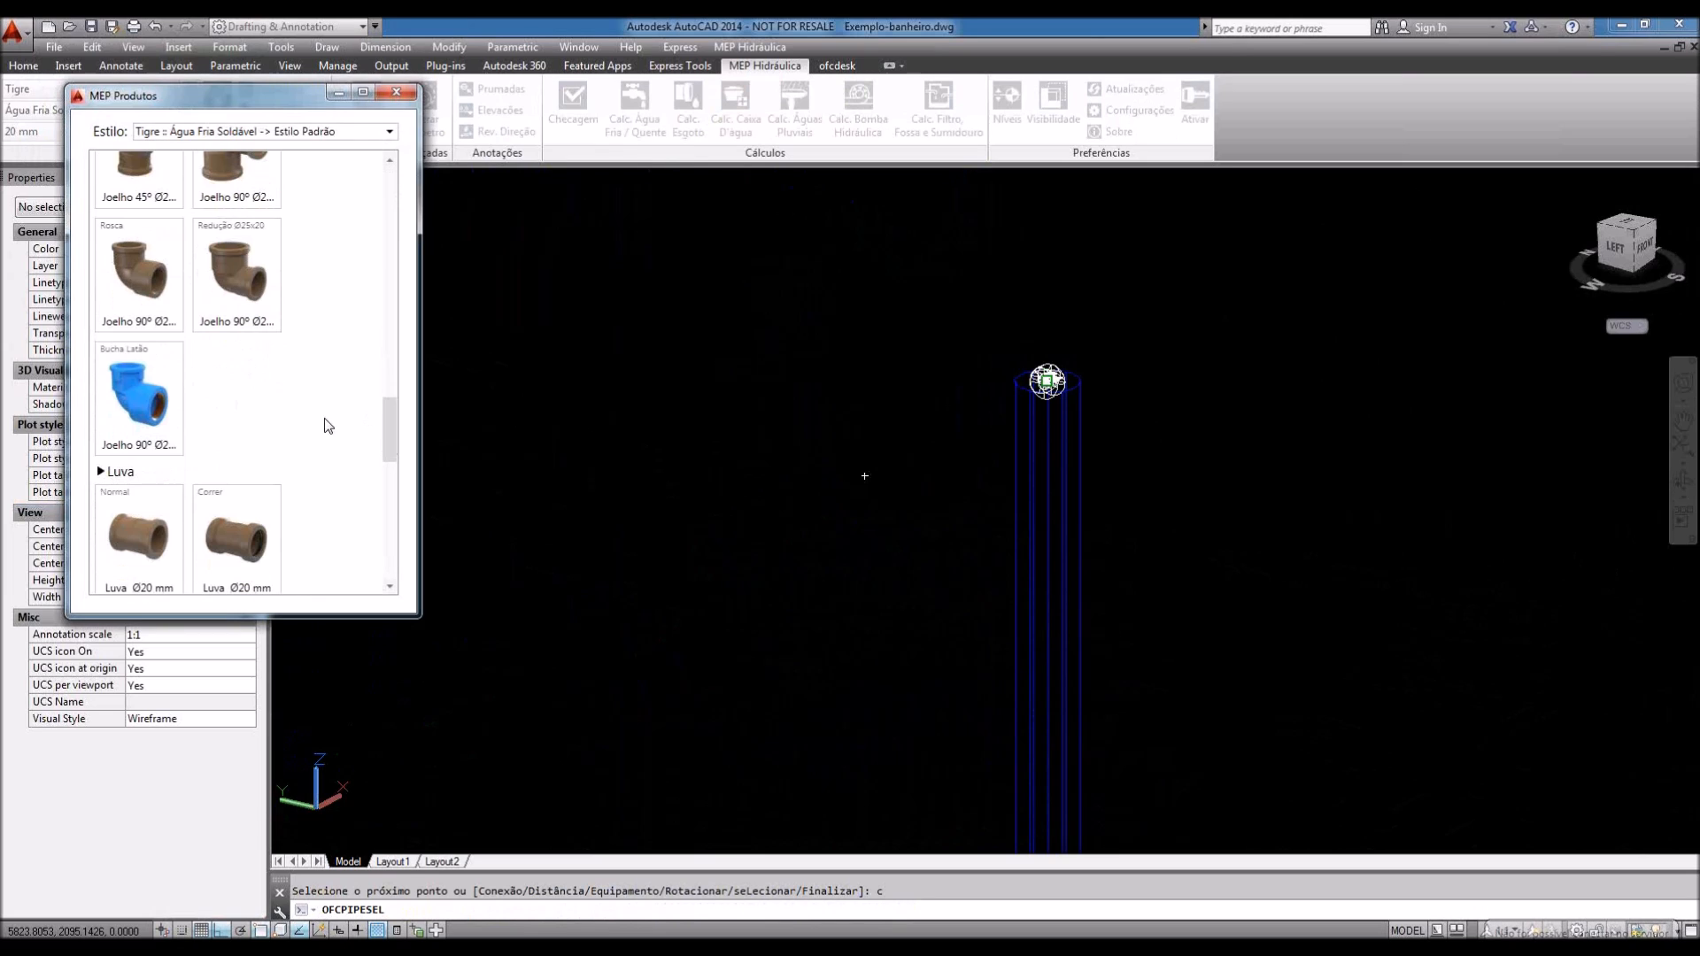
Step: Insert the Bucha Latão Joelho 90º Ø20 elbow using its next connection point
{"action": "left_click", "coordinate": [143, 450]}
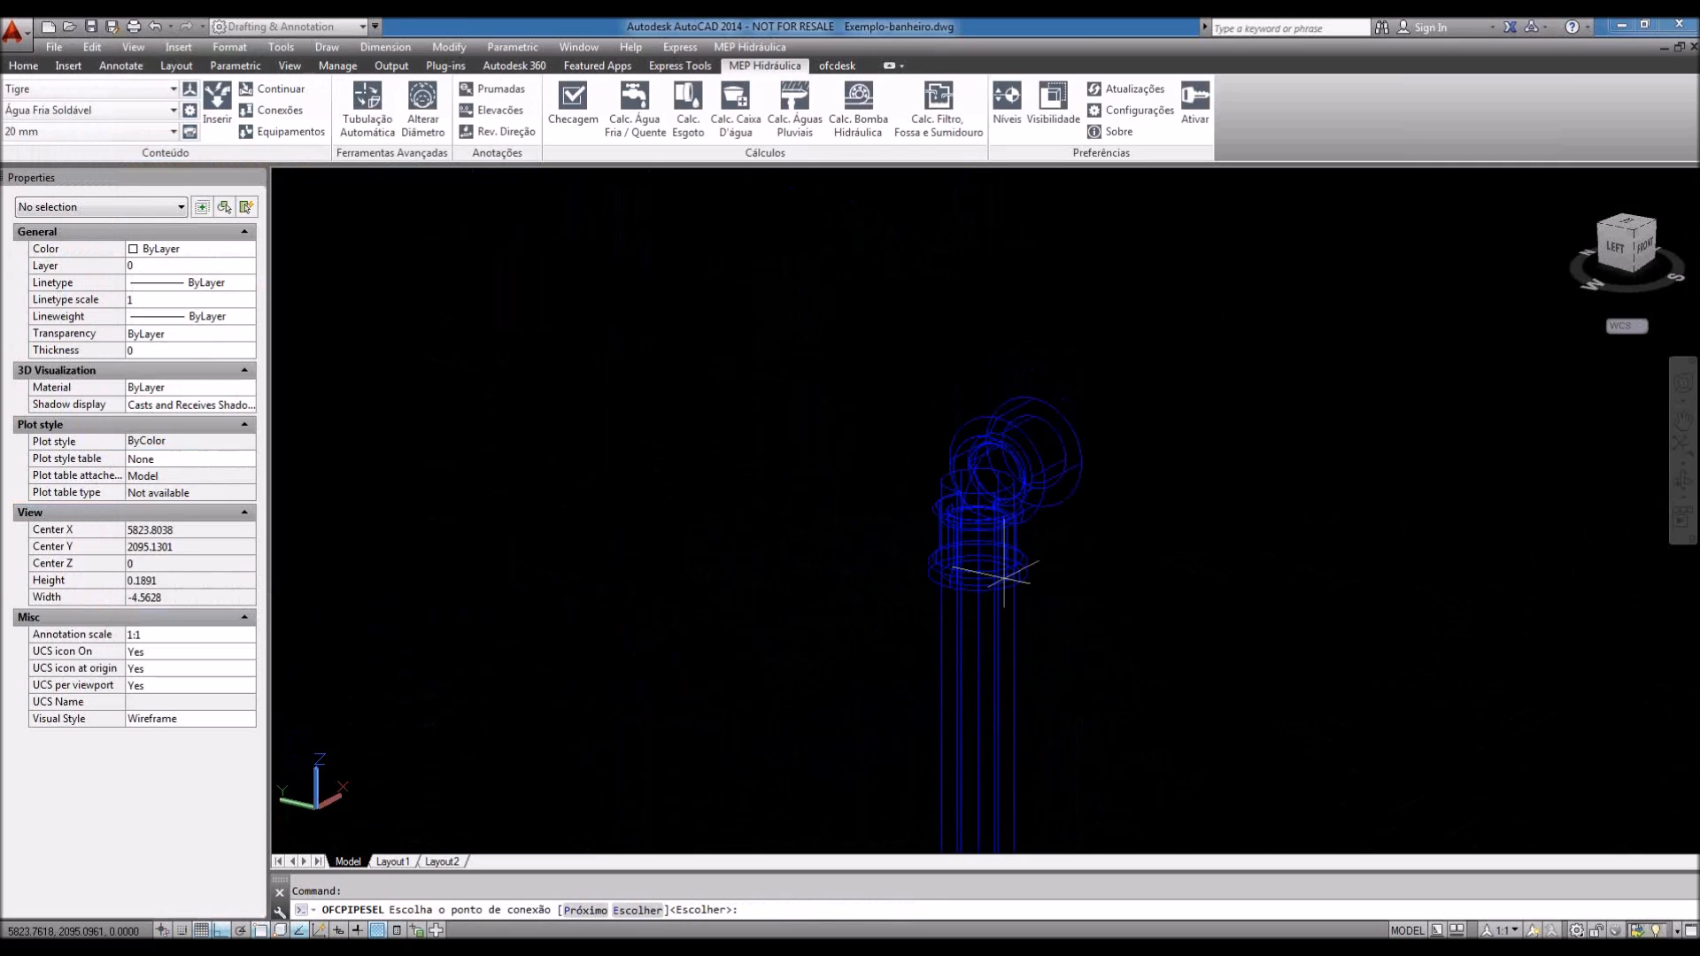
{"action": "type", "text": "p"}
{"action": "key", "text": "Return"}
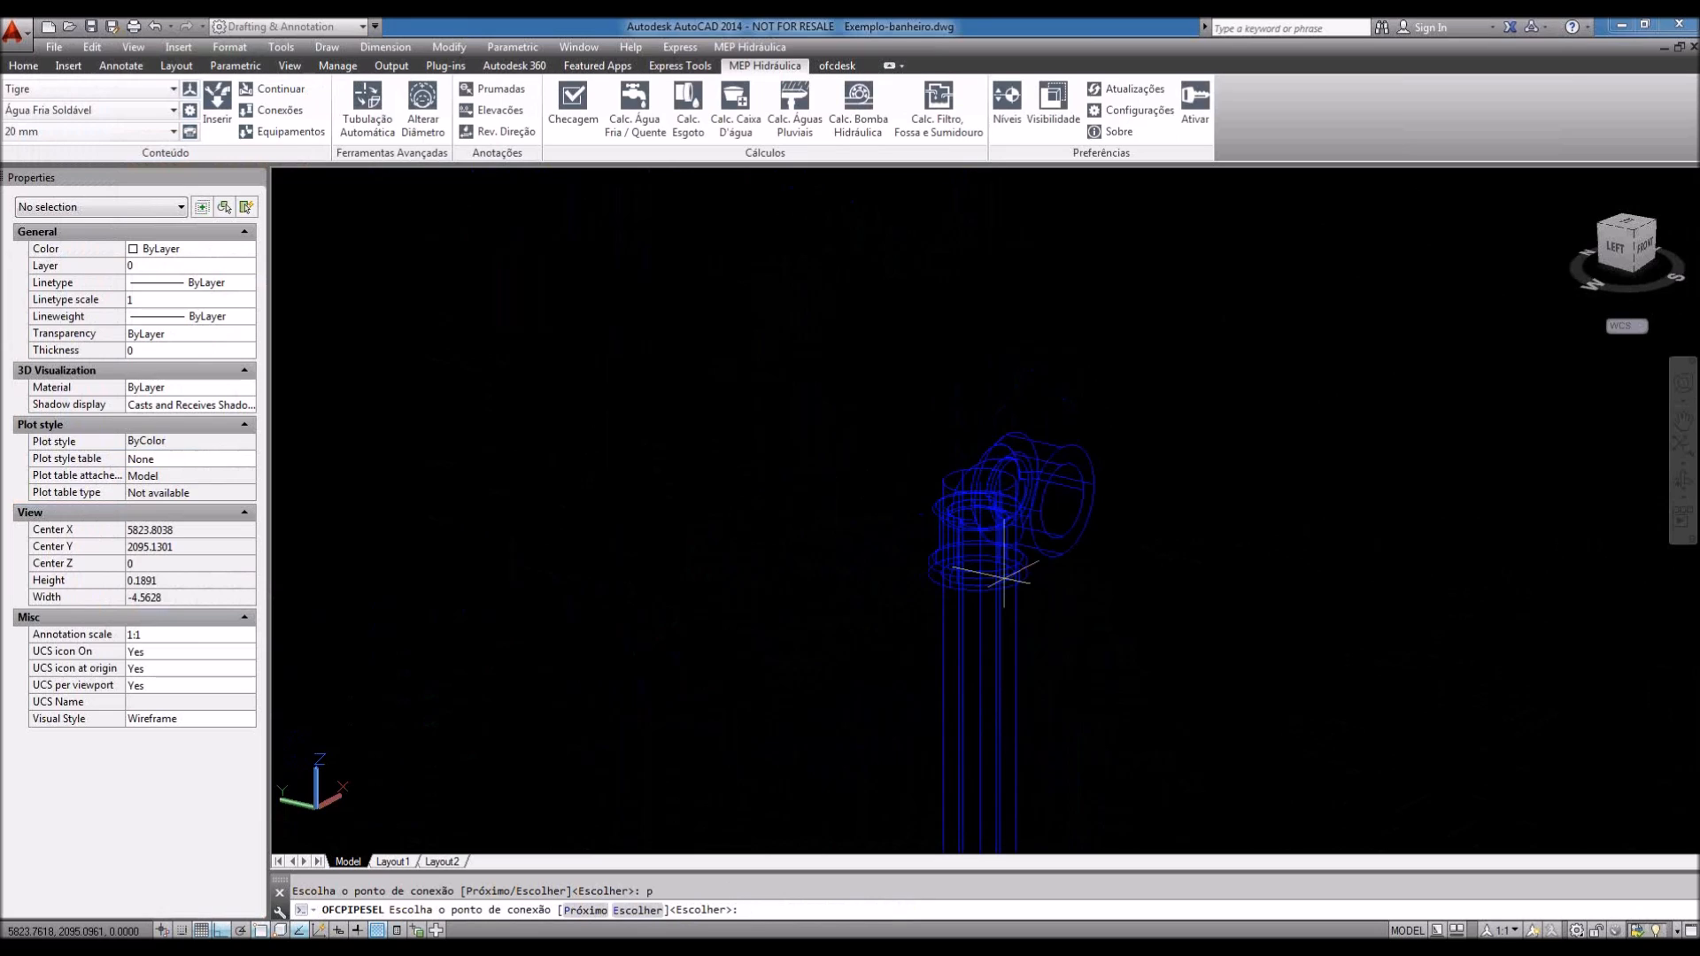
{"action": "key", "text": "Return"}
Step: Rotate the elbow −90° twice and commit the vertical pipe up to it
{"action": "type", "text": "róxim"}
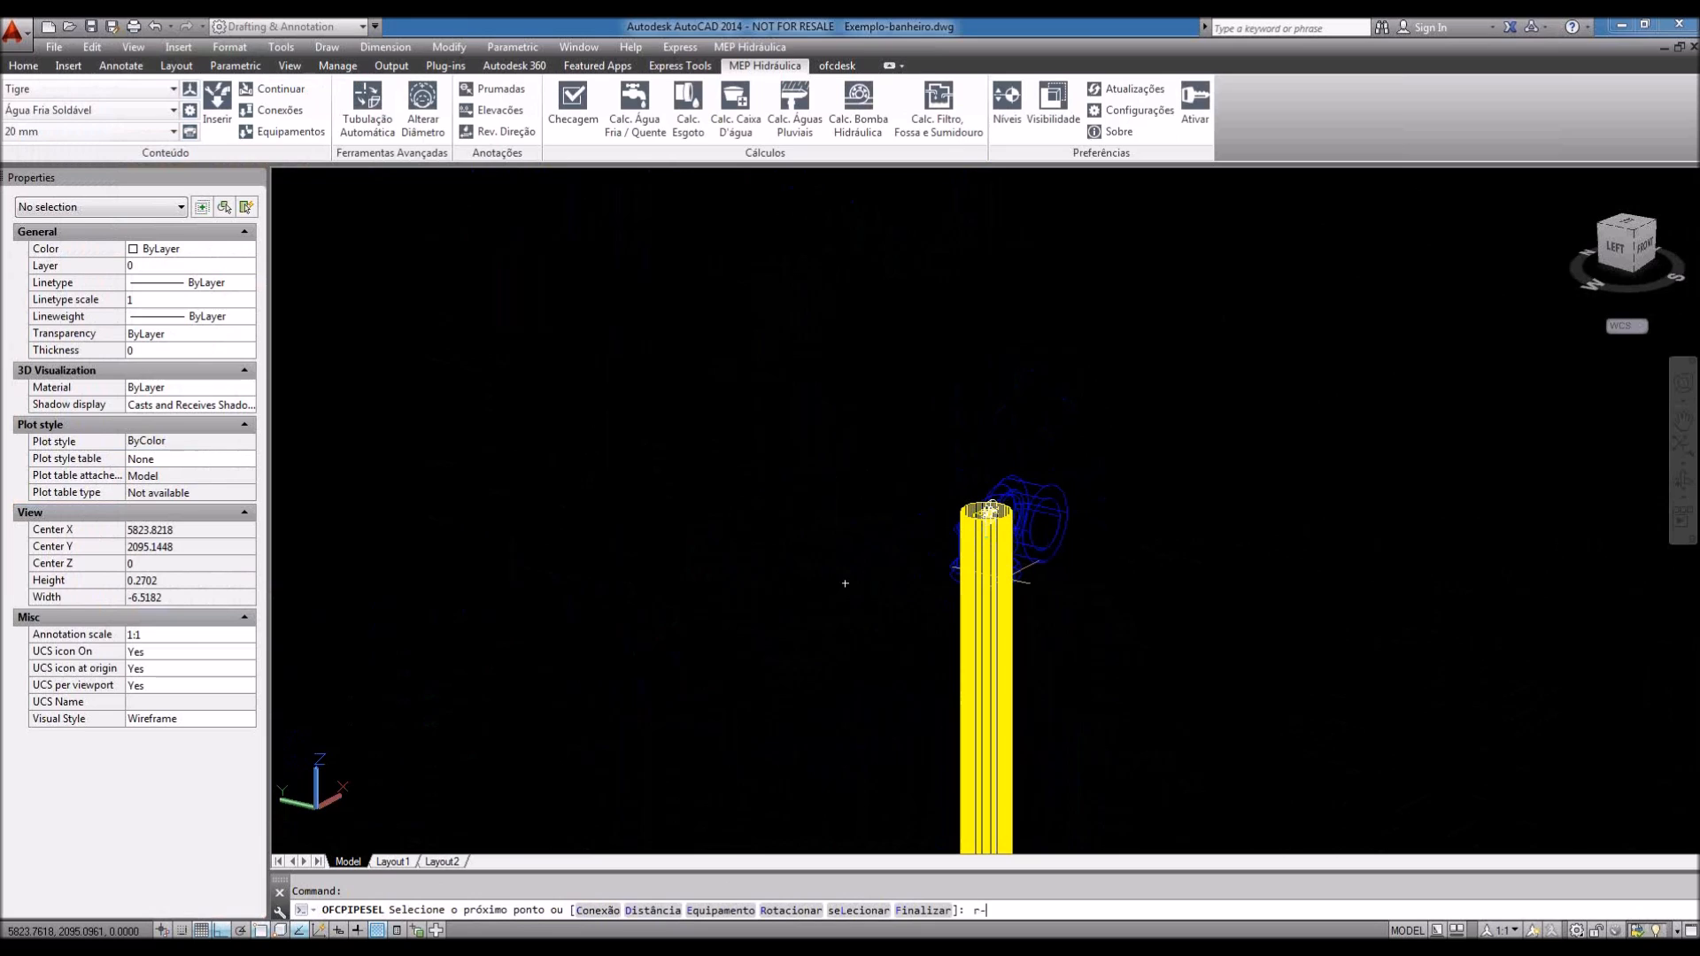
{"action": "key", "text": "Return"}
{"action": "type", "text": "-90"}
{"action": "key", "text": "Return"}
{"action": "type", "text": "r"}
{"action": "key", "text": "Return"}
{"action": "type", "text": "-90"}
{"action": "key", "text": "Return"}
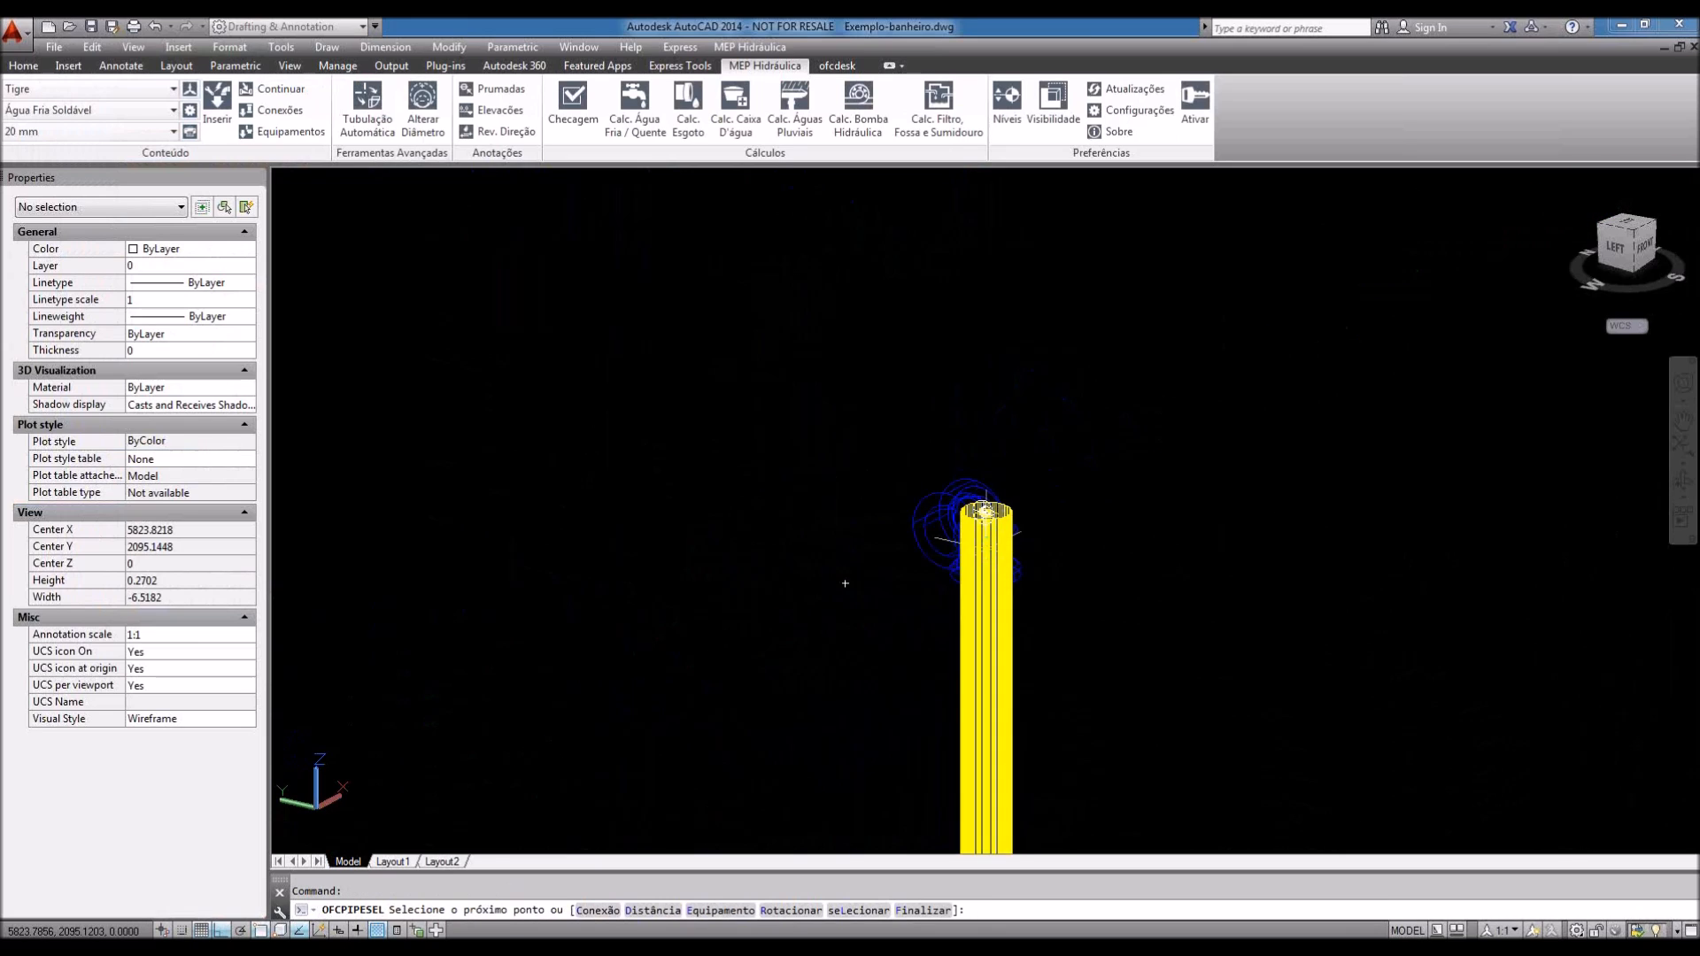
{"action": "left_click", "coordinate": [844, 584]}
{"action": "scroll", "coordinate": [983, 502], "scroll_direction": "down", "scroll_amount": 3}
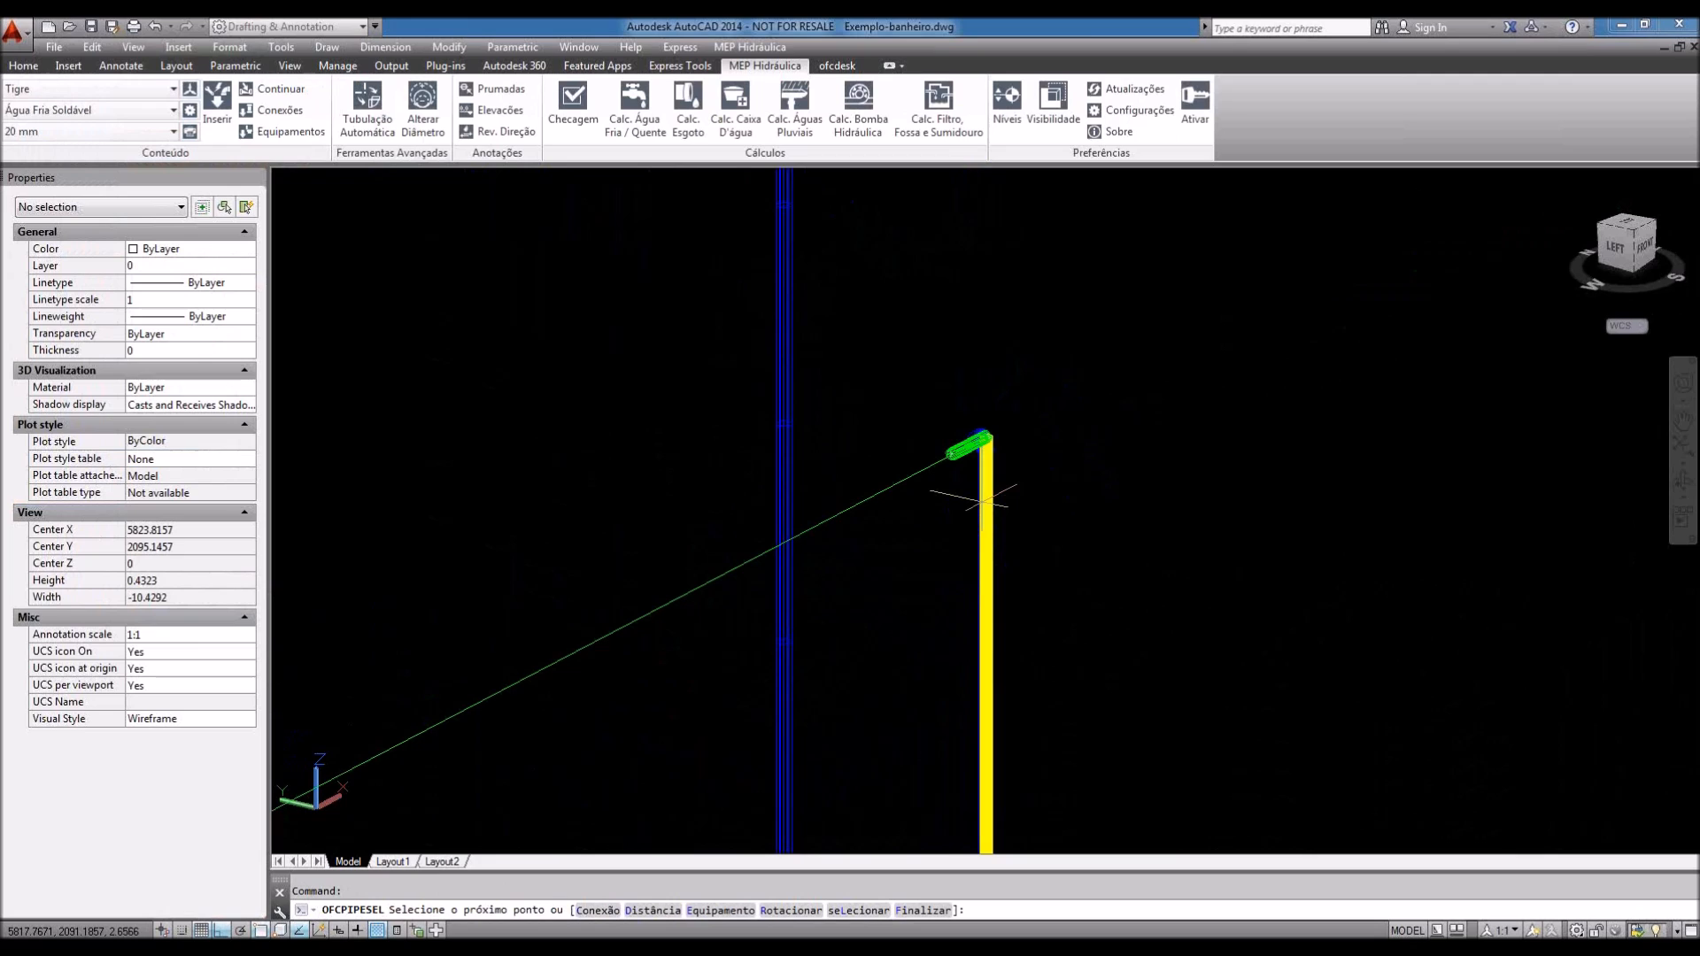
Step: Pan to the elbow's free outlet and enter E to open the MEP Produtos fixture catalogue
{"action": "scroll", "coordinate": [982, 502], "scroll_direction": "up", "scroll_amount": 1}
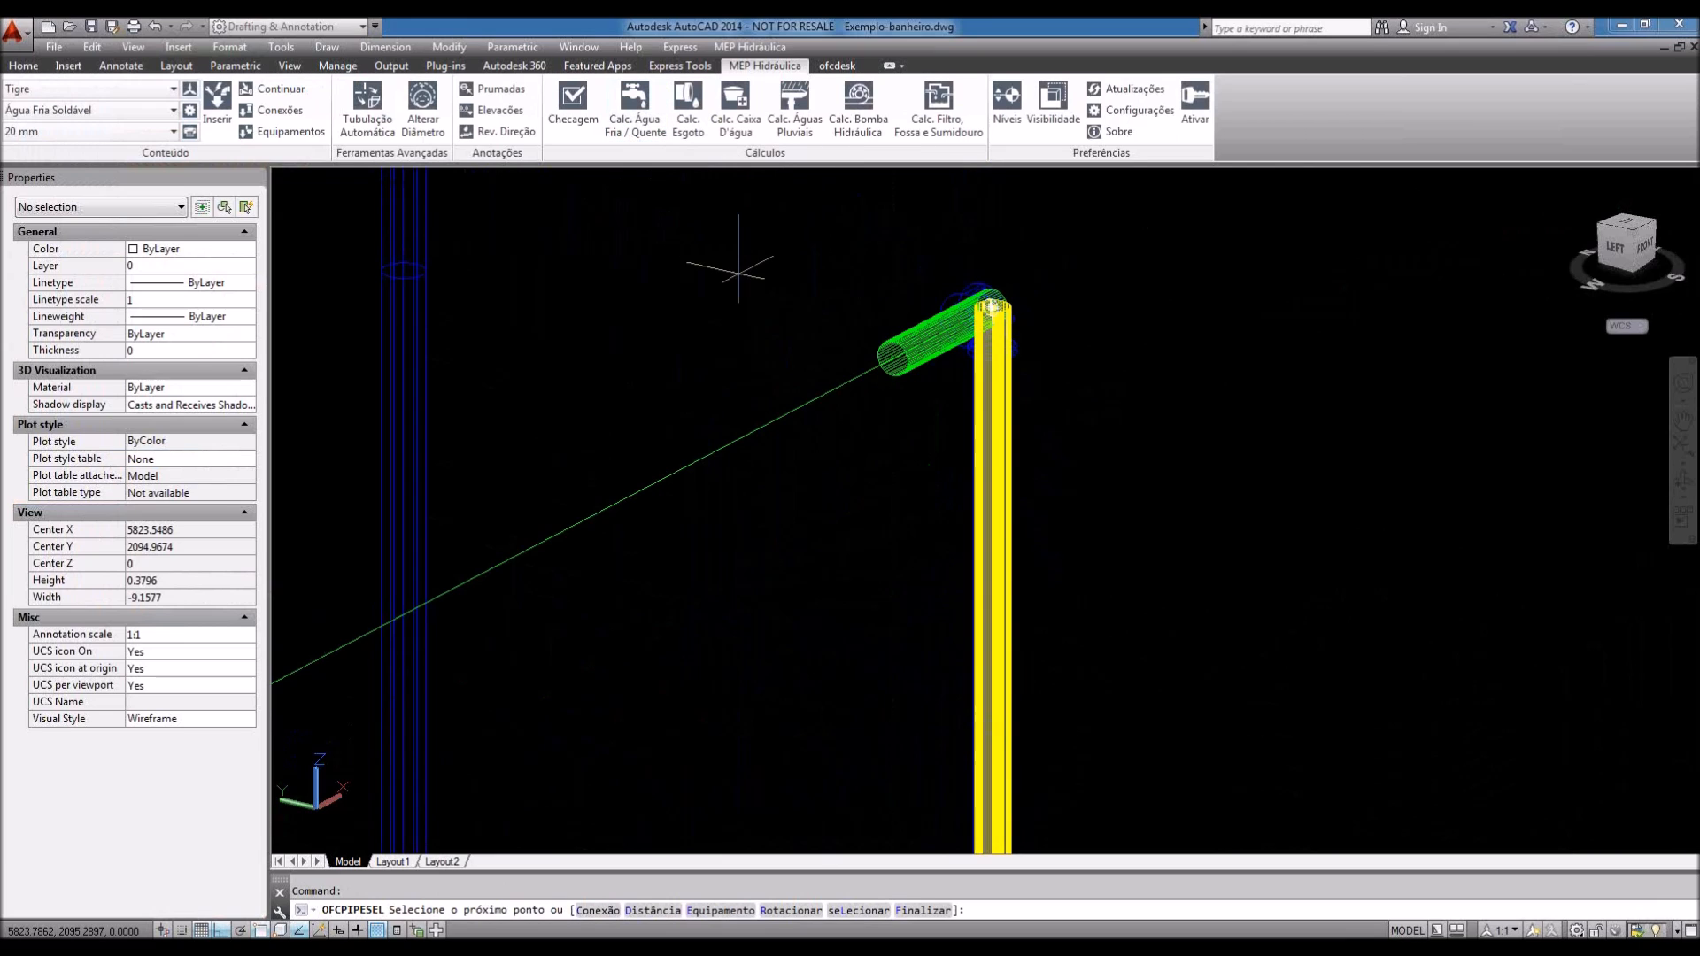
{"action": "middle_click_drag", "start_coordinate": [877, 358], "coordinate": [910, 394]}
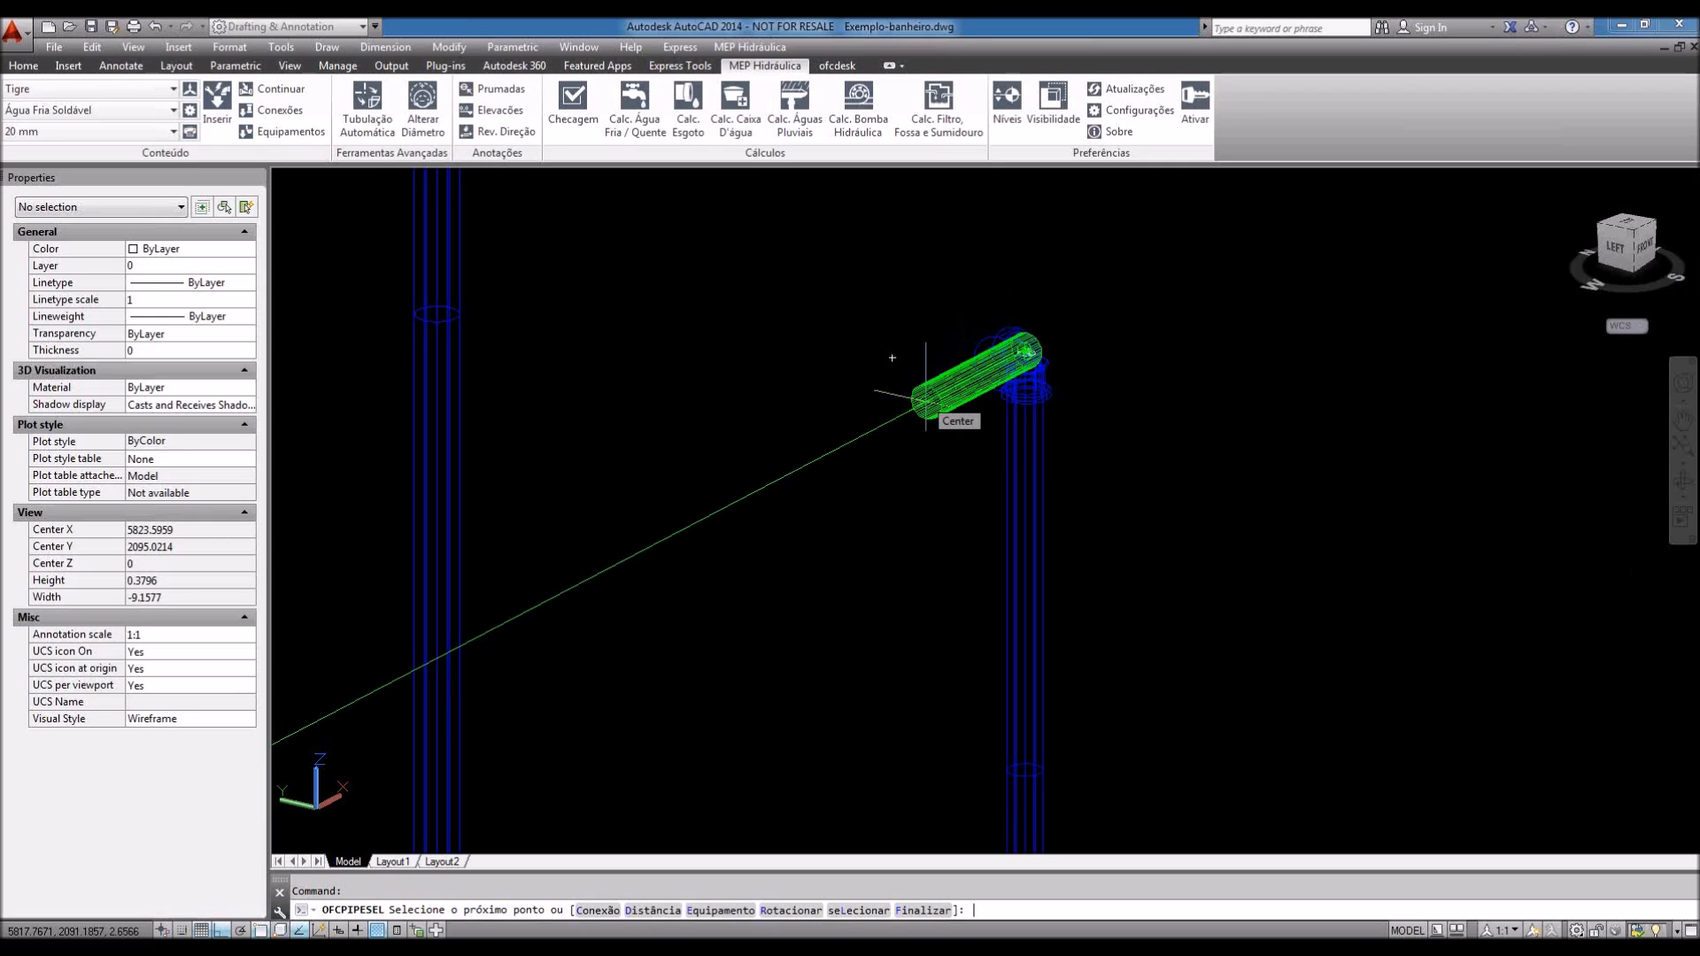
{"action": "type", "text": "e"}
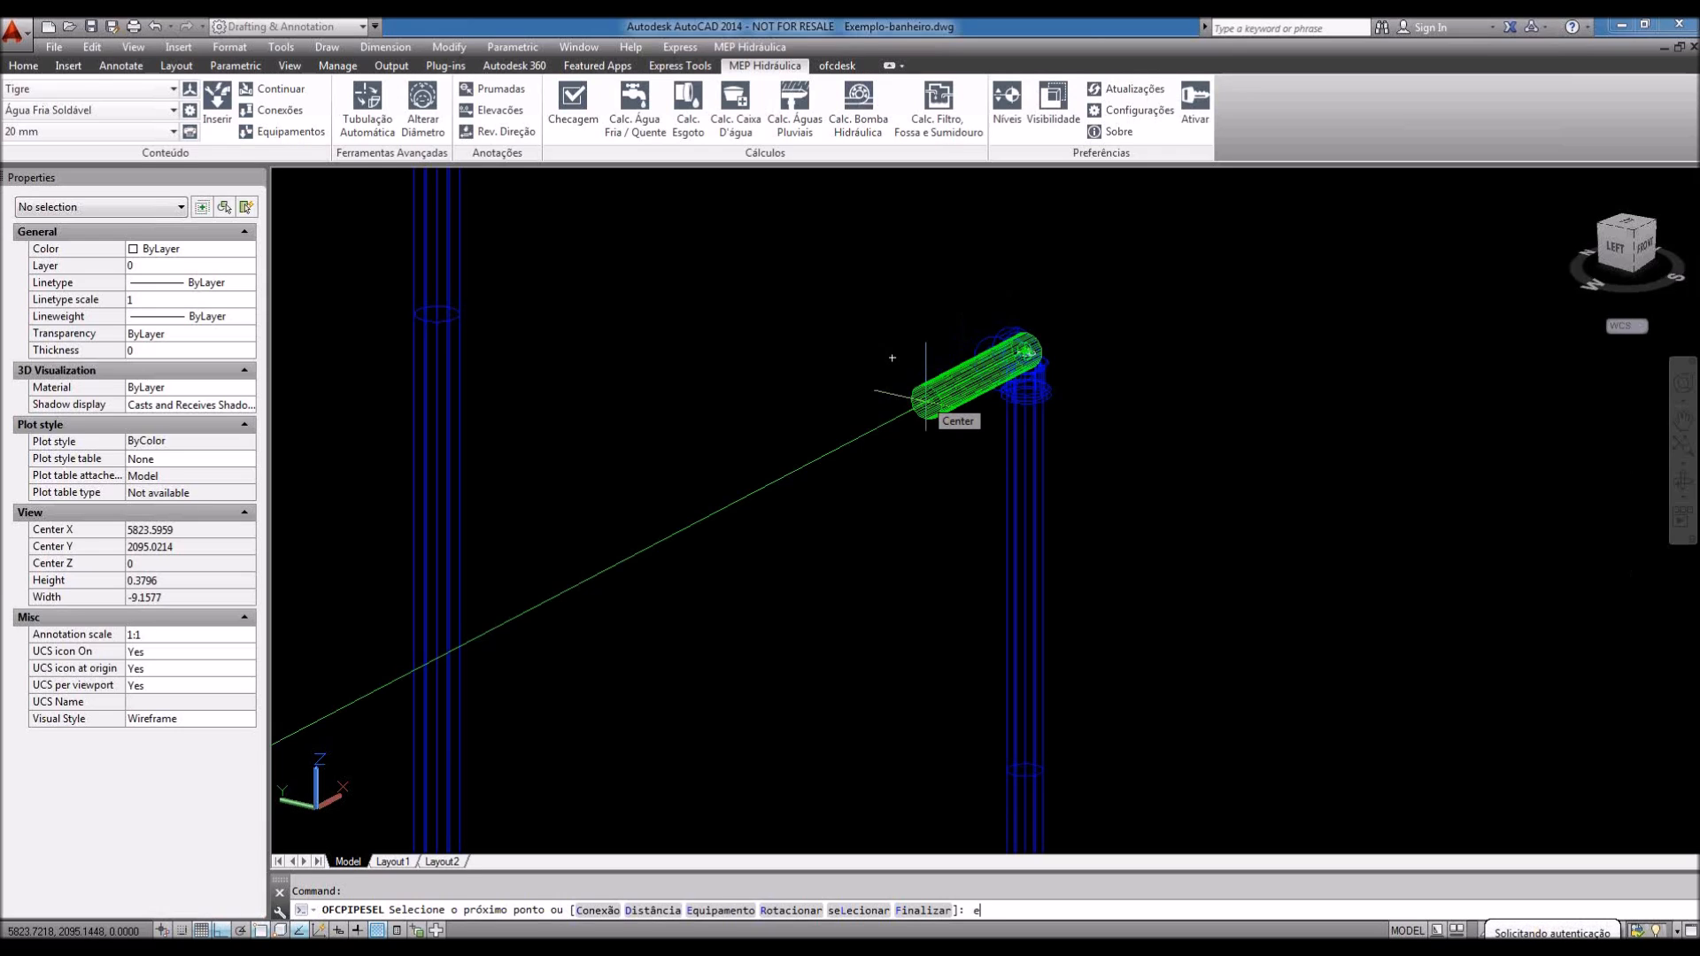
{"action": "key", "text": "Return"}
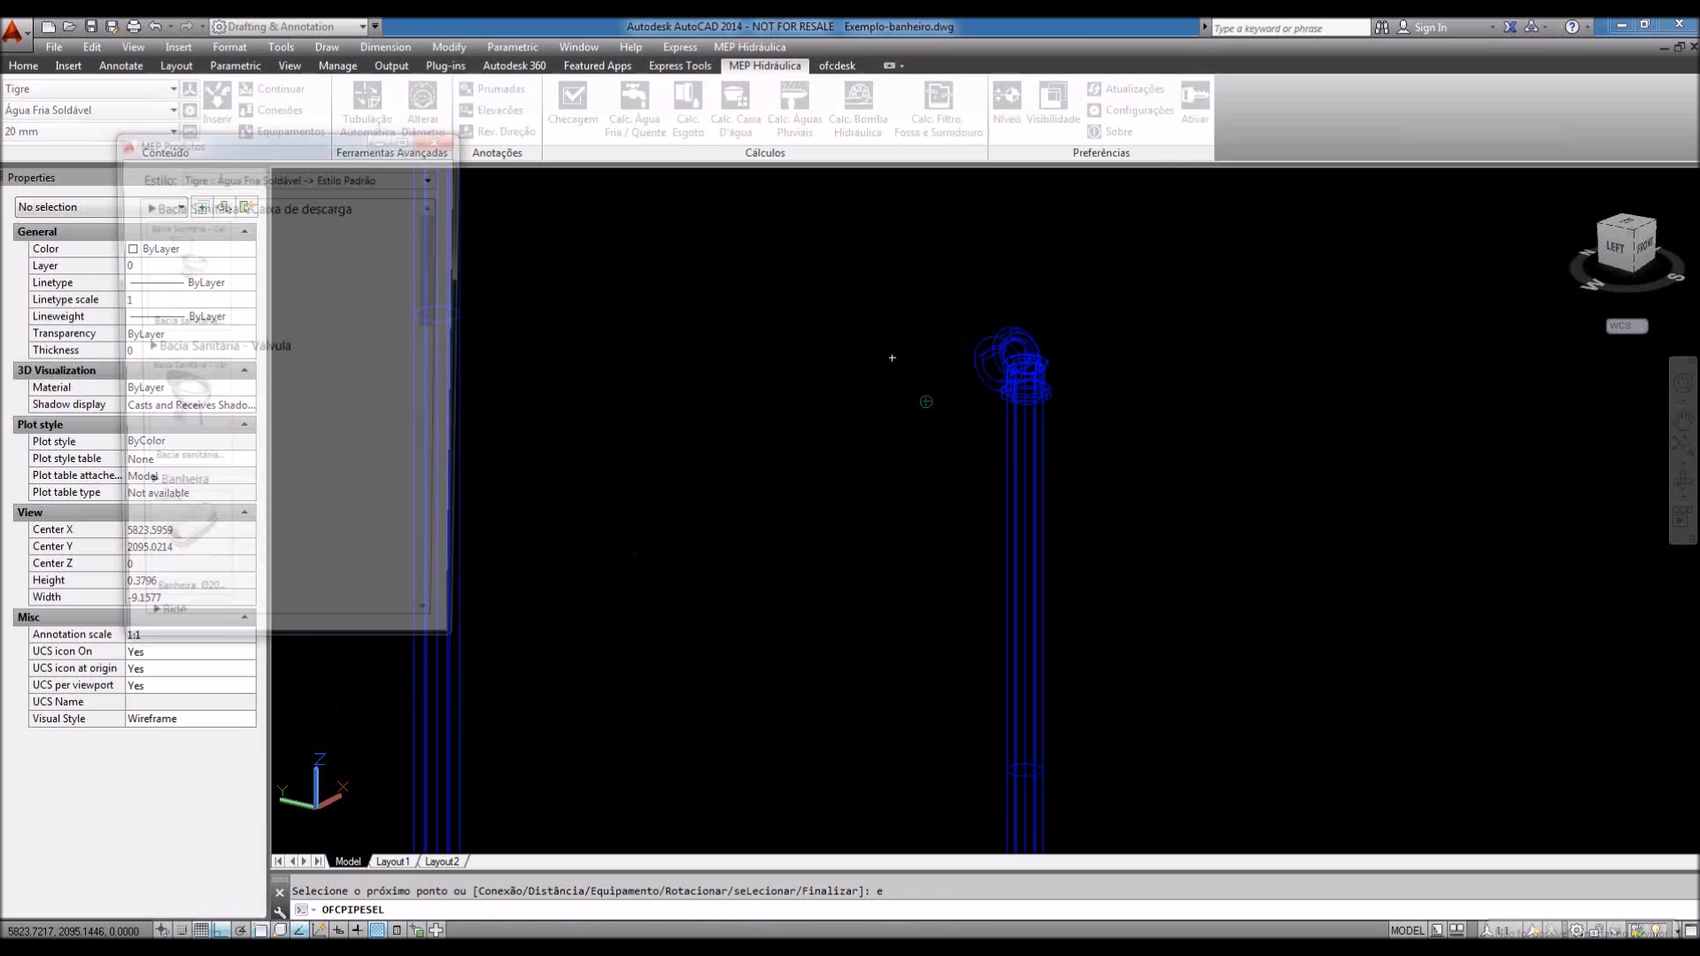
Step: Place a Chuveiro Ø20 mm shower at the elbow's outlet and end the pipe routing
{"action": "scroll", "coordinate": [426, 347], "scroll_direction": "down", "scroll_amount": 3}
{"action": "scroll", "coordinate": [425, 359], "scroll_direction": "down", "scroll_amount": 1}
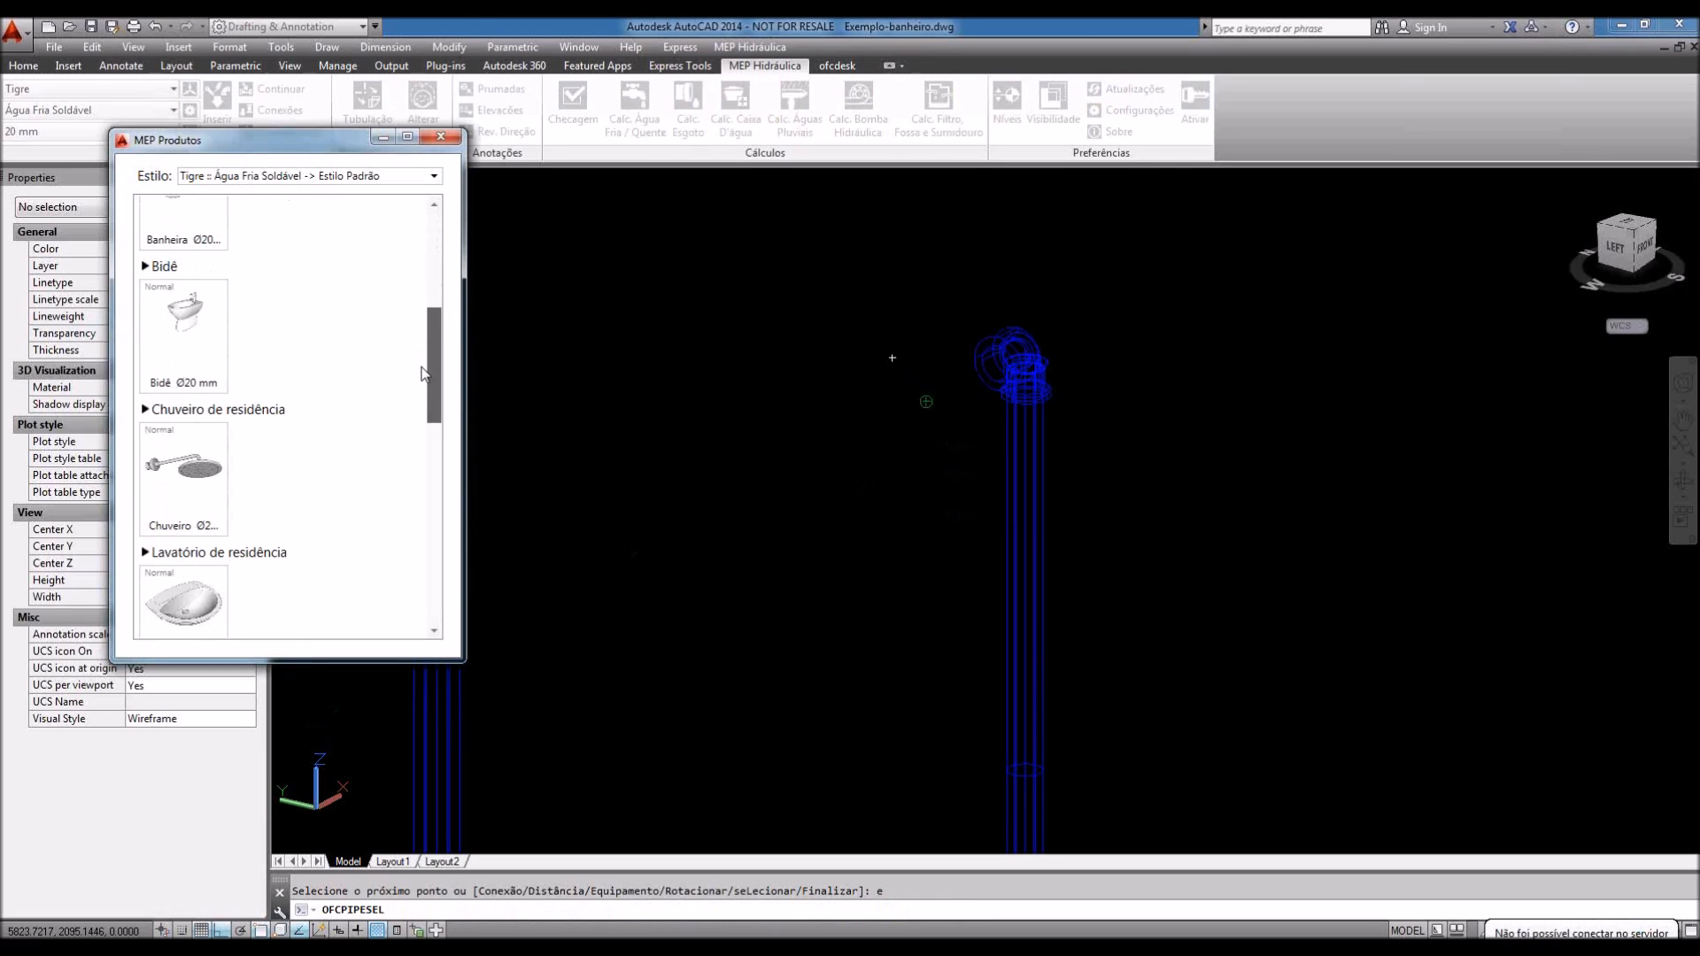
{"action": "scroll", "coordinate": [424, 370], "scroll_direction": "down", "scroll_amount": 1}
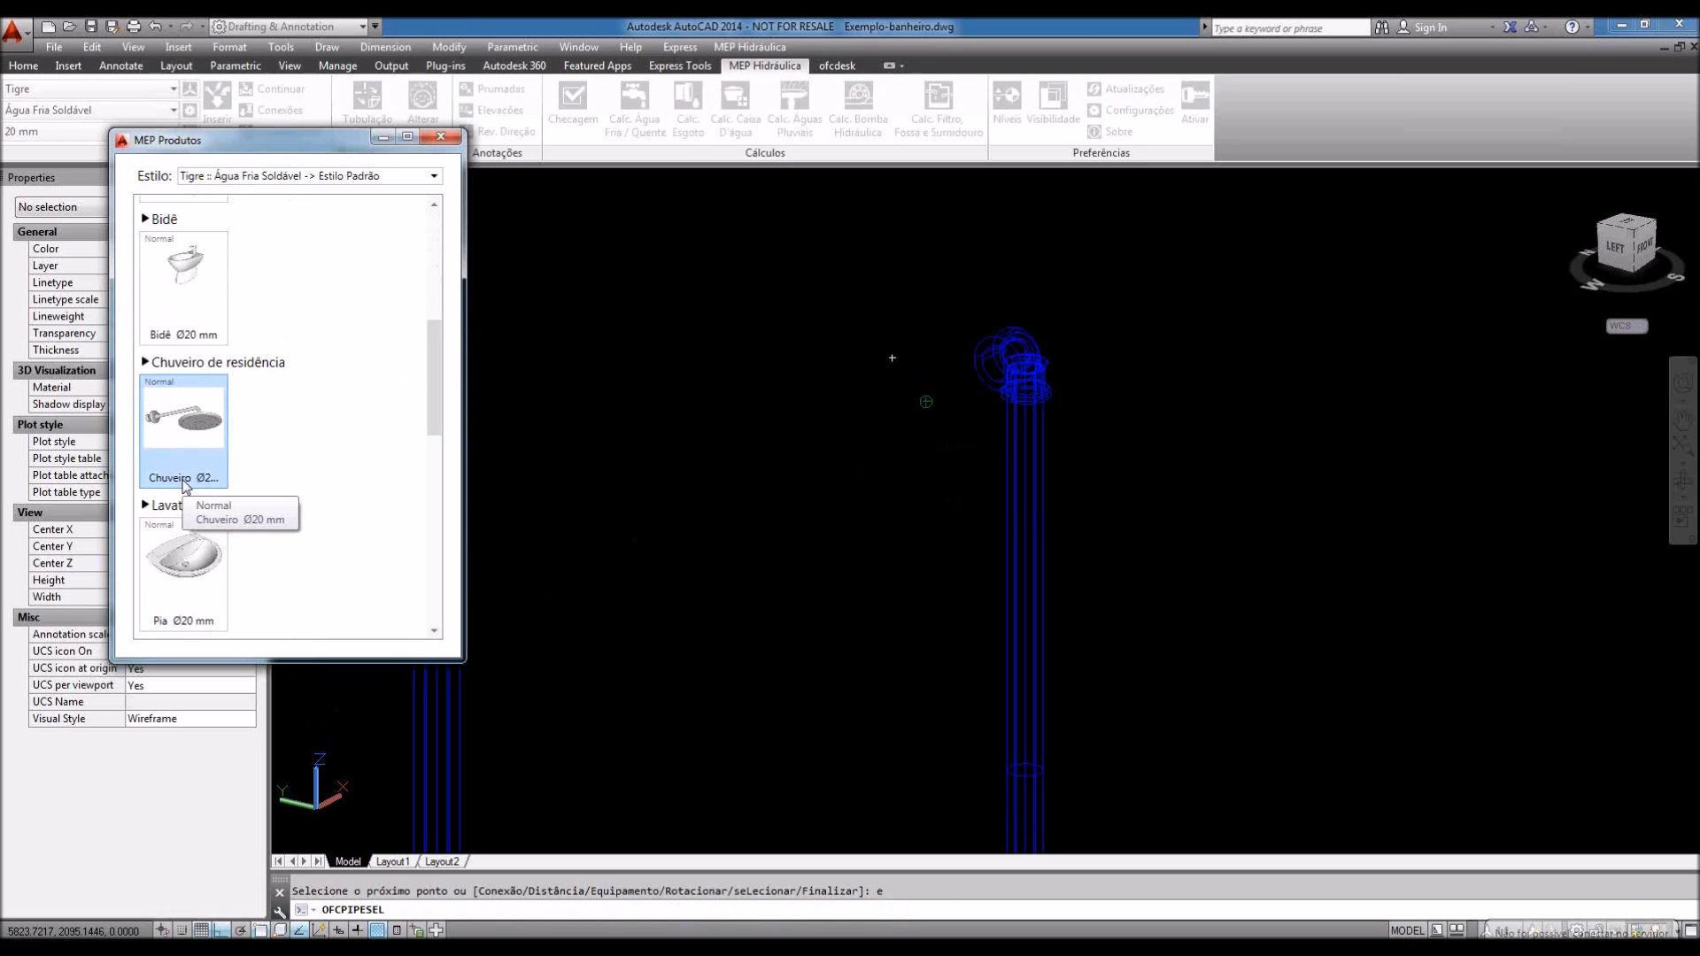
{"action": "left_click", "coordinate": [186, 484]}
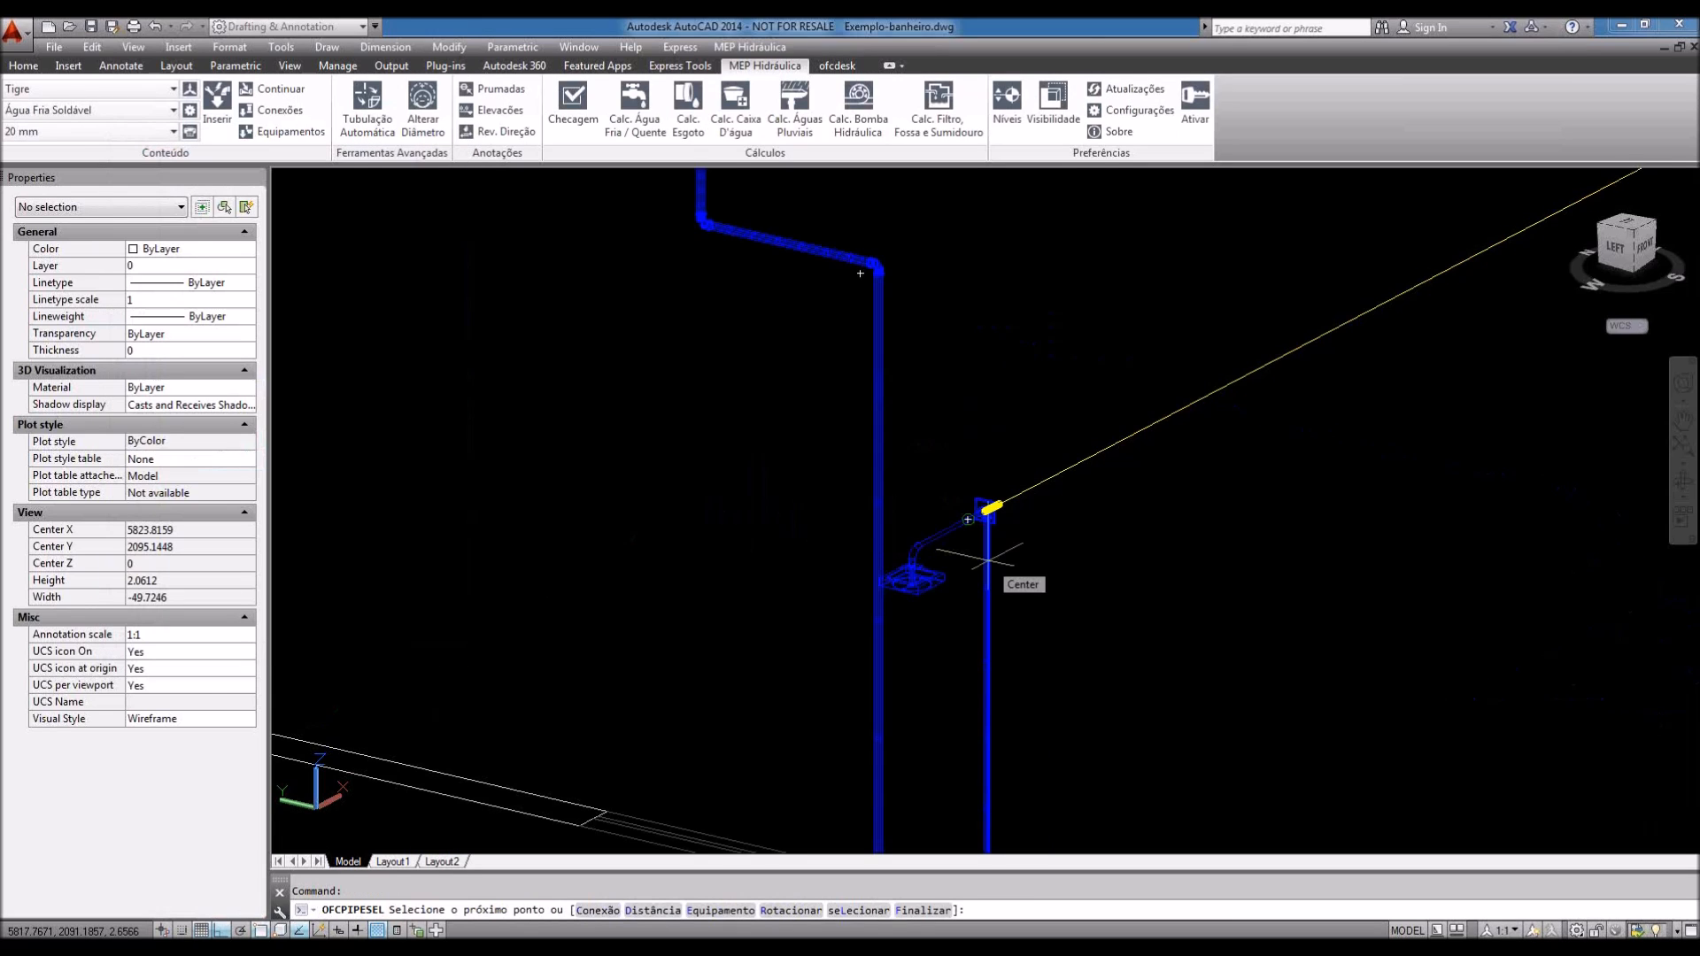
{"action": "key", "text": "Return"}
{"action": "middle_click_drag", "start_coordinate": [998, 584], "coordinate": [1053, 359]}
{"action": "middle_click_drag", "start_coordinate": [1159, 642], "coordinate": [1166, 453]}
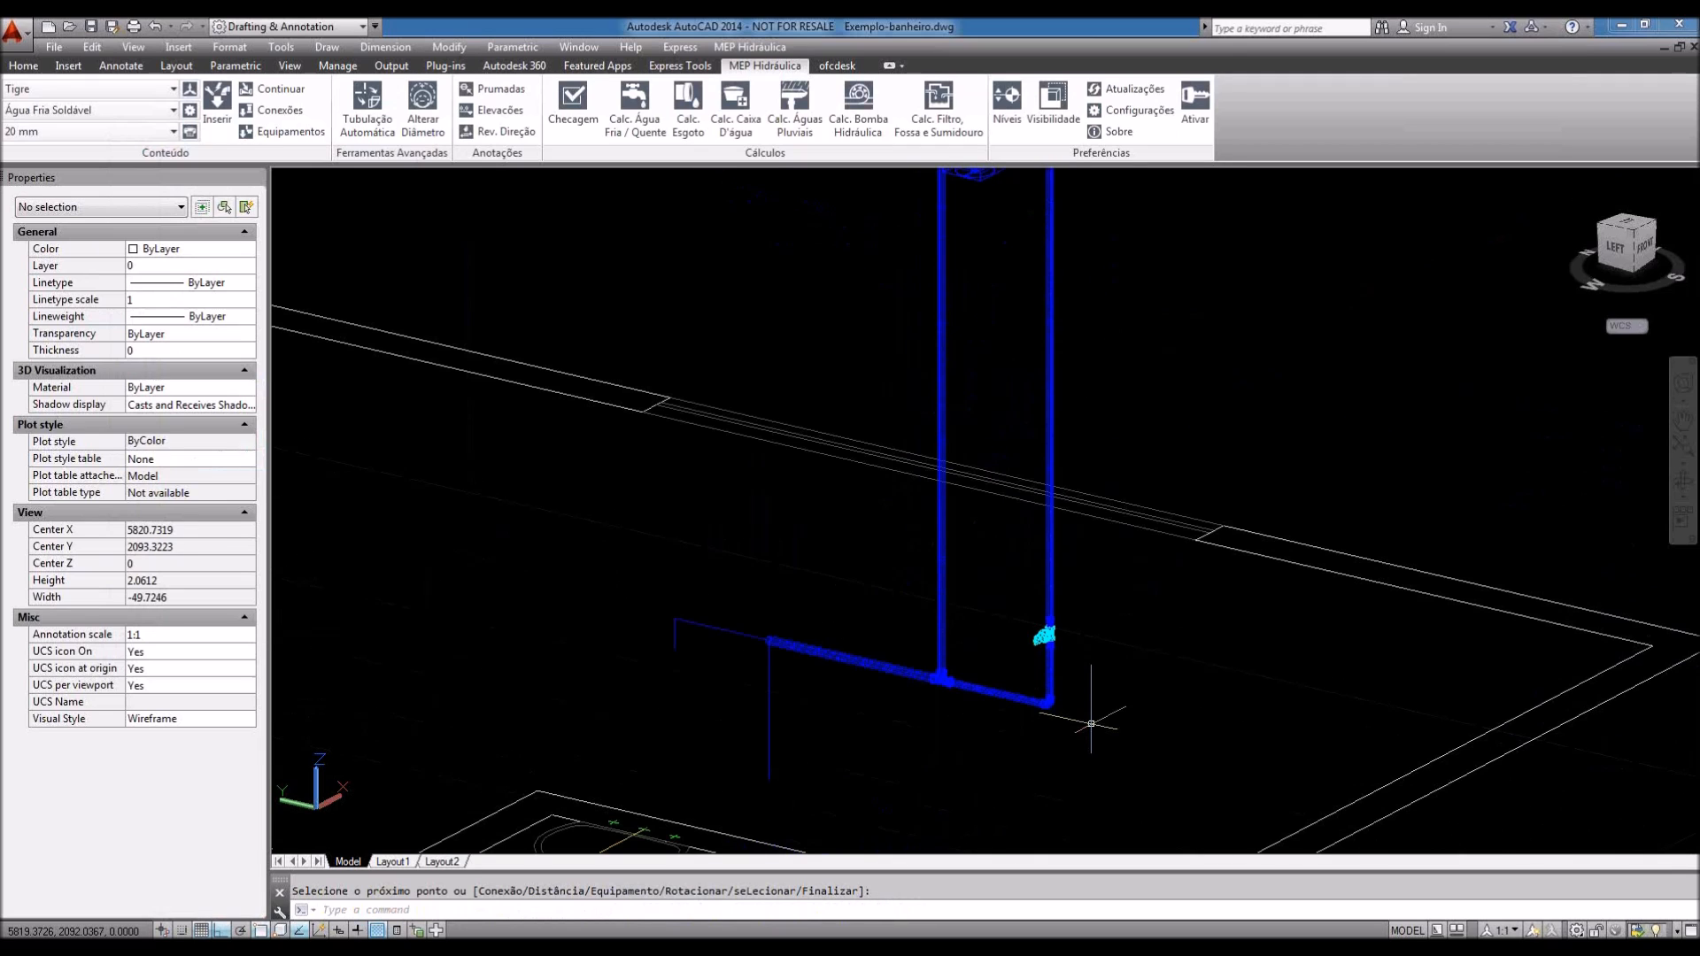
Step: Orbit the model, then switch to the exact TOP view and then the LEFT side view
{"action": "scroll", "coordinate": [1091, 723], "scroll_direction": "up", "scroll_amount": 3}
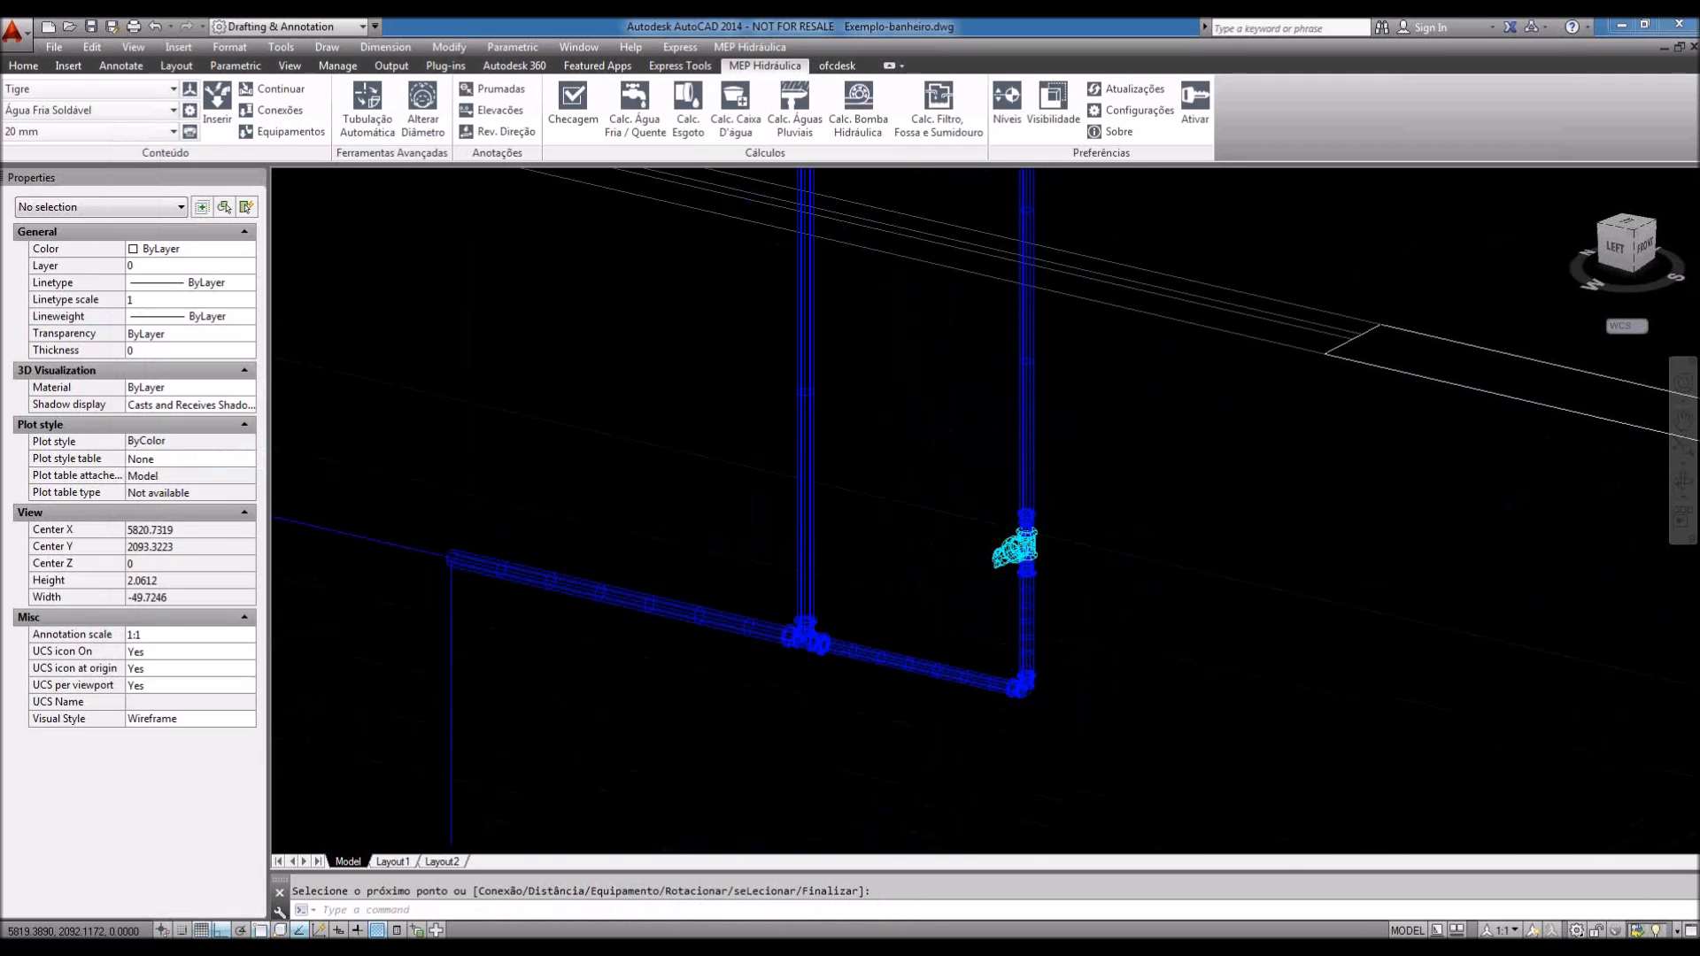
{"action": "scroll", "coordinate": [1019, 540], "scroll_direction": "up", "scroll_amount": 3}
{"action": "scroll", "coordinate": [1018, 540], "scroll_direction": "down", "scroll_amount": 5}
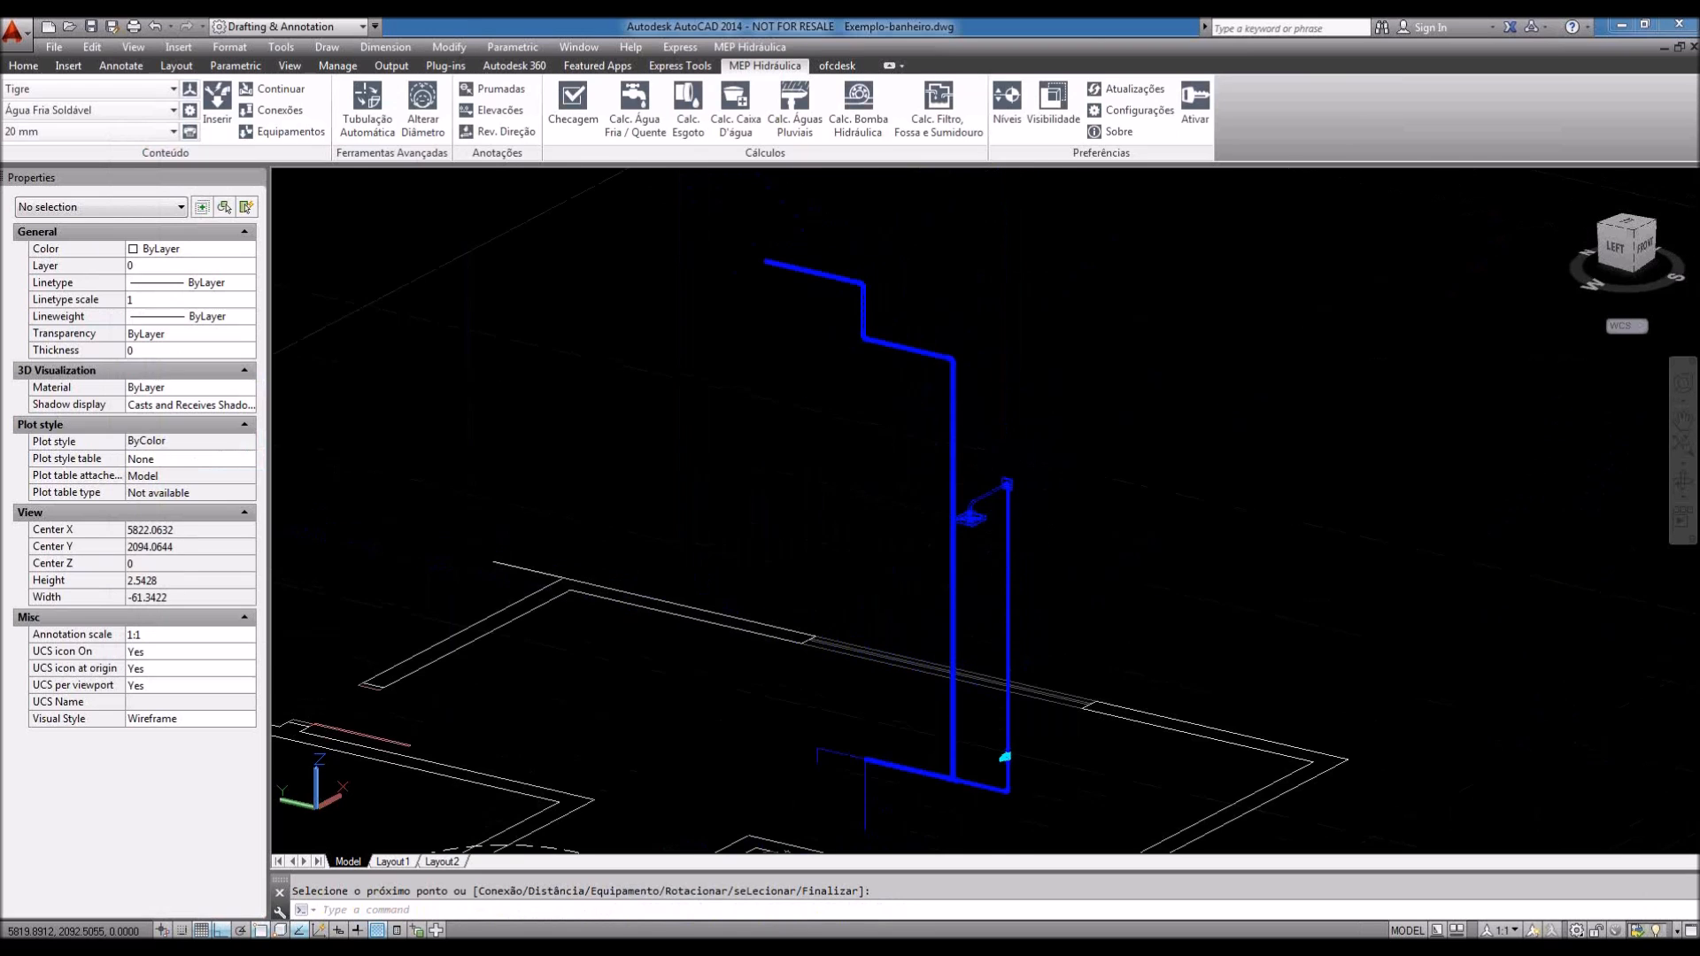
{"action": "scroll", "coordinate": [1041, 476], "scroll_direction": "up", "scroll_amount": 3}
{"action": "scroll", "coordinate": [1041, 476], "scroll_direction": "down", "scroll_amount": 4}
{"action": "middle_click_drag", "start_coordinate": [1179, 492], "coordinate": [1009, 664], "text": "shift"}
{"action": "key", "text": "Escape"}
{"action": "scroll", "coordinate": [1043, 409], "scroll_direction": "down", "scroll_amount": 2}
{"action": "middle_click_drag", "start_coordinate": [1044, 412], "coordinate": [1052, 562], "text": "shift"}
{"action": "scroll", "coordinate": [995, 518], "scroll_direction": "up", "scroll_amount": 3}
{"action": "left_click", "coordinate": [1627, 240]}
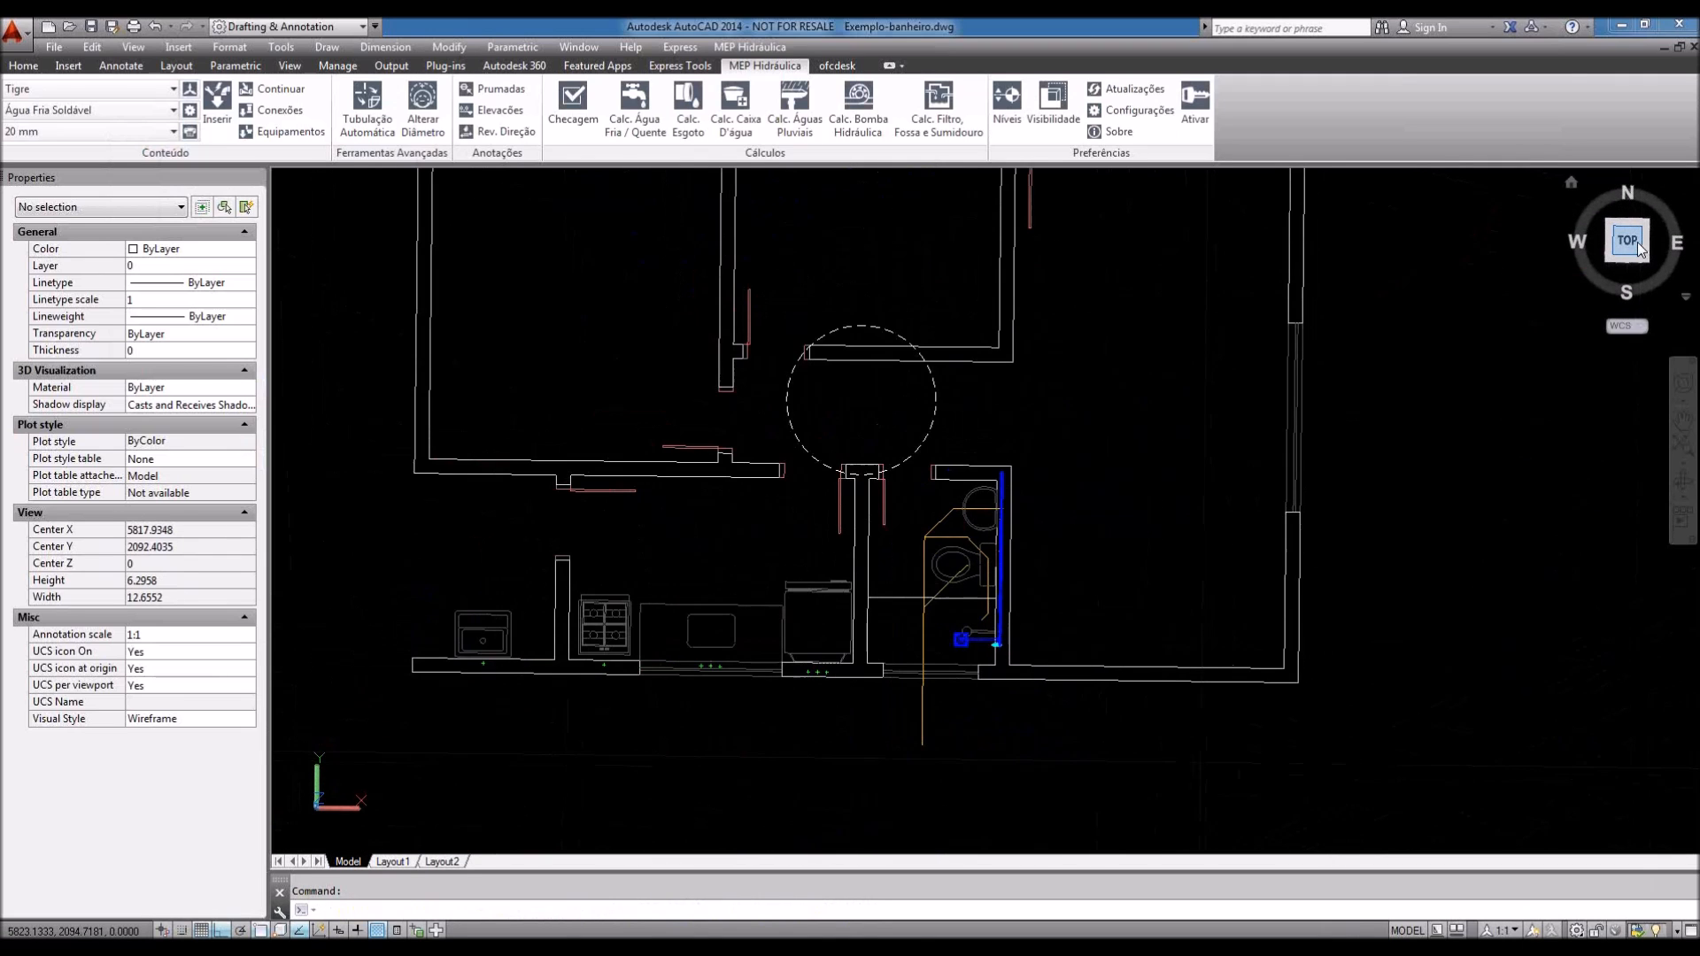
{"action": "scroll", "coordinate": [1029, 708], "scroll_direction": "up", "scroll_amount": 5}
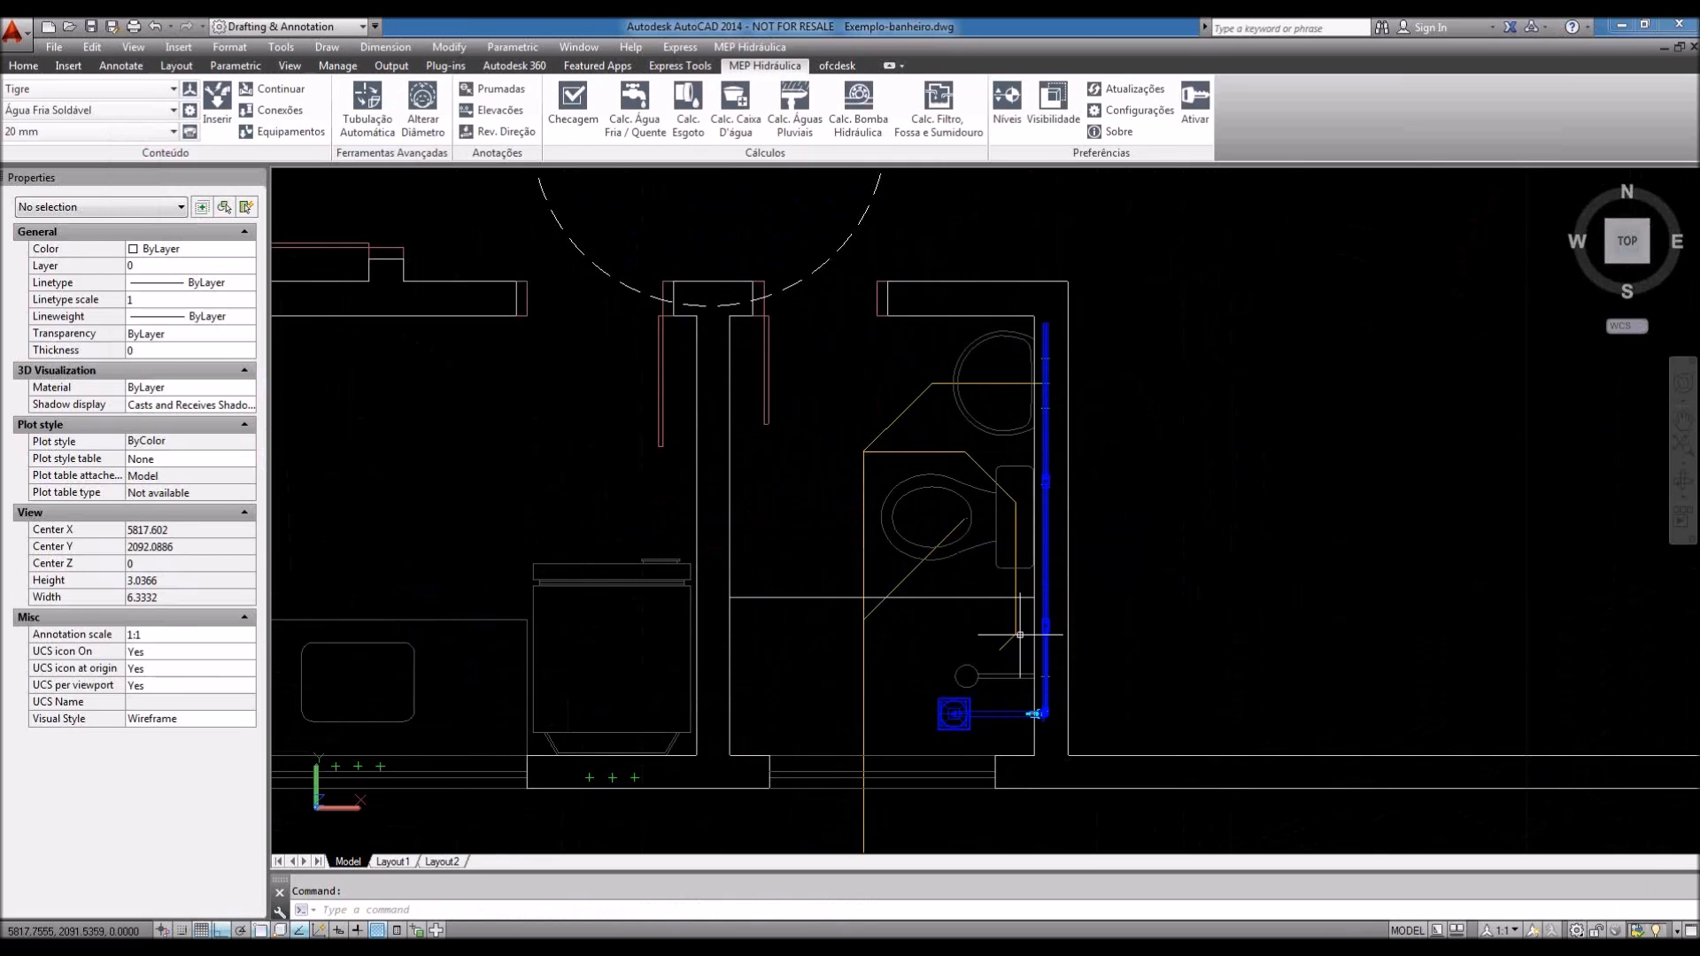
{"action": "left_click", "coordinate": [1581, 251]}
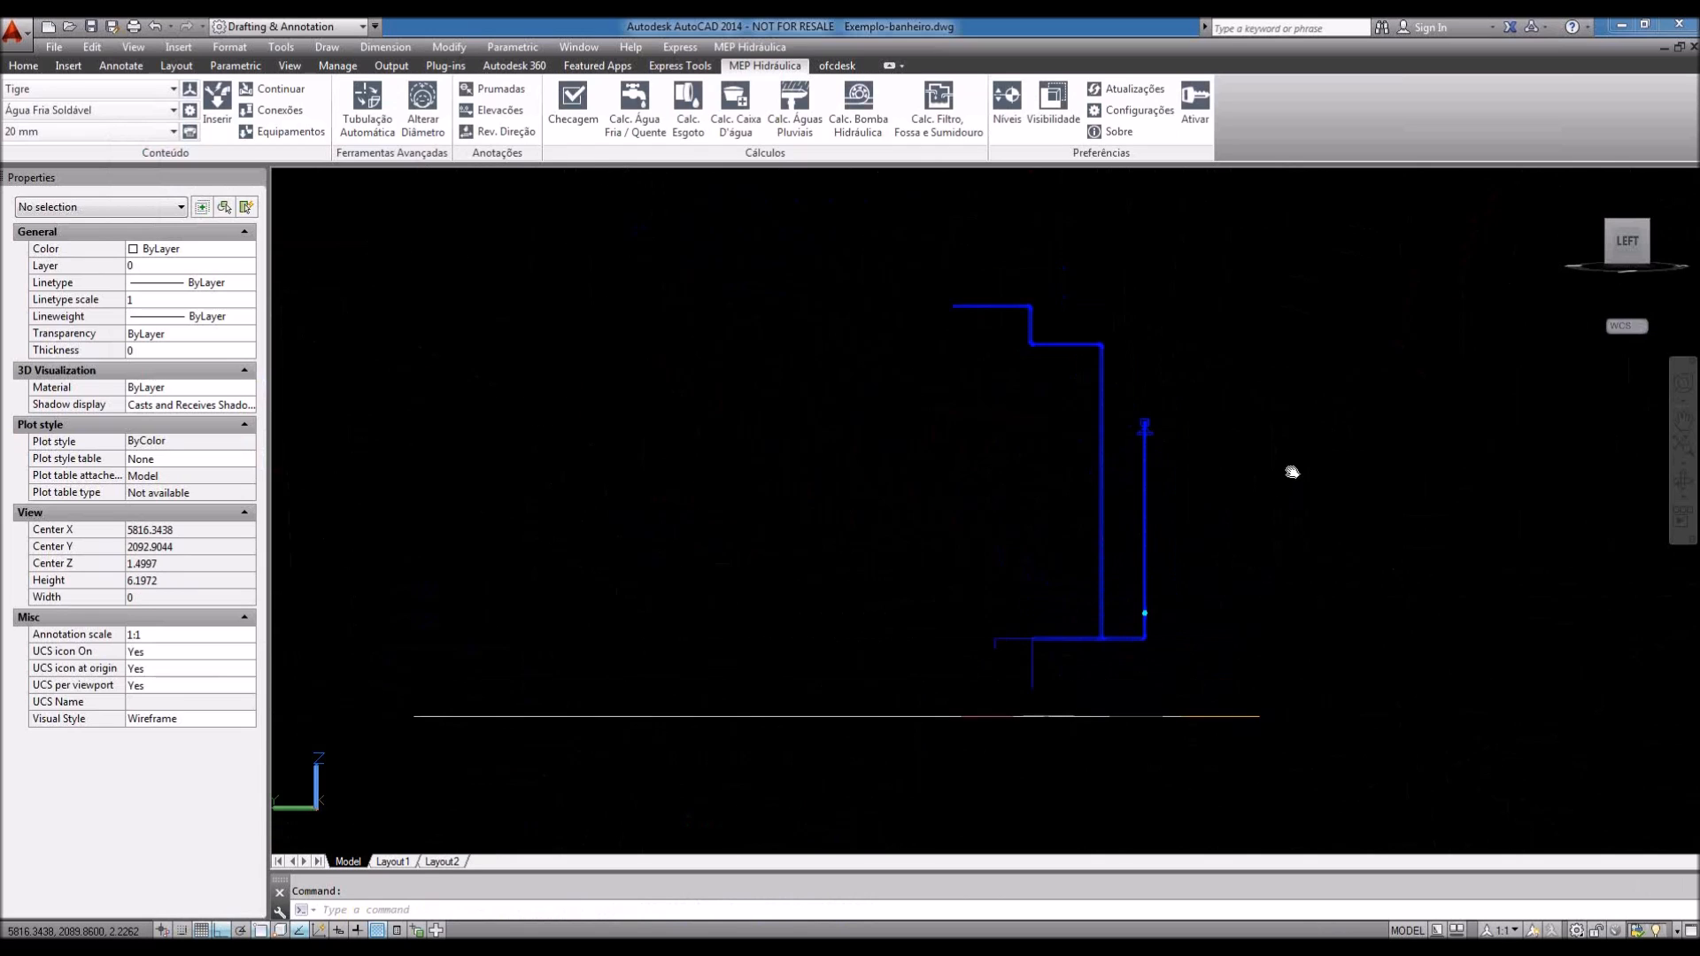
Step: Frame the pipes and window-select all 30 pipe objects in the left elevation
{"action": "scroll", "coordinate": [1102, 530], "scroll_direction": "up", "scroll_amount": 1}
{"action": "middle_click_drag", "start_coordinate": [1148, 534], "coordinate": [1144, 549]}
{"action": "scroll", "coordinate": [1078, 672], "scroll_direction": "down", "scroll_amount": 1}
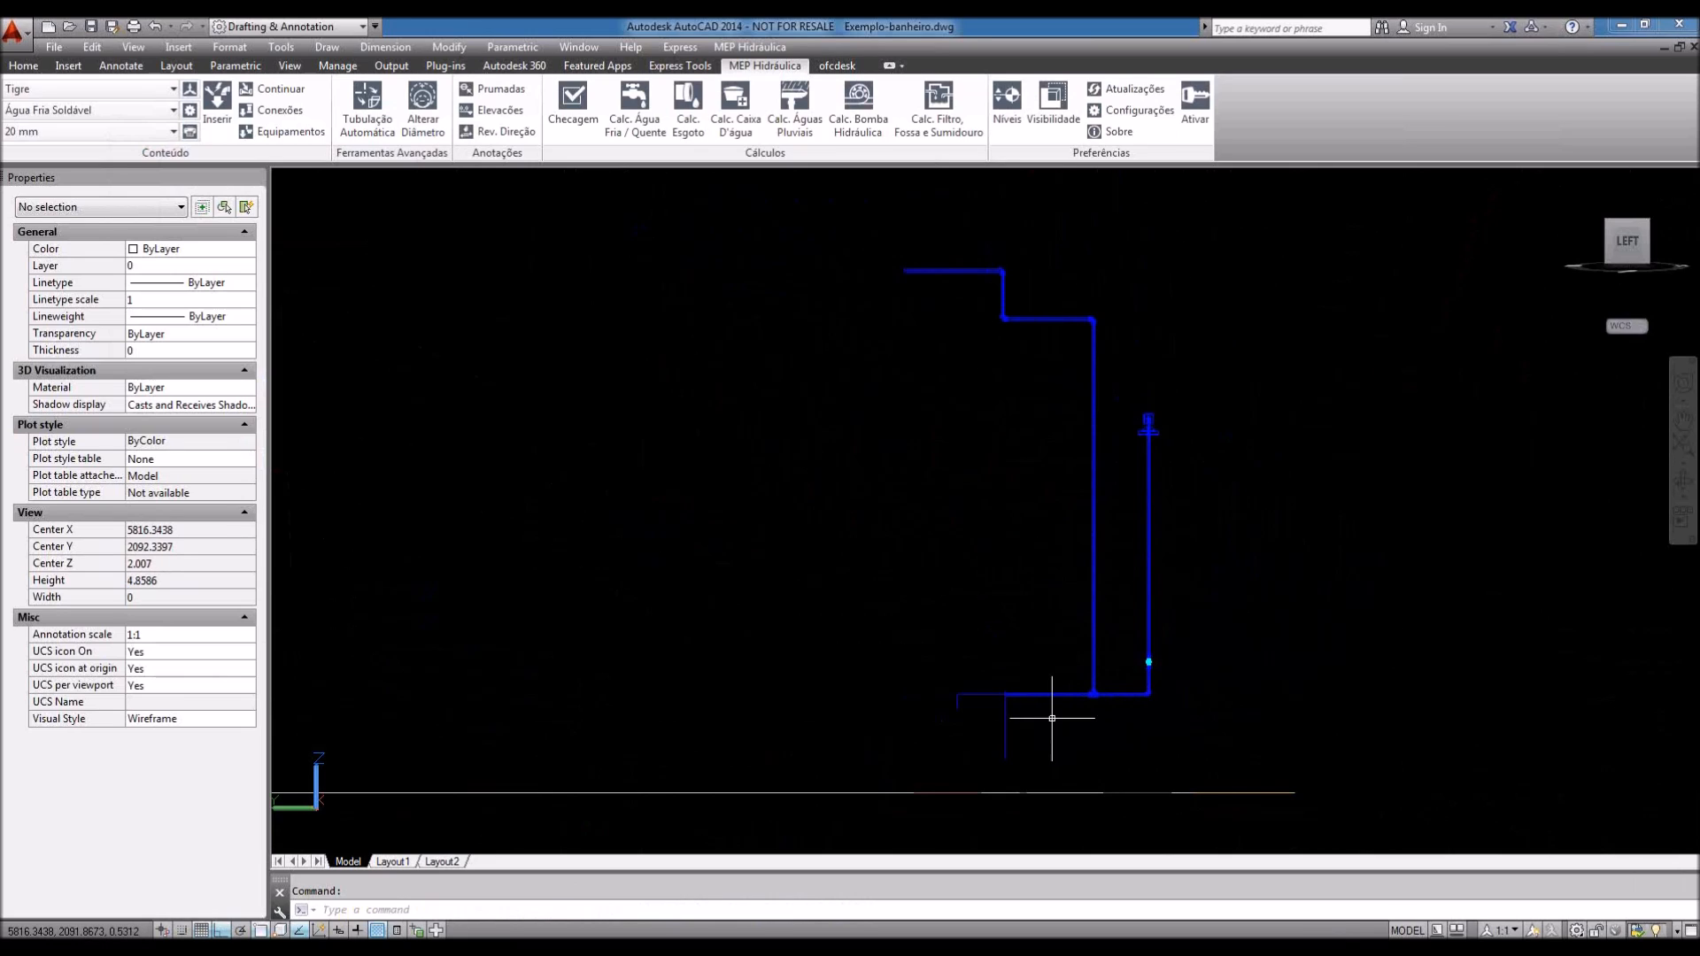
{"action": "middle_click_drag", "start_coordinate": [1017, 656], "coordinate": [1017, 654]}
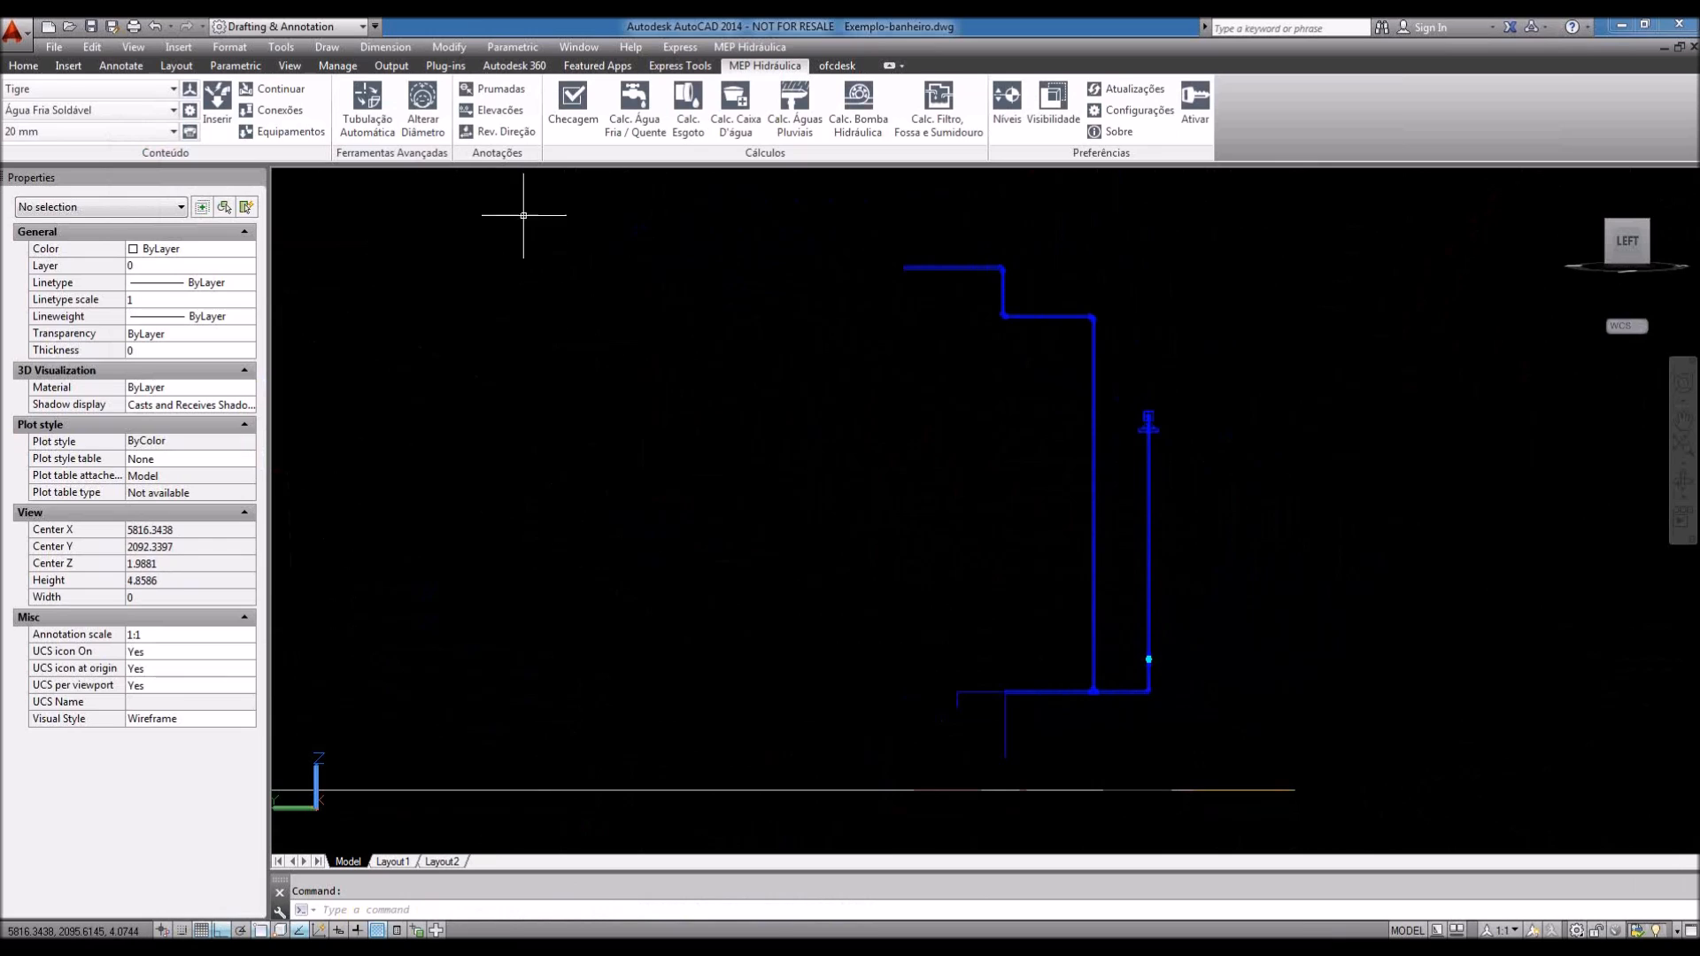
{"action": "left_click", "coordinate": [386, 48]}
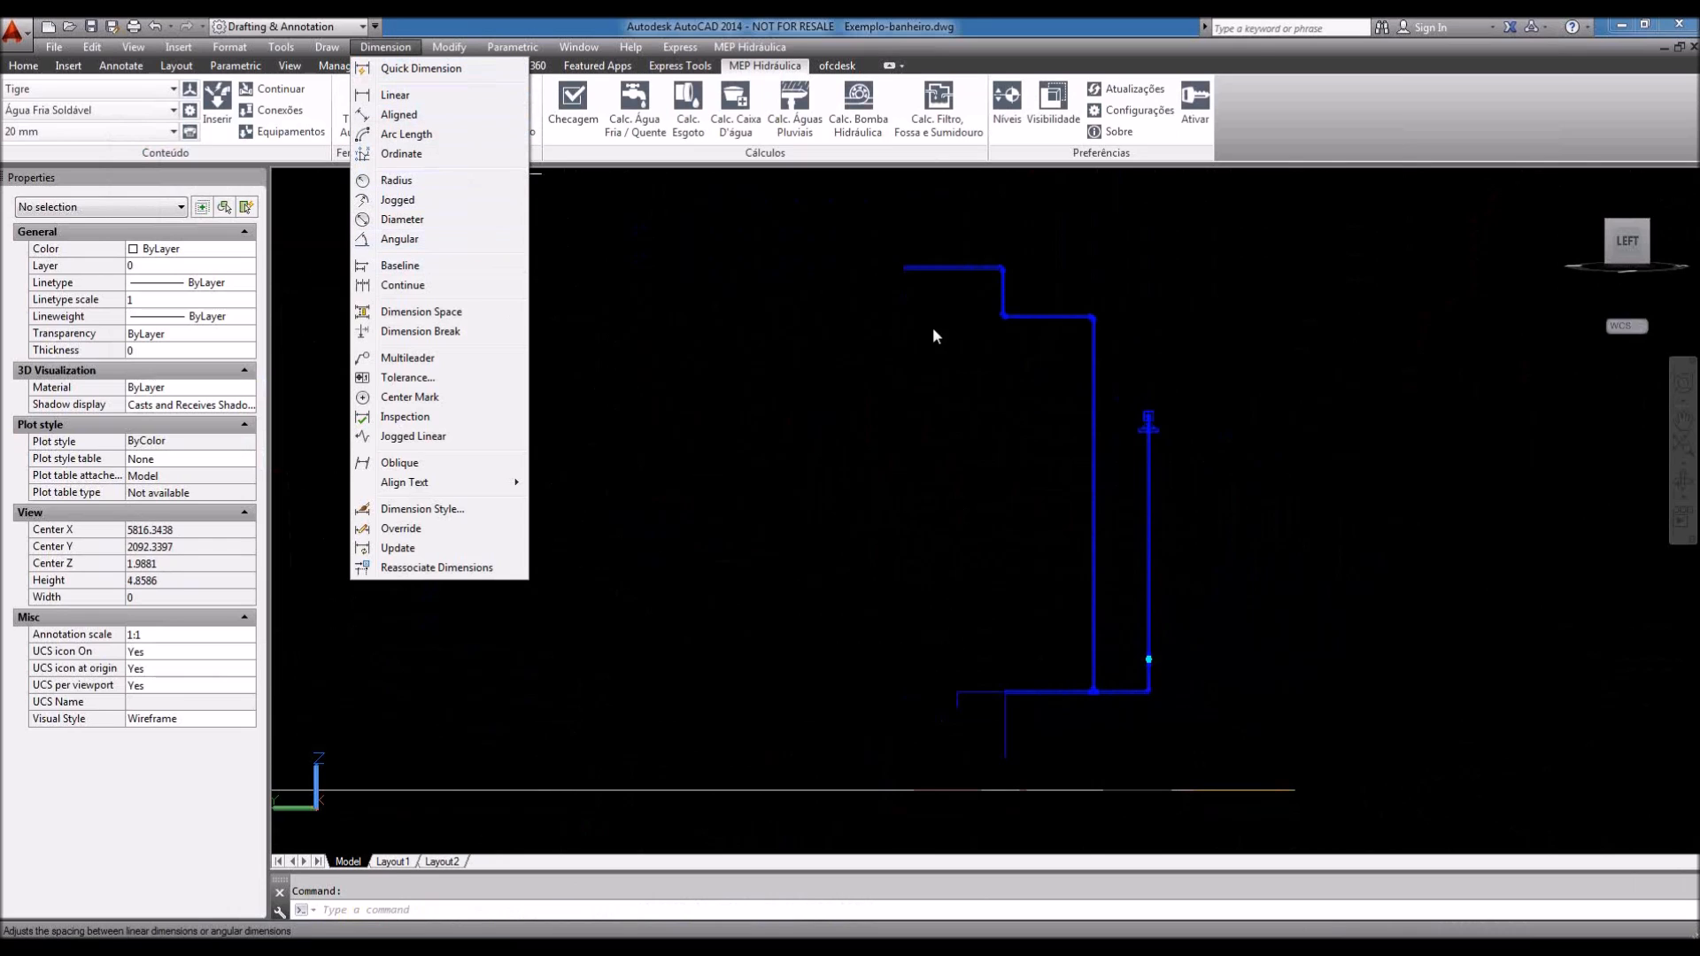
{"action": "left_click", "coordinate": [941, 634]}
{"action": "scroll", "coordinate": [875, 566], "scroll_direction": "down", "scroll_amount": 2}
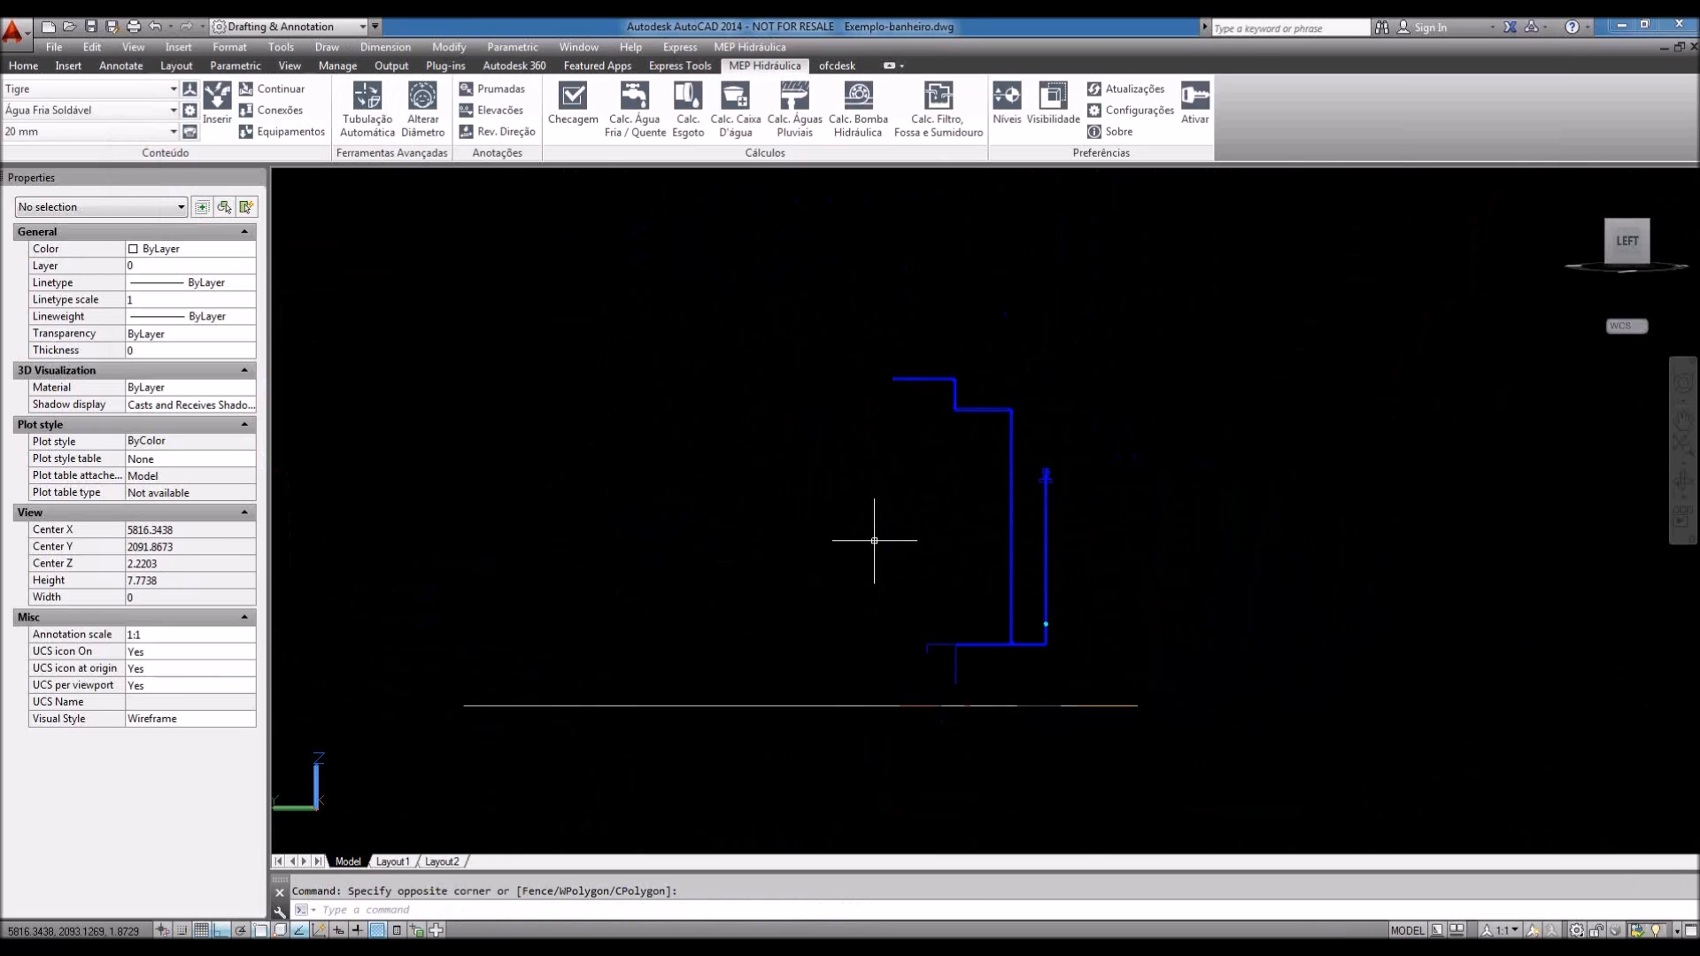
{"action": "left_click", "coordinate": [799, 297]}
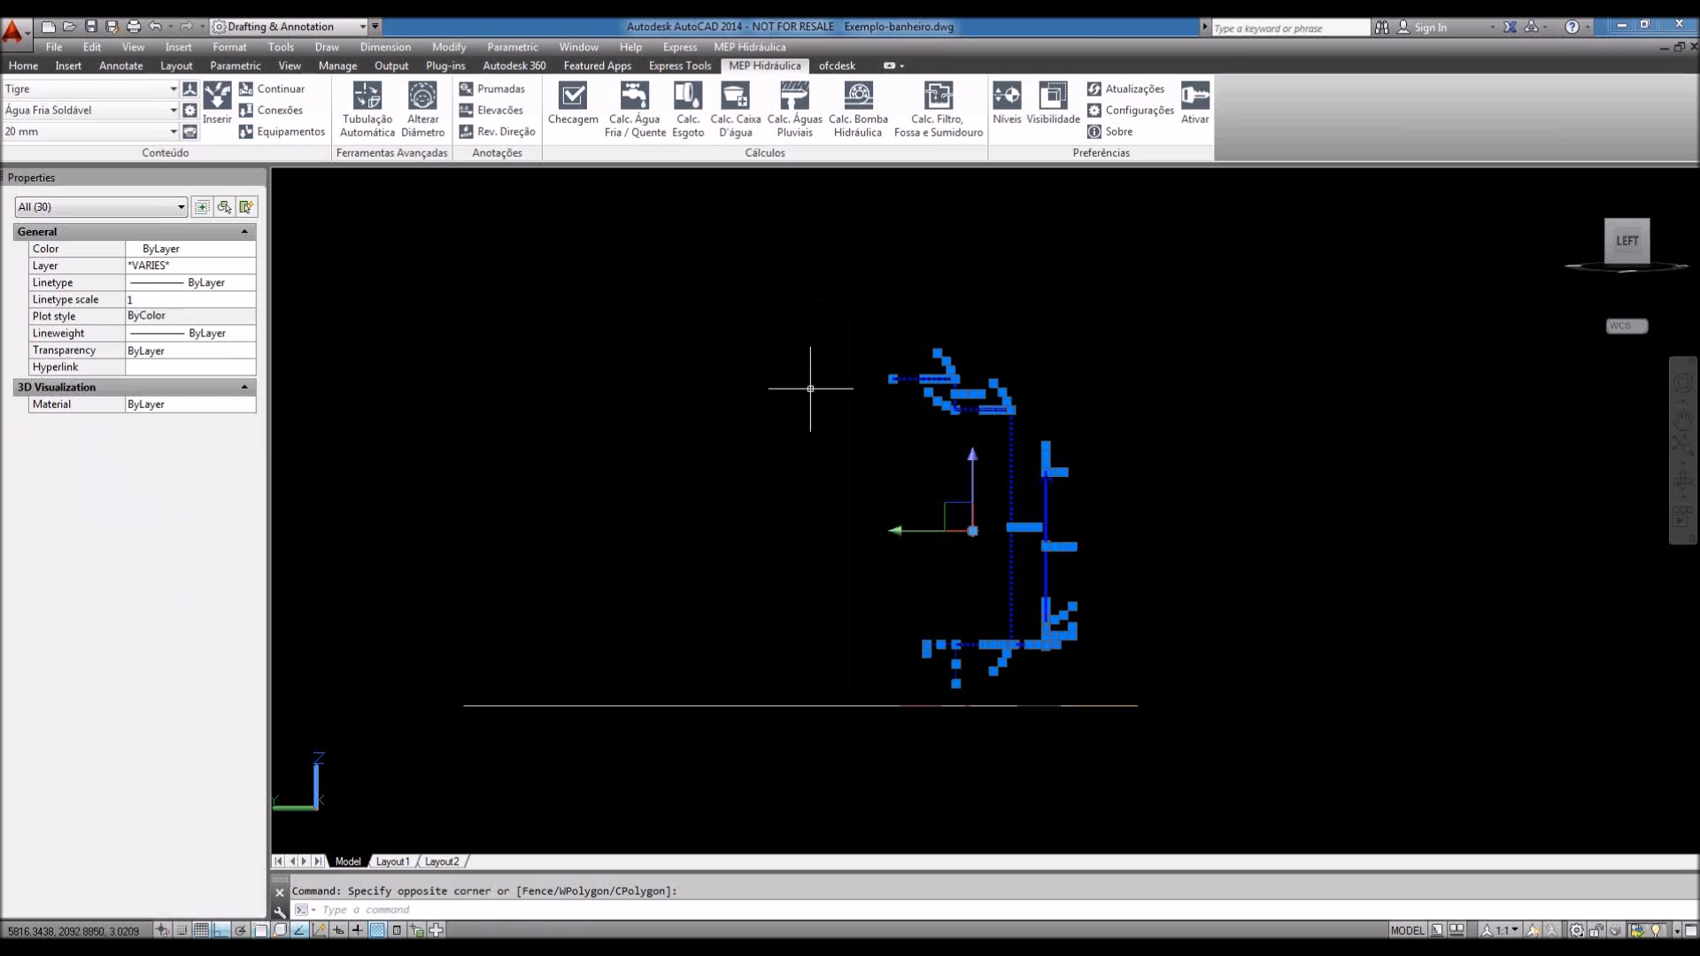
Step: Copy the selected pipe set with CP and place the duplicate to the right
{"action": "type", "text": "Cp"}
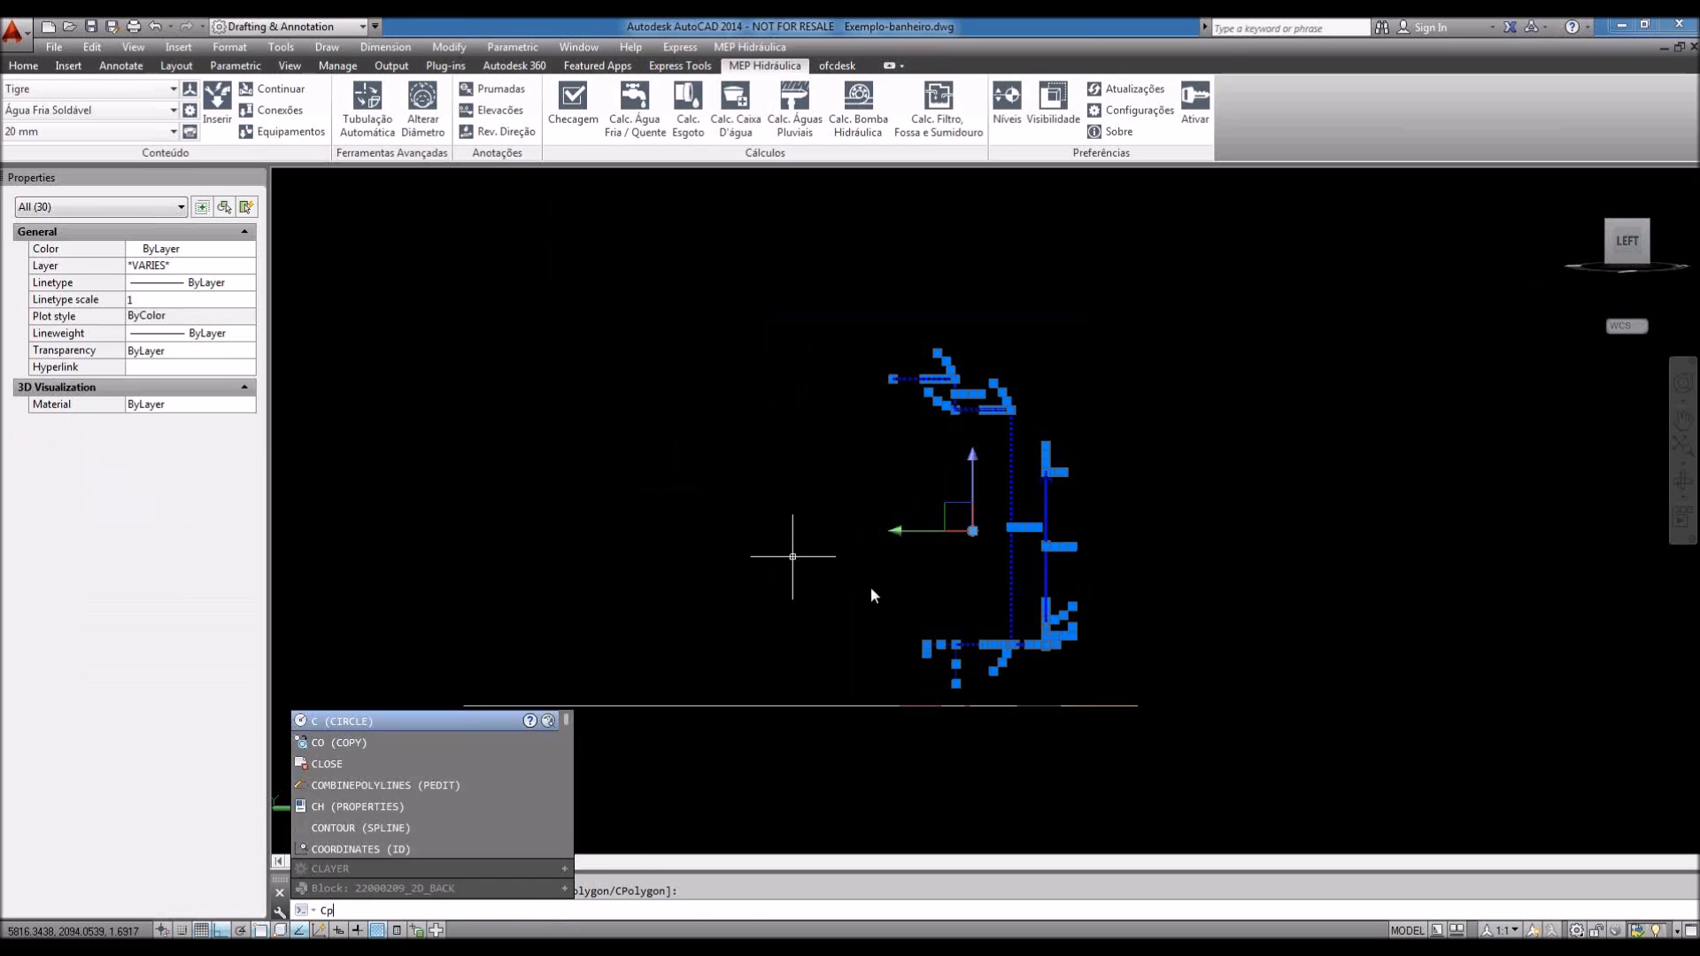
{"action": "key", "text": "Return"}
{"action": "left_click", "coordinate": [949, 592]}
{"action": "left_click", "coordinate": [1514, 611]}
{"action": "key", "text": "Escape"}
Step: Frame the copied pipes beside the original and return to the isometric Home view
{"action": "middle_click_drag", "start_coordinate": [1640, 620], "coordinate": [1418, 630]}
{"action": "scroll", "coordinate": [1417, 629], "scroll_direction": "up", "scroll_amount": 2}
{"action": "left_click", "coordinate": [1112, 228]}
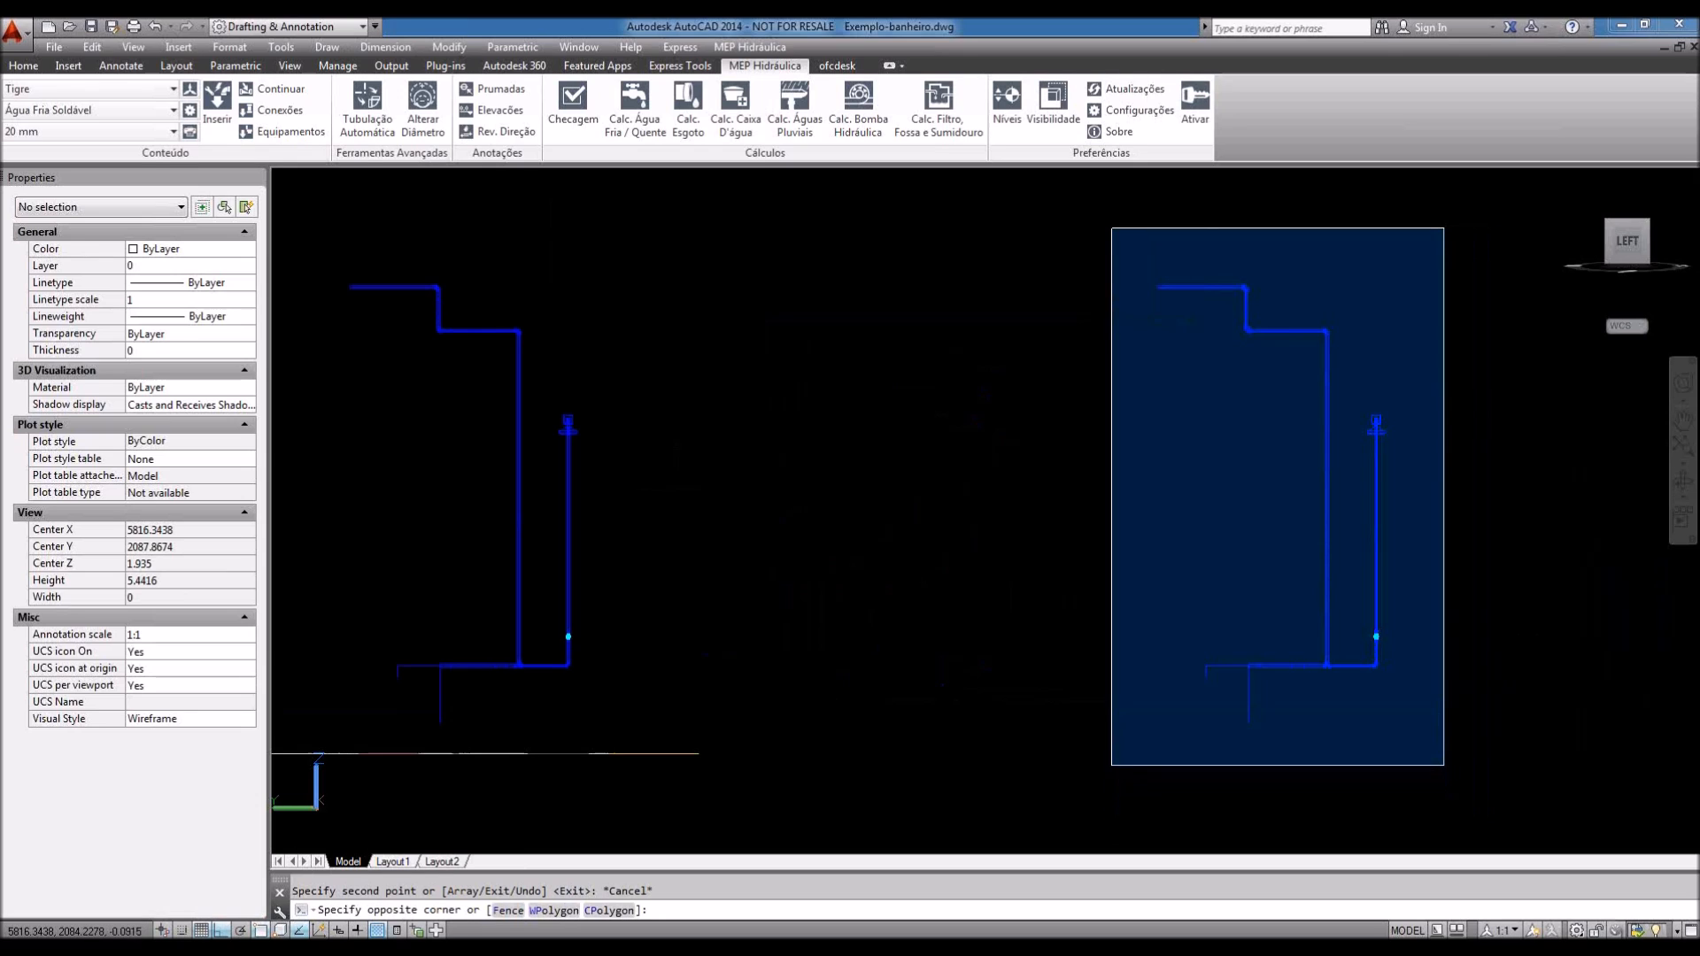
{"action": "left_click", "coordinate": [1443, 765]}
{"action": "key", "text": "Escape"}
{"action": "scroll", "coordinate": [1367, 683], "scroll_direction": "down", "scroll_amount": 2}
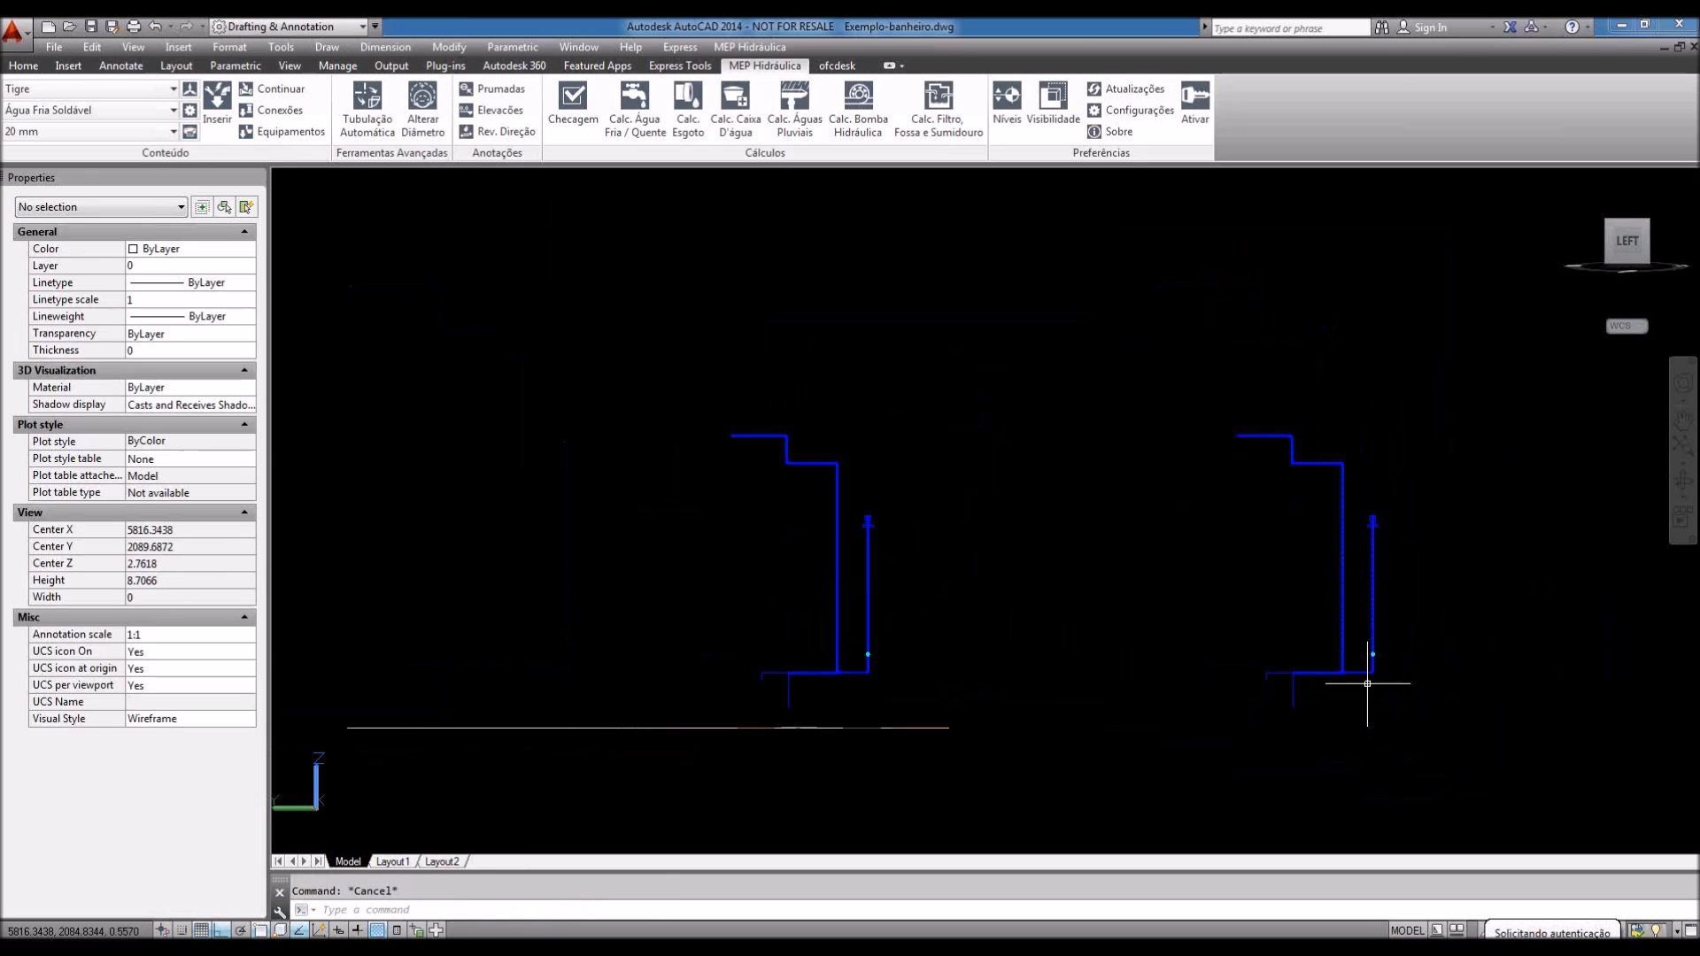
{"action": "middle_click_drag", "start_coordinate": [1408, 677], "coordinate": [1344, 674]}
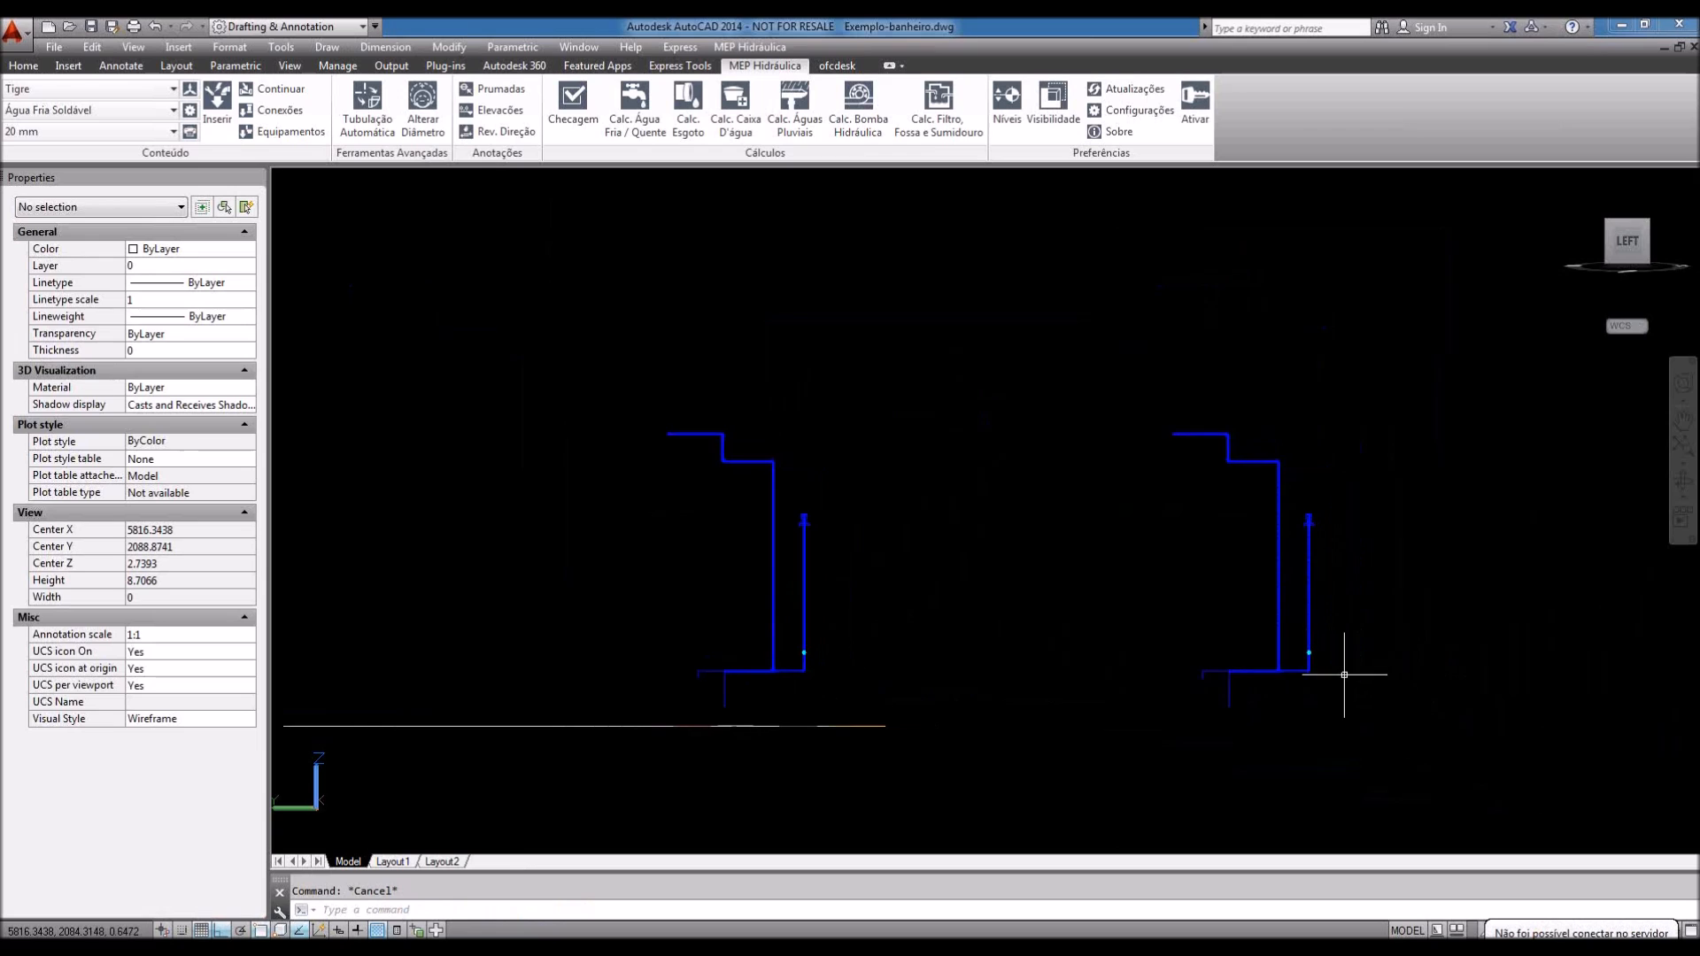
{"action": "left_click", "coordinate": [1568, 184]}
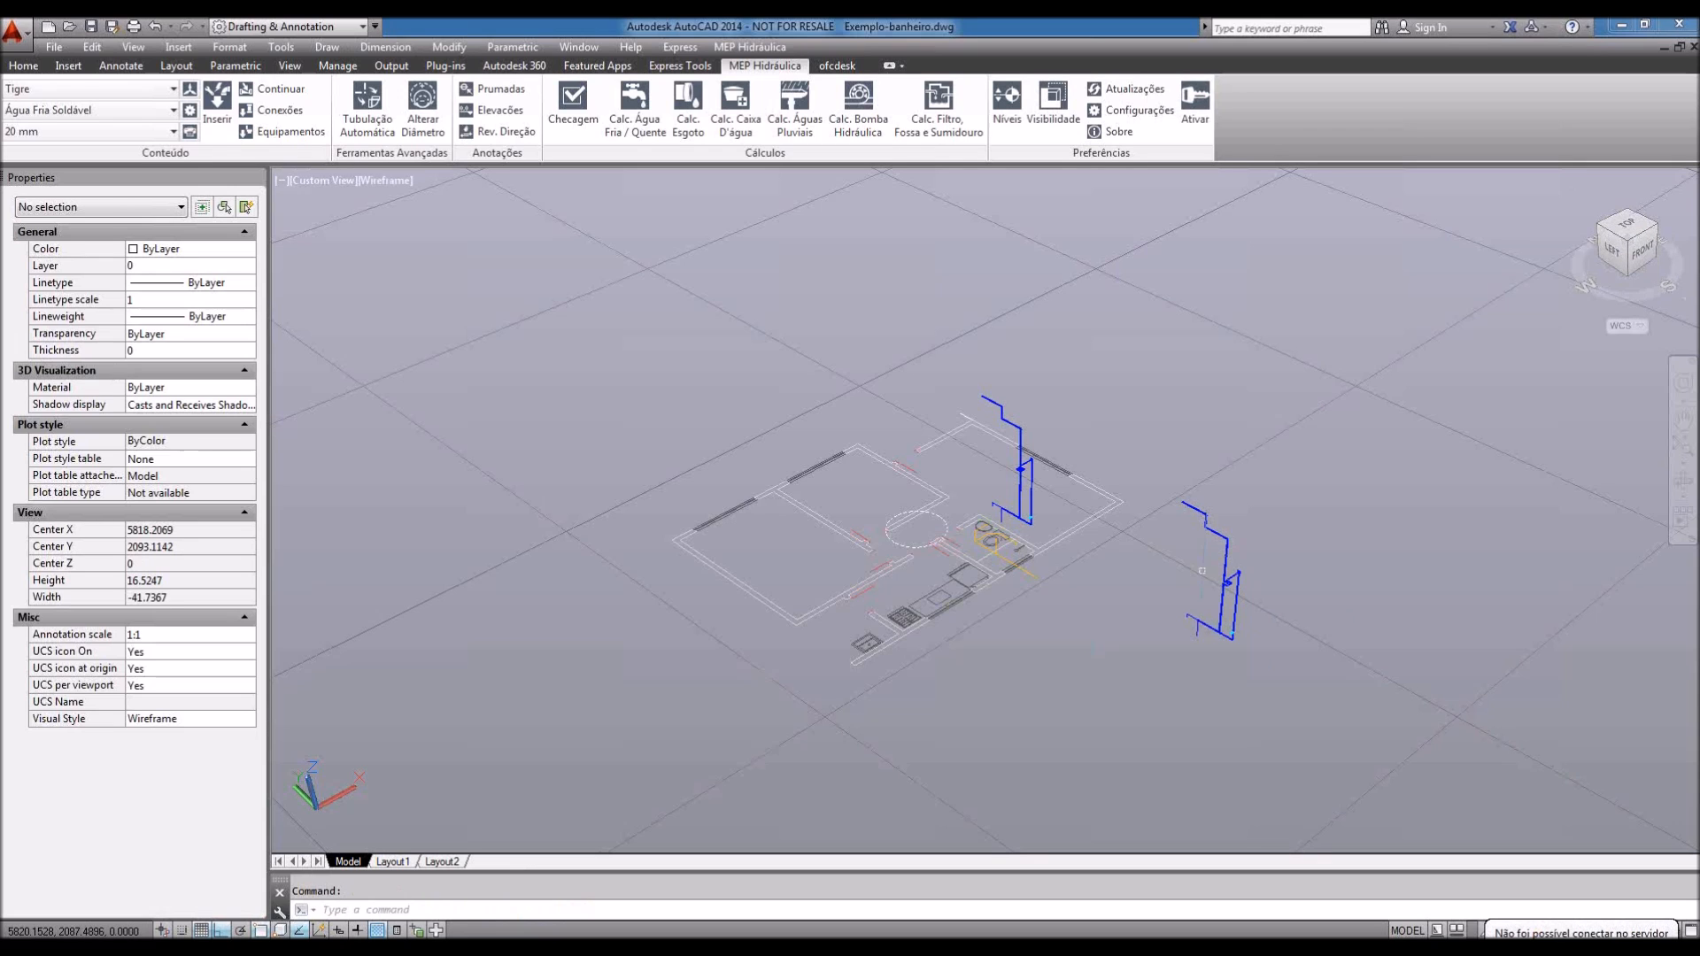
Step: Crossing-select the duplicated pipe set and delete it
{"action": "left_click", "coordinate": [1314, 701]}
{"action": "left_click", "coordinate": [1176, 445]}
{"action": "key", "text": "Delete"}
Step: Switch the 3D view to Parallel projection and zoom onto the pipework
{"action": "right_click", "coordinate": [1637, 257]}
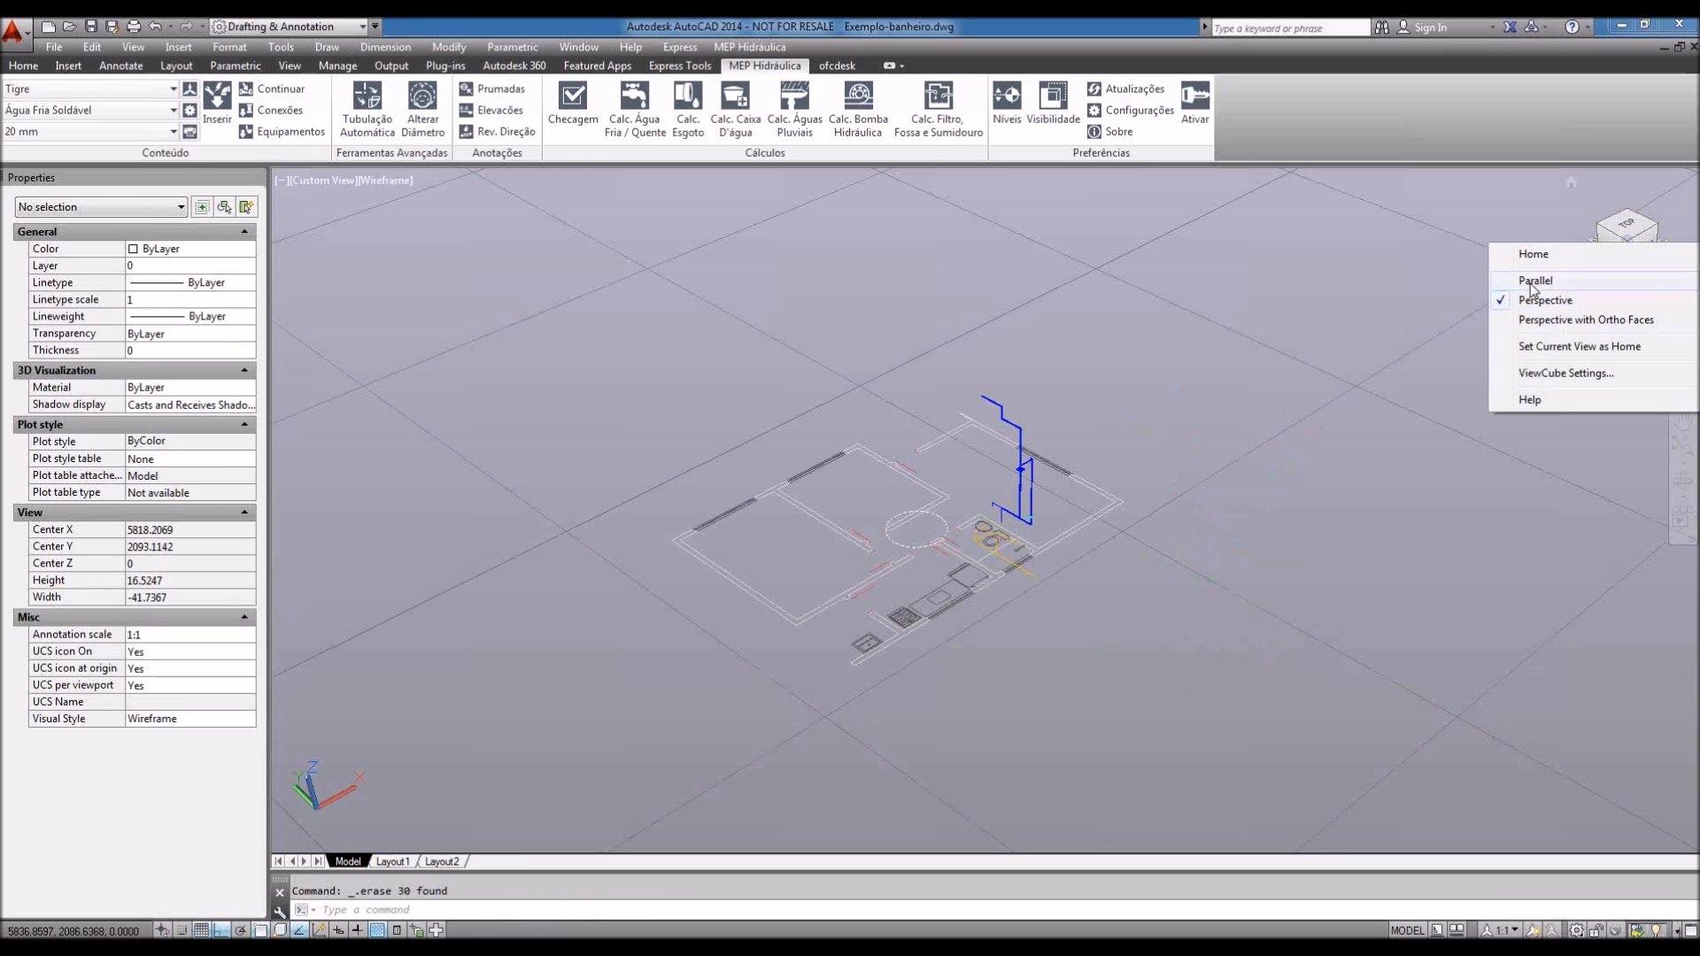
{"action": "left_click", "coordinate": [1533, 283]}
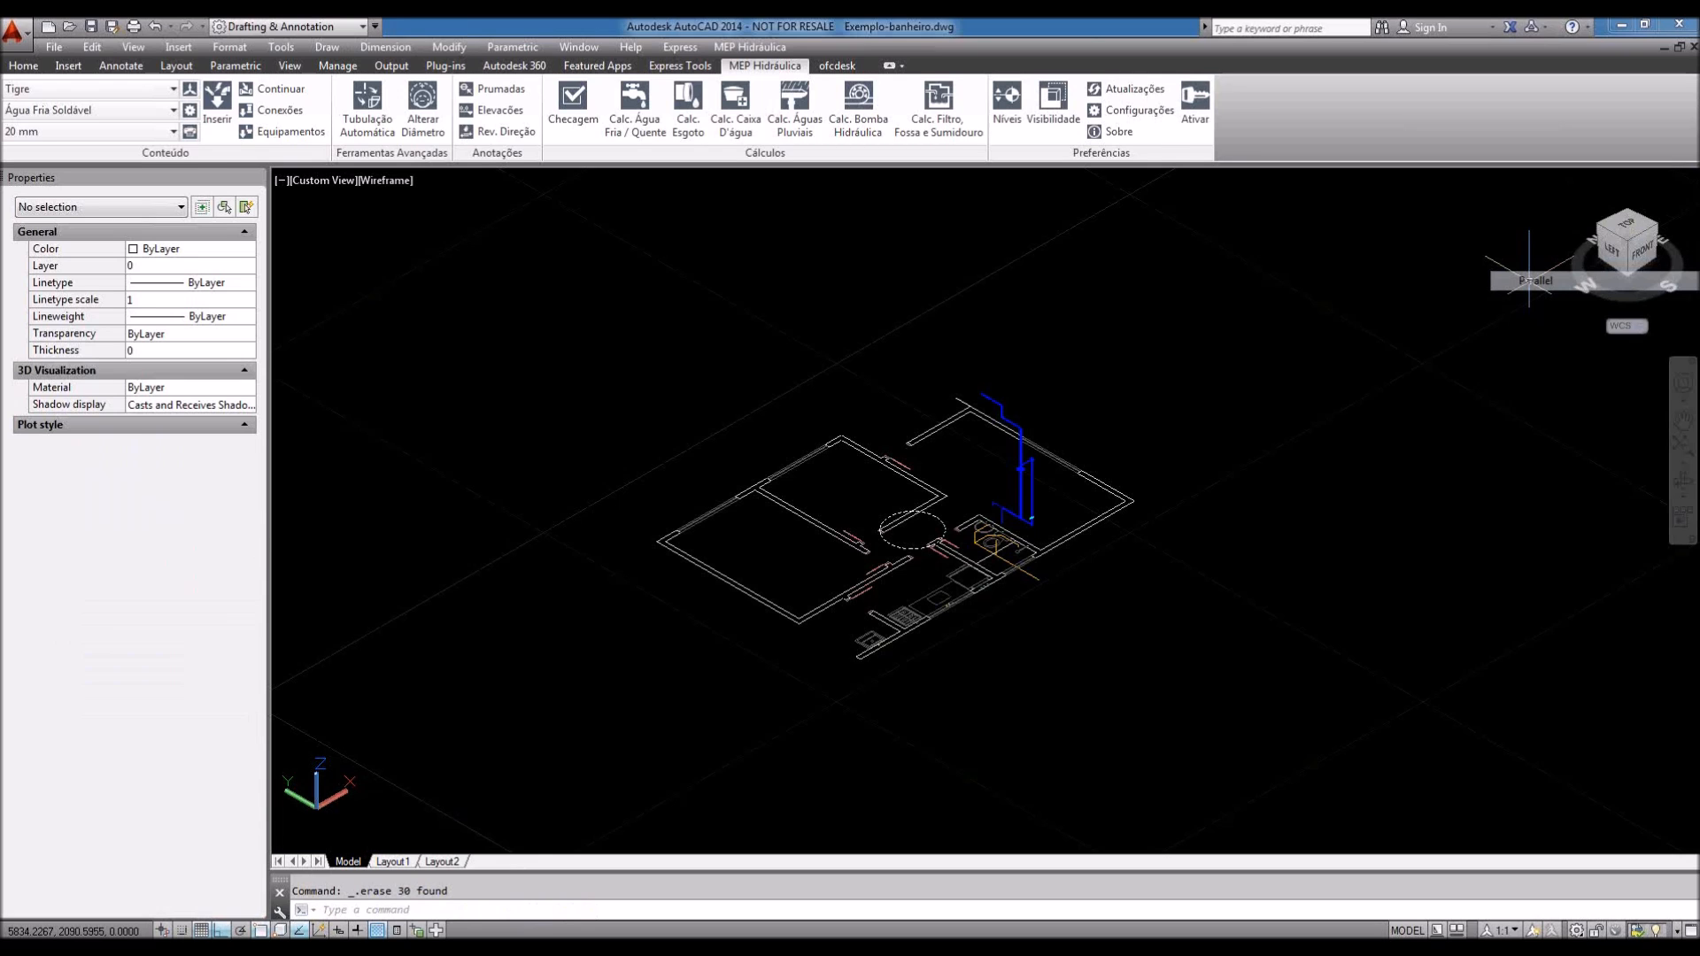
{"action": "scroll", "coordinate": [1079, 572], "scroll_direction": "up", "scroll_amount": 5}
{"action": "middle_click_drag", "start_coordinate": [1080, 572], "coordinate": [1012, 673]}
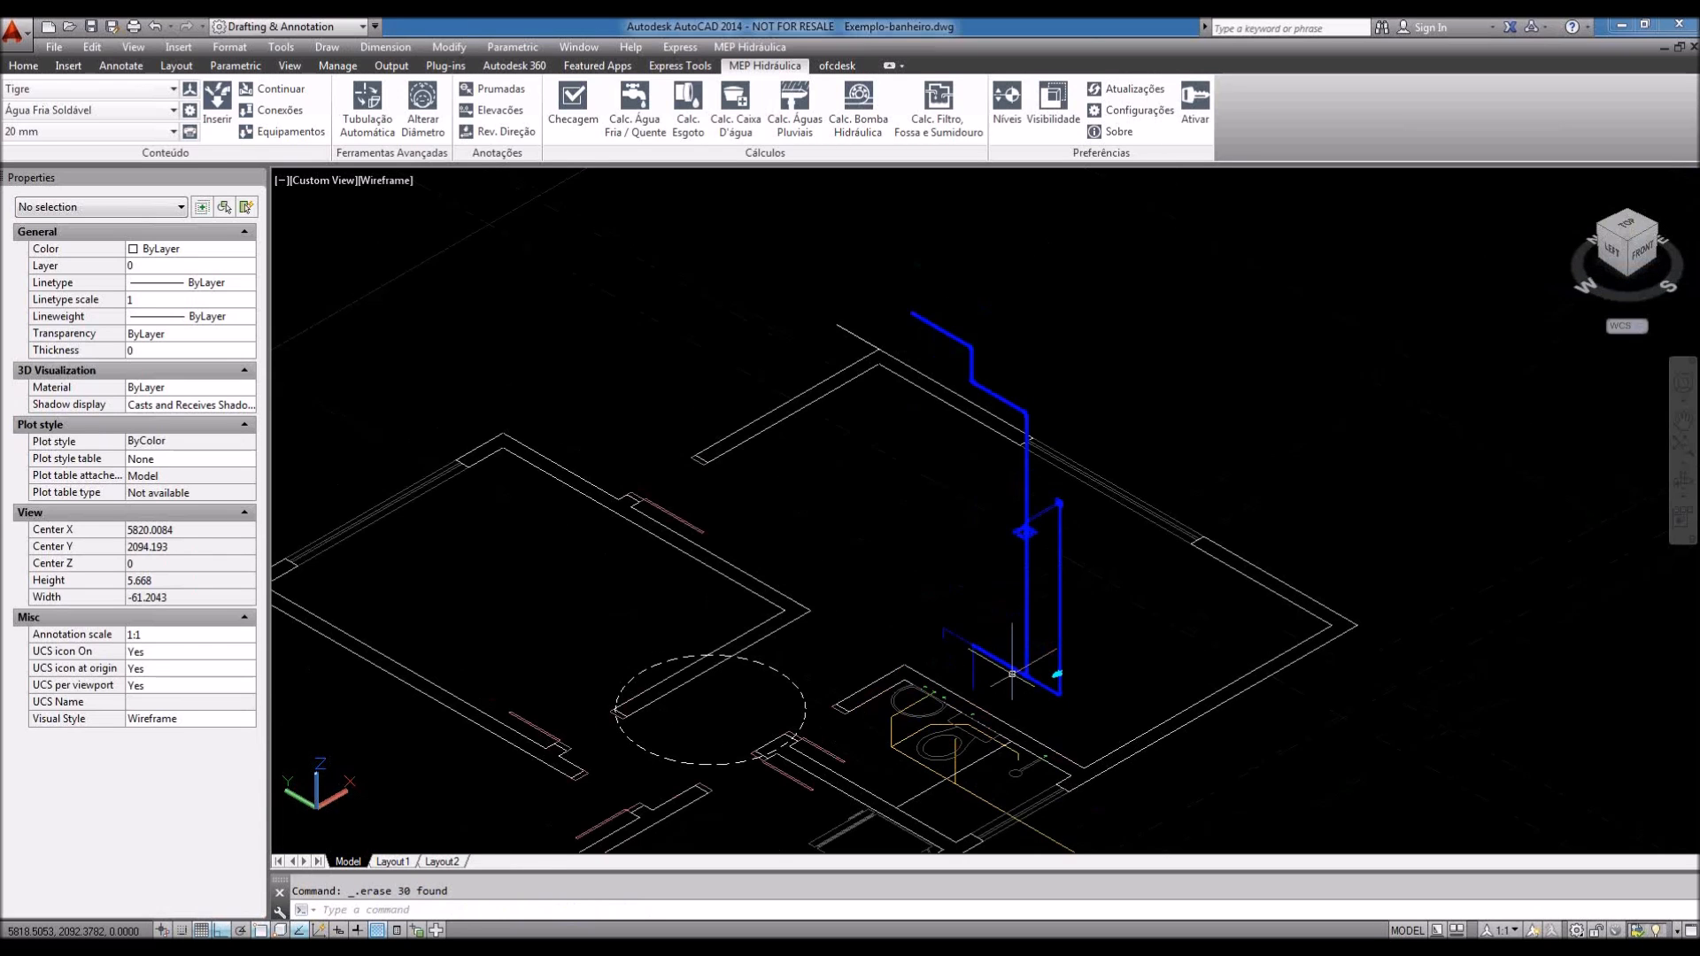
{"action": "scroll", "coordinate": [1012, 674], "scroll_direction": "up", "scroll_amount": 10}
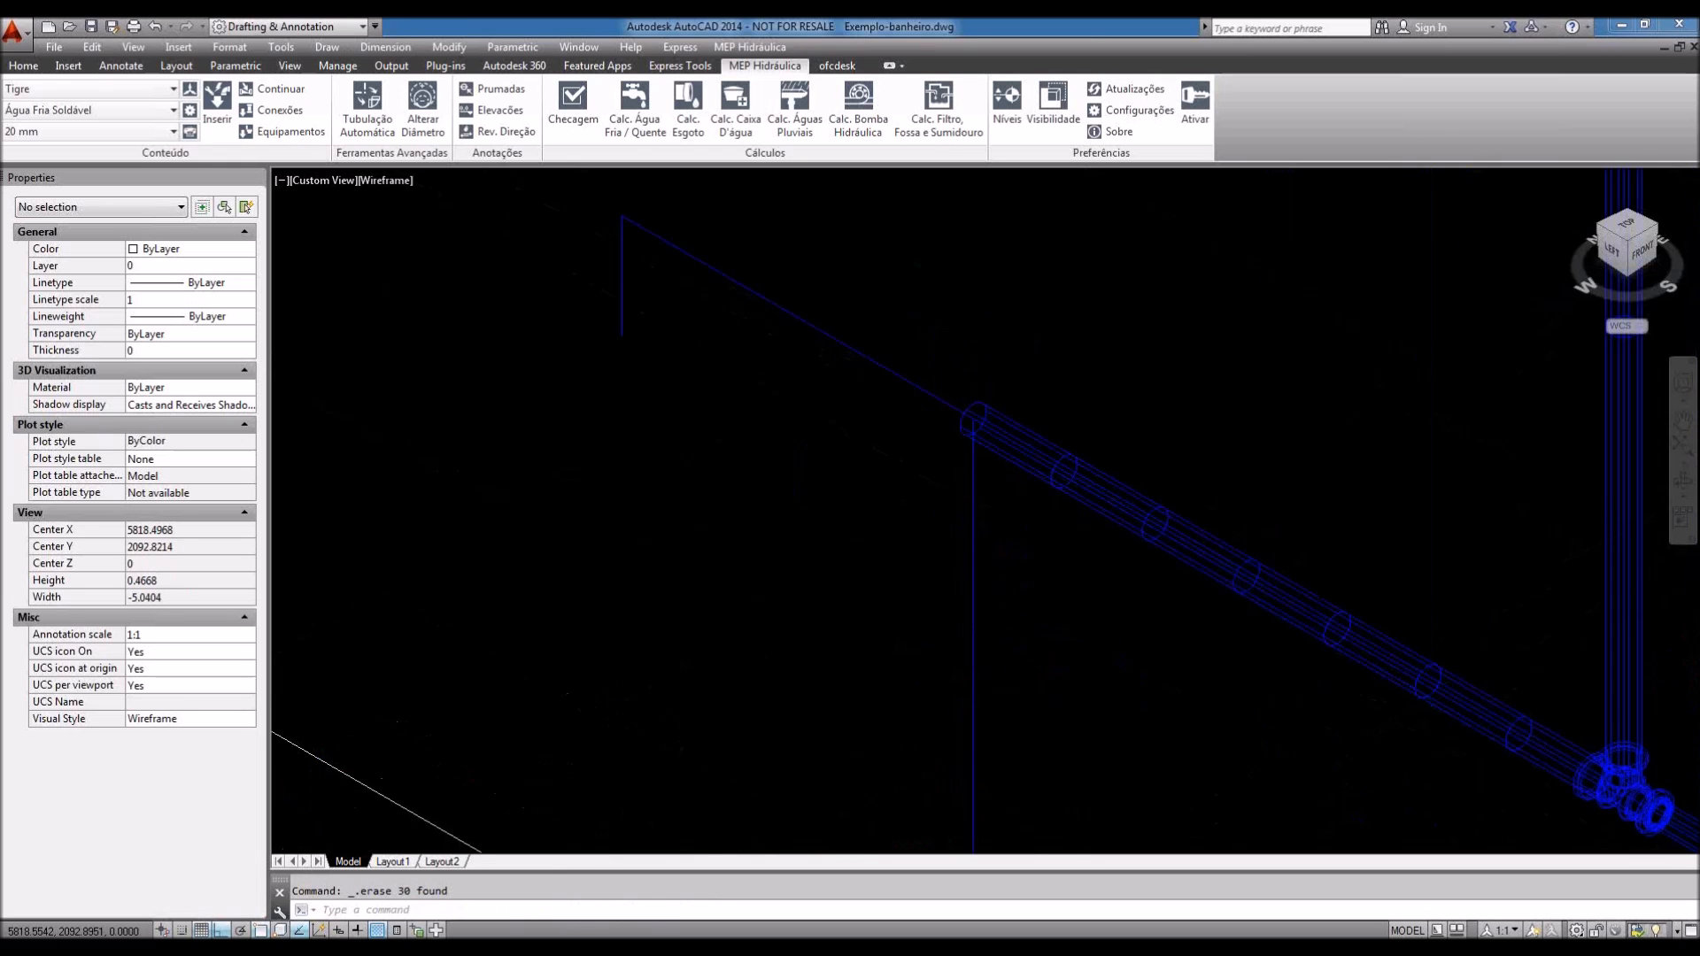
{"action": "scroll", "coordinate": [980, 626], "scroll_direction": "down", "scroll_amount": 4}
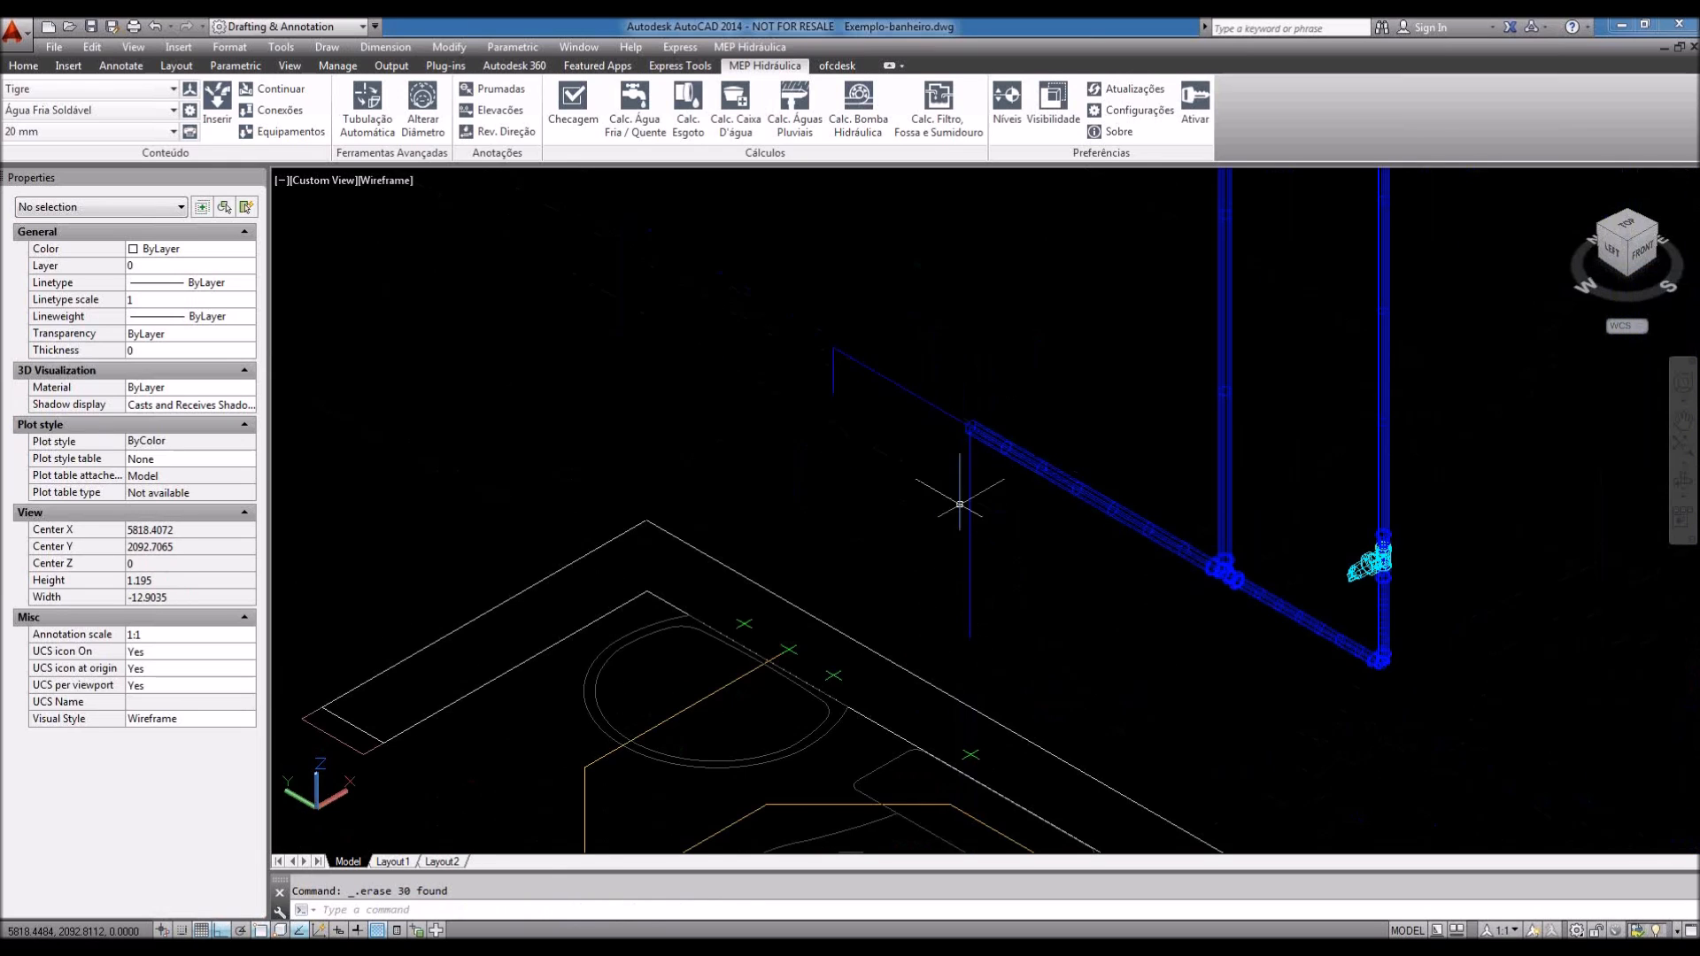
{"action": "middle_click_drag", "start_coordinate": [979, 569], "coordinate": [951, 594]}
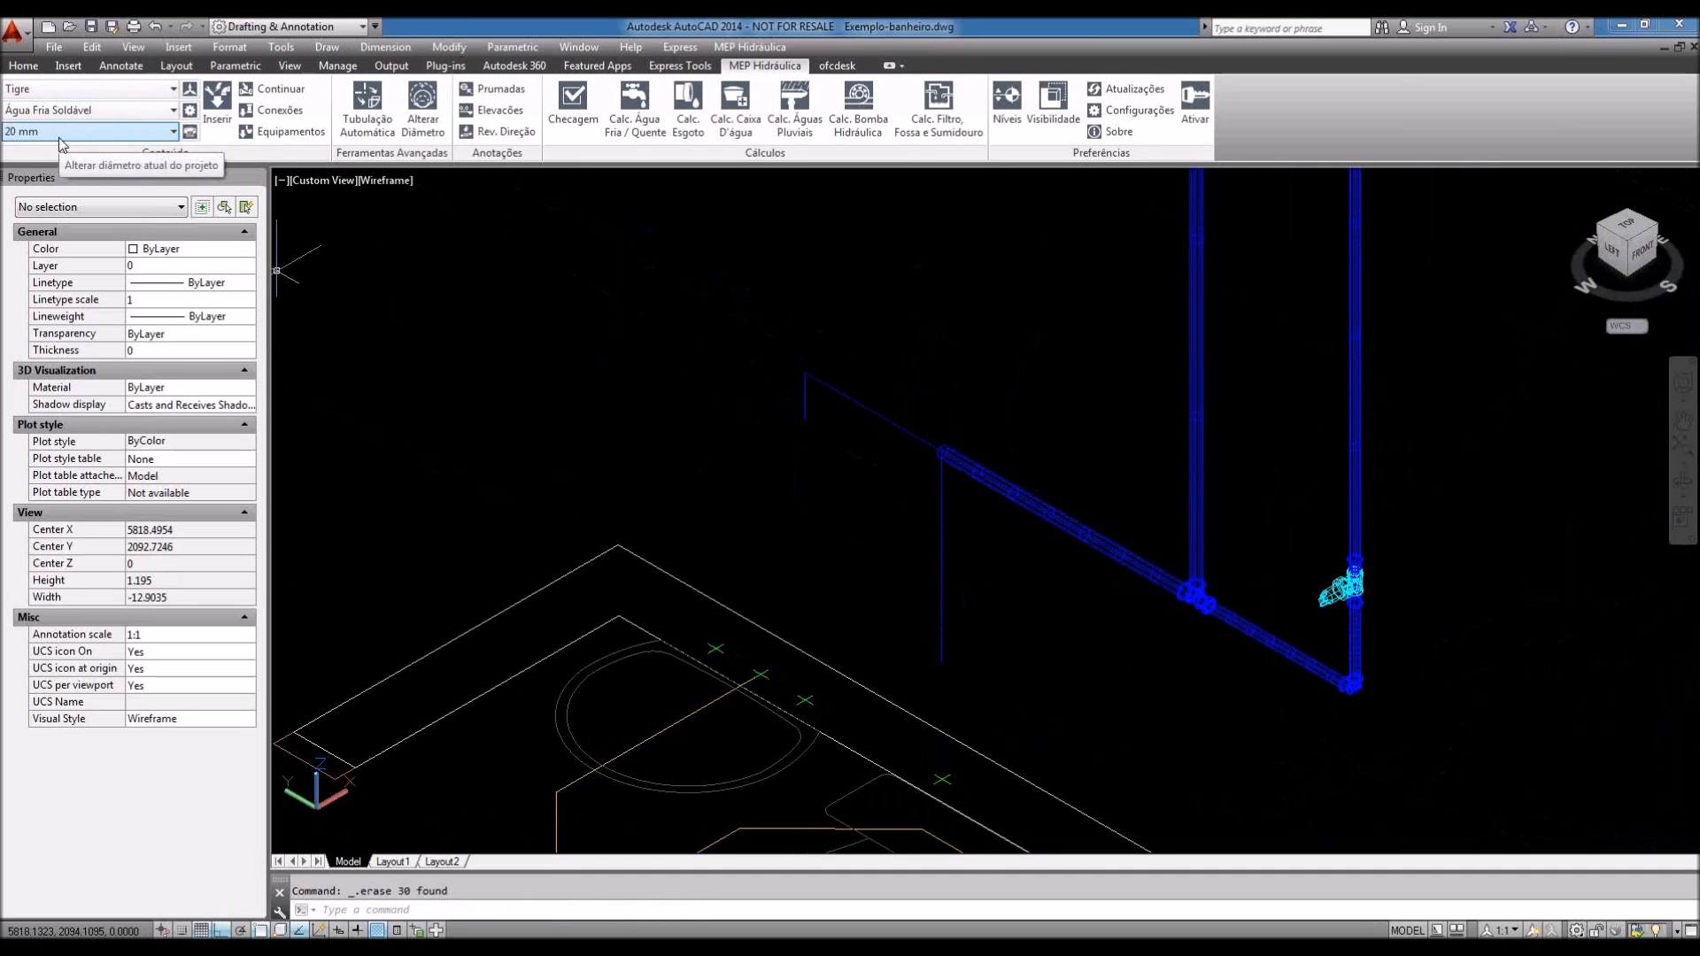
{"action": "left_click", "coordinate": [86, 110]}
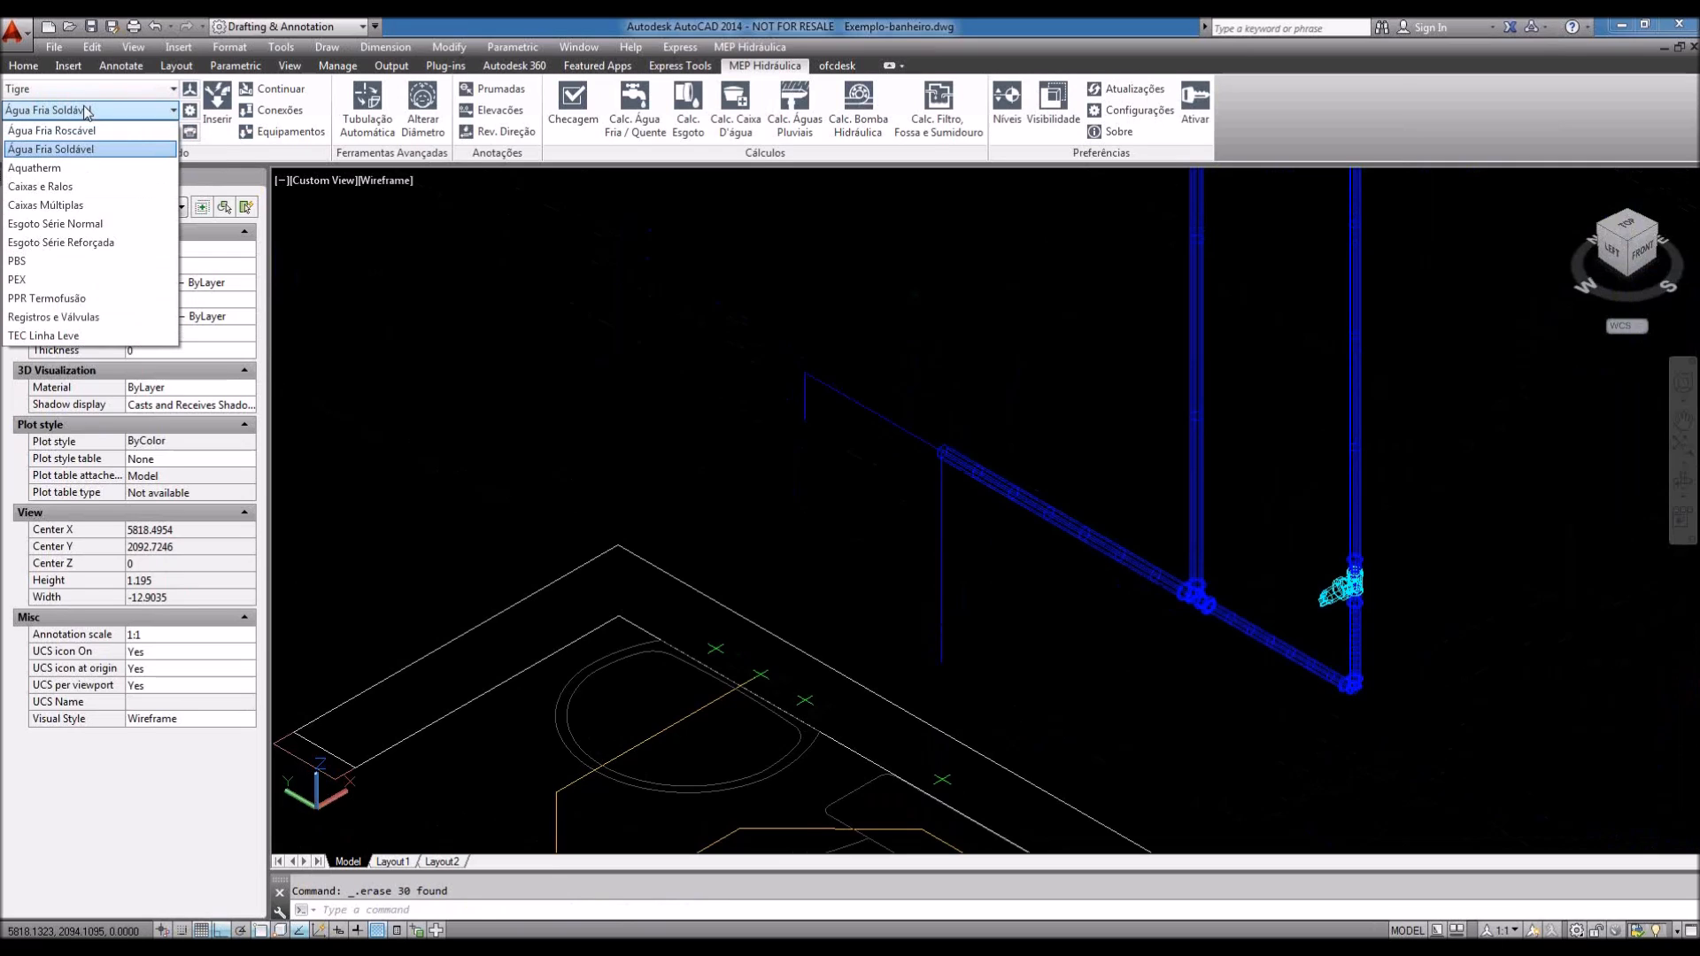
{"action": "left_click", "coordinate": [85, 110]}
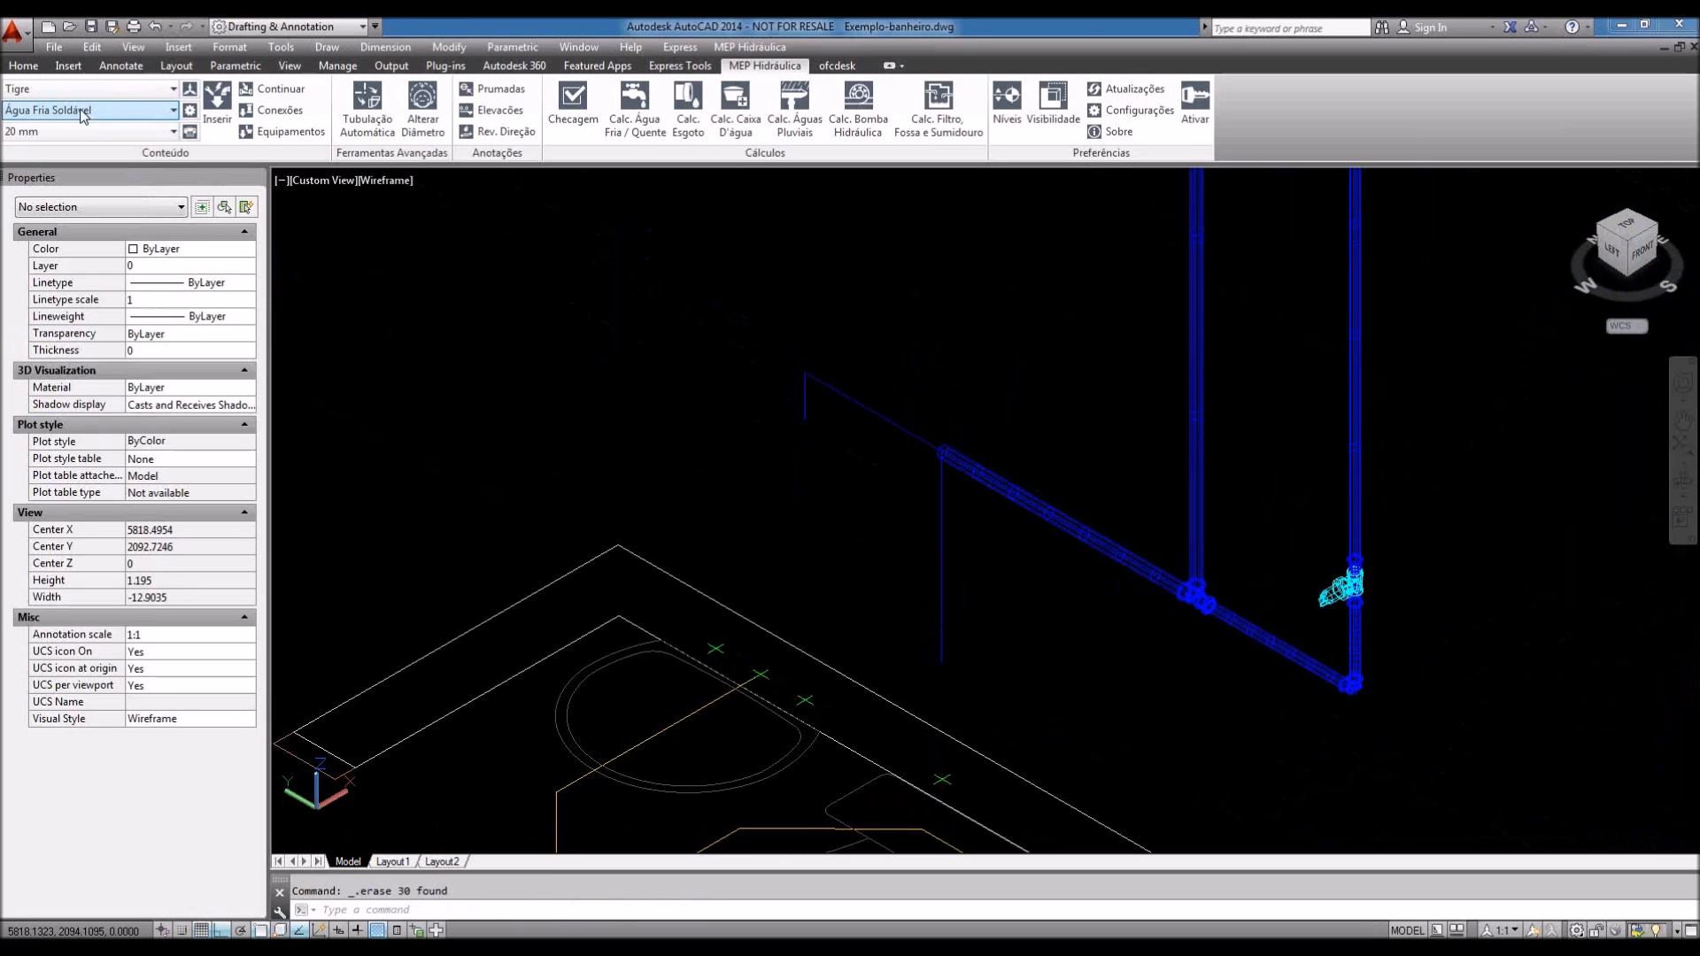
{"action": "left_click", "coordinate": [919, 447]}
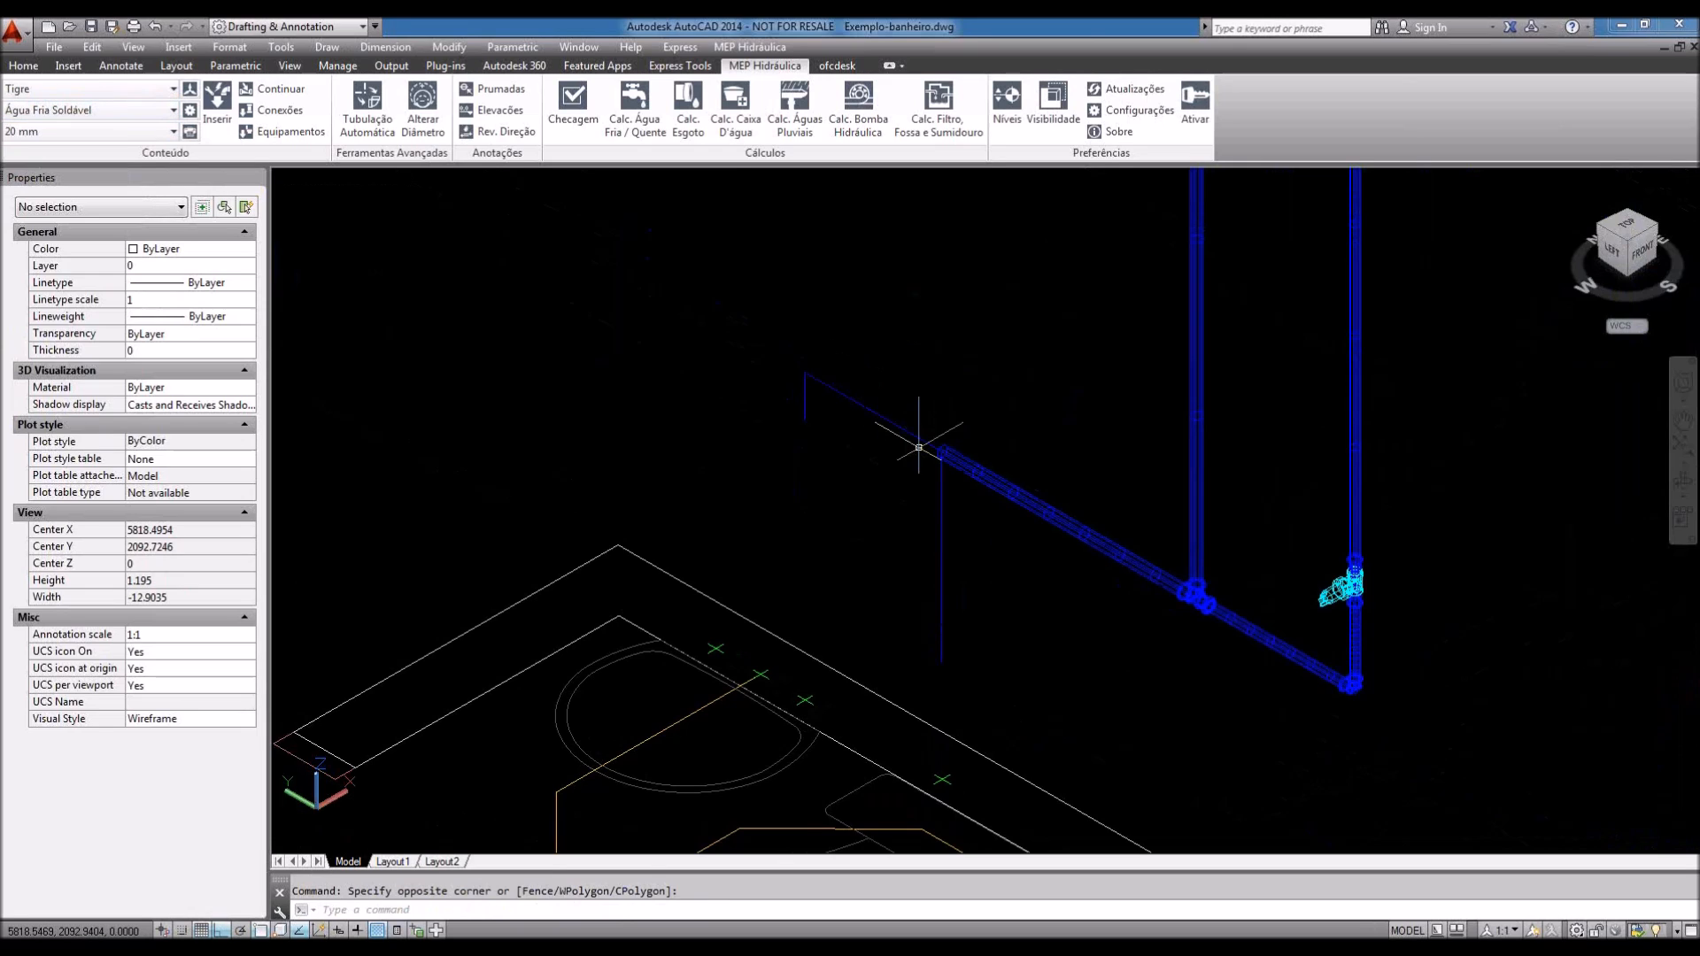
{"action": "scroll", "coordinate": [919, 447], "scroll_direction": "down", "scroll_amount": 4}
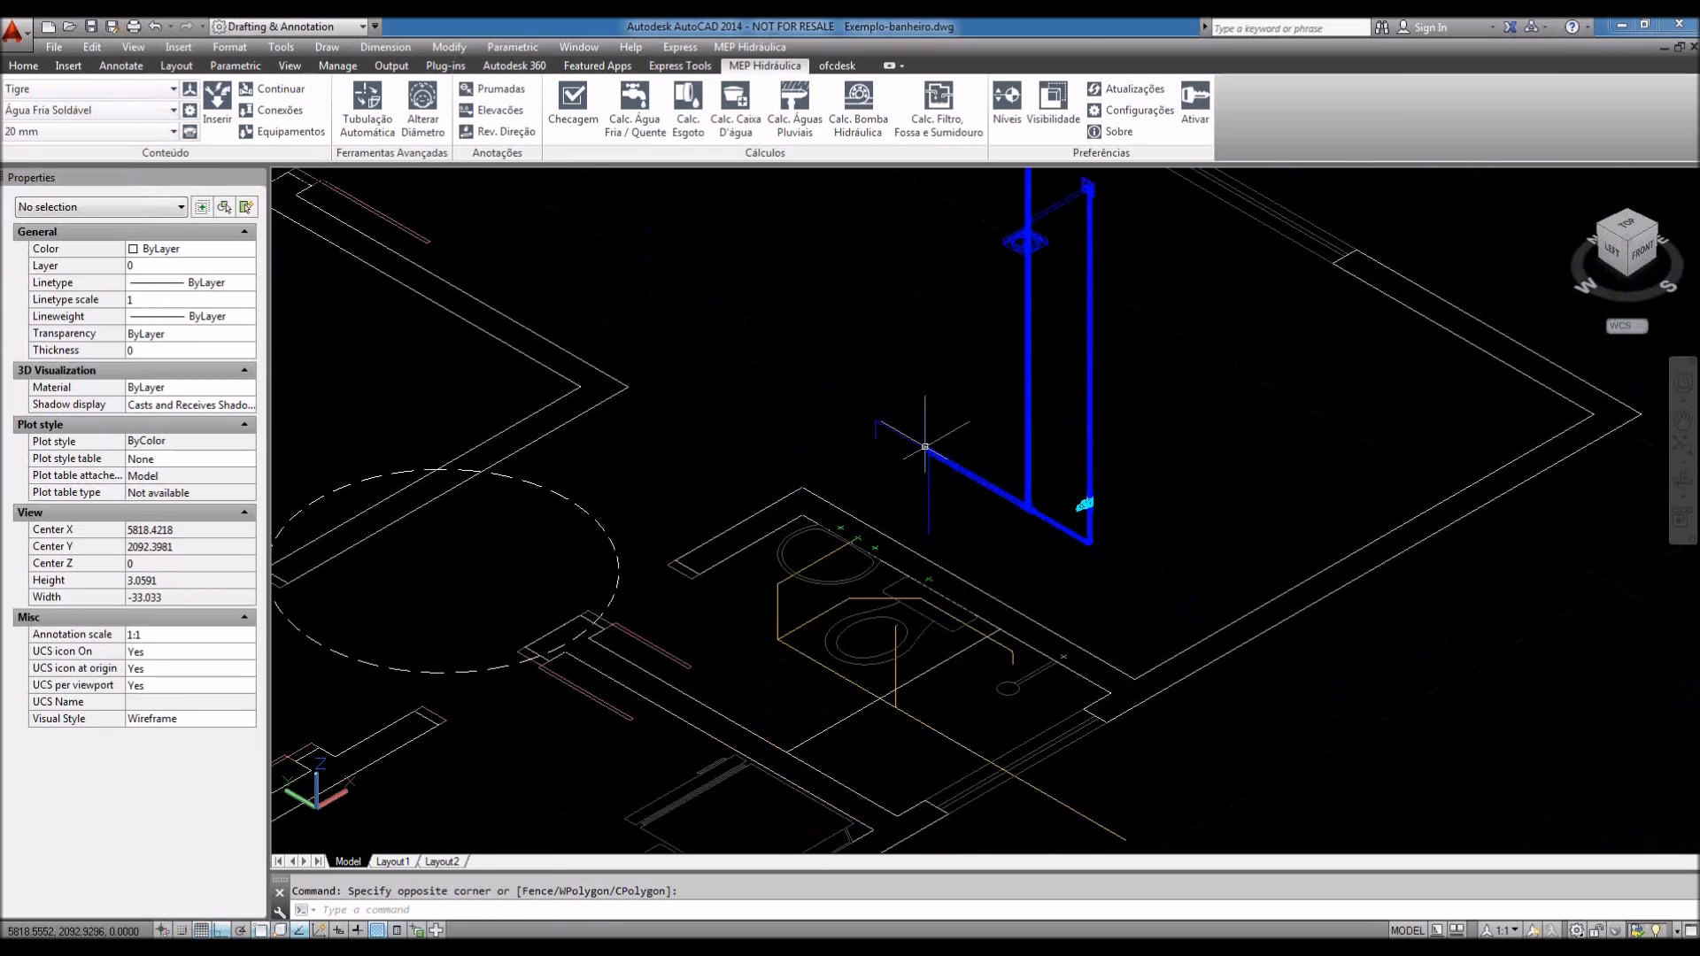
{"action": "scroll", "coordinate": [924, 447], "scroll_direction": "up", "scroll_amount": 2}
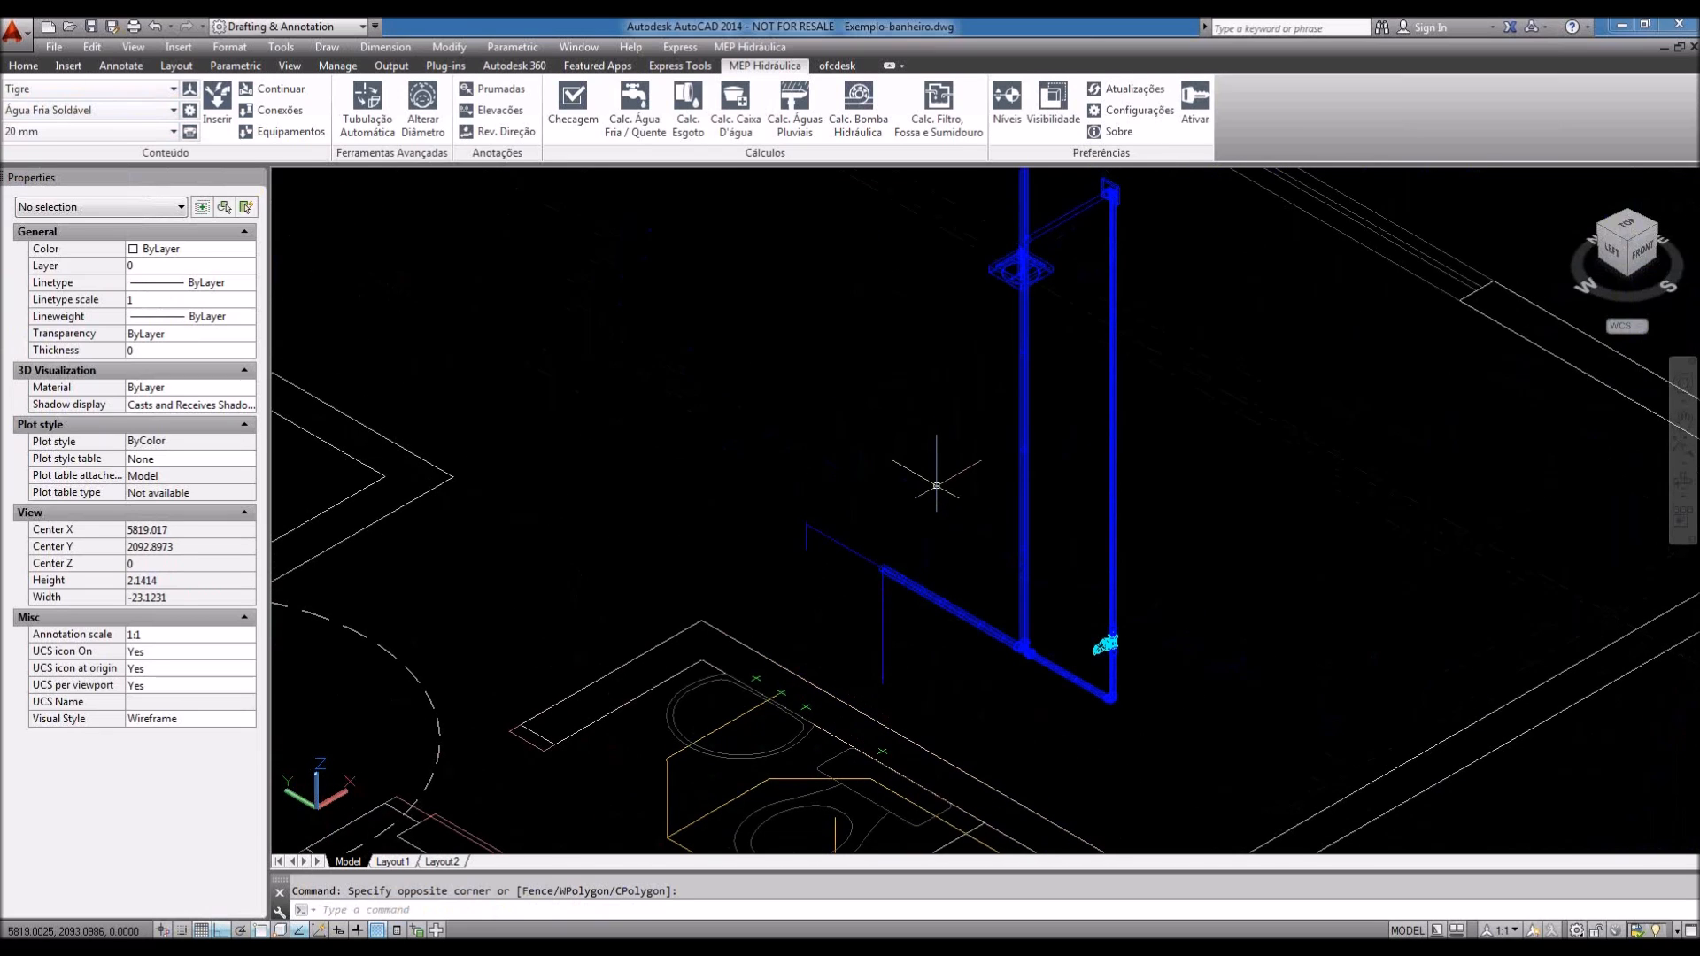
{"action": "scroll", "coordinate": [936, 485], "scroll_direction": "down", "scroll_amount": 2}
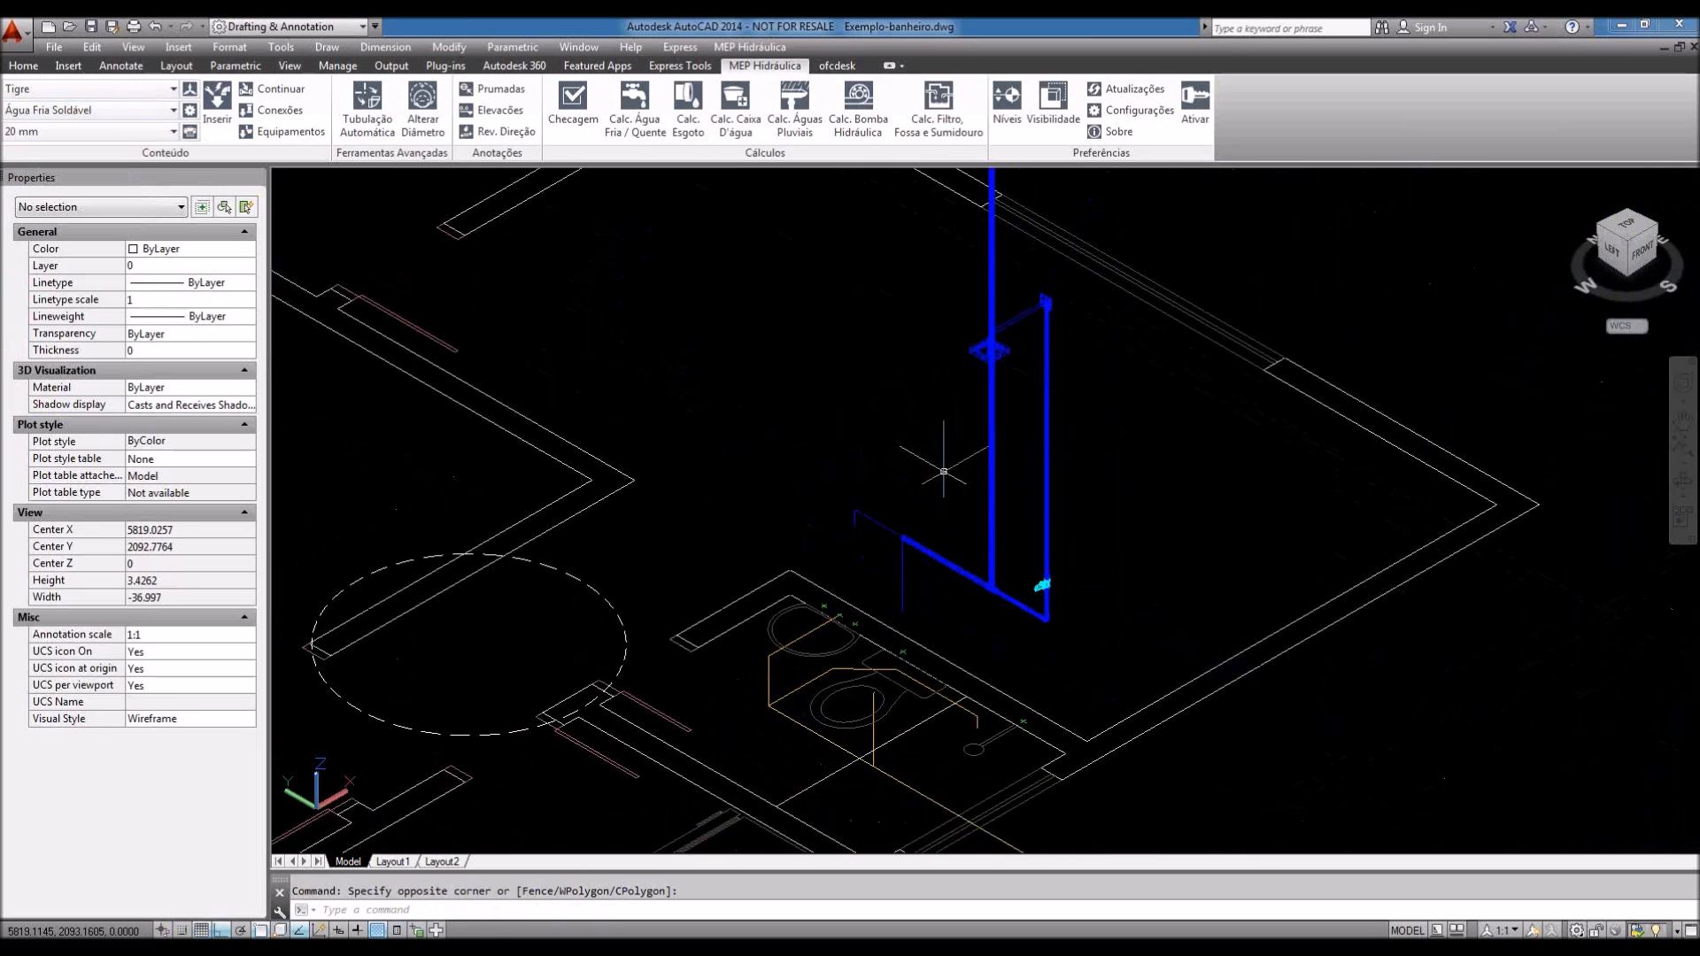
{"action": "mouse_move", "coordinate": [944, 474]}
{"action": "middle_mouse_down"}
{"action": "mouse_move", "coordinate": [911, 504]}
{"action": "mouse_move", "coordinate": [936, 569]}
{"action": "middle_mouse_up"}
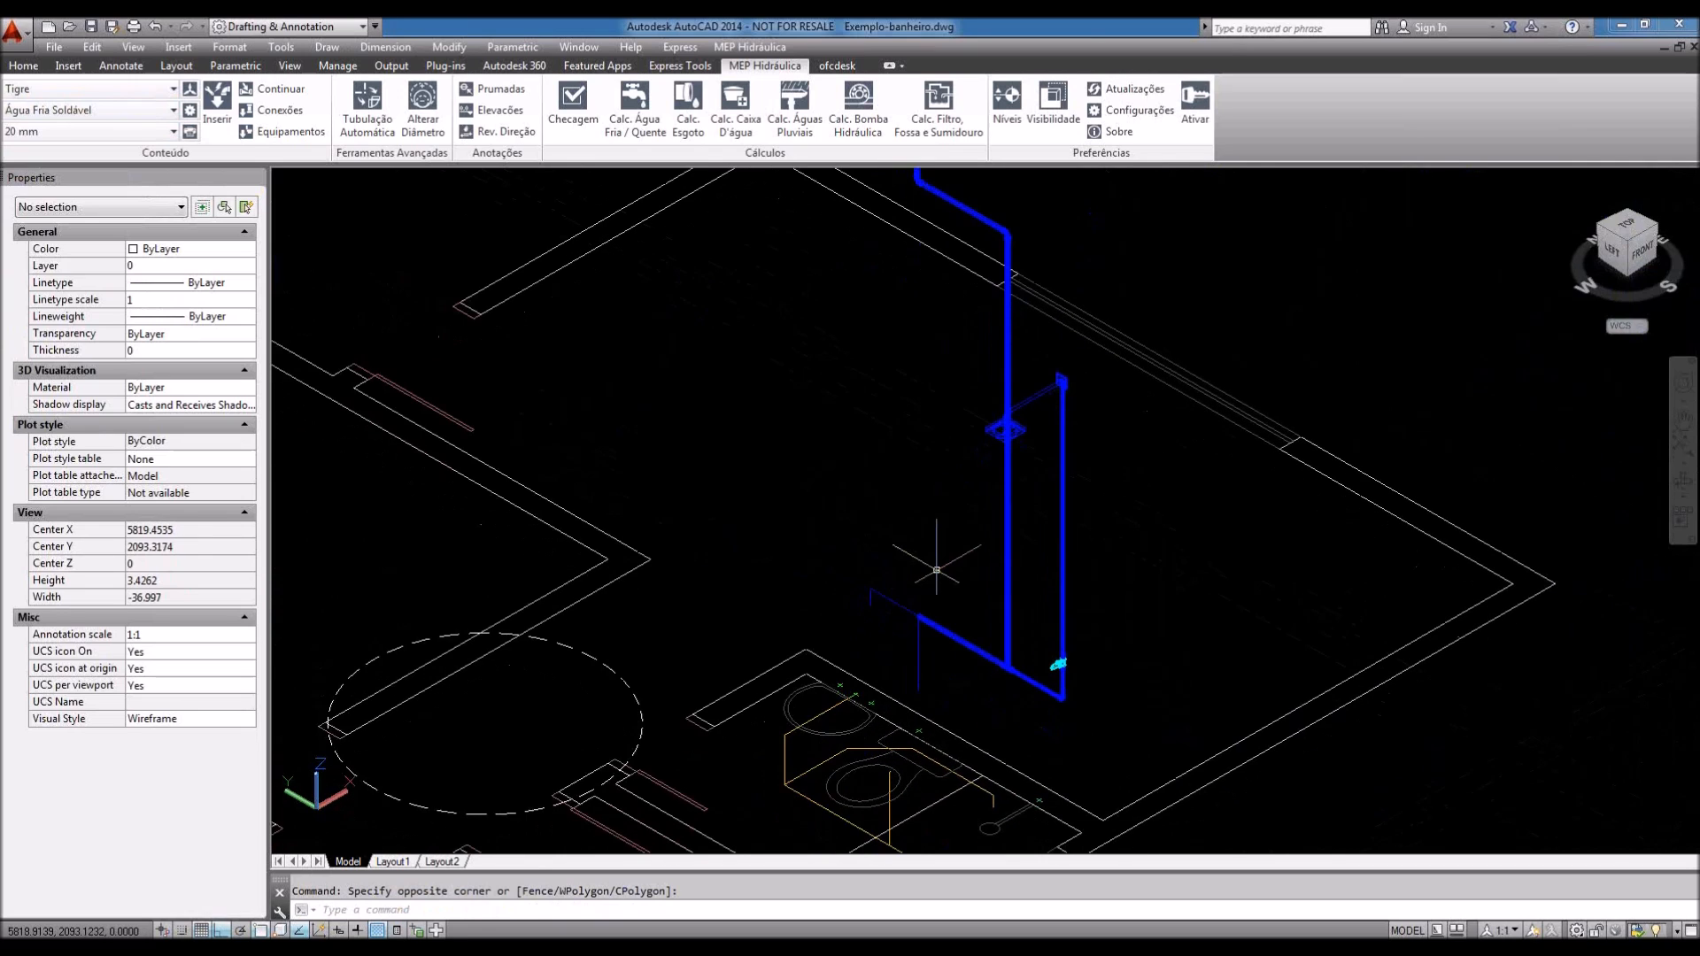
{"action": "scroll", "coordinate": [935, 570], "scroll_direction": "up", "scroll_amount": 3}
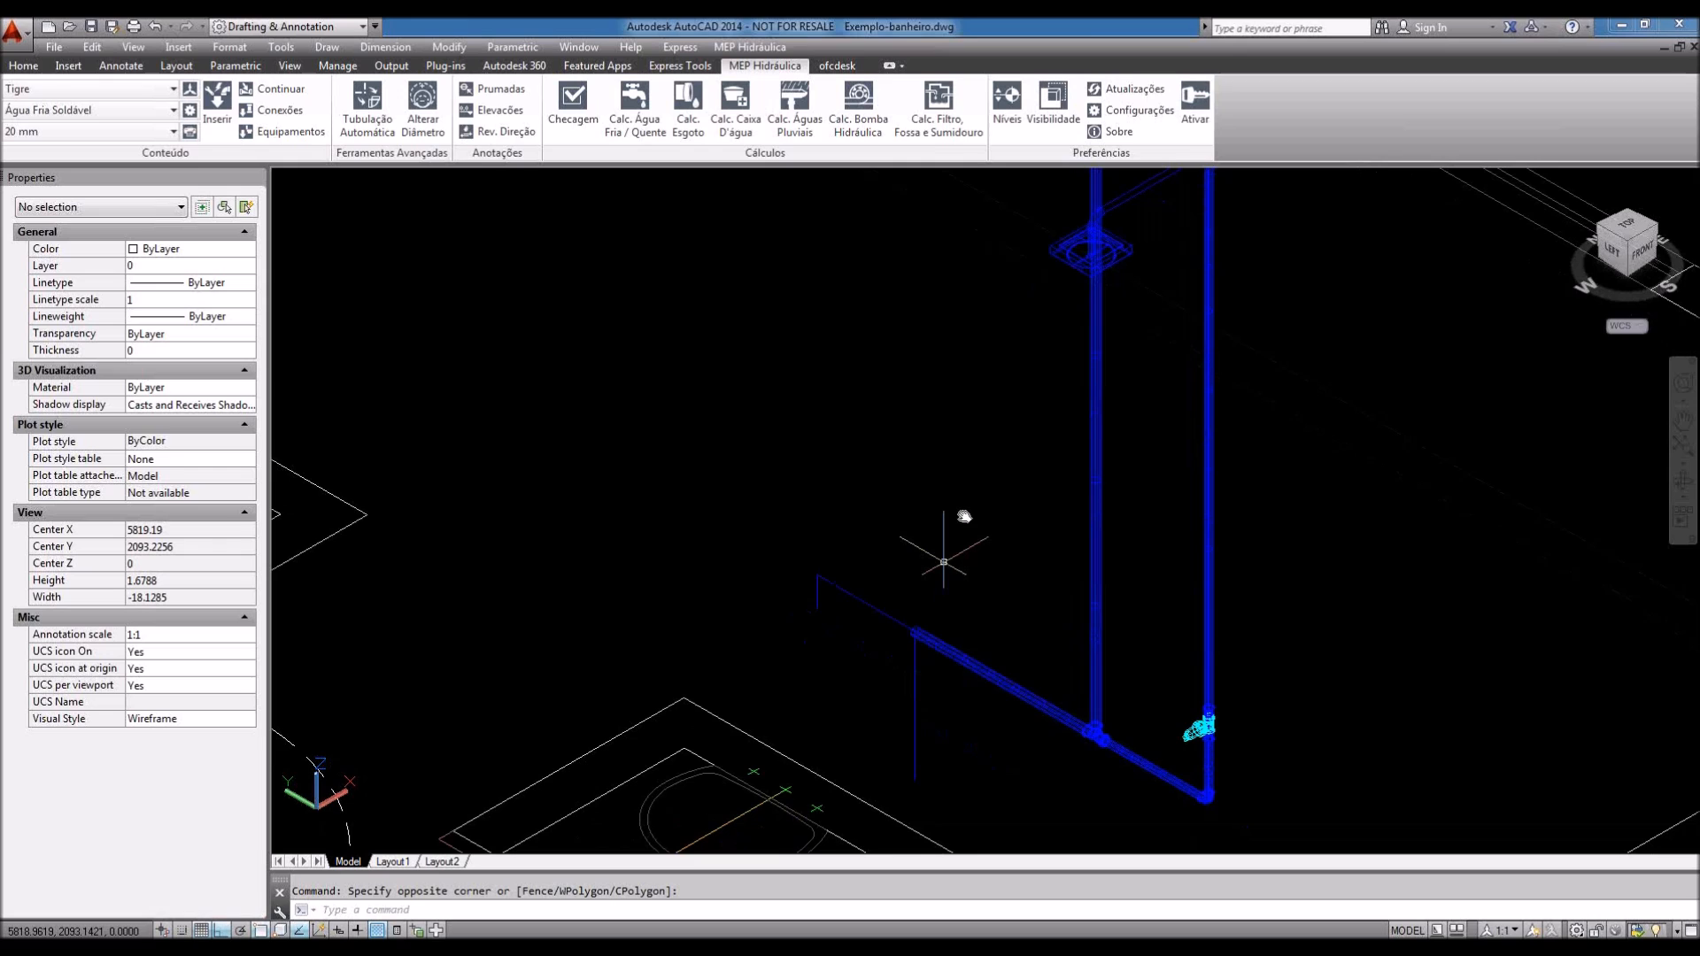
{"action": "middle_click_drag", "start_coordinate": [964, 516], "coordinate": [968, 501]}
{"action": "mouse_move", "coordinate": [945, 660]}
{"action": "middle_mouse_down"}
{"action": "mouse_move", "coordinate": [951, 550]}
{"action": "mouse_move", "coordinate": [967, 607]}
{"action": "middle_mouse_up"}
{"action": "scroll", "coordinate": [988, 613], "scroll_direction": "up", "scroll_amount": 3}
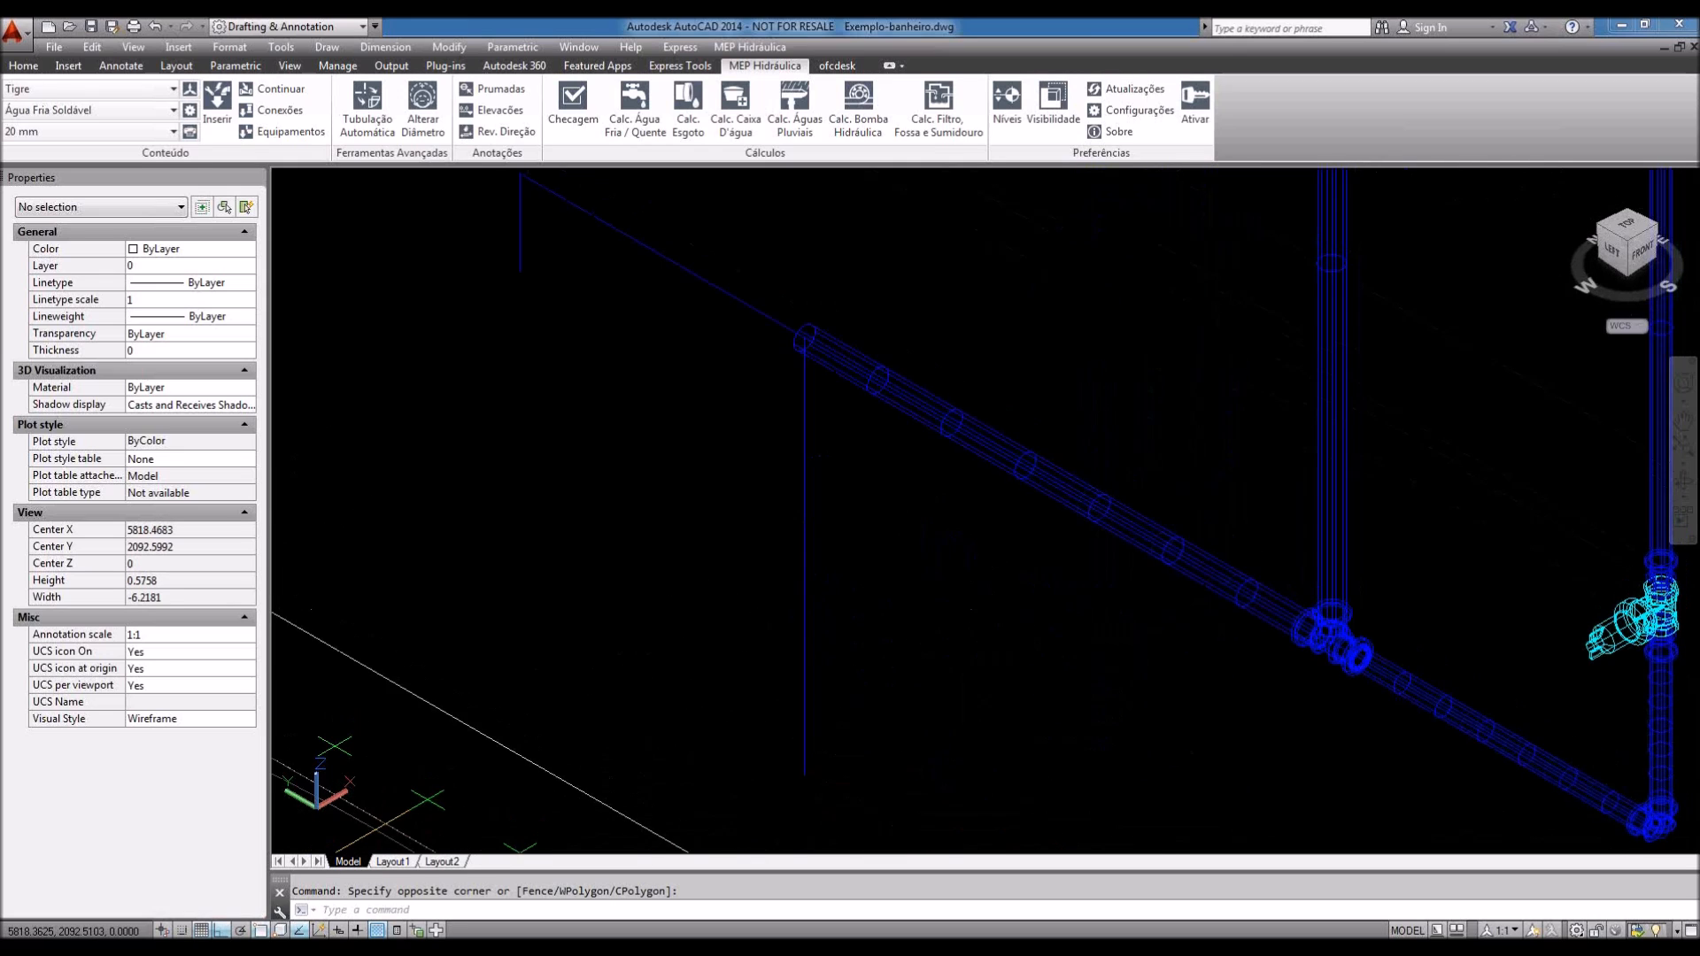
{"action": "scroll", "coordinate": [962, 620], "scroll_direction": "down", "scroll_amount": 2}
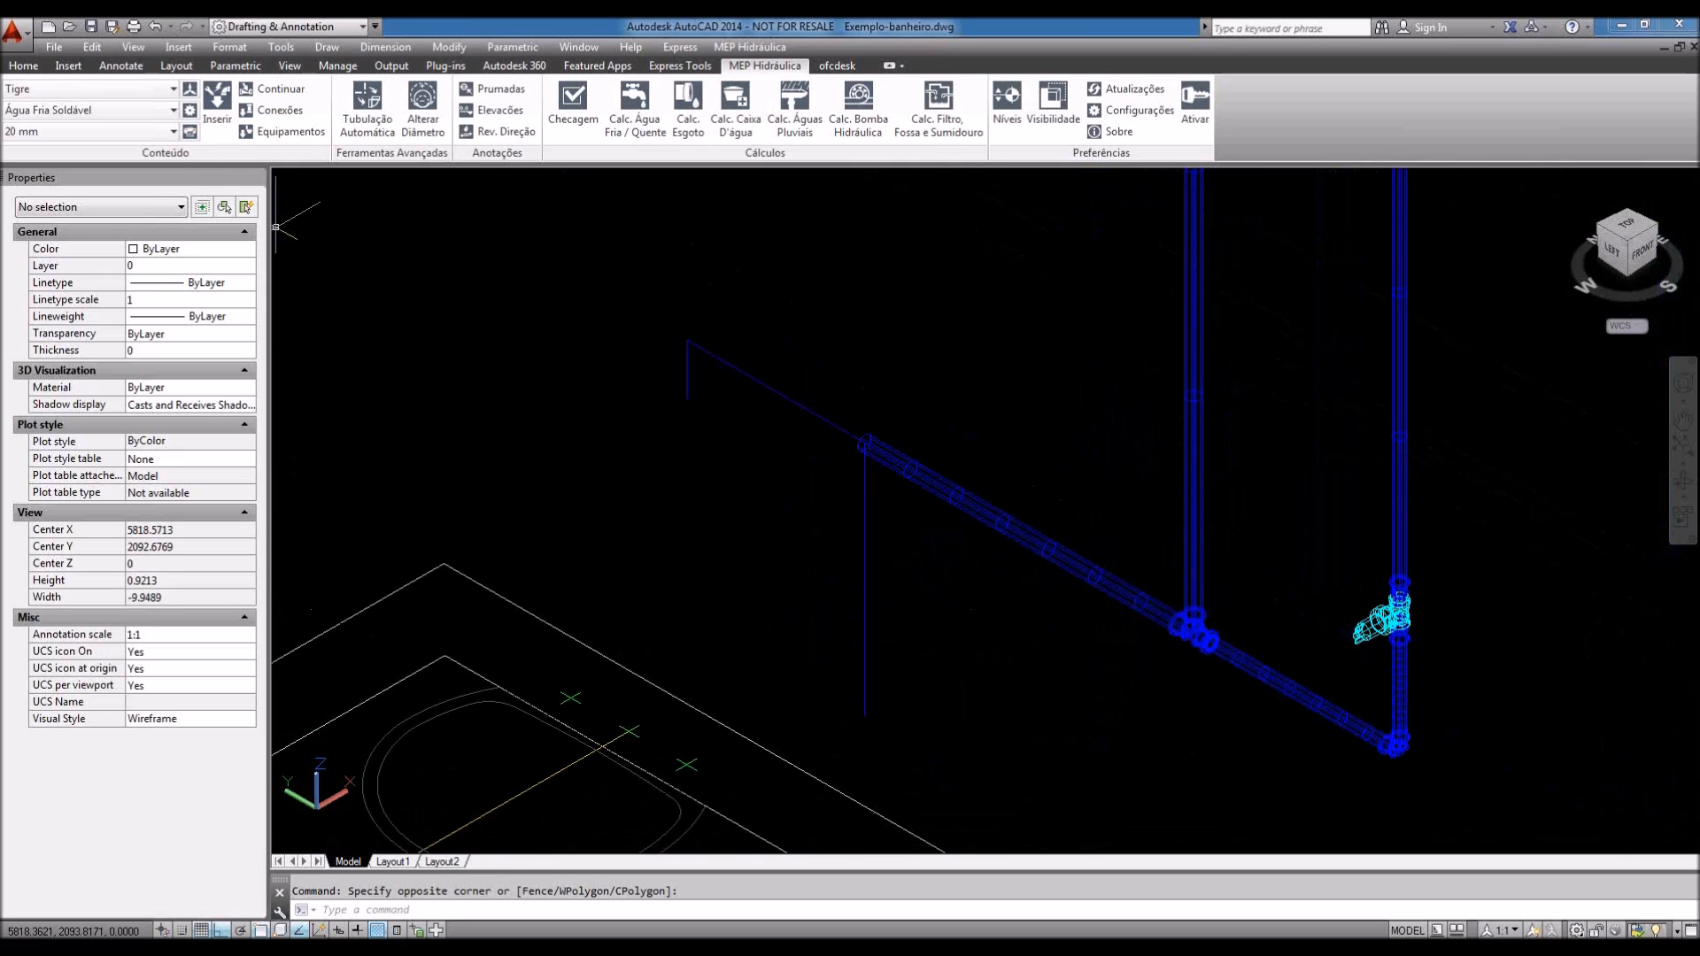
{"action": "left_click", "coordinate": [270, 97]}
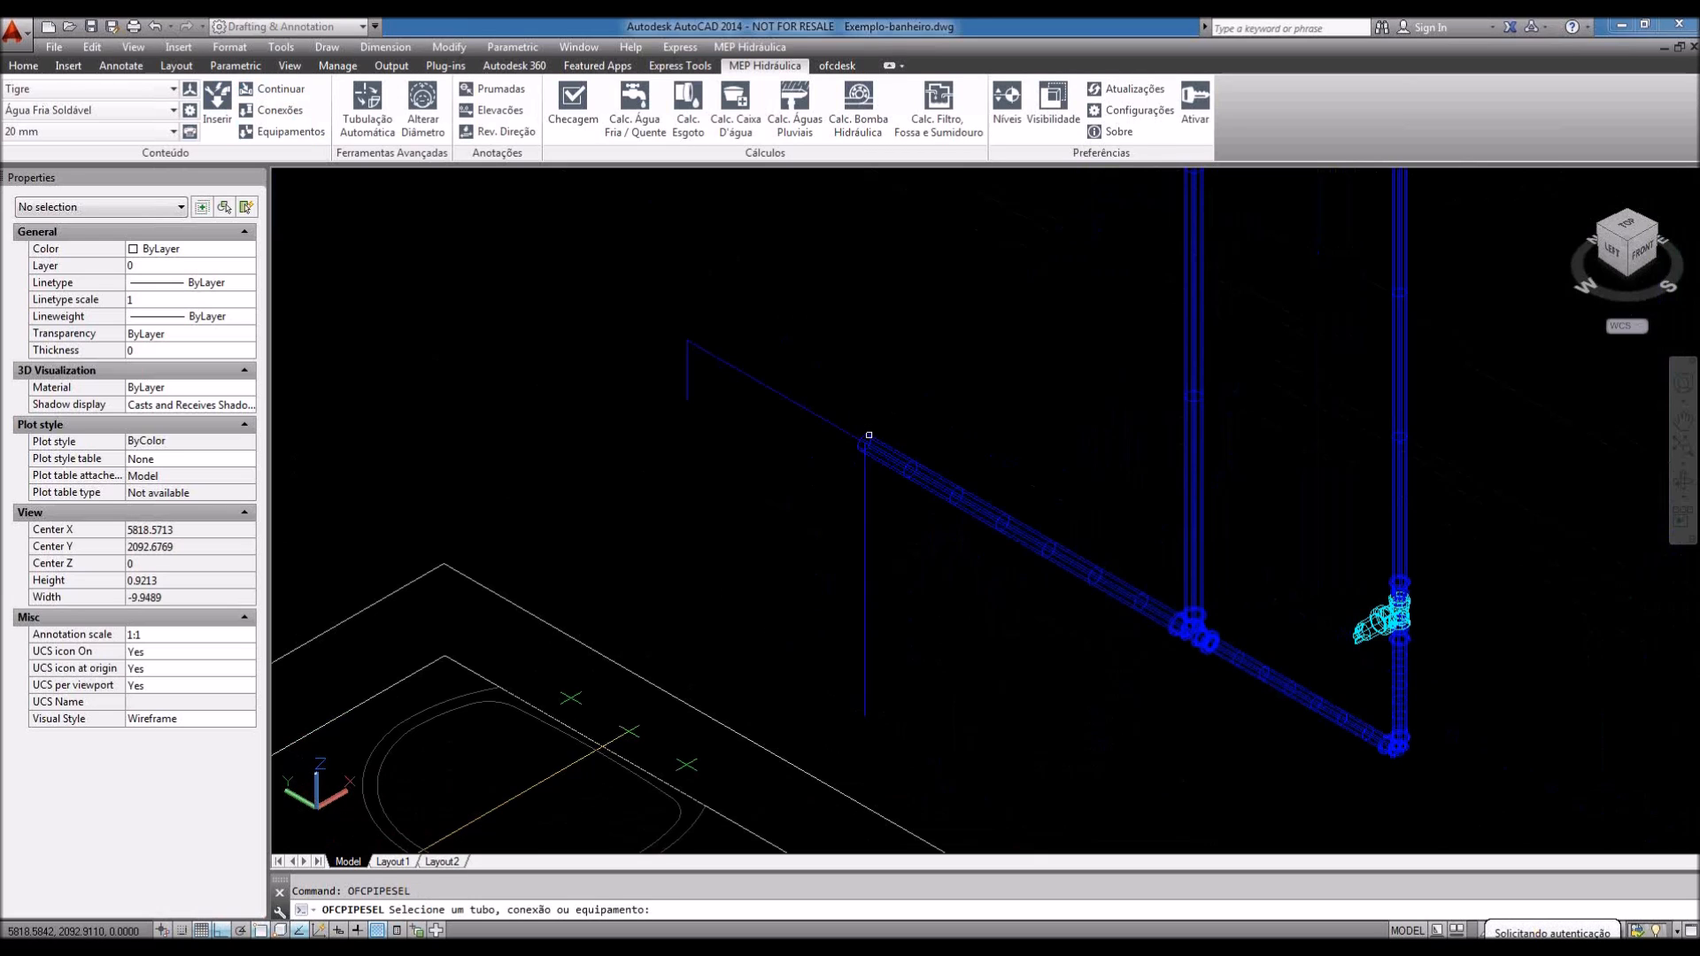
Step: Continue a pipe from the fitting to the snapped endpoint
{"action": "scroll", "coordinate": [1319, 699], "scroll_direction": "up", "scroll_amount": 4}
{"action": "left_click", "coordinate": [1018, 524]}
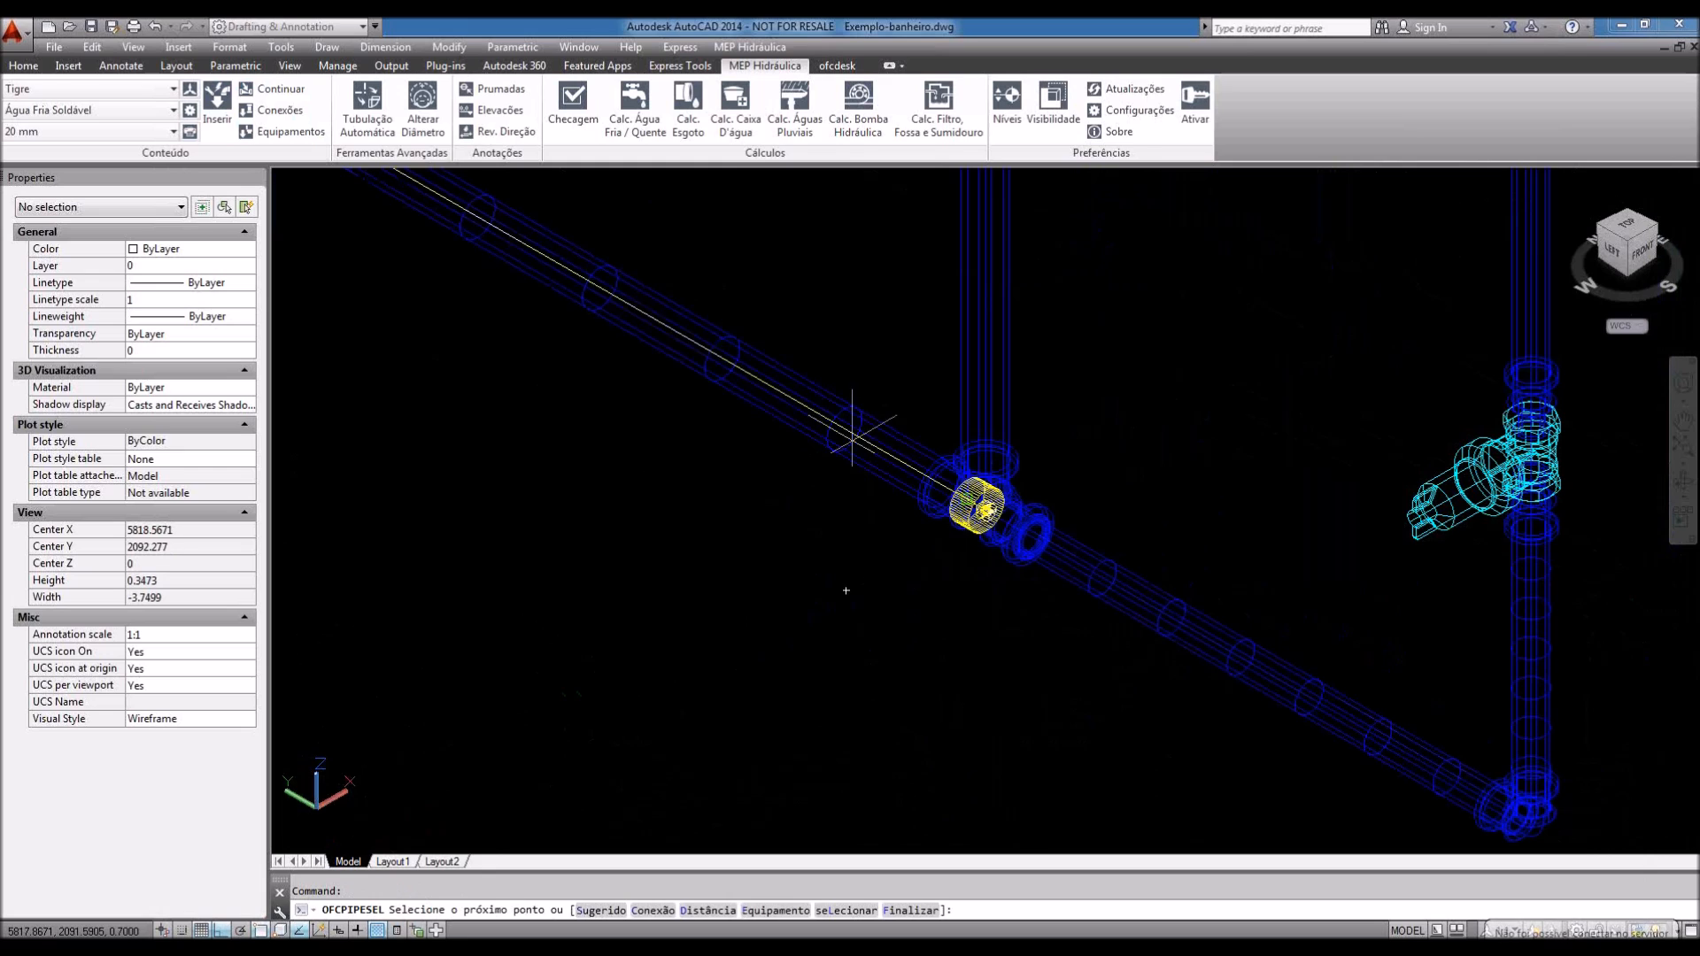
{"action": "scroll", "coordinate": [1186, 700], "scroll_direction": "down", "scroll_amount": 4}
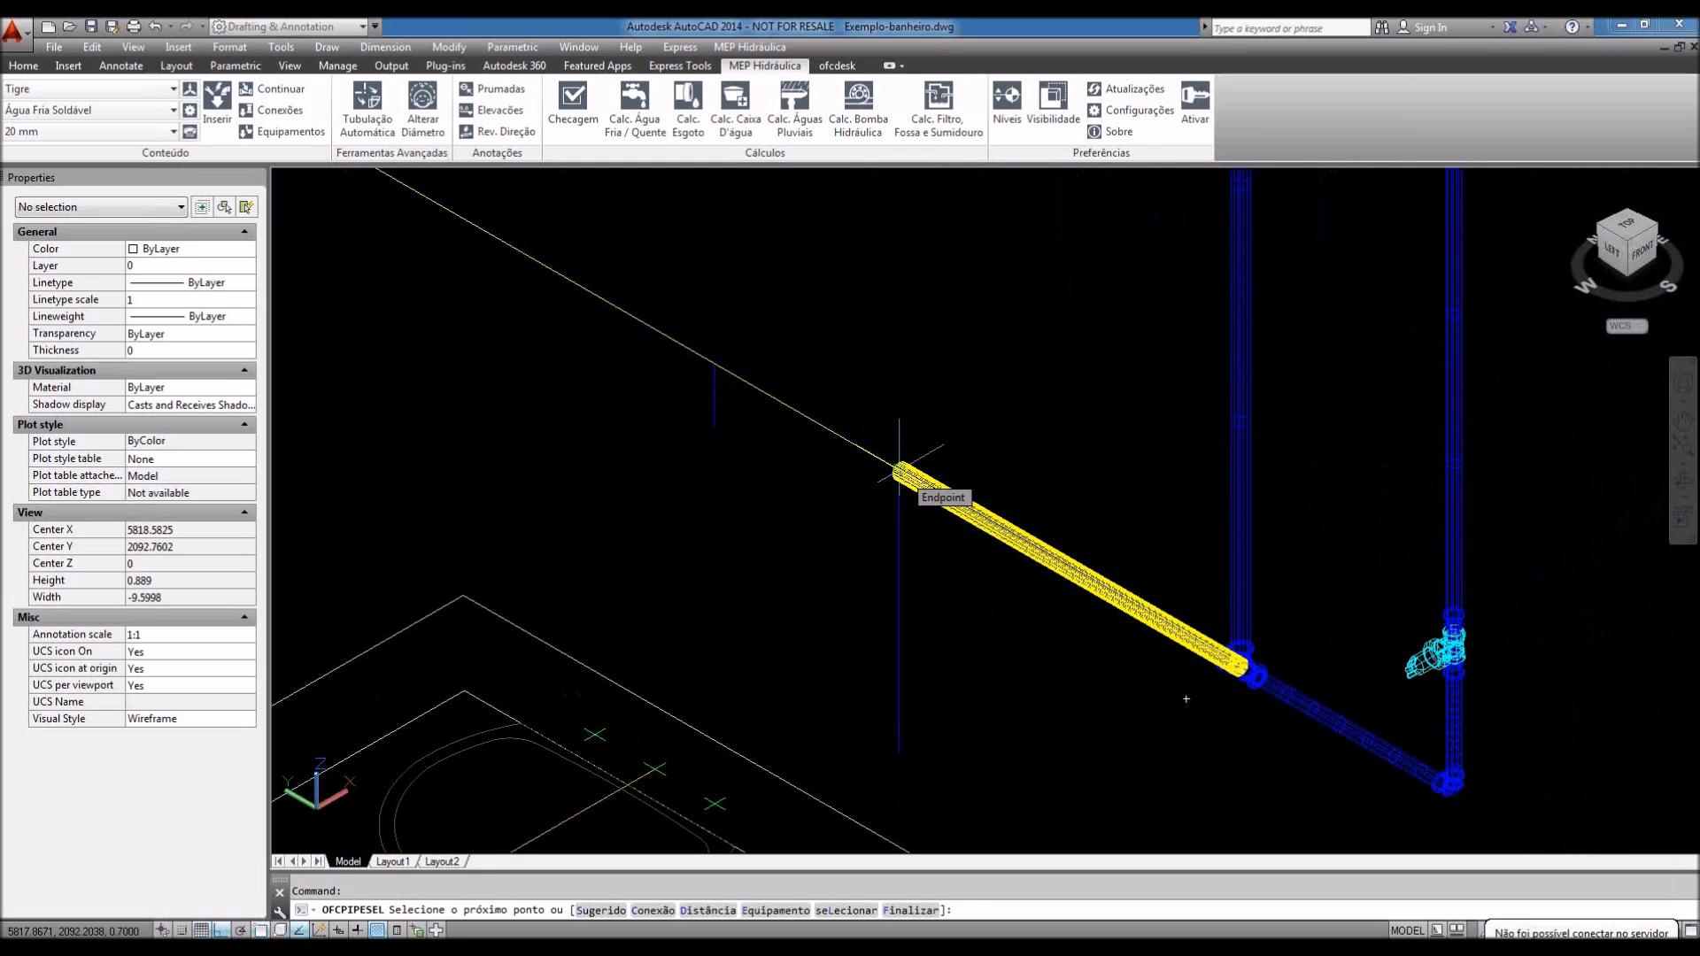
{"action": "left_click", "coordinate": [899, 470]}
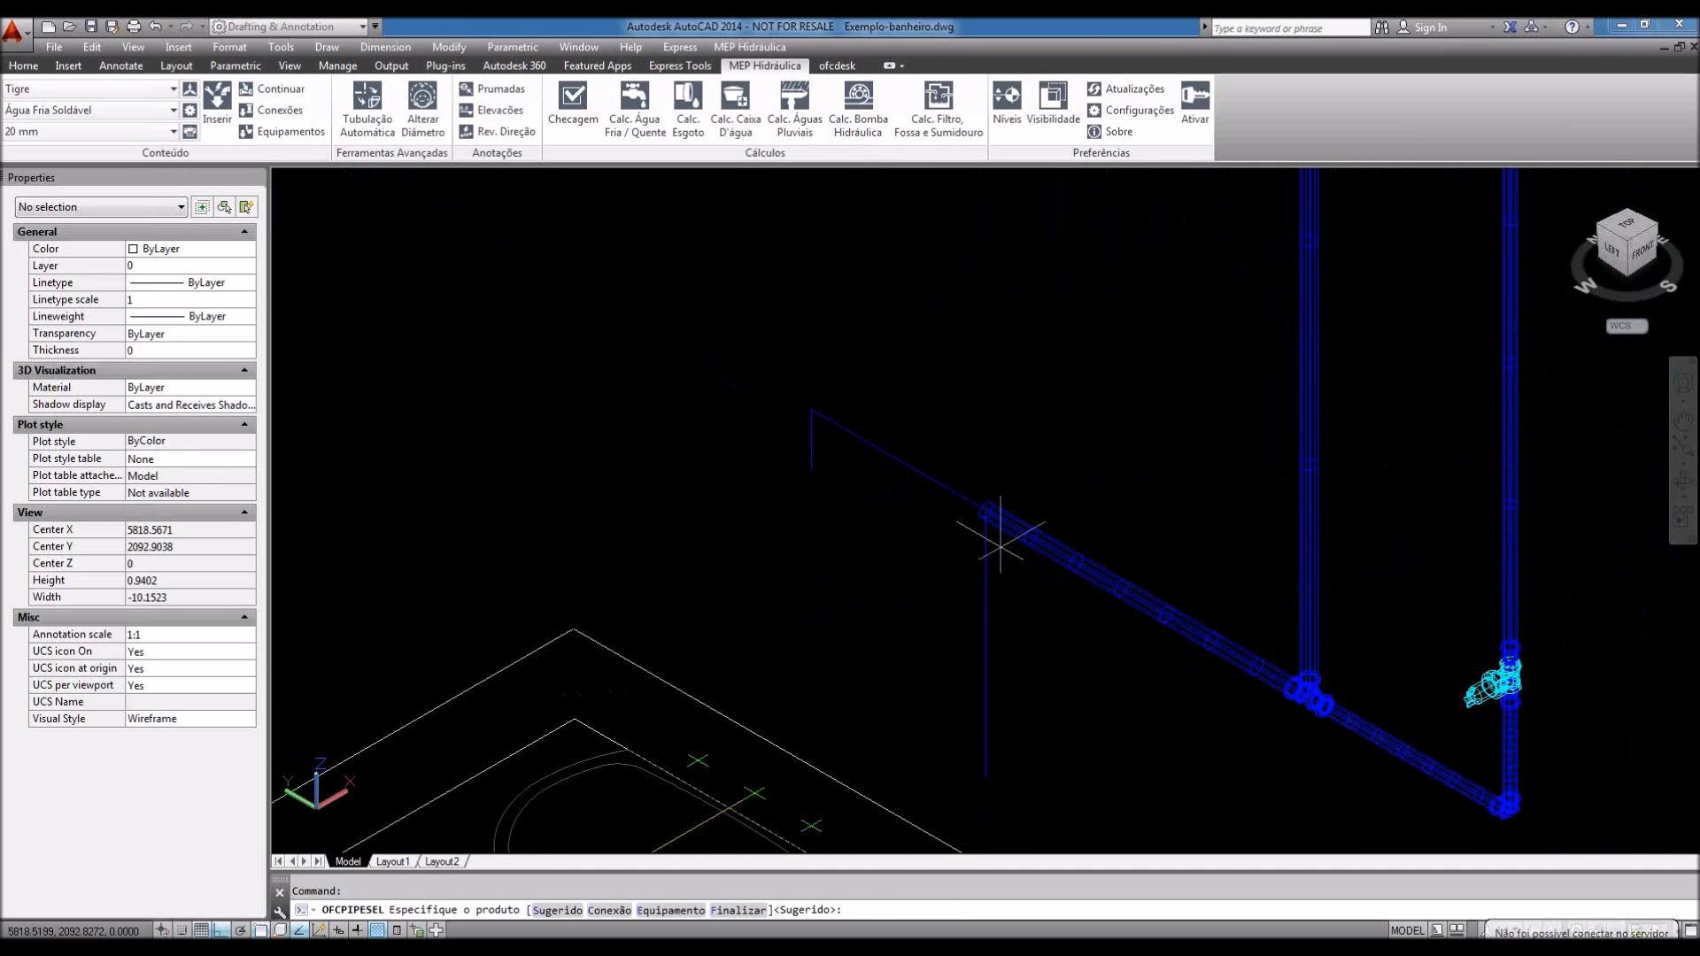
{"action": "scroll", "coordinate": [982, 522], "scroll_direction": "up", "scroll_amount": 3}
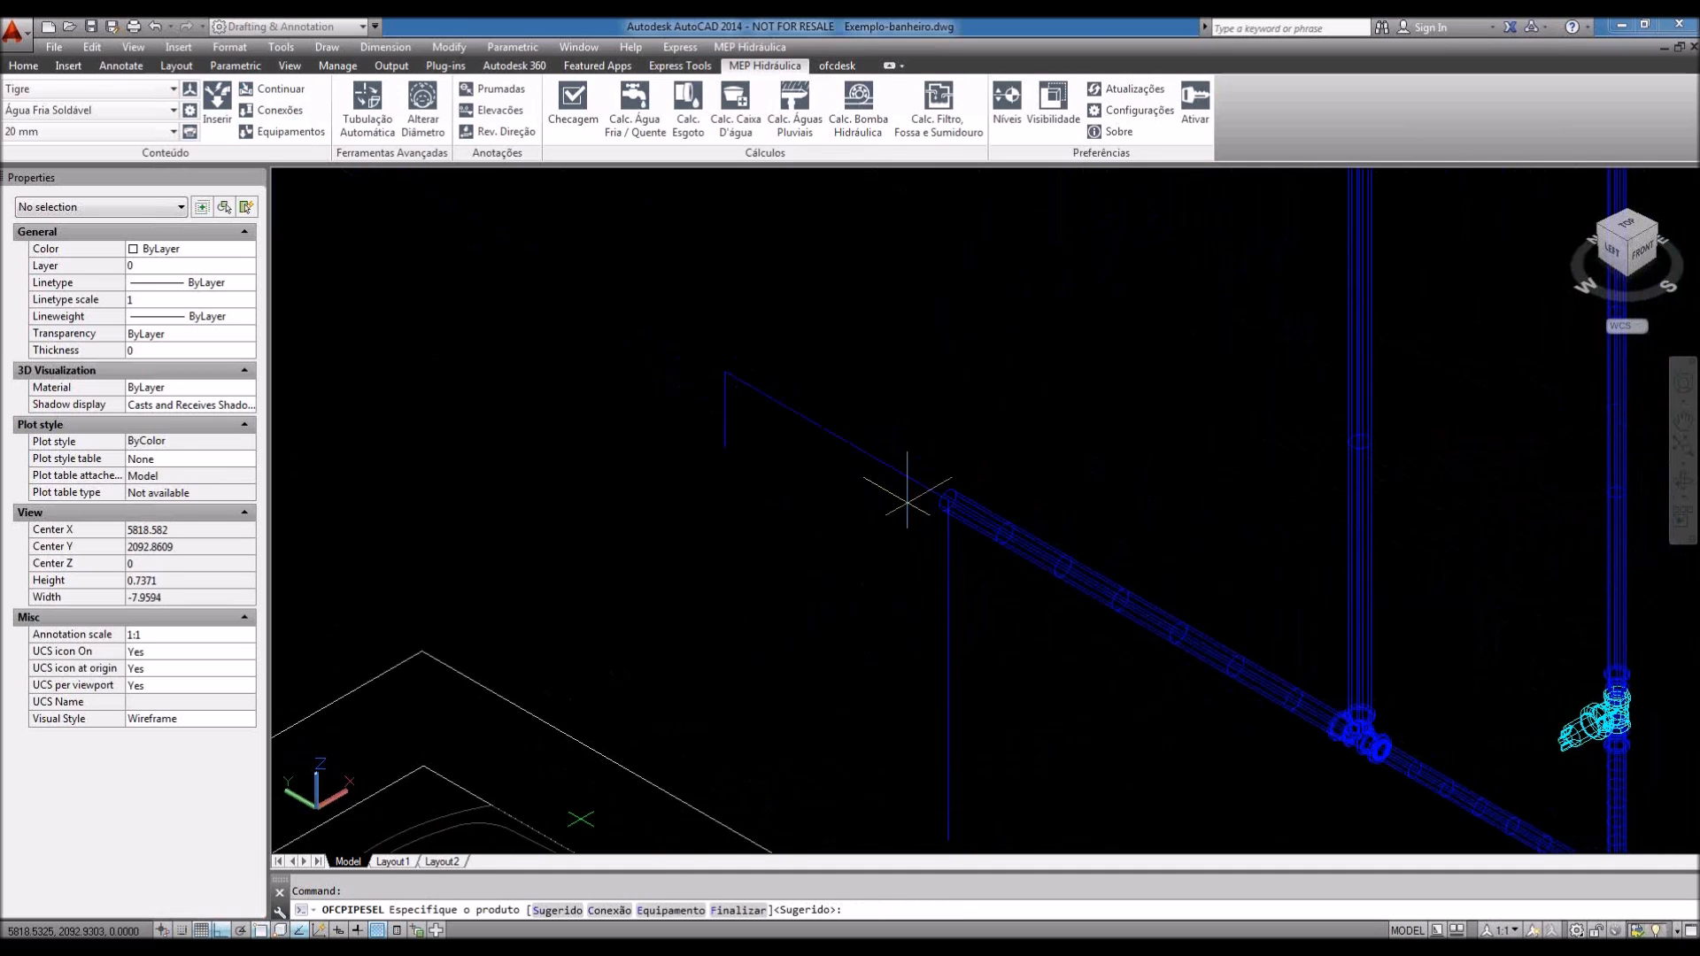
Step: Insert a Tê Ø20 mm tee fitting and accept its connection point
{"action": "key", "text": "Return"}
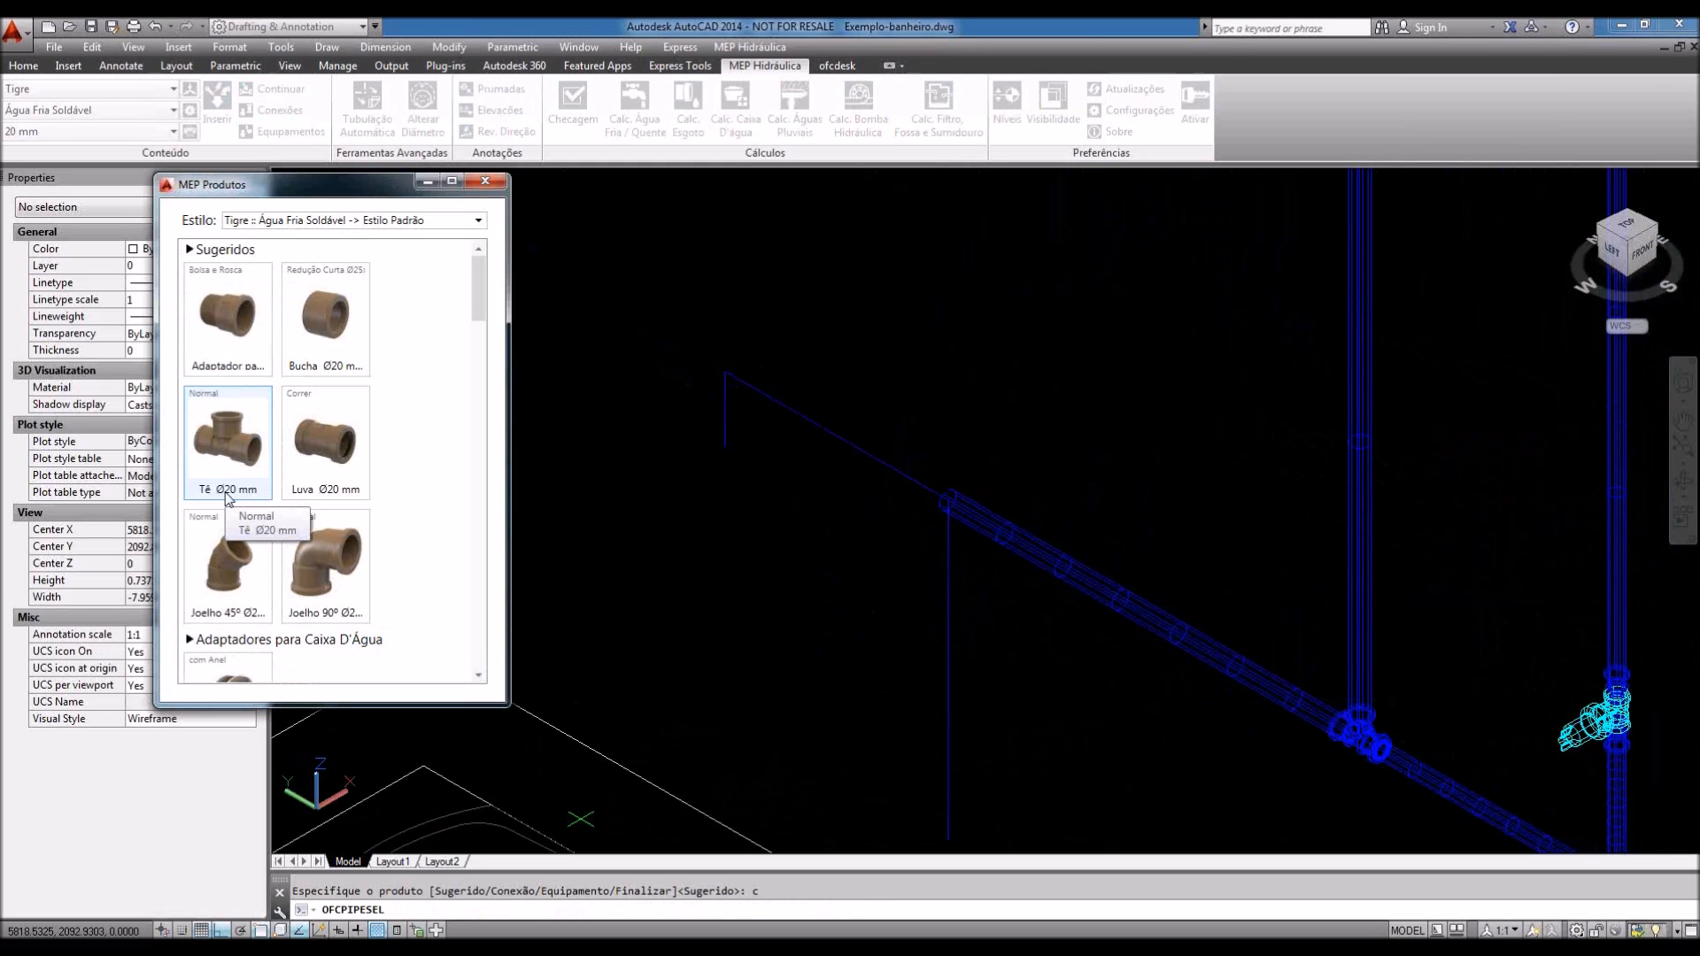
{"action": "double_click", "coordinate": [228, 478]}
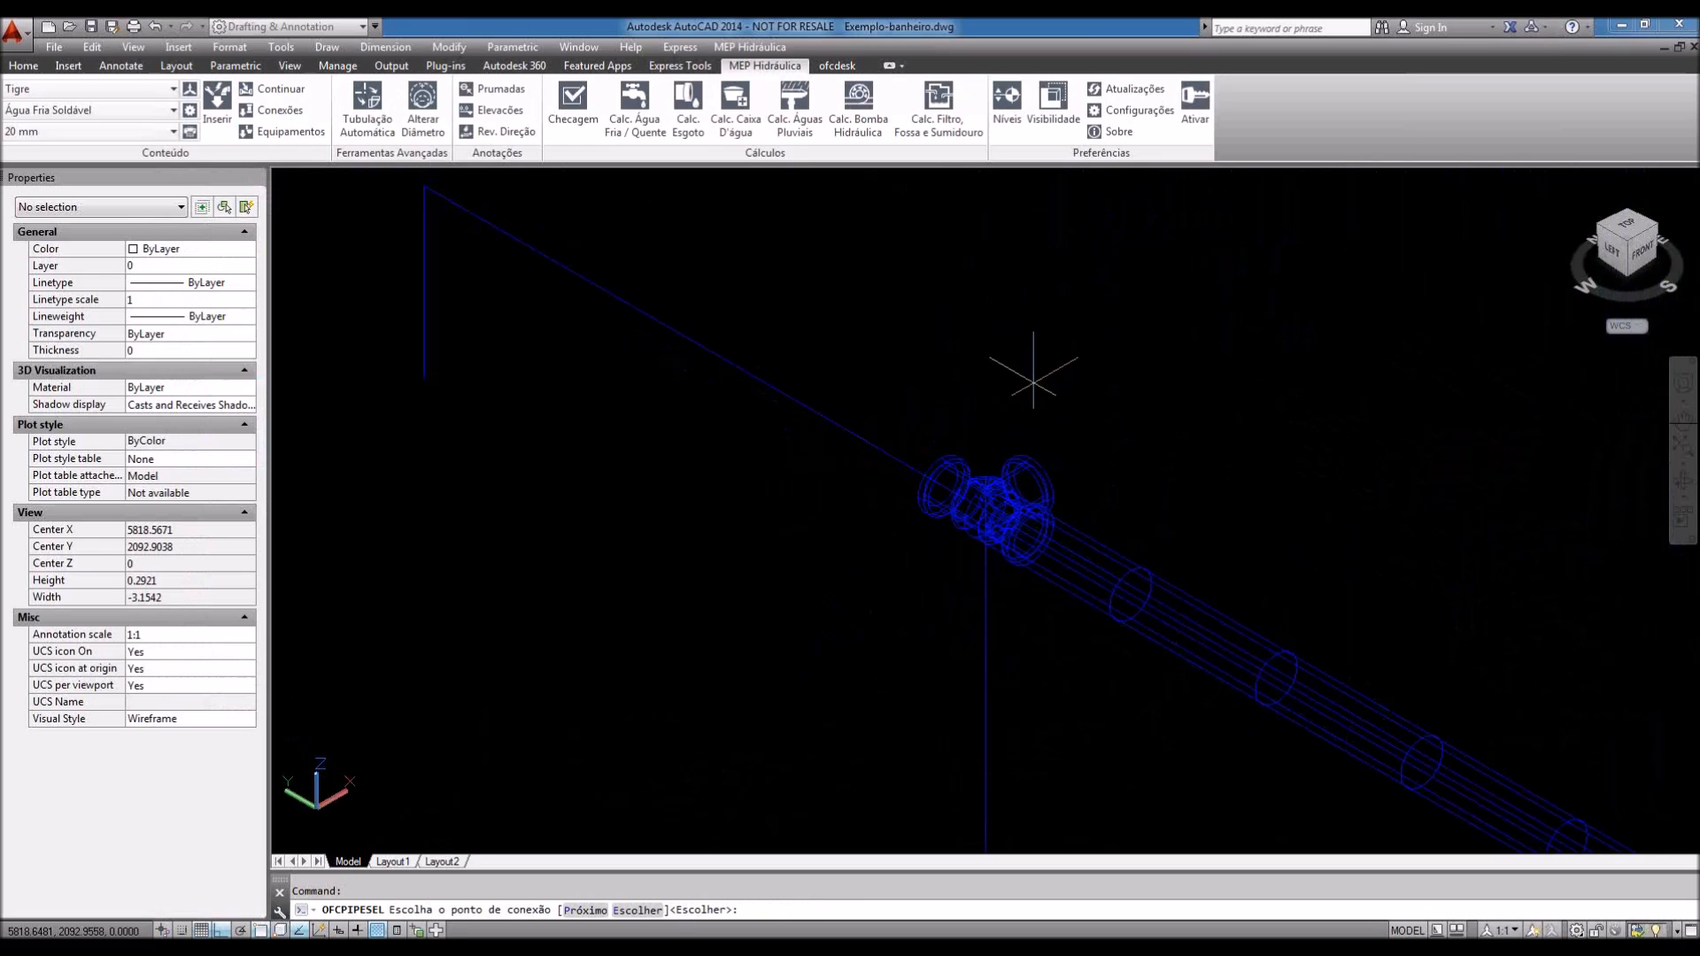
{"action": "key", "text": "Return"}
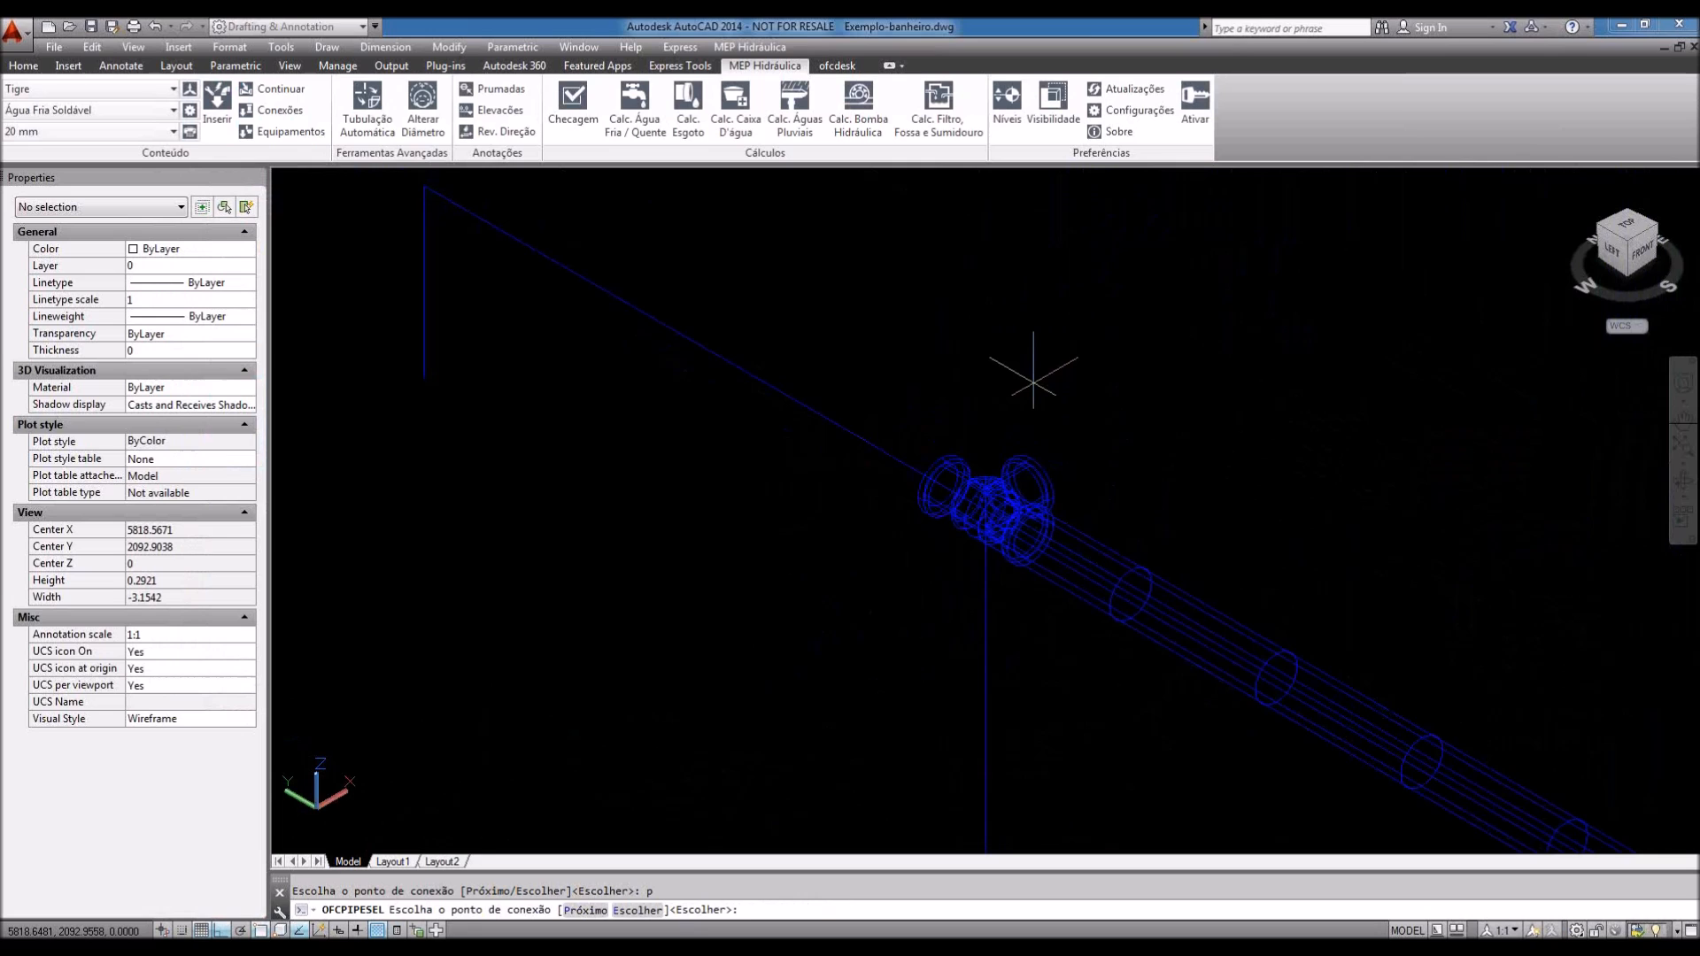
{"action": "key", "text": "Return"}
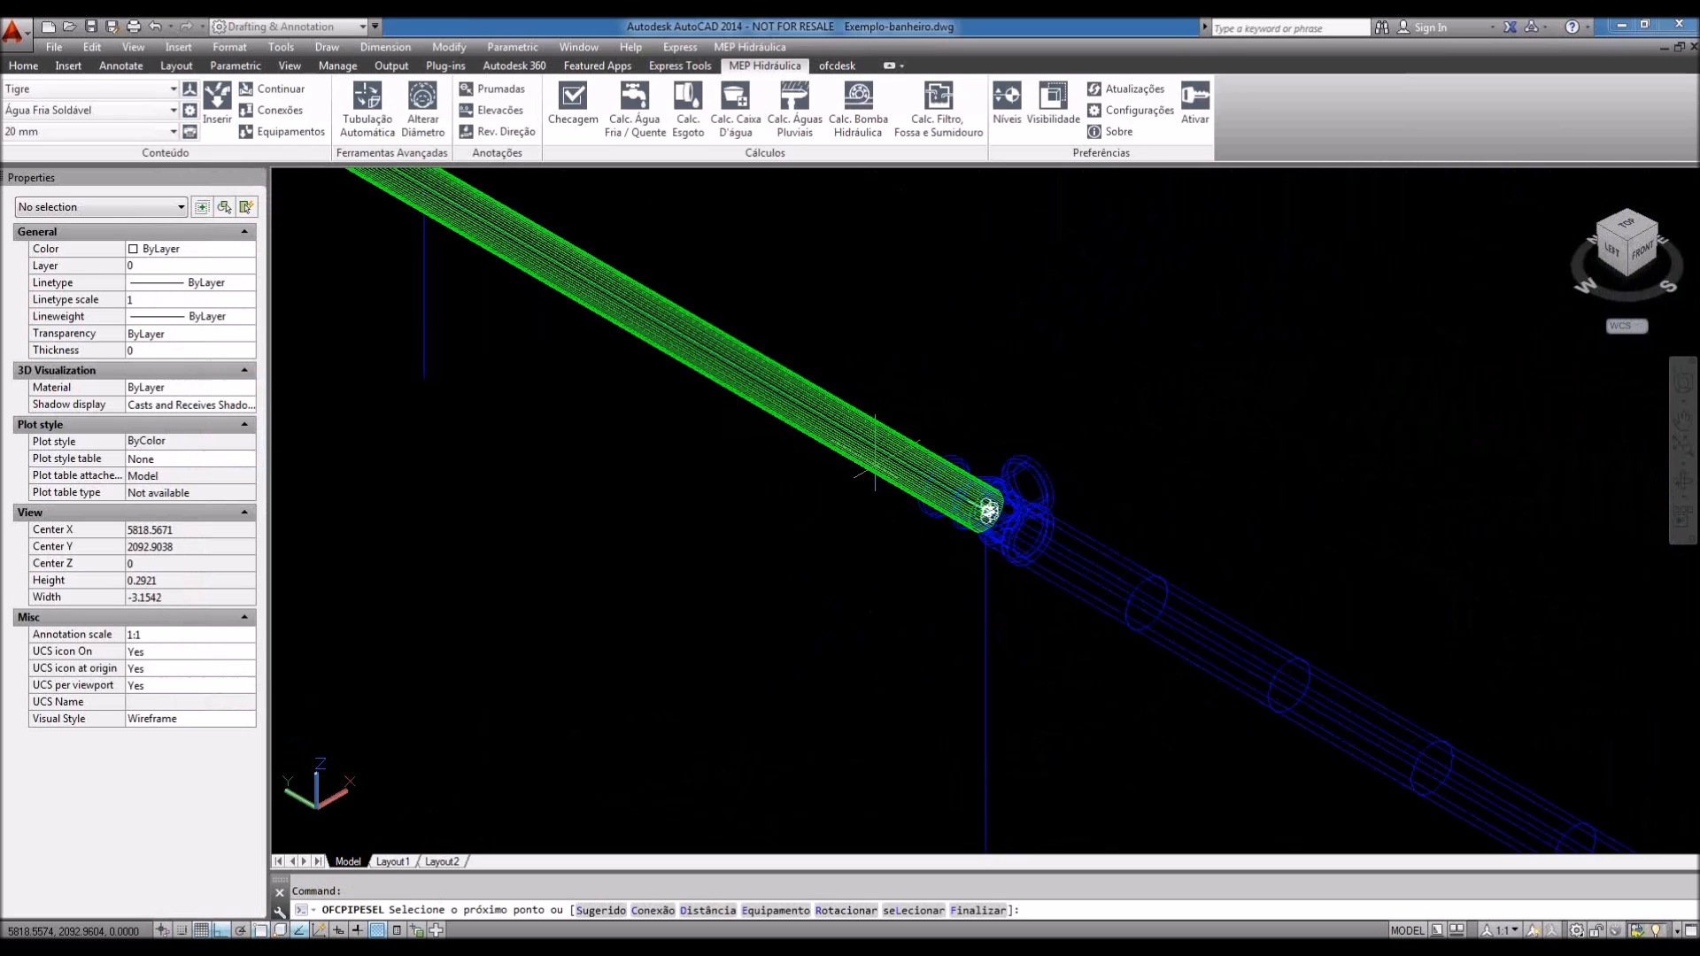
Step: Rotate the tee 90°, then a further 180° about its connection point
{"action": "type", "text": "róximo ponto ou : r"}
{"action": "key", "text": "Return"}
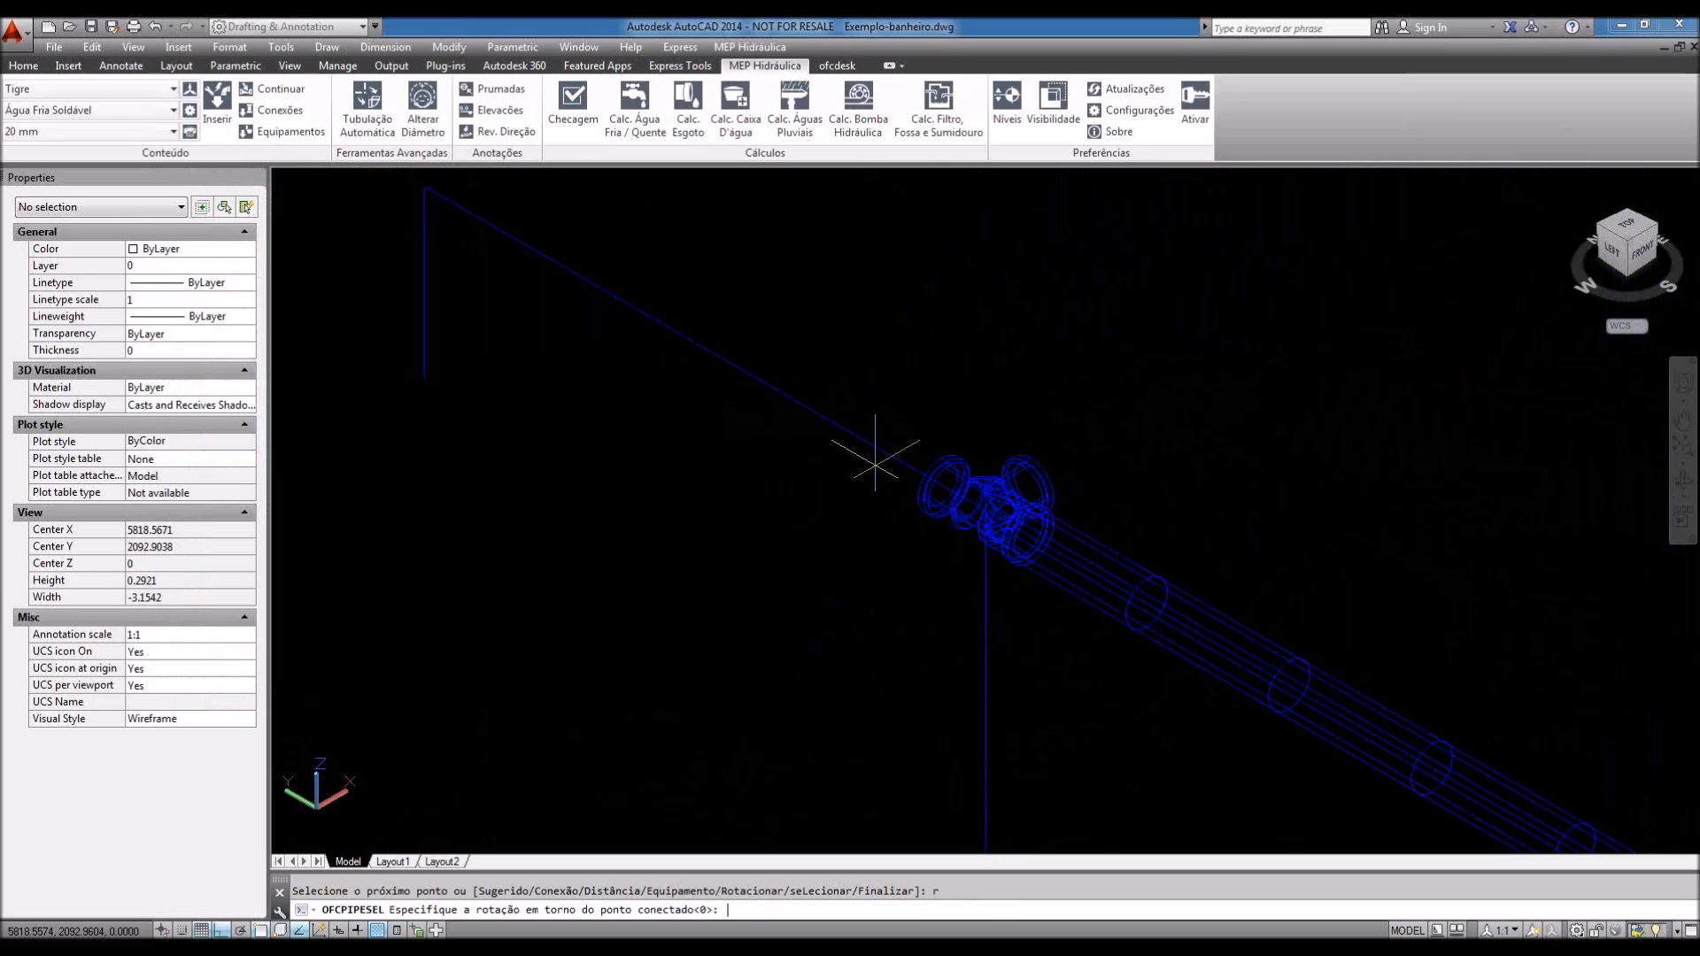
{"action": "type", "text": "90"}
{"action": "key", "text": "Return"}
{"action": "type", "text": "r-"}
{"action": "type", "text": "180"}
{"action": "key", "text": "Return"}
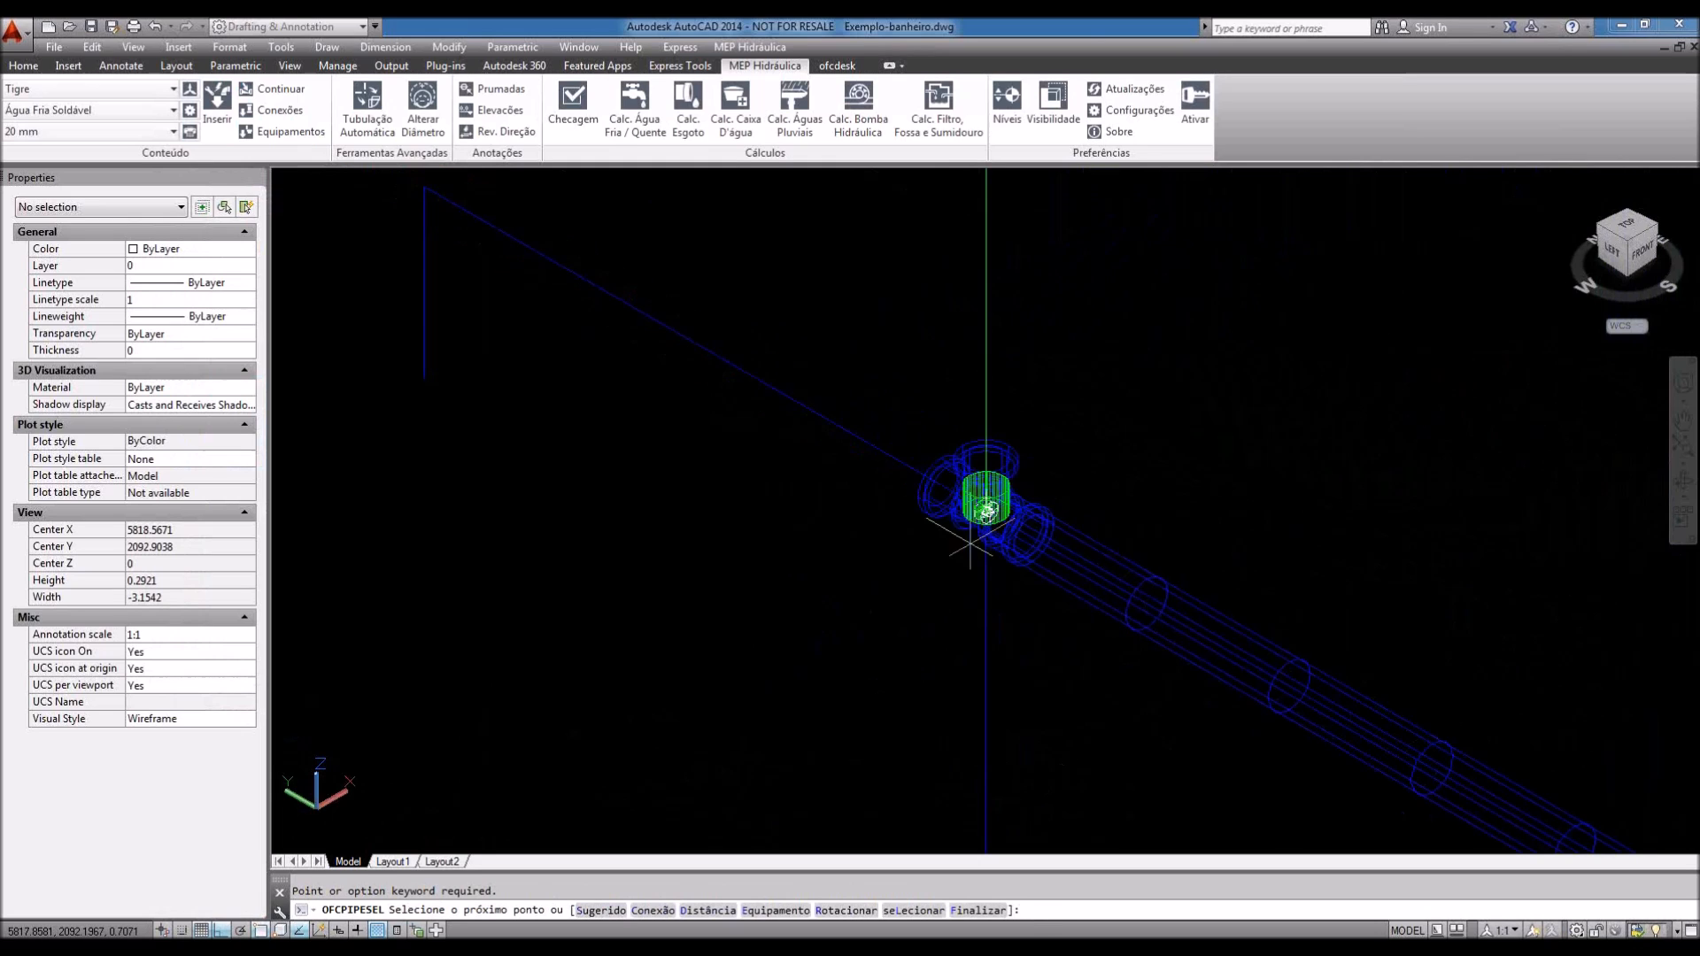
{"action": "type", "text": "r"}
{"action": "key", "text": "Return"}
{"action": "type", "text": "180"}
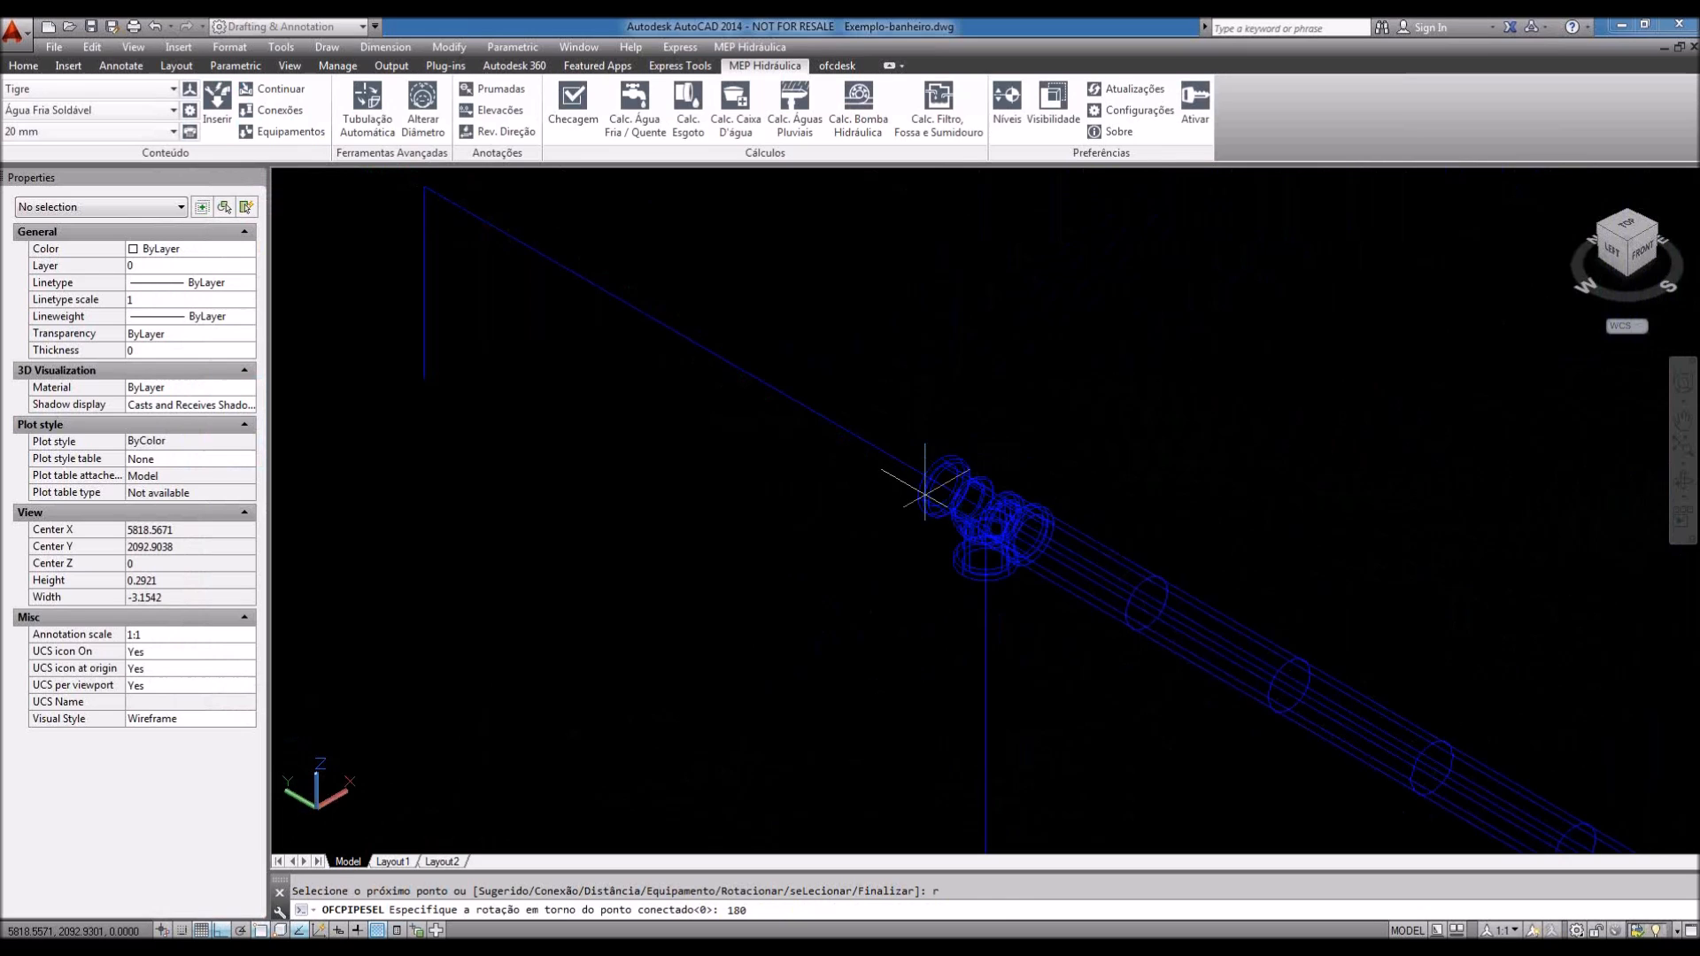
{"action": "key", "text": "Return"}
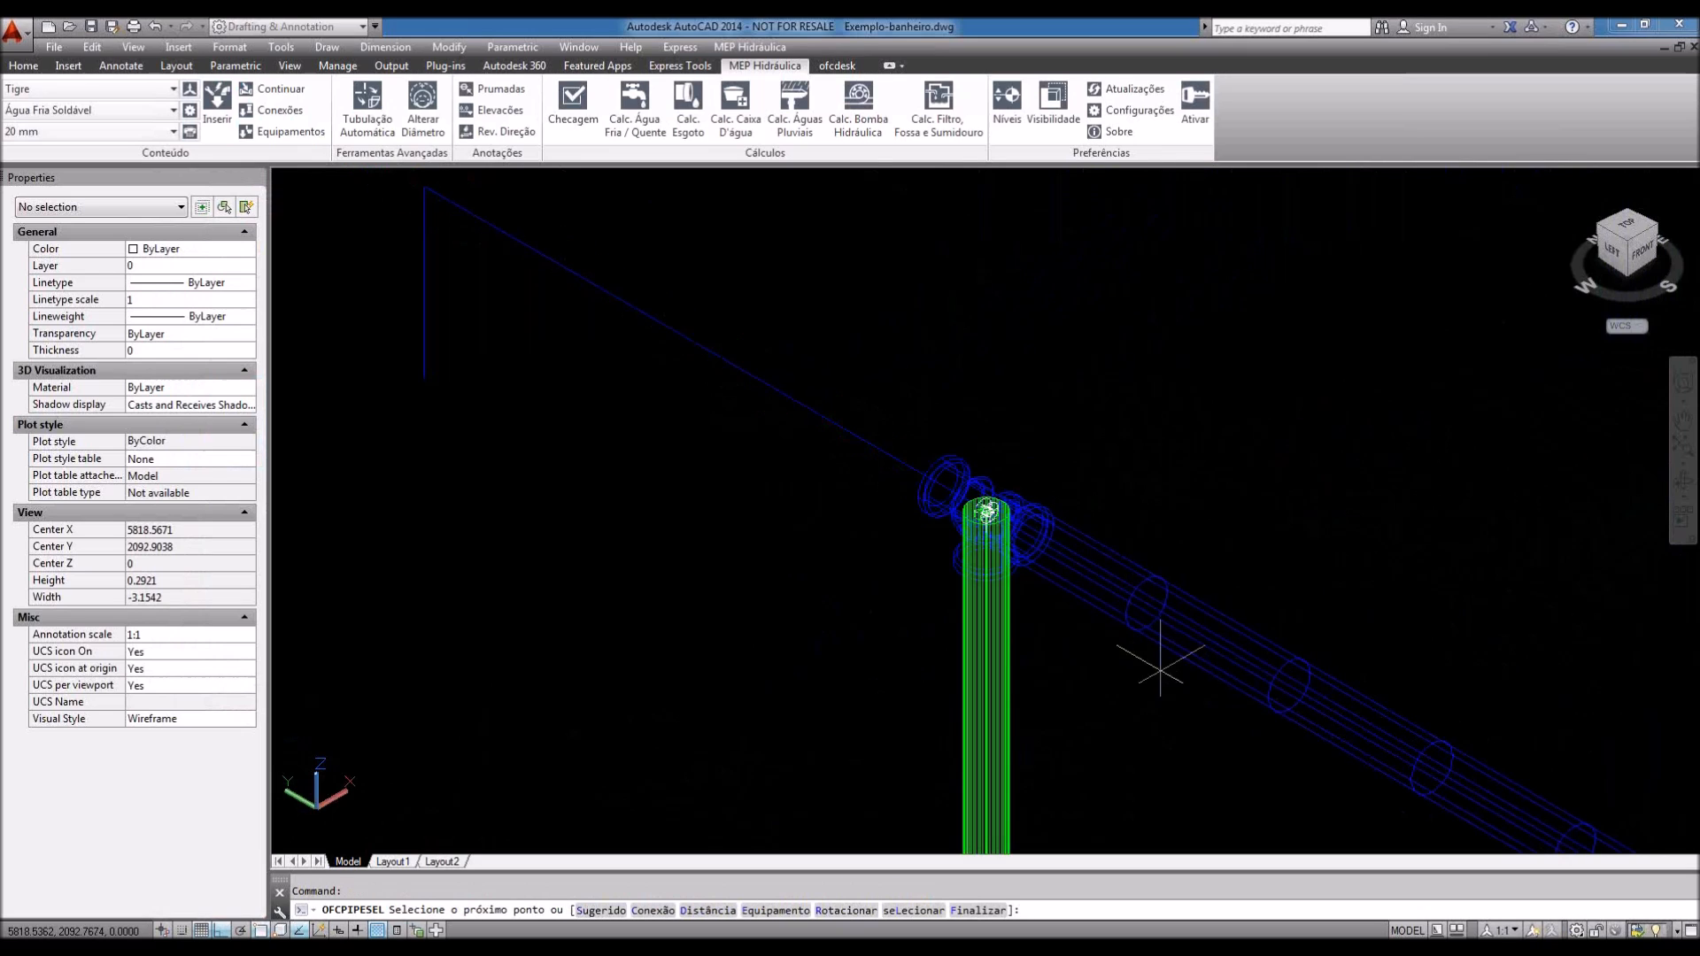
{"action": "middle_click_drag", "start_coordinate": [1234, 633], "coordinate": [1238, 622]}
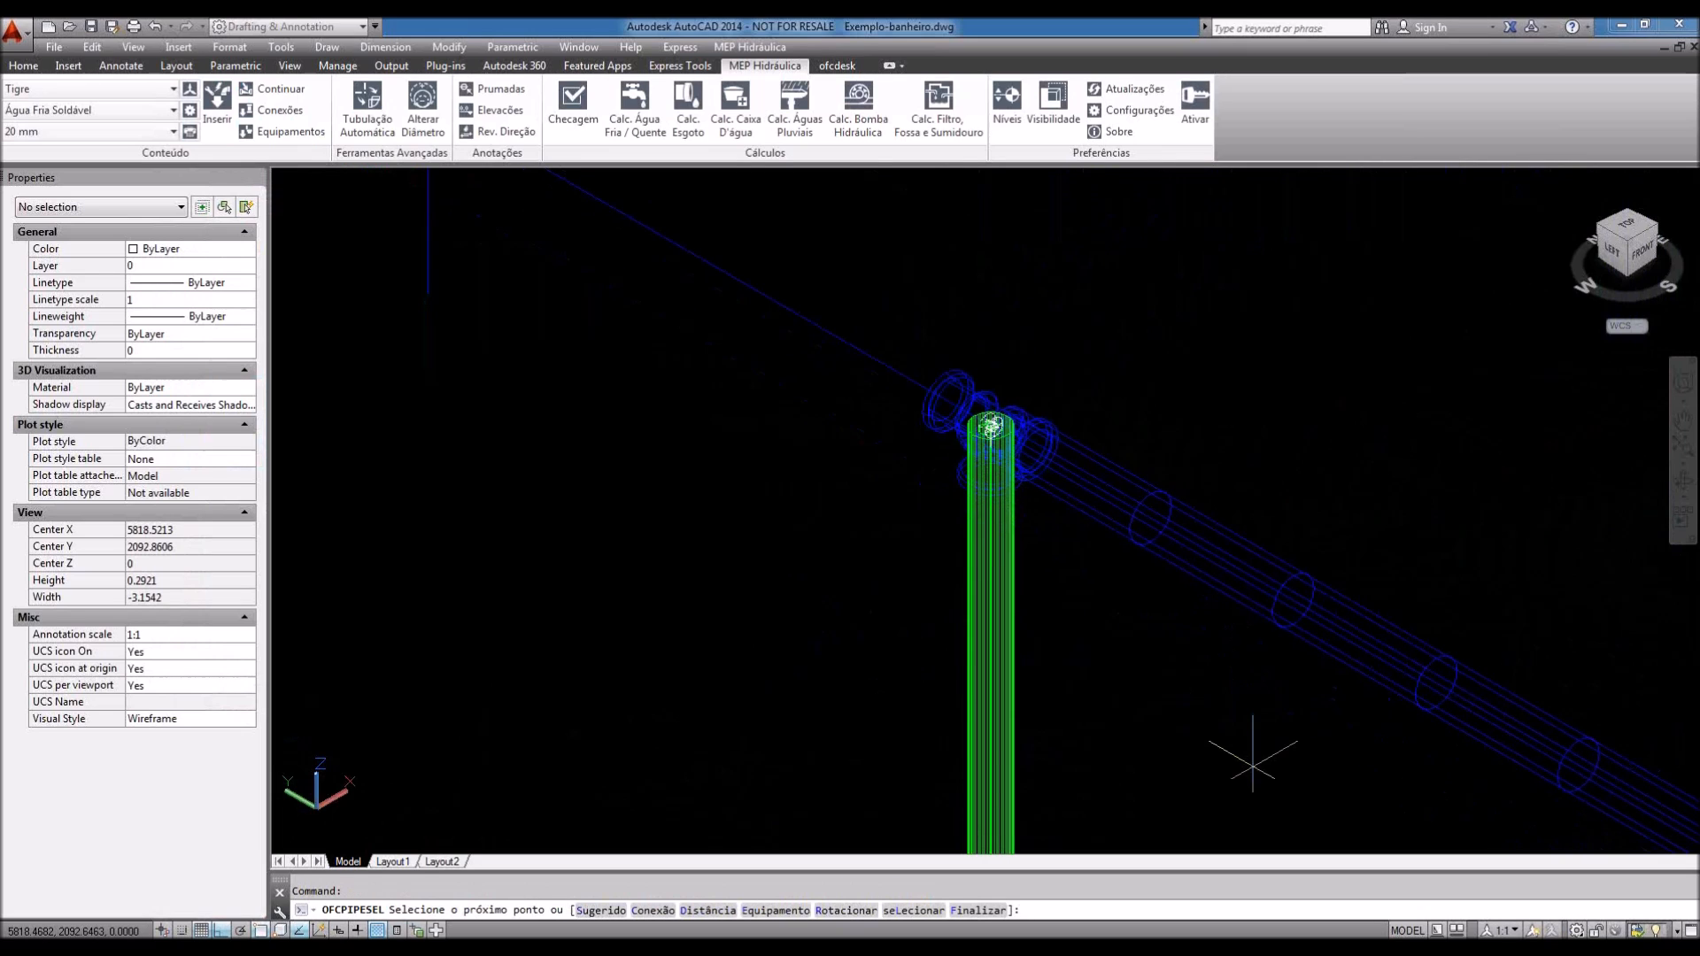
Step: Drop the vertical pipe from the tee to the lower Endpoint snap and frame its lower end
{"action": "scroll", "coordinate": [1252, 766], "scroll_direction": "down", "scroll_amount": 2}
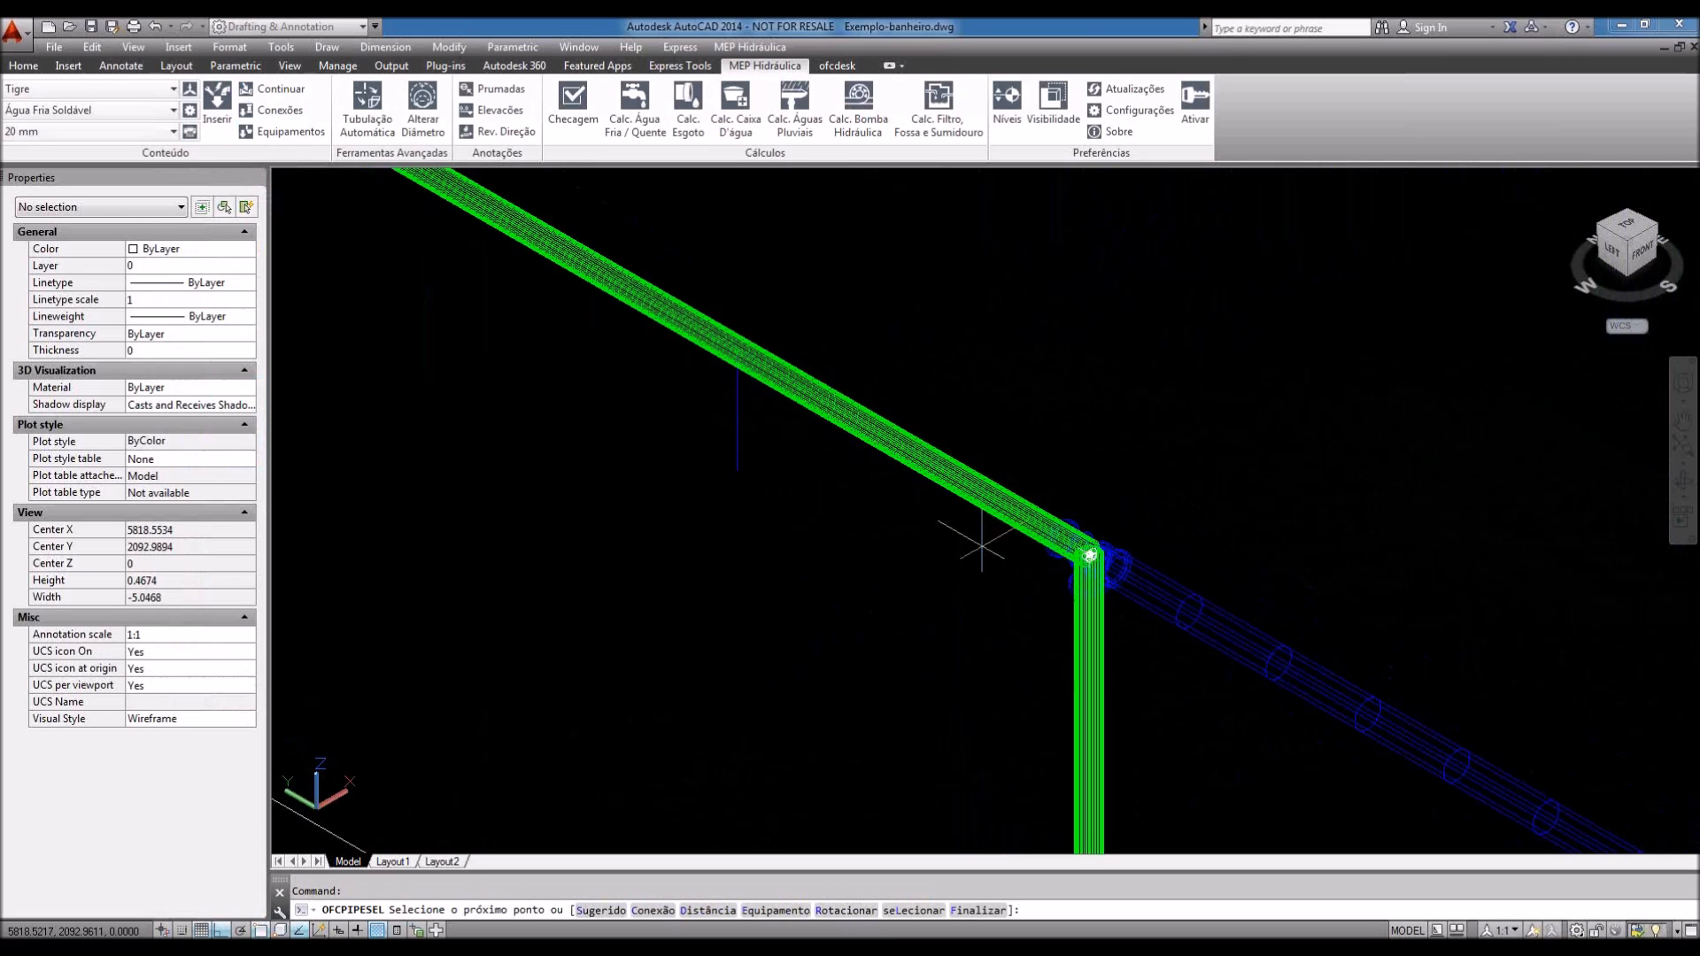
{"action": "middle_click_drag", "start_coordinate": [1067, 624], "coordinate": [1049, 277]}
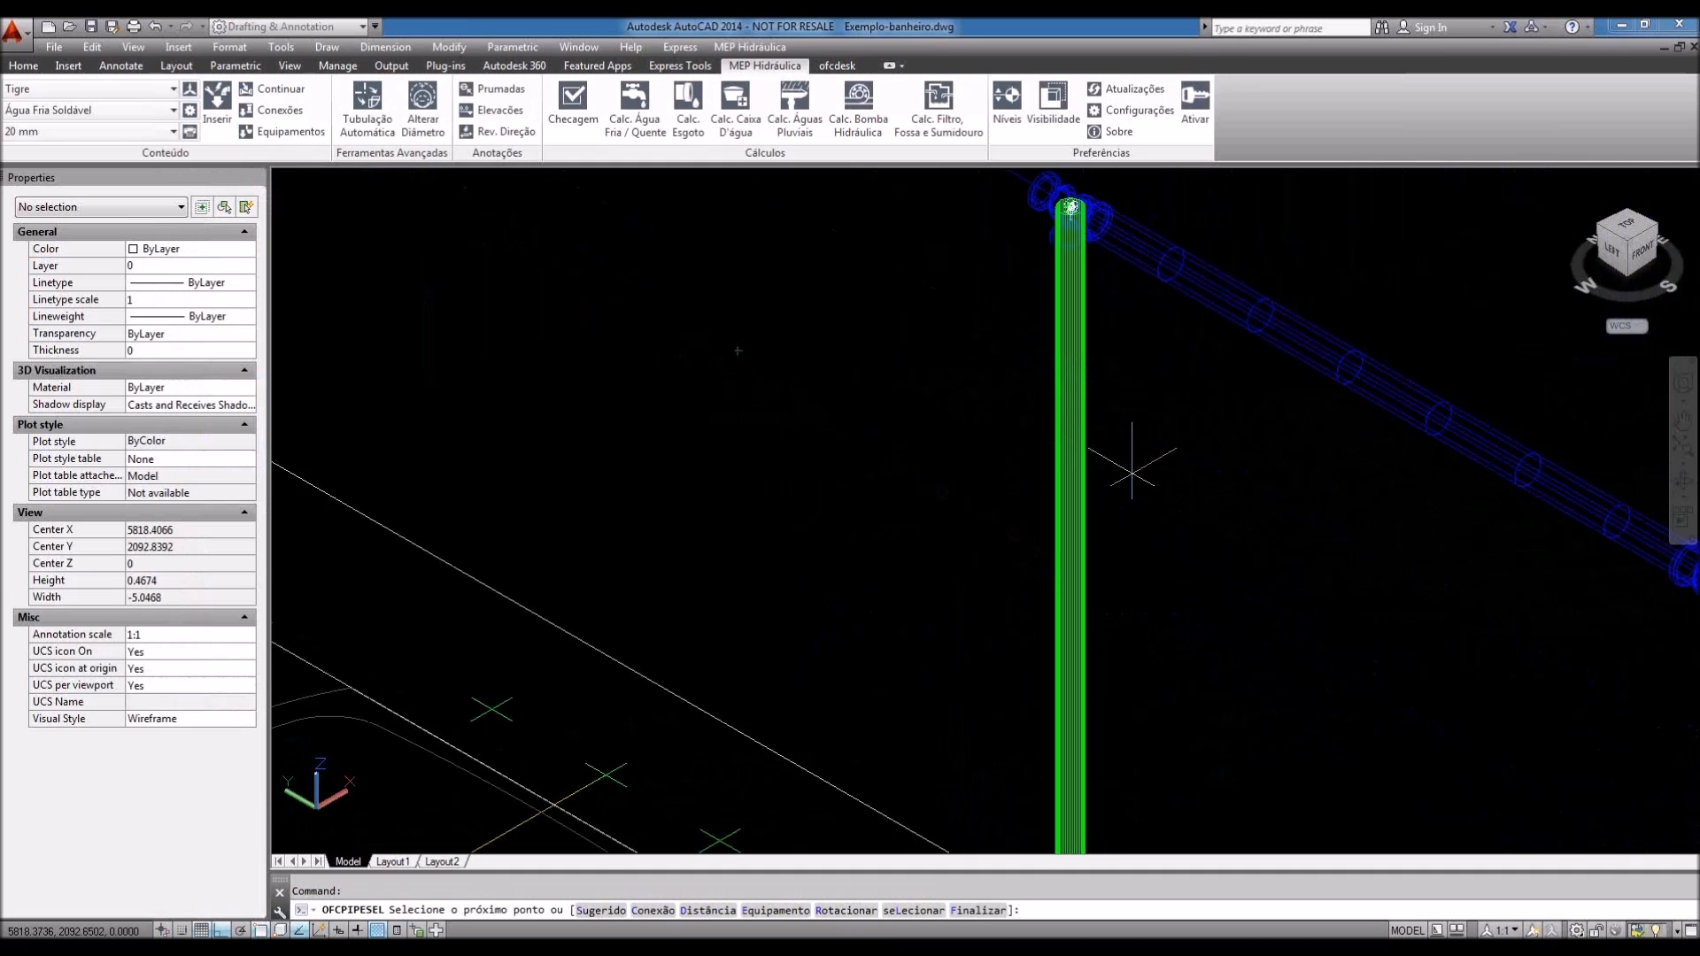
{"action": "scroll", "coordinate": [1131, 473], "scroll_direction": "down", "scroll_amount": 2}
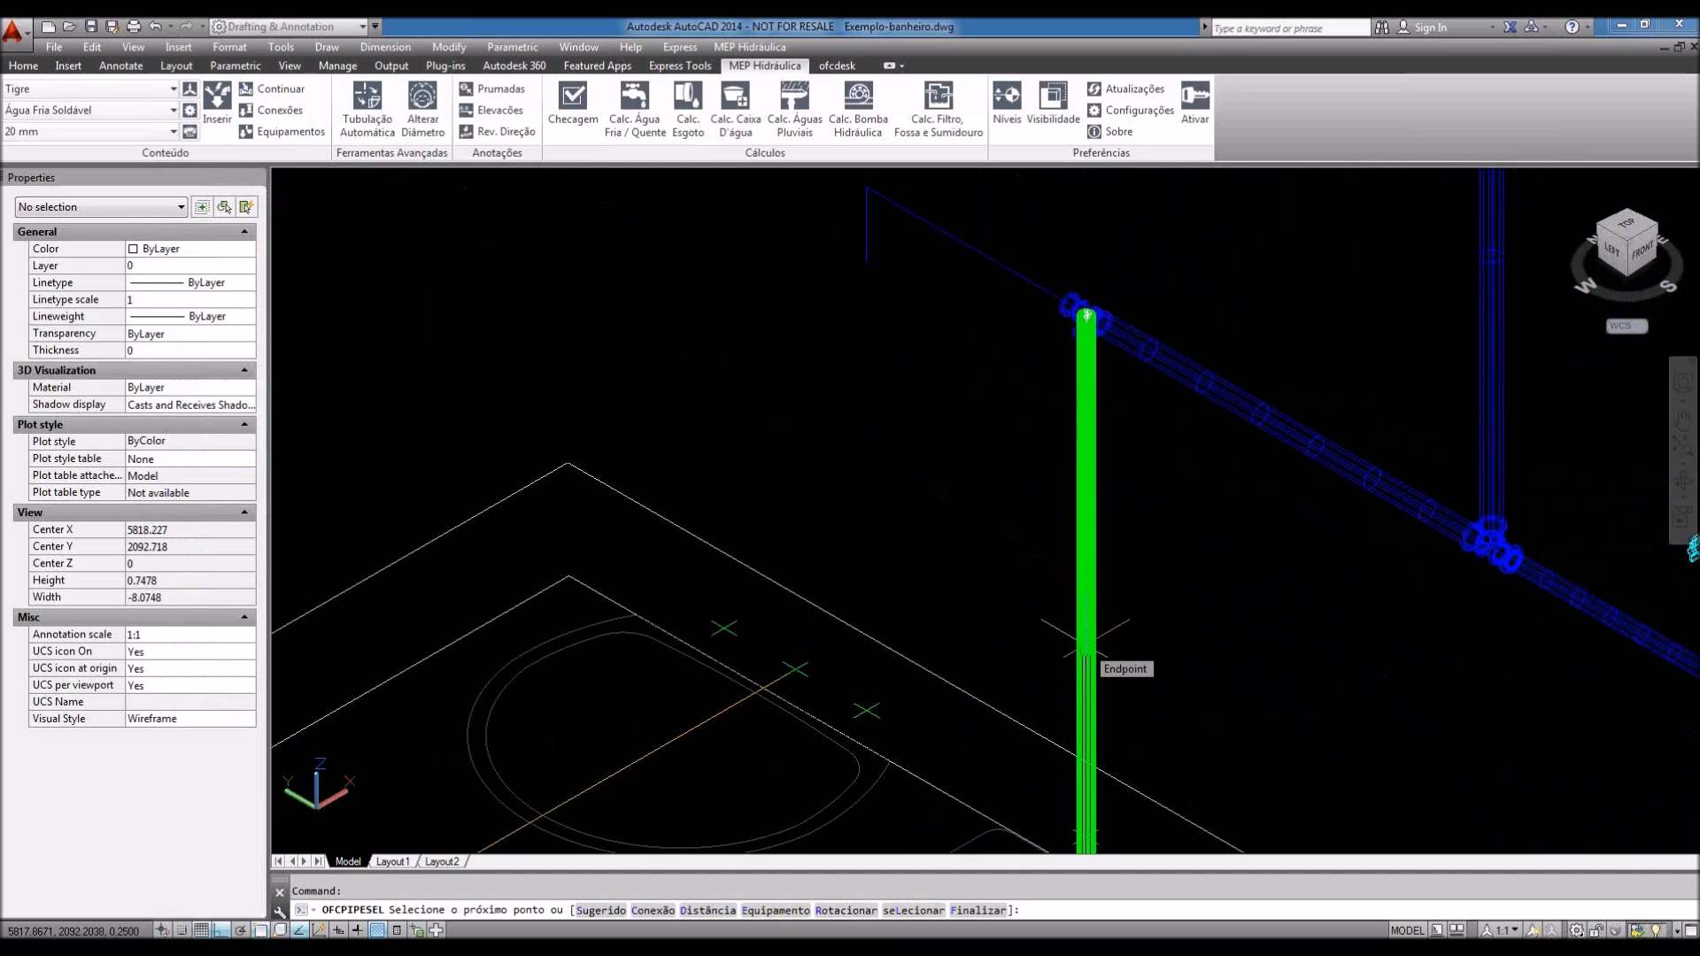
{"action": "scroll", "coordinate": [1138, 596], "scroll_direction": "down", "scroll_amount": 2}
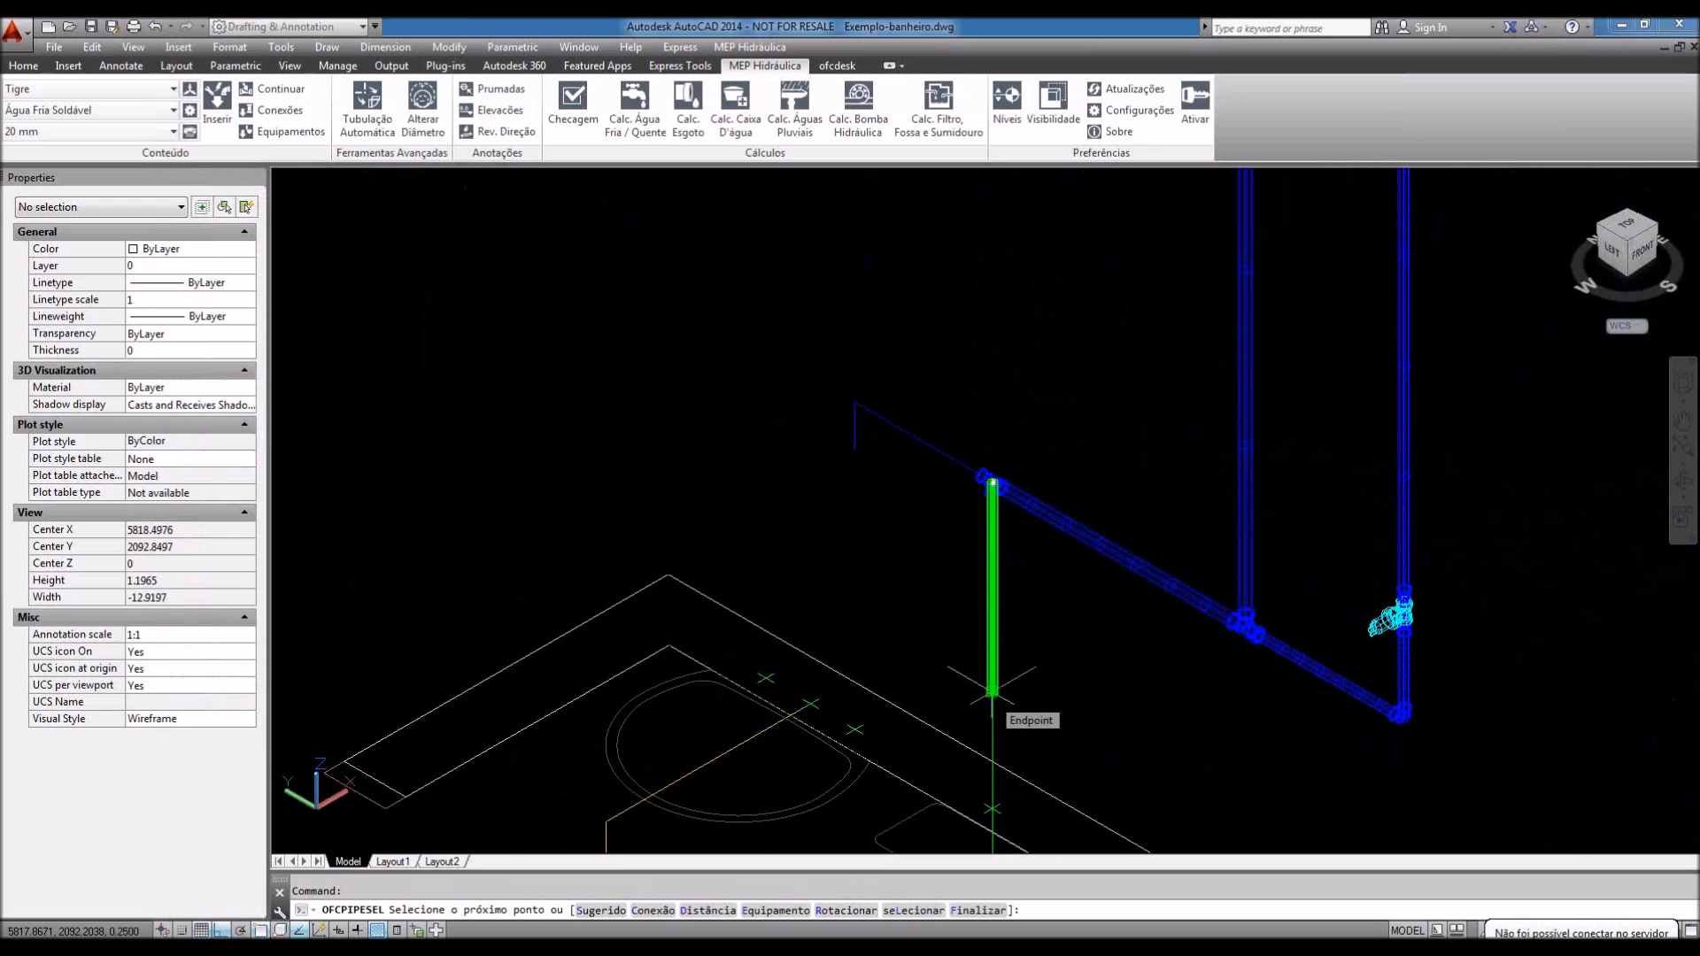
{"action": "left_click", "coordinate": [991, 695]}
{"action": "scroll", "coordinate": [996, 841], "scroll_direction": "up", "scroll_amount": 3}
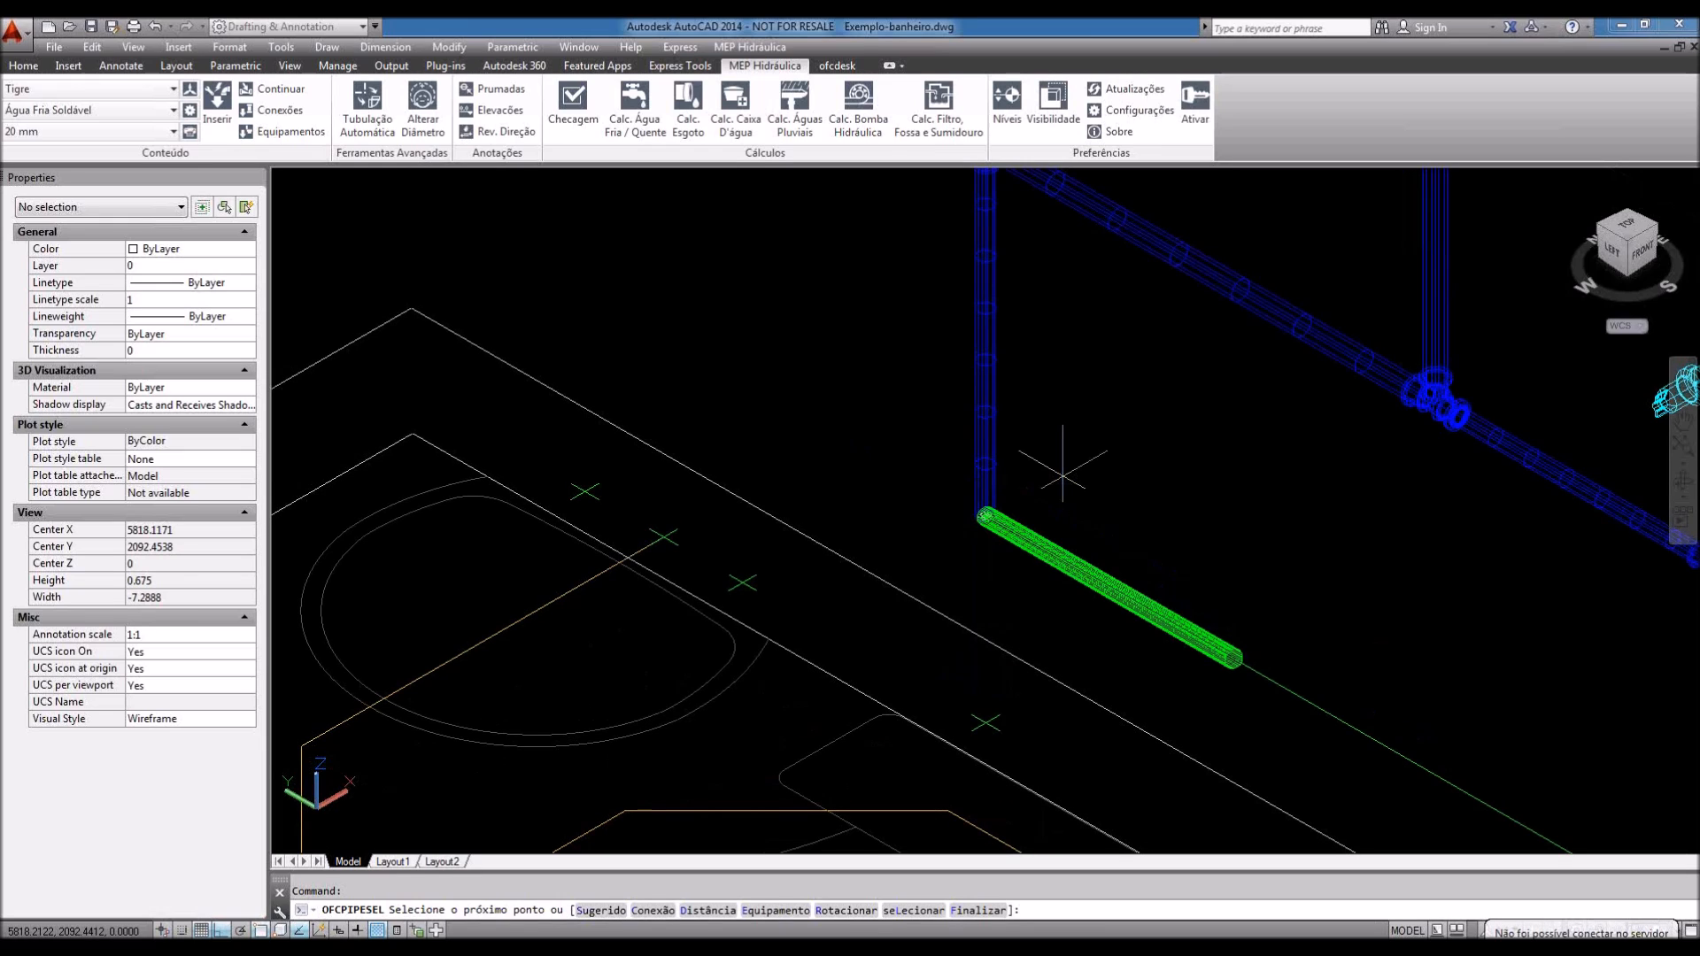
{"action": "scroll", "coordinate": [1063, 477], "scroll_direction": "up", "scroll_amount": 1}
{"action": "middle_click_drag", "start_coordinate": [1056, 475], "coordinate": [1017, 699]}
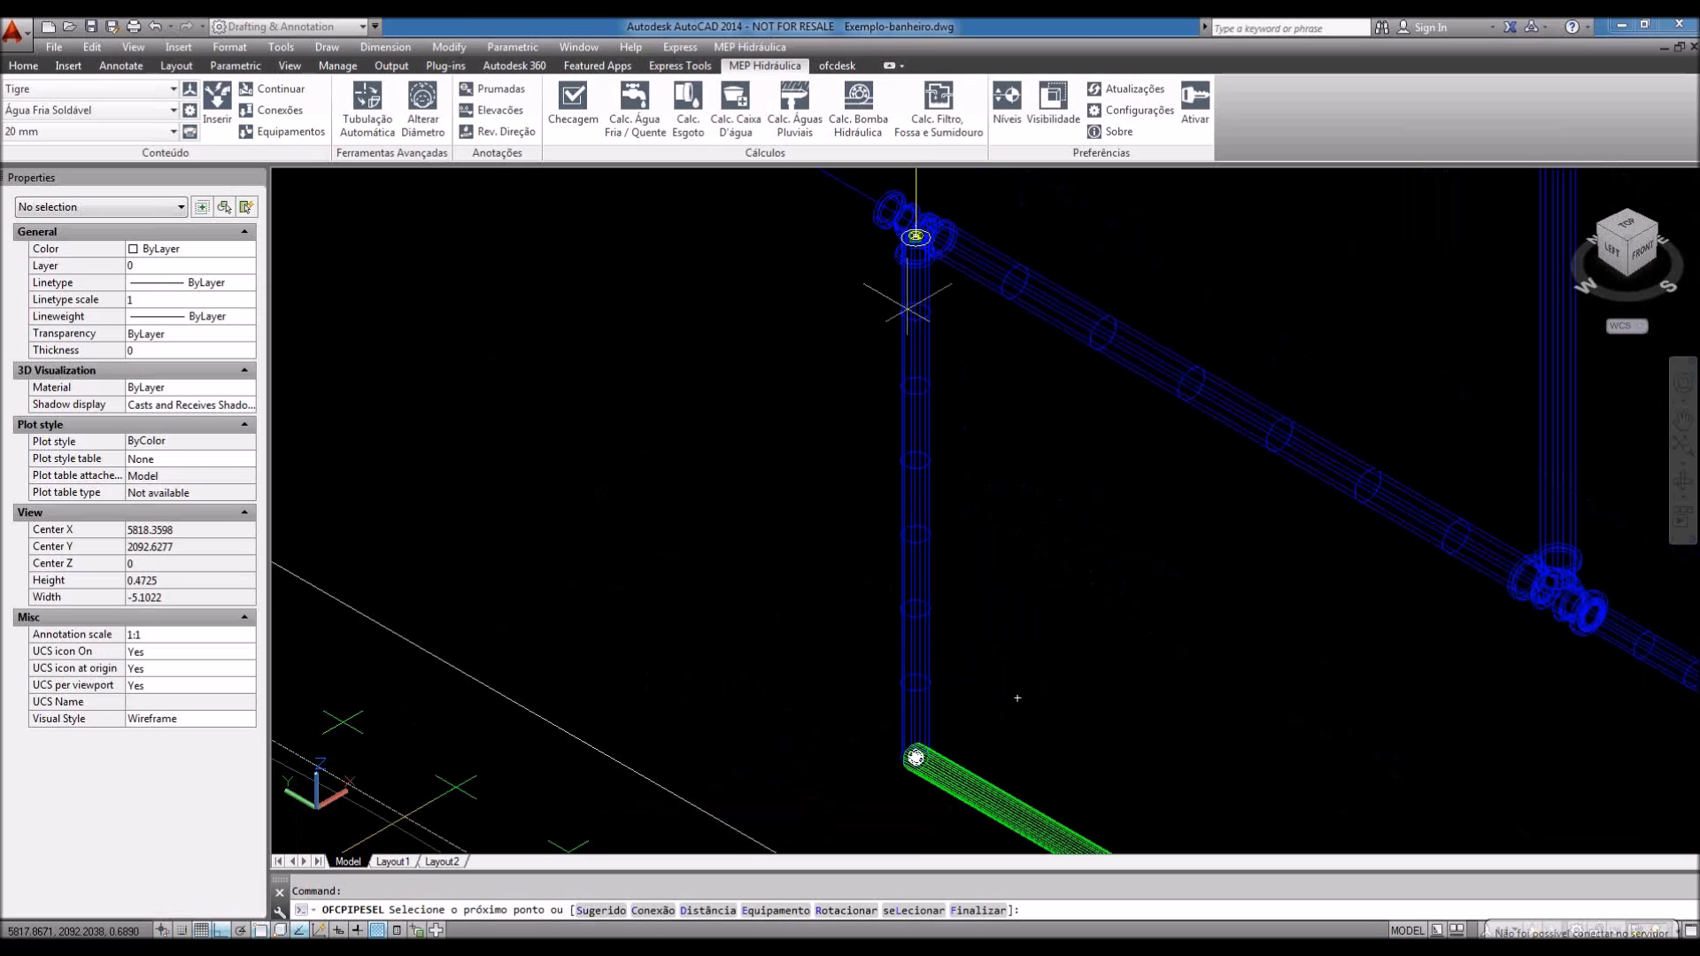
{"action": "scroll", "coordinate": [1018, 698], "scroll_direction": "down", "scroll_amount": 1}
{"action": "scroll", "coordinate": [908, 702], "scroll_direction": "up", "scroll_amount": 3}
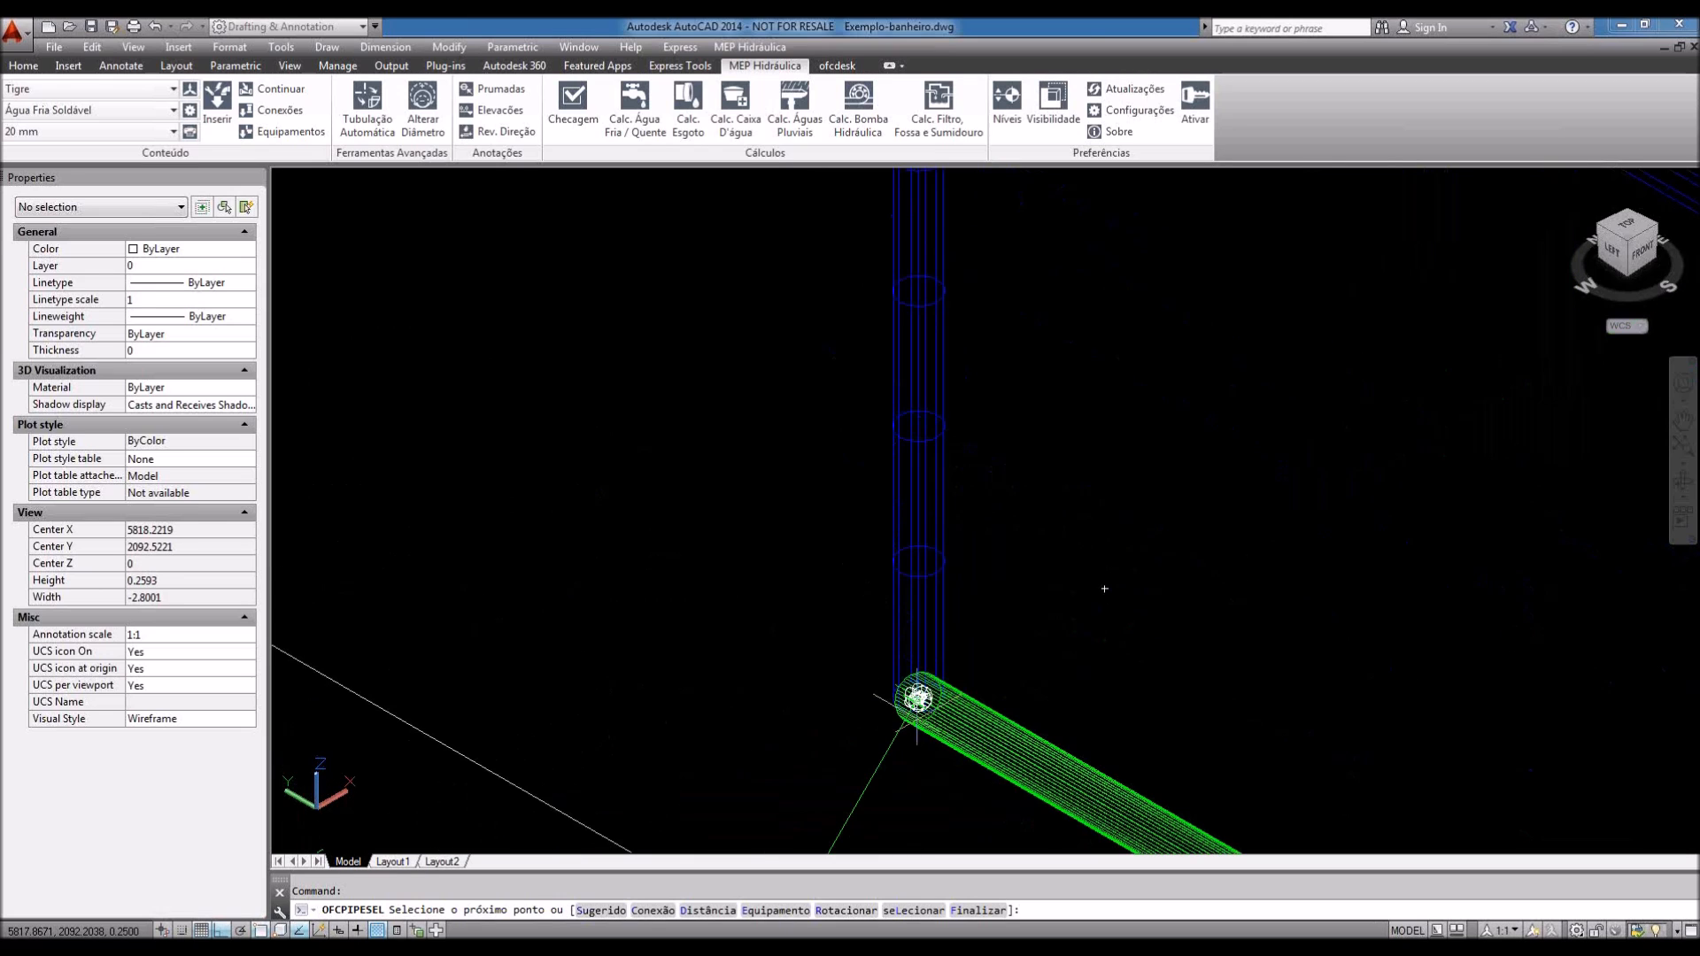
{"action": "scroll", "coordinate": [944, 483], "scroll_direction": "down", "scroll_amount": 4}
{"action": "middle_click_drag", "start_coordinate": [941, 475], "coordinate": [933, 549]}
{"action": "scroll", "coordinate": [915, 662], "scroll_direction": "up", "scroll_amount": 3}
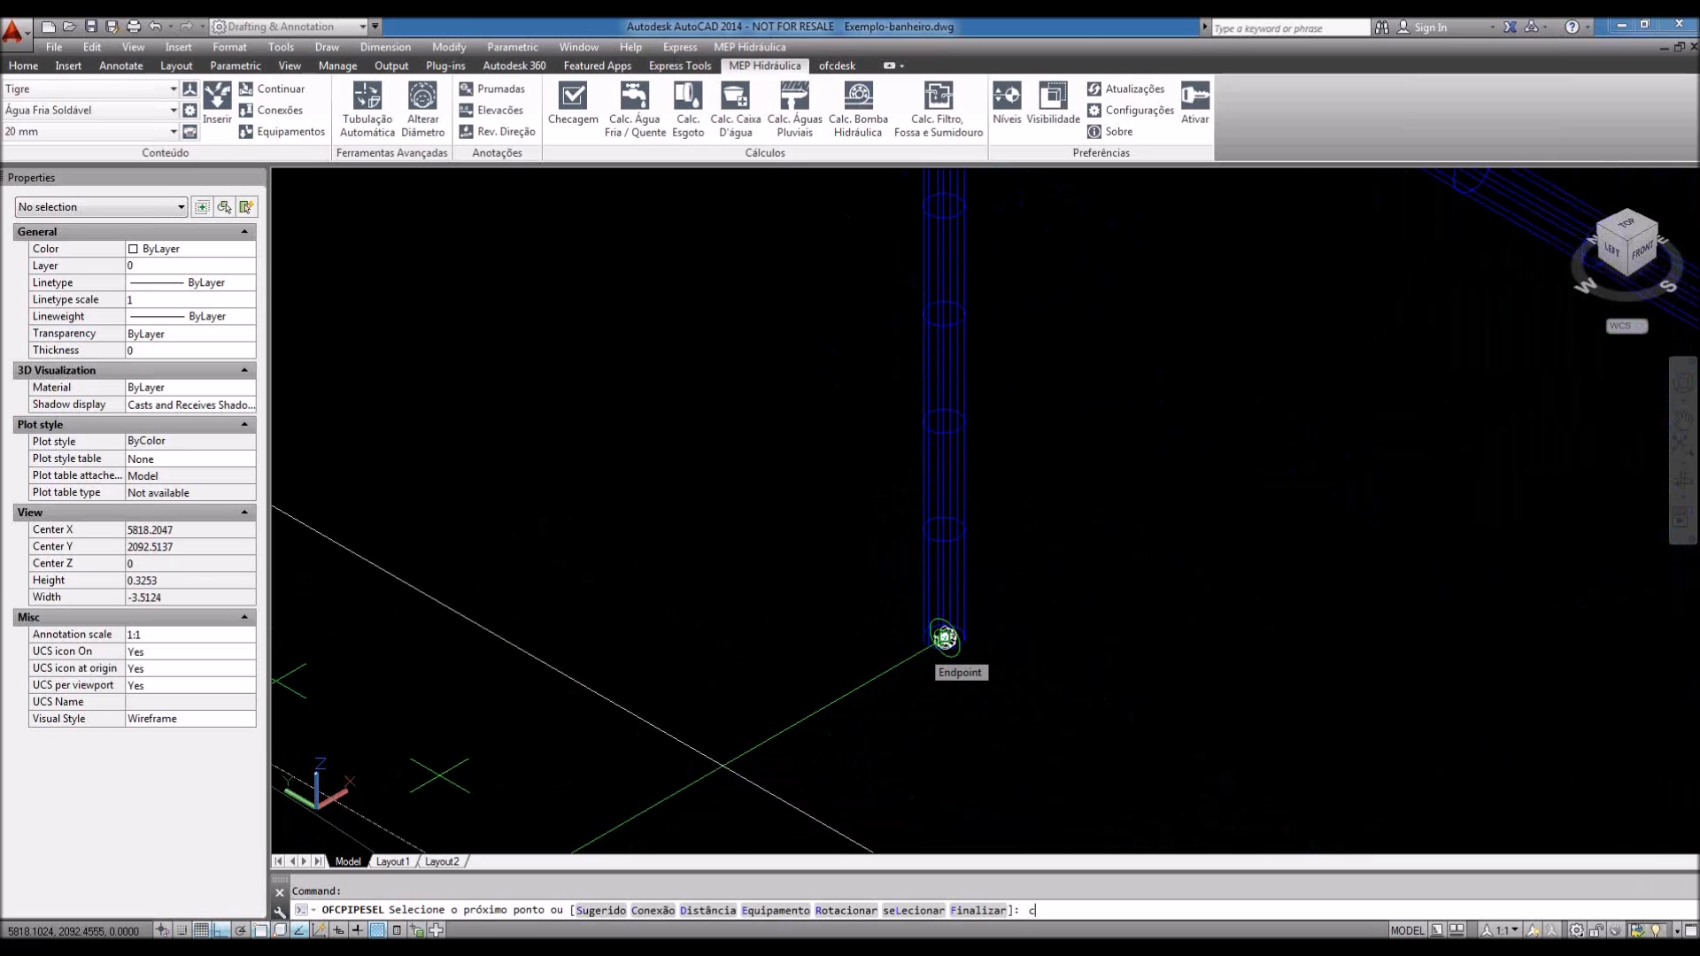
Step: Add a Joelho 90° Rosca Ø20 mm threaded elbow at the pipe's lower end
{"action": "key", "text": "Return"}
{"action": "scroll", "coordinate": [525, 503], "scroll_direction": "down", "scroll_amount": 5}
{"action": "scroll", "coordinate": [525, 503], "scroll_direction": "down", "scroll_amount": 5}
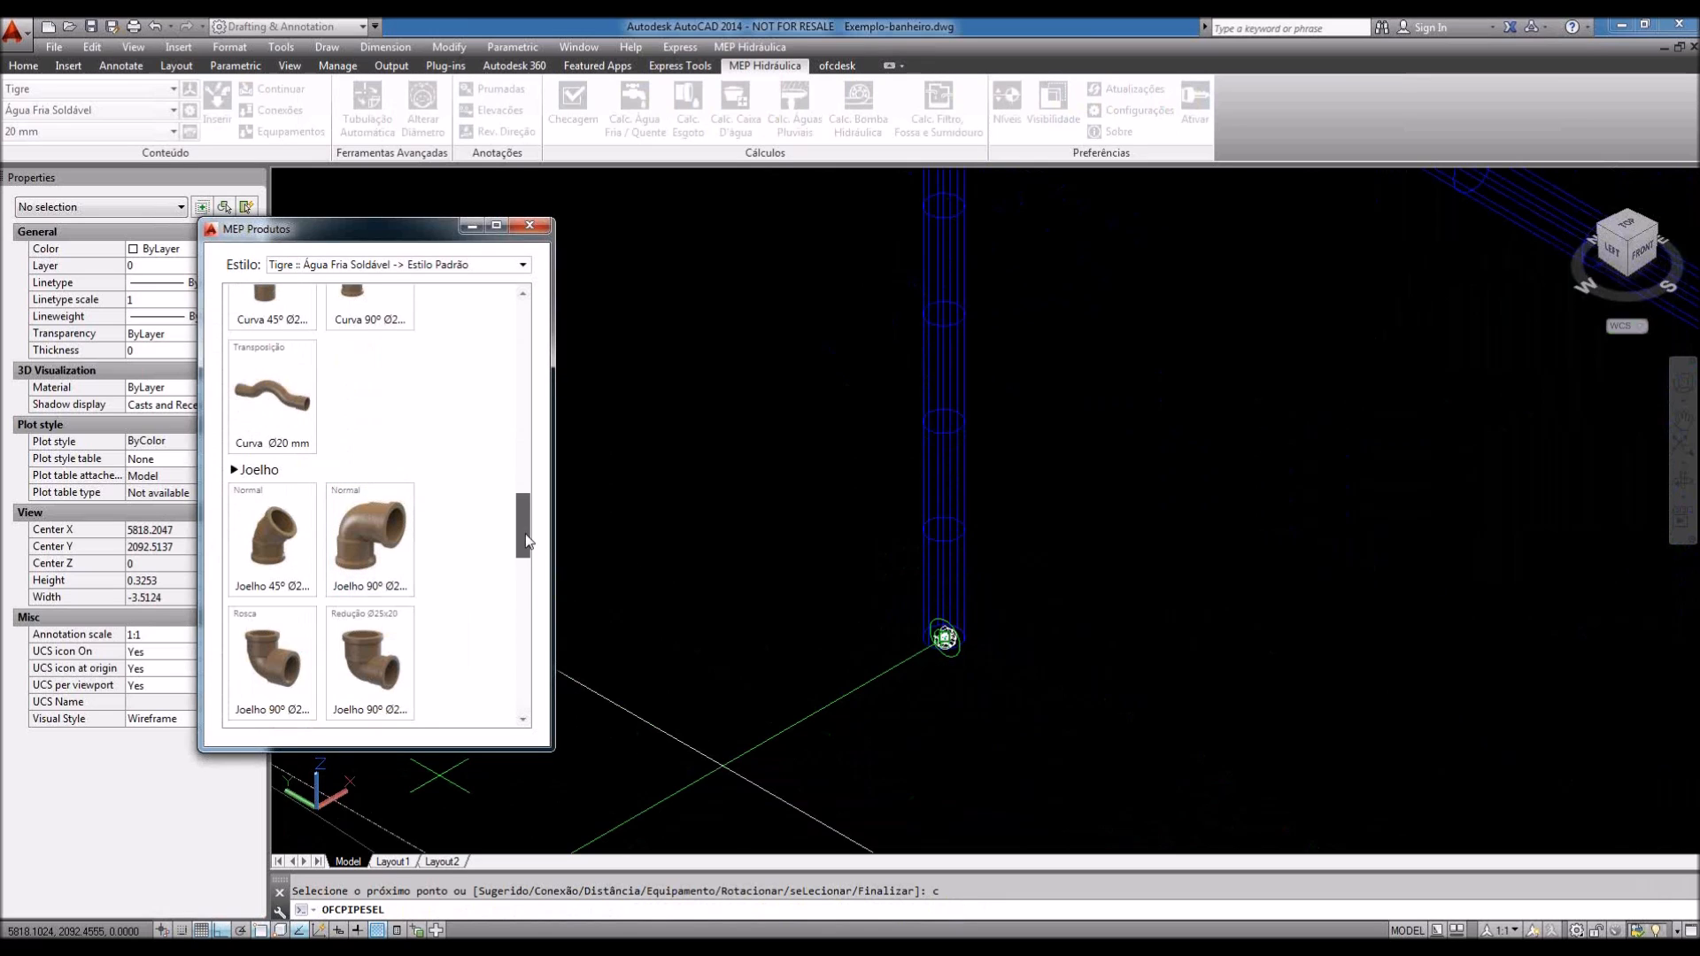
{"action": "scroll", "coordinate": [524, 544], "scroll_direction": "down", "scroll_amount": 3}
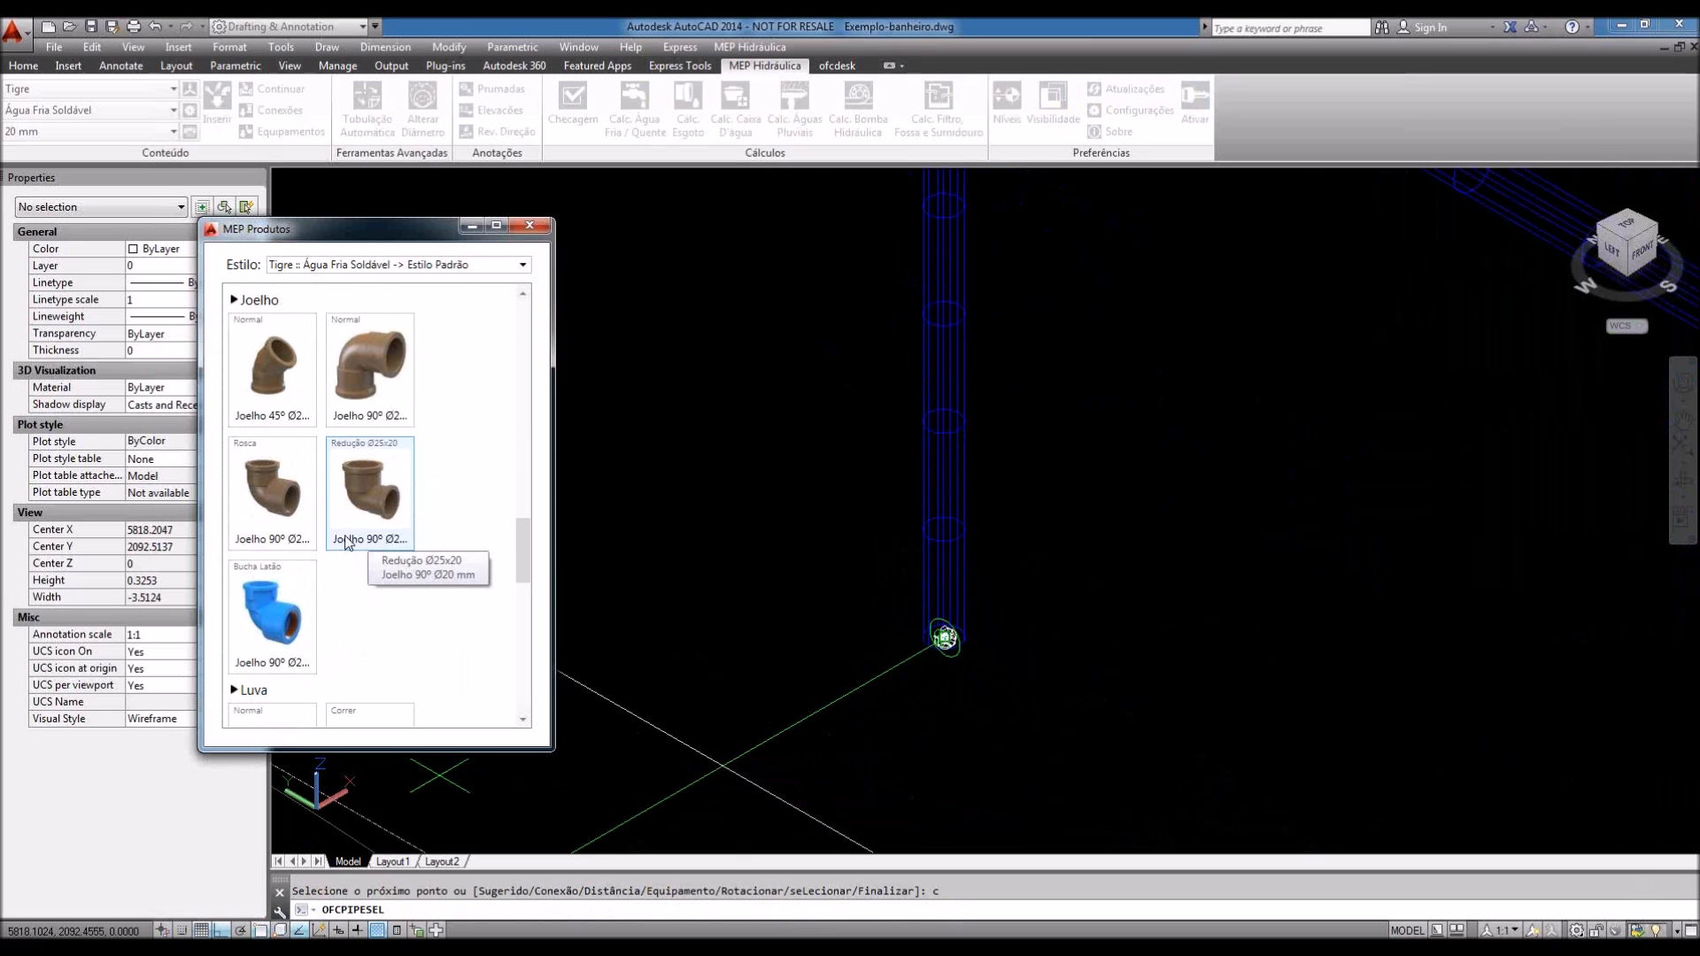
{"action": "left_click", "coordinate": [276, 544]}
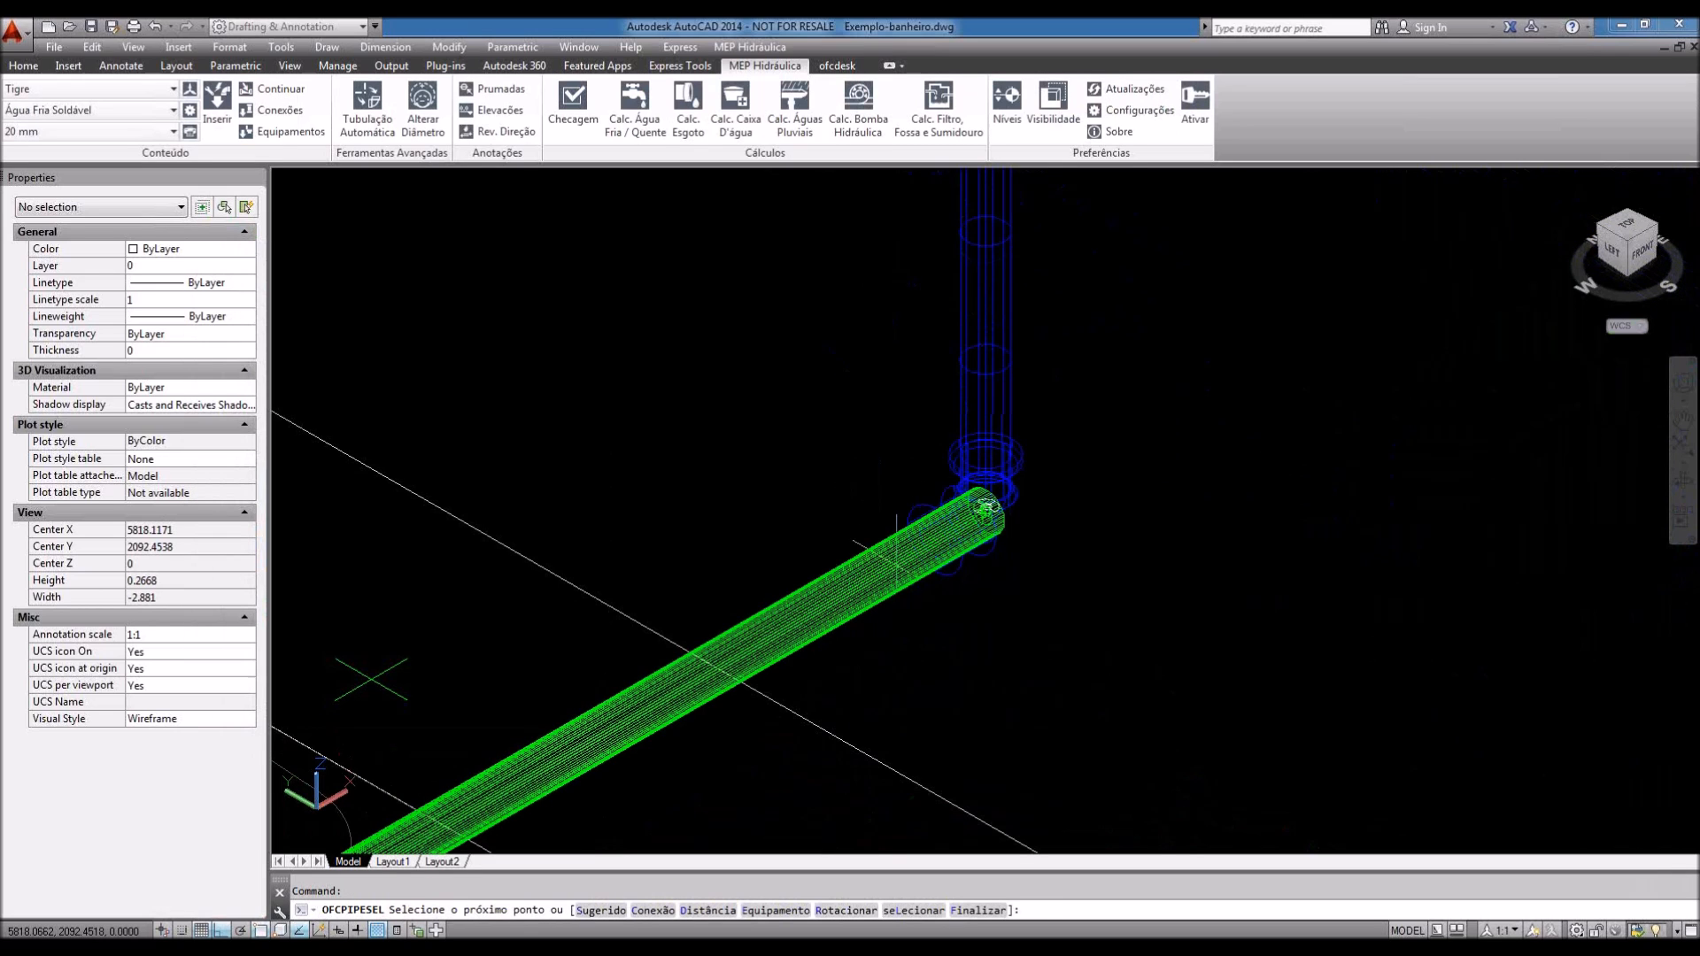
Step: Insert a Bacia sanitária - Caixa de descarga toilet fixture via the E option
{"action": "type", "text": "elecione o próximo ponto ou : e"}
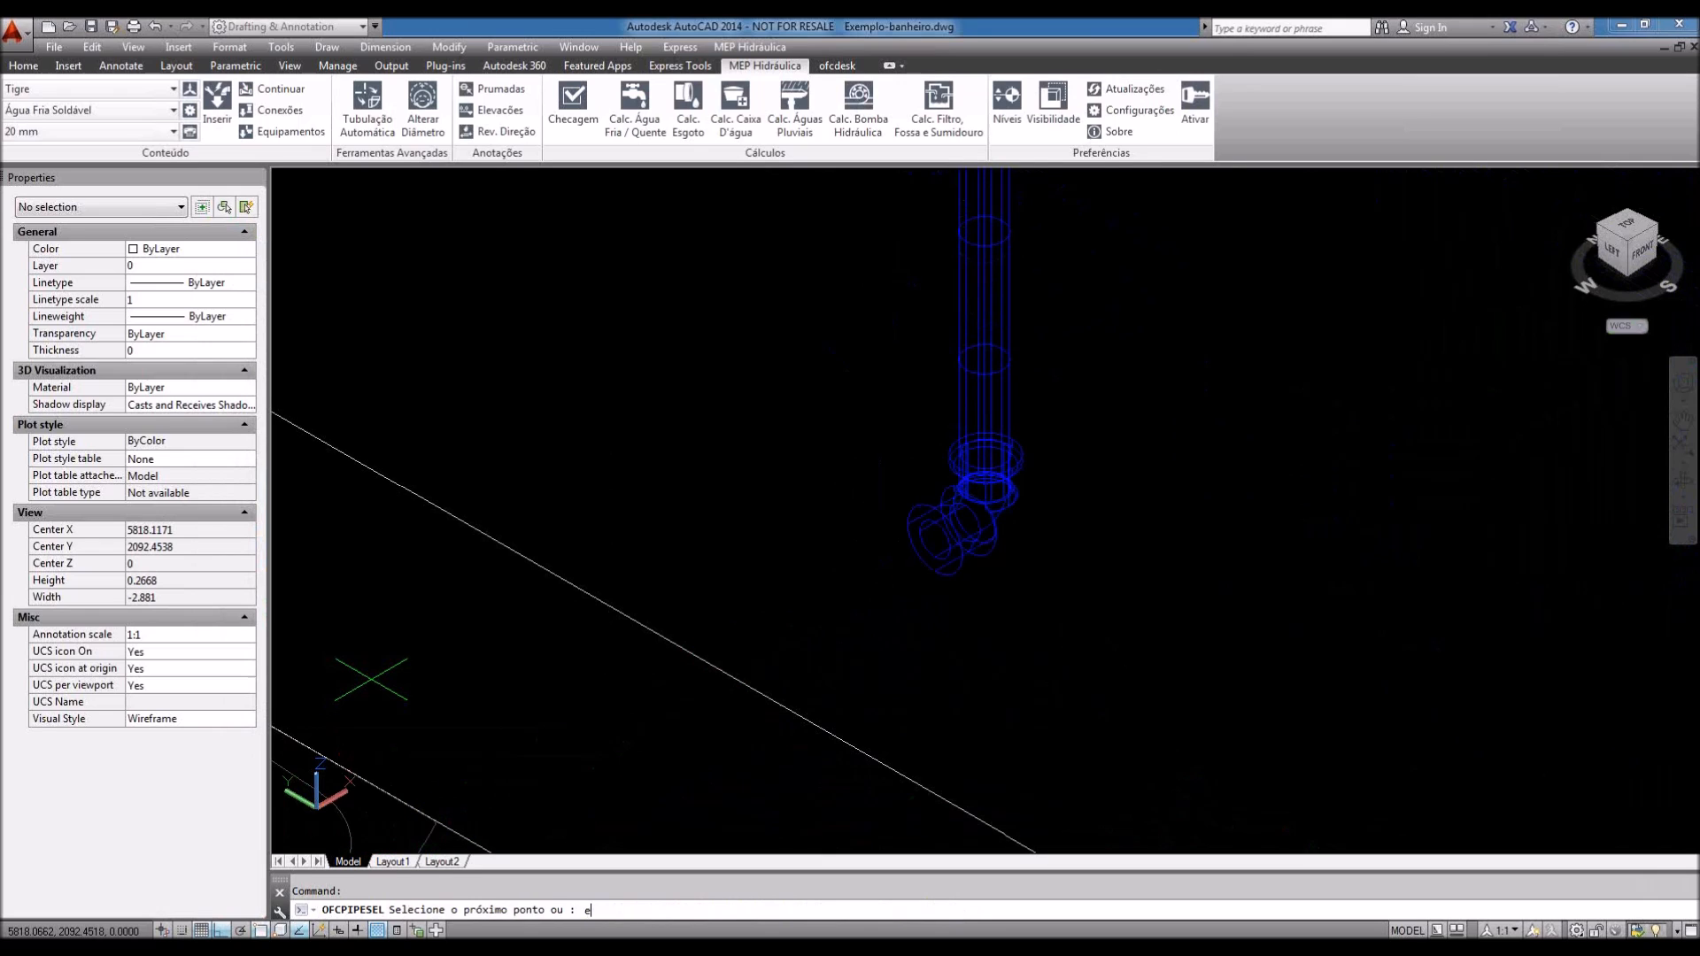
{"action": "key", "text": "Return"}
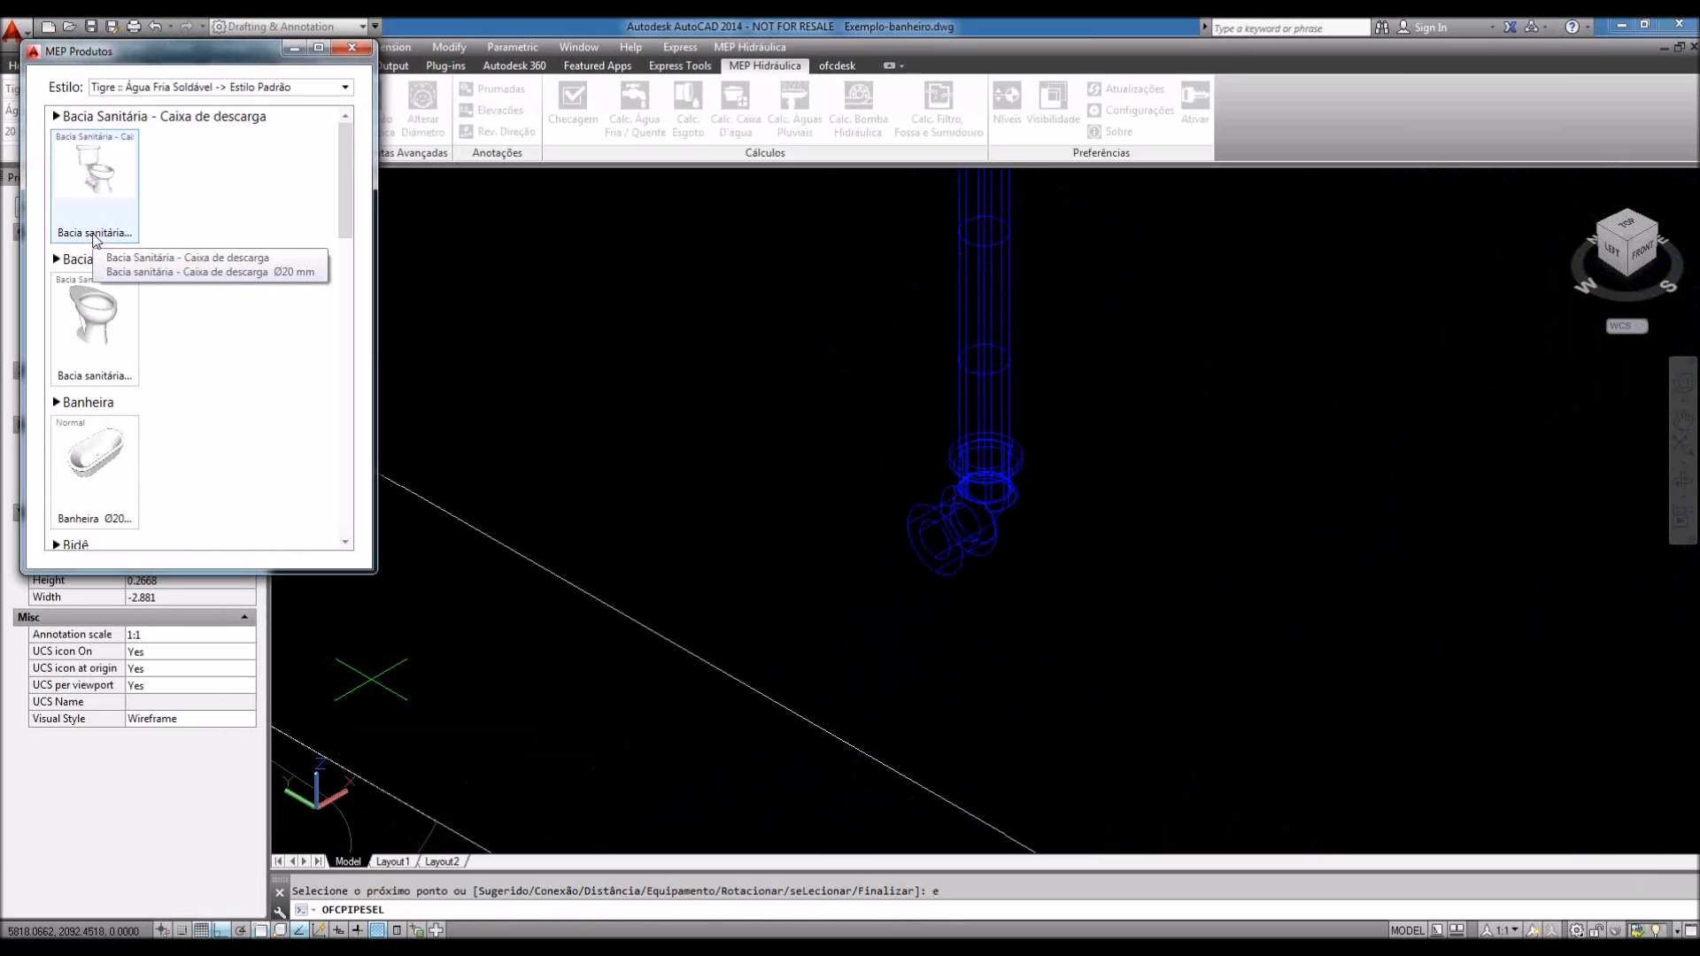
{"action": "left_click", "coordinate": [94, 236]}
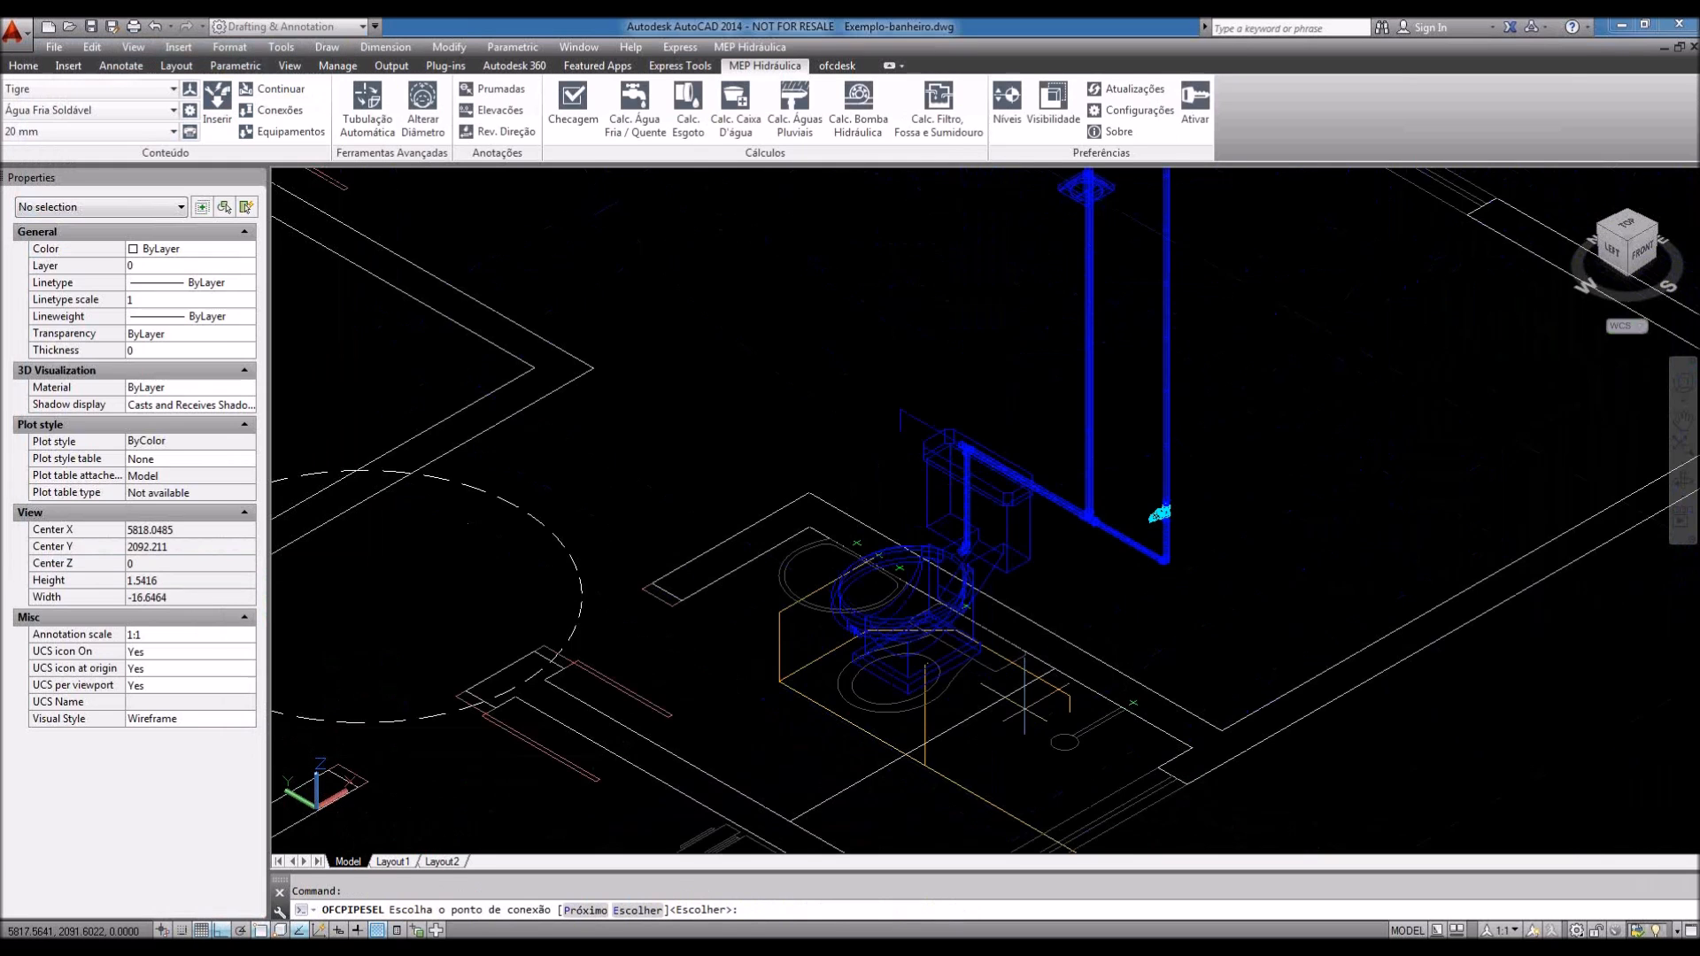
{"action": "middle_click_drag", "start_coordinate": [1016, 520], "coordinate": [994, 575]}
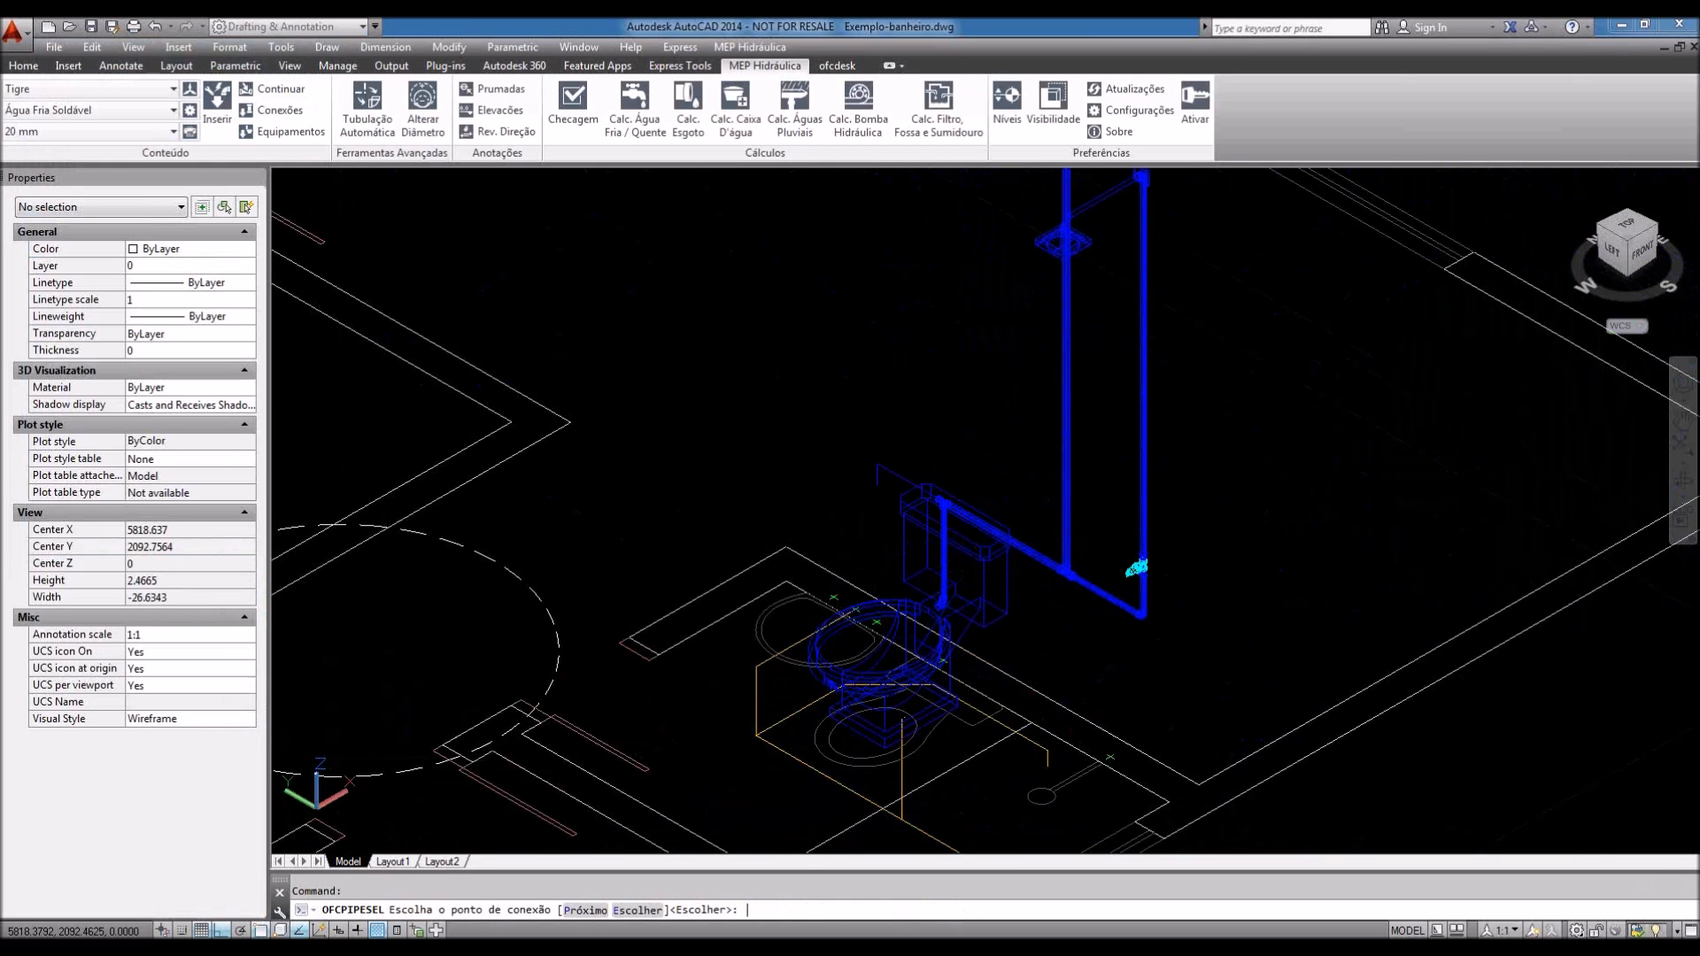
Step: Accept the toilet's connection point and zoom in on the new pipe under its base
{"action": "key", "text": "Return"}
{"action": "scroll", "coordinate": [1073, 432], "scroll_direction": "up", "scroll_amount": 3}
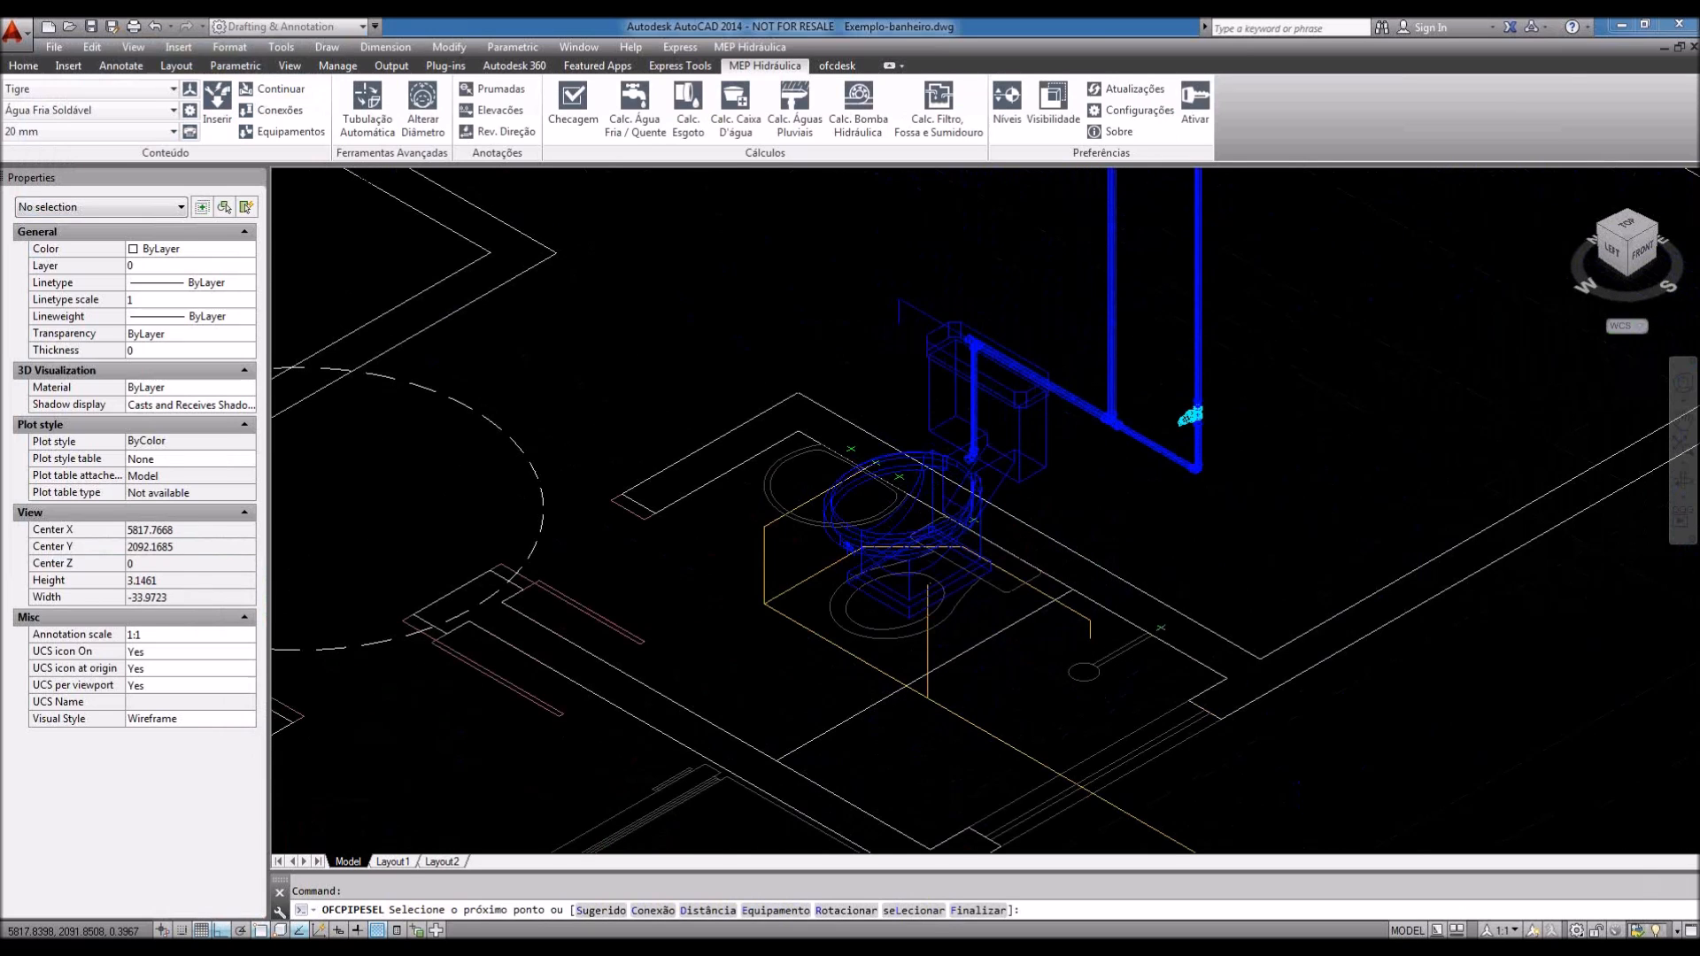
{"action": "scroll", "coordinate": [895, 613], "scroll_direction": "up", "scroll_amount": 6}
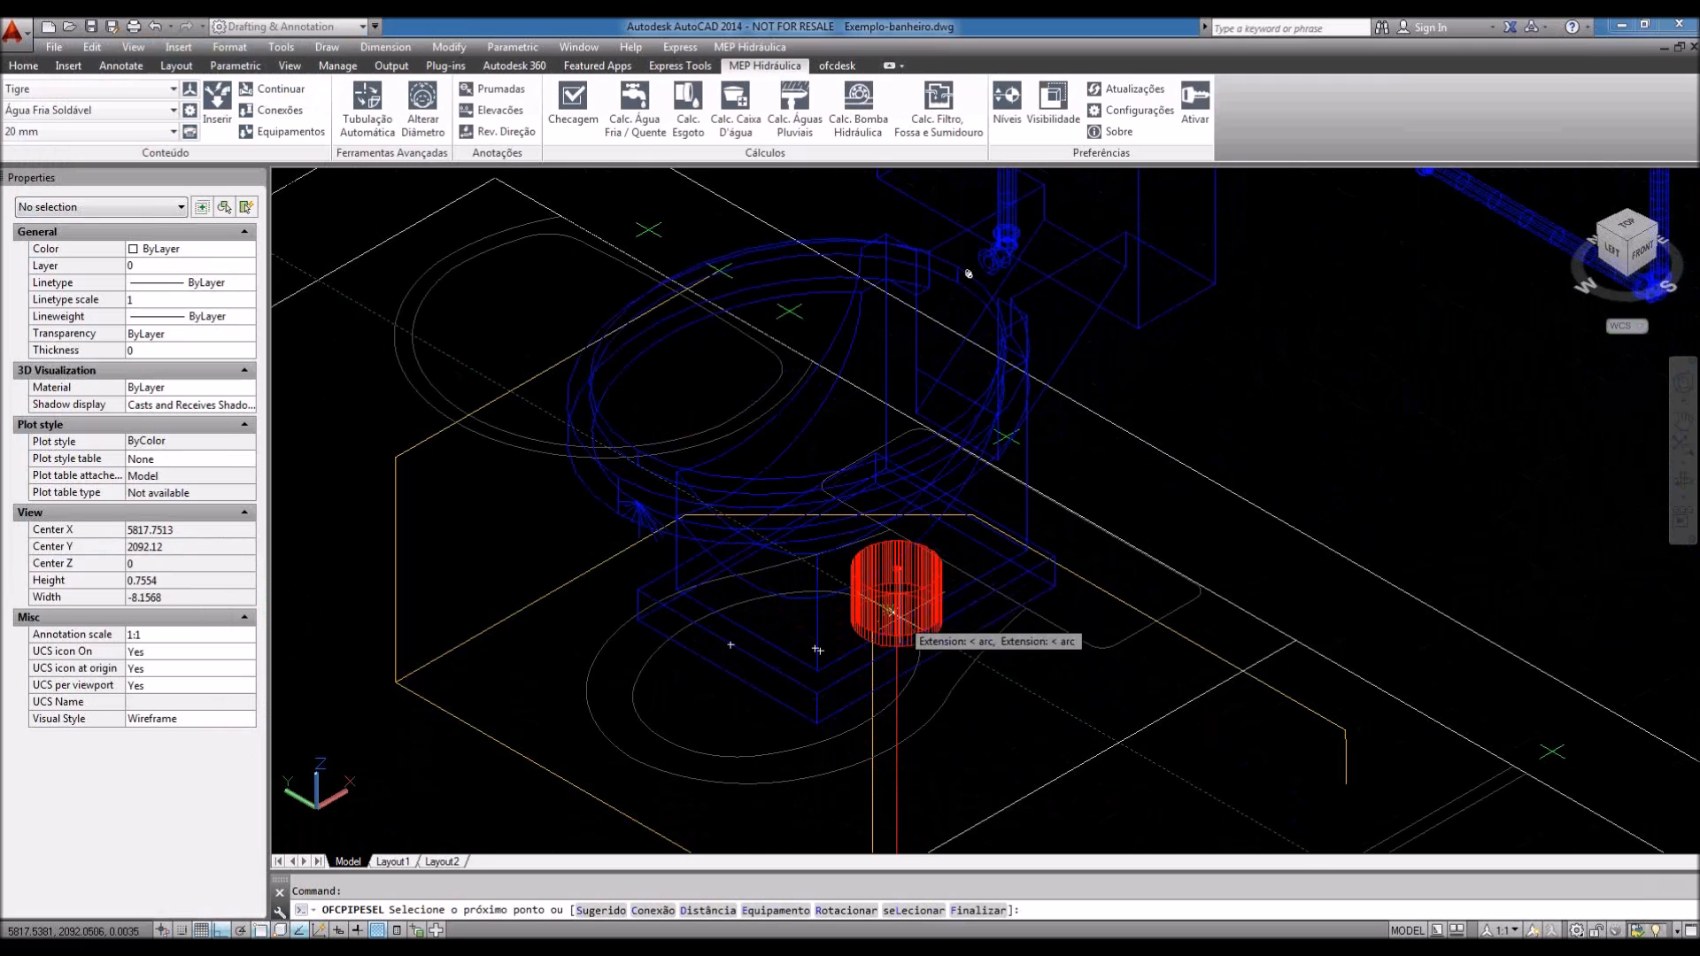
{"action": "scroll", "coordinate": [894, 620], "scroll_direction": "up", "scroll_amount": 2}
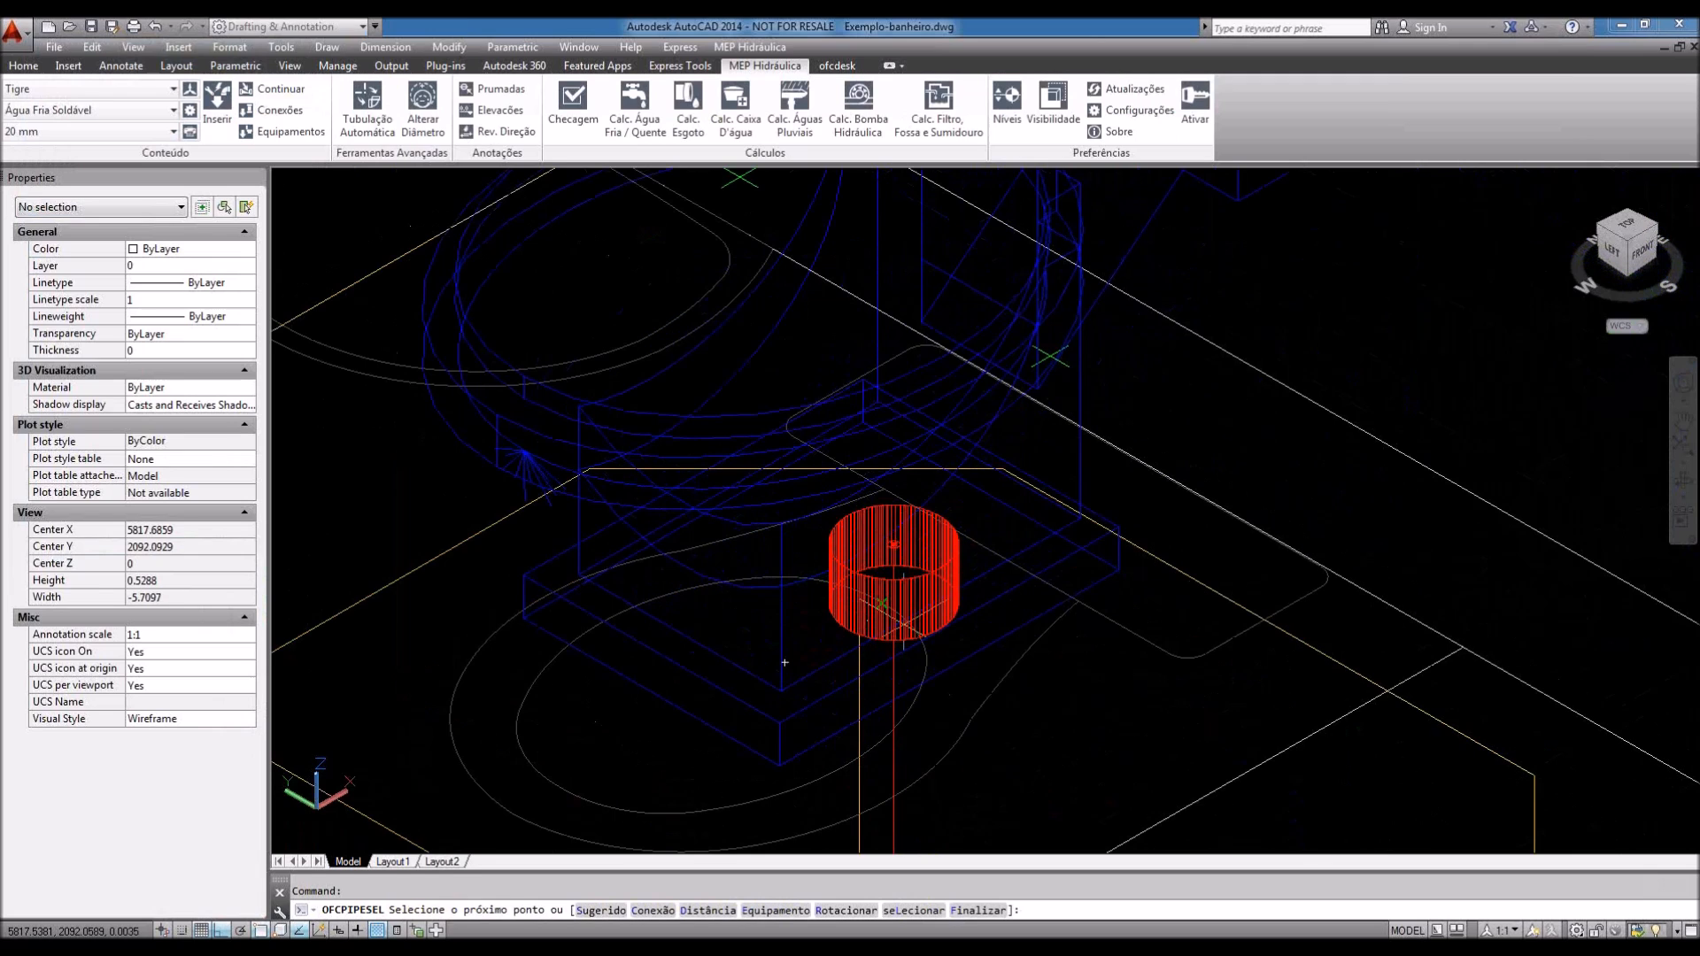
{"action": "scroll", "coordinate": [784, 662], "scroll_direction": "down", "scroll_amount": 3}
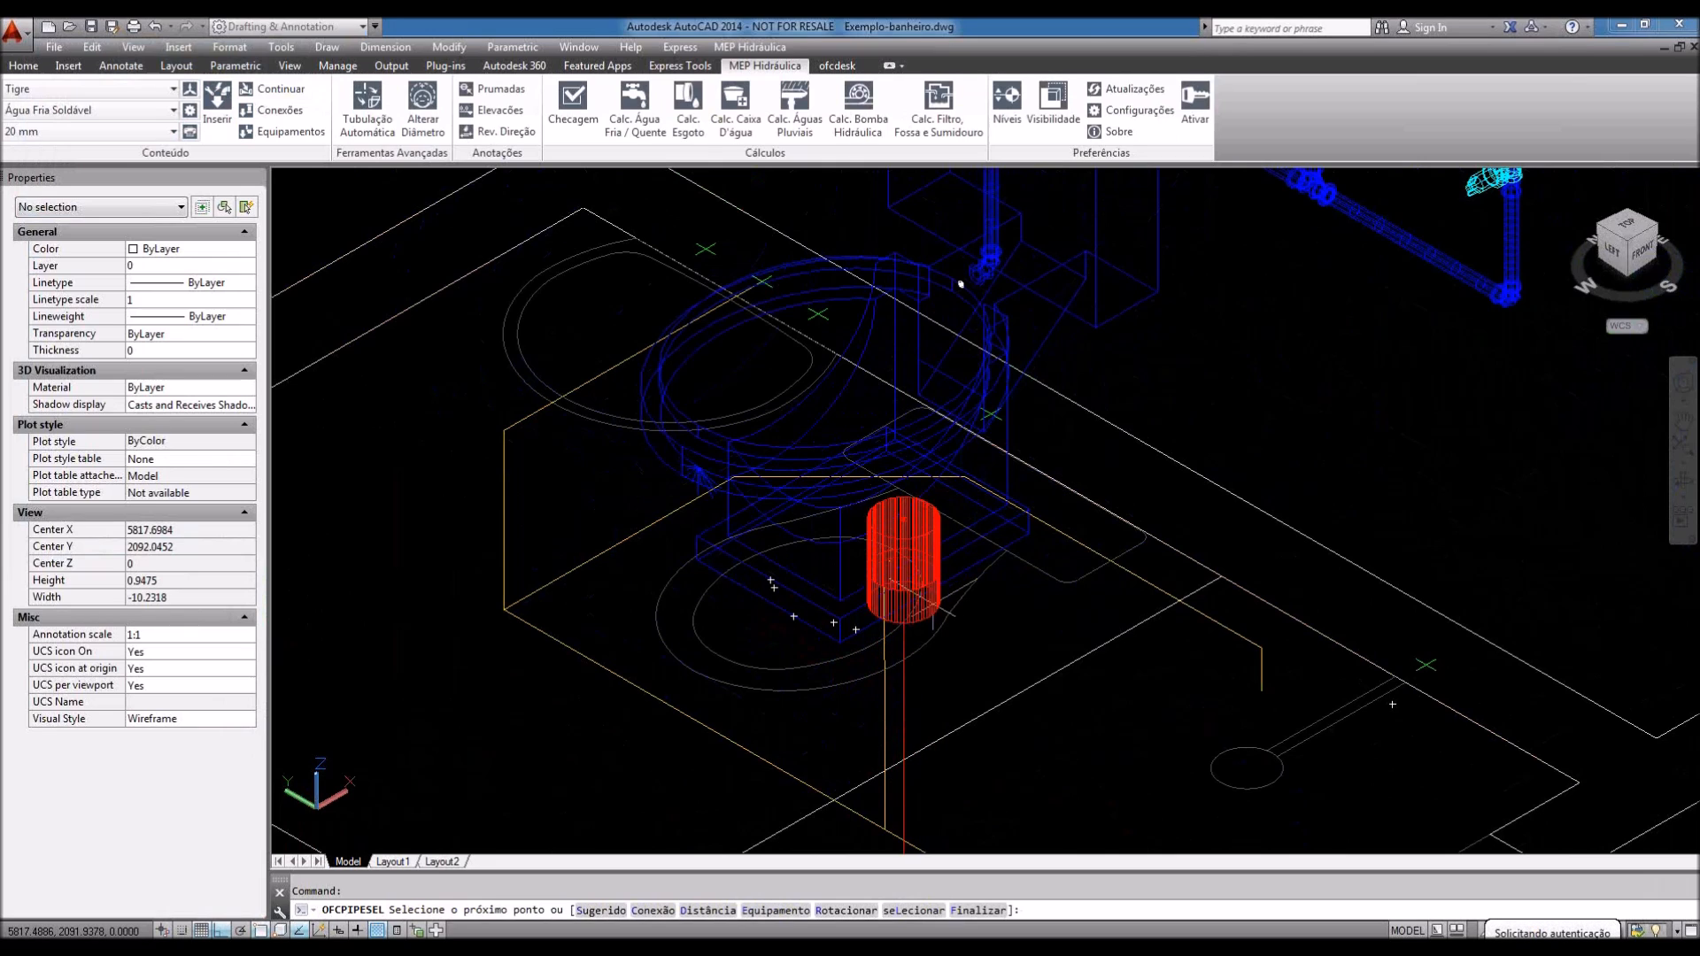
Step: Set the pipe system to Esgoto Série Normal with a 100 mm diameter
{"action": "left_click", "coordinate": [131, 110]}
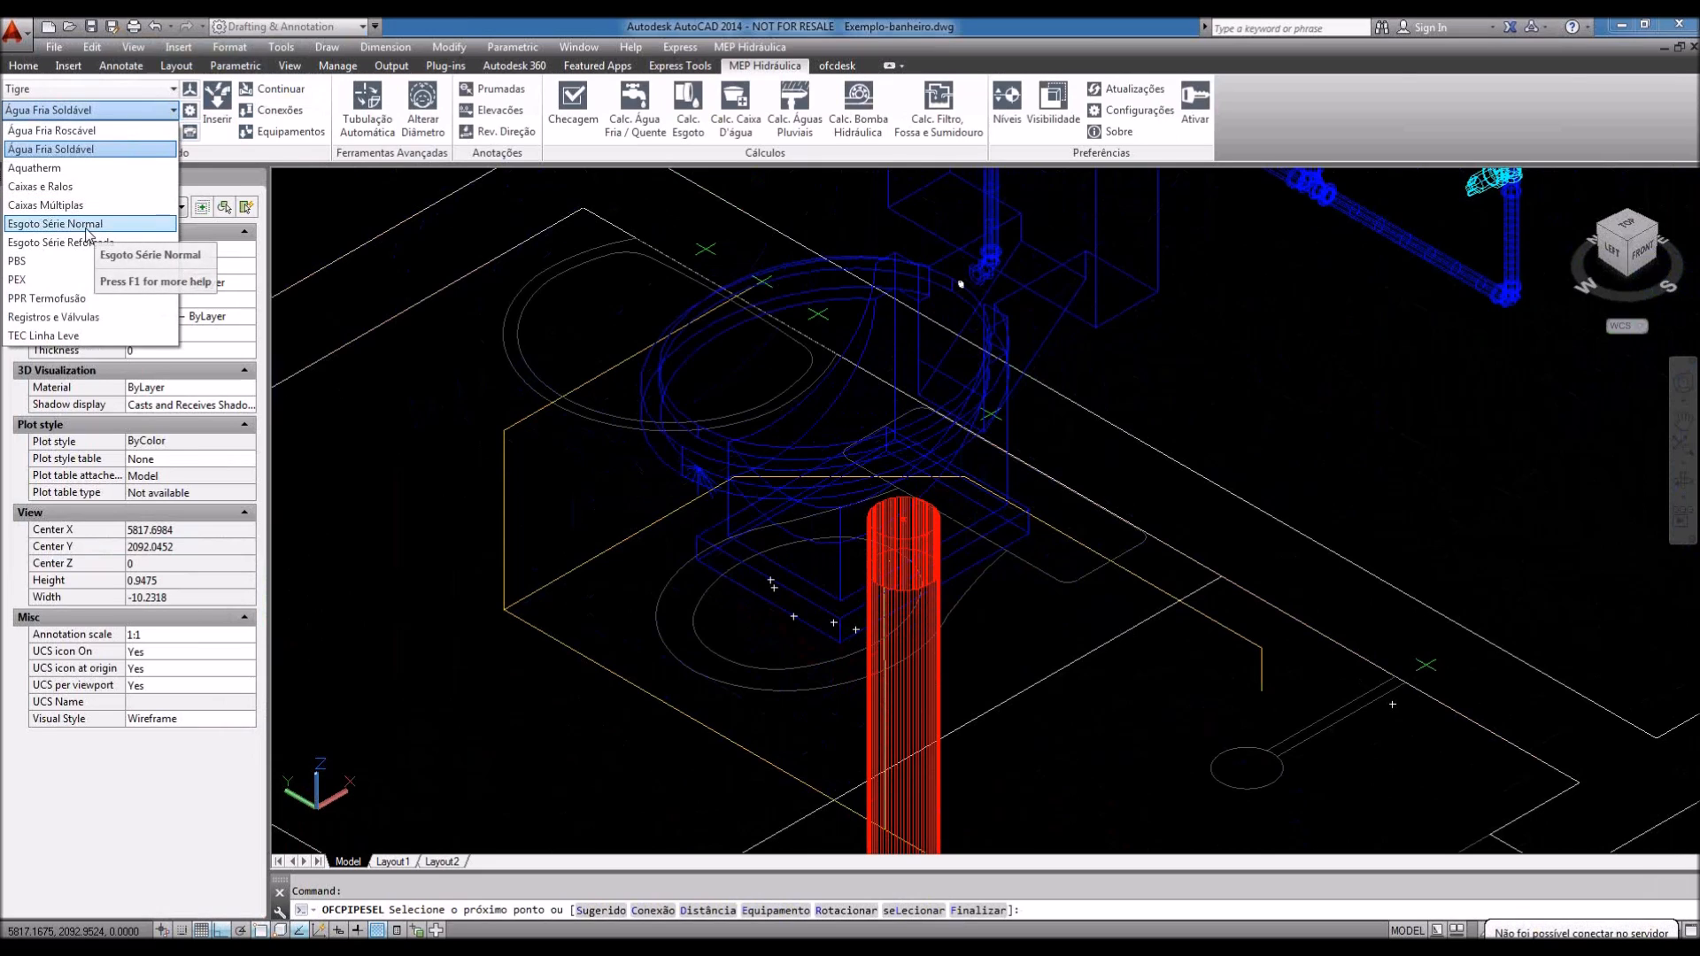
{"action": "left_click", "coordinate": [89, 232]}
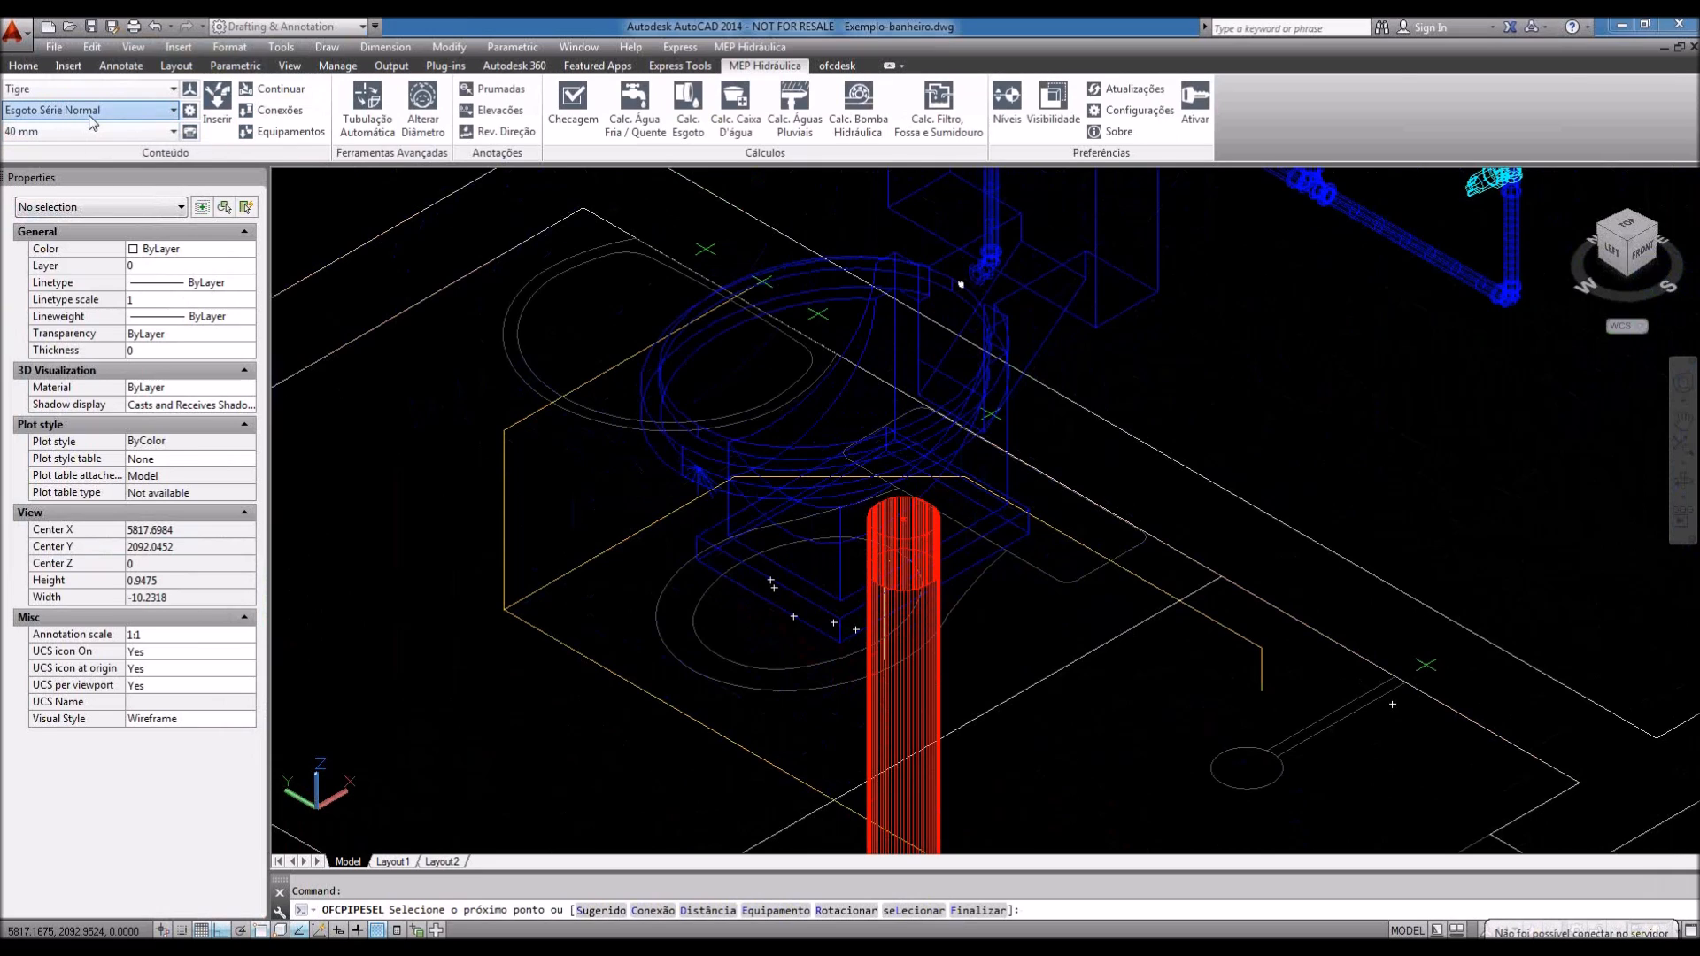
{"action": "left_click", "coordinate": [90, 131]}
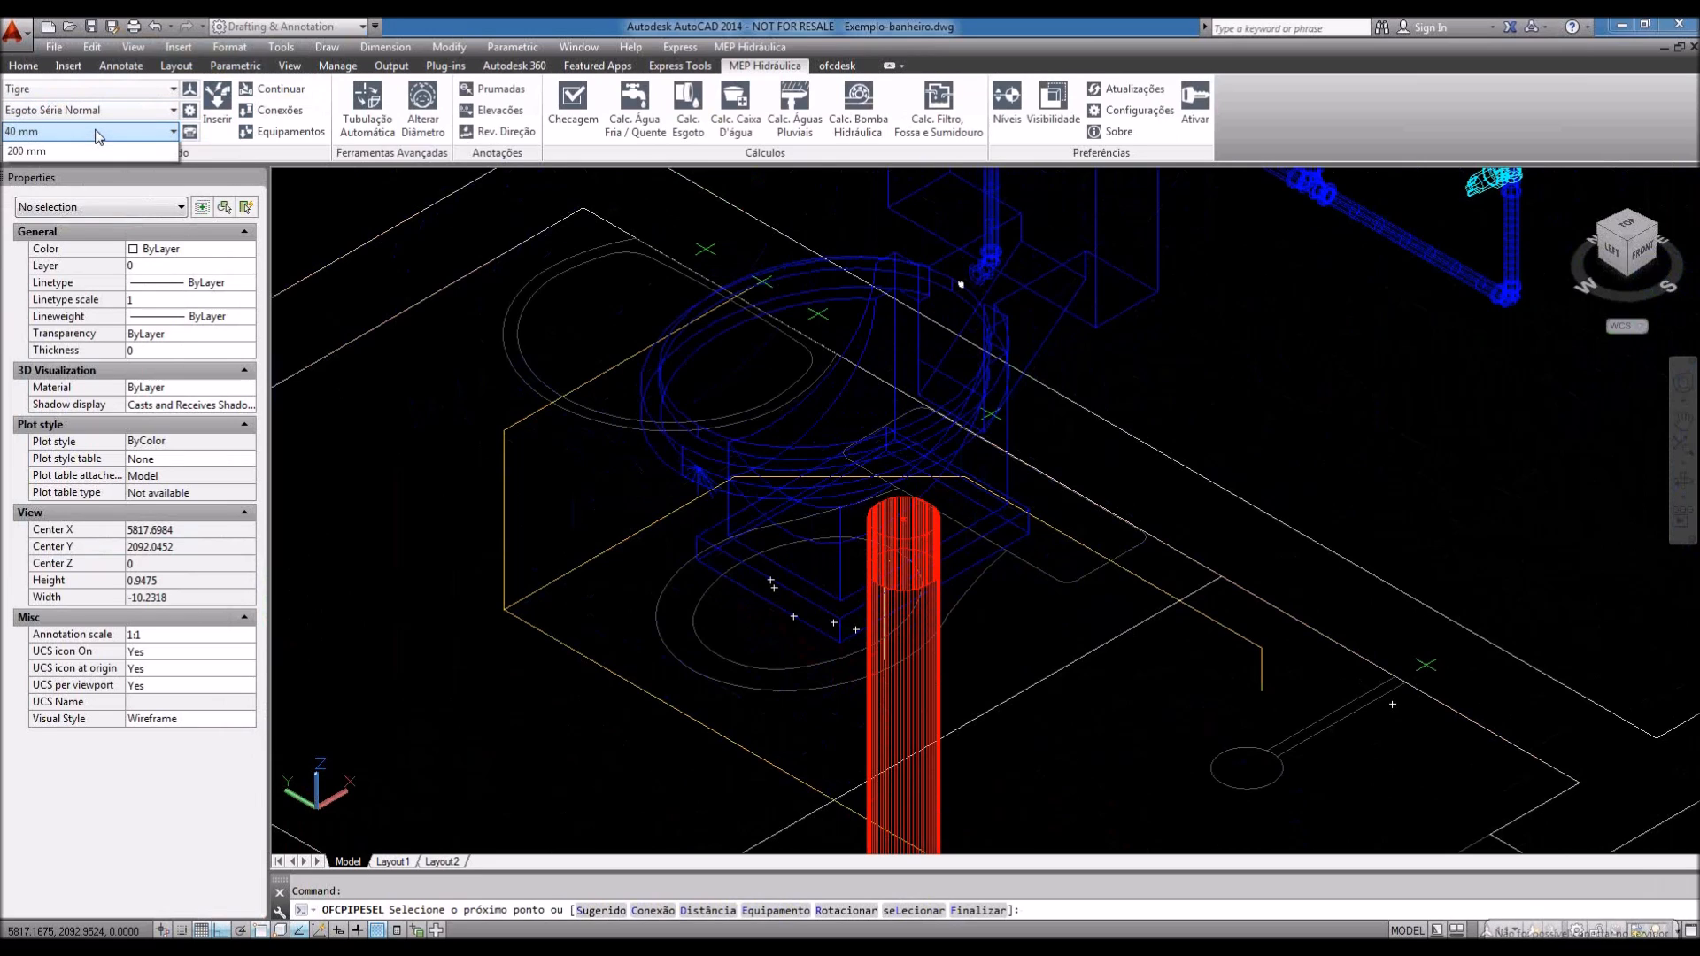
{"action": "left_click", "coordinate": [27, 207]}
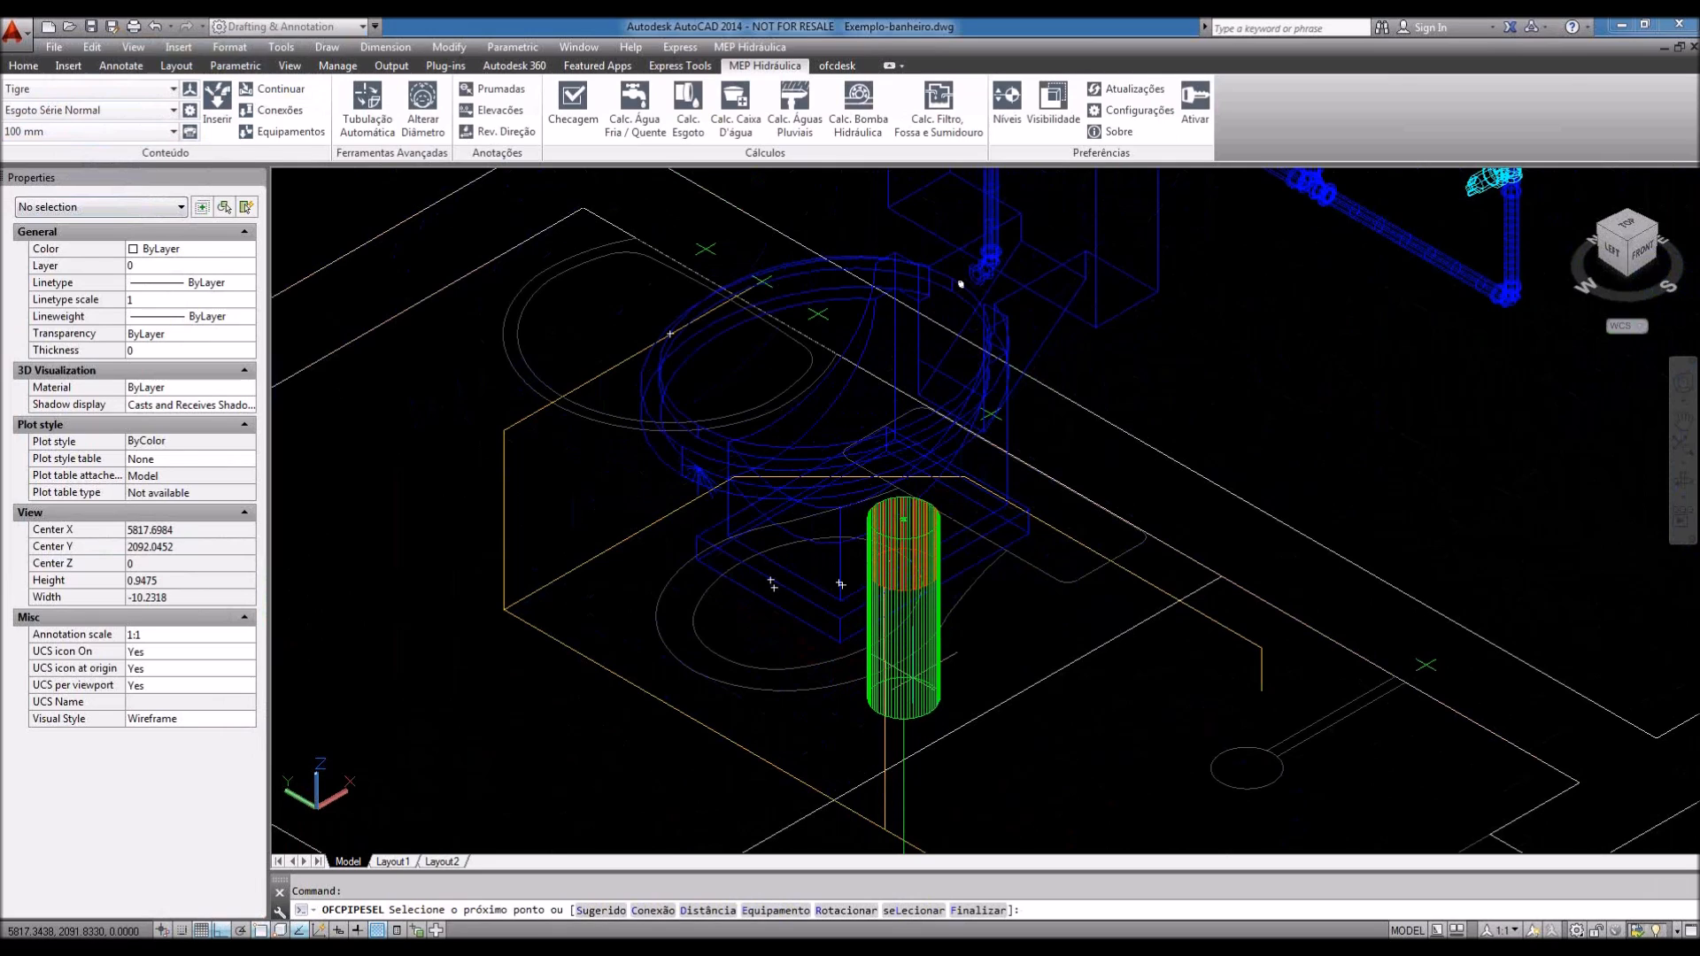
Step: Draw a .35-long pipe from the toilet drain with the default slope, then cancel routing
{"action": "type", "text": "d"}
{"action": "key", "text": "Return"}
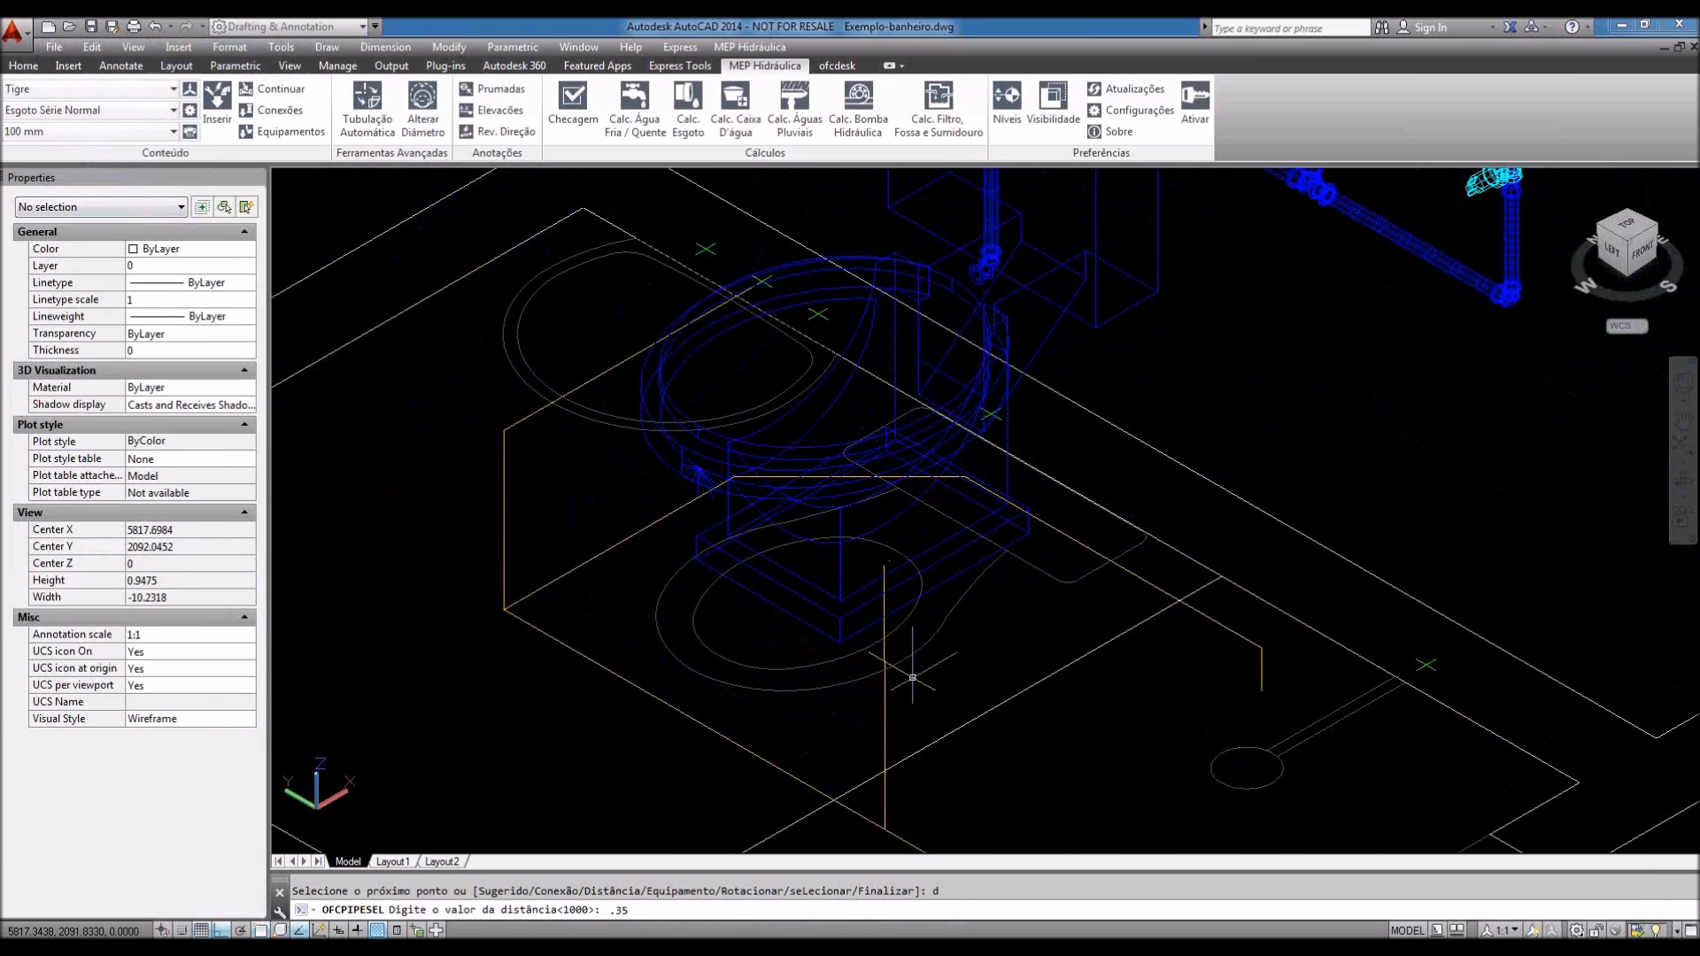
{"action": "type", "text": ".35"}
{"action": "key", "text": "Return"}
{"action": "key", "text": "Return"}
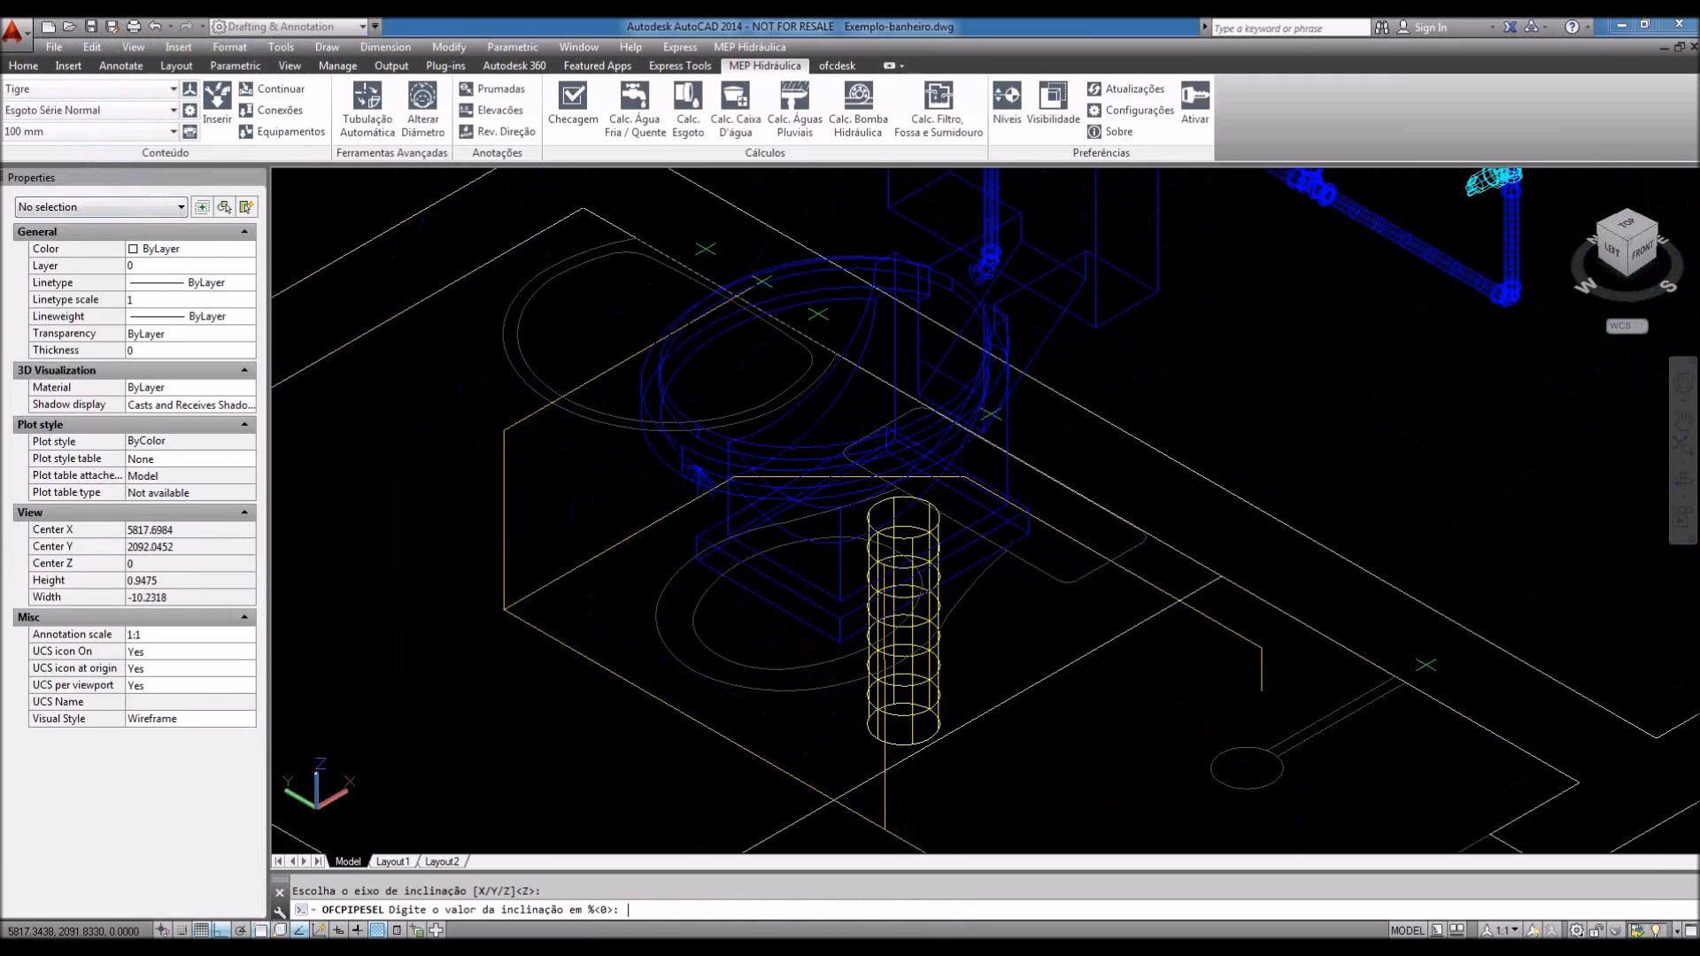
{"action": "scroll", "coordinate": [912, 677], "scroll_direction": "up", "scroll_amount": 3}
{"action": "key", "text": "Return"}
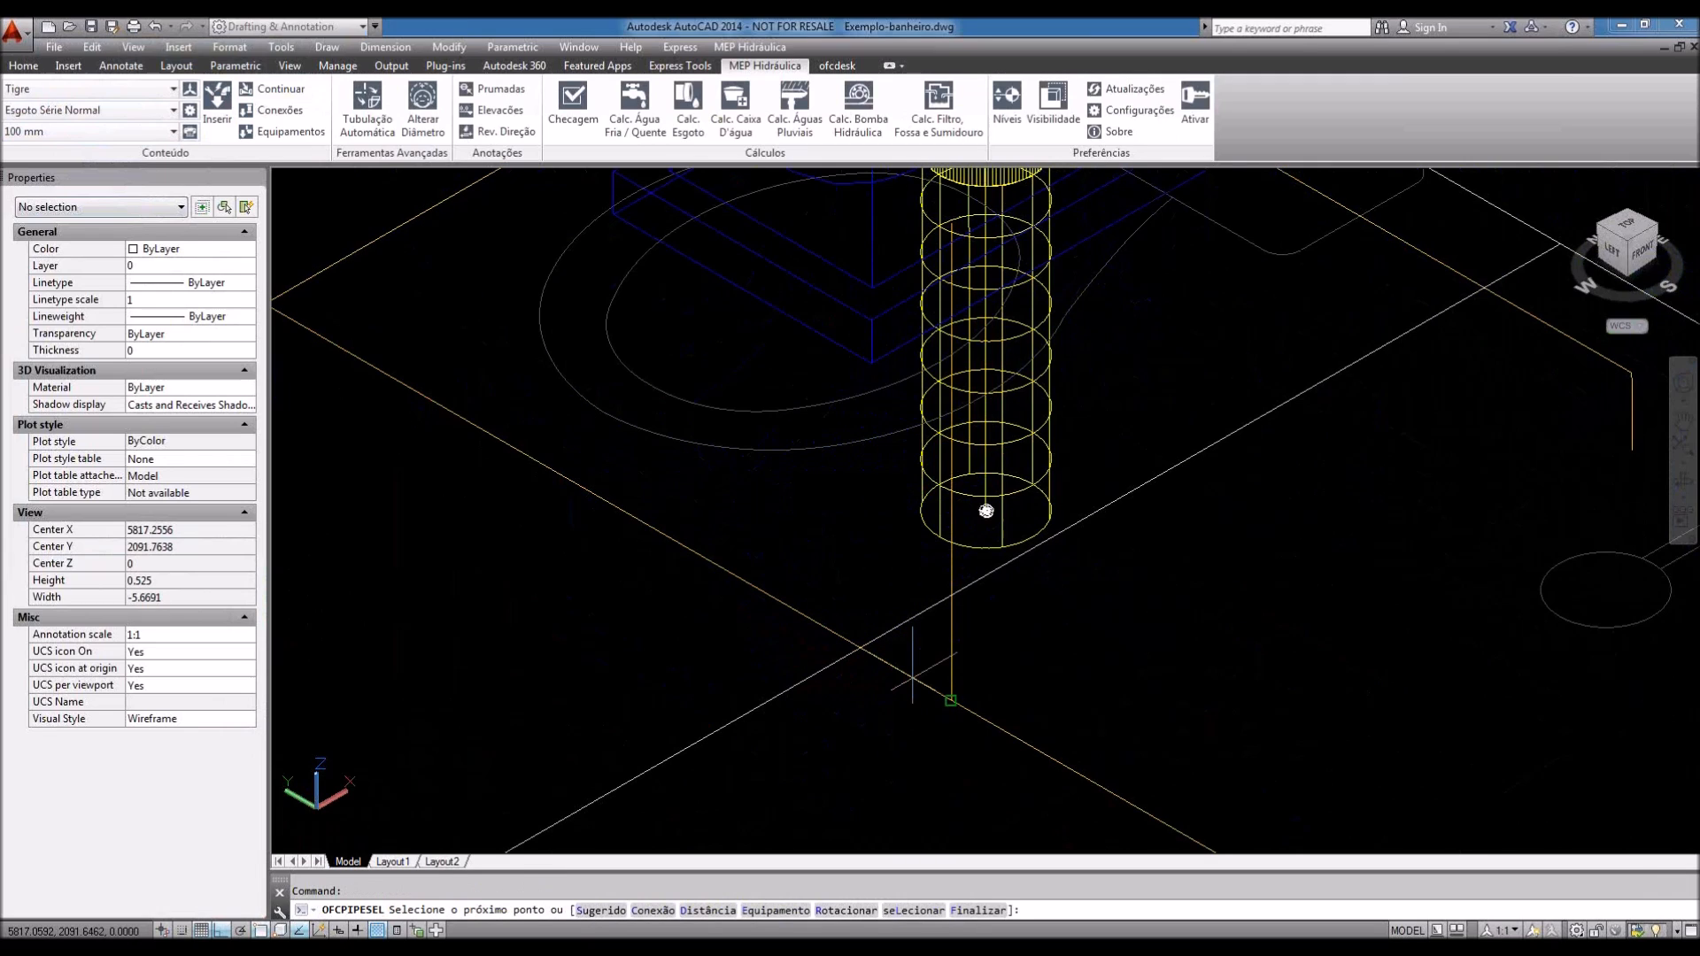
{"action": "scroll", "coordinate": [996, 651], "scroll_direction": "down", "scroll_amount": 4}
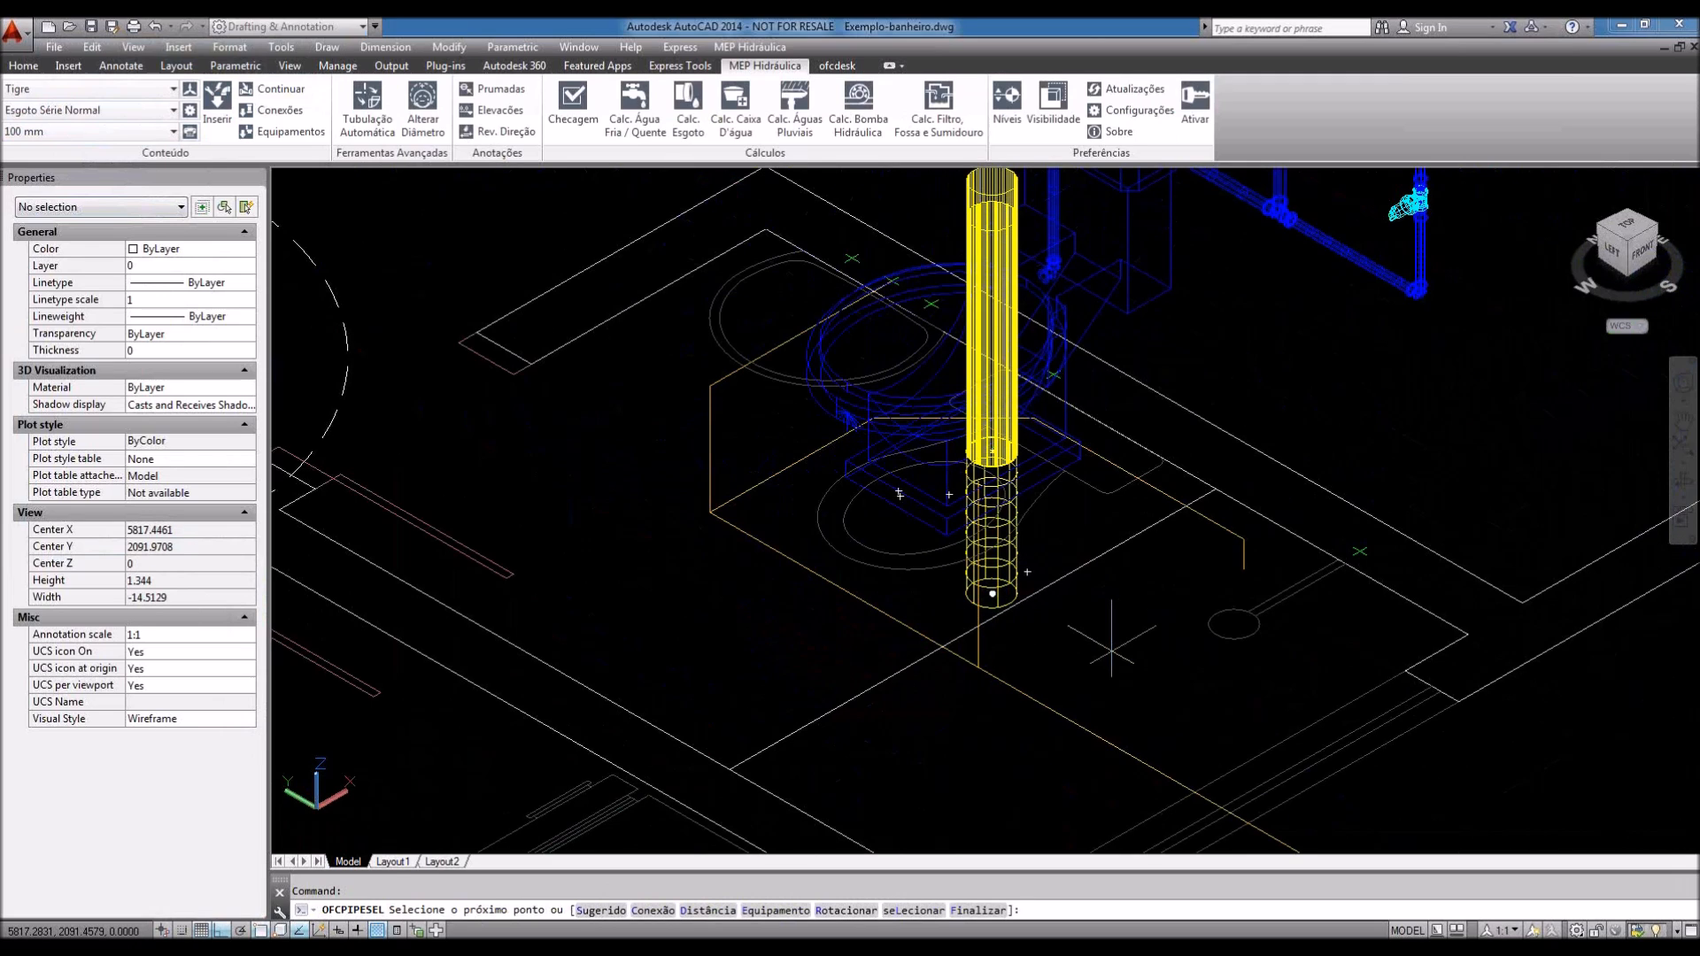
{"action": "key", "text": "Escape"}
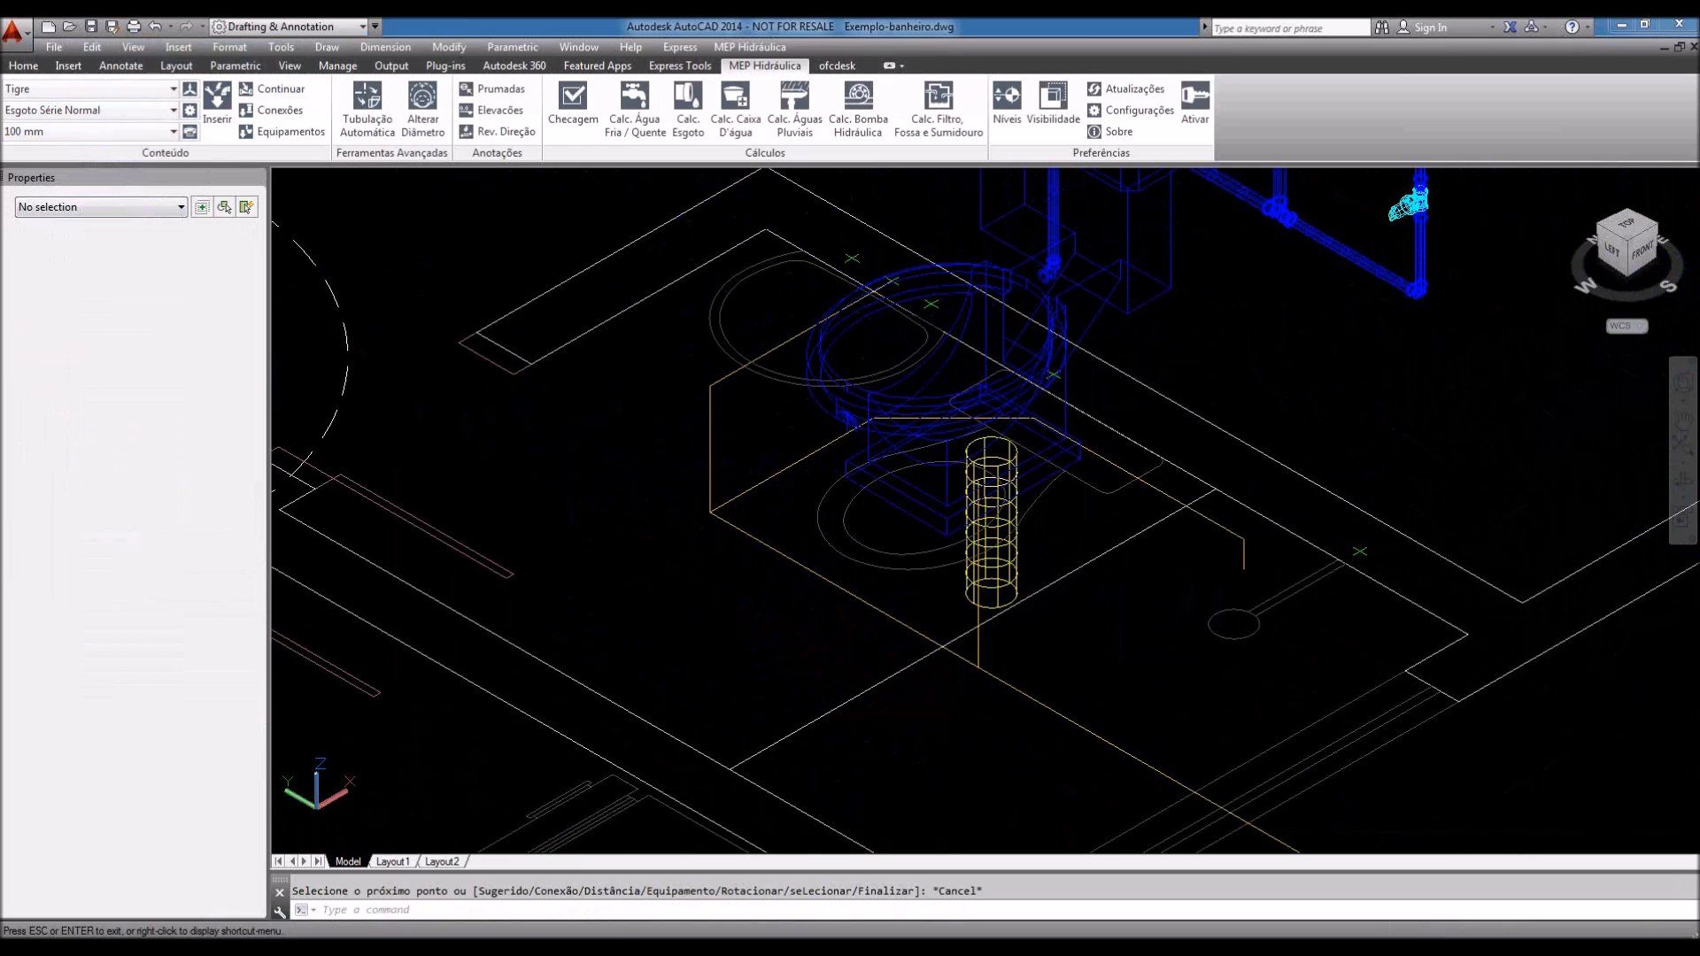
Step: Erase the yellow cylinder standing beside the toilet
{"action": "middle_click_drag", "start_coordinate": [1565, 723], "coordinate": [1281, 590], "text": "shift"}
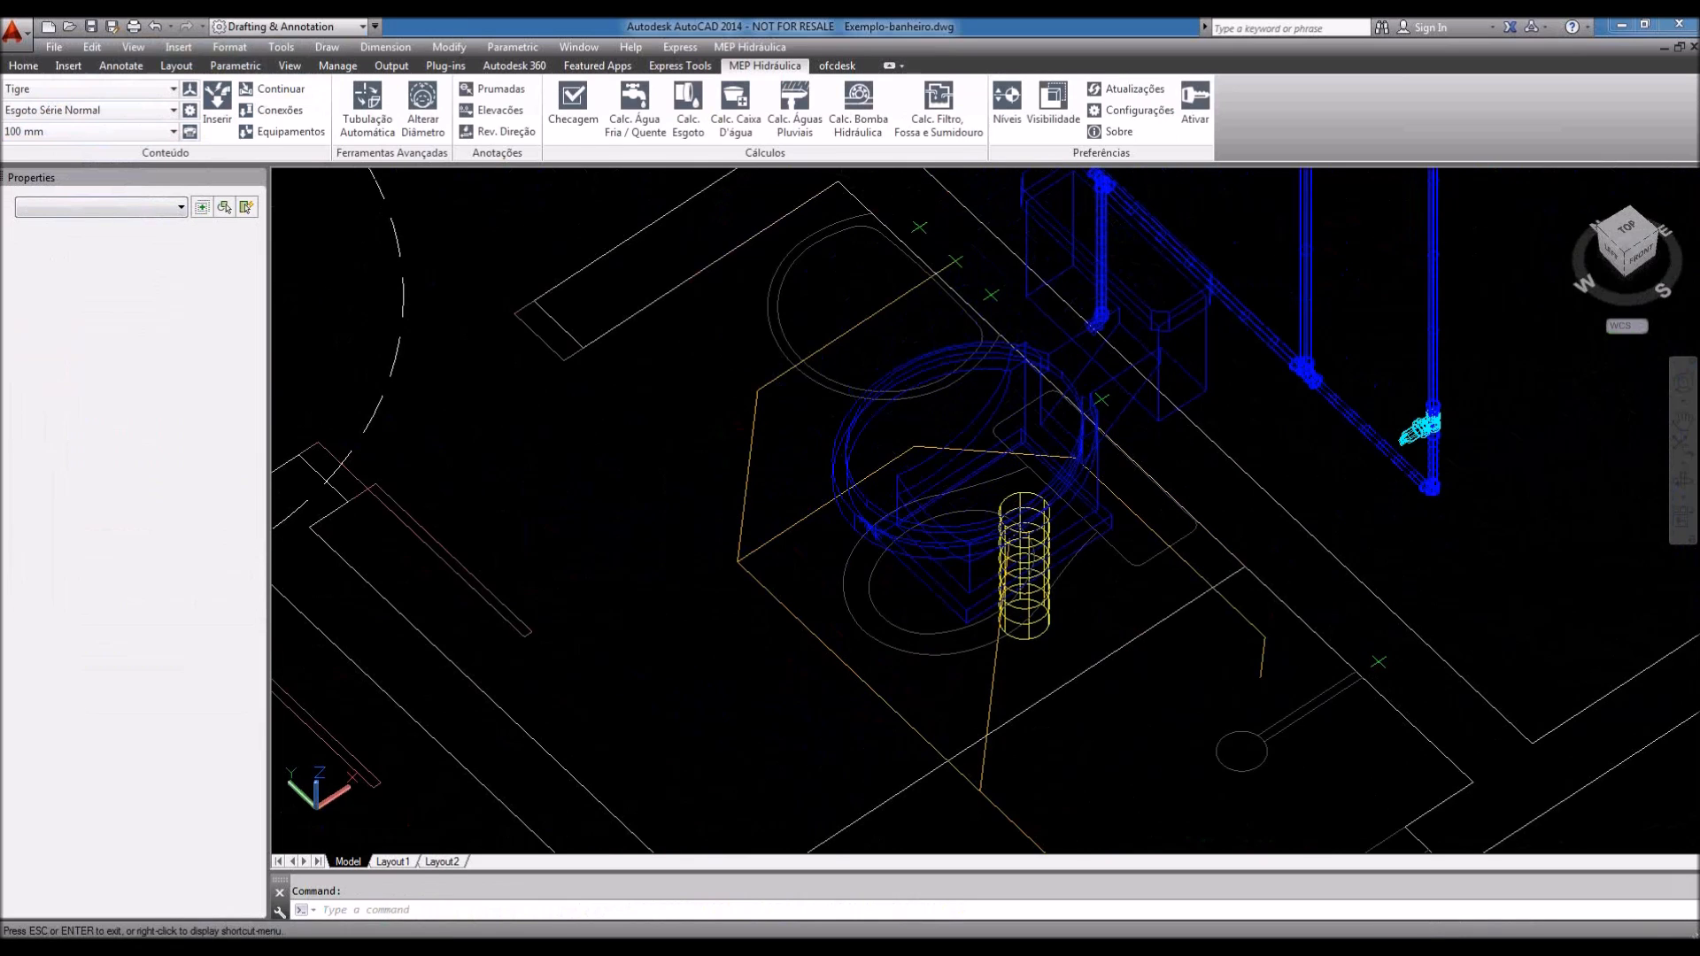
{"action": "middle_click_drag", "start_coordinate": [1062, 580], "coordinate": [1072, 534], "text": "shift"}
{"action": "scroll", "coordinate": [1028, 547], "scroll_direction": "up", "scroll_amount": 2}
{"action": "scroll", "coordinate": [1045, 542], "scroll_direction": "down", "scroll_amount": 2}
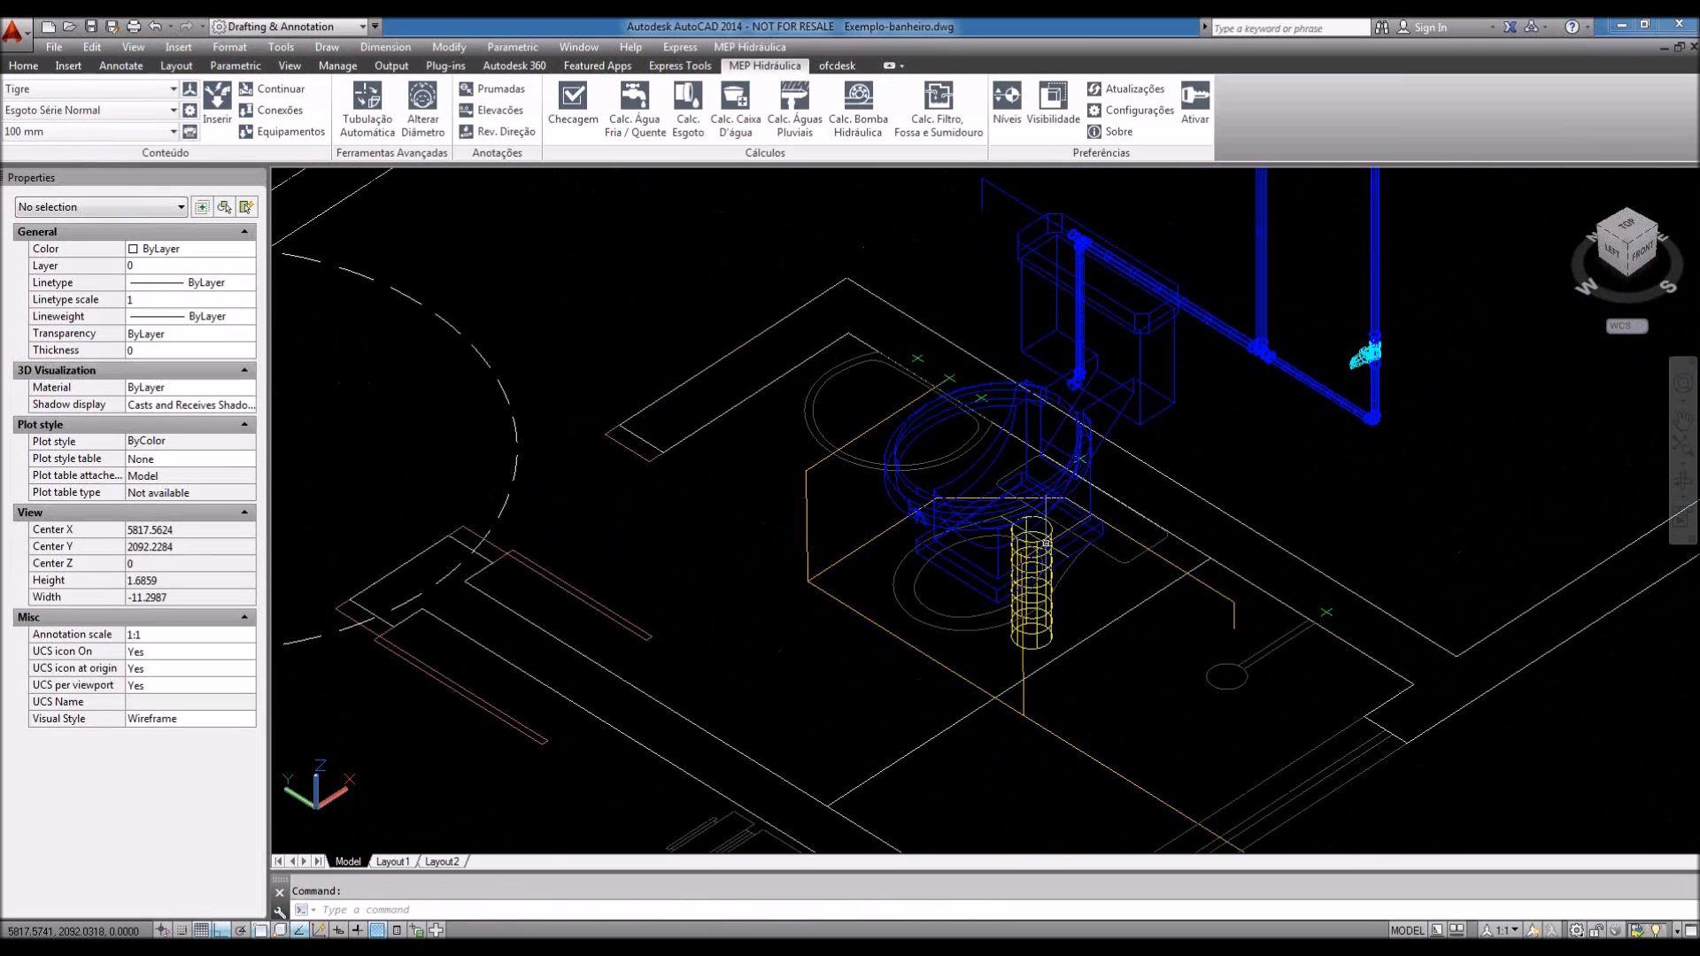
{"action": "scroll", "coordinate": [1046, 542], "scroll_direction": "up", "scroll_amount": 3}
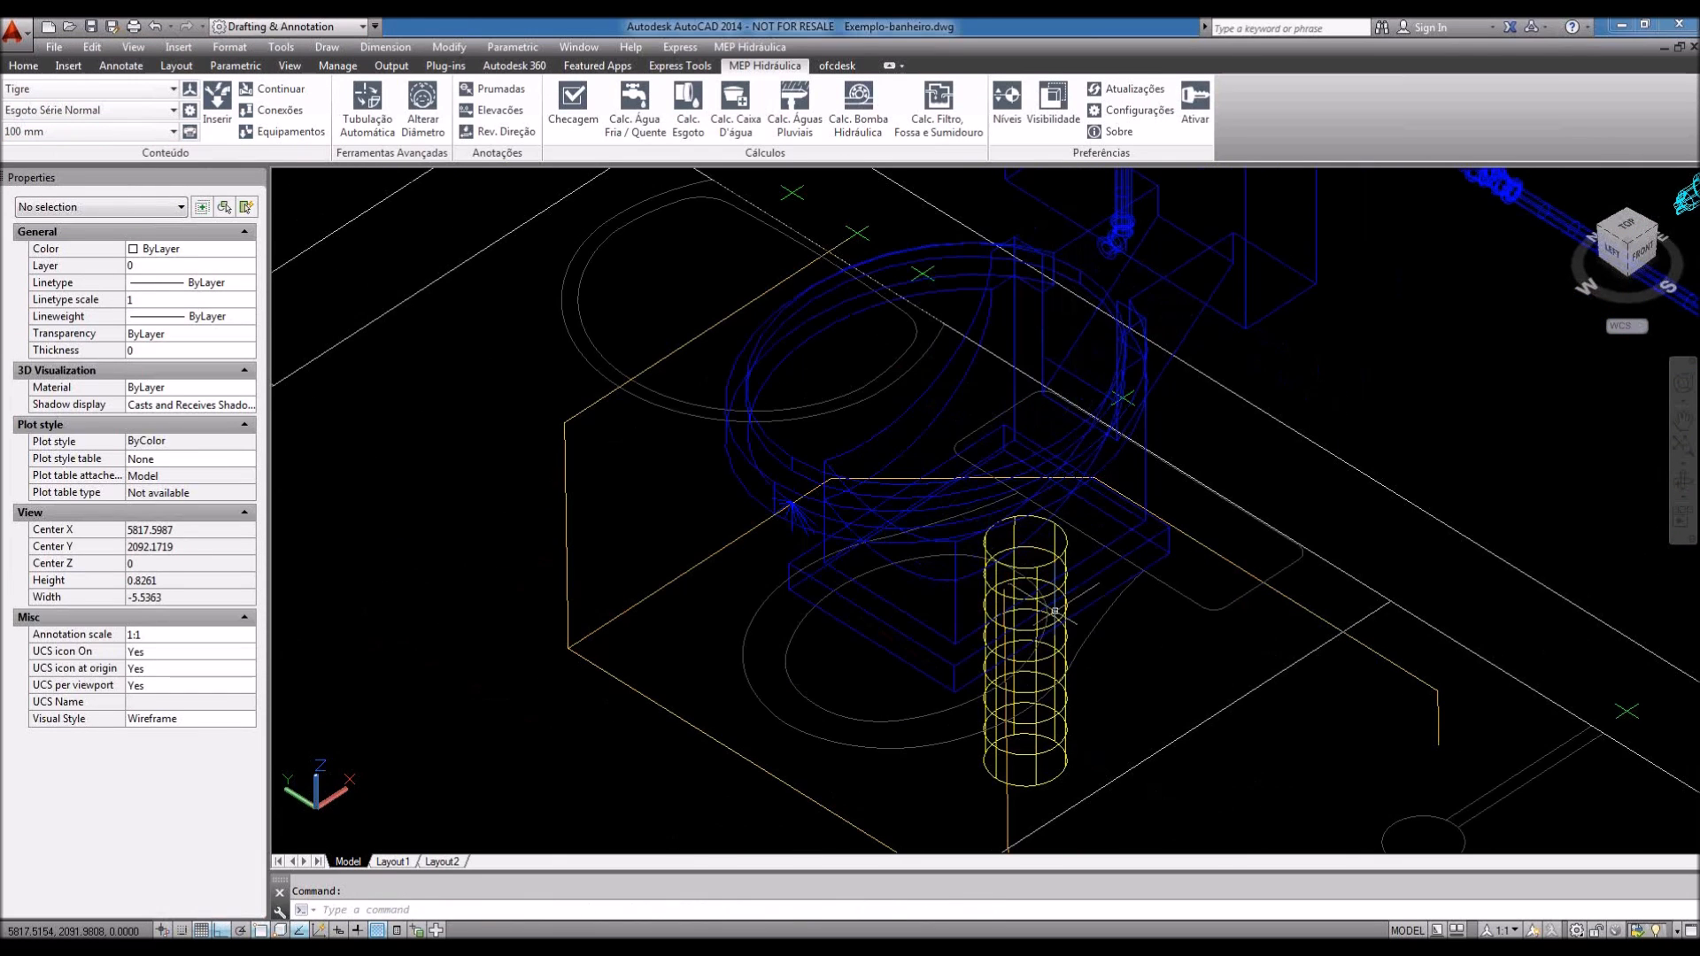
{"action": "left_click", "coordinate": [995, 694]}
{"action": "key", "text": "Delete"}
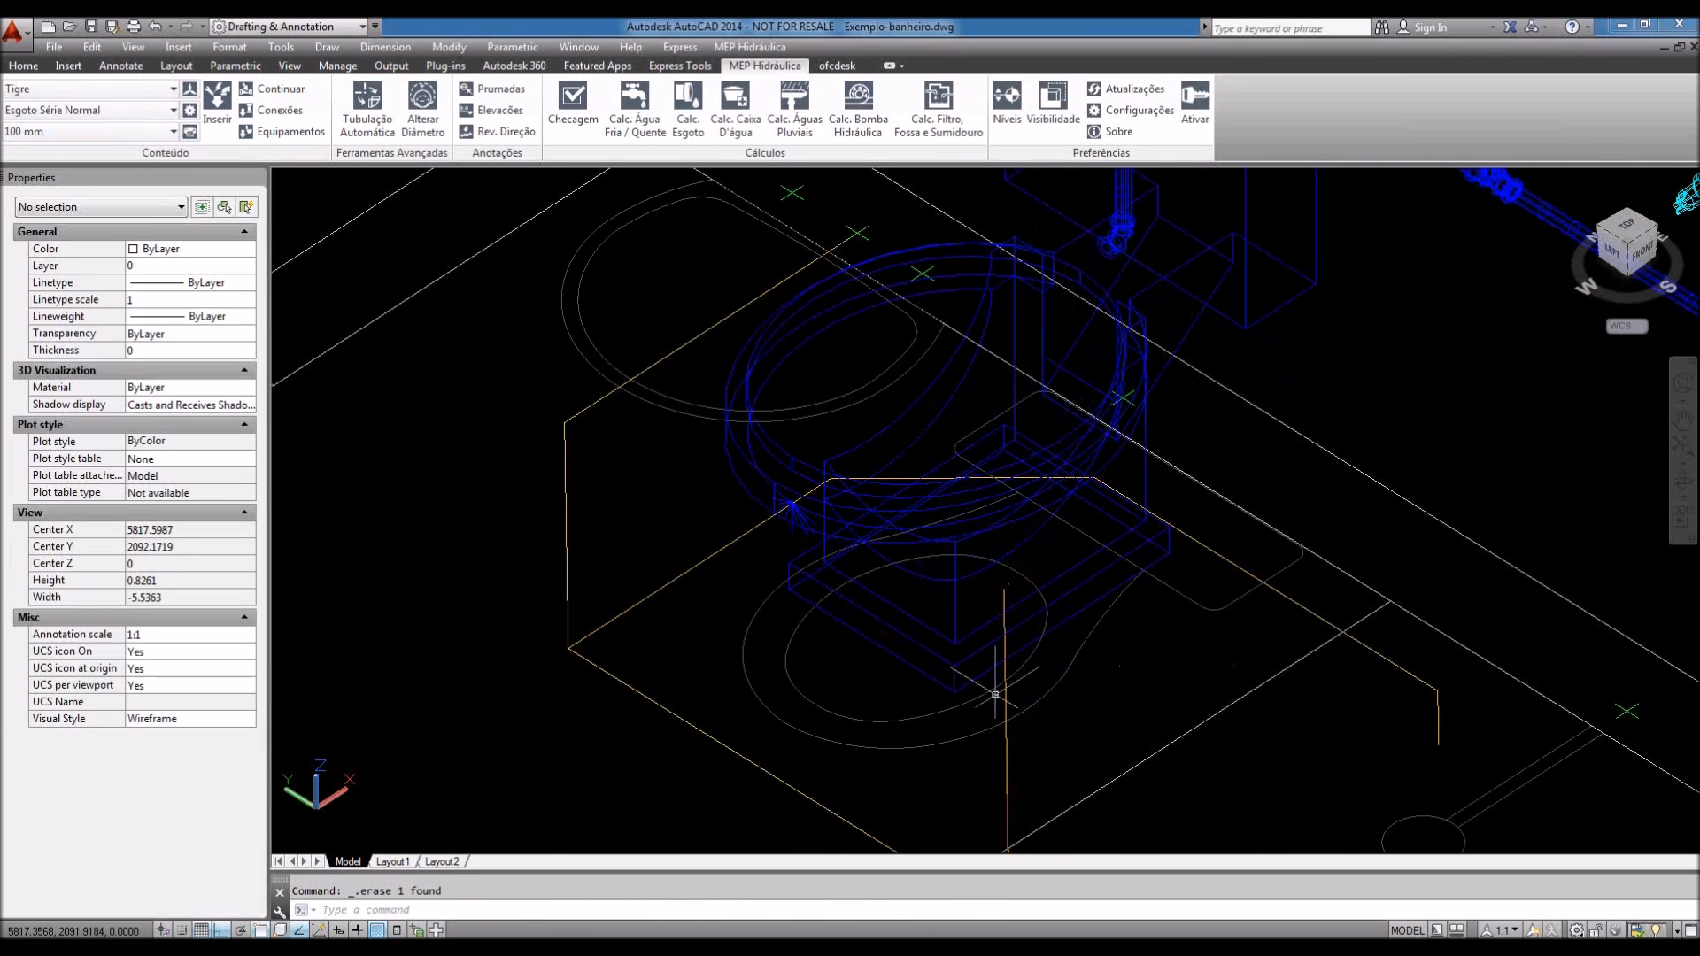
Step: Zoom and pan to the pipe elbow above the toilet tank
{"action": "scroll", "coordinate": [991, 691], "scroll_direction": "down", "scroll_amount": 2}
{"action": "scroll", "coordinate": [989, 687], "scroll_direction": "down", "scroll_amount": 3}
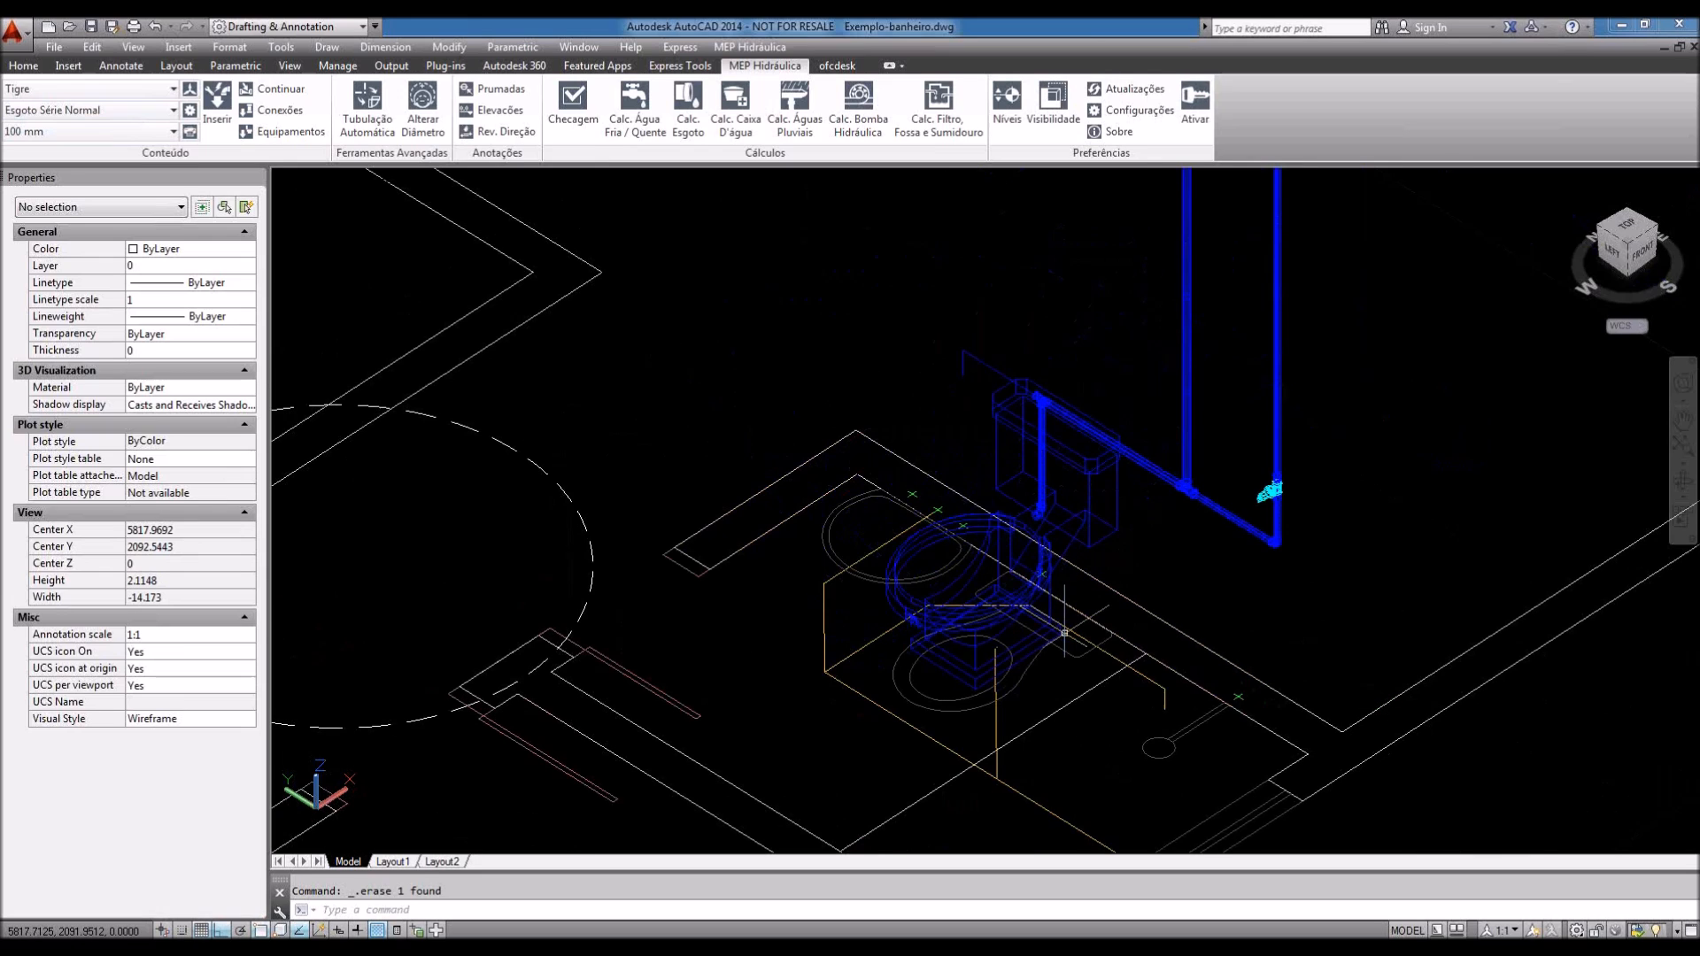
{"action": "mouse_move", "coordinate": [971, 525]}
{"action": "middle_mouse_down"}
{"action": "mouse_move", "coordinate": [929, 618]}
{"action": "mouse_move", "coordinate": [1088, 597]}
{"action": "mouse_move", "coordinate": [991, 690]}
{"action": "middle_mouse_up"}
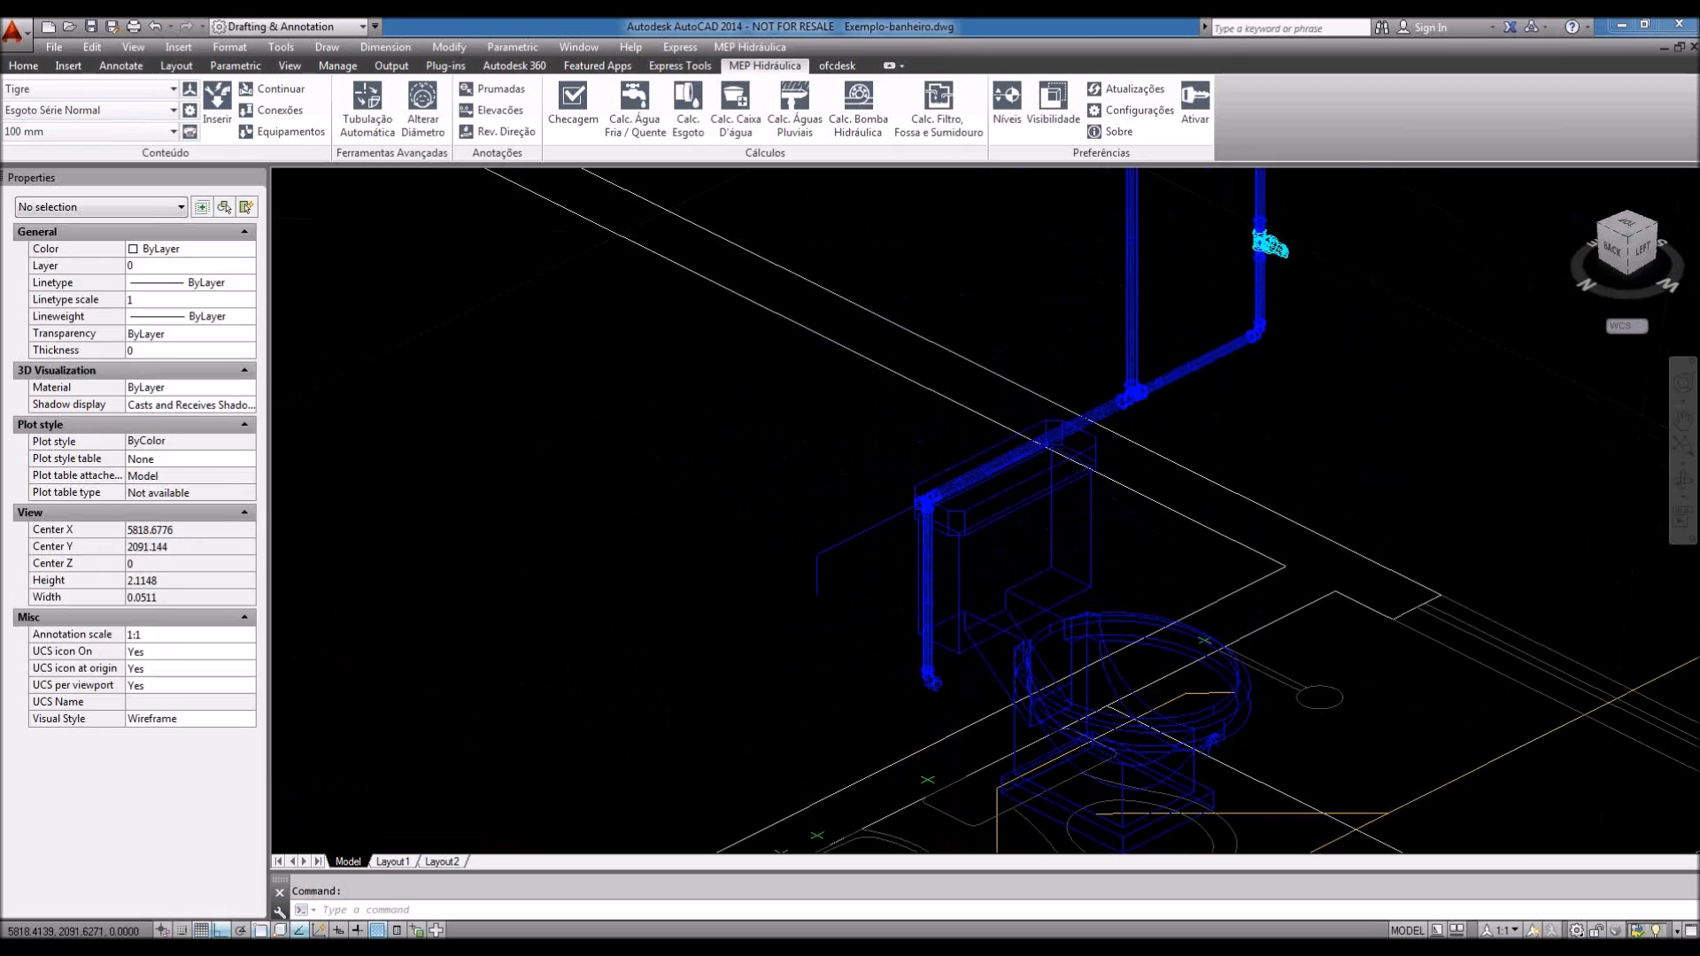
{"action": "scroll", "coordinate": [1135, 358], "scroll_direction": "up", "scroll_amount": 8}
{"action": "scroll", "coordinate": [1135, 359], "scroll_direction": "down", "scroll_amount": 1}
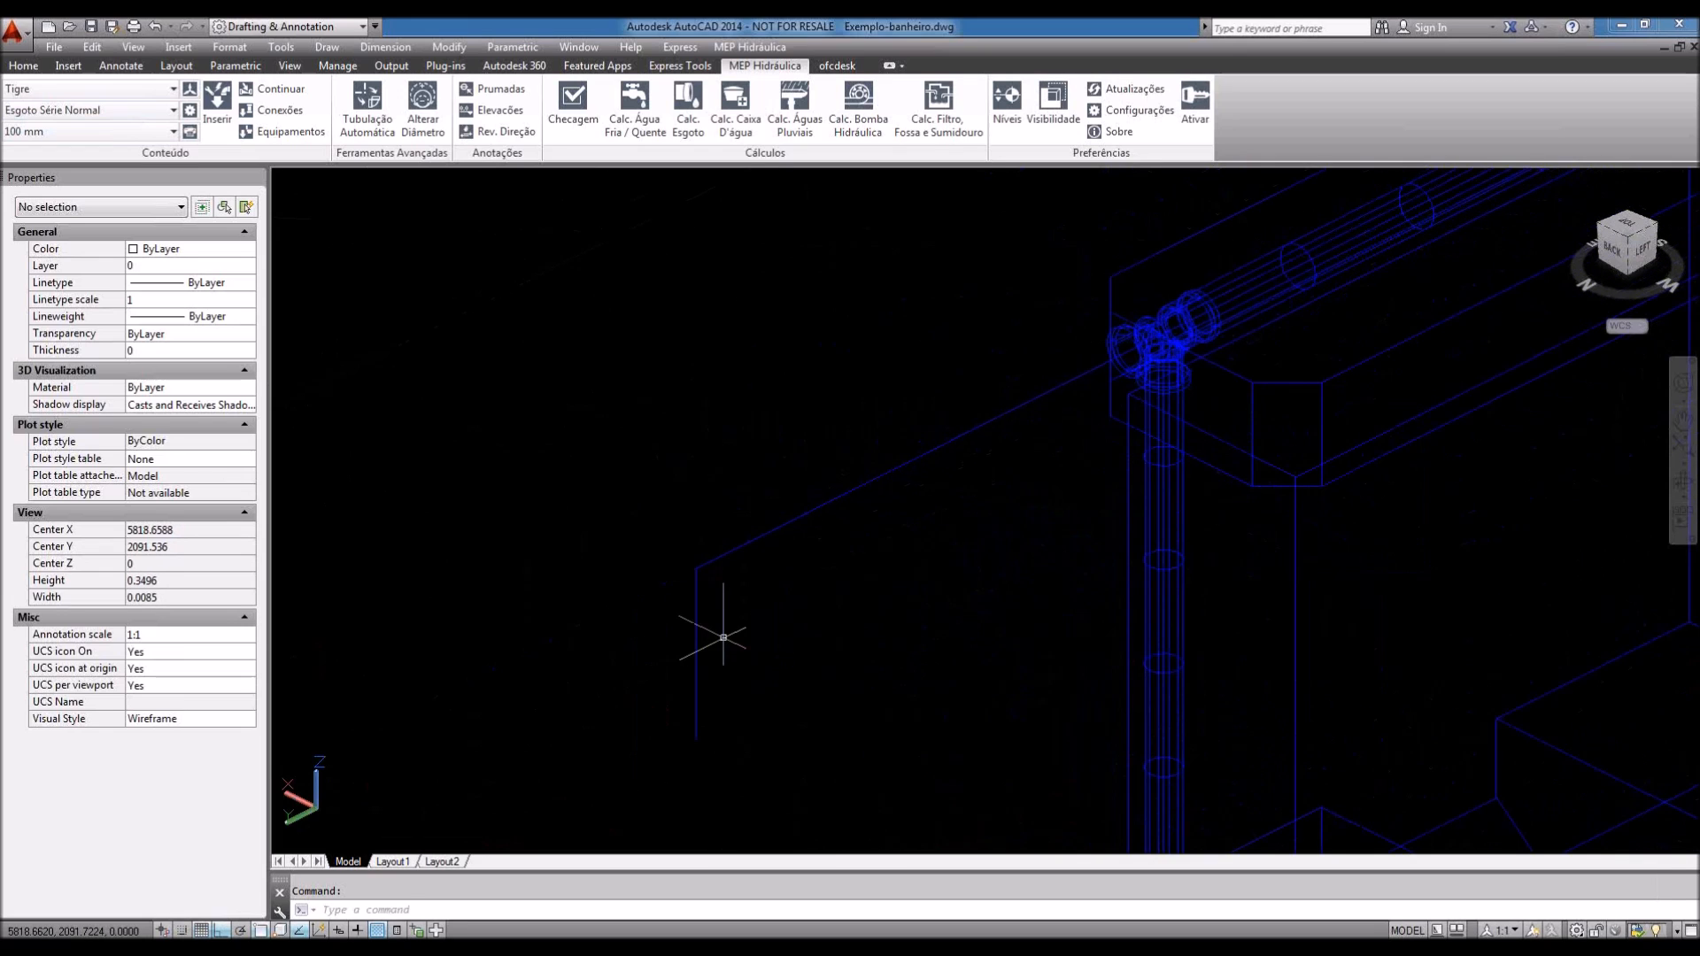
Step: Start a fitting with pipe type Água Fria Soldável at 20 mm to bring up the Tigre catalog
{"action": "left_click", "coordinate": [264, 113]}
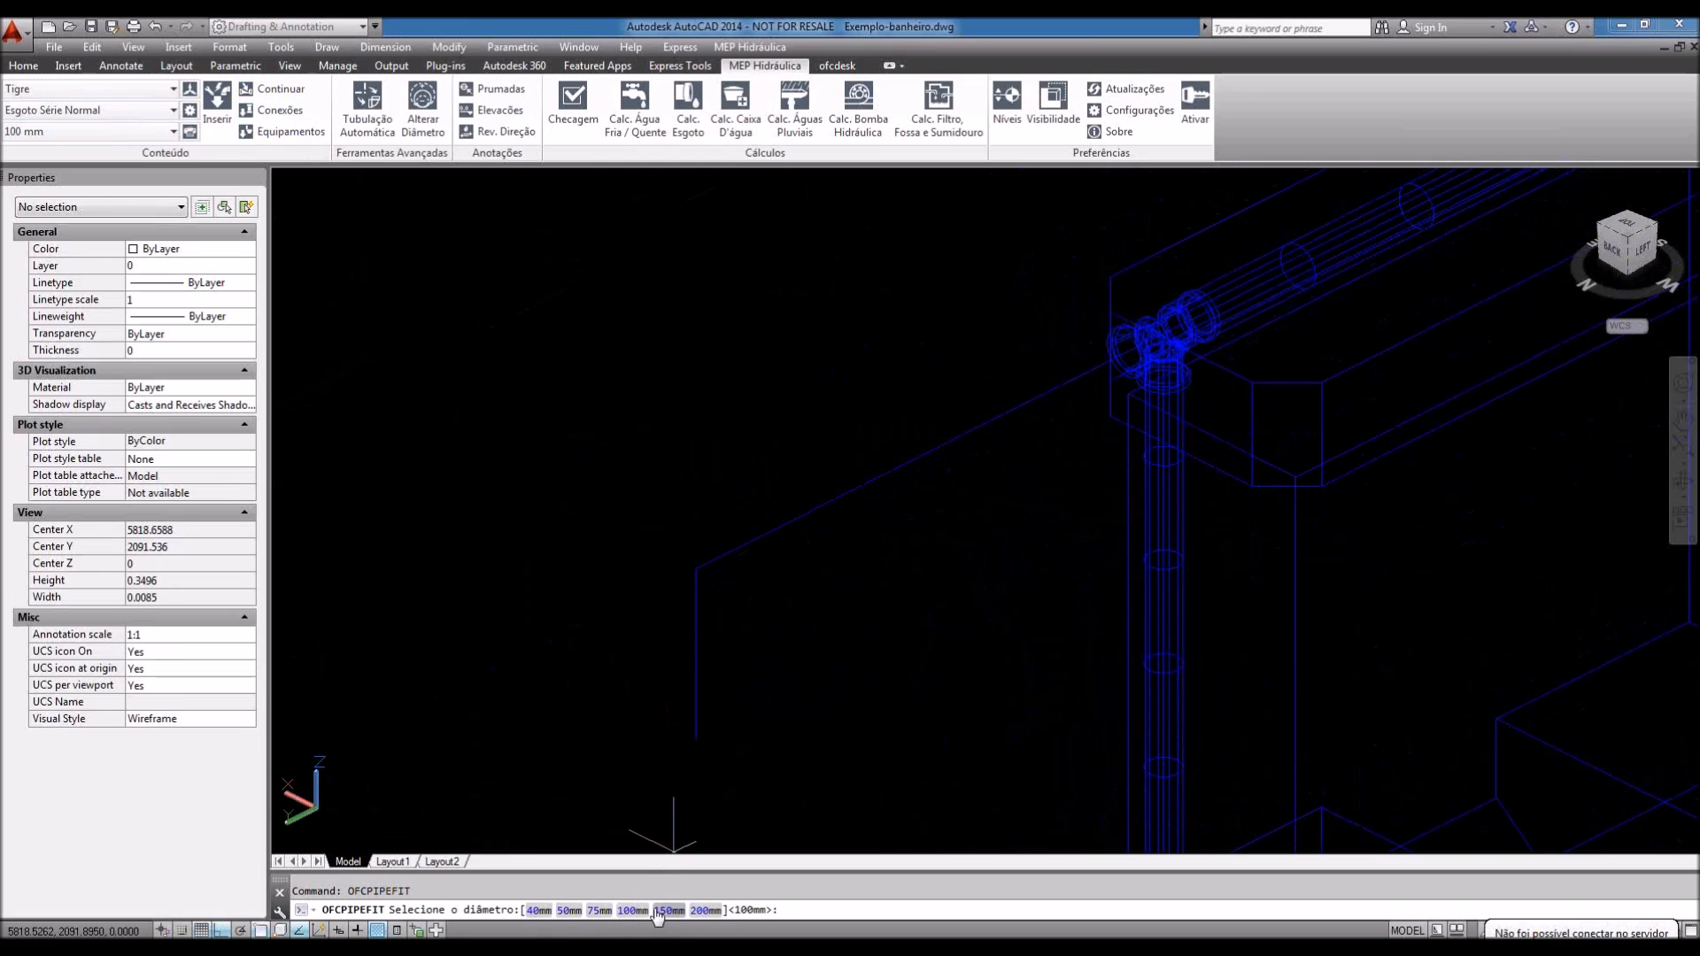
{"action": "left_click", "coordinate": [73, 112]}
{"action": "left_click", "coordinate": [79, 124]}
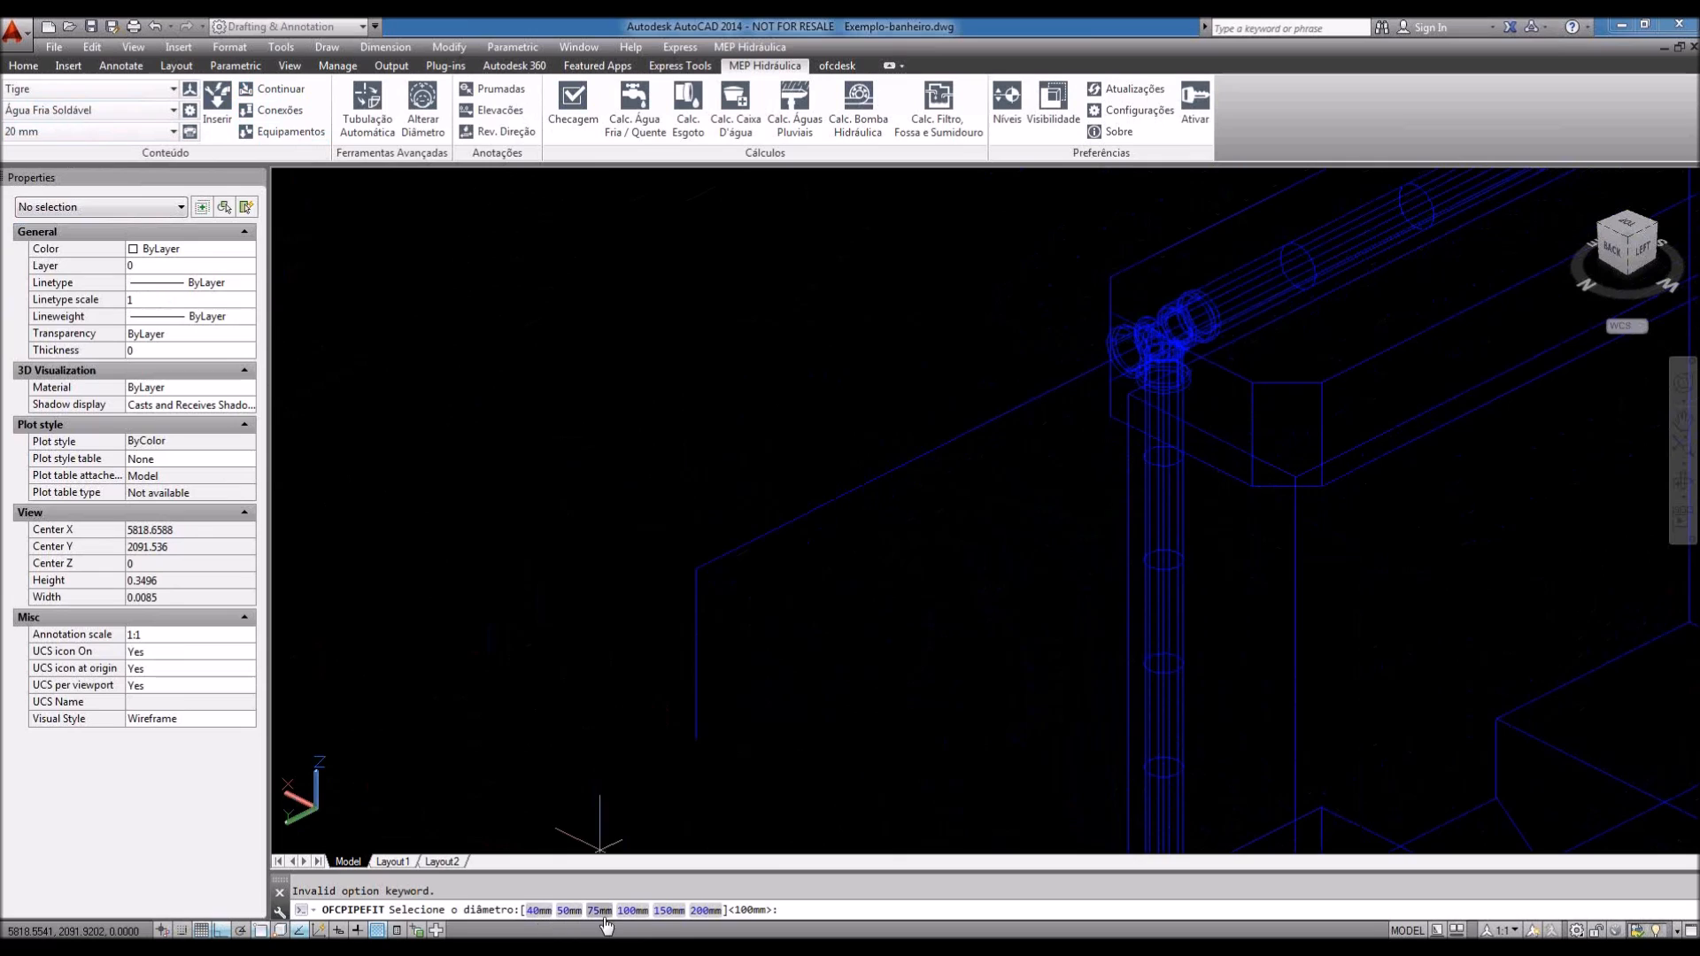
{"action": "left_click", "coordinate": [276, 110]}
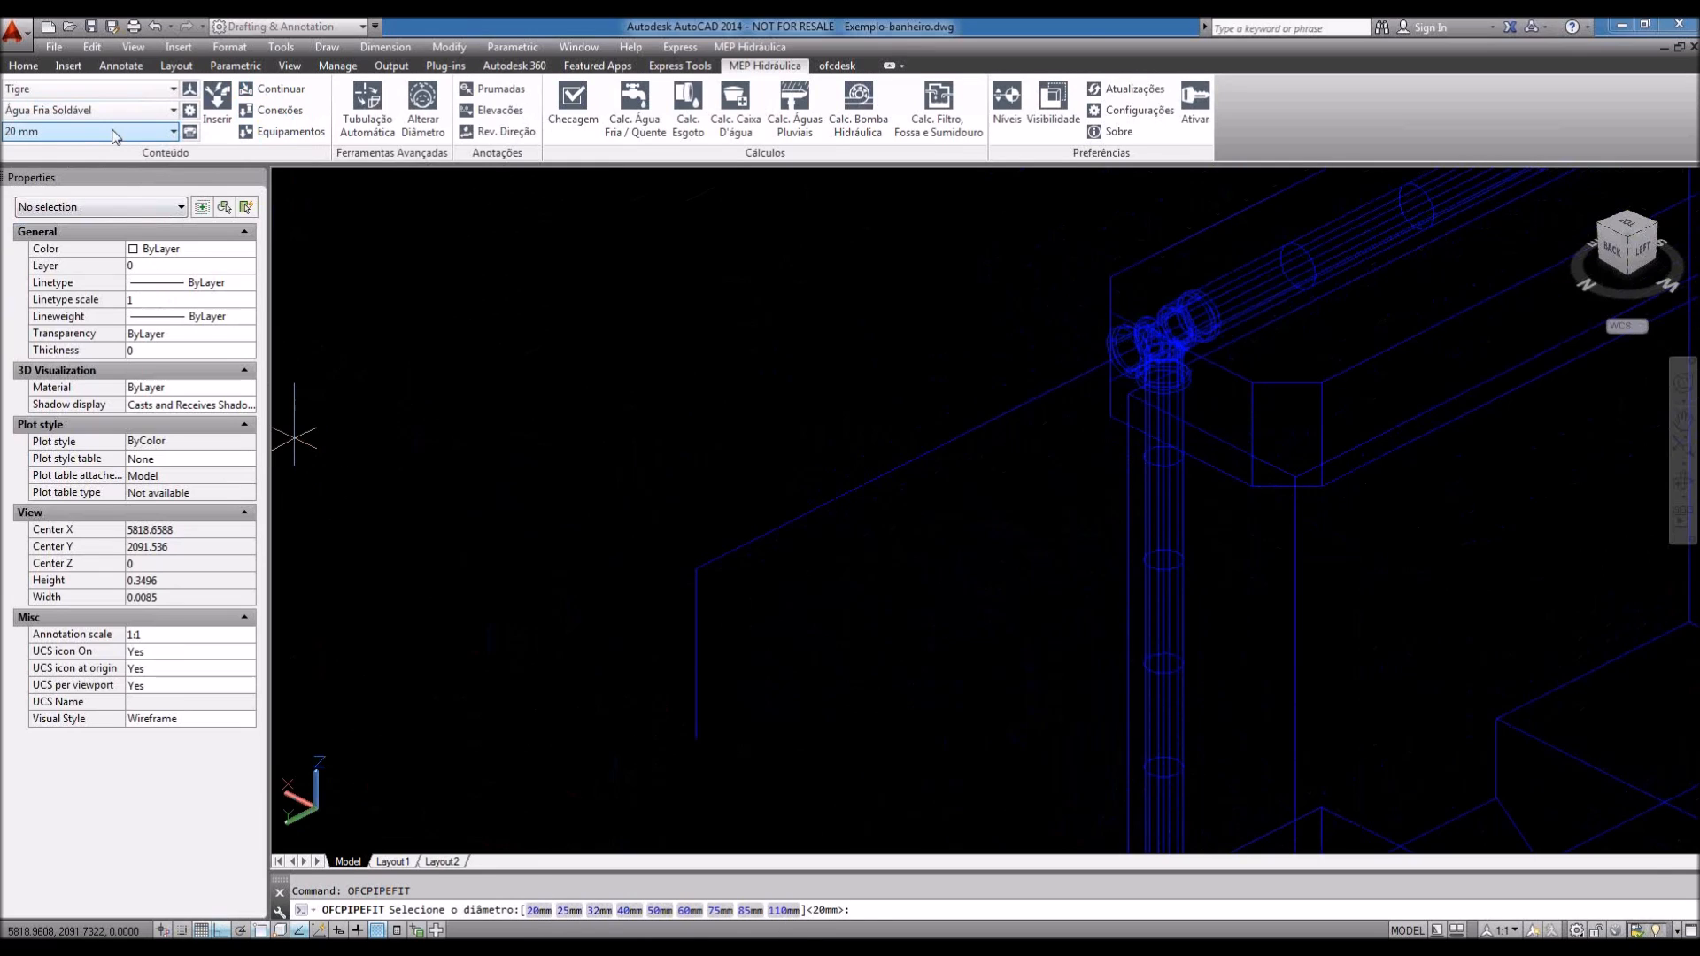
{"action": "left_click", "coordinate": [115, 133]}
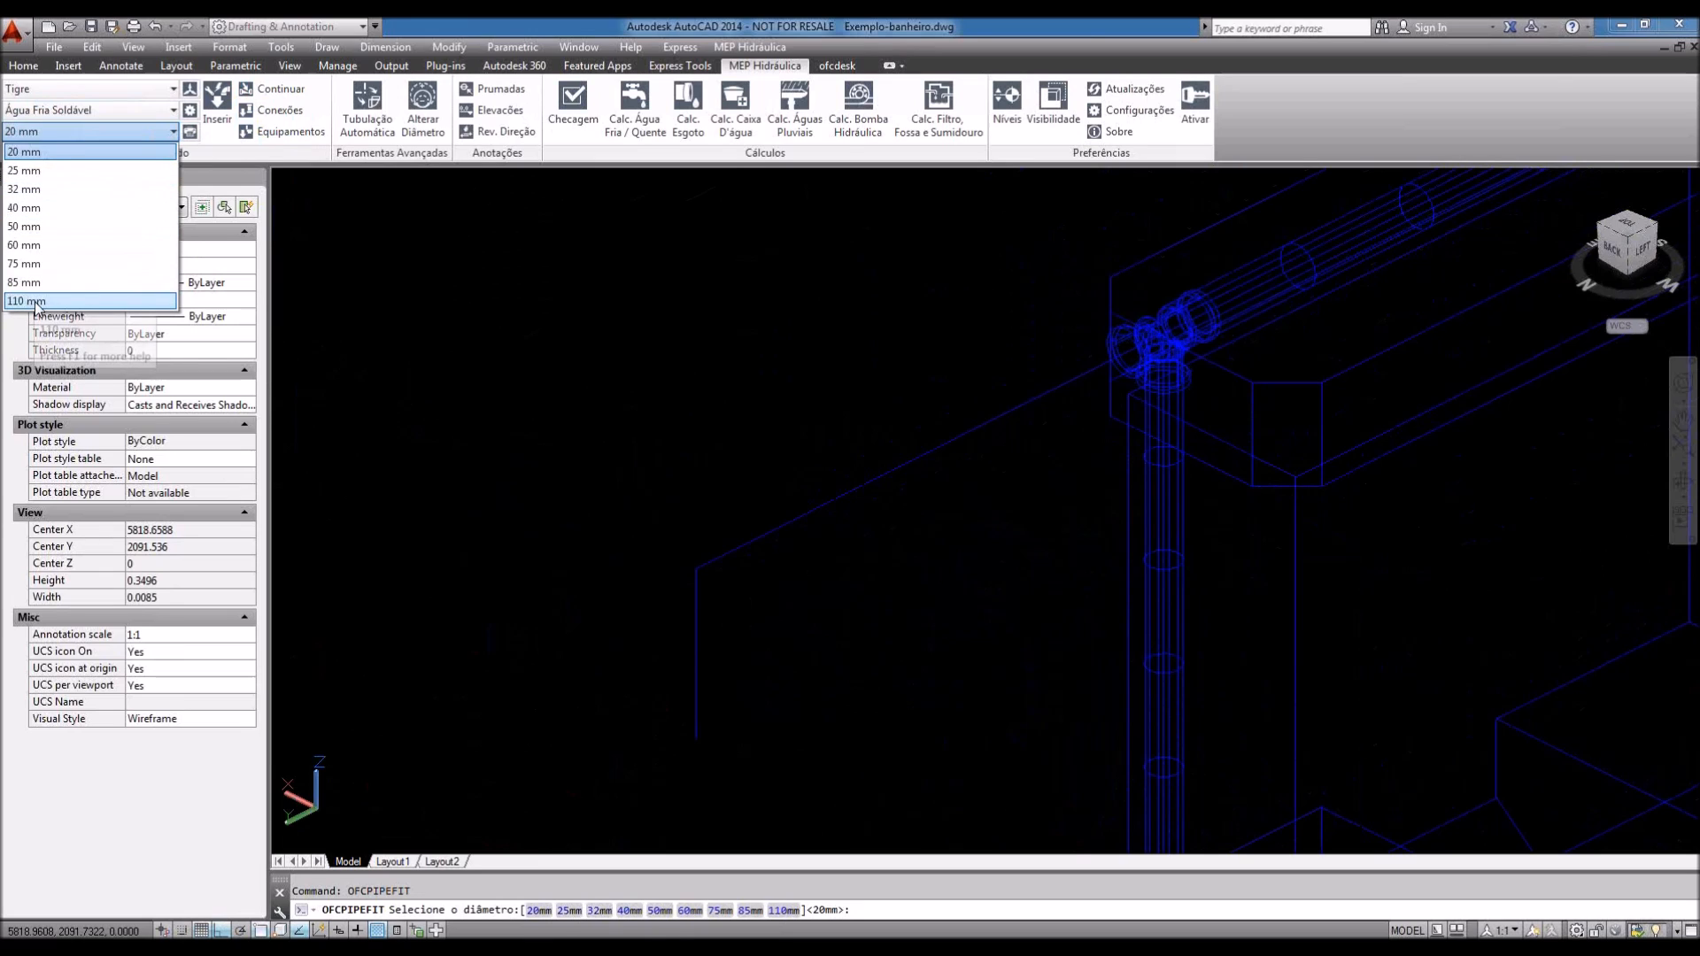
{"action": "left_click", "coordinate": [195, 182]}
{"action": "left_click", "coordinate": [274, 137]}
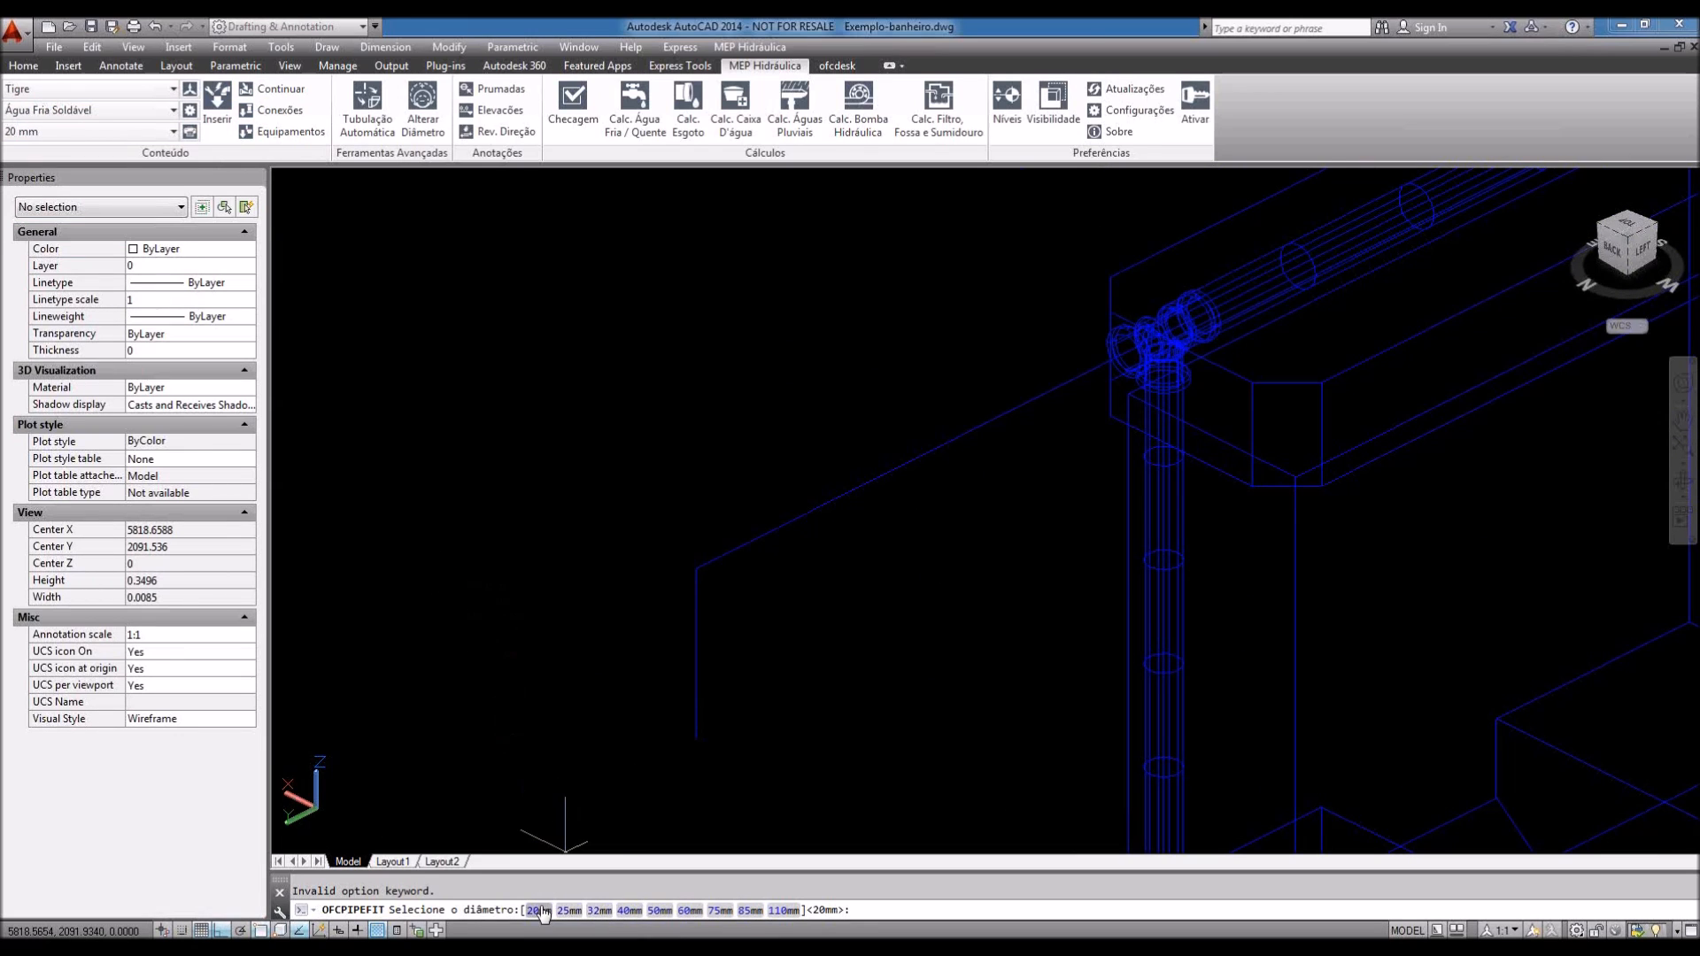
{"action": "left_click", "coordinate": [540, 910]}
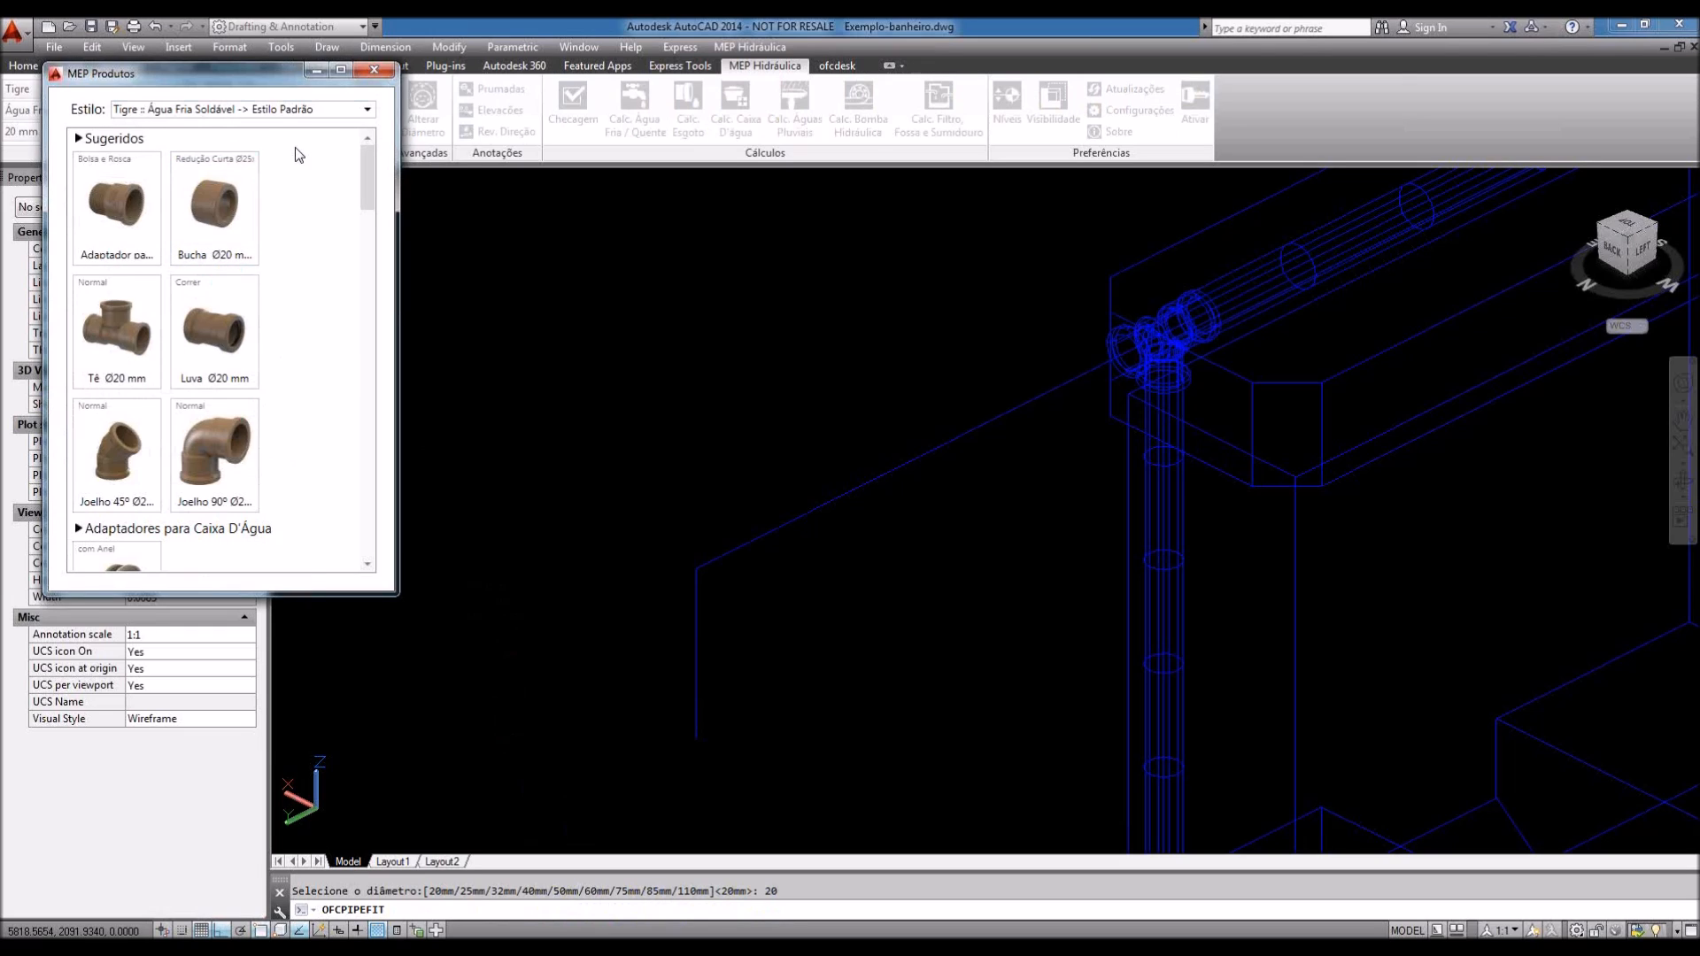
Step: Switch the catalog style to Tigre :: Registros e Válvulas and browse the valve list
{"action": "left_click", "coordinate": [328, 110]}
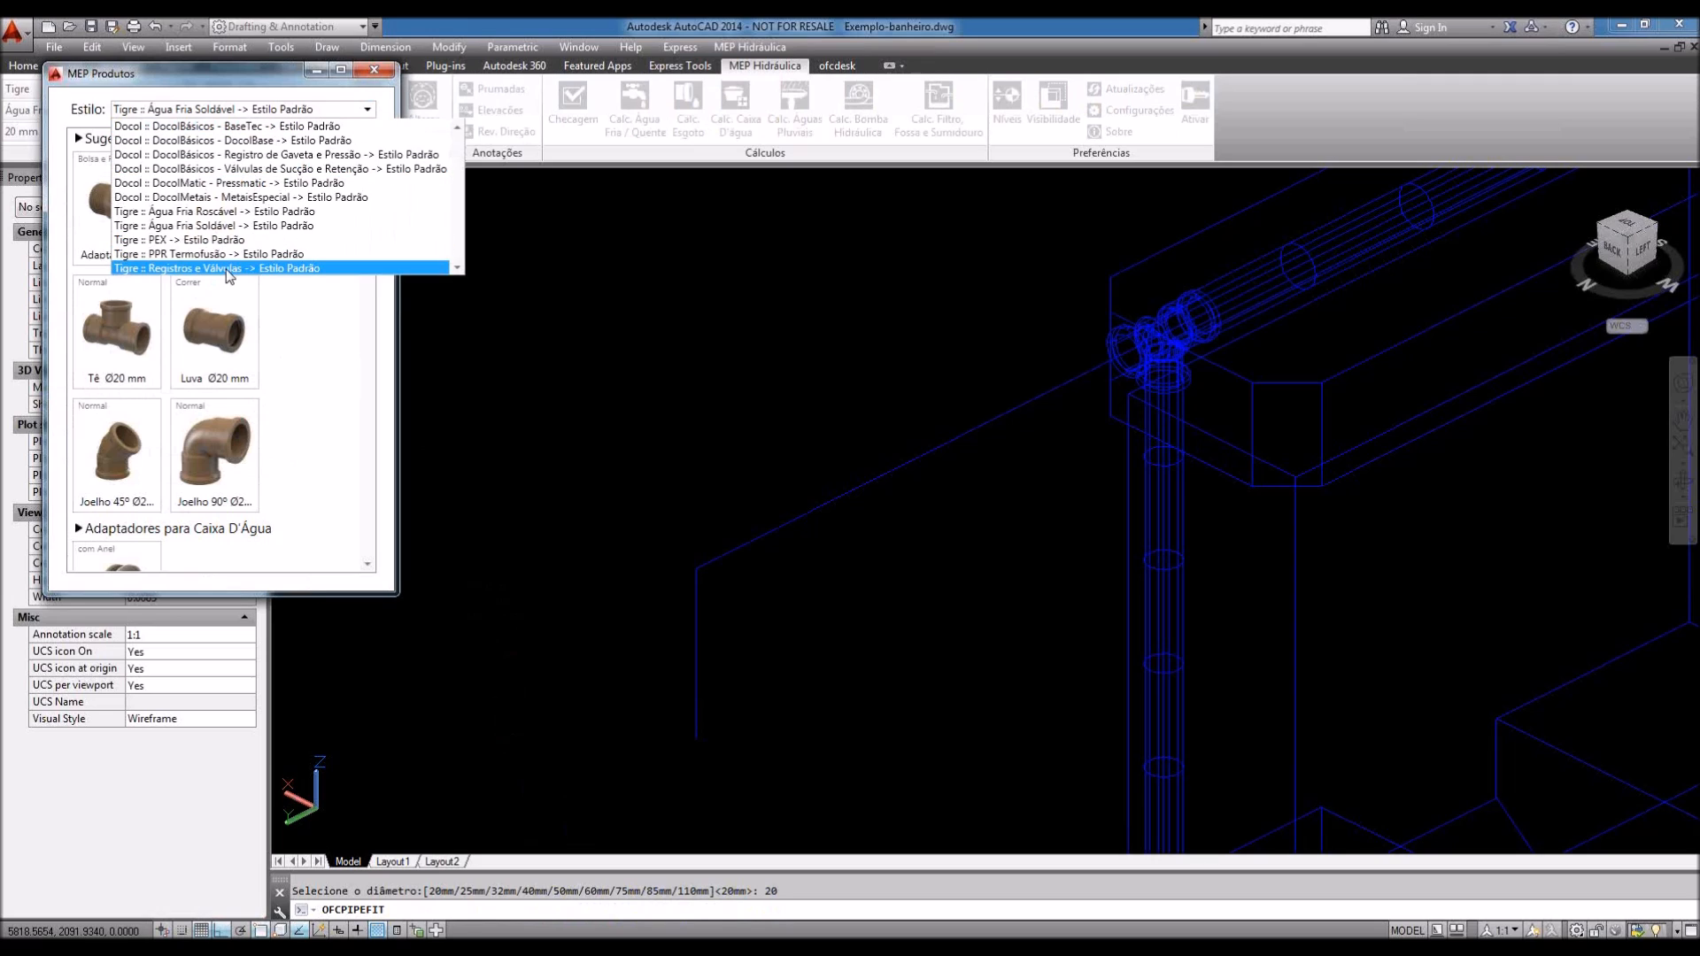
{"action": "left_click", "coordinate": [227, 270]}
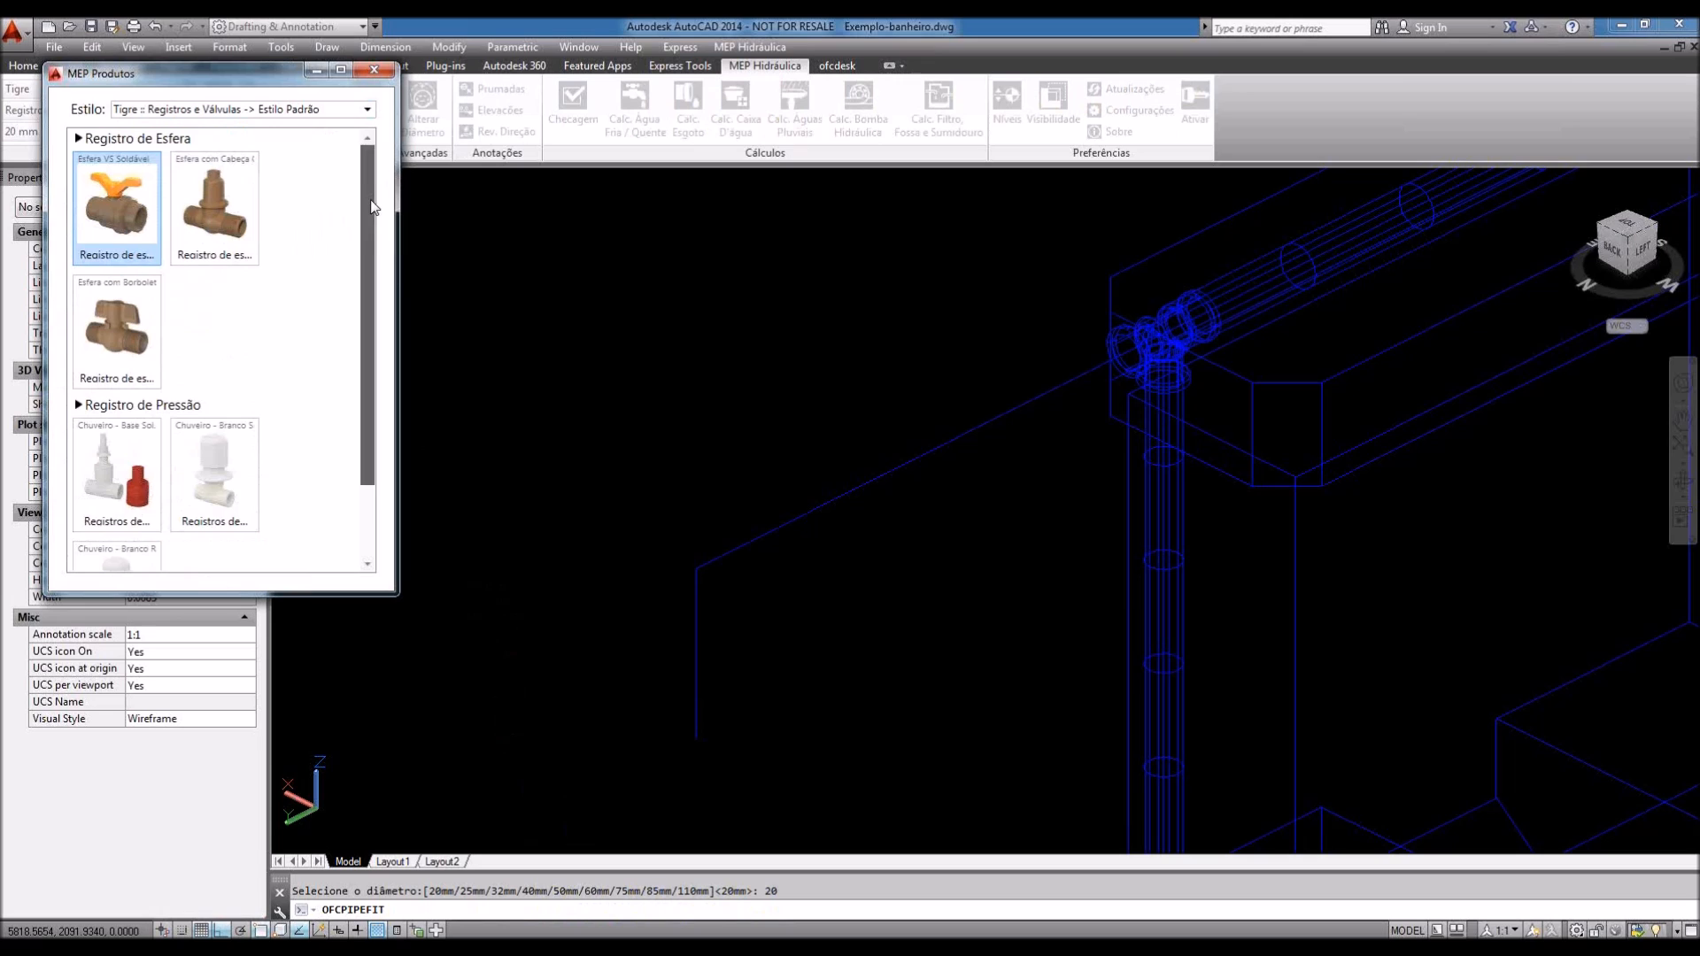
{"action": "left_click_drag", "start_coordinate": [371, 207], "coordinate": [370, 270]}
{"action": "scroll", "coordinate": [368, 261], "scroll_direction": "down", "scroll_amount": 1}
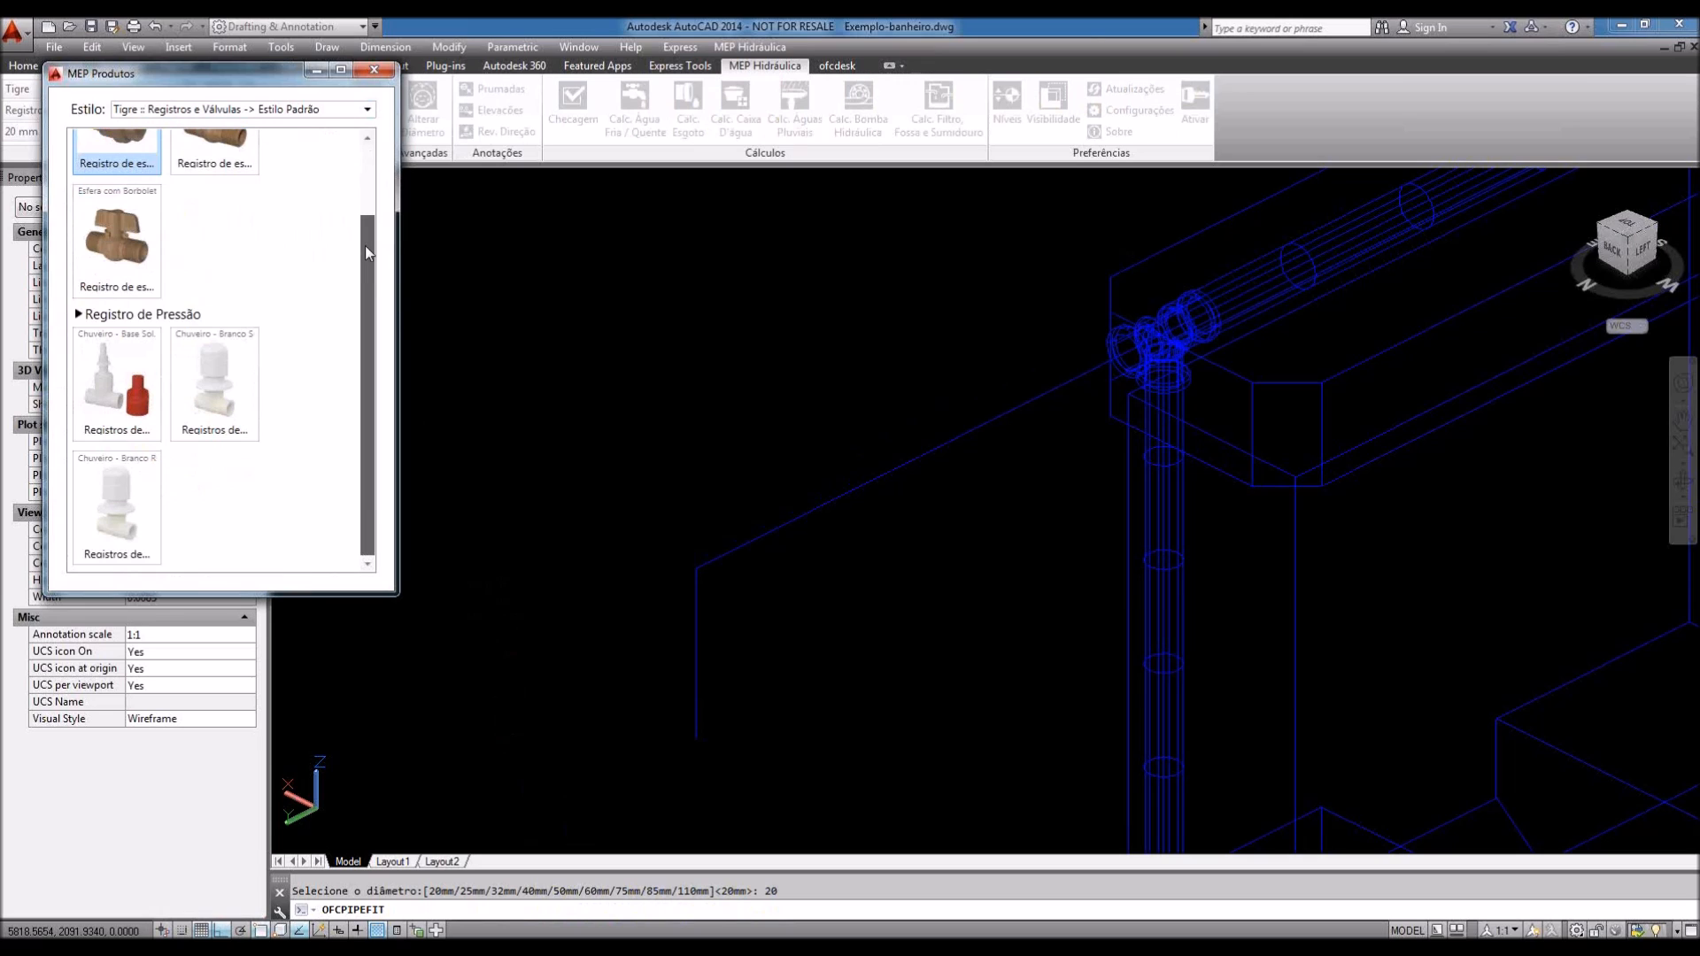
{"action": "scroll", "coordinate": [368, 253], "scroll_direction": "up", "scroll_amount": 2}
Step: Close the product catalog and cancel the fitting insertion without placing anything
{"action": "left_click", "coordinate": [367, 109]}
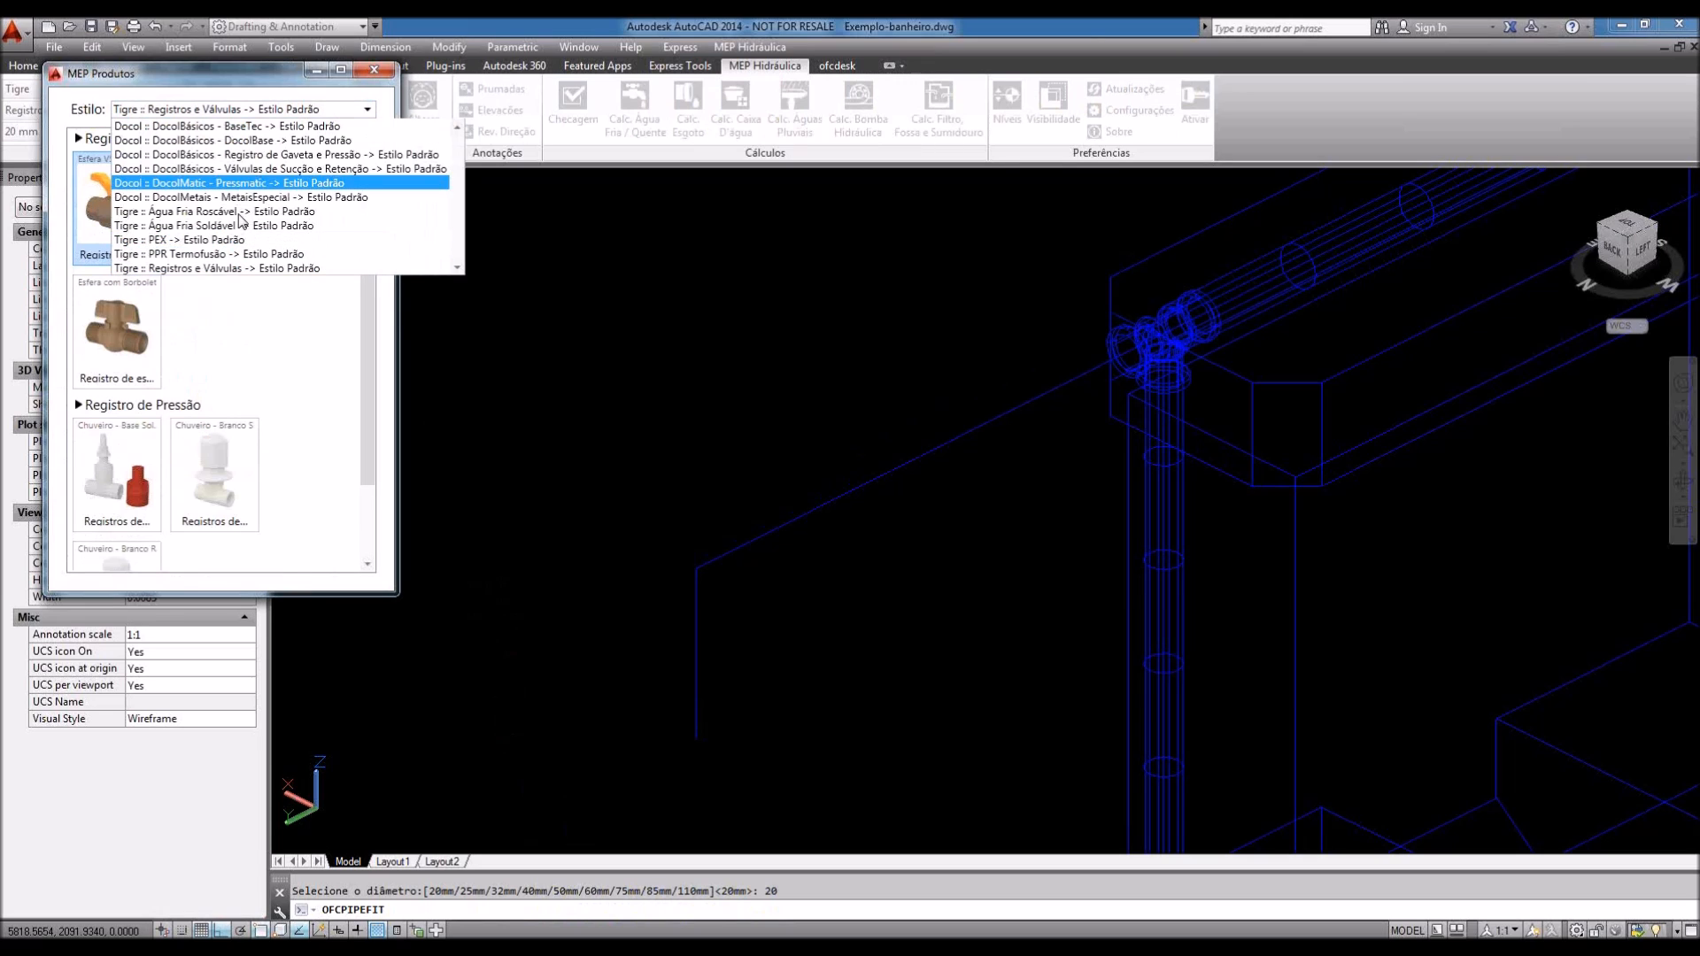
{"action": "left_click", "coordinate": [437, 347]}
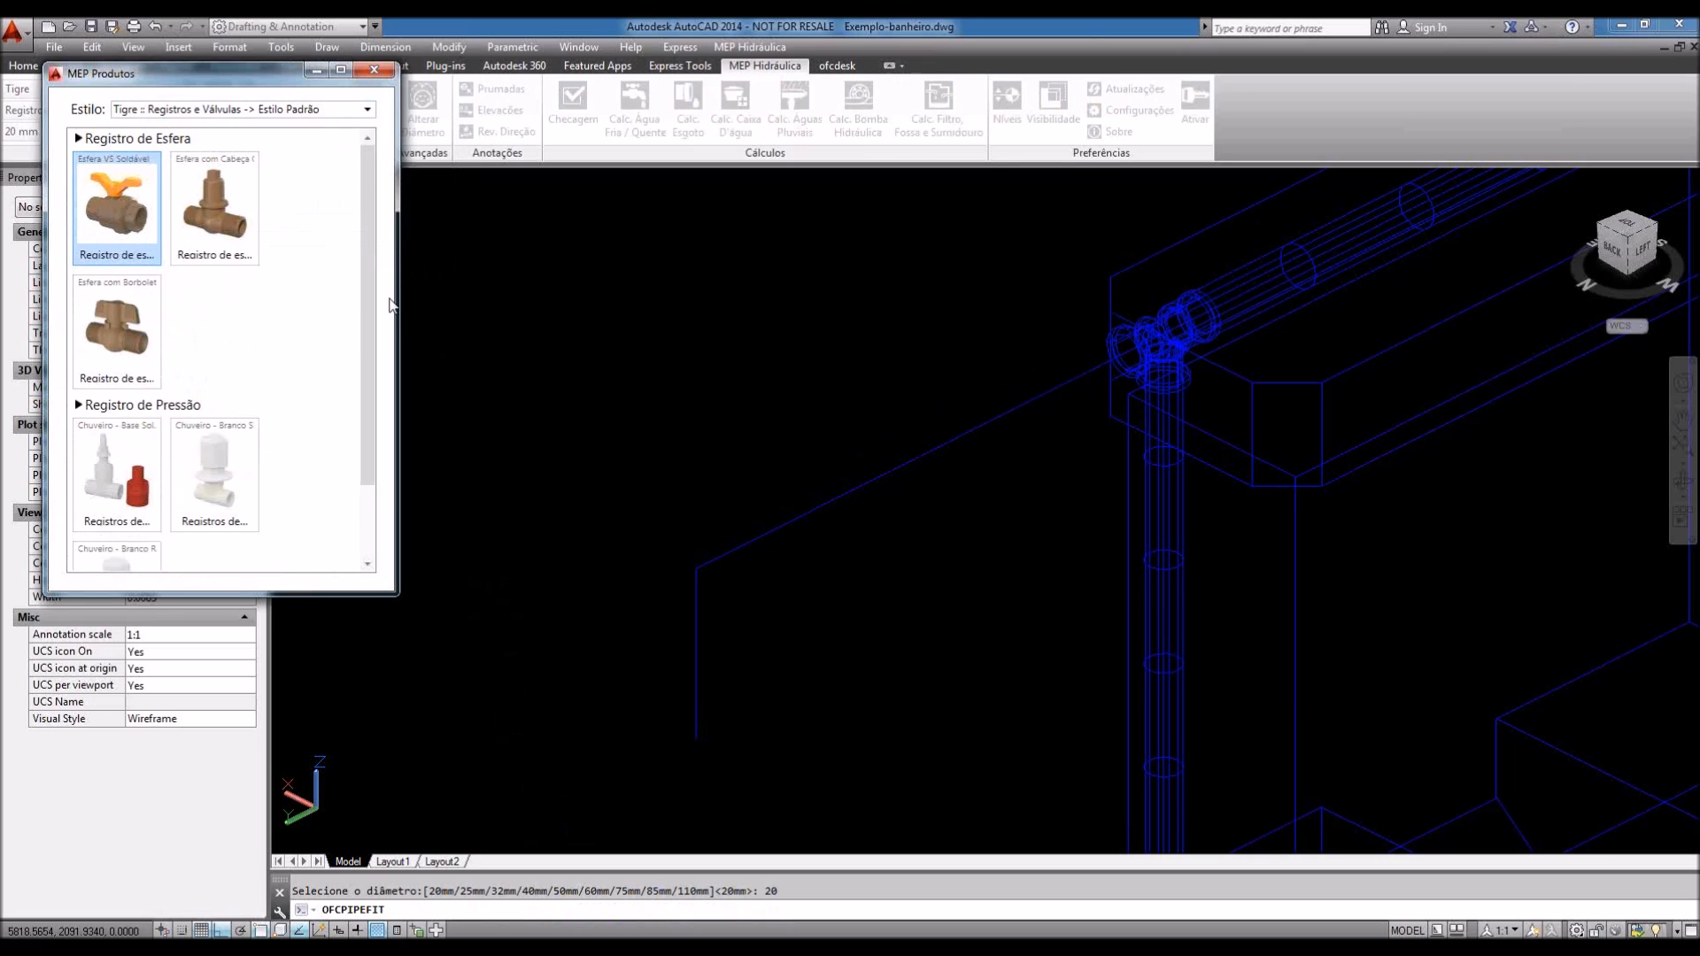
{"action": "left_click", "coordinate": [388, 76]}
{"action": "key", "text": "Escape"}
{"action": "scroll", "coordinate": [615, 437], "scroll_direction": "down", "scroll_amount": 4}
{"action": "mouse_move", "coordinate": [854, 455]}
{"action": "middle_mouse_down"}
{"action": "mouse_move", "coordinate": [751, 524]}
{"action": "mouse_move", "coordinate": [875, 561]}
{"action": "middle_mouse_up"}
{"action": "scroll", "coordinate": [762, 456], "scroll_direction": "down", "scroll_amount": 4}
{"action": "scroll", "coordinate": [877, 728], "scroll_direction": "down", "scroll_amount": 2}
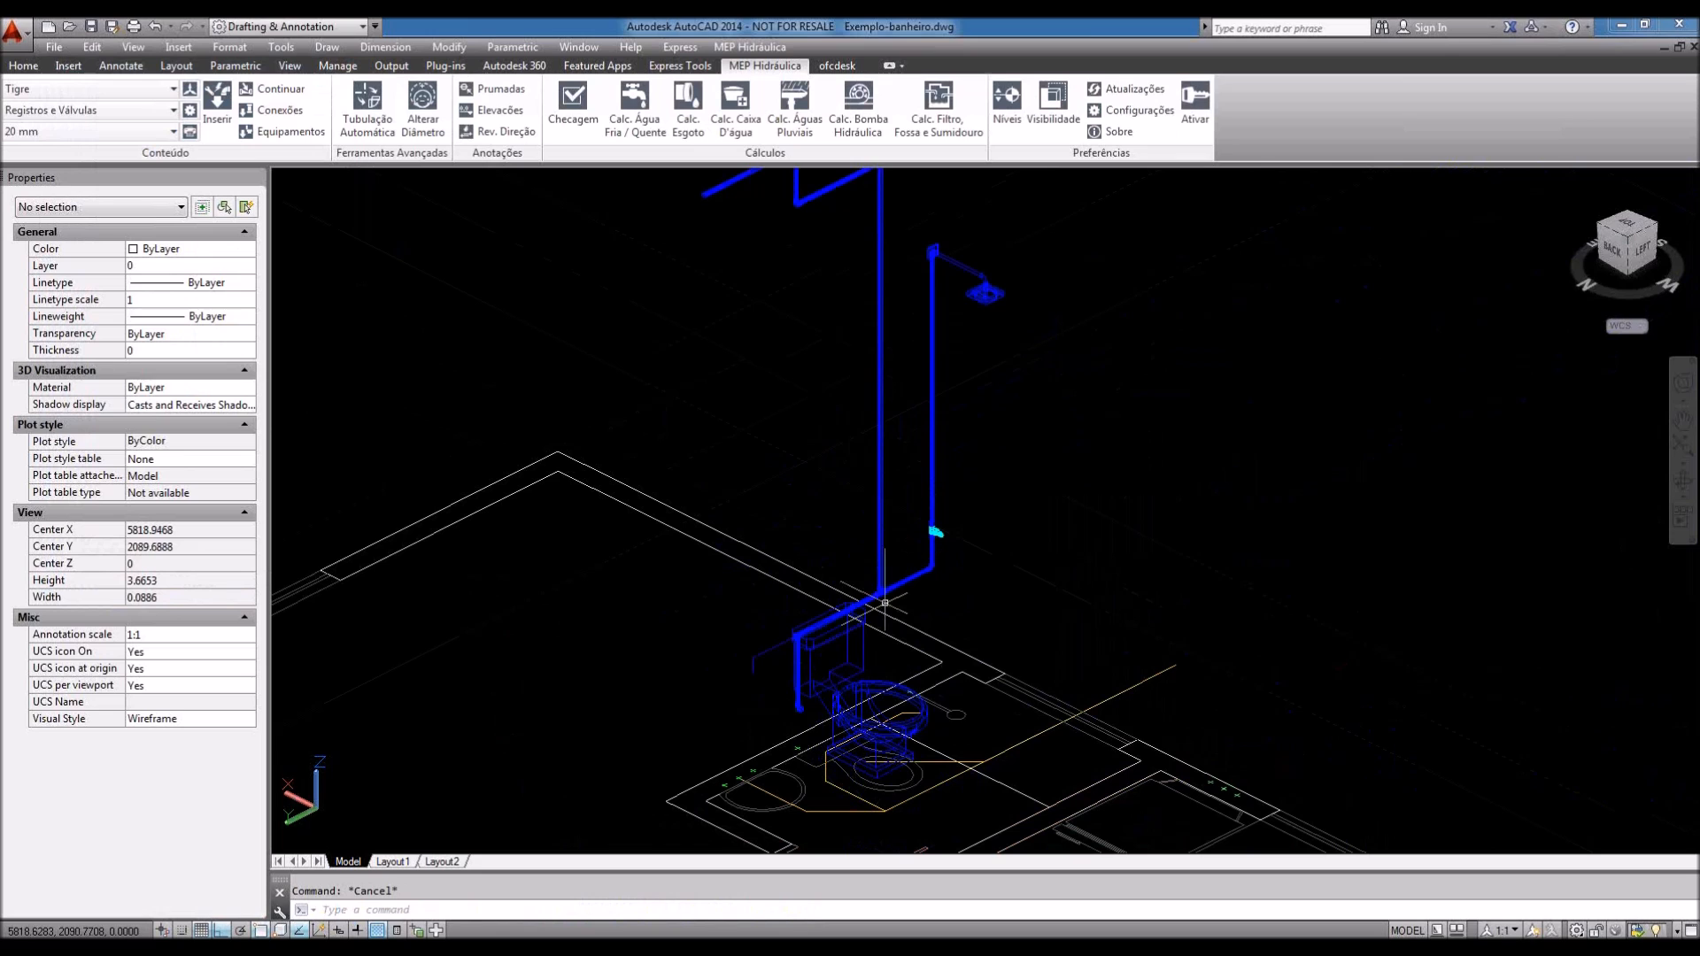
{"action": "scroll", "coordinate": [876, 728], "scroll_direction": "up", "scroll_amount": 3}
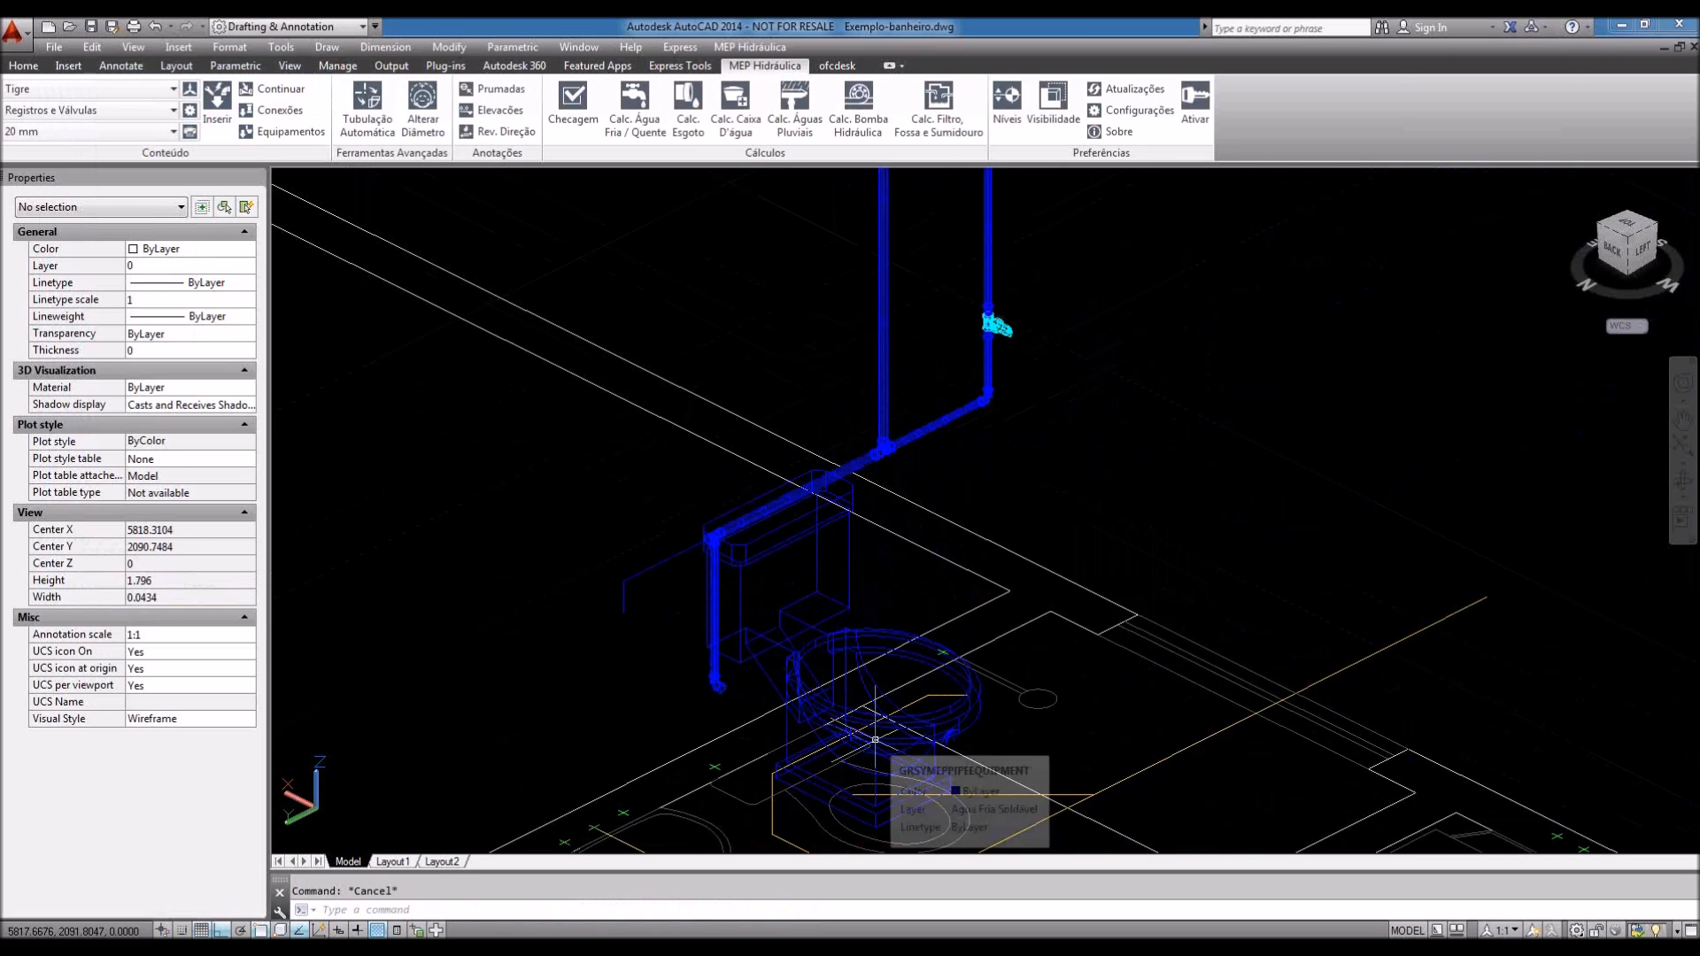
{"action": "scroll", "coordinate": [926, 639], "scroll_direction": "down", "scroll_amount": 2}
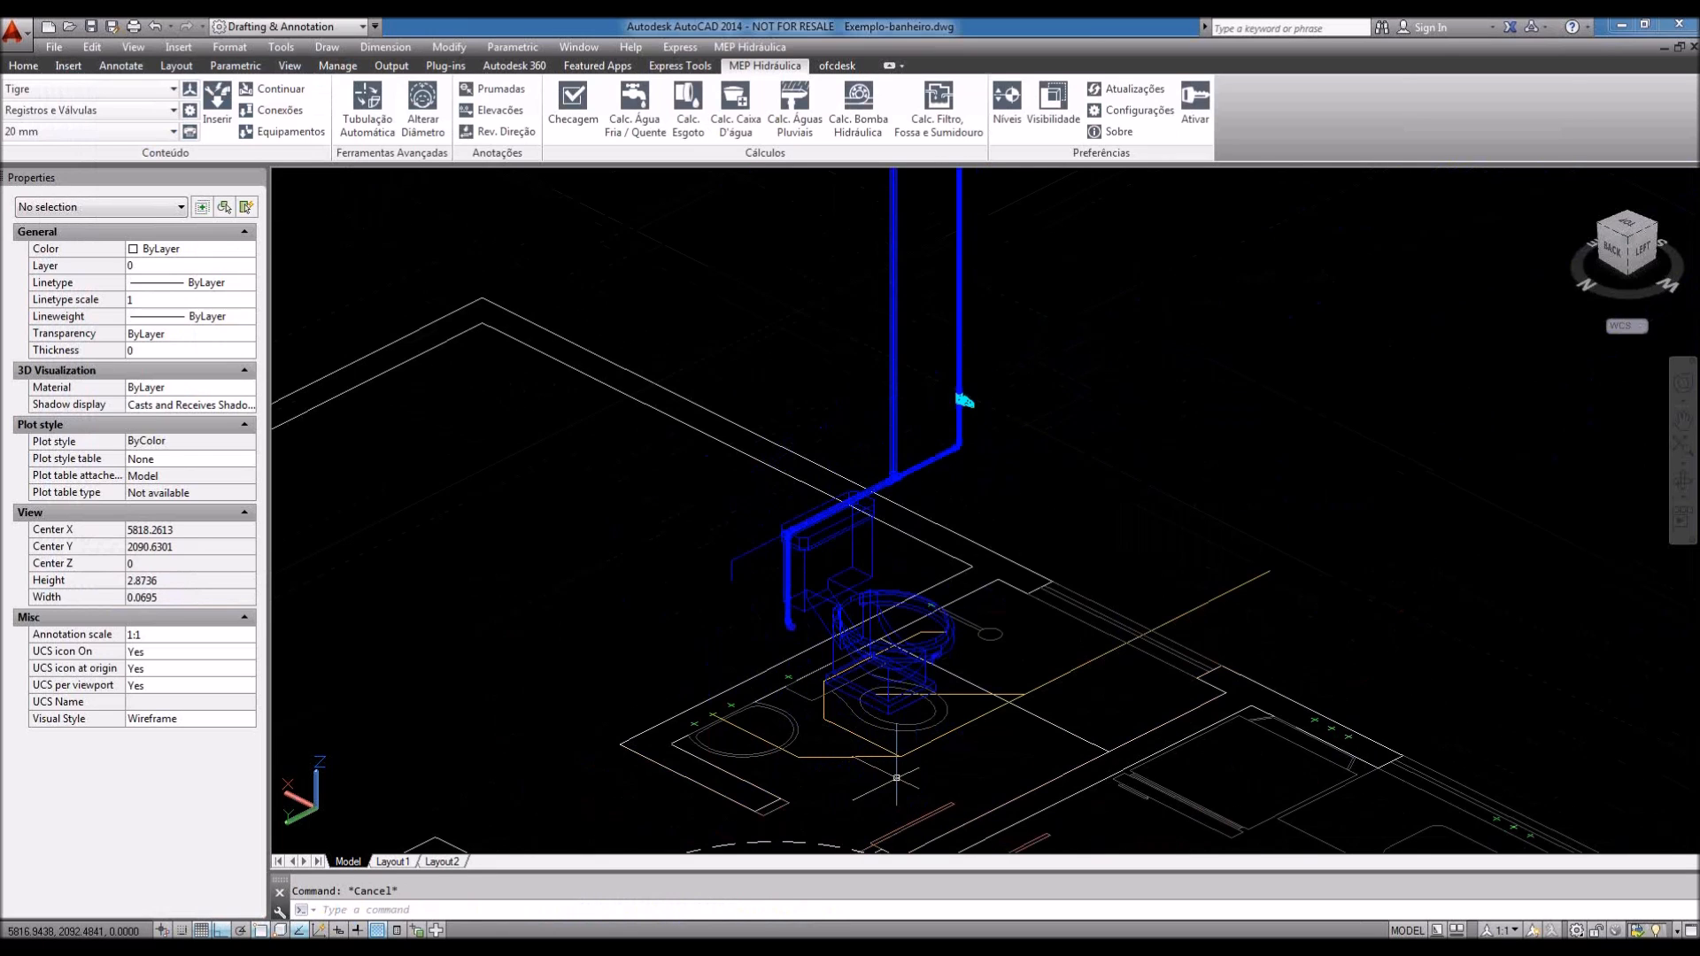
{"action": "middle_click_drag", "start_coordinate": [932, 441], "coordinate": [922, 621]}
{"action": "scroll", "coordinate": [921, 620], "scroll_direction": "down", "scroll_amount": 2}
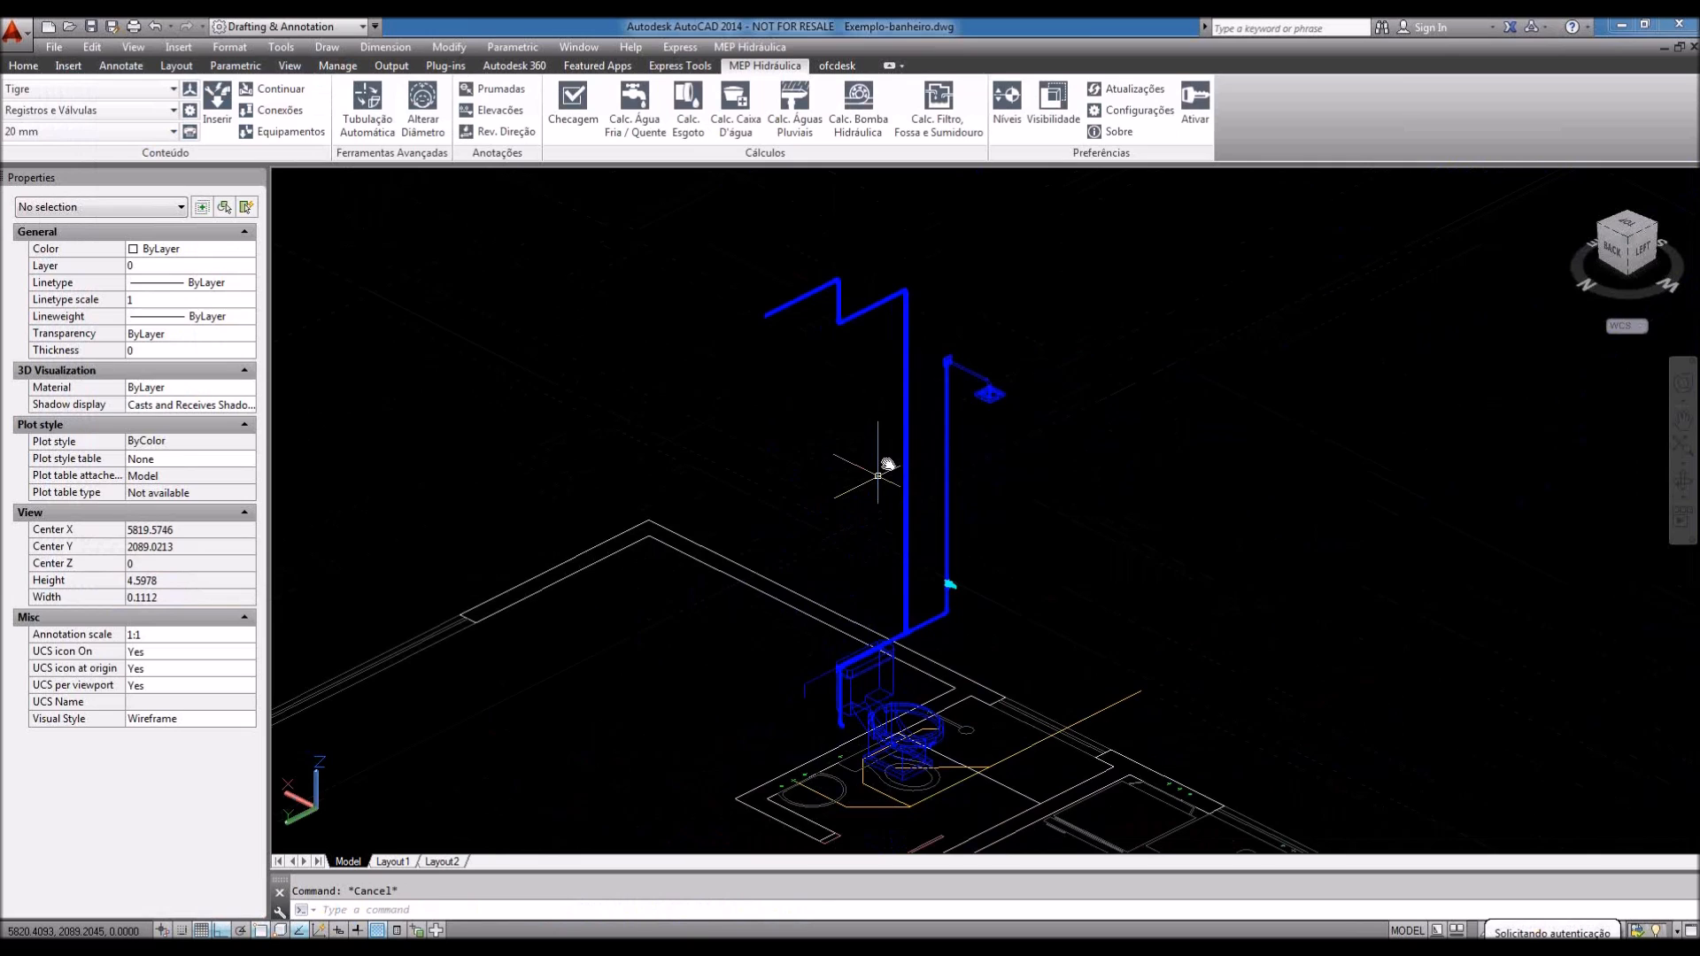
{"action": "scroll", "coordinate": [759, 425], "scroll_direction": "up", "scroll_amount": 10}
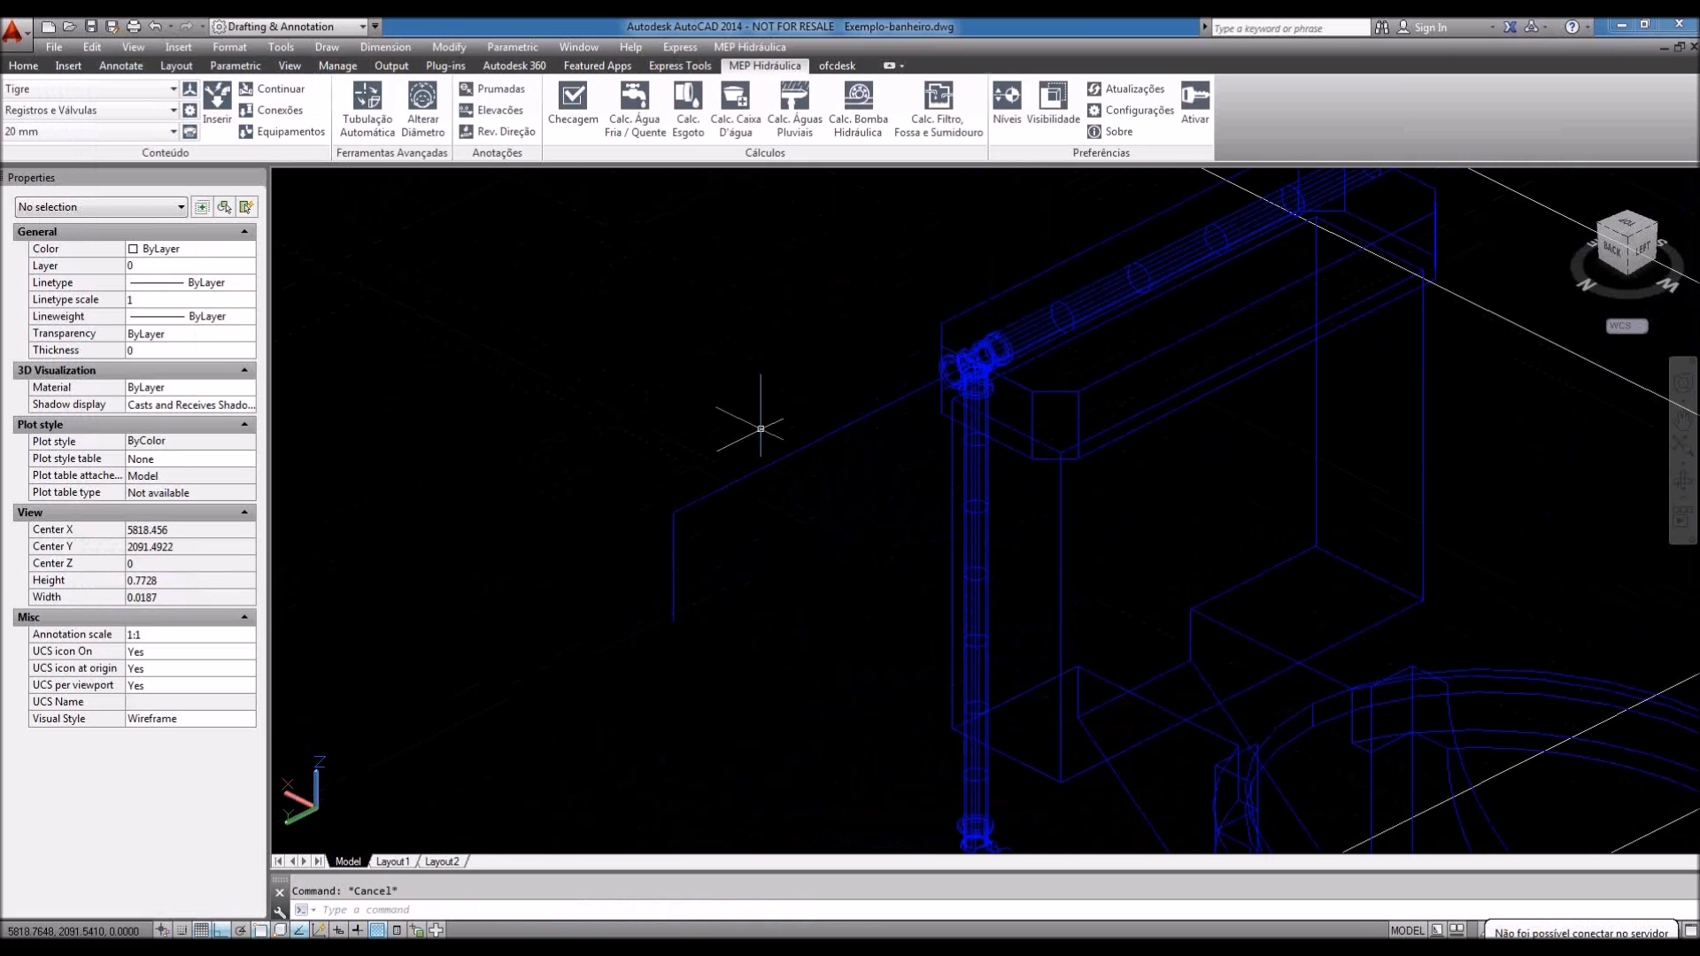
{"action": "left_click", "coordinate": [272, 88]}
Step: Run a pipe from the tank's tee fitting and dismiss the no-matching-diameter warning
{"action": "scroll", "coordinate": [928, 390], "scroll_direction": "up", "scroll_amount": 3}
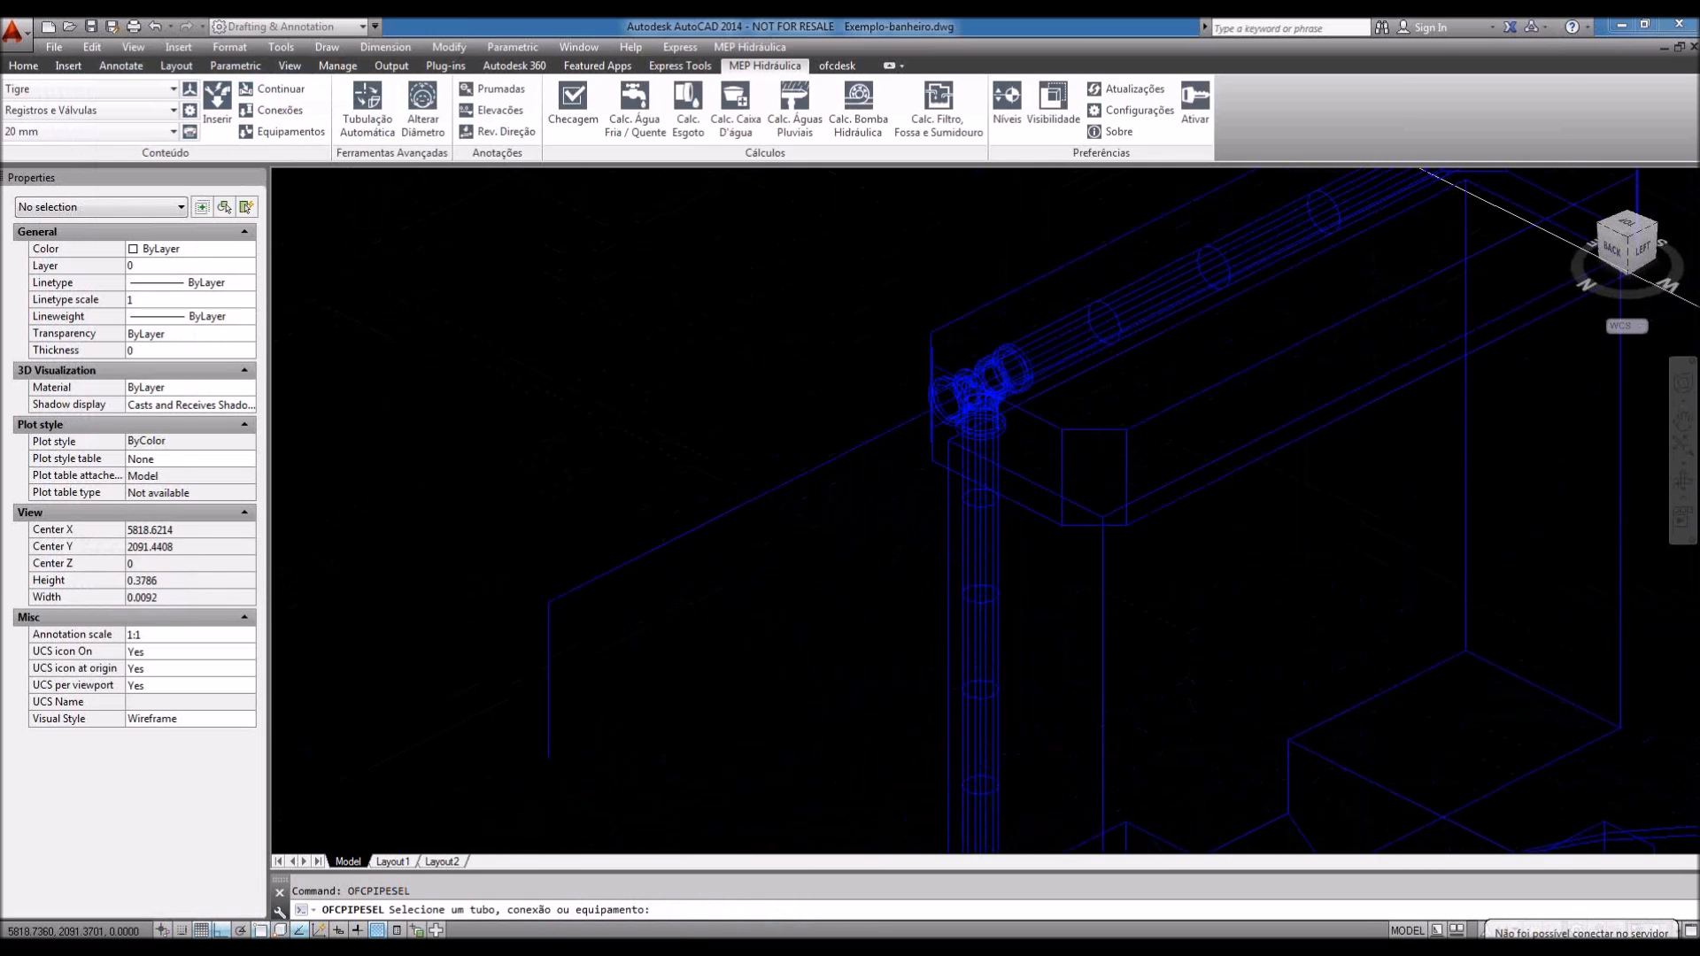
{"action": "left_click", "coordinate": [942, 376]}
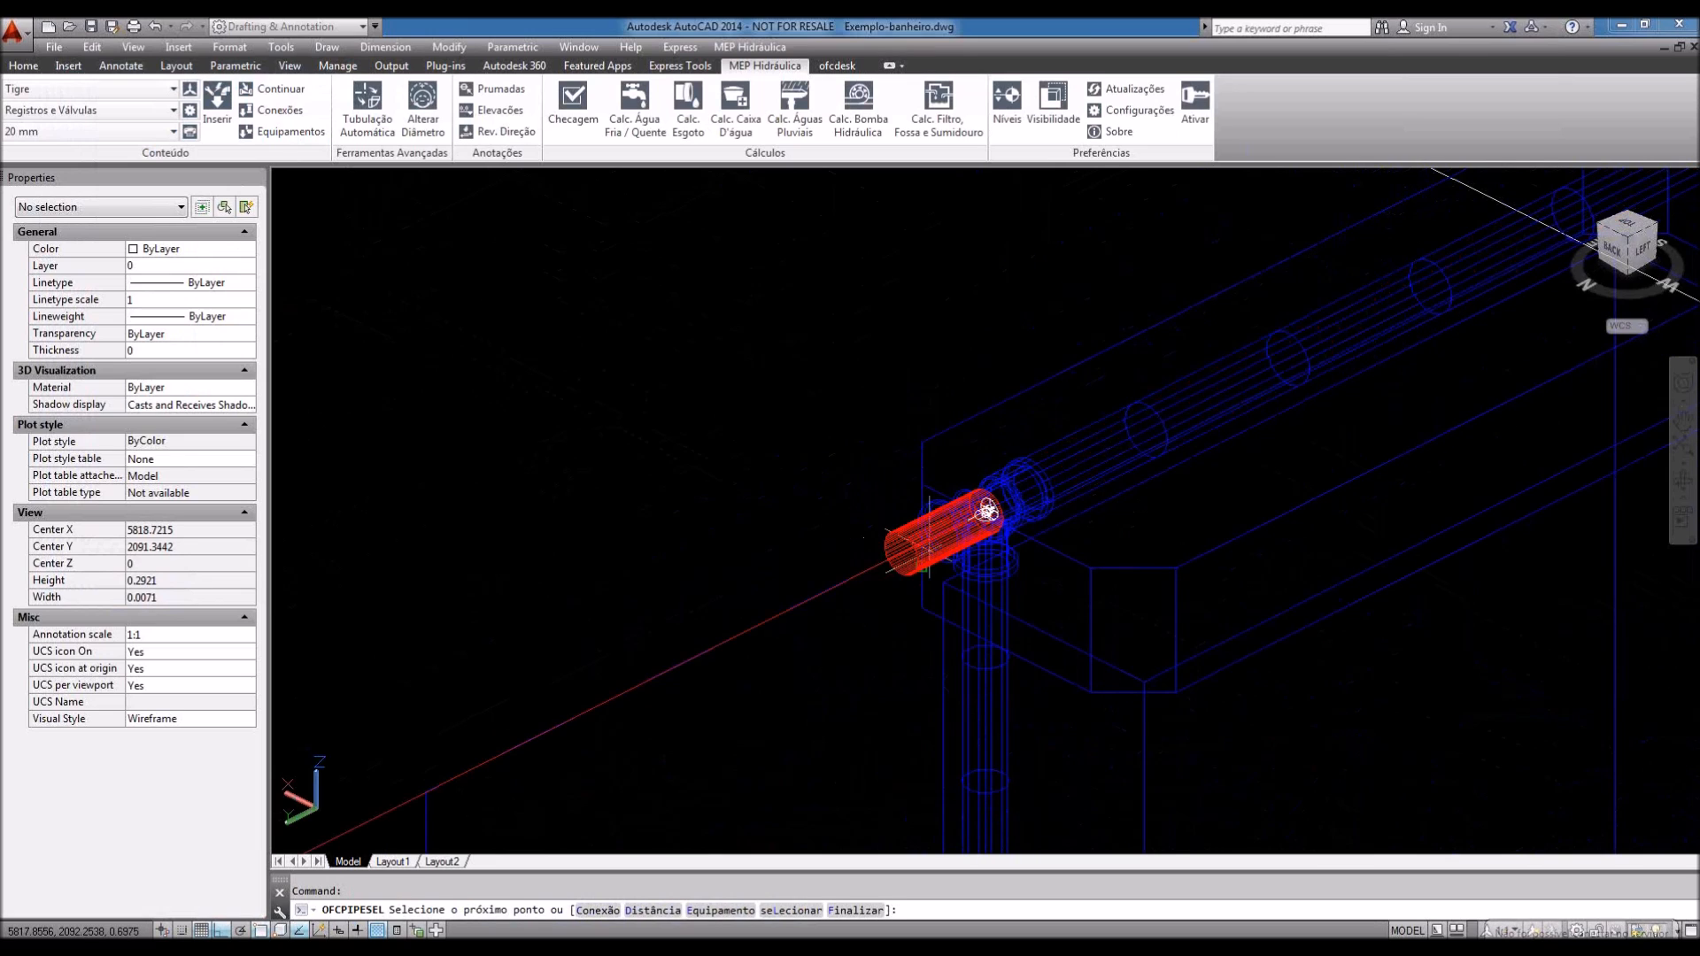
{"action": "middle_click_drag", "start_coordinate": [745, 604], "coordinate": [879, 485]}
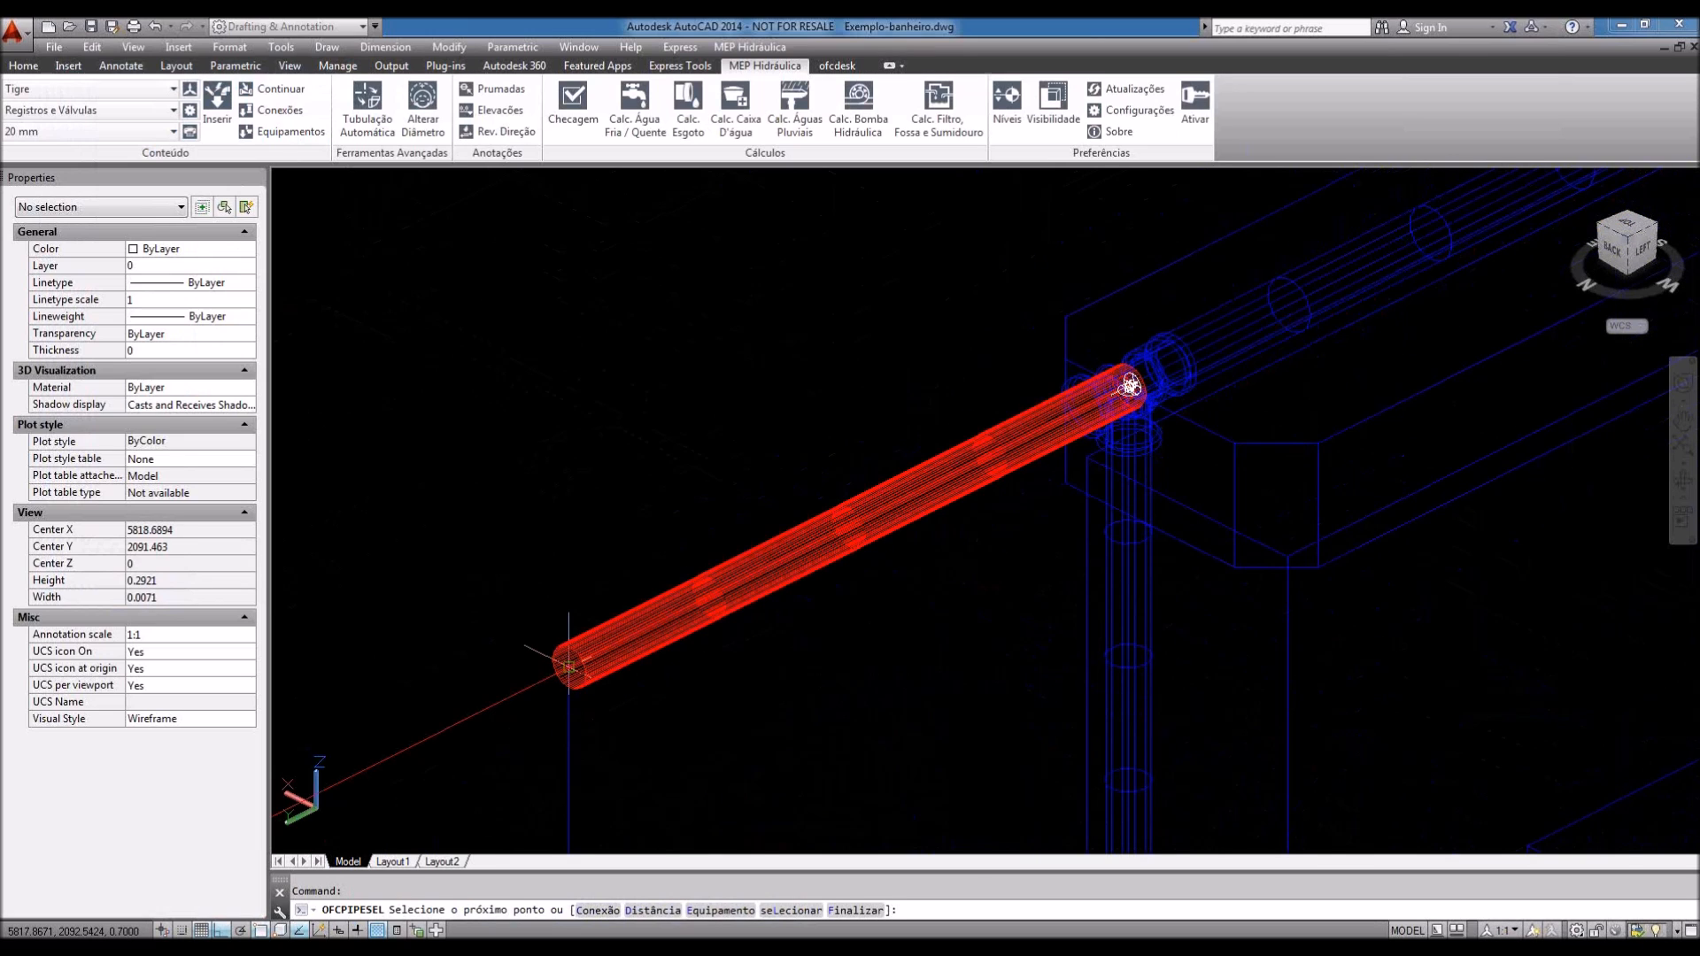
{"action": "left_click", "coordinate": [568, 666]}
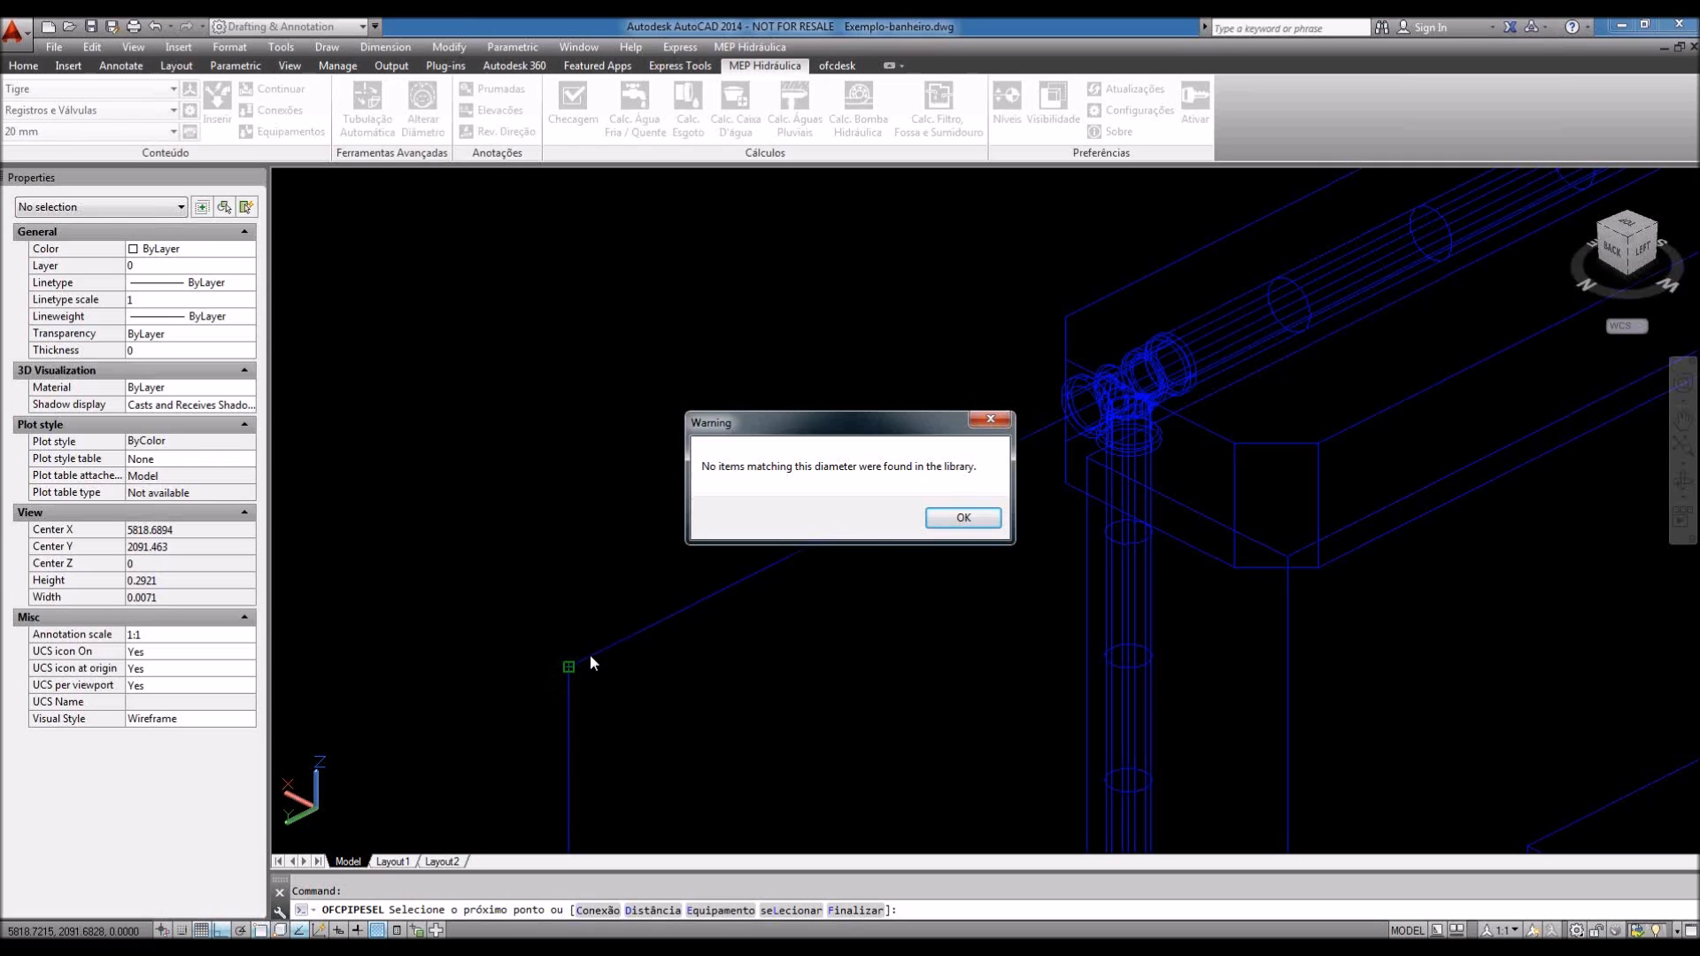
{"action": "left_click", "coordinate": [965, 519]}
Step: Reselect Água Fria Soldável and continue piping from the pipe end at the tee fitting
{"action": "left_click", "coordinate": [97, 110]}
{"action": "left_click", "coordinate": [68, 124]}
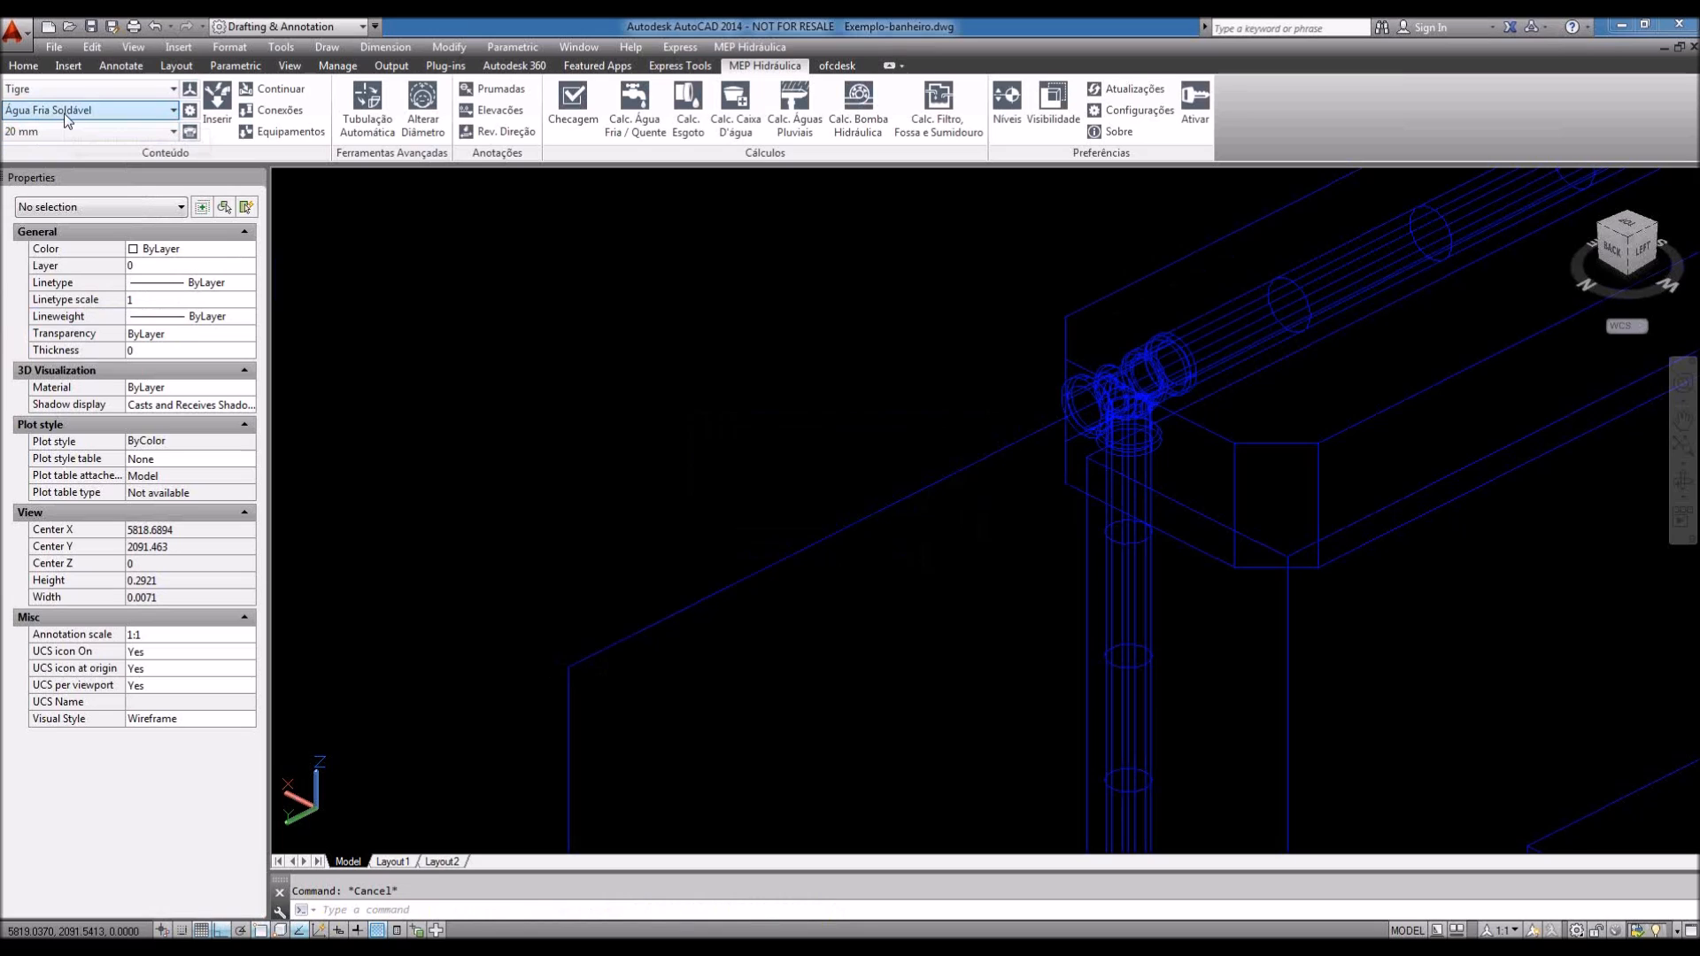
{"action": "left_click", "coordinate": [275, 109]}
{"action": "middle_click_drag", "start_coordinate": [1221, 251], "coordinate": [1079, 375]}
{"action": "left_click", "coordinate": [974, 469]}
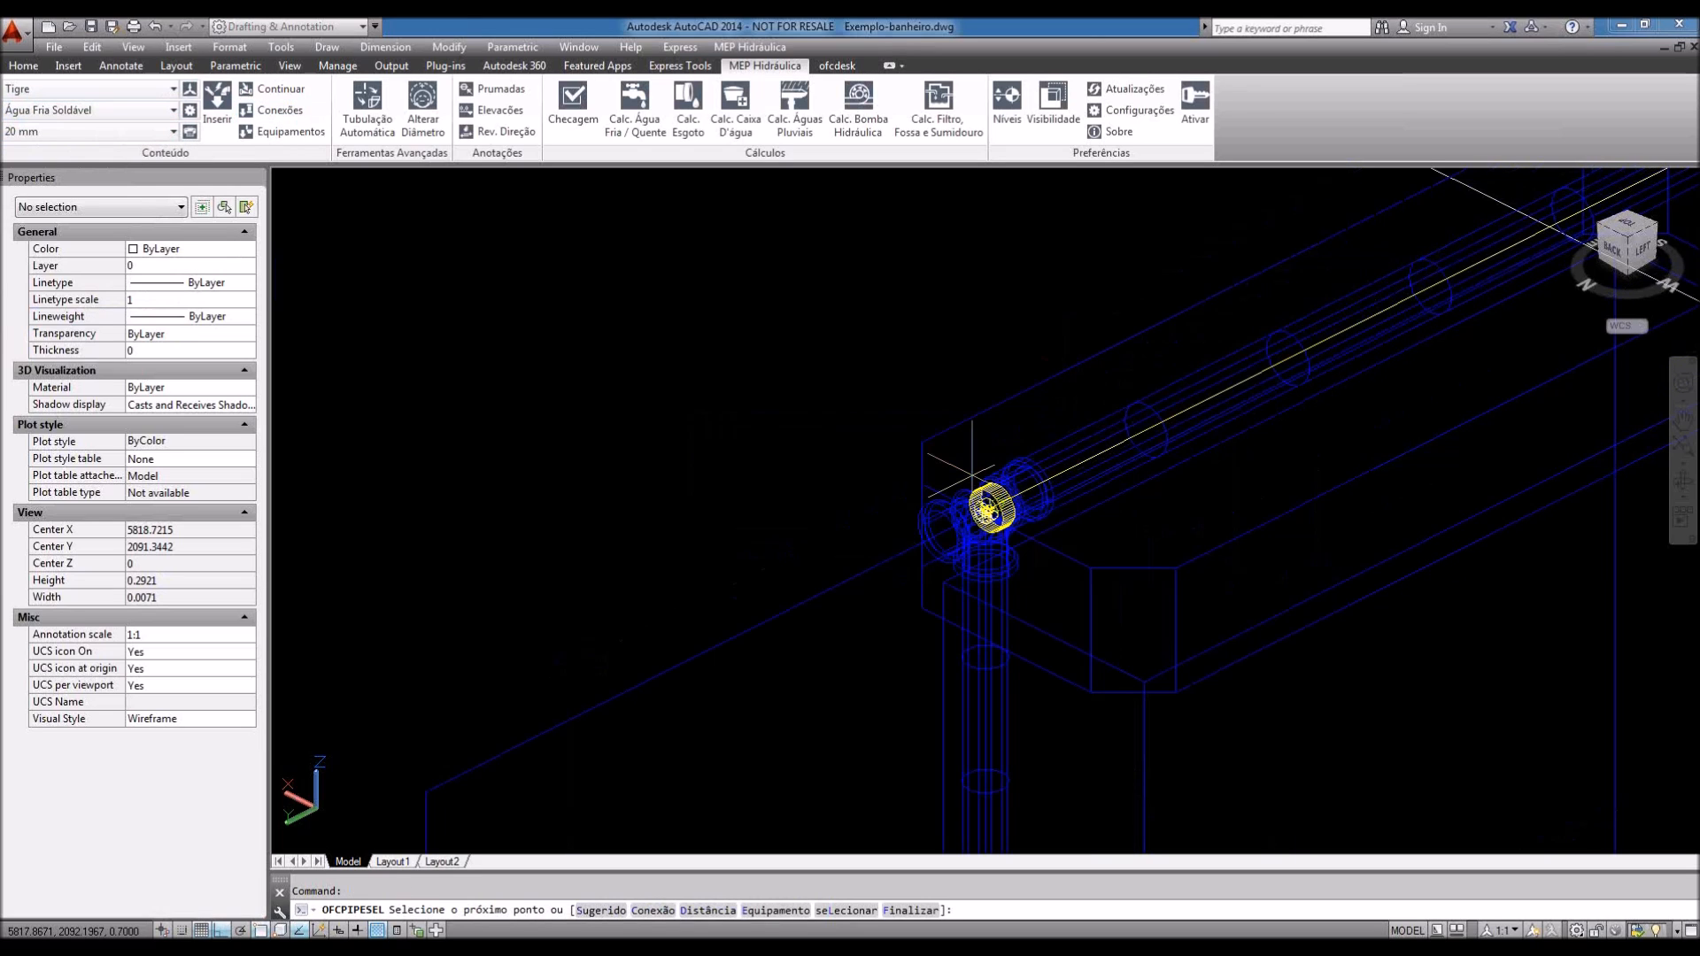
Step: Place the end of the horizontal pipe segment and enter C to continue the run
{"action": "middle_click_drag", "start_coordinate": [972, 467], "coordinate": [1114, 352]}
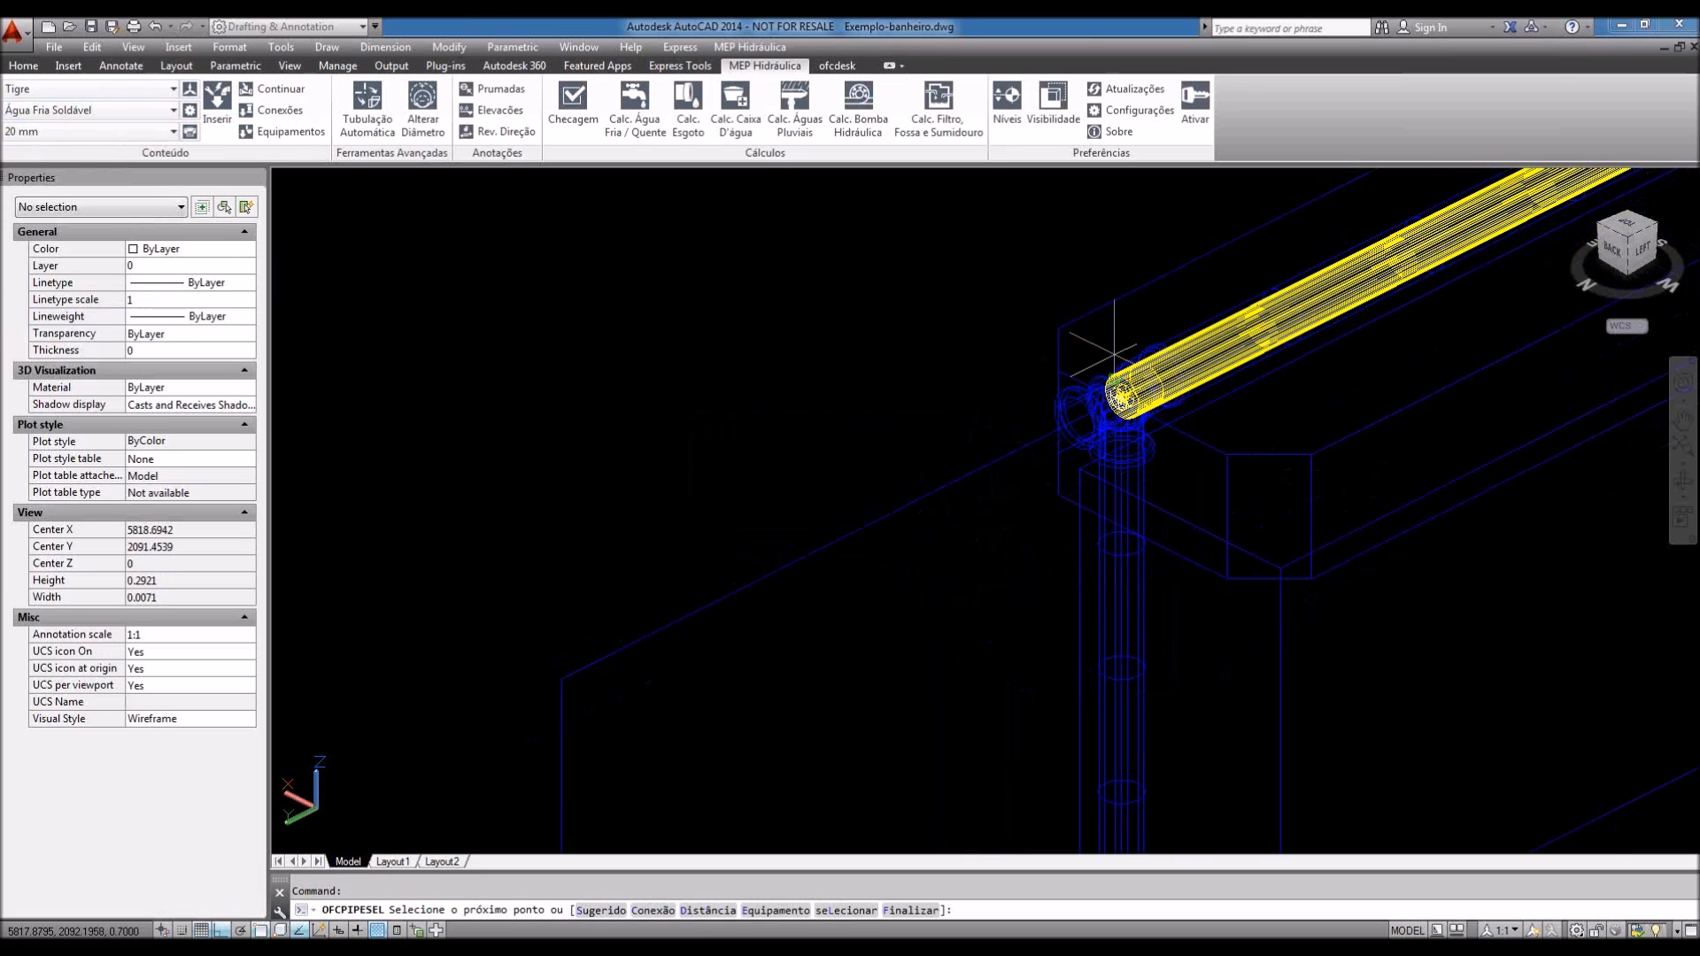
{"action": "scroll", "coordinate": [860, 441], "scroll_direction": "down", "scroll_amount": 2}
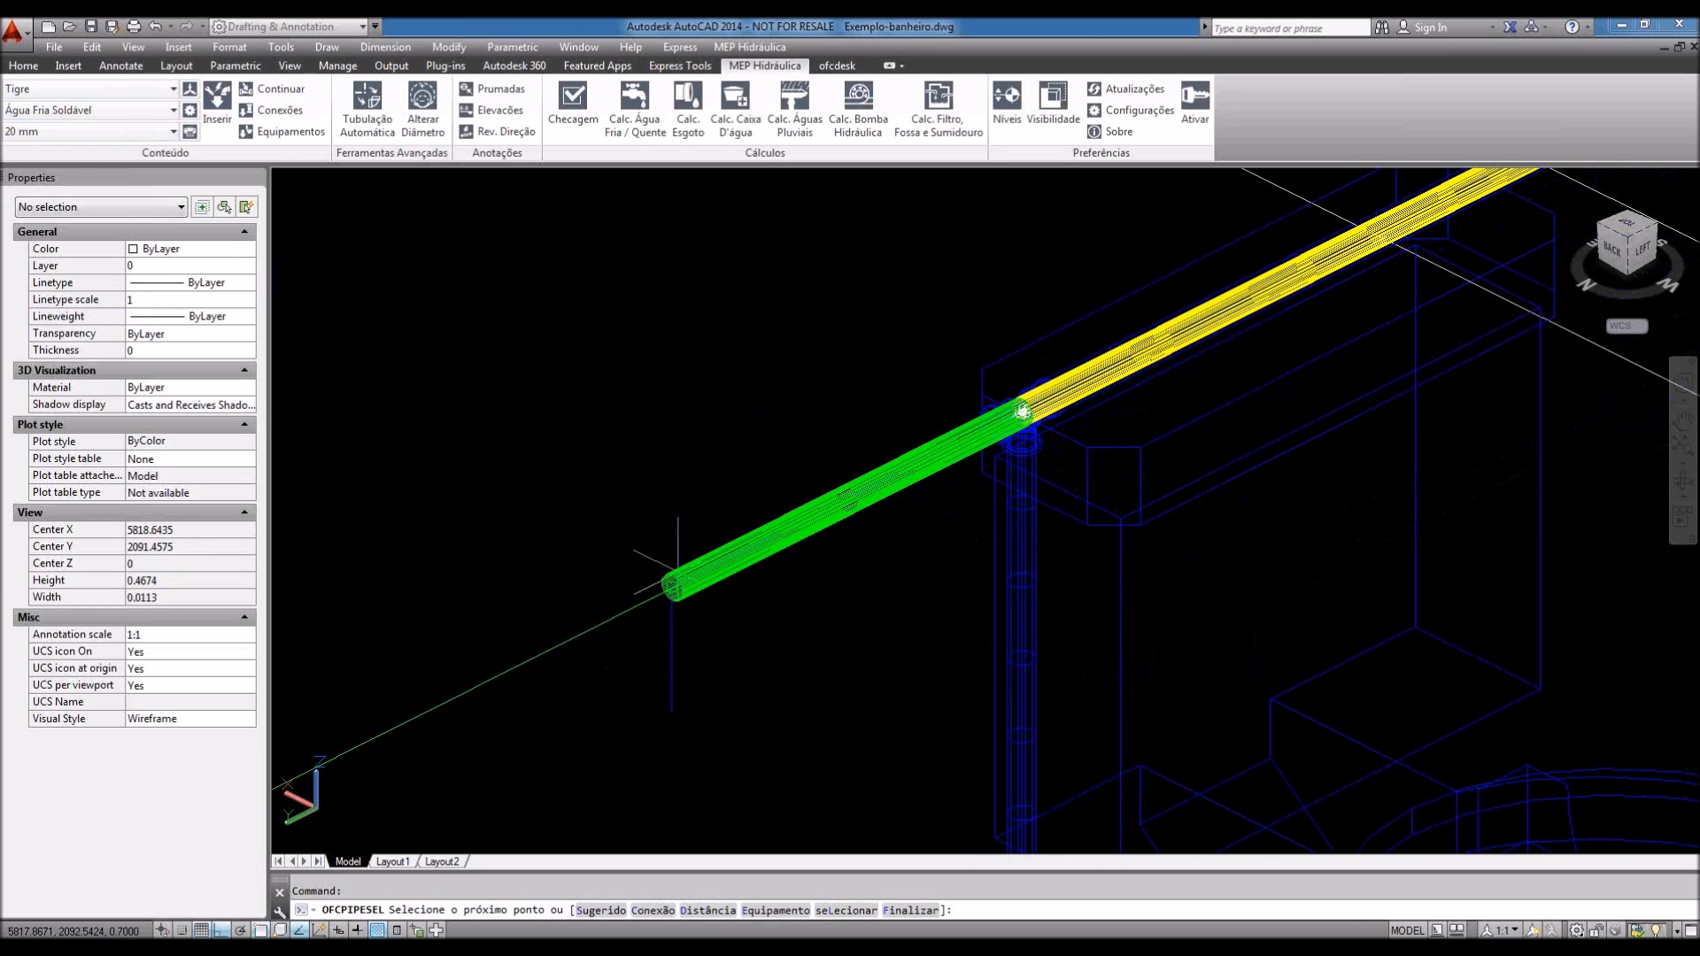
{"action": "left_click", "coordinate": [676, 575]}
{"action": "middle_click_drag", "start_coordinate": [676, 580], "coordinate": [965, 509]}
{"action": "scroll", "coordinate": [965, 509], "scroll_direction": "up", "scroll_amount": 2}
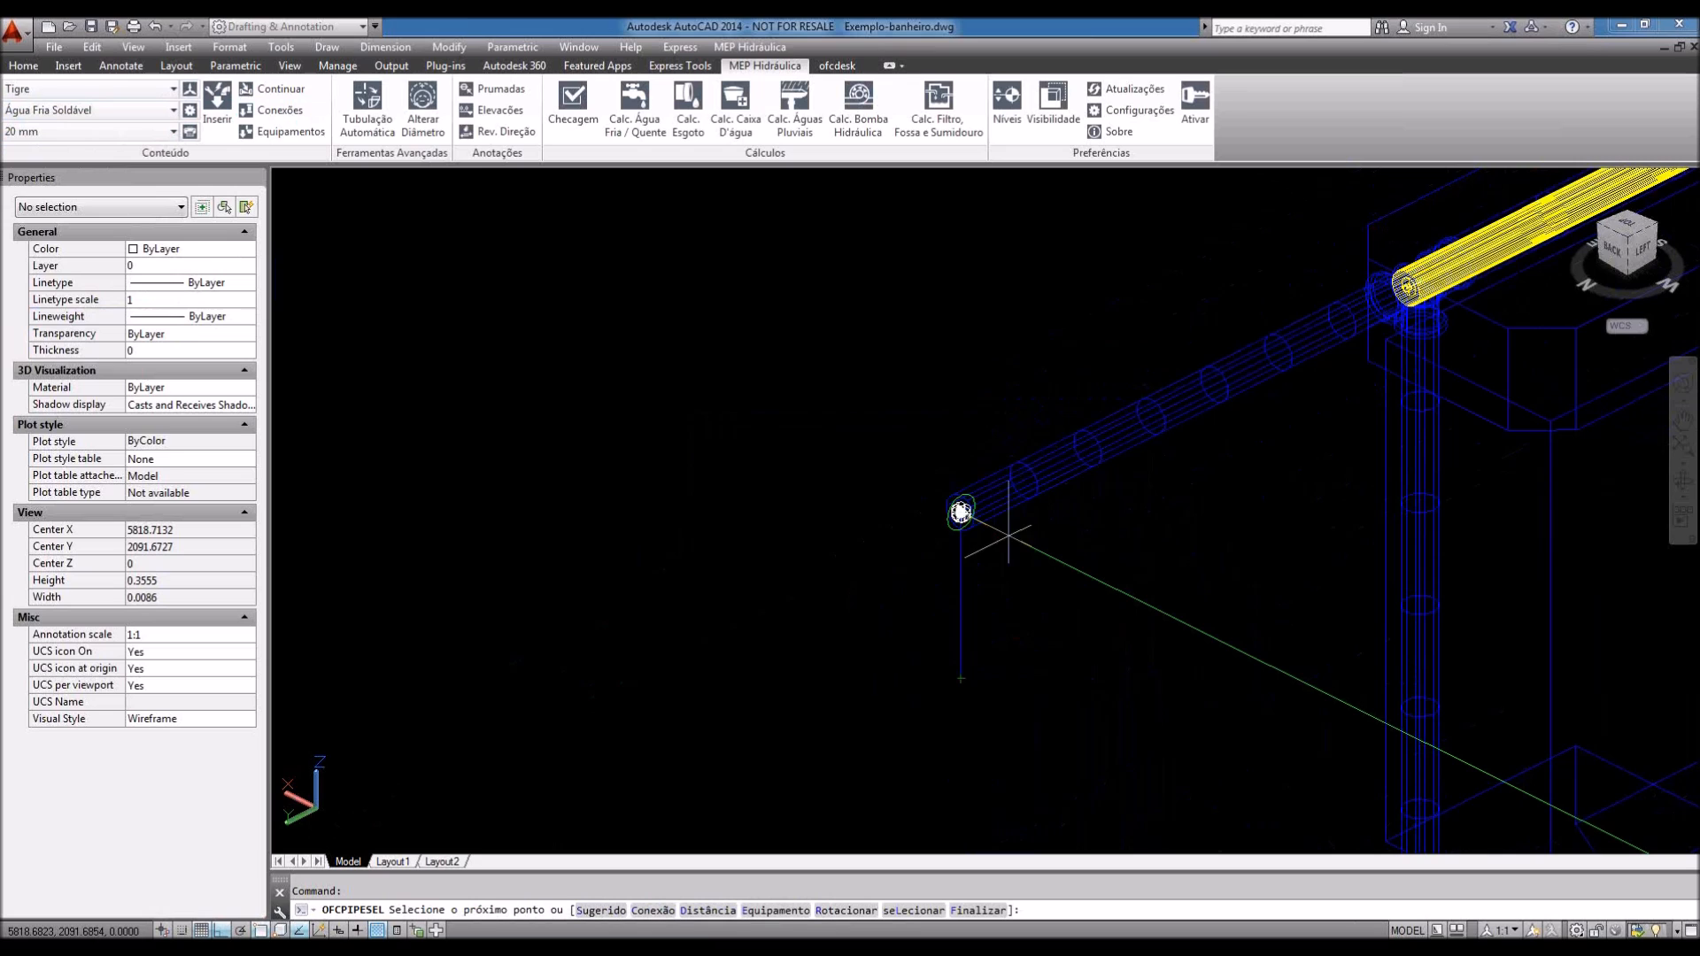
{"action": "type", "text": "c"}
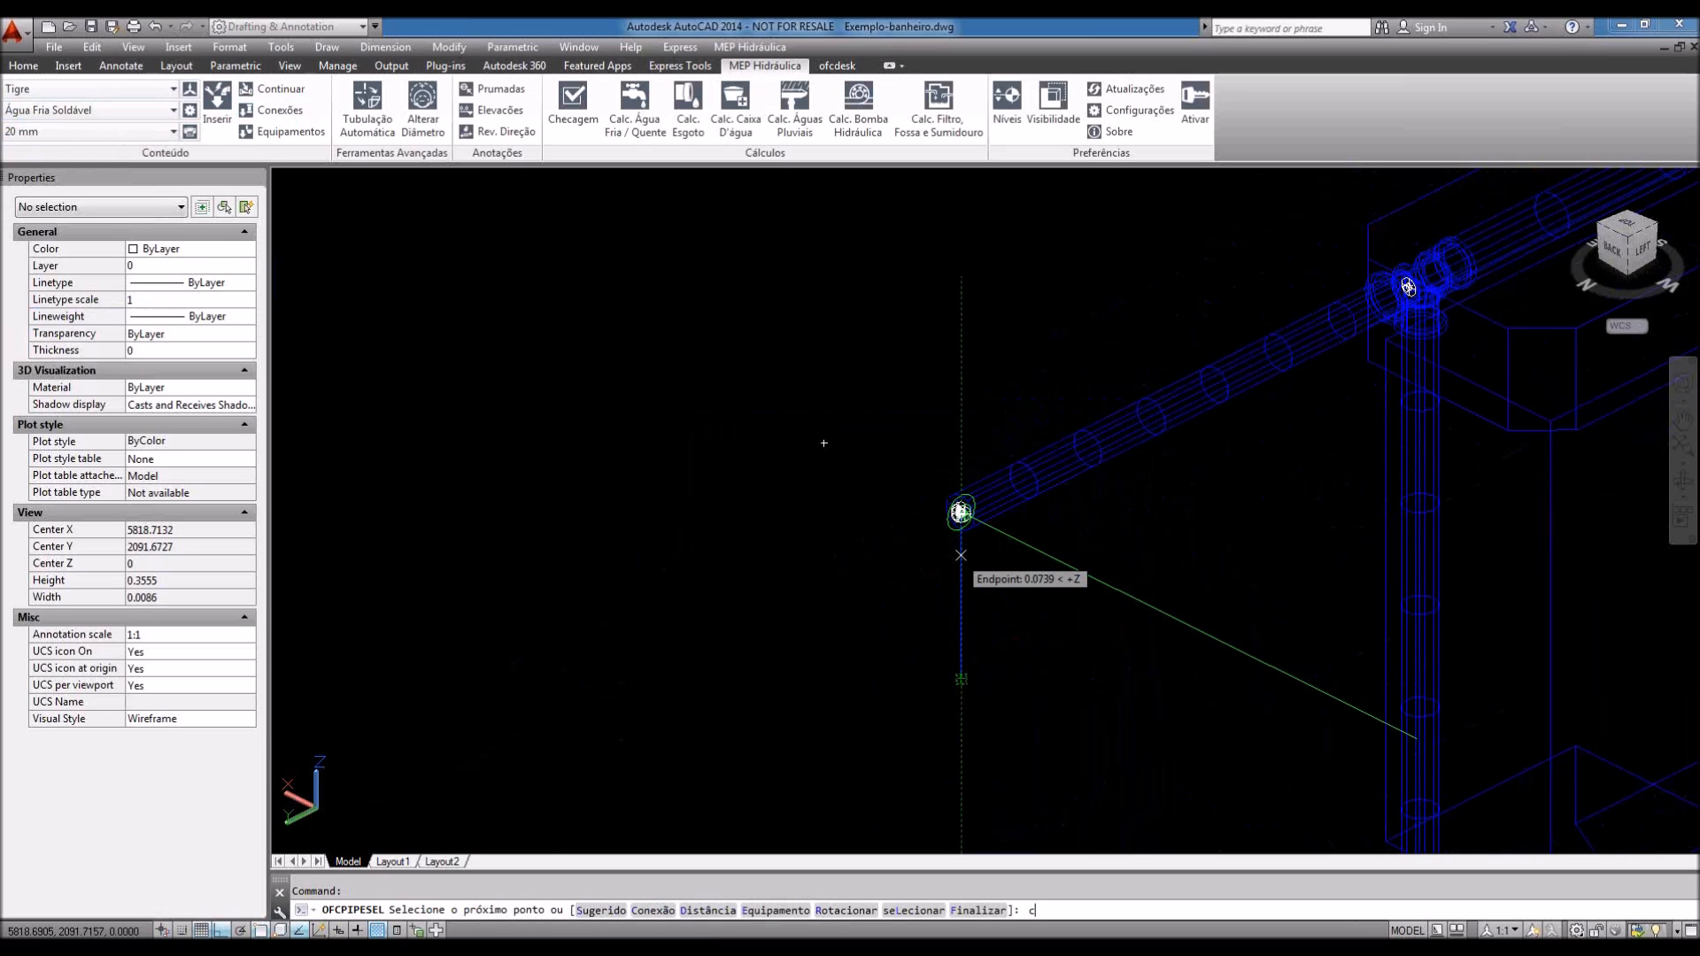
{"action": "key", "text": "Return"}
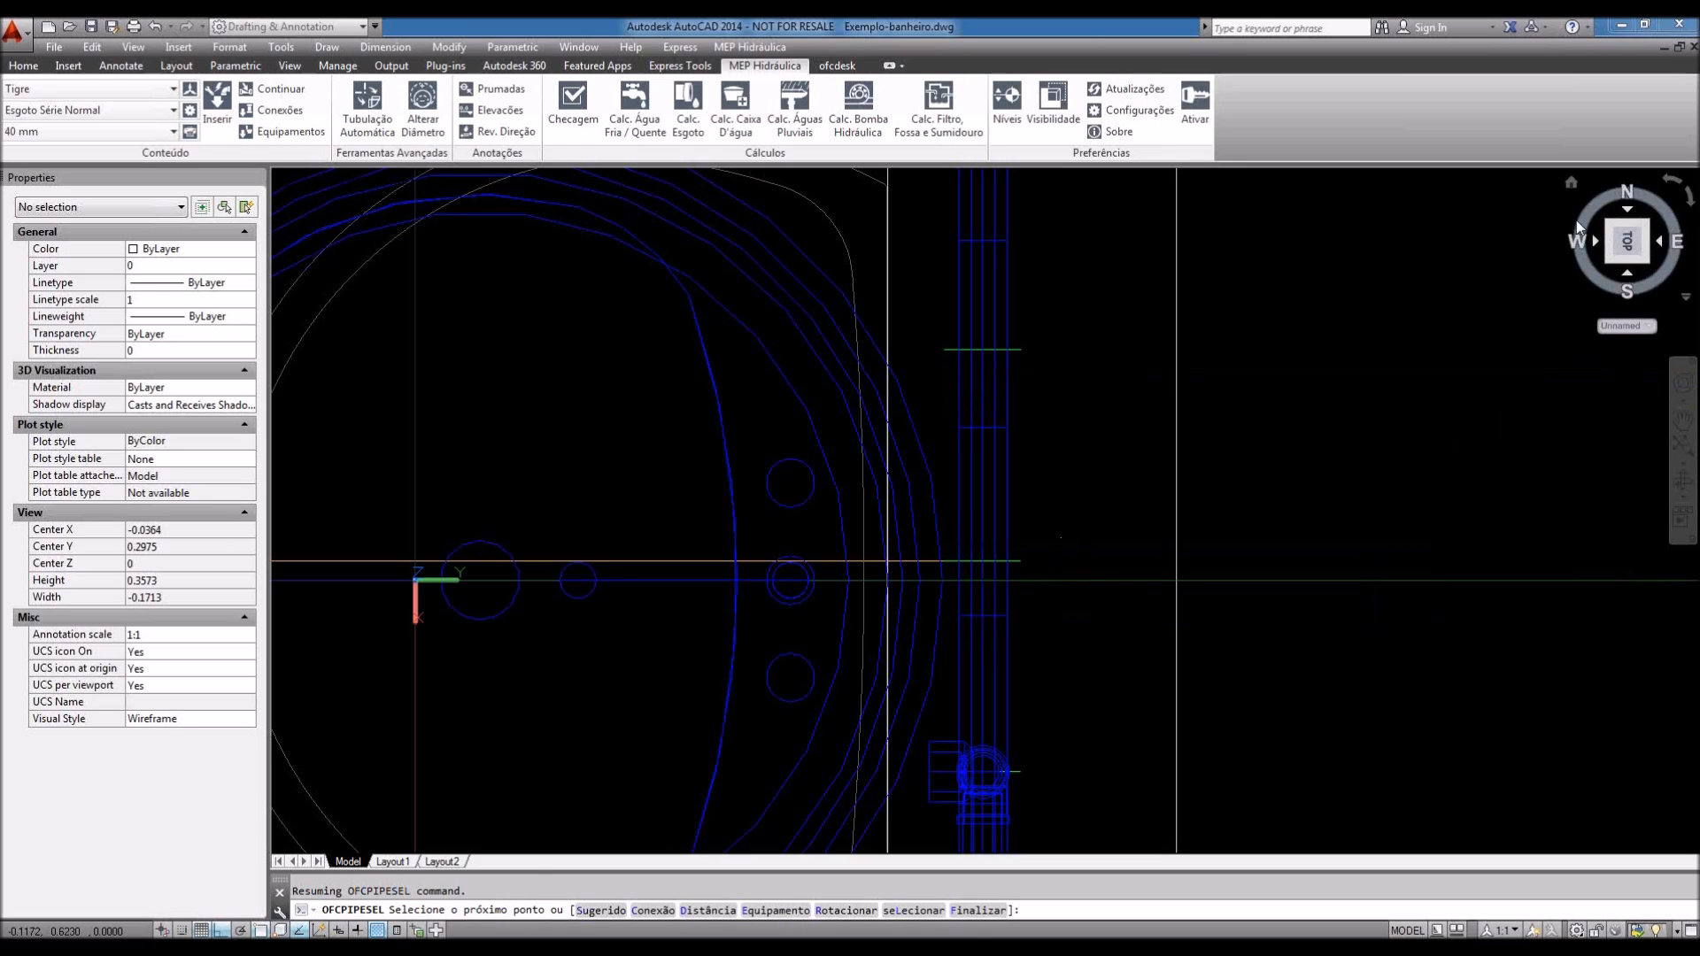
Step: Return to the Home view and switch the projection to Parallel
{"action": "left_click", "coordinate": [1572, 183]}
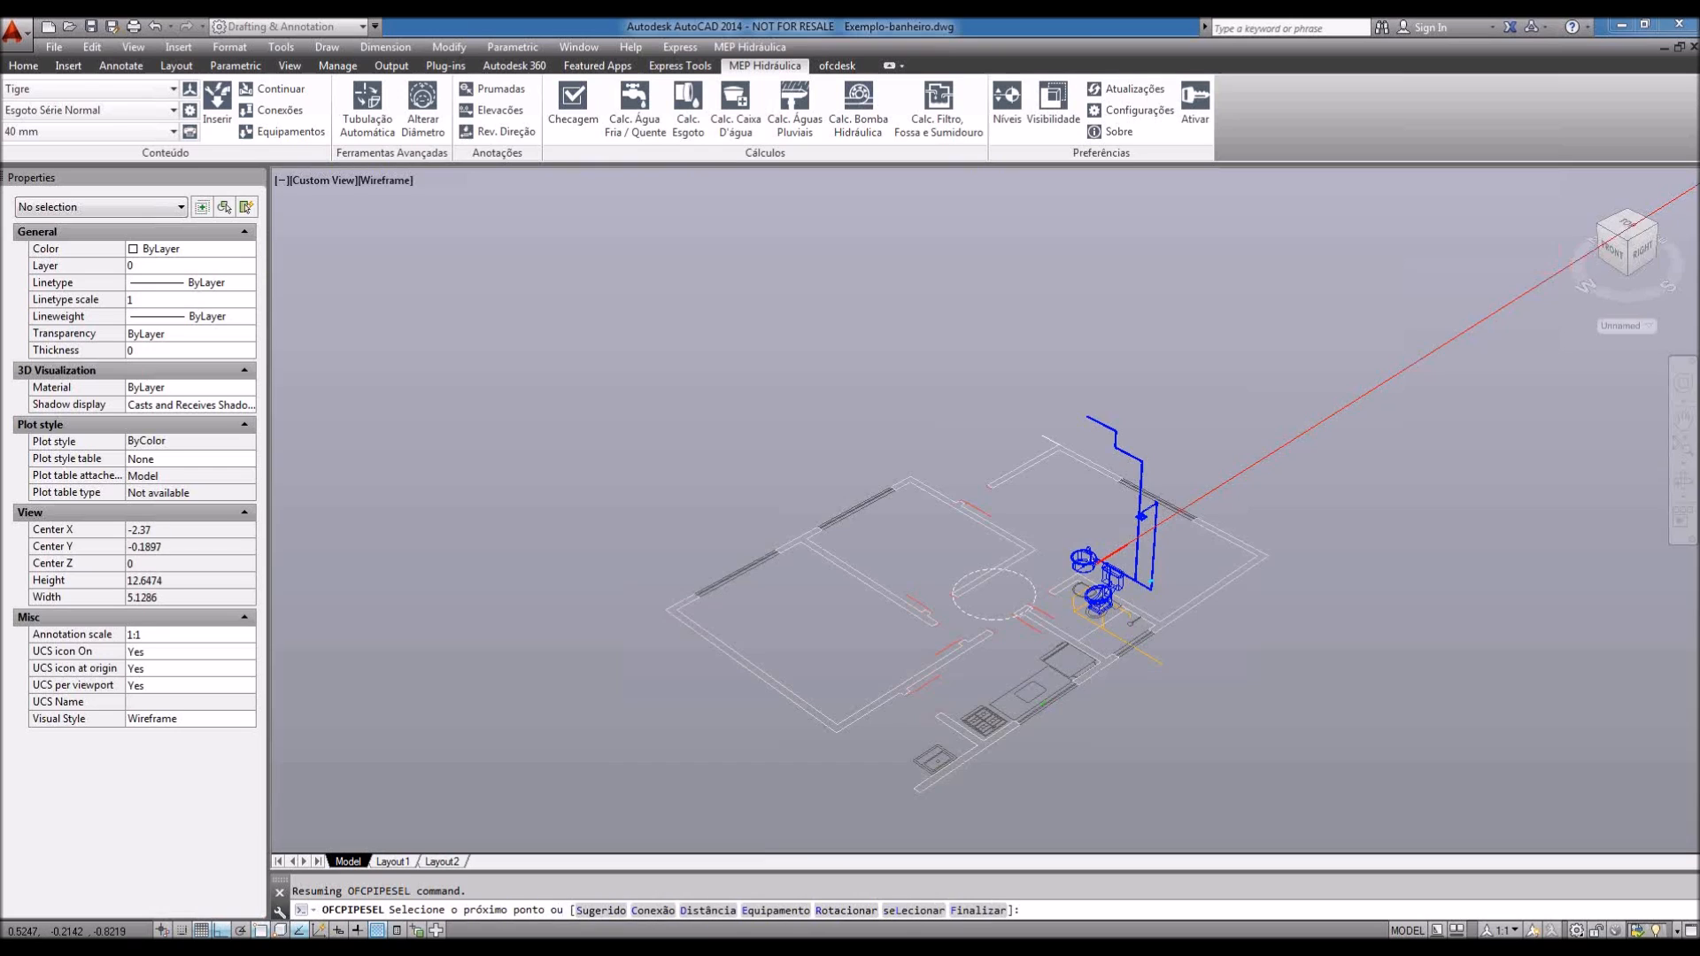
{"action": "scroll", "coordinate": [1133, 553], "scroll_direction": "up", "scroll_amount": 2}
{"action": "right_click", "coordinate": [1631, 237]}
{"action": "left_click", "coordinate": [1537, 276]}
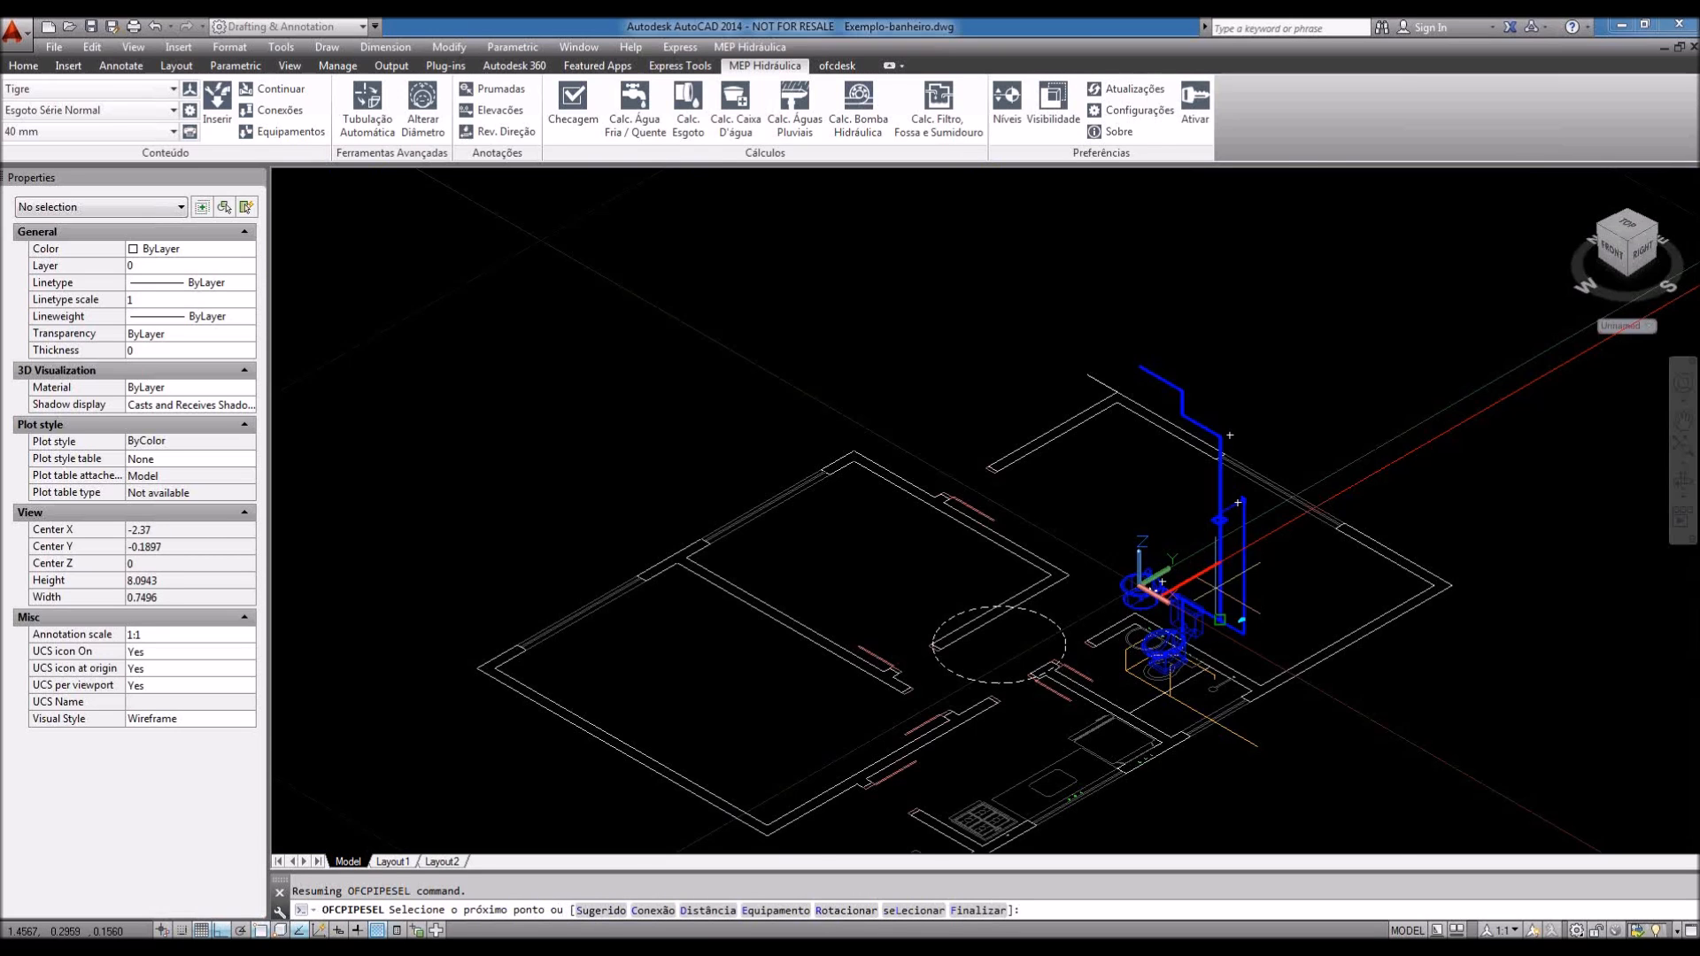
{"action": "scroll", "coordinate": [1162, 582], "scroll_direction": "up", "scroll_amount": 4}
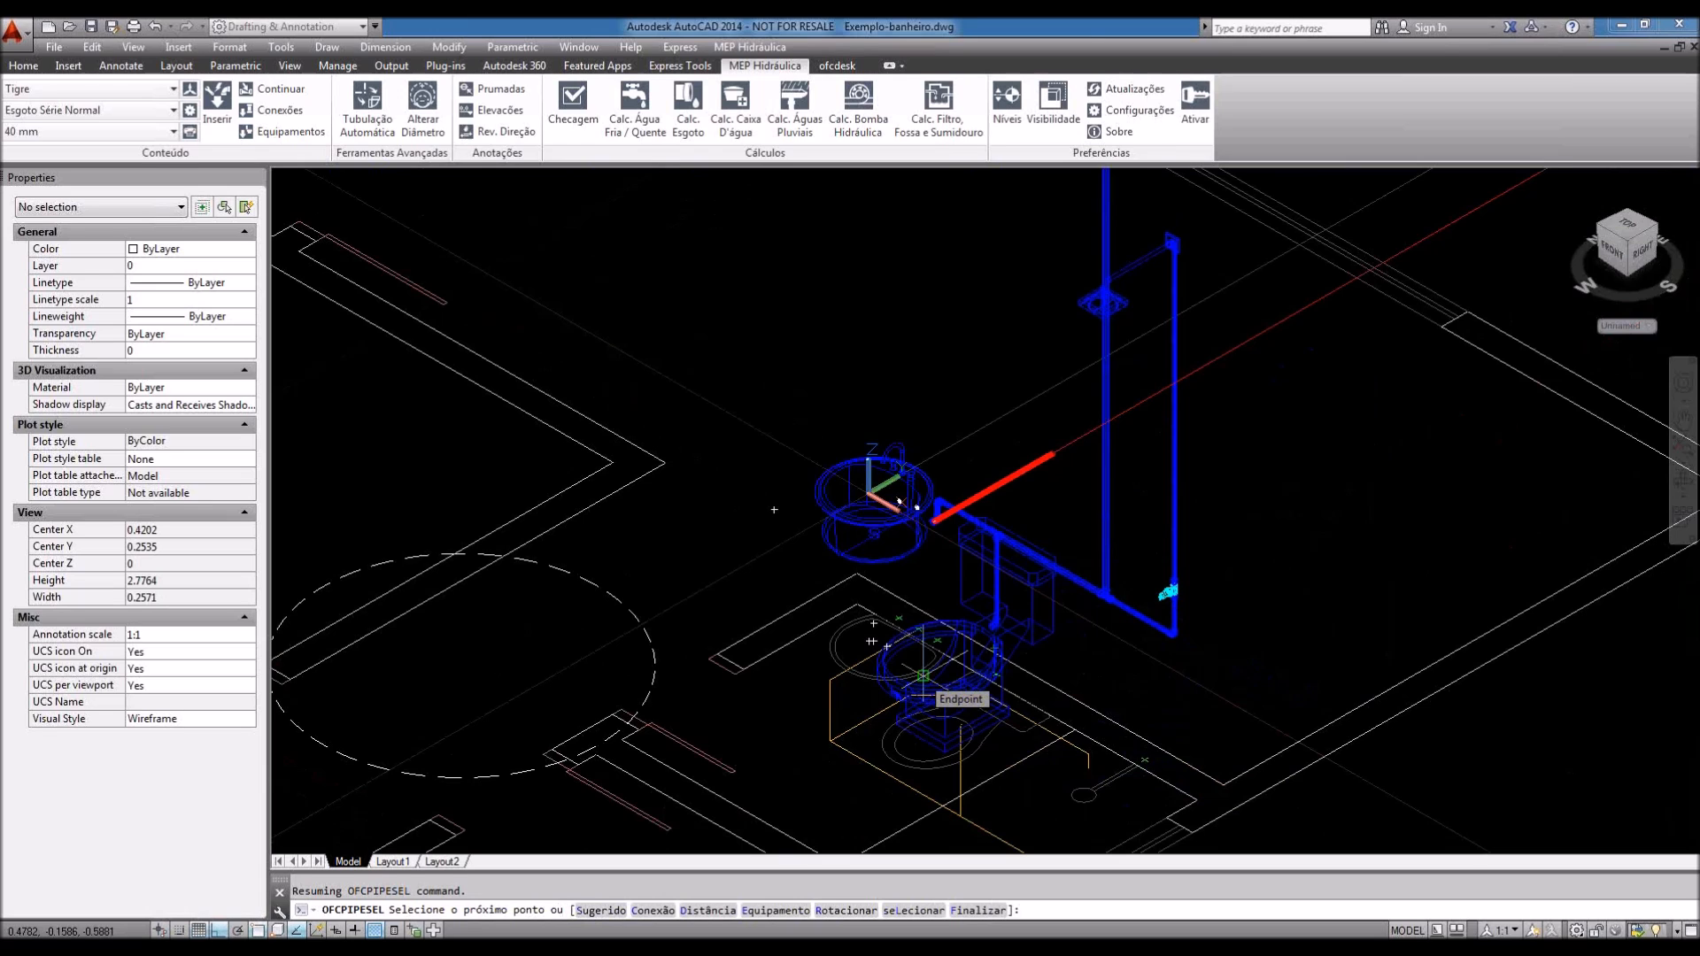
Step: Cancel the unfinished pipe run and recentre the piping network in view
{"action": "key", "text": "Escape"}
{"action": "middle_click_drag", "start_coordinate": [923, 675], "coordinate": [898, 636], "text": "shift"}
{"action": "scroll", "coordinate": [802, 722], "scroll_direction": "down", "scroll_amount": 2}
{"action": "middle_click_drag", "start_coordinate": [981, 677], "coordinate": [984, 681]}
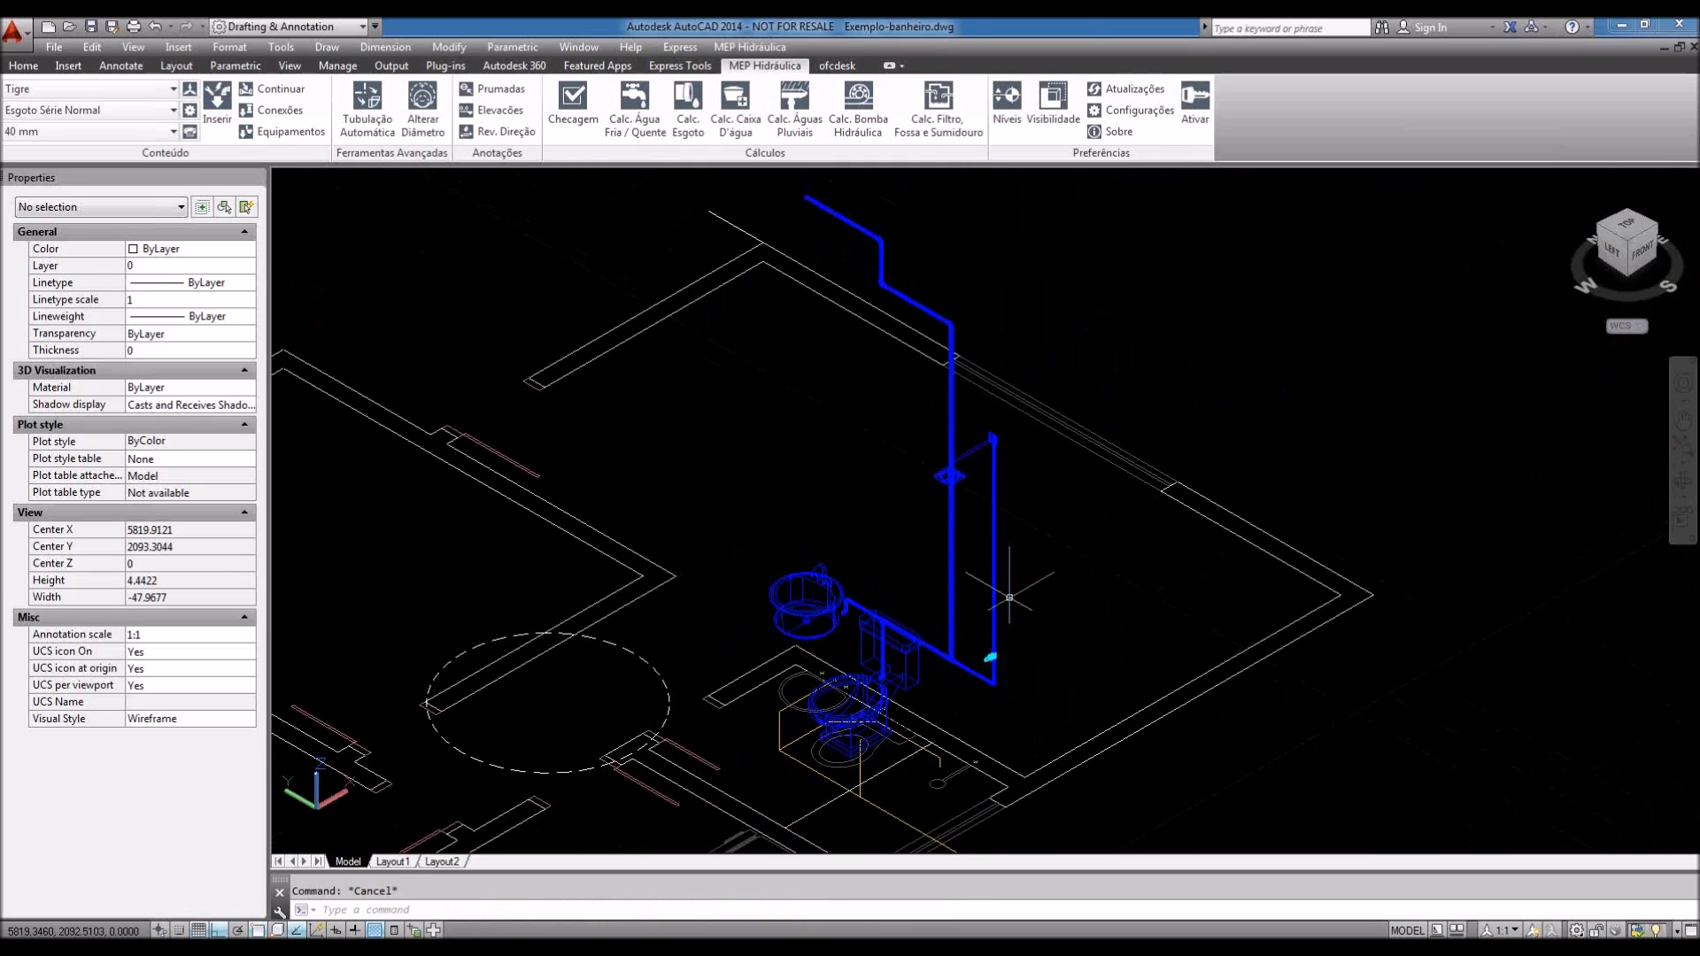
{"action": "middle_click_drag", "start_coordinate": [998, 613], "coordinate": [987, 650]}
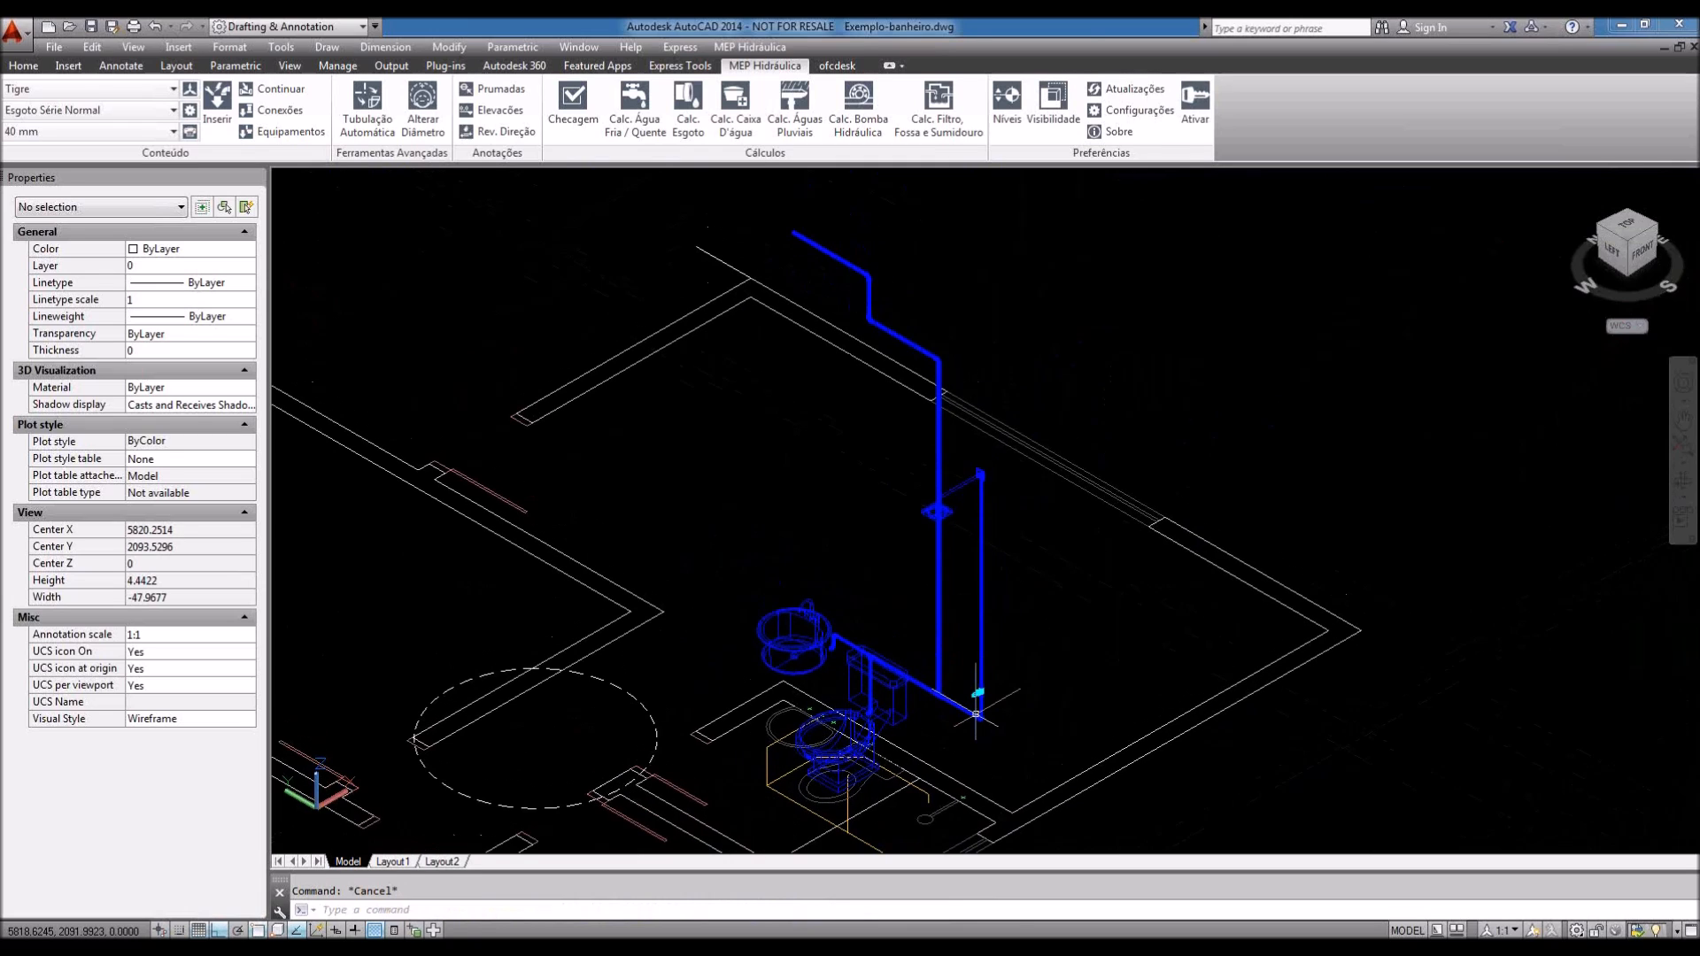
{"action": "middle_click_drag", "start_coordinate": [976, 714], "coordinate": [975, 685]}
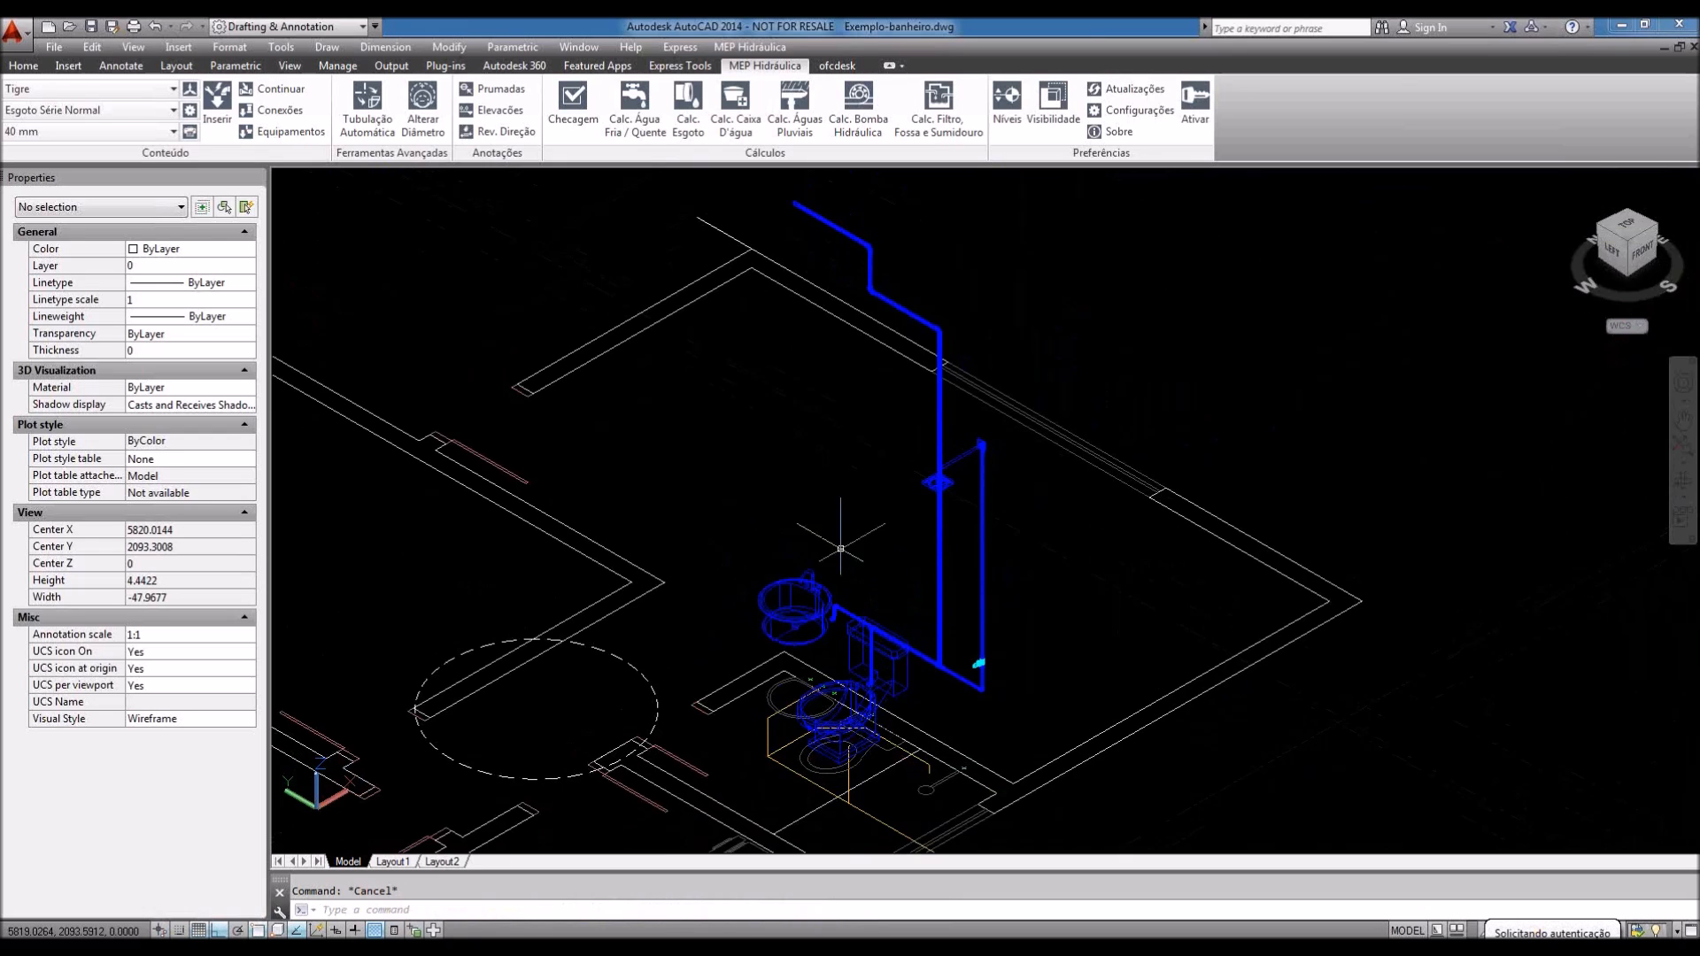
{"action": "left_click", "coordinate": [386, 47]}
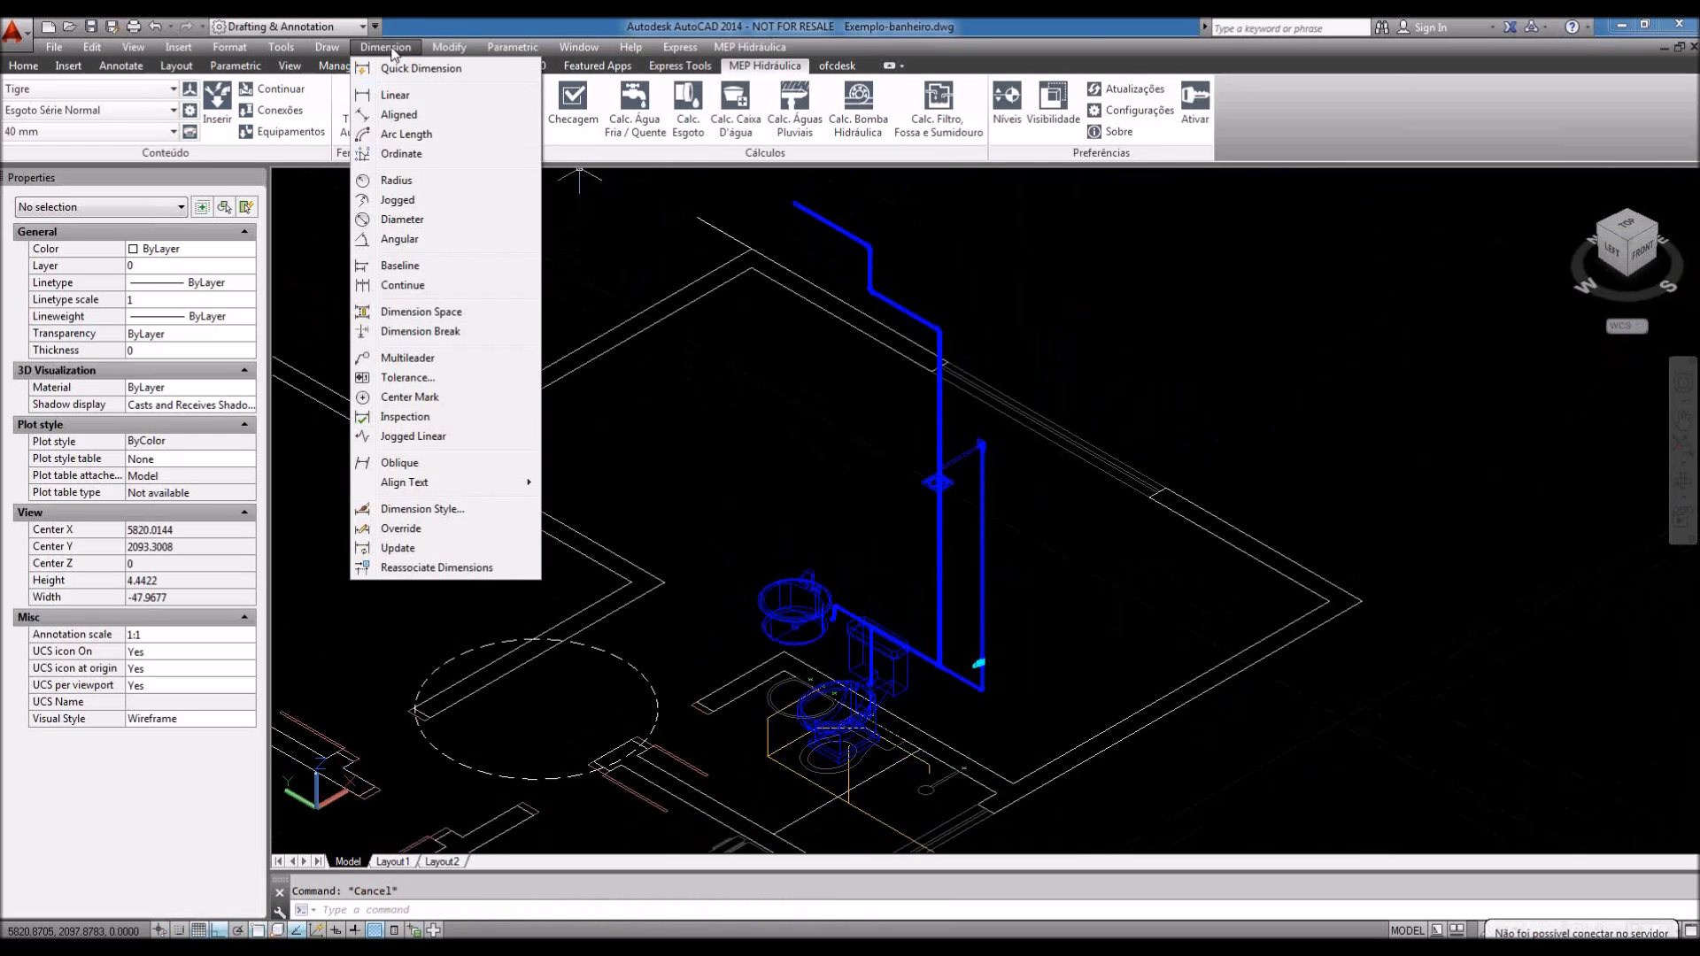
Step: Open the MEP Hidráulica visibility options dialog and move it aside
{"action": "left_click", "coordinate": [391, 48]}
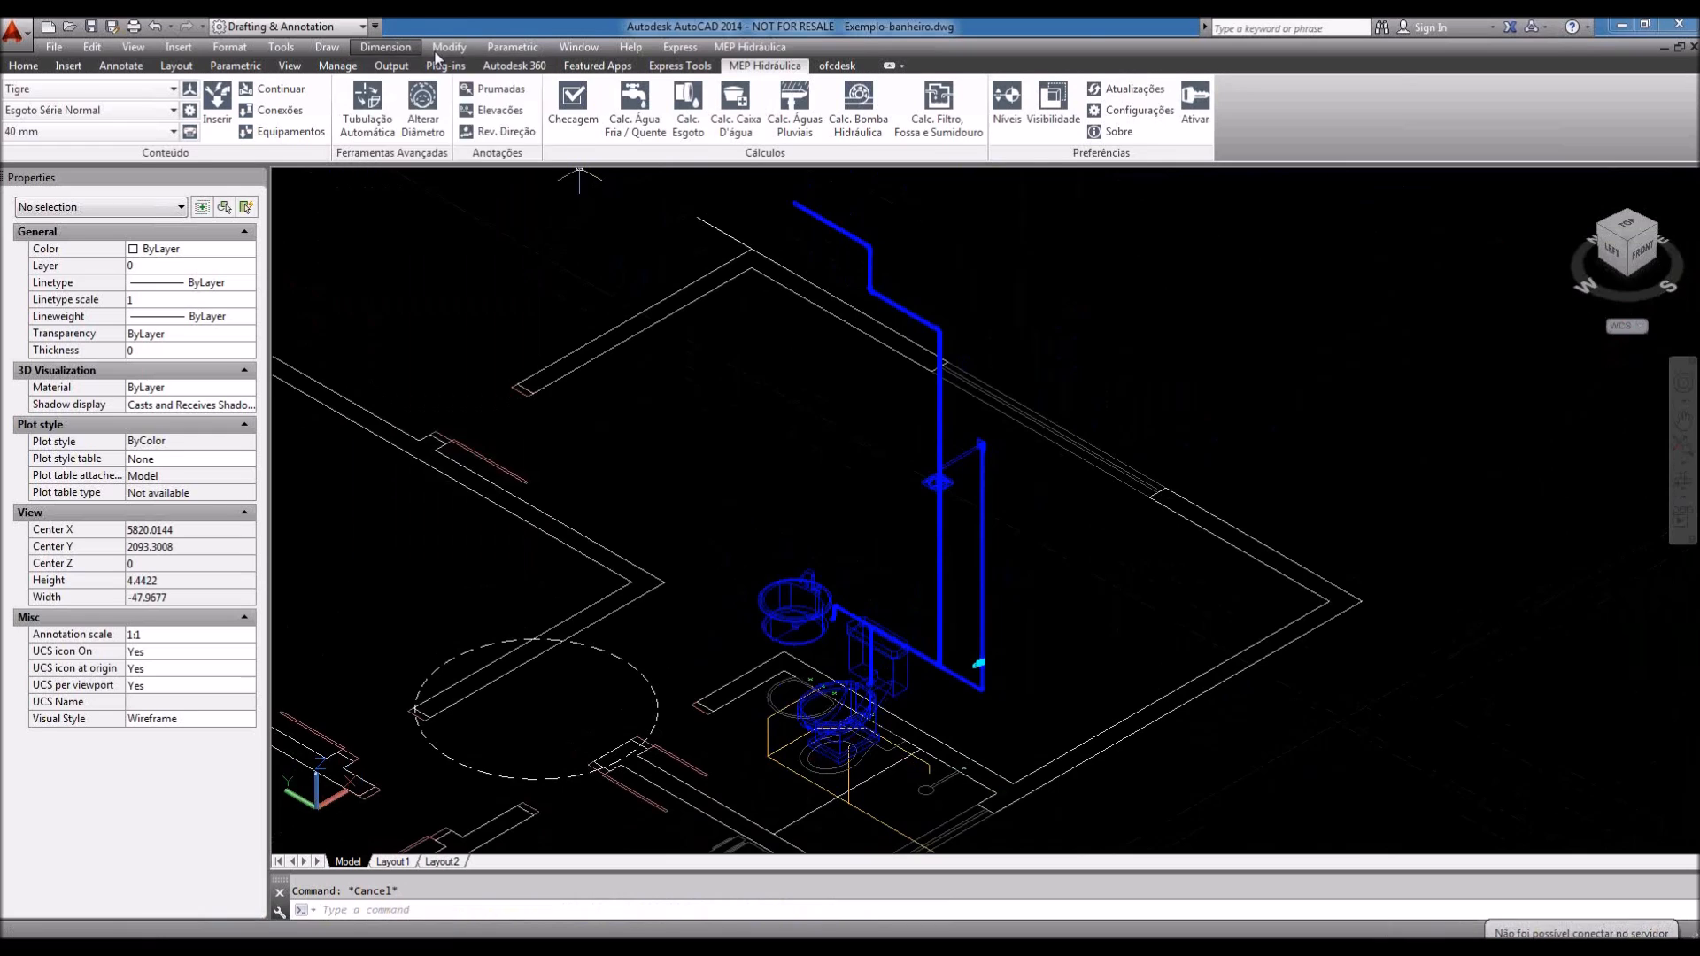
{"action": "left_click", "coordinate": [1058, 132]}
{"action": "left_click", "coordinate": [1056, 124]}
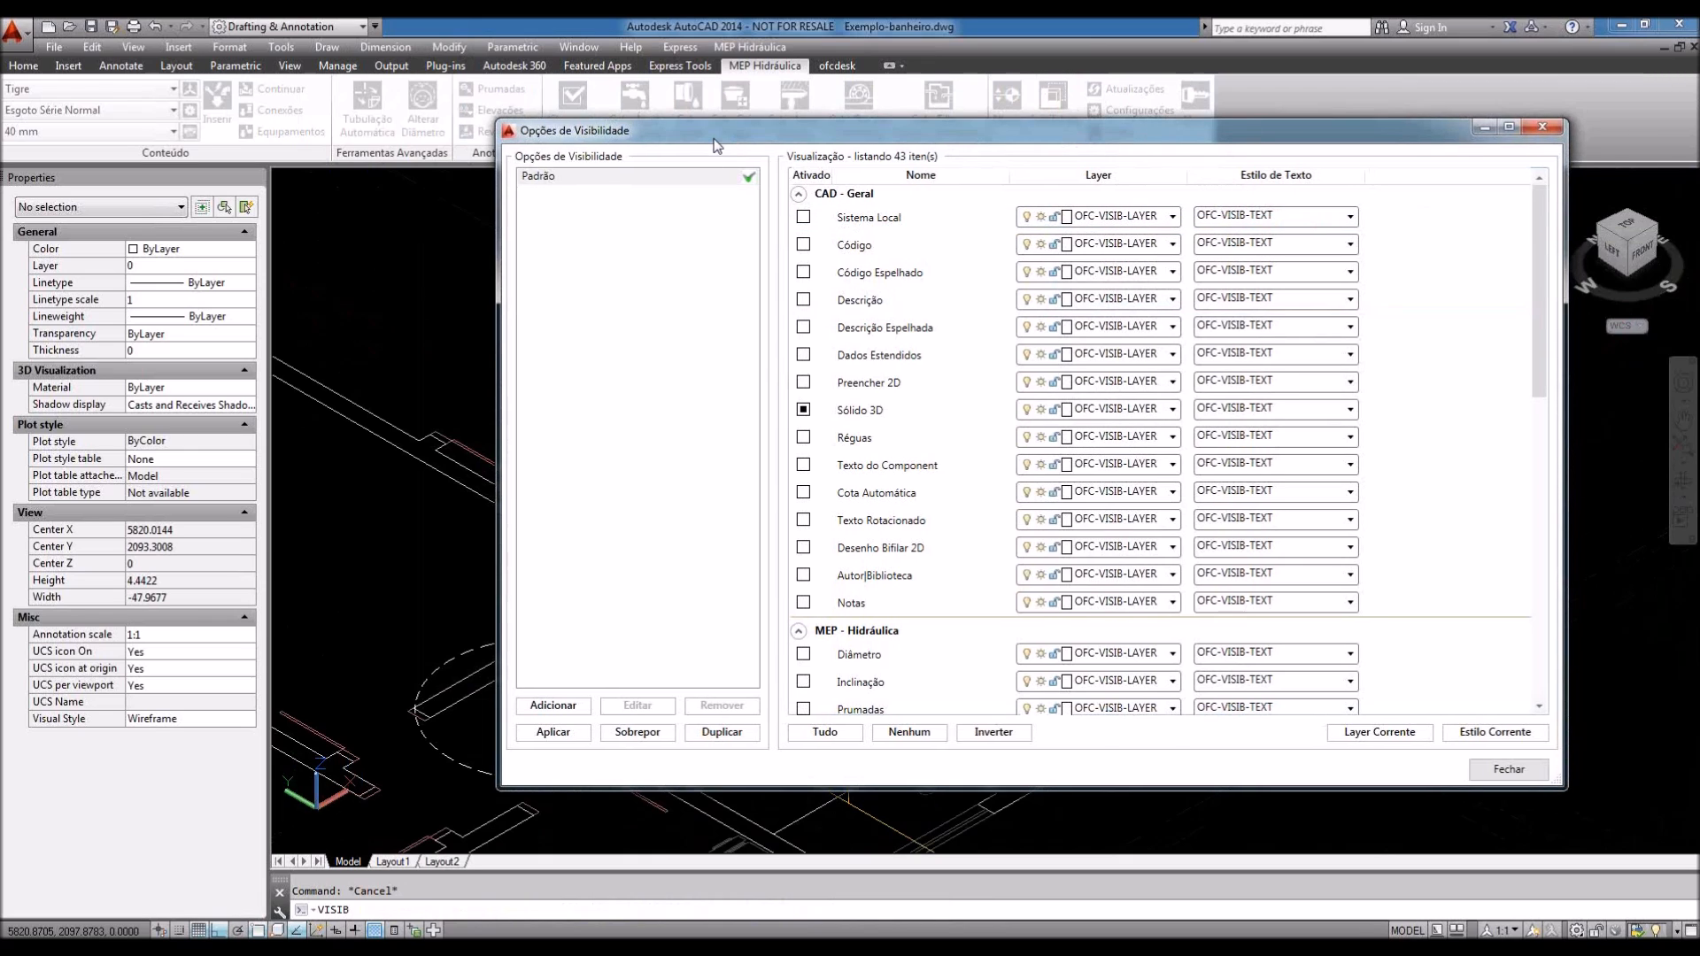
{"action": "left_click_drag", "start_coordinate": [731, 132], "coordinate": [637, 195]}
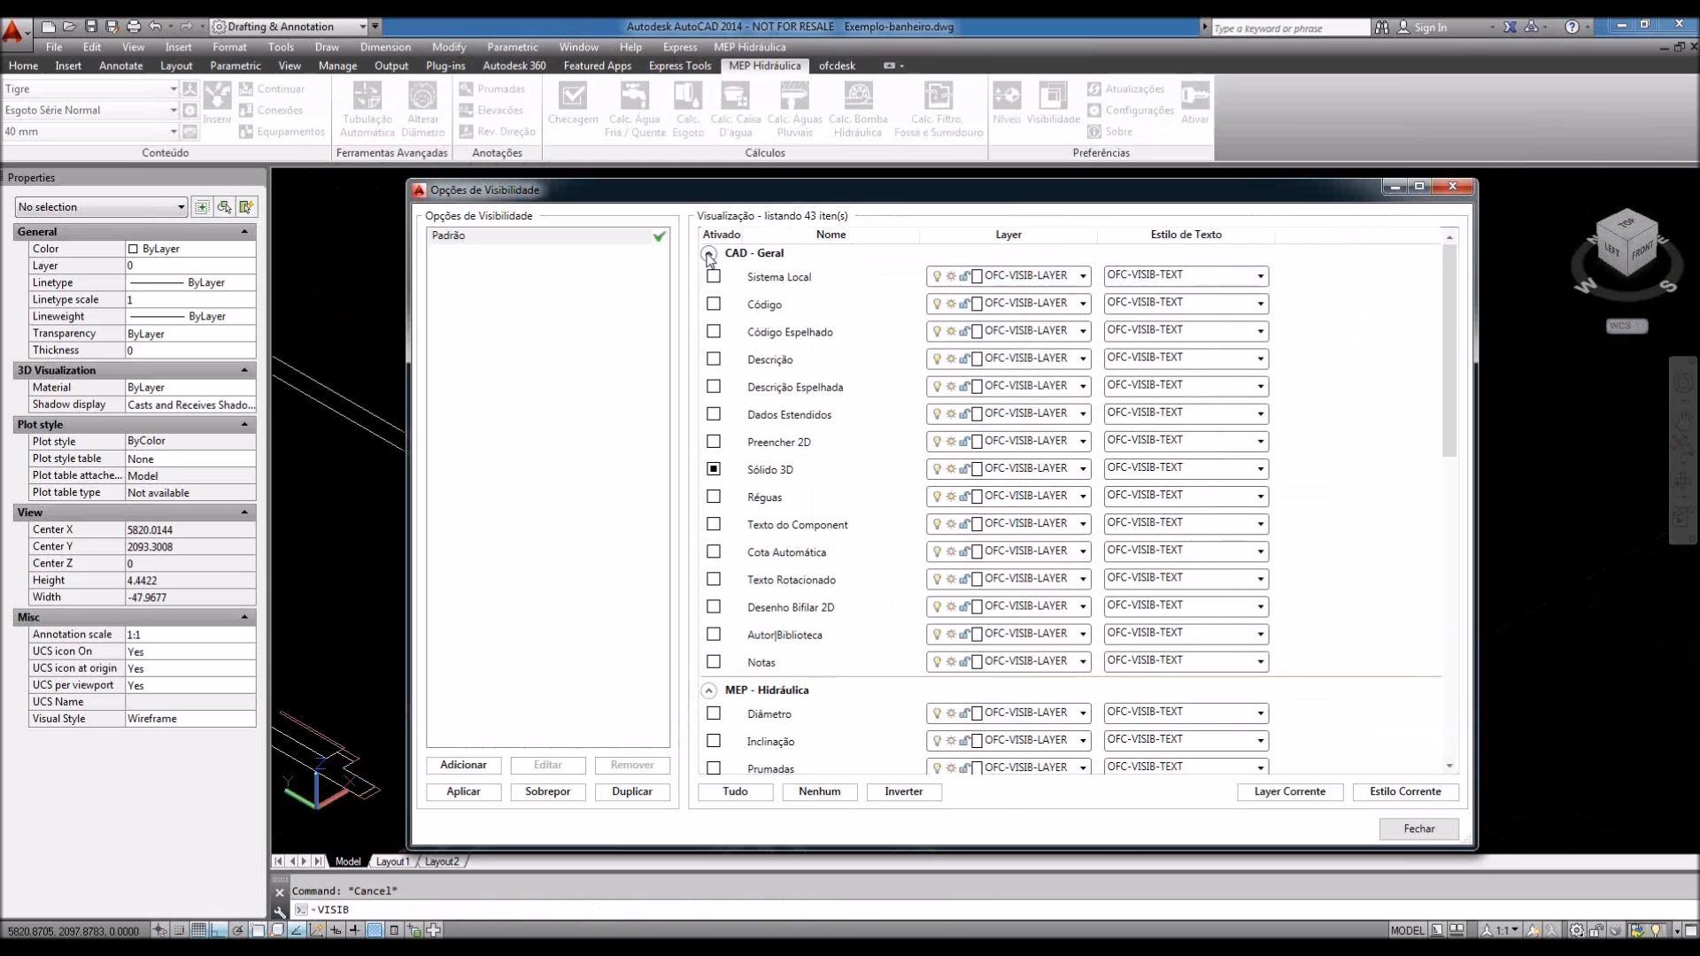
Step: Collapse and re-expand the CAD - Geral, MEP - Hidráulica and AEC - Arquitetura groups
{"action": "left_click", "coordinate": [709, 254]}
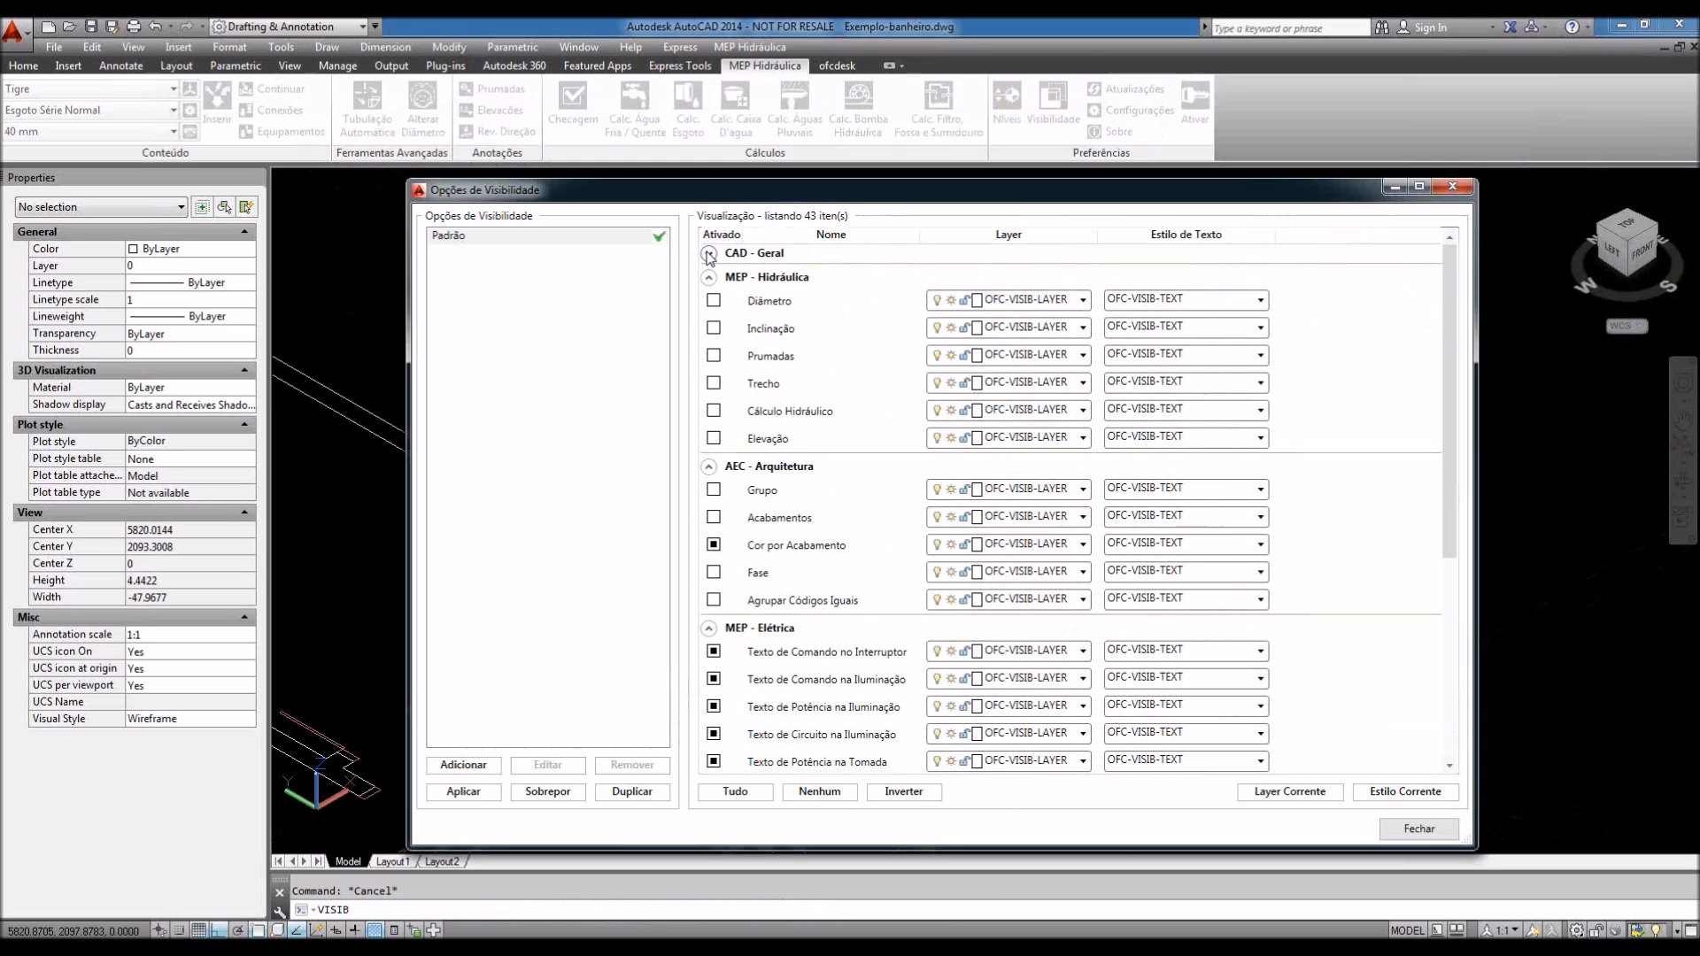
{"action": "left_click", "coordinate": [709, 278]}
{"action": "left_click", "coordinate": [709, 302]}
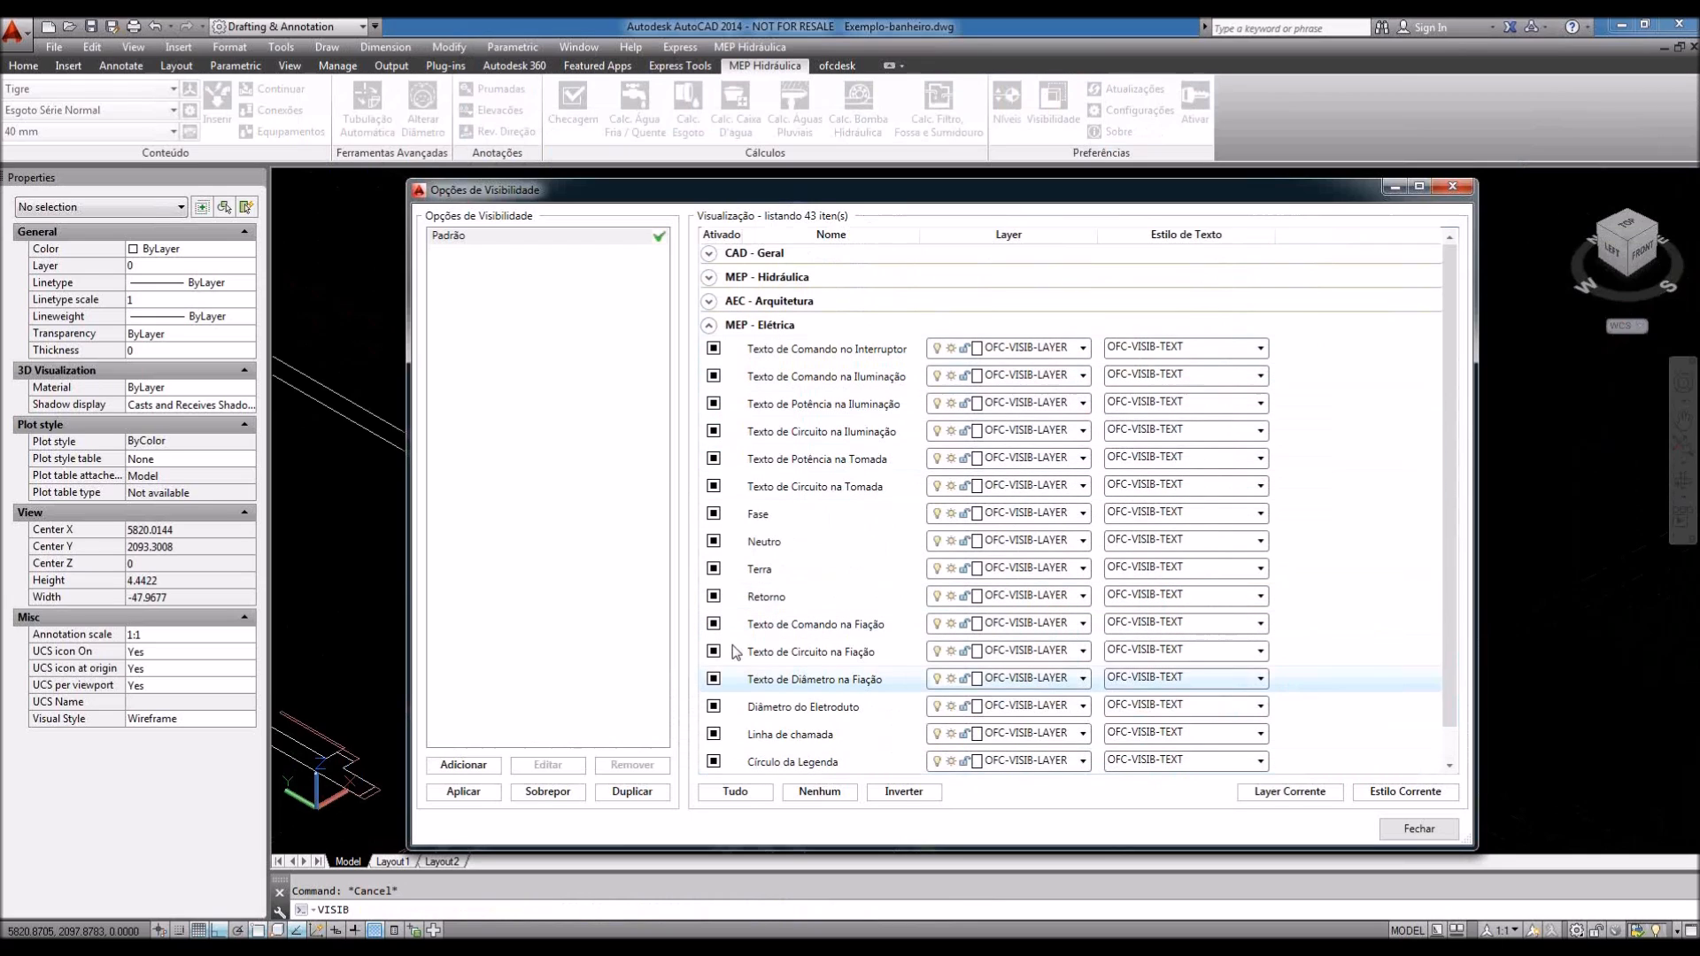
{"action": "left_click", "coordinate": [757, 253]}
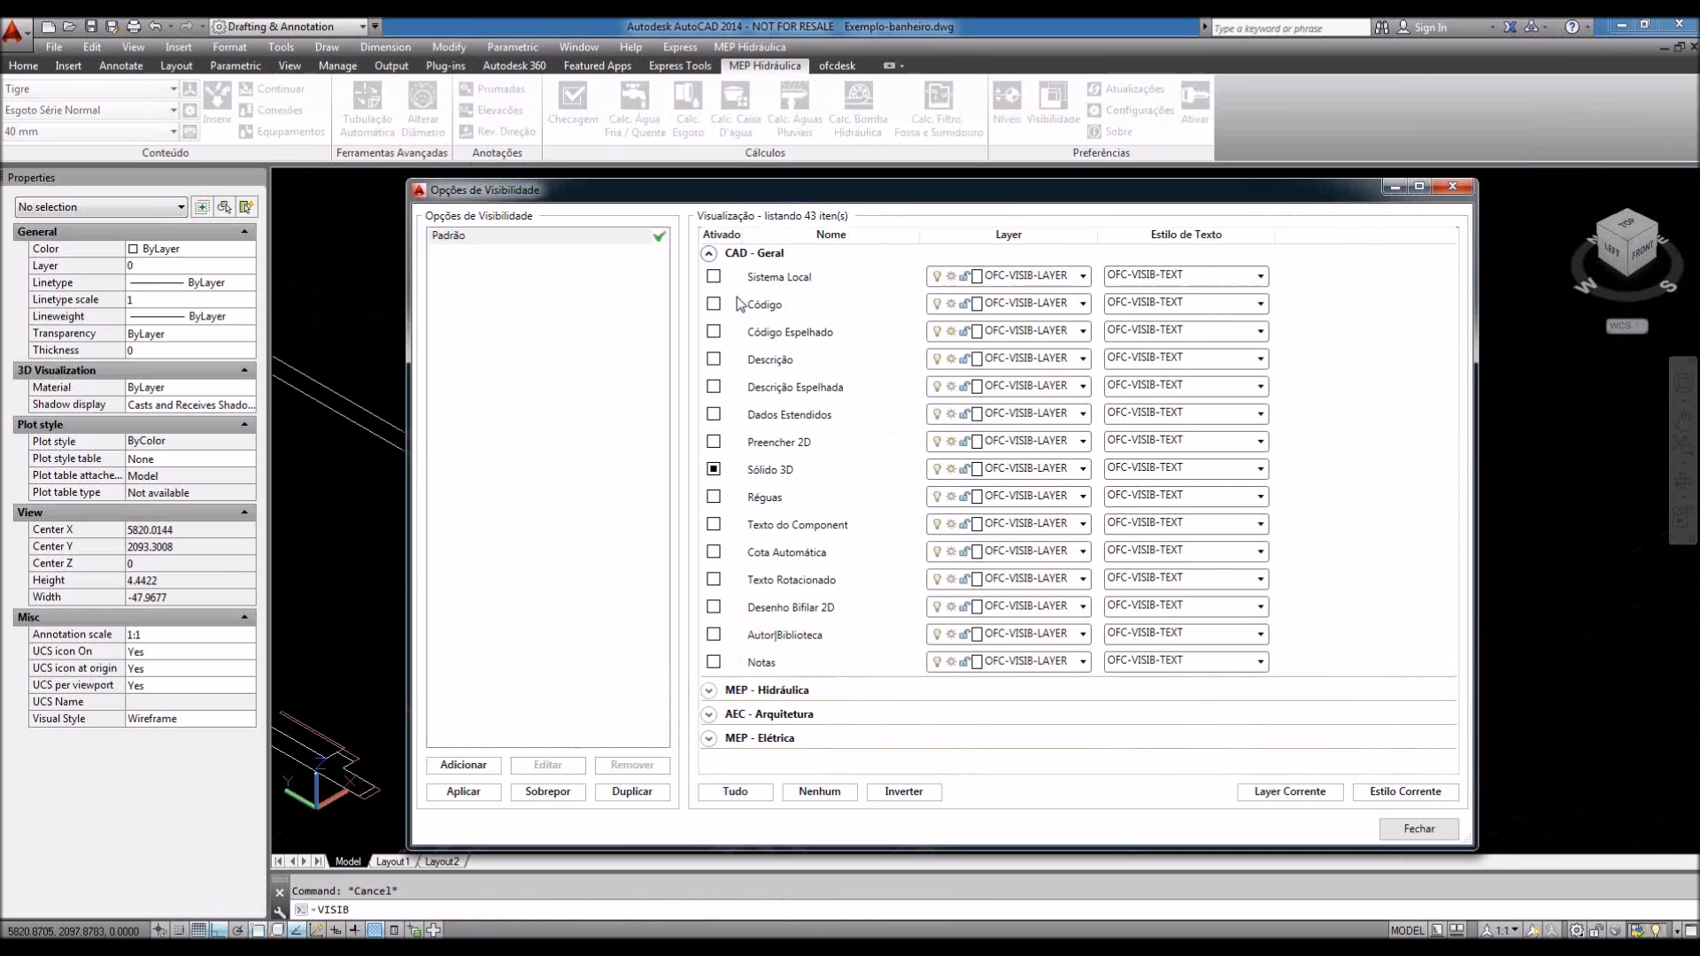
{"action": "left_click", "coordinate": [709, 692]}
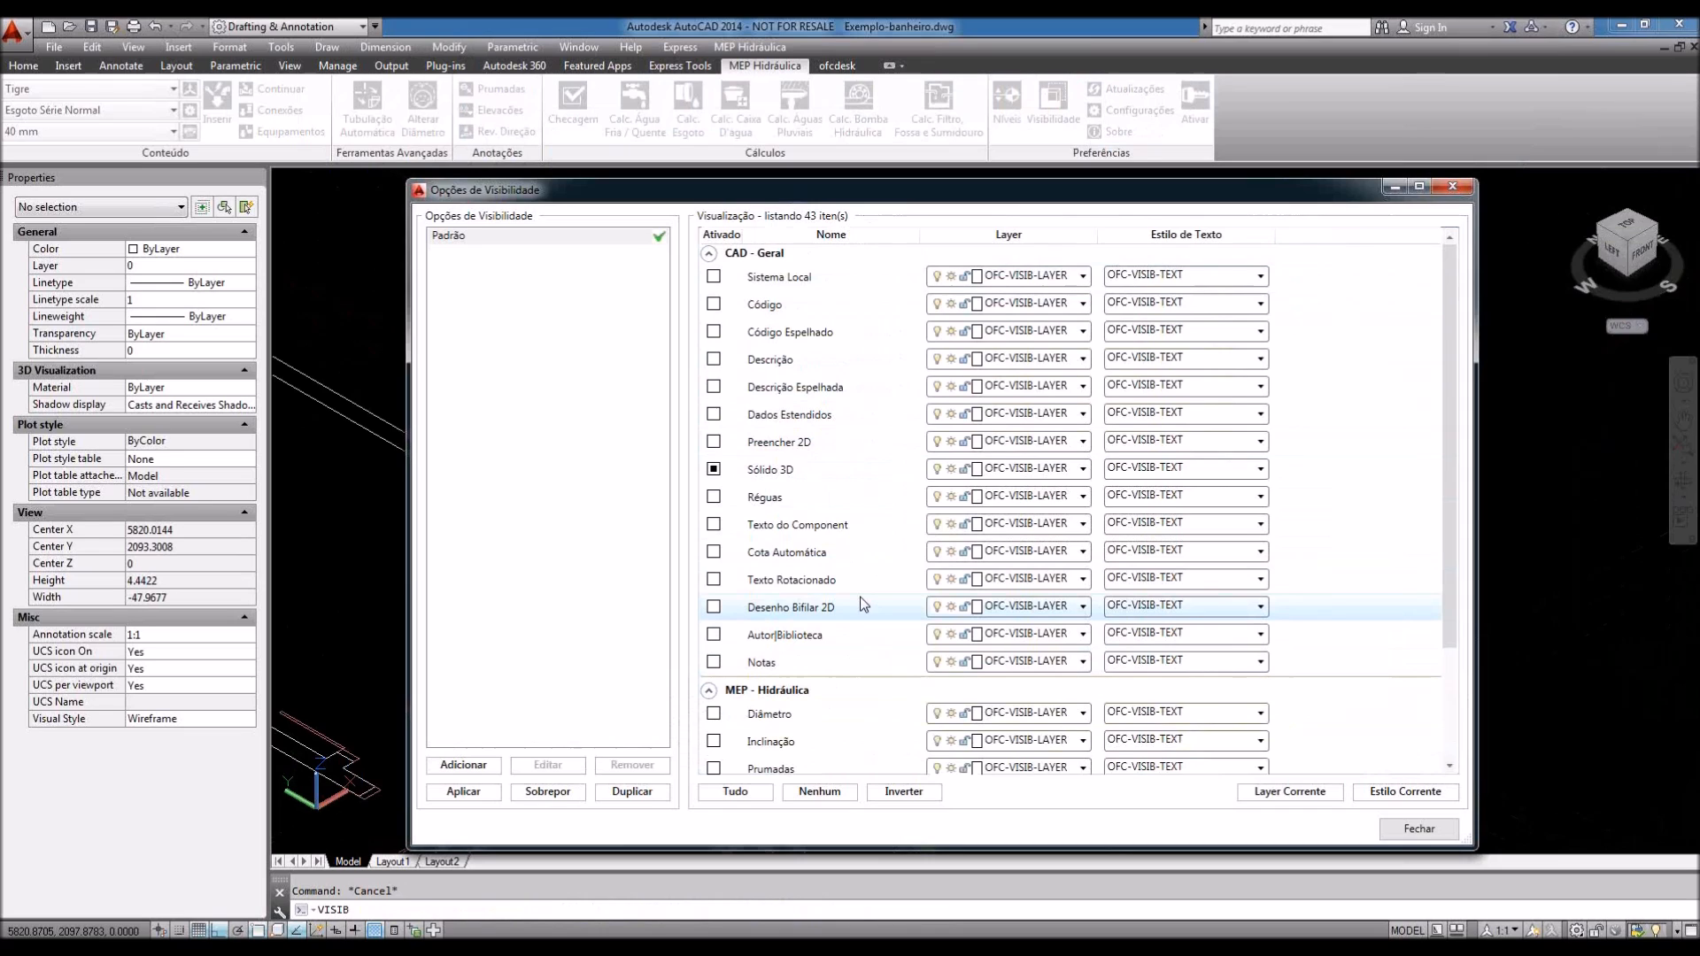
{"action": "scroll", "coordinate": [862, 605], "scroll_direction": "down", "scroll_amount": 1}
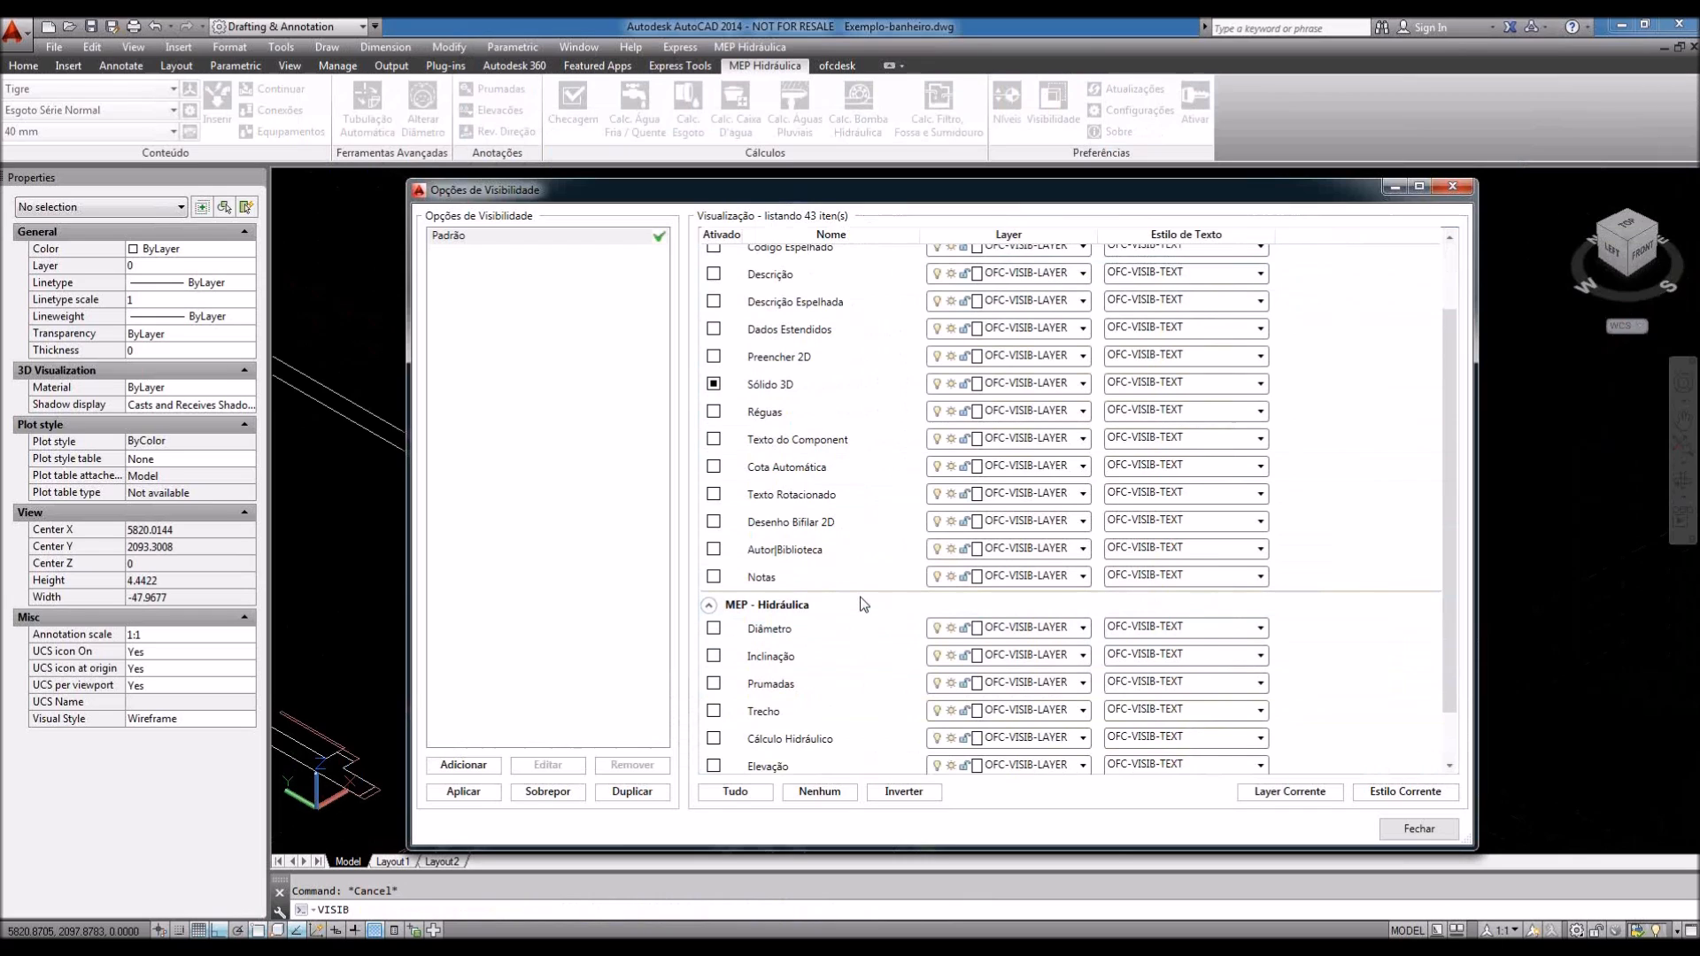
{"action": "scroll", "coordinate": [862, 604], "scroll_direction": "down", "scroll_amount": 1}
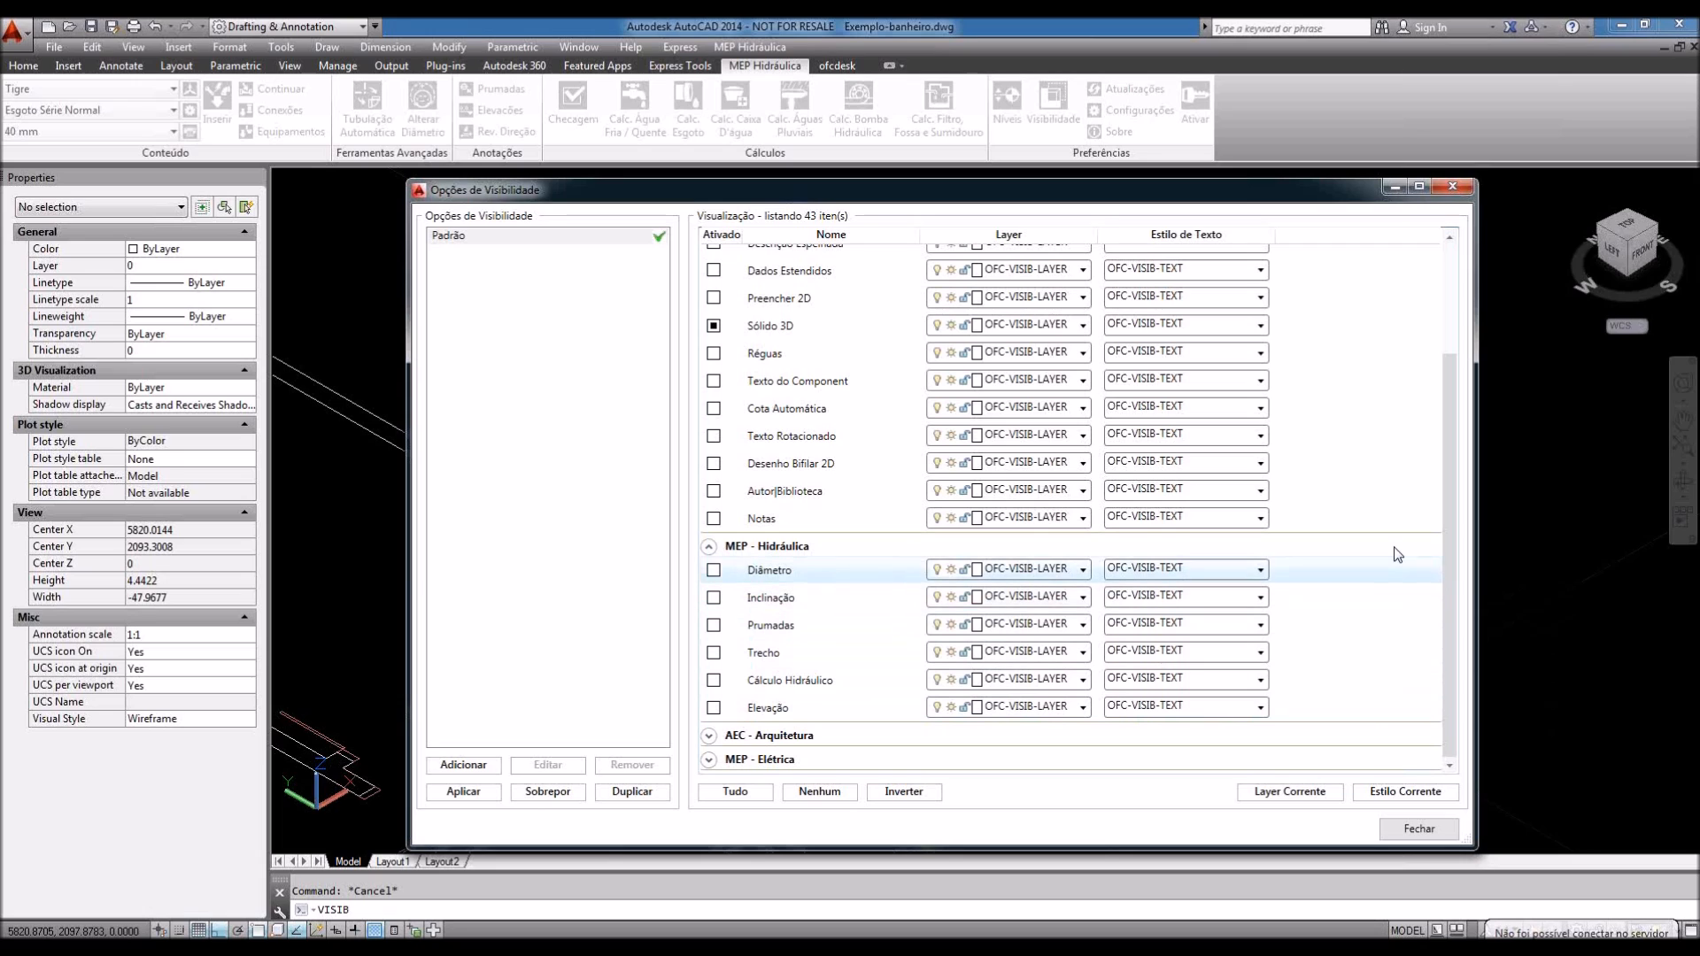
{"action": "scroll", "coordinate": [1398, 553], "scroll_direction": "up", "scroll_amount": 3}
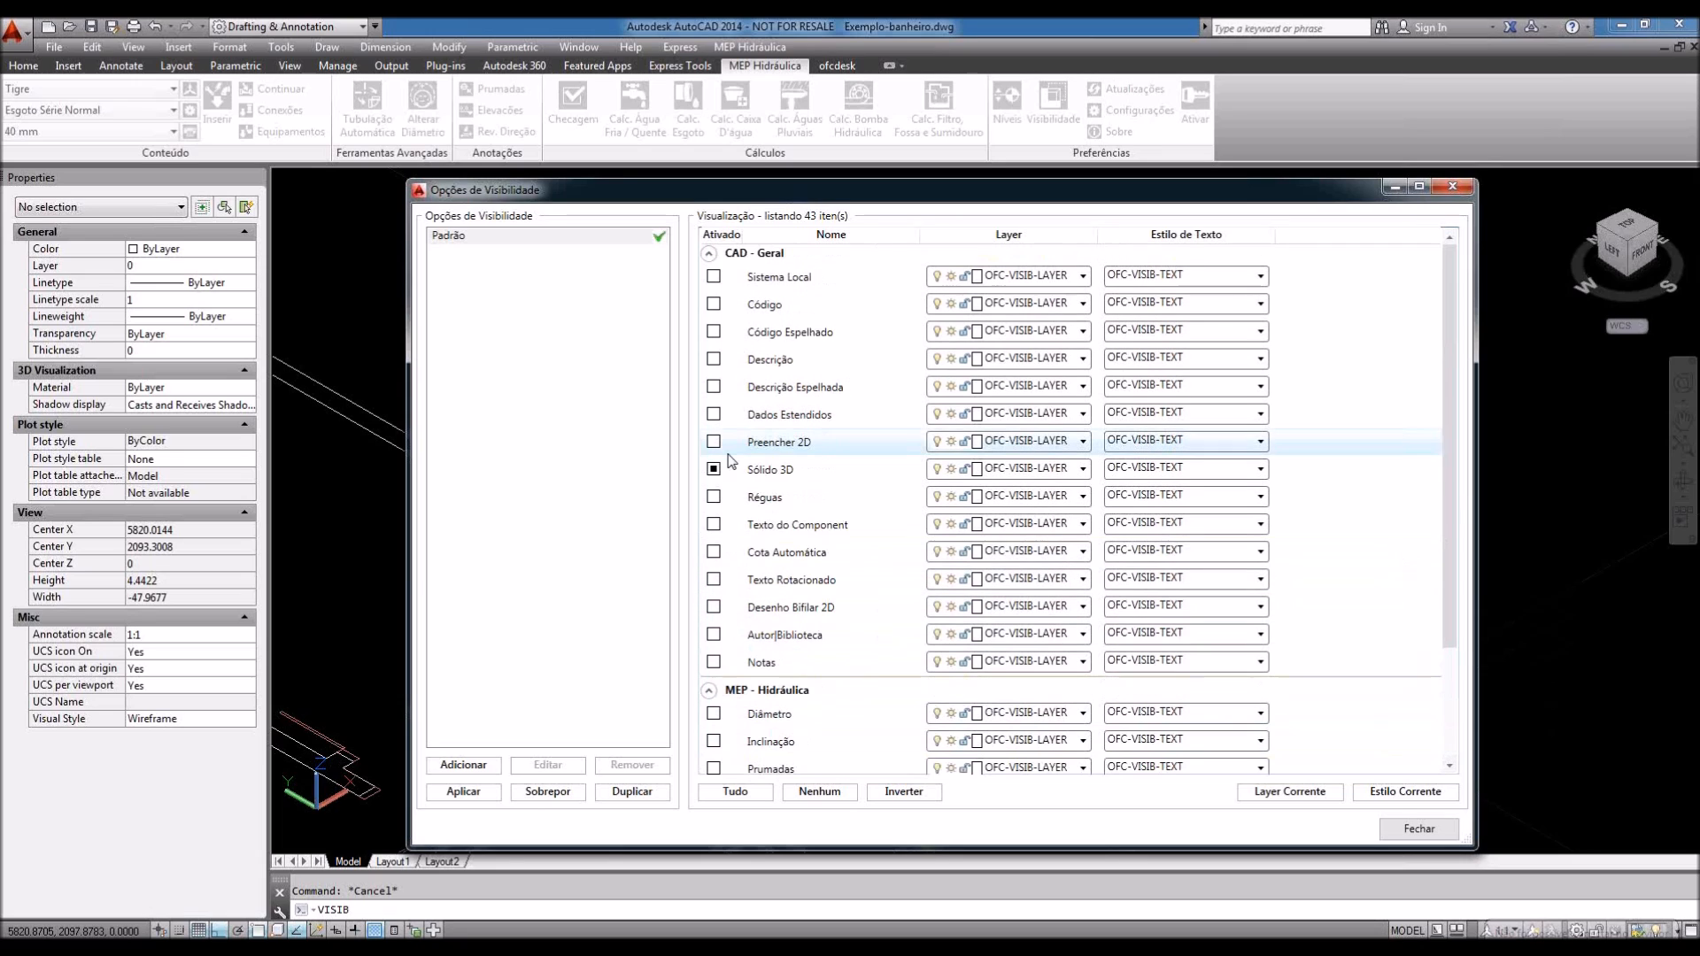
Step: Toggle Réguas on and back off without choosing a layer, close the dialog, return to Home
{"action": "left_click", "coordinate": [714, 499]}
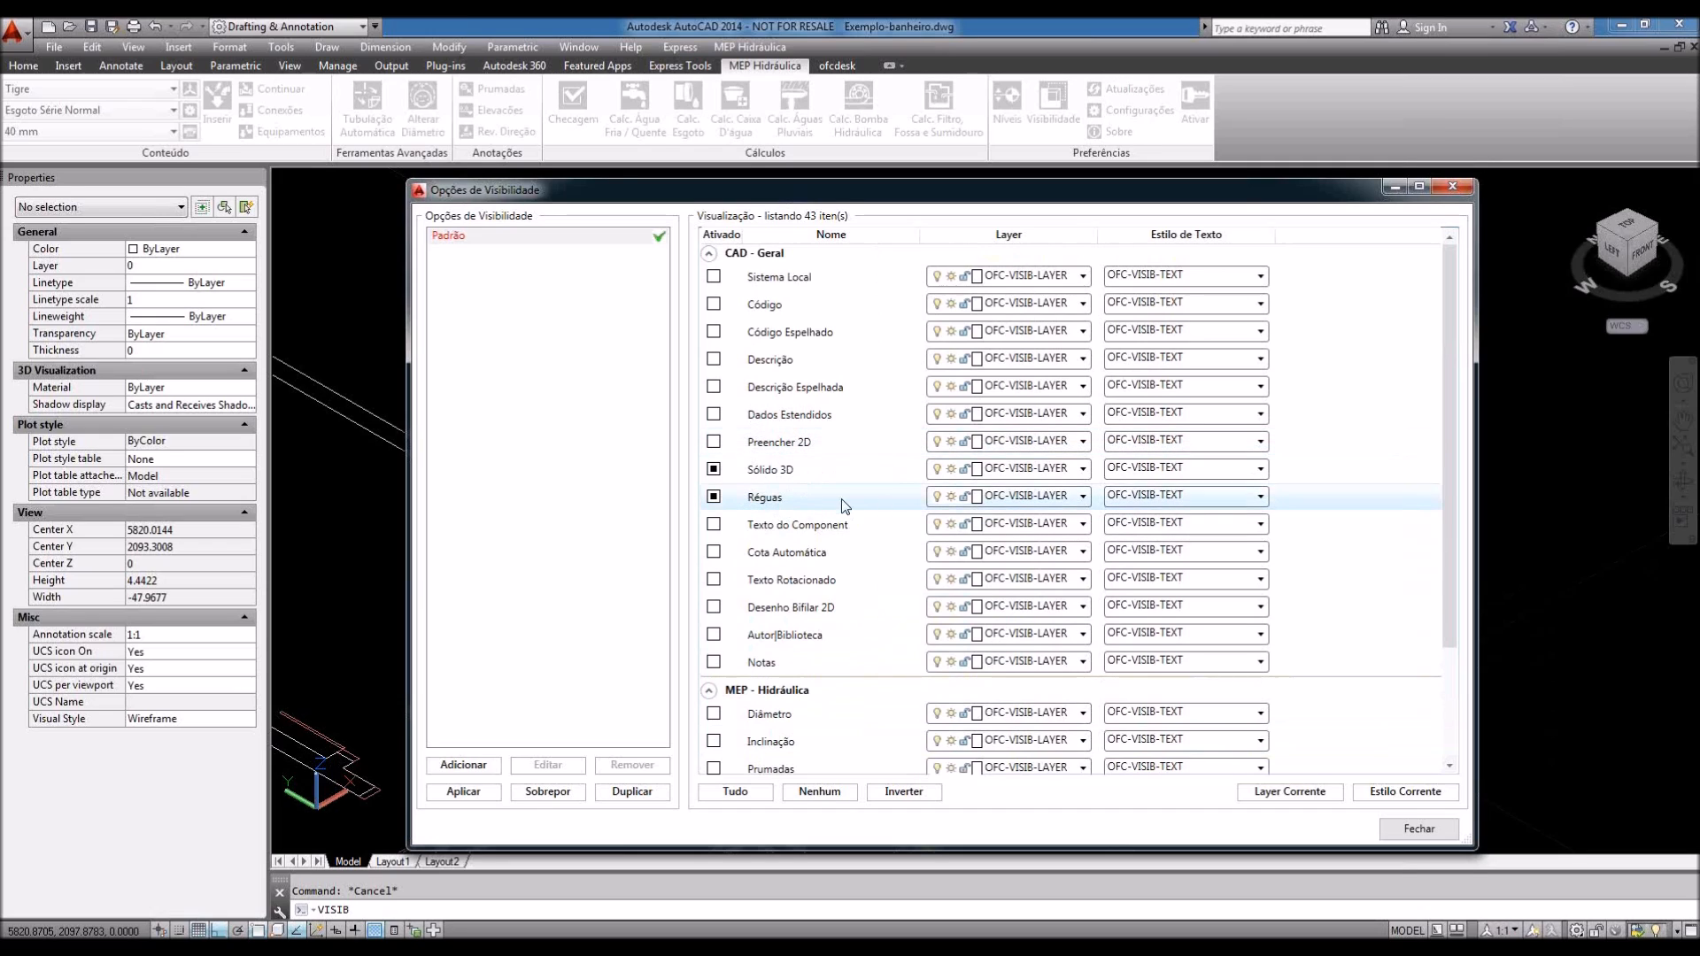
{"action": "left_click", "coordinate": [1082, 498]}
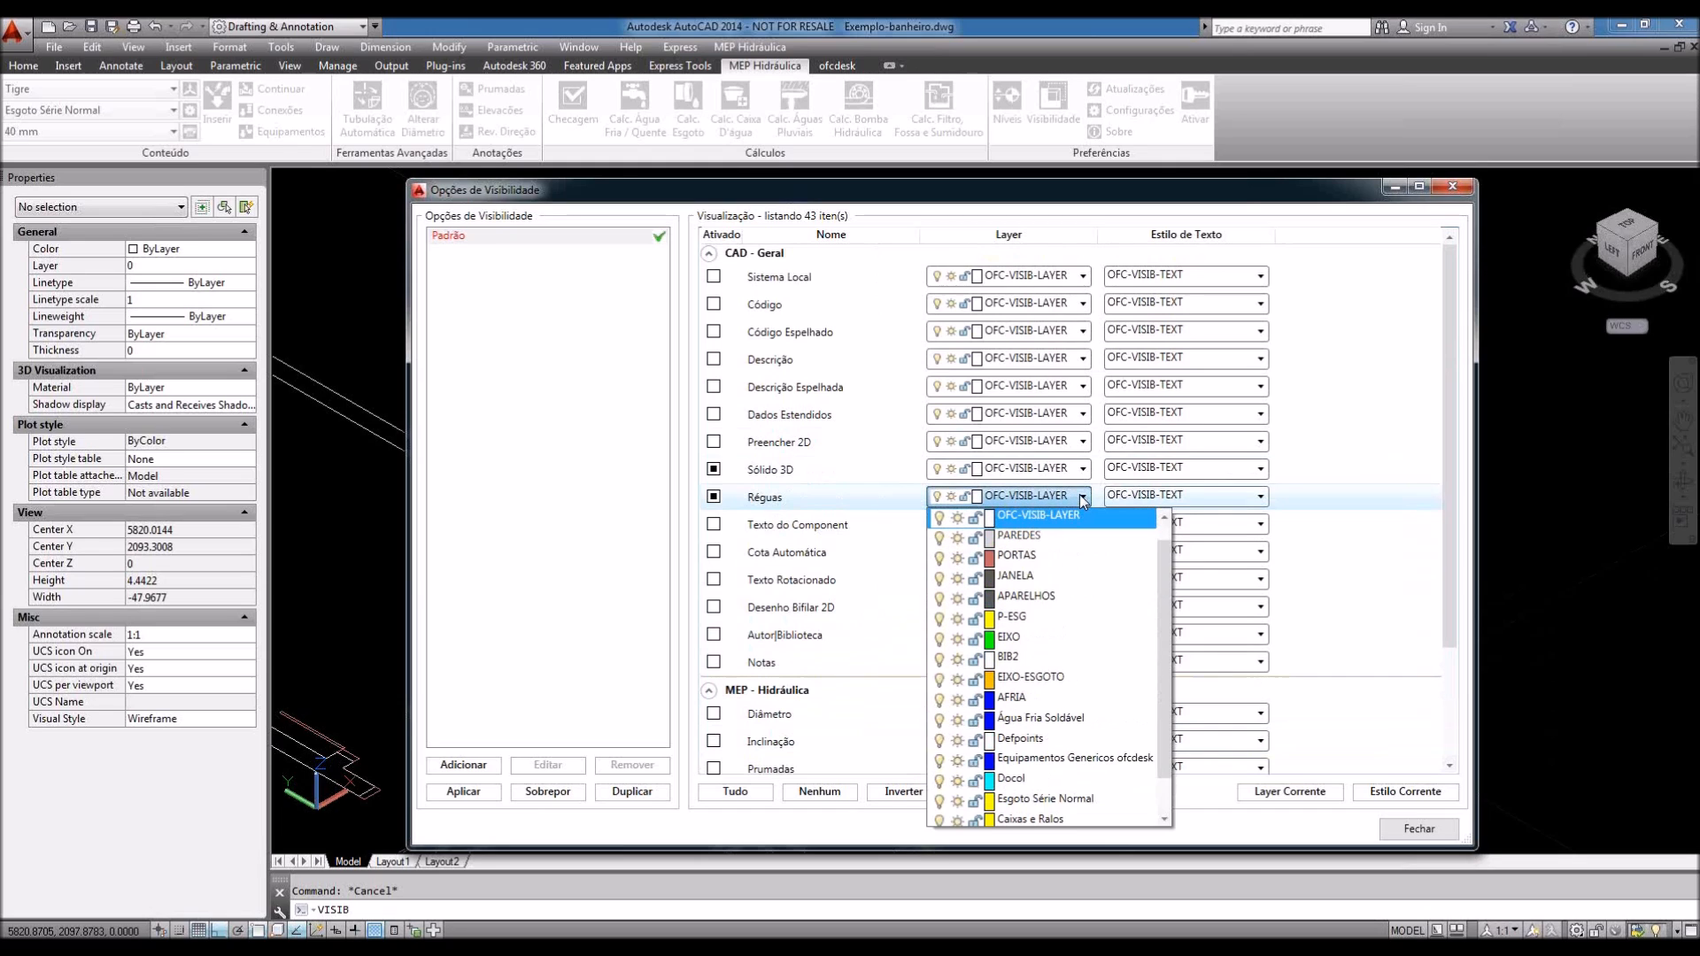
{"action": "left_click_drag", "start_coordinate": [1164, 595], "coordinate": [1170, 661]}
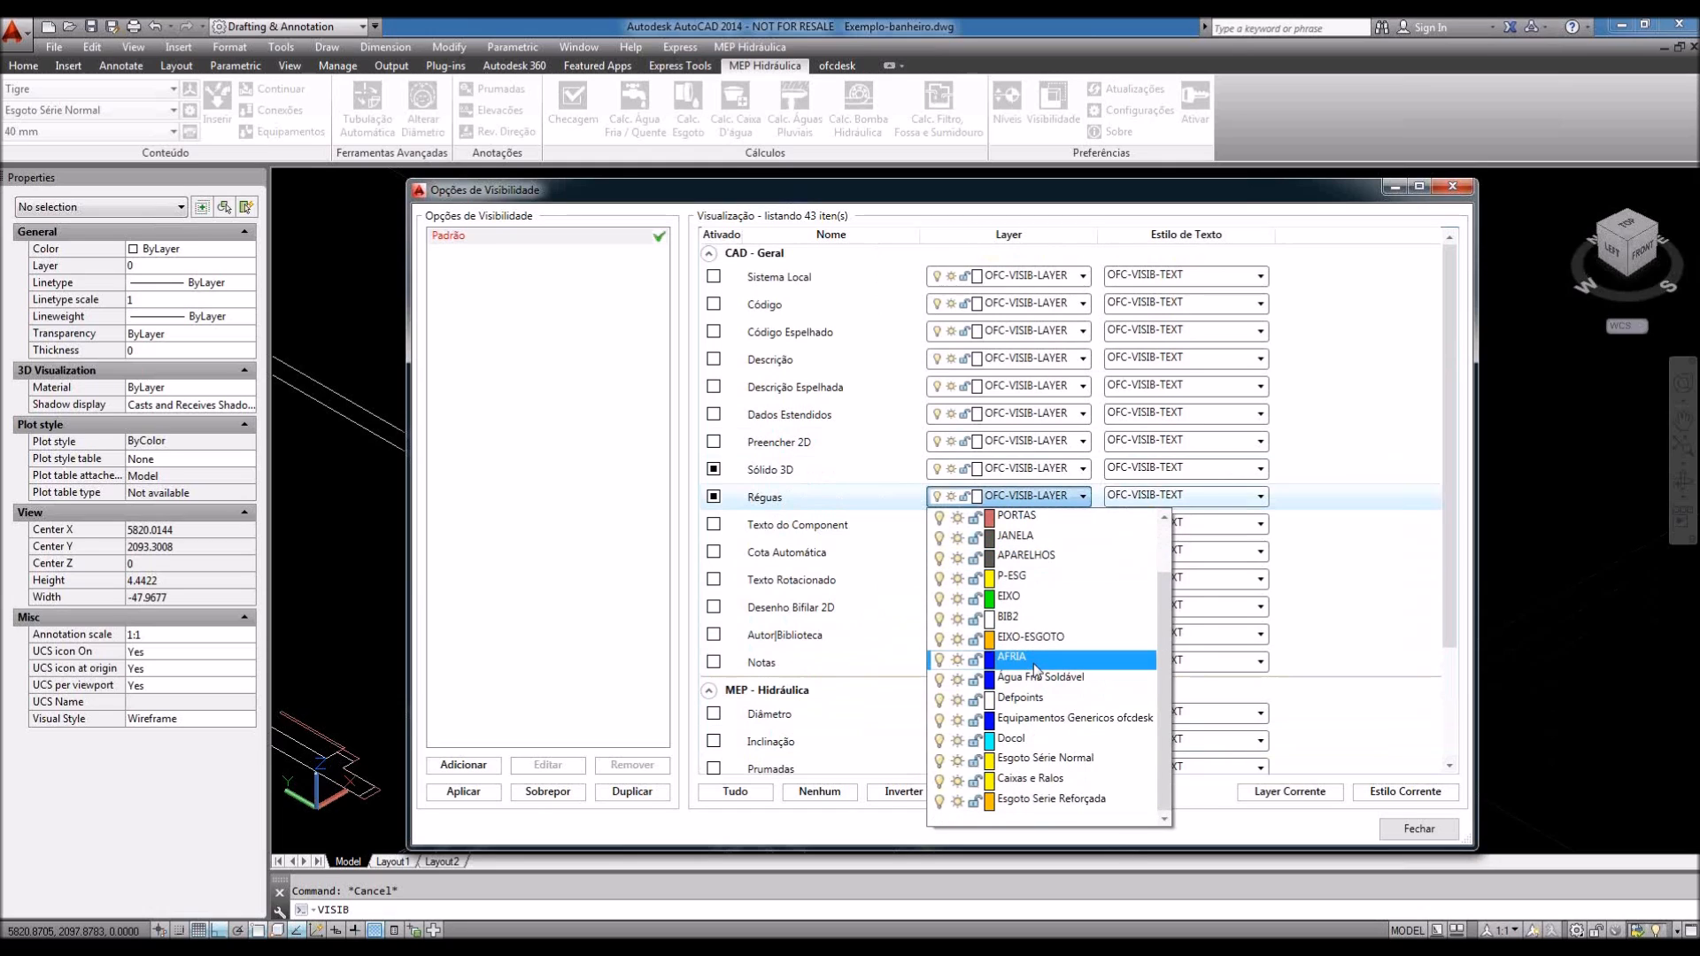
{"action": "left_click", "coordinate": [1450, 703]}
{"action": "left_click", "coordinate": [715, 498]}
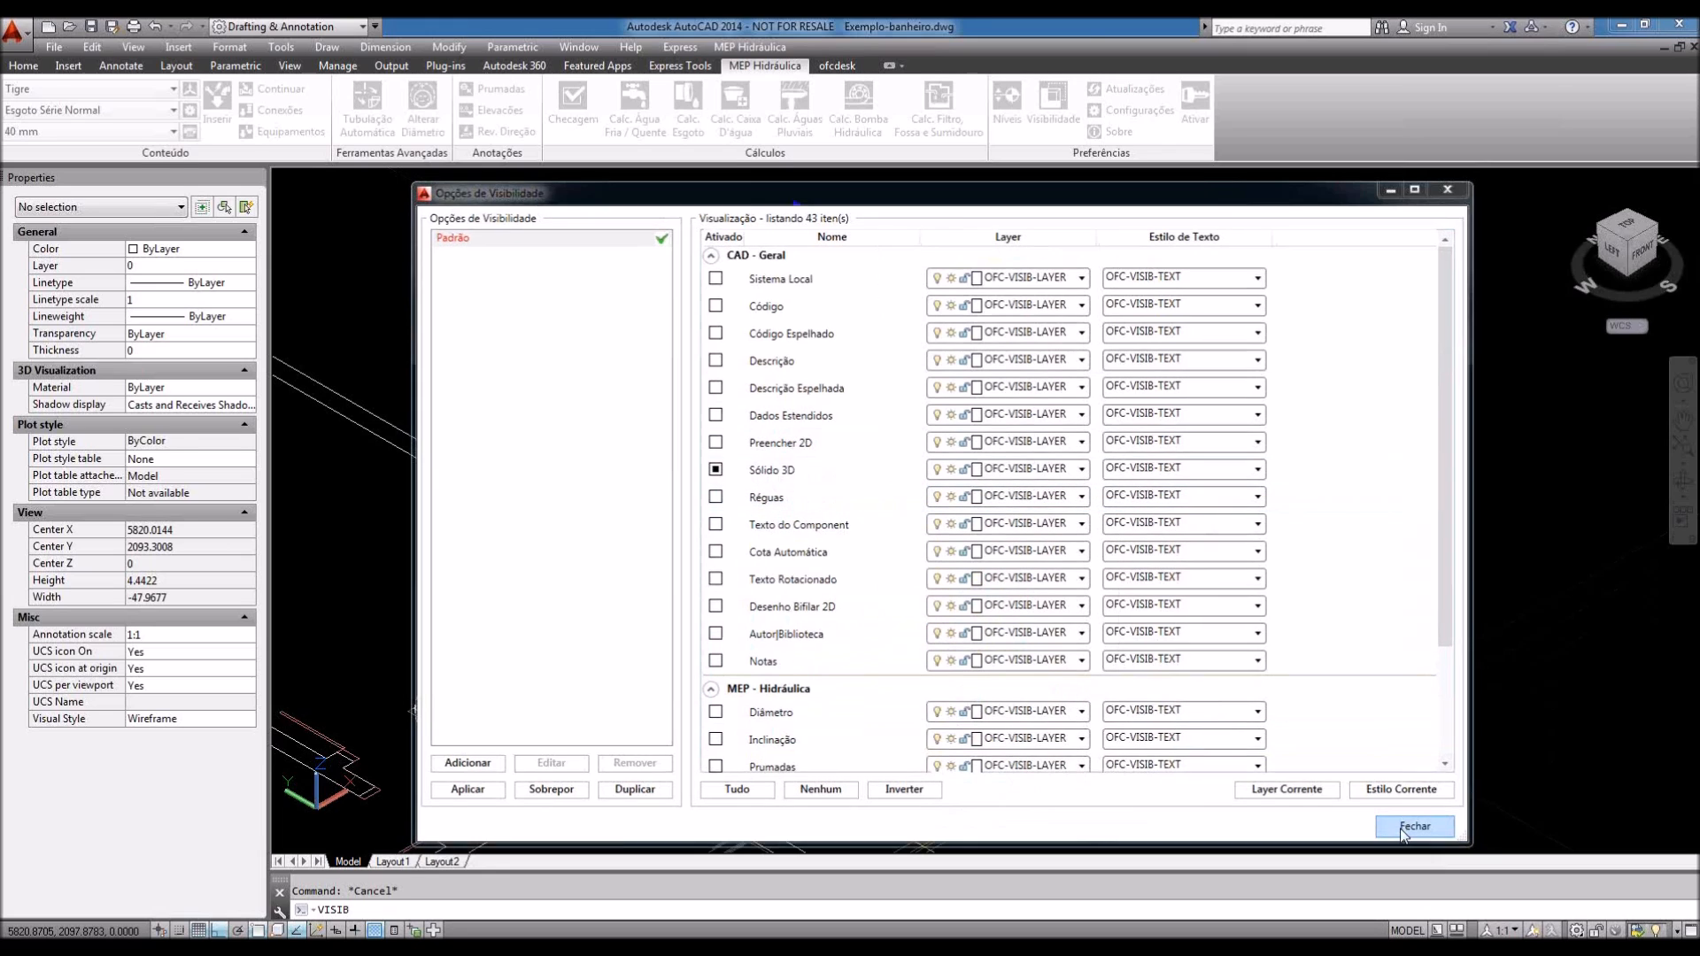
{"action": "left_click", "coordinate": [1408, 832]}
{"action": "left_click", "coordinate": [19, 68]}
{"action": "type", "text": "la"}
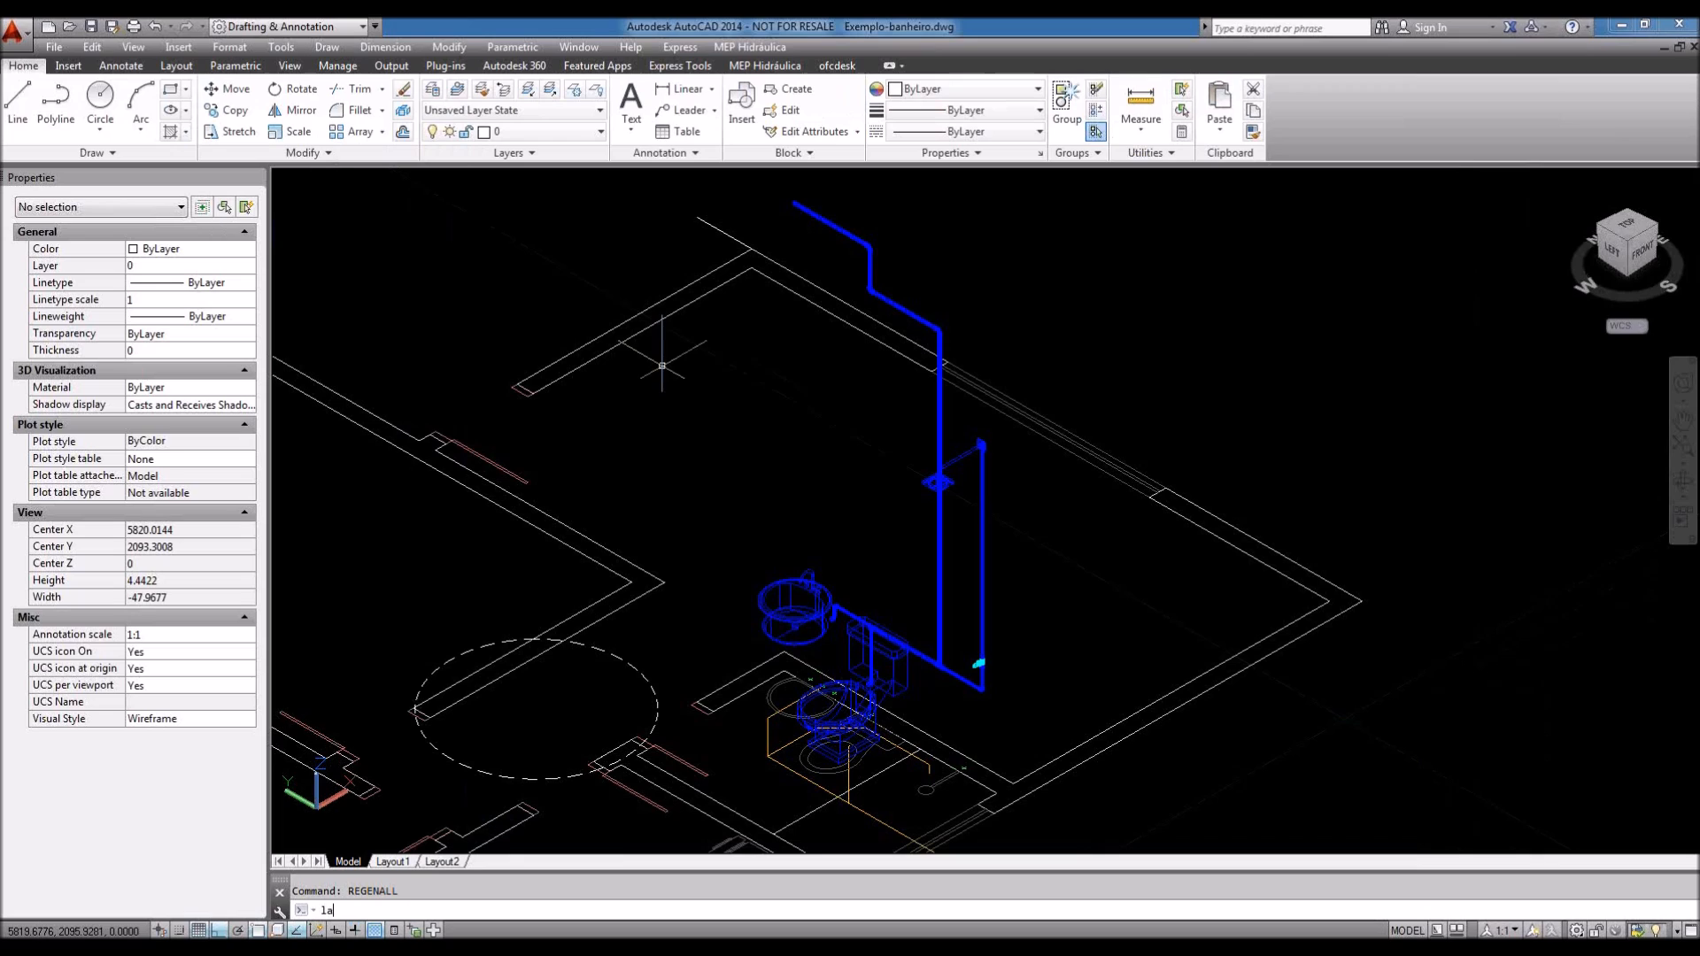
Step: Create a new layer named Fluxo coloured red in the Layer Properties Manager
{"action": "key", "text": "Return"}
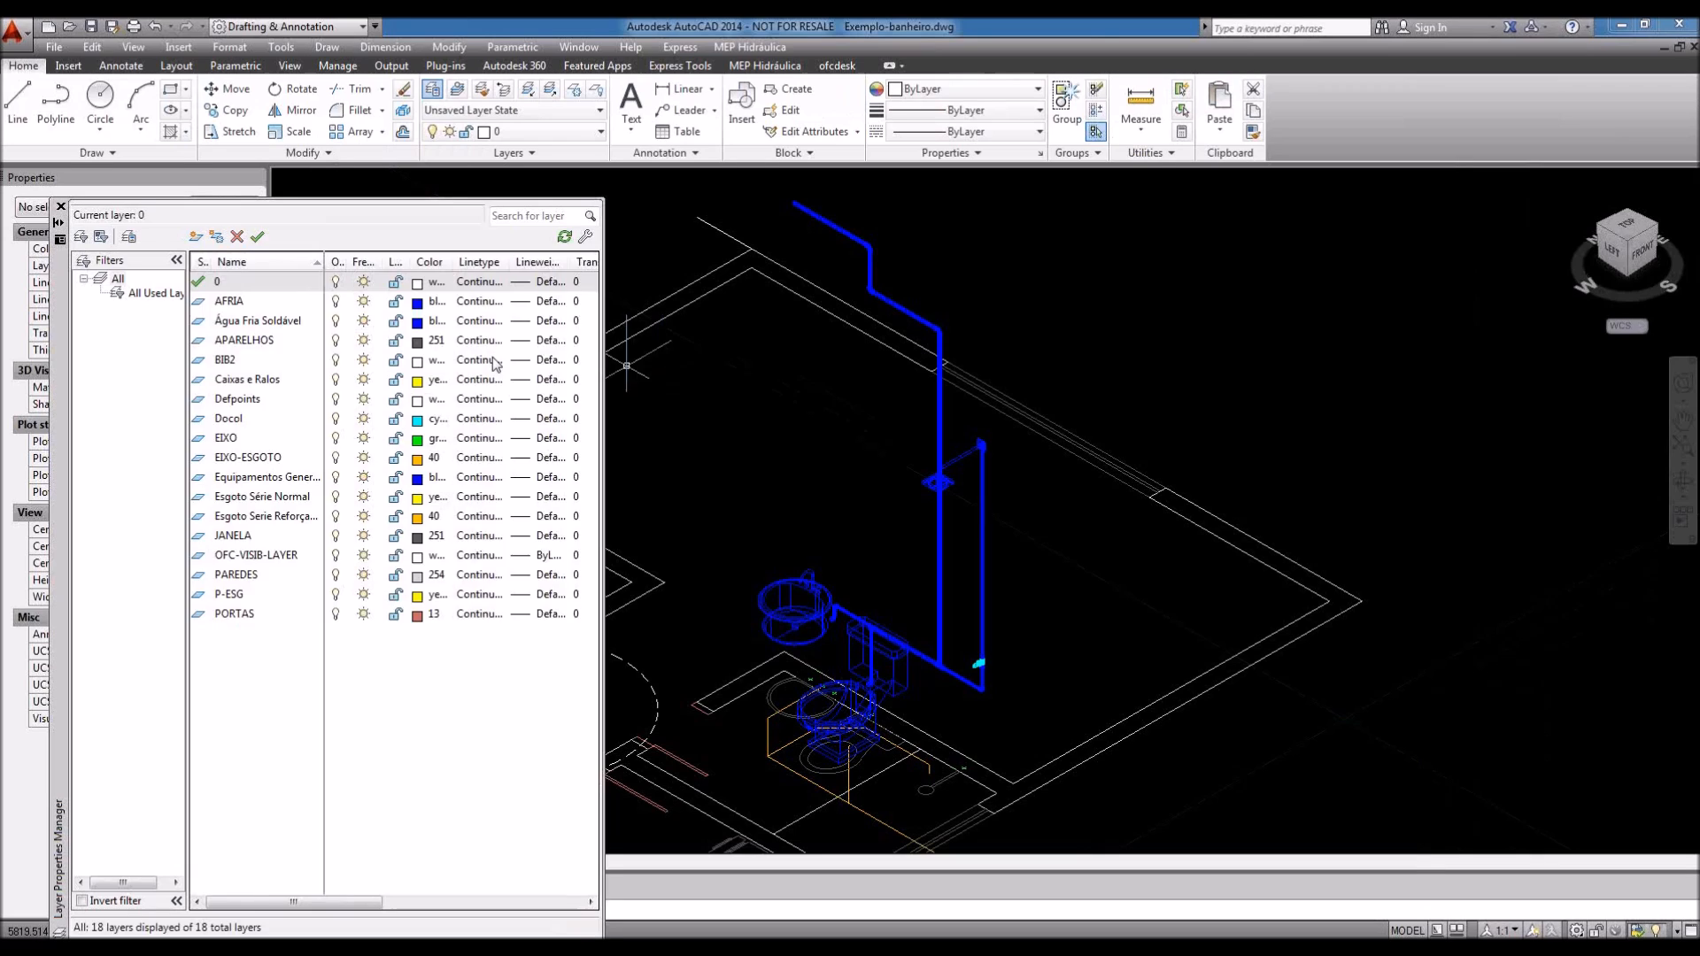
{"action": "left_click", "coordinate": [194, 236]}
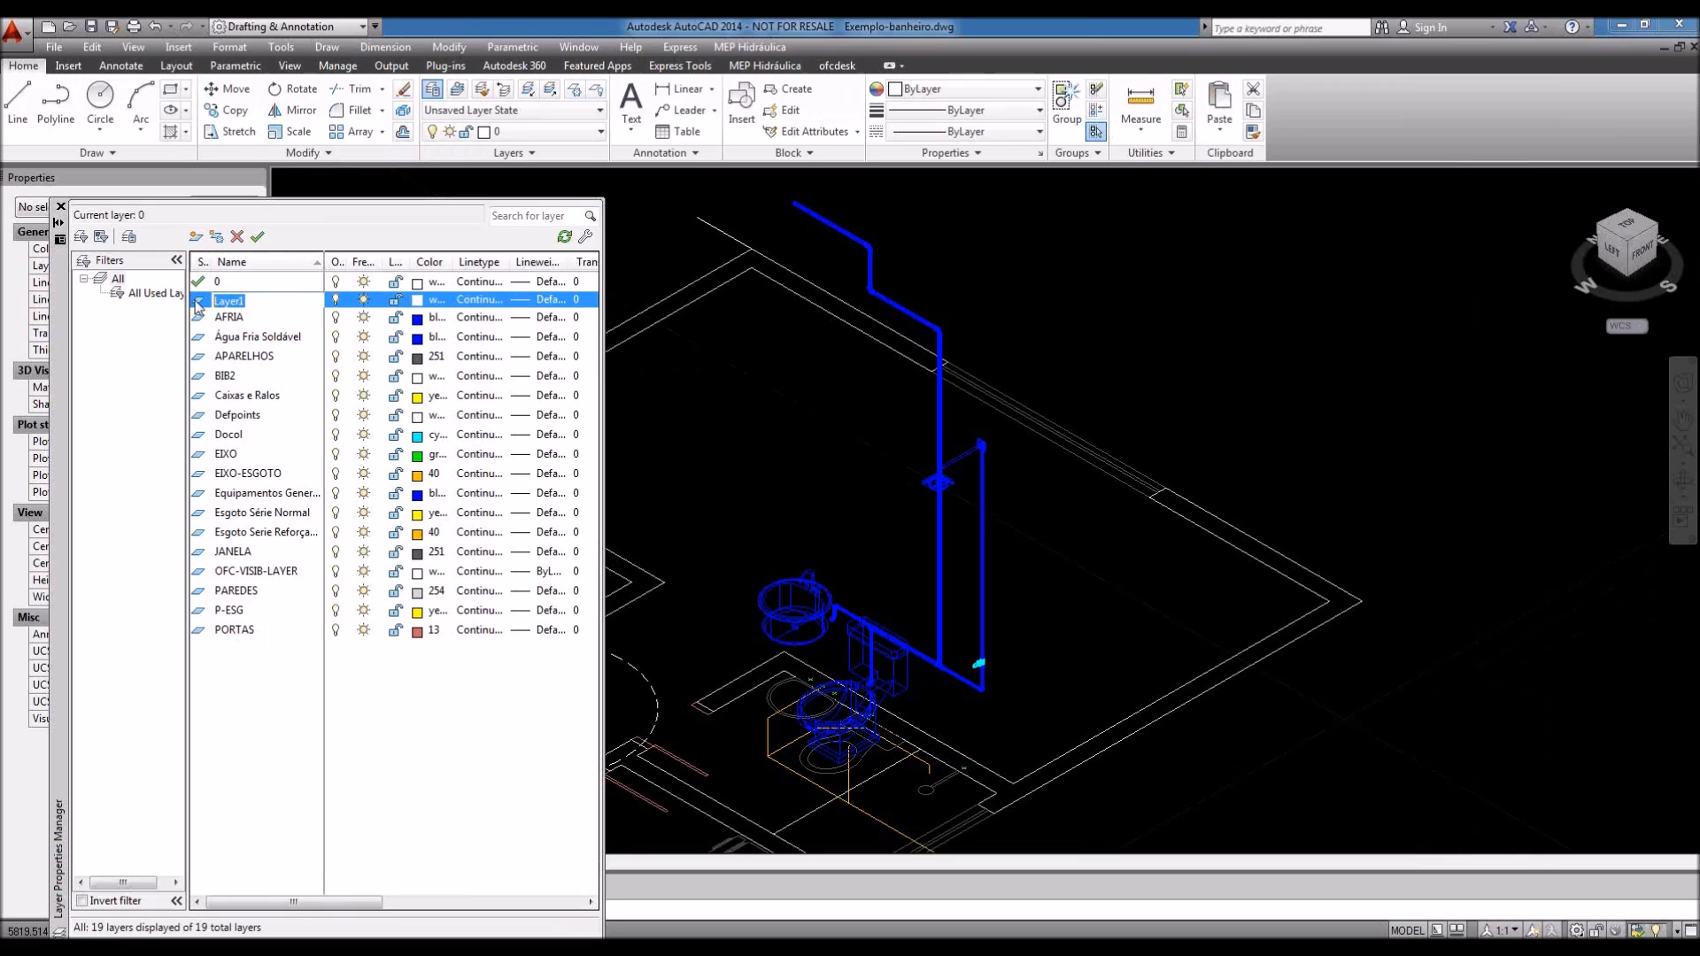
{"action": "type", "text": "Fluxo"}
{"action": "left_click", "coordinate": [419, 303]}
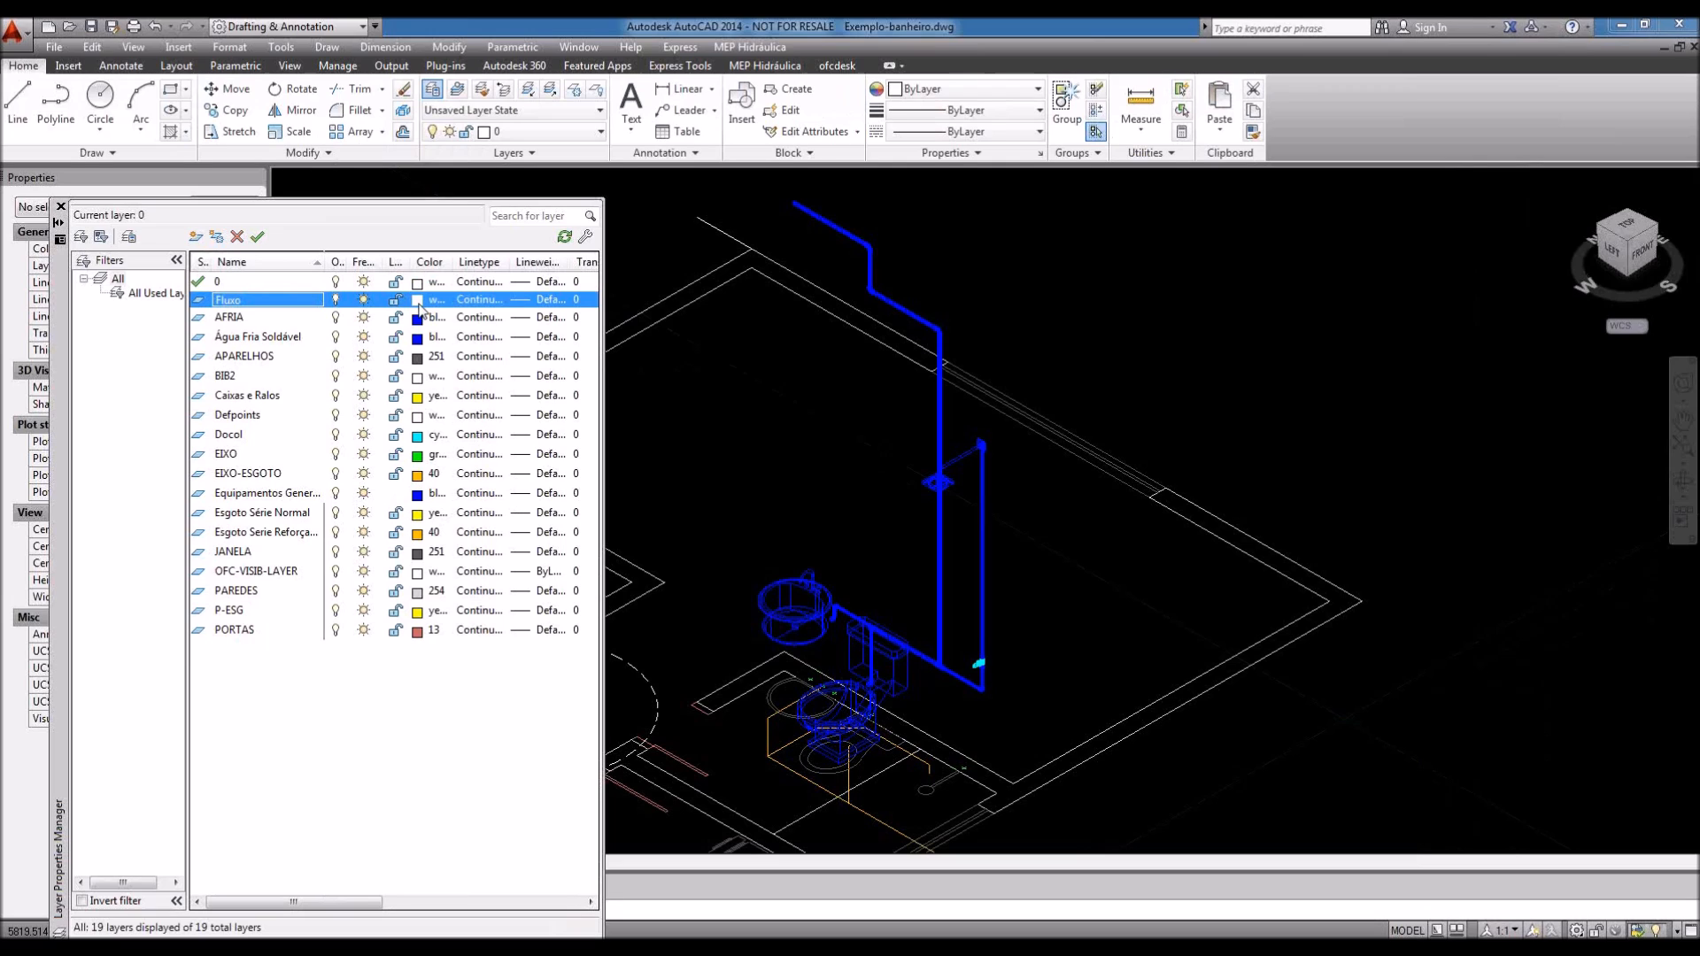
{"action": "left_click", "coordinate": [417, 301]}
{"action": "left_click", "coordinate": [371, 531]}
{"action": "left_click", "coordinate": [487, 631]}
{"action": "left_click", "coordinate": [60, 207]}
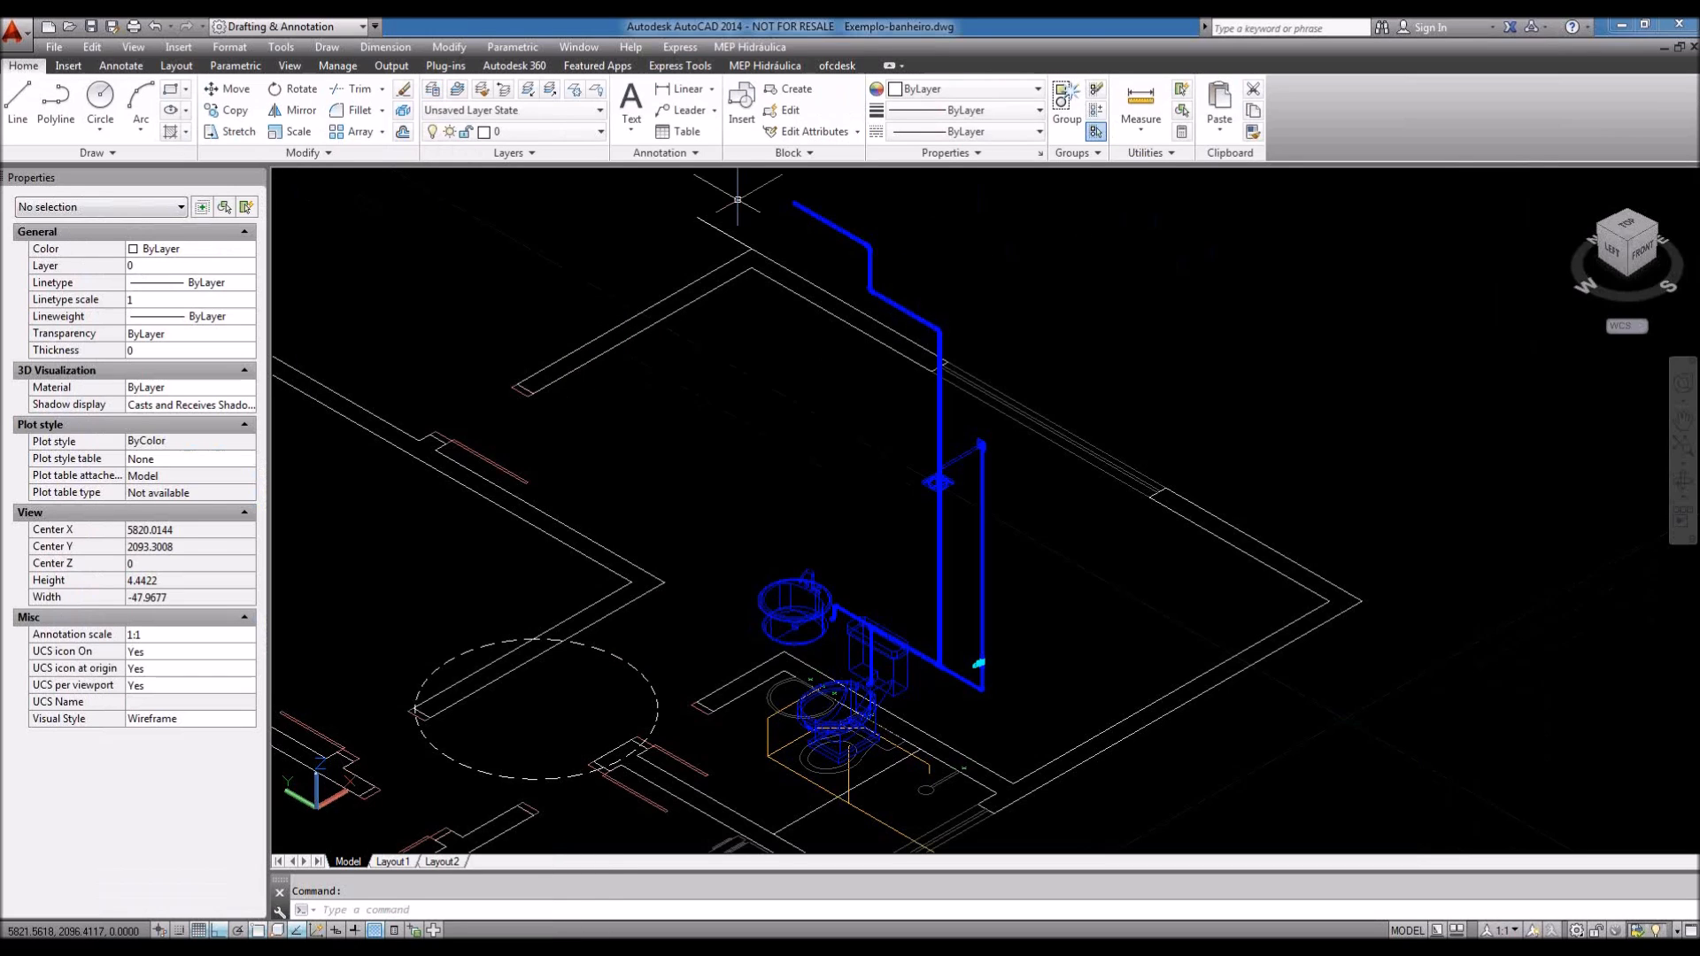
{"action": "left_click", "coordinate": [764, 66]}
{"action": "left_click", "coordinate": [1053, 108]}
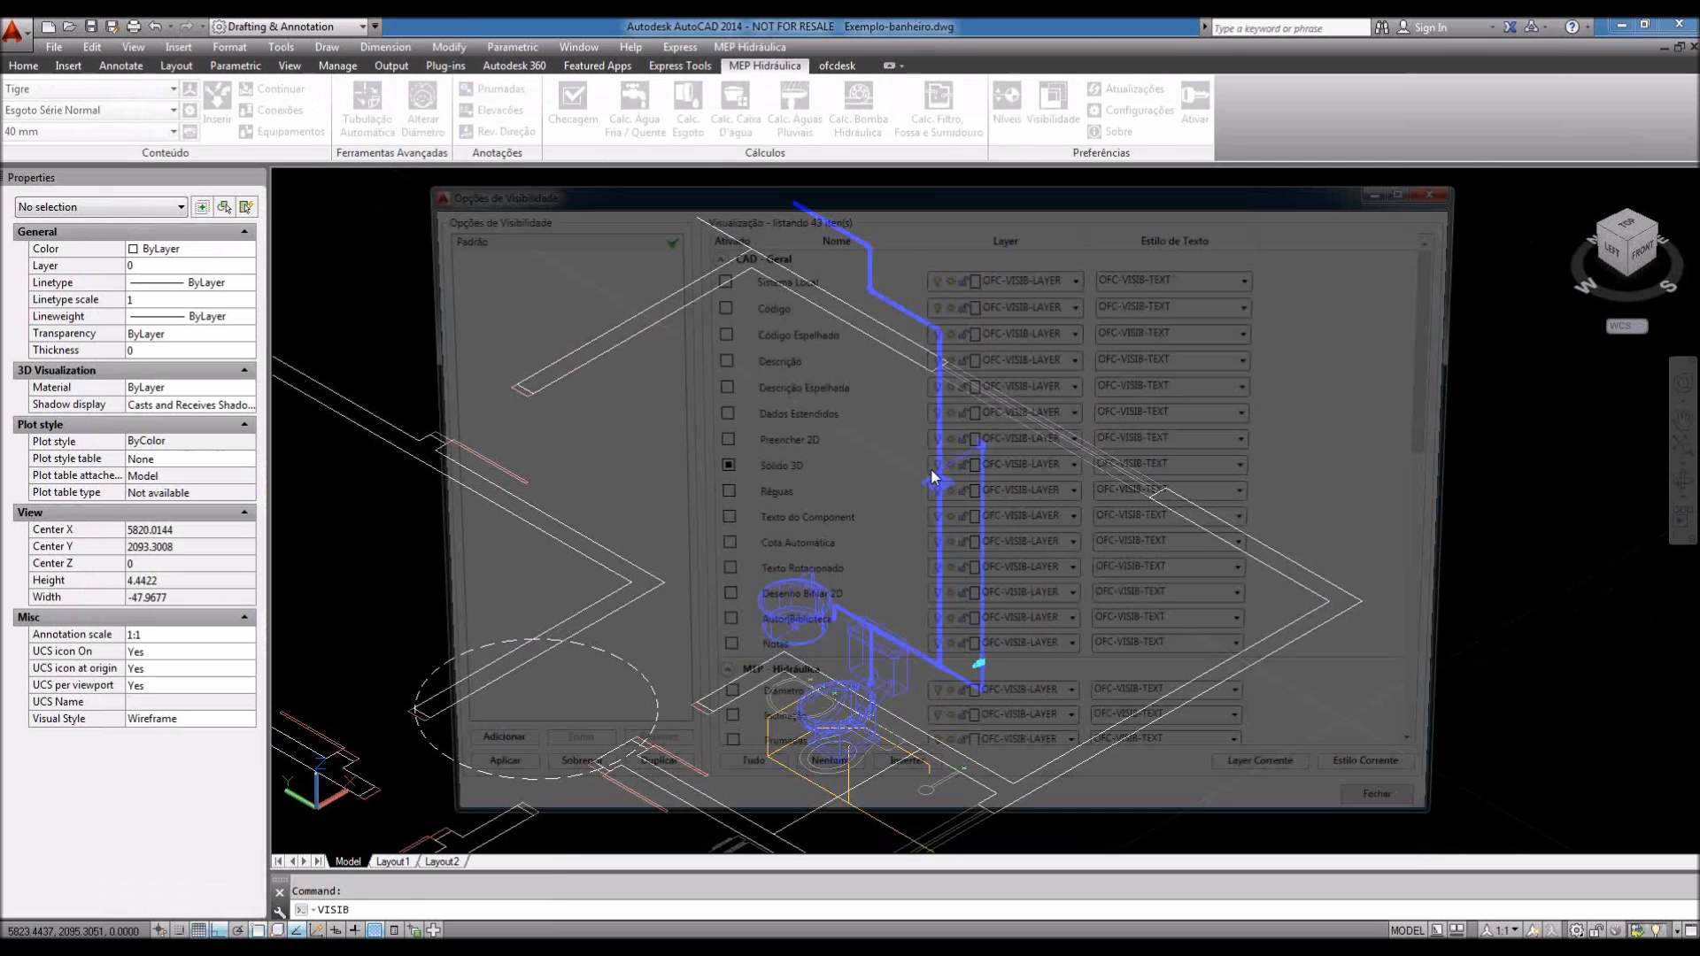
Step: Show Réguas on the Fluxo layer with OFC-VISIB-TEXT text style and close the dialog
{"action": "left_click", "coordinate": [1027, 496]}
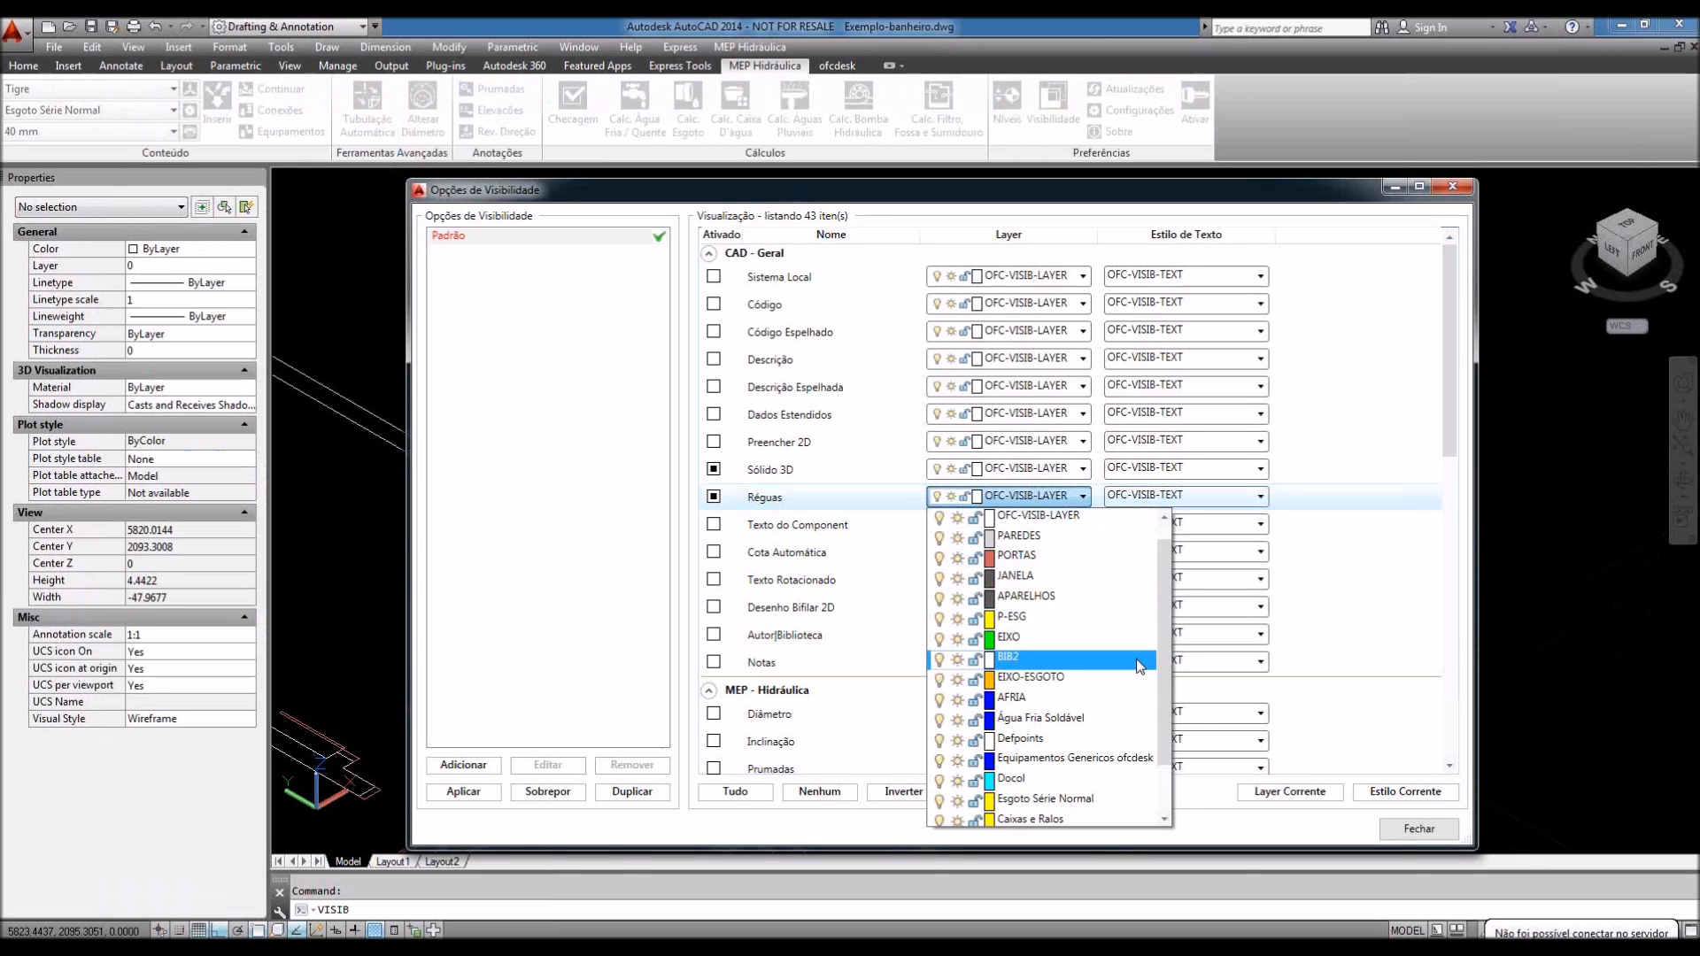
{"action": "scroll", "coordinate": [1162, 641], "scroll_direction": "down", "scroll_amount": 1}
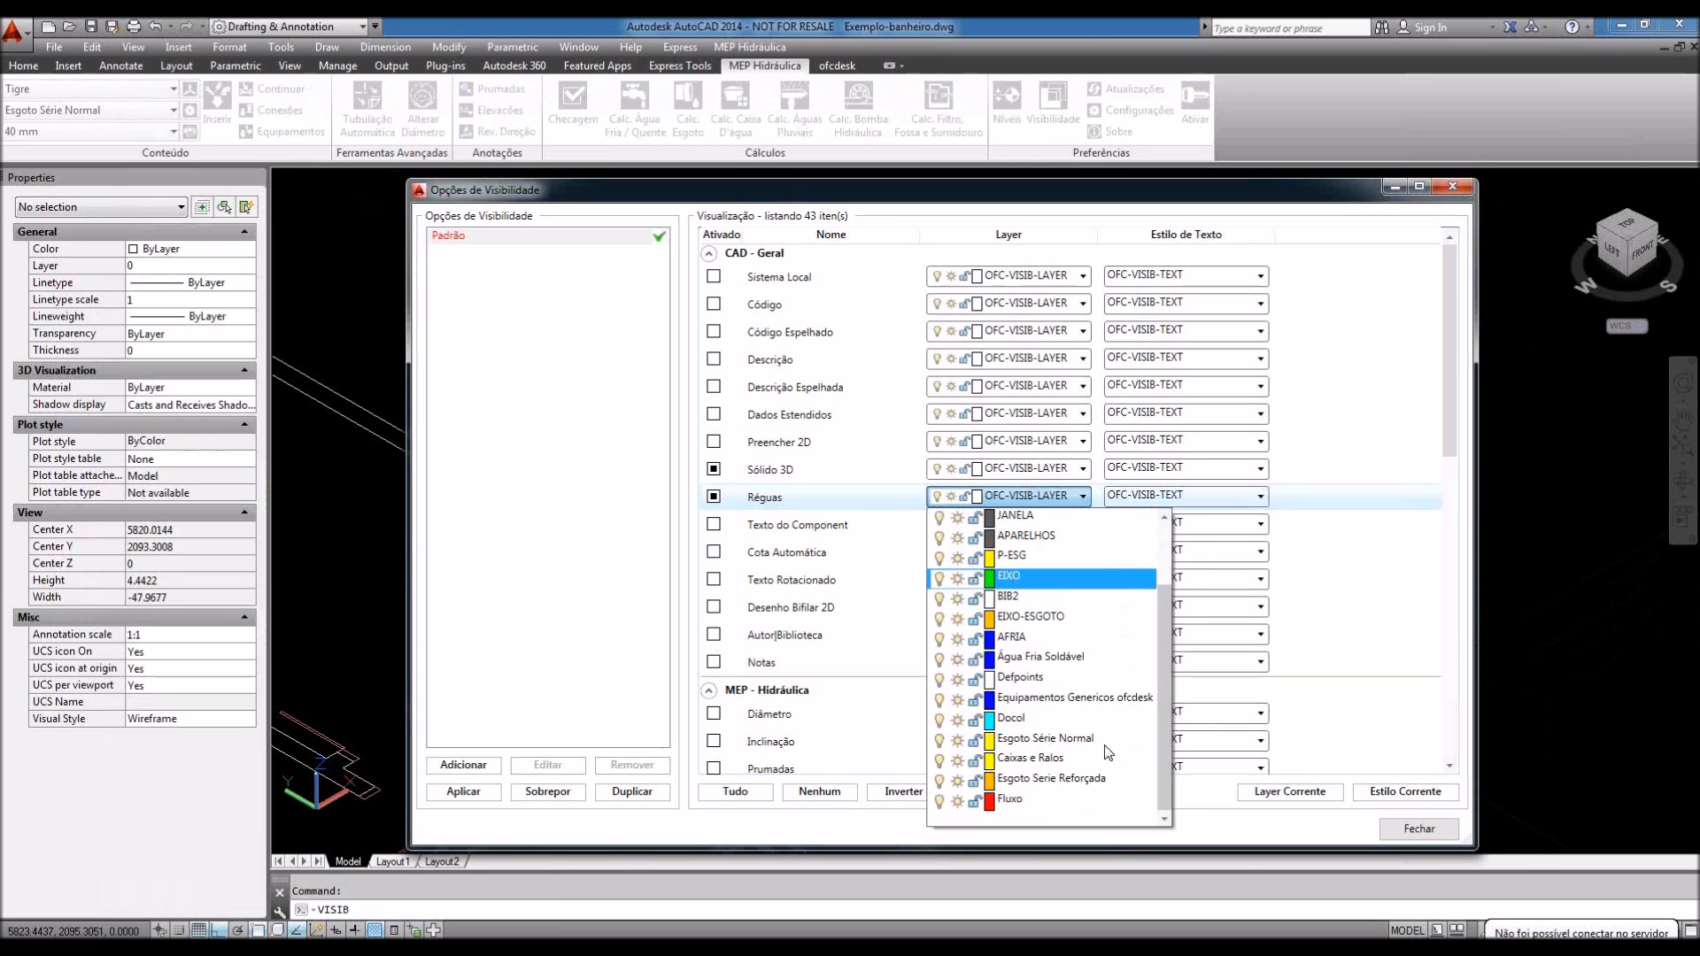
{"action": "left_click", "coordinate": [1012, 802]}
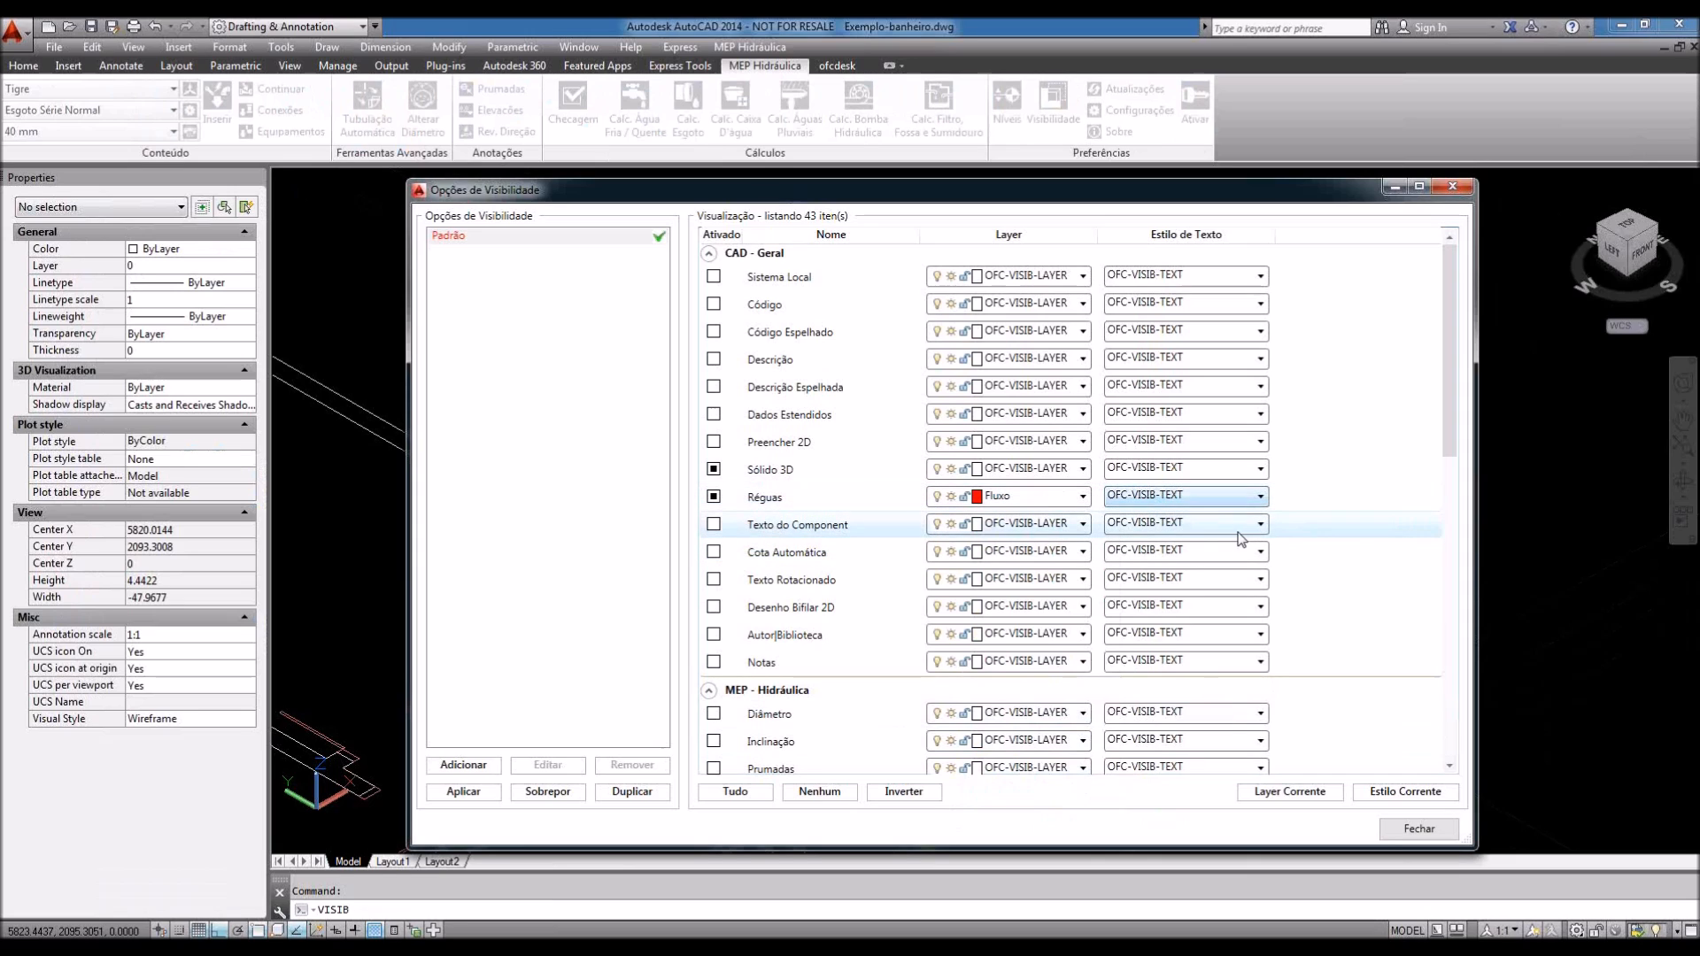
{"action": "left_click", "coordinate": [1261, 496]}
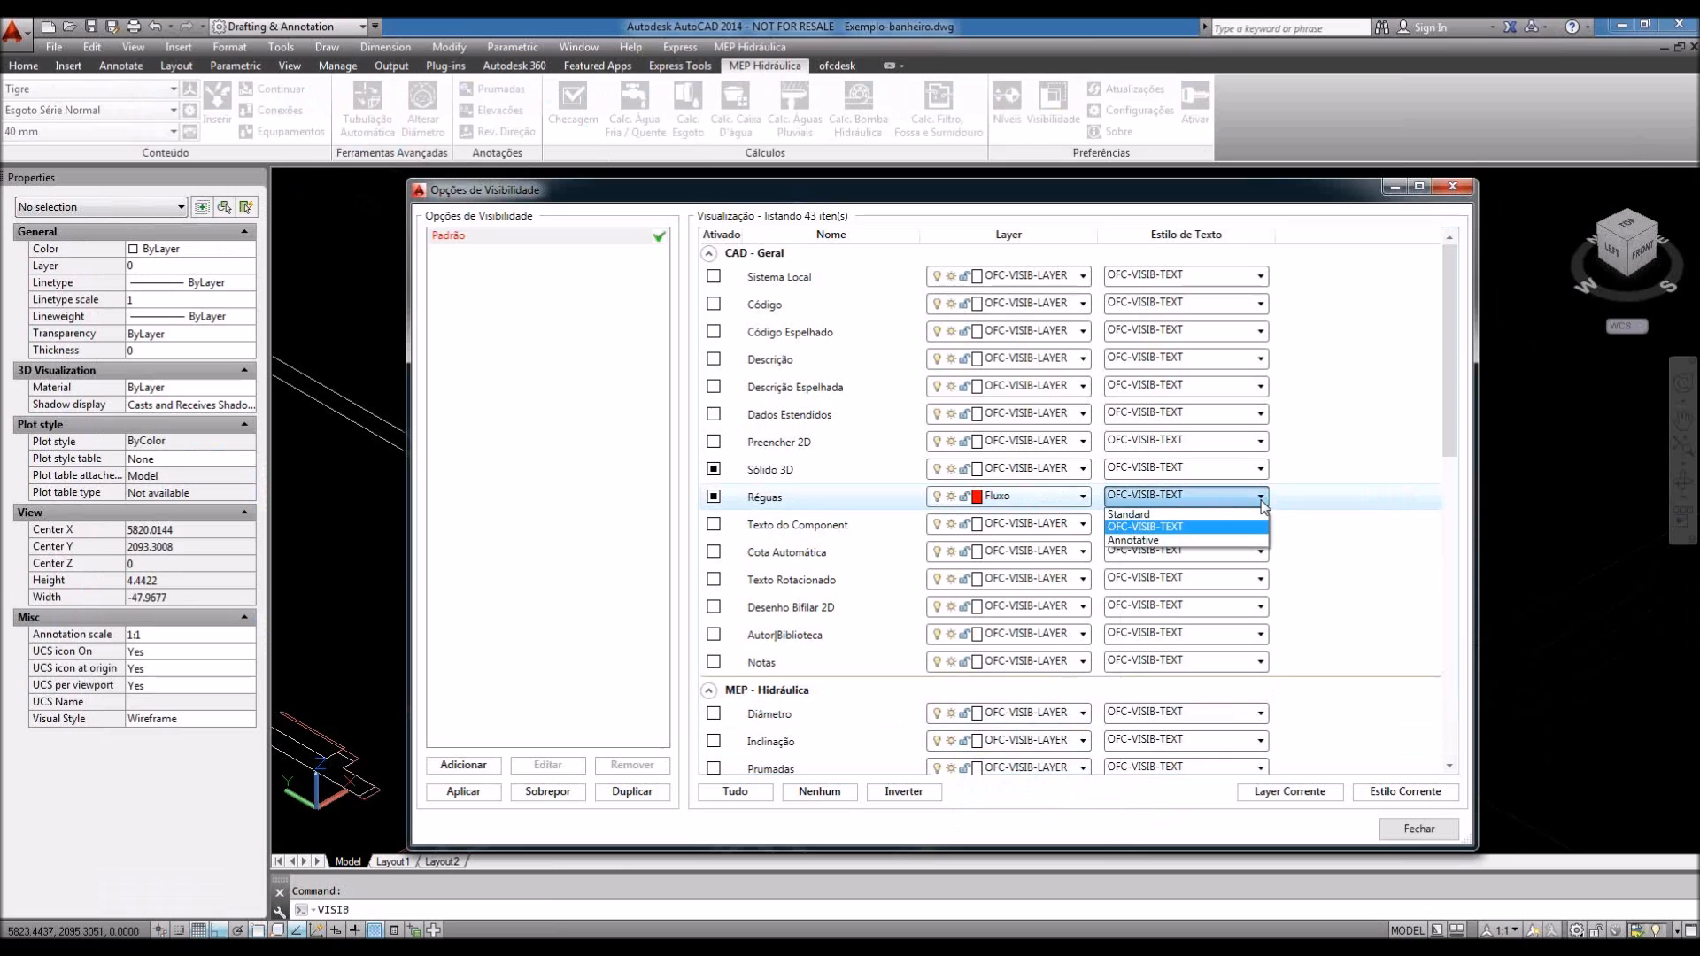
{"action": "left_click", "coordinate": [1174, 529]}
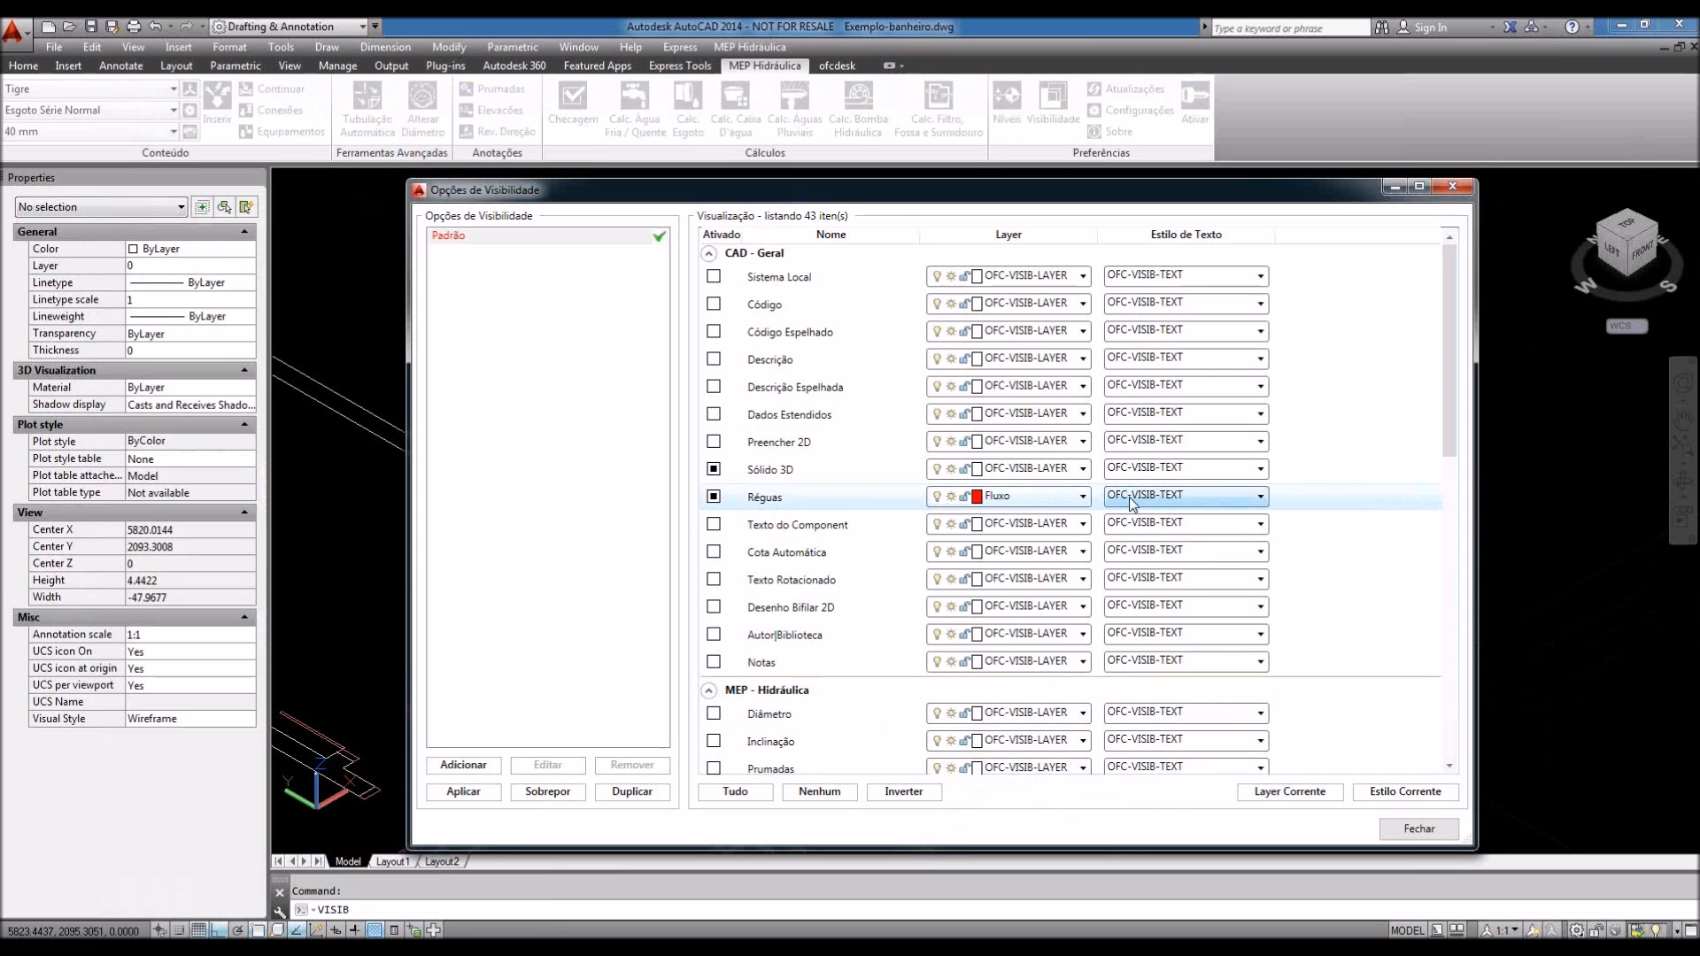
{"action": "left_click", "coordinate": [1419, 829]}
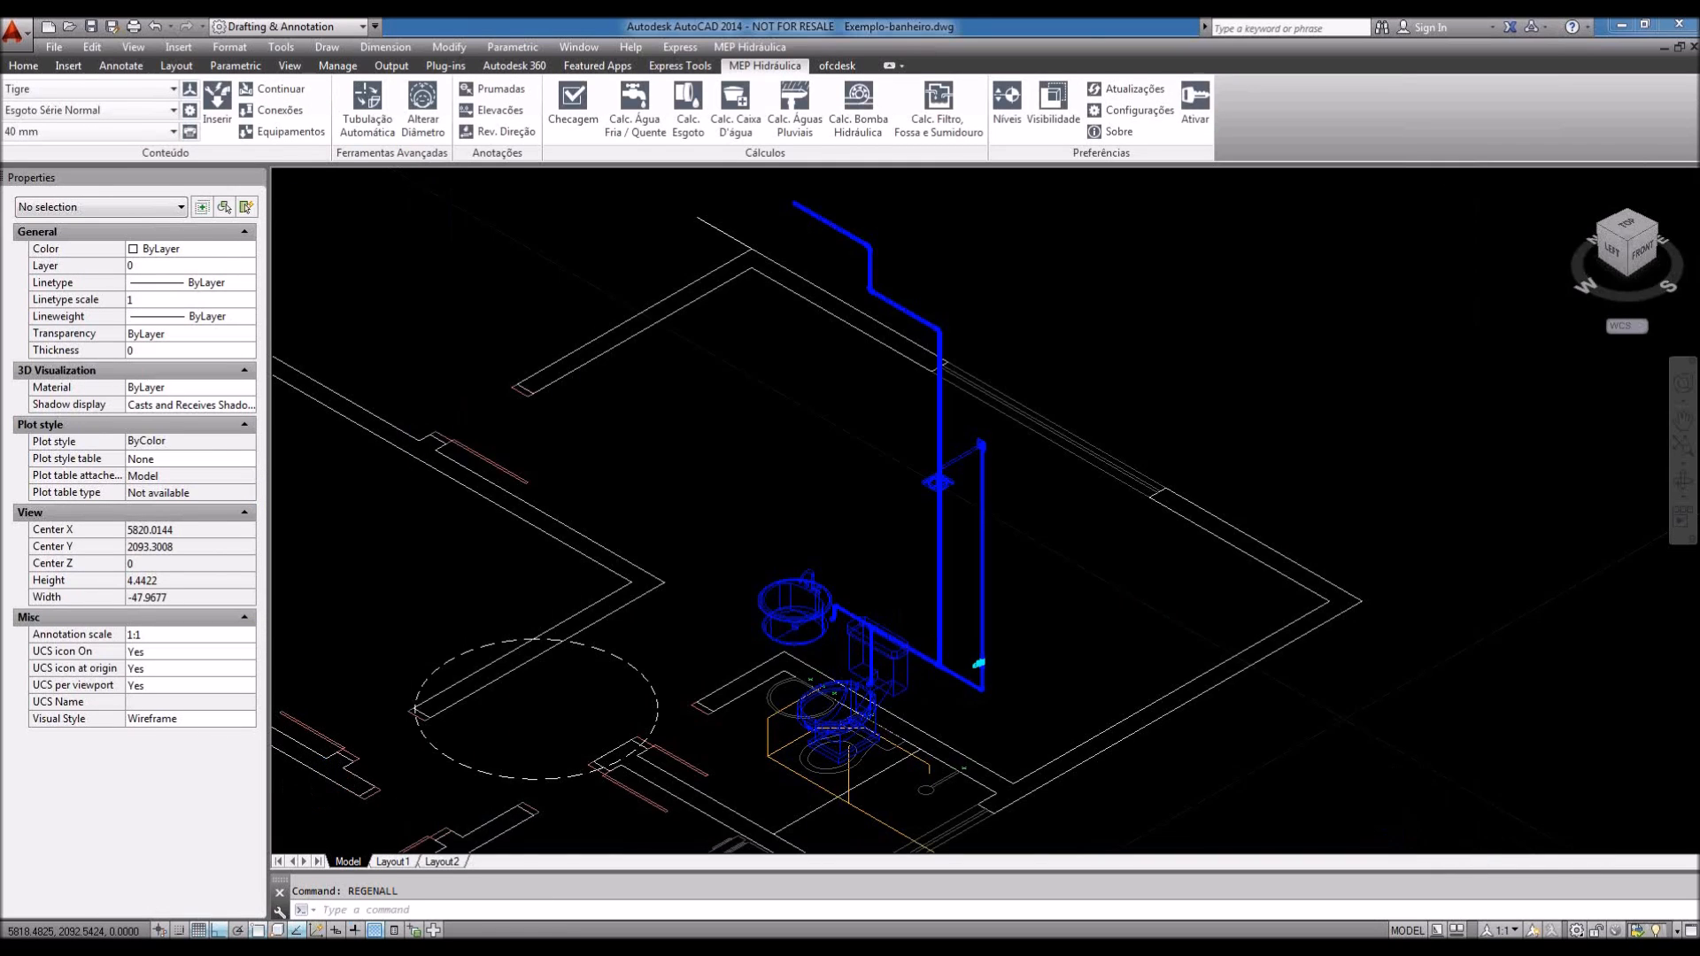
Step: Zoom and pan along the pipes to inspect the small red flow arrows at the vertical joint
{"action": "scroll", "coordinate": [905, 612], "scroll_direction": "up", "scroll_amount": 10}
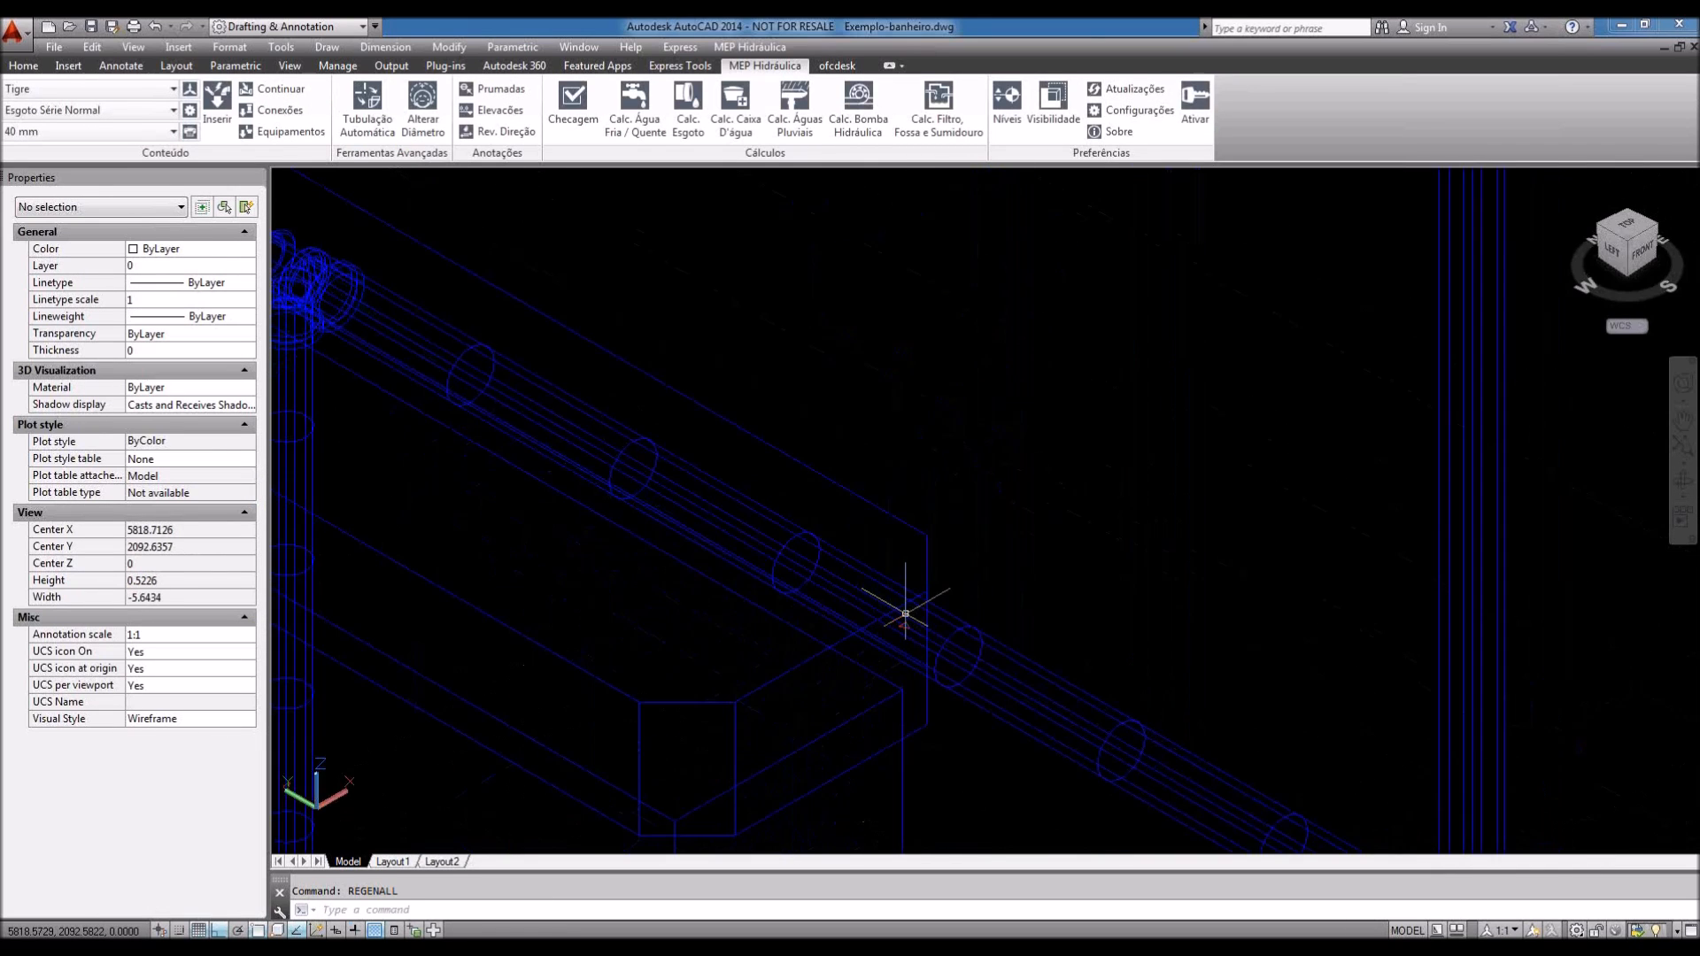
{"action": "scroll", "coordinate": [894, 646], "scroll_direction": "down", "scroll_amount": 1}
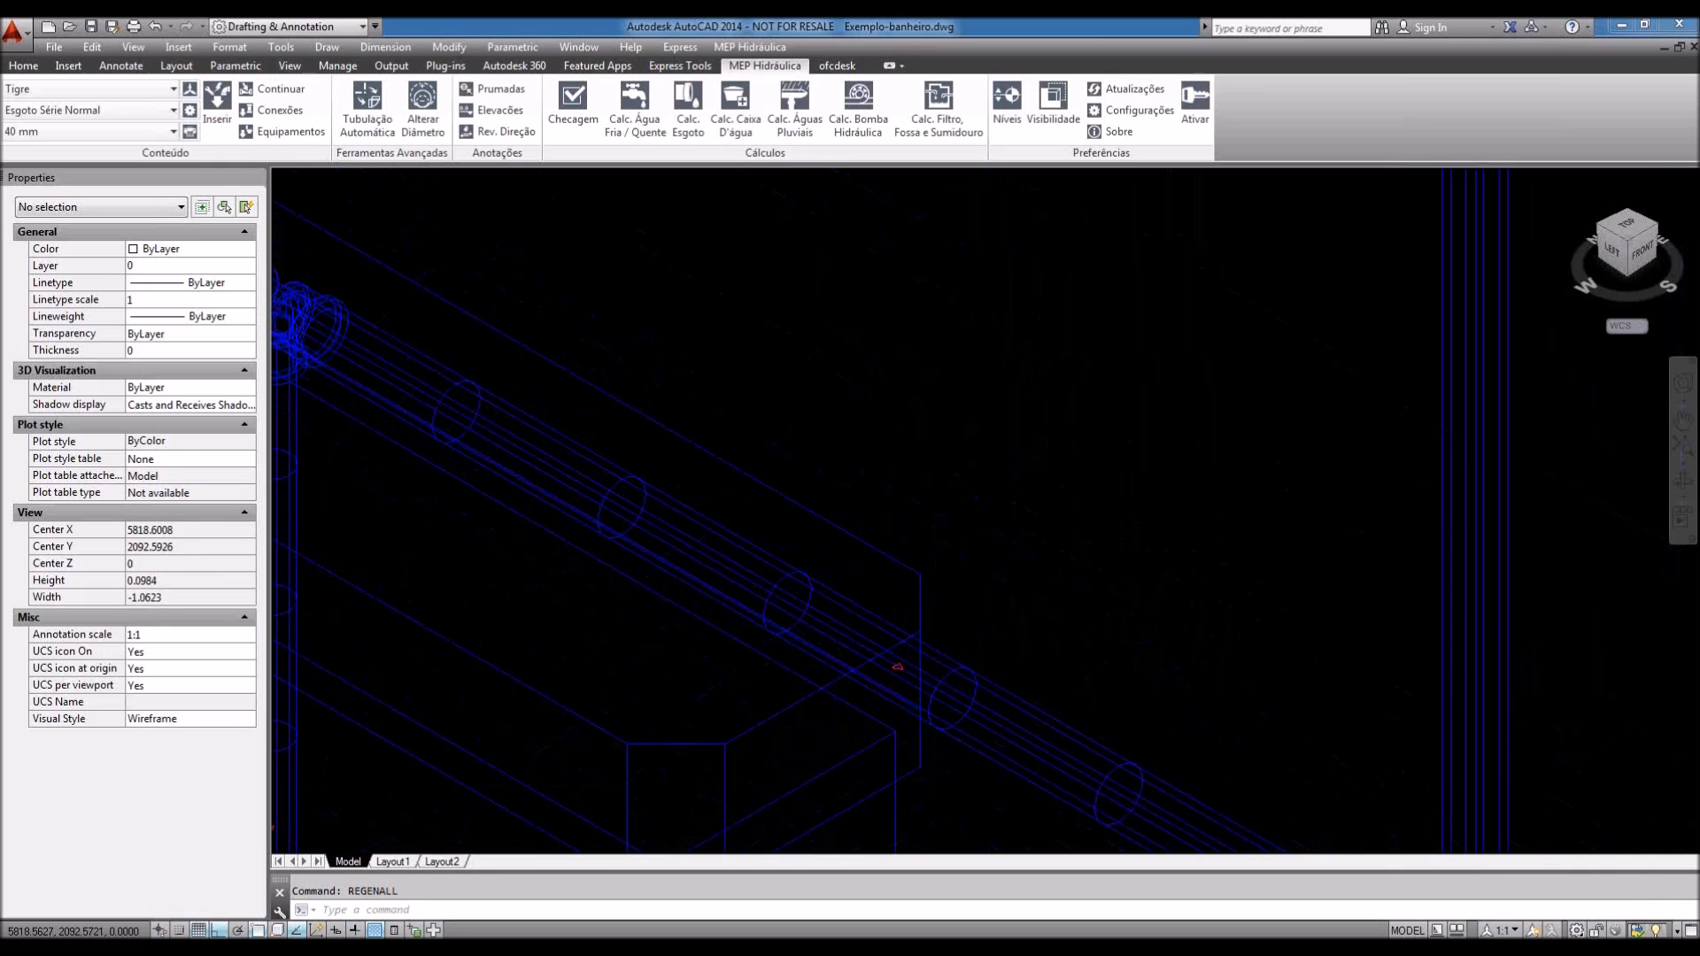
{"action": "scroll", "coordinate": [783, 563], "scroll_direction": "up", "scroll_amount": 8}
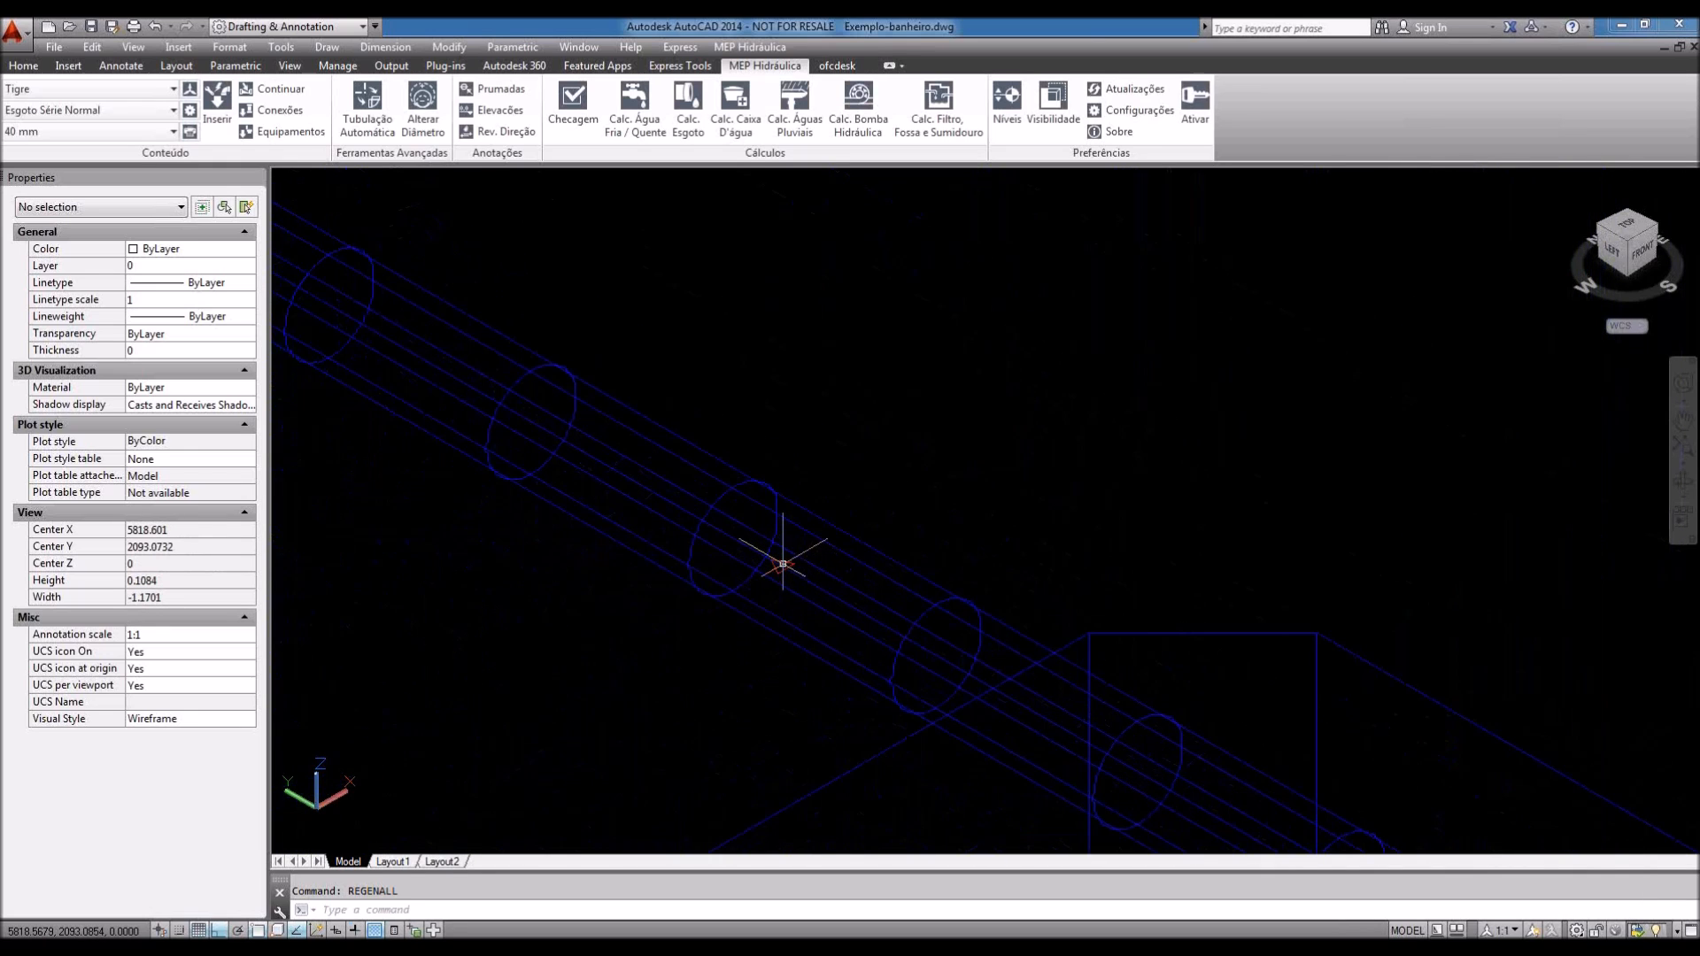
{"action": "scroll", "coordinate": [783, 563], "scroll_direction": "down", "scroll_amount": 4}
{"action": "middle_click_drag", "start_coordinate": [745, 563], "coordinate": [709, 561]}
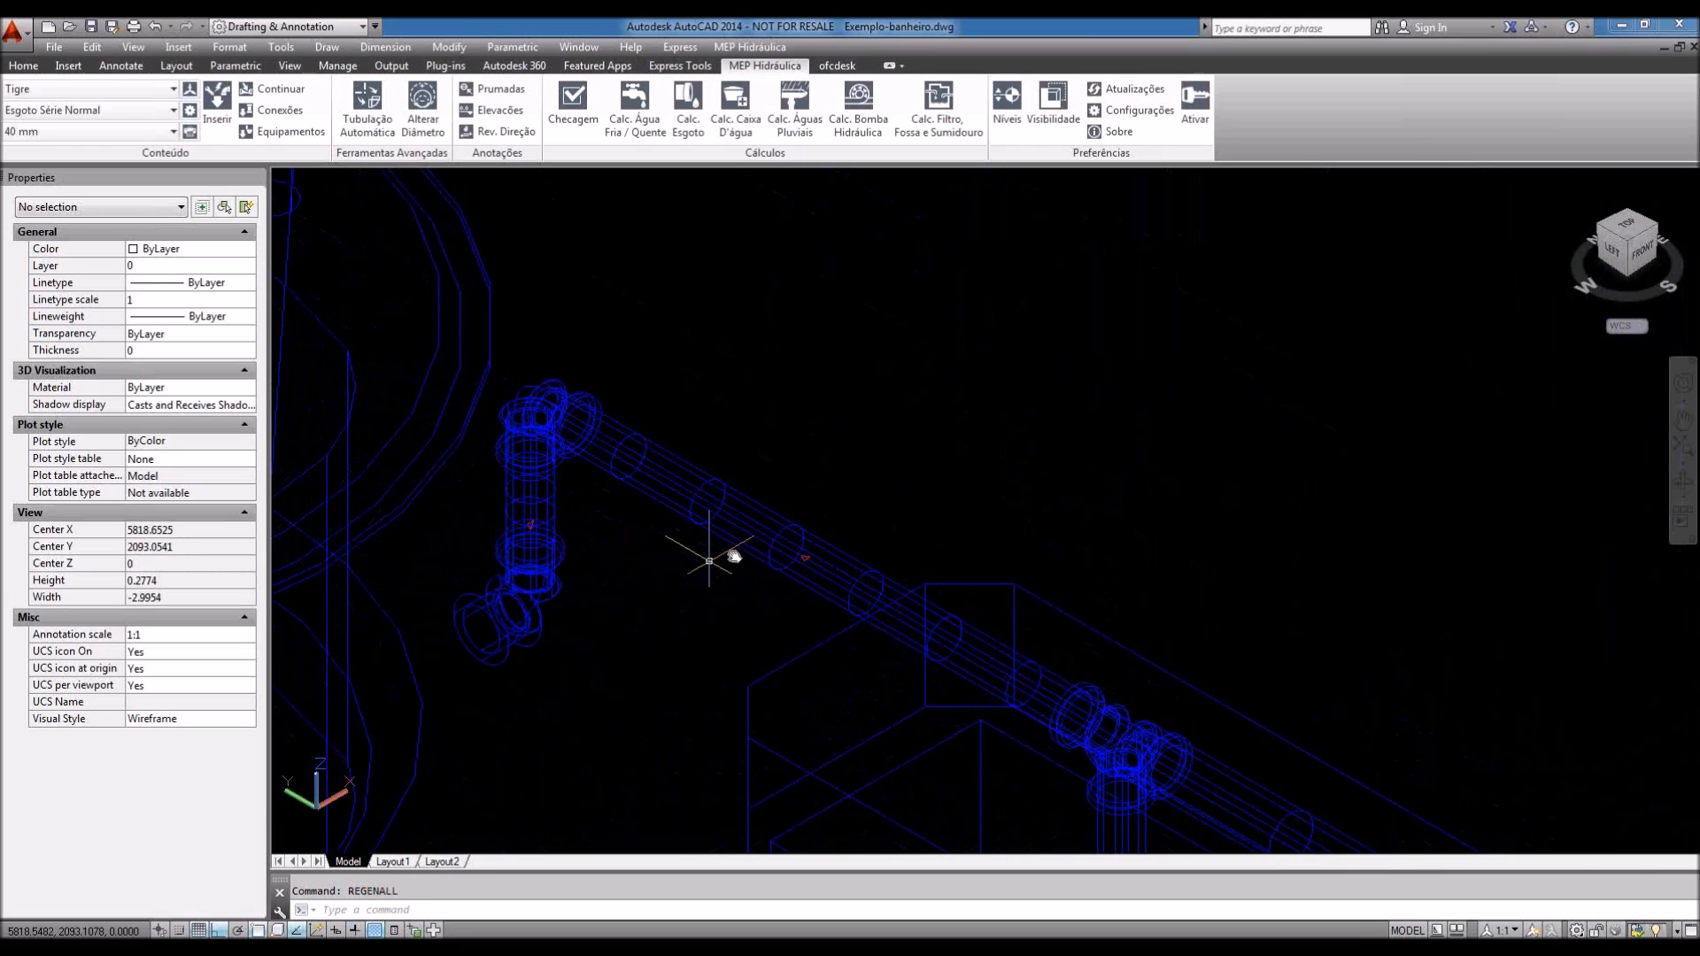
{"action": "middle_click_drag", "start_coordinate": [734, 556], "coordinate": [735, 556]}
{"action": "scroll", "coordinate": [547, 543], "scroll_direction": "up", "scroll_amount": 5}
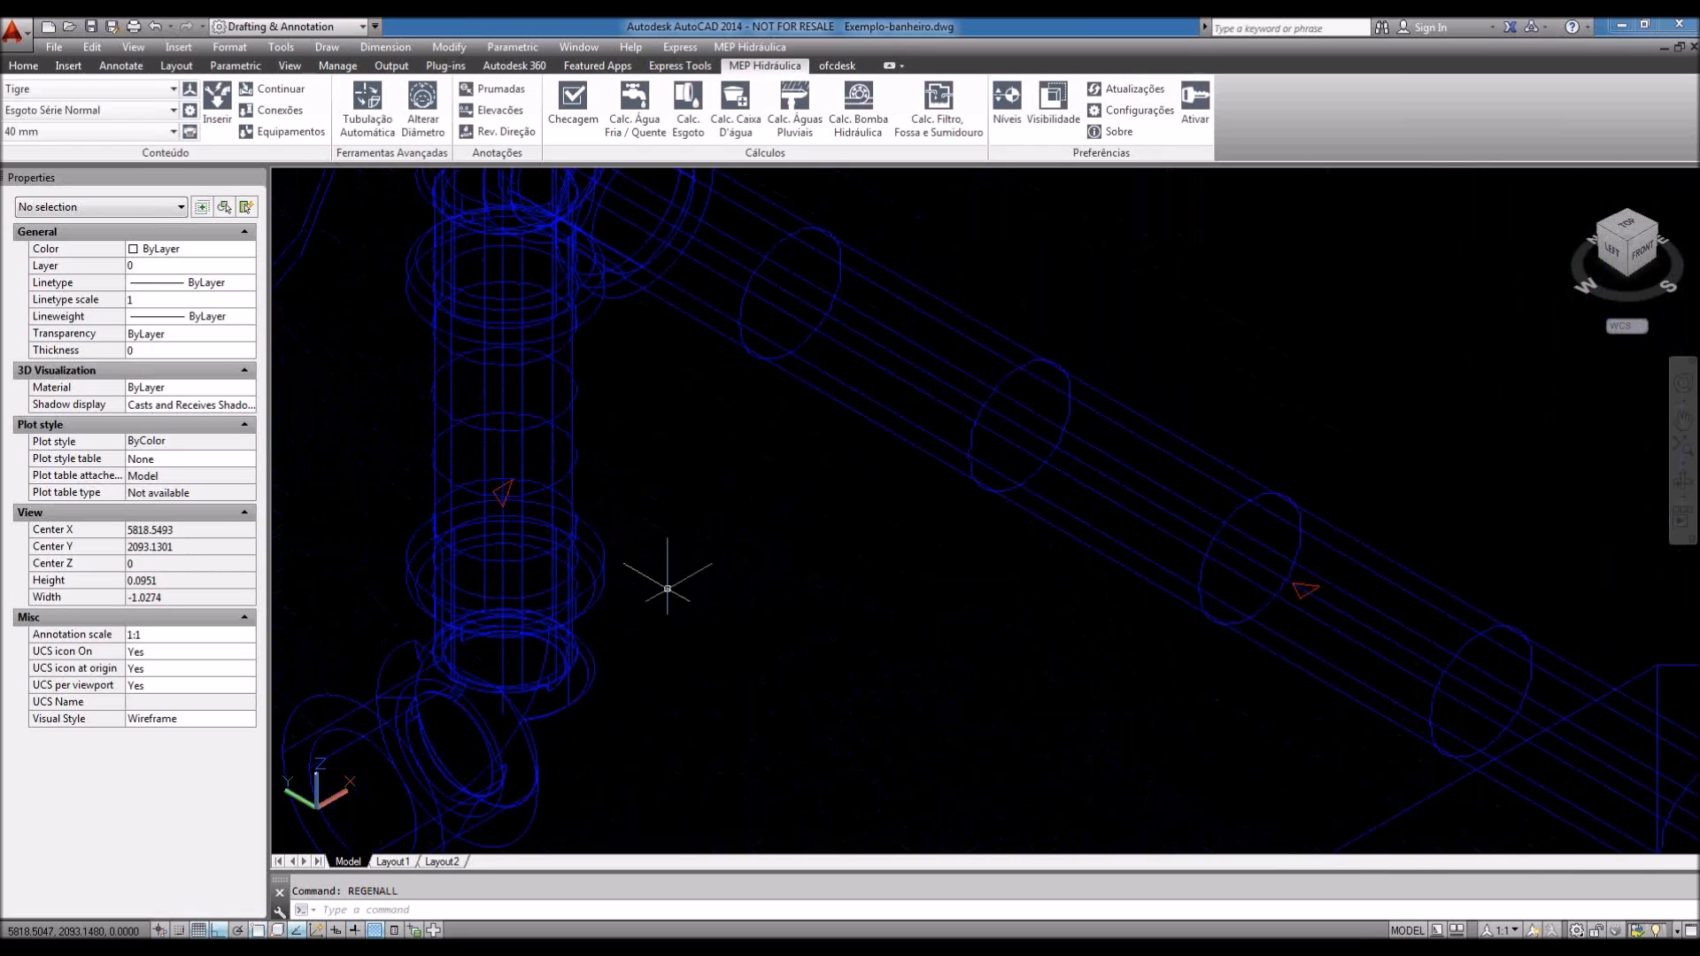
{"action": "scroll", "coordinate": [668, 588], "scroll_direction": "down", "scroll_amount": 2}
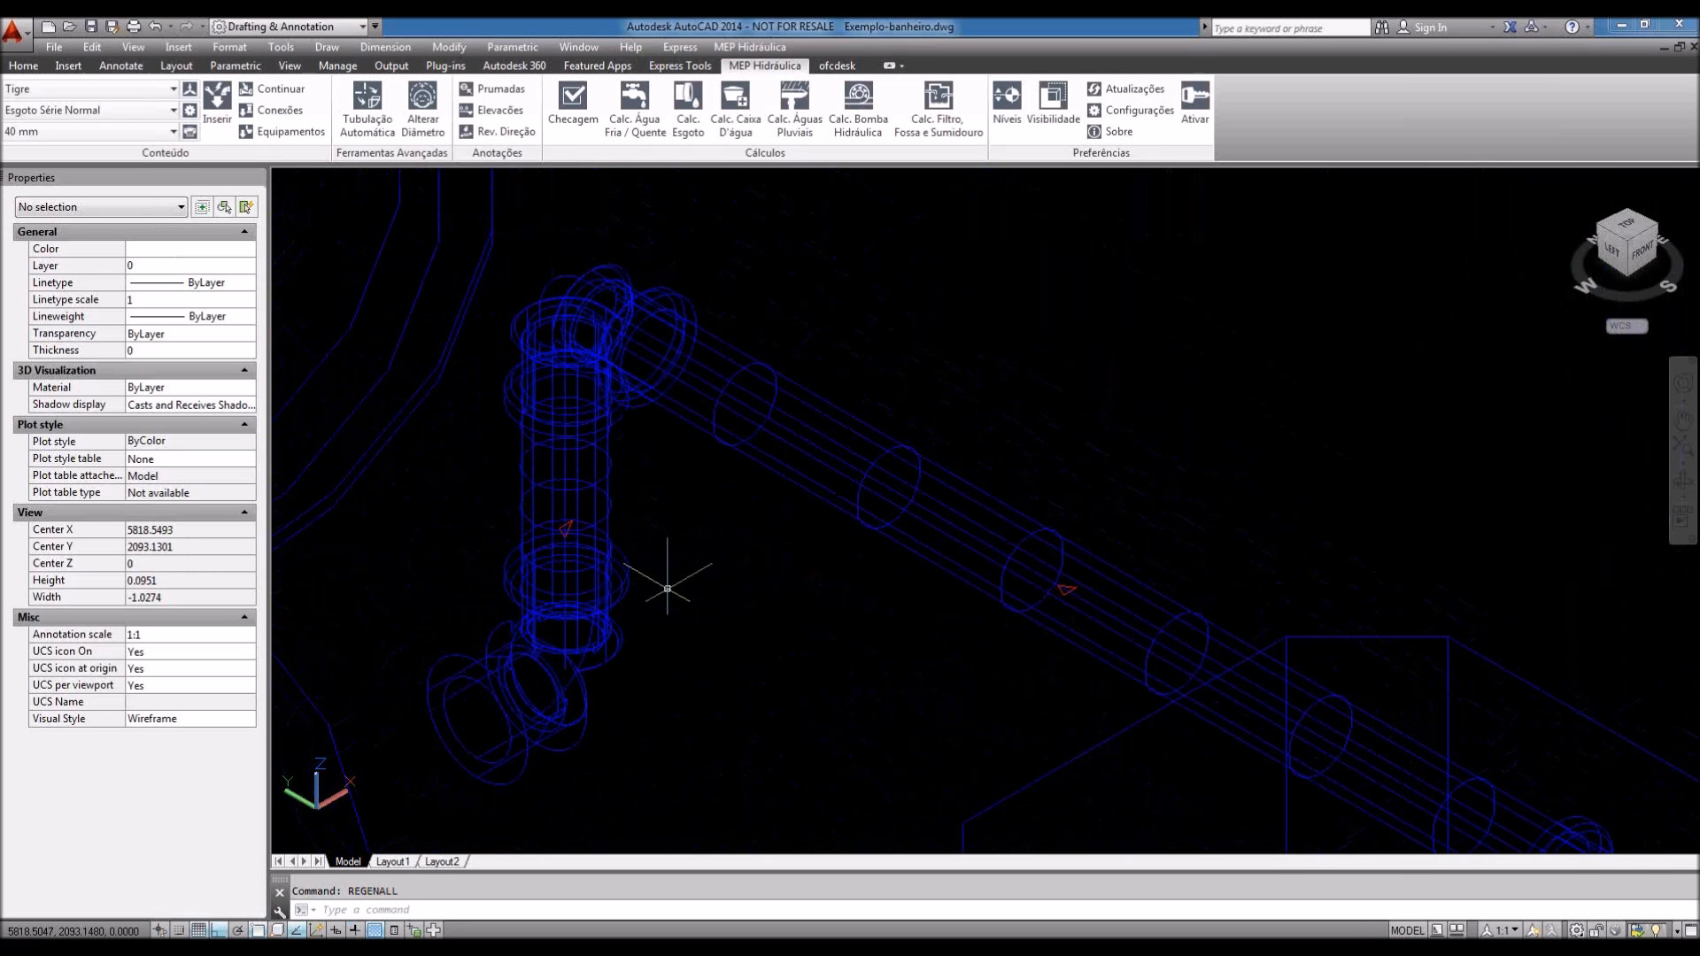
{"action": "scroll", "coordinate": [668, 588], "scroll_direction": "down", "scroll_amount": 5}
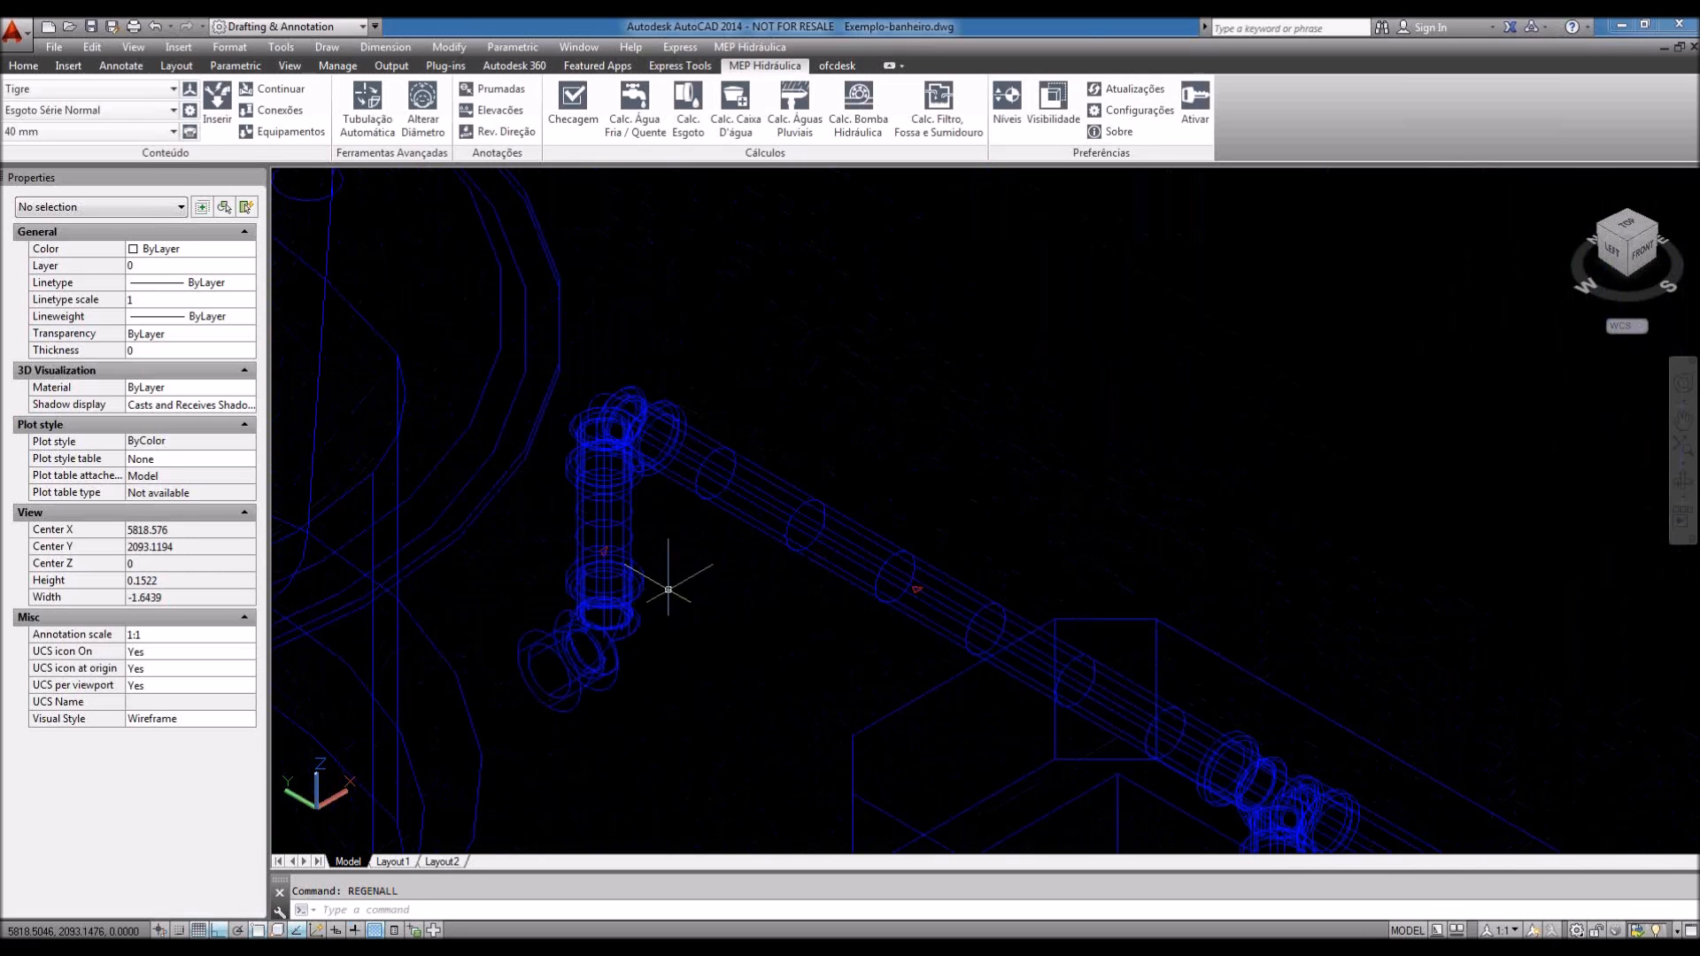
{"action": "scroll", "coordinate": [960, 627], "scroll_direction": "up", "scroll_amount": 2}
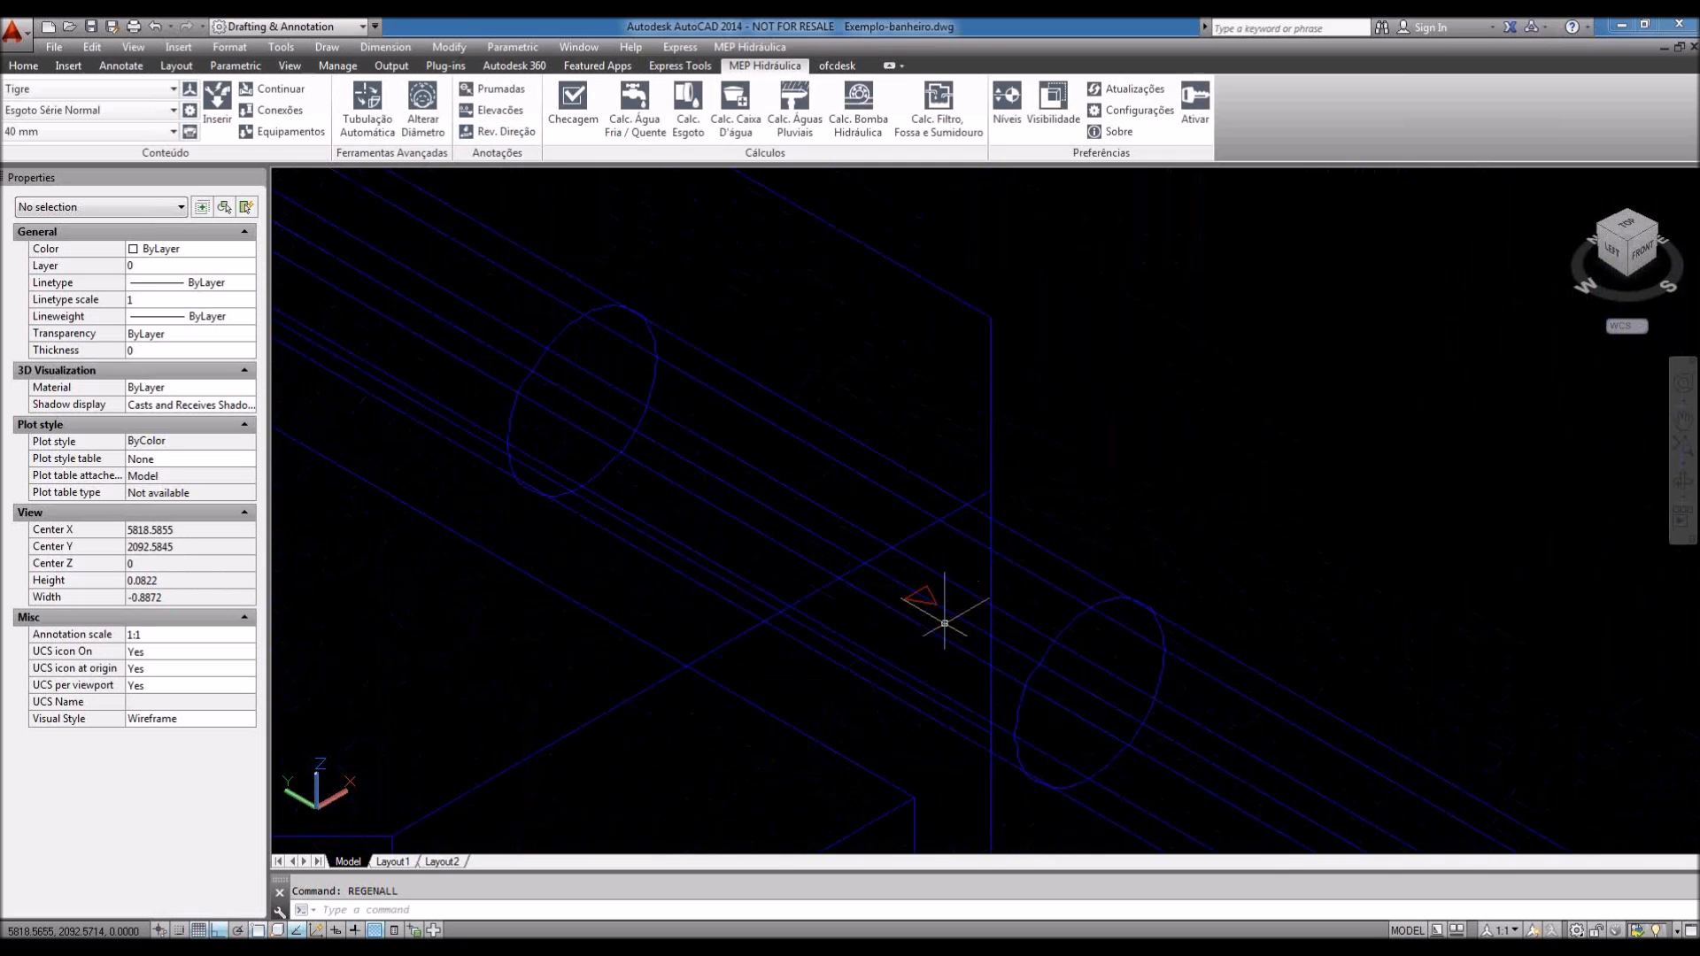
{"action": "scroll", "coordinate": [945, 630], "scroll_direction": "down", "scroll_amount": 6}
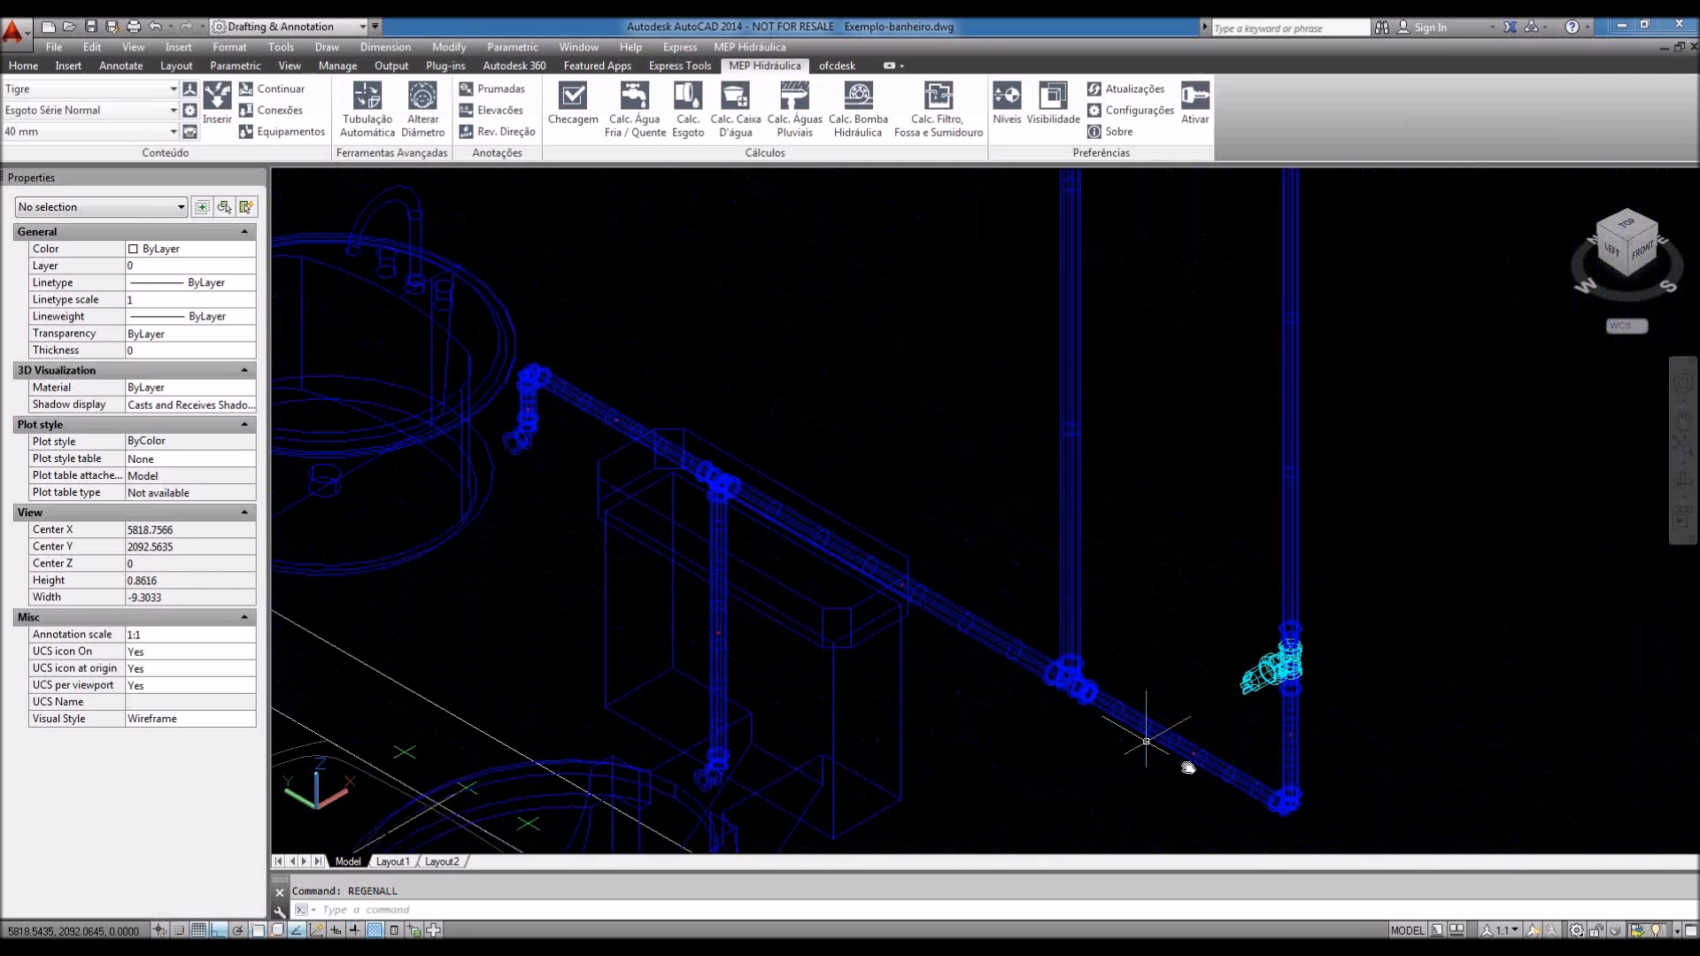
Step: Create a new text style named Fluxo with height 1, then reopen the visibility options
{"action": "left_click", "coordinate": [231, 47]}
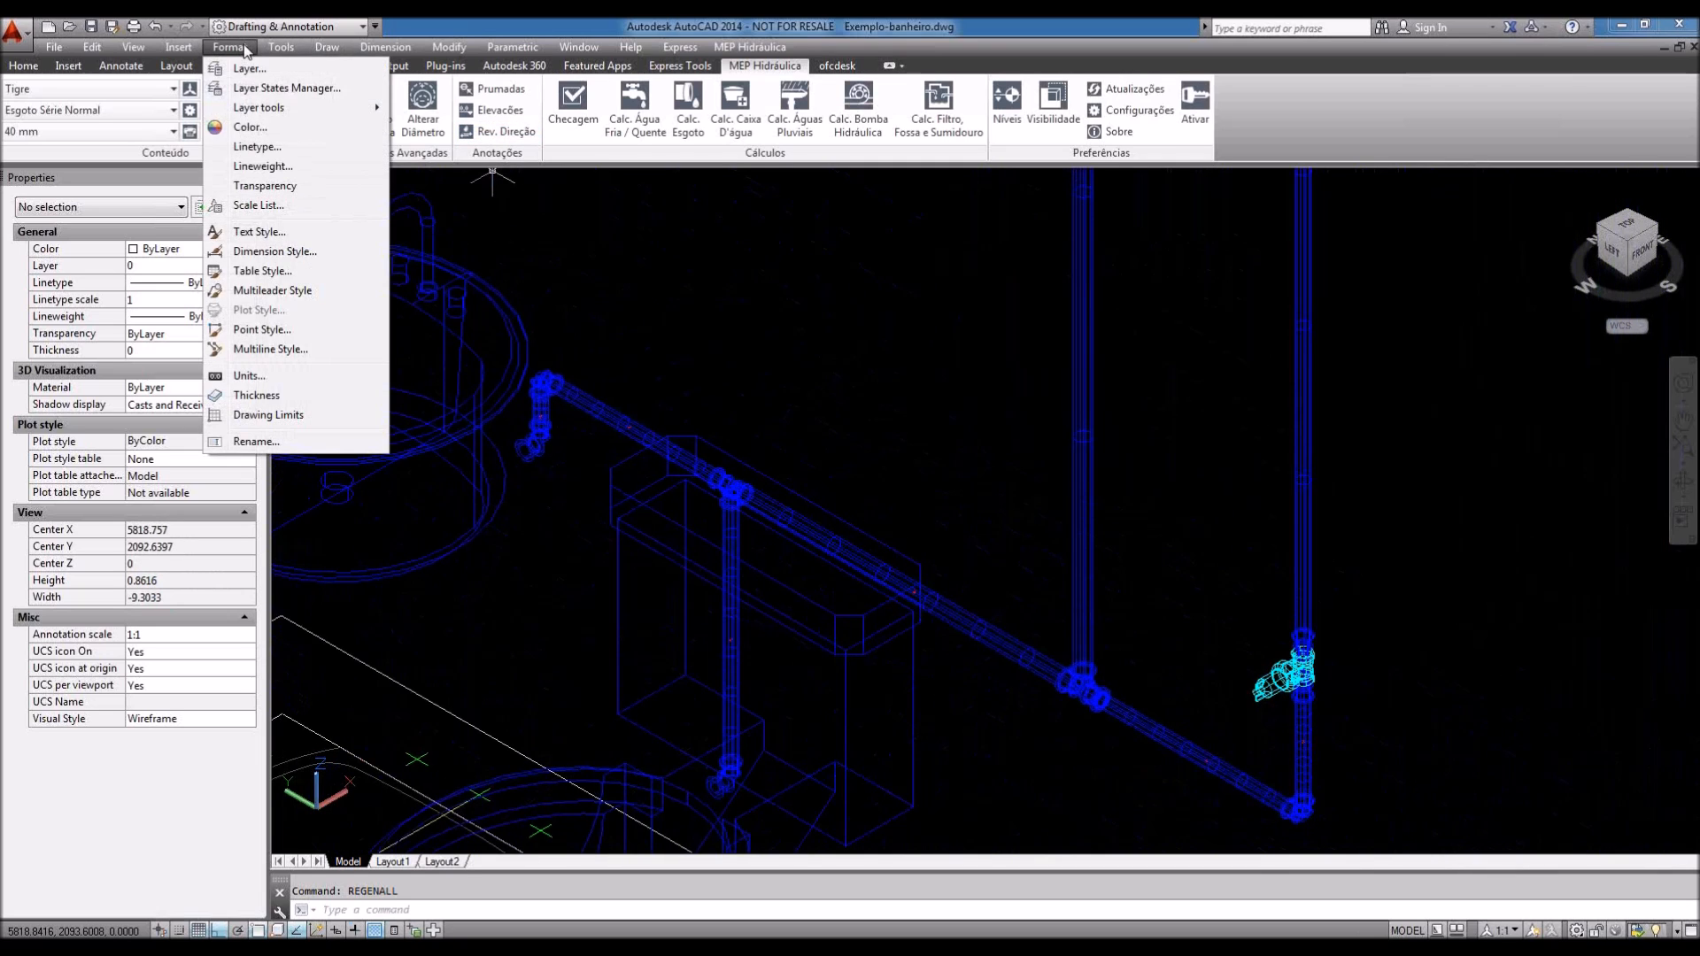
{"action": "left_click", "coordinate": [262, 233]}
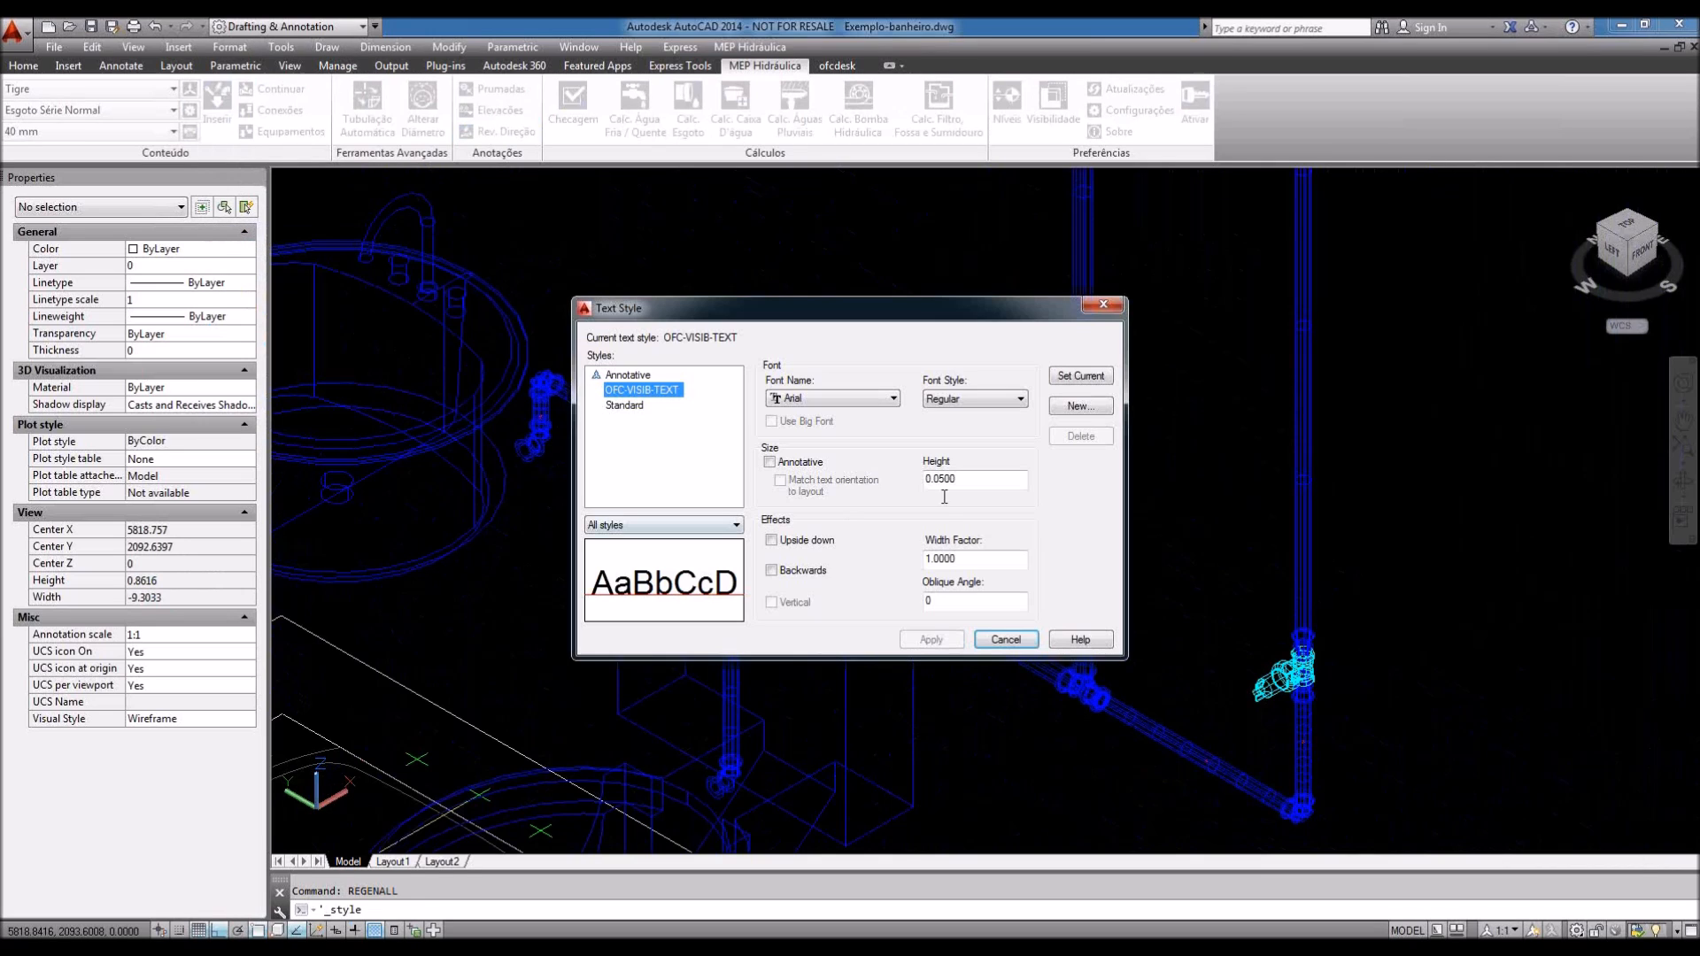
{"action": "left_click", "coordinate": [1081, 377]}
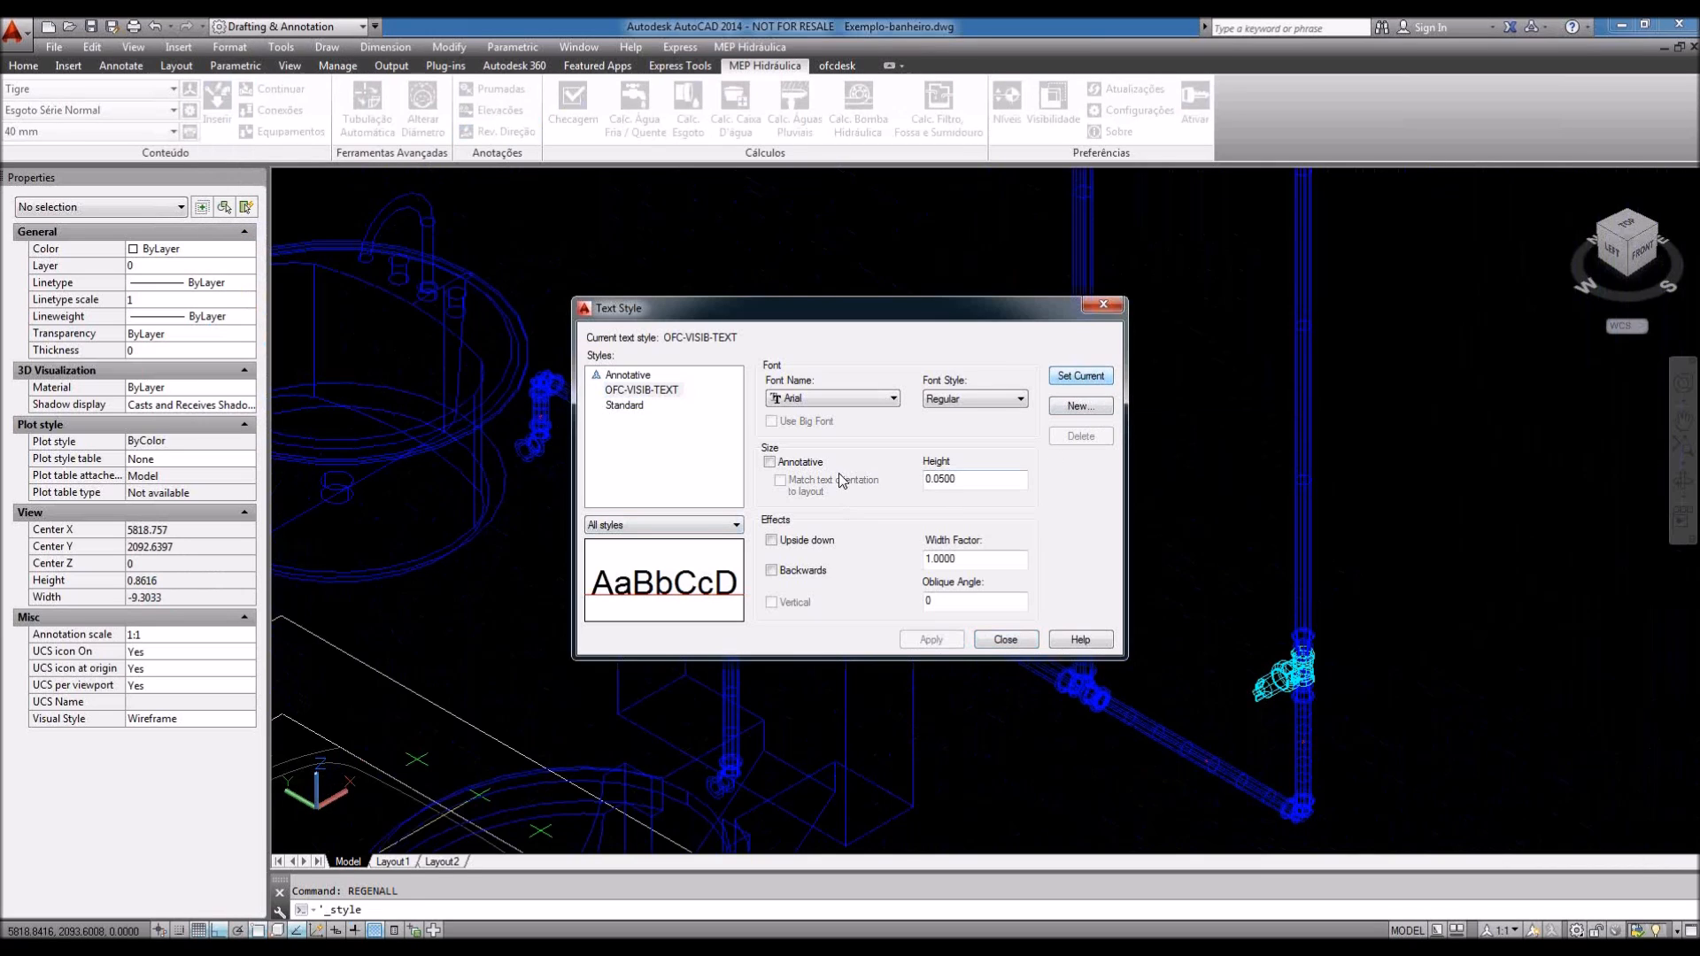
{"action": "left_click", "coordinate": [1080, 405]}
{"action": "type", "text": "Flux"}
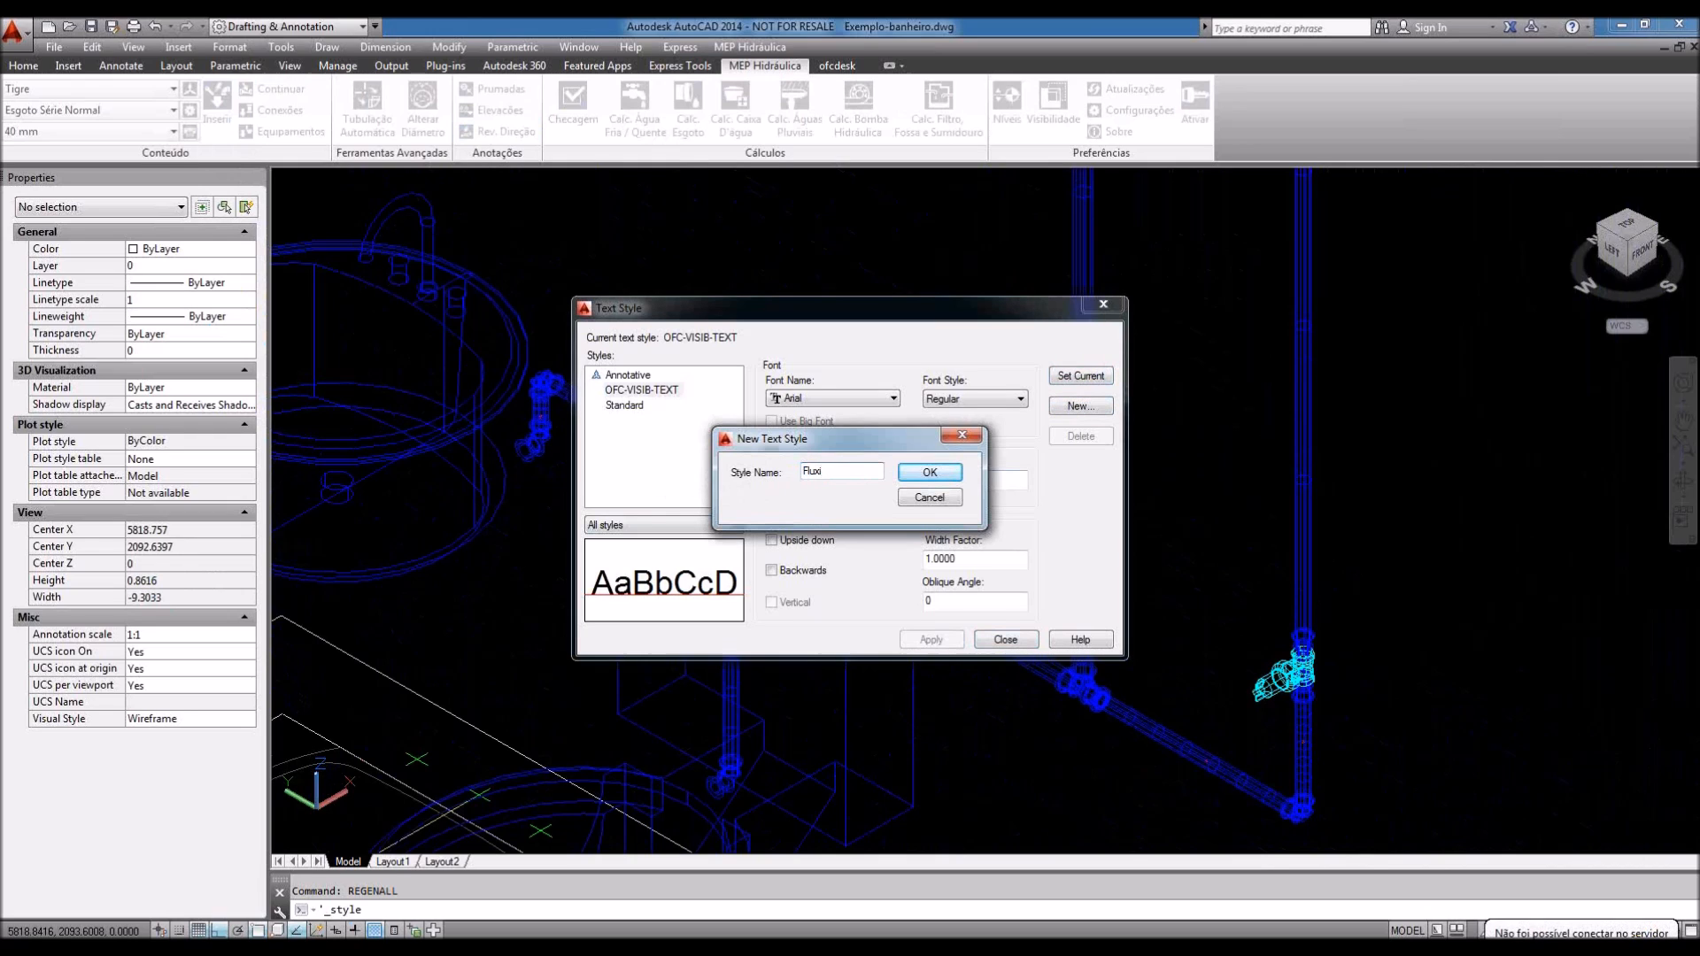
{"action": "type", "text": "o"}
{"action": "left_click", "coordinate": [929, 472]}
{"action": "left_click", "coordinate": [616, 392]}
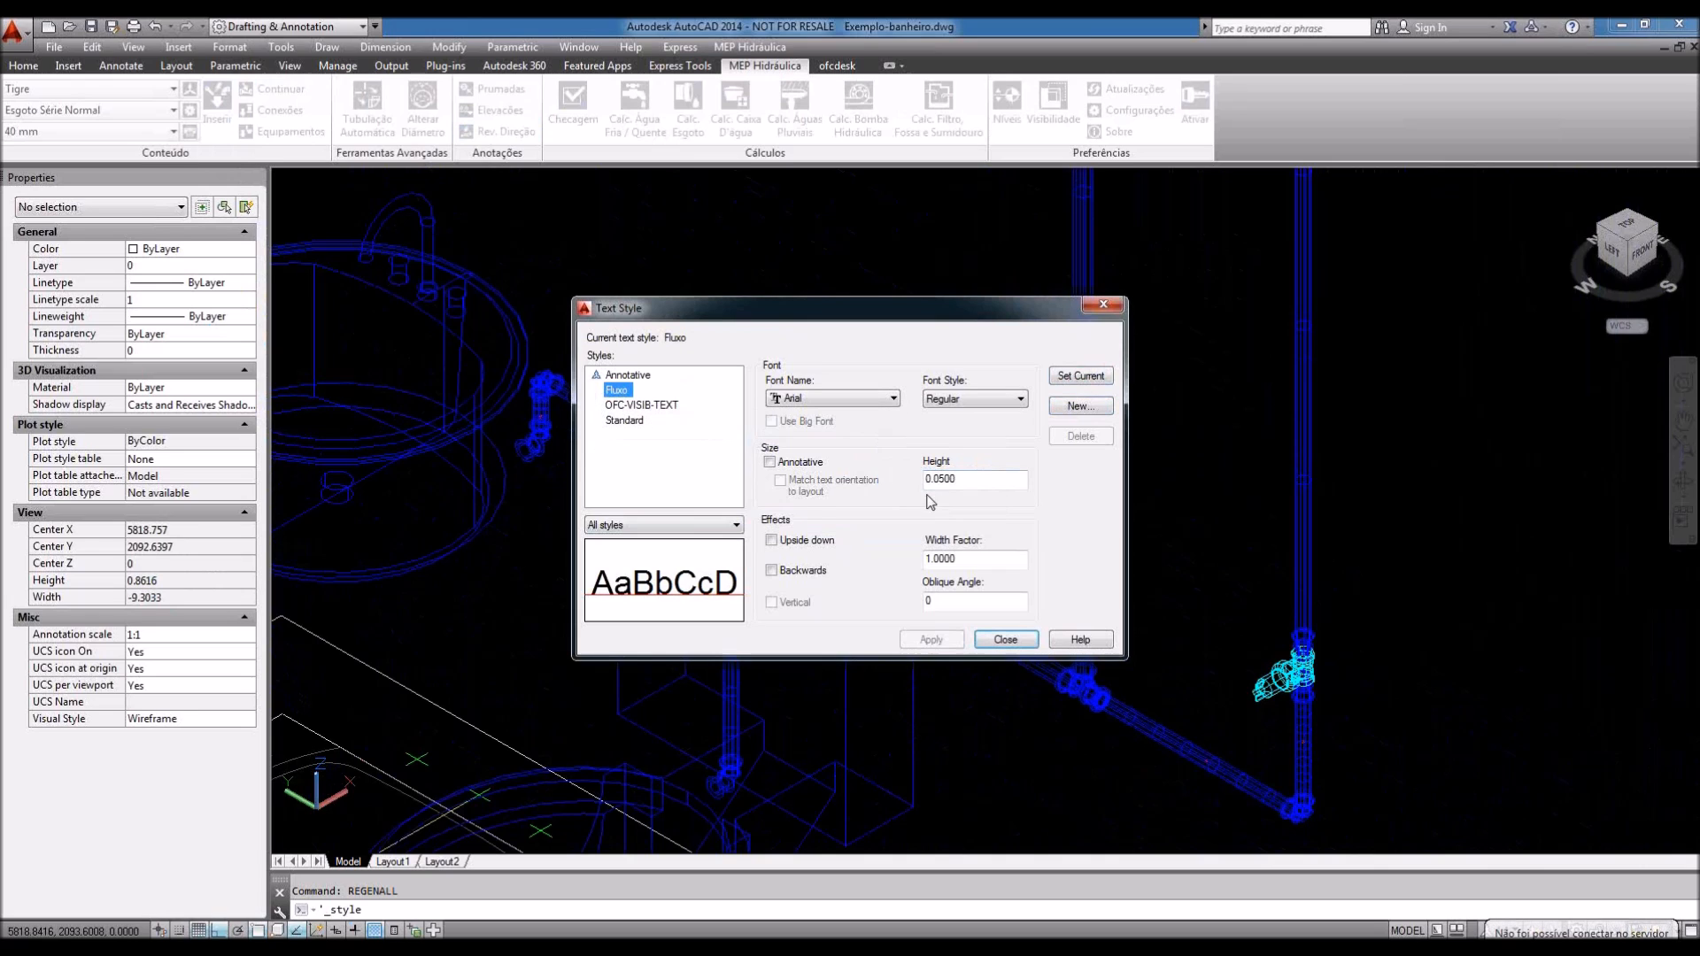
{"action": "left_click_drag", "start_coordinate": [984, 481], "coordinate": [858, 480]}
{"action": "type", "text": "1"}
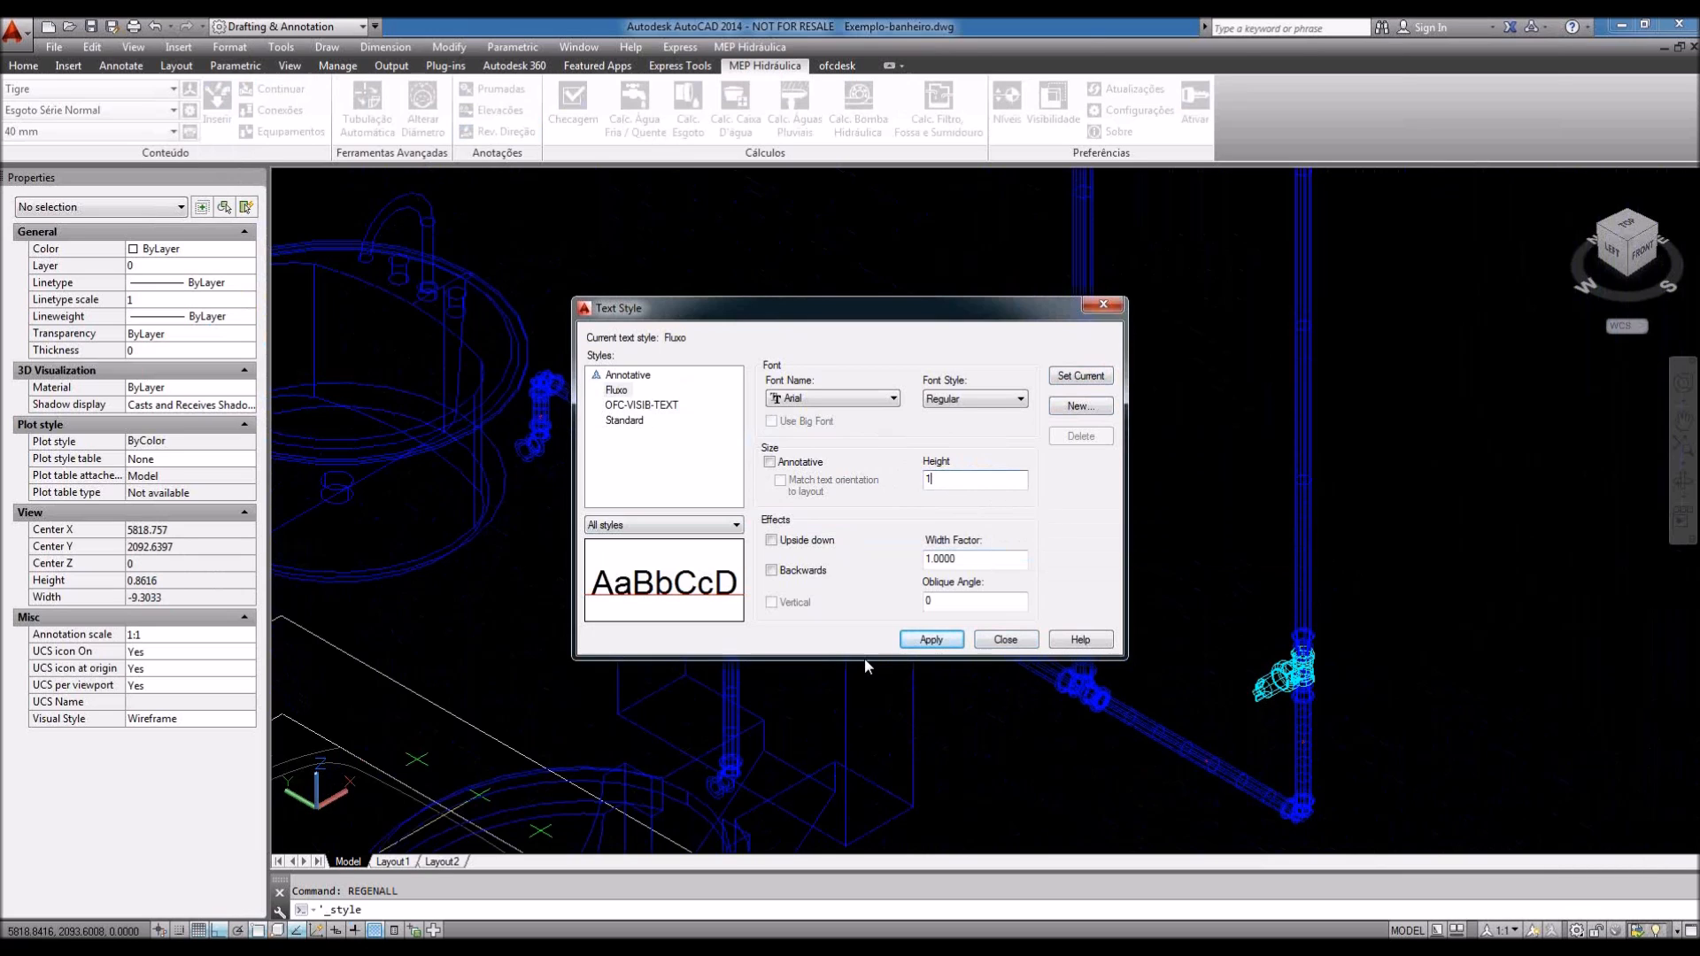
{"action": "key", "text": "Return"}
{"action": "key", "text": "Return"}
{"action": "left_click", "coordinate": [1053, 113]}
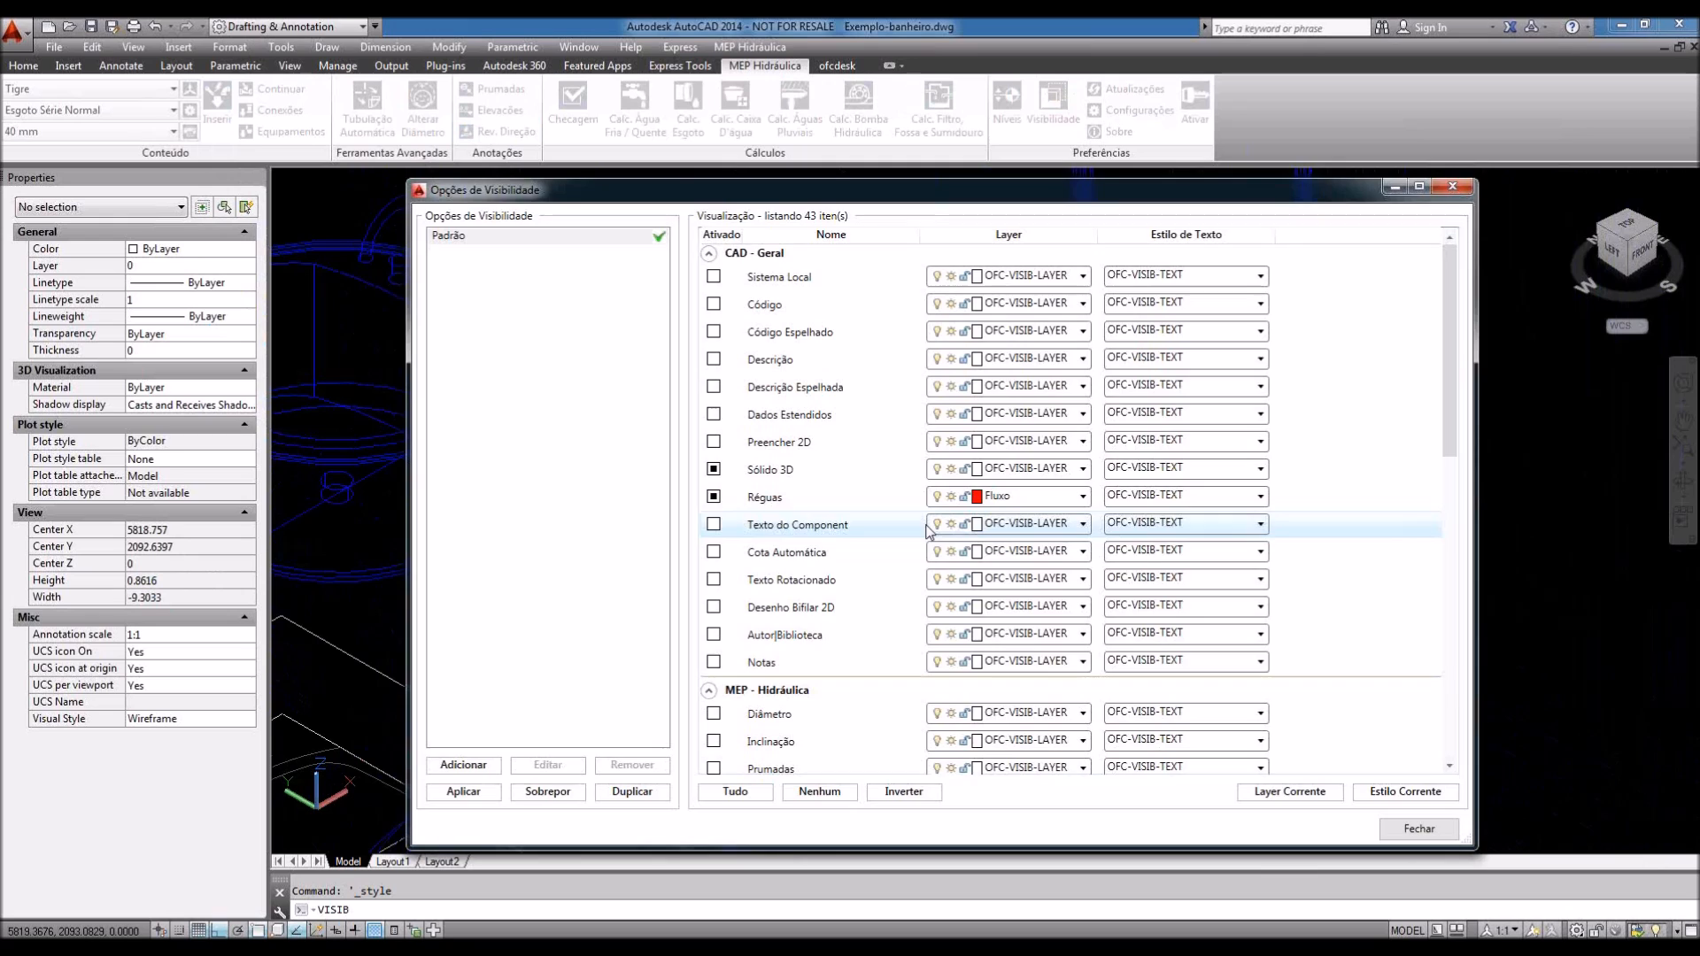
Step: Make Réguas use the Fluxo text style so the red flow arrows appear on the pipes
{"action": "left_click", "coordinate": [1143, 496]}
{"action": "left_click", "coordinate": [1119, 552]}
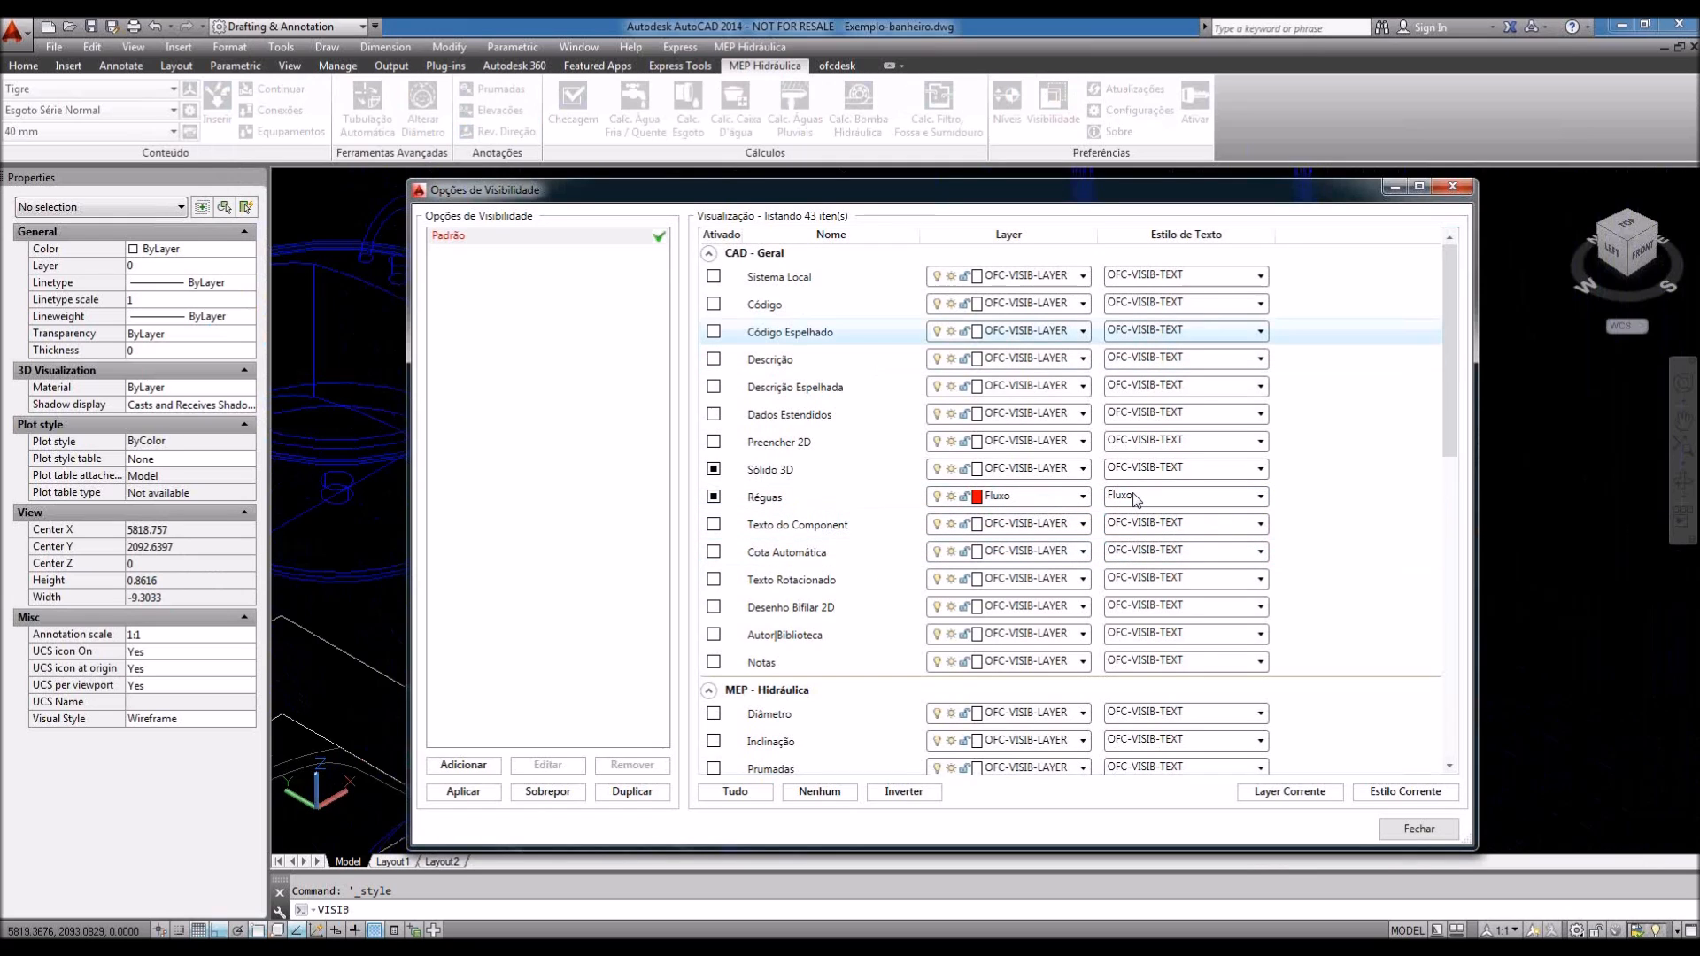
{"action": "left_click", "coordinate": [1426, 832]}
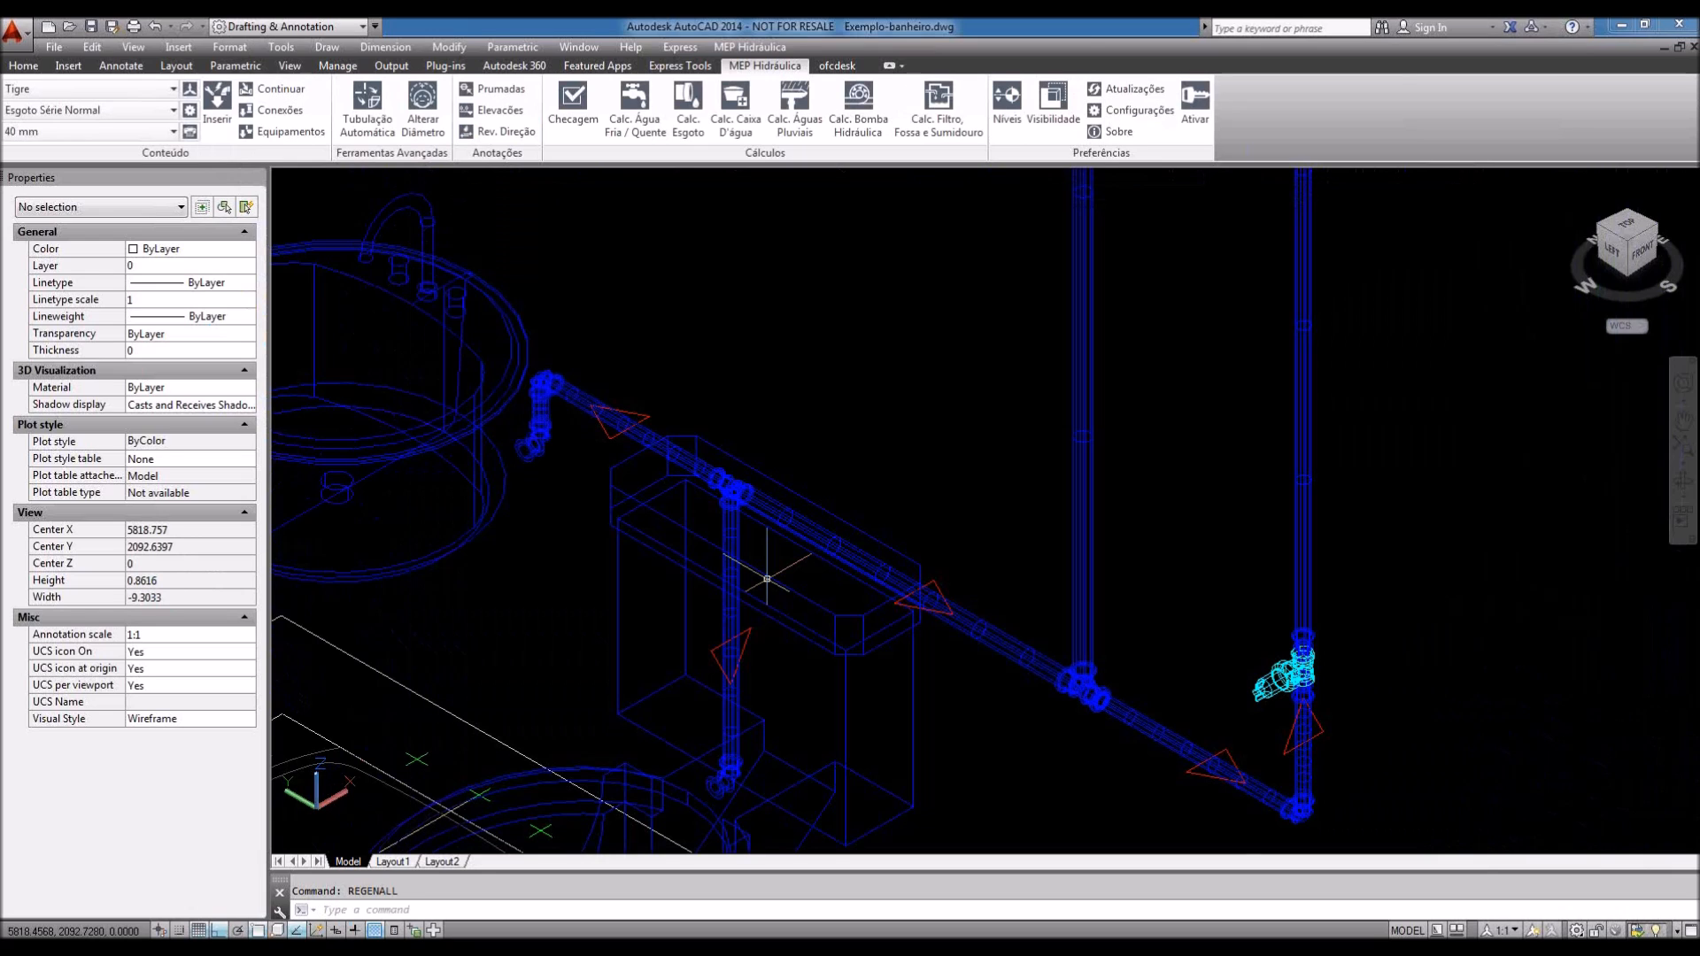
Step: Check the Fluxo text style, regenerate the drawing with RE, and reopen the visibility options
{"action": "left_click", "coordinate": [232, 47]}
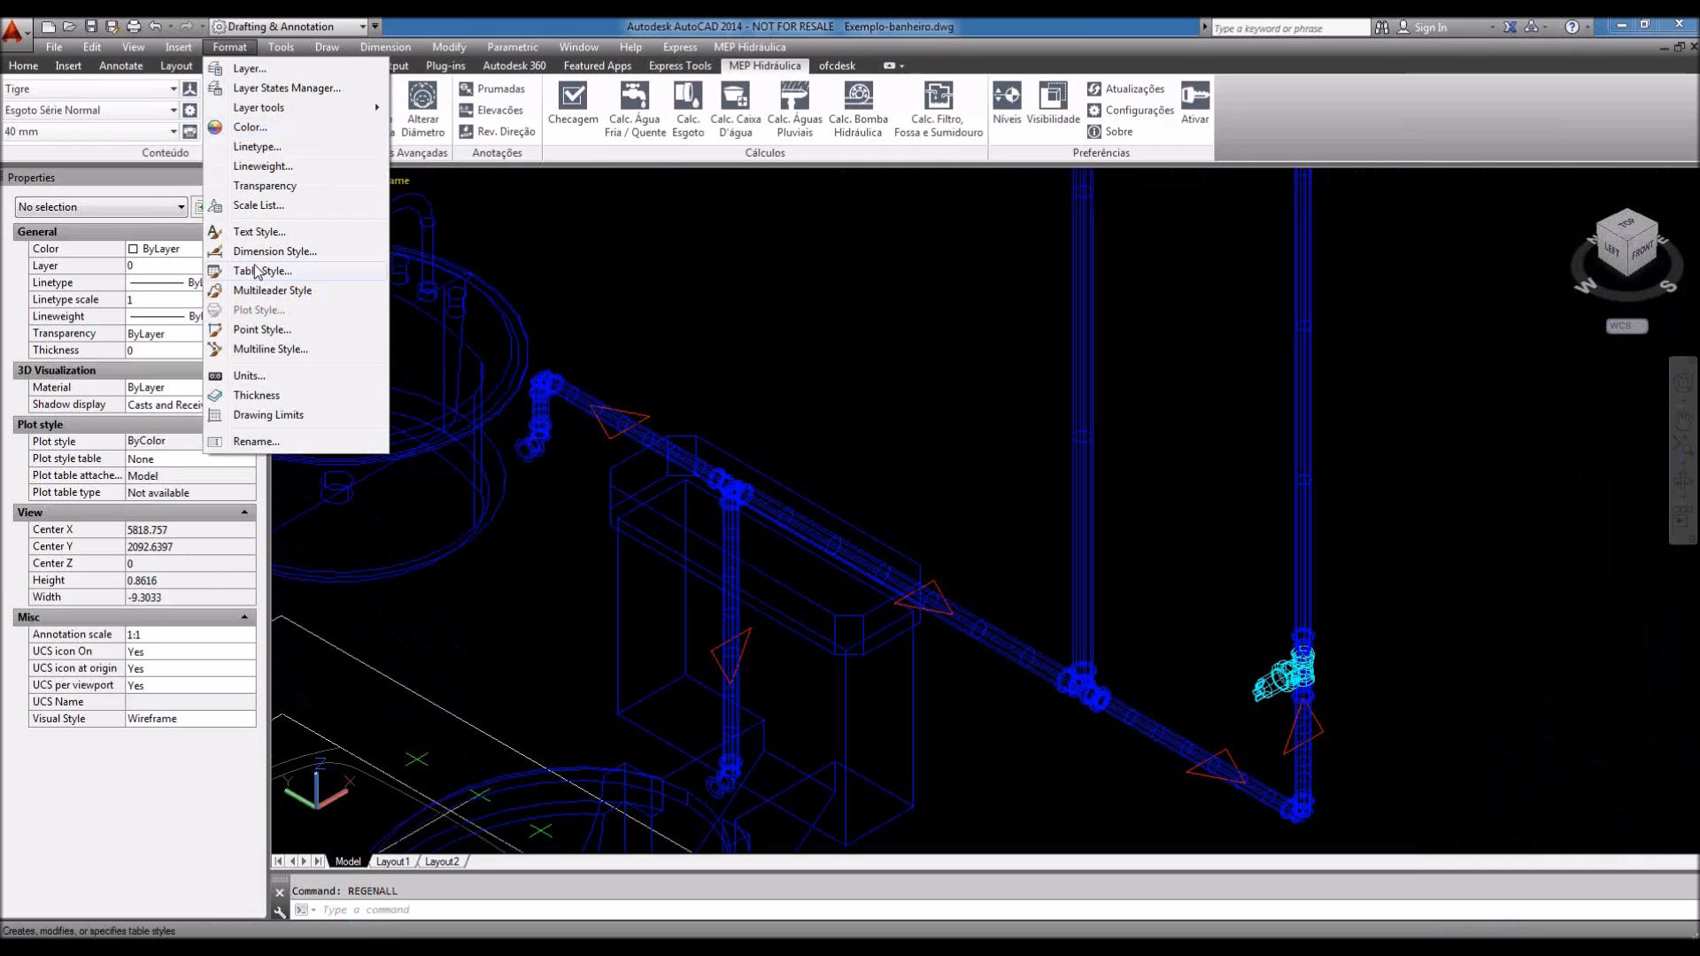
{"action": "left_click", "coordinate": [261, 233]}
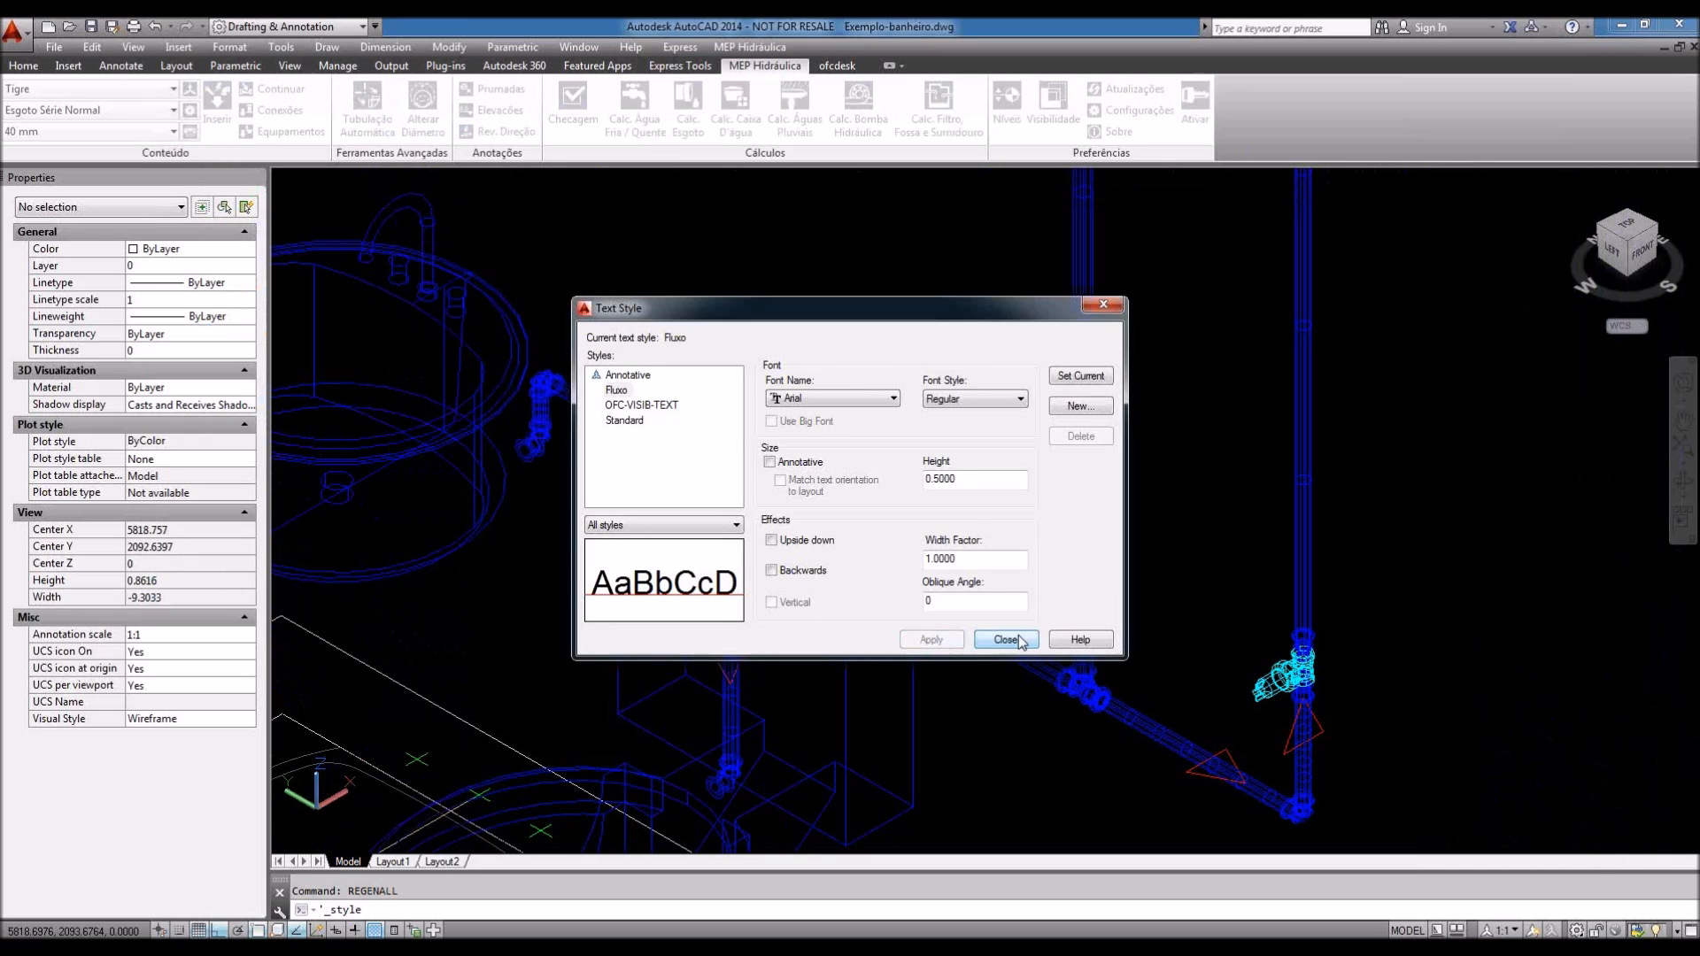
{"action": "left_click", "coordinate": [1020, 637]}
{"action": "type", "text": "re"}
{"action": "key", "text": "Return"}
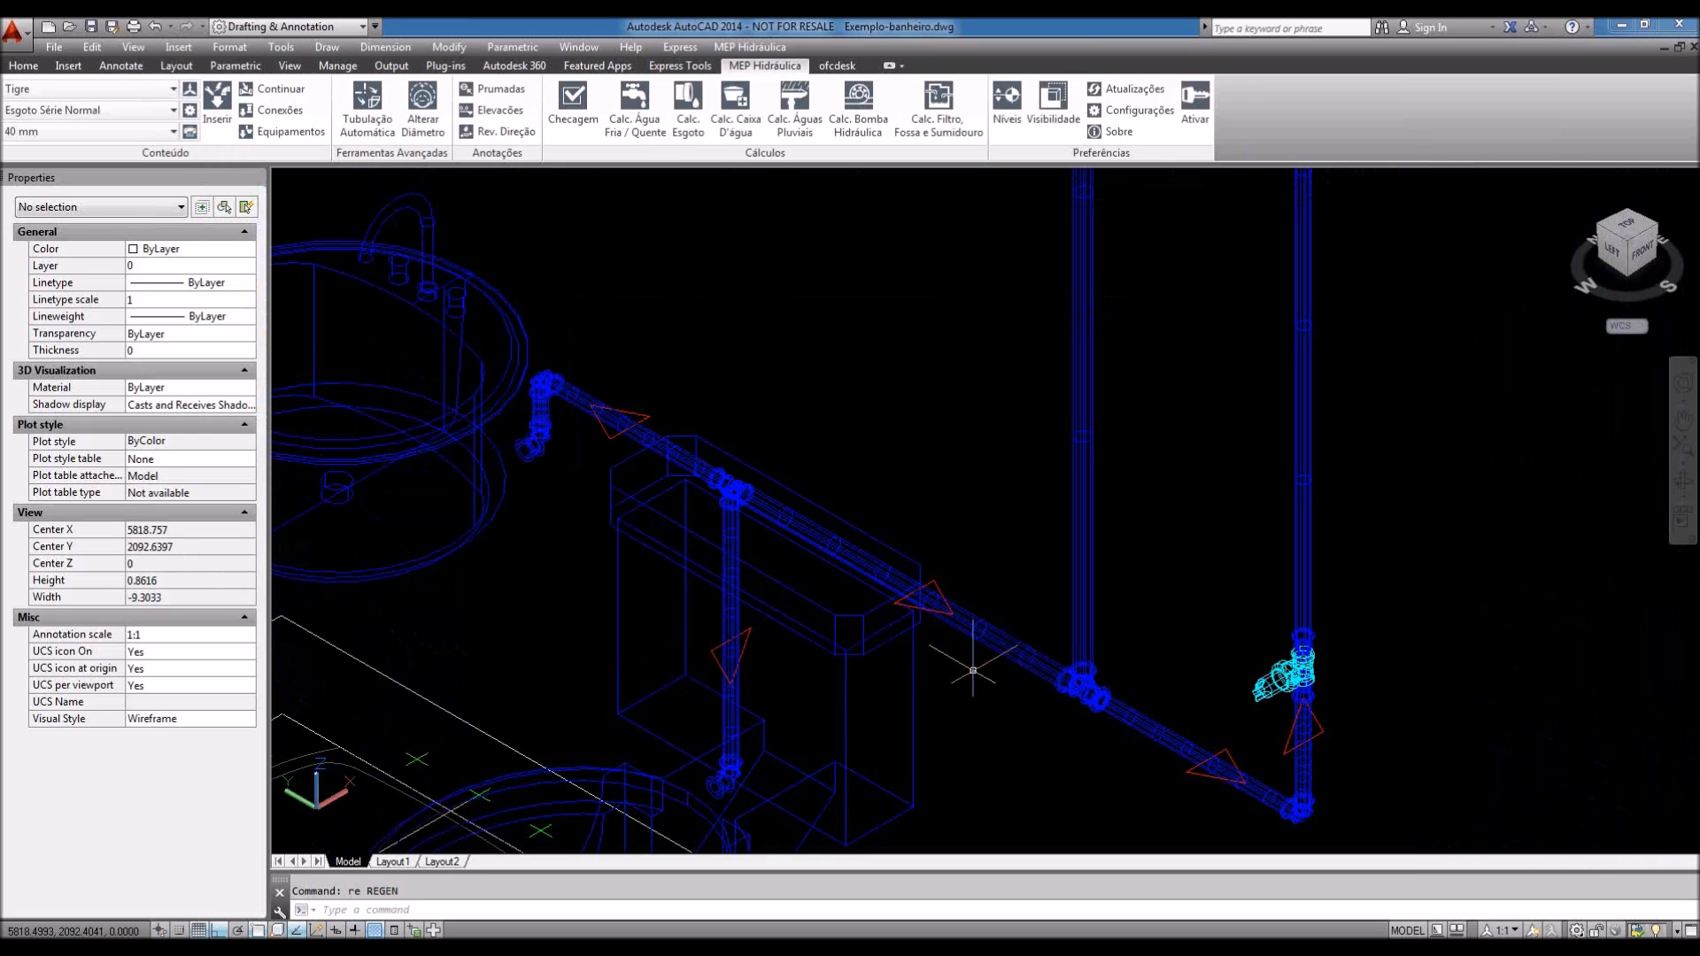
{"action": "scroll", "coordinate": [973, 670], "scroll_direction": "down", "scroll_amount": 2}
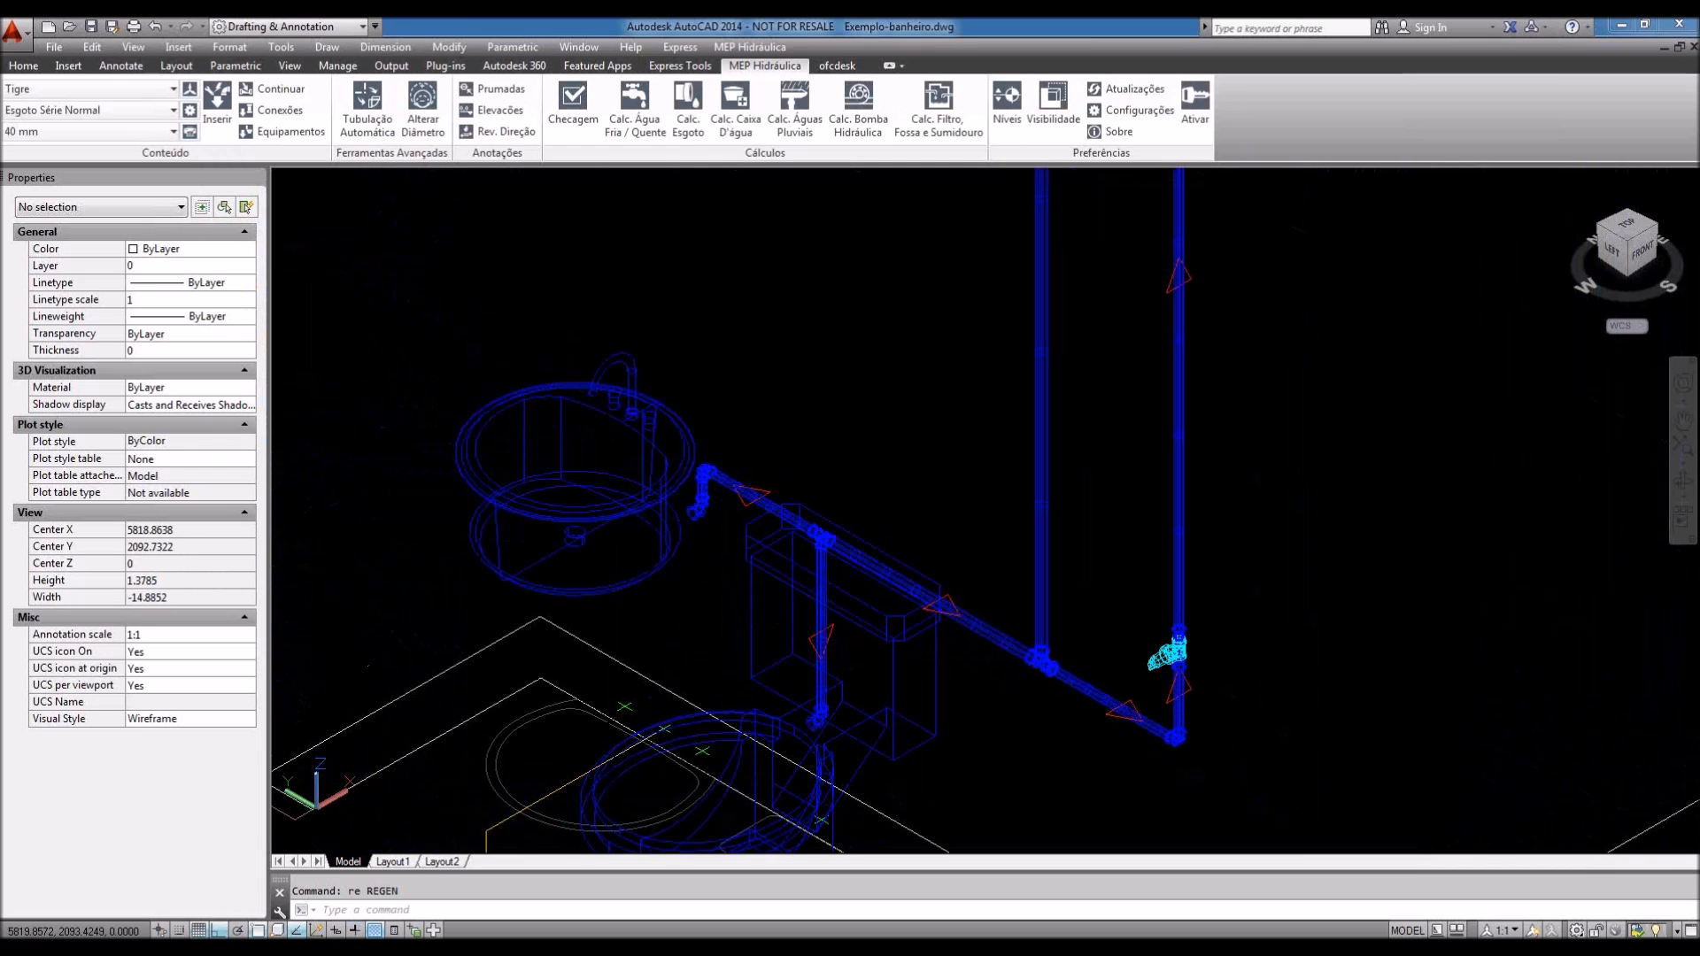
{"action": "left_click", "coordinate": [1052, 104]}
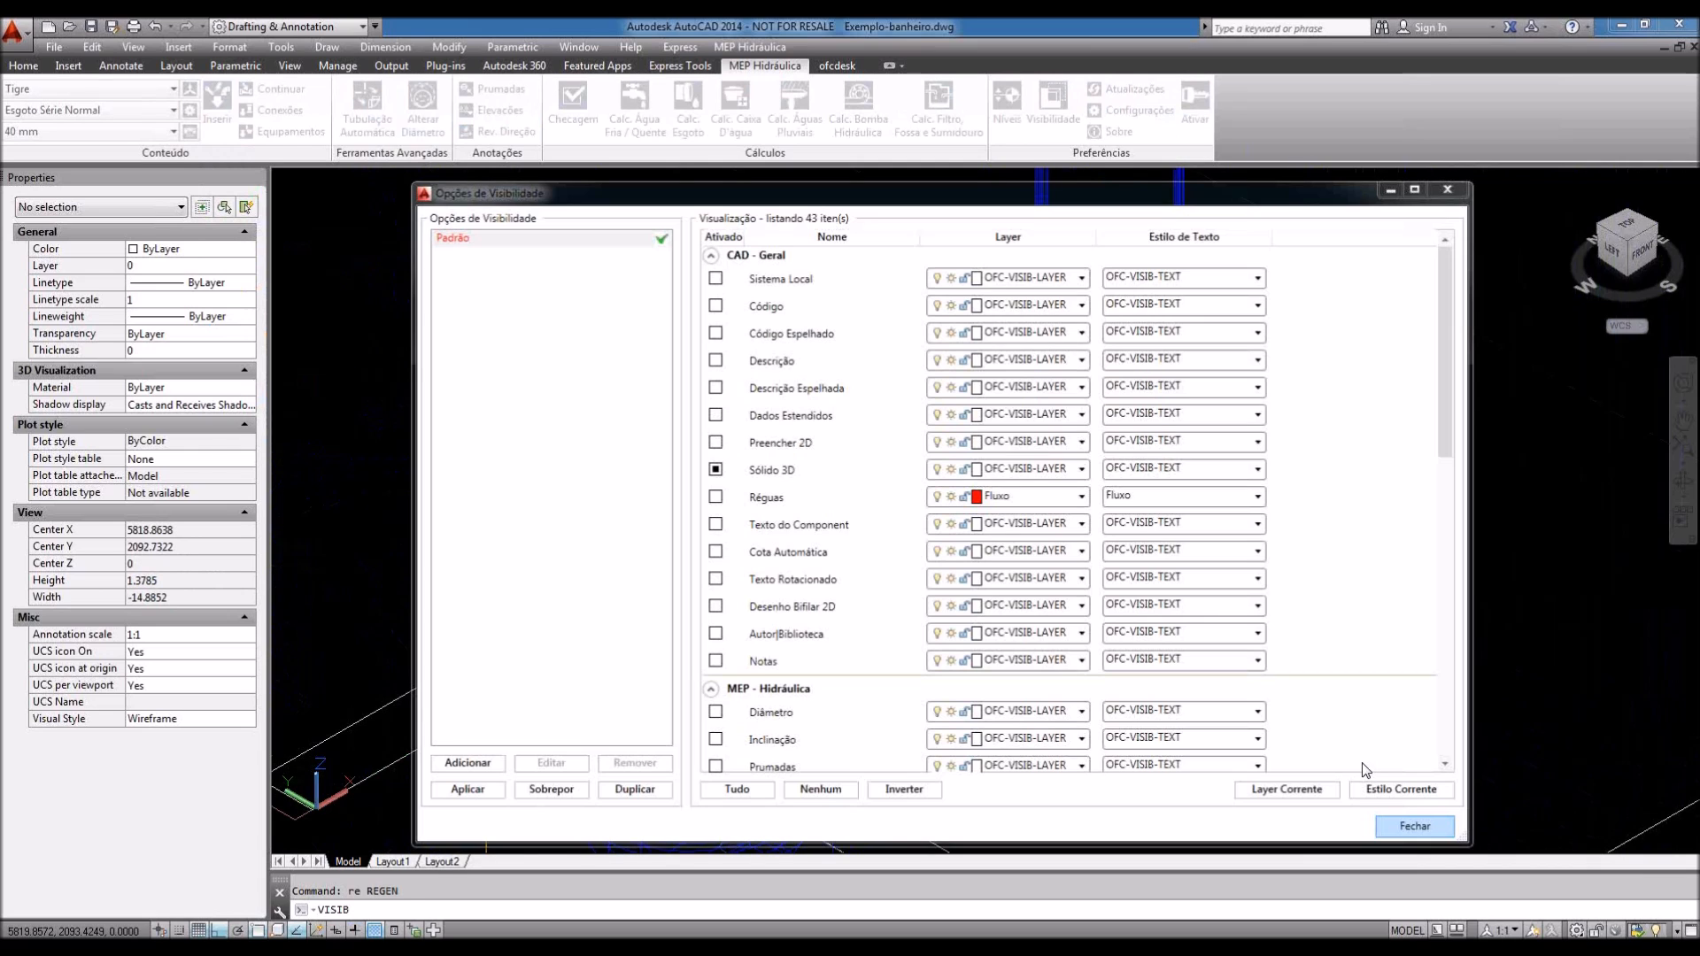
Step: Close the visibility options and zoom in to inspect the diagonal pipe's flow arrow
{"action": "left_click", "coordinate": [1408, 824]}
{"action": "key", "text": "Return"}
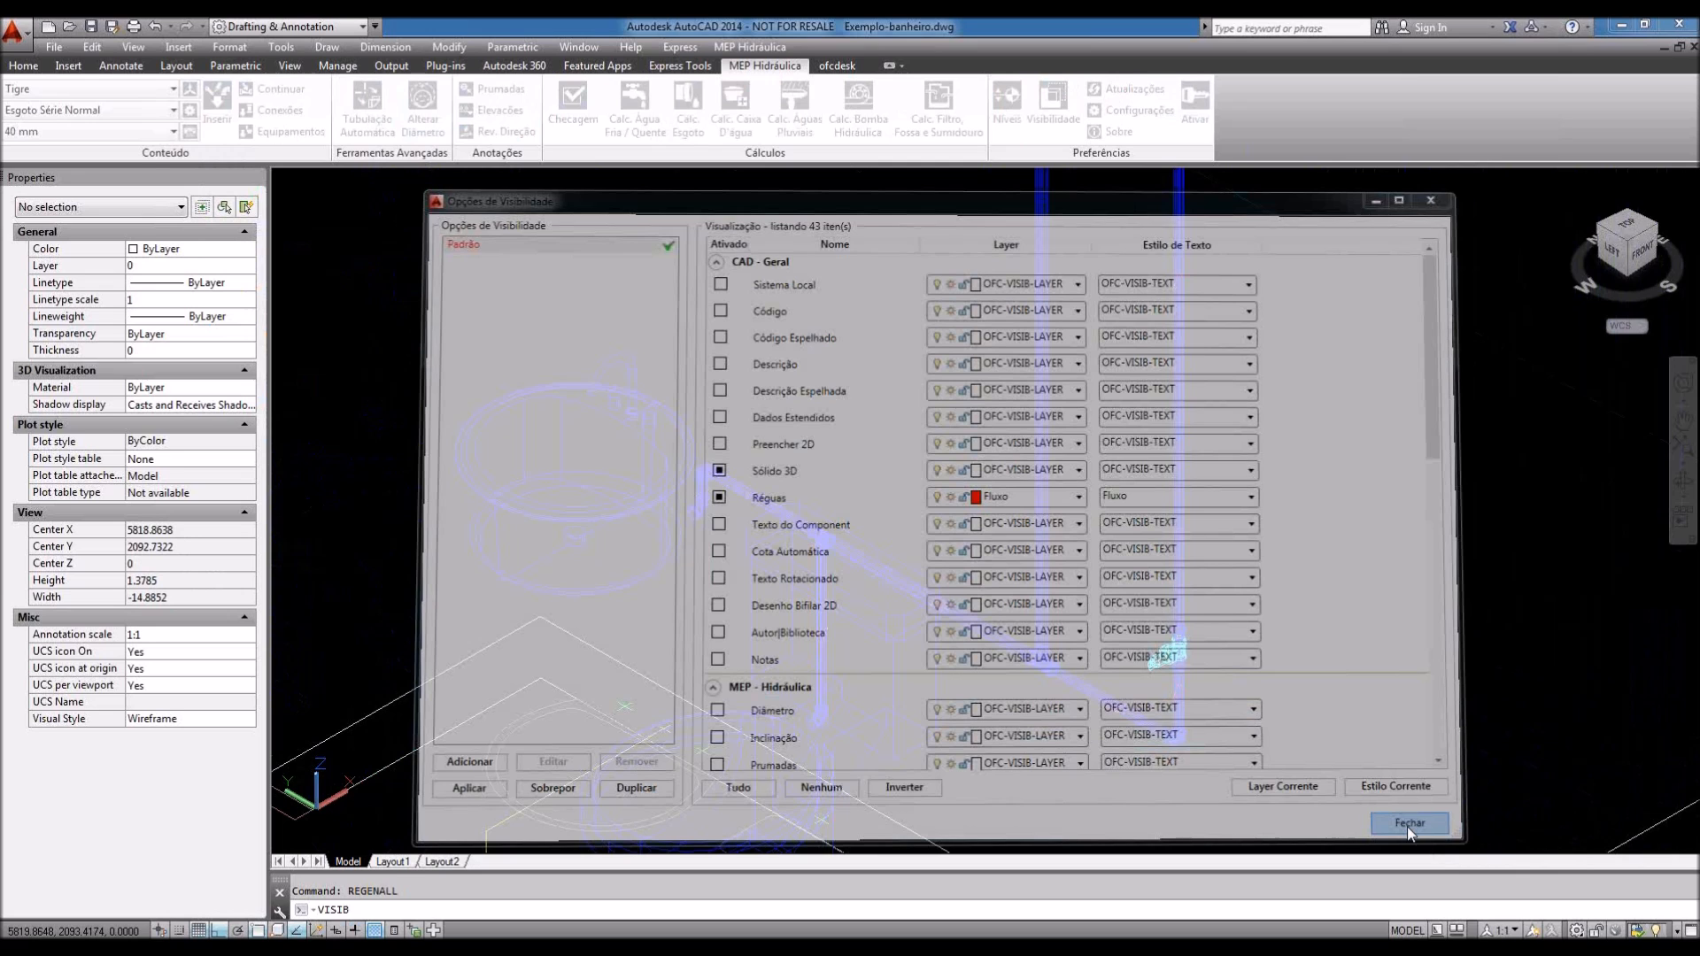
{"action": "left_click", "coordinate": [1408, 826]}
{"action": "scroll", "coordinate": [1322, 625], "scroll_direction": "up", "scroll_amount": 5}
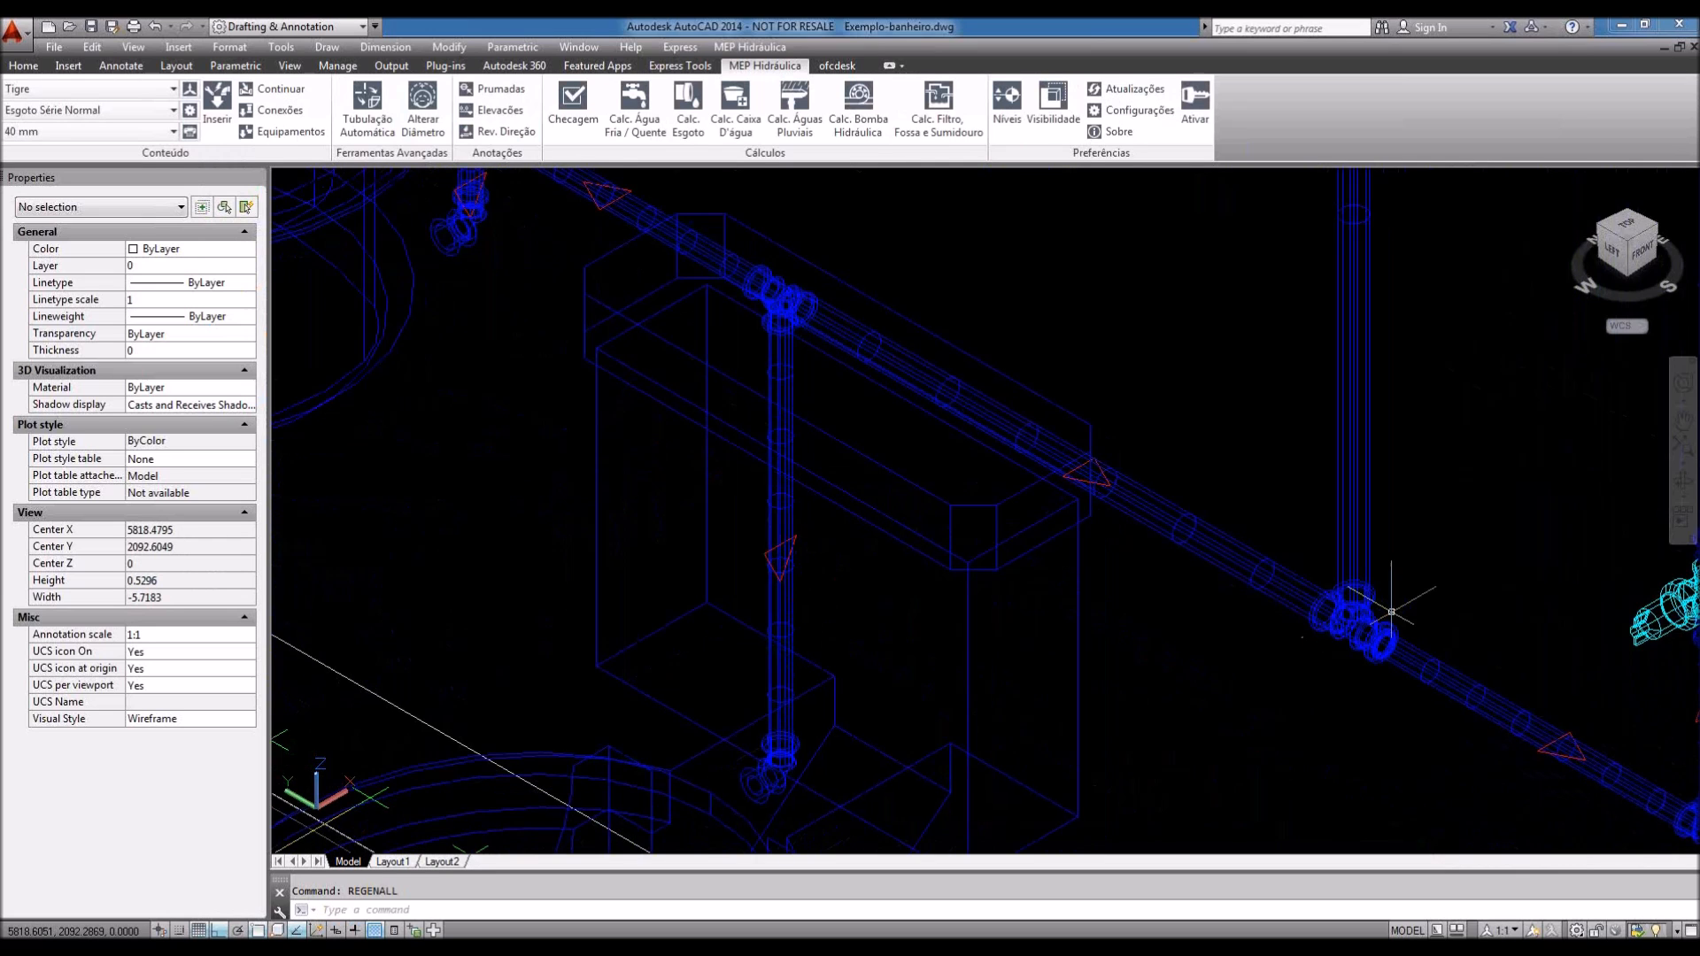
{"action": "left_click", "coordinate": [1228, 645]}
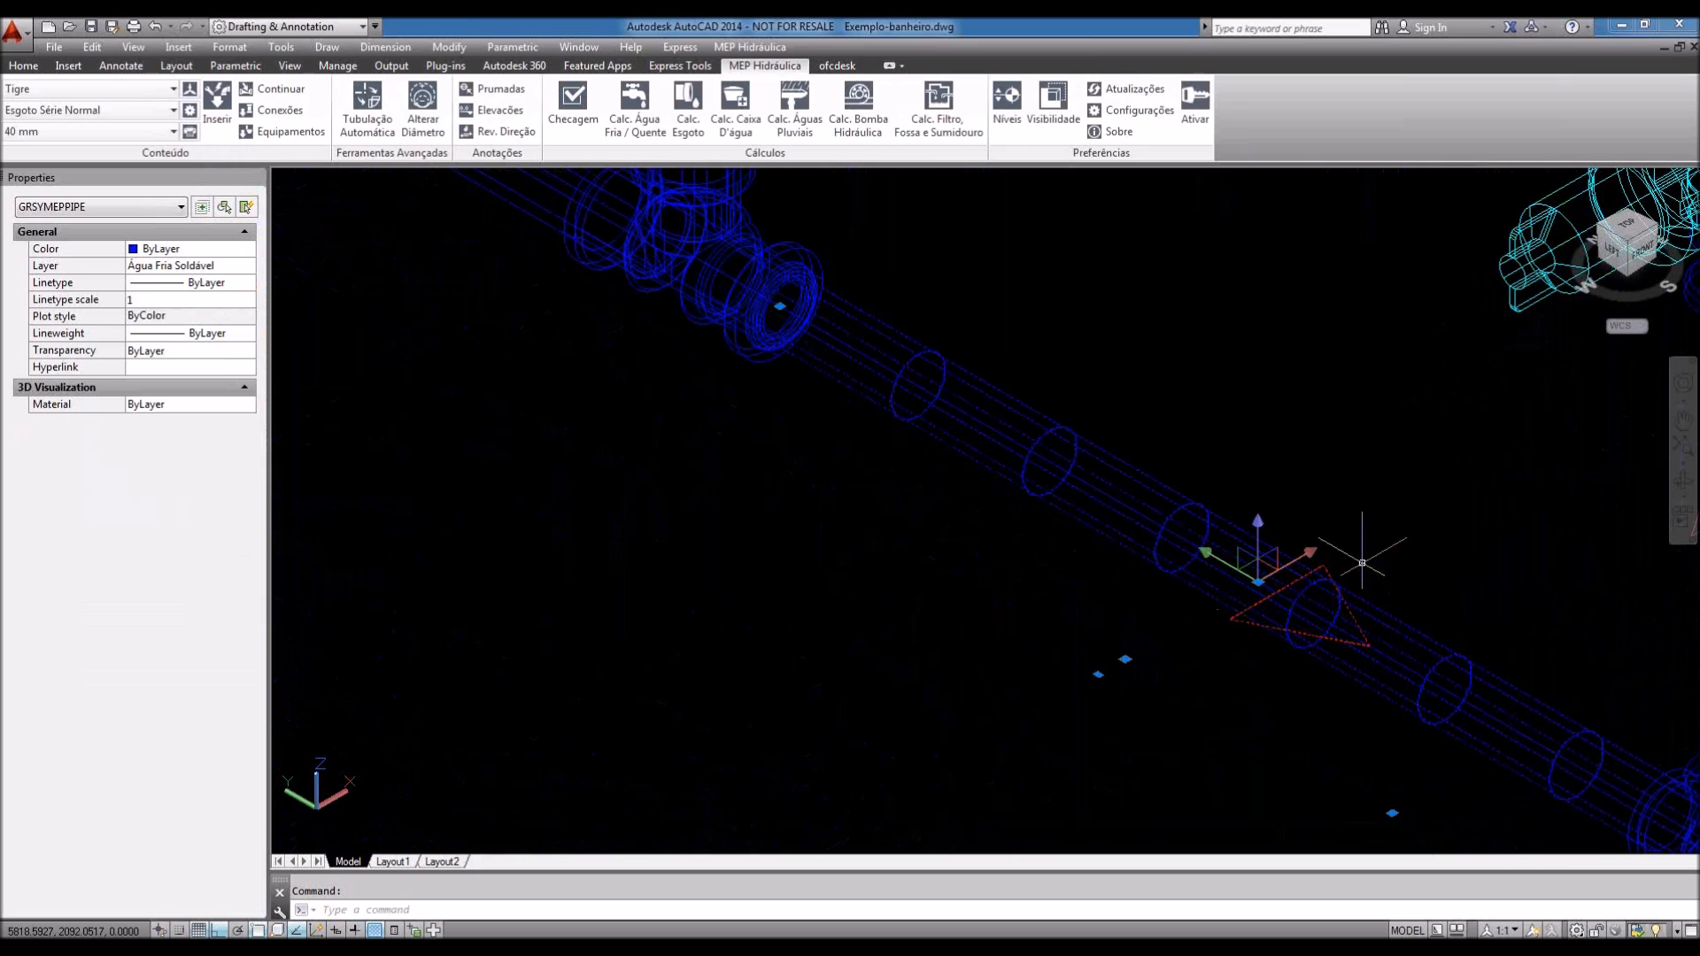
{"action": "scroll", "coordinate": [1316, 667], "scroll_direction": "down", "scroll_amount": 2}
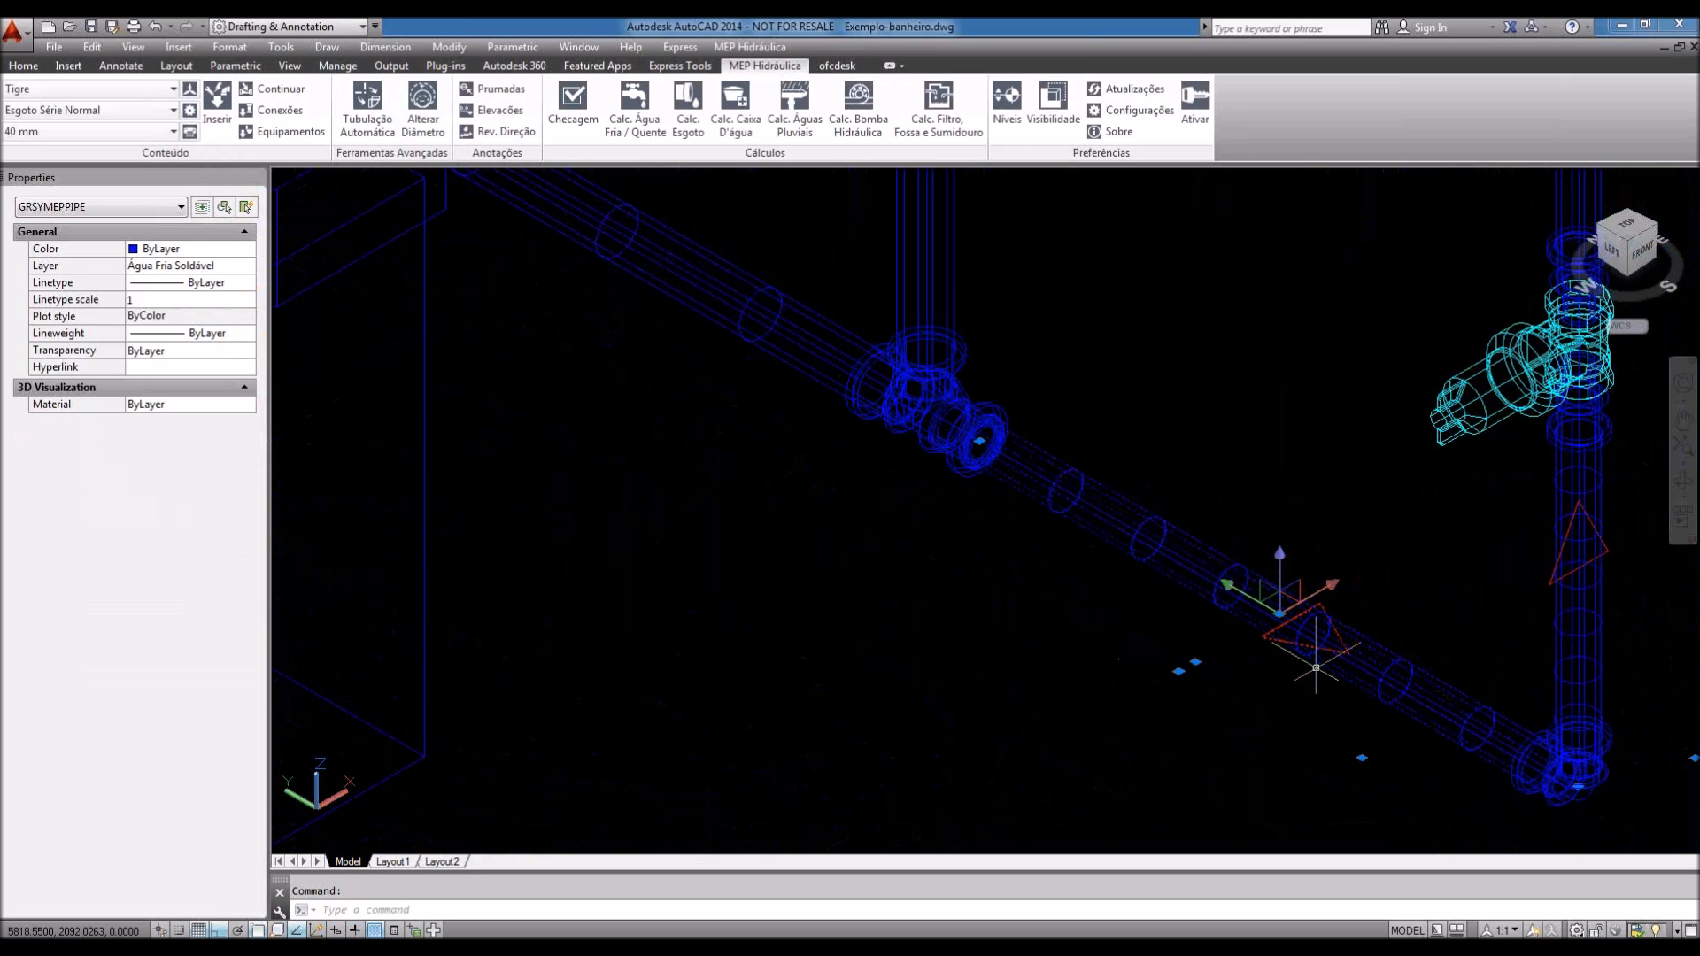
{"action": "scroll", "coordinate": [1316, 668], "scroll_direction": "up", "scroll_amount": 1}
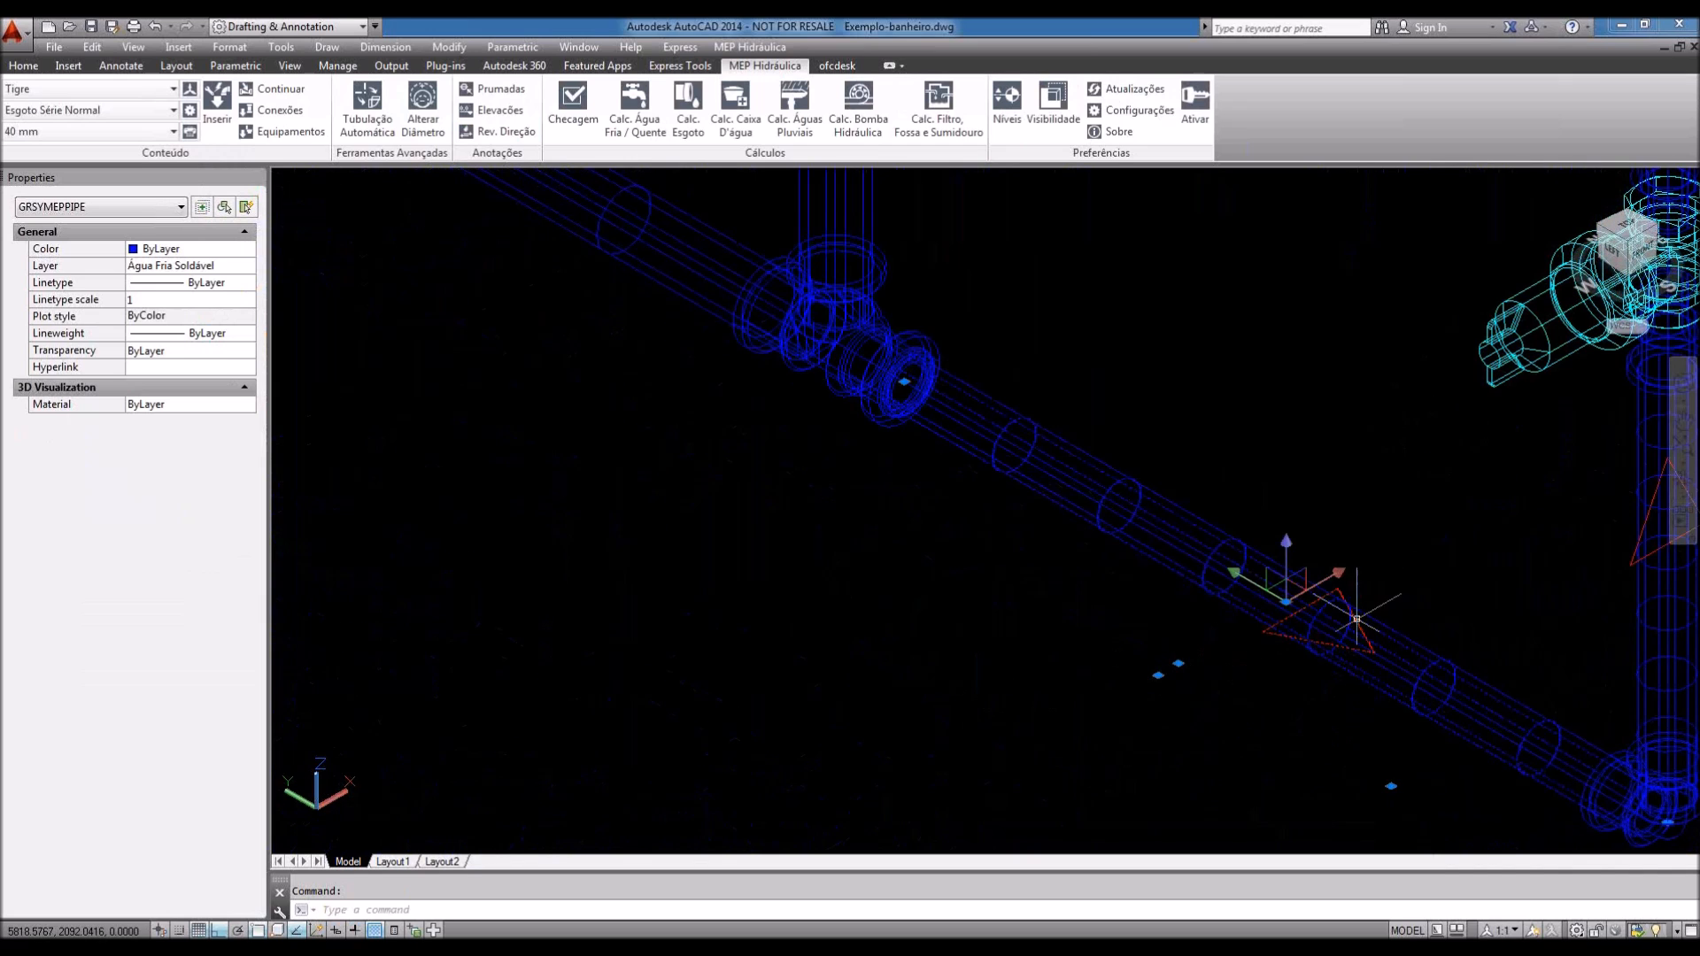
{"action": "scroll", "coordinate": [1315, 668], "scroll_direction": "down", "scroll_amount": 5}
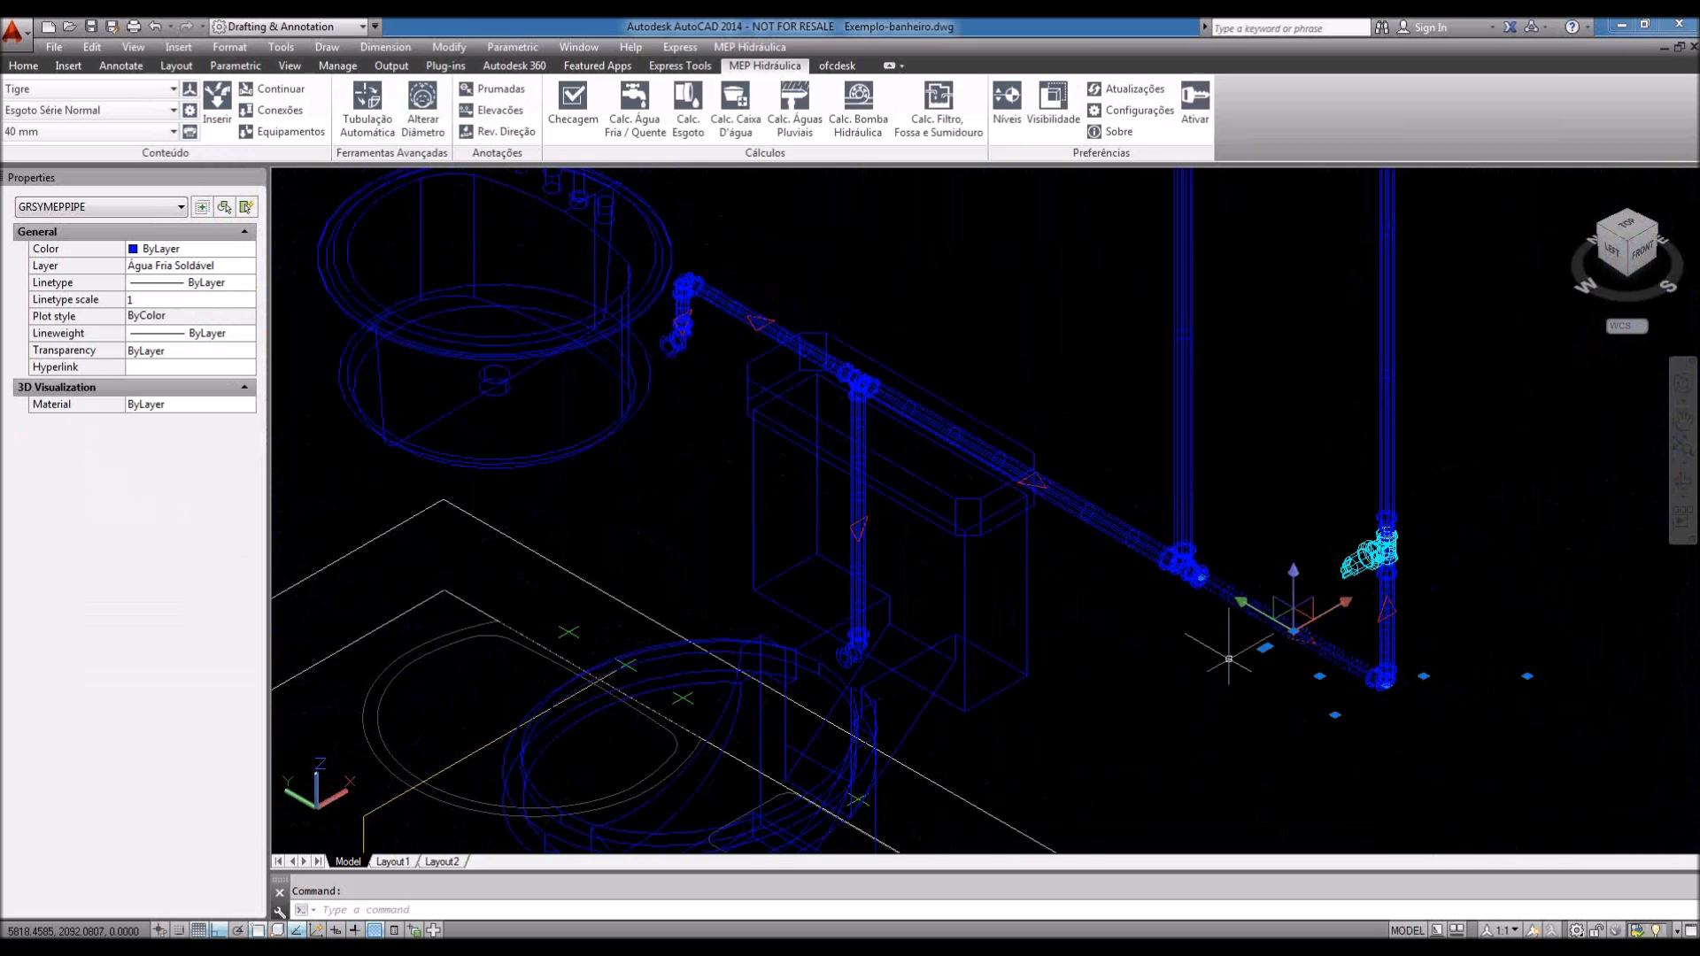
{"action": "middle_click_drag", "start_coordinate": [1224, 654], "coordinate": [1196, 682]}
{"action": "key", "text": "Escape"}
Step: Pan and zoom toward the shower piping to see the upper pipe's red flow arrow
{"action": "middle_click_drag", "start_coordinate": [1312, 535], "coordinate": [1214, 659]}
{"action": "middle_click_drag", "start_coordinate": [1233, 470], "coordinate": [1169, 738]}
{"action": "middle_click_drag", "start_coordinate": [1178, 549], "coordinate": [1165, 647]}
{"action": "scroll", "coordinate": [1164, 647], "scroll_direction": "down", "scroll_amount": 3}
{"action": "scroll", "coordinate": [1153, 544], "scroll_direction": "down", "scroll_amount": 10}
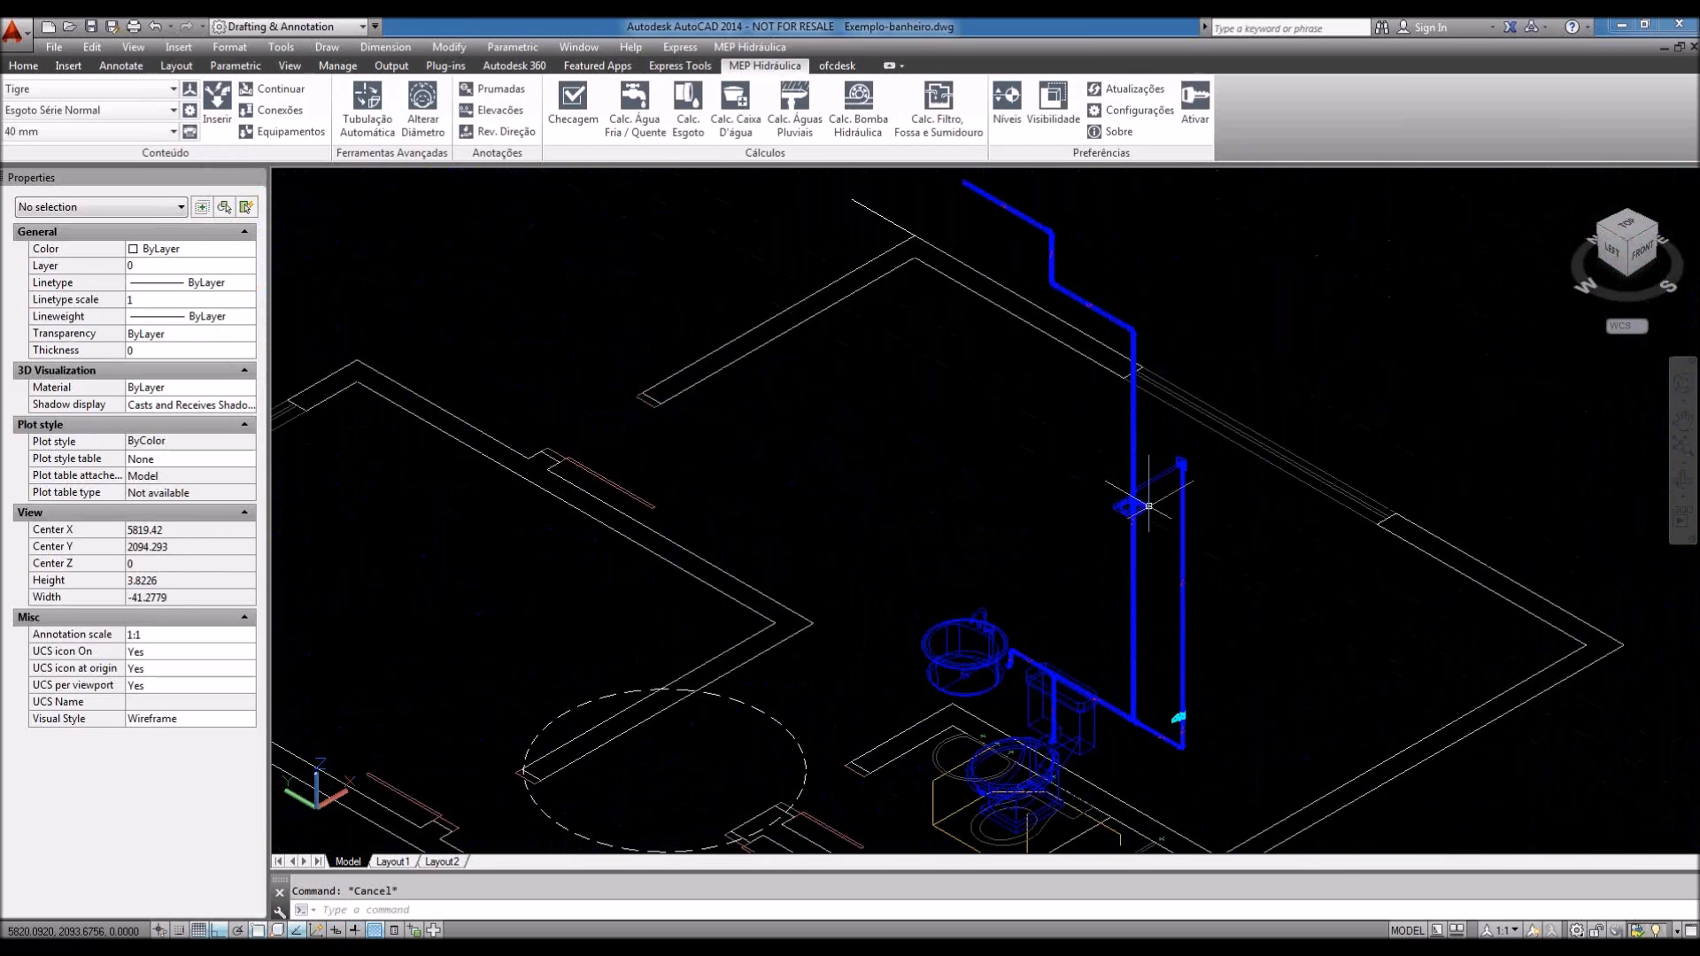
{"action": "scroll", "coordinate": [1016, 378], "scroll_direction": "up", "scroll_amount": 8}
{"action": "scroll", "coordinate": [1016, 377], "scroll_direction": "up", "scroll_amount": 6}
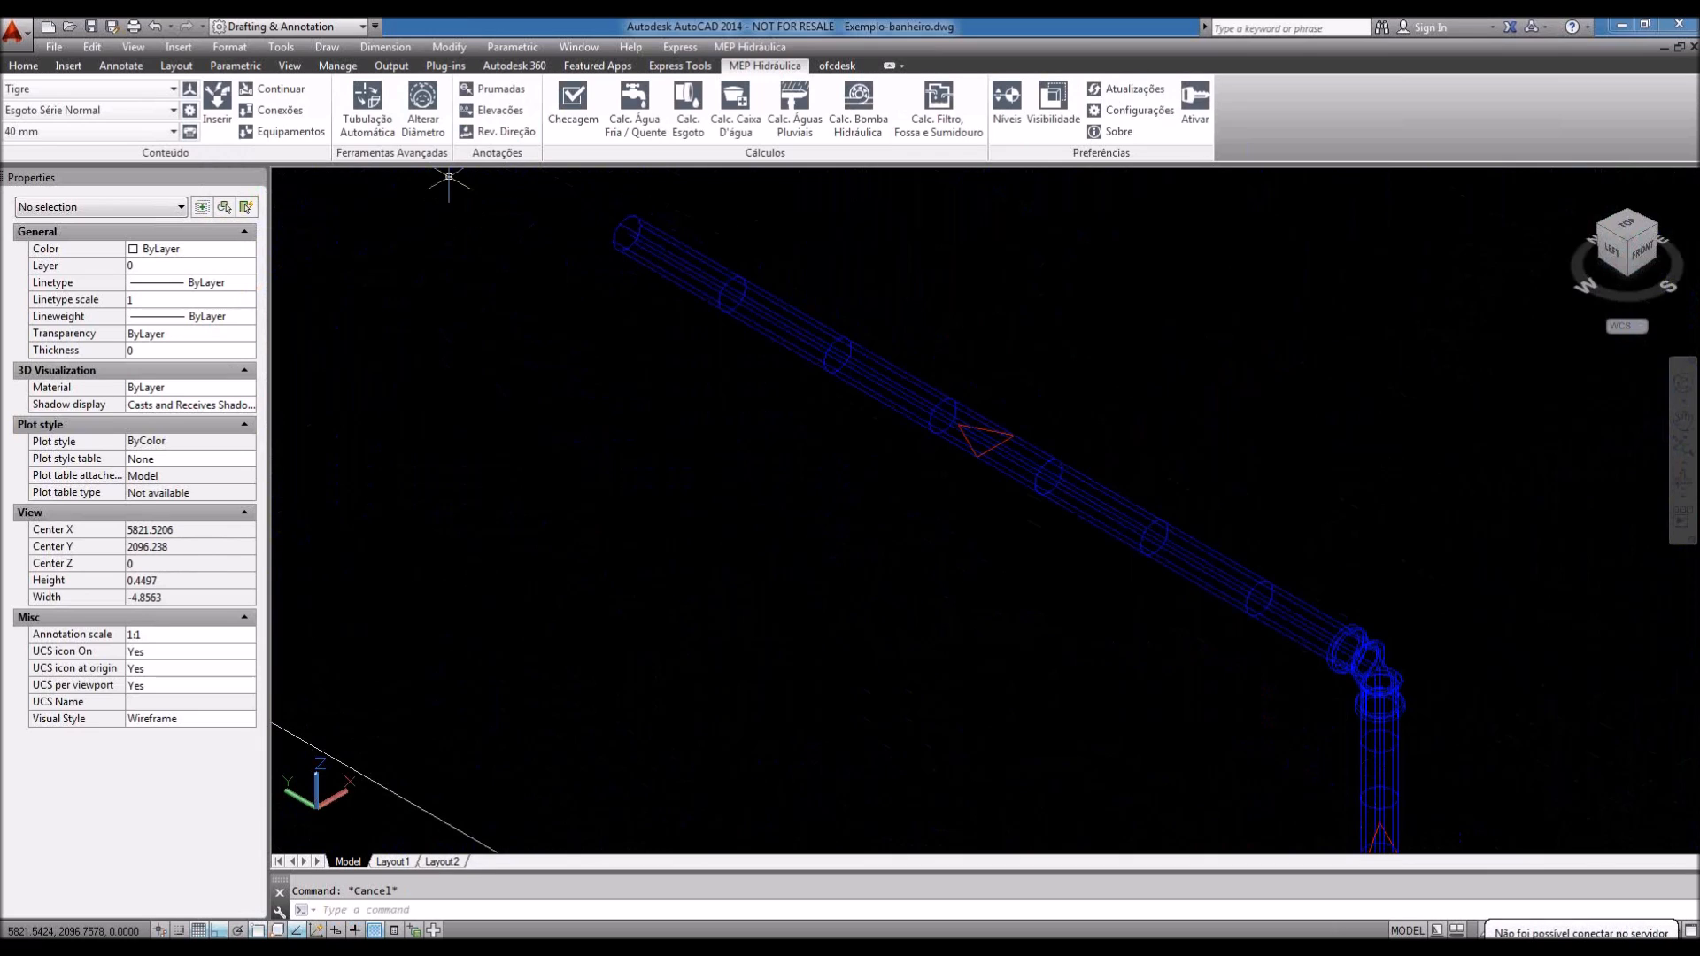
{"action": "left_click", "coordinate": [519, 135]}
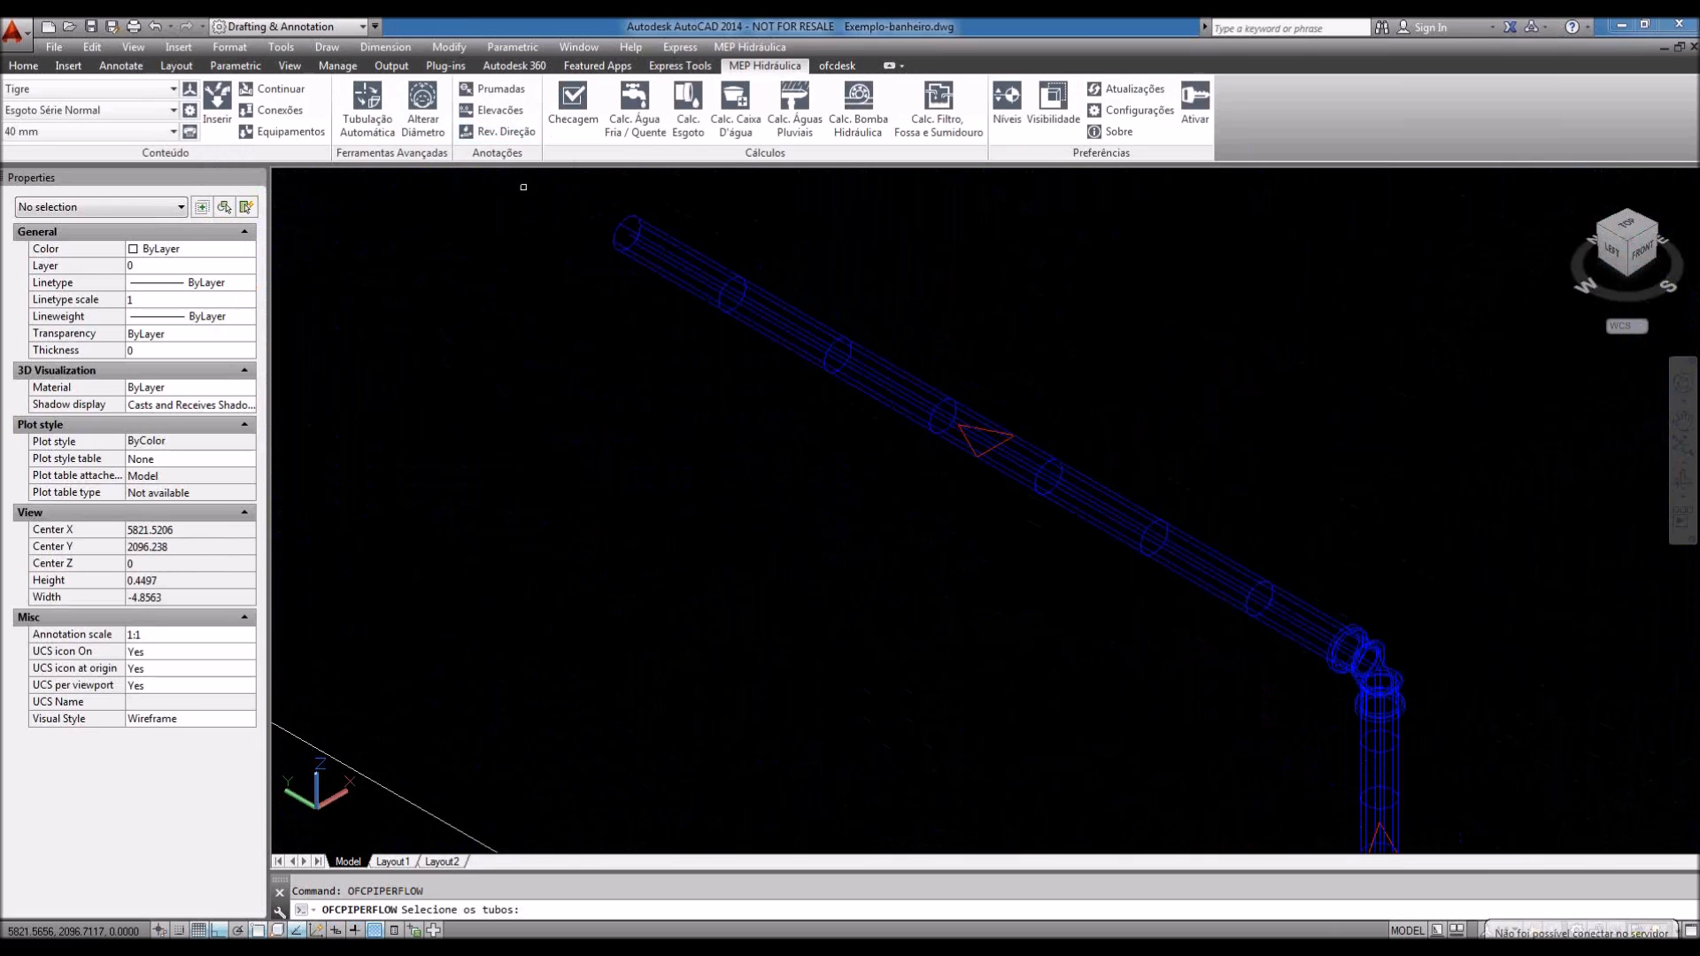
Step: Select the upper horizontal pipe and two more pipes for flow reversal
{"action": "left_click", "coordinate": [1023, 452]}
{"action": "middle_click_drag", "start_coordinate": [1022, 452], "coordinate": [928, 333]}
{"action": "scroll", "coordinate": [928, 334], "scroll_direction": "down", "scroll_amount": 1}
{"action": "middle_click_drag", "start_coordinate": [1255, 581], "coordinate": [1248, 523]}
{"action": "left_click", "coordinate": [1085, 554]}
{"action": "middle_click_drag", "start_coordinate": [1328, 614], "coordinate": [1260, 524]}
{"action": "left_click", "coordinate": [1193, 673]}
Step: Add the vertical and lower horizontal pipes, then apply the flow reversal
{"action": "scroll", "coordinate": [1145, 567], "scroll_direction": "down", "scroll_amount": 1}
{"action": "scroll", "coordinate": [1131, 551], "scroll_direction": "down", "scroll_amount": 1}
{"action": "middle_click_drag", "start_coordinate": [1314, 708], "coordinate": [1251, 404]}
{"action": "middle_click_drag", "start_coordinate": [1279, 630], "coordinate": [1278, 432]}
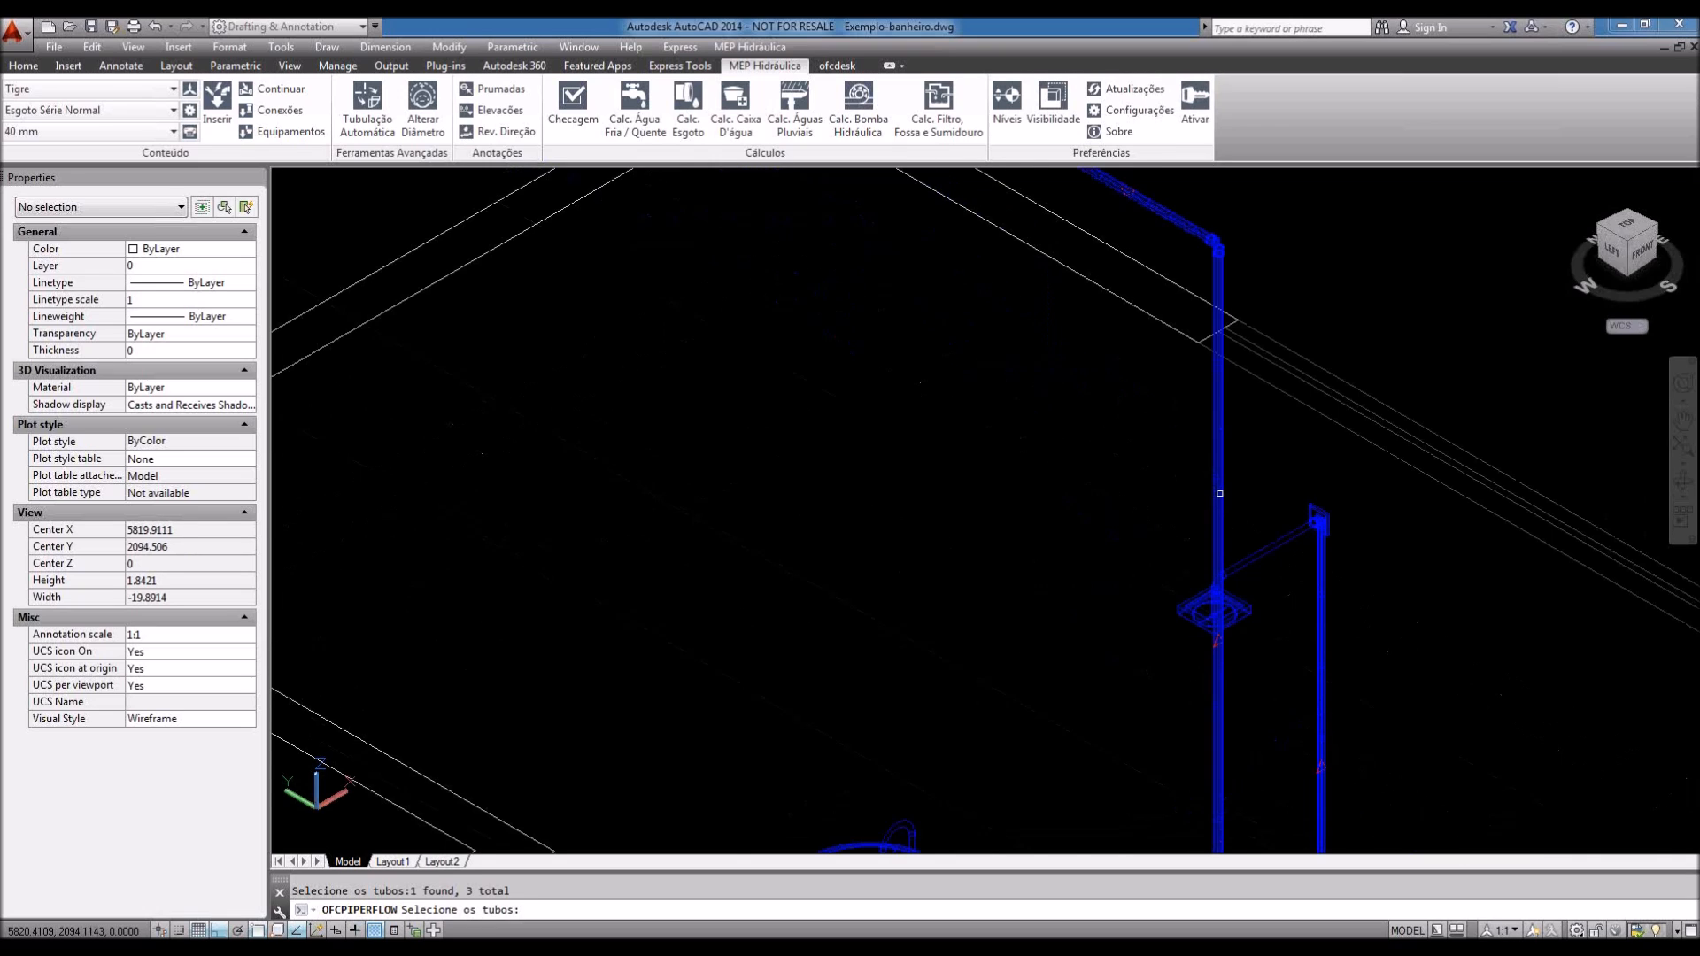
{"action": "left_click", "coordinate": [1213, 494]}
{"action": "scroll", "coordinate": [1093, 440], "scroll_direction": "down", "scroll_amount": 2}
{"action": "scroll", "coordinate": [1094, 440], "scroll_direction": "down", "scroll_amount": 2}
{"action": "scroll", "coordinate": [1118, 651], "scroll_direction": "up", "scroll_amount": 6}
{"action": "left_click", "coordinate": [1147, 721]}
{"action": "scroll", "coordinate": [1113, 653], "scroll_direction": "down", "scroll_amount": 2}
{"action": "key", "text": "Return"}
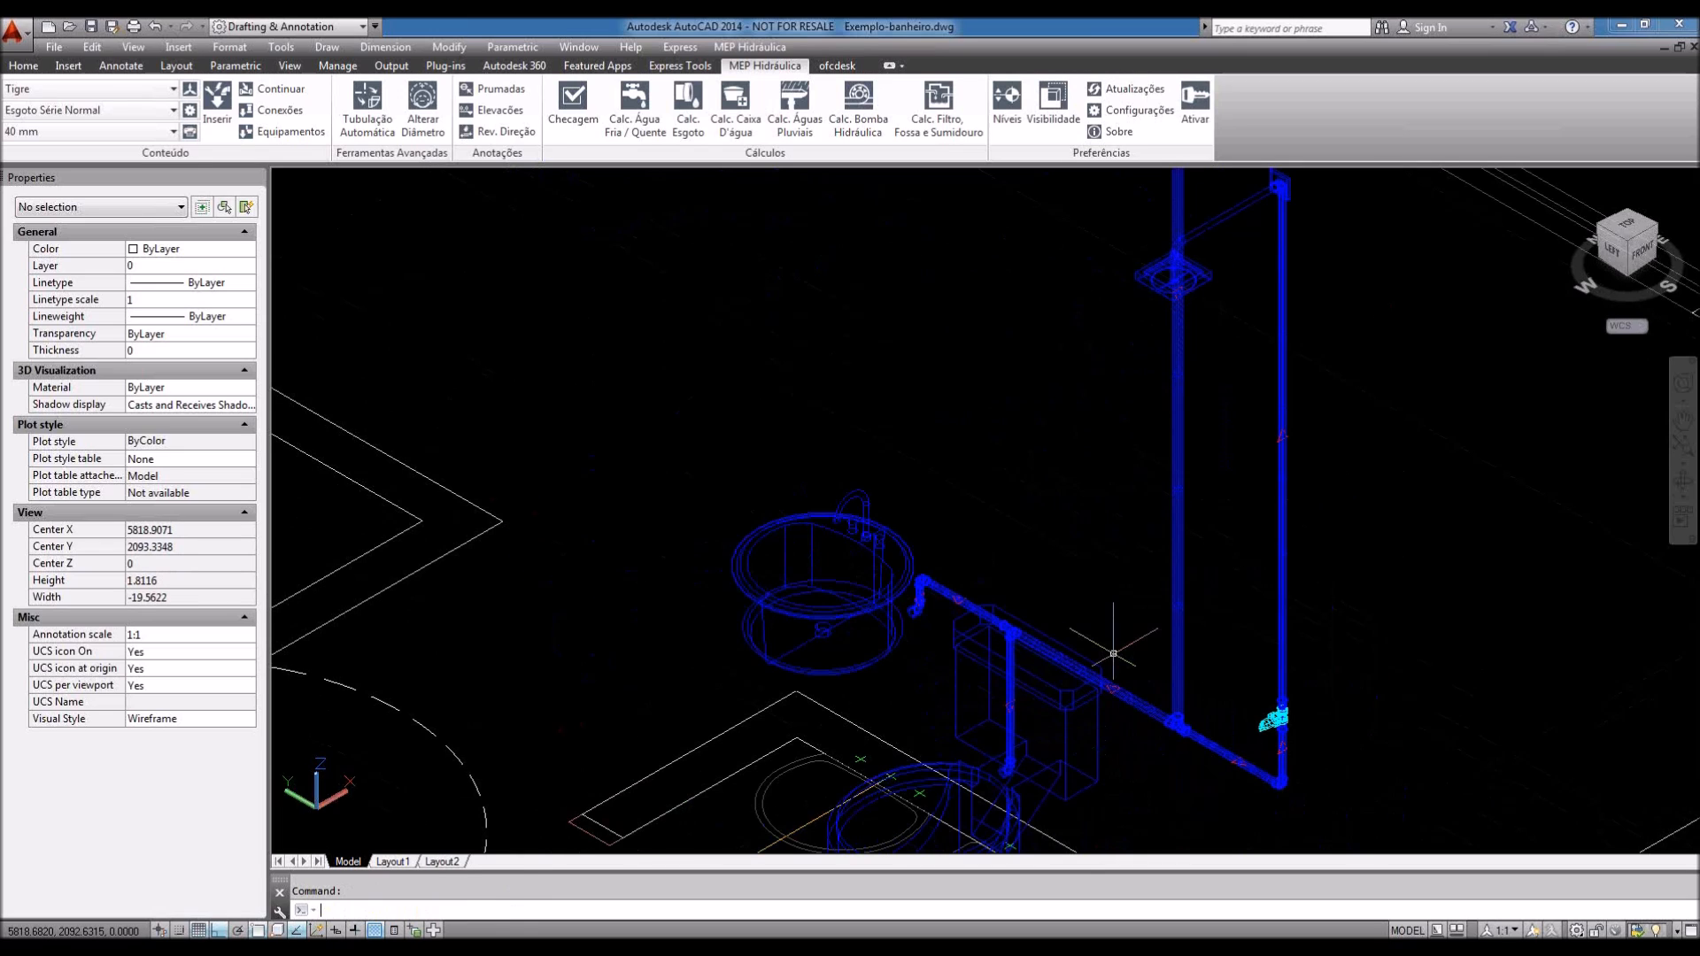
{"action": "scroll", "coordinate": [1113, 653], "scroll_direction": "up", "scroll_amount": 4}
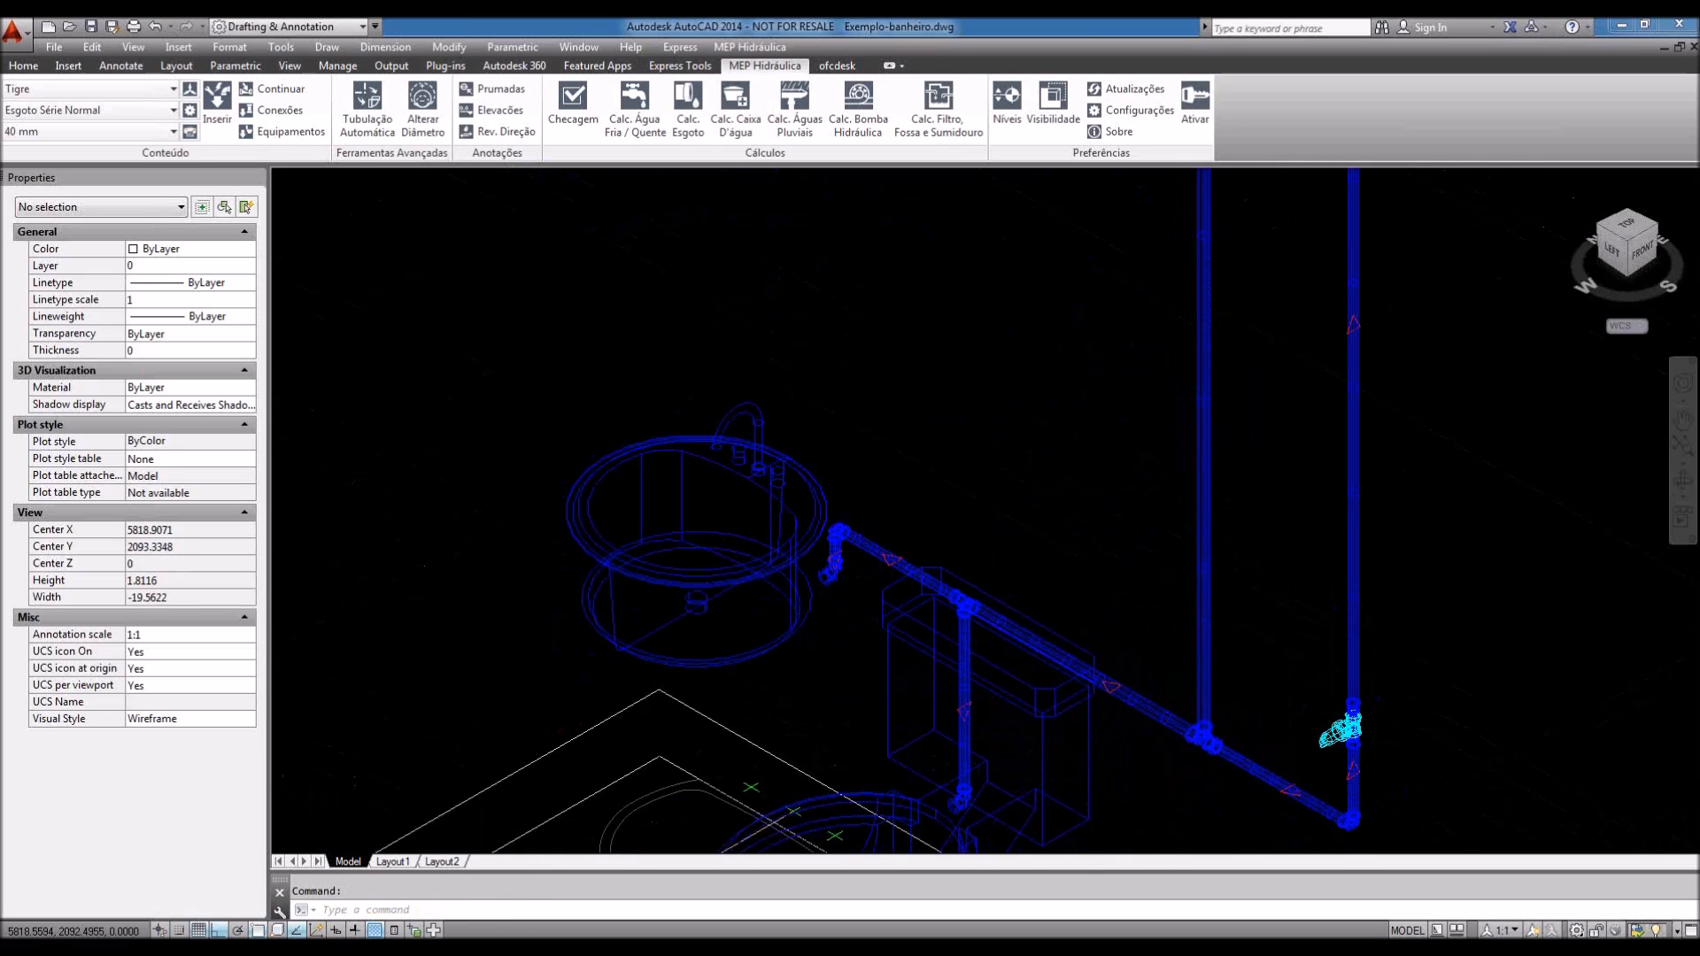
{"action": "scroll", "coordinate": [1115, 687], "scroll_direction": "up", "scroll_amount": 1}
{"action": "scroll", "coordinate": [1115, 687], "scroll_direction": "down", "scroll_amount": 4}
{"action": "middle_click_drag", "start_coordinate": [1207, 528], "coordinate": [1177, 944]}
{"action": "scroll", "coordinate": [1108, 687], "scroll_direction": "up", "scroll_amount": 1}
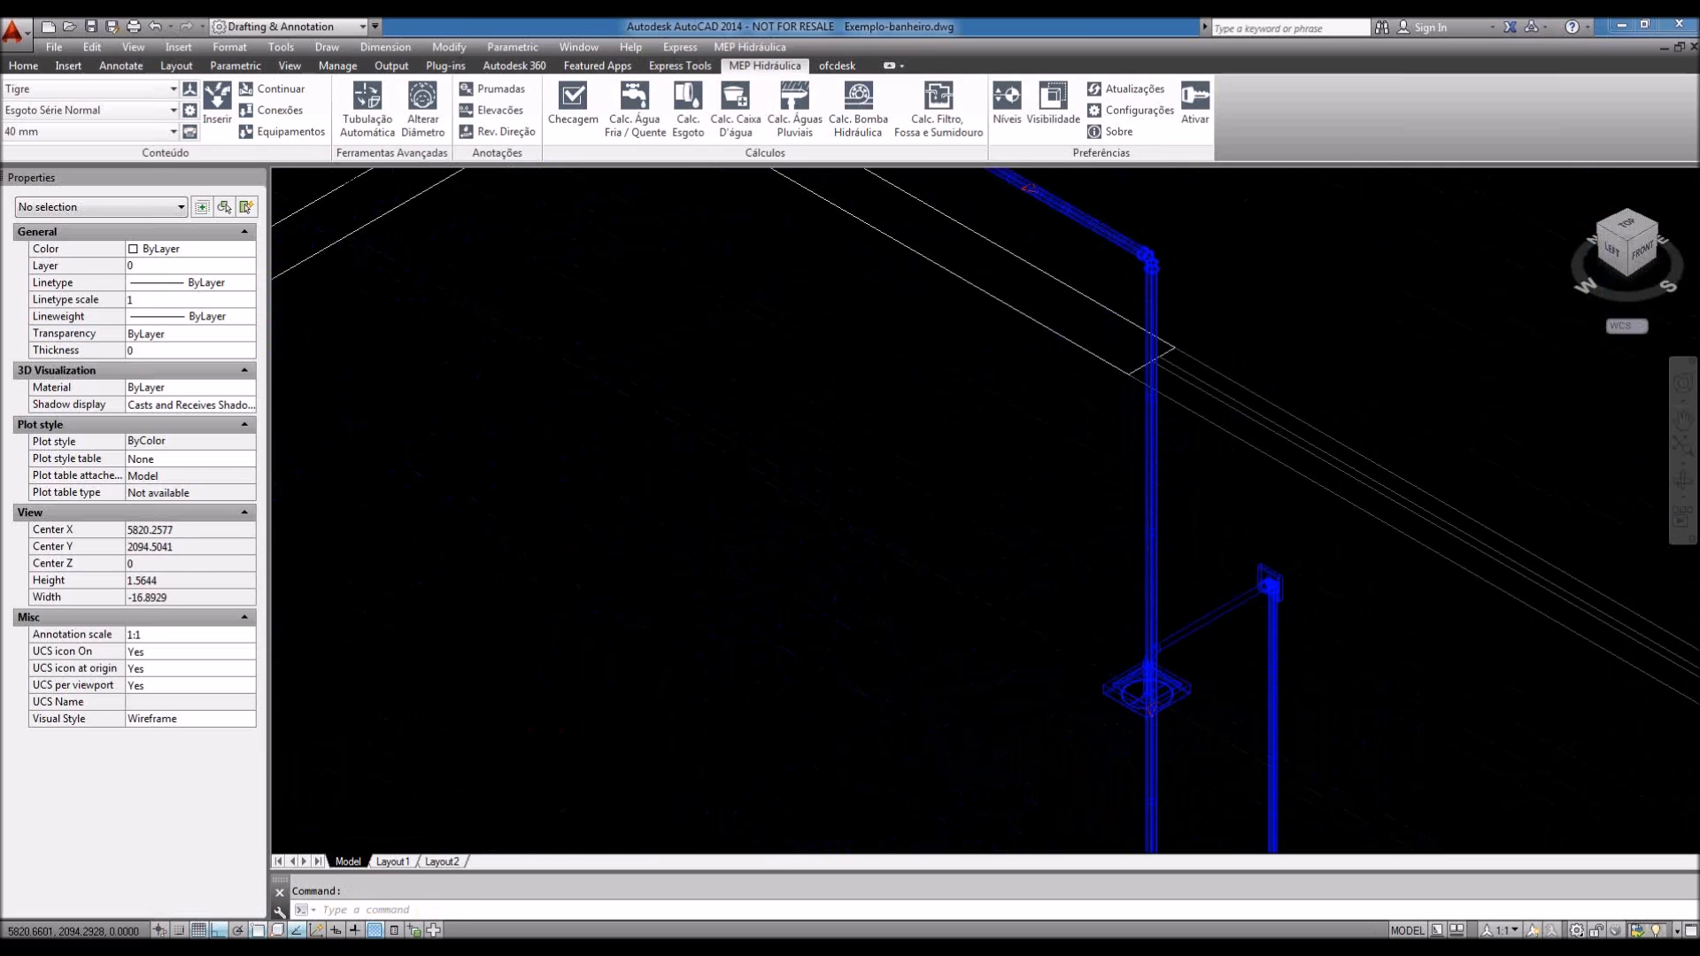
{"action": "scroll", "coordinate": [1101, 463], "scroll_direction": "down", "scroll_amount": 2}
{"action": "scroll", "coordinate": [1066, 269], "scroll_direction": "up", "scroll_amount": 3}
{"action": "middle_click_drag", "start_coordinate": [1100, 463], "coordinate": [1211, 370]}
{"action": "scroll", "coordinate": [1068, 265], "scroll_direction": "down", "scroll_amount": 4}
{"action": "scroll", "coordinate": [1219, 620], "scroll_direction": "up", "scroll_amount": 1}
{"action": "scroll", "coordinate": [1219, 620], "scroll_direction": "up", "scroll_amount": 1}
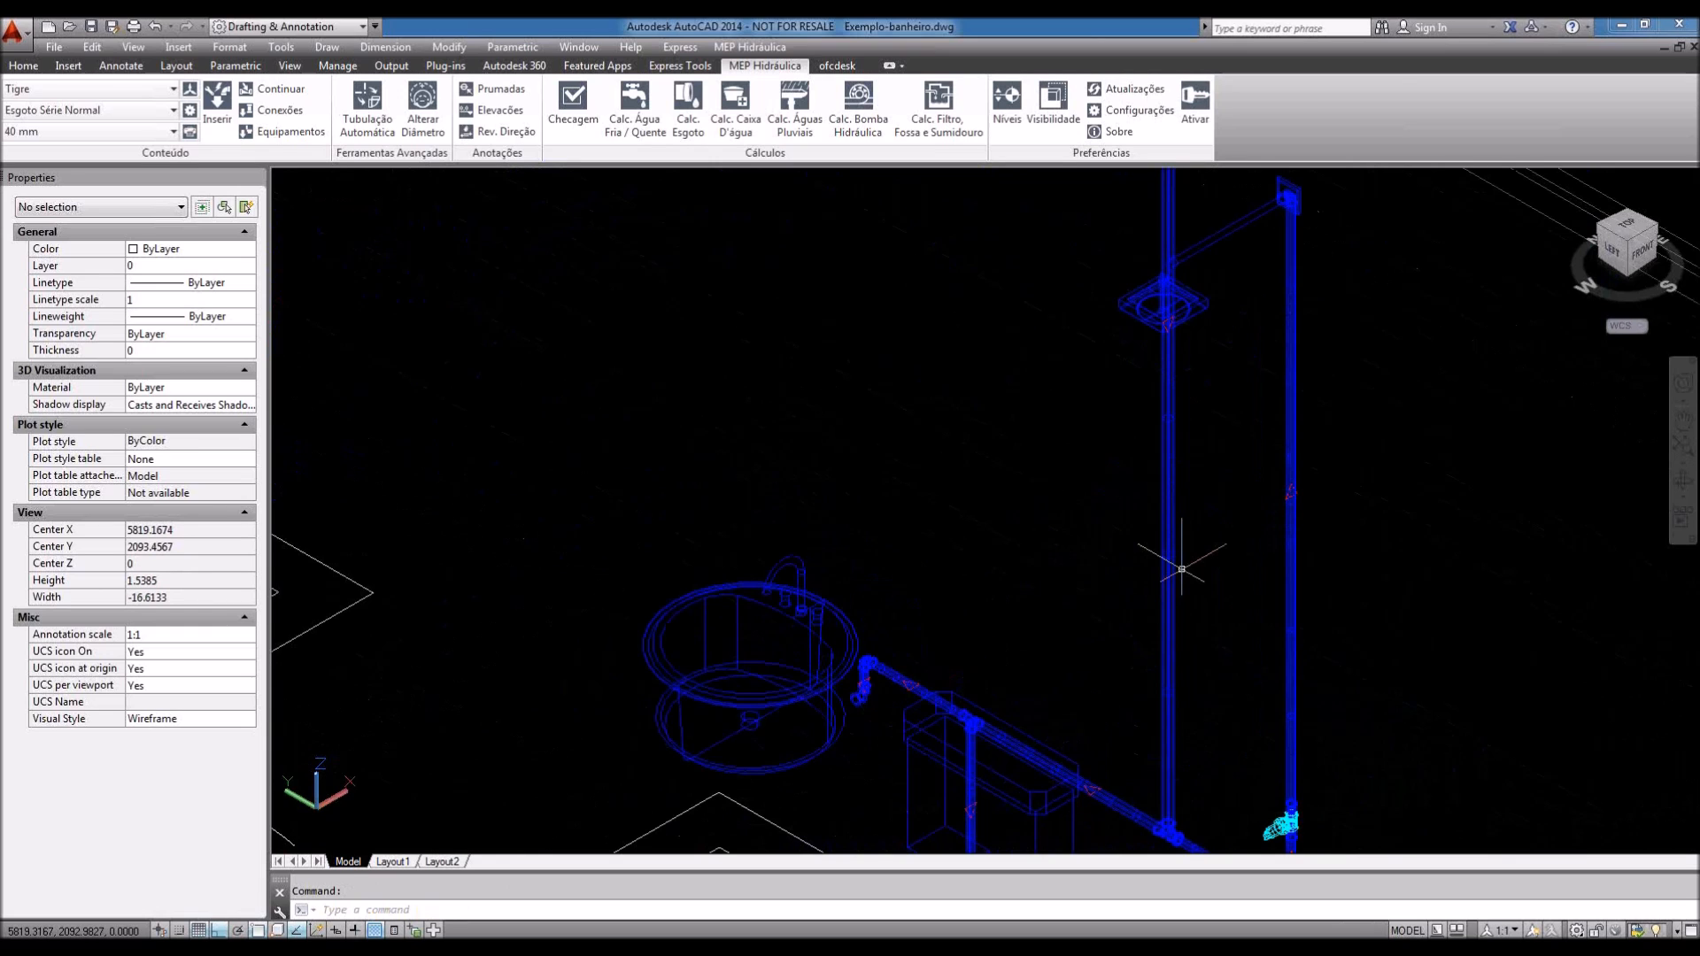
{"action": "scroll", "coordinate": [1160, 574], "scroll_direction": "up", "scroll_amount": 2}
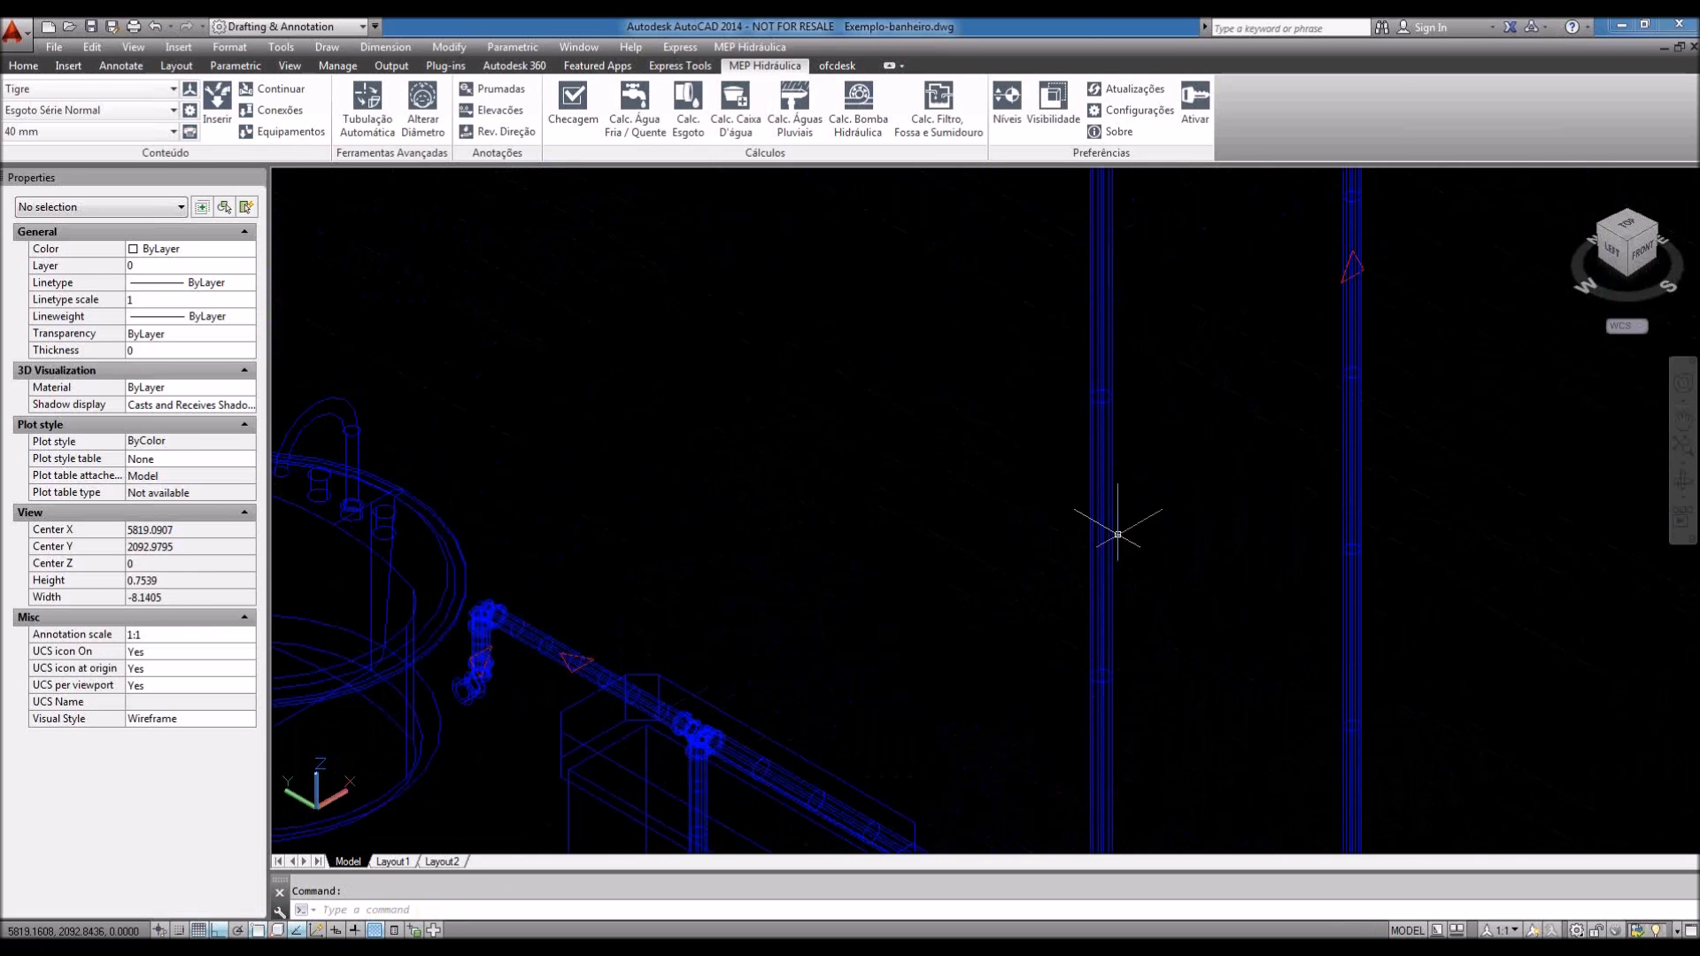
{"action": "scroll", "coordinate": [1118, 535], "scroll_direction": "down", "scroll_amount": 4}
{"action": "scroll", "coordinate": [1100, 465], "scroll_direction": "up", "scroll_amount": 3}
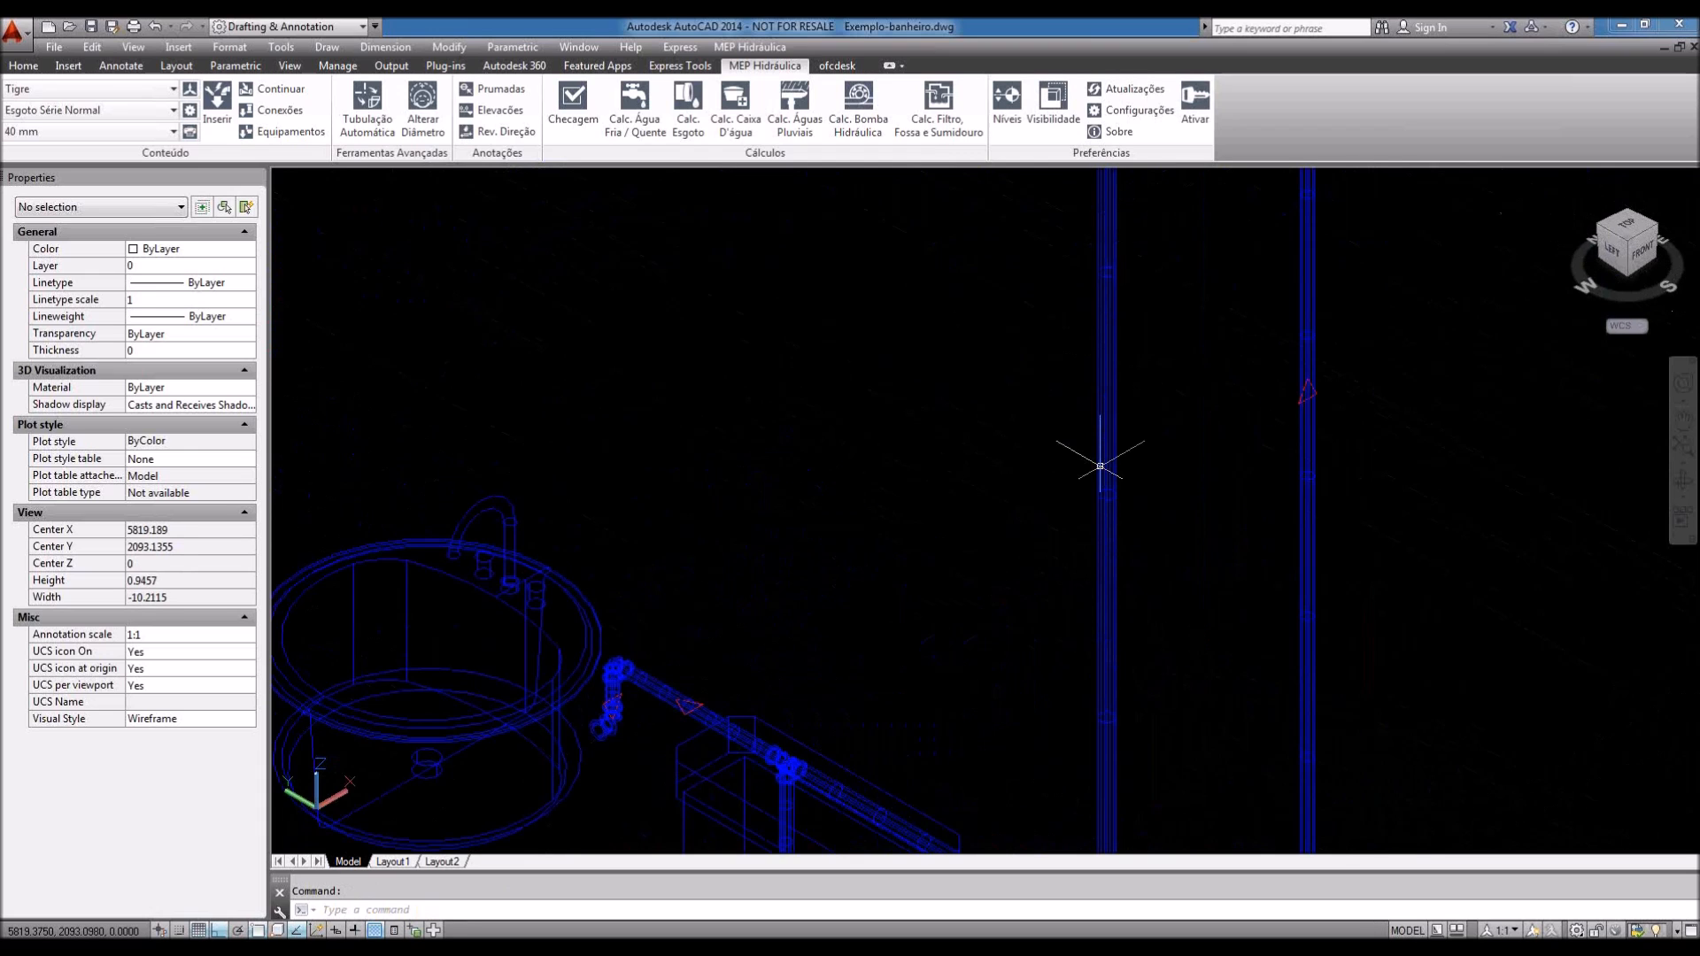
{"action": "scroll", "coordinate": [1099, 465], "scroll_direction": "up", "scroll_amount": 2}
{"action": "scroll", "coordinate": [1018, 620], "scroll_direction": "down", "scroll_amount": 3}
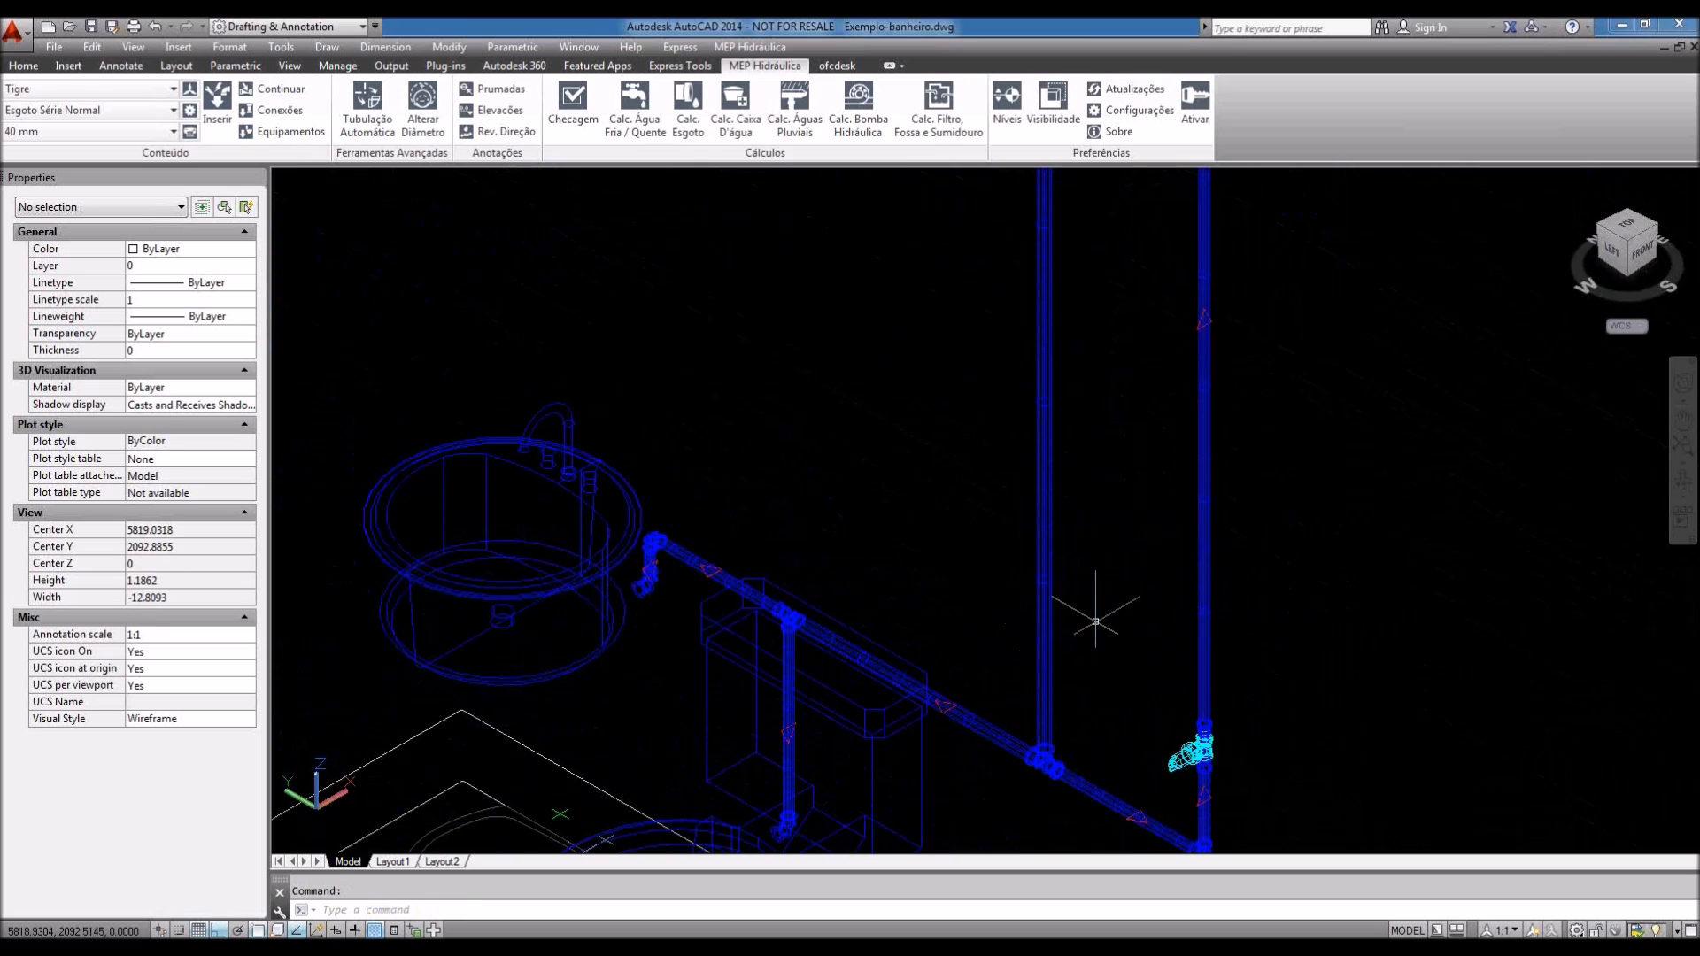
{"action": "middle_click_drag", "start_coordinate": [1095, 622], "coordinate": [1020, 702]}
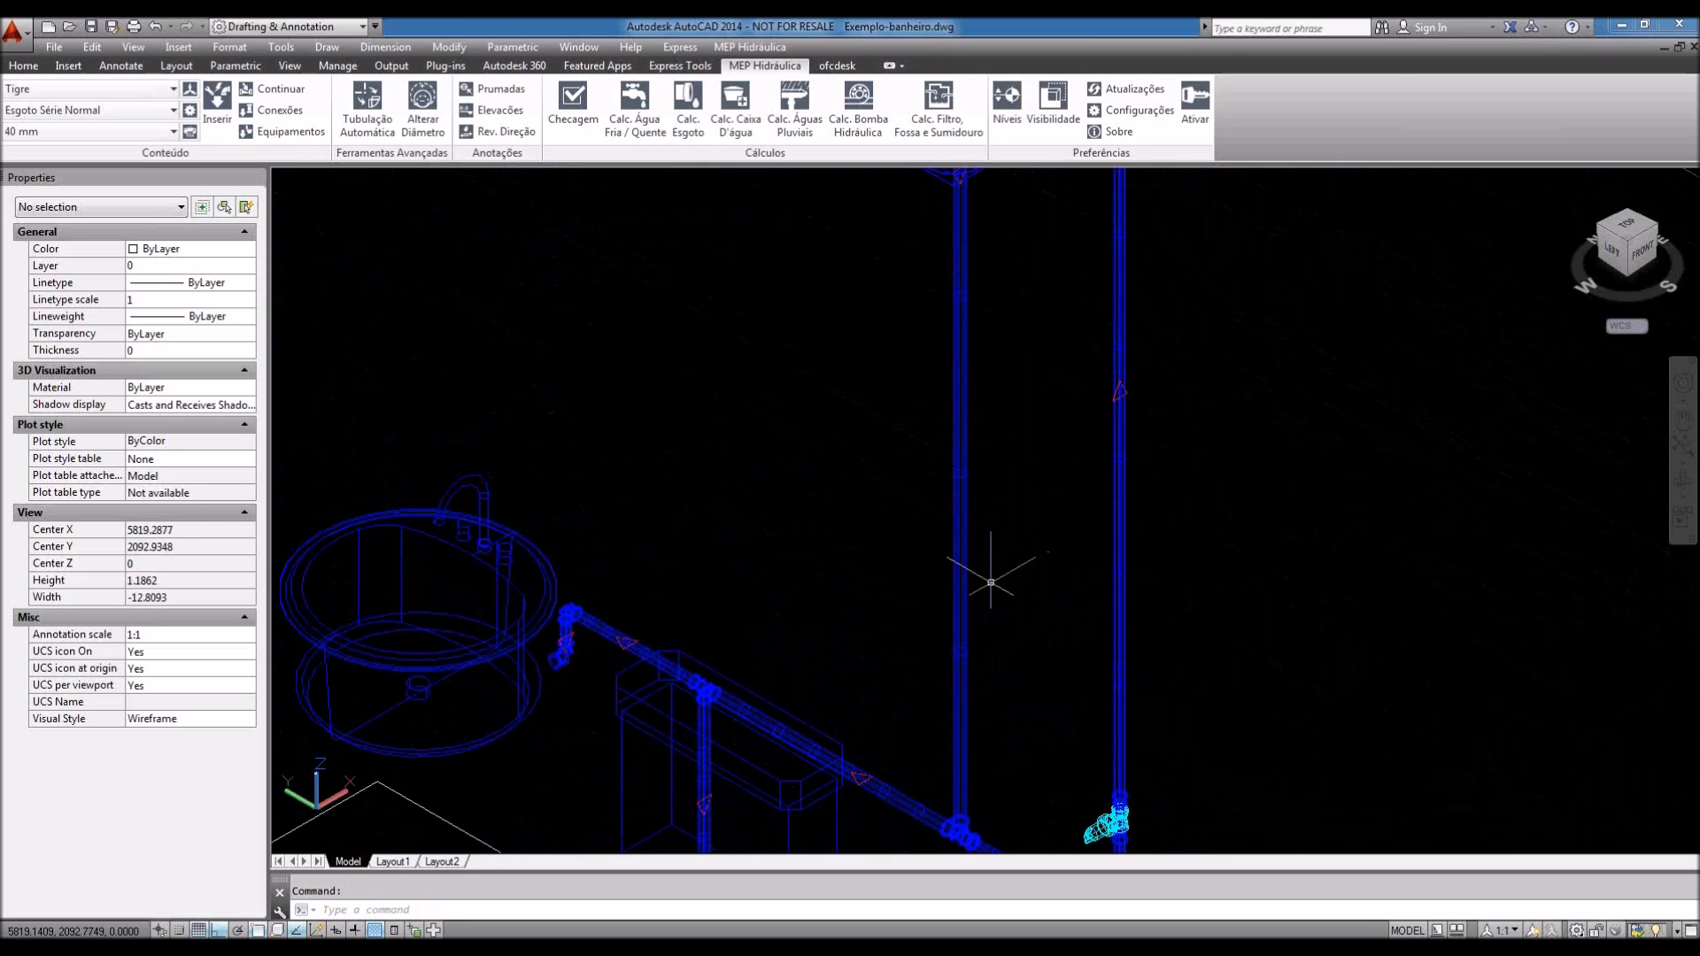
{"action": "middle_click_drag", "start_coordinate": [991, 581], "coordinate": [1016, 532]}
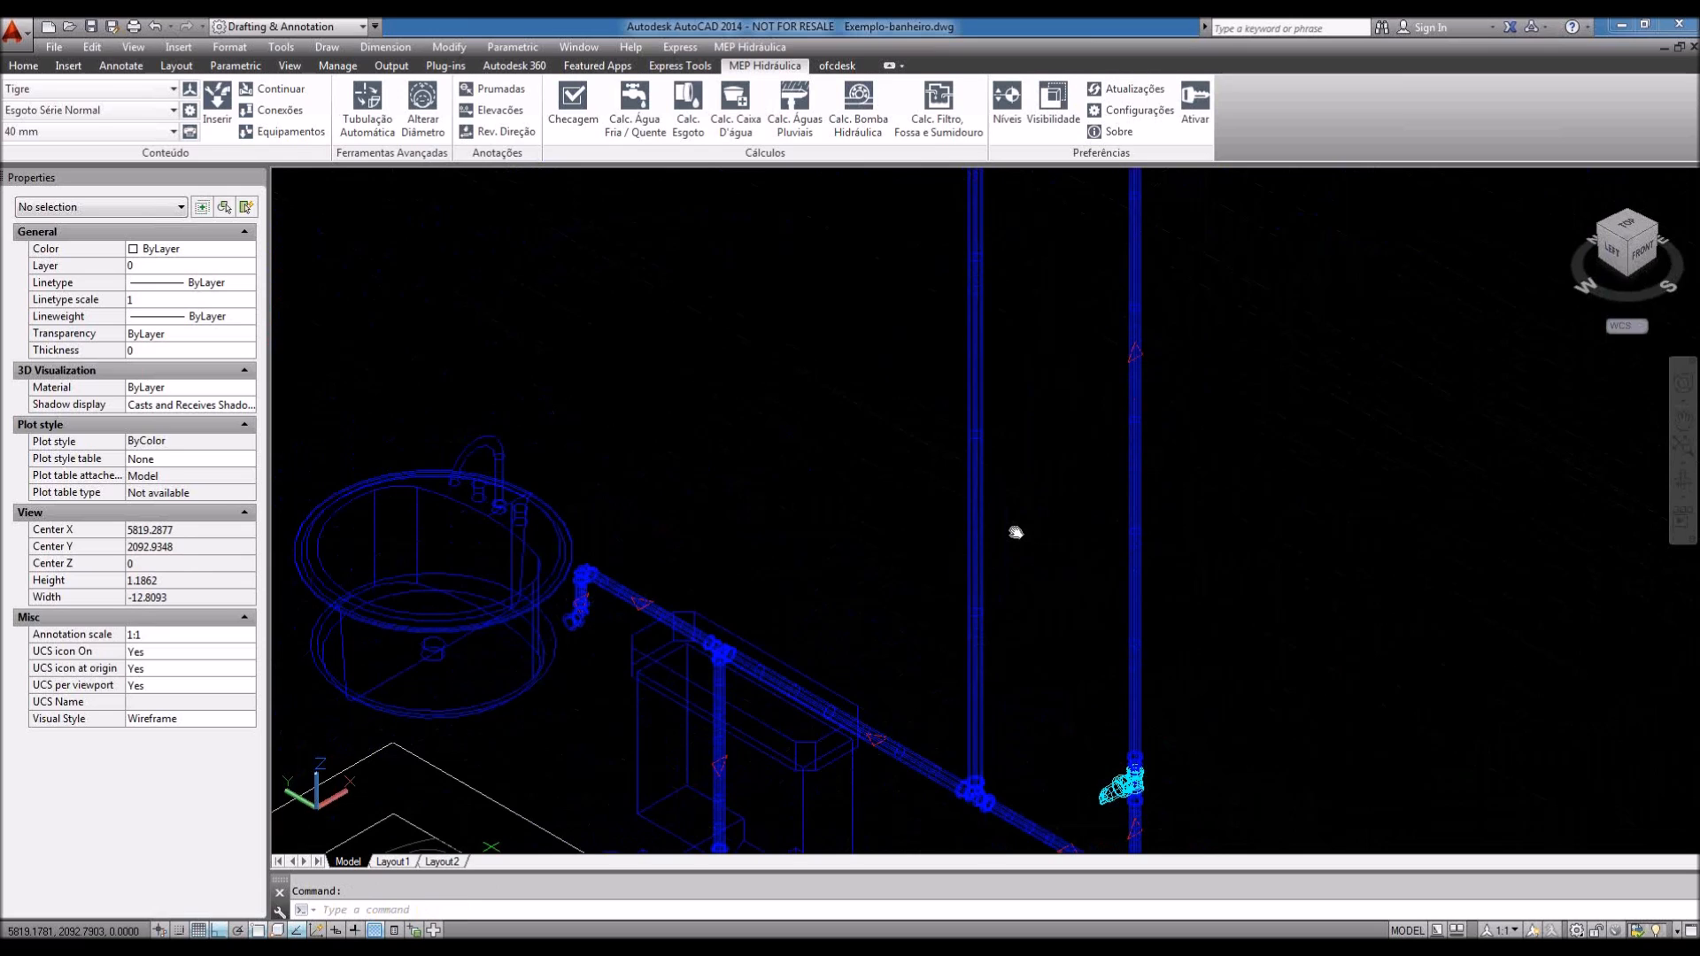
{"action": "scroll", "coordinate": [995, 551], "scroll_direction": "down", "scroll_amount": 2}
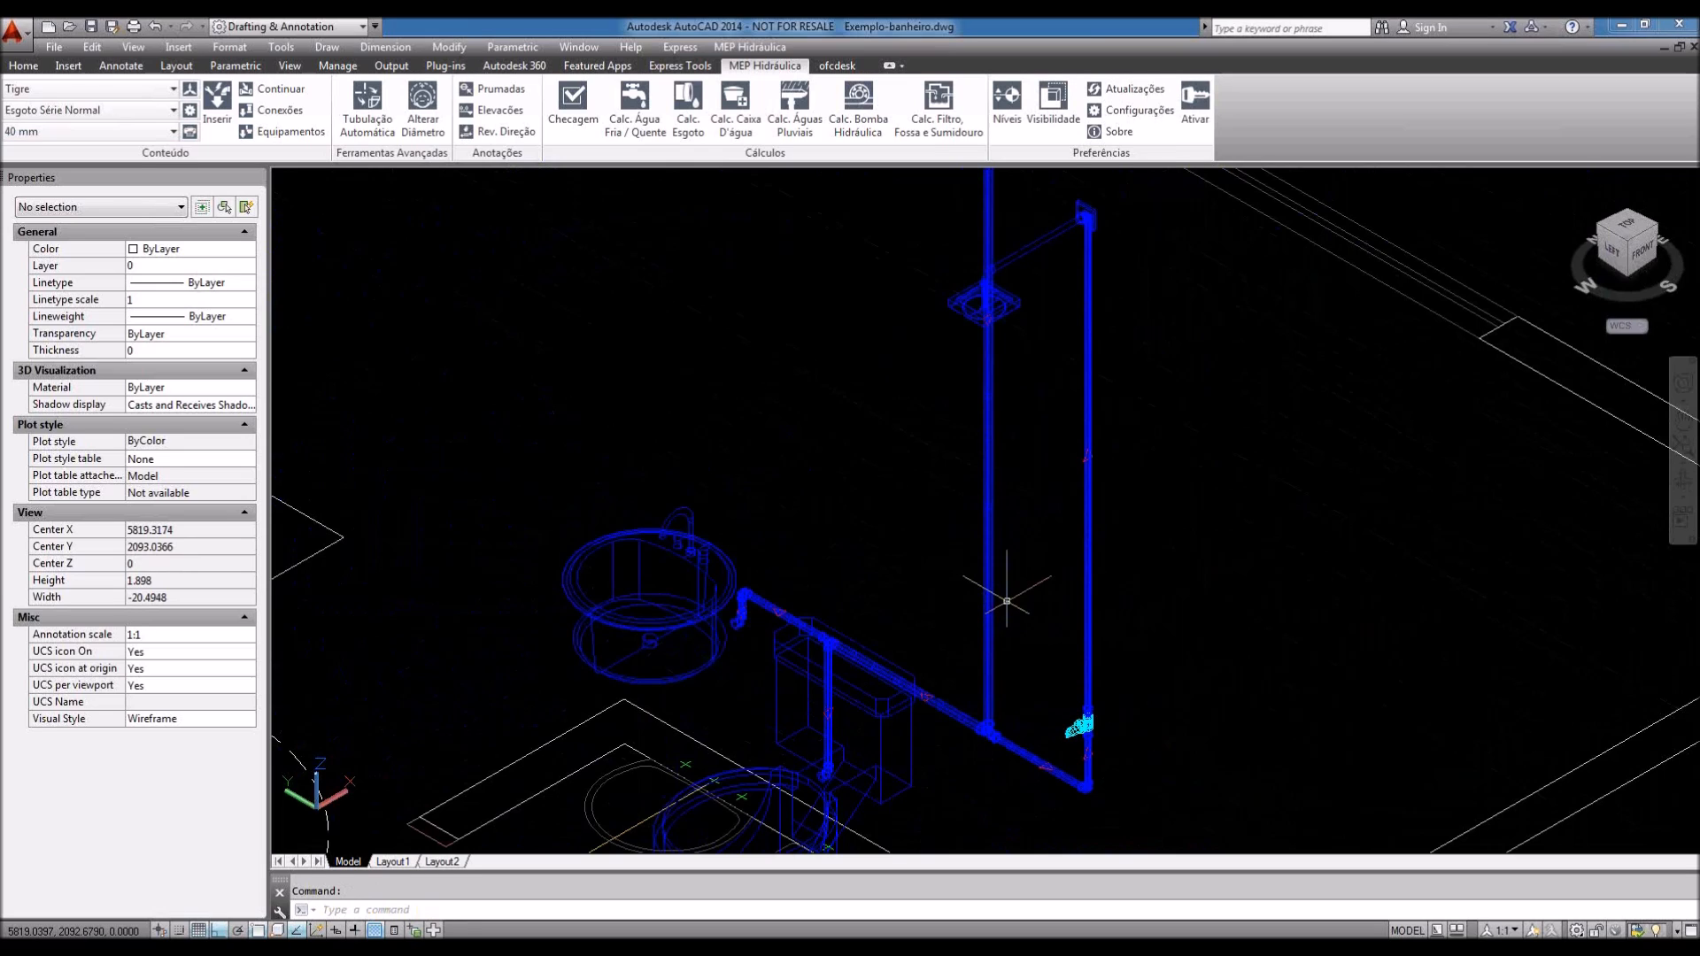
{"action": "left_click", "coordinate": [103, 90]}
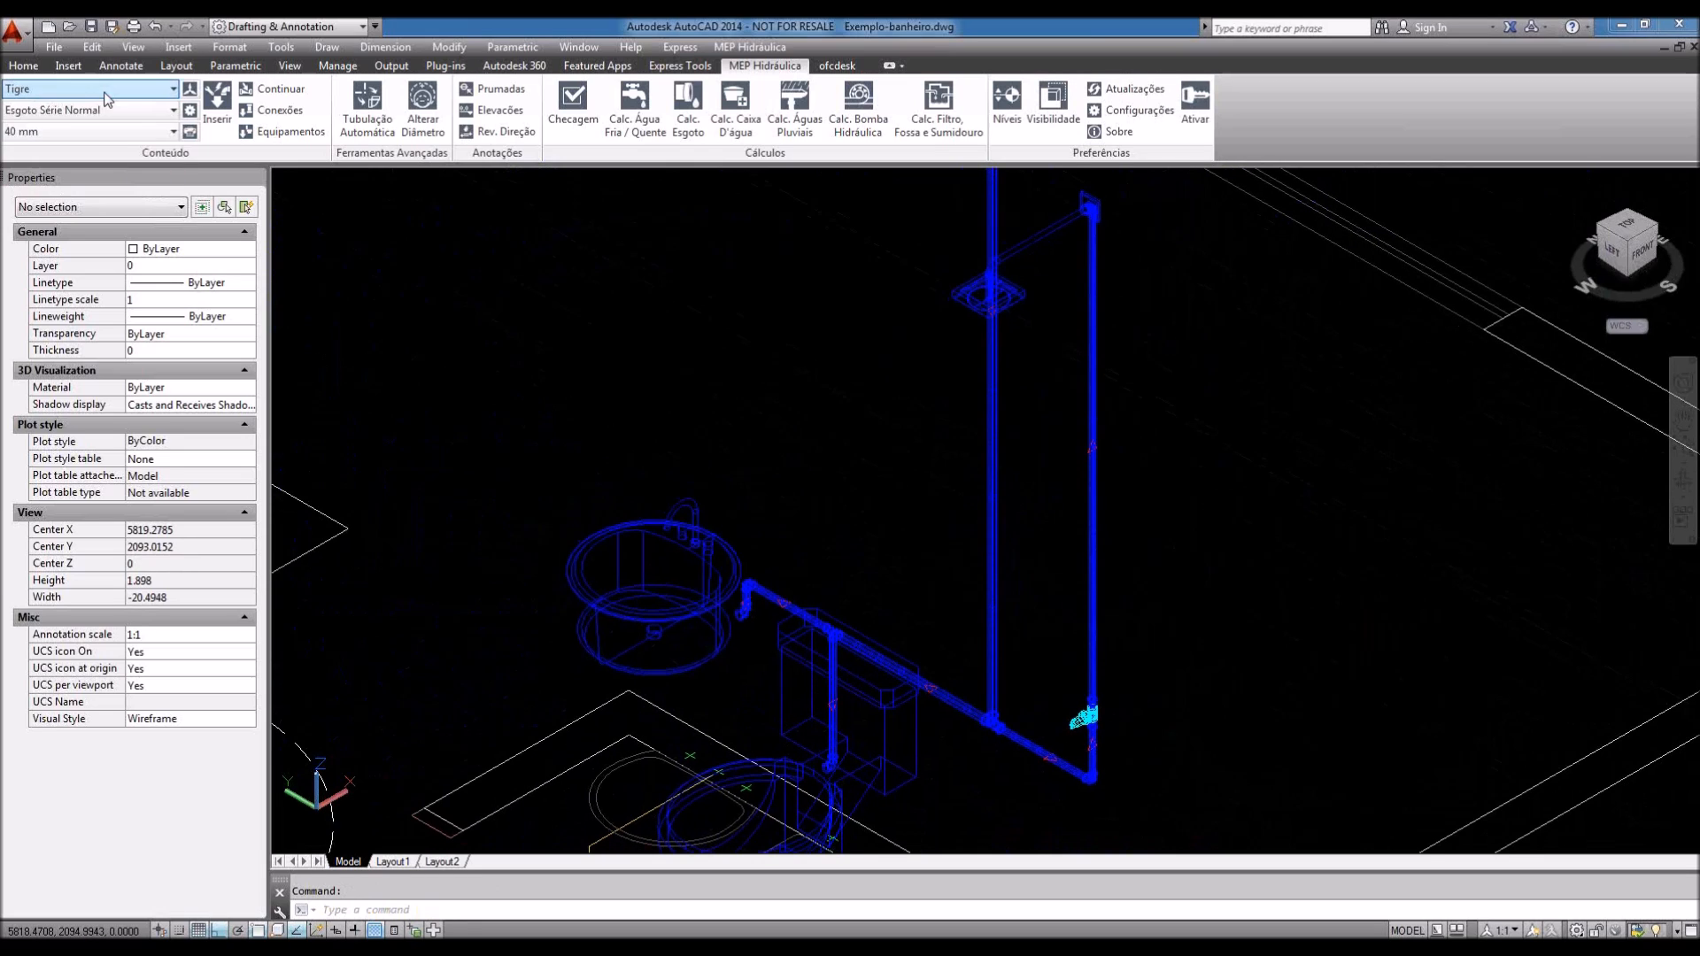
Step: Set the ribbon to Tigre Registros e Válvulas with a 25 mm fitting size
{"action": "left_click", "coordinate": [105, 93]}
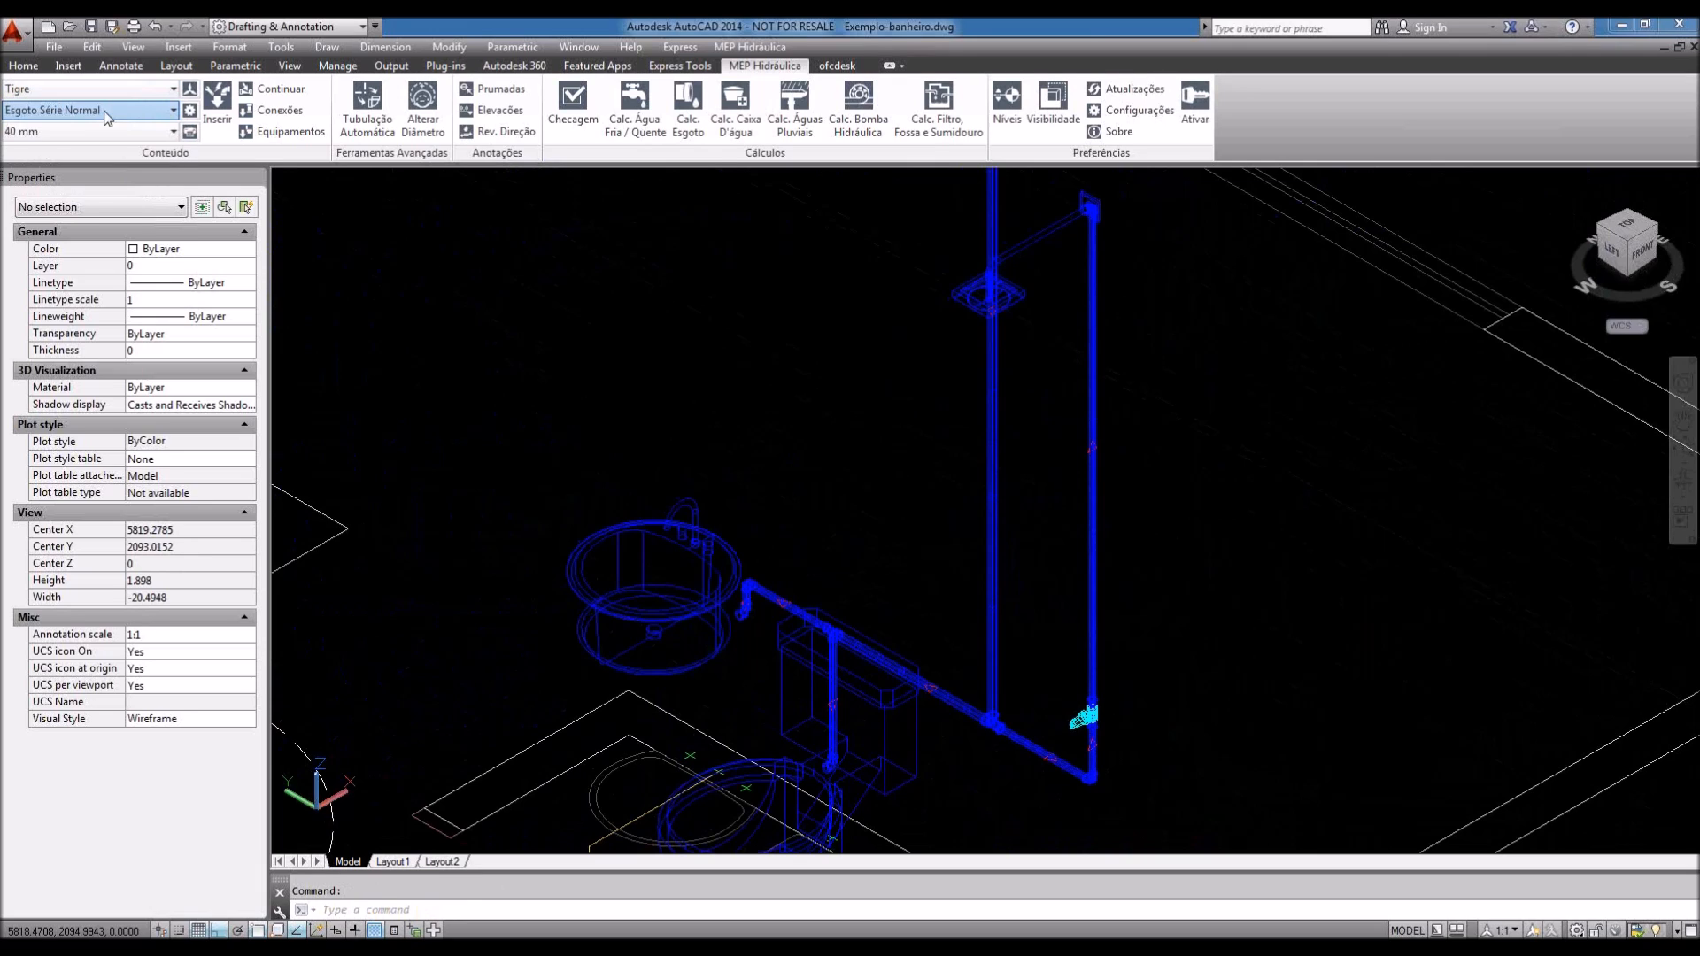
{"action": "left_click", "coordinate": [105, 112]}
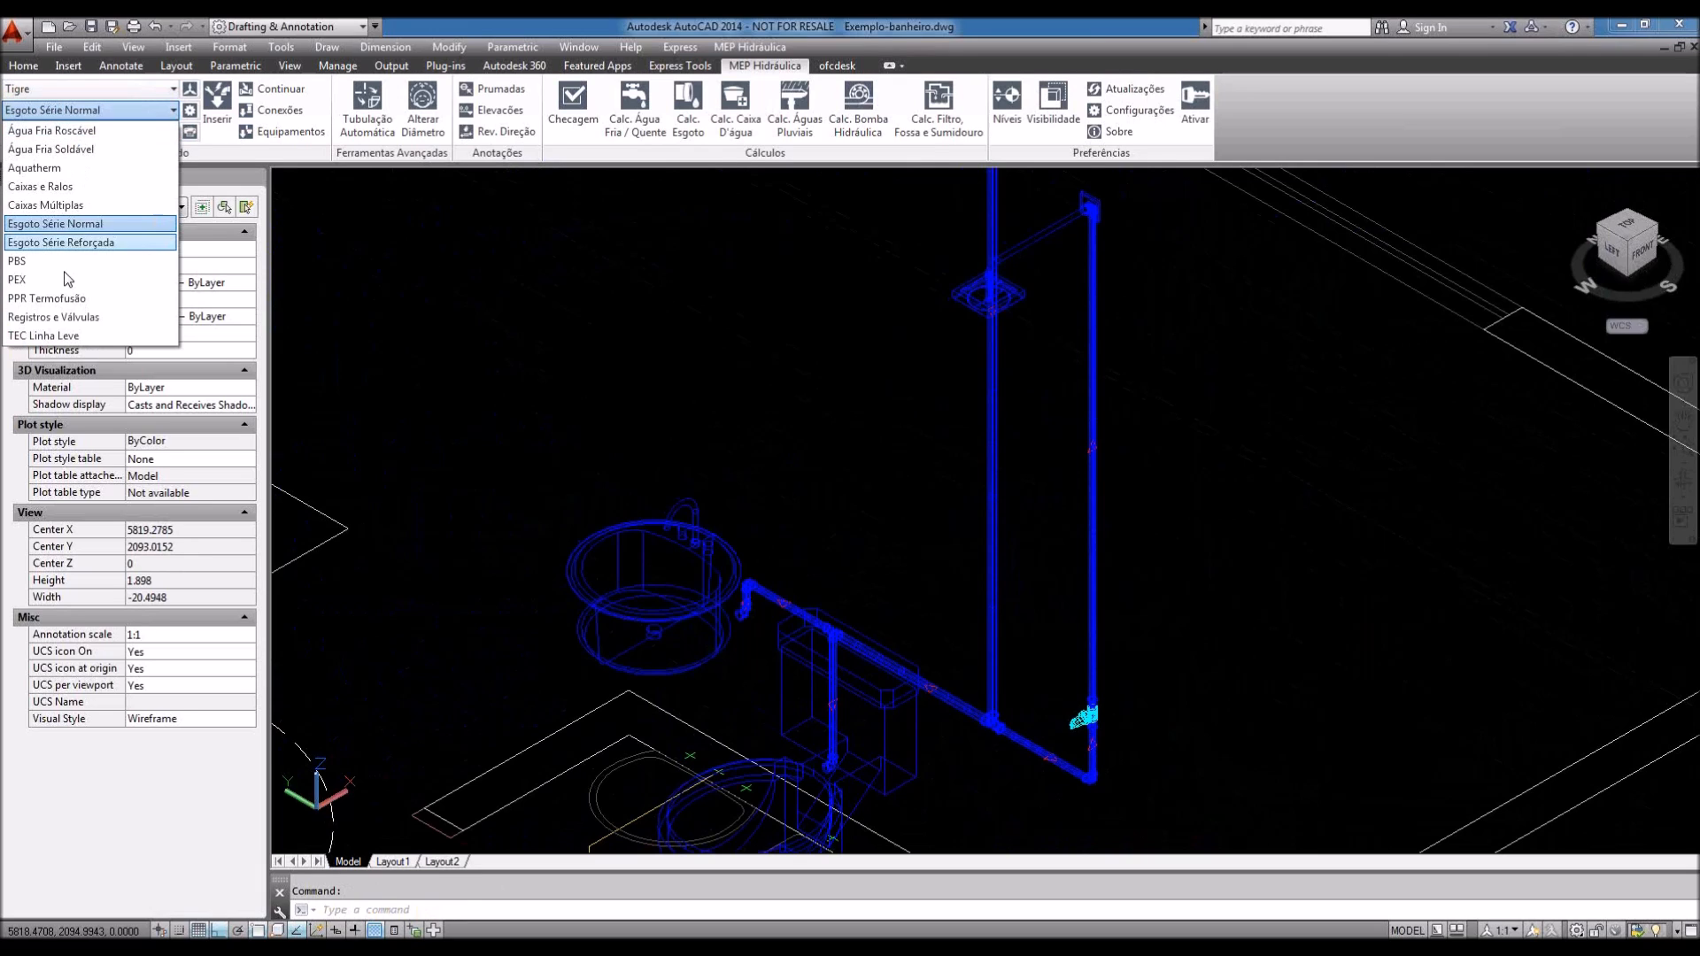
{"action": "left_click", "coordinate": [62, 317]}
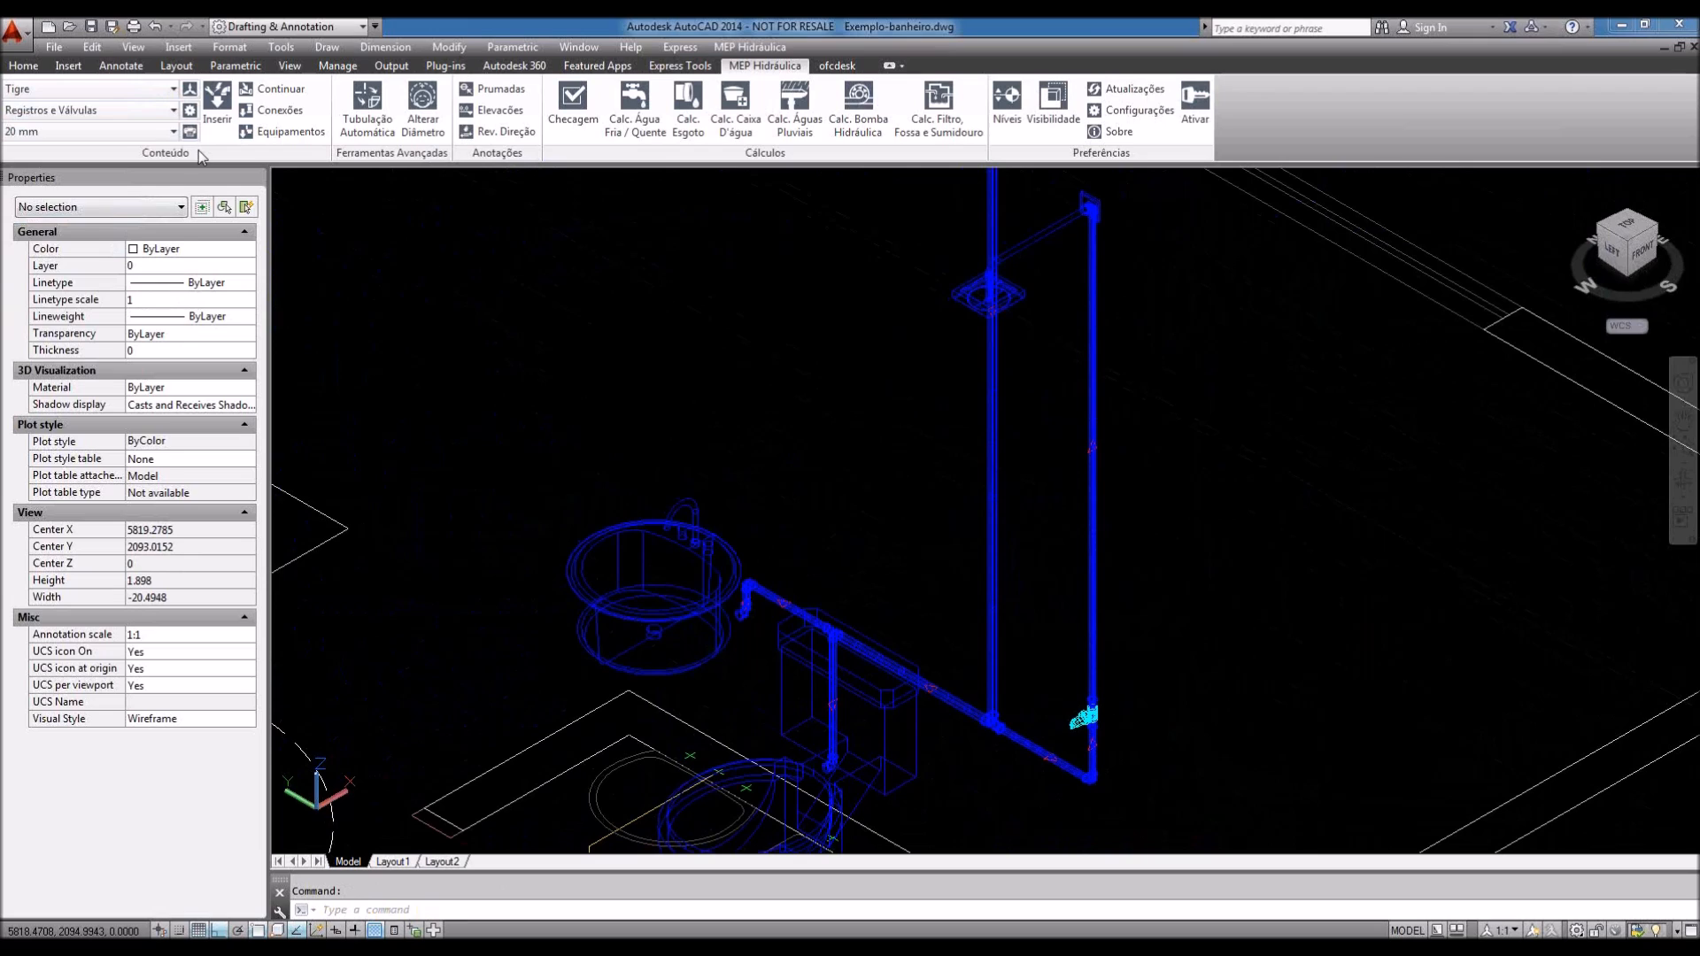
{"action": "left_click", "coordinate": [172, 131]}
{"action": "left_click", "coordinate": [21, 179]}
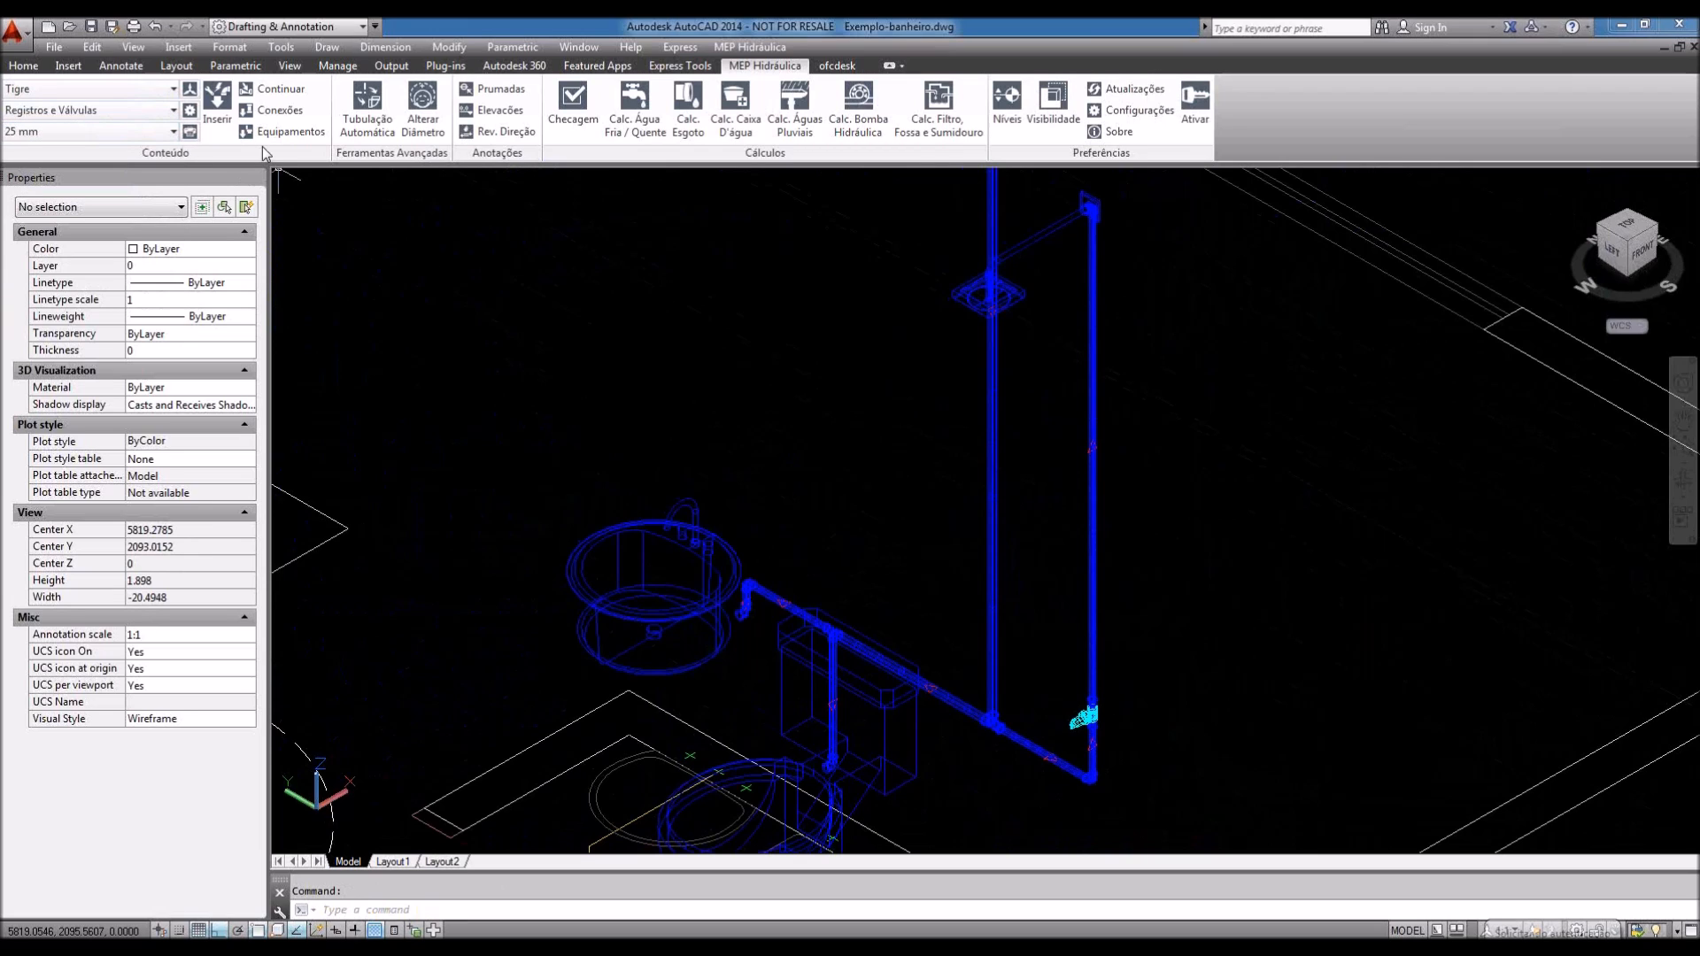
Step: Start a 25mm fitting insertion and browse the Docol BaseTec catalogue style
{"action": "left_click", "coordinate": [270, 110]}
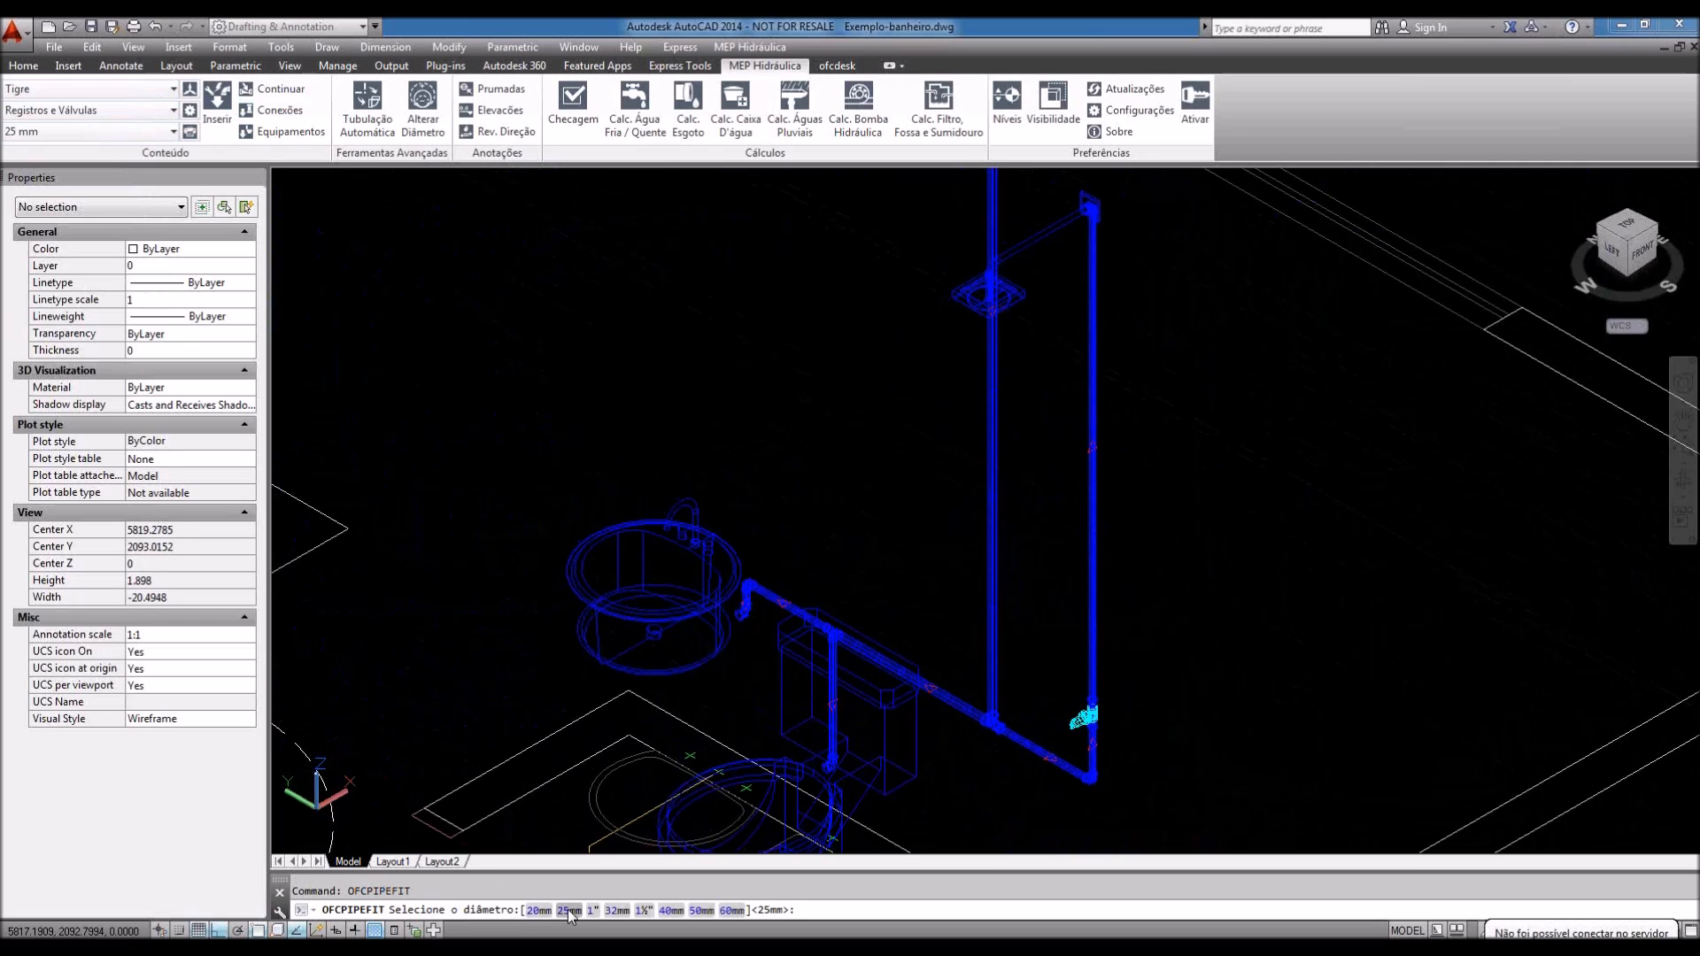
{"action": "left_click", "coordinate": [570, 910]}
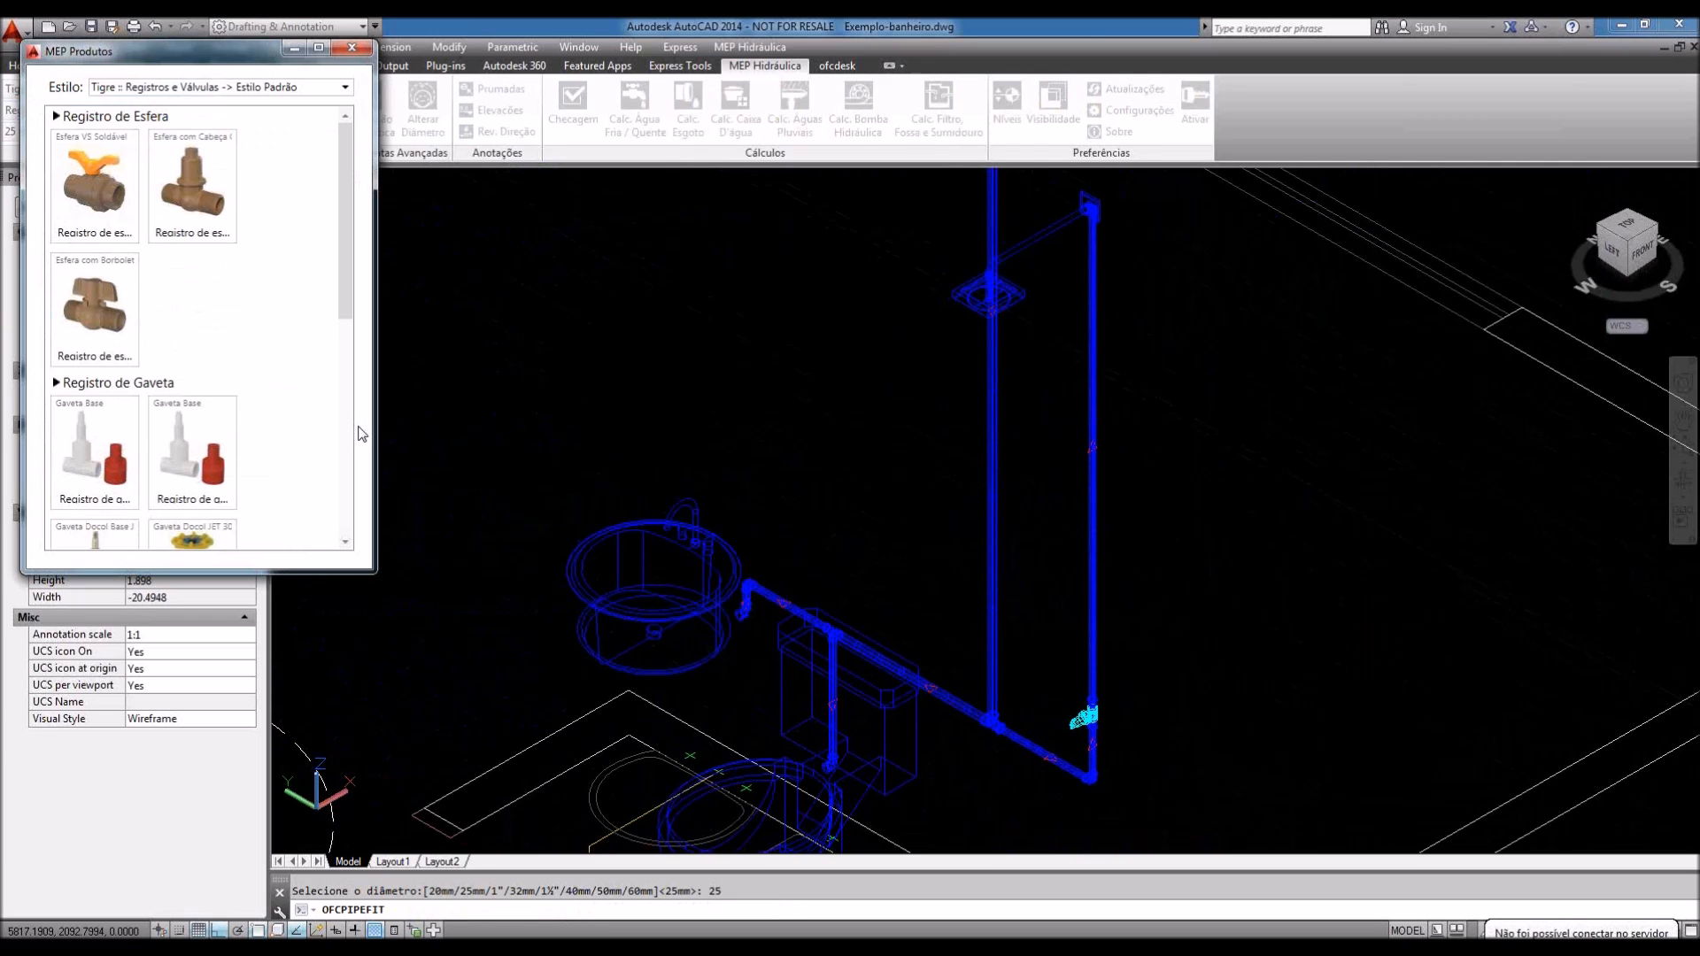
{"action": "left_click_drag", "start_coordinate": [342, 251], "coordinate": [329, 494]}
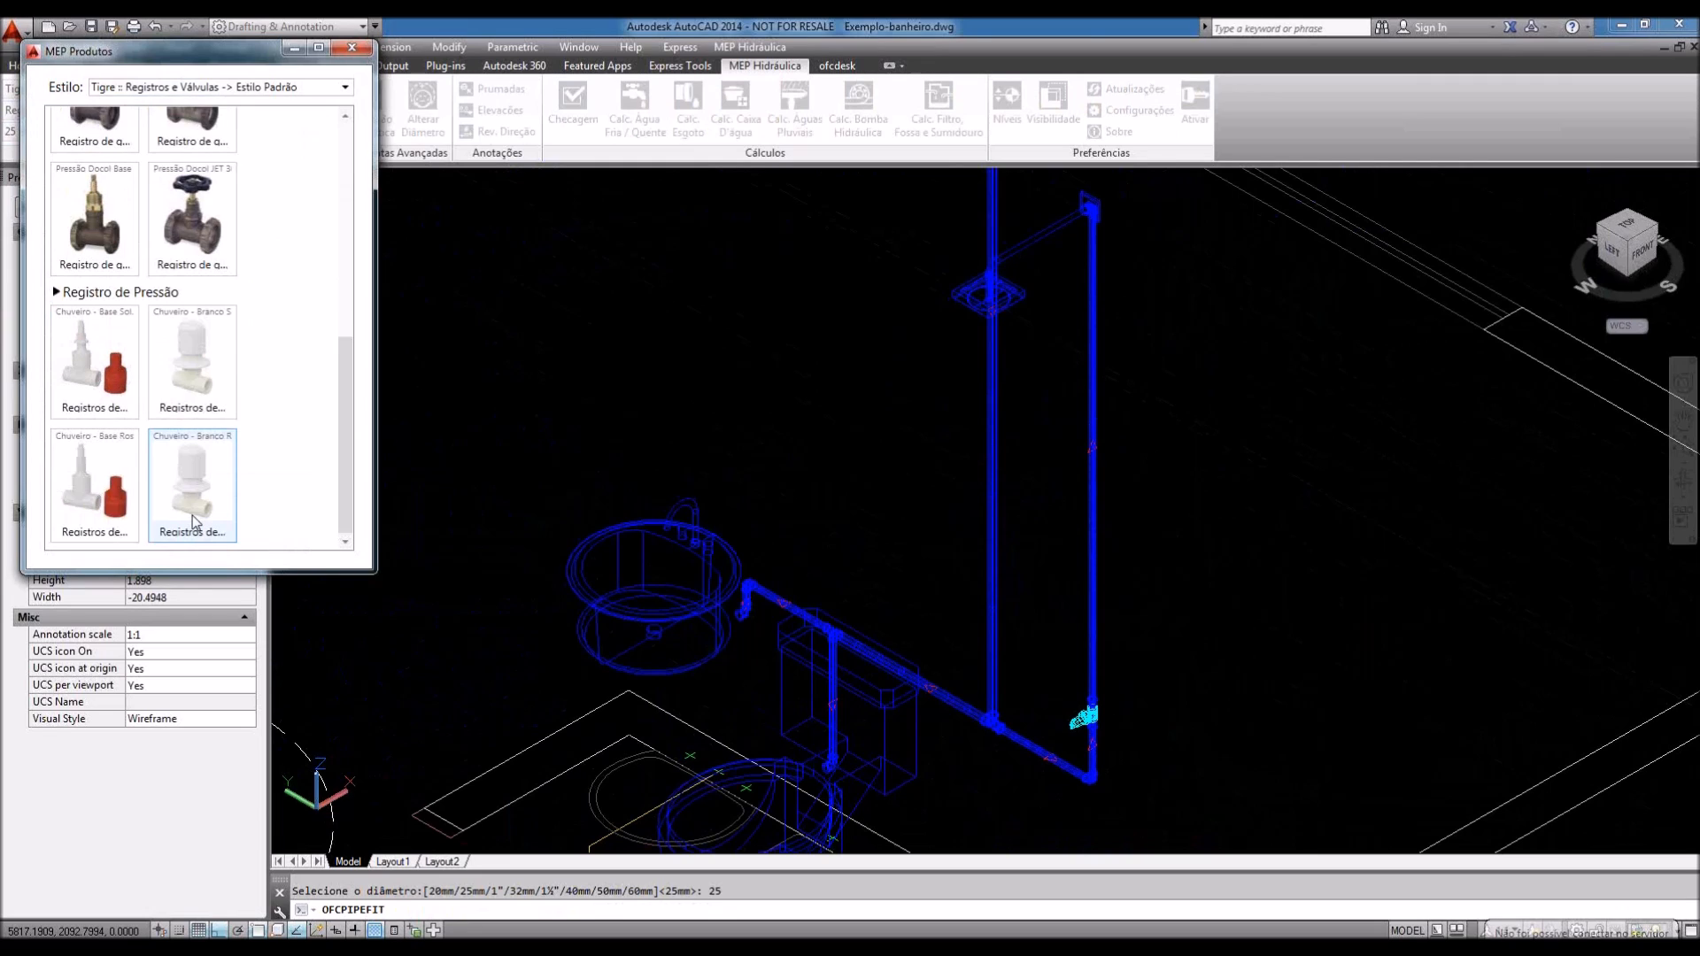
{"action": "left_click_drag", "start_coordinate": [346, 403], "coordinate": [347, 257]}
{"action": "left_click", "coordinate": [253, 89]}
{"action": "left_click", "coordinate": [213, 158]}
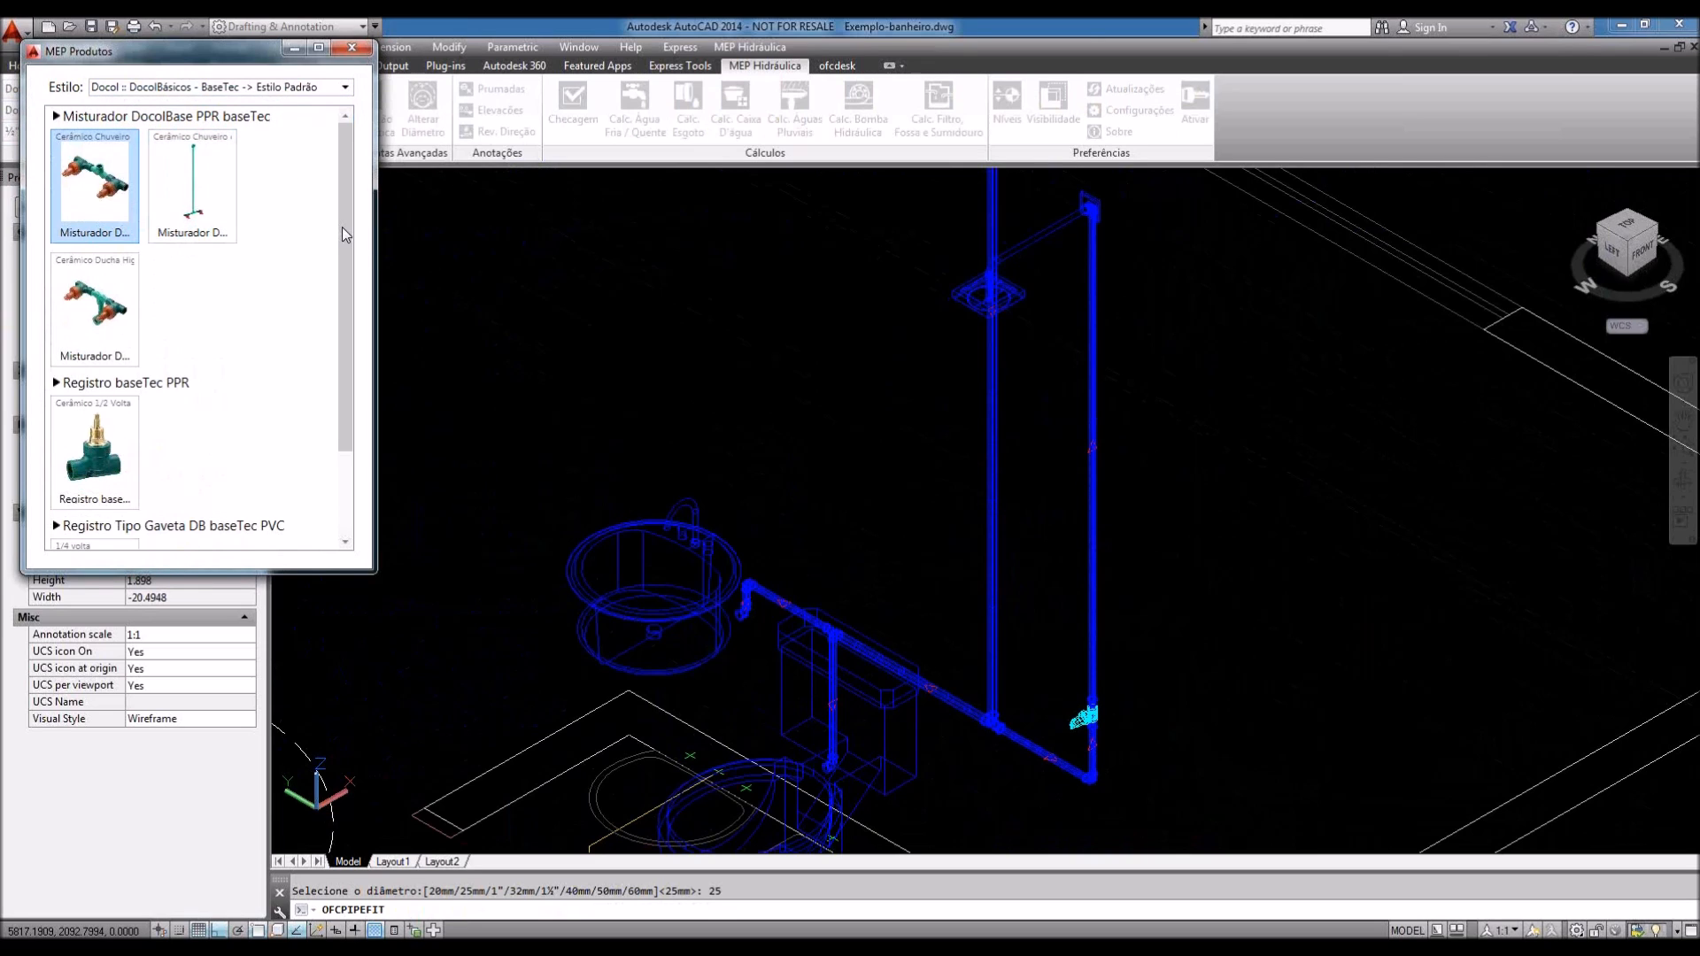
{"action": "left_click_drag", "start_coordinate": [345, 235], "coordinate": [330, 361]}
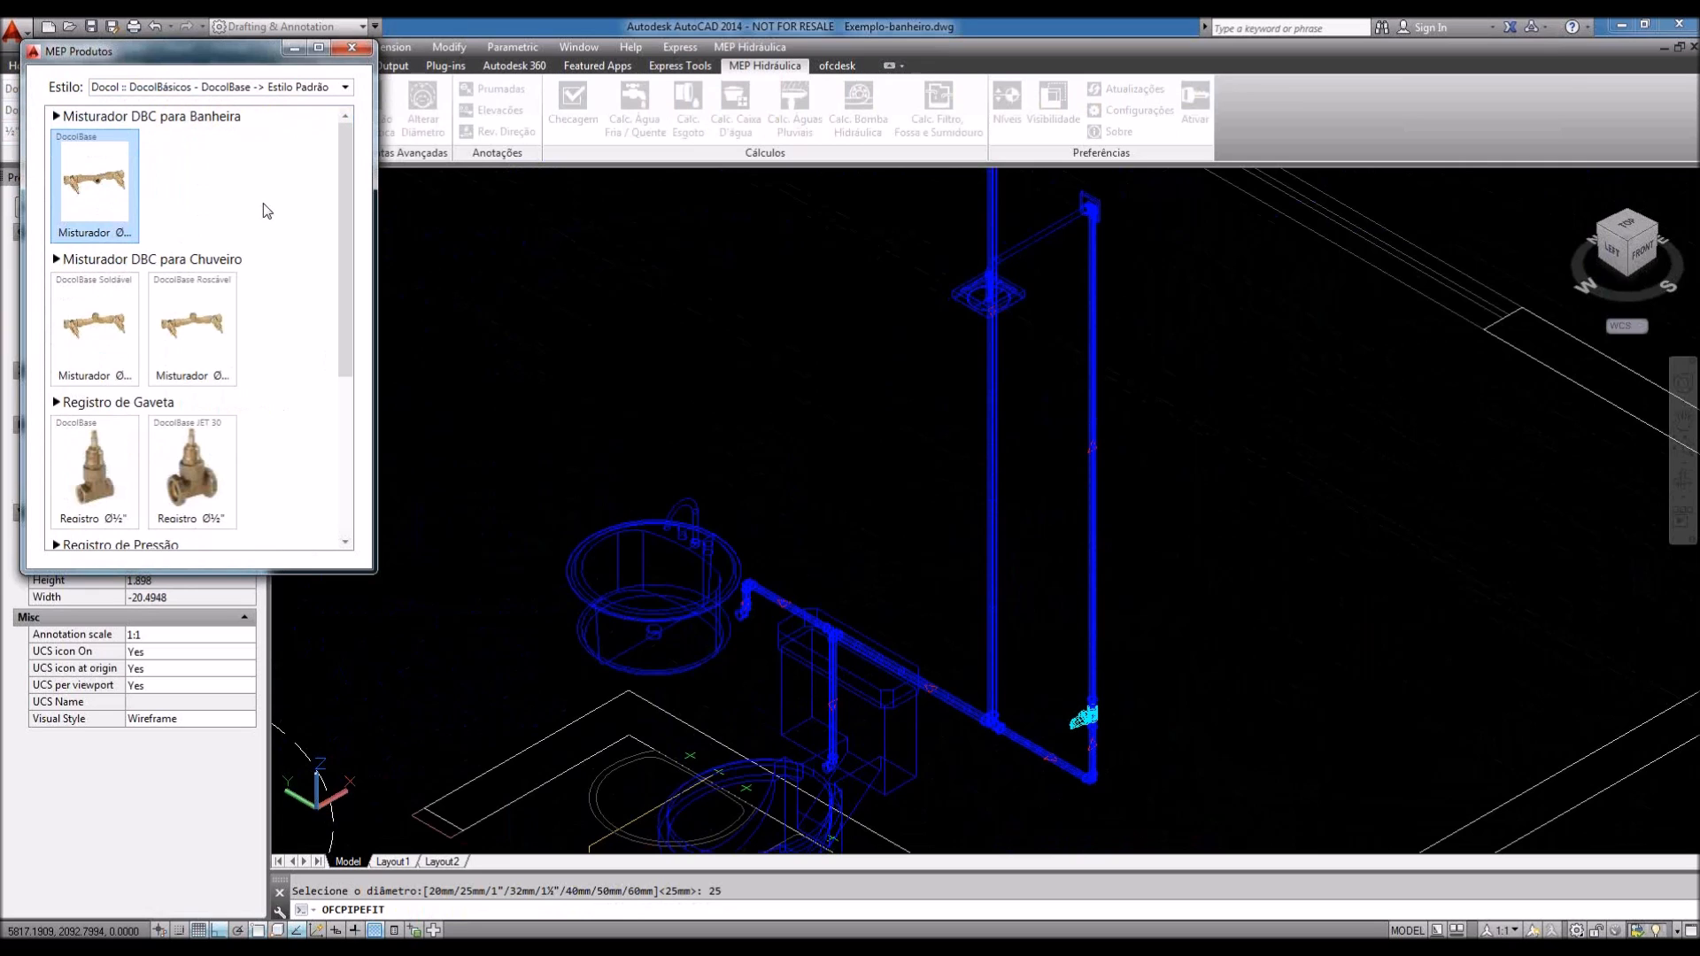
{"action": "scroll", "coordinate": [340, 328], "scroll_direction": "down", "scroll_amount": 5}
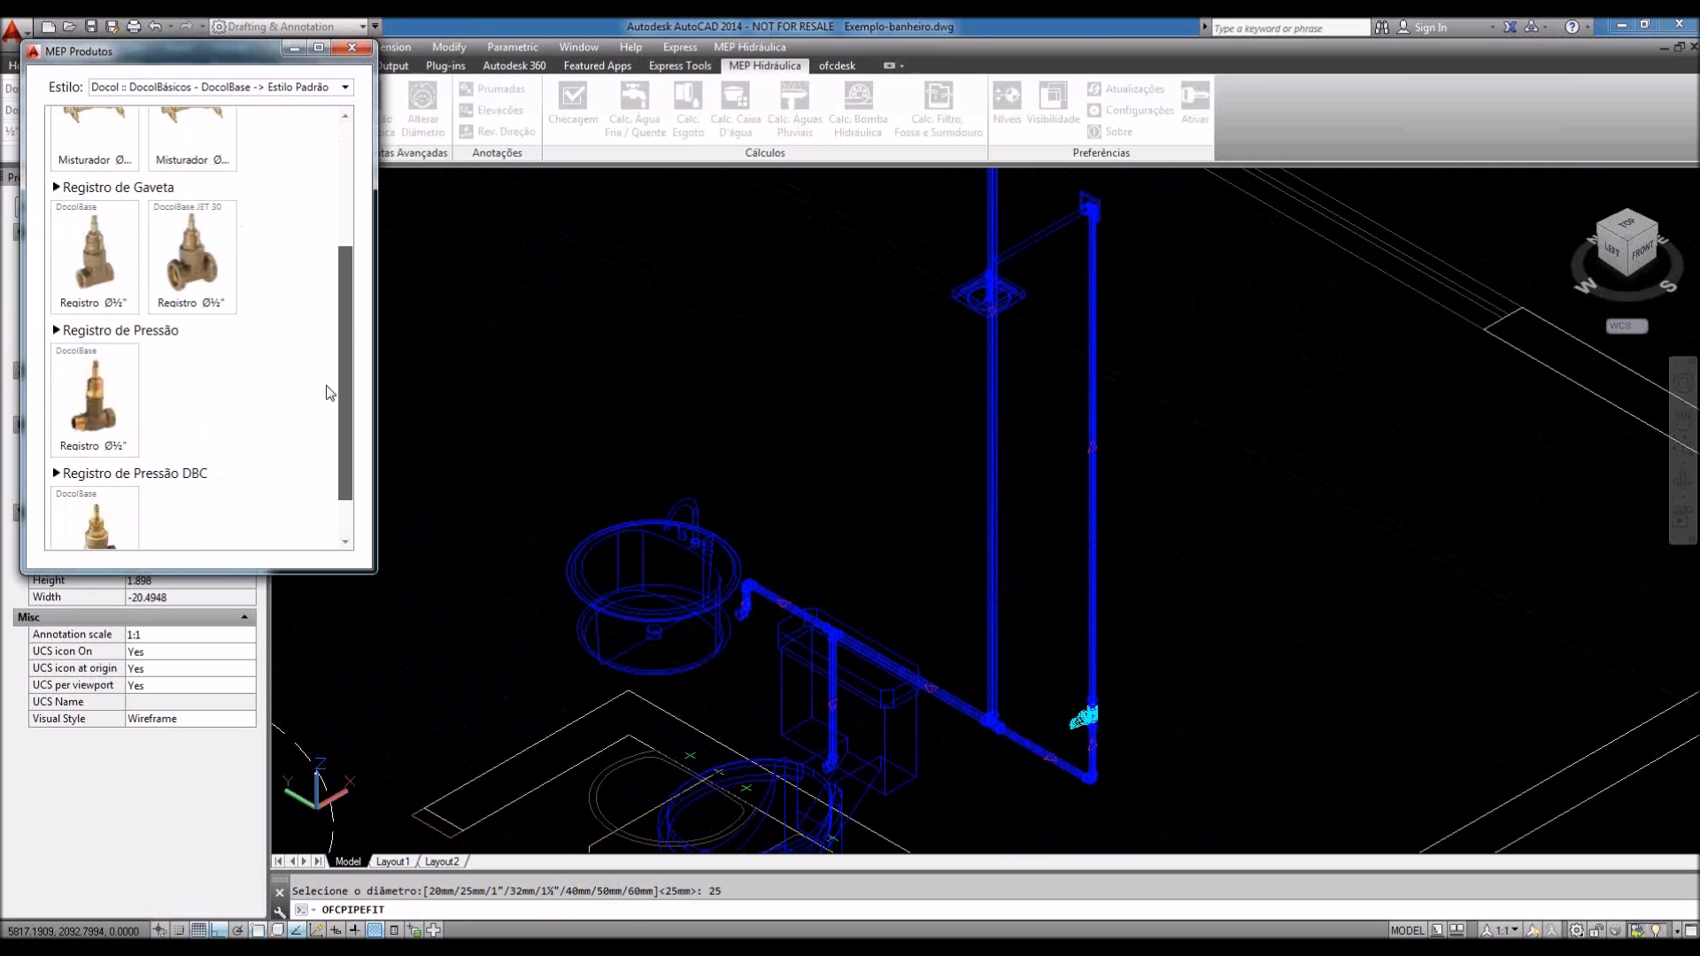
{"action": "scroll", "coordinate": [328, 393], "scroll_direction": "up", "scroll_amount": 3}
Step: Browse the Docol gate valve and Tigre Registros e Válvulas styles, then cancel the insertion
{"action": "left_click", "coordinate": [229, 87]}
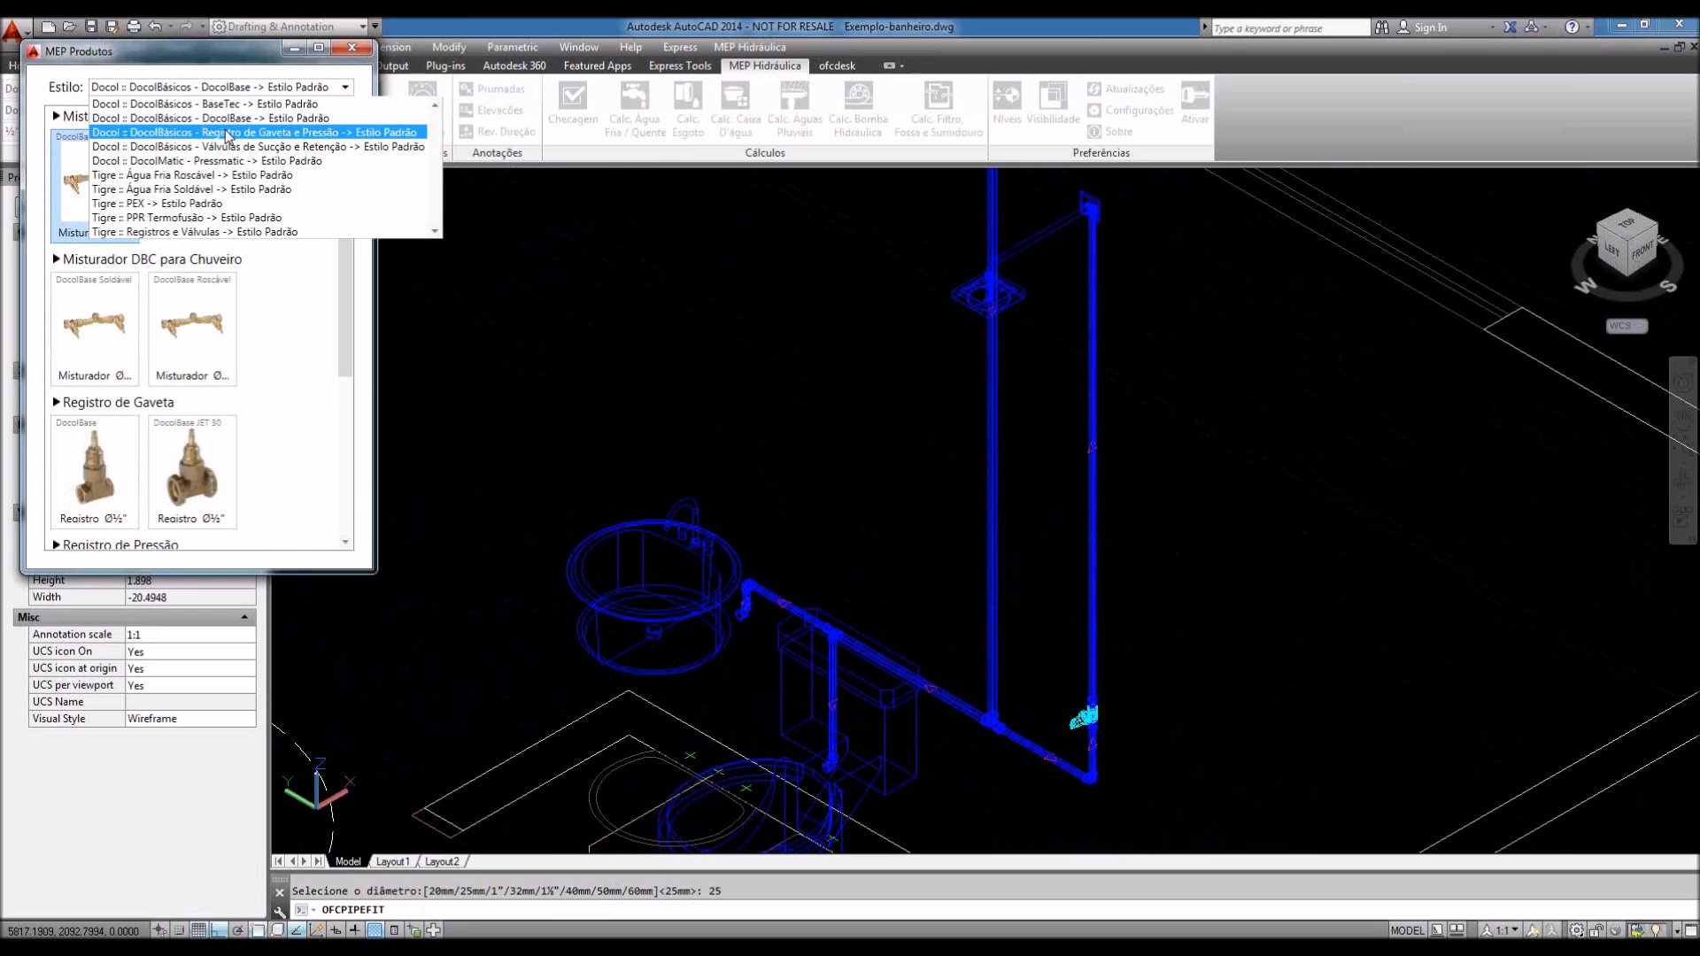
{"action": "left_click", "coordinate": [229, 133]}
{"action": "mouse_move", "coordinate": [345, 252]}
{"action": "left_mouse_down"}
{"action": "mouse_move", "coordinate": [341, 428]}
{"action": "mouse_move", "coordinate": [338, 243]}
{"action": "left_mouse_up"}
{"action": "left_click", "coordinate": [275, 89]}
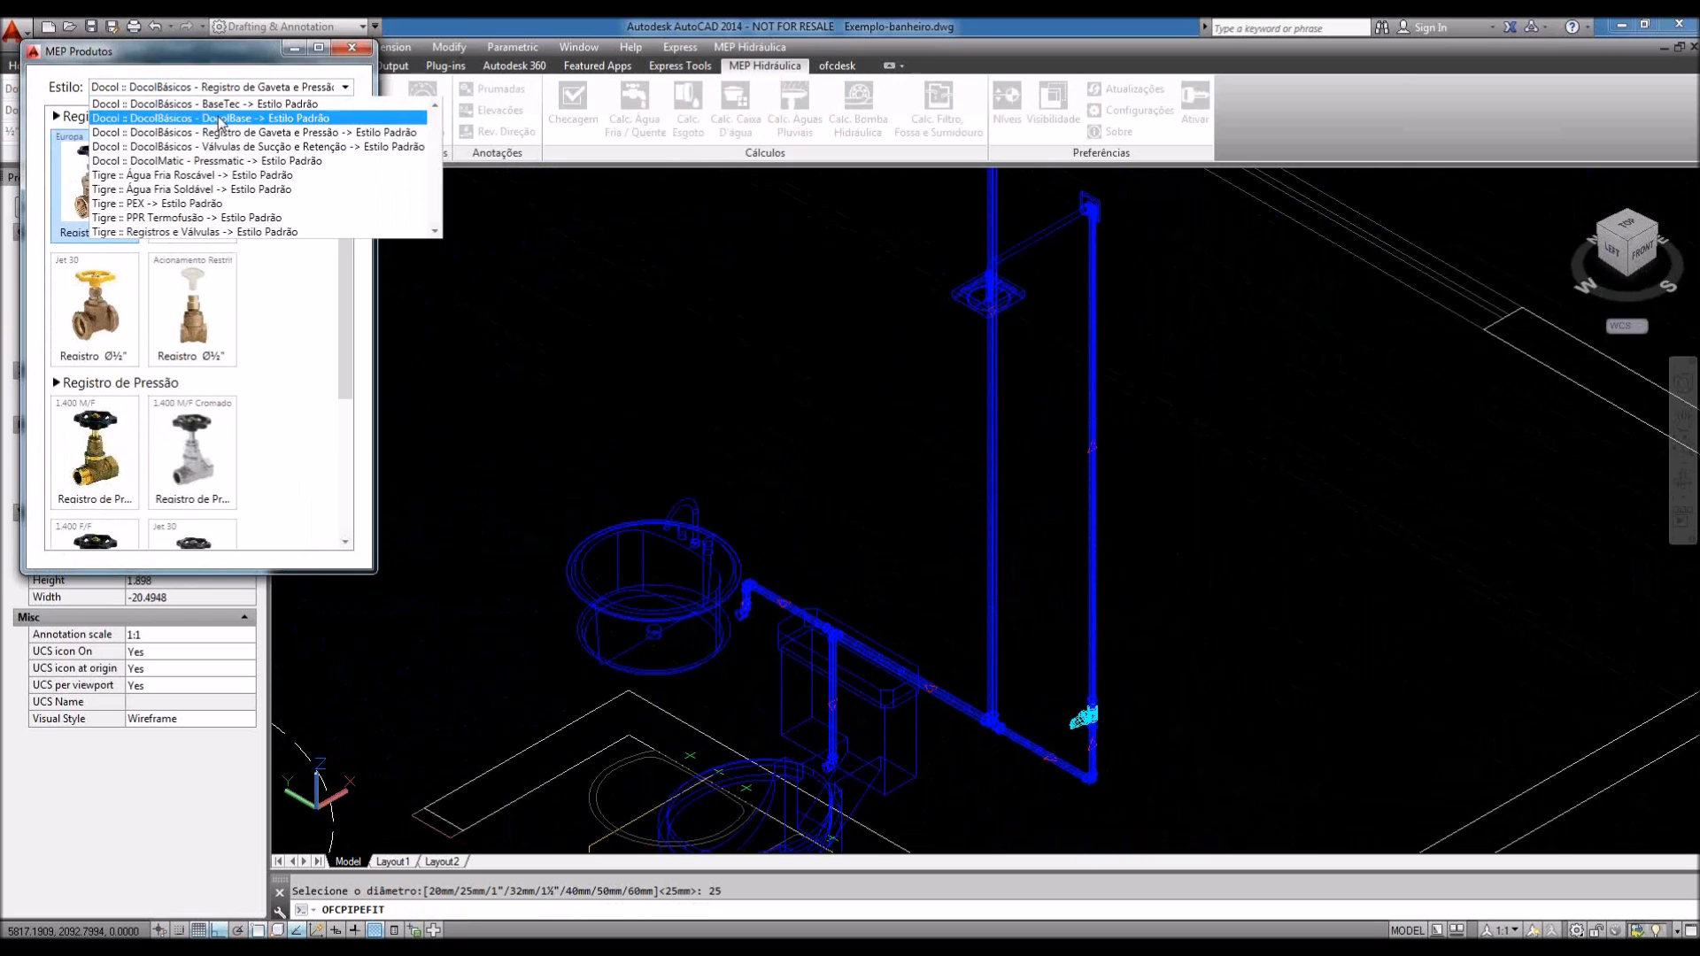
{"action": "left_click", "coordinate": [196, 231]}
{"action": "left_click_drag", "start_coordinate": [345, 262], "coordinate": [352, 341]}
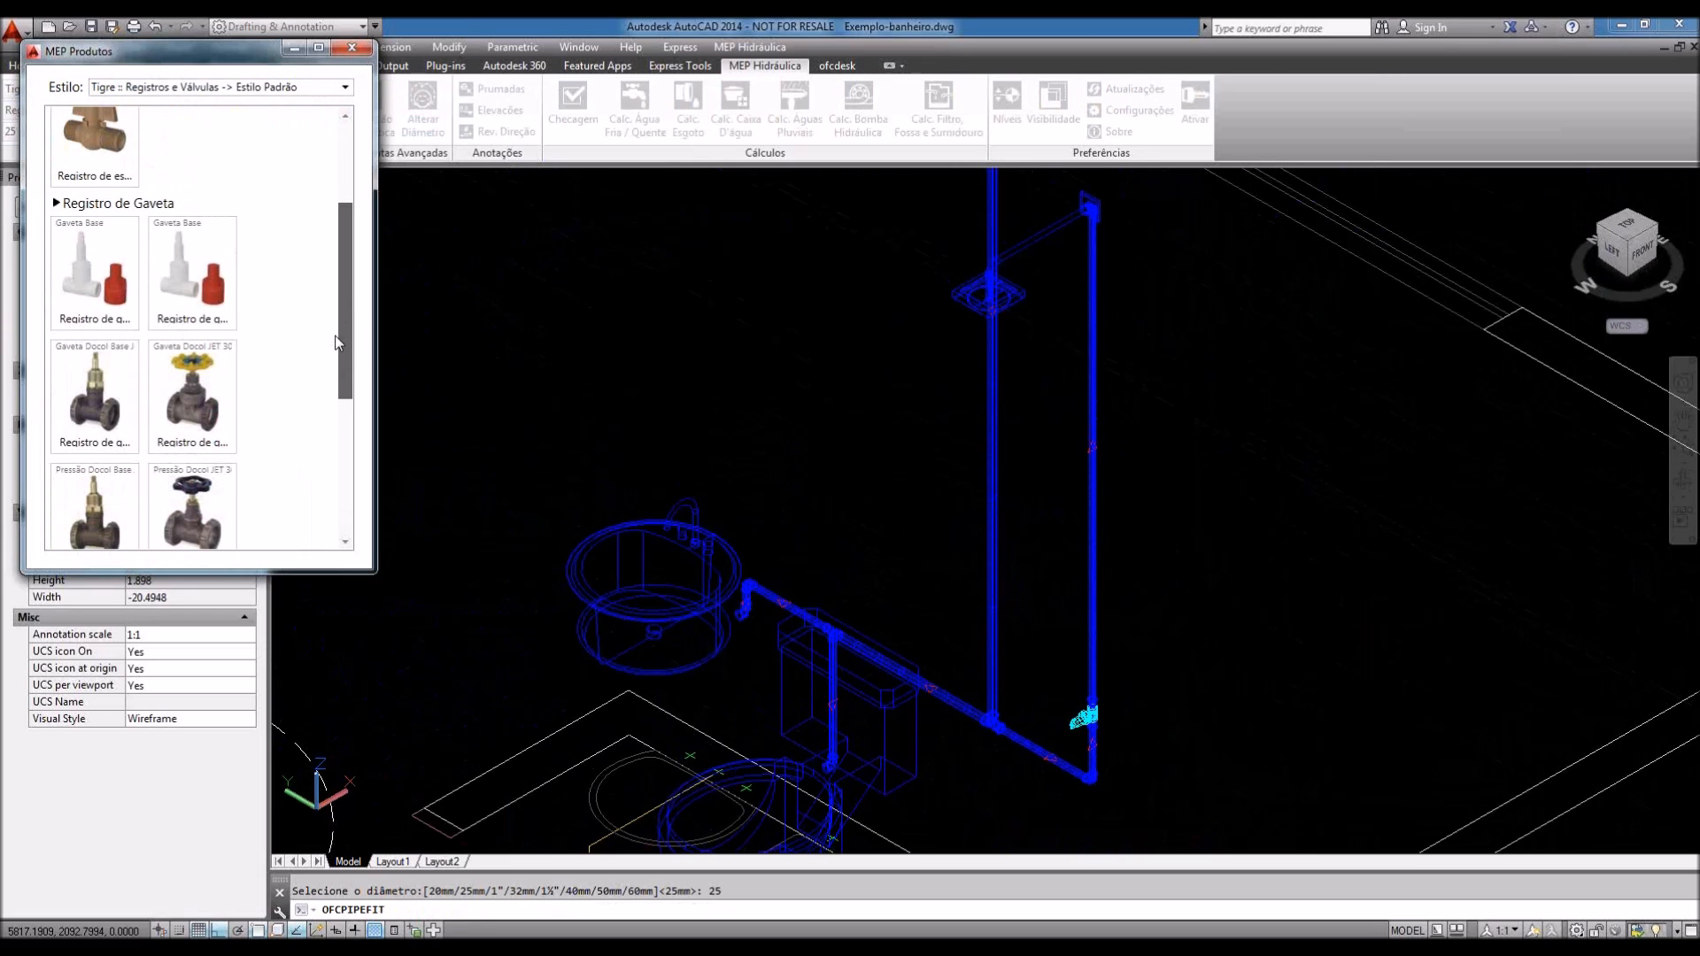
{"action": "left_click_drag", "start_coordinate": [335, 343], "coordinate": [332, 345]}
{"action": "left_click", "coordinate": [88, 323]}
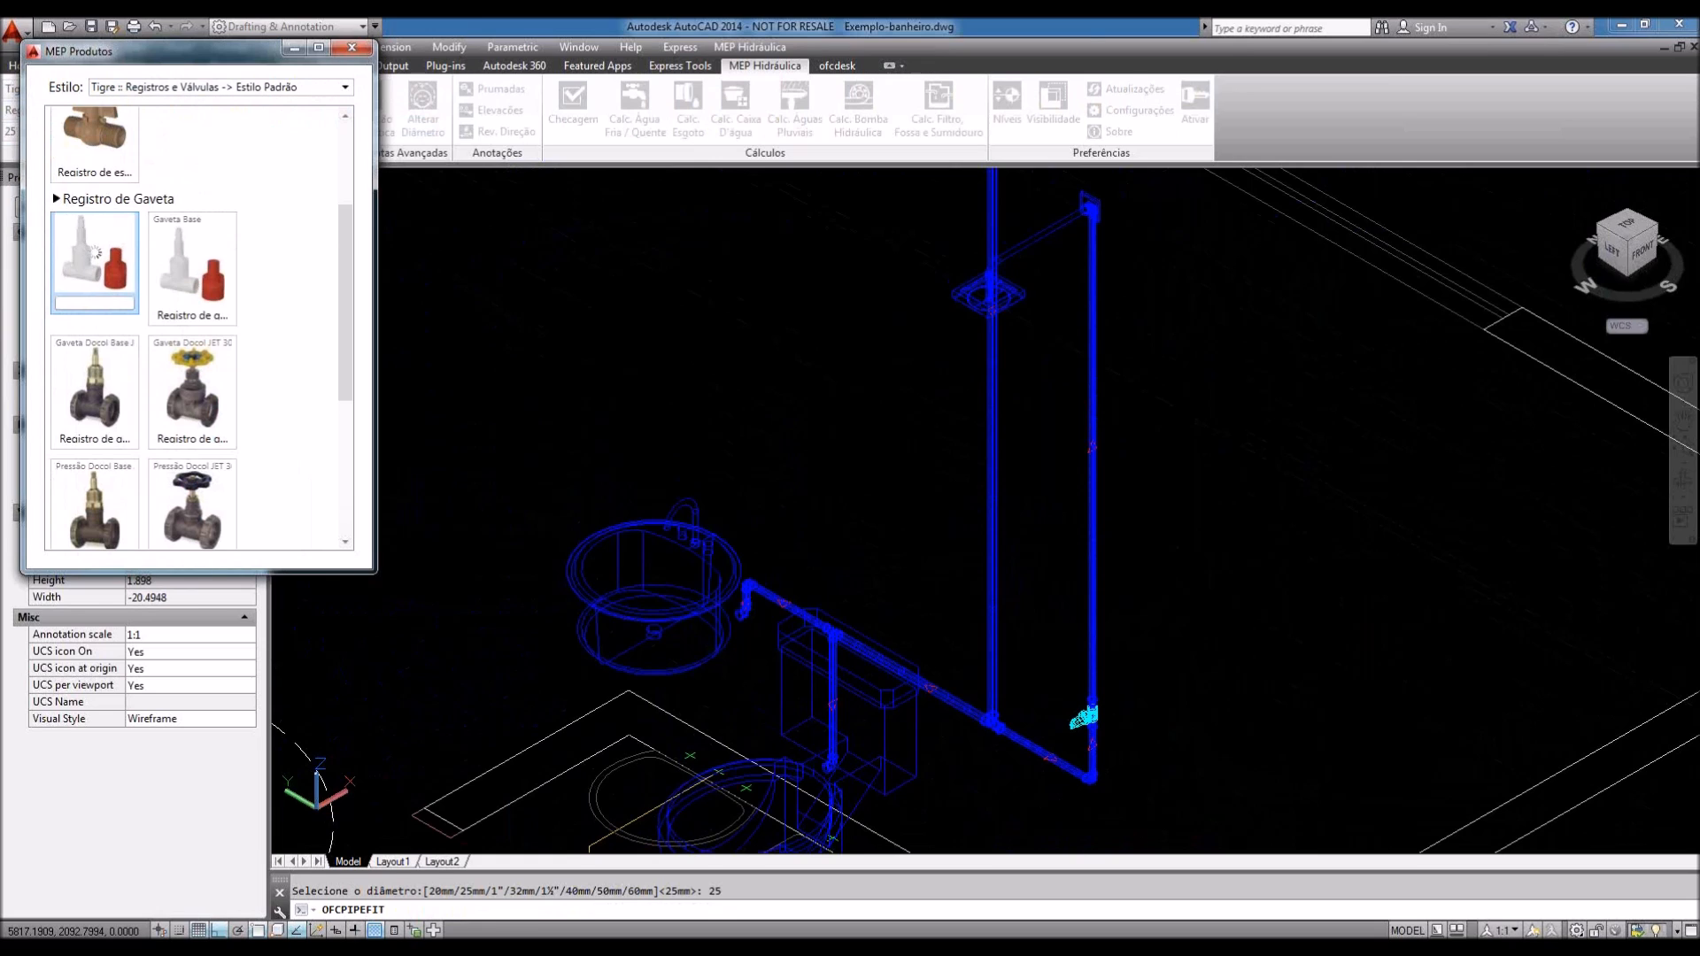
{"action": "key", "text": "Escape"}
{"action": "scroll", "coordinate": [1031, 579], "scroll_direction": "up", "scroll_amount": 1}
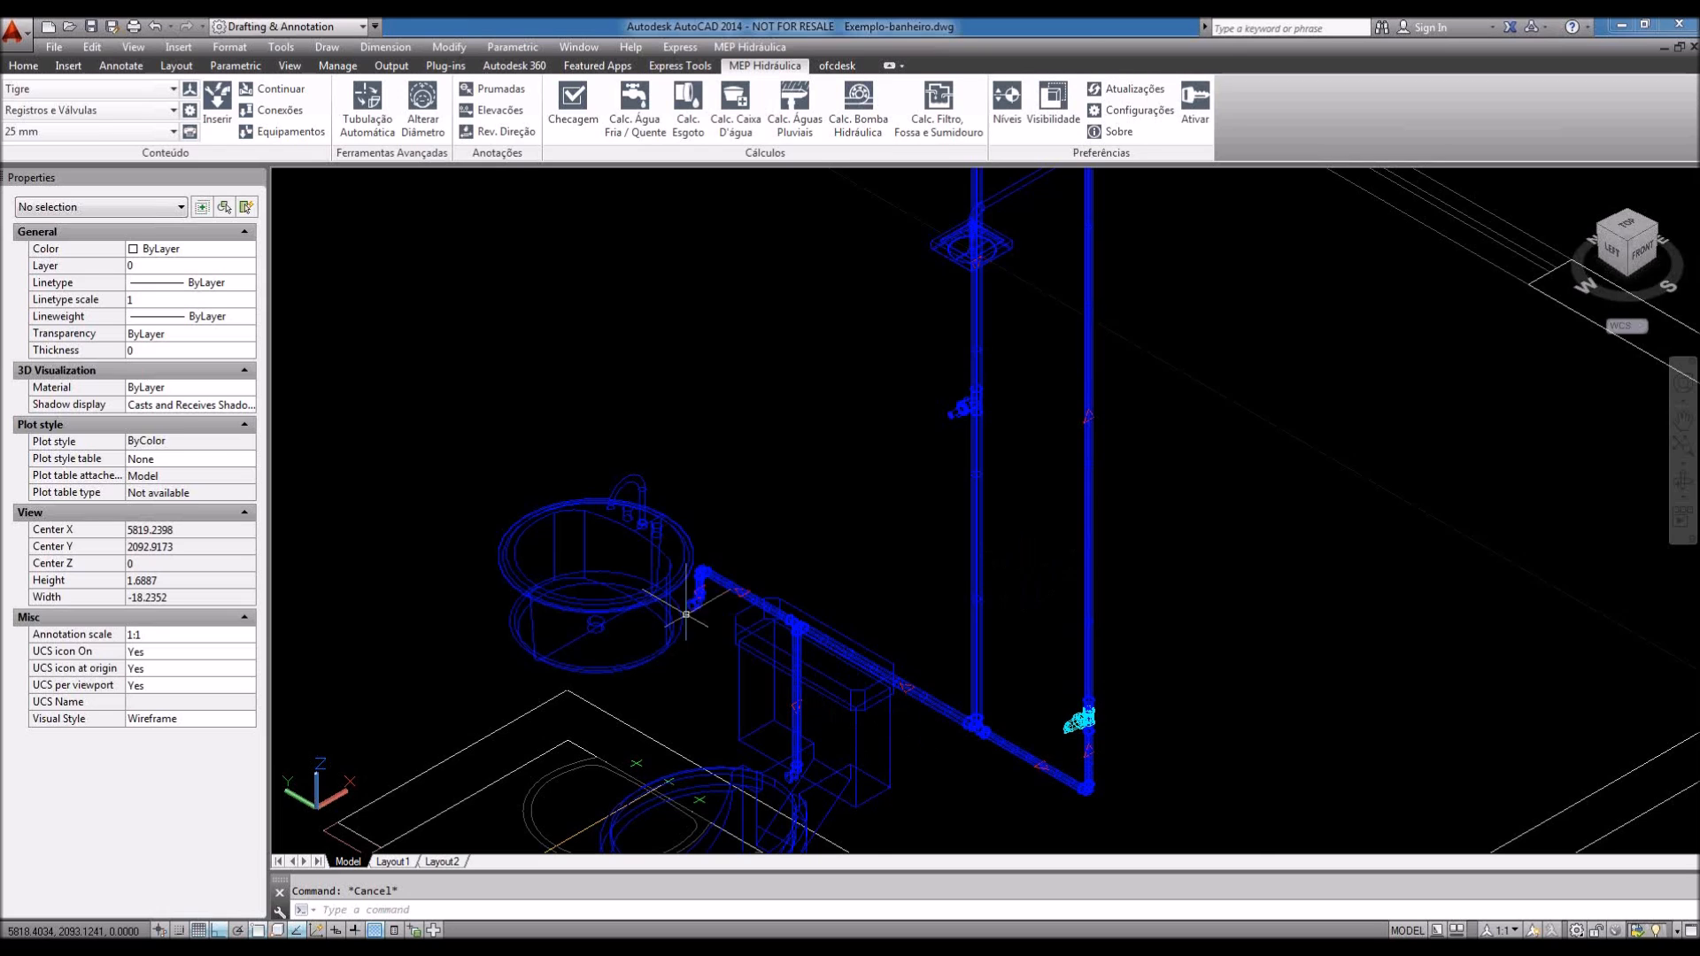
Step: Zoom in on the pipe elbow and junction beside the sink, then back out slightly
{"action": "scroll", "coordinate": [691, 602], "scroll_direction": "up", "scroll_amount": 5}
{"action": "scroll", "coordinate": [698, 556], "scroll_direction": "up", "scroll_amount": 2}
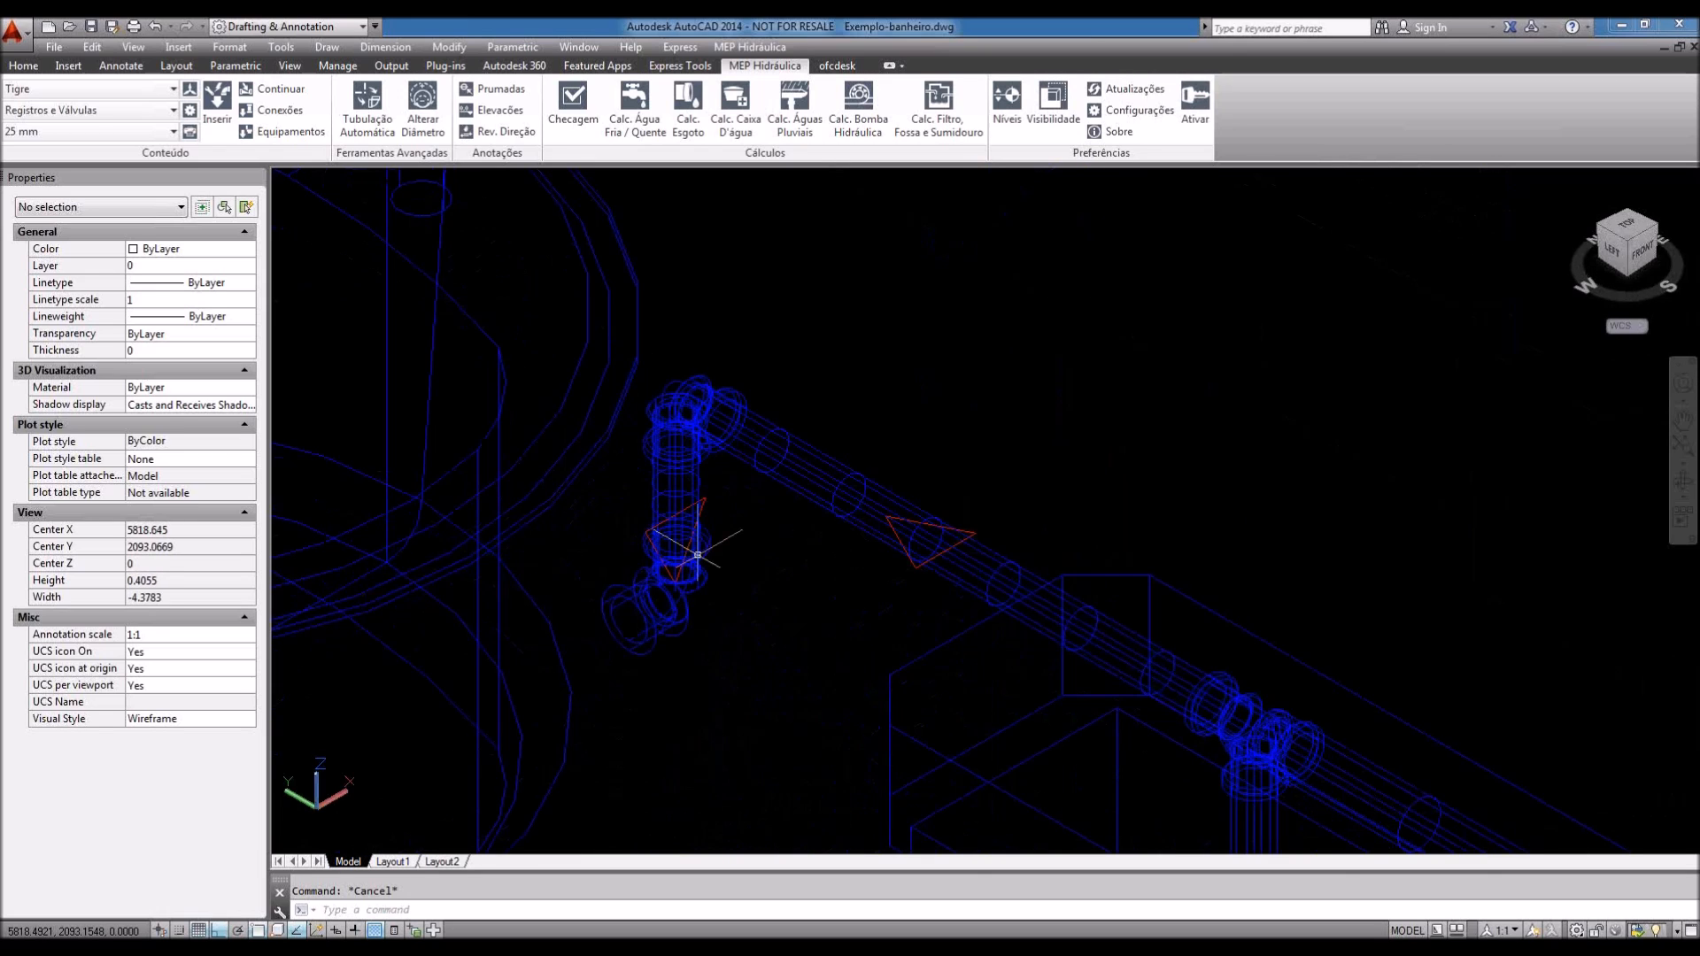
{"action": "scroll", "coordinate": [698, 555], "scroll_direction": "up", "scroll_amount": 3}
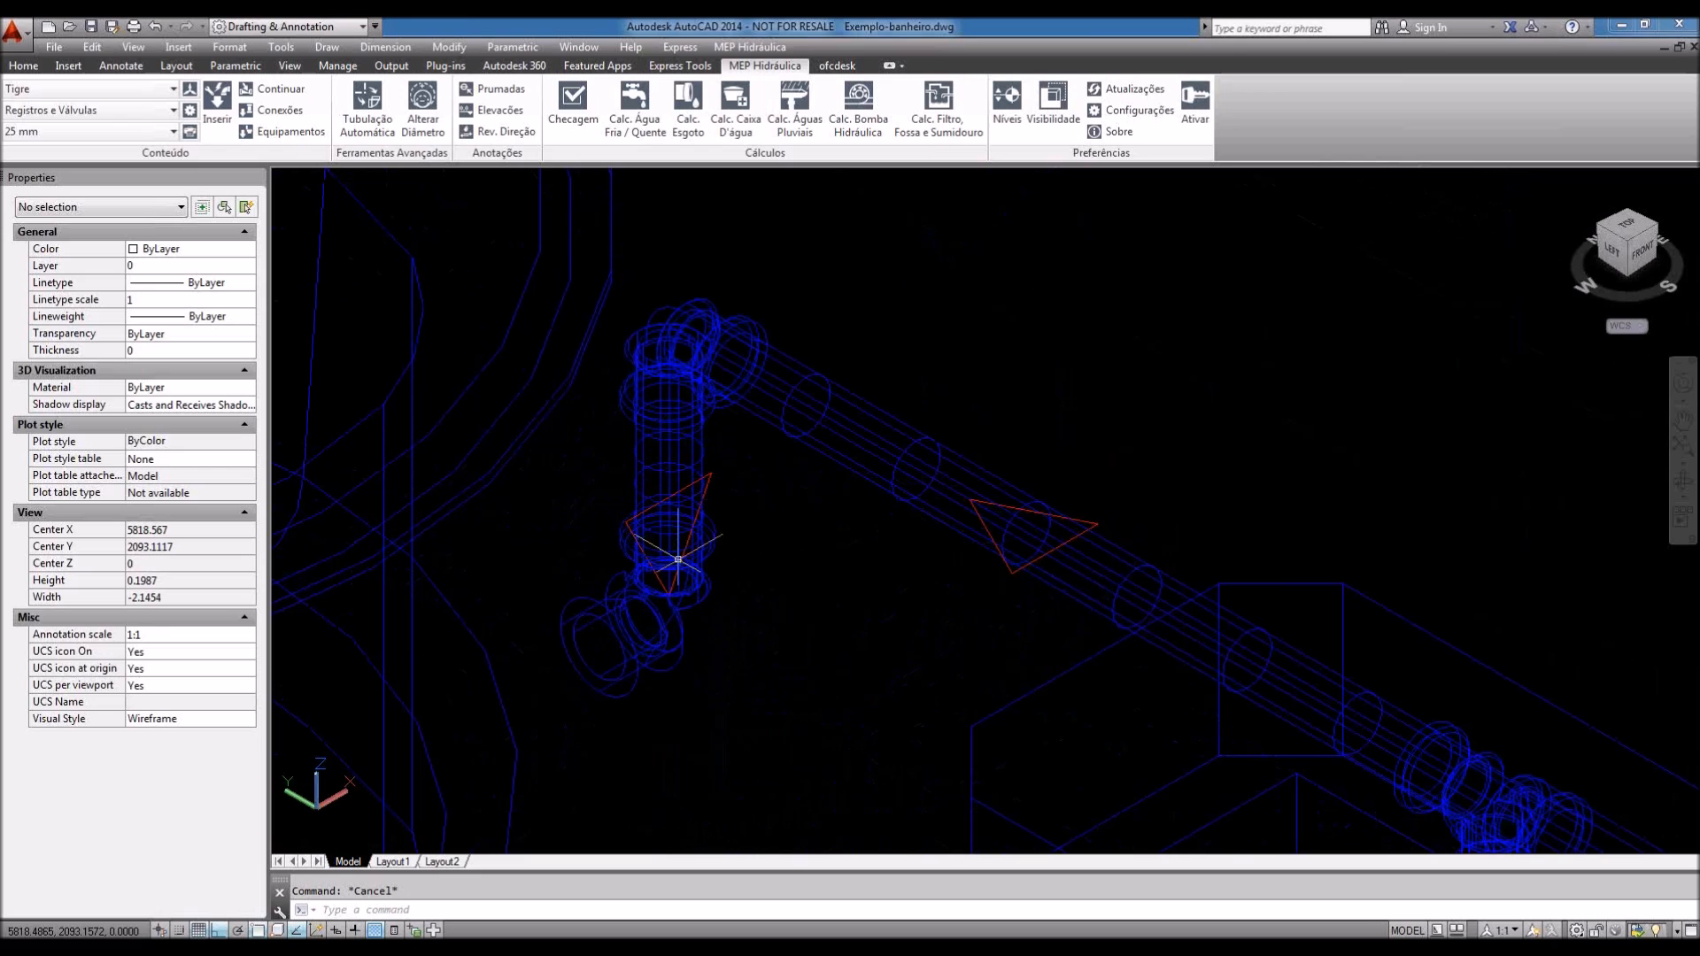
{"action": "scroll", "coordinate": [708, 560], "scroll_direction": "down", "scroll_amount": 4}
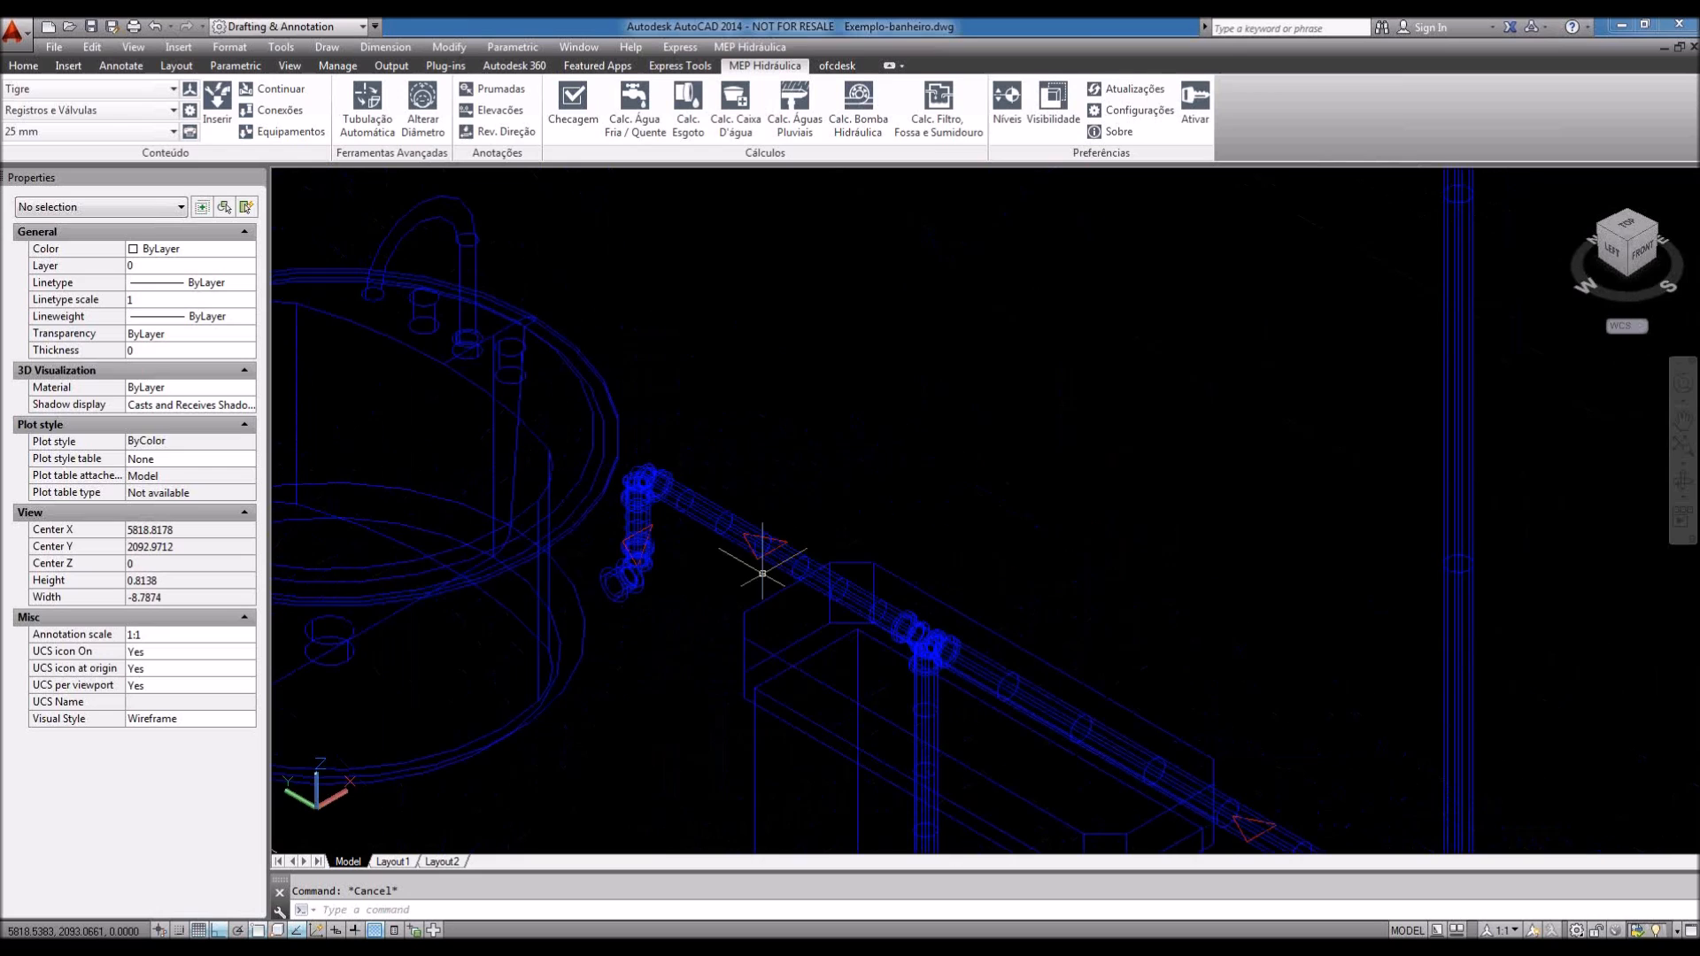
Step: Untick Réguas and Sólido 3D in Opções de Visibilidade to show the pipes as plain lines
{"action": "left_click", "coordinate": [1050, 132]}
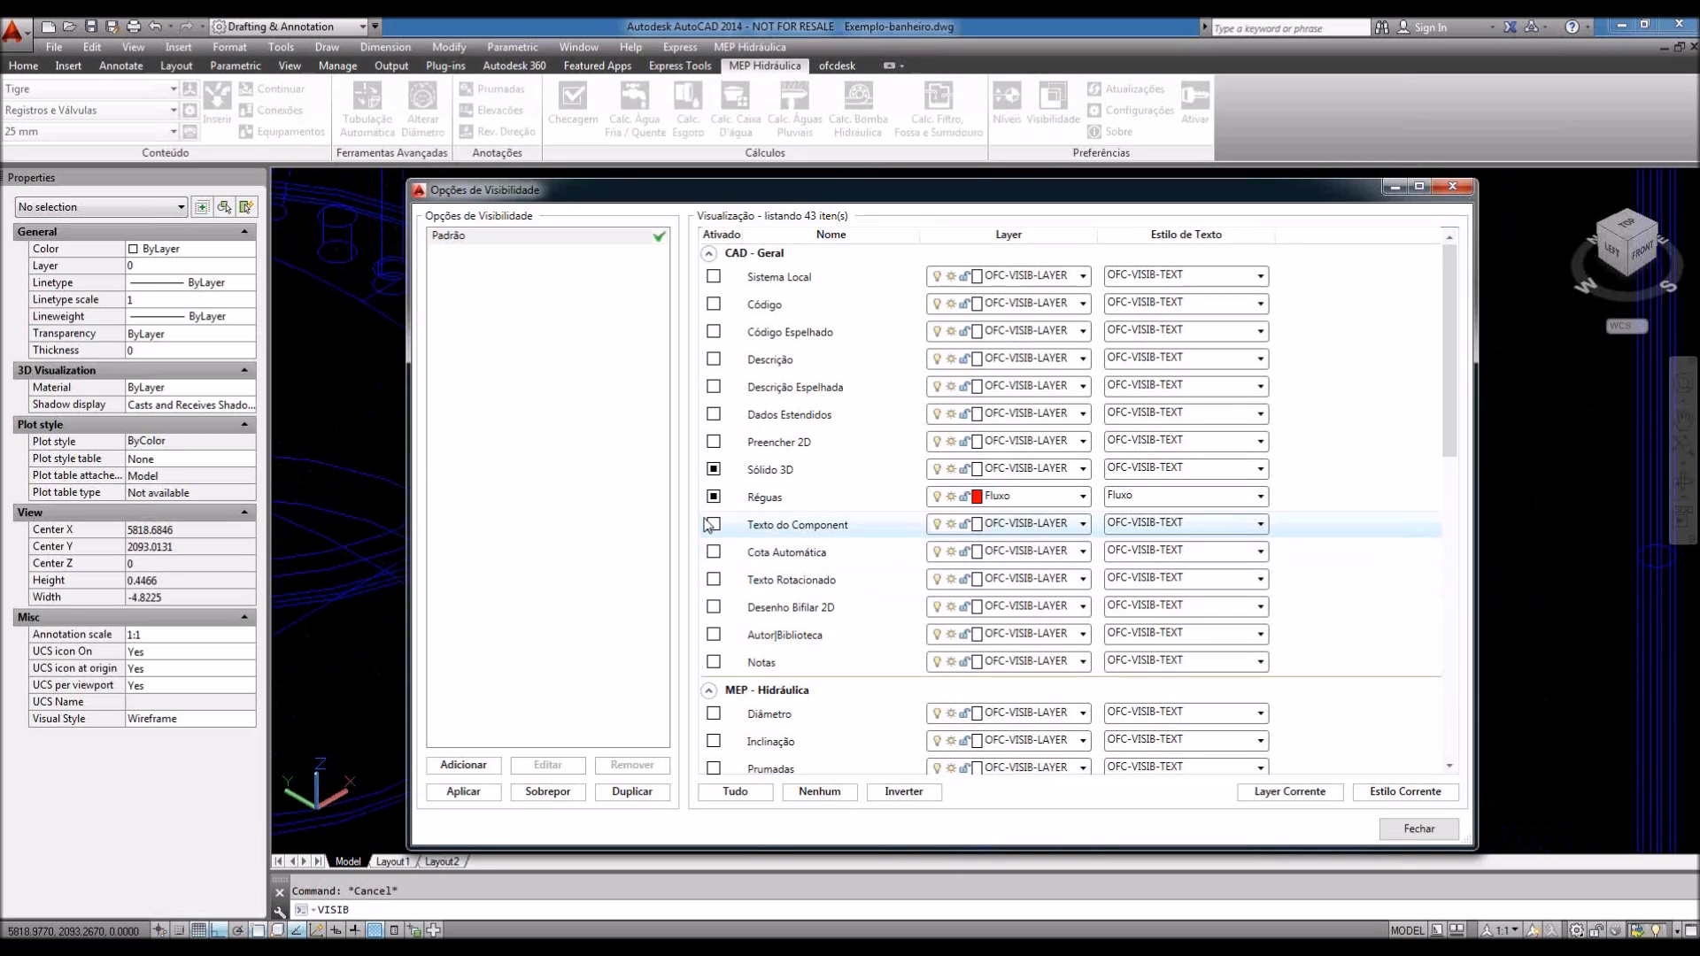
{"action": "left_click", "coordinate": [713, 499]}
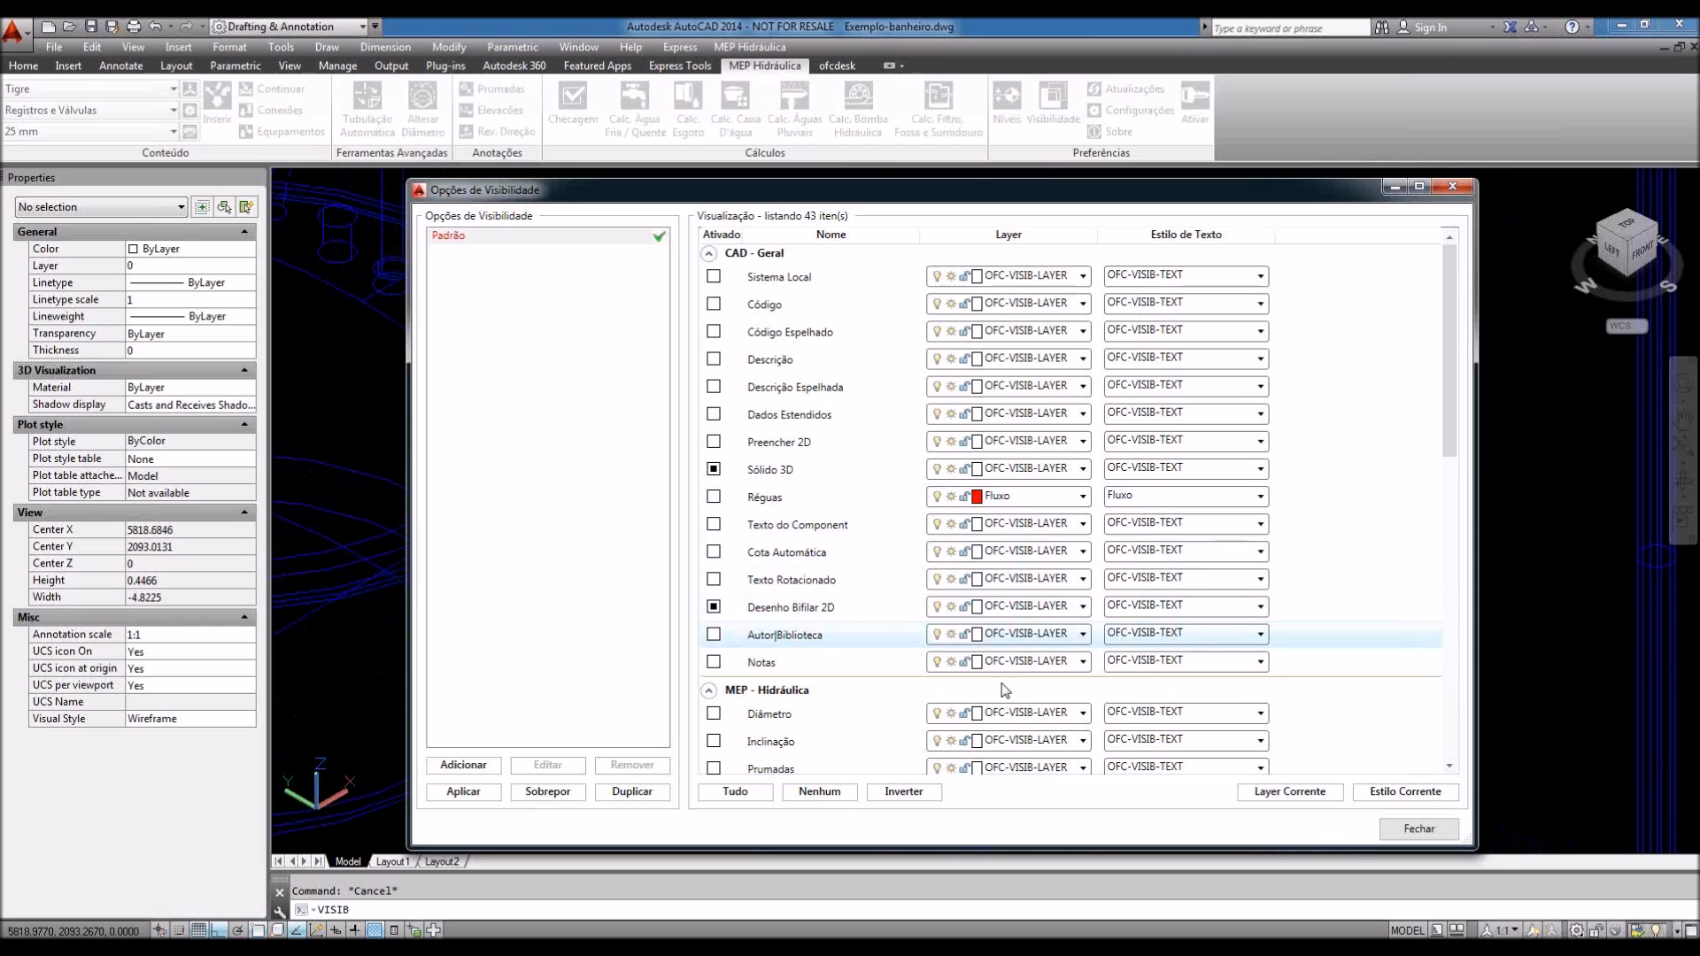
{"action": "left_click", "coordinate": [1414, 833]}
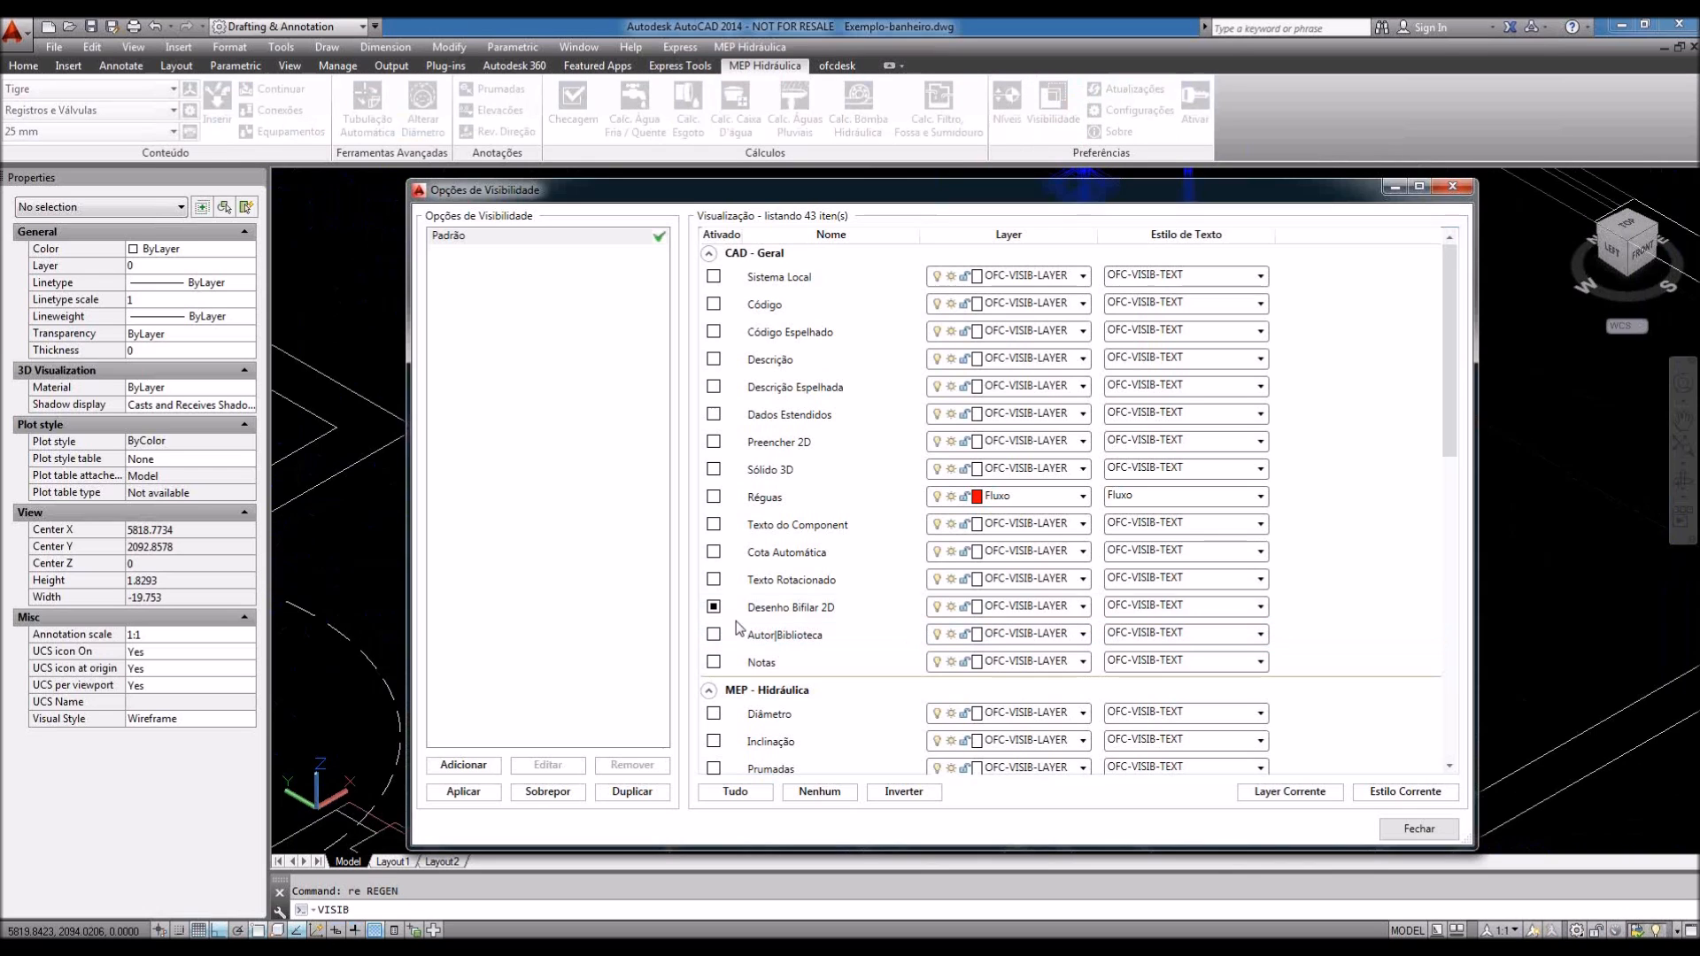
{"action": "left_click", "coordinate": [1436, 832]}
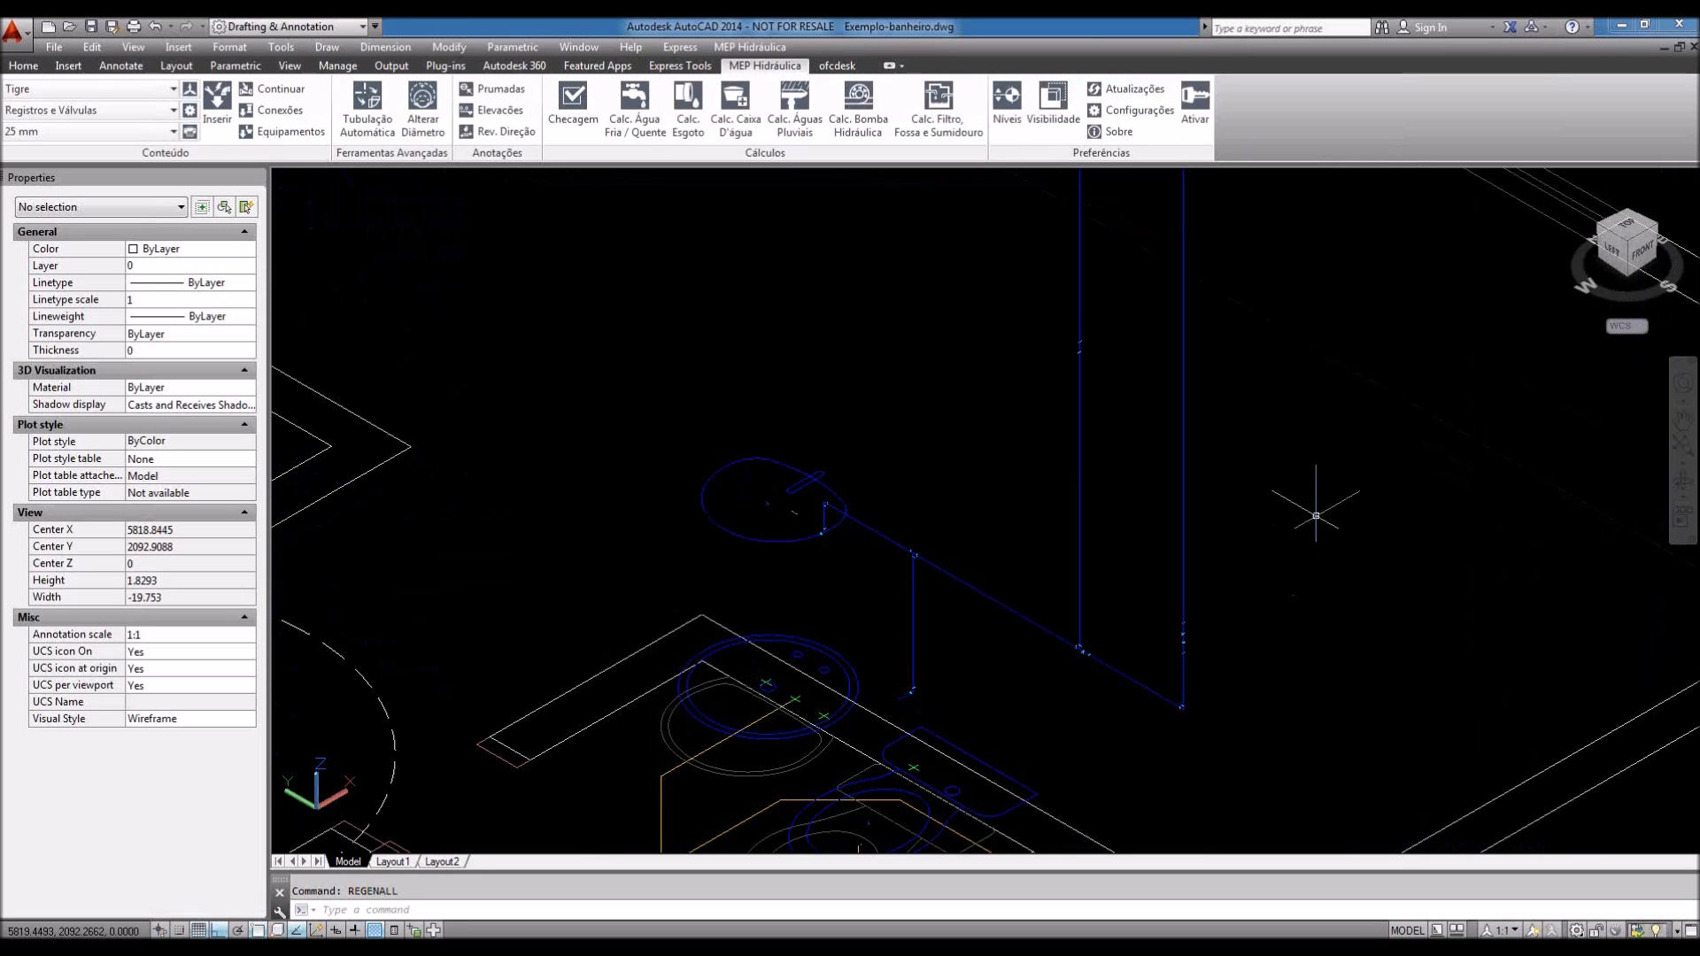
{"action": "middle_click_drag", "start_coordinate": [1329, 502], "coordinate": [1339, 536], "text": "shift"}
Step: Turn on Sólido 3D and Diâmetro and turn off Dados Estendidos in the visibility options
{"action": "left_click", "coordinate": [1052, 103]}
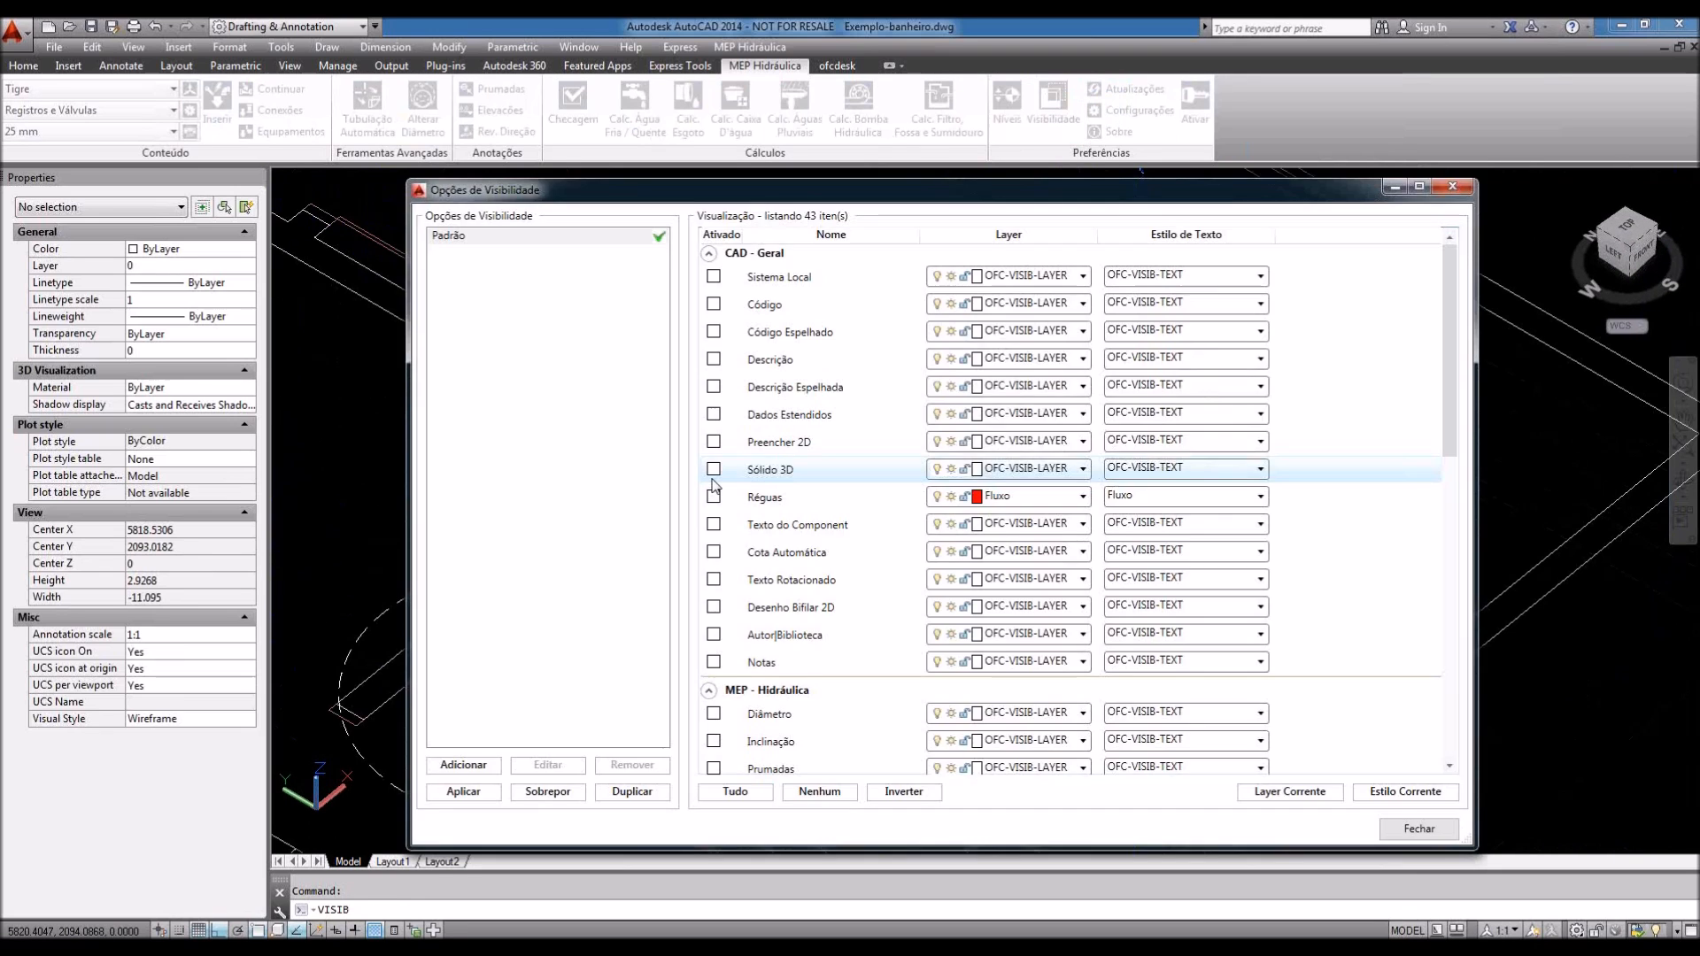
{"action": "left_click", "coordinate": [714, 468]}
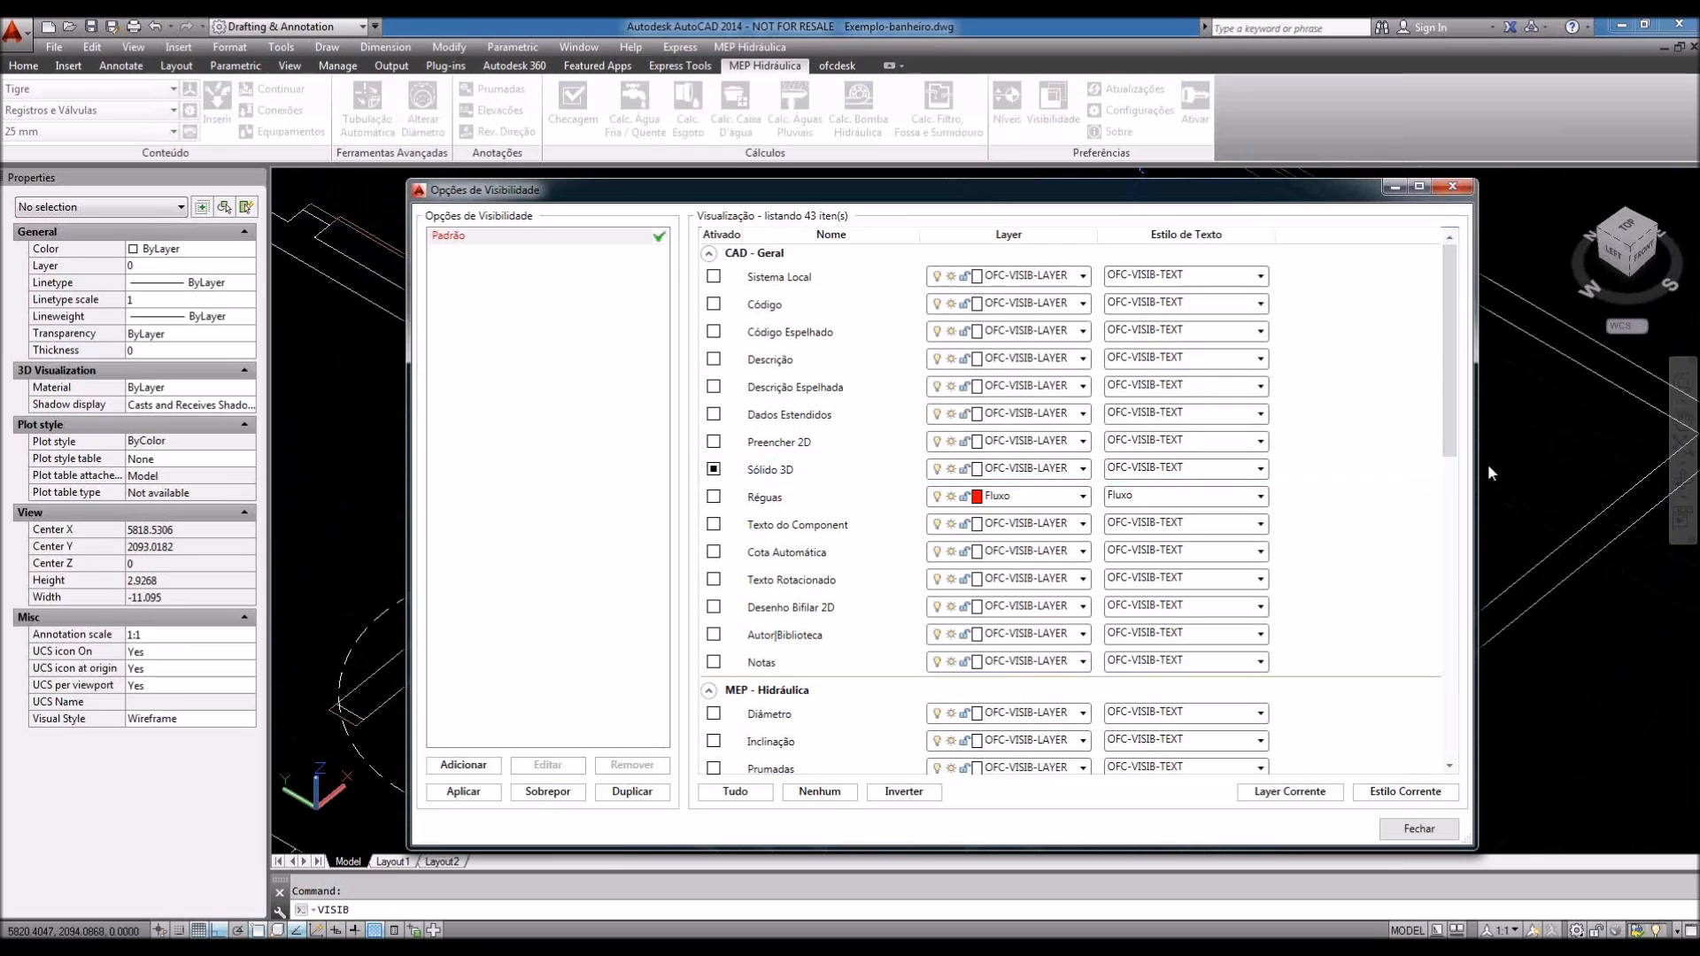
{"action": "scroll", "coordinate": [1443, 416], "scroll_direction": "down", "scroll_amount": 1}
{"action": "left_click_drag", "start_coordinate": [1445, 426], "coordinate": [1429, 465]}
{"action": "left_click", "coordinate": [714, 609]}
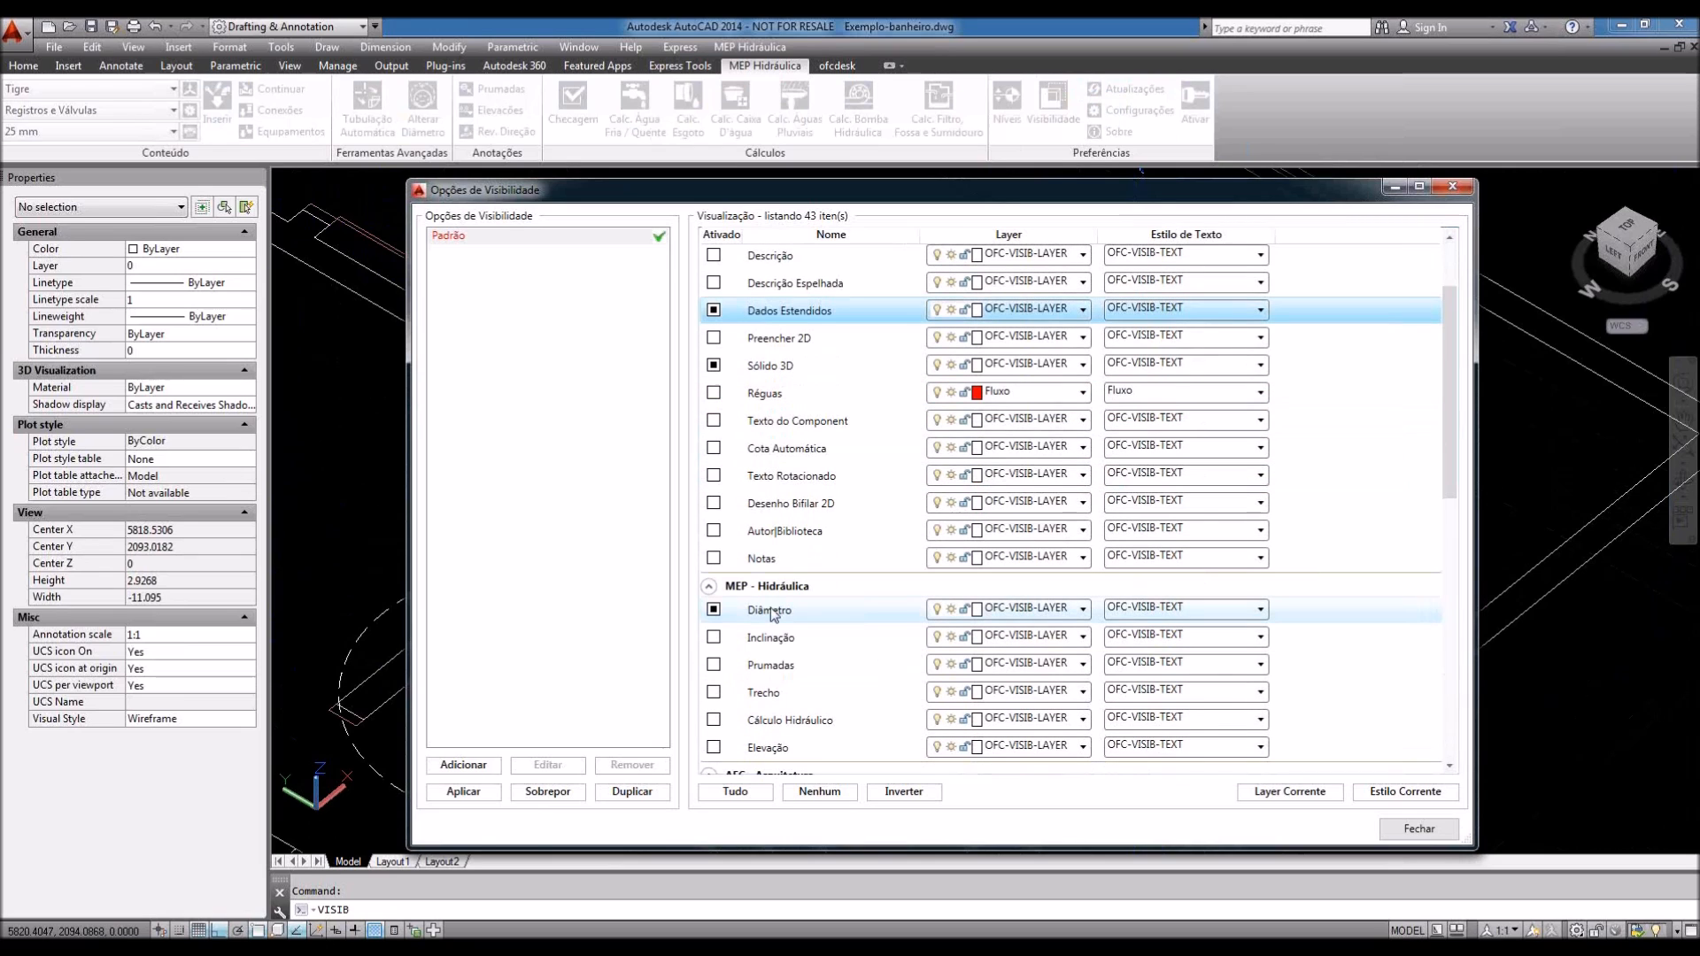
{"action": "left_click", "coordinate": [714, 310]}
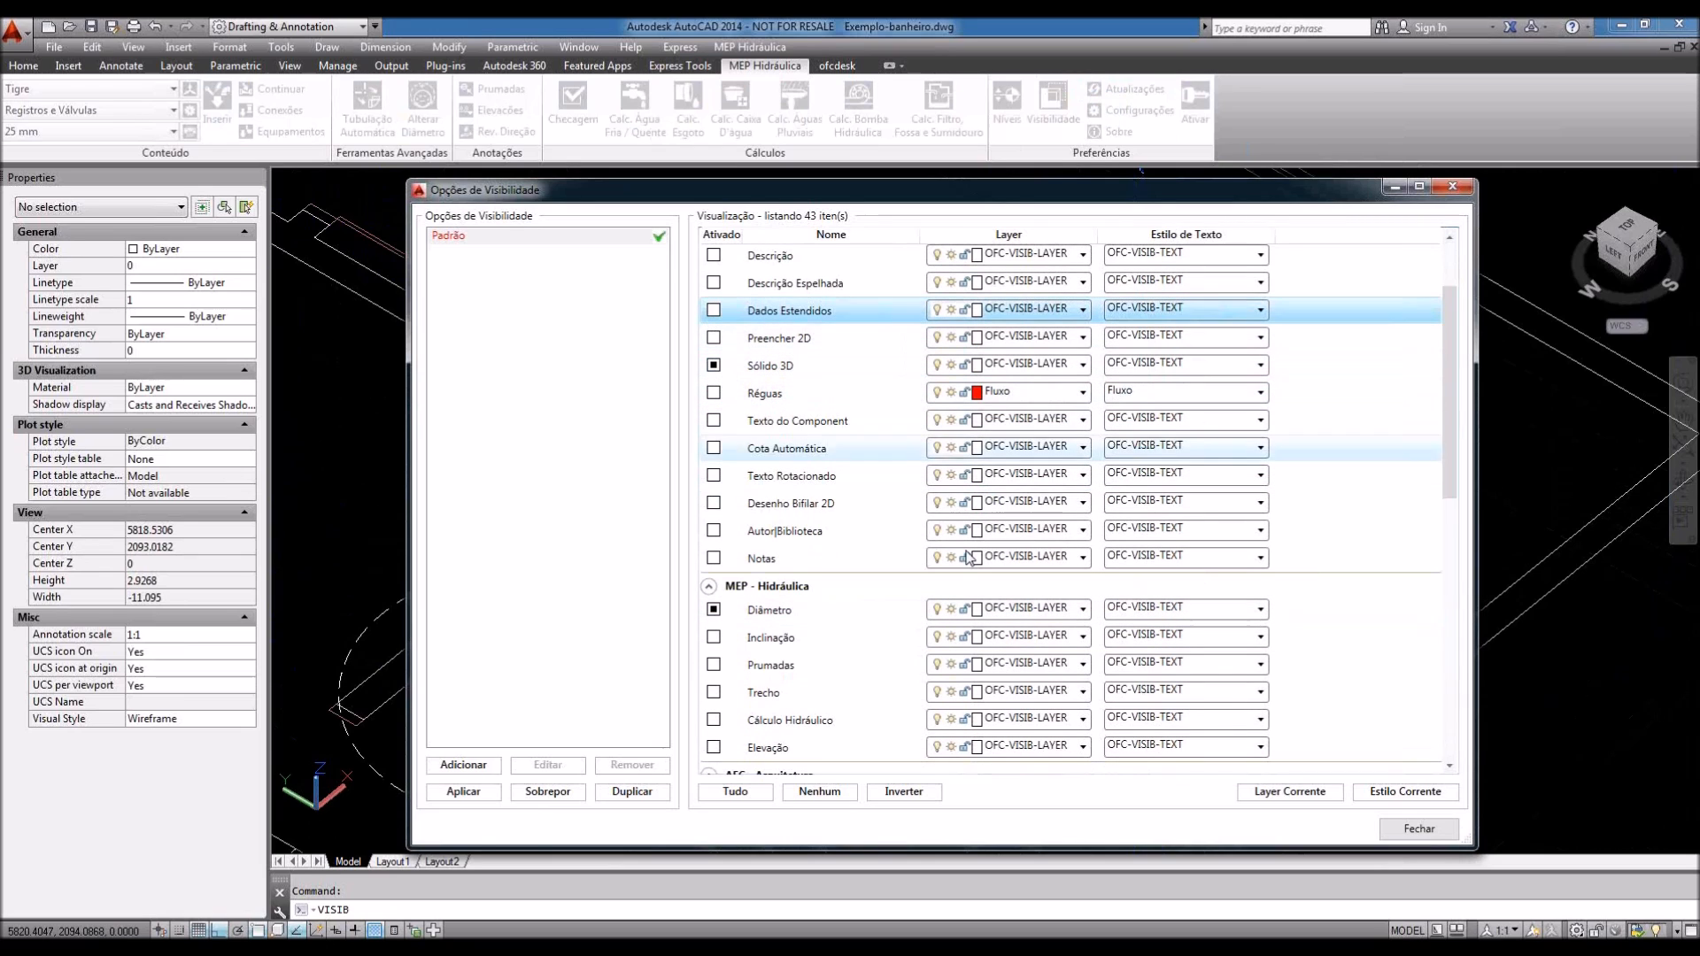
{"action": "left_click", "coordinate": [1419, 828]}
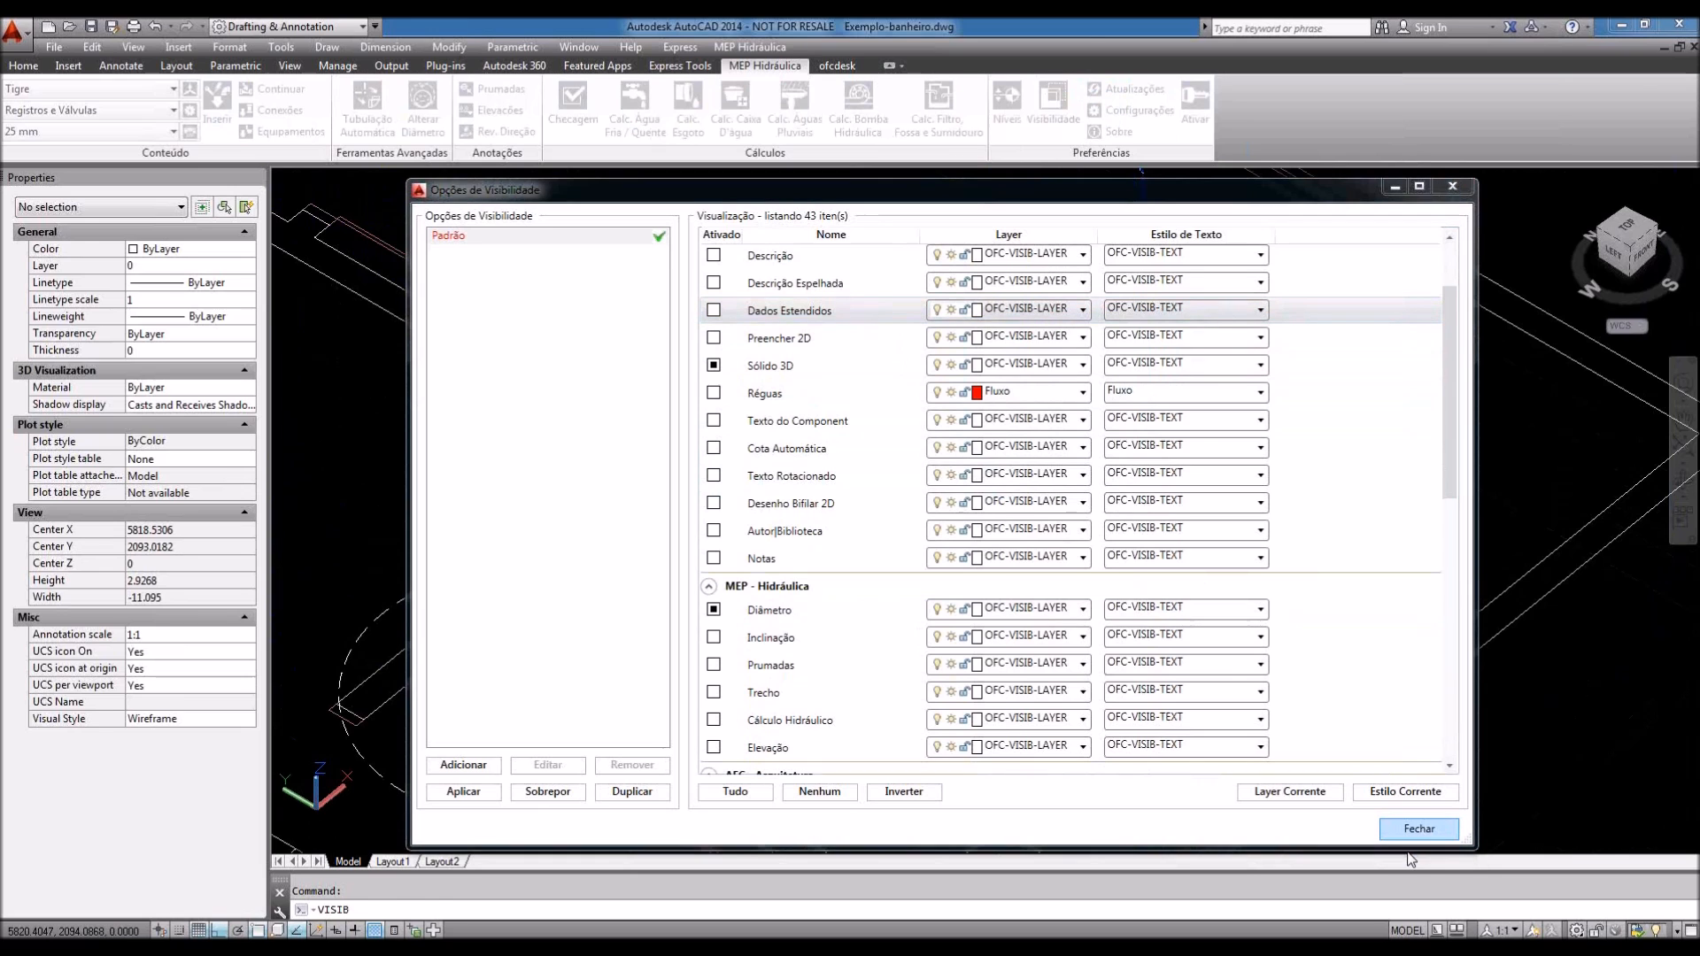
Step: Orbit, zoom and pan to inspect the Ø20 and Ø25 labels, checking one Ø20 pipe
{"action": "mouse_move", "coordinate": [1302, 653]}
{"action": "middle_mouse_down", "text": "shift"}
{"action": "mouse_move", "coordinate": [1180, 596]}
{"action": "mouse_move", "coordinate": [1248, 584]}
{"action": "mouse_move", "coordinate": [1307, 647]}
{"action": "mouse_move", "coordinate": [1293, 646]}
{"action": "middle_mouse_up", "text": "shift"}
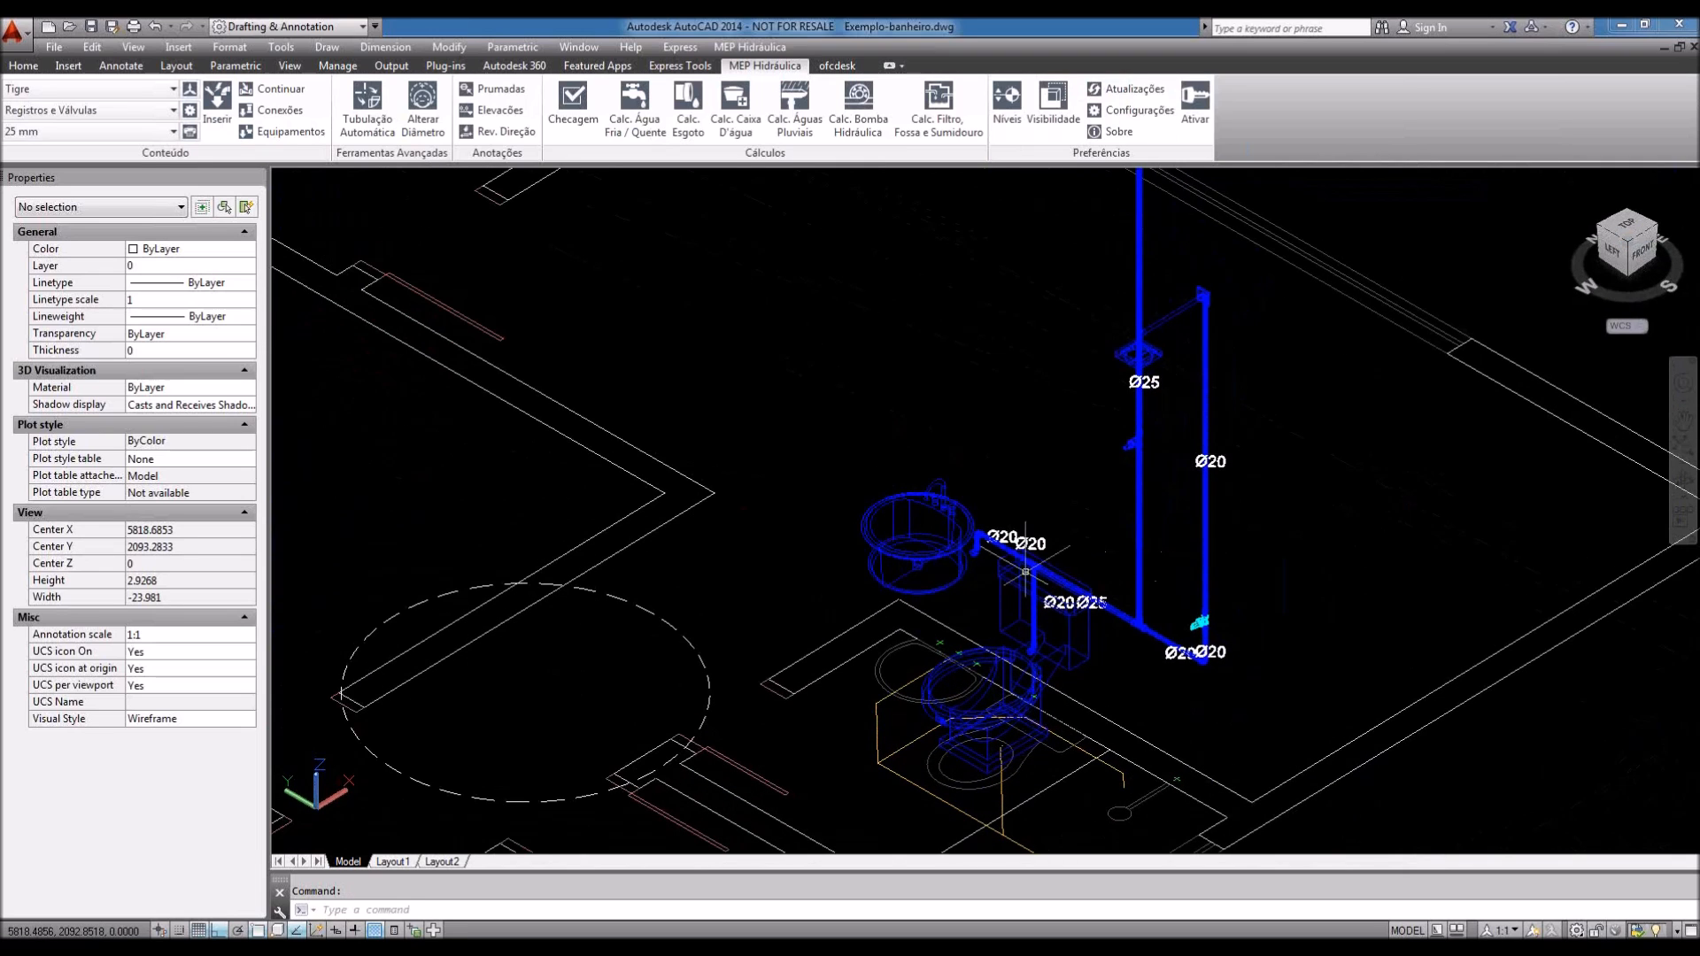
{"action": "scroll", "coordinate": [1028, 566], "scroll_direction": "up", "scroll_amount": 2}
{"action": "scroll", "coordinate": [1028, 566], "scroll_direction": "up", "scroll_amount": 1}
{"action": "left_click", "coordinate": [1047, 503]}
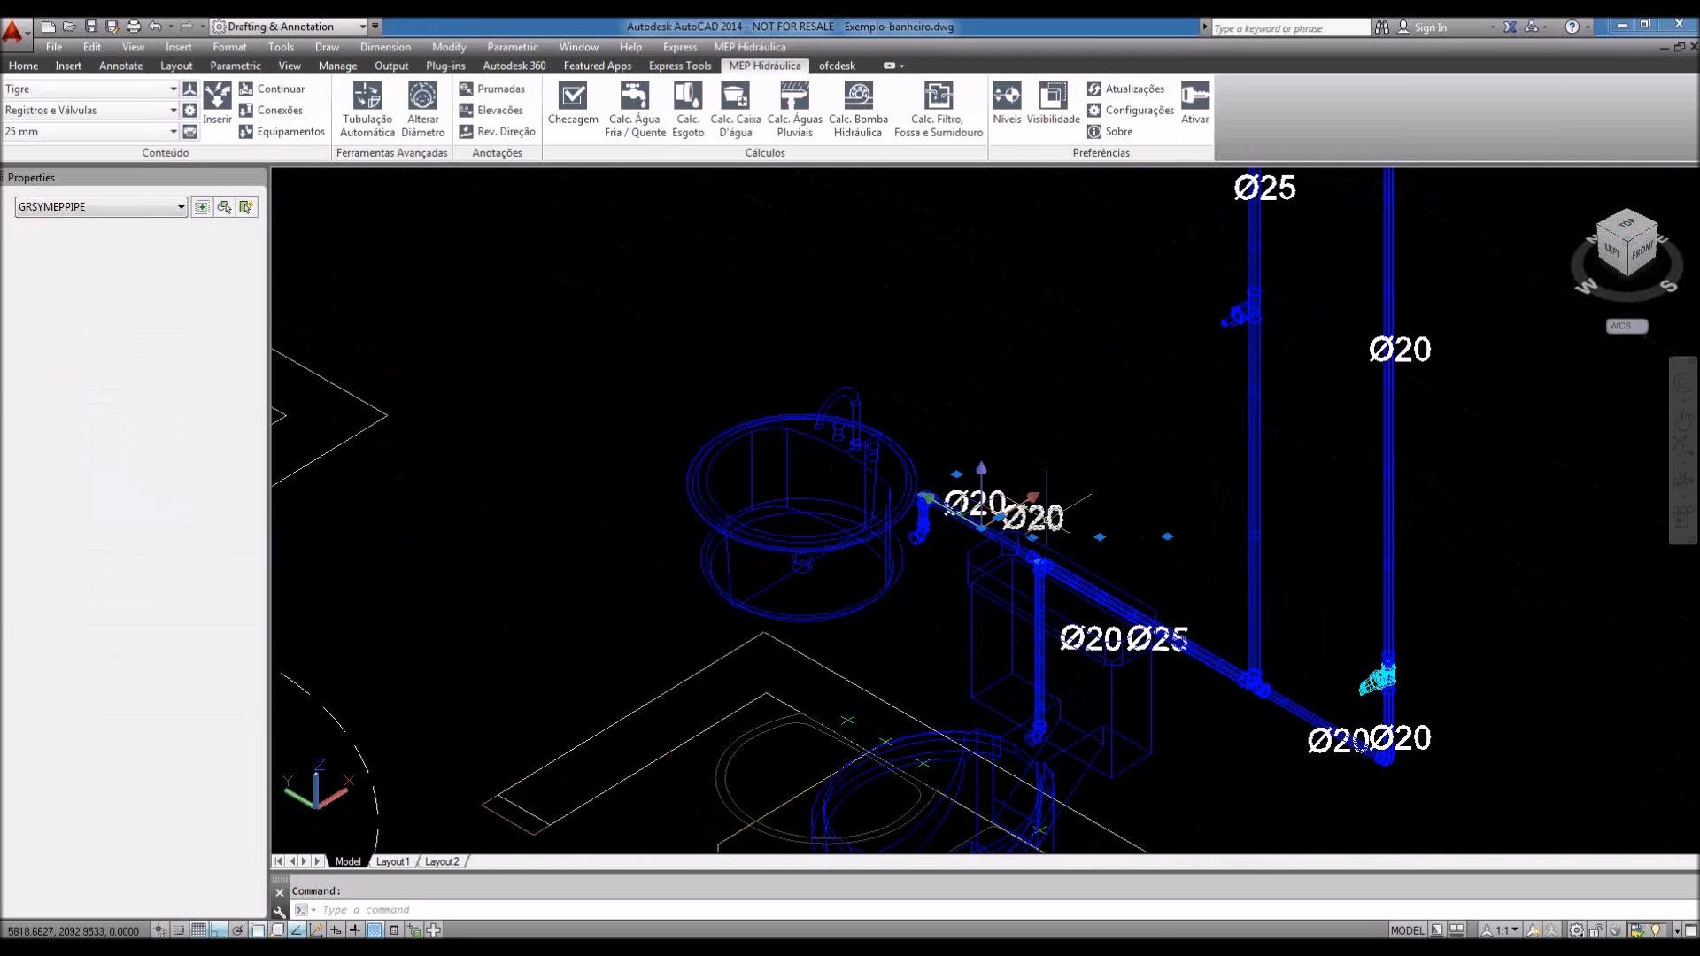
{"action": "scroll", "coordinate": [1040, 514], "scroll_direction": "up", "scroll_amount": 2}
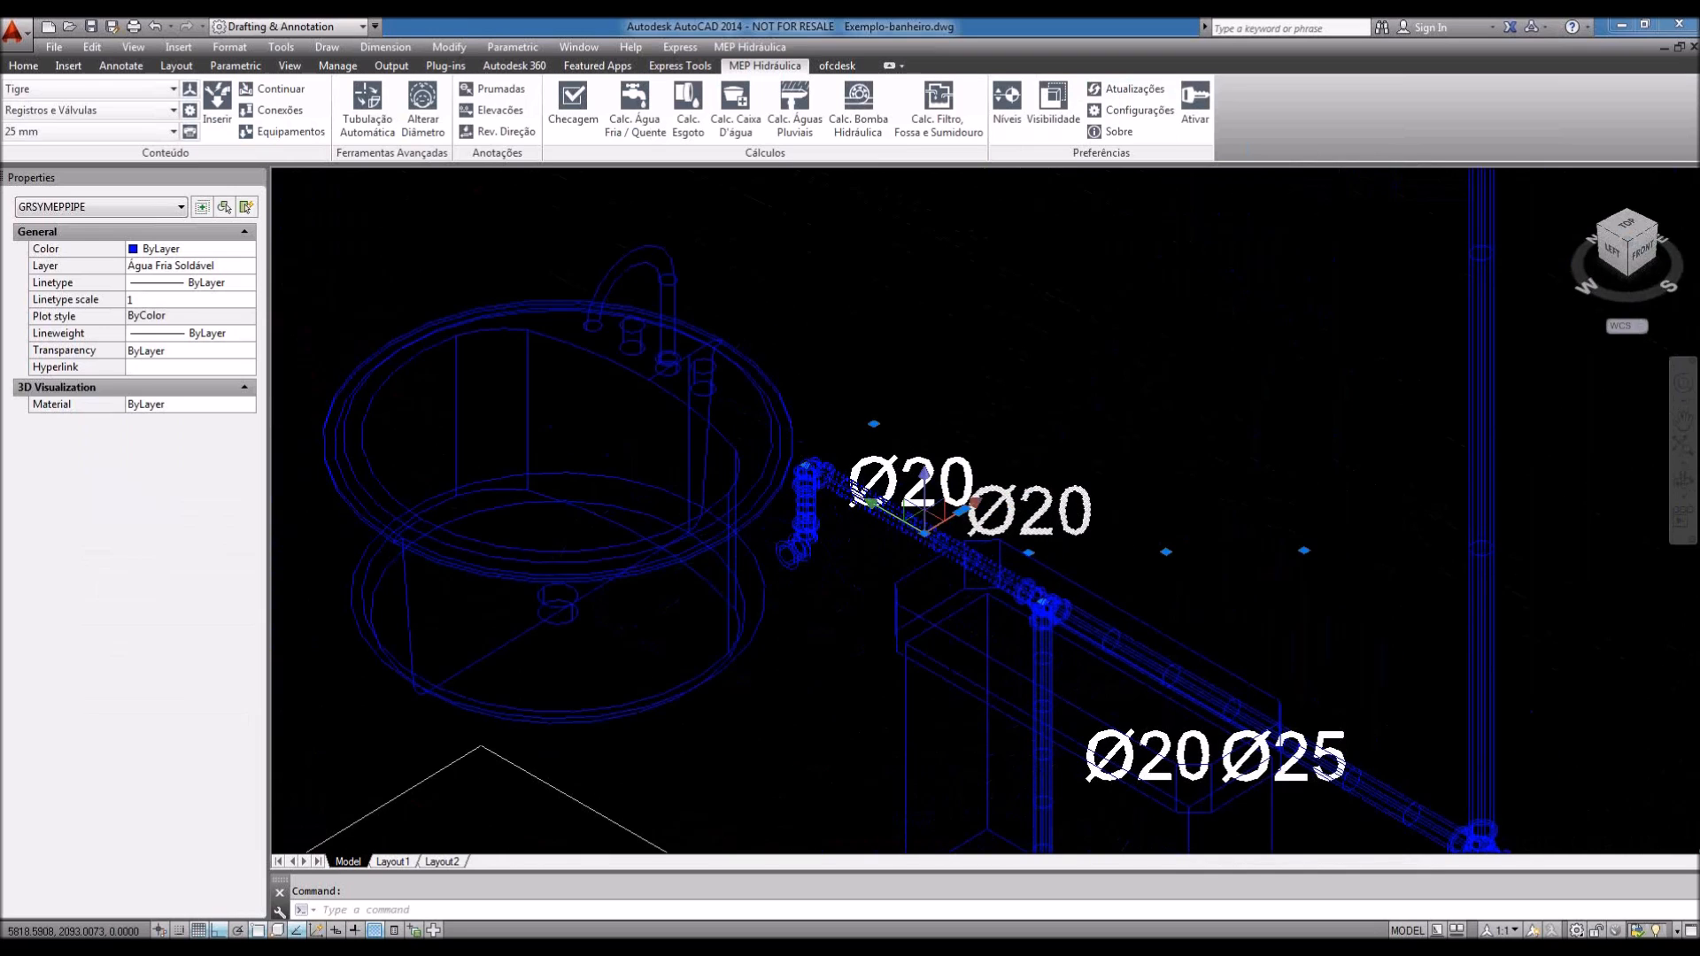
{"action": "scroll", "coordinate": [974, 527], "scroll_direction": "up", "scroll_amount": 3}
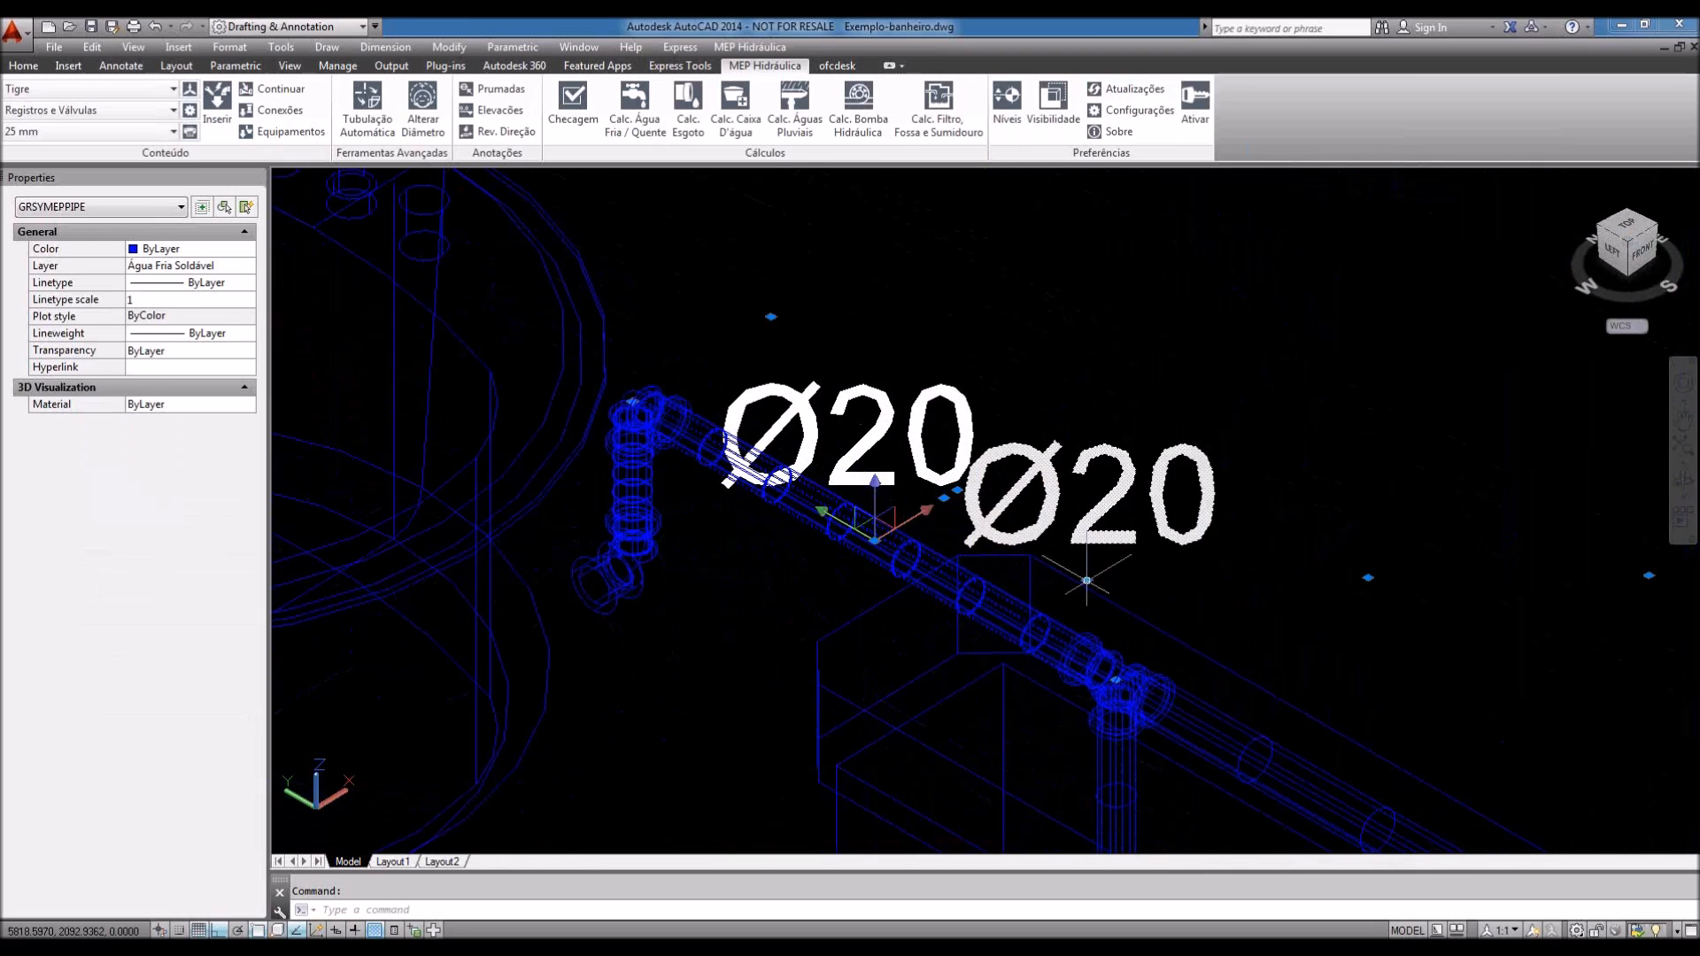
{"action": "key", "text": "Escape"}
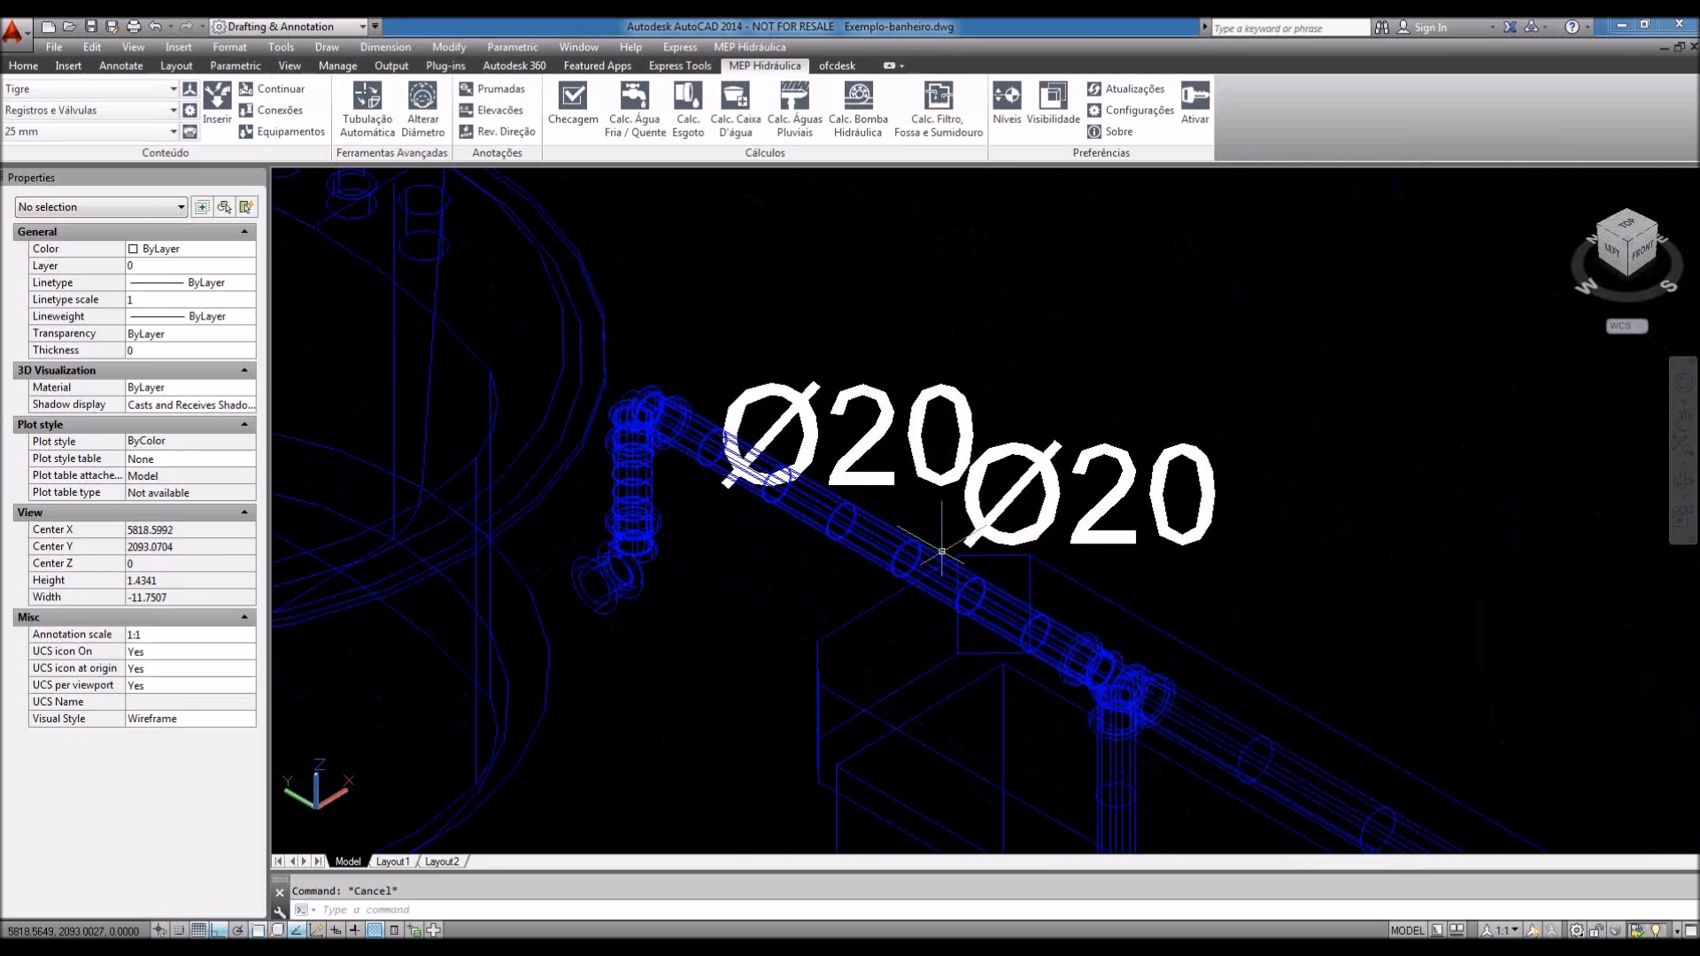
{"action": "scroll", "coordinate": [941, 551], "scroll_direction": "down", "scroll_amount": 3}
{"action": "middle_click_drag", "start_coordinate": [1218, 642], "coordinate": [1094, 529]}
{"action": "scroll", "coordinate": [1192, 783], "scroll_direction": "down", "scroll_amount": 2}
{"action": "middle_click_drag", "start_coordinate": [1314, 365], "coordinate": [1142, 441]}
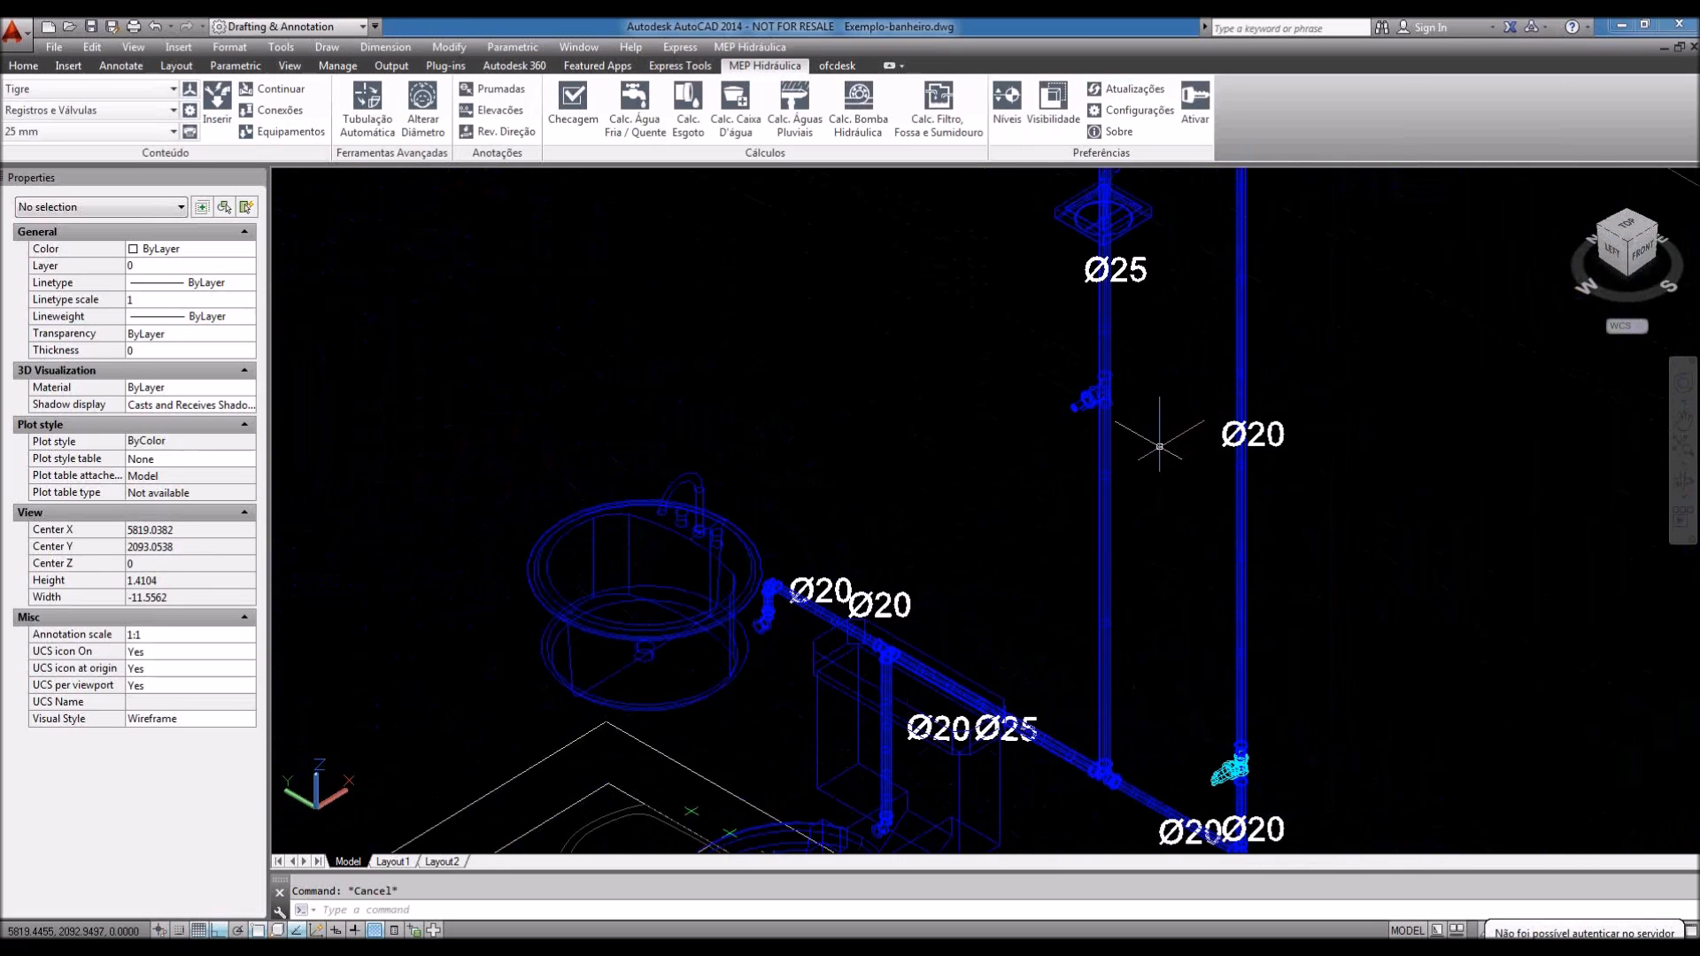
Step: Create a text style named Diametro with a 0.2 height and apply it
{"action": "left_click", "coordinate": [1053, 102]}
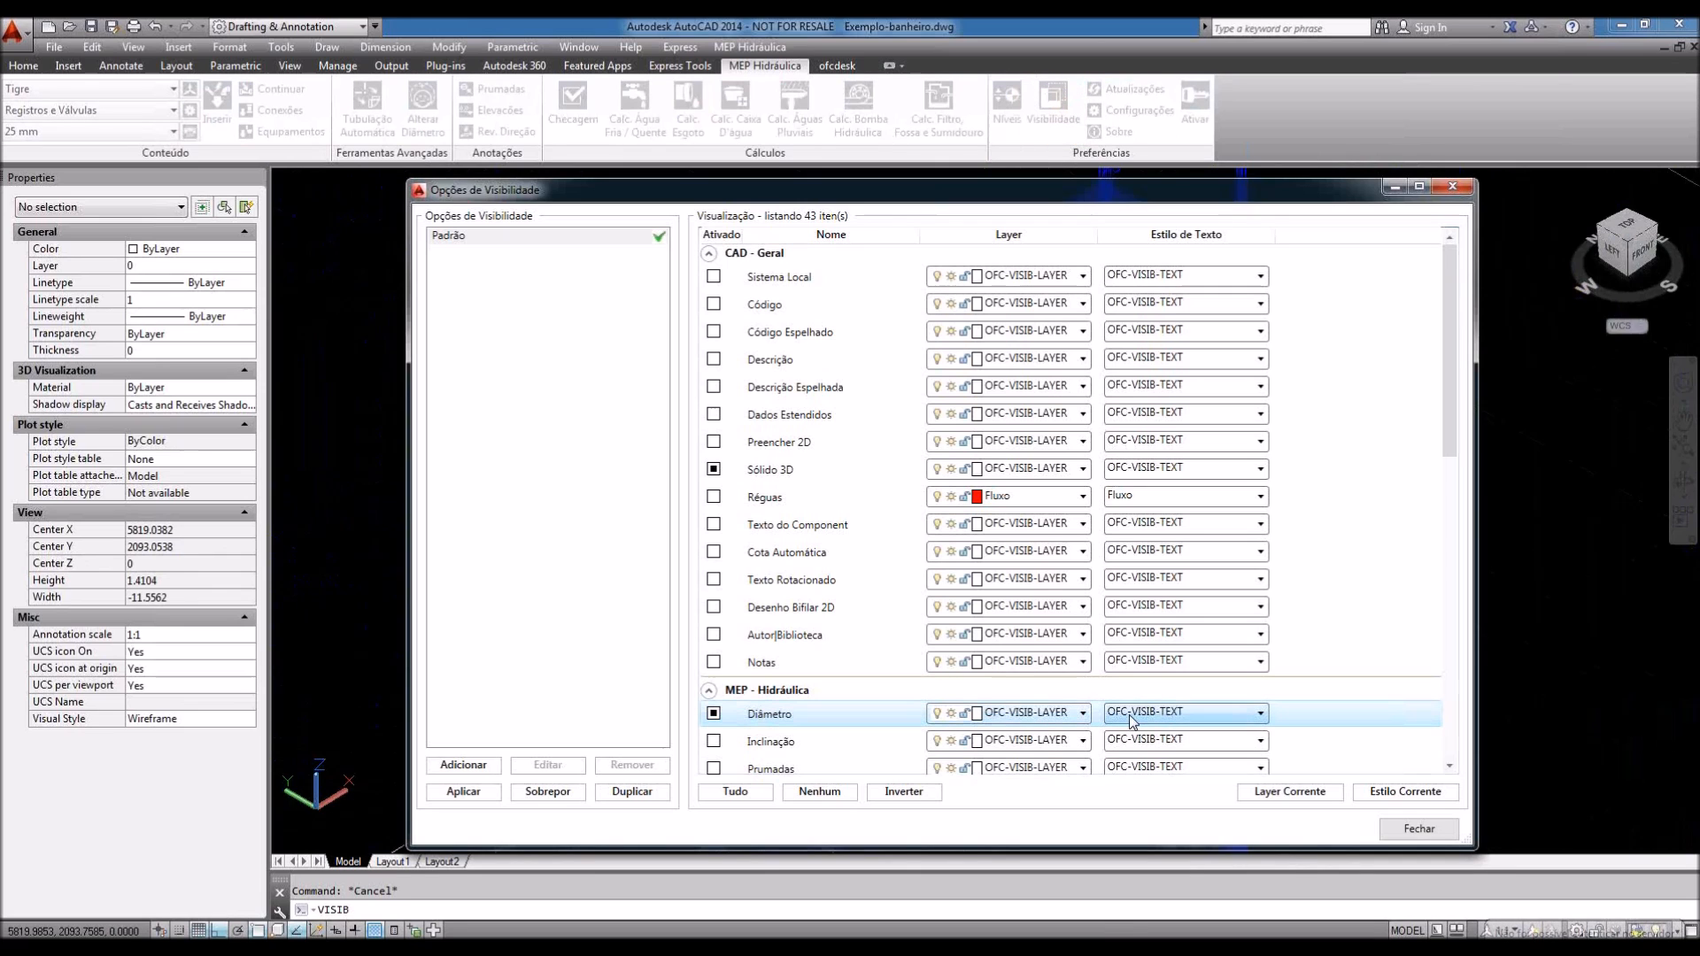
{"action": "left_click", "coordinate": [1445, 825]}
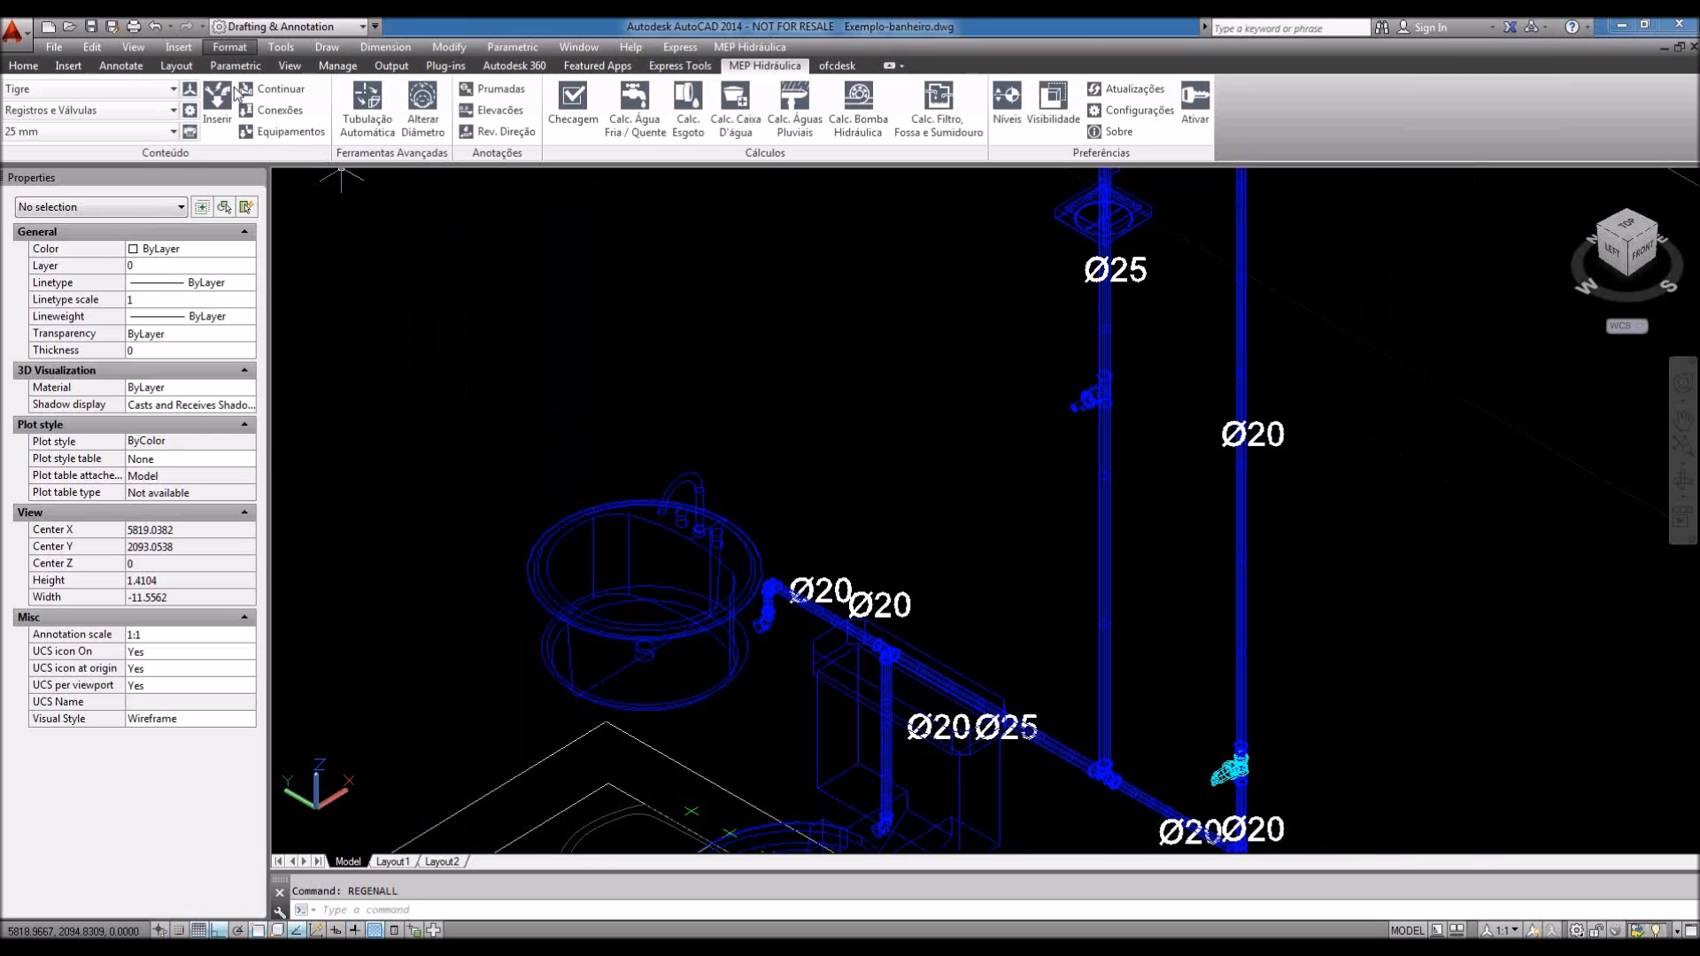
{"action": "left_click", "coordinate": [229, 47]}
{"action": "left_click", "coordinate": [257, 232]}
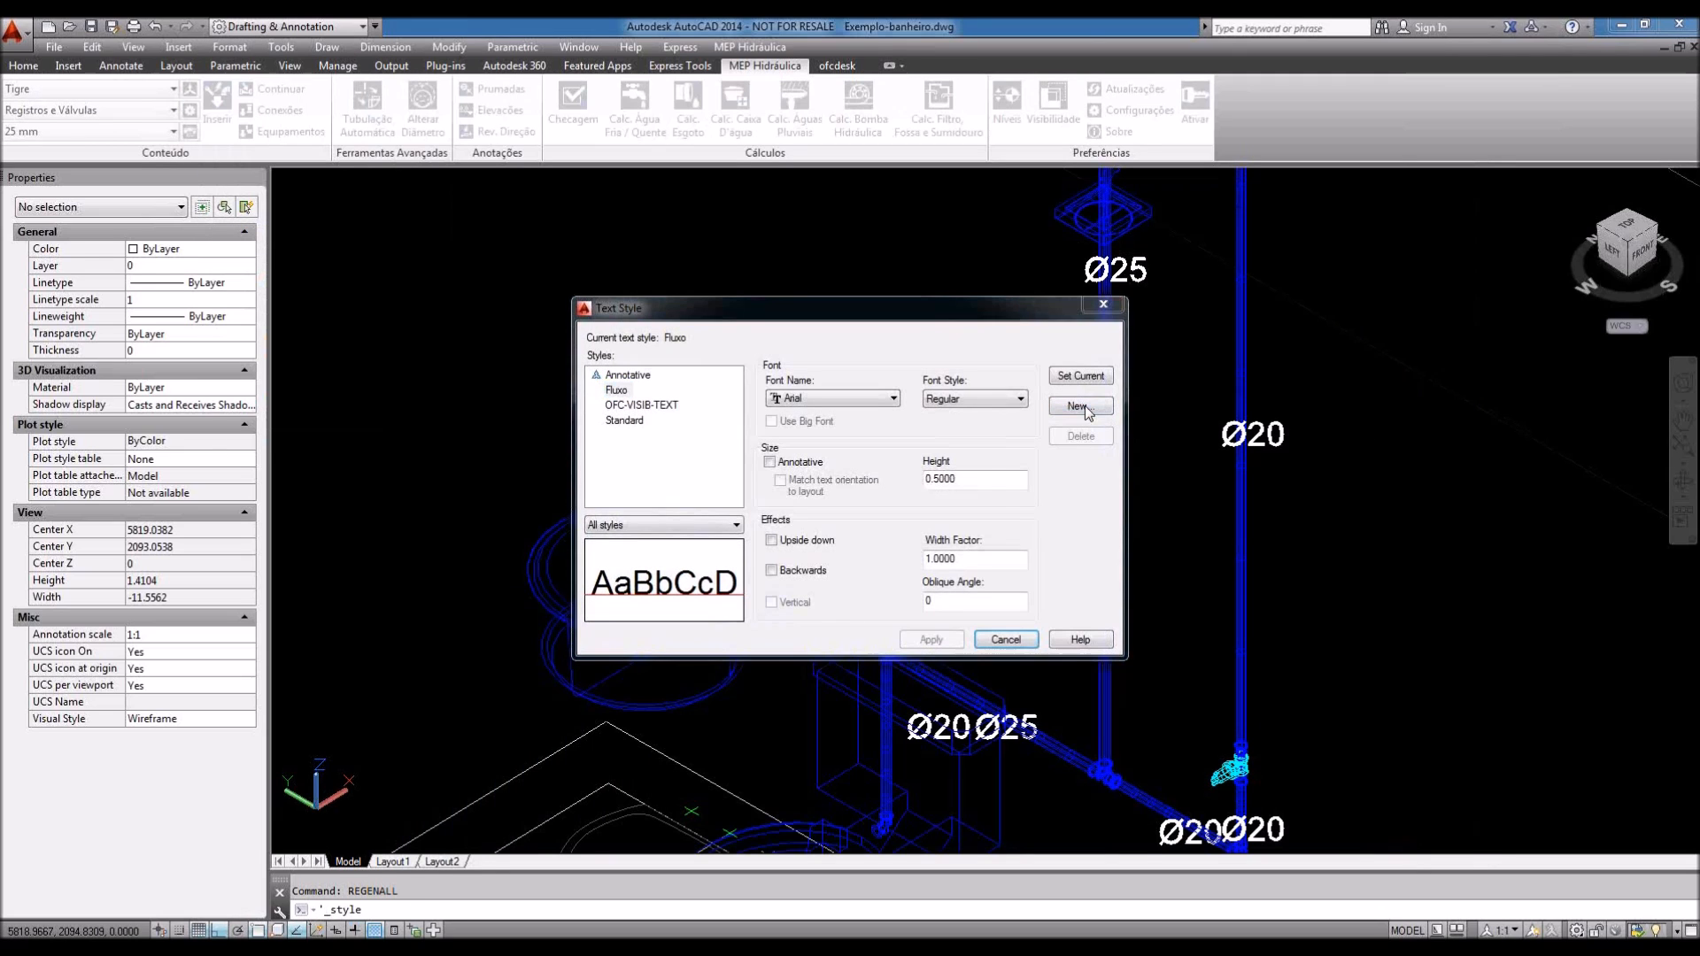
{"action": "left_click", "coordinate": [1082, 407]}
{"action": "type", "text": "Diame"}
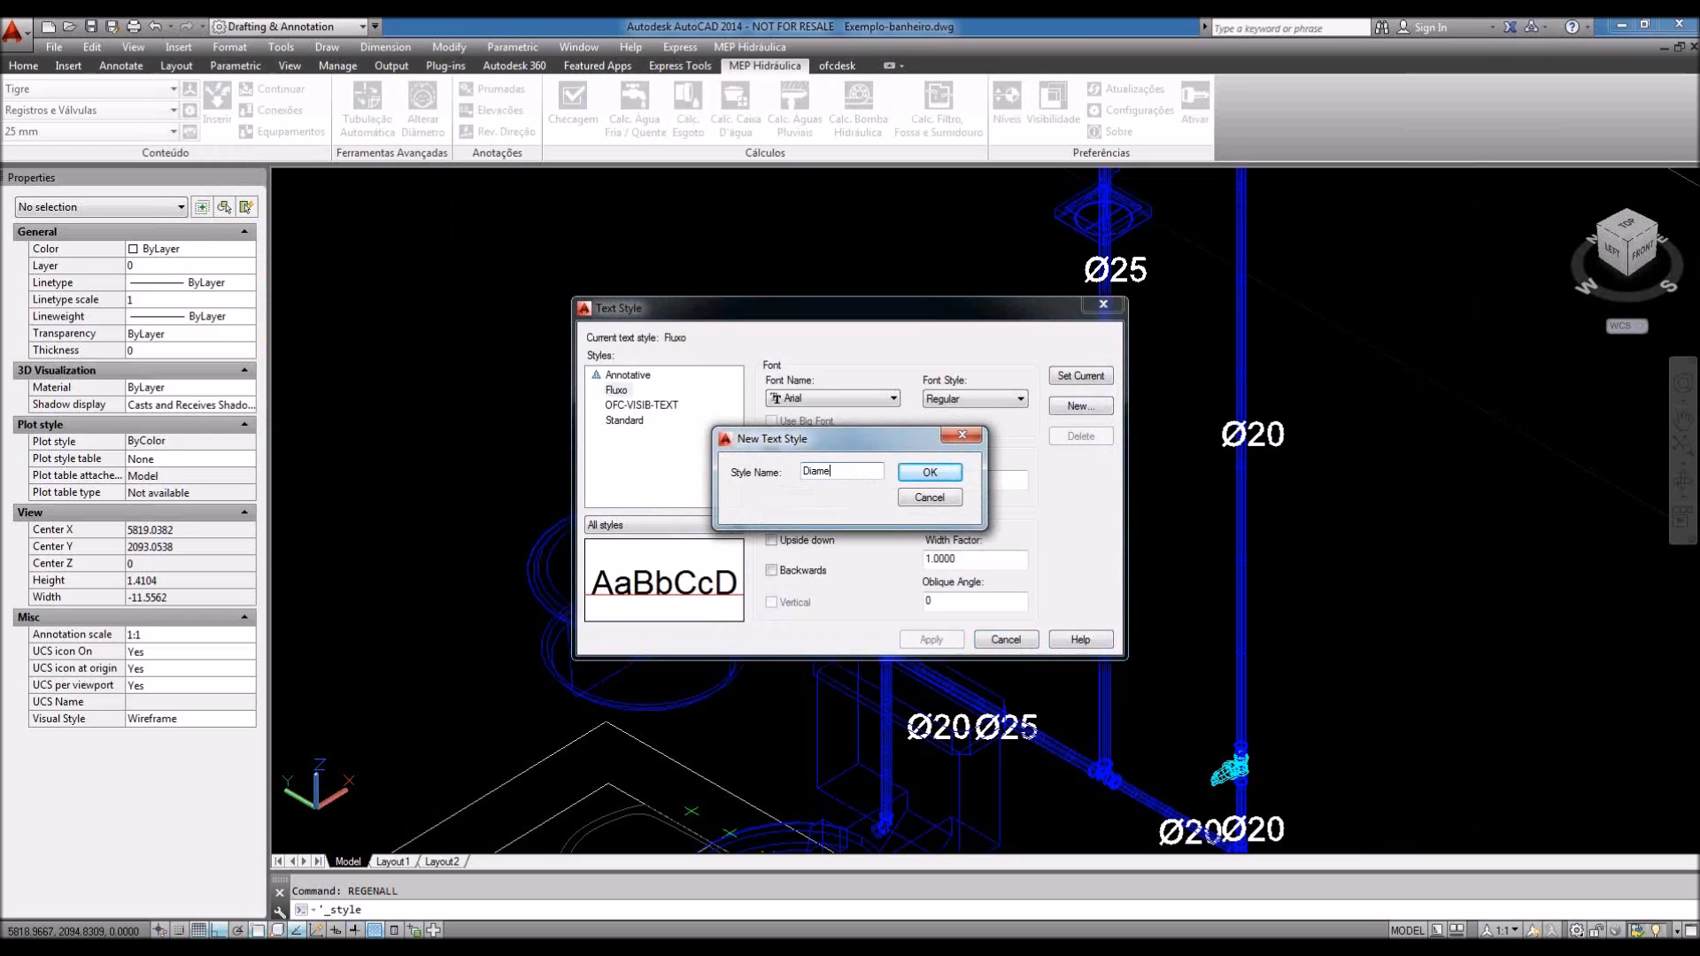
{"action": "type", "text": "tro"}
{"action": "left_click", "coordinate": [929, 472]}
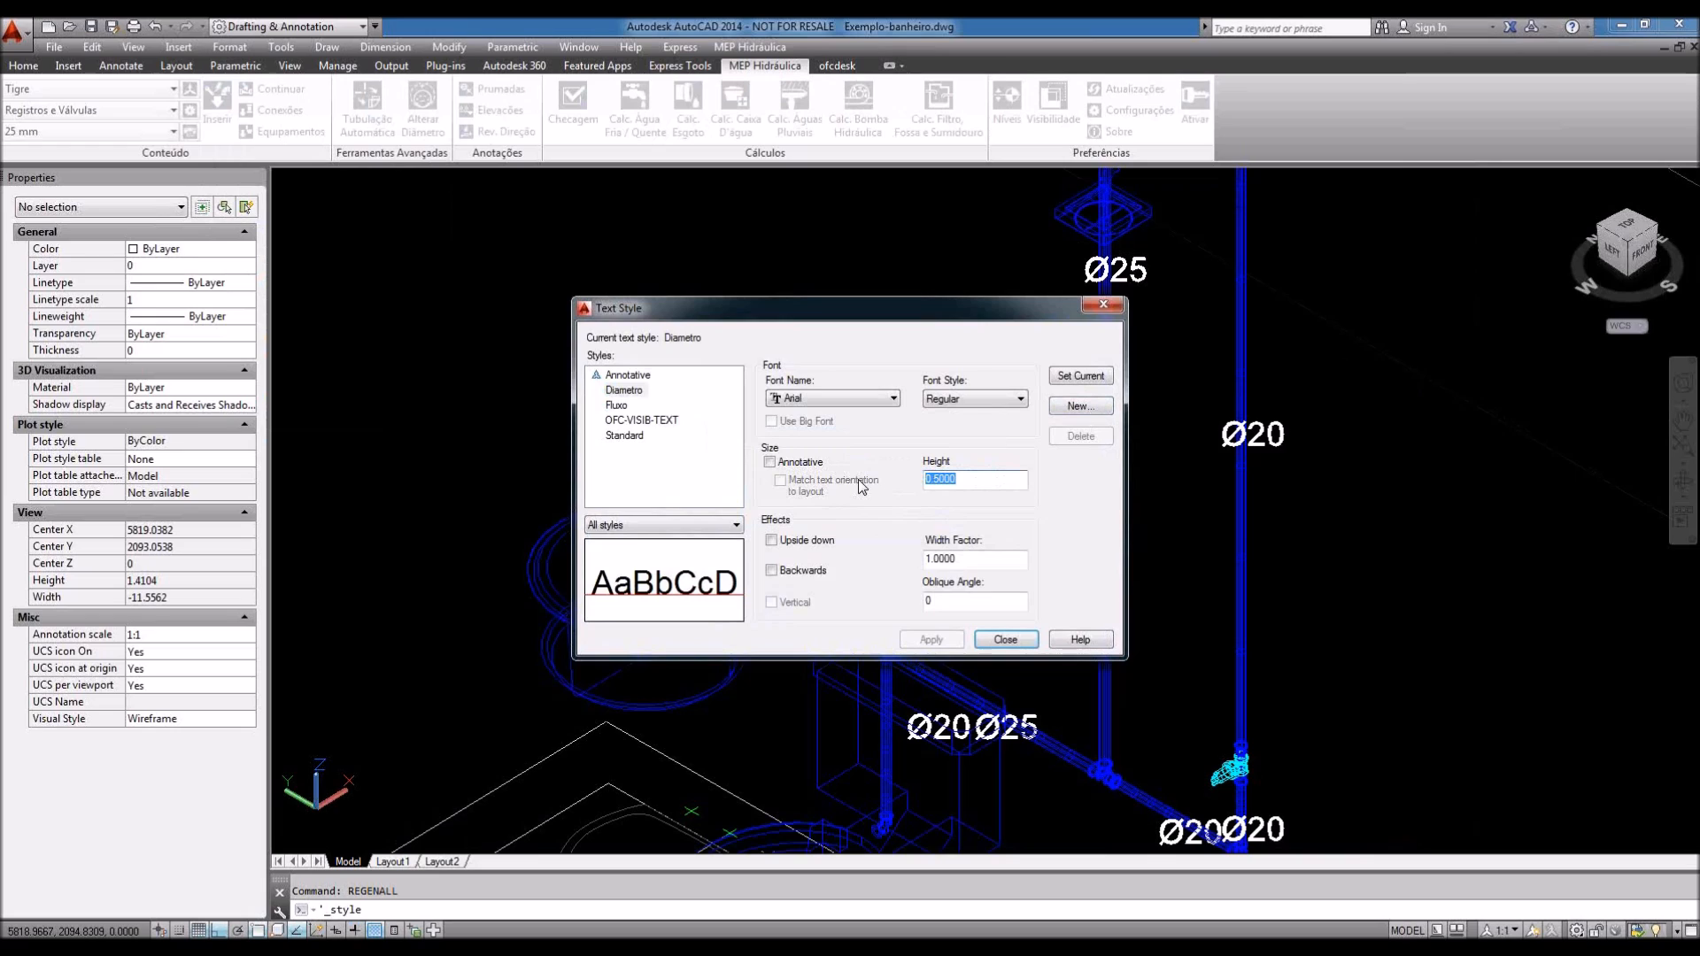
{"action": "key", "text": "BackSpace"}
{"action": "type", "text": ".02"}
{"action": "key", "text": "BackSpace"}
{"action": "key", "text": "BackSpace"}
{"action": "type", "text": "2"}
{"action": "left_click", "coordinate": [944, 647]}
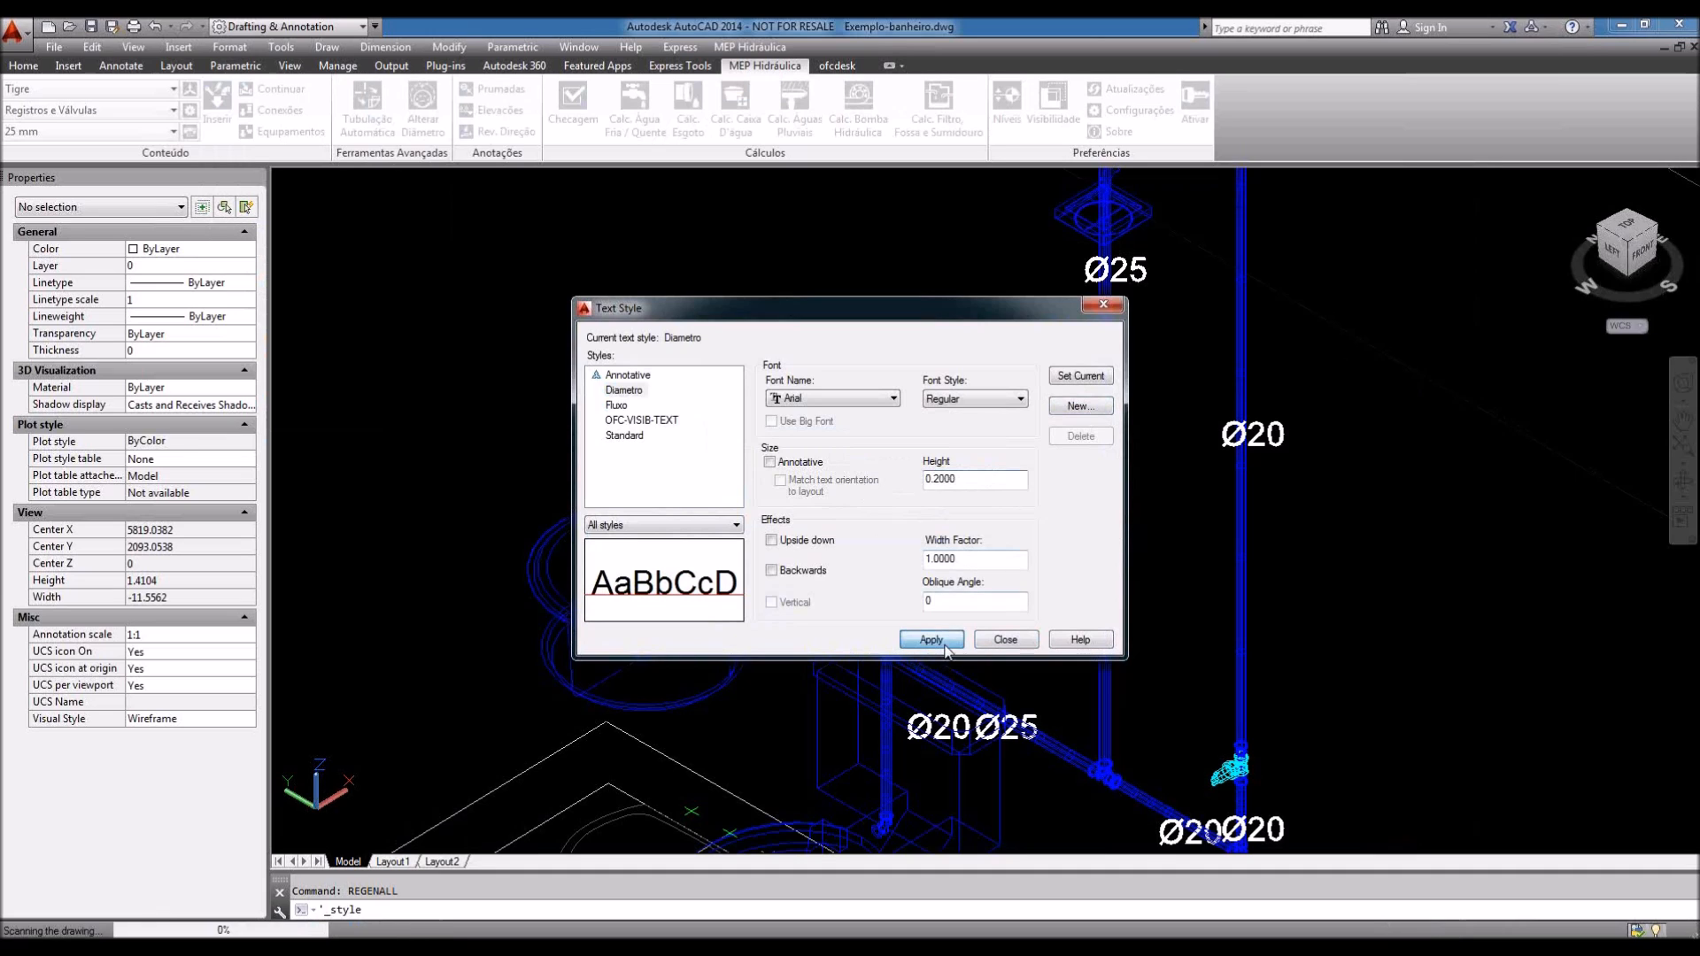
{"action": "left_click", "coordinate": [1006, 639]}
{"action": "left_click", "coordinate": [1053, 106]}
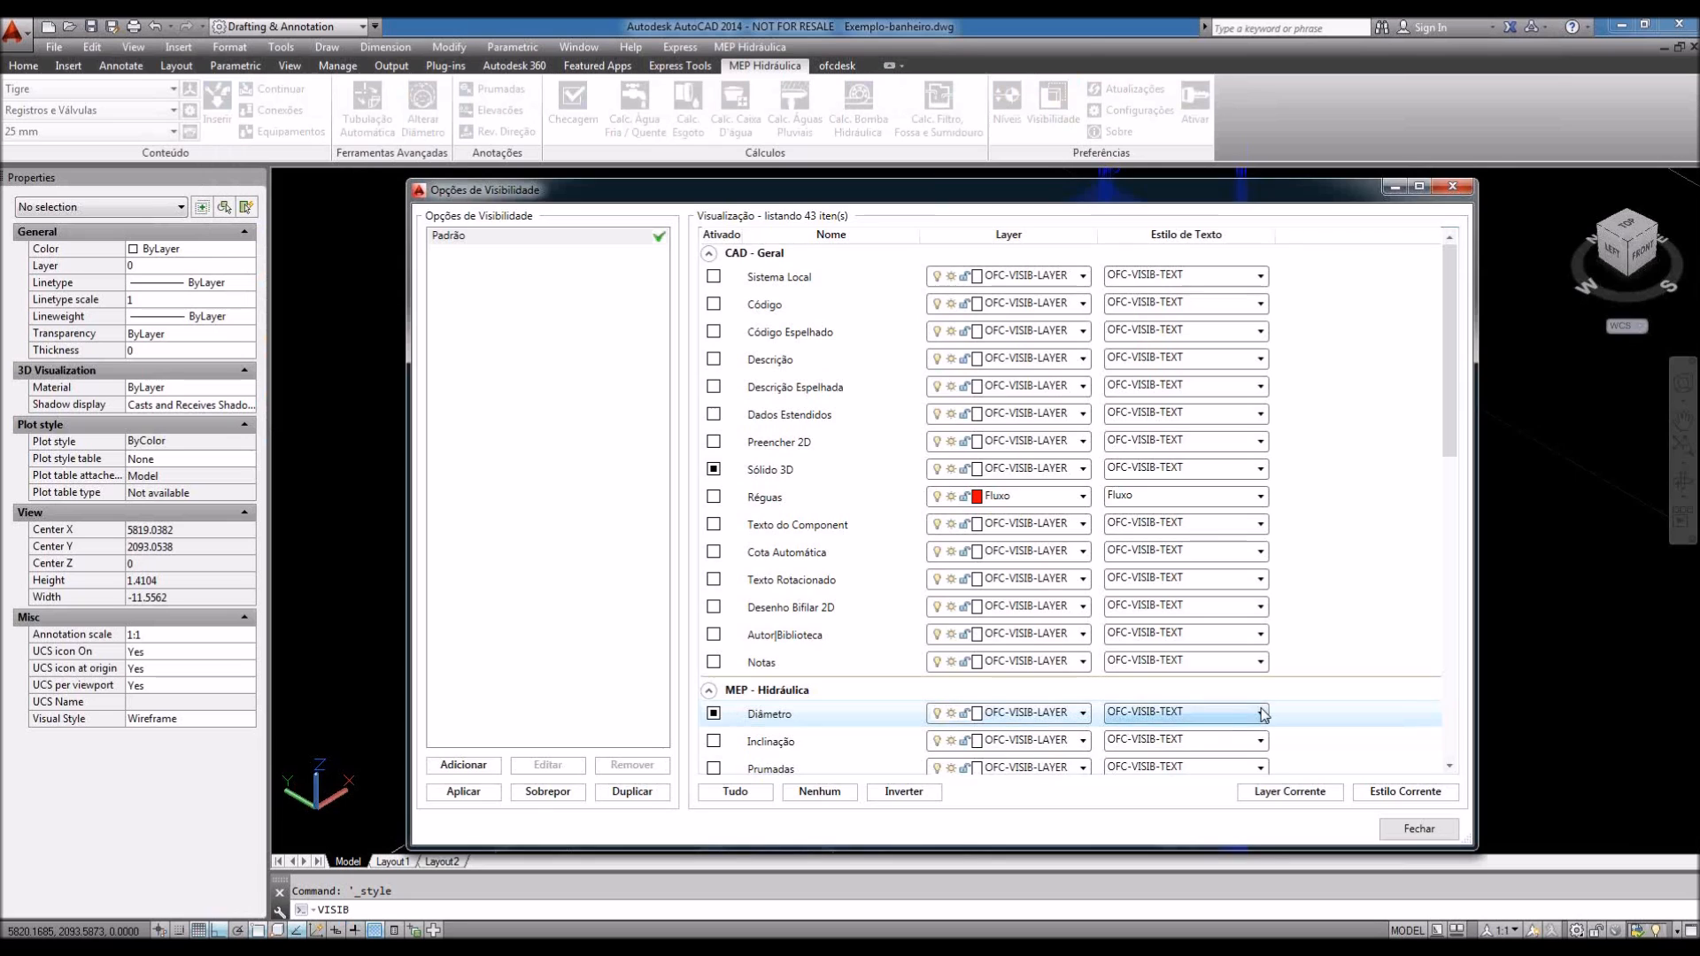
Step: Assign the Diametro text style to the diameter labels in the visibility options
{"action": "left_click", "coordinate": [1210, 714]}
{"action": "left_click", "coordinate": [1151, 782]}
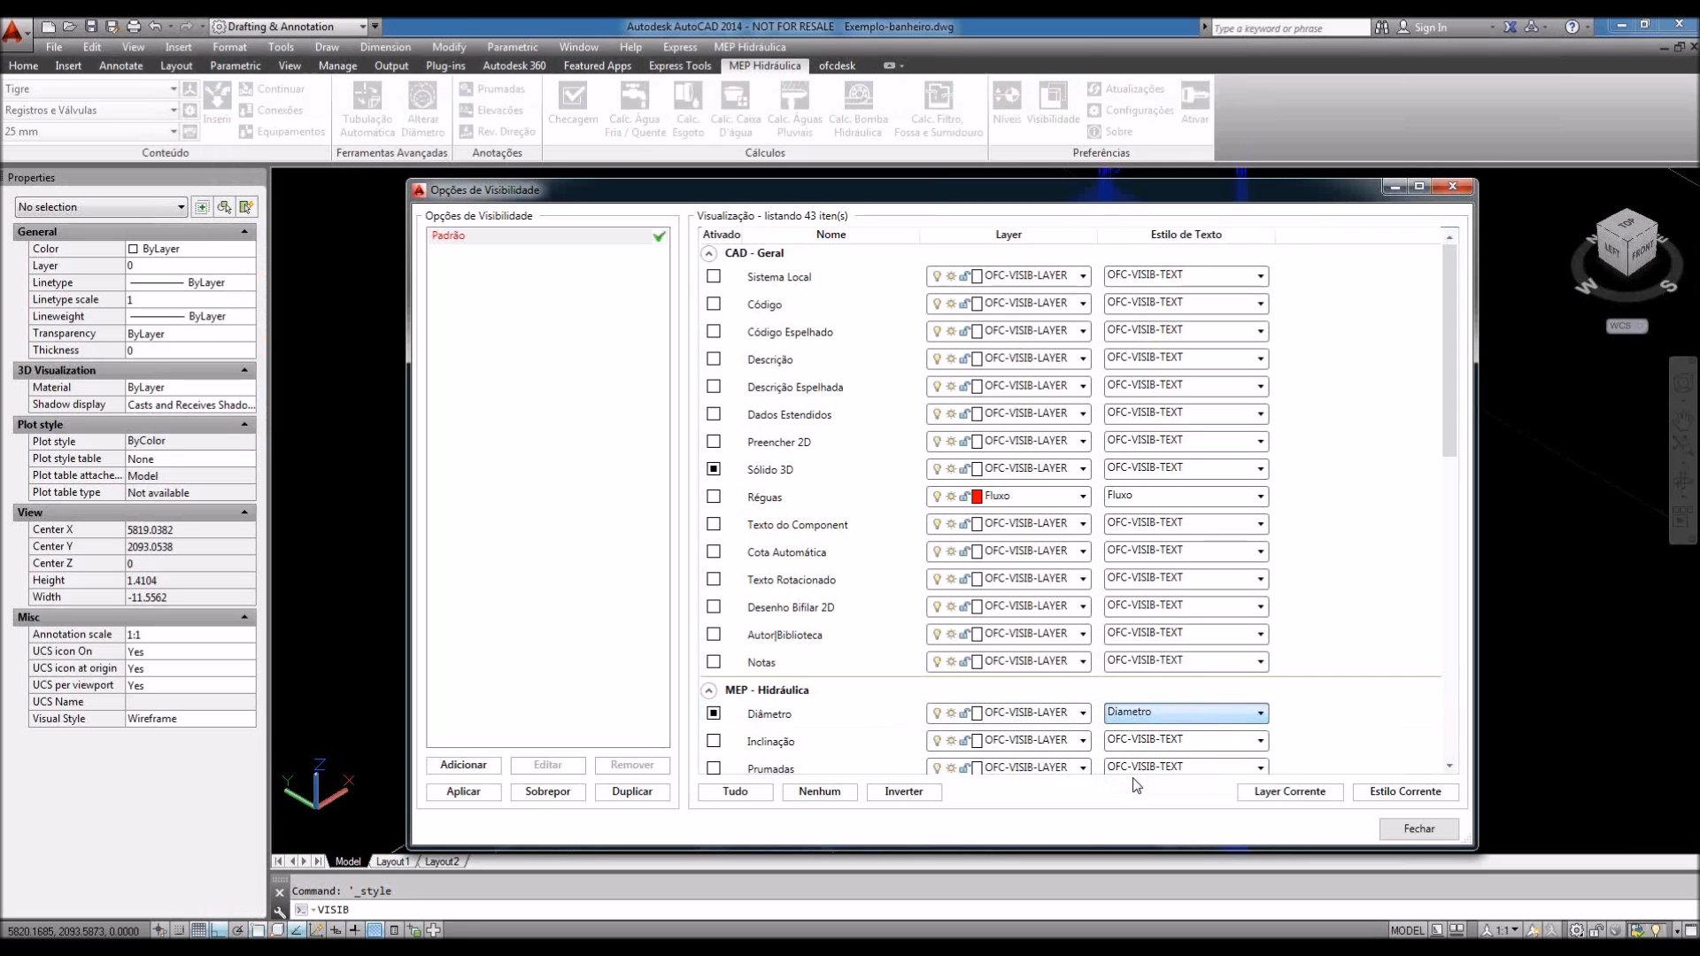
{"action": "left_click", "coordinate": [1396, 830]}
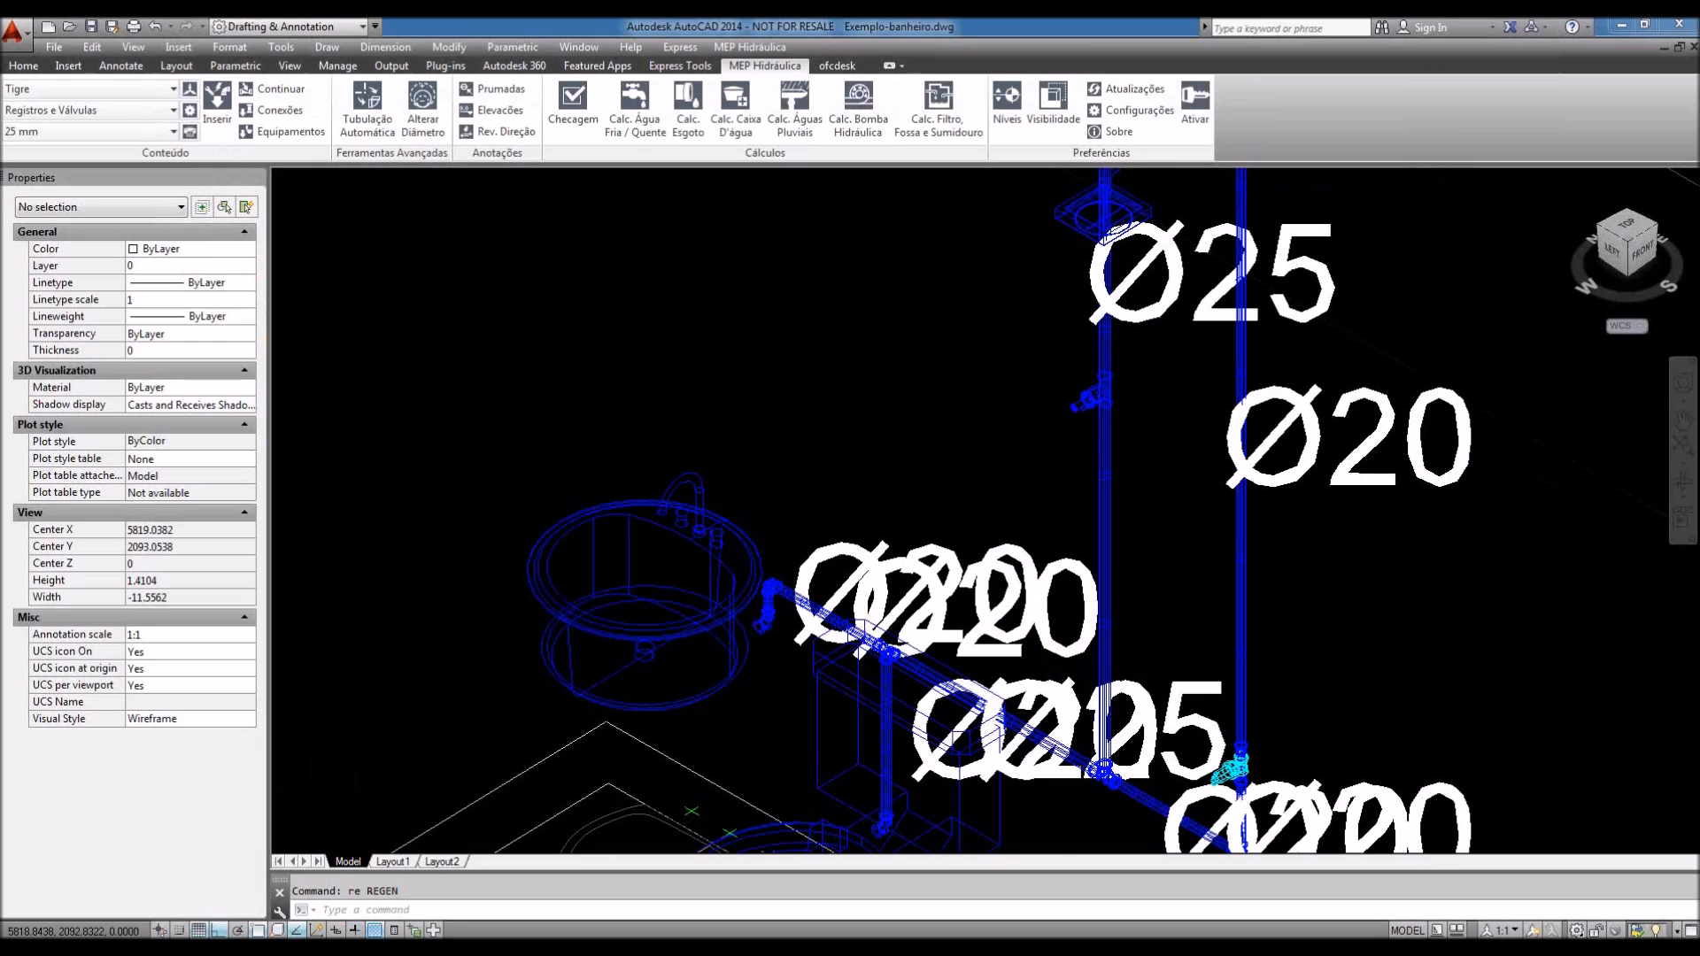
{"action": "scroll", "coordinate": [997, 592], "scroll_direction": "down", "scroll_amount": 2}
{"action": "middle_click_drag", "start_coordinate": [1026, 578], "coordinate": [1002, 582]}
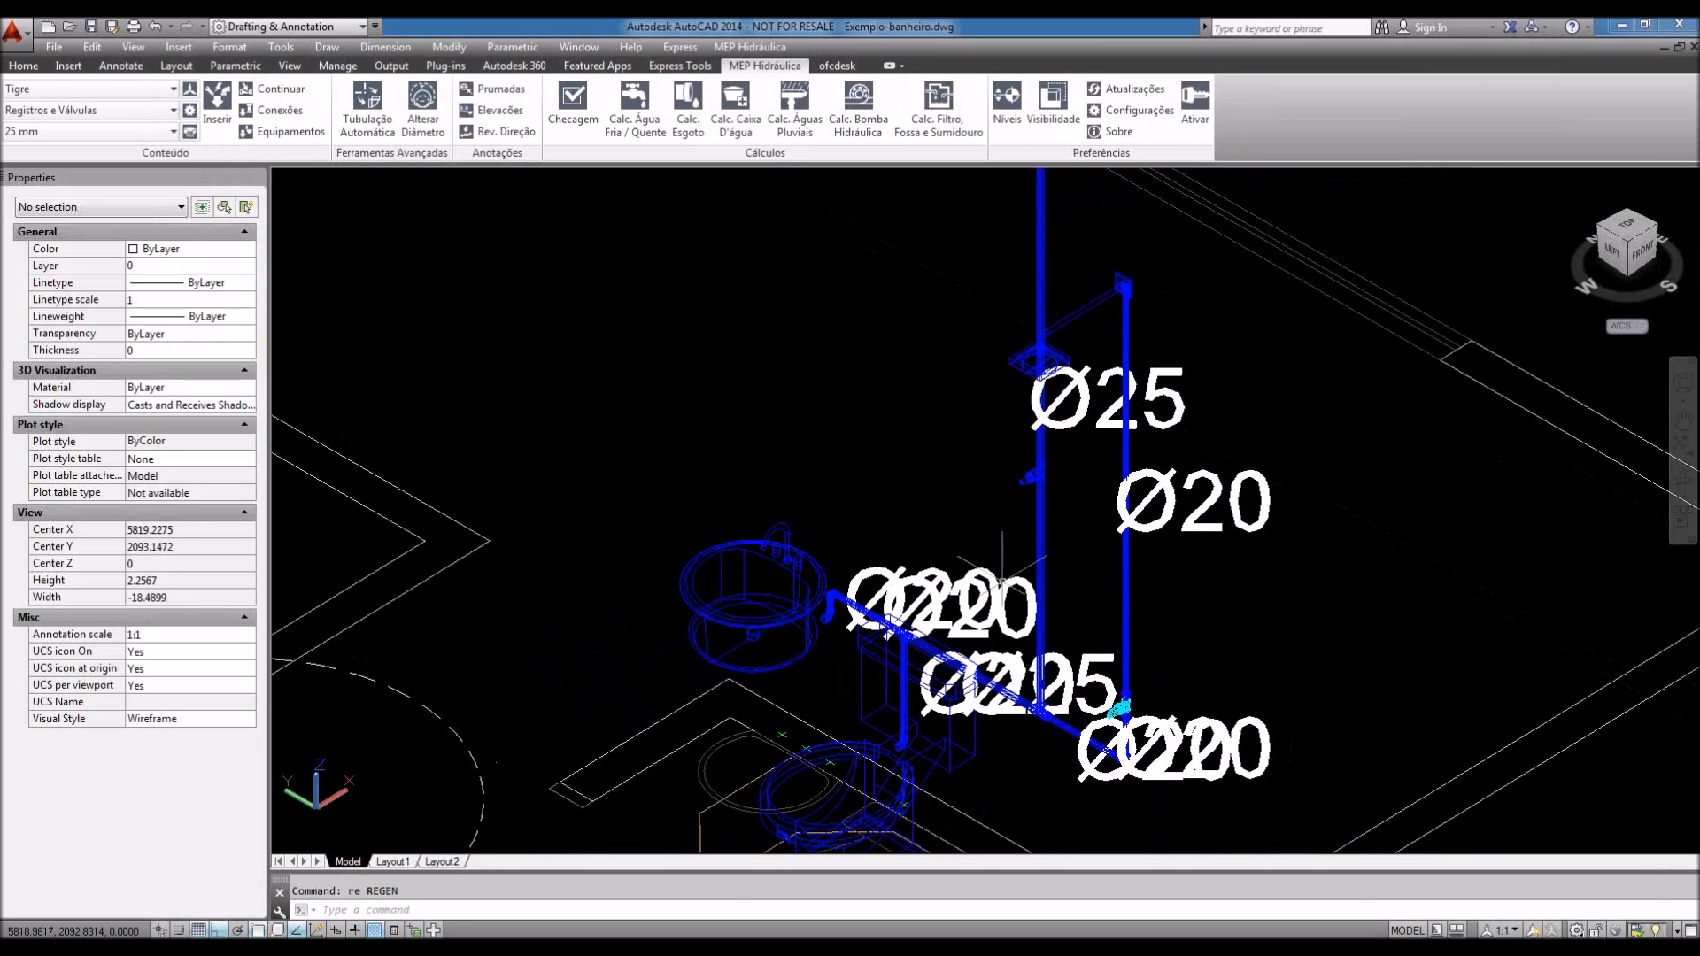
{"action": "scroll", "coordinate": [1012, 640], "scroll_direction": "up", "scroll_amount": 1}
Step: Reduce the Diametro text style height to 0.02
{"action": "left_click", "coordinate": [230, 49]}
{"action": "left_click", "coordinate": [259, 232]}
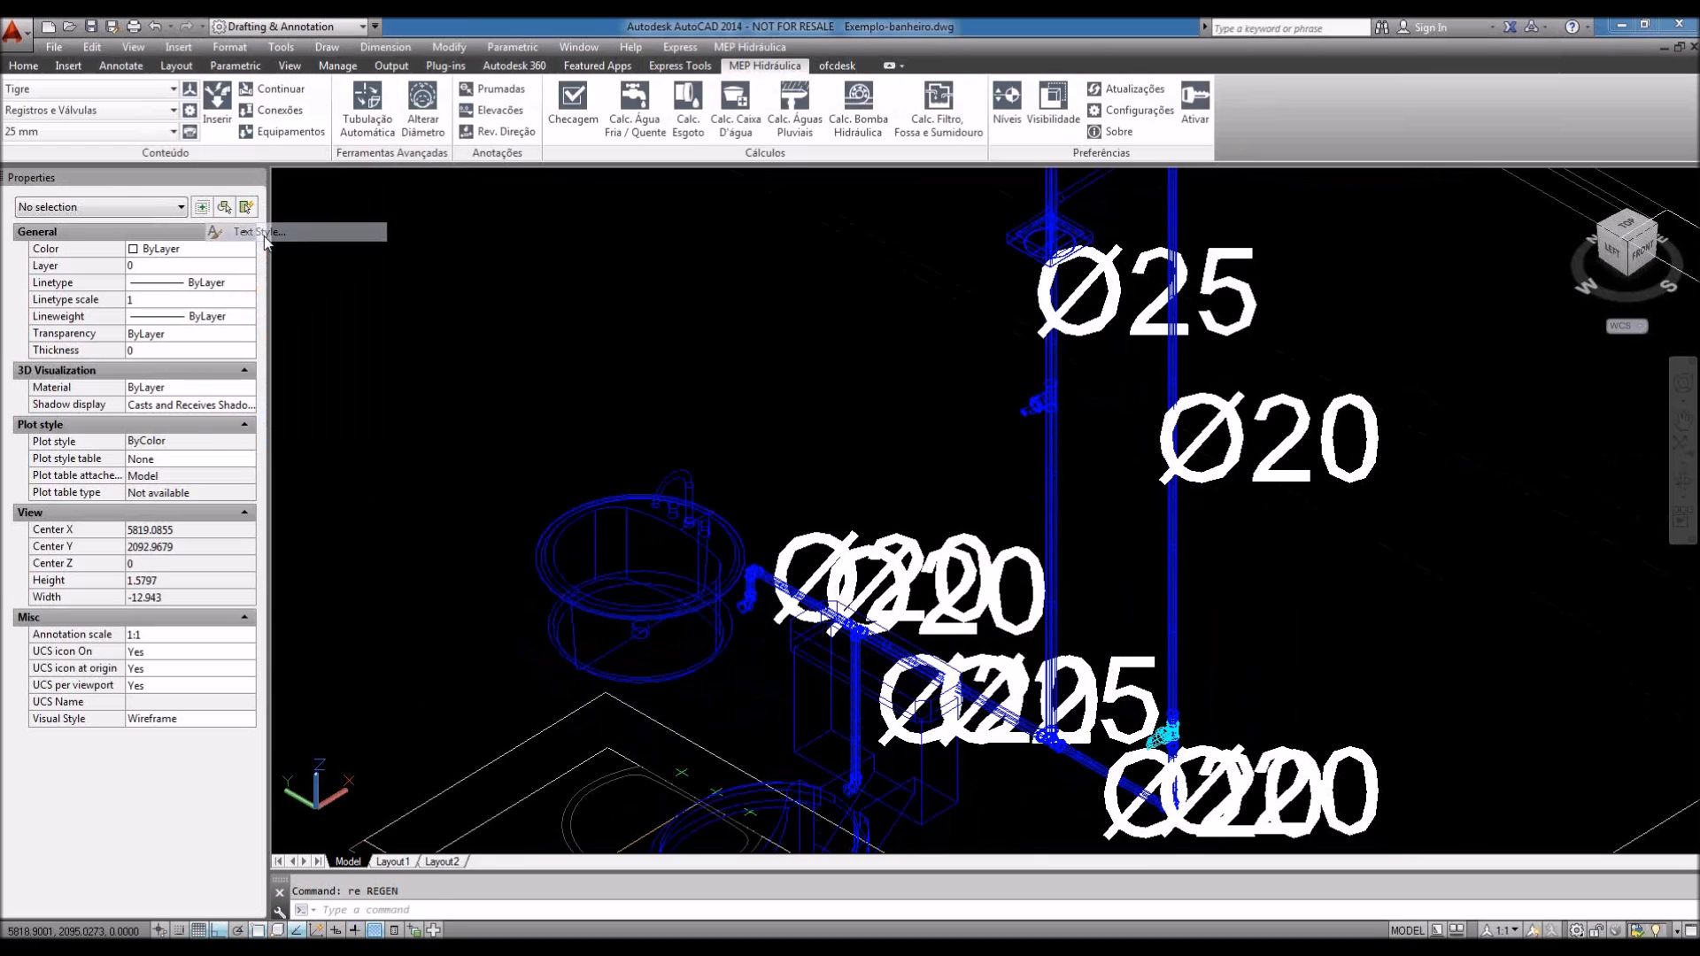
{"action": "double_click", "coordinate": [957, 479]}
{"action": "type", "text": "0.02"}
{"action": "left_click", "coordinate": [941, 640]}
{"action": "left_click", "coordinate": [1006, 641]}
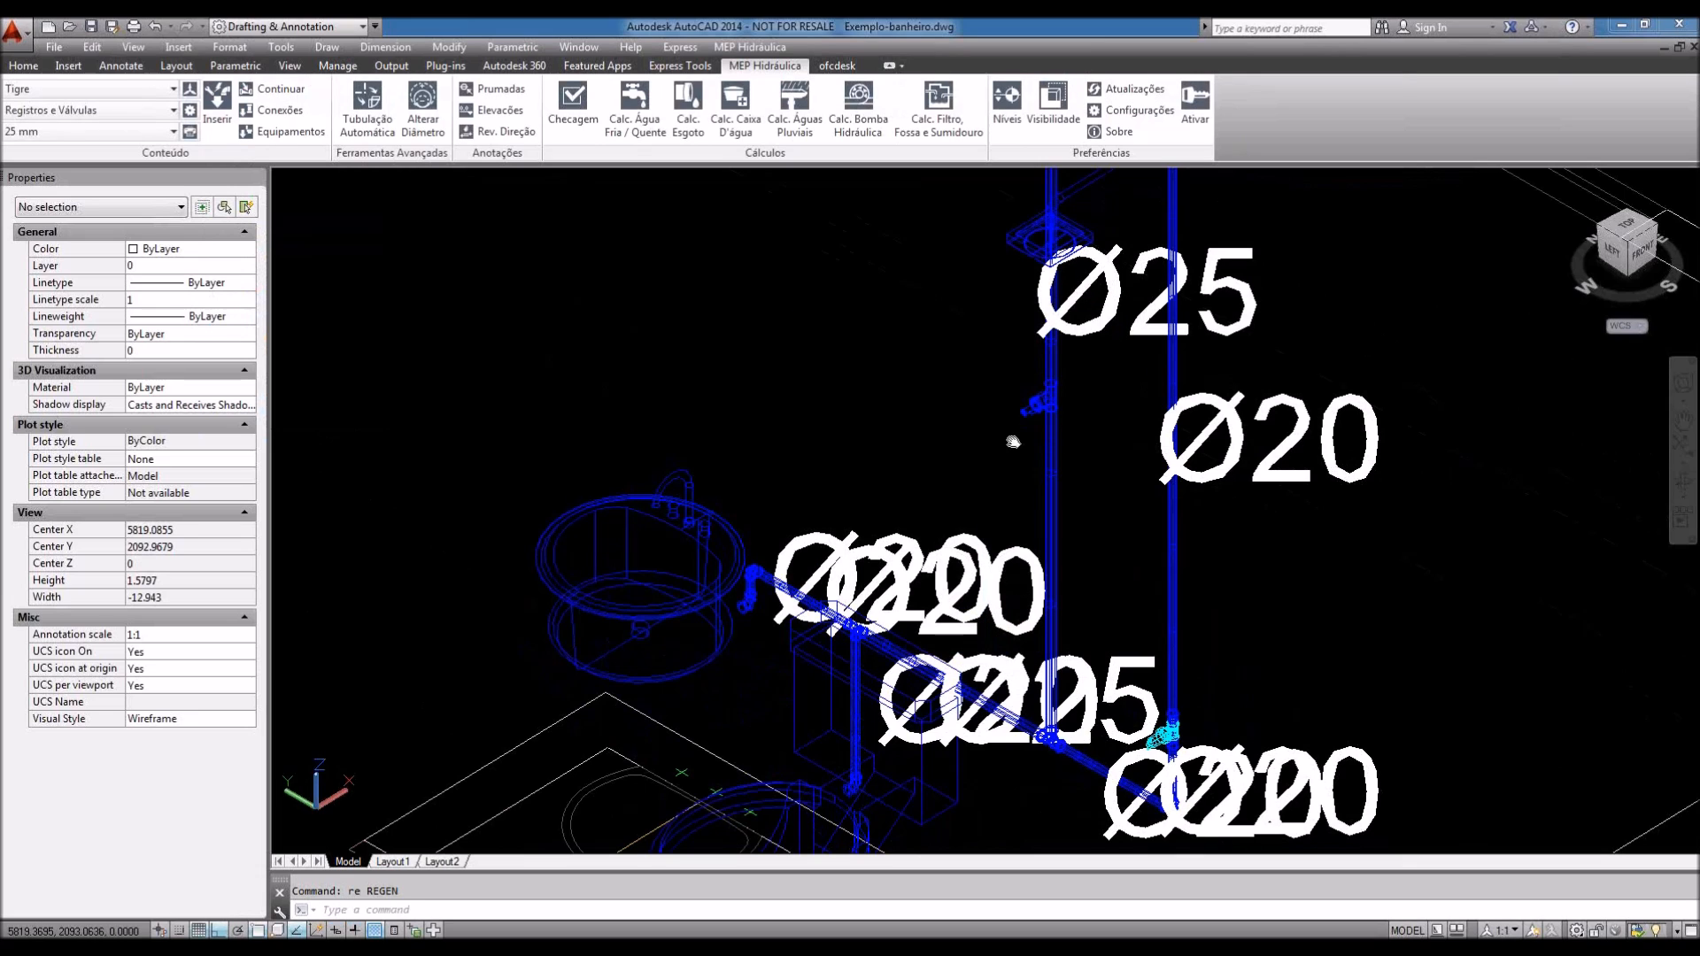
Step: Refresh the Diâmetro labels with VISIB by toggling them off and on, then zoom in
{"action": "type", "text": "VISIB"}
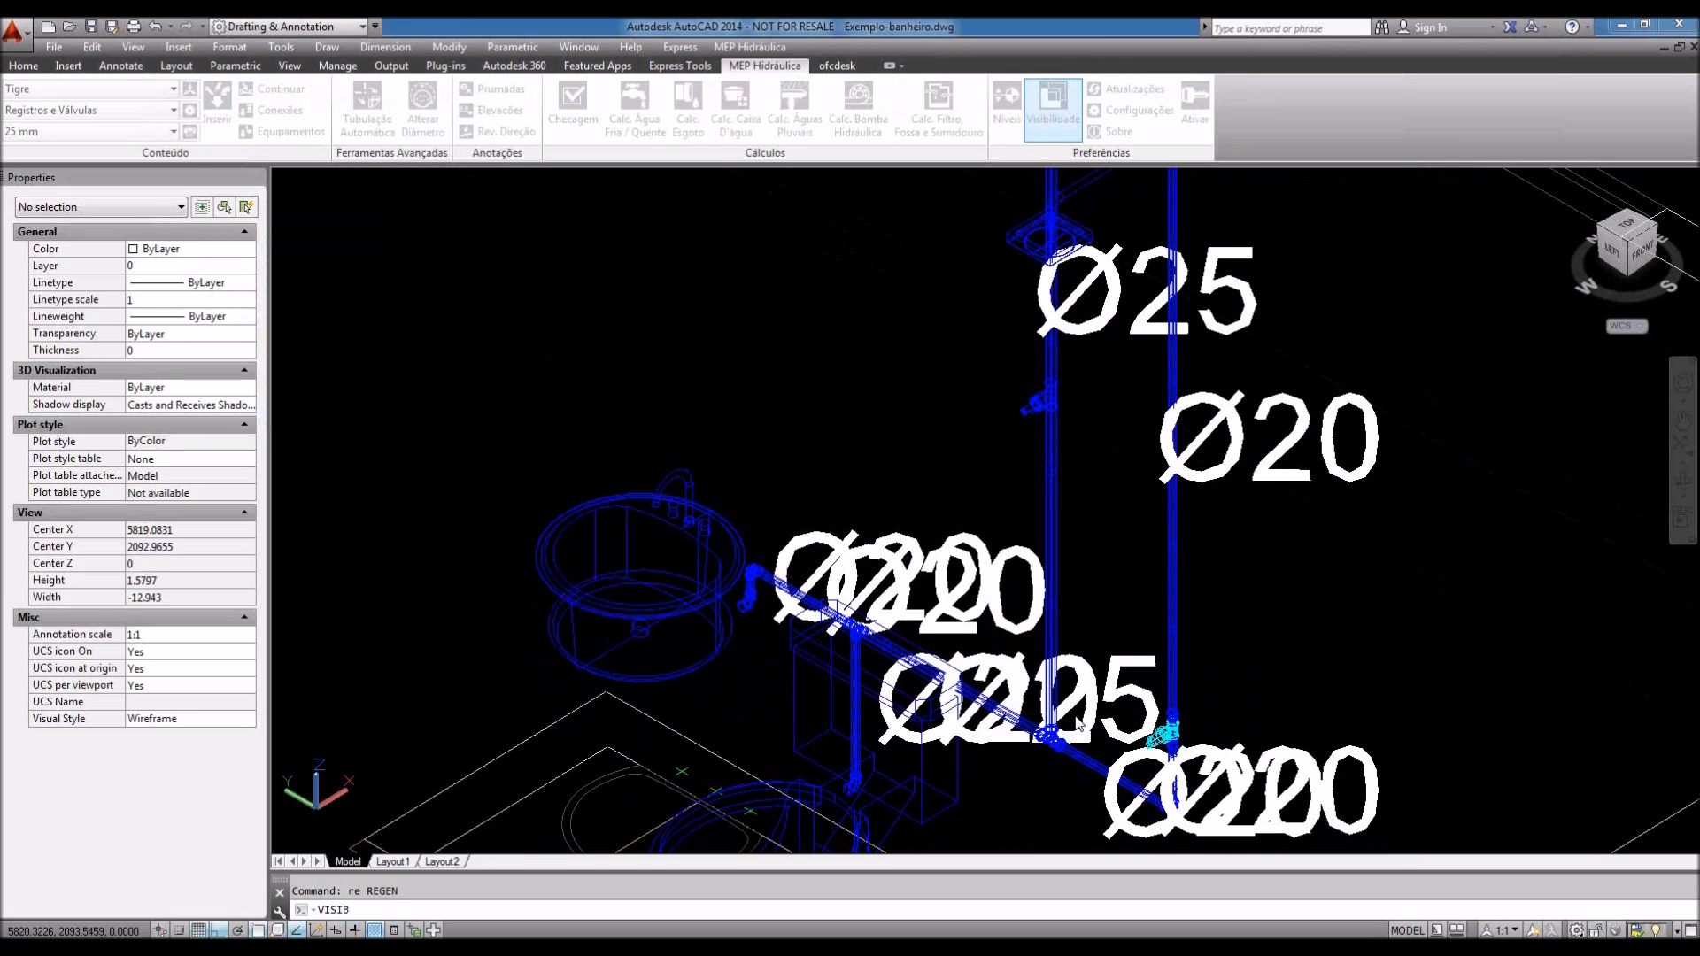
{"action": "key", "text": "Return"}
{"action": "left_click", "coordinate": [714, 714]}
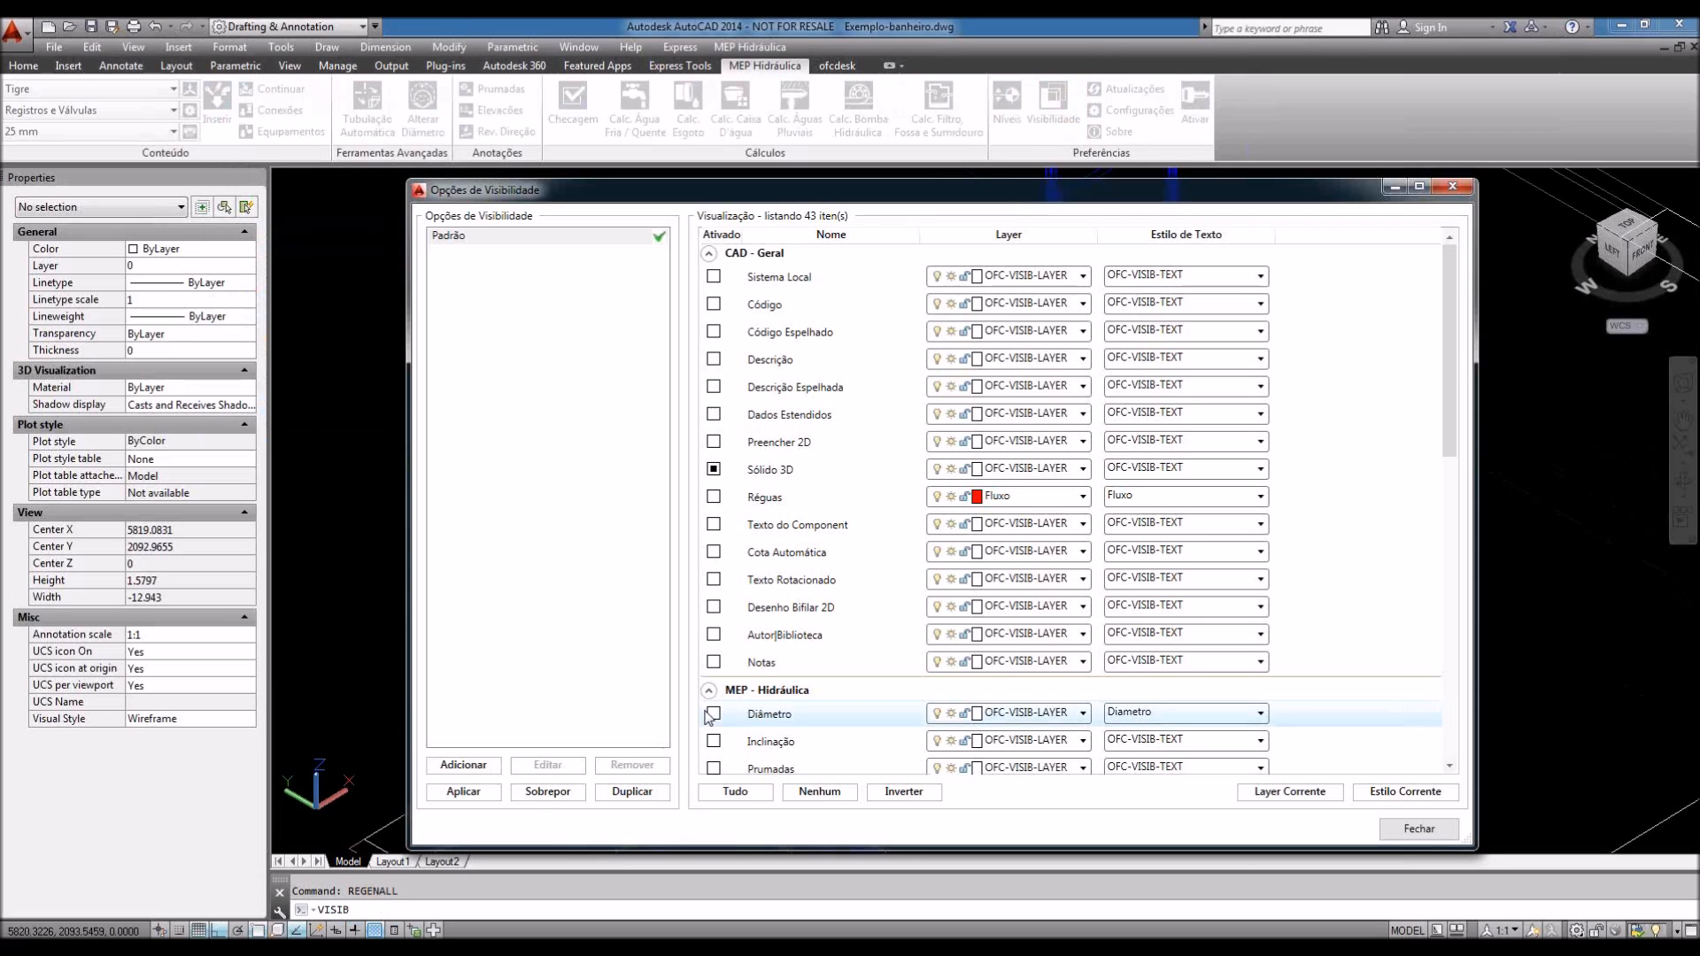
{"action": "left_click", "coordinate": [714, 714]}
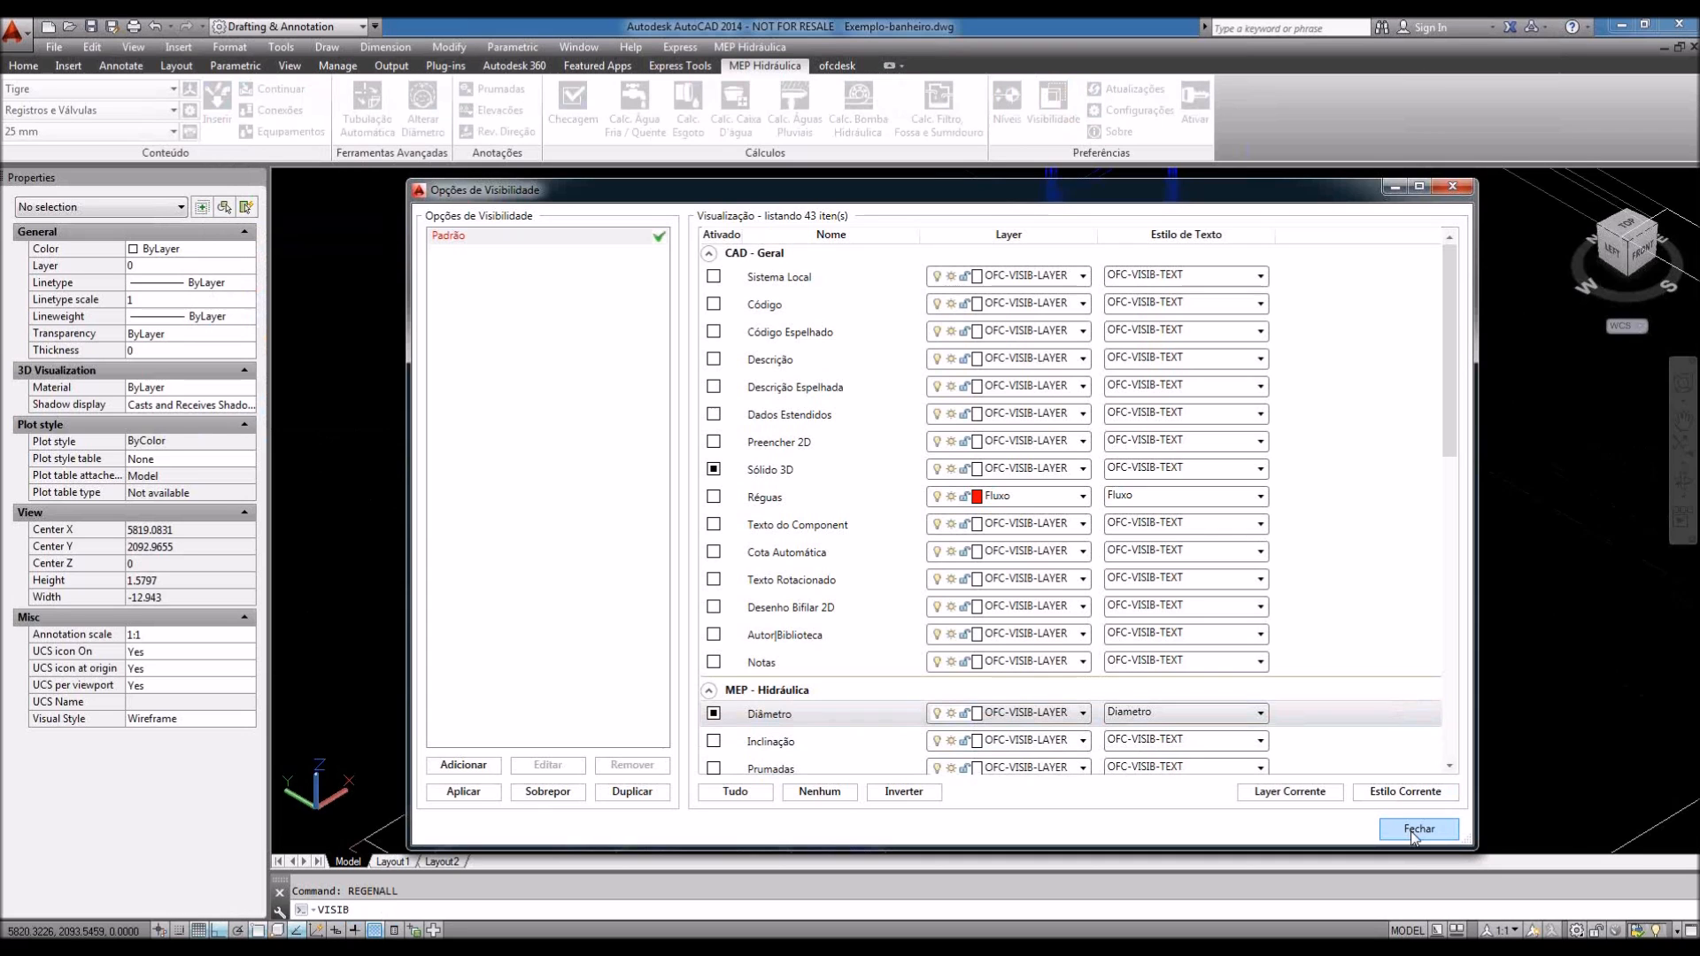
{"action": "left_click", "coordinate": [1416, 830]}
{"action": "scroll", "coordinate": [879, 563], "scroll_direction": "up", "scroll_amount": 5}
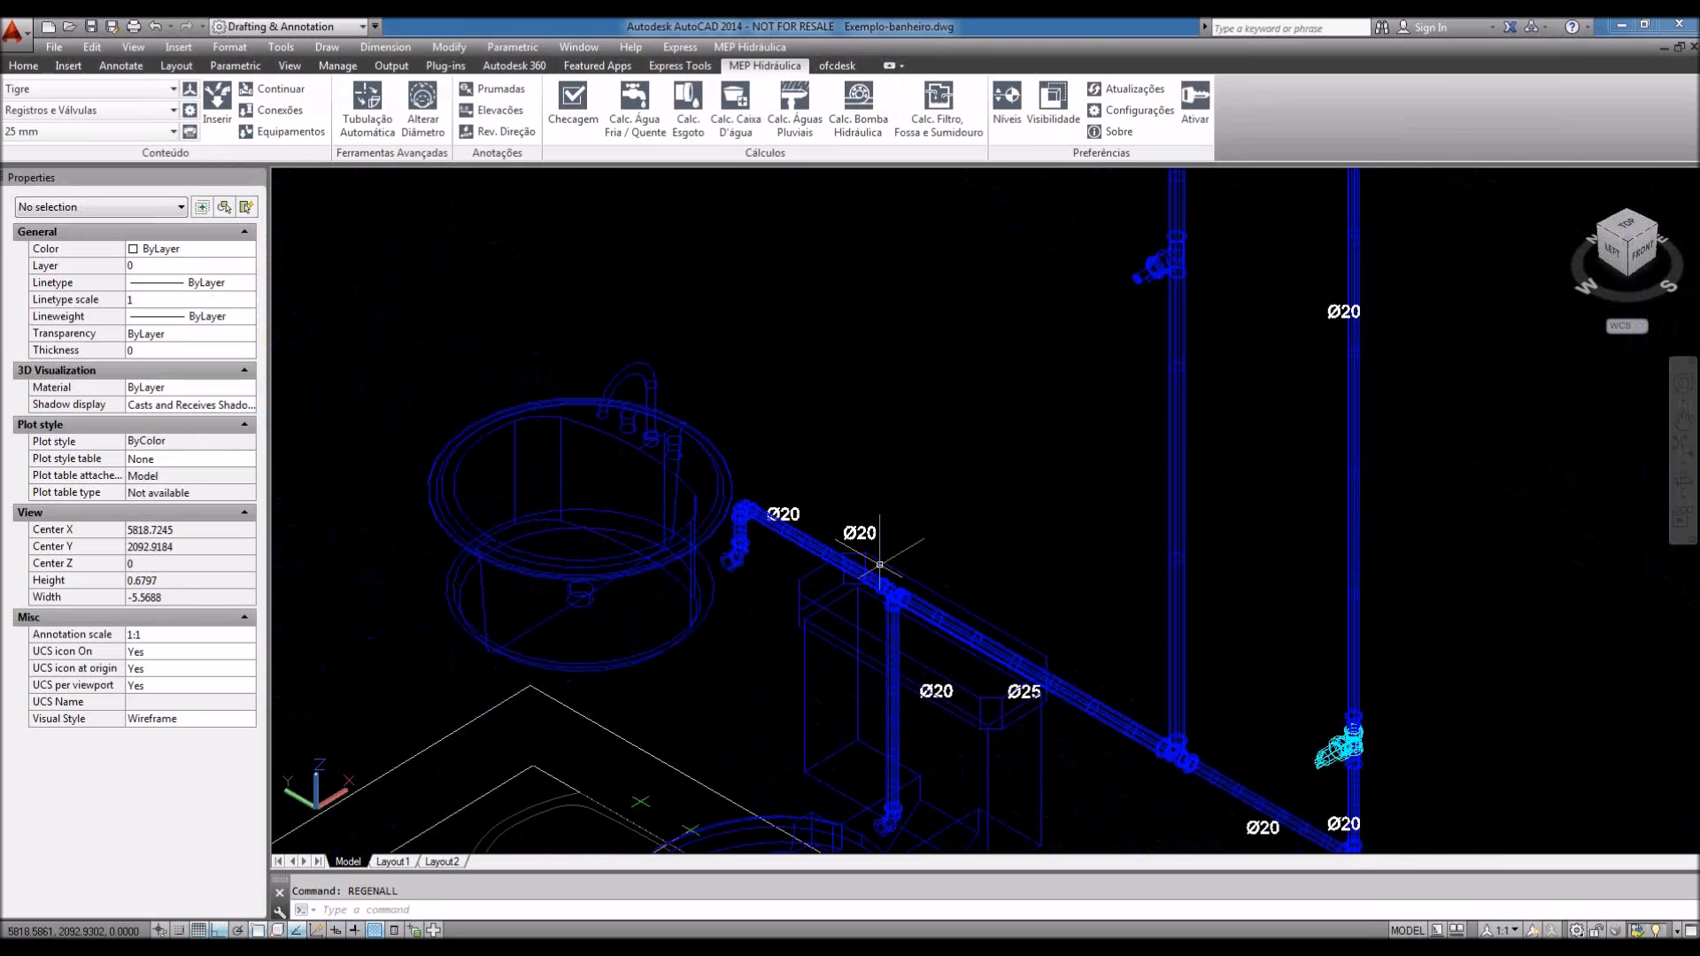
{"action": "scroll", "coordinate": [1072, 686], "scroll_direction": "up", "scroll_amount": 4}
{"action": "left_click", "coordinate": [1094, 684]}
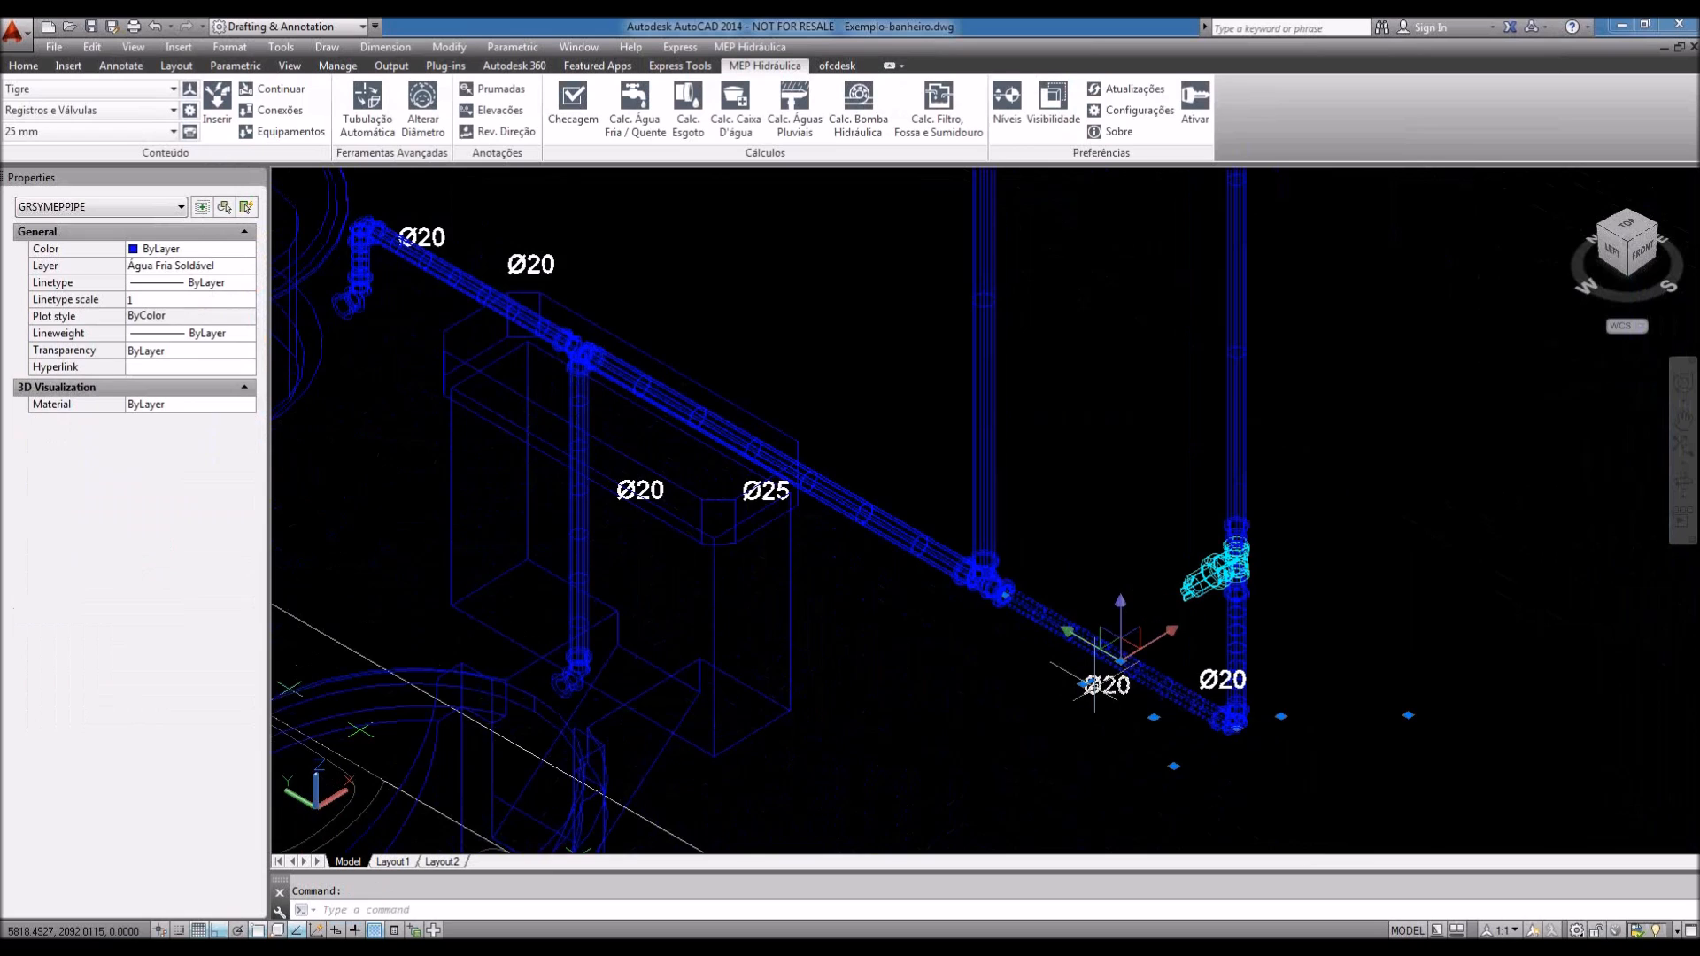
Step: Move the lower-right pipe's Ø20 label up-left, clear of the pipe, with Ortho off
{"action": "left_click", "coordinate": [1088, 685]}
{"action": "scroll", "coordinate": [1133, 690], "scroll_direction": "up", "scroll_amount": 5}
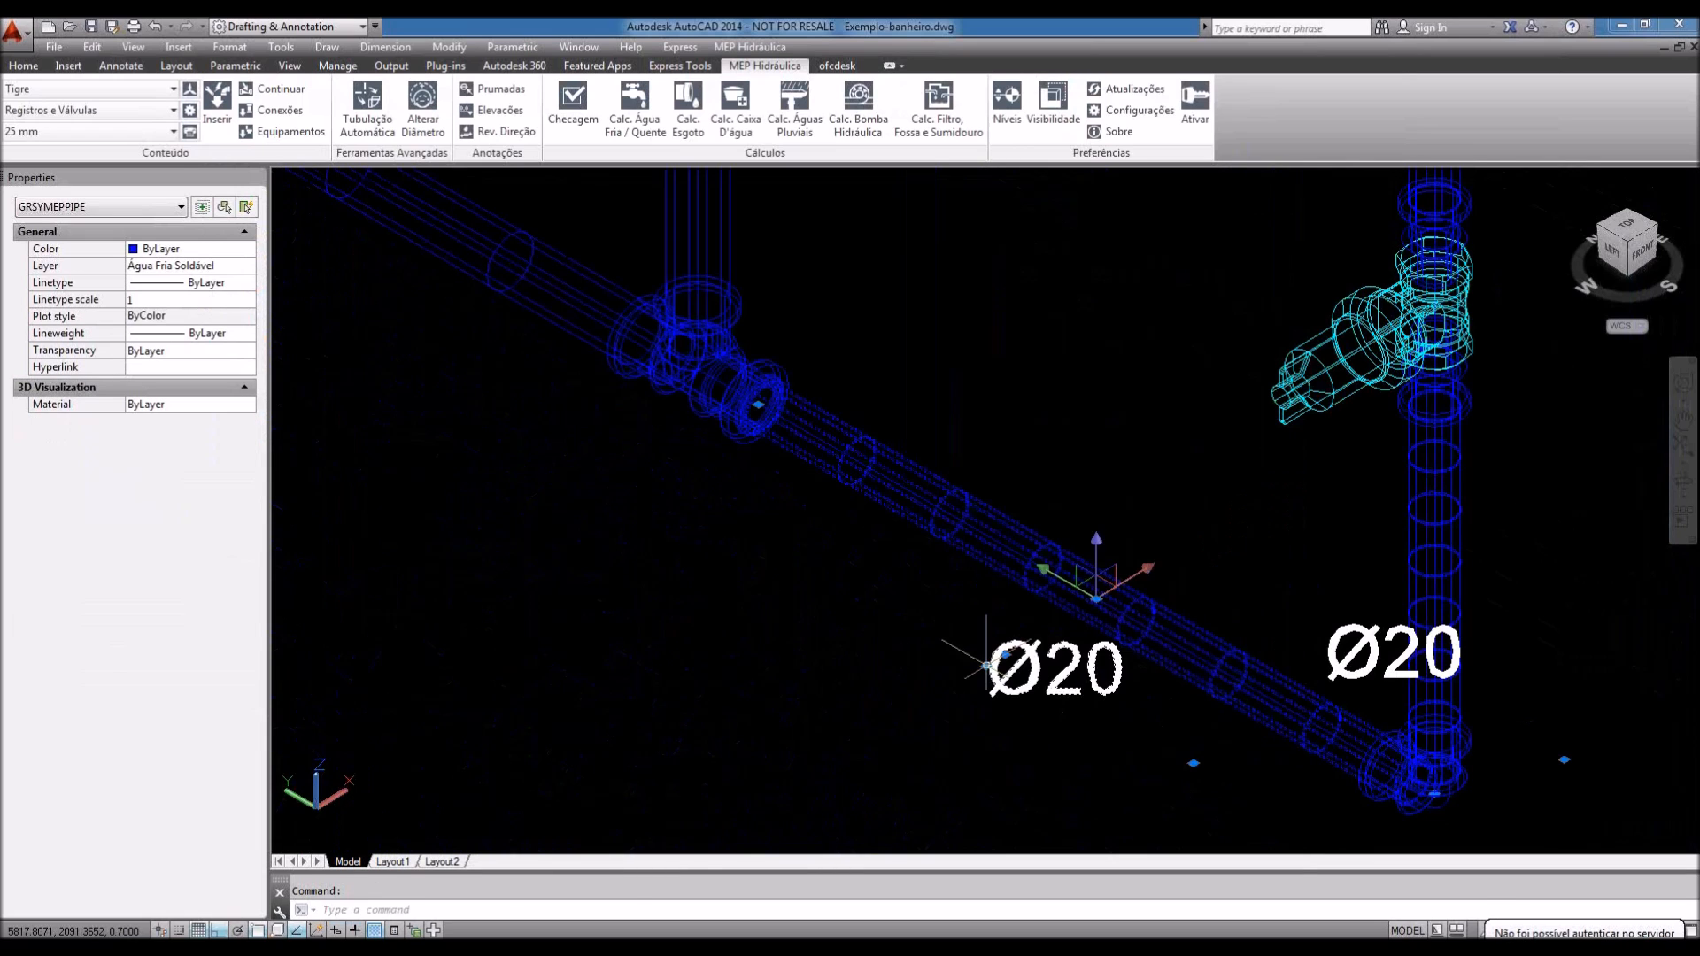
{"action": "key", "text": "F8"}
{"action": "left_click", "coordinate": [709, 516]}
{"action": "scroll", "coordinate": [902, 655], "scroll_direction": "down", "scroll_amount": 2}
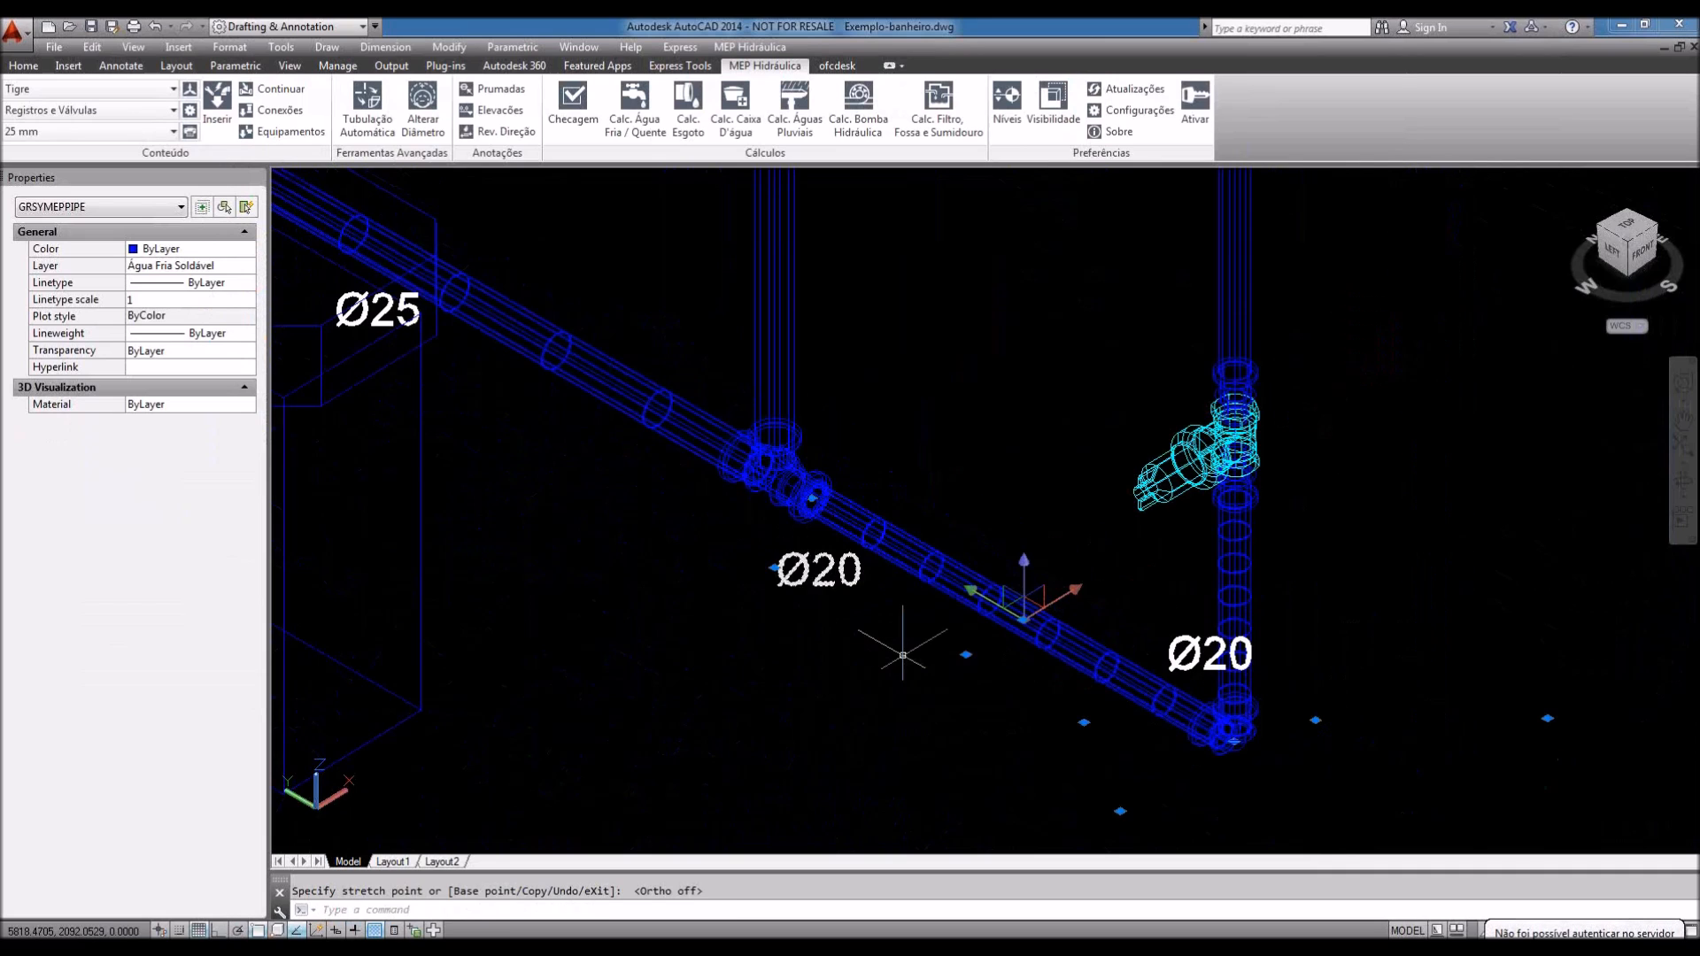
{"action": "key", "text": "Escape"}
Step: Move the vertical pipe's Ø20 label to the right of the pipe
{"action": "middle_click_drag", "start_coordinate": [902, 656], "coordinate": [810, 607]}
{"action": "left_click", "coordinate": [1091, 615]}
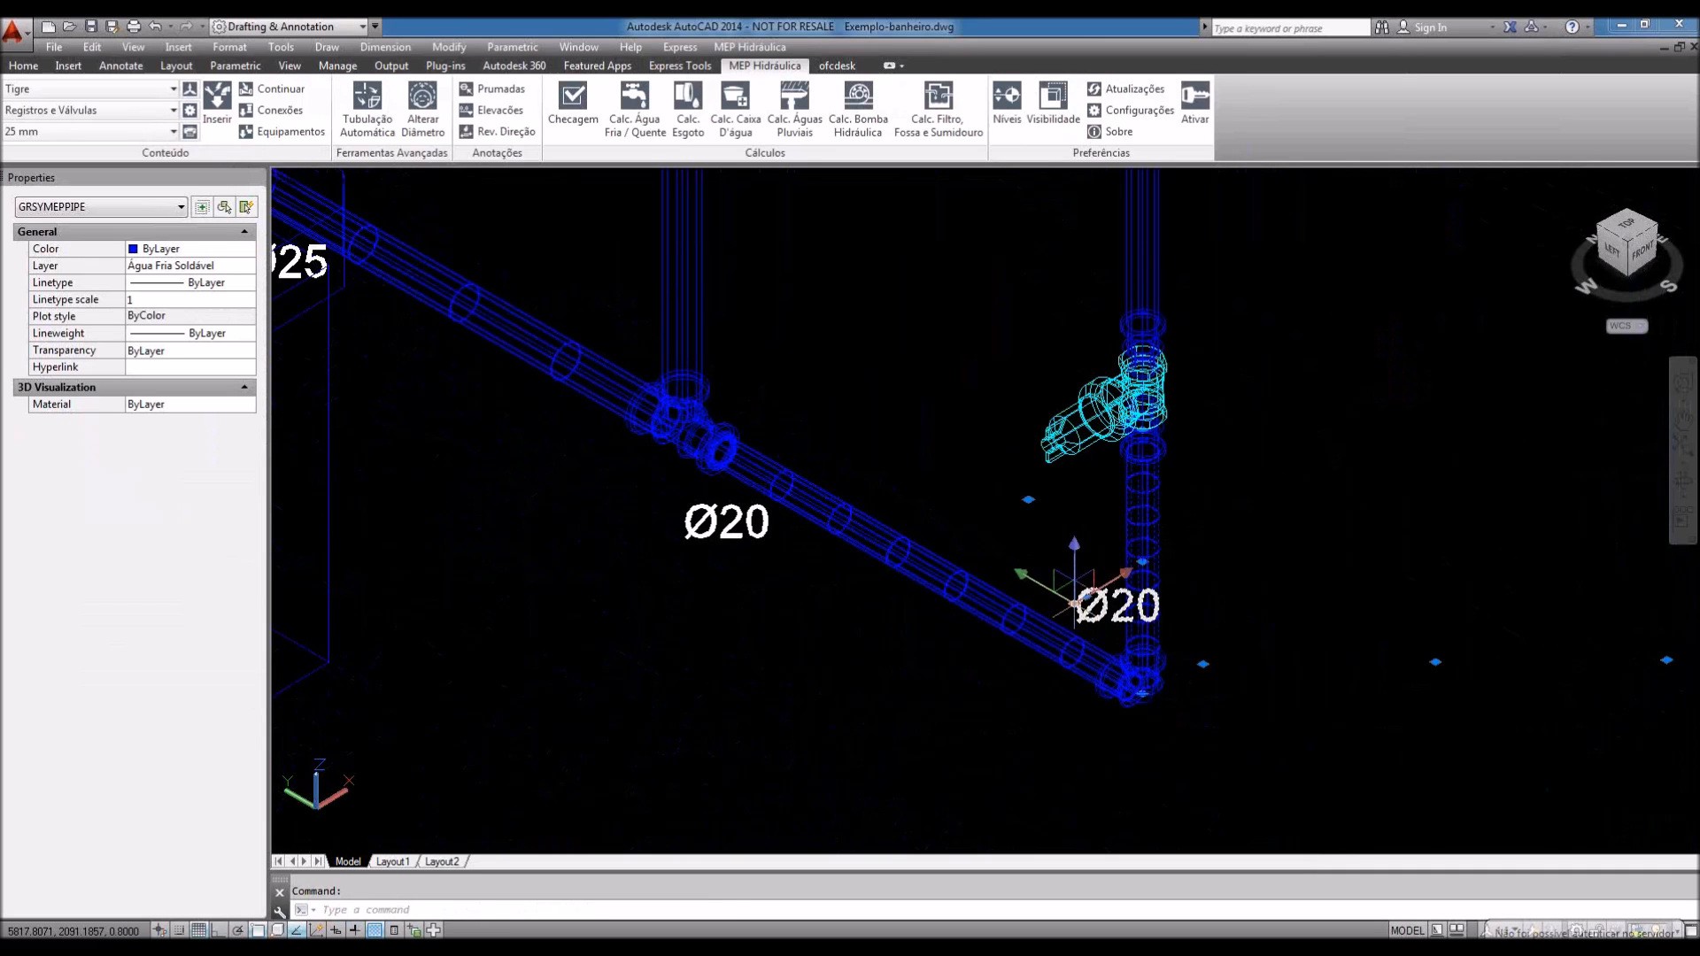
{"action": "left_click", "coordinate": [1074, 603]}
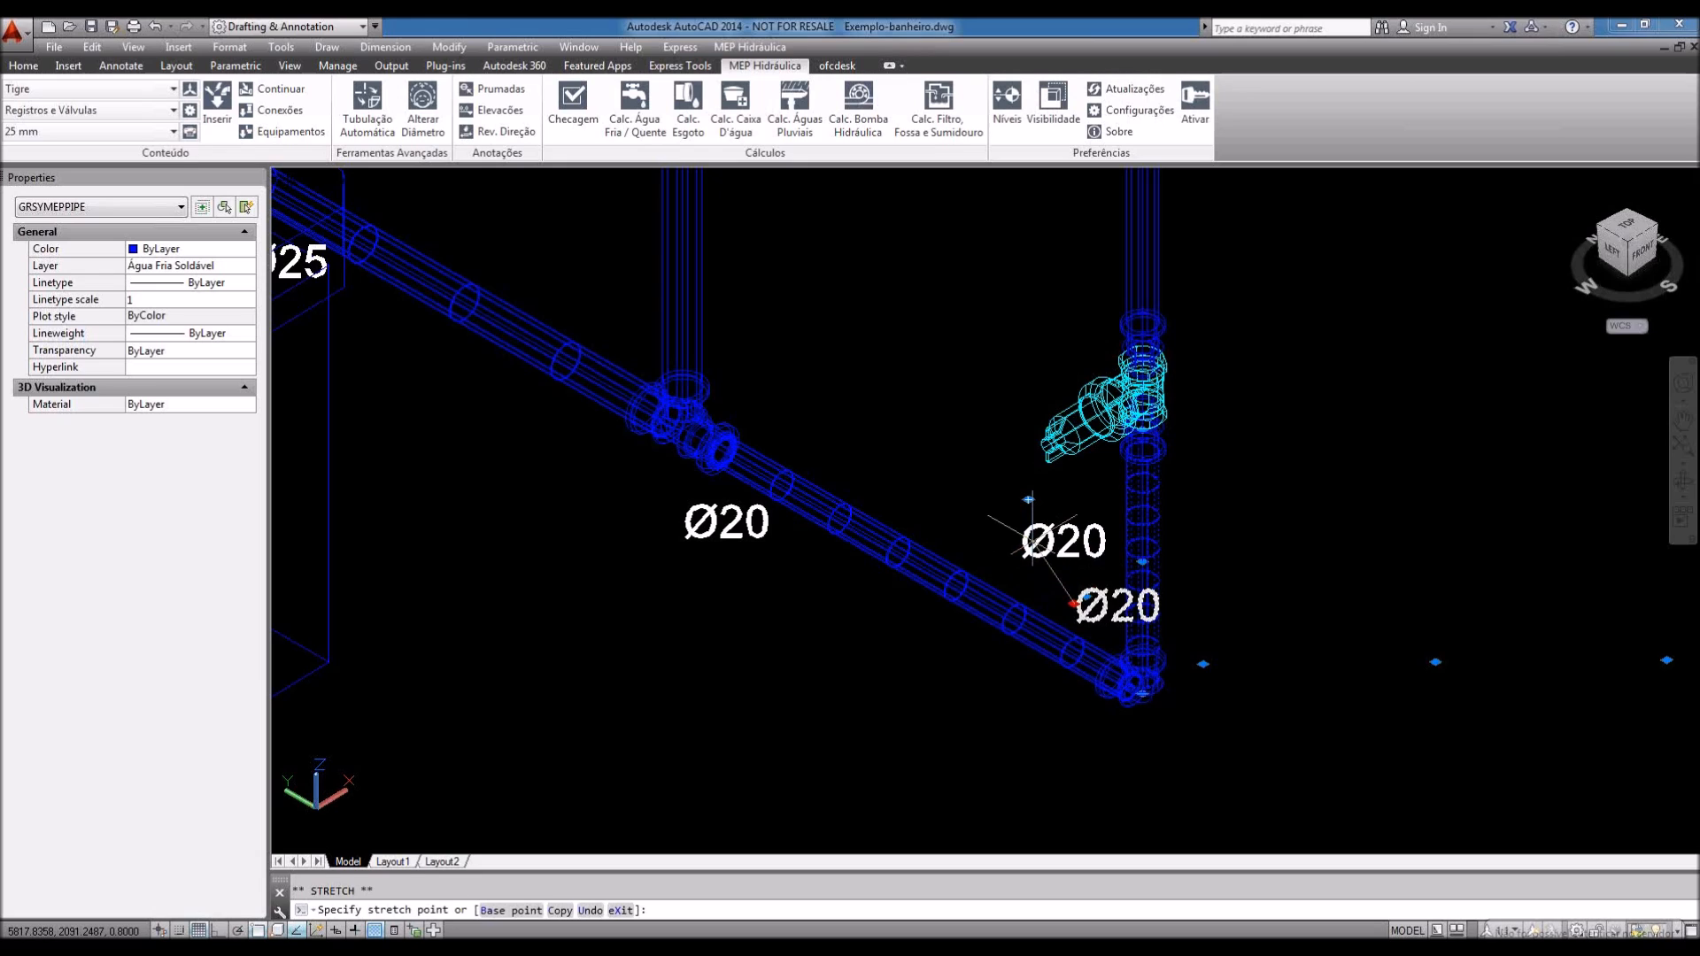
{"action": "left_click", "coordinate": [1187, 527]}
{"action": "key", "text": "Escape"}
{"action": "scroll", "coordinate": [1180, 722], "scroll_direction": "down", "scroll_amount": 3}
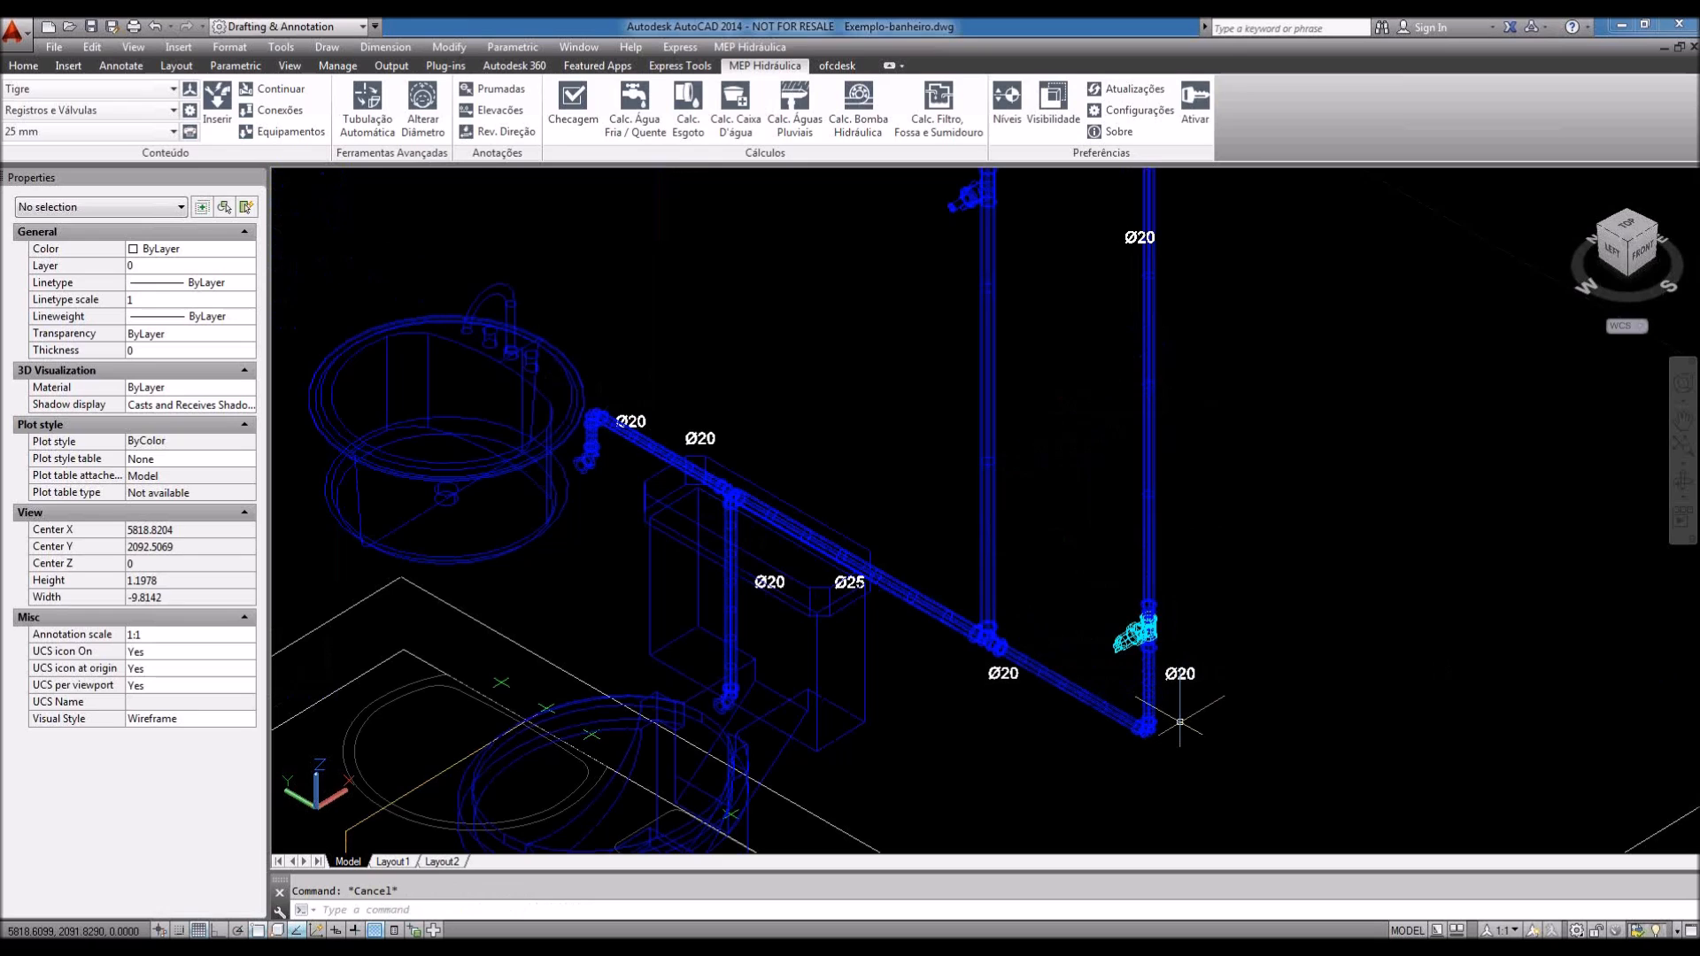
{"action": "left_click", "coordinate": [1053, 104]}
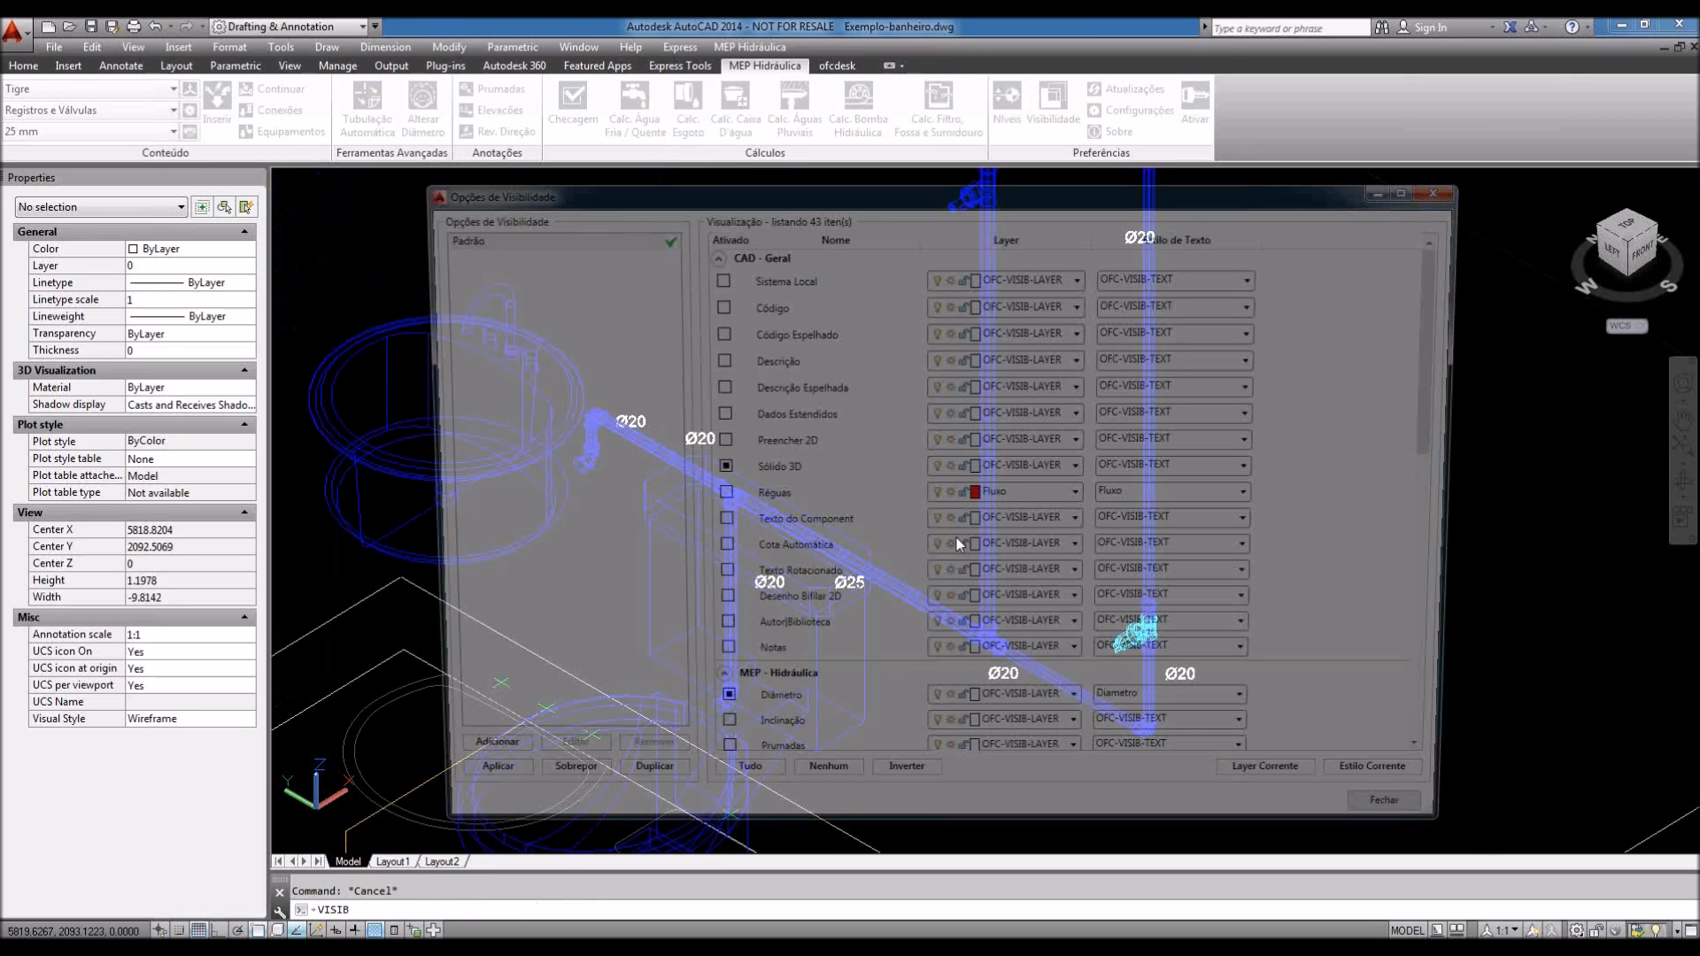
Step: Turn on the Elevação annotations and regenerate the drawing with RE
{"action": "scroll", "coordinate": [1459, 432], "scroll_direction": "down", "scroll_amount": 3}
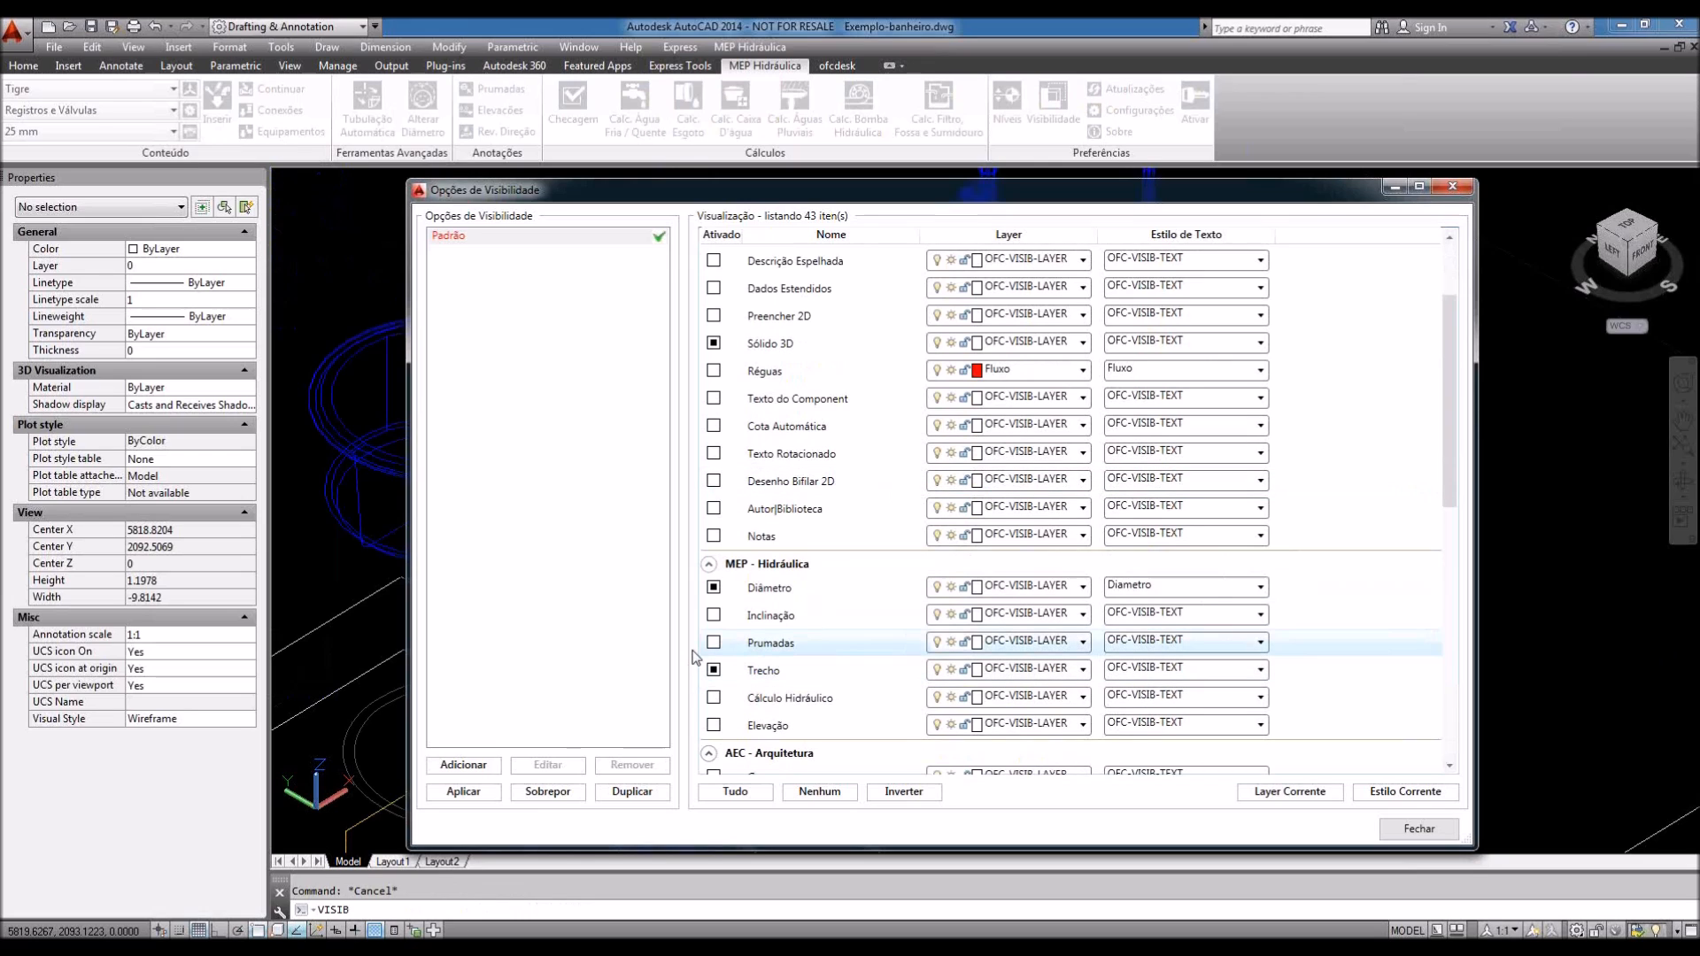
{"action": "left_click", "coordinate": [713, 725]}
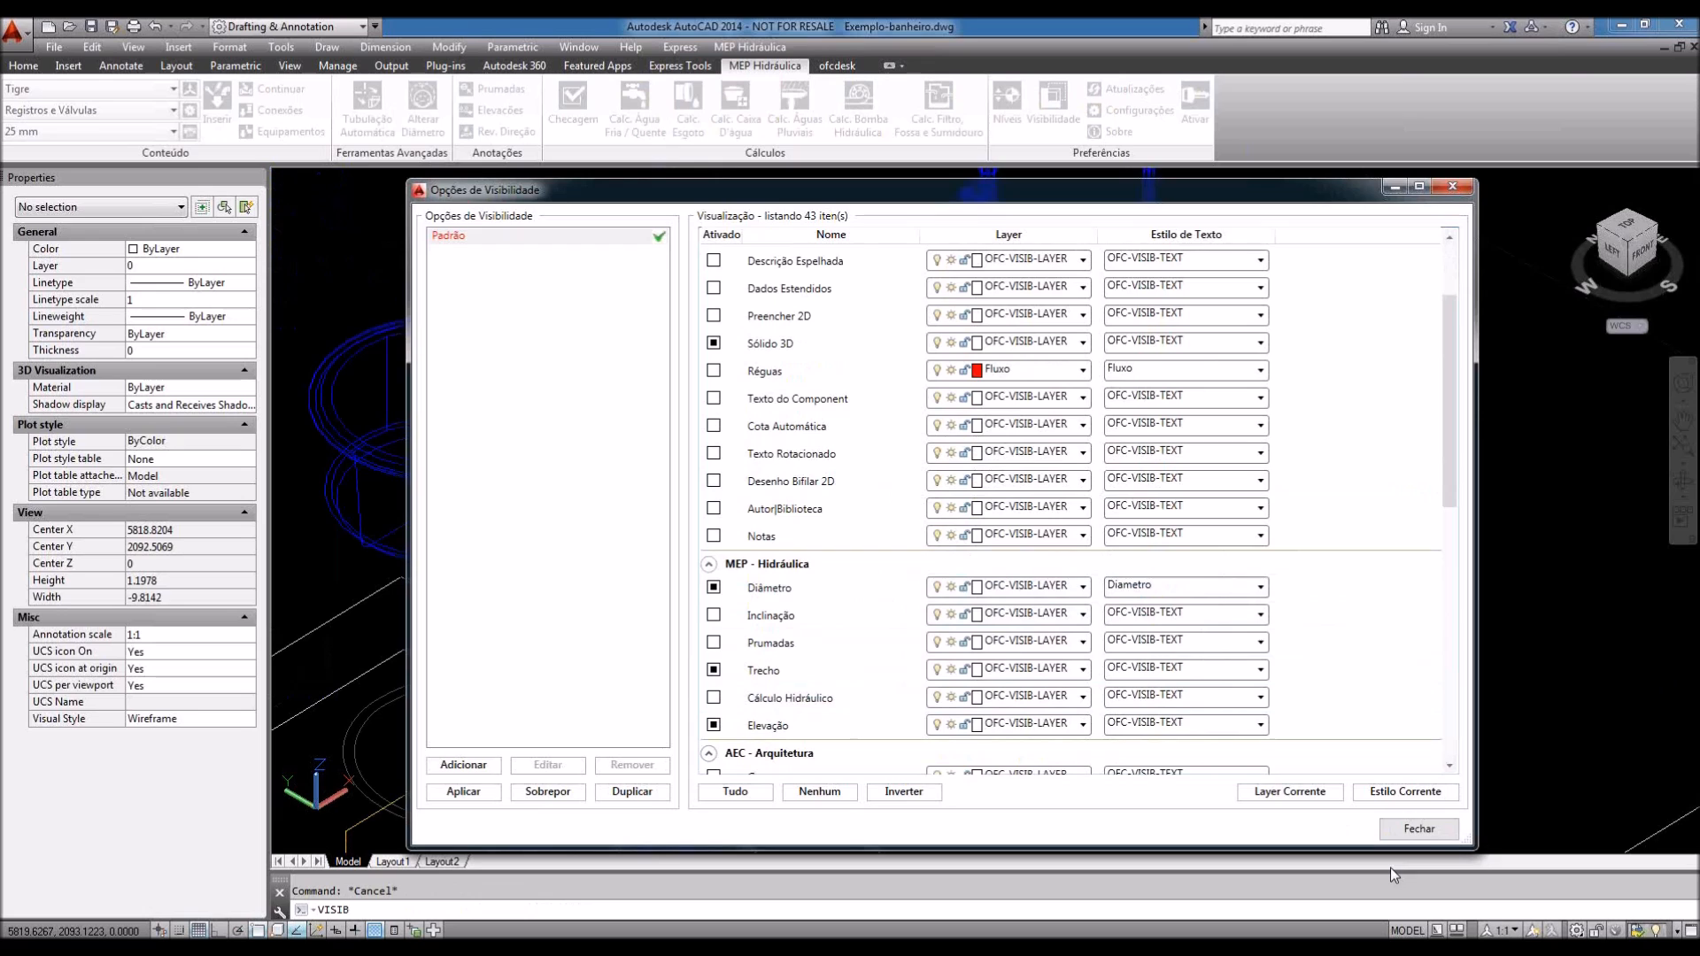
{"action": "left_click", "coordinate": [1419, 829]}
{"action": "scroll", "coordinate": [900, 600], "scroll_direction": "down", "scroll_amount": 2}
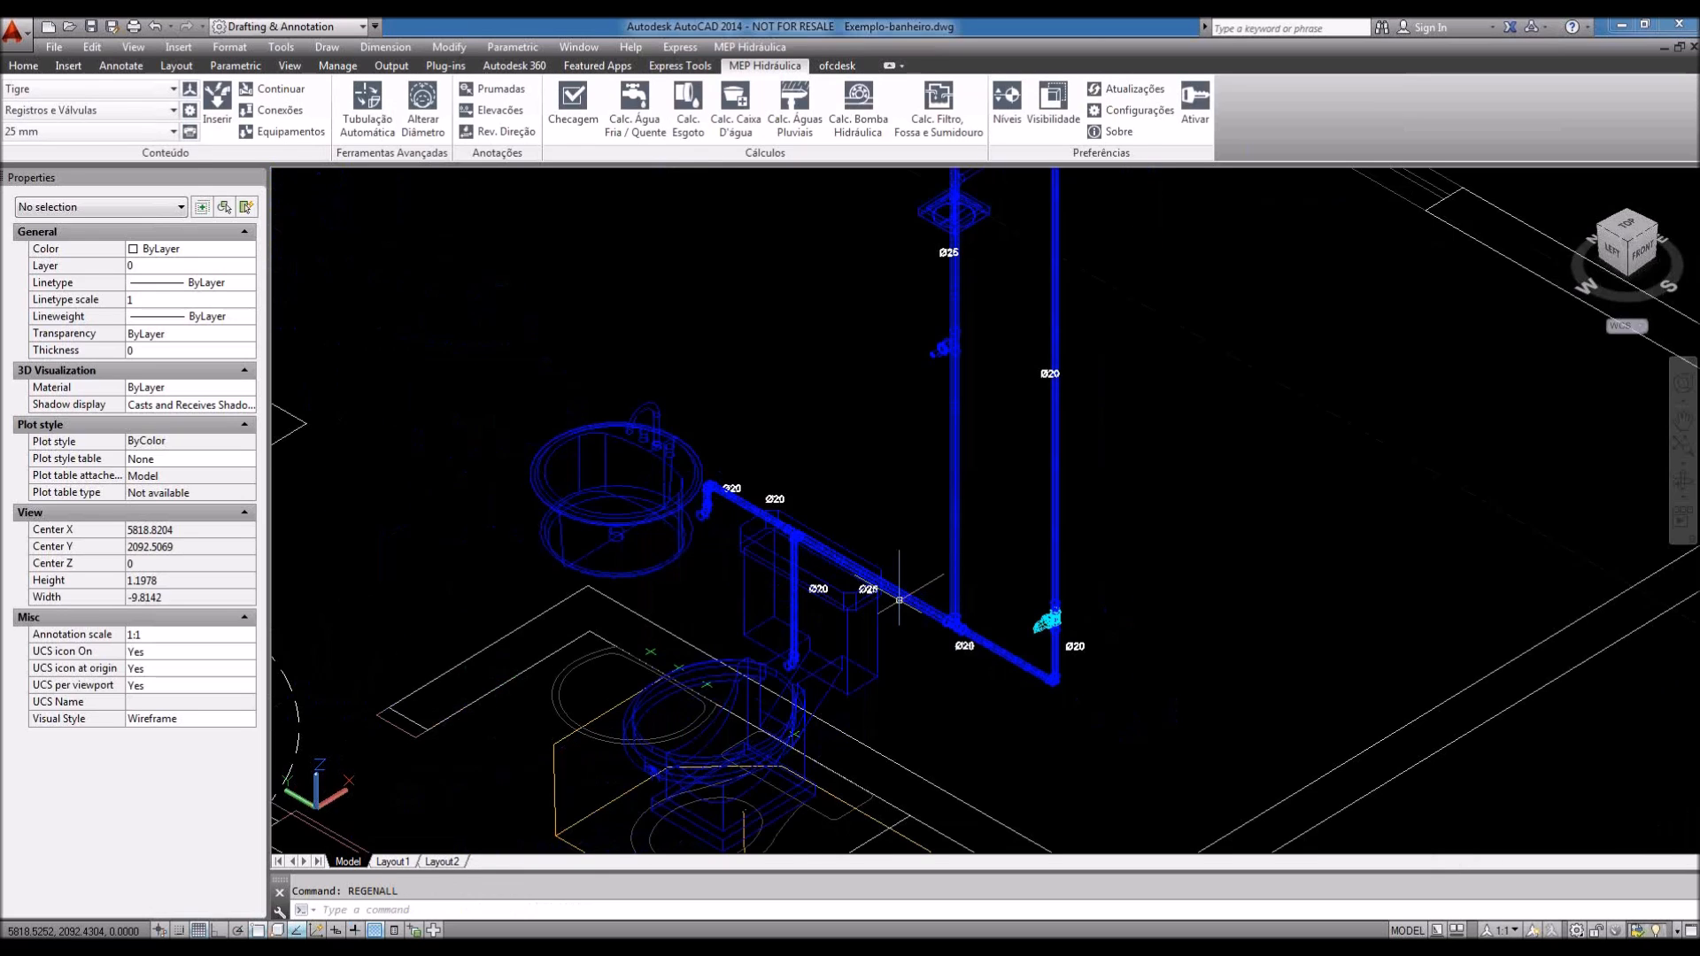
{"action": "type", "text": "re"}
{"action": "key", "text": "Return"}
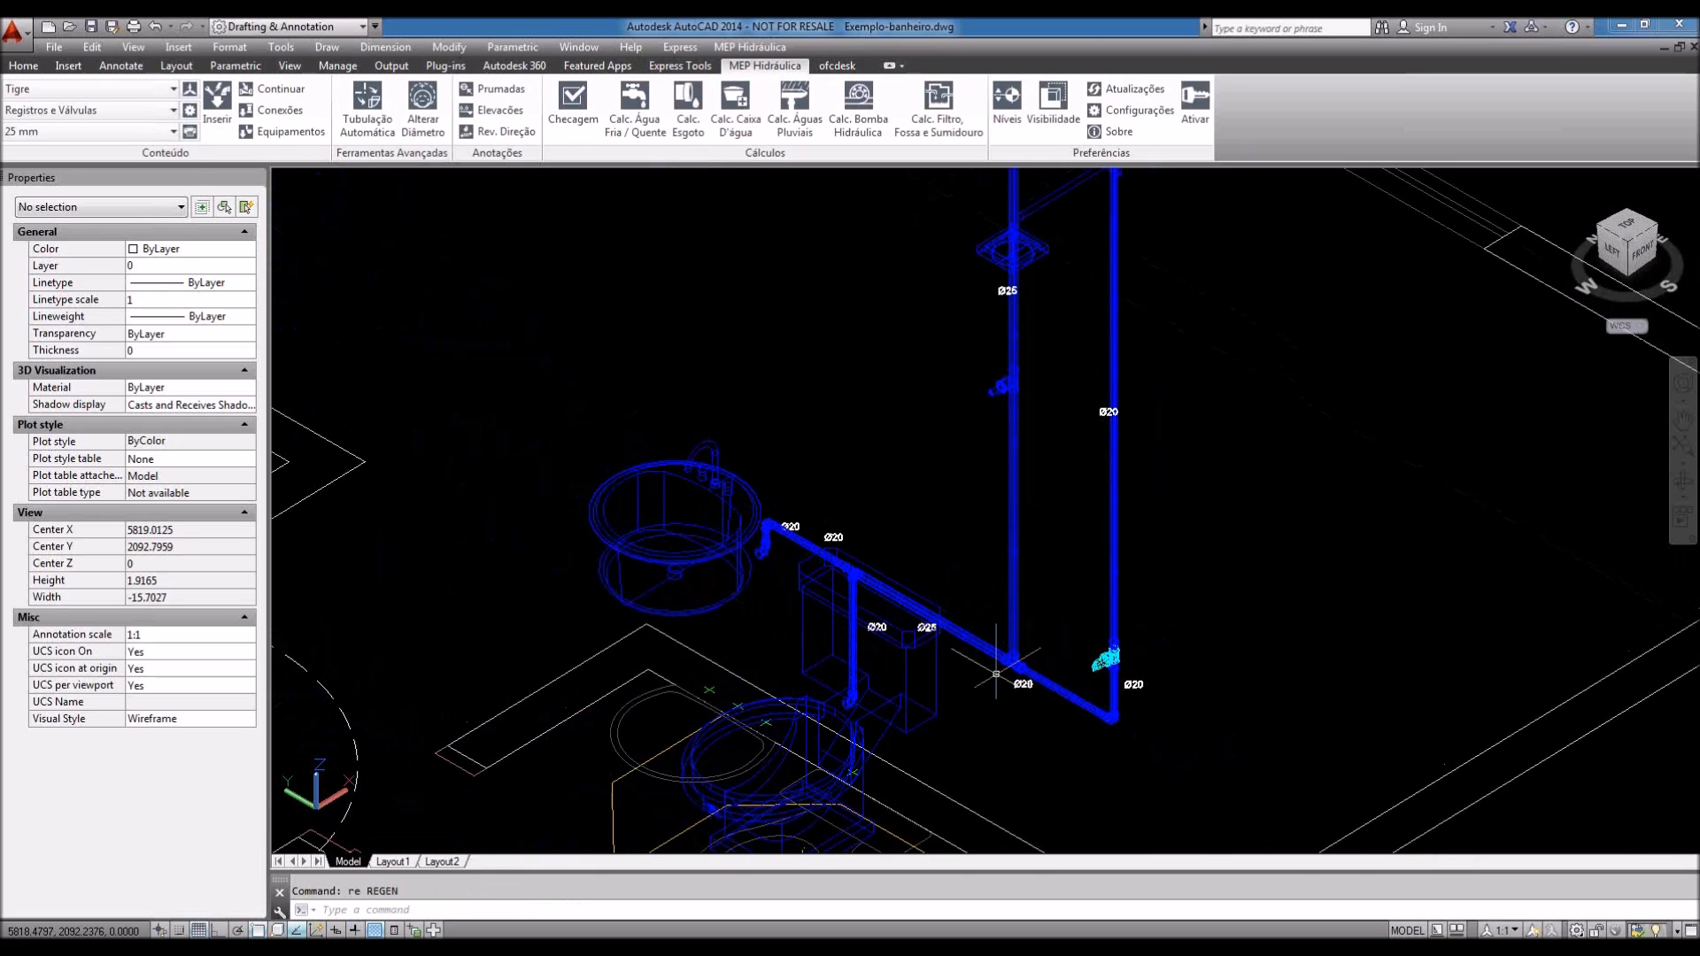
{"action": "scroll", "coordinate": [996, 674], "scroll_direction": "up", "scroll_amount": 3}
{"action": "scroll", "coordinate": [1105, 711], "scroll_direction": "down", "scroll_amount": 4}
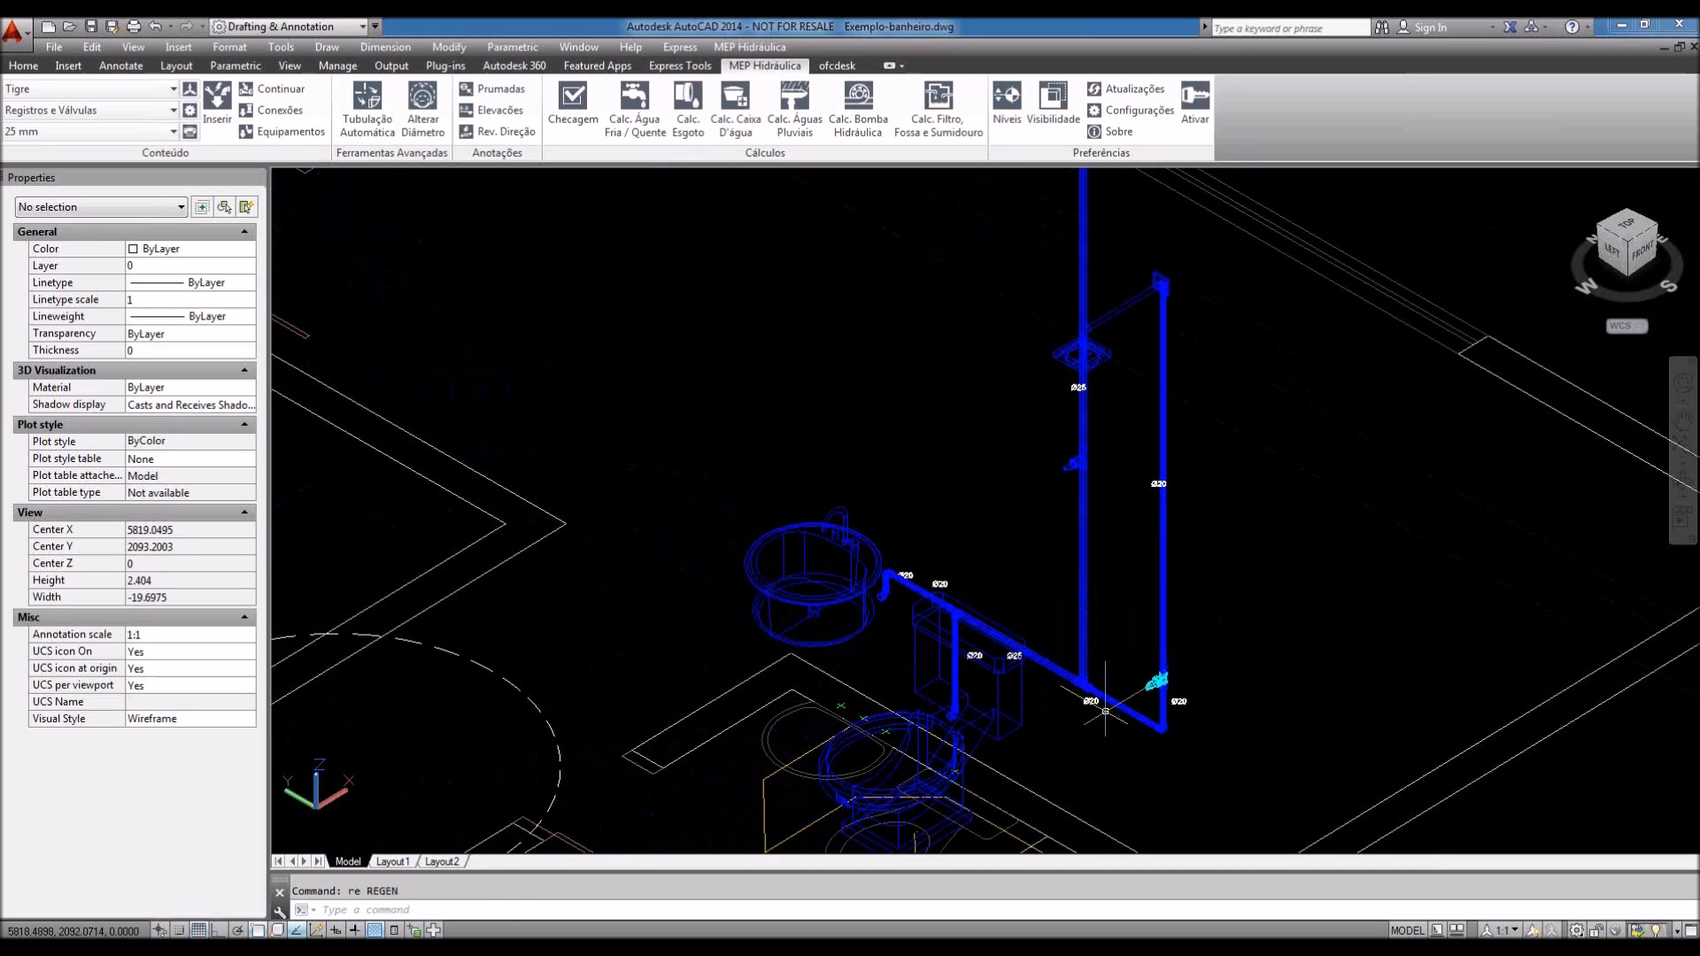
{"action": "mouse_move", "coordinate": [1105, 711]}
{"action": "middle_mouse_down"}
{"action": "mouse_move", "coordinate": [1171, 624]}
{"action": "mouse_move", "coordinate": [1161, 645]}
{"action": "middle_mouse_up"}
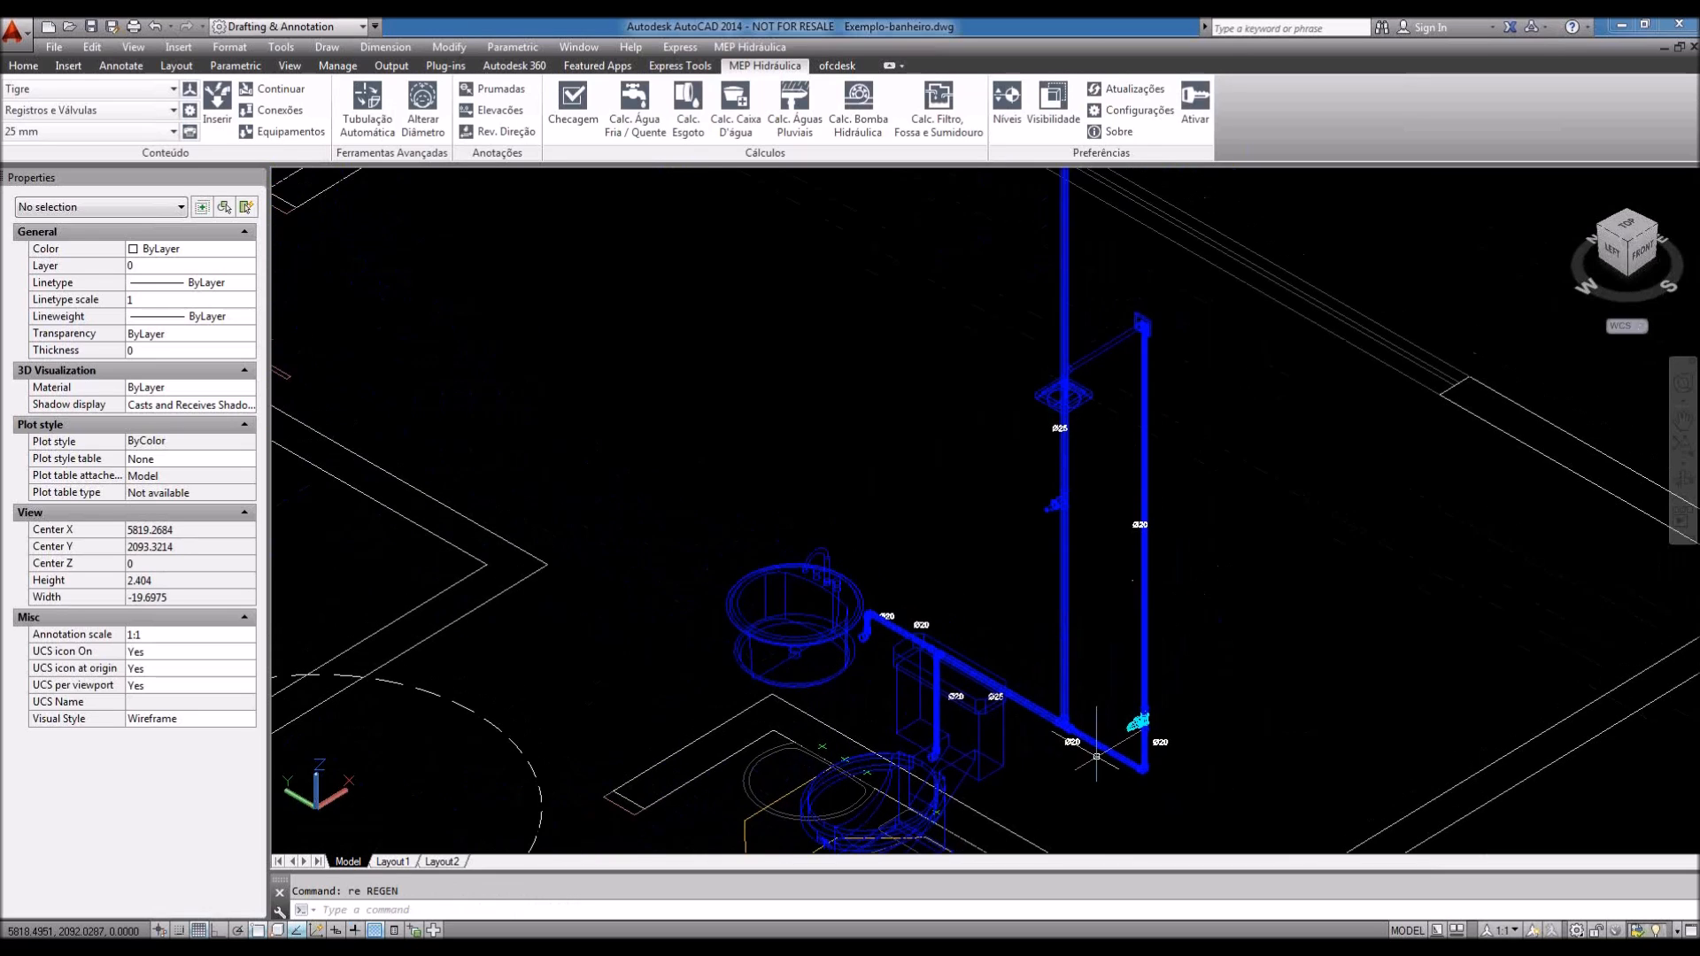
{"action": "scroll", "coordinate": [1096, 755], "scroll_direction": "up", "scroll_amount": 3}
Step: Switch off the Trecho and Elevação annotations so only pipe diameters stay labelled
{"action": "left_click", "coordinate": [1053, 102]}
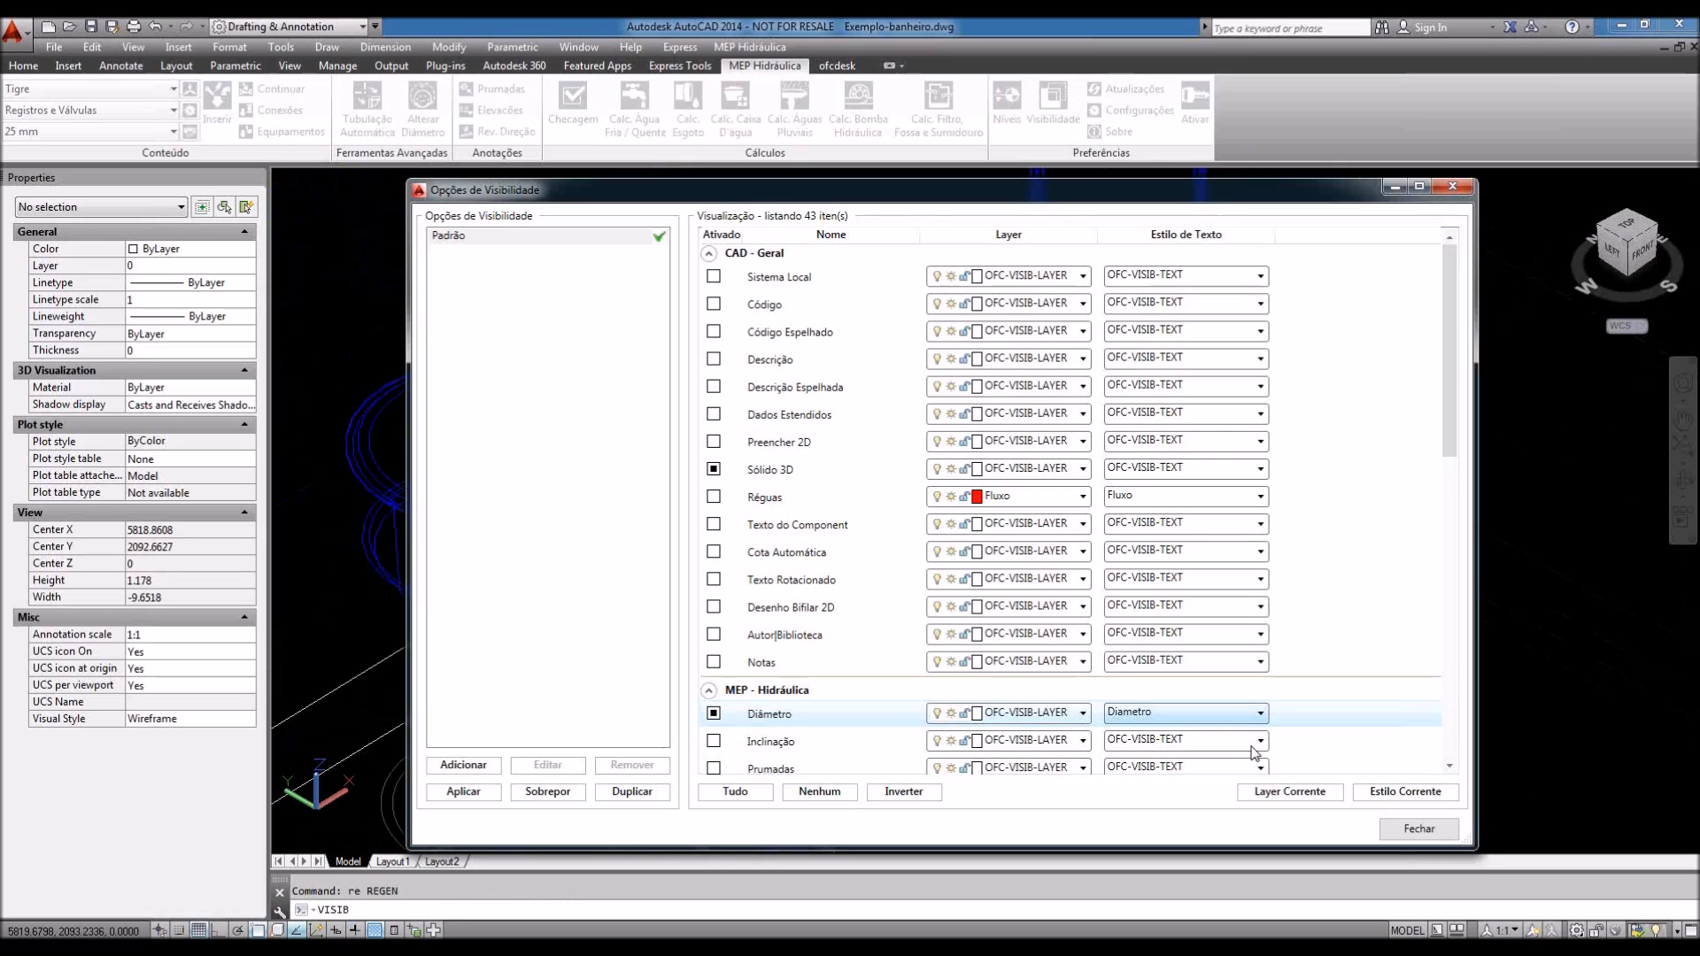
{"action": "left_click_drag", "start_coordinate": [1447, 445], "coordinate": [1445, 467]}
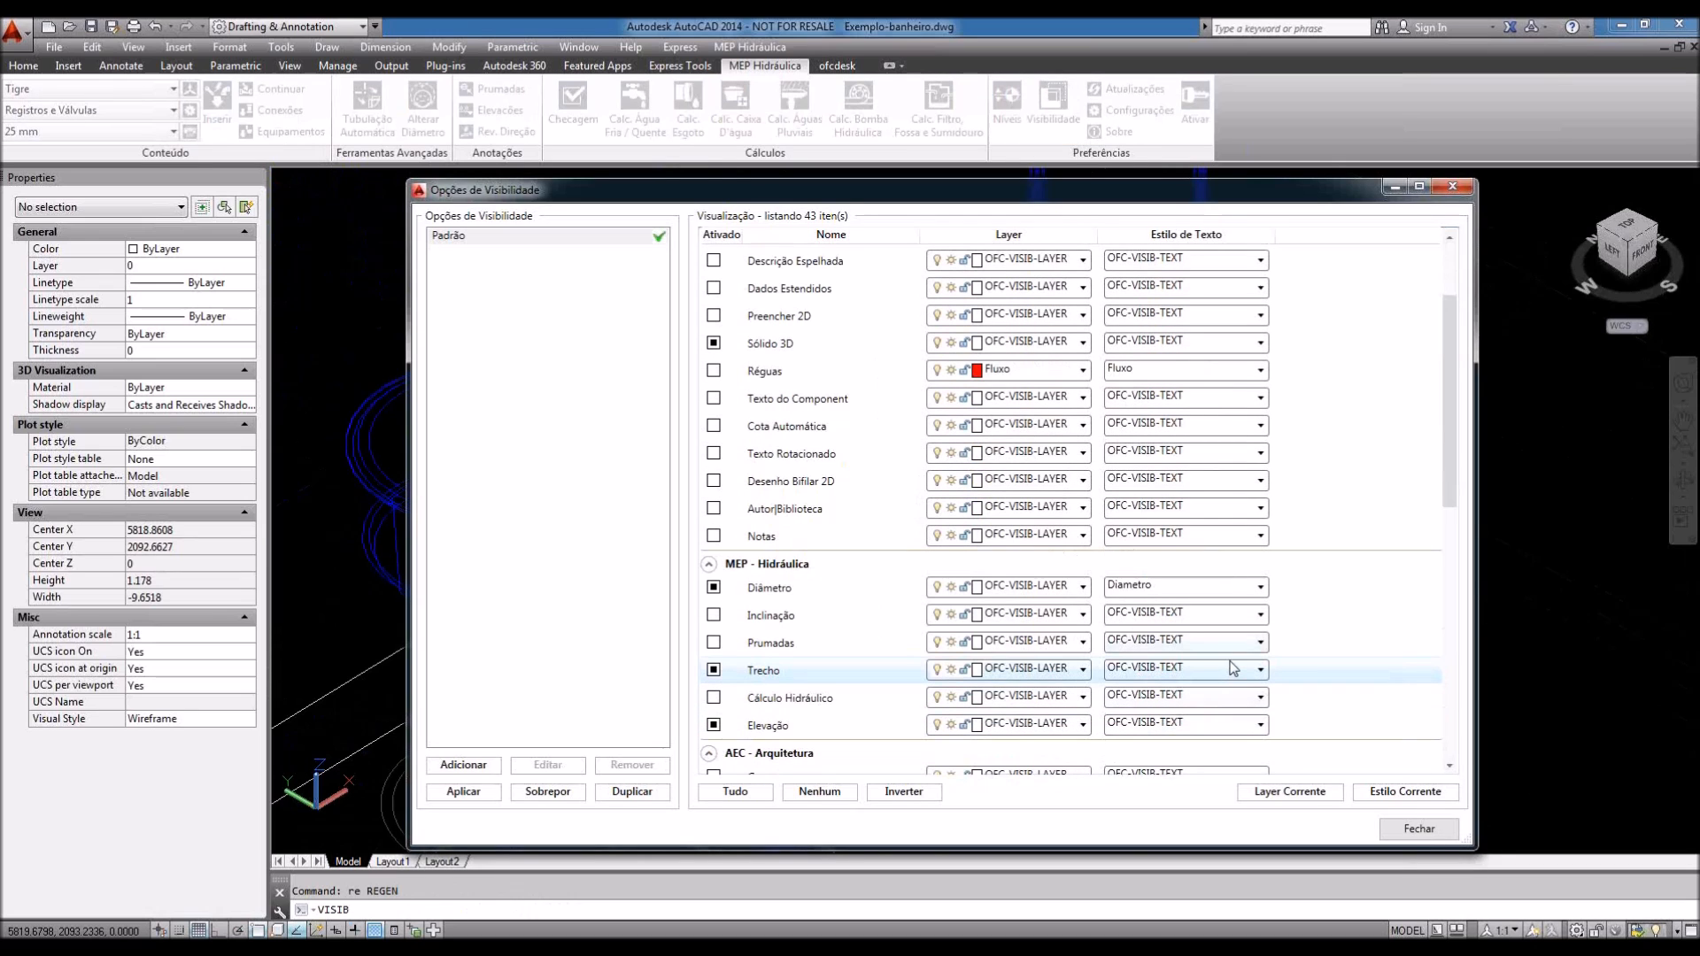
{"action": "left_click", "coordinate": [1168, 672]}
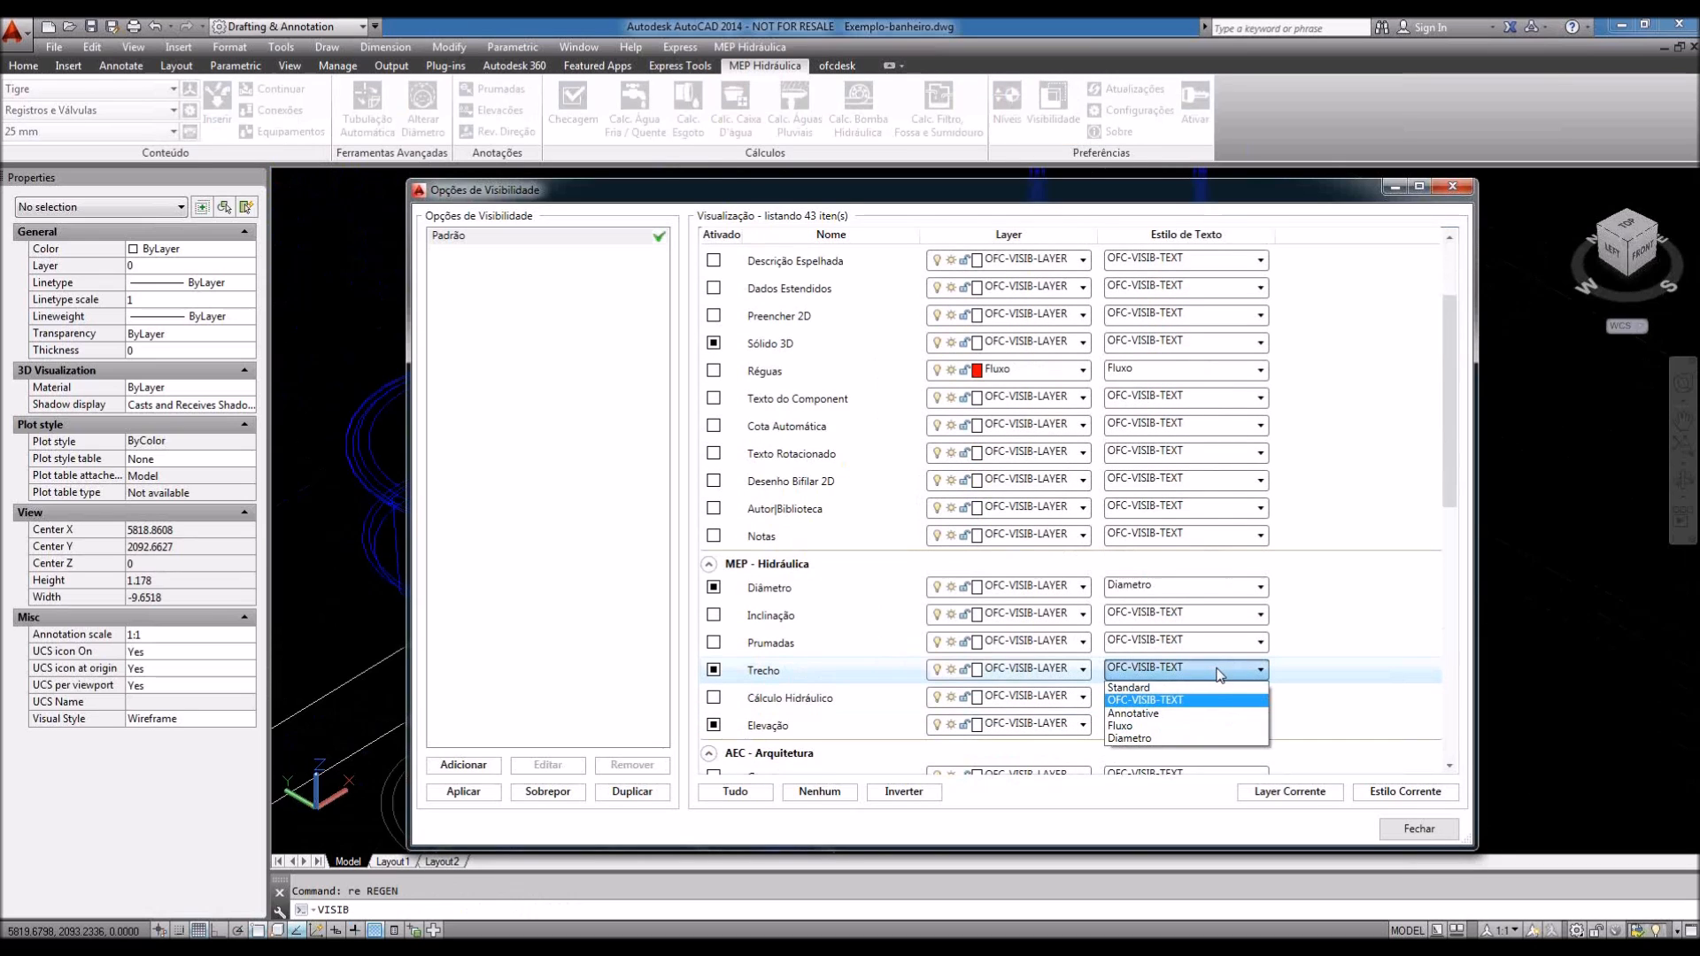
{"action": "left_click", "coordinate": [1168, 695]}
{"action": "left_click", "coordinate": [713, 671]}
{"action": "left_click", "coordinate": [713, 725]}
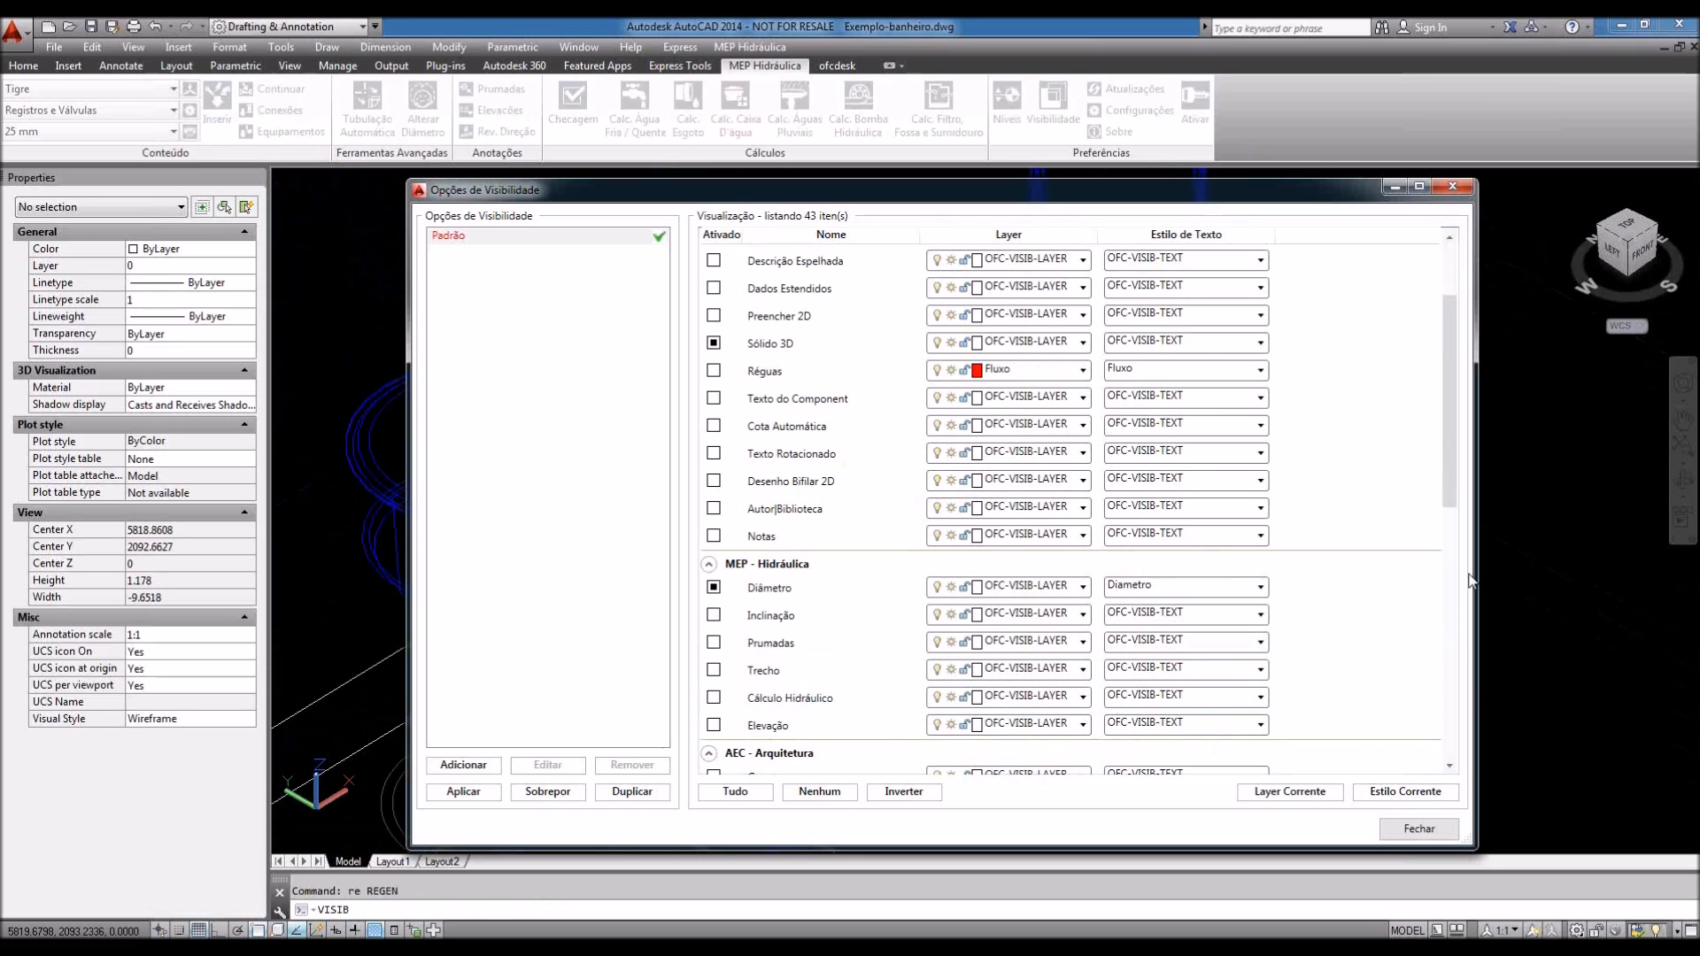
{"action": "left_click_drag", "start_coordinate": [1448, 465], "coordinate": [1449, 509]}
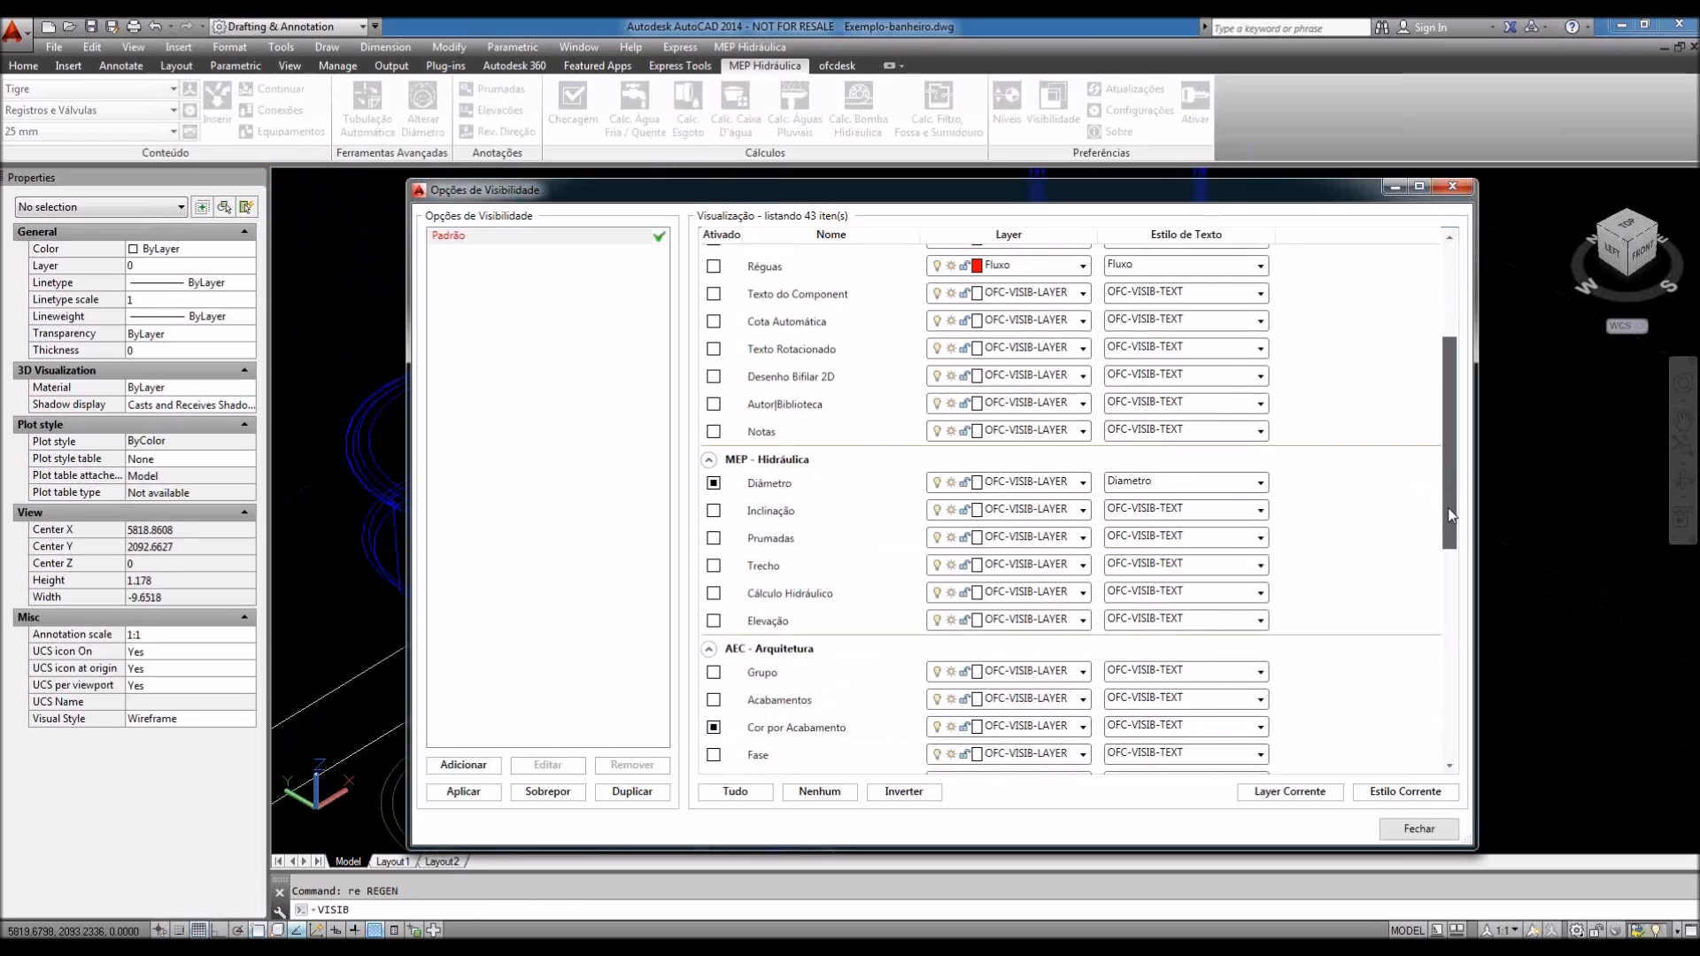
{"action": "left_click", "coordinate": [1418, 828]}
{"action": "scroll", "coordinate": [1161, 637], "scroll_direction": "down", "scroll_amount": 5}
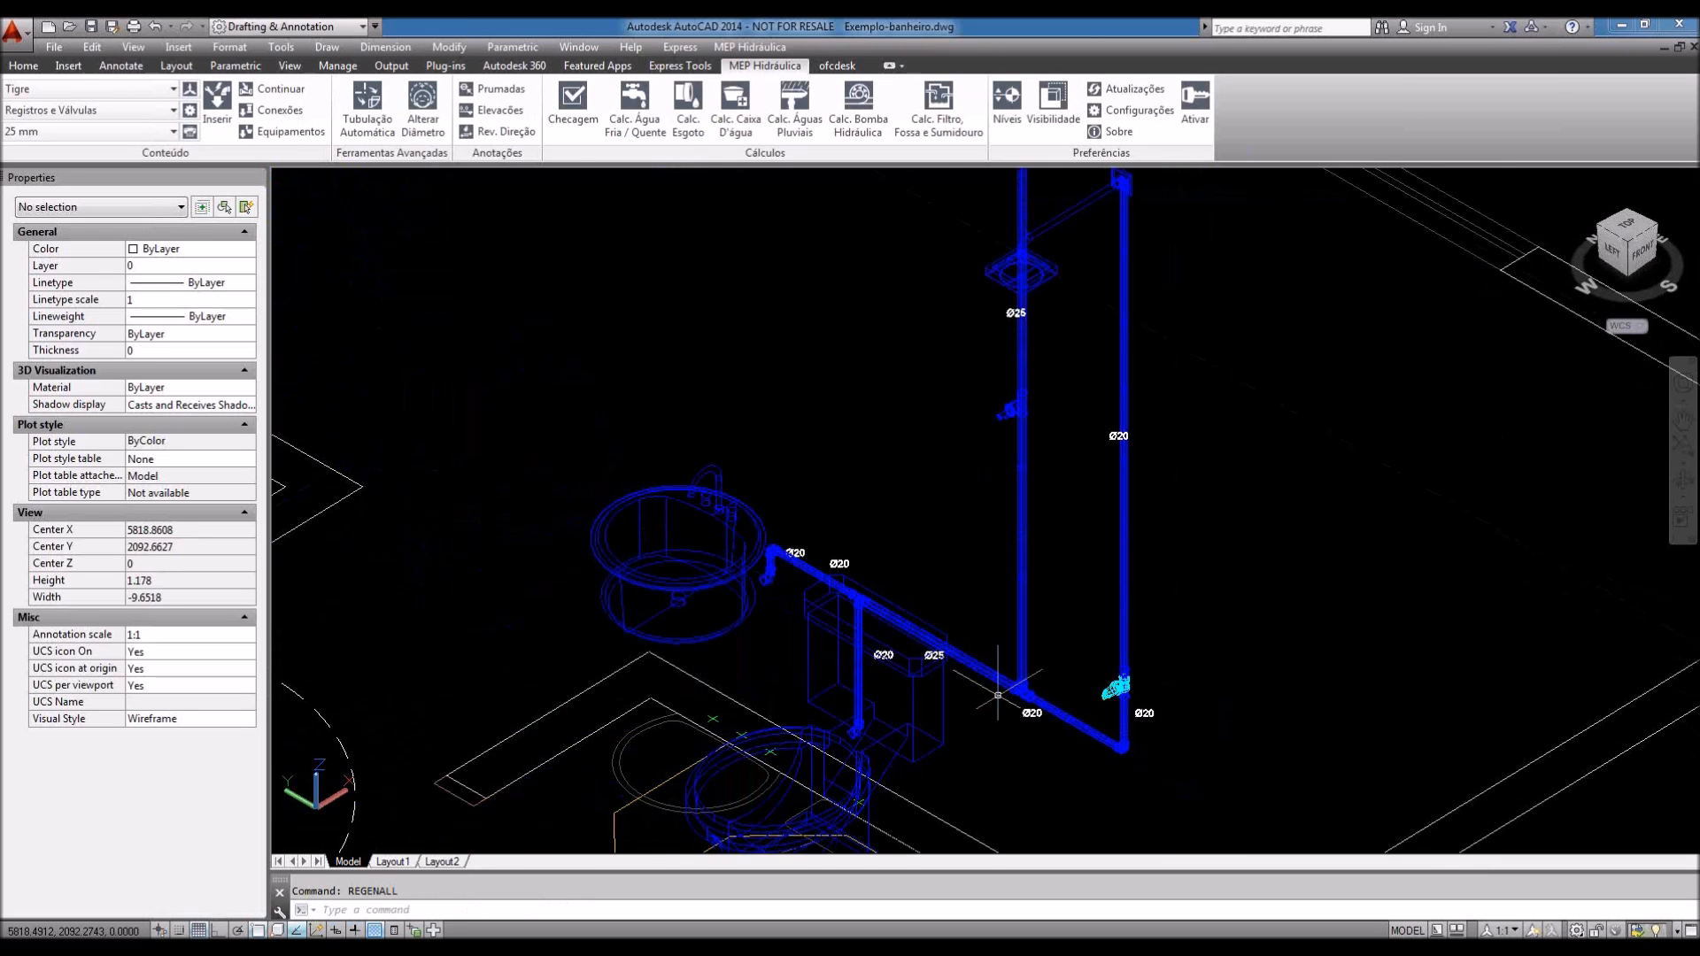
{"action": "middle_click_drag", "start_coordinate": [1160, 637], "coordinate": [1212, 620]}
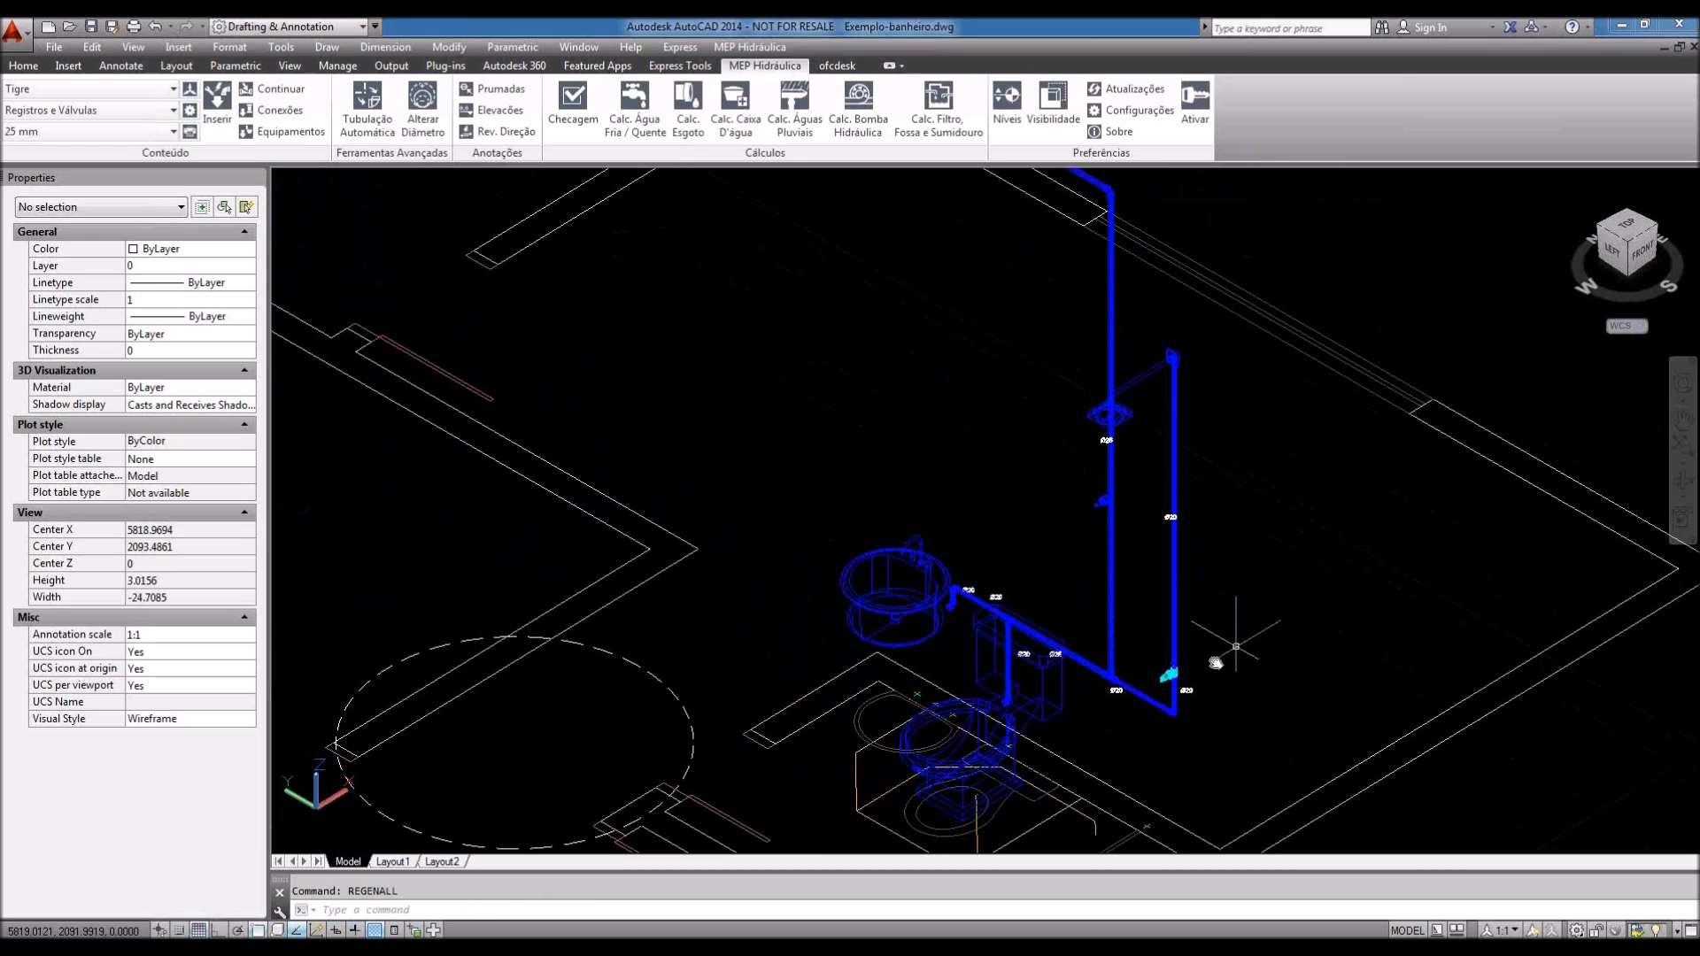
{"action": "scroll", "coordinate": [1235, 647], "scroll_direction": "up", "scroll_amount": 1}
{"action": "scroll", "coordinate": [1081, 625], "scroll_direction": "up", "scroll_amount": 2}
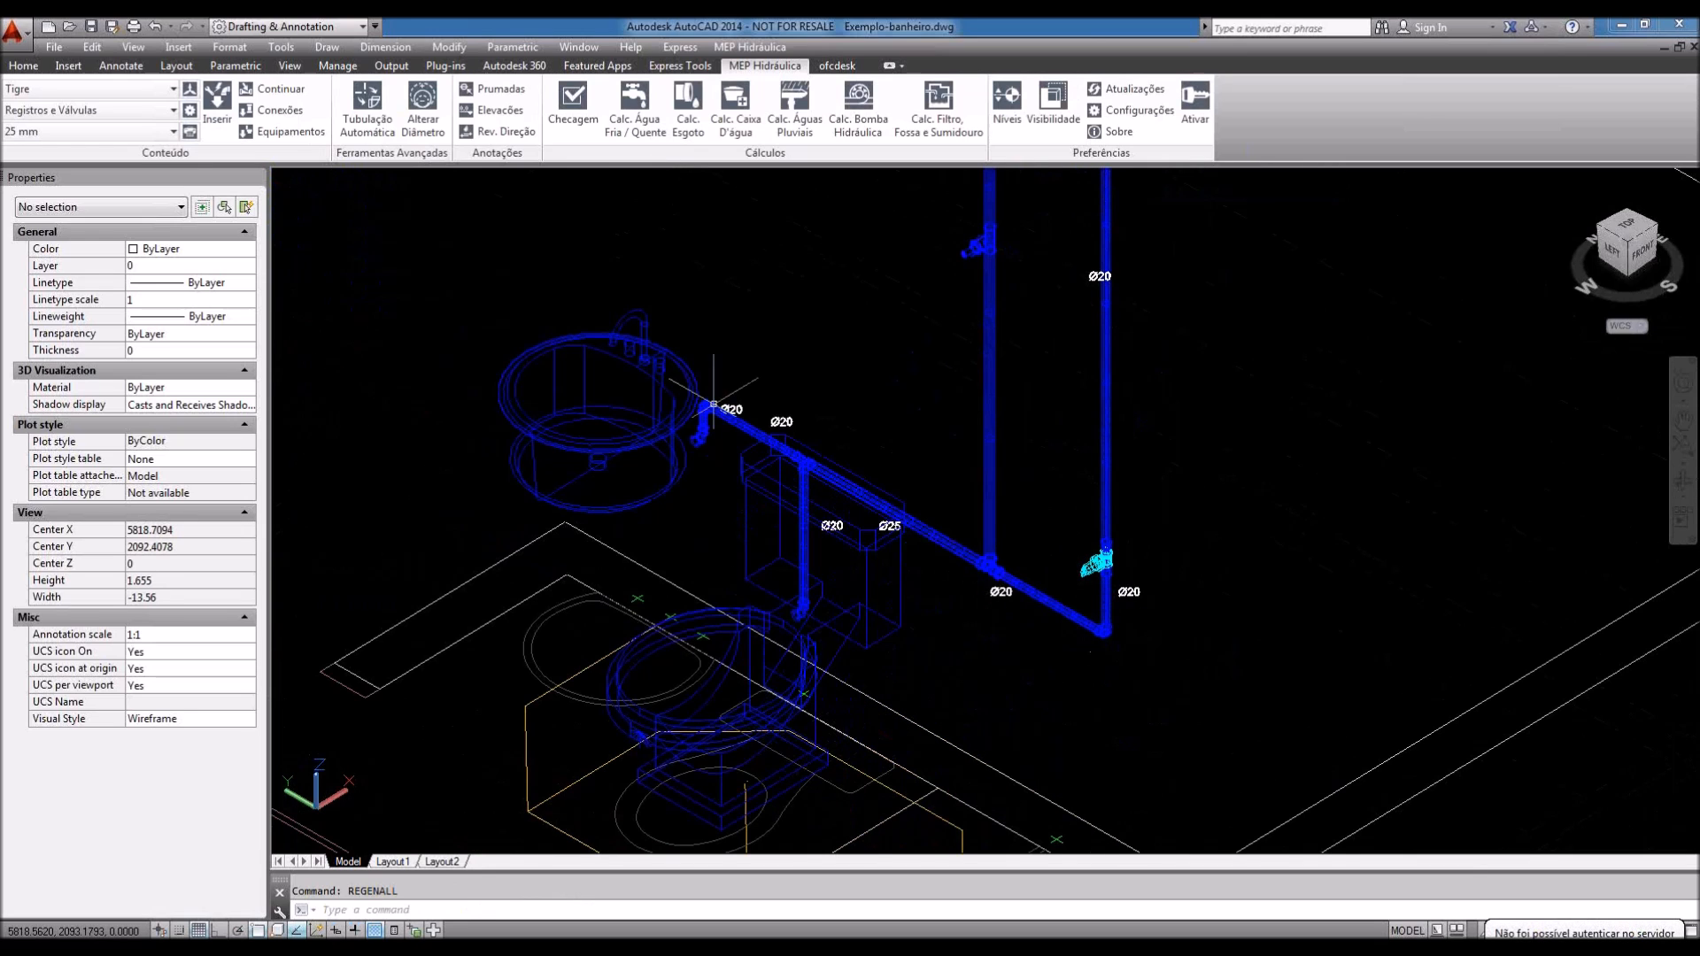
{"action": "left_click", "coordinate": [398, 50]}
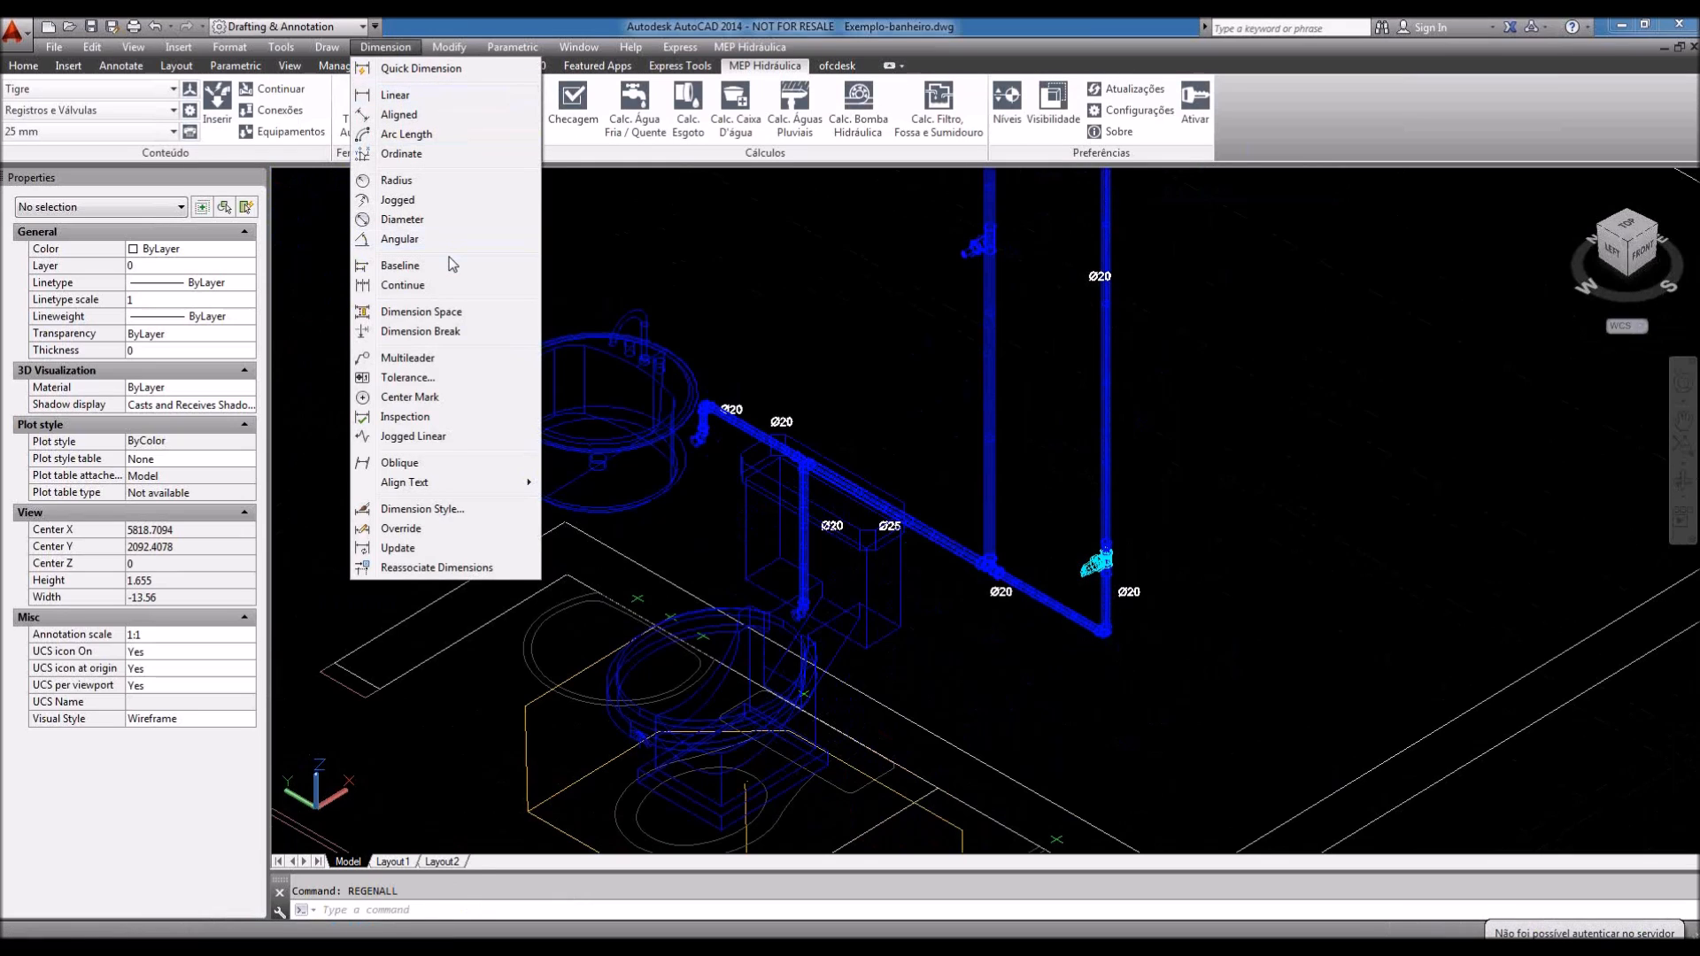
{"action": "left_click", "coordinate": [387, 97]}
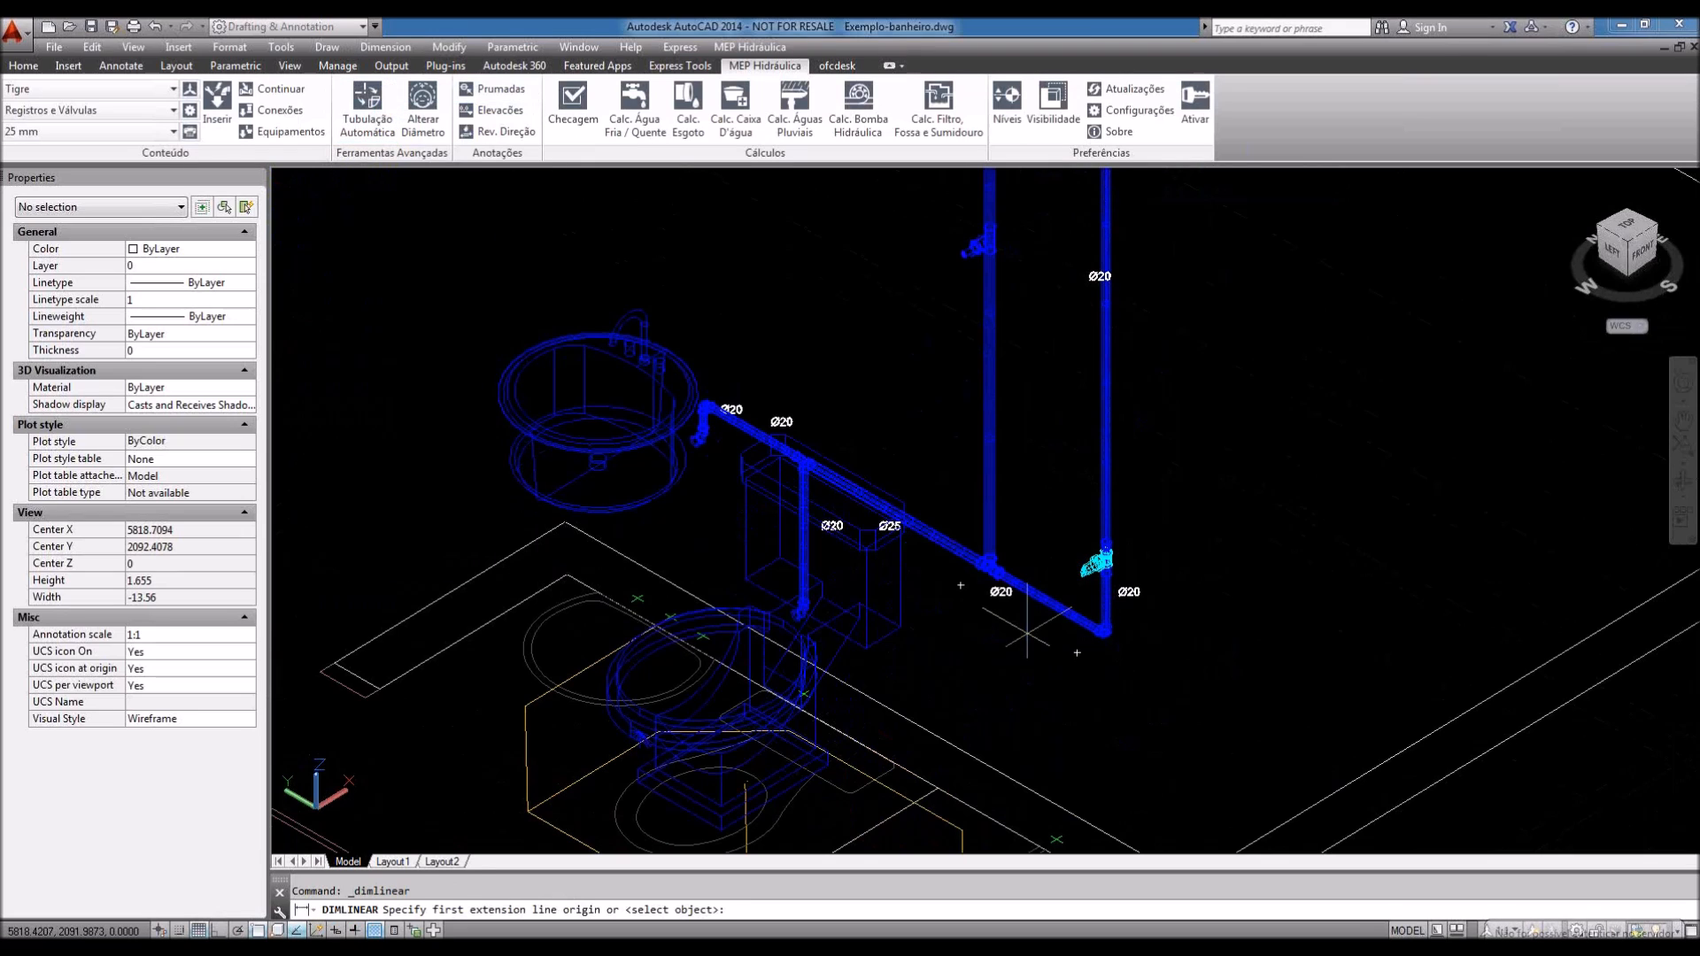
{"action": "left_click", "coordinate": [1103, 630]}
{"action": "left_click", "coordinate": [1099, 829]}
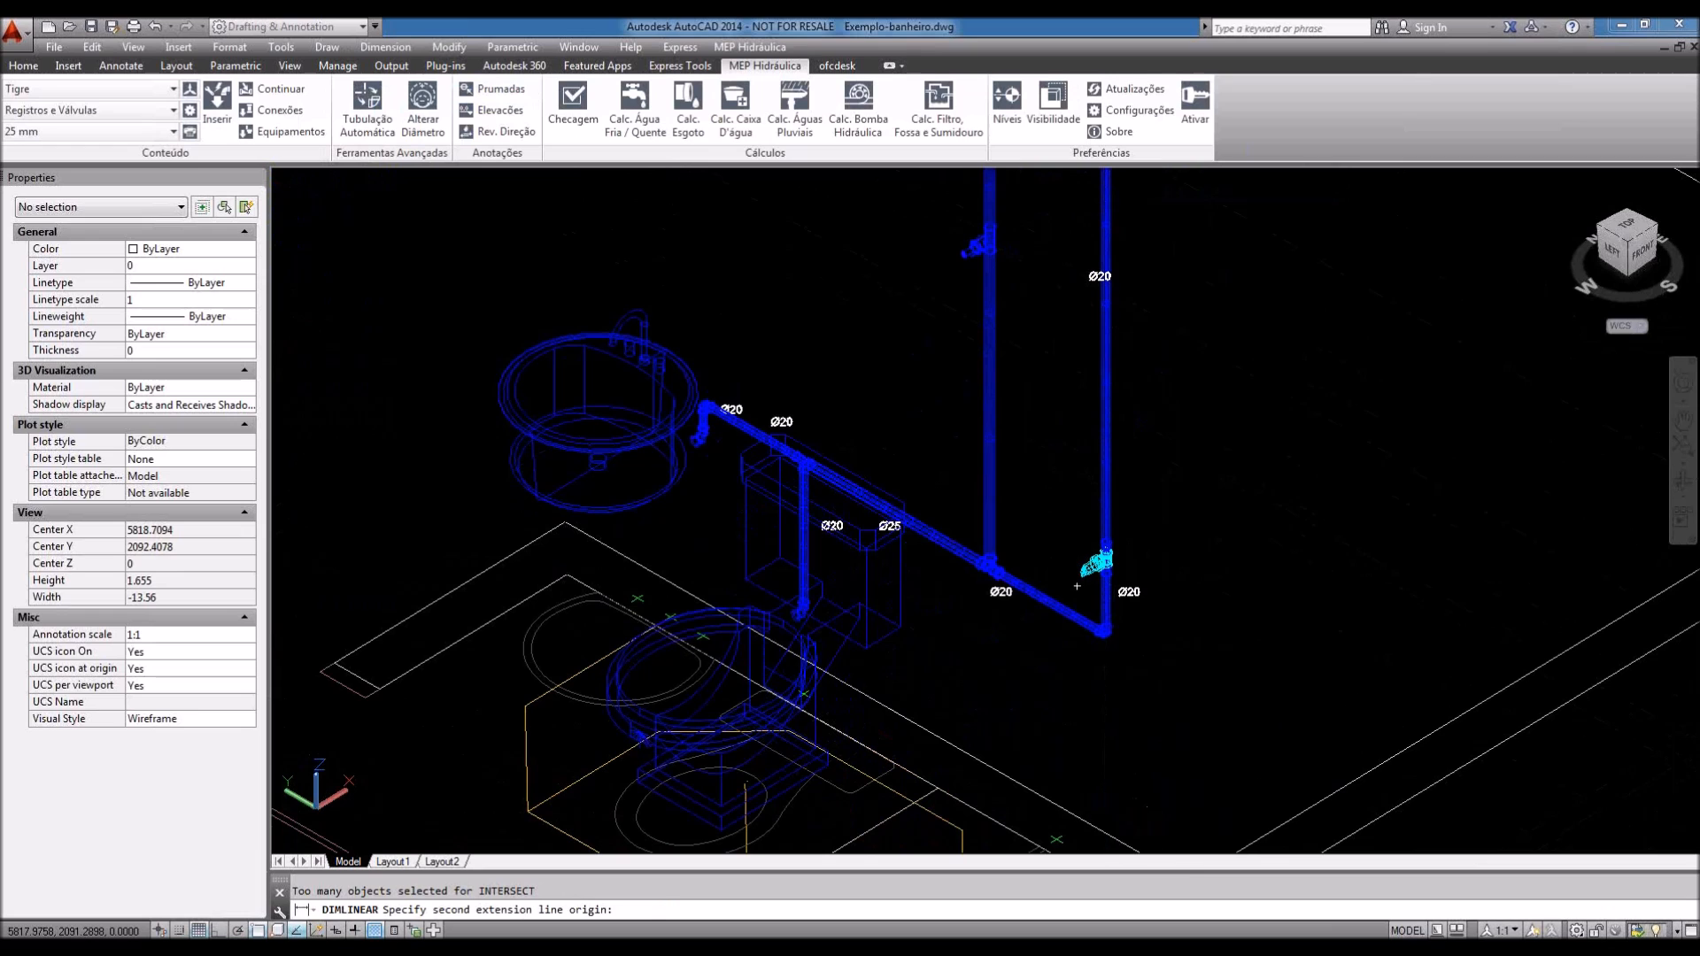
{"action": "scroll", "coordinate": [1193, 664], "scroll_direction": "down", "scroll_amount": 6}
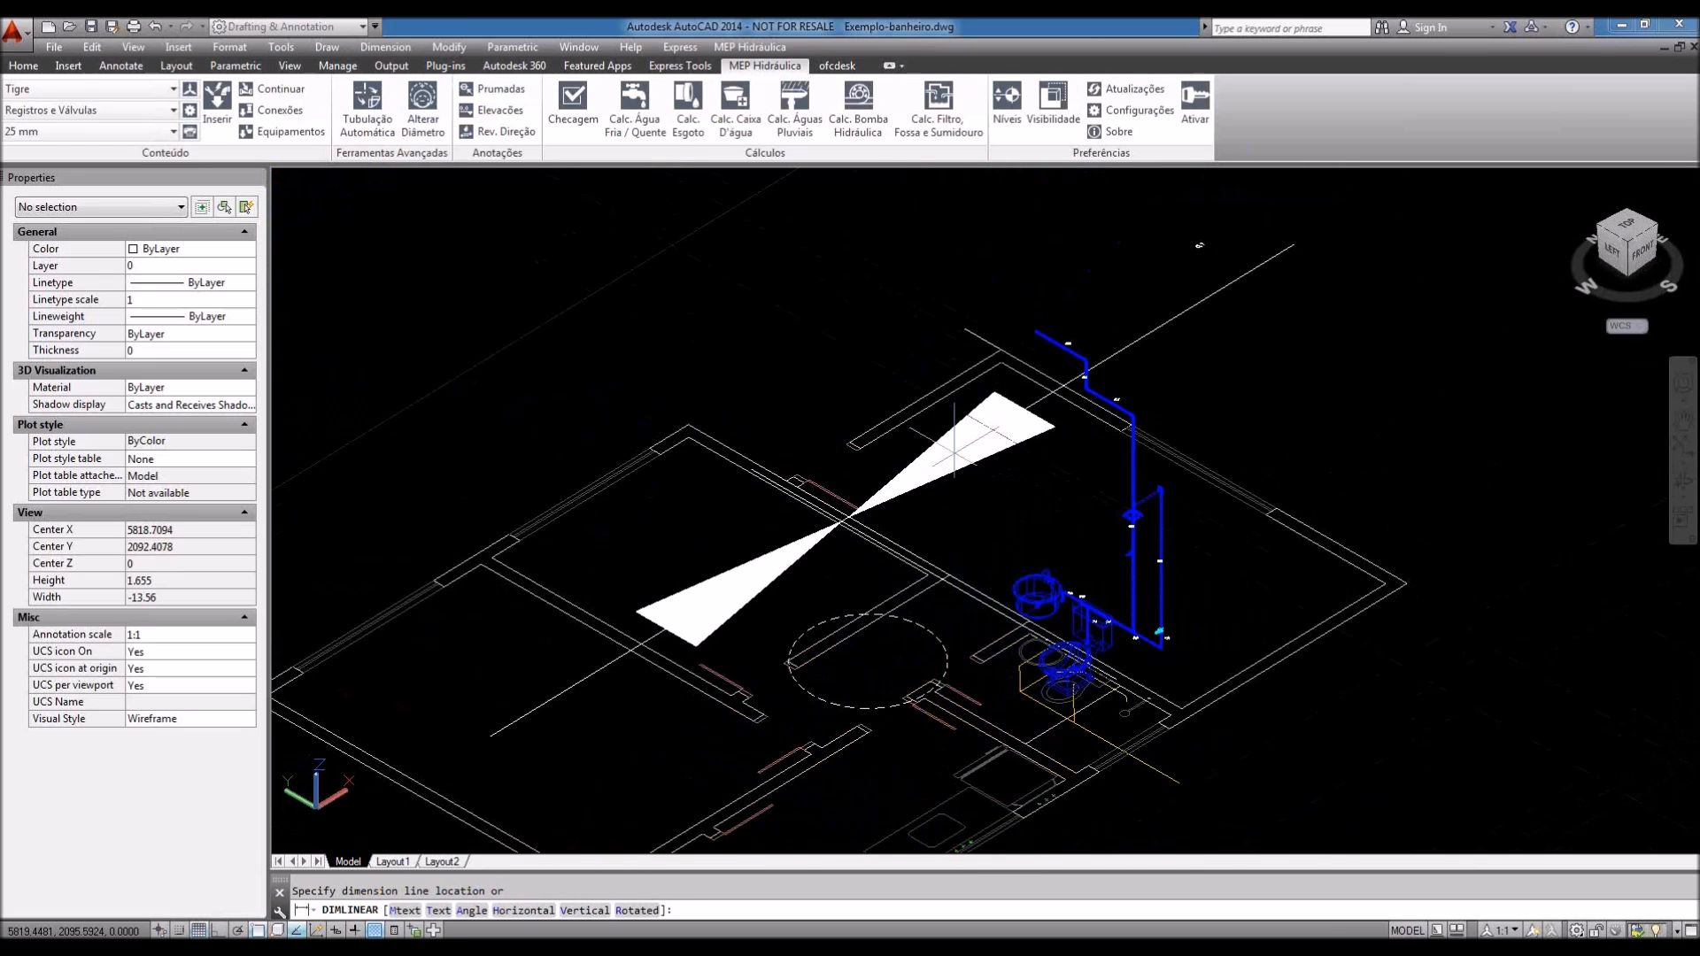
{"action": "key", "text": "Escape"}
{"action": "left_click", "coordinate": [387, 46]}
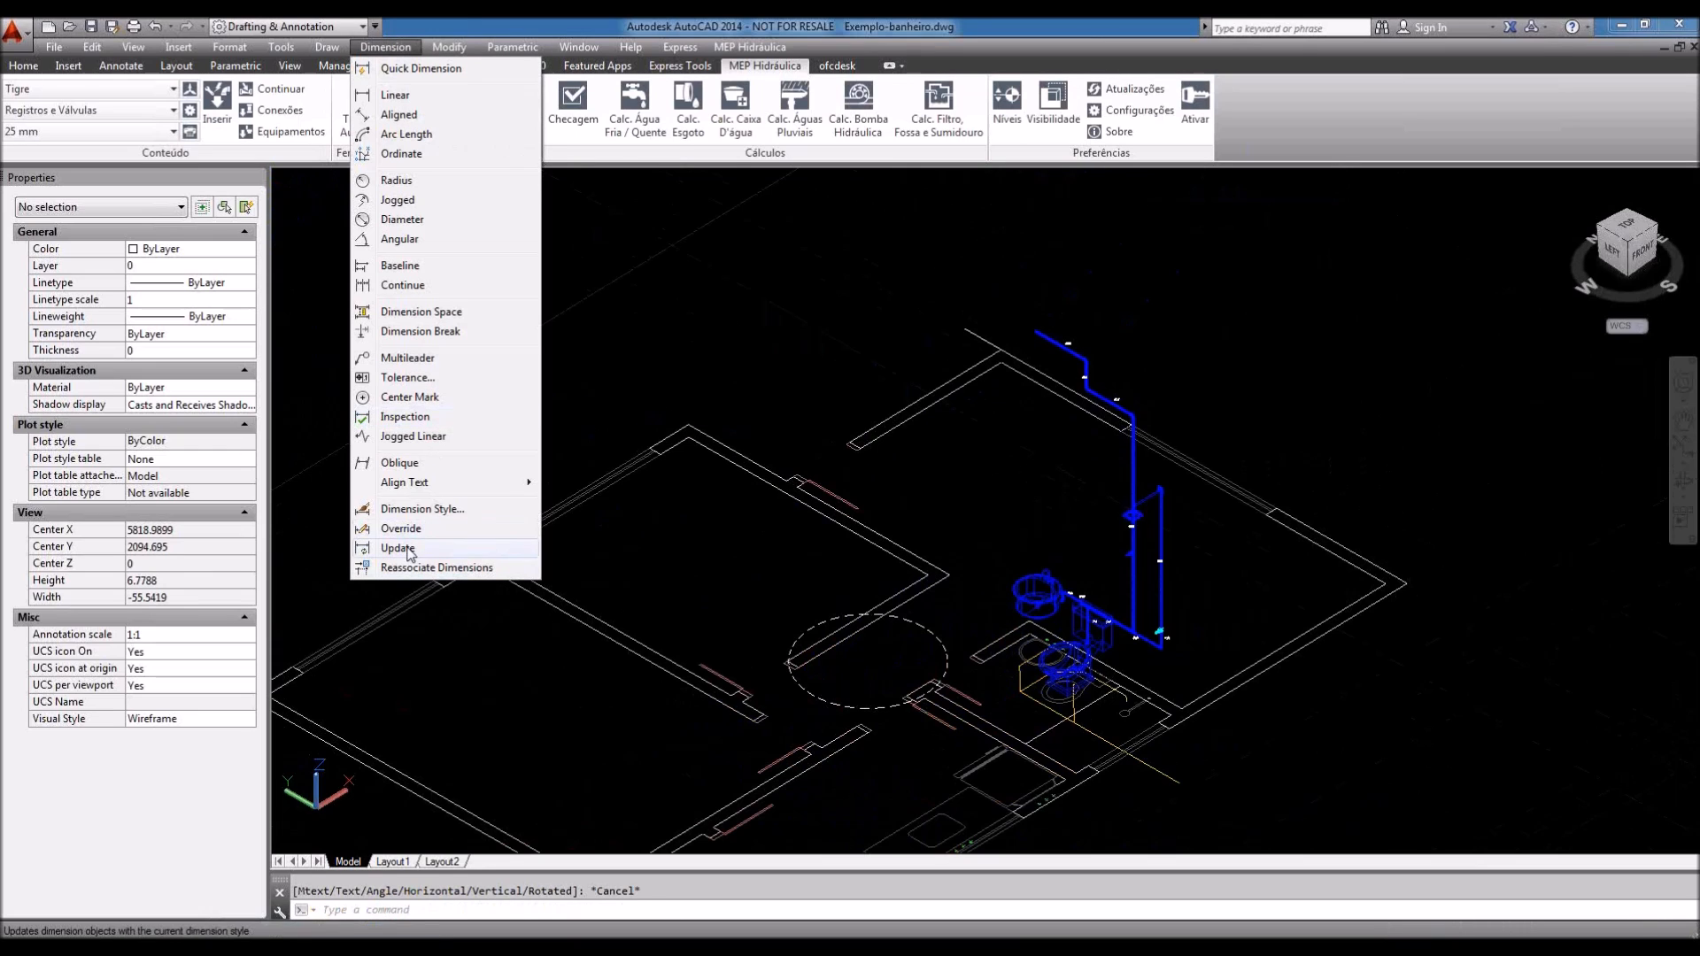
{"action": "left_click", "coordinate": [423, 509]}
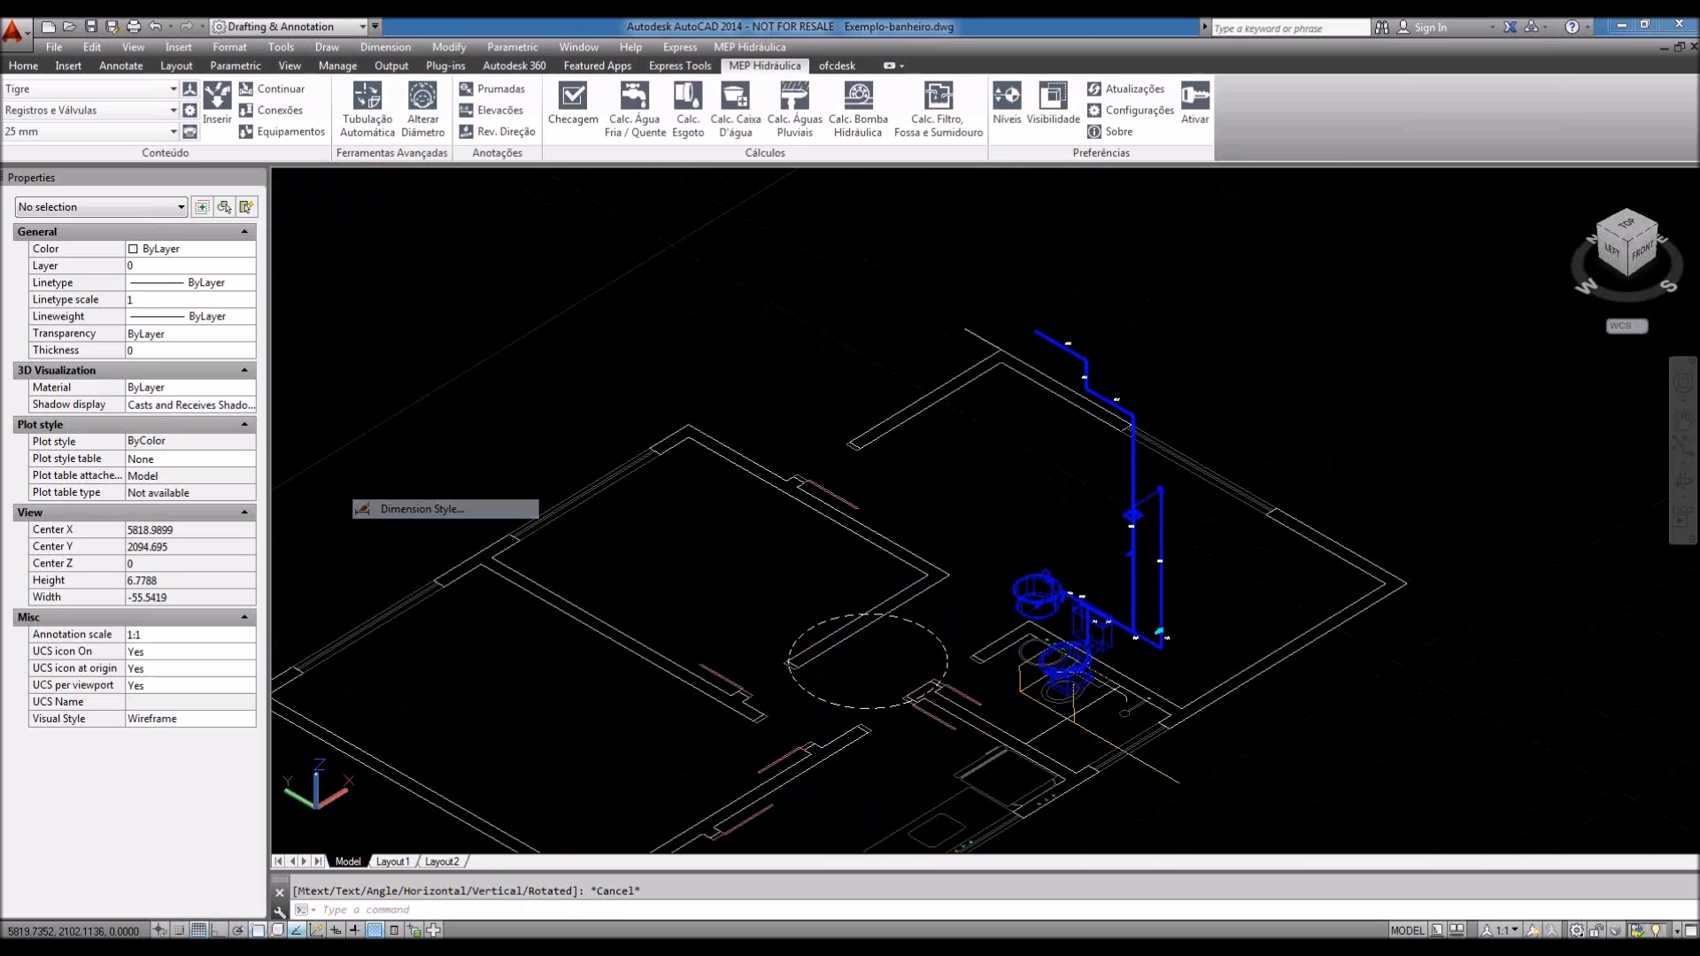
{"action": "left_click", "coordinate": [675, 419]}
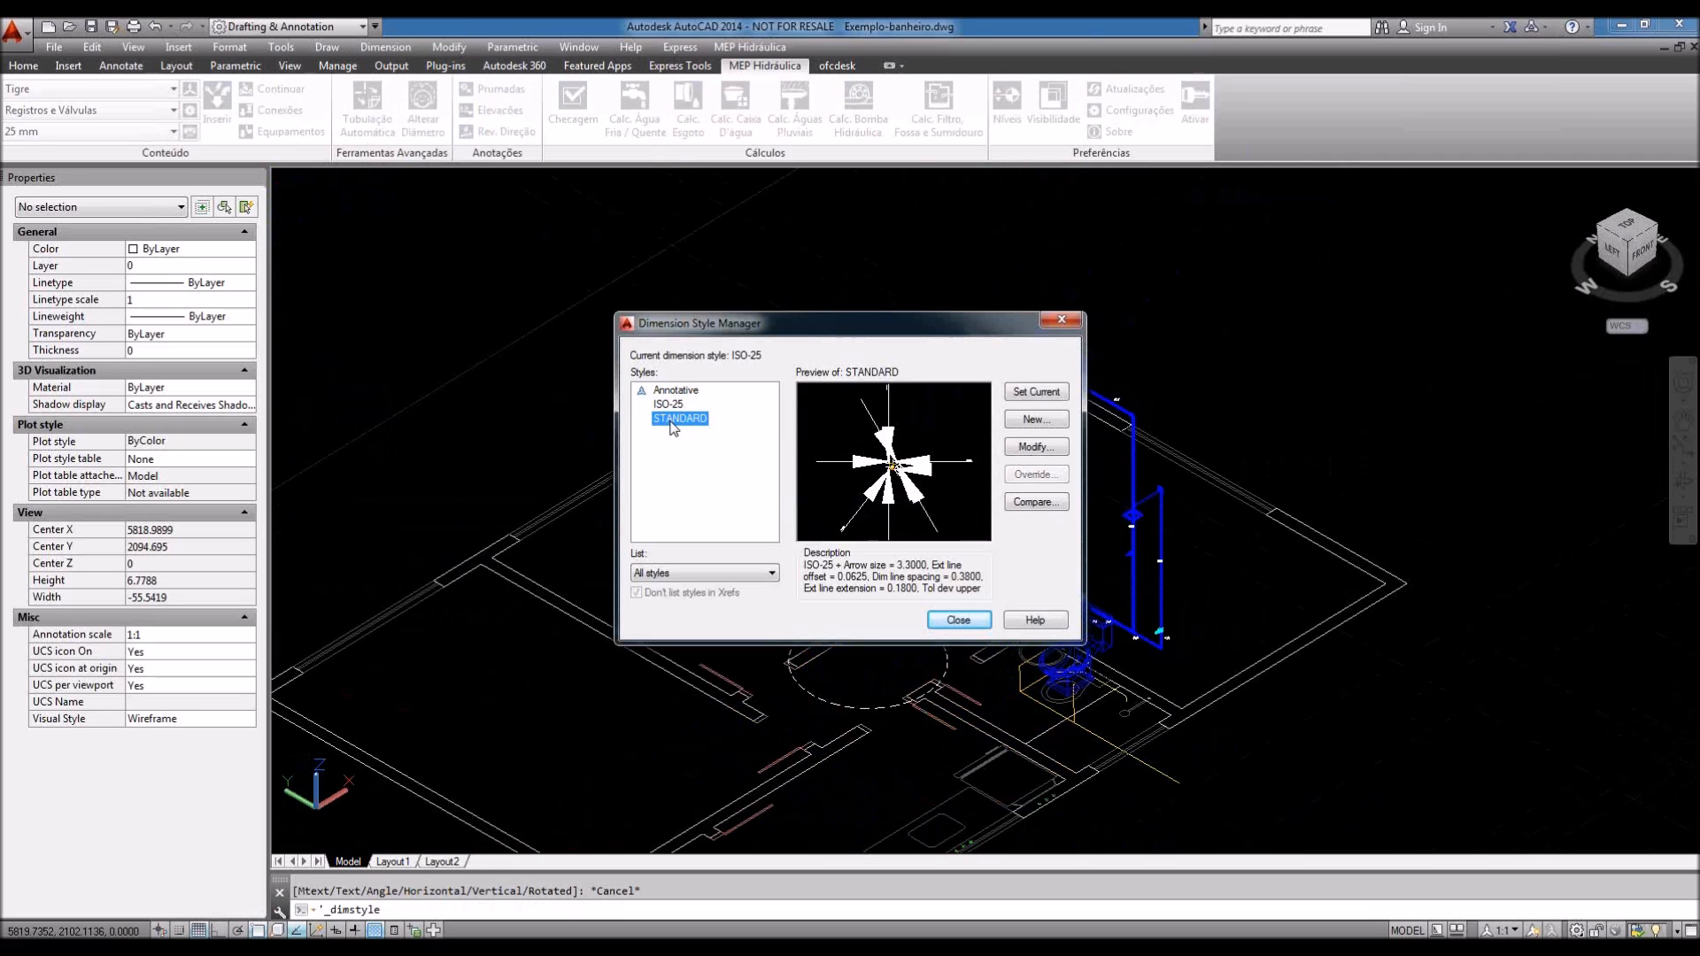
{"action": "left_click", "coordinate": [674, 404]}
{"action": "left_click", "coordinate": [679, 420]}
{"action": "left_click_drag", "start_coordinate": [884, 325], "coordinate": [894, 338]}
{"action": "left_click", "coordinate": [976, 634]}
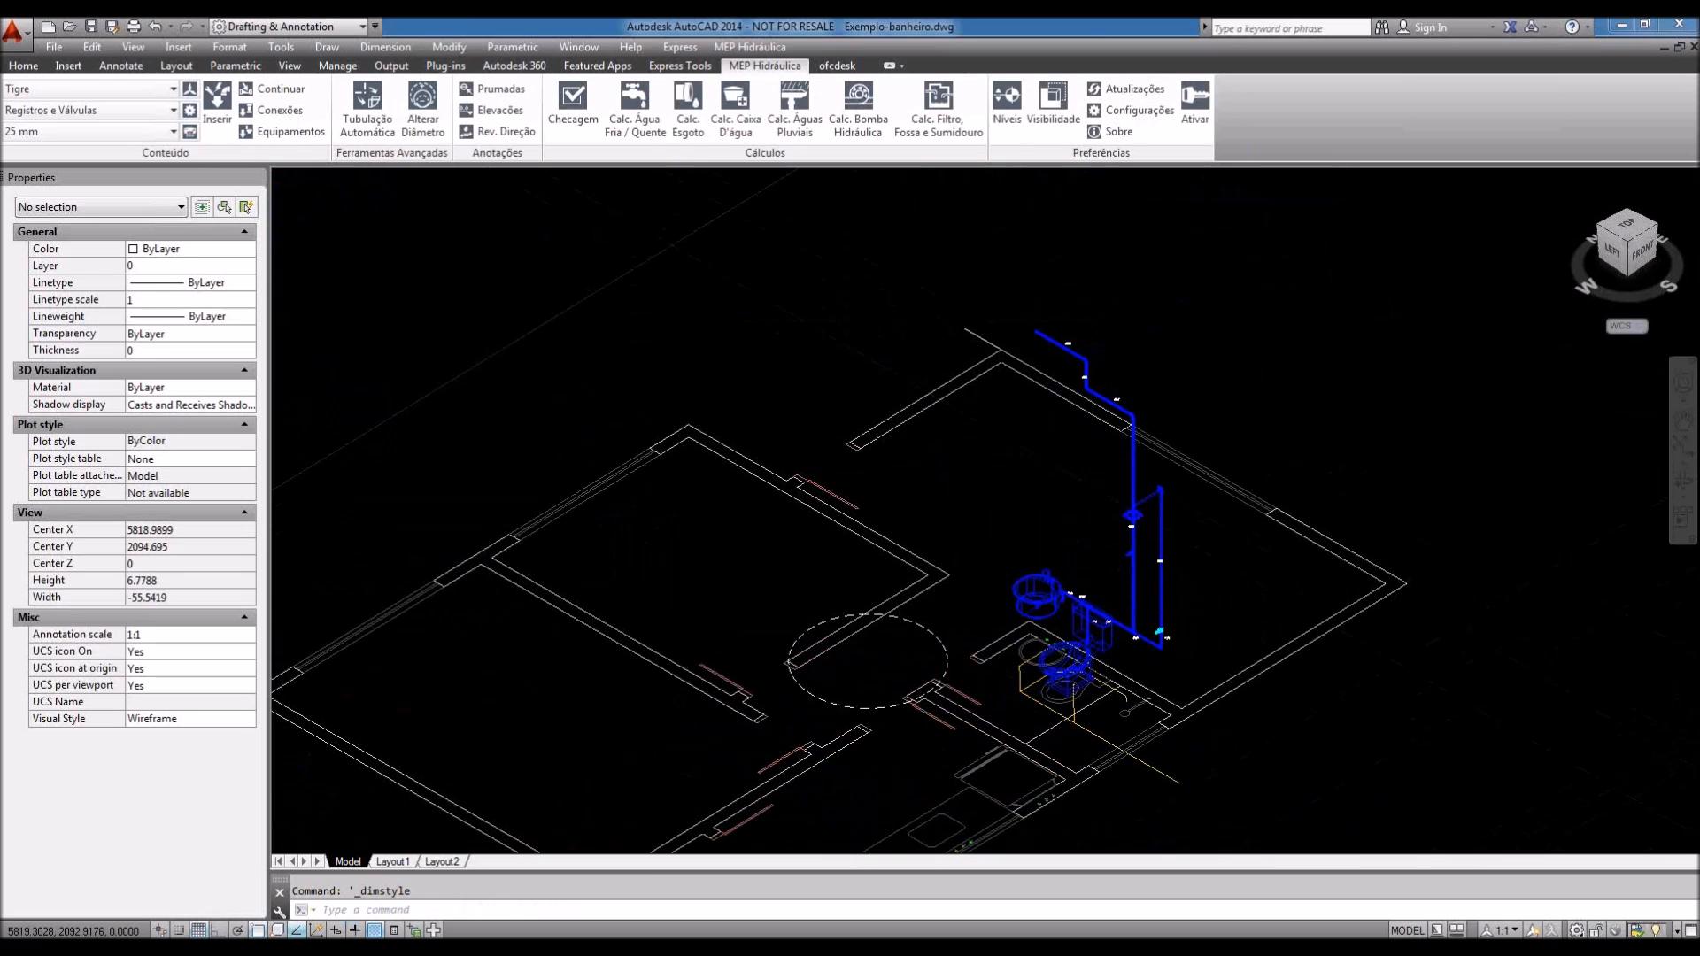
Step: Confirm Metros as the insertion scale unit for hydraulic equipment
{"action": "scroll", "coordinate": [1138, 571], "scroll_direction": "up", "scroll_amount": 2}
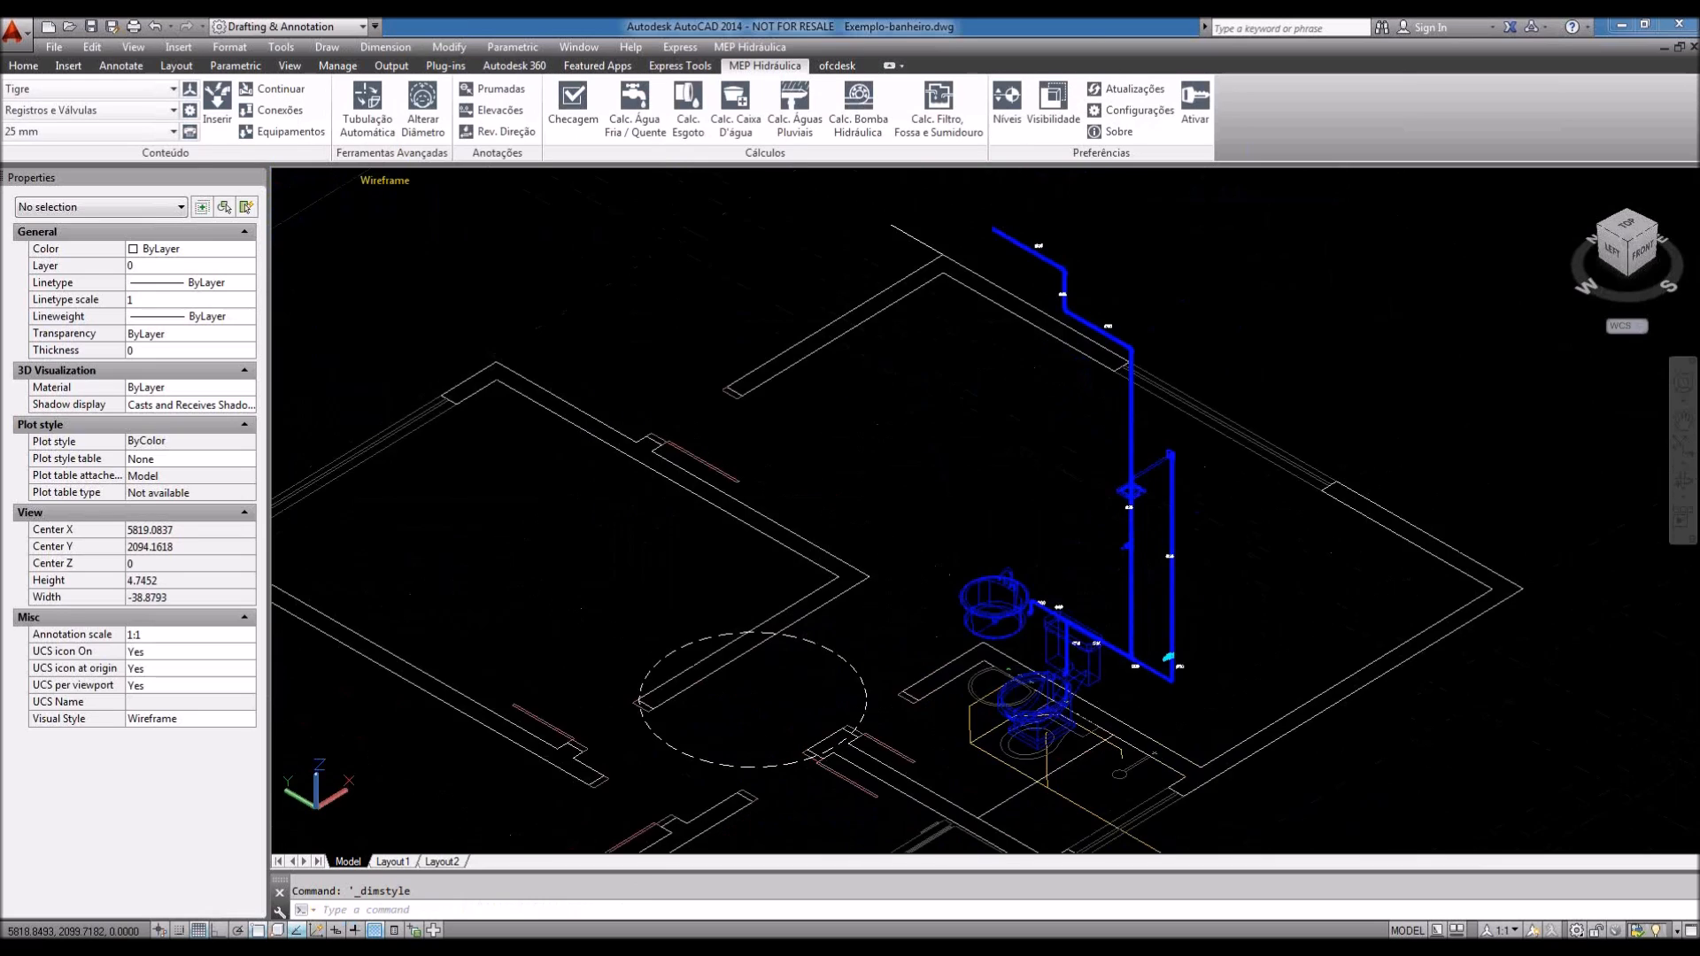
{"action": "left_click", "coordinate": [190, 92]}
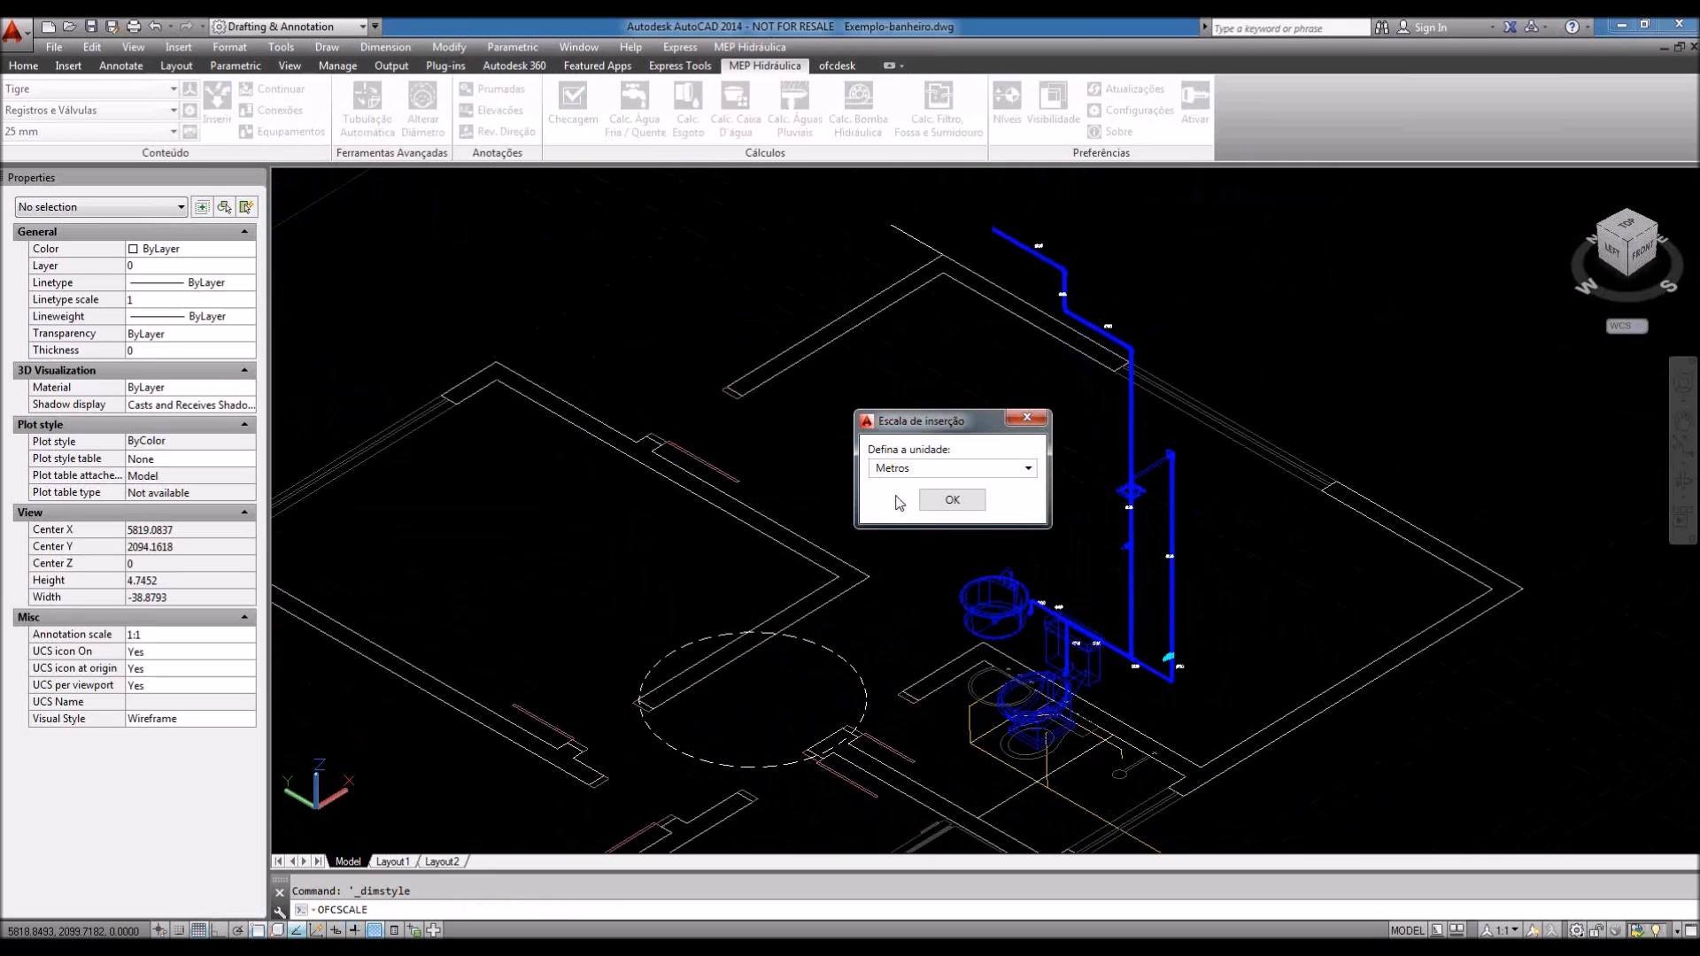
{"action": "left_click", "coordinate": [941, 501]}
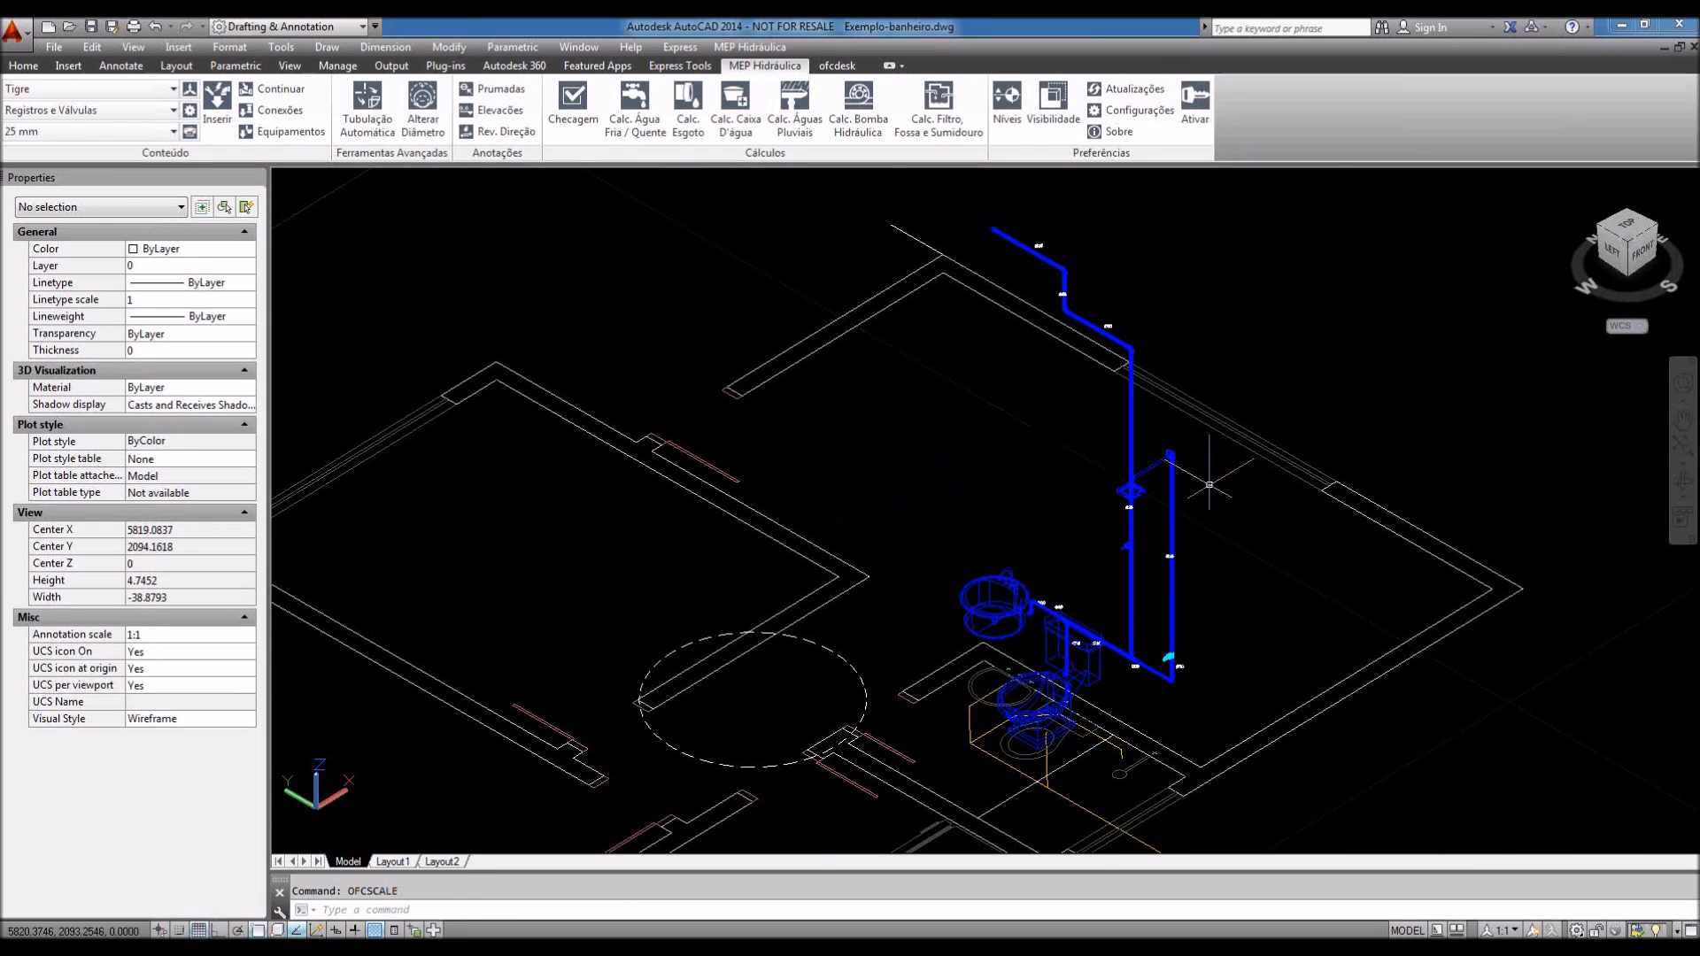
Step: Pan and zoom to the riser and upper pipe run, selecting the top horizontal segment
{"action": "middle_click_drag", "start_coordinate": [1209, 486], "coordinate": [1181, 494]}
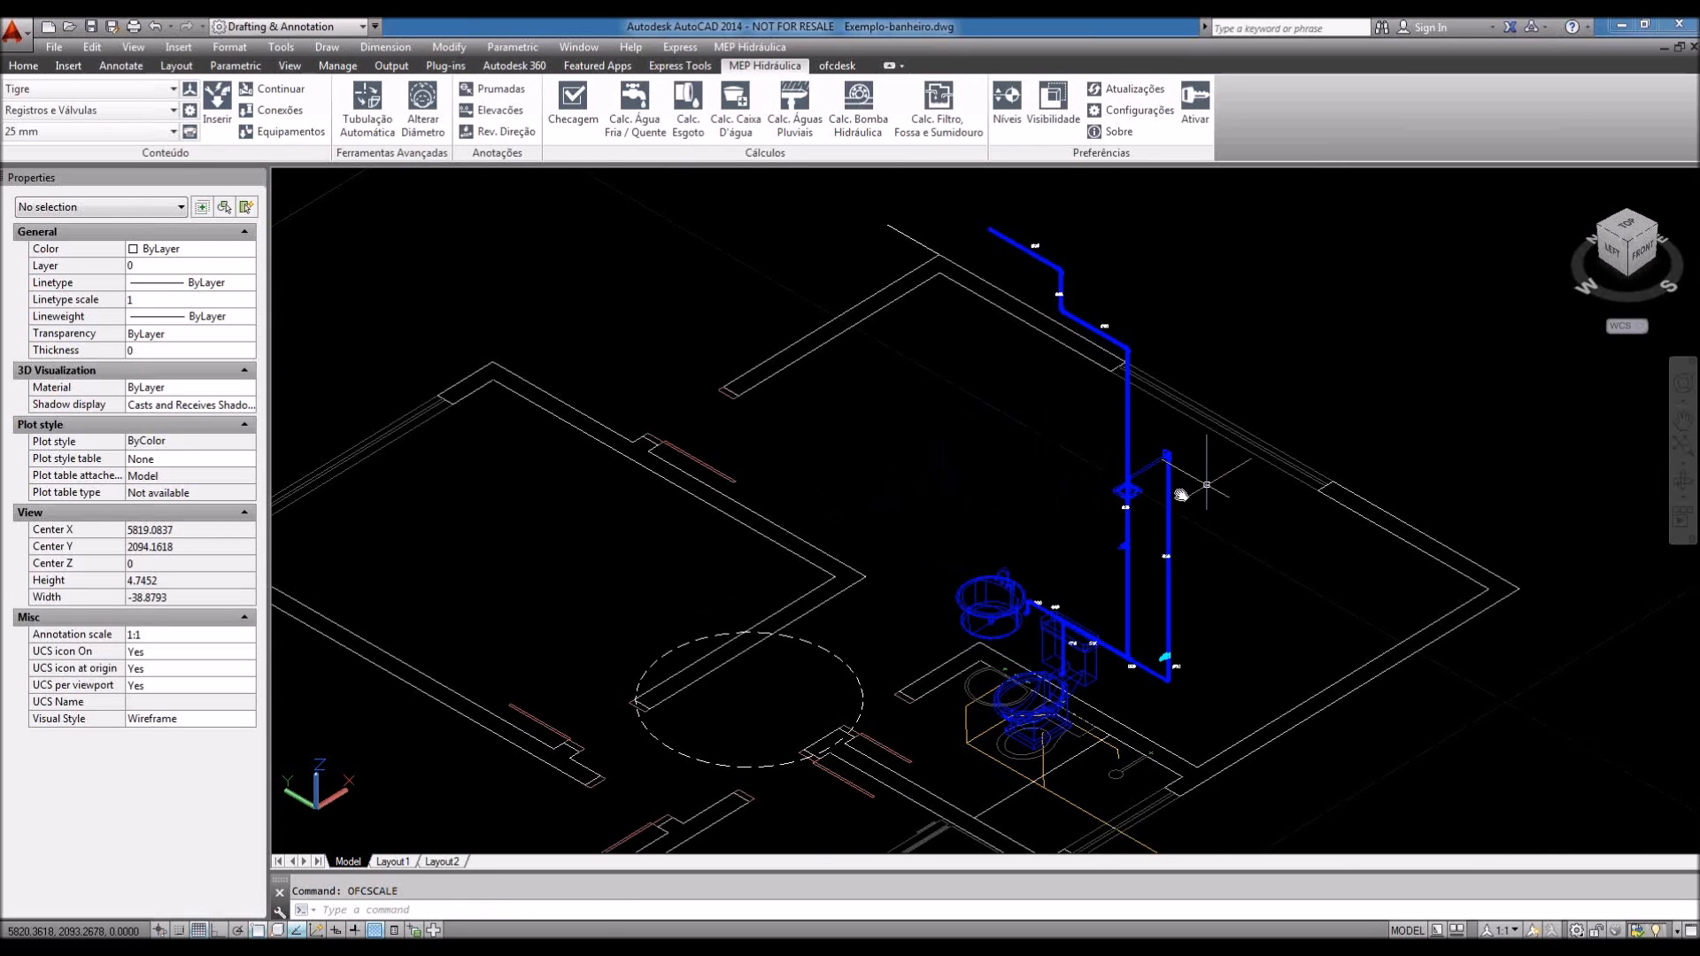
{"action": "scroll", "coordinate": [1181, 494], "scroll_direction": "up", "scroll_amount": 3}
{"action": "scroll", "coordinate": [1096, 773], "scroll_direction": "up", "scroll_amount": 2}
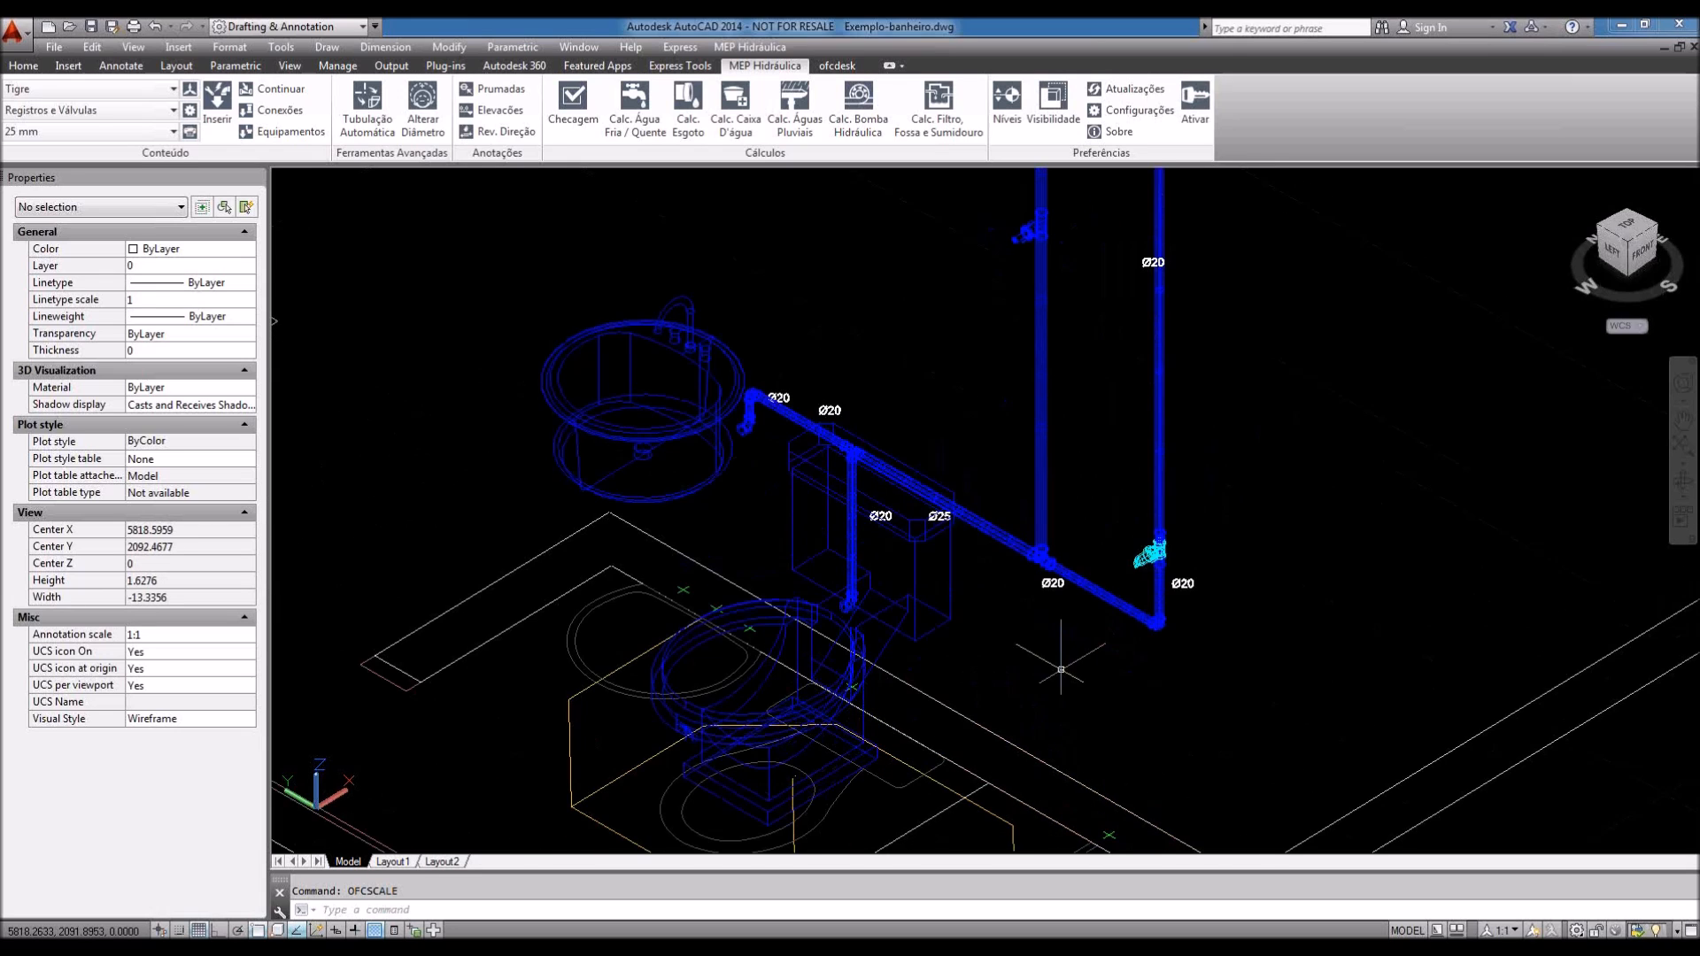
{"action": "scroll", "coordinate": [1060, 669], "scroll_direction": "down", "scroll_amount": 2}
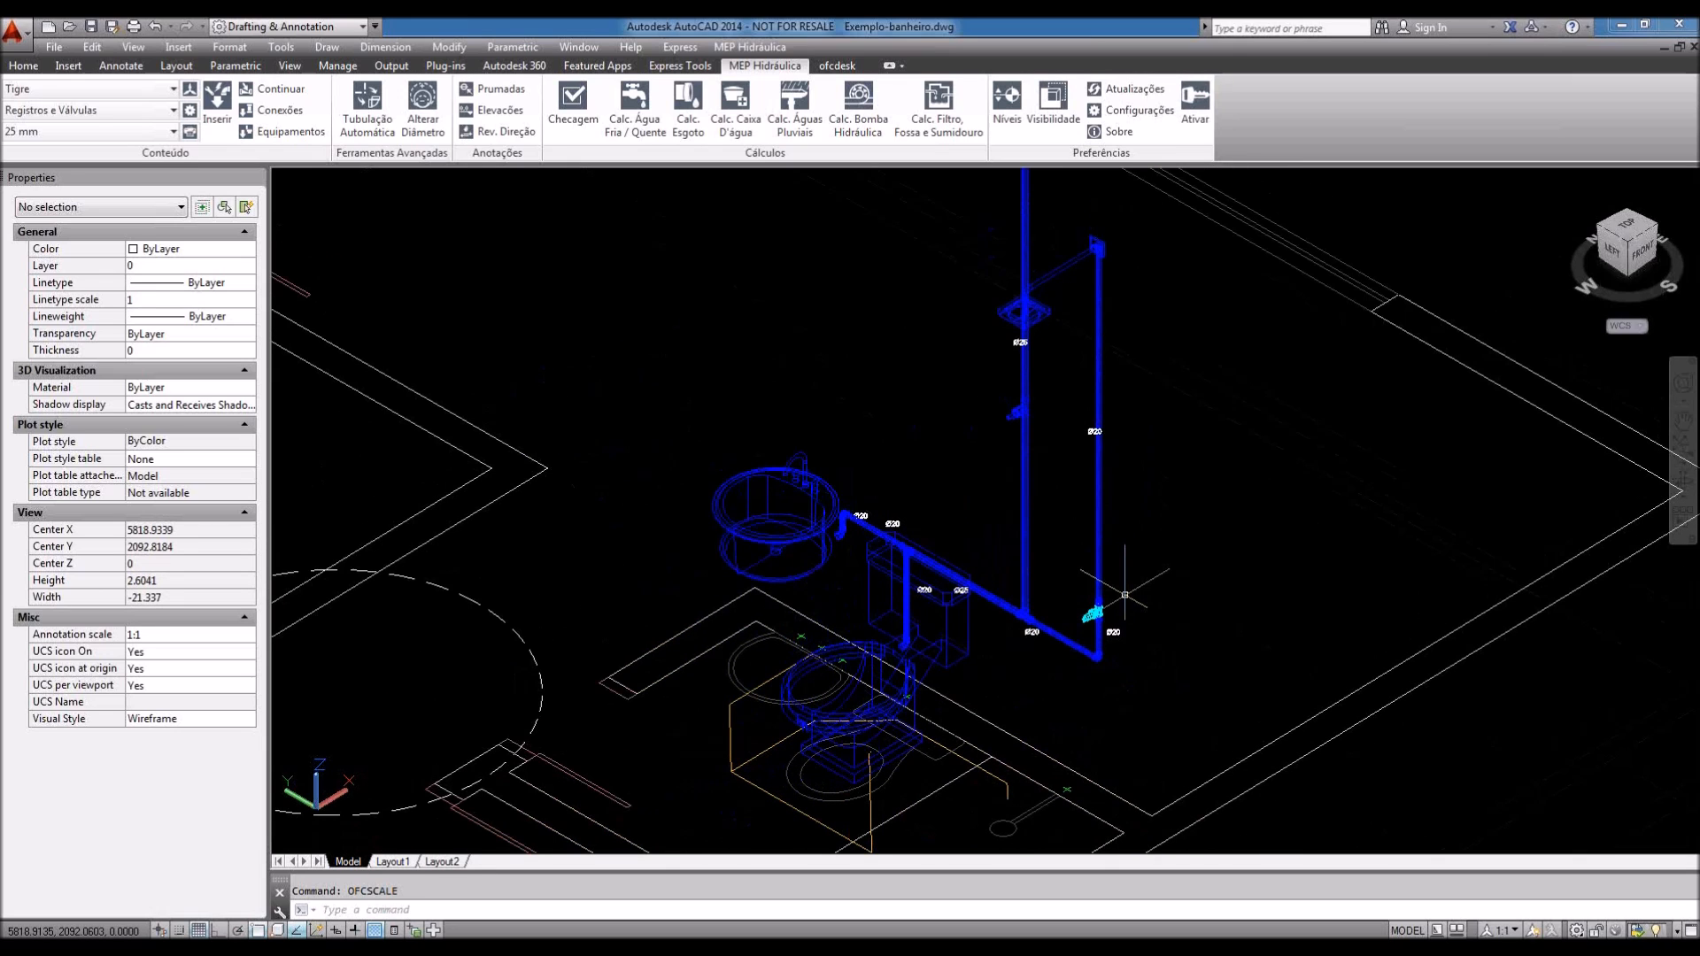
{"action": "middle_click_drag", "start_coordinate": [1124, 594], "coordinate": [1116, 627]}
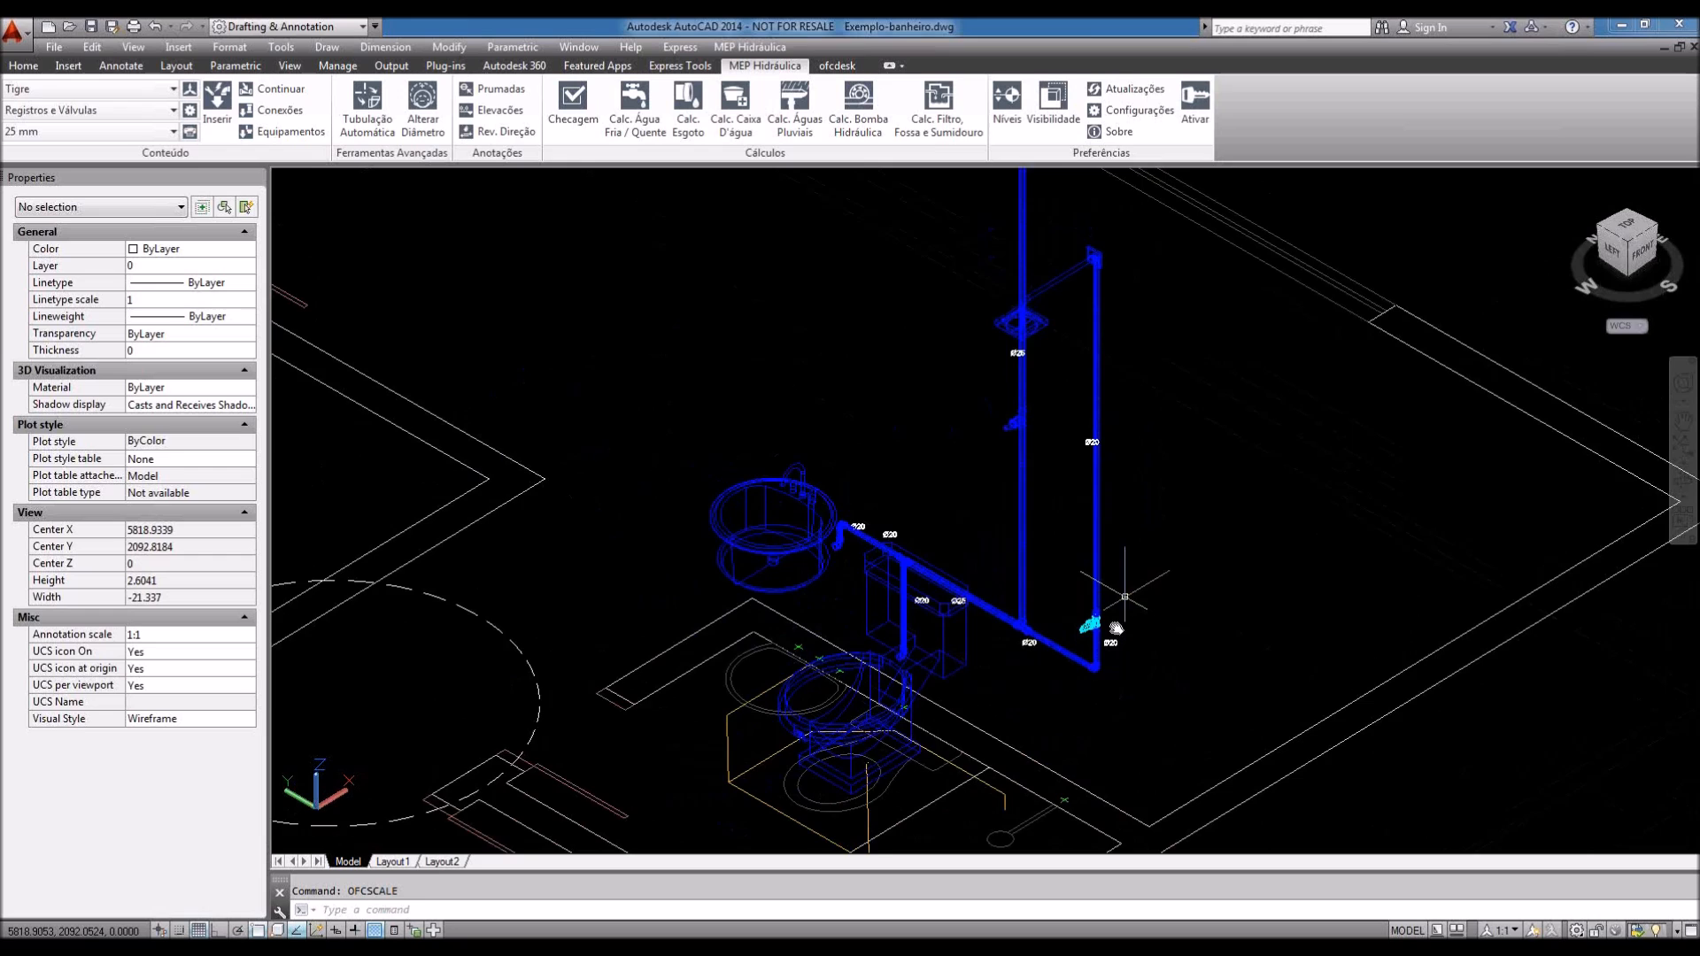
{"action": "scroll", "coordinate": [1124, 597], "scroll_direction": "down", "scroll_amount": 2}
{"action": "middle_click_drag", "start_coordinate": [1121, 646], "coordinate": [1109, 611]}
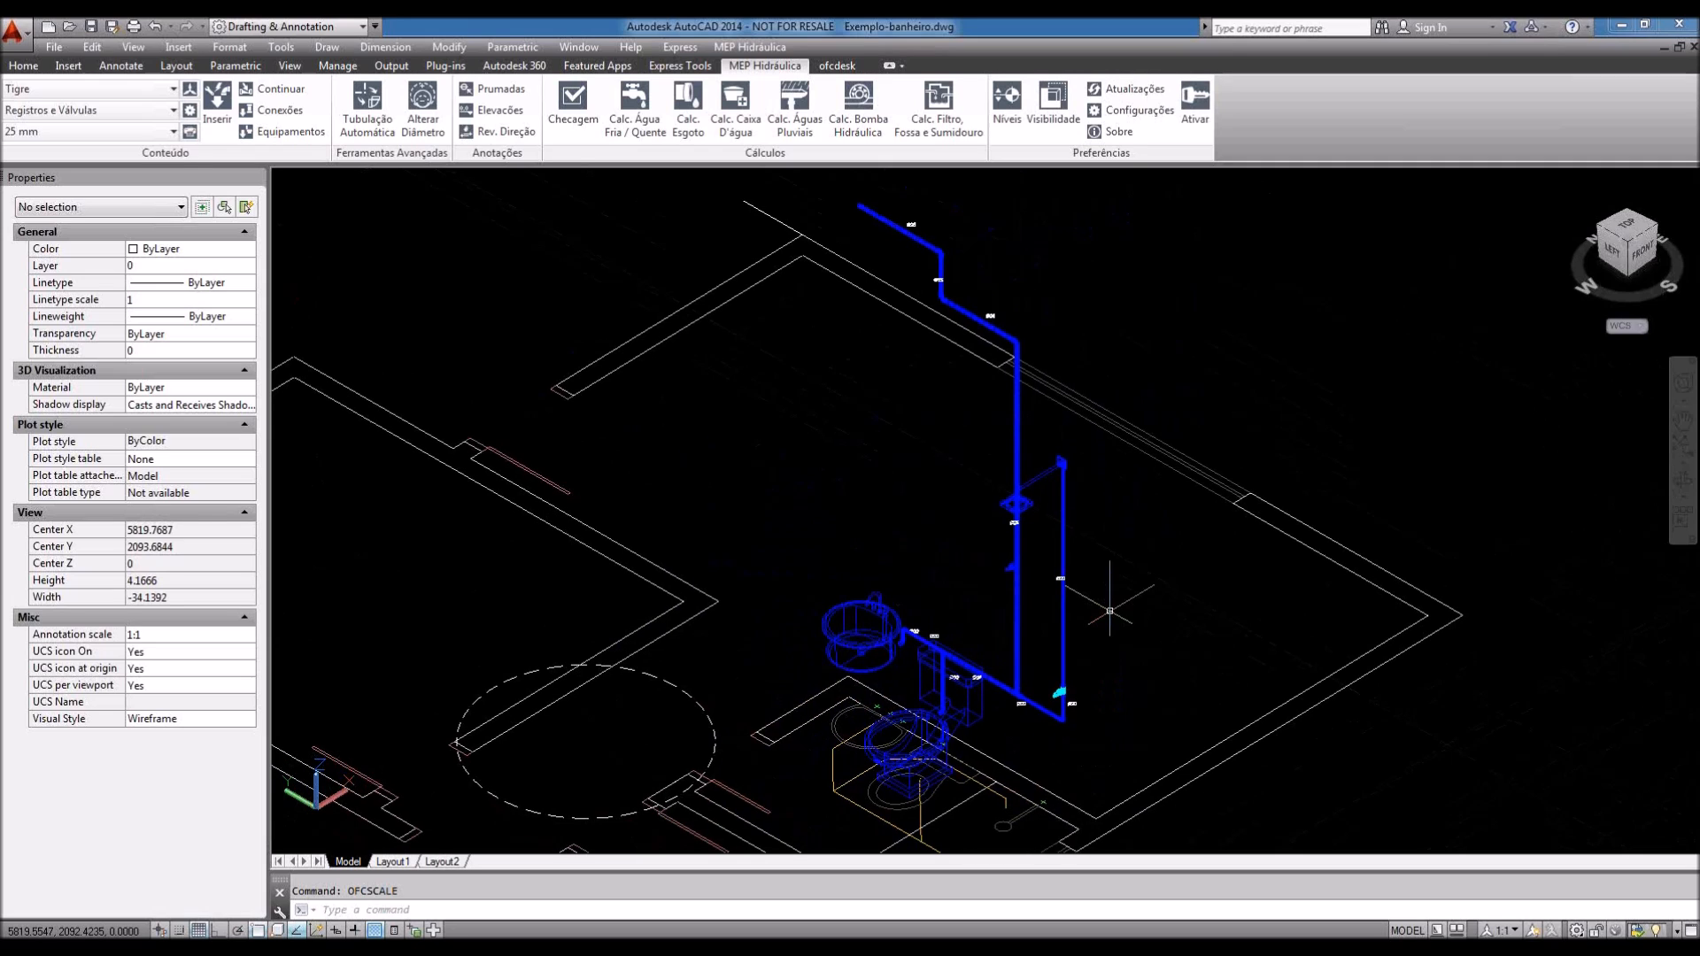
{"action": "middle_click_drag", "start_coordinate": [1007, 332], "coordinate": [1010, 346]}
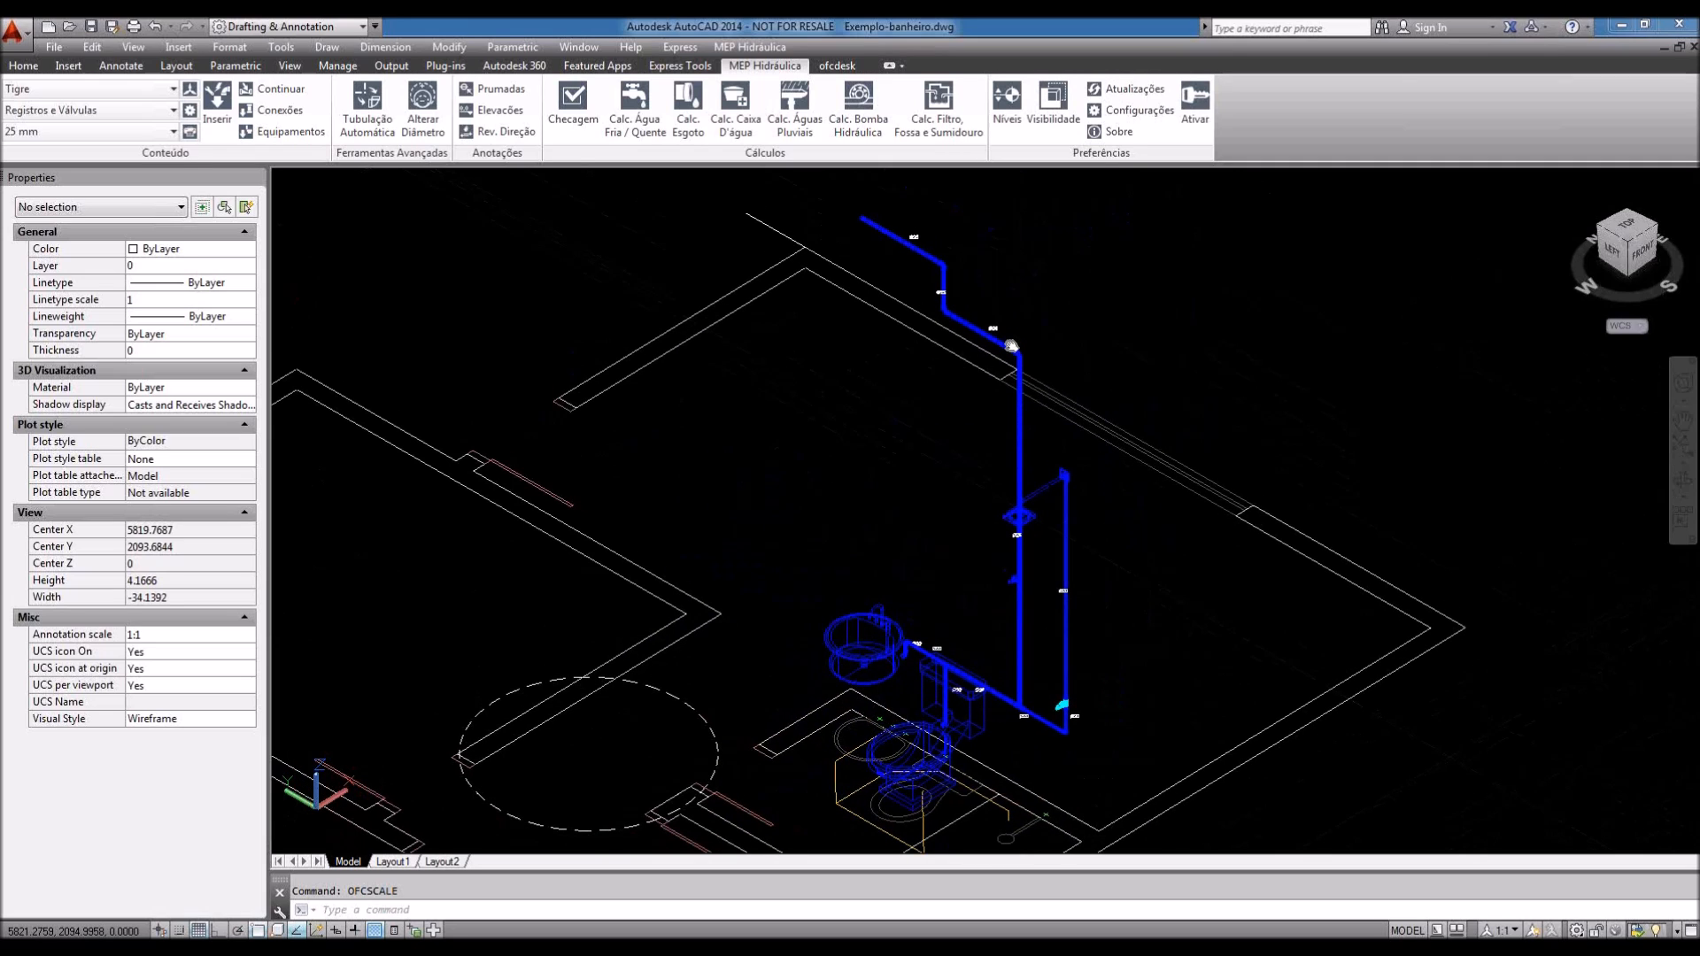
{"action": "scroll", "coordinate": [899, 213], "scroll_direction": "up", "scroll_amount": 4}
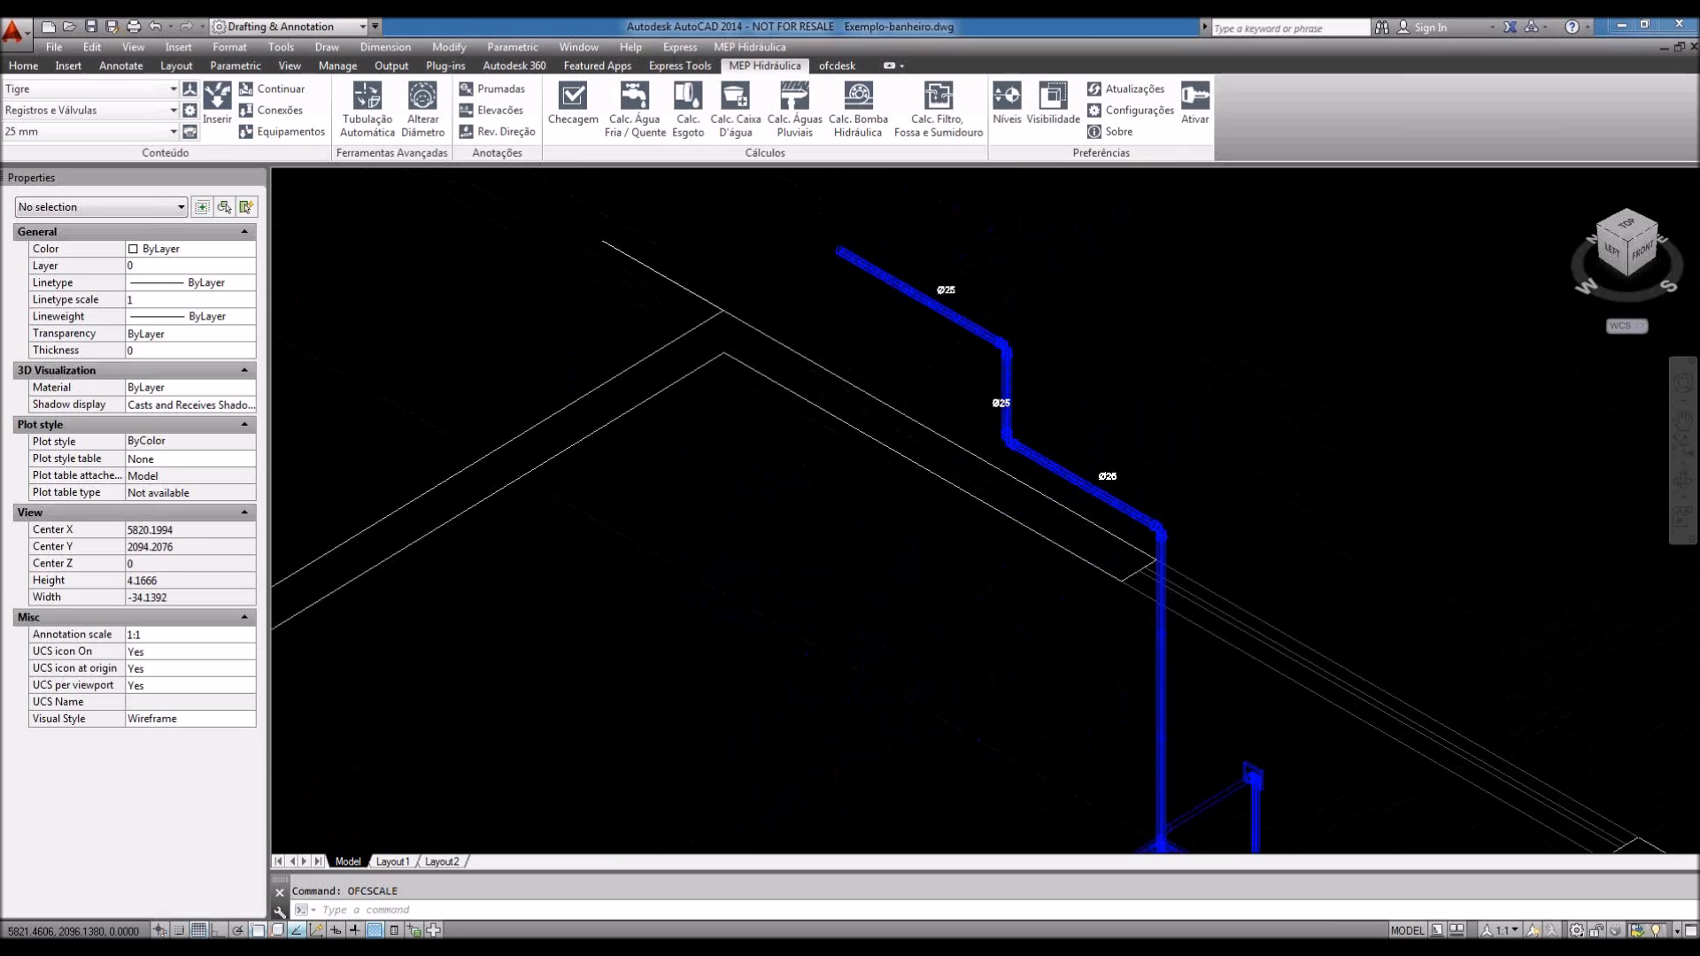
{"action": "scroll", "coordinate": [902, 287], "scroll_direction": "up", "scroll_amount": 3}
{"action": "left_click", "coordinate": [905, 287]}
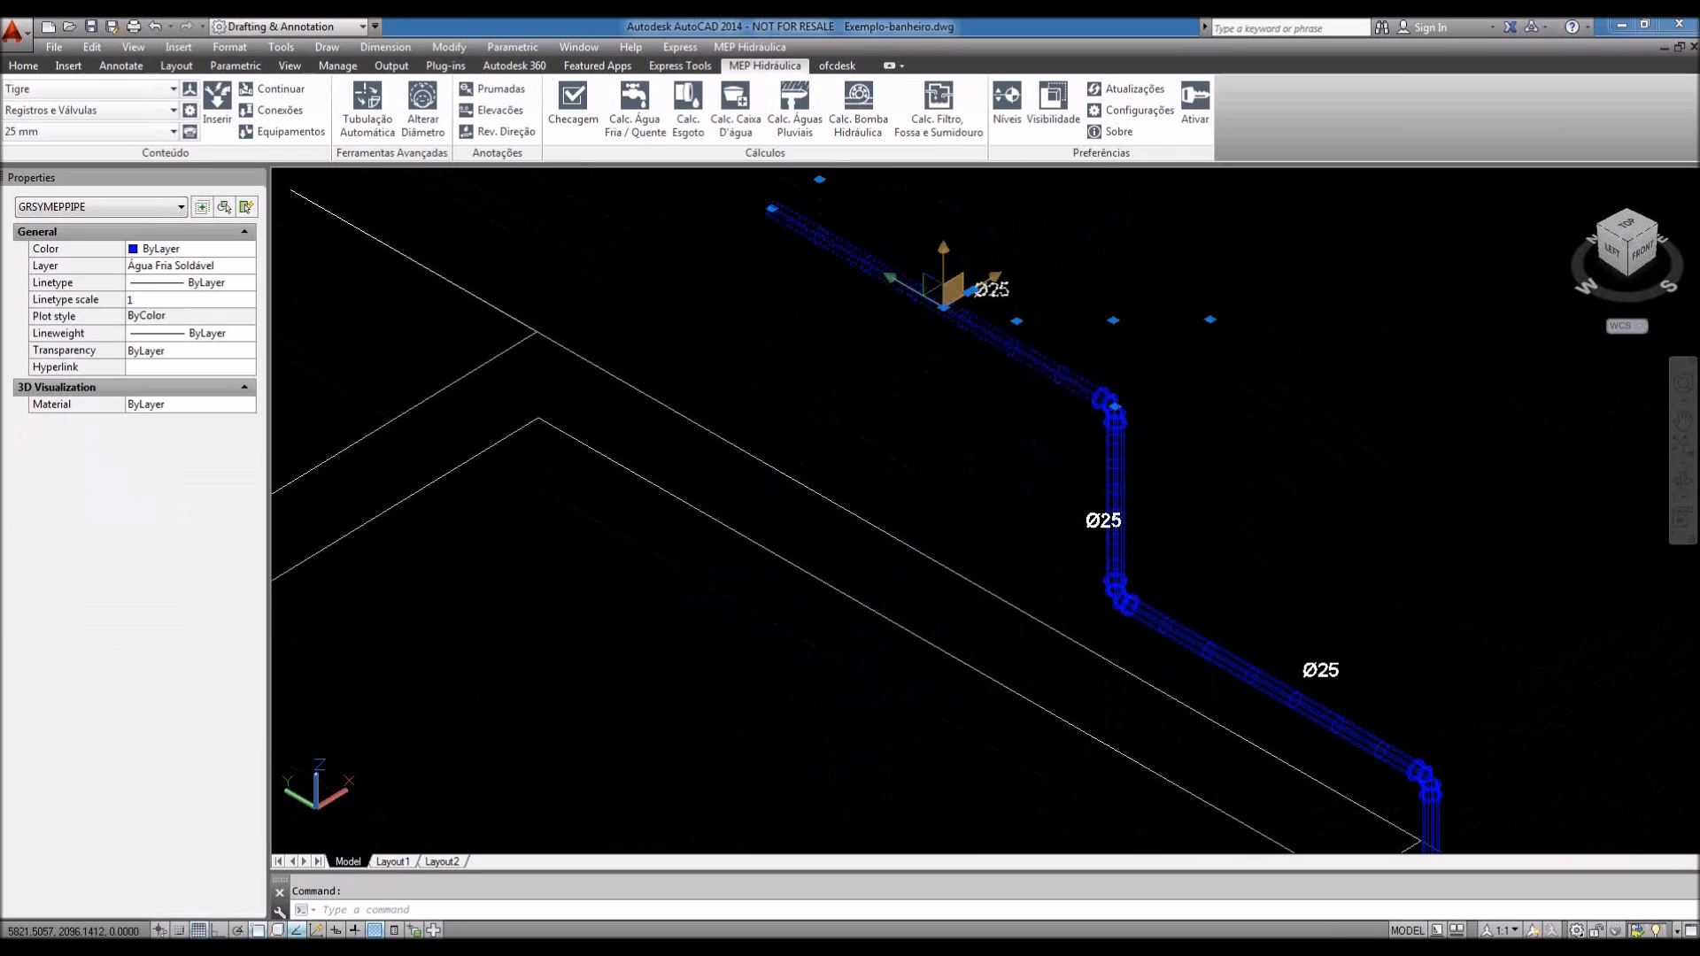
Step: Delete the selected top horizontal pipe segment and orbit back to an isometric view
{"action": "key", "text": "Delete"}
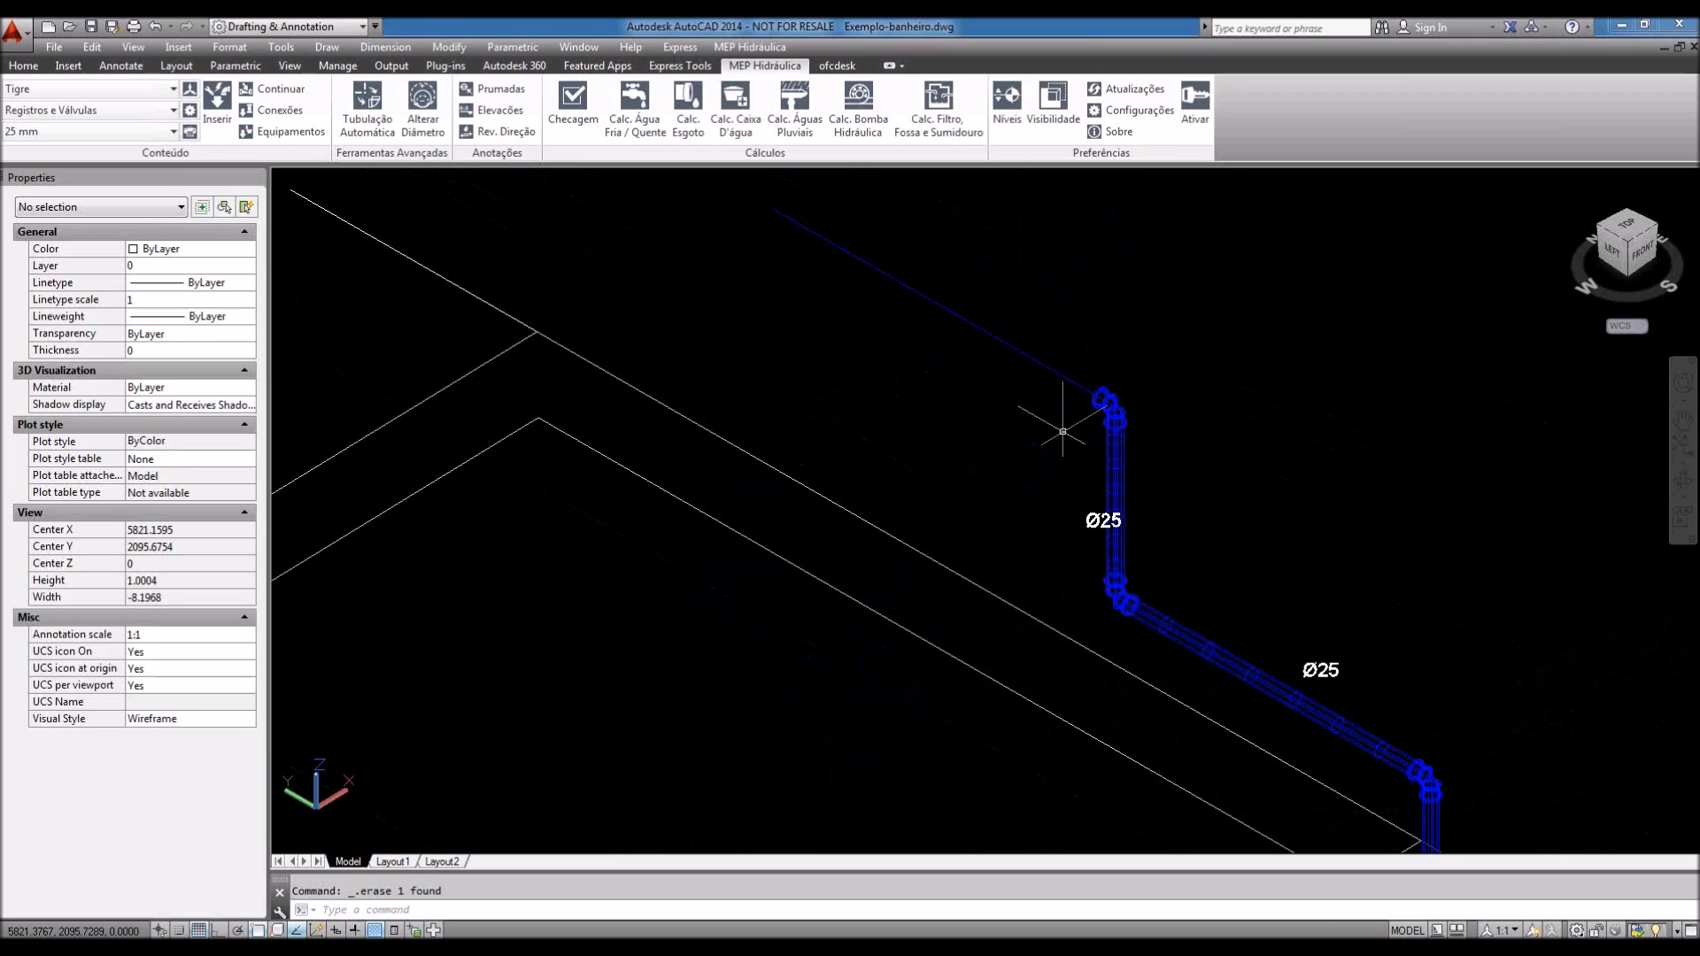
{"action": "scroll", "coordinate": [1063, 431], "scroll_direction": "up", "scroll_amount": 6}
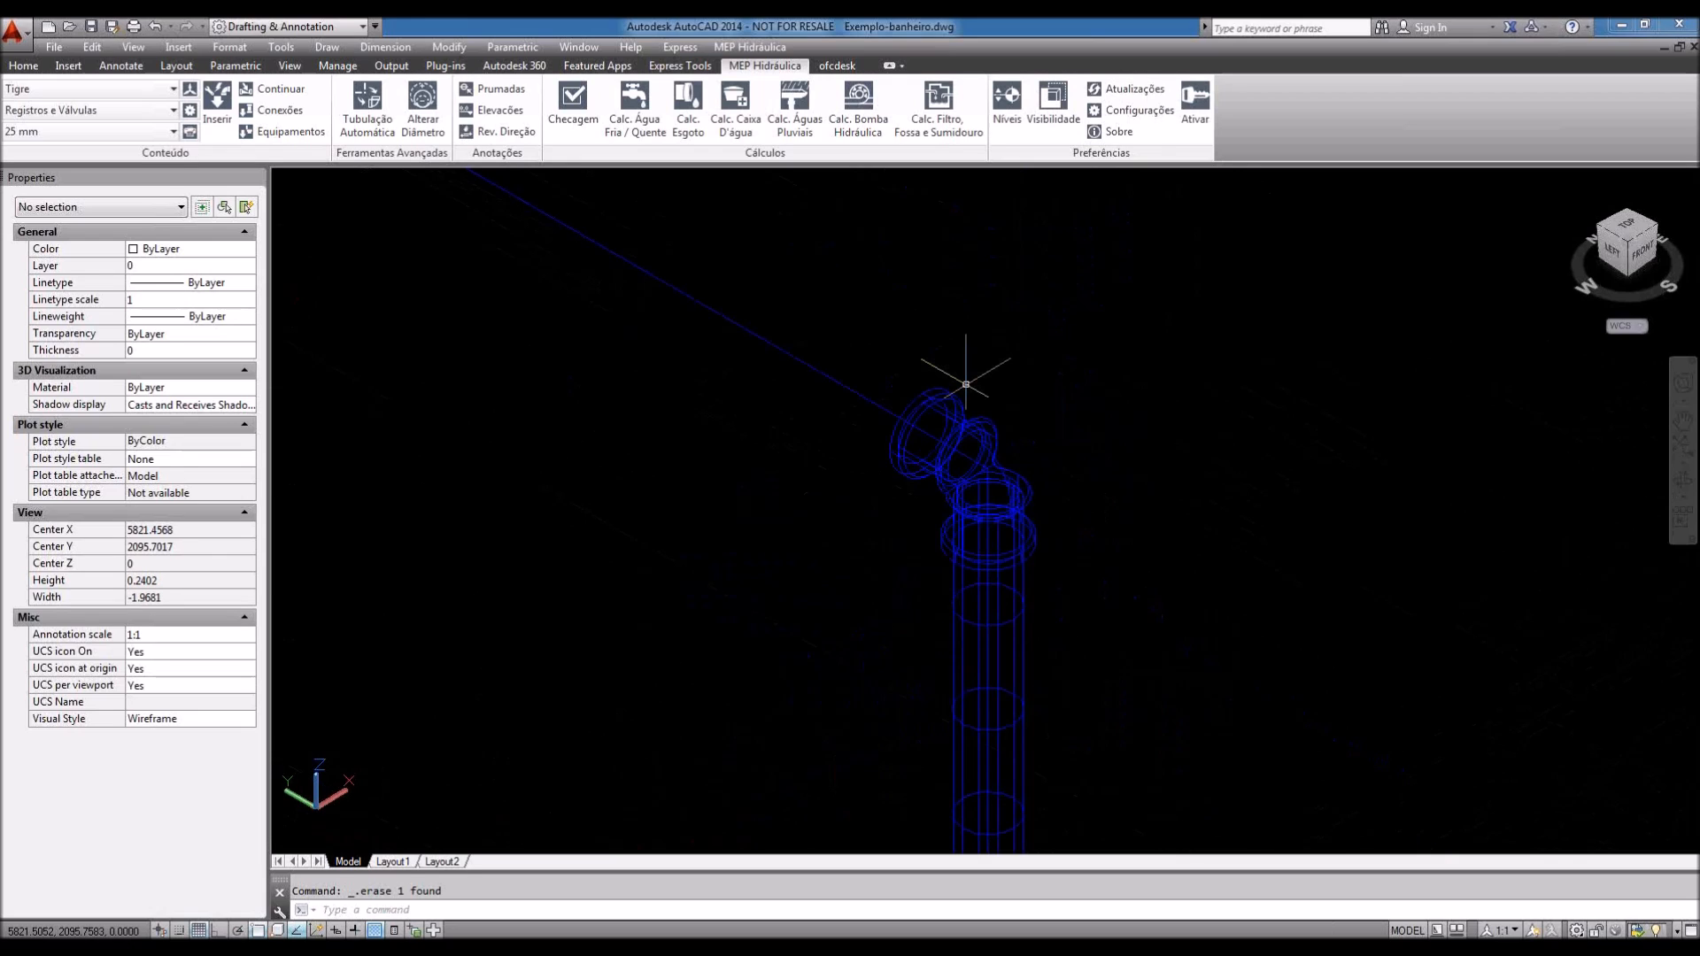
{"action": "scroll", "coordinate": [1110, 499], "scroll_direction": "down", "scroll_amount": 10}
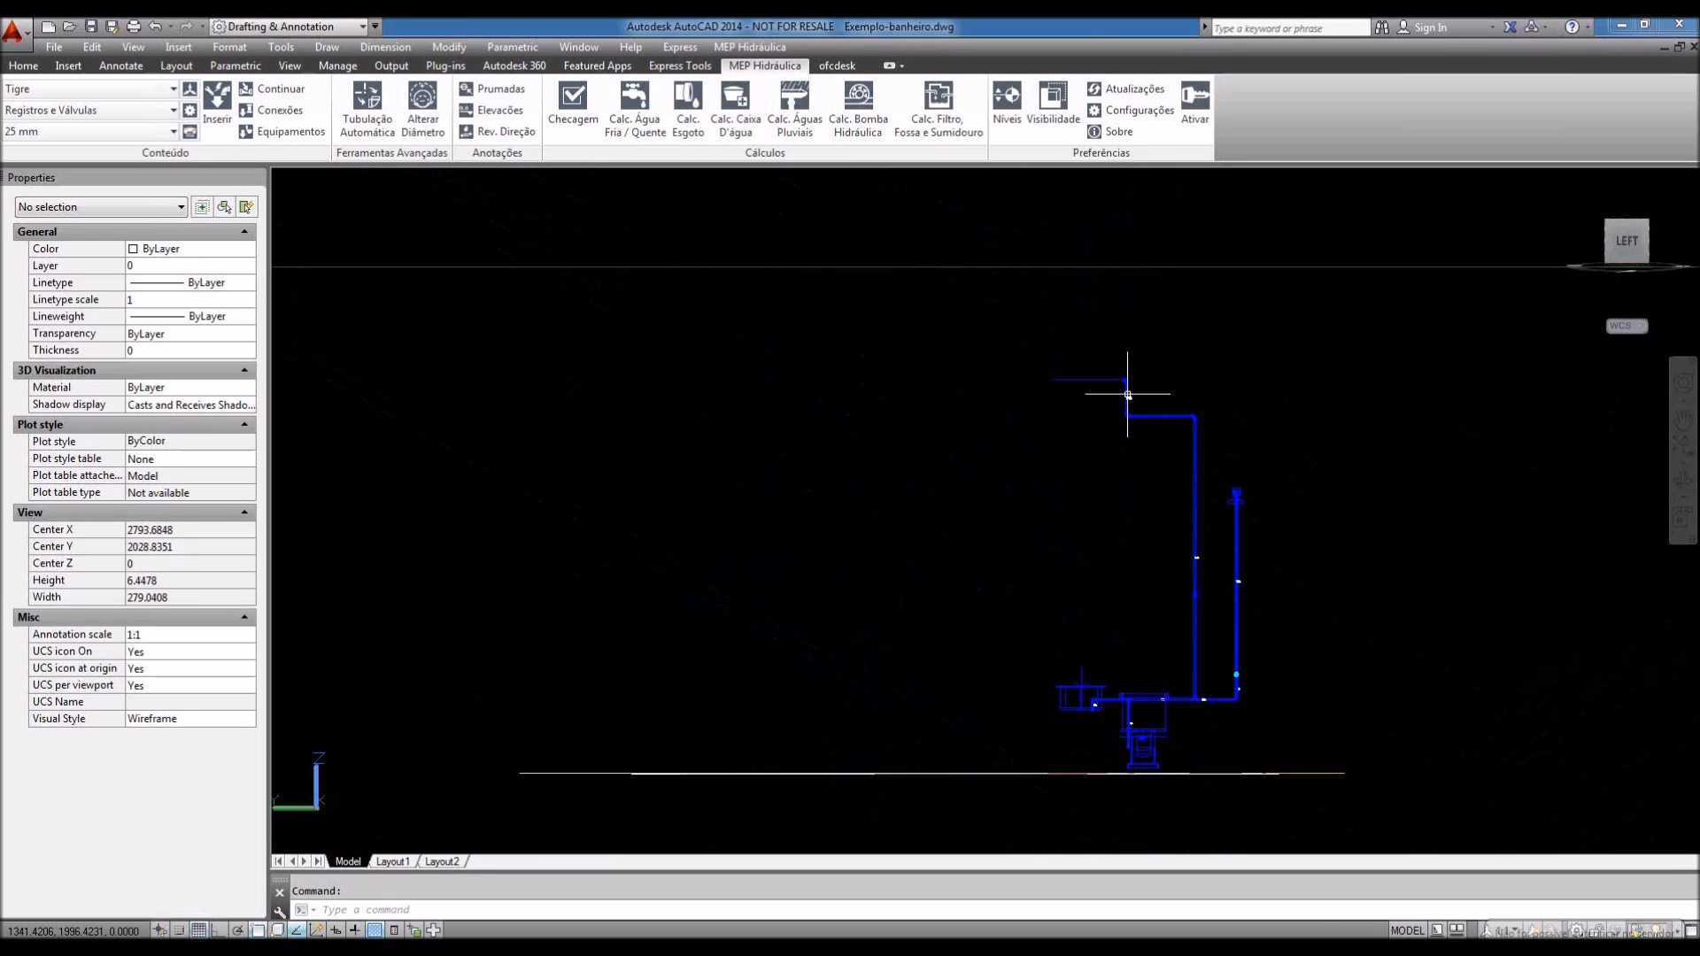
{"action": "scroll", "coordinate": [1127, 394], "scroll_direction": "up", "scroll_amount": 3}
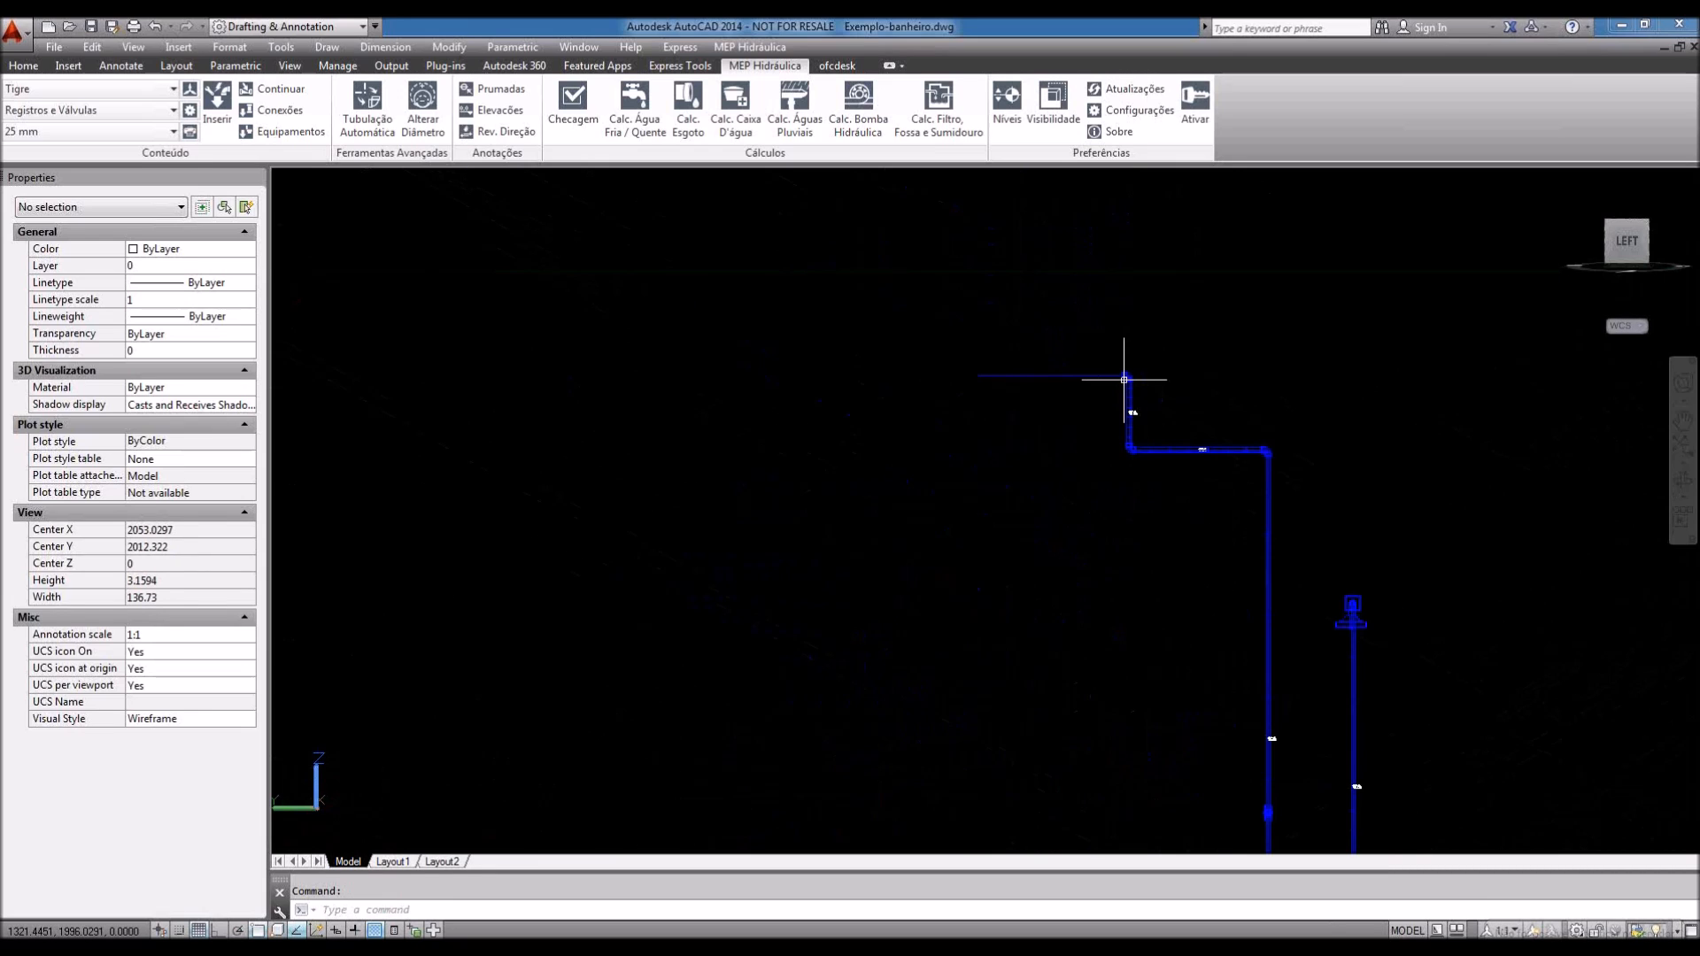
{"action": "middle_click_drag", "start_coordinate": [1123, 379], "coordinate": [1108, 492], "text": "shift"}
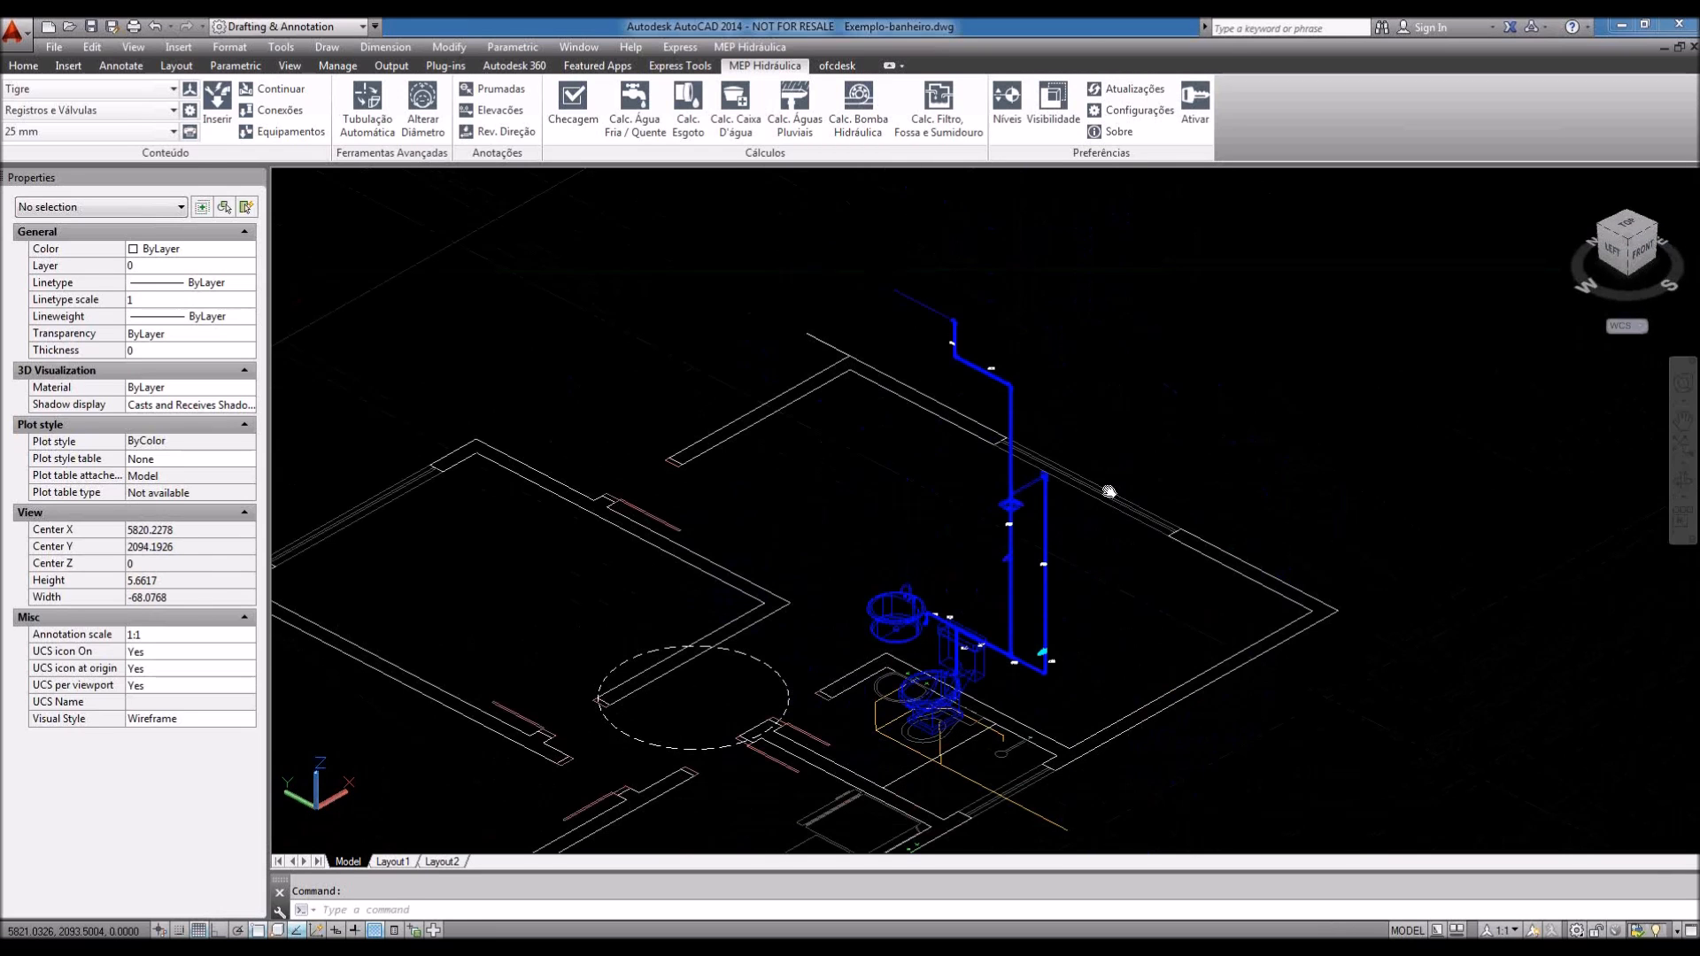
Step: Run Calc. Água Fria / Quente from the riser-top fitting: 2 m.c.a., z axis, non-simultaneous use
{"action": "left_click", "coordinate": [633, 133]}
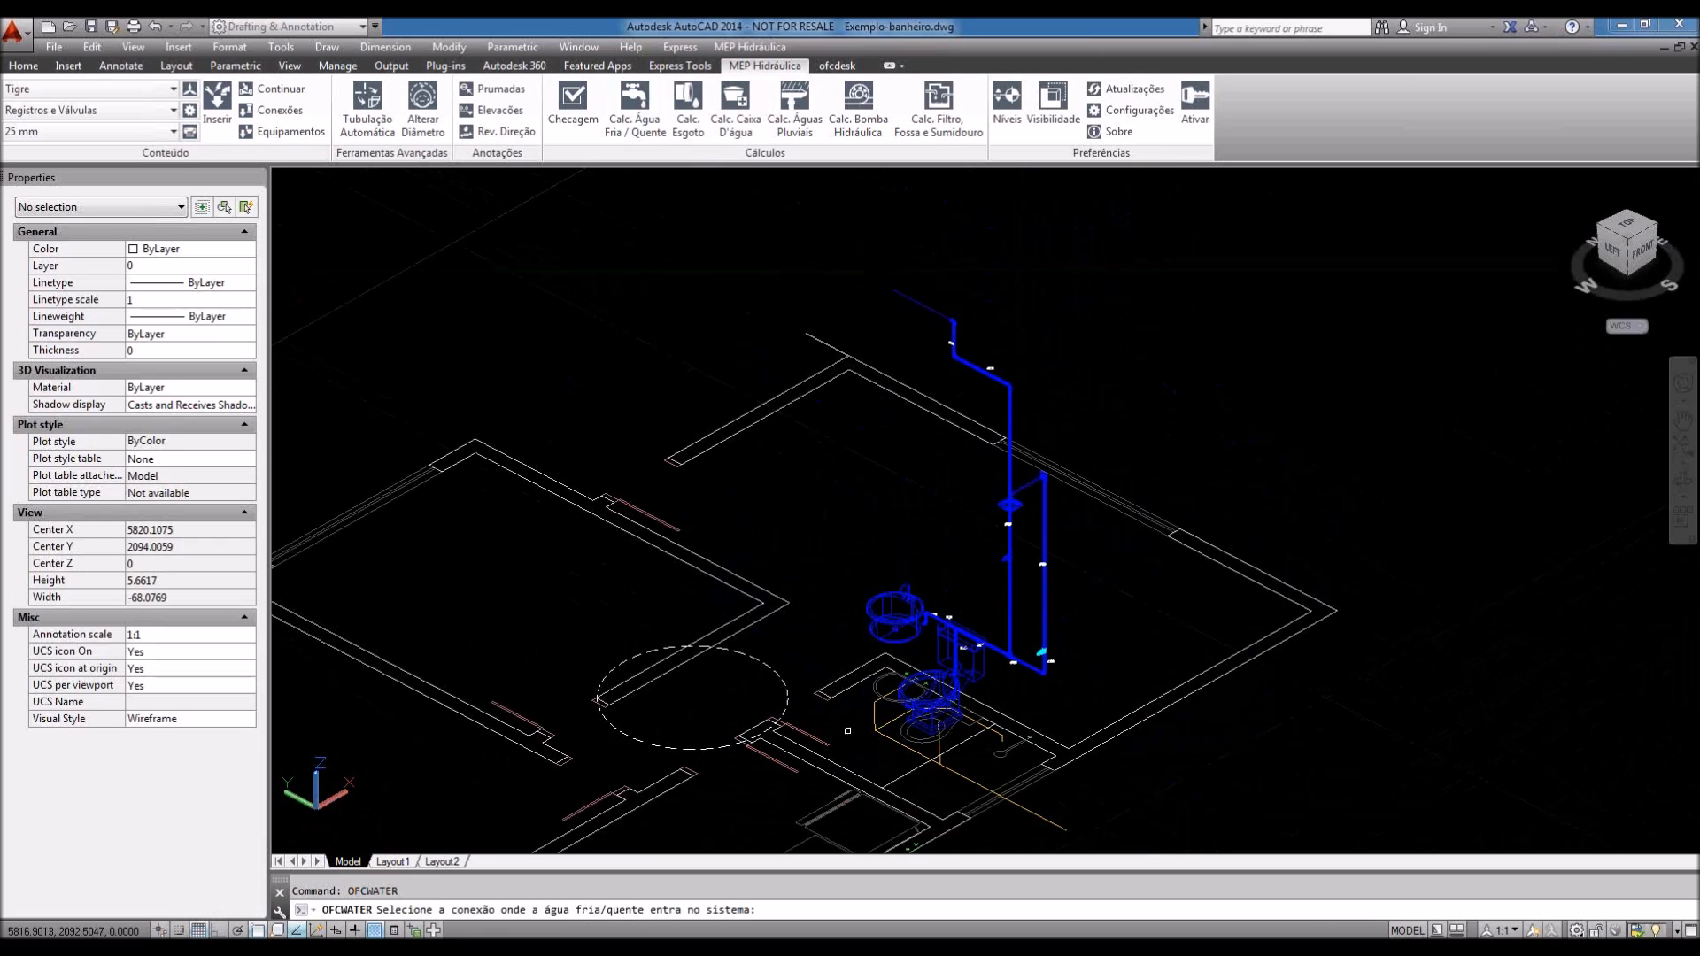
{"action": "scroll", "coordinate": [960, 325], "scroll_direction": "up", "scroll_amount": 2}
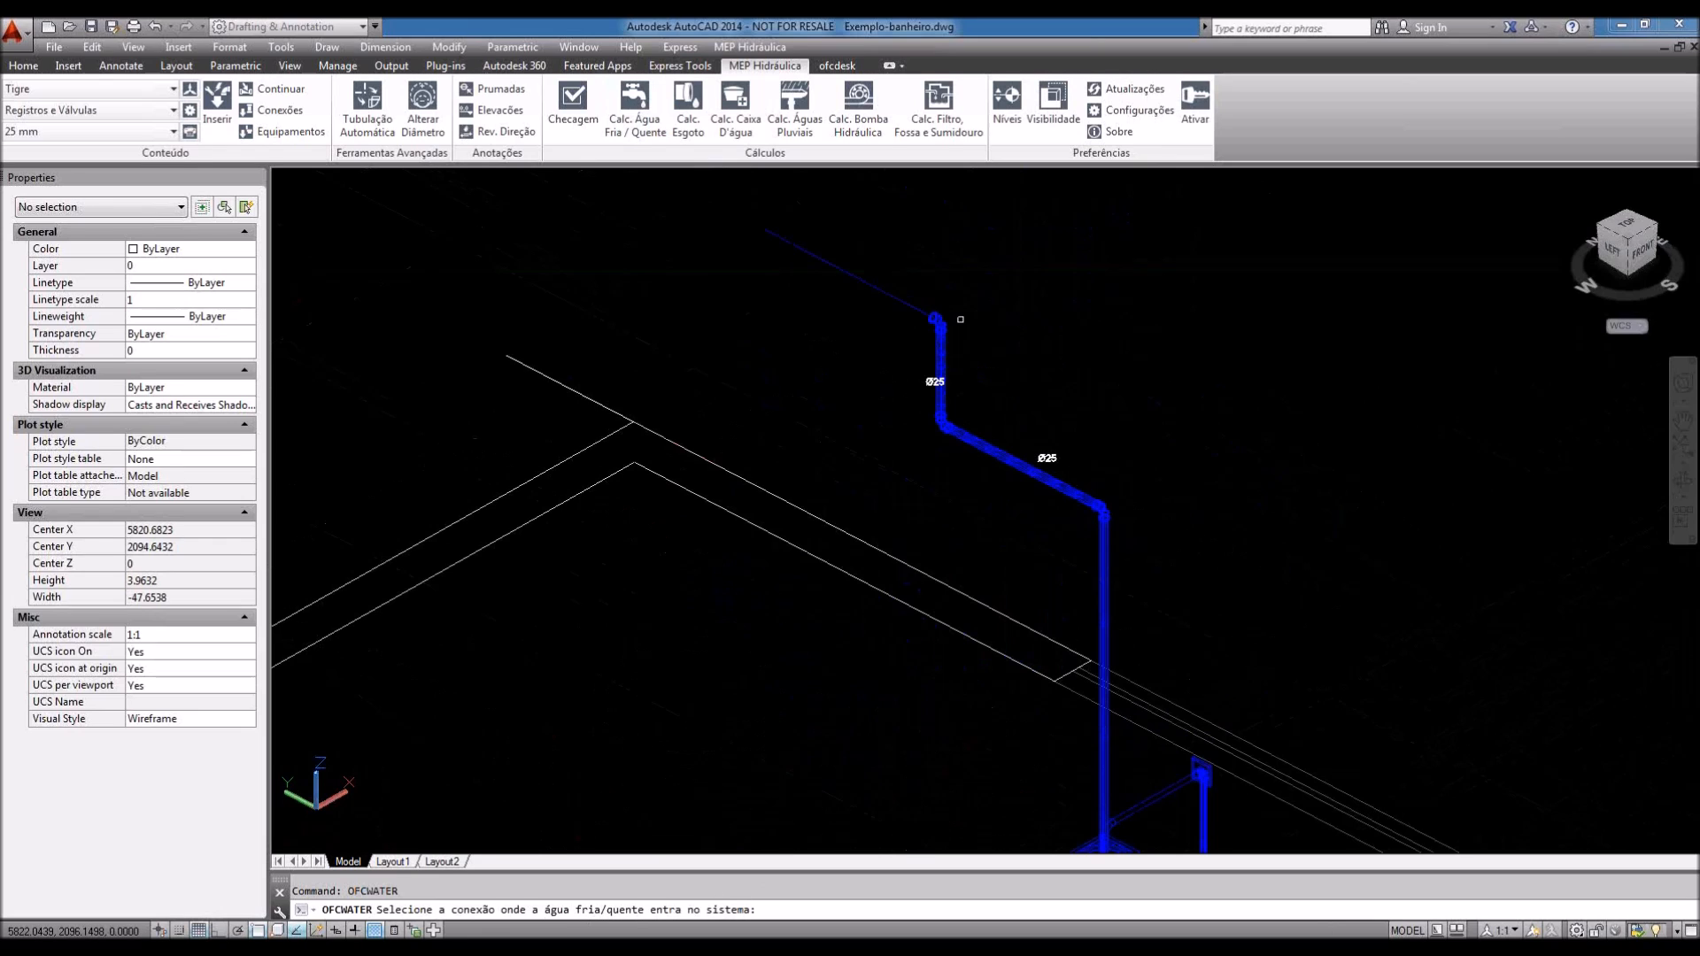
{"action": "scroll", "coordinate": [961, 319], "scroll_direction": "up", "scroll_amount": 8}
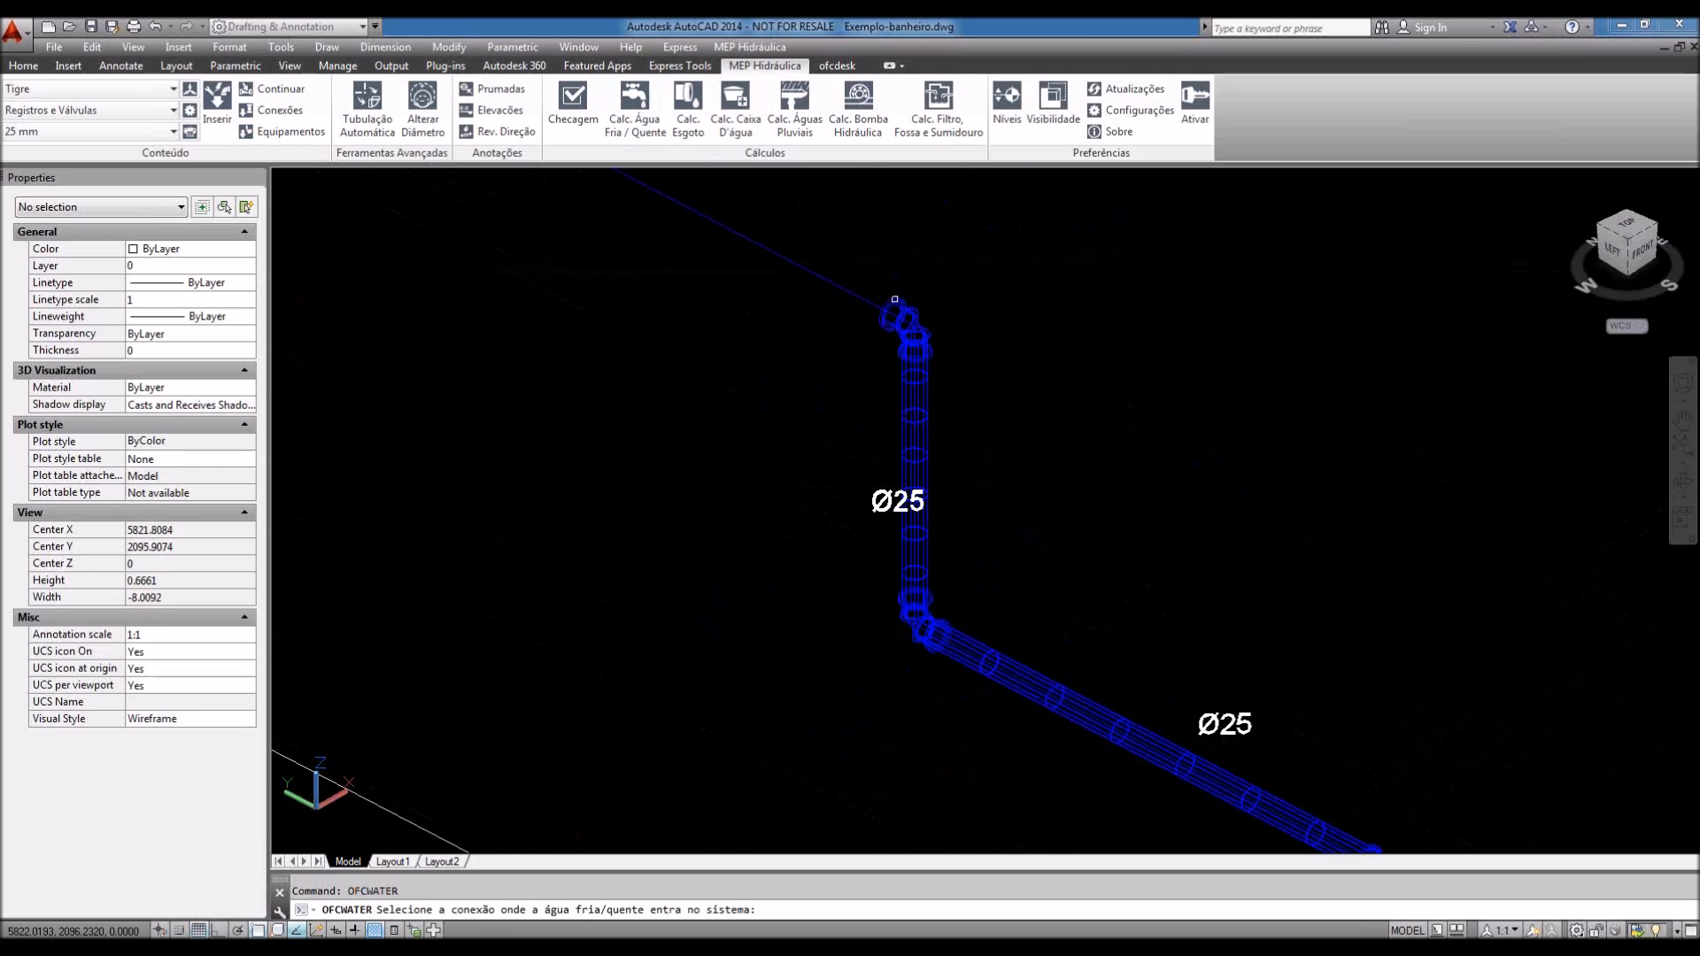
{"action": "left_click", "coordinate": [894, 299]}
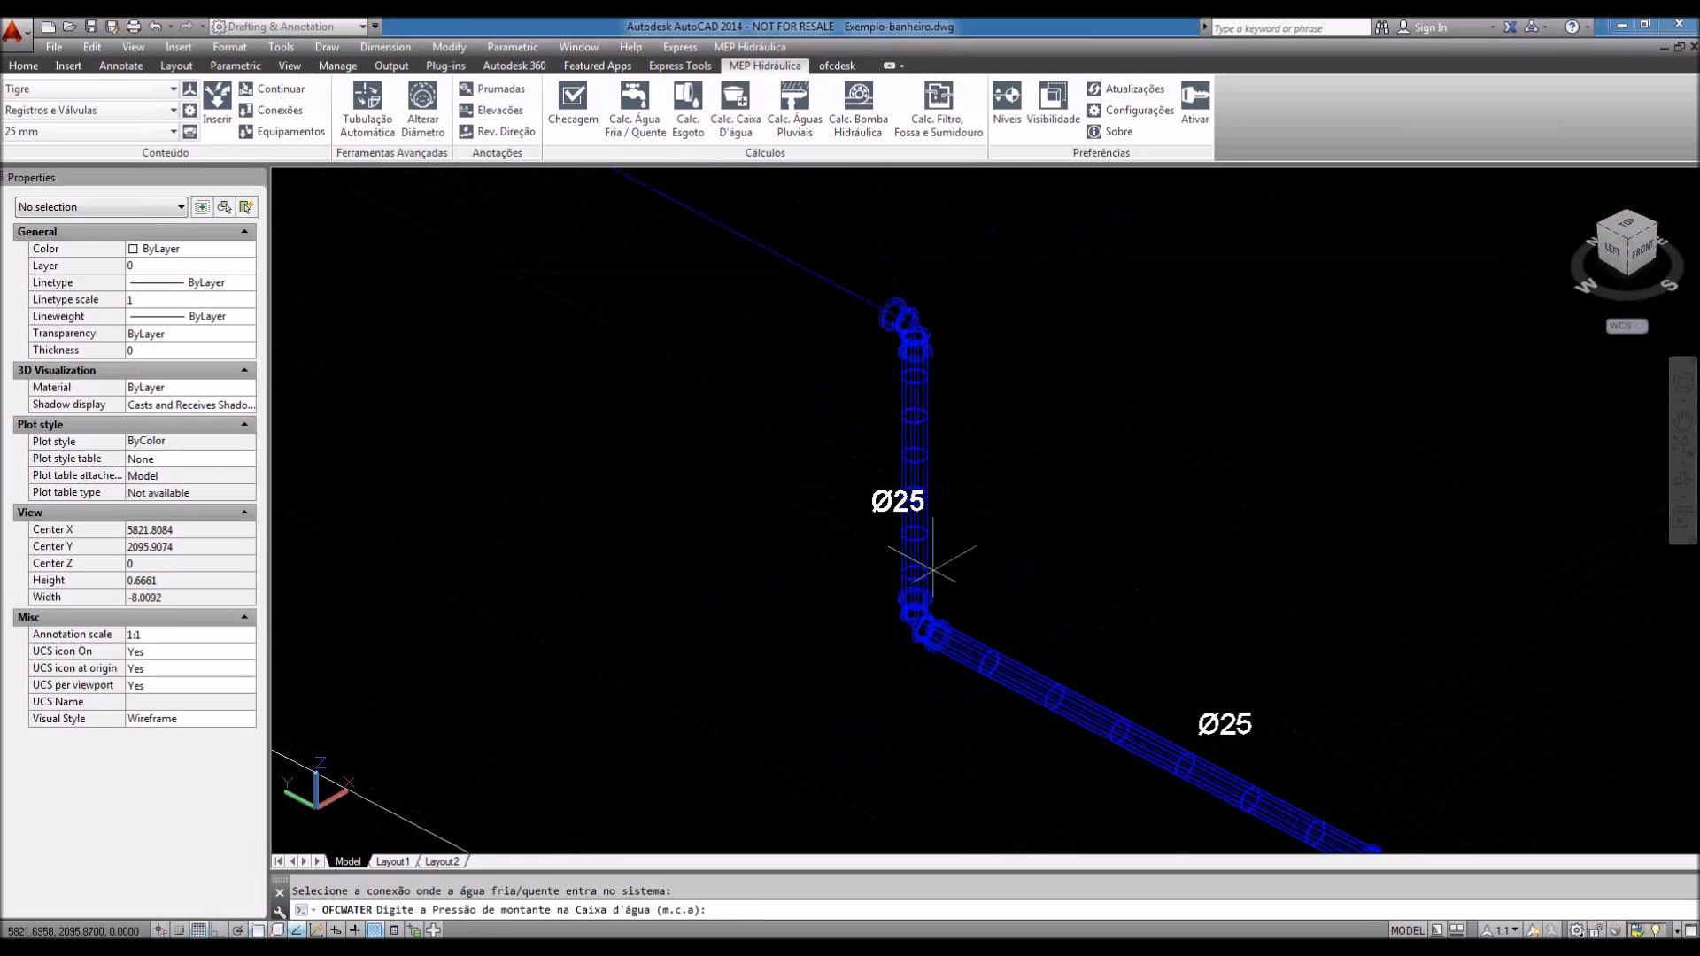
{"action": "scroll", "coordinate": [932, 567], "scroll_direction": "down", "scroll_amount": 2}
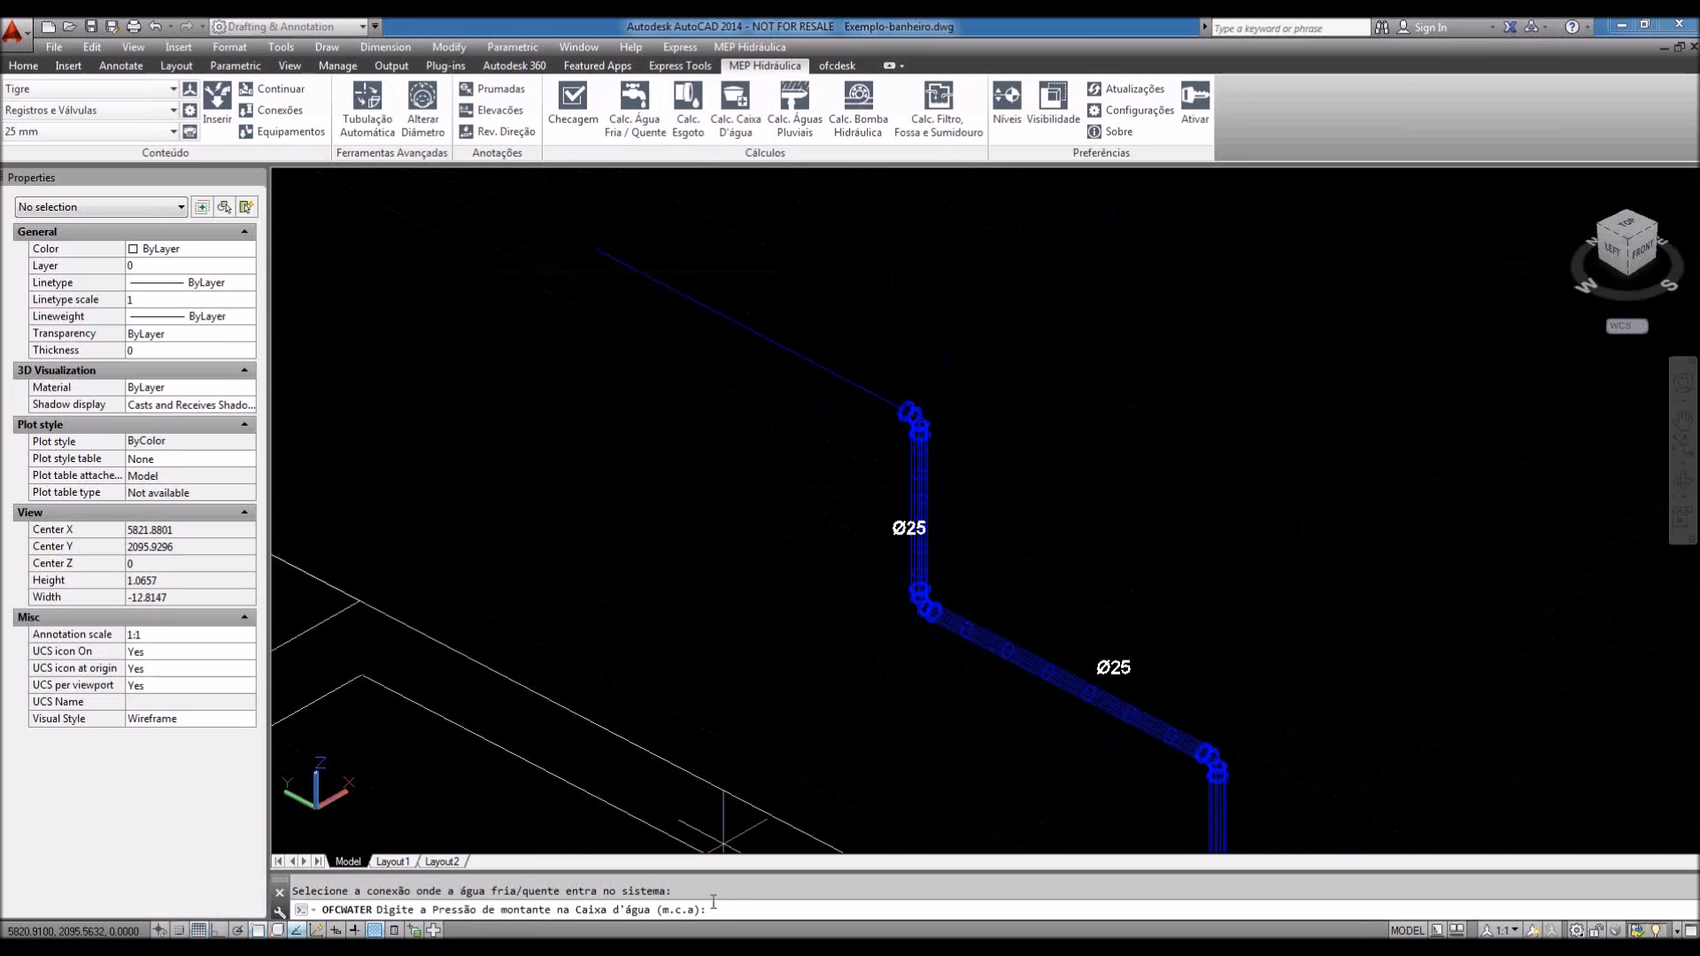
{"action": "type", "text": "2"}
{"action": "key", "text": "Return"}
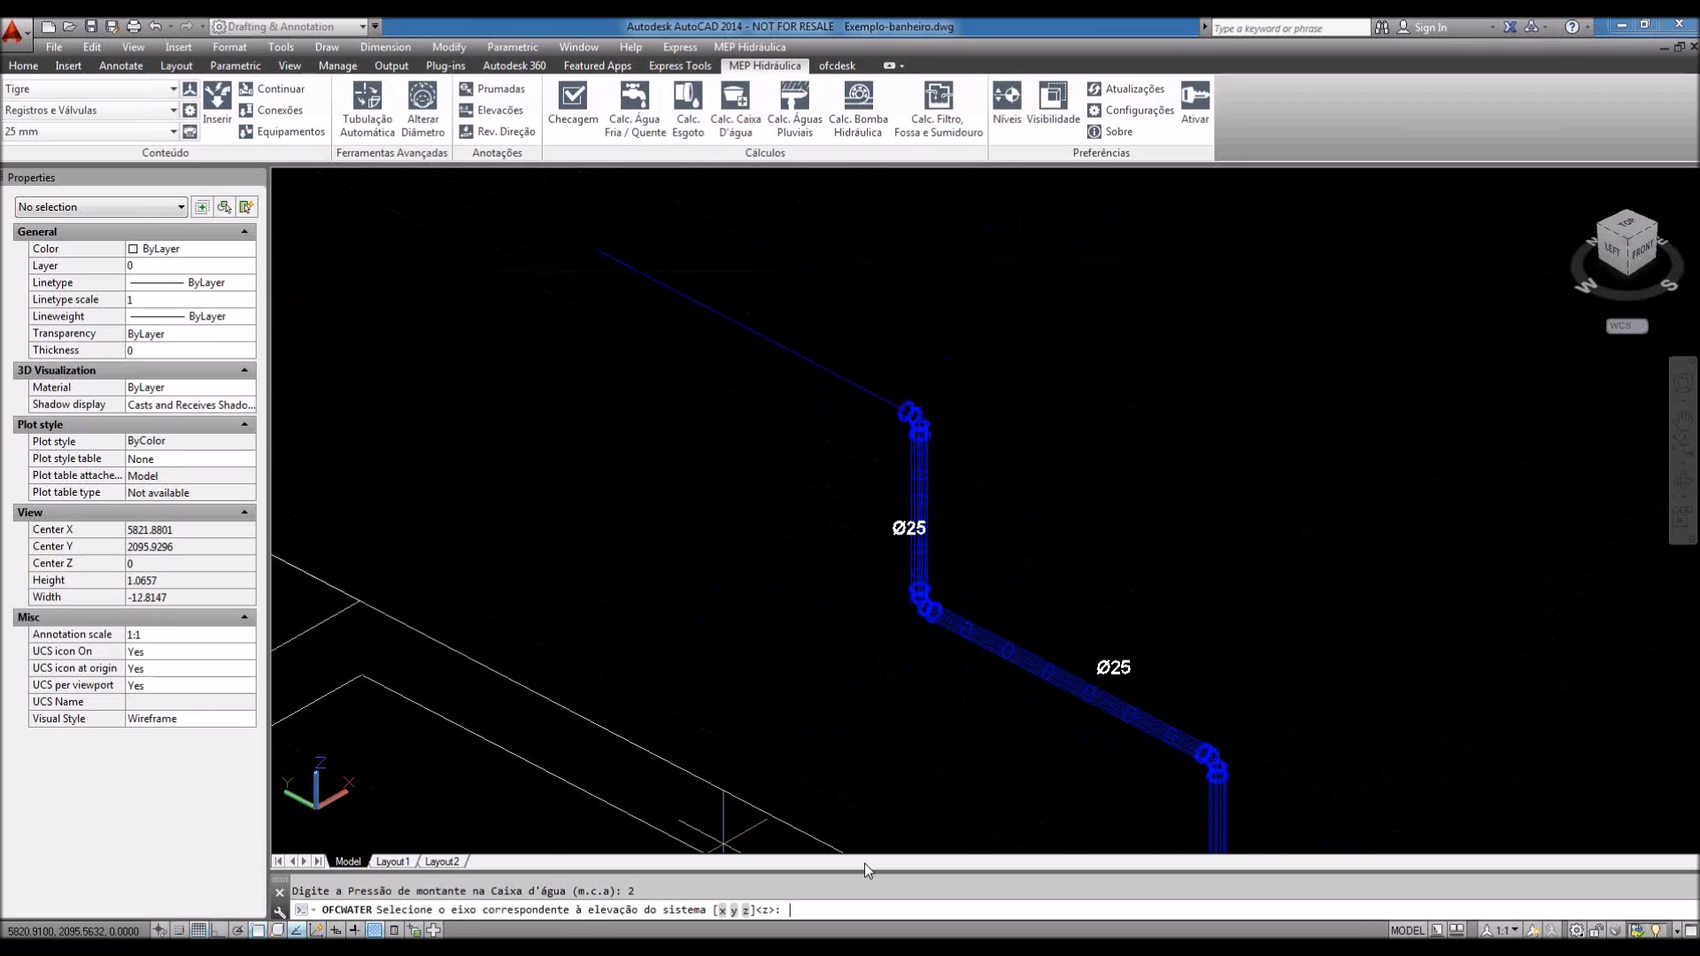
{"action": "key", "text": "Return"}
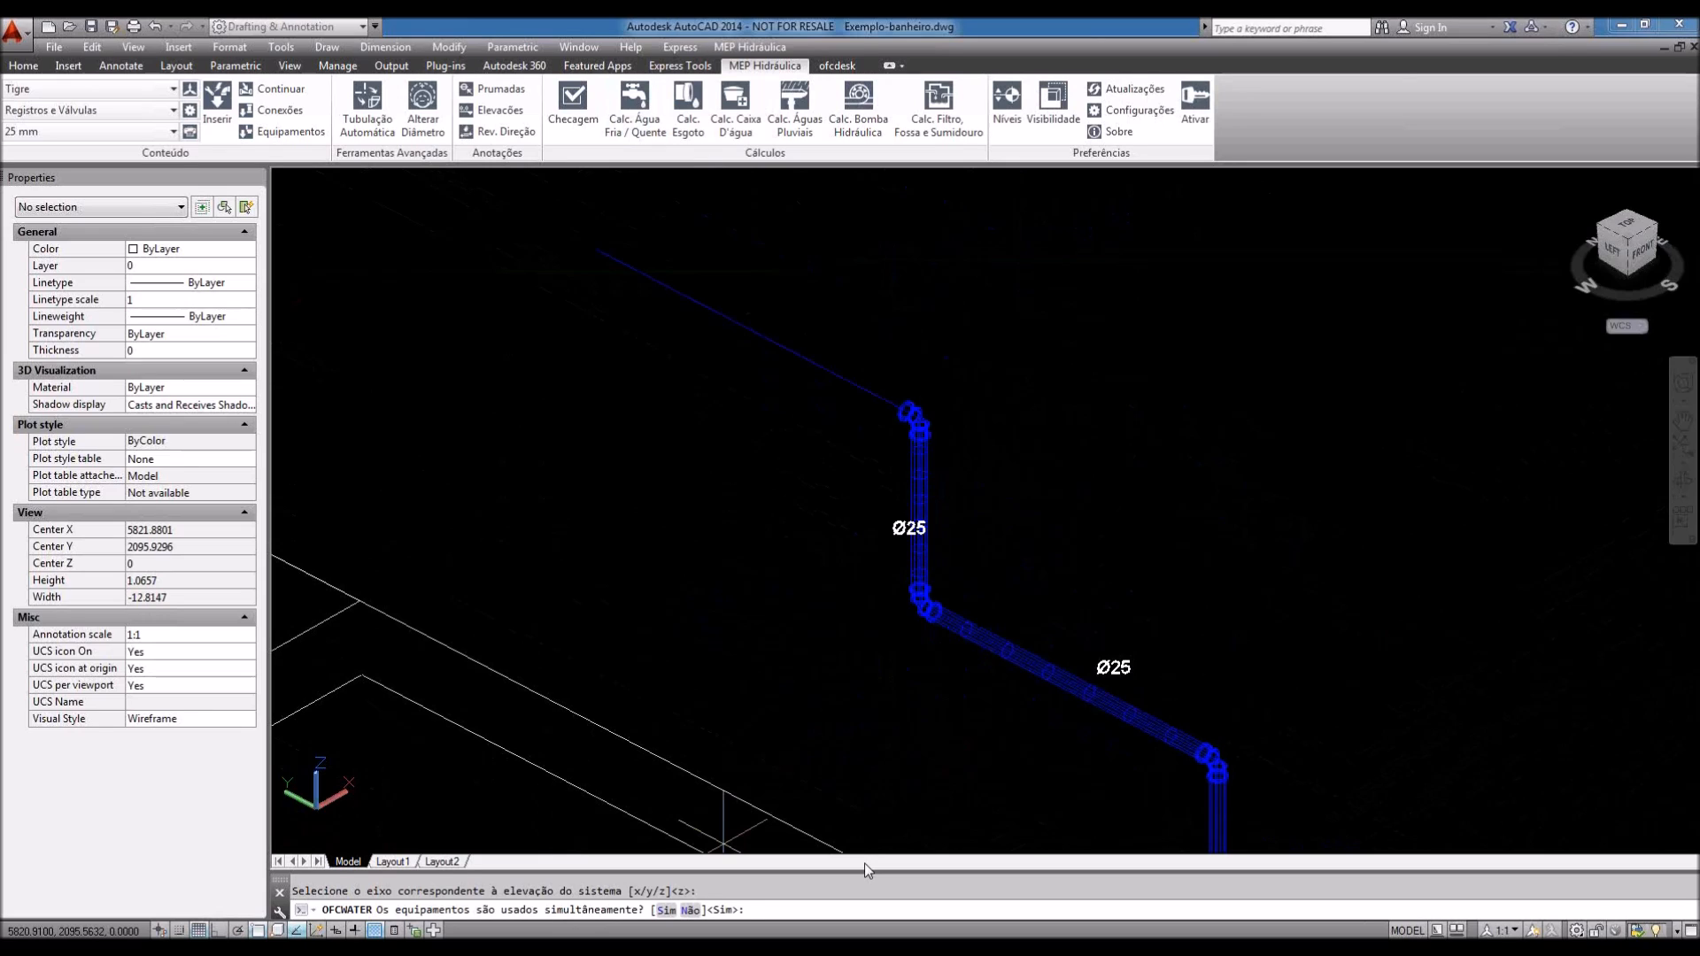
{"action": "type", "text": "n"}
{"action": "key", "text": "Return"}
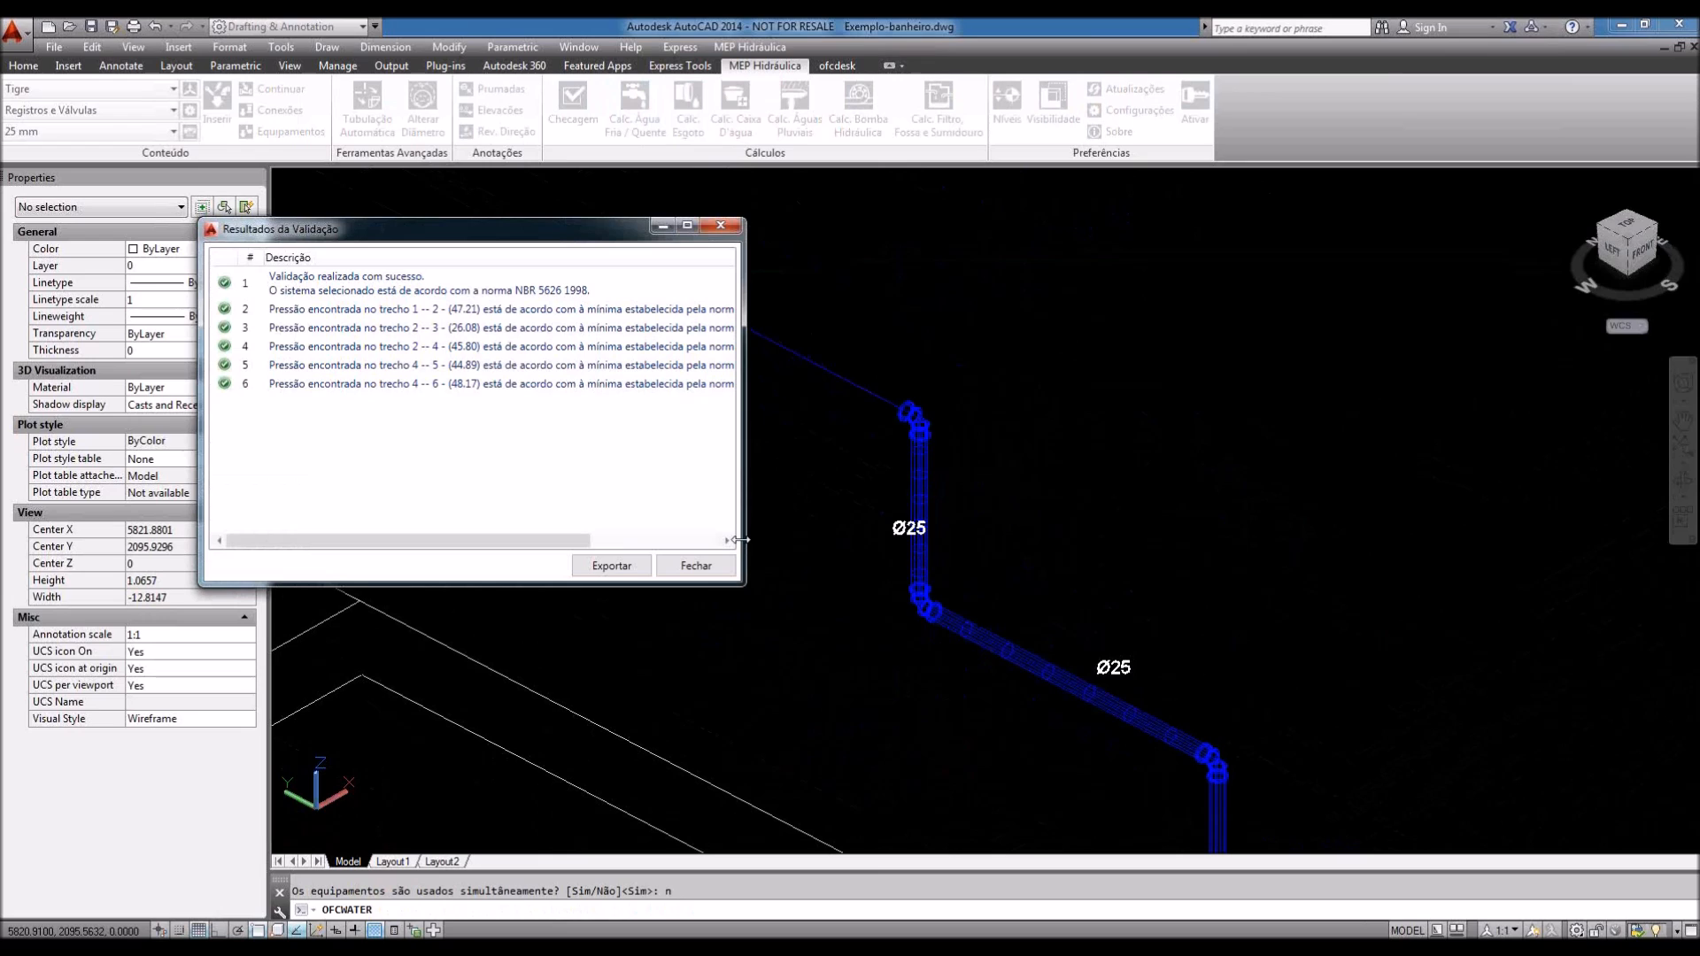
Step: Widen the validation results window and export them as the Report.csv hydraulic report
{"action": "left_click_drag", "start_coordinate": [742, 539], "coordinate": [952, 531]}
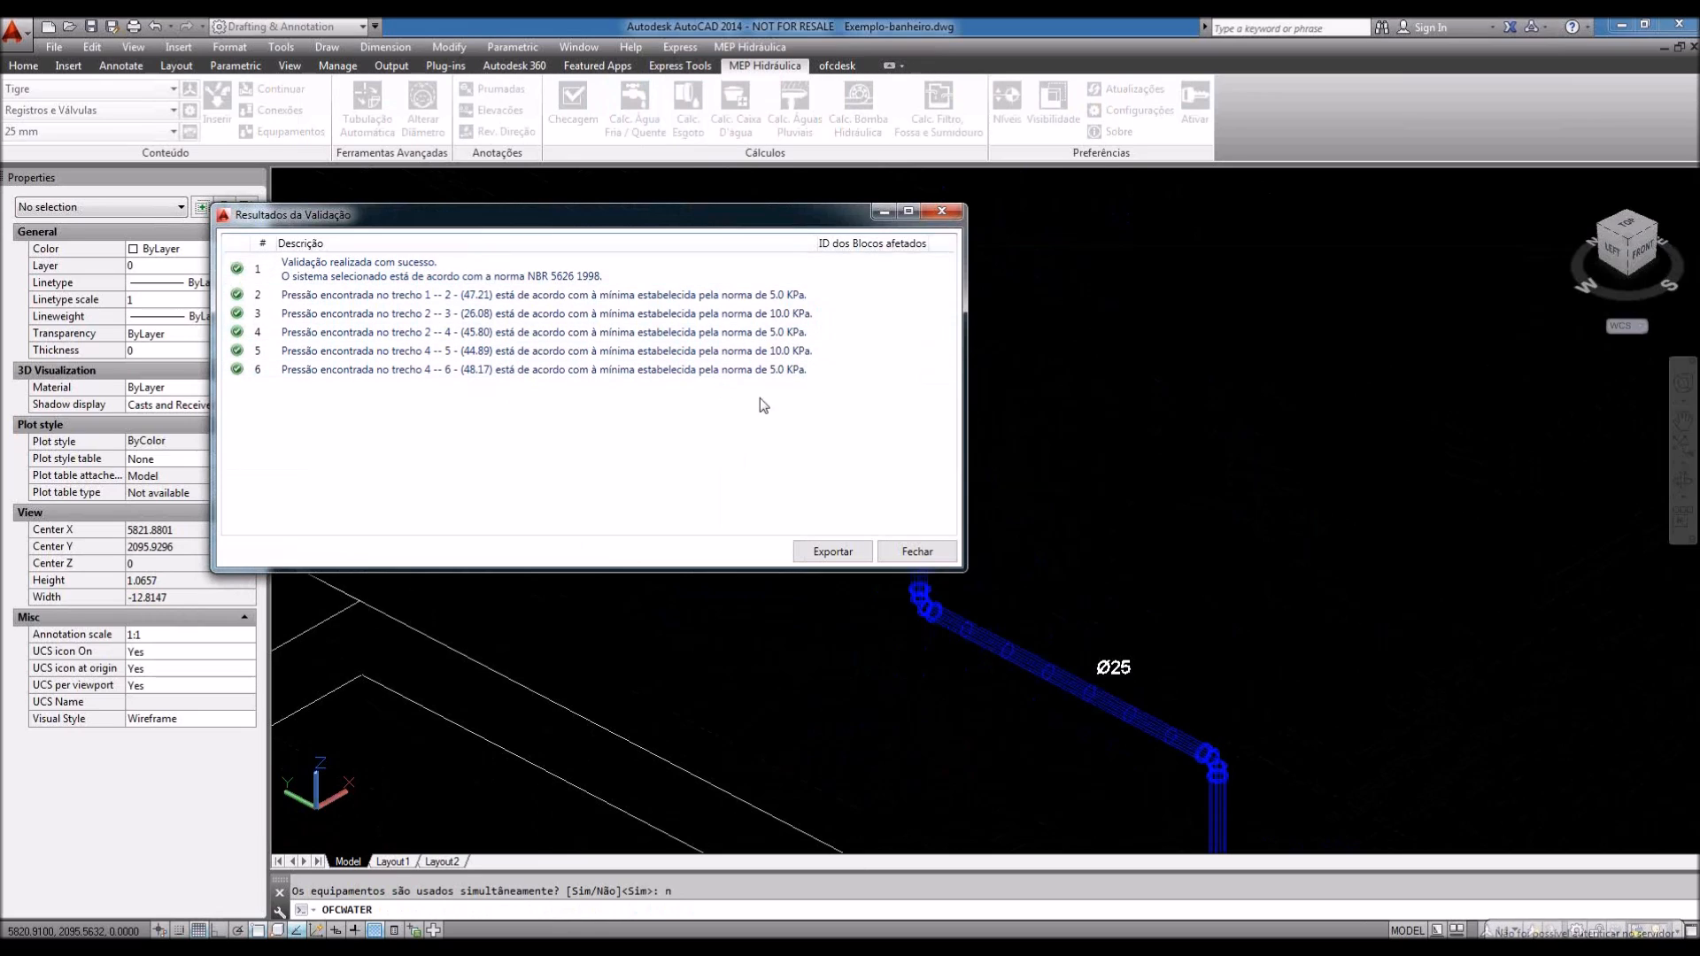
{"action": "left_click", "coordinate": [839, 556]}
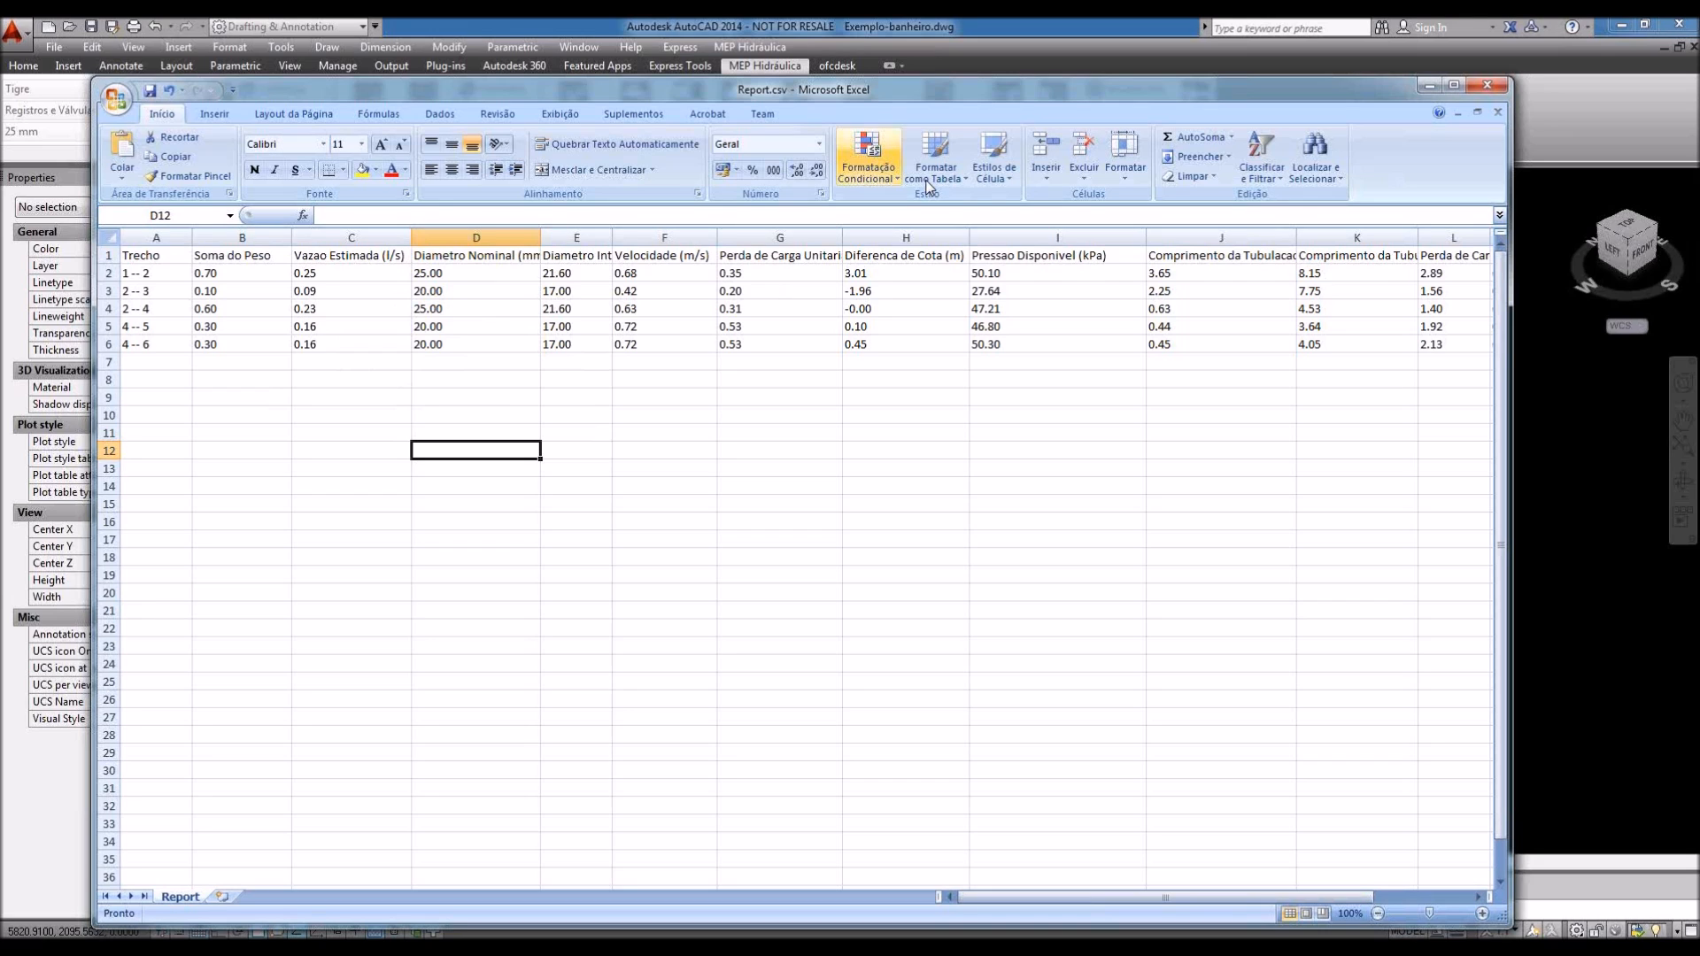
Step: Close the validation results and minimize Excel, returning to the 3D bathroom pipe model
{"action": "left_click", "coordinate": [1538, 567]}
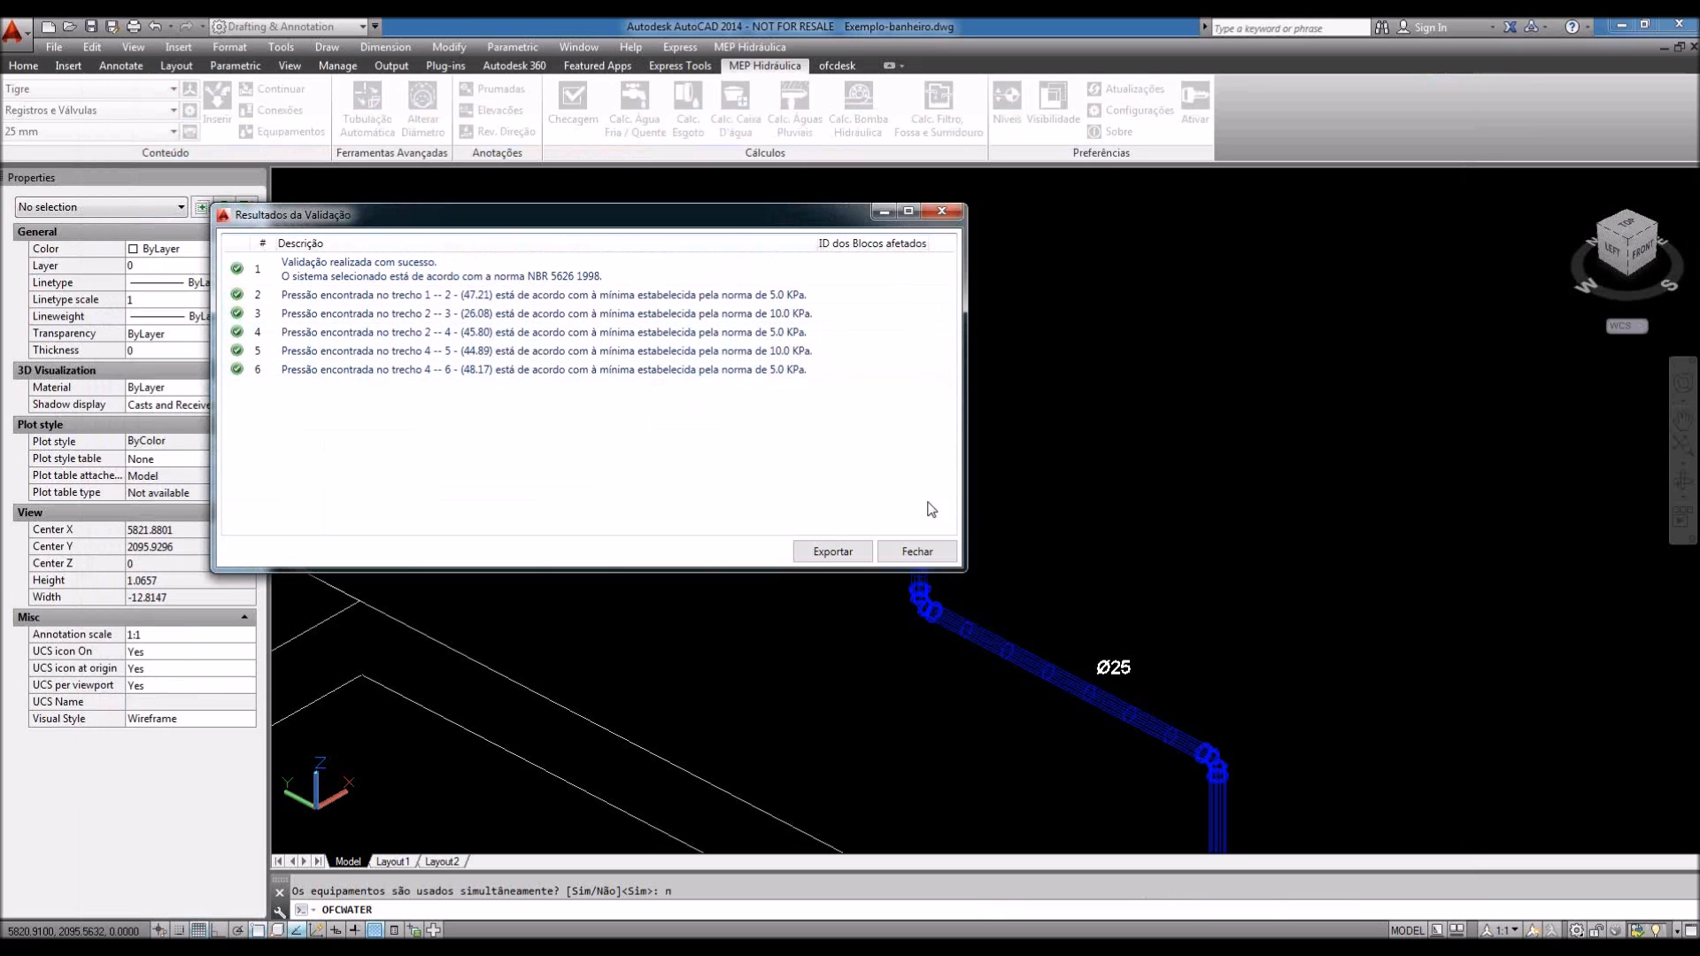
{"action": "left_click", "coordinate": [911, 552]}
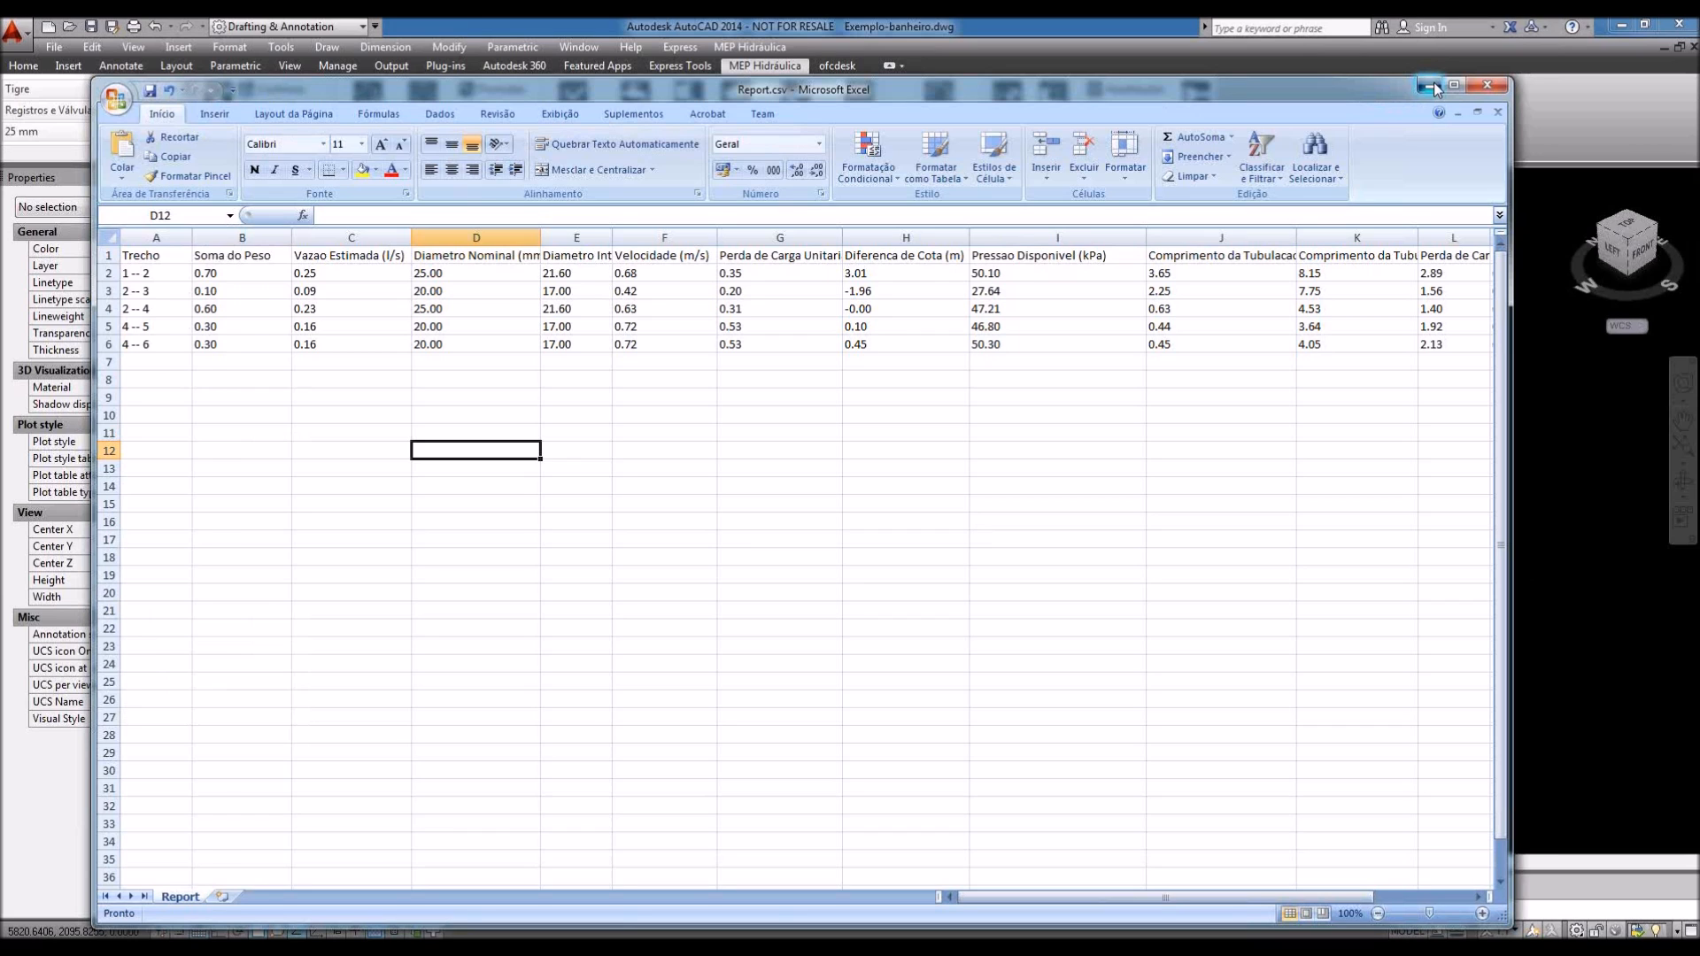
{"action": "left_click", "coordinate": [1433, 82]}
{"action": "middle_click_drag", "start_coordinate": [939, 620], "coordinate": [1049, 627], "text": "shift"}
Step: Switch to the Top view and zoom and pan to frame the bathroom piping plan
{"action": "left_click", "coordinate": [1633, 228]}
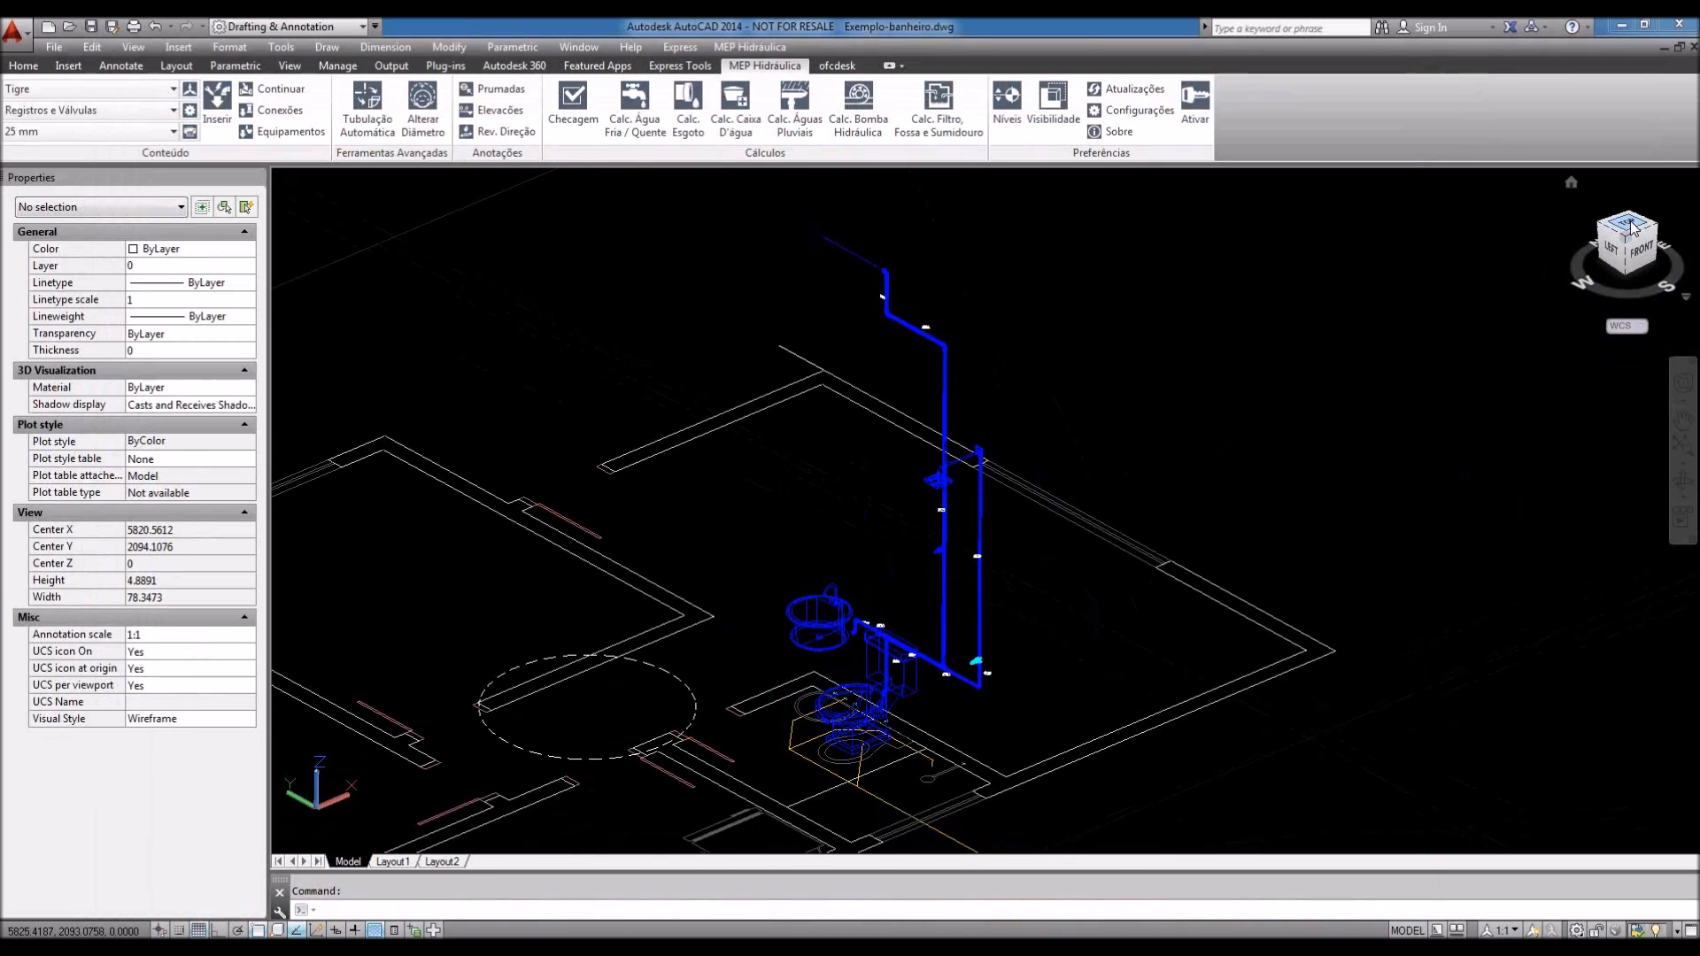
{"action": "scroll", "coordinate": [759, 565], "scroll_direction": "up", "scroll_amount": 2}
{"action": "scroll", "coordinate": [767, 560], "scroll_direction": "up", "scroll_amount": 2}
{"action": "scroll", "coordinate": [766, 559], "scroll_direction": "up", "scroll_amount": 3}
{"action": "scroll", "coordinate": [767, 560], "scroll_direction": "down", "scroll_amount": 4}
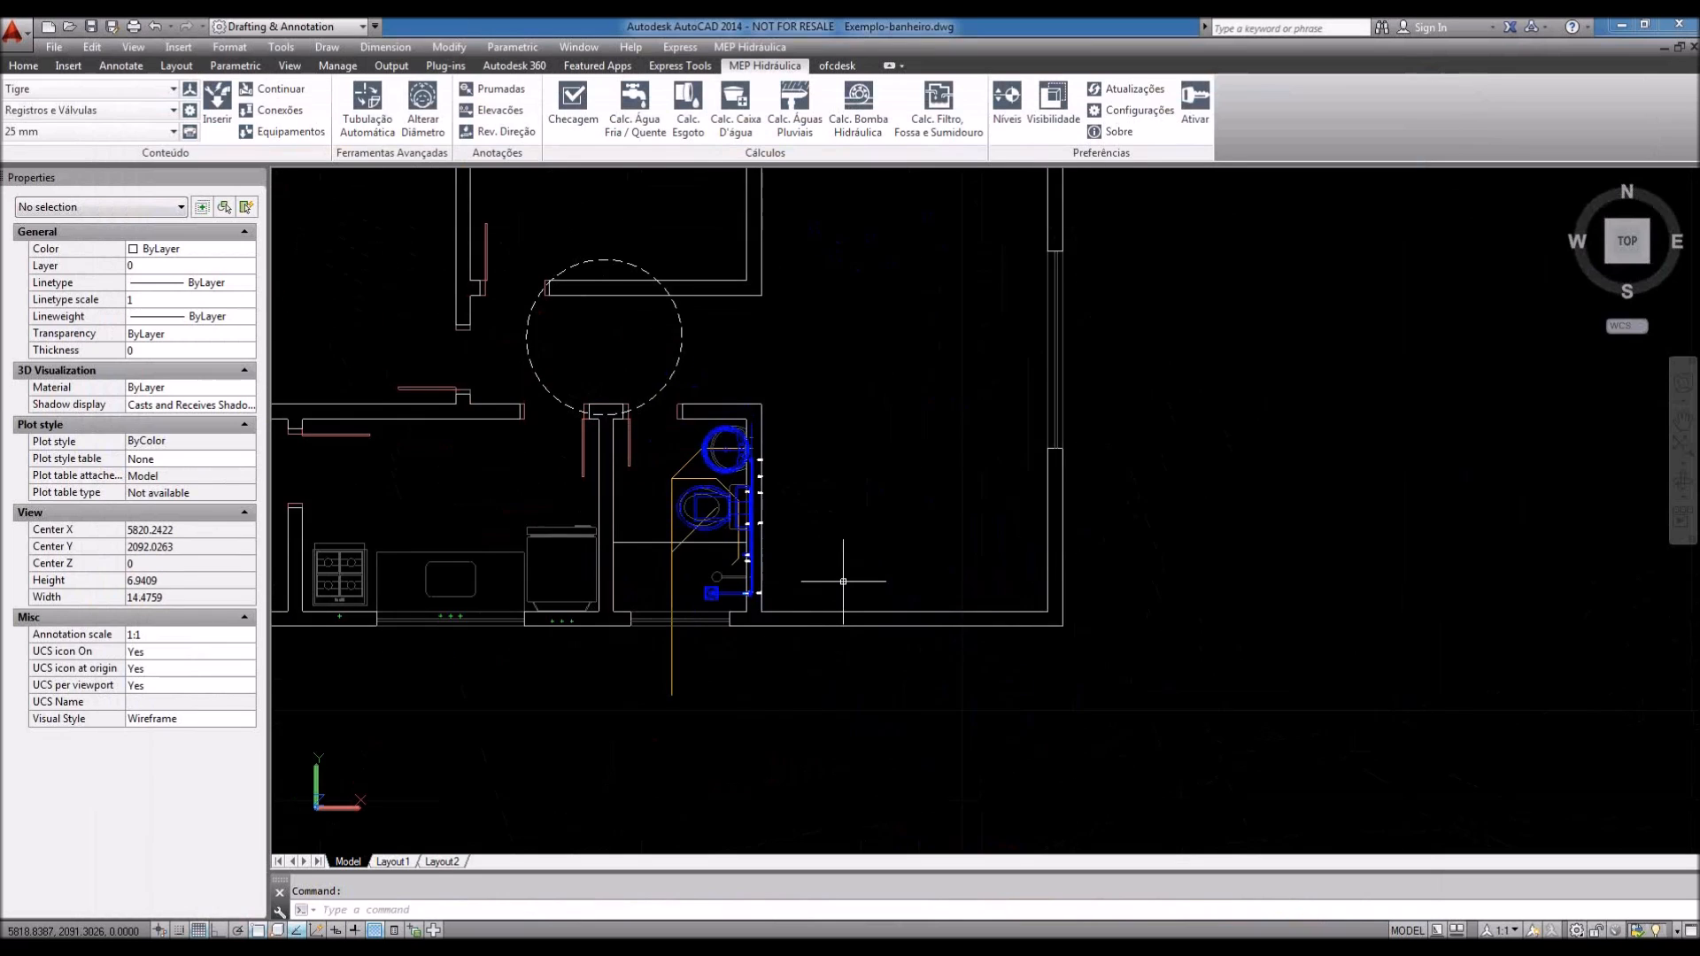
{"action": "middle_click_drag", "start_coordinate": [842, 582], "coordinate": [801, 579]}
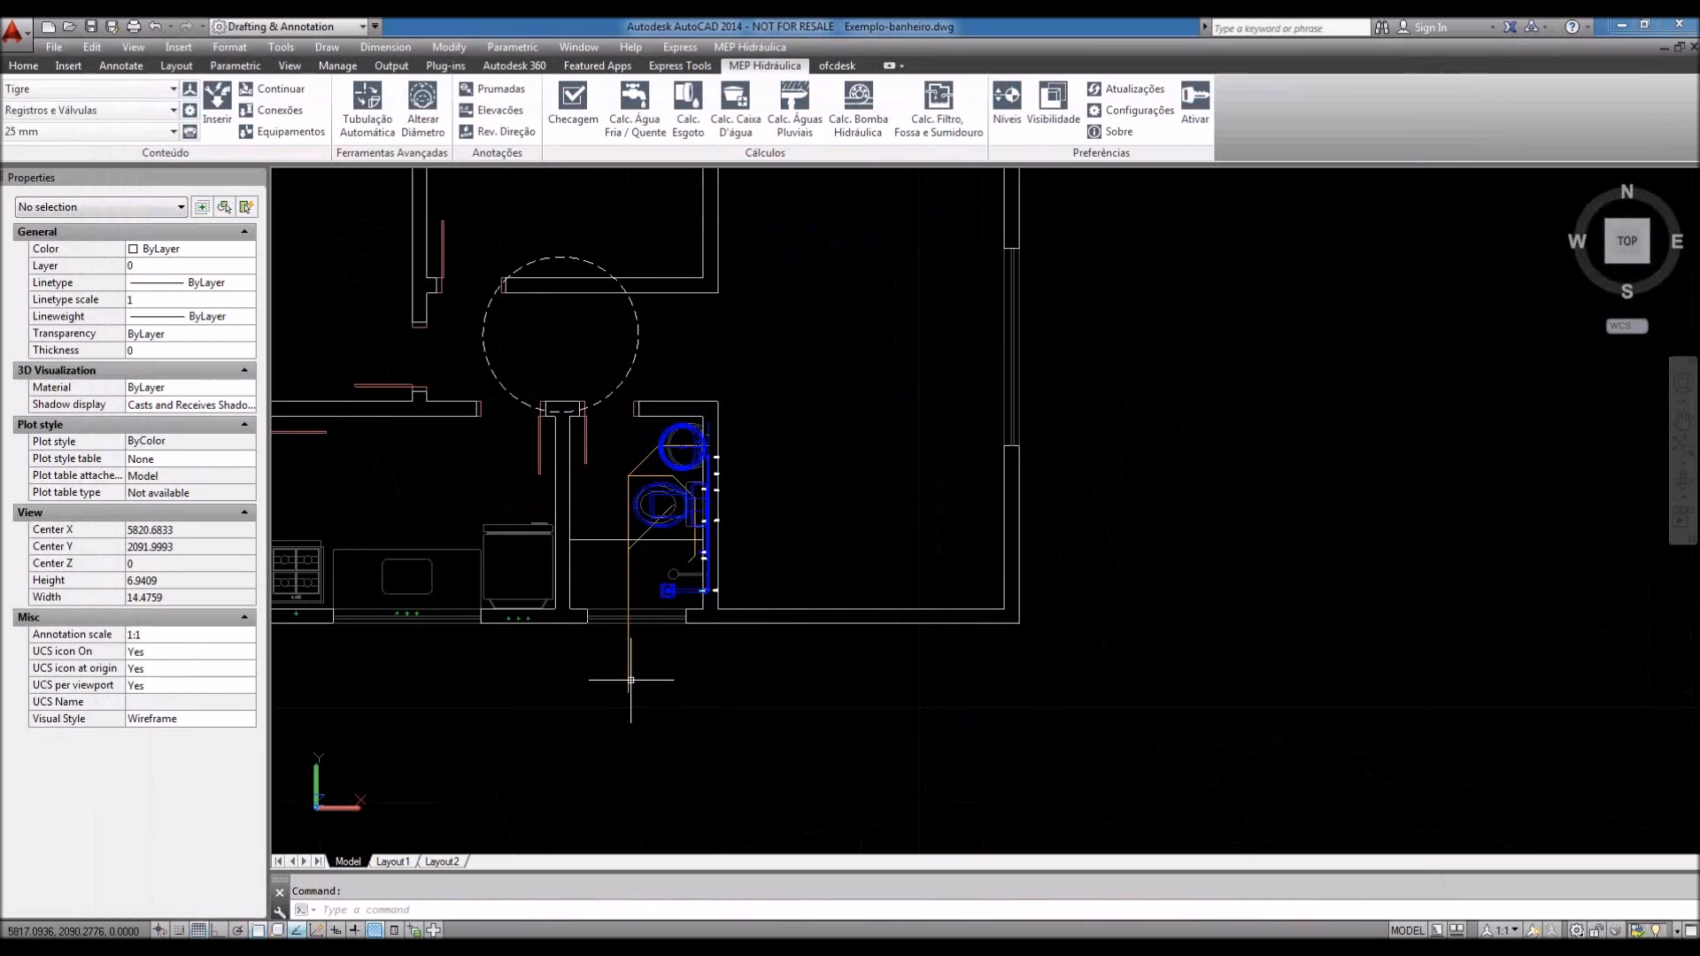
{"action": "middle_click_drag", "start_coordinate": [778, 561], "coordinate": [747, 576]}
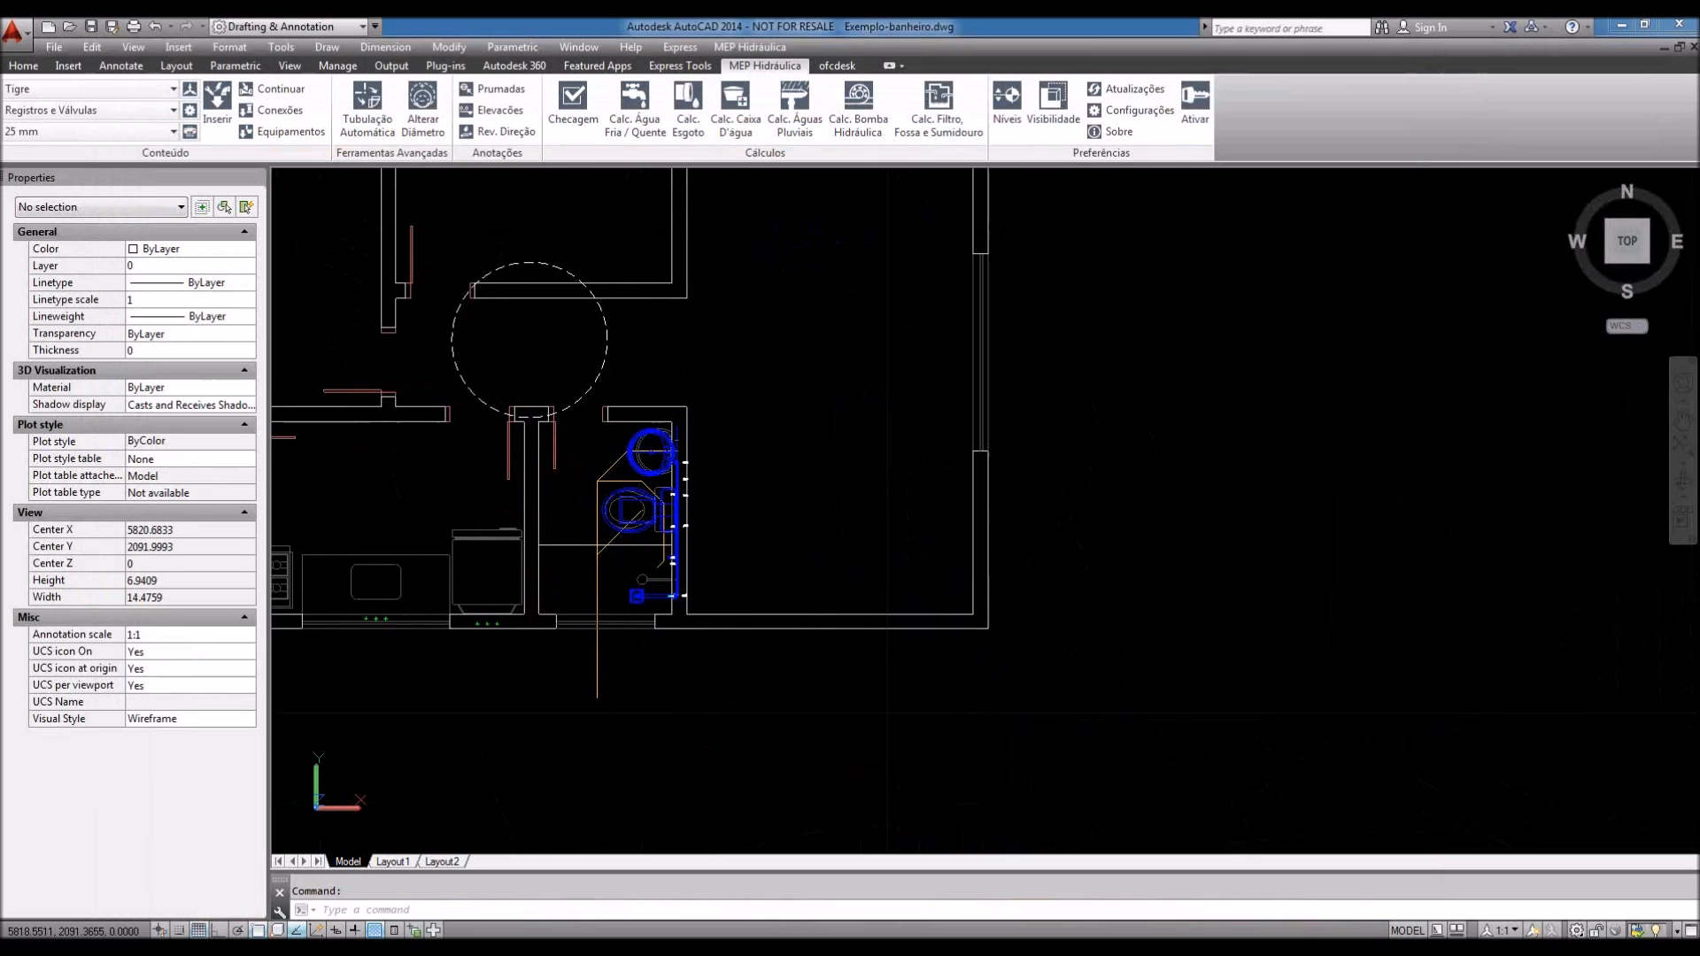
{"action": "middle_click_drag", "start_coordinate": [736, 676], "coordinate": [640, 649]}
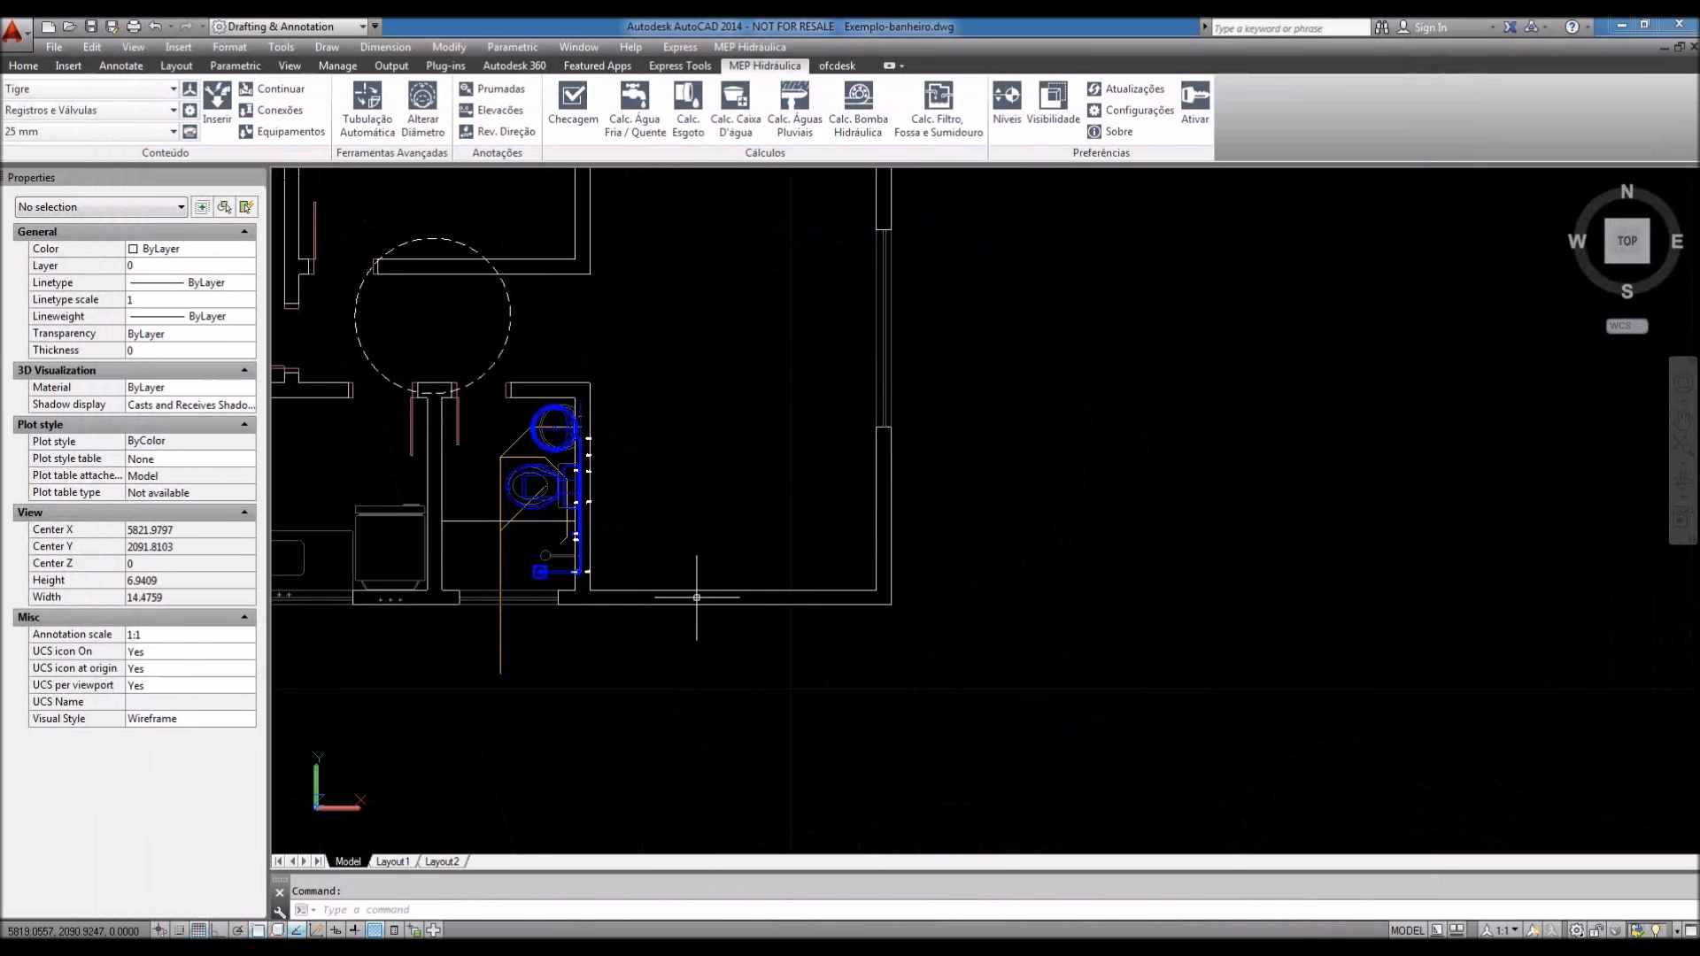
{"action": "left_click", "coordinate": [836, 66]}
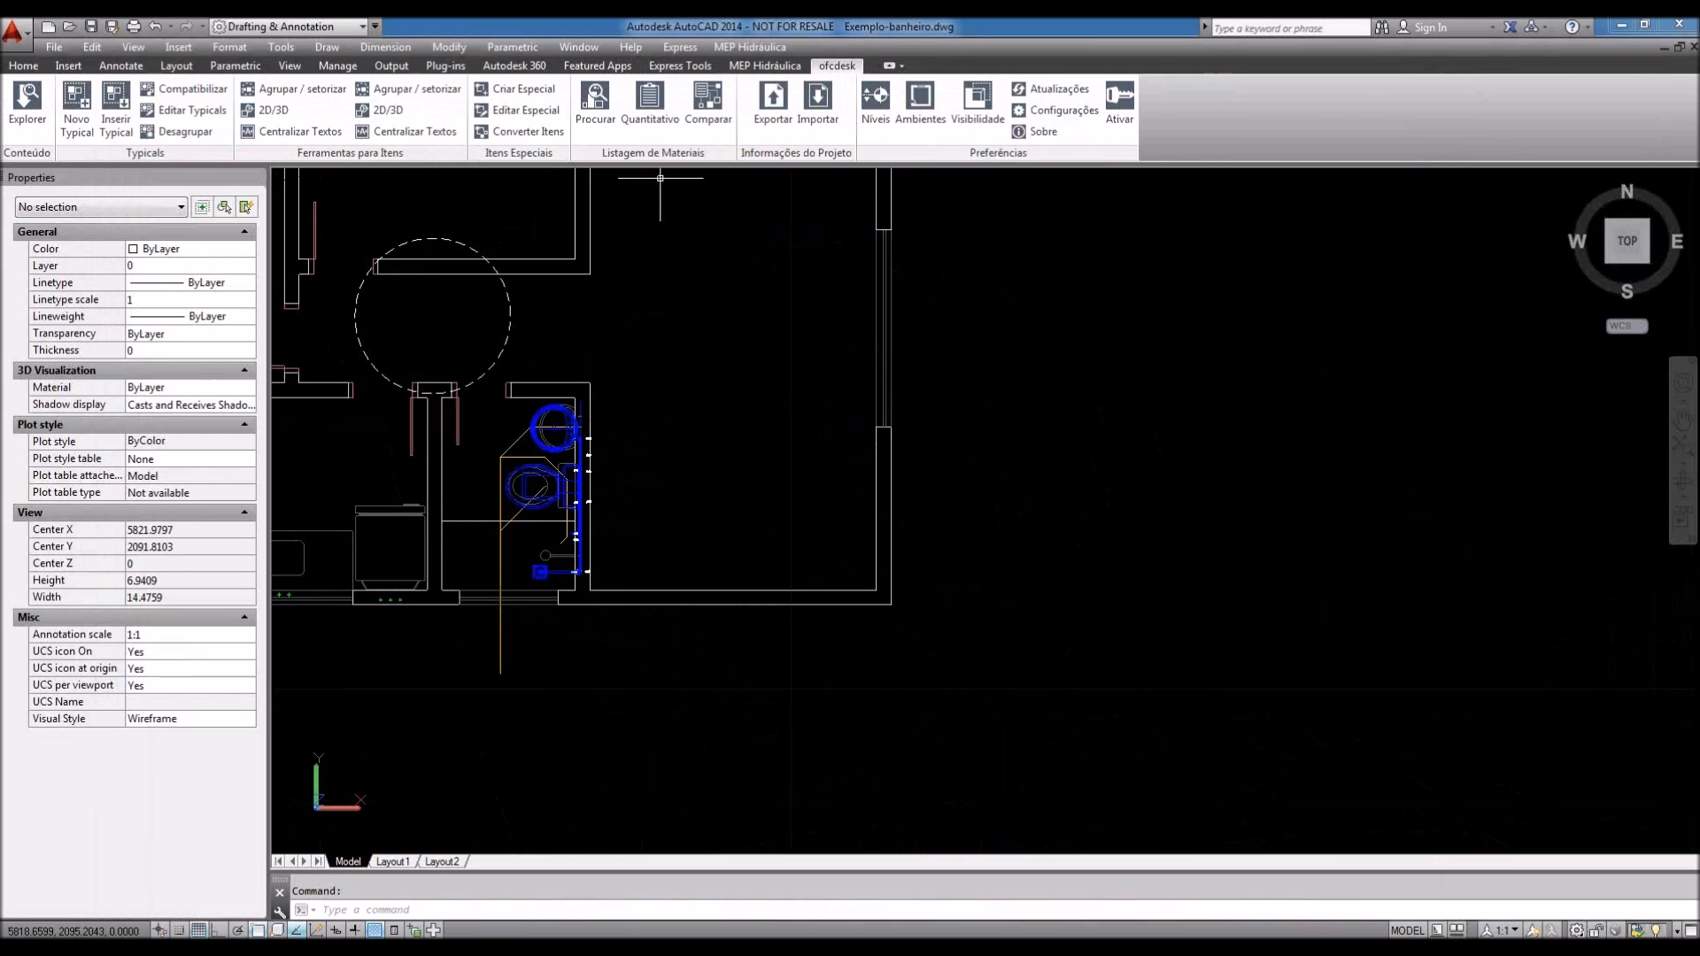
Step: Start a Quantitativo Padrão materials listing and window-select the 28 bathroom plumbing objects
{"action": "left_click", "coordinate": [649, 110]}
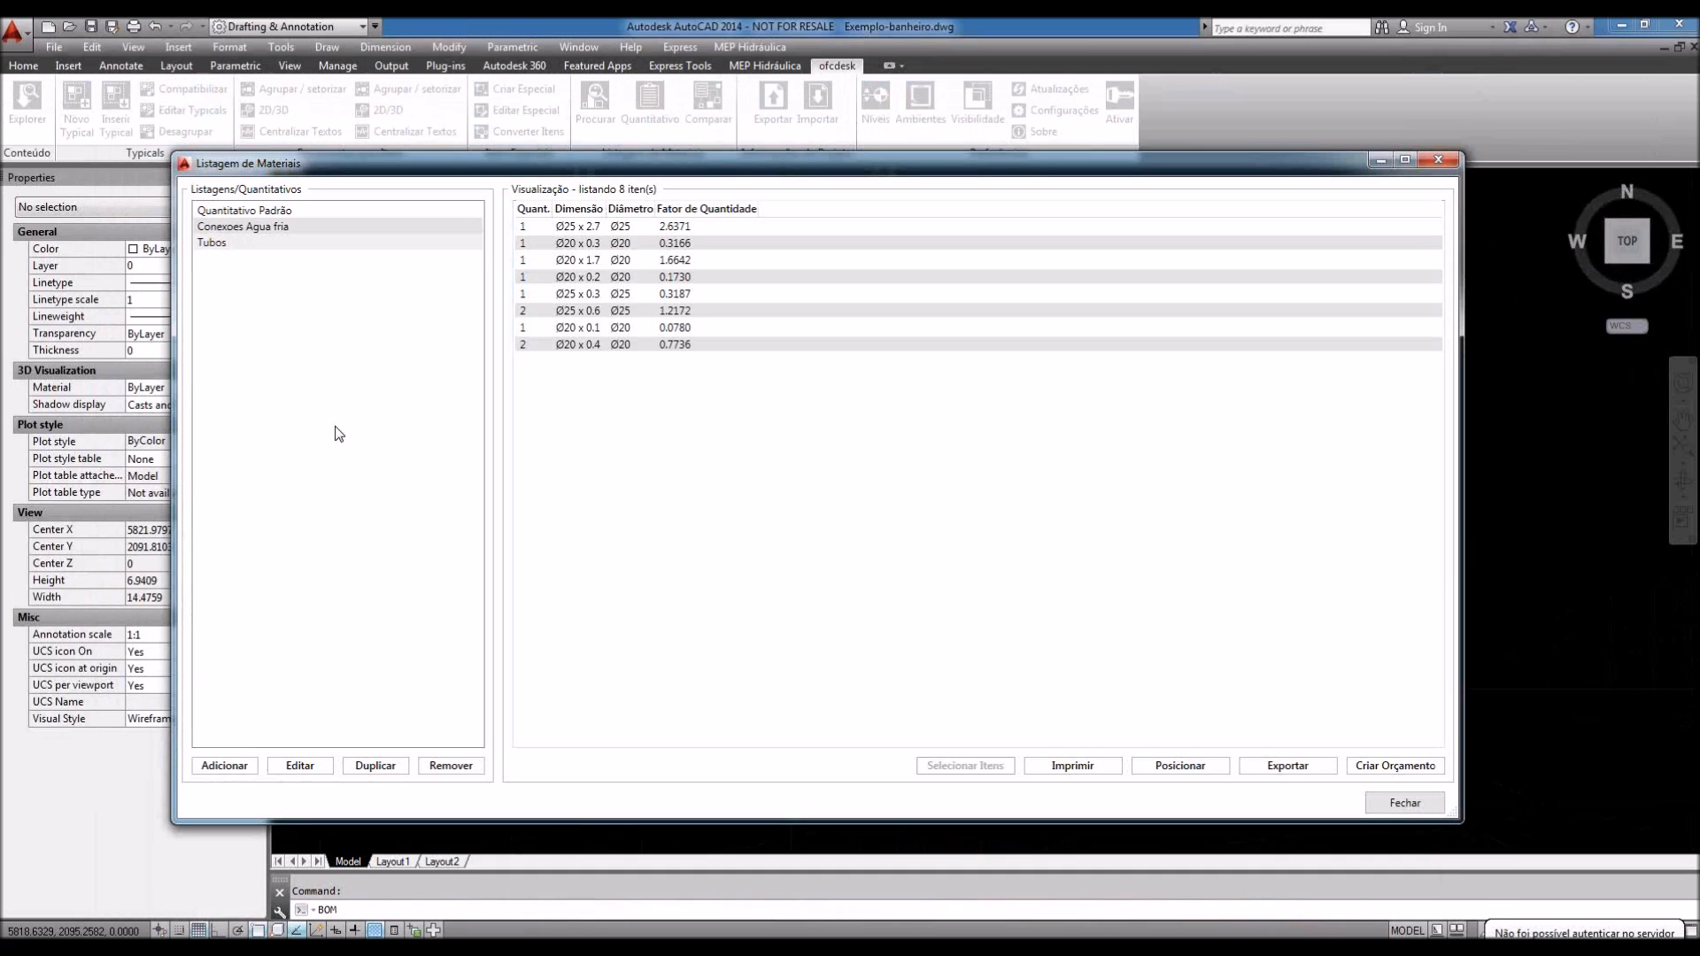
{"action": "left_click", "coordinate": [245, 212]}
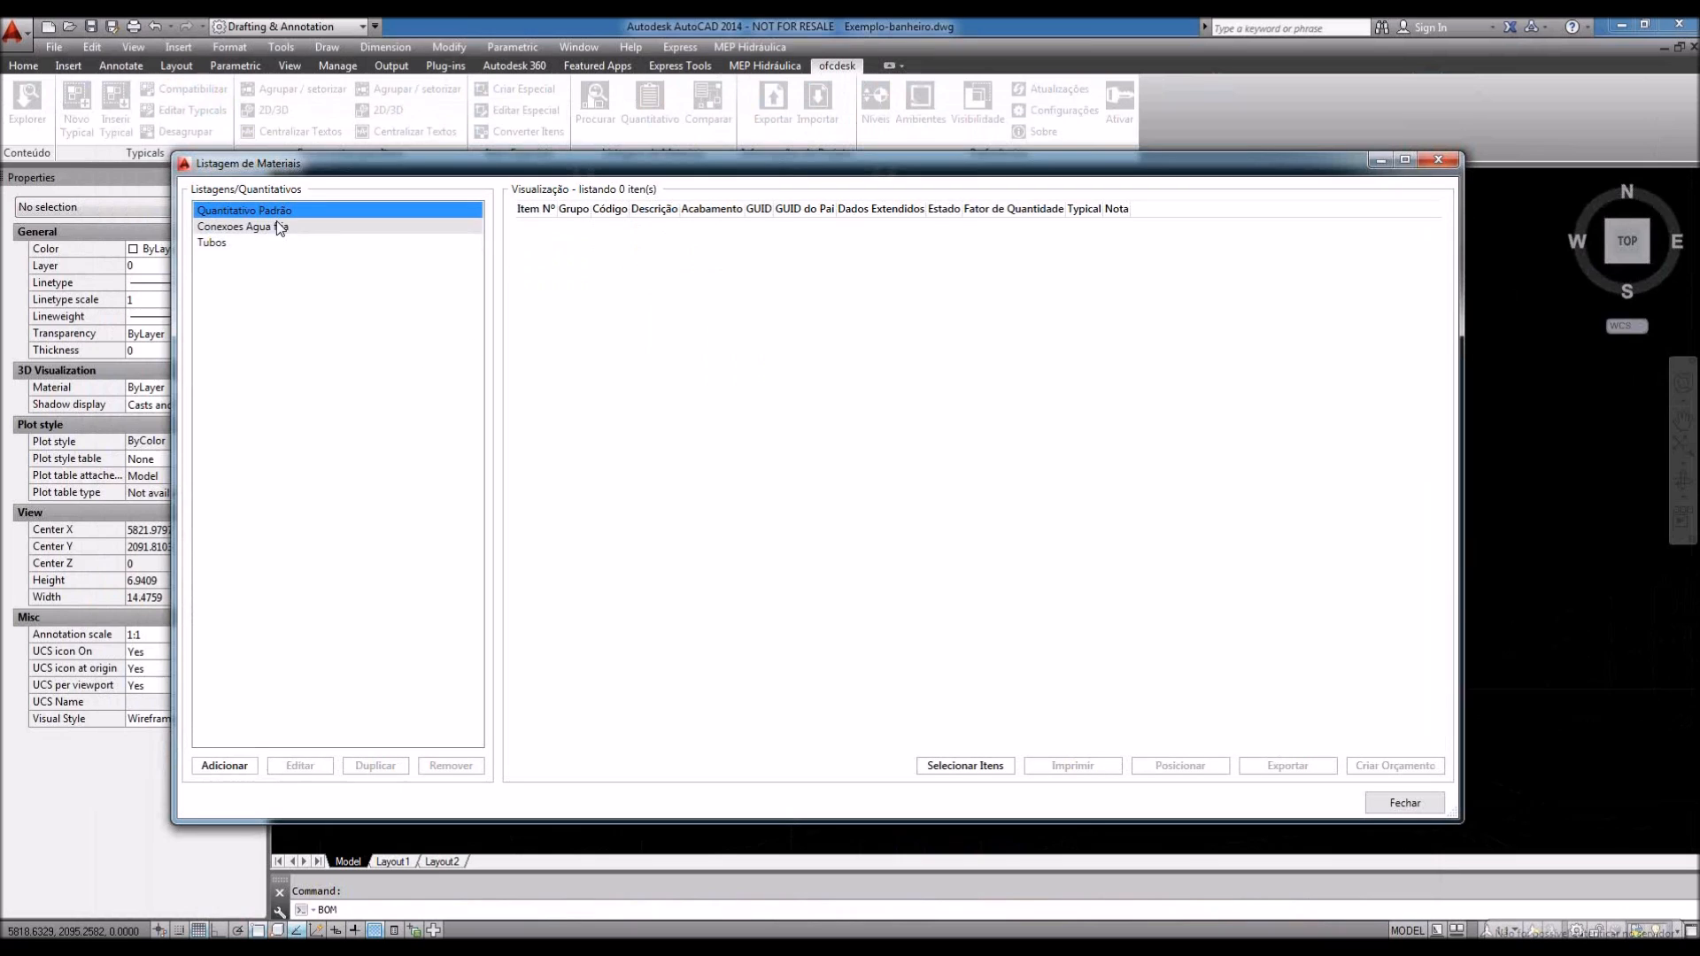
{"action": "left_click", "coordinate": [973, 770]}
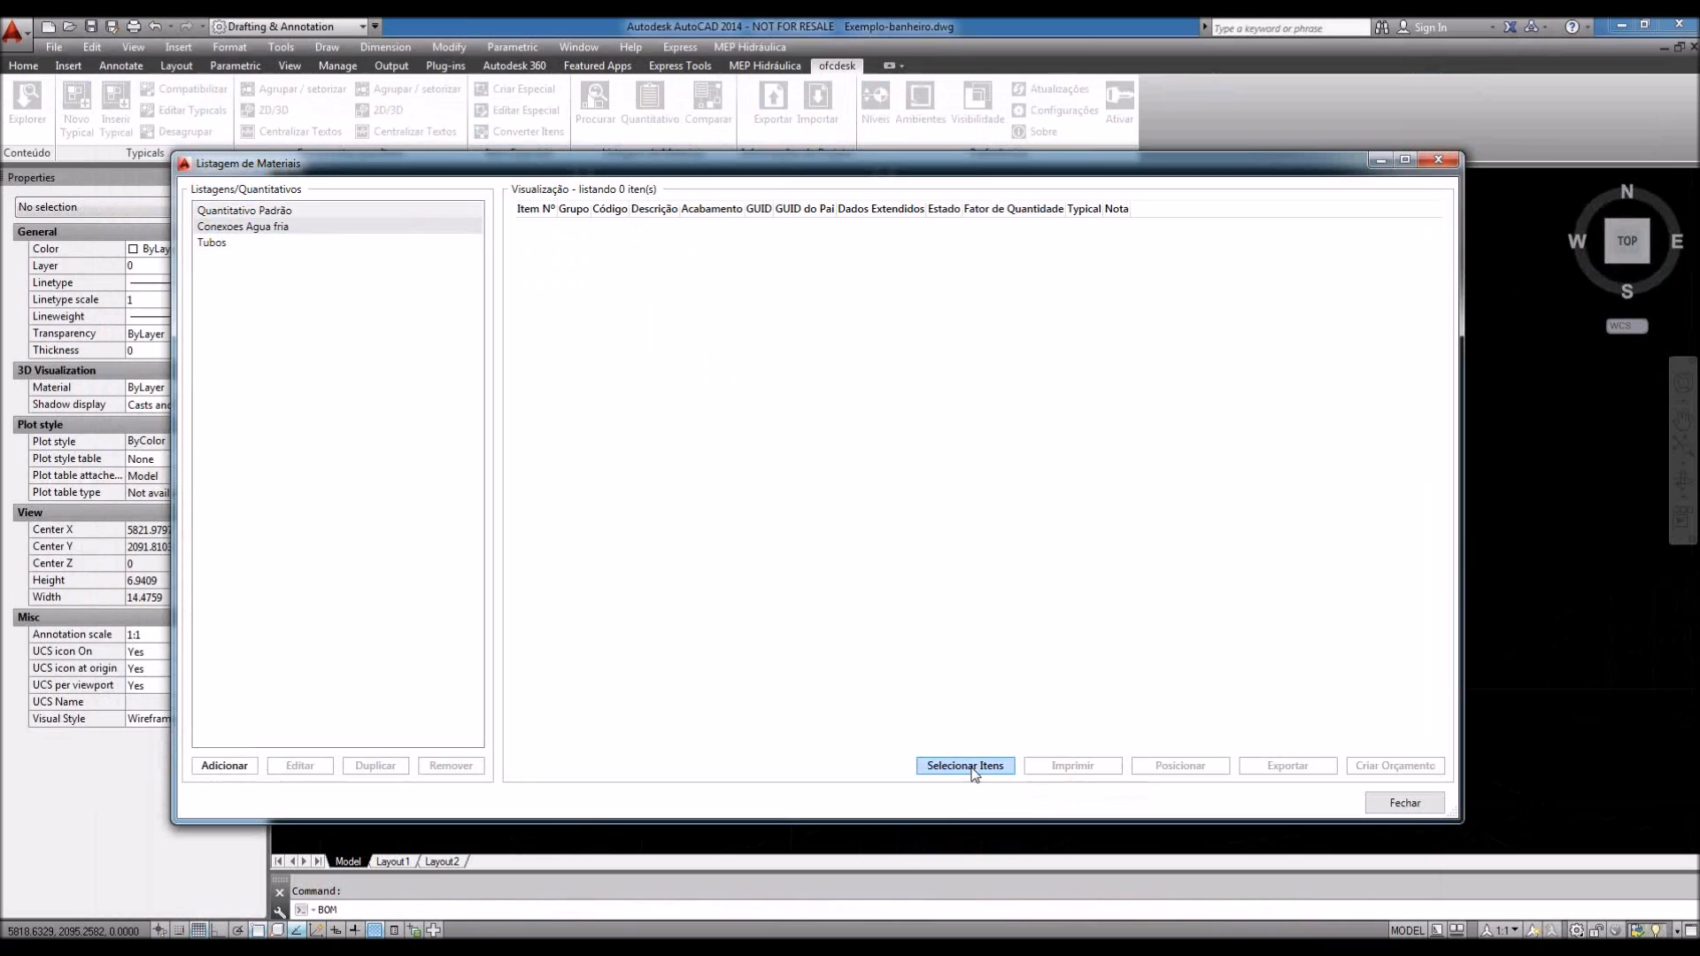
{"action": "left_click", "coordinate": [924, 760]}
{"action": "left_click", "coordinate": [417, 308]}
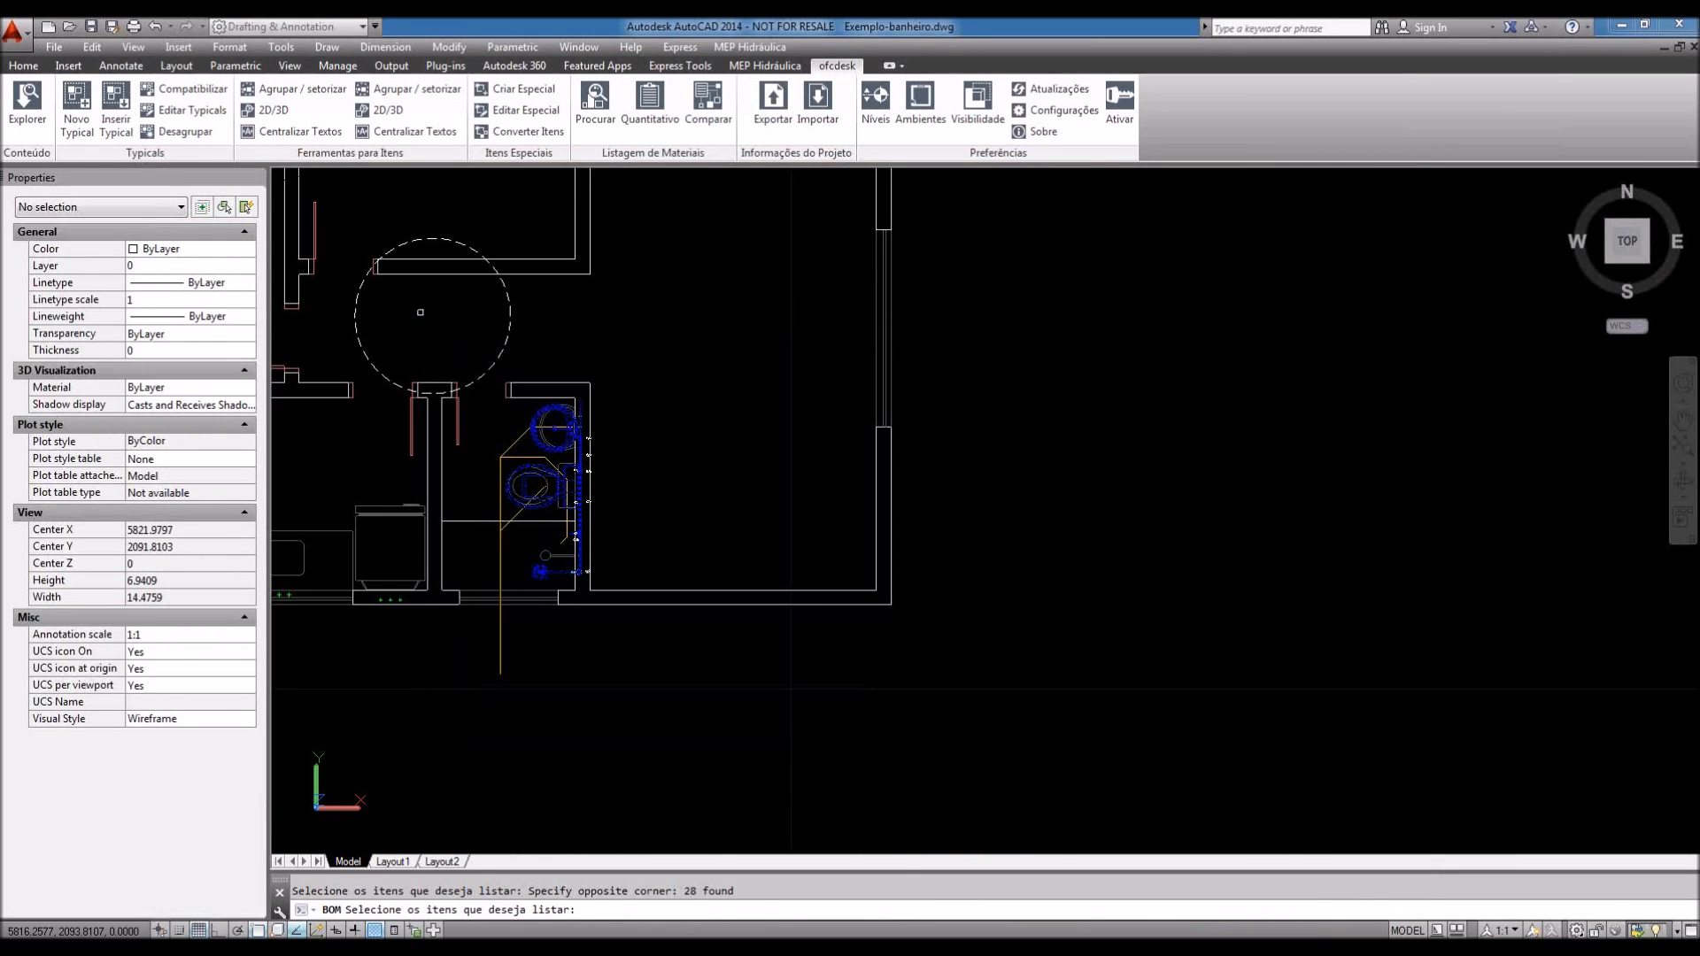
{"action": "key", "text": "Return"}
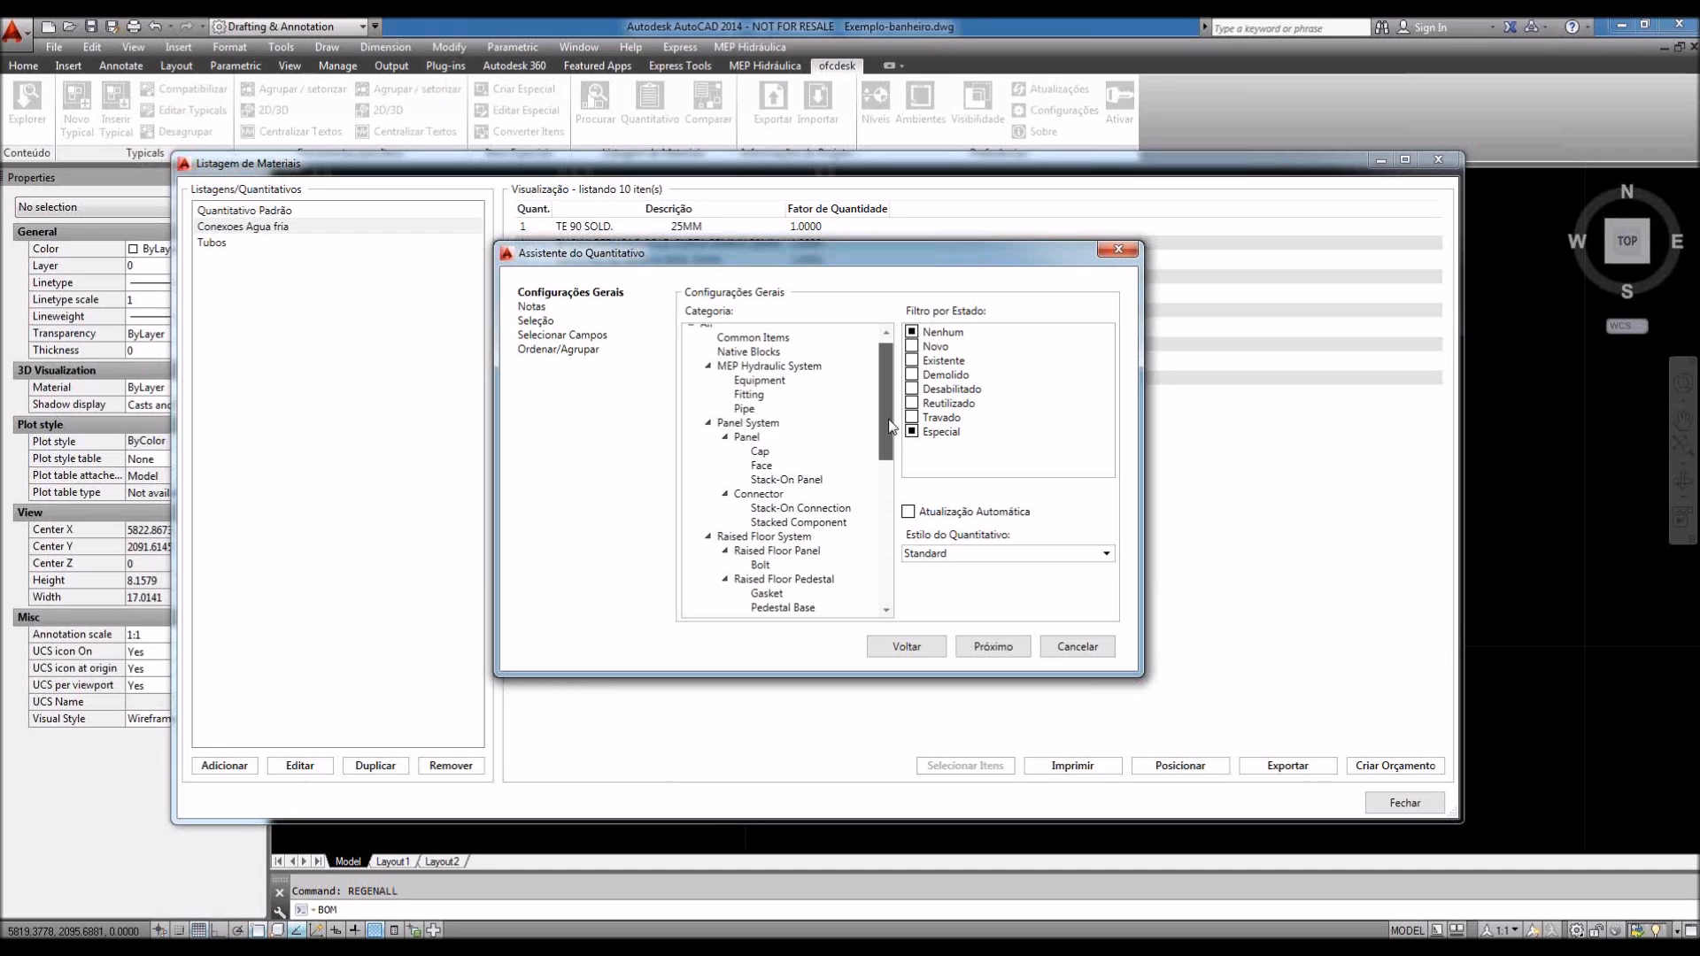
Step: Scroll the Assistente do Quantitativo category list up to its MEP Hydraulic System entries
{"action": "scroll", "coordinate": [890, 425], "scroll_direction": "up", "scroll_amount": 1}
Step: Browse the Fitting and Pipe categories, cancel the wizard, and start placing the 10-item fittings table
{"action": "left_click", "coordinate": [750, 403]}
{"action": "left_click", "coordinate": [745, 417]}
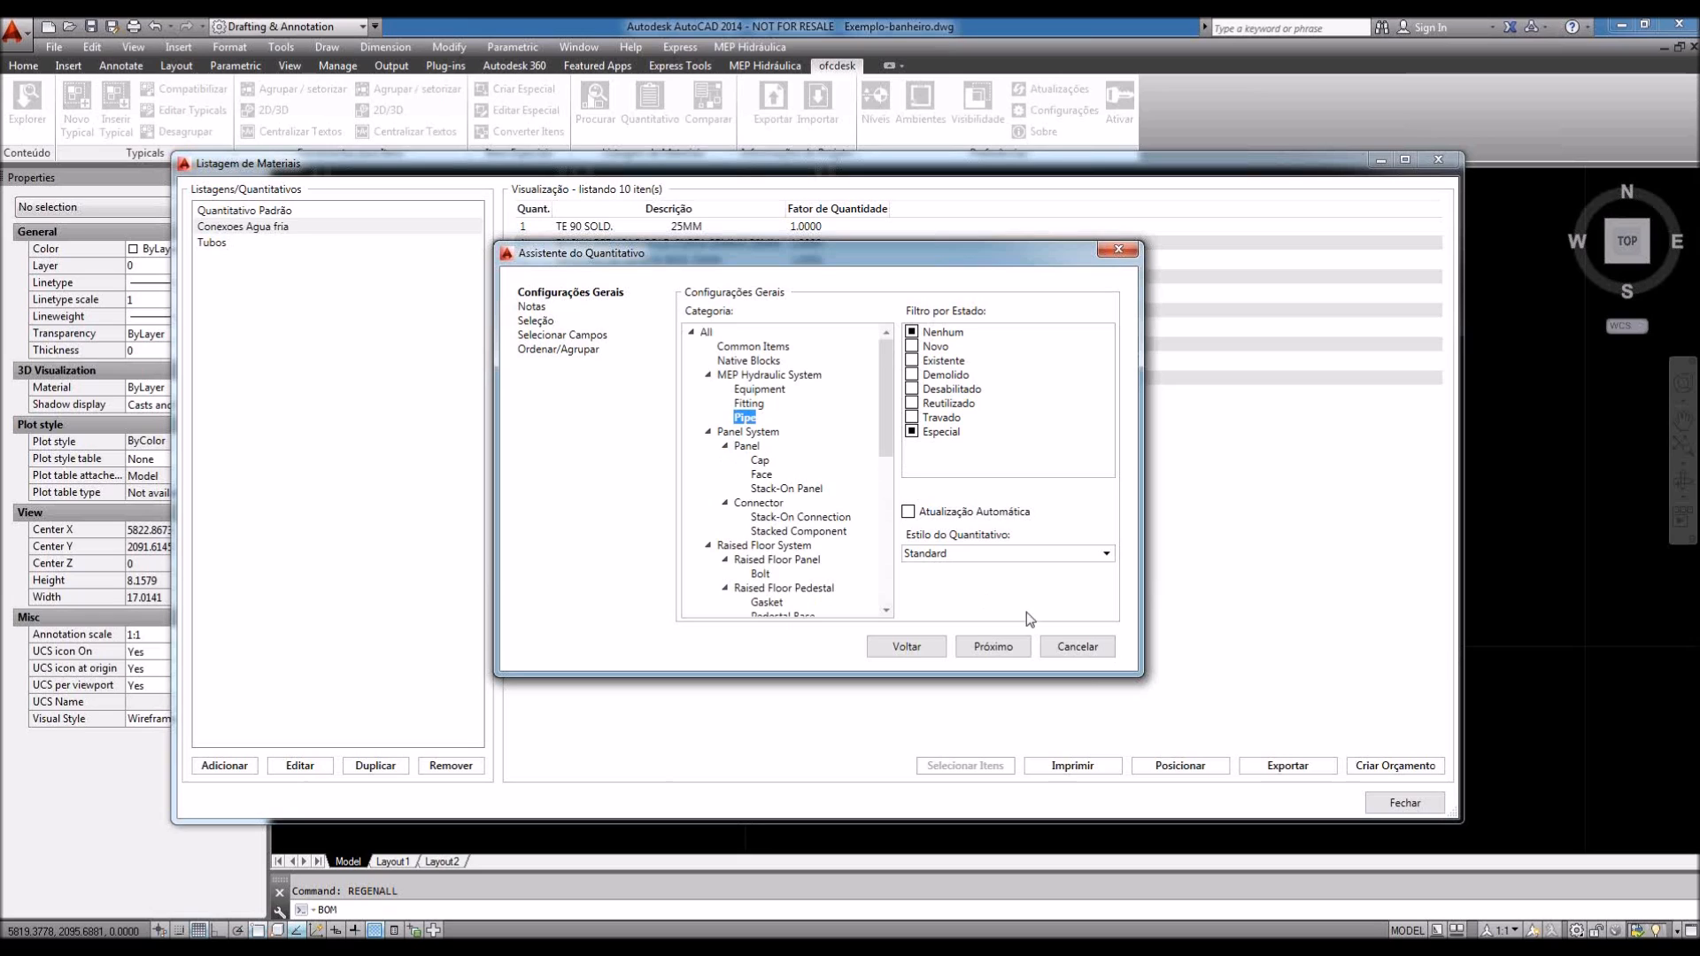
{"action": "left_click", "coordinate": [1085, 646]}
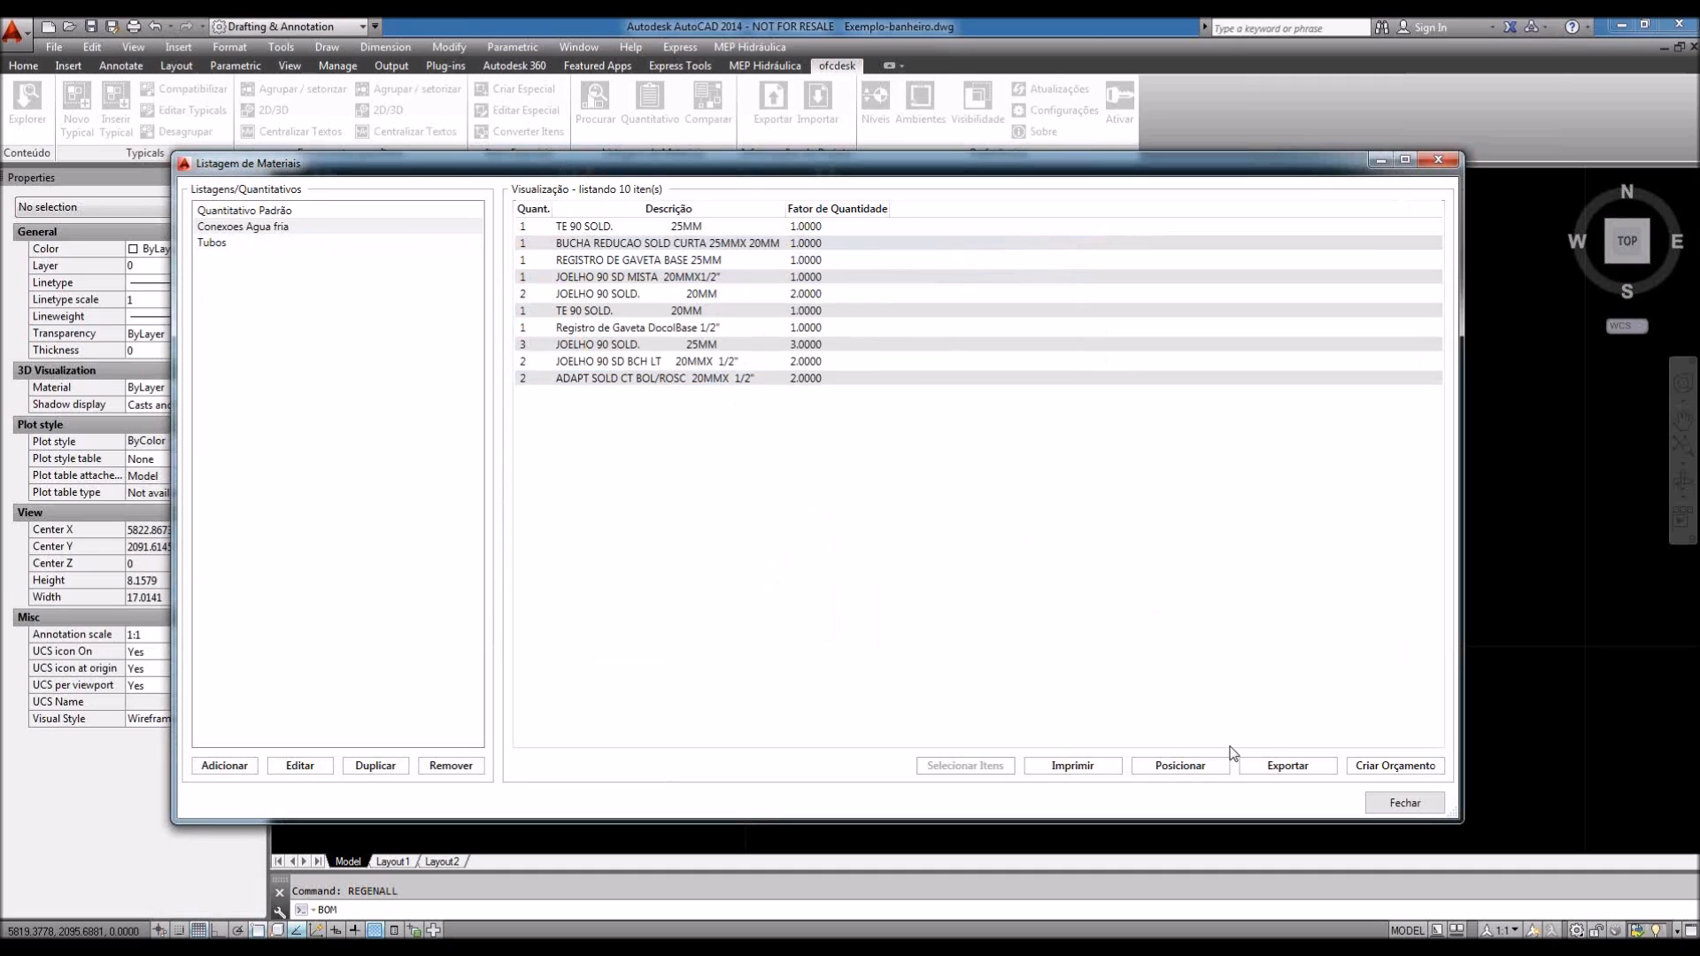
{"action": "left_click", "coordinate": [1195, 768]}
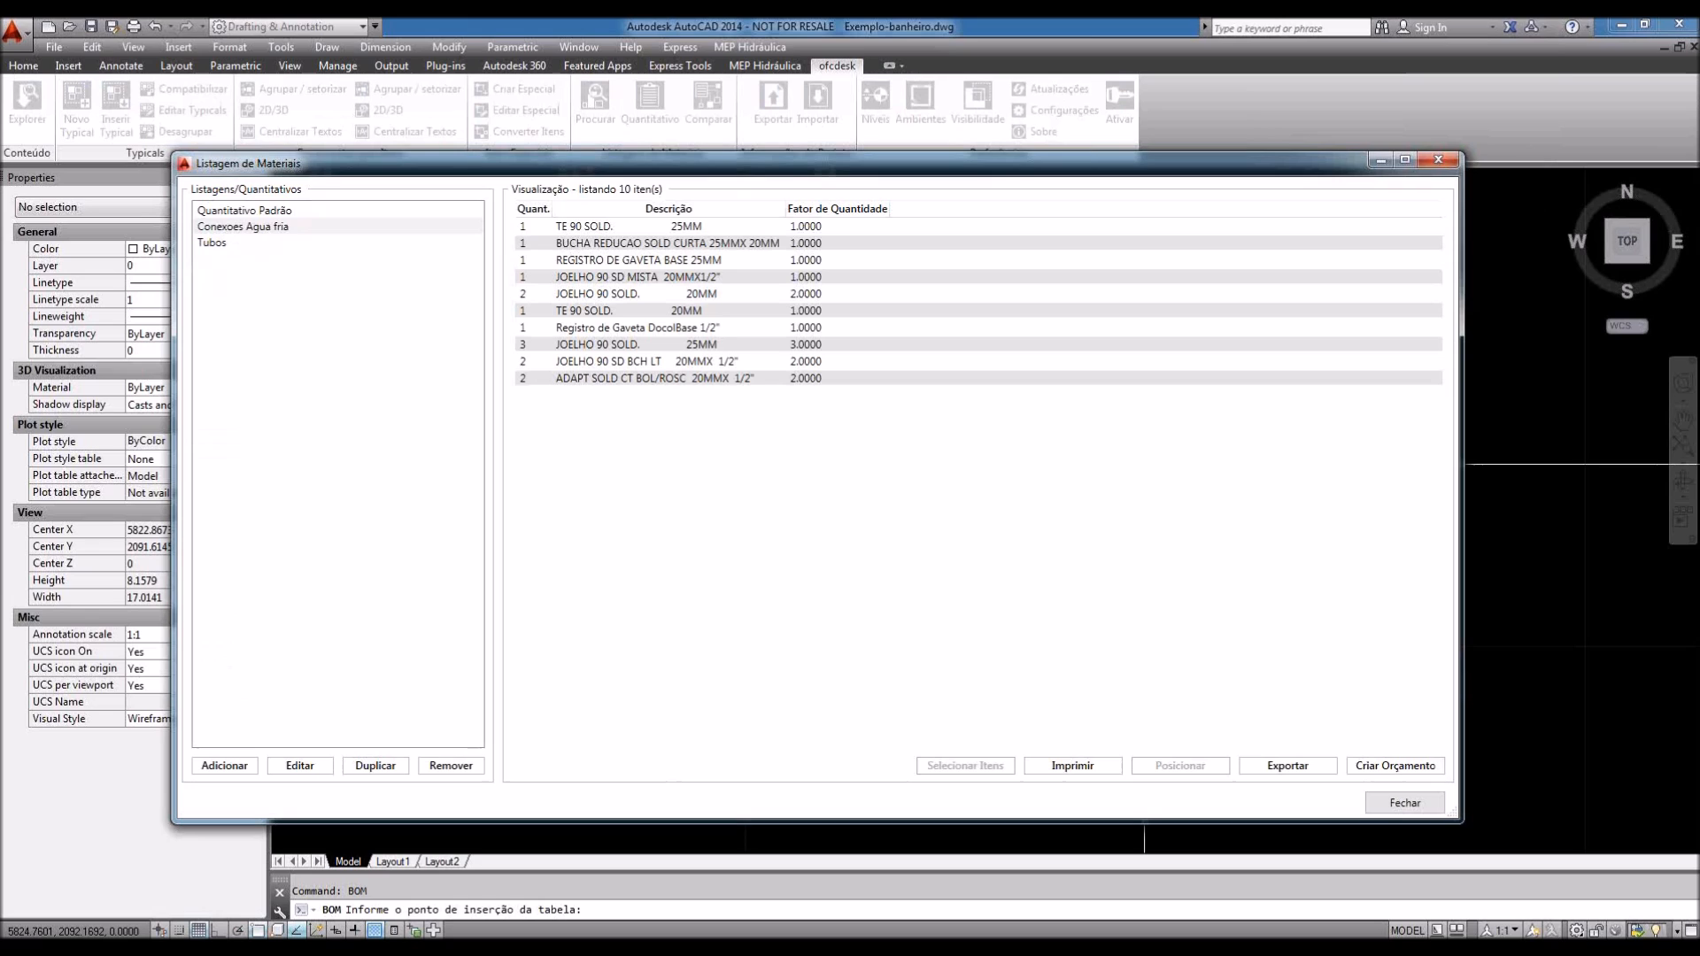
Step: Insert the Conexoes Agua fria table at scale .01 beside the plan and widen it
{"action": "left_click", "coordinate": [1560, 604]}
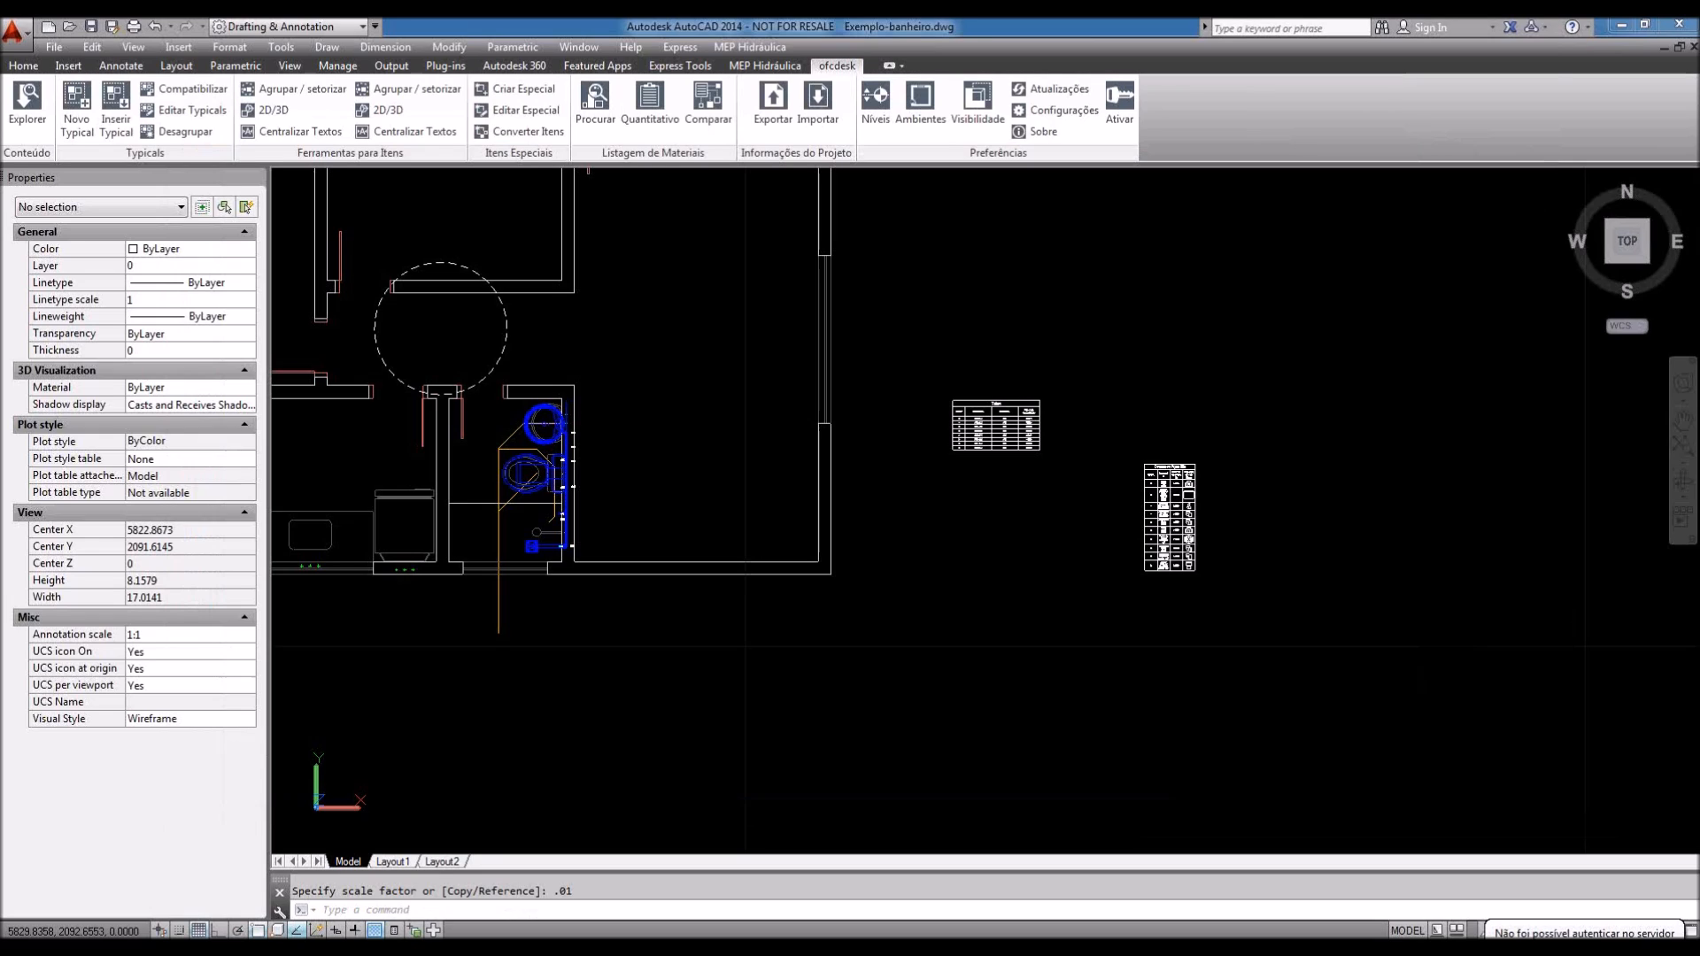
{"action": "scroll", "coordinate": [1202, 529], "scroll_direction": "up", "scroll_amount": 2}
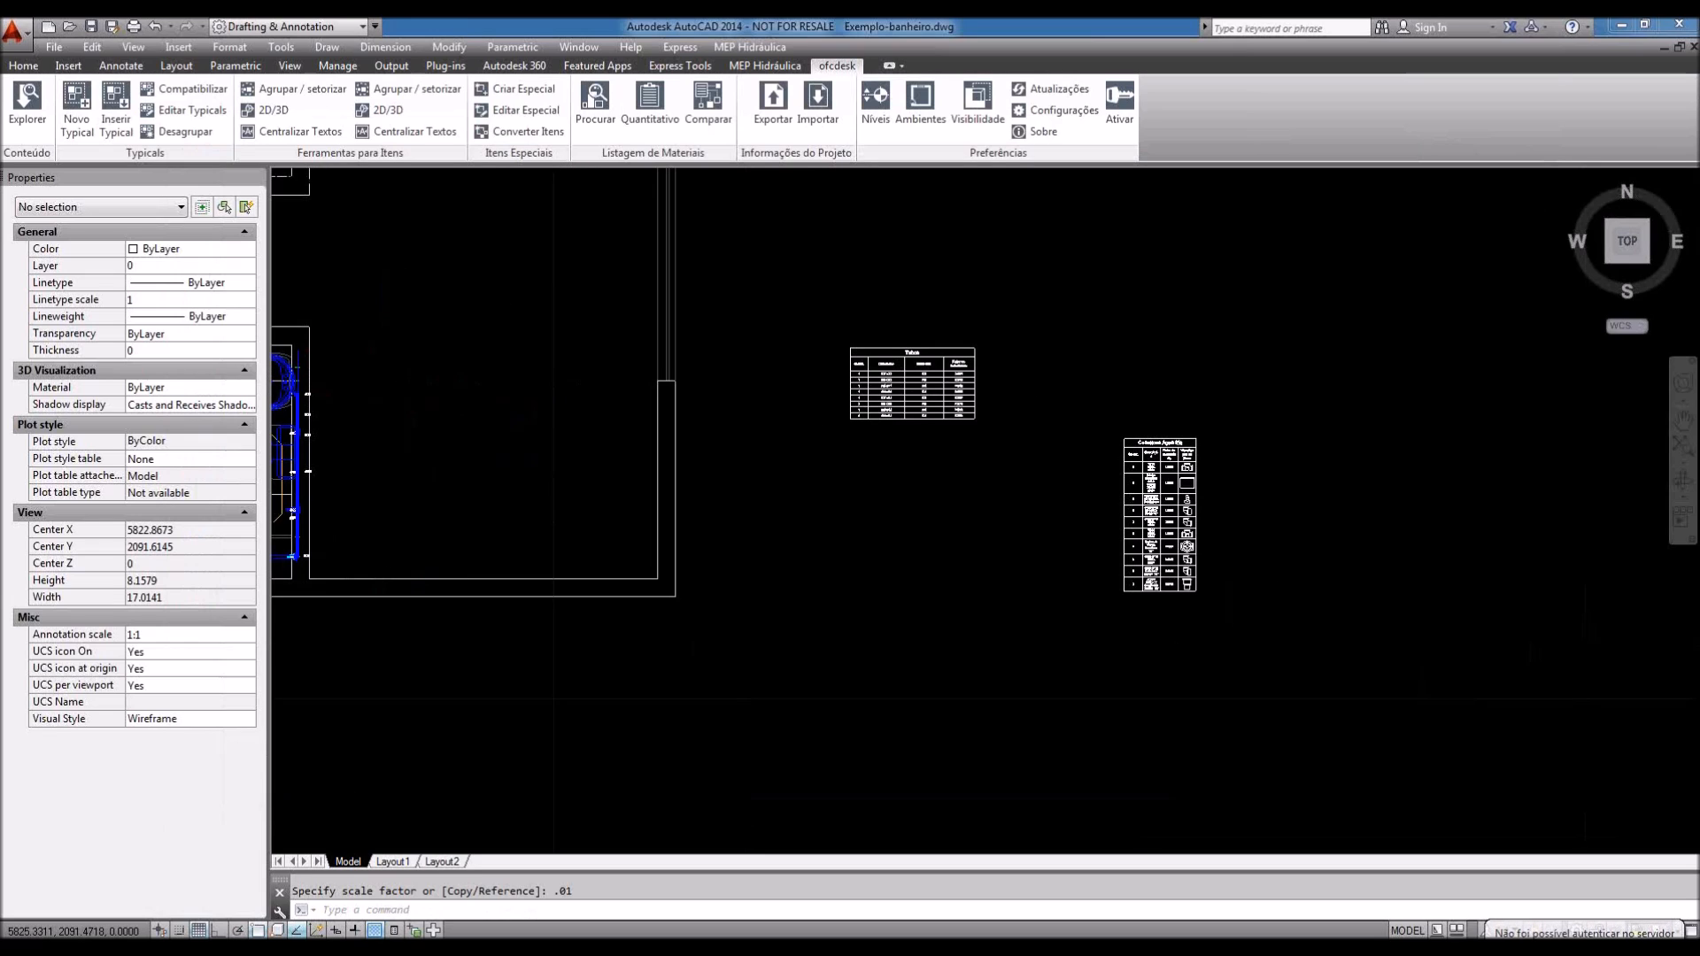
{"action": "scroll", "coordinate": [1193, 524], "scroll_direction": "up", "scroll_amount": 1}
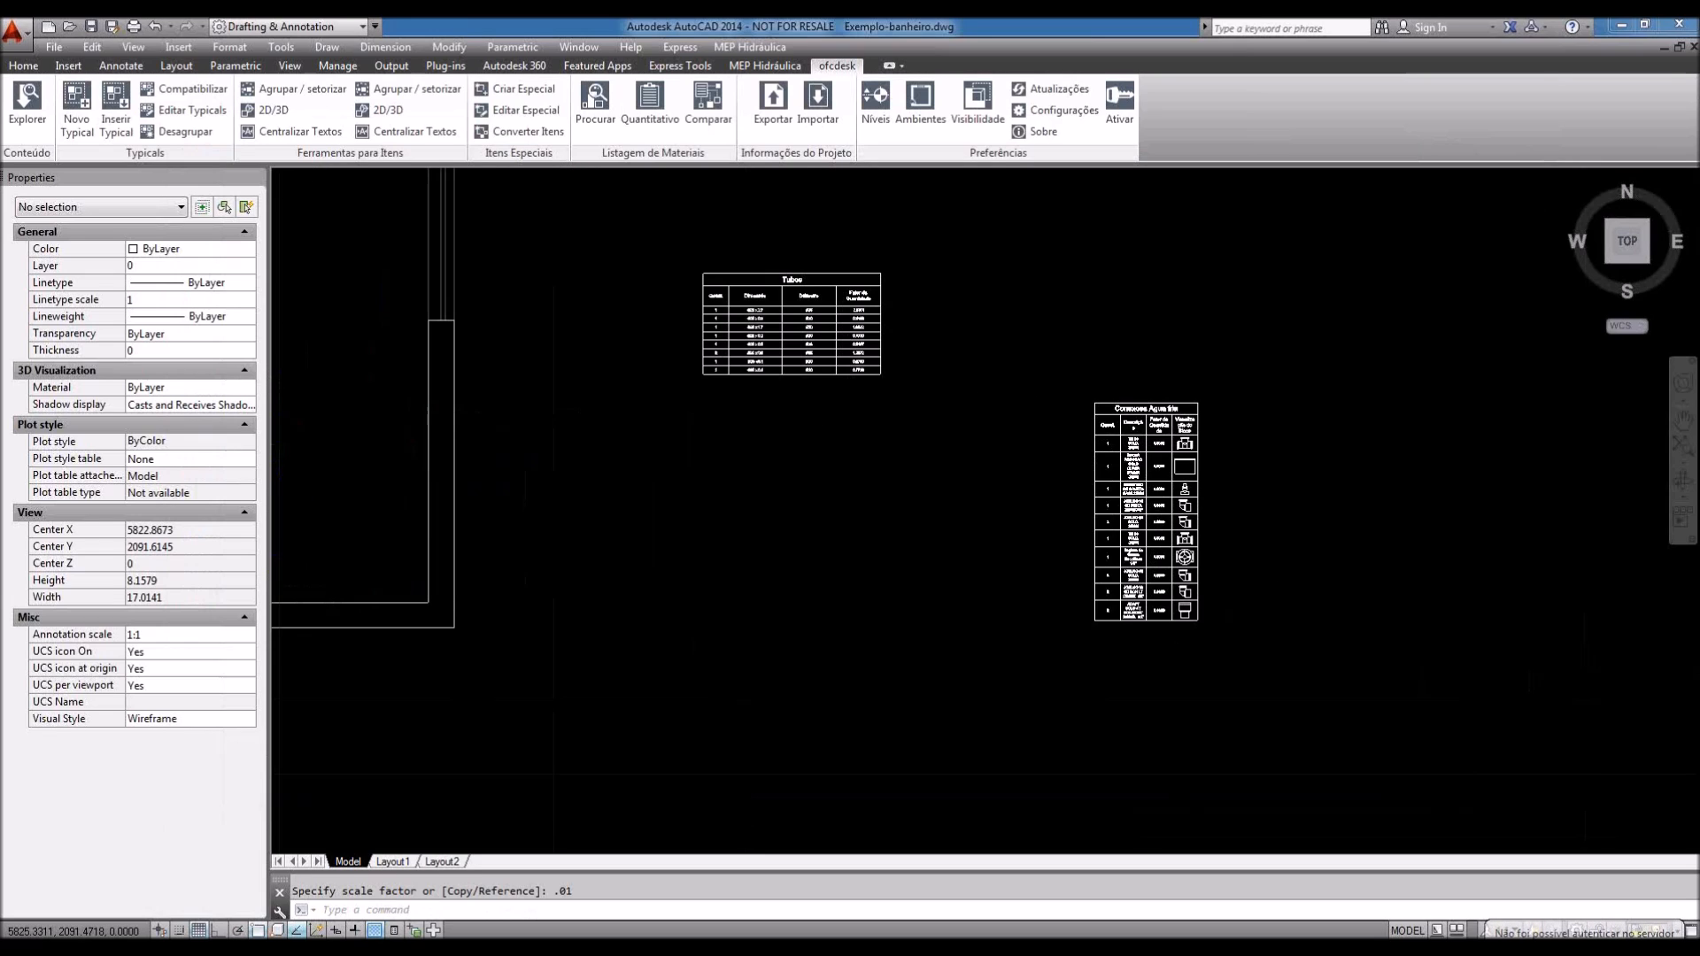
{"action": "scroll", "coordinate": [1193, 523], "scroll_direction": "up", "scroll_amount": 2}
{"action": "middle_click_drag", "start_coordinate": [1194, 523], "coordinate": [959, 494]}
{"action": "left_click", "coordinate": [967, 467]}
{"action": "left_click", "coordinate": [968, 690]}
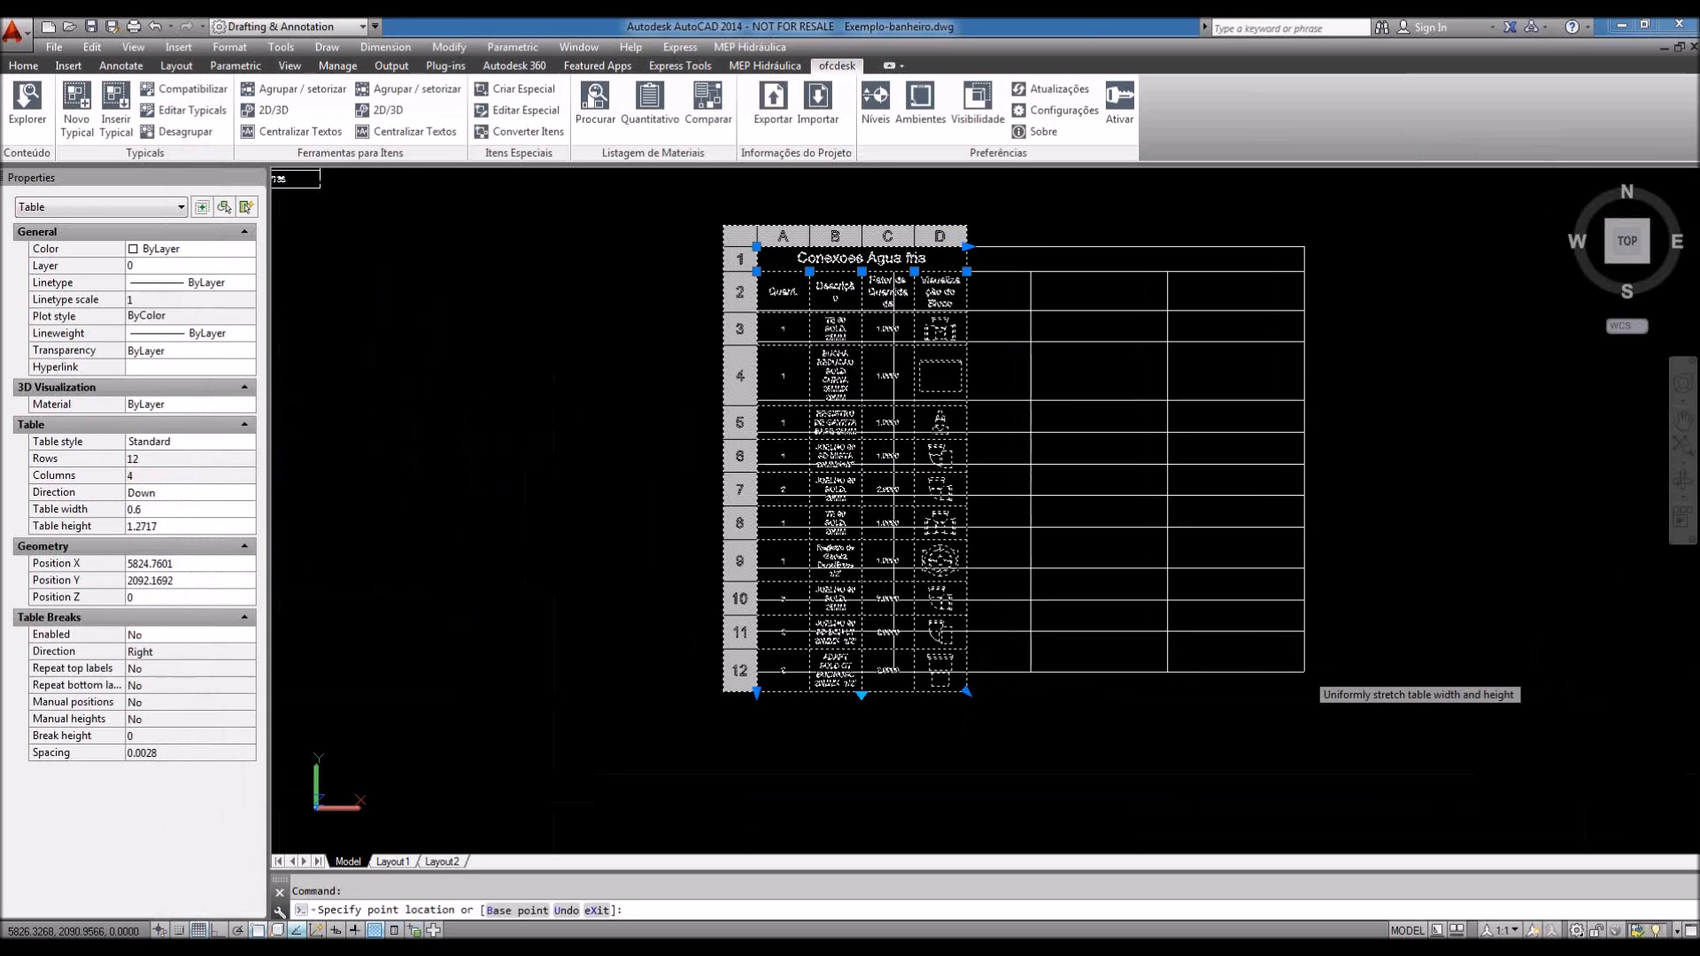
Step: Narrow the quantity column A and widen description column B of the fittings table
{"action": "left_click", "coordinate": [893, 272]}
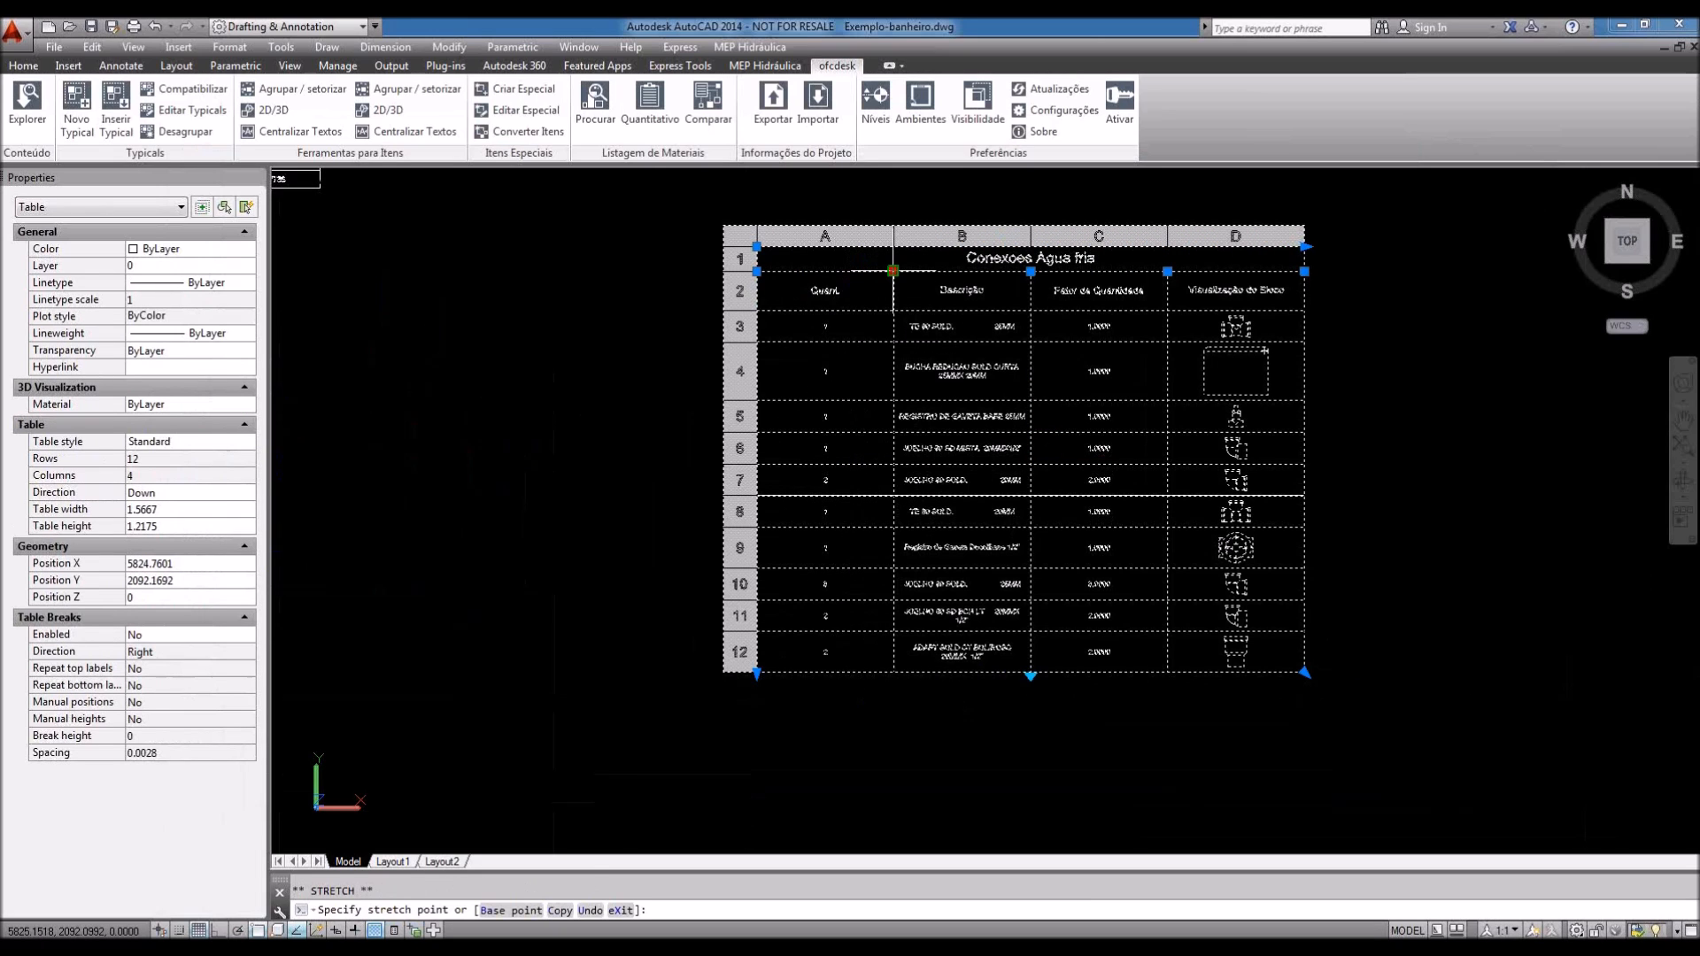
{"action": "left_click", "coordinate": [835, 272]}
{"action": "left_click", "coordinate": [1030, 271]}
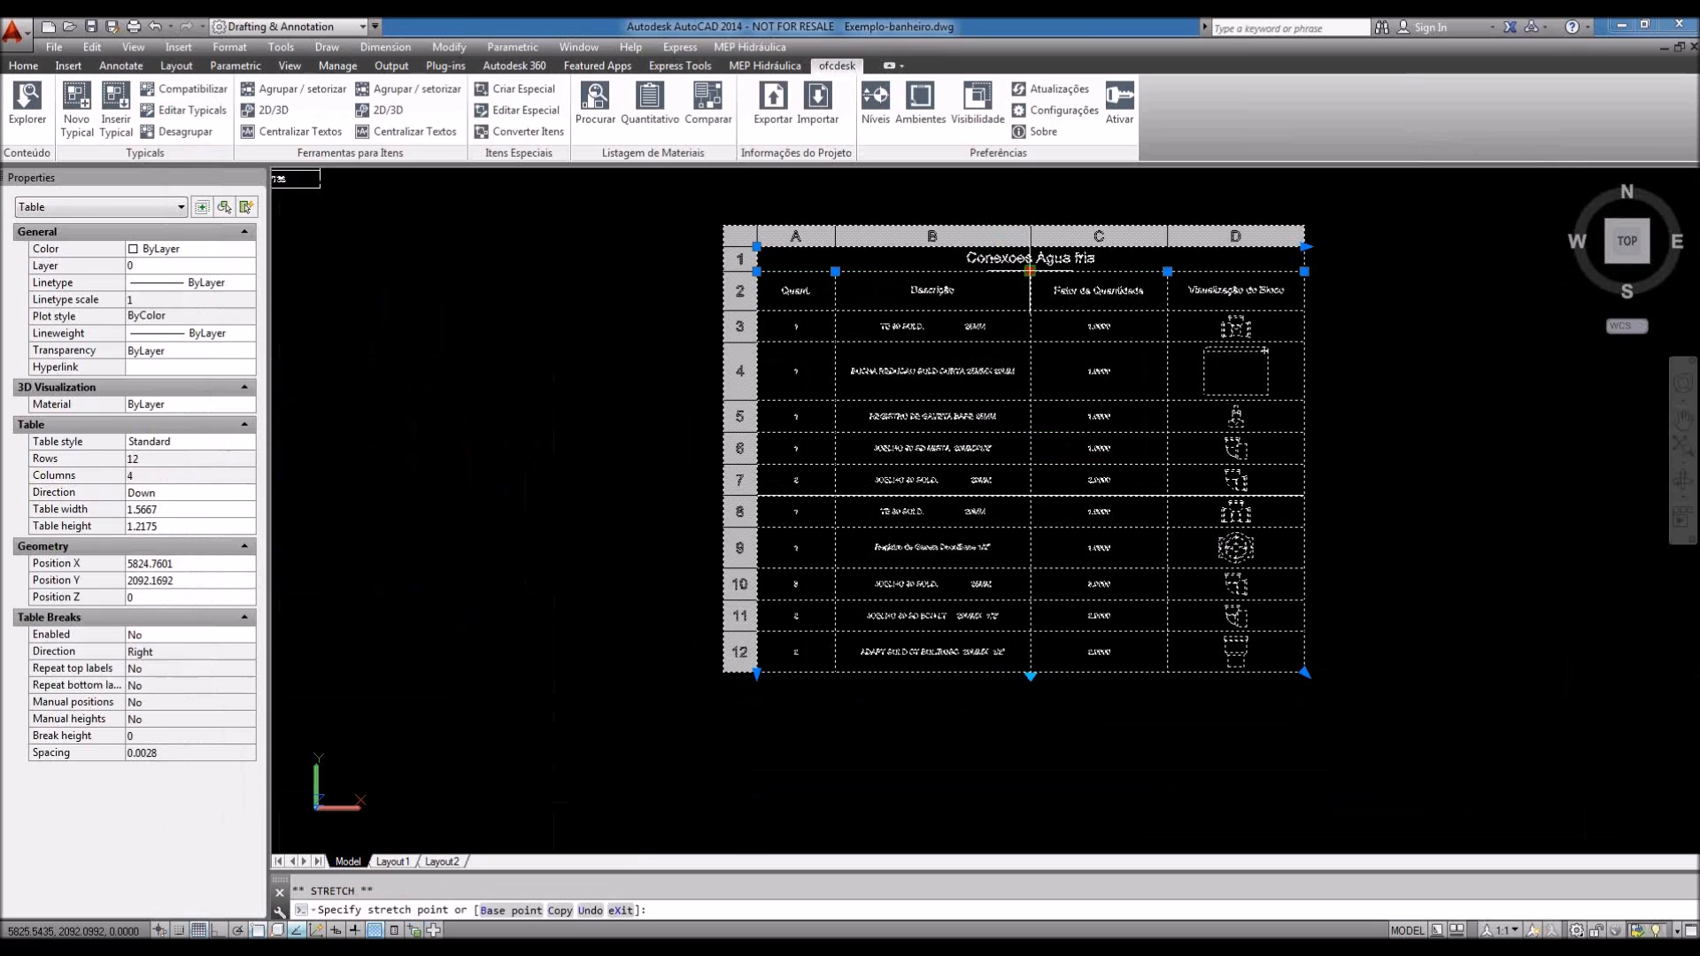
{"action": "left_click", "coordinate": [1077, 451]}
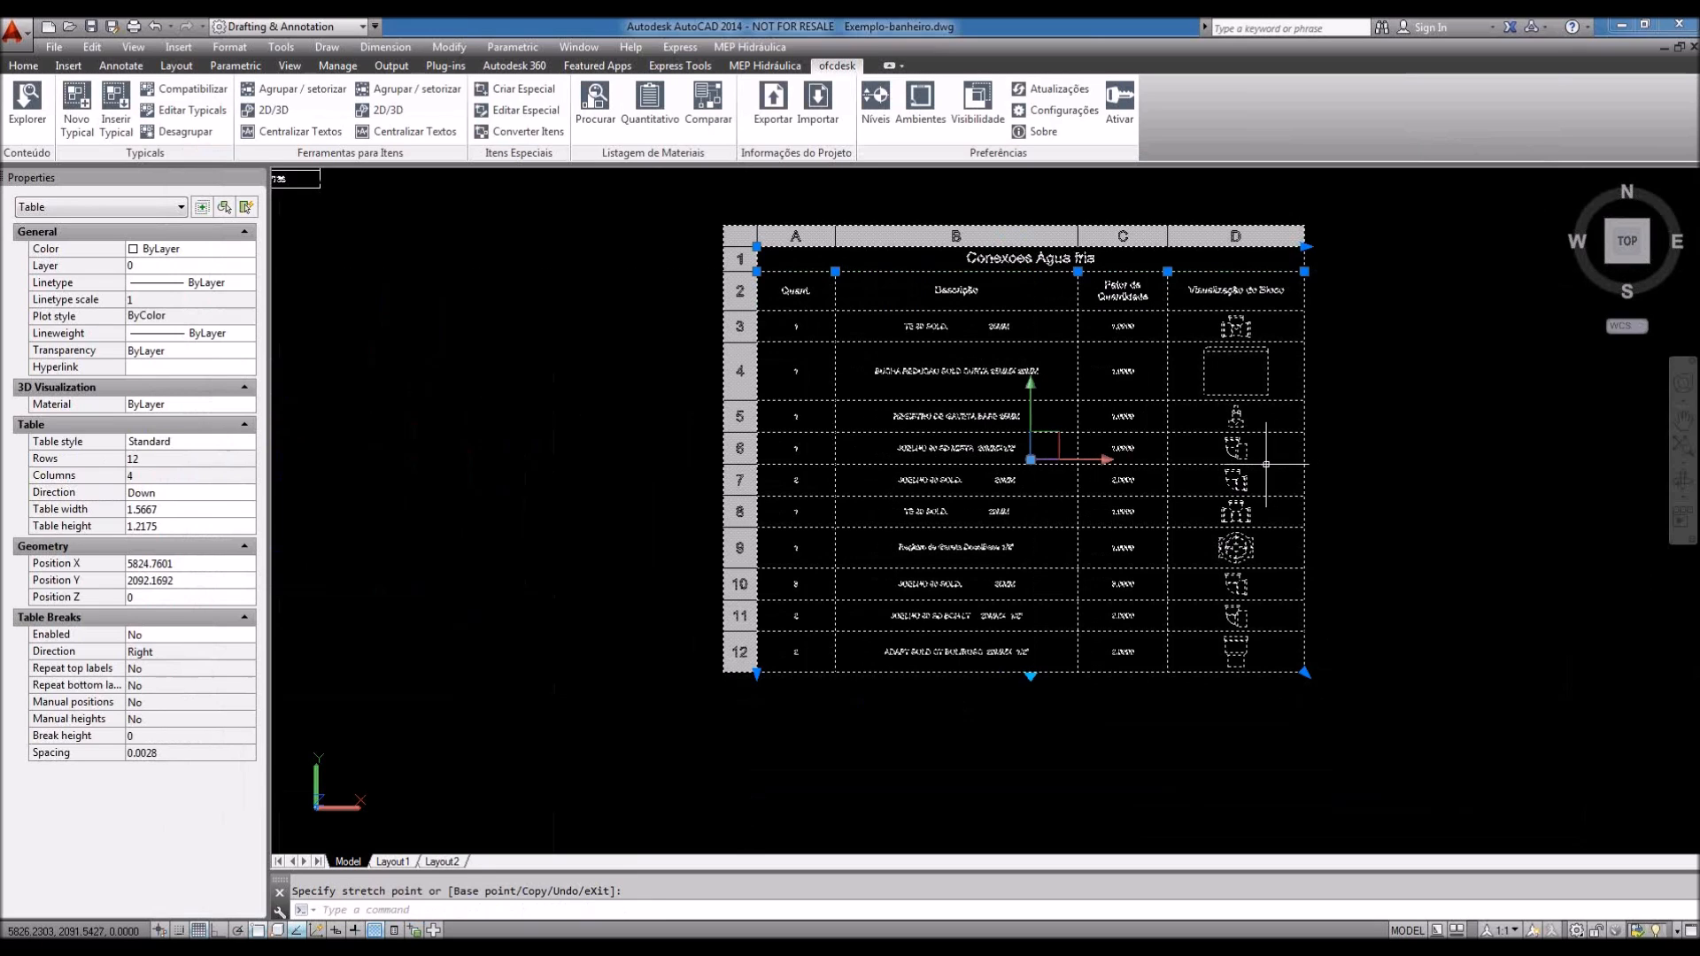
Step: Zoom and pan through the Conexoes Agua fria table to inspect its 10 fitting rows
{"action": "scroll", "coordinate": [1403, 461], "scroll_direction": "up", "scroll_amount": 2}
{"action": "key", "text": "Escape"}
{"action": "scroll", "coordinate": [1138, 486], "scroll_direction": "up", "scroll_amount": 3}
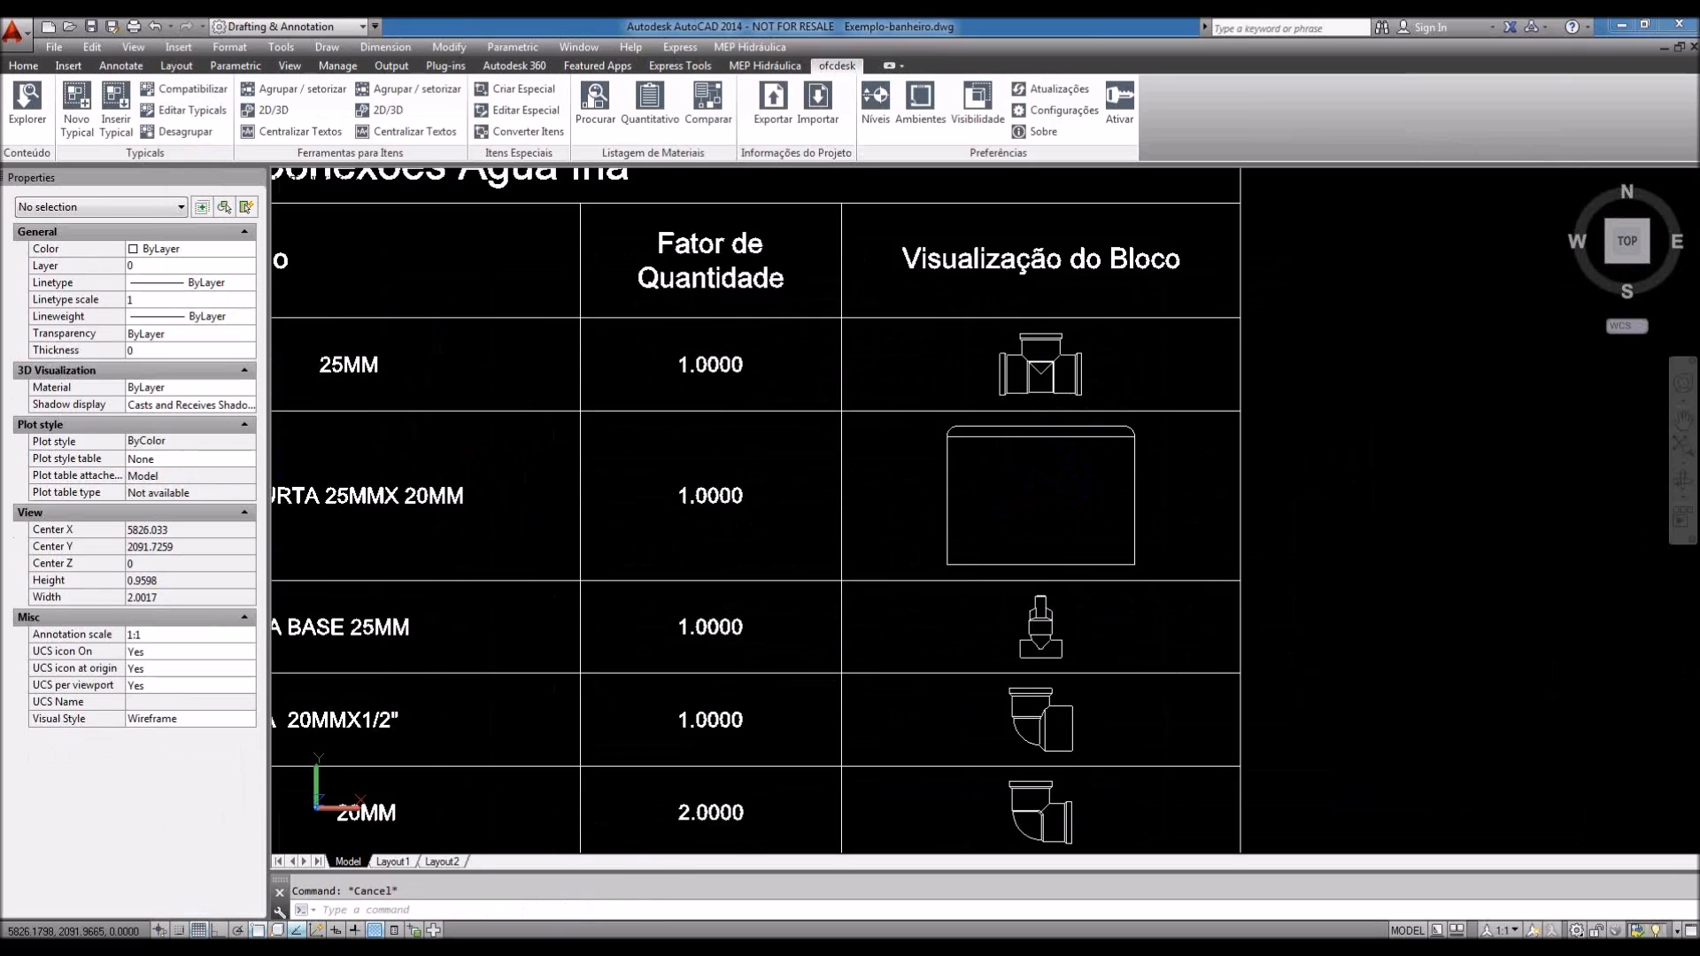
{"action": "middle_click_drag", "start_coordinate": [1263, 511], "coordinate": [1242, 395]}
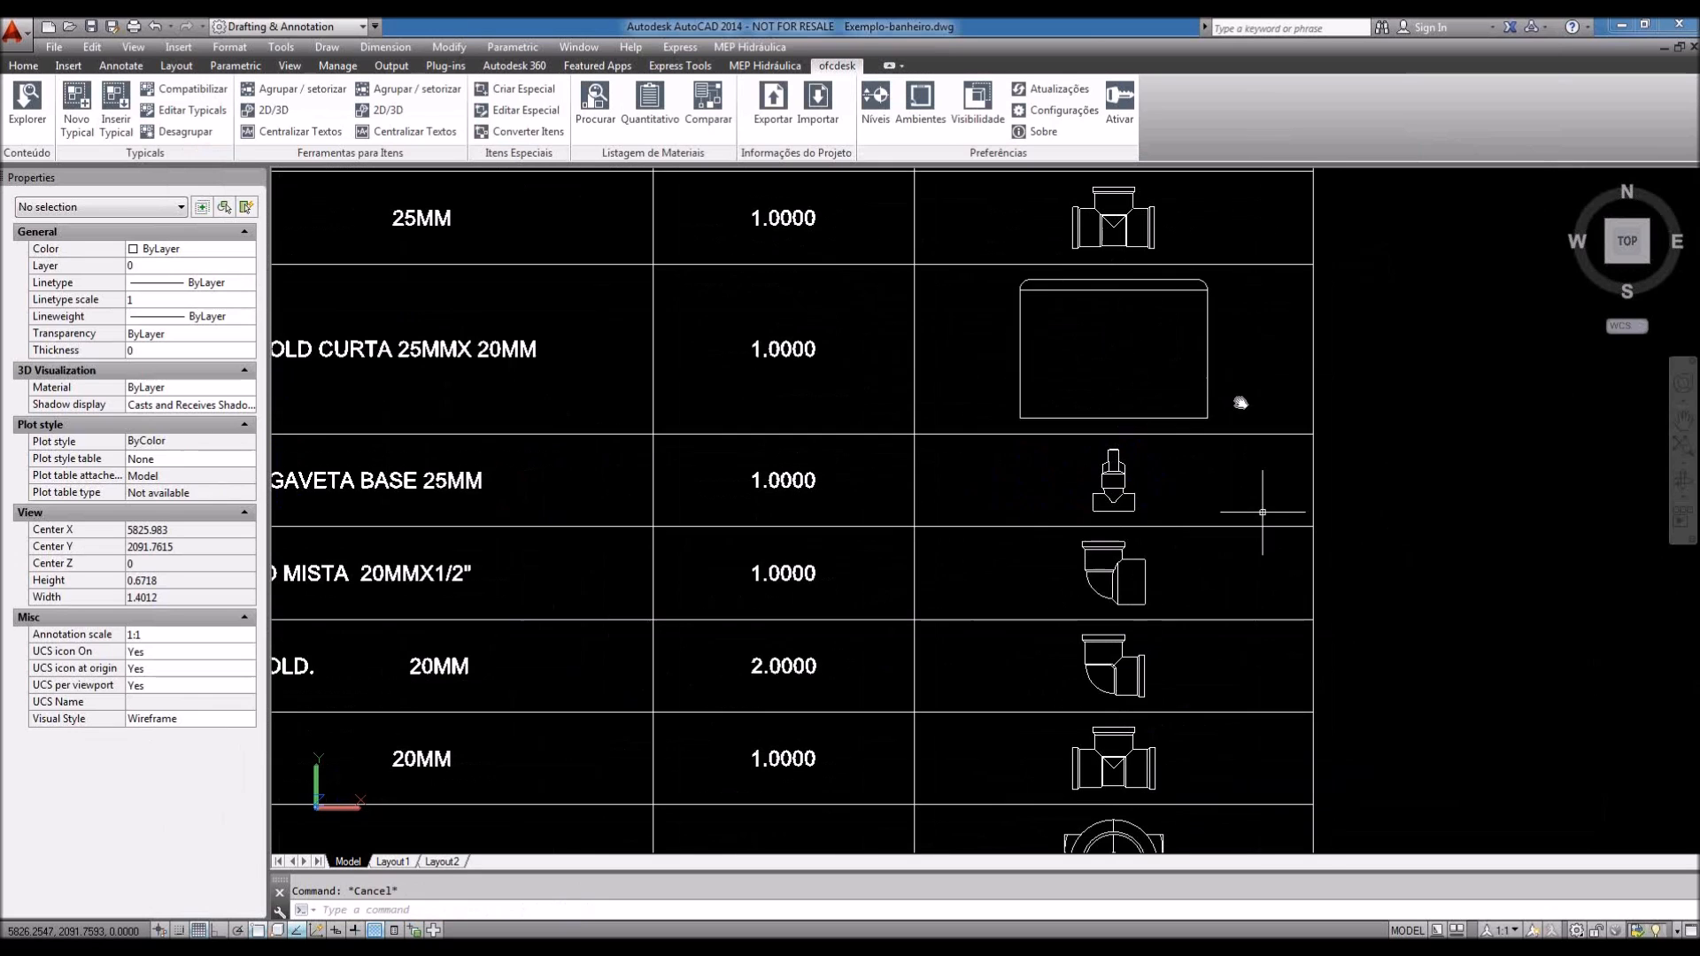
{"action": "middle_click_drag", "start_coordinate": [1257, 551], "coordinate": [1192, 640]}
{"action": "scroll", "coordinate": [1192, 639], "scroll_direction": "down", "scroll_amount": 5}
{"action": "scroll", "coordinate": [1214, 520], "scroll_direction": "up", "scroll_amount": 2}
{"action": "middle_click_drag", "start_coordinate": [1195, 508], "coordinate": [1190, 486]}
{"action": "left_click", "coordinate": [1233, 381]}
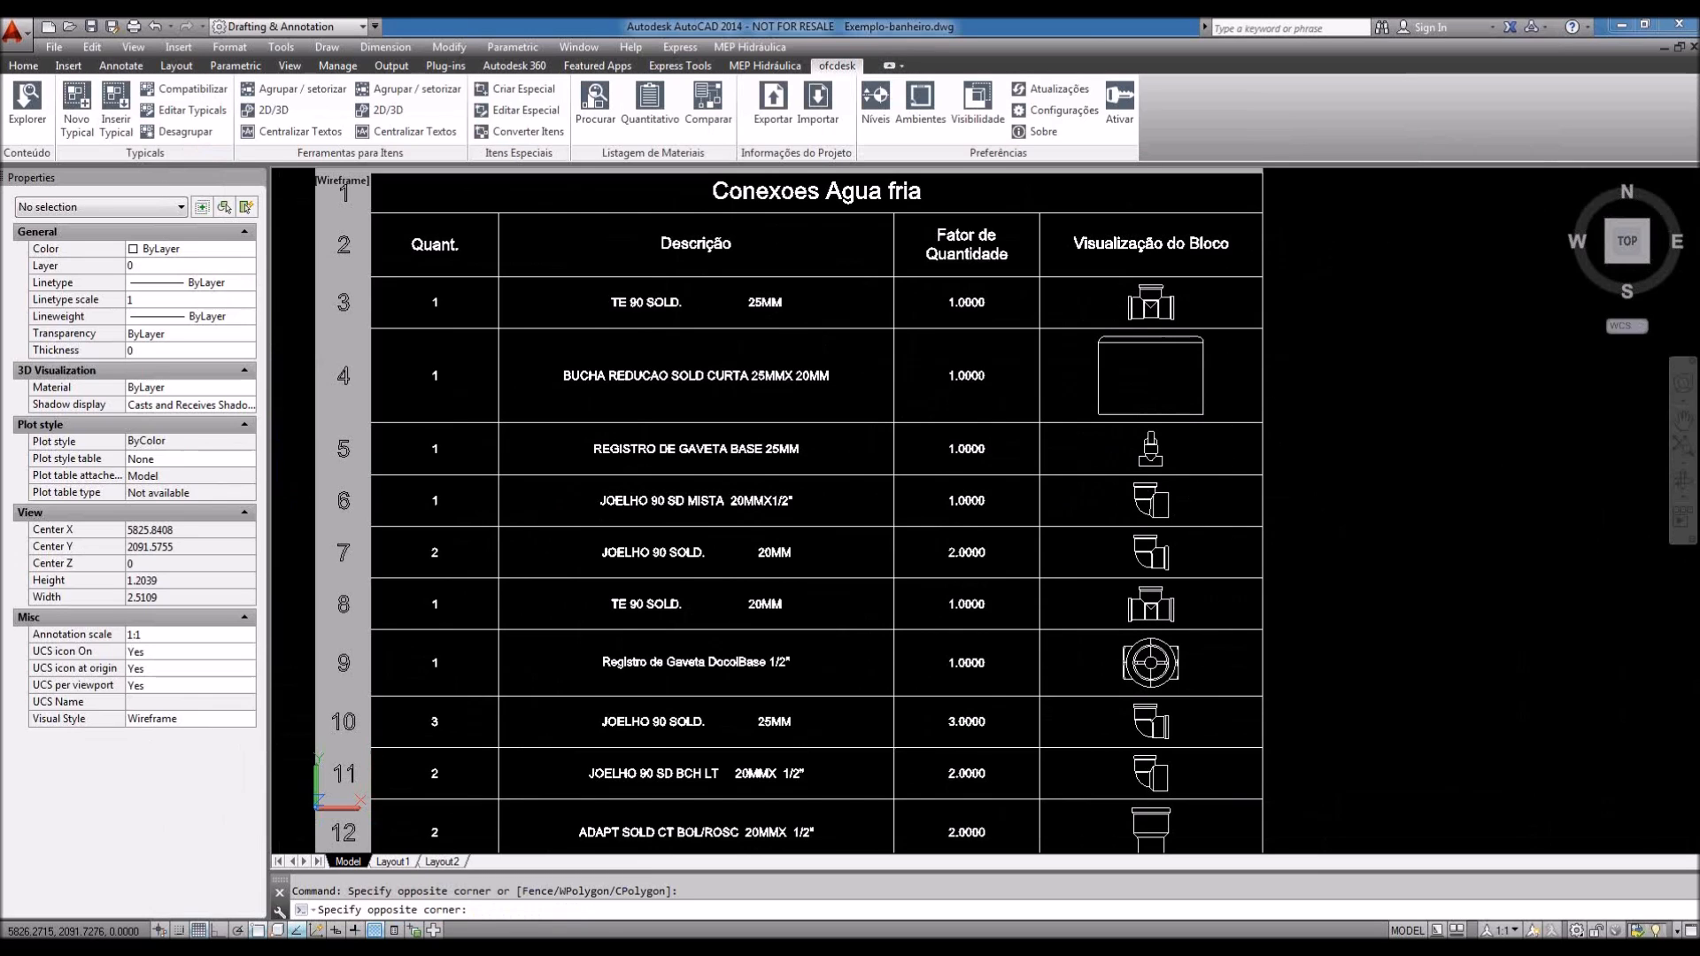
{"action": "key", "text": "Escape"}
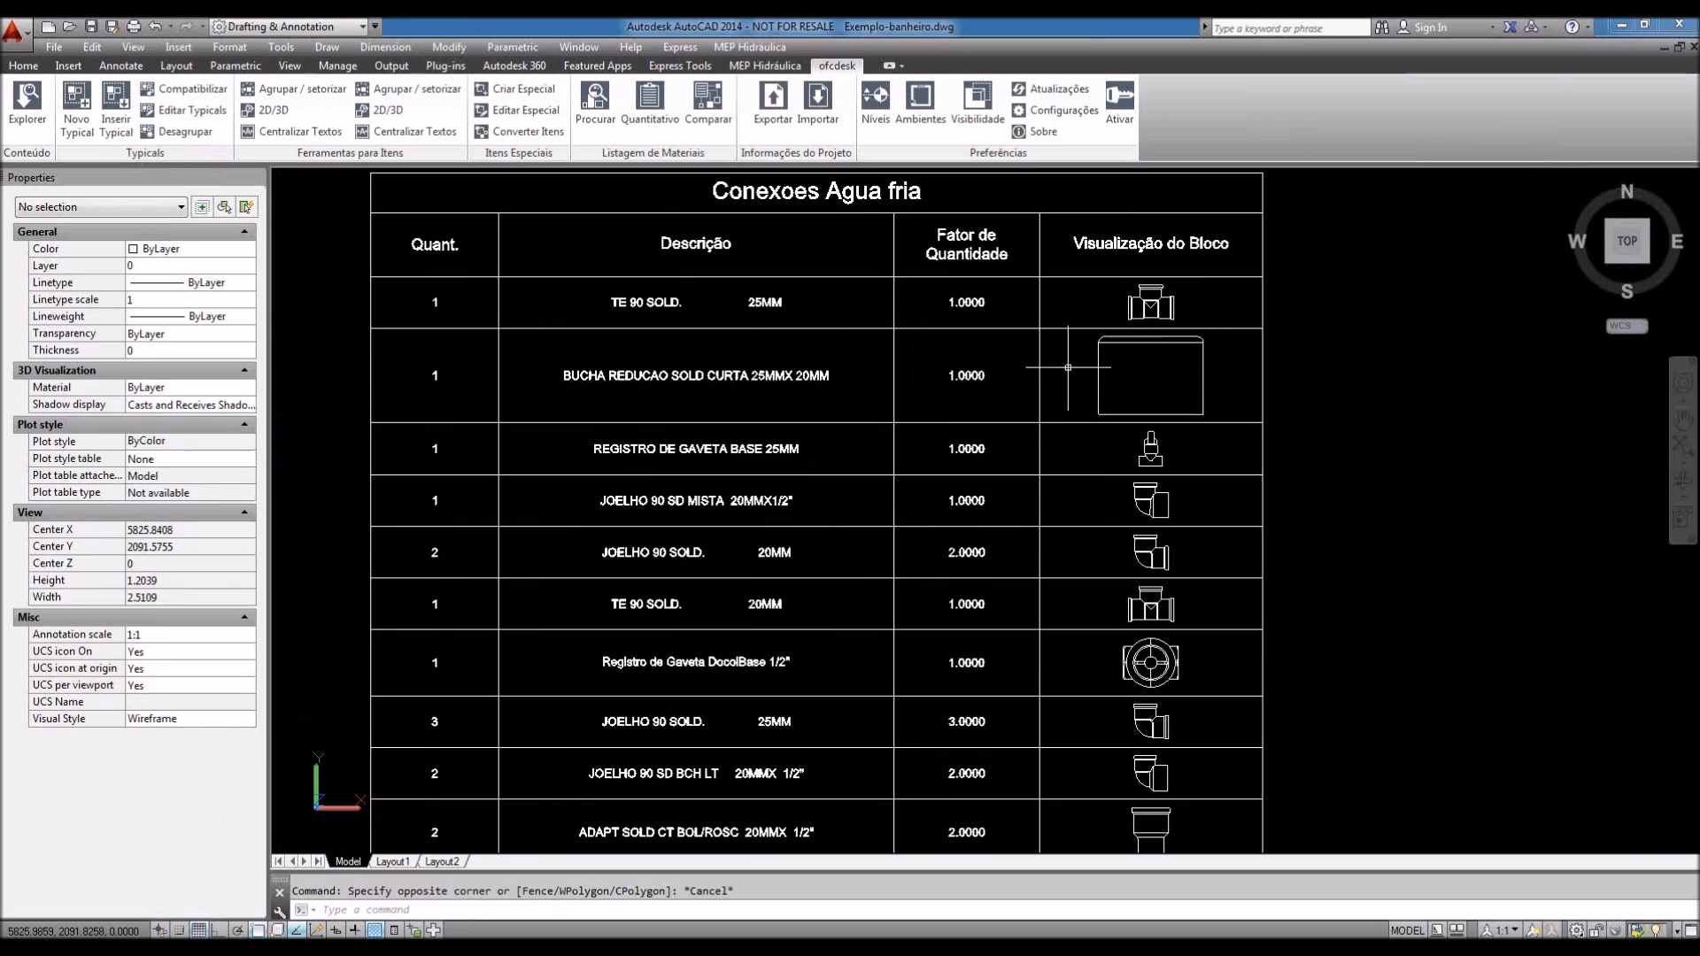
Step: Set the row 4 BUCHA REDUCAO block preview to a fixed scale of 3 instead of auto-fit
{"action": "left_click", "coordinate": [1203, 359]}
{"action": "left_click", "coordinate": [1204, 358]}
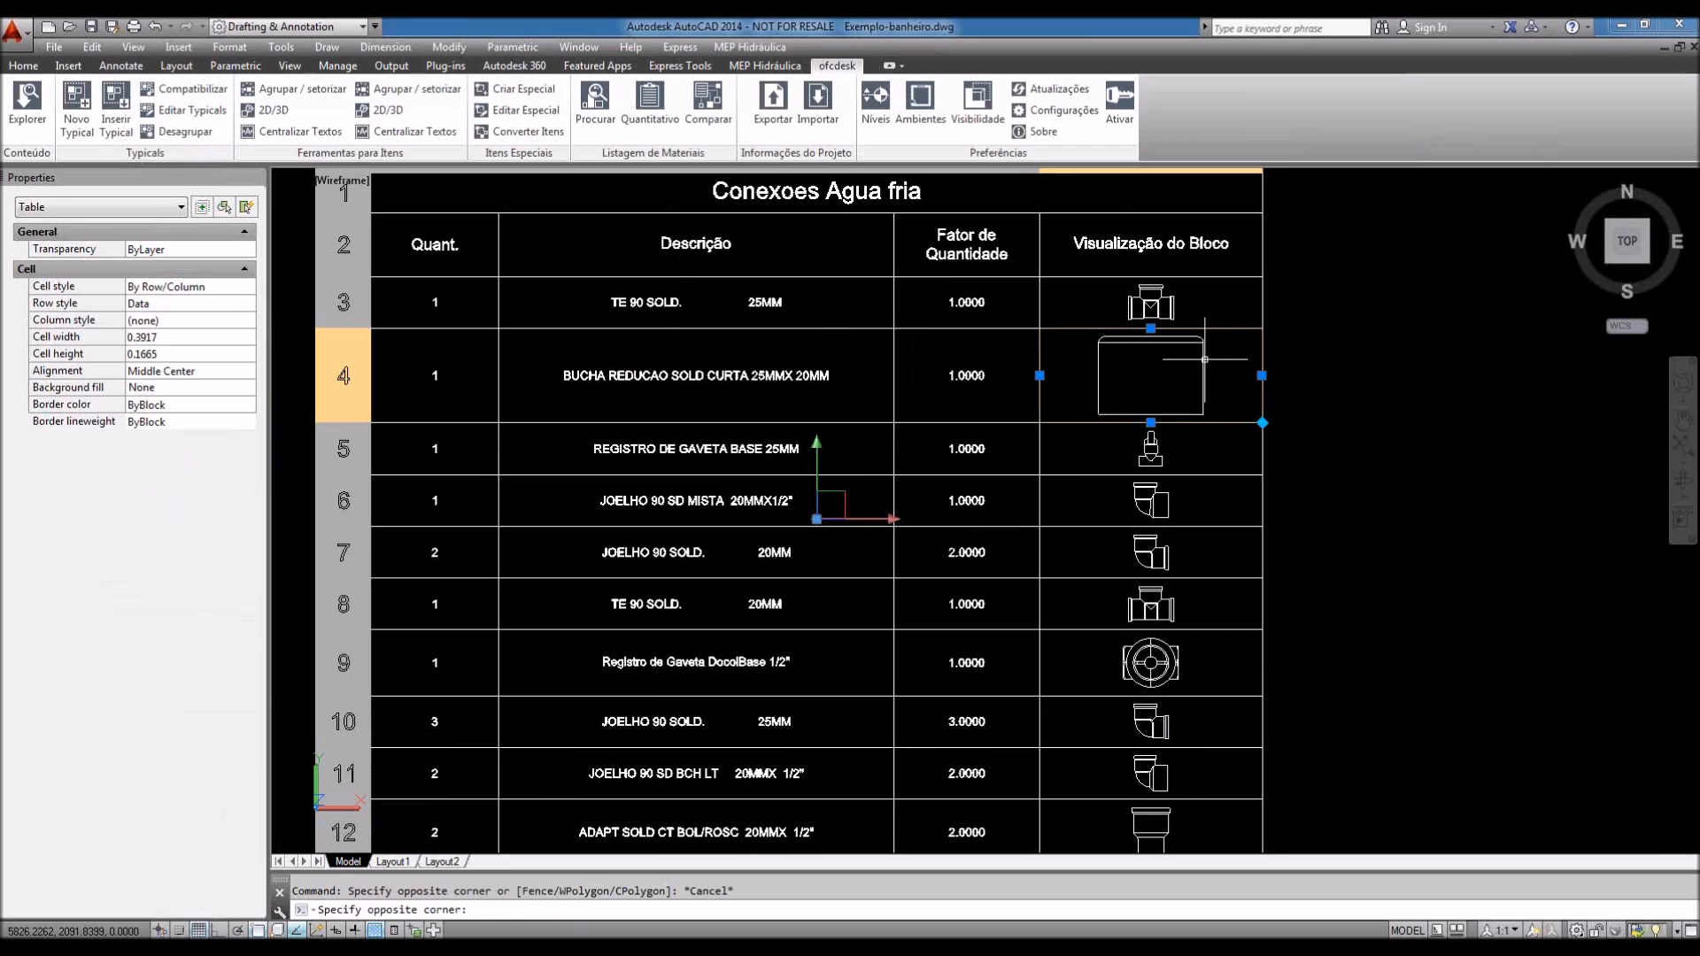
{"action": "left_click", "coordinate": [816, 482]}
{"action": "left_click_drag", "start_coordinate": [814, 456], "coordinate": [988, 460]}
{"action": "type", "text": "3"}
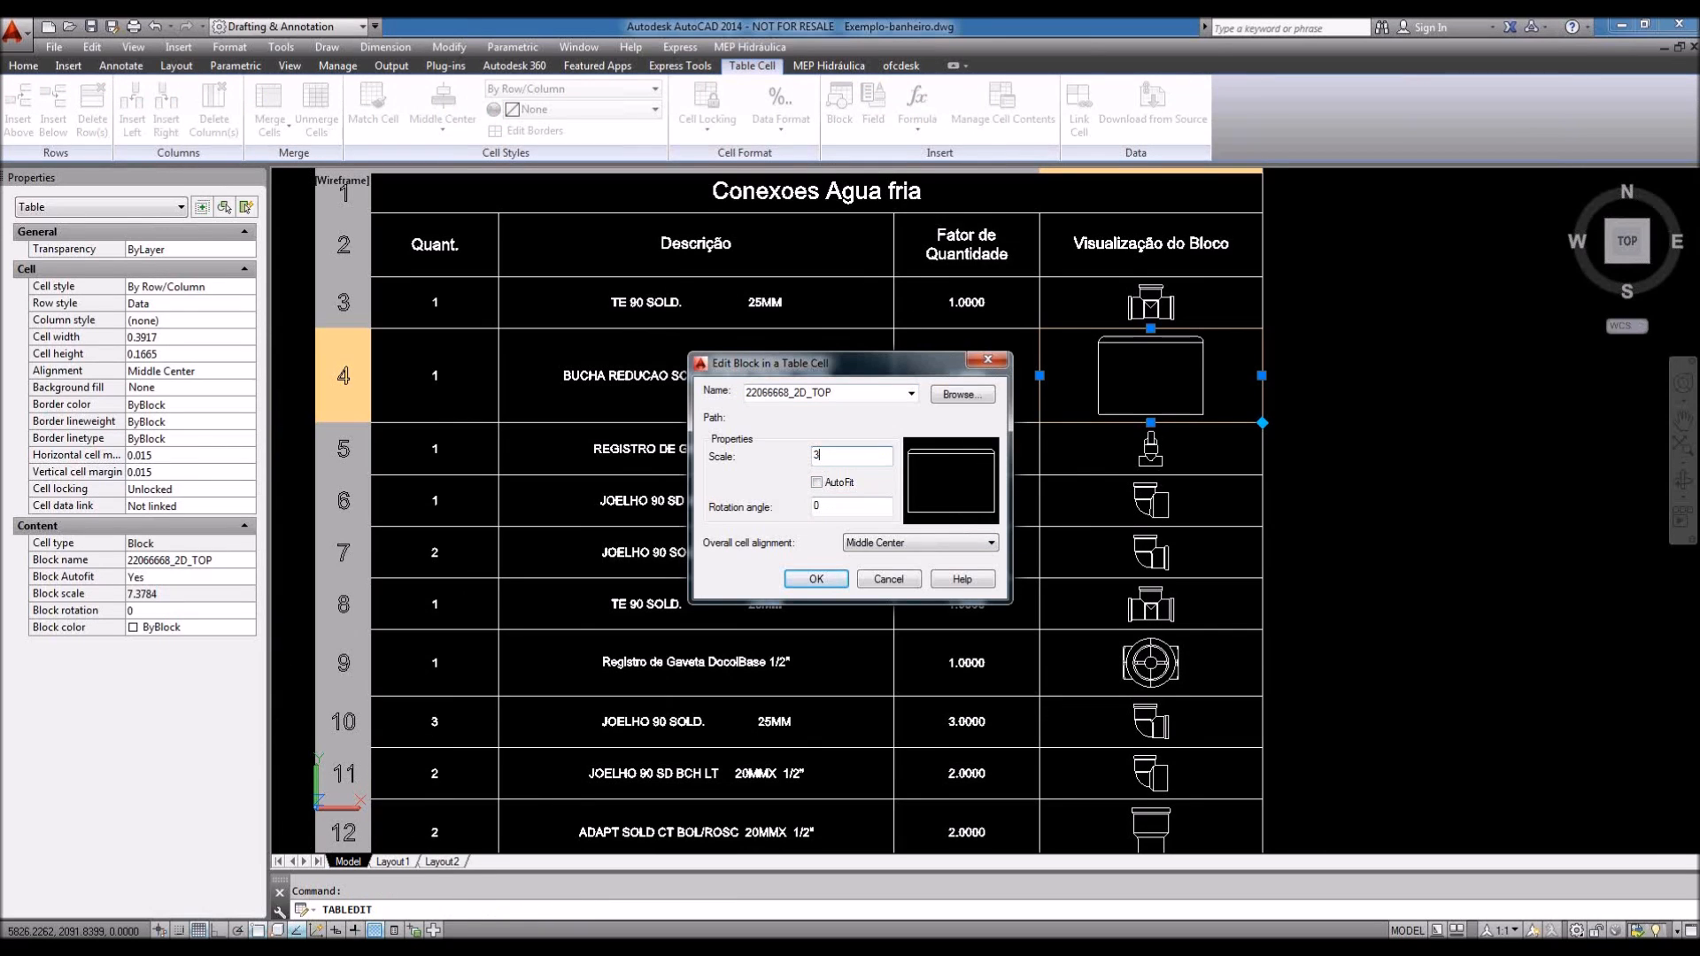
{"action": "left_click", "coordinate": [816, 579]}
{"action": "left_click", "coordinate": [1366, 436]}
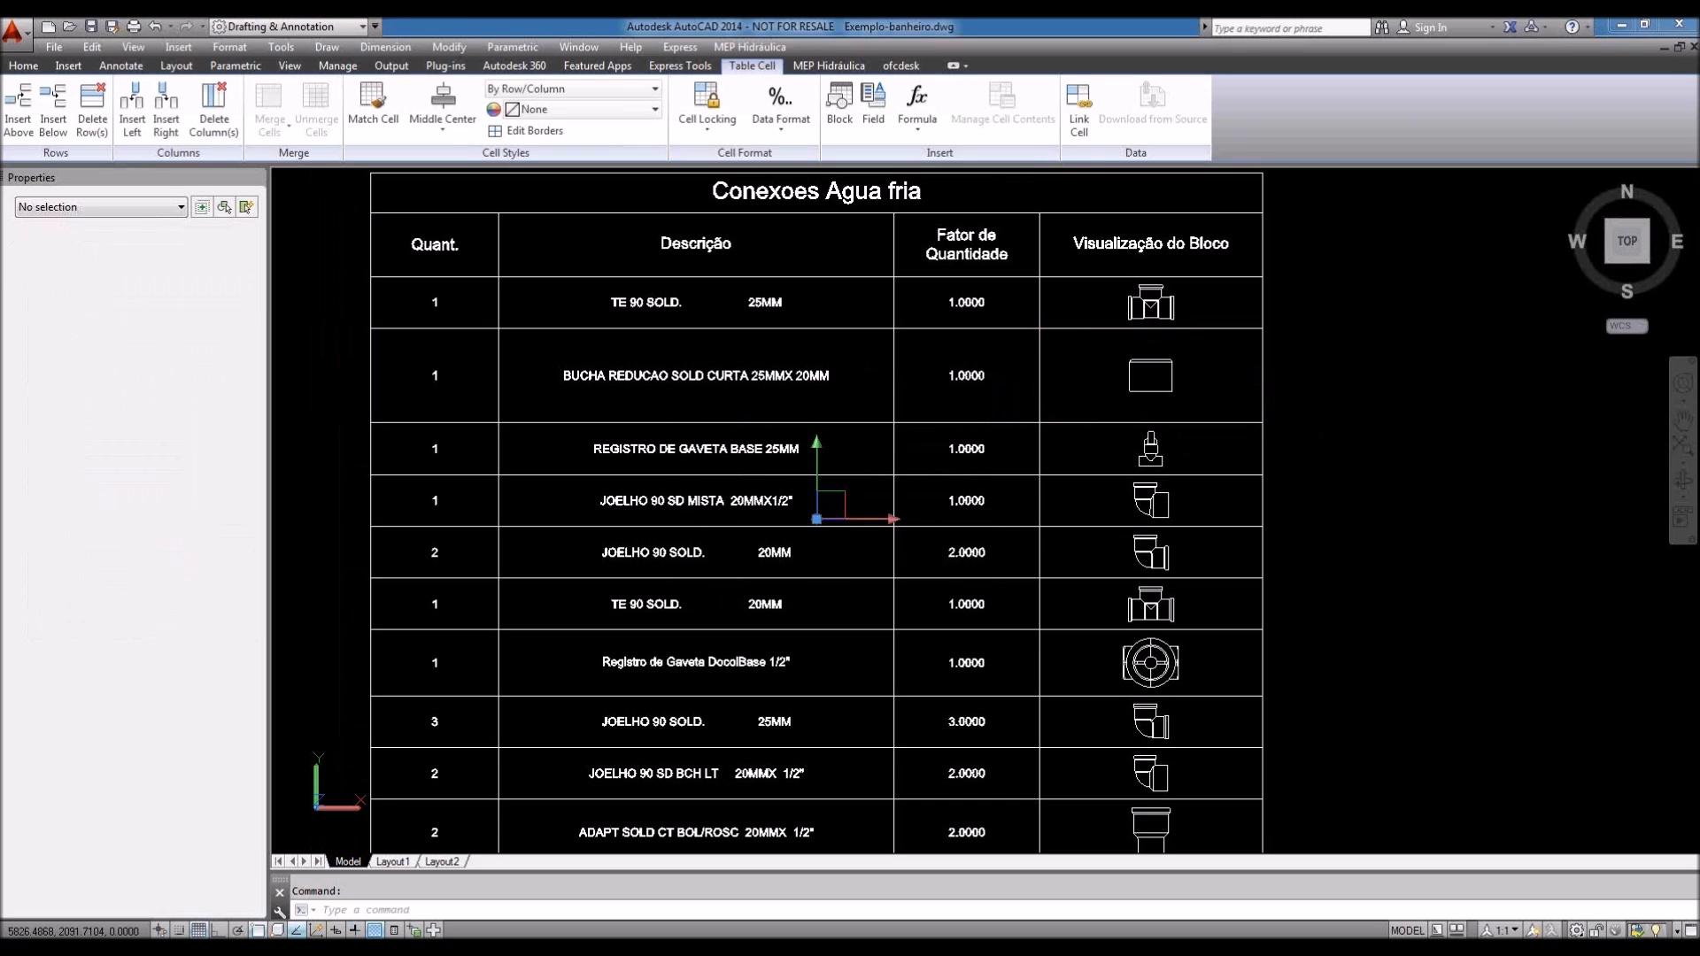
{"action": "key", "text": "Escape"}
Step: Zoom in and out to view the whole Conexoes Agua fria table
{"action": "scroll", "coordinate": [1173, 371], "scroll_direction": "up", "scroll_amount": 3}
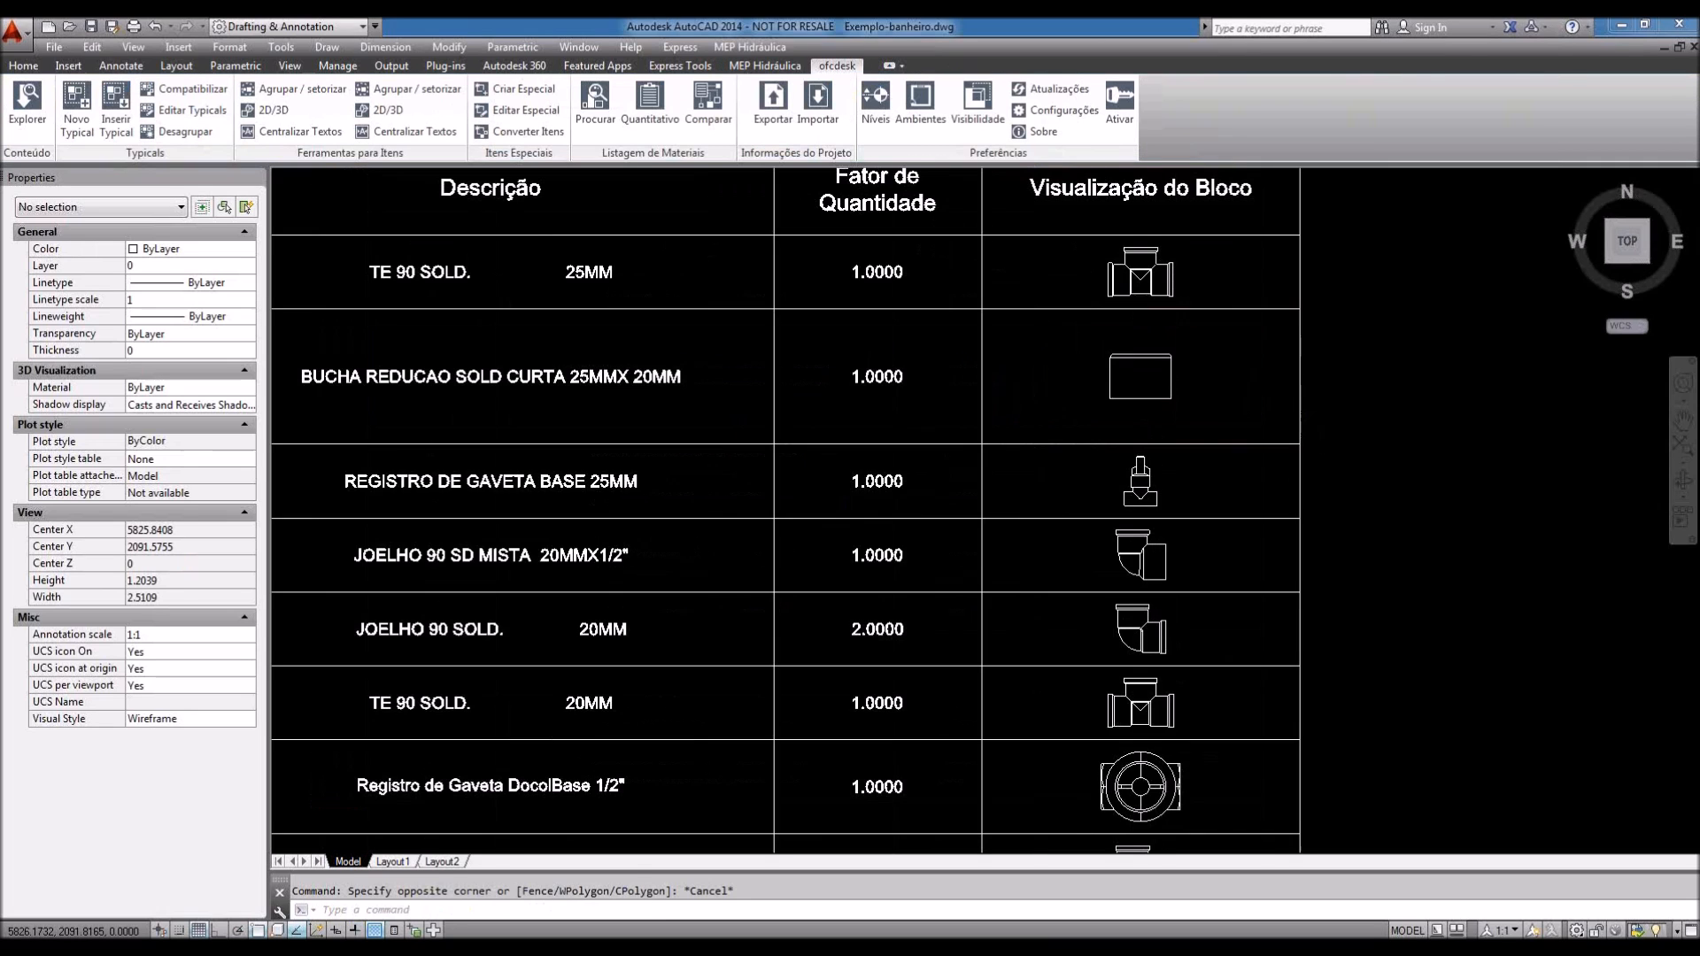
{"action": "scroll", "coordinate": [1174, 371], "scroll_direction": "down", "scroll_amount": 3}
{"action": "scroll", "coordinate": [1165, 461], "scroll_direction": "up", "scroll_amount": 2}
{"action": "scroll", "coordinate": [1165, 462], "scroll_direction": "down", "scroll_amount": 6}
{"action": "scroll", "coordinate": [1165, 461], "scroll_direction": "up", "scroll_amount": 4}
{"action": "scroll", "coordinate": [1025, 437], "scroll_direction": "down", "scroll_amount": 1}
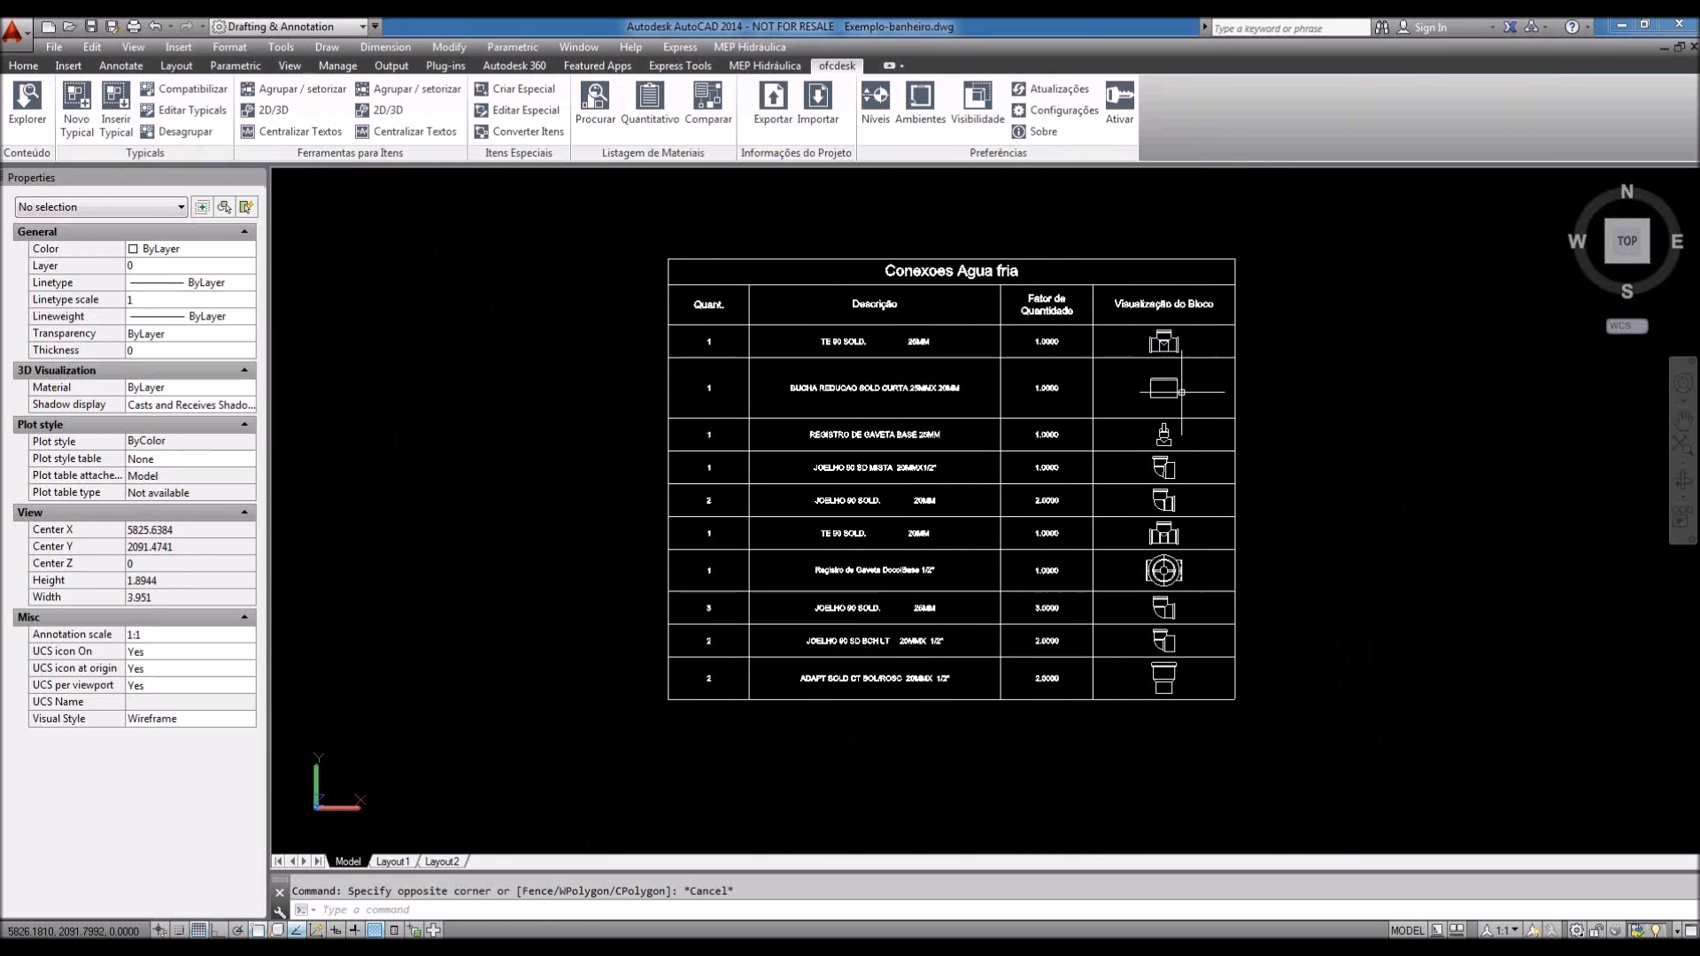
Step: Edit the Conexoes Agua fria quantity listing and advance its wizard to the notes page
{"action": "left_click", "coordinate": [648, 108]}
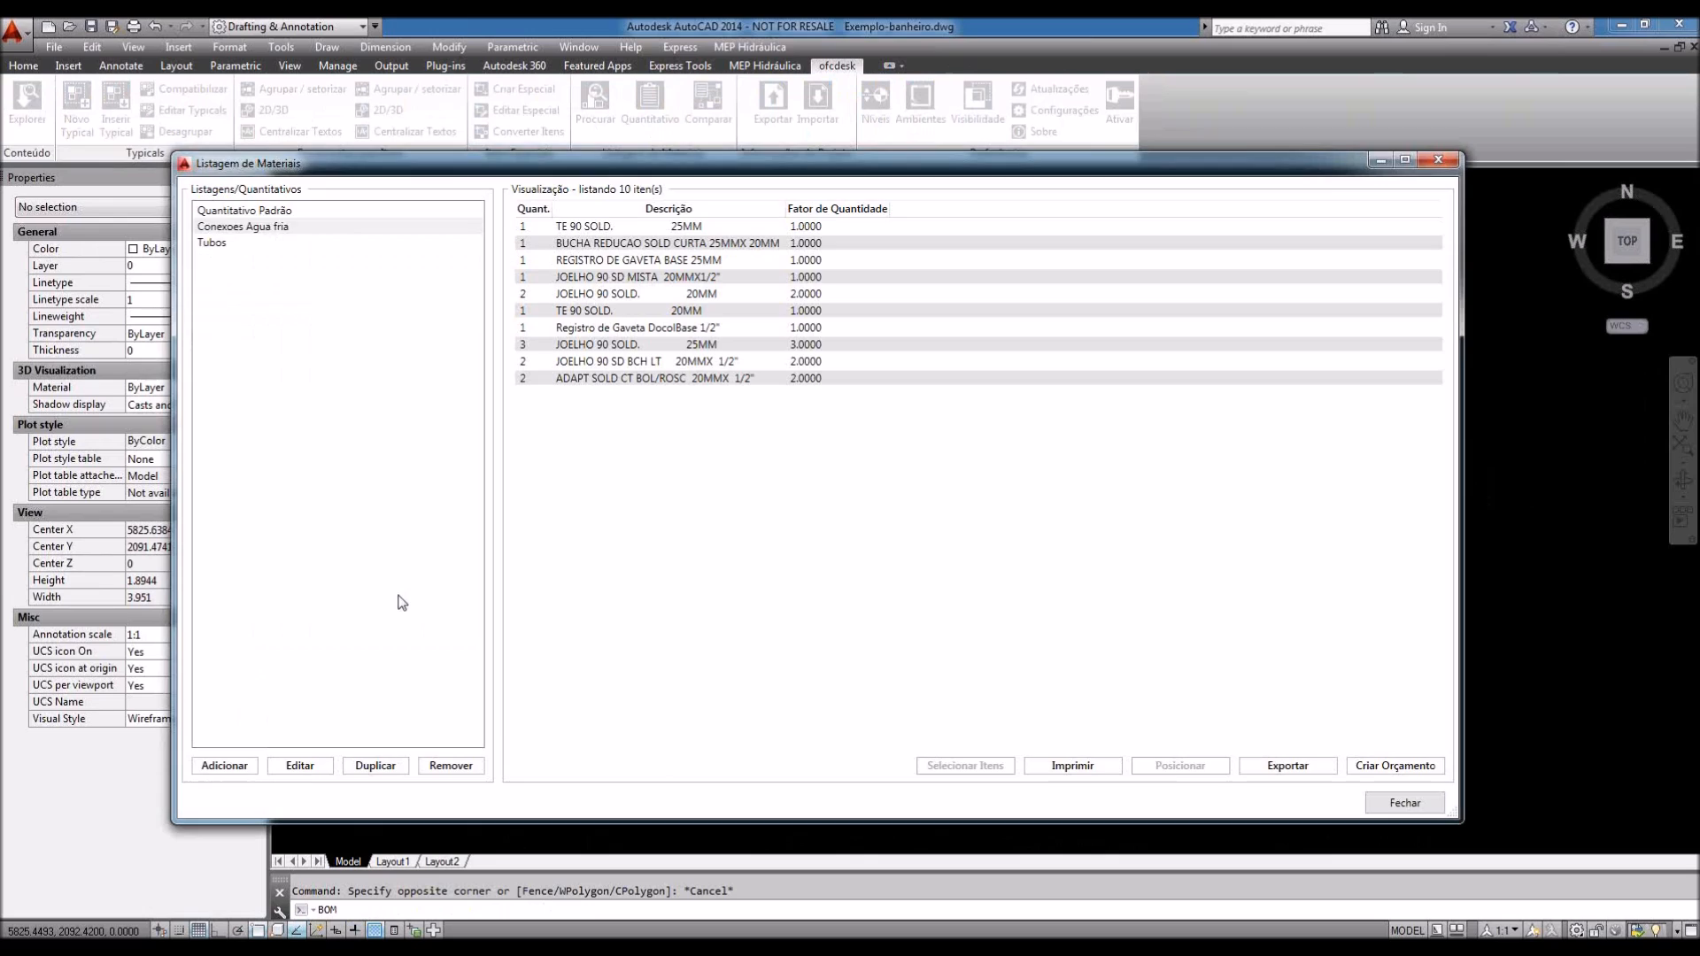
{"action": "left_click", "coordinate": [302, 769]}
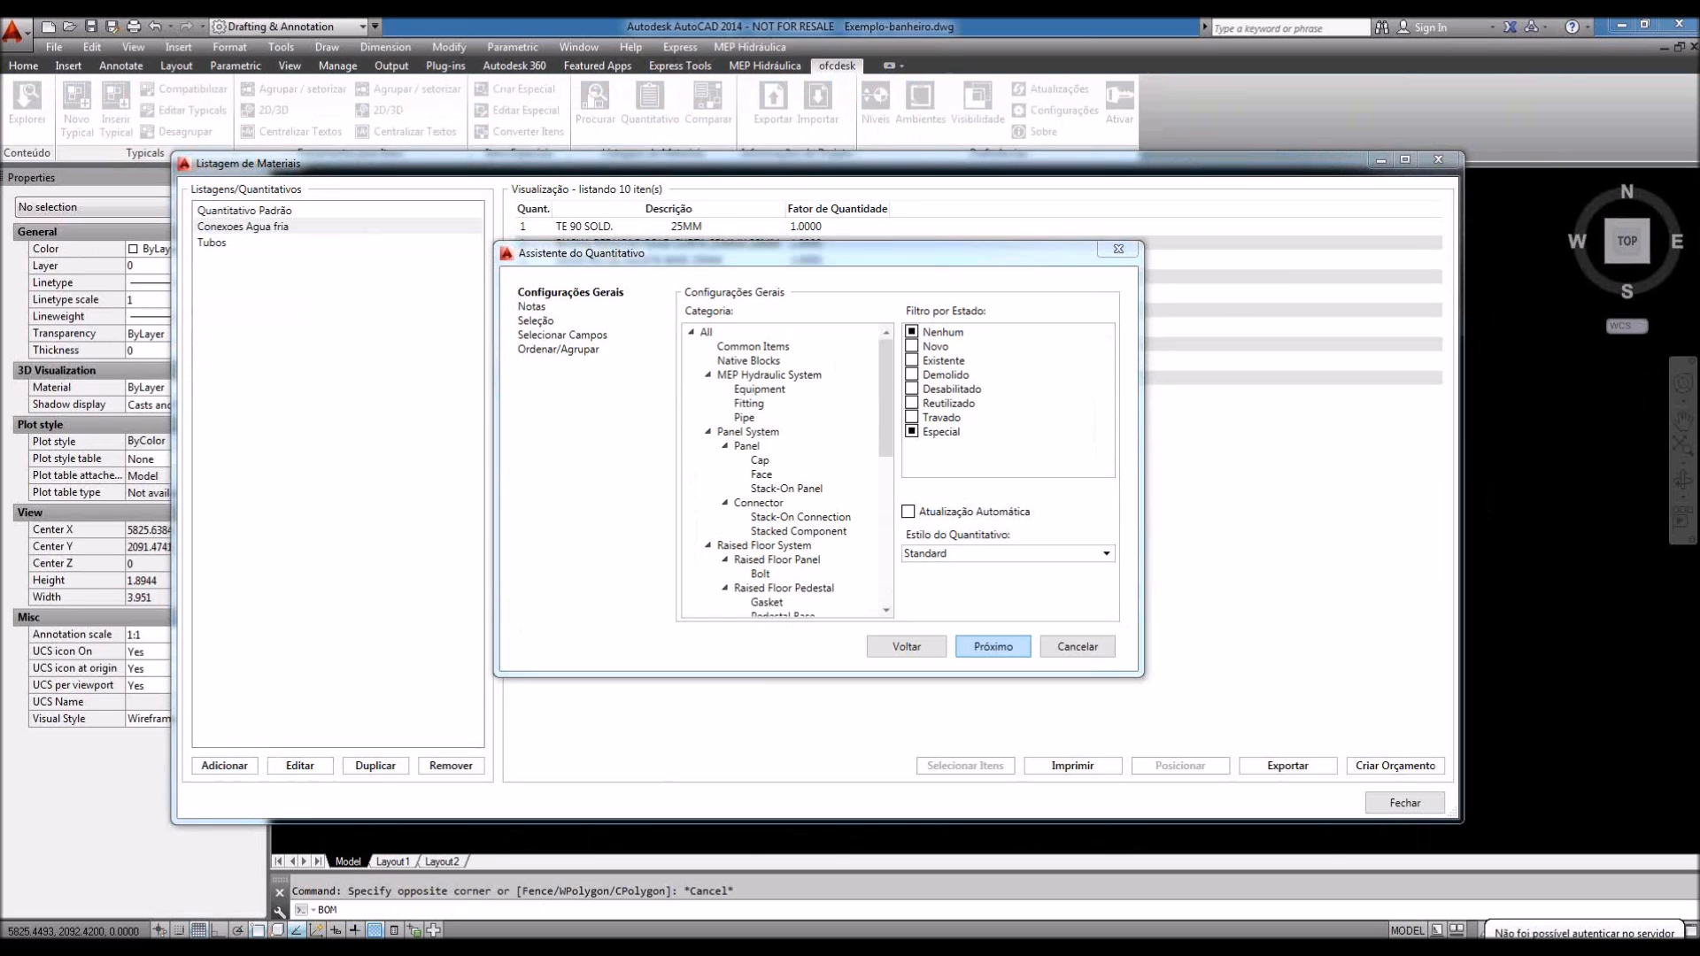
{"action": "left_click", "coordinate": [993, 647]}
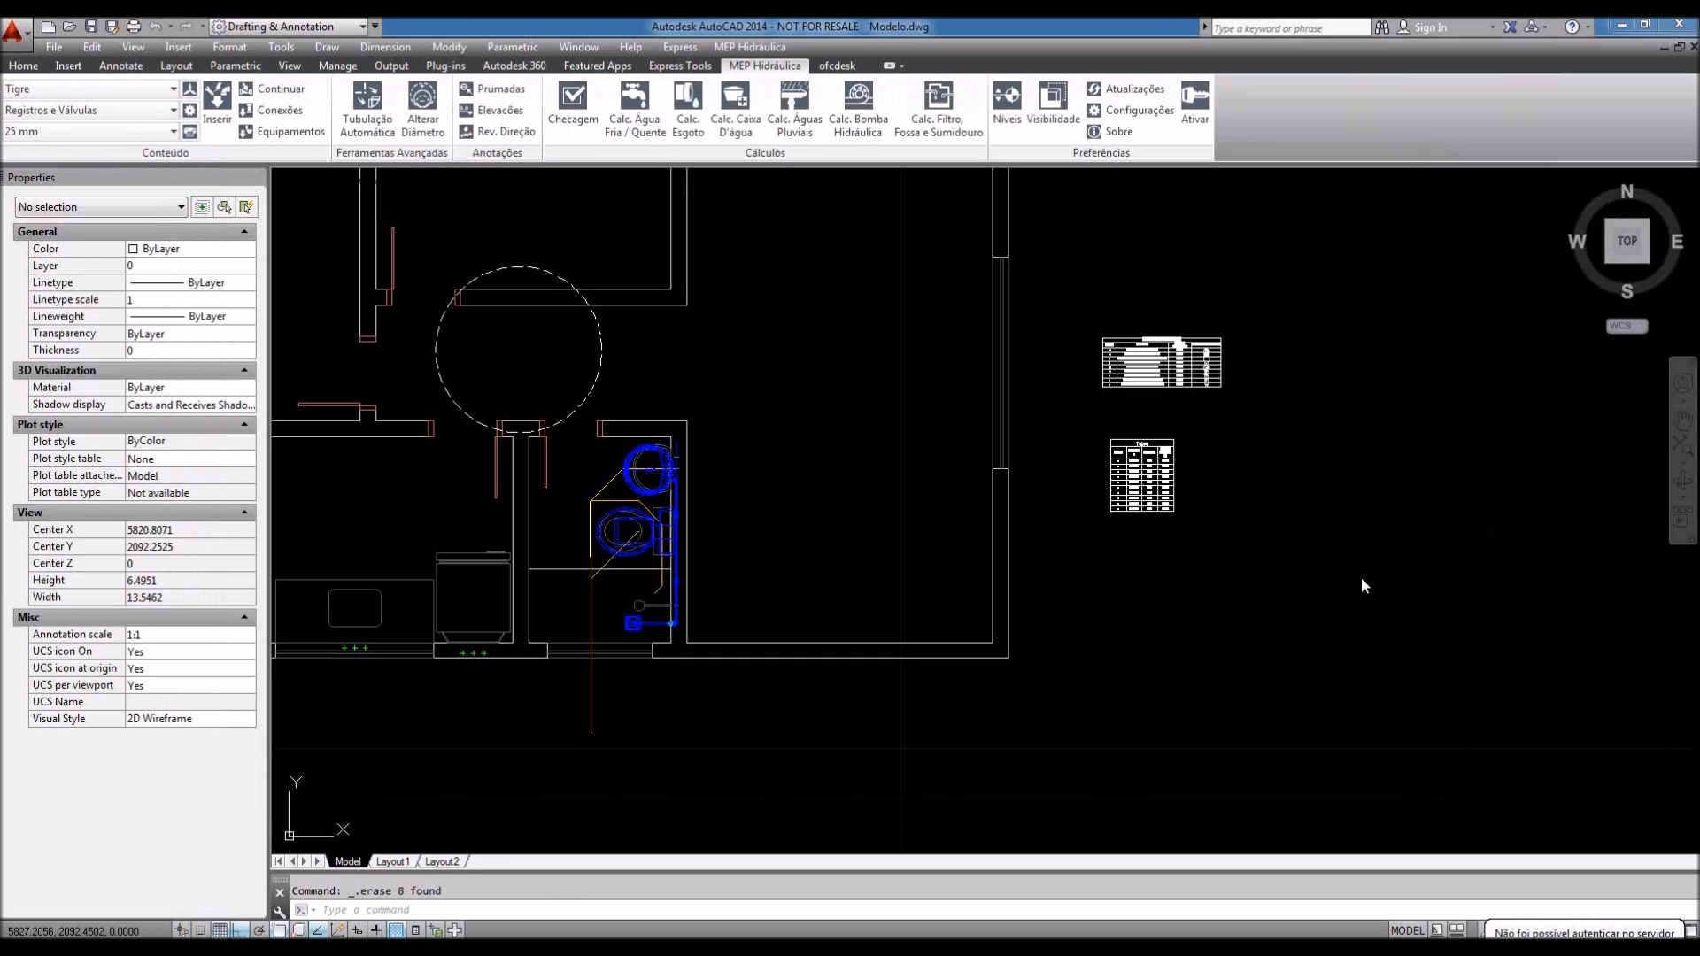
Step: Pan and zoom the plan to centre the Conexoes Agua fria table
{"action": "middle_click_drag", "start_coordinate": [1397, 572], "coordinate": [1290, 588]}
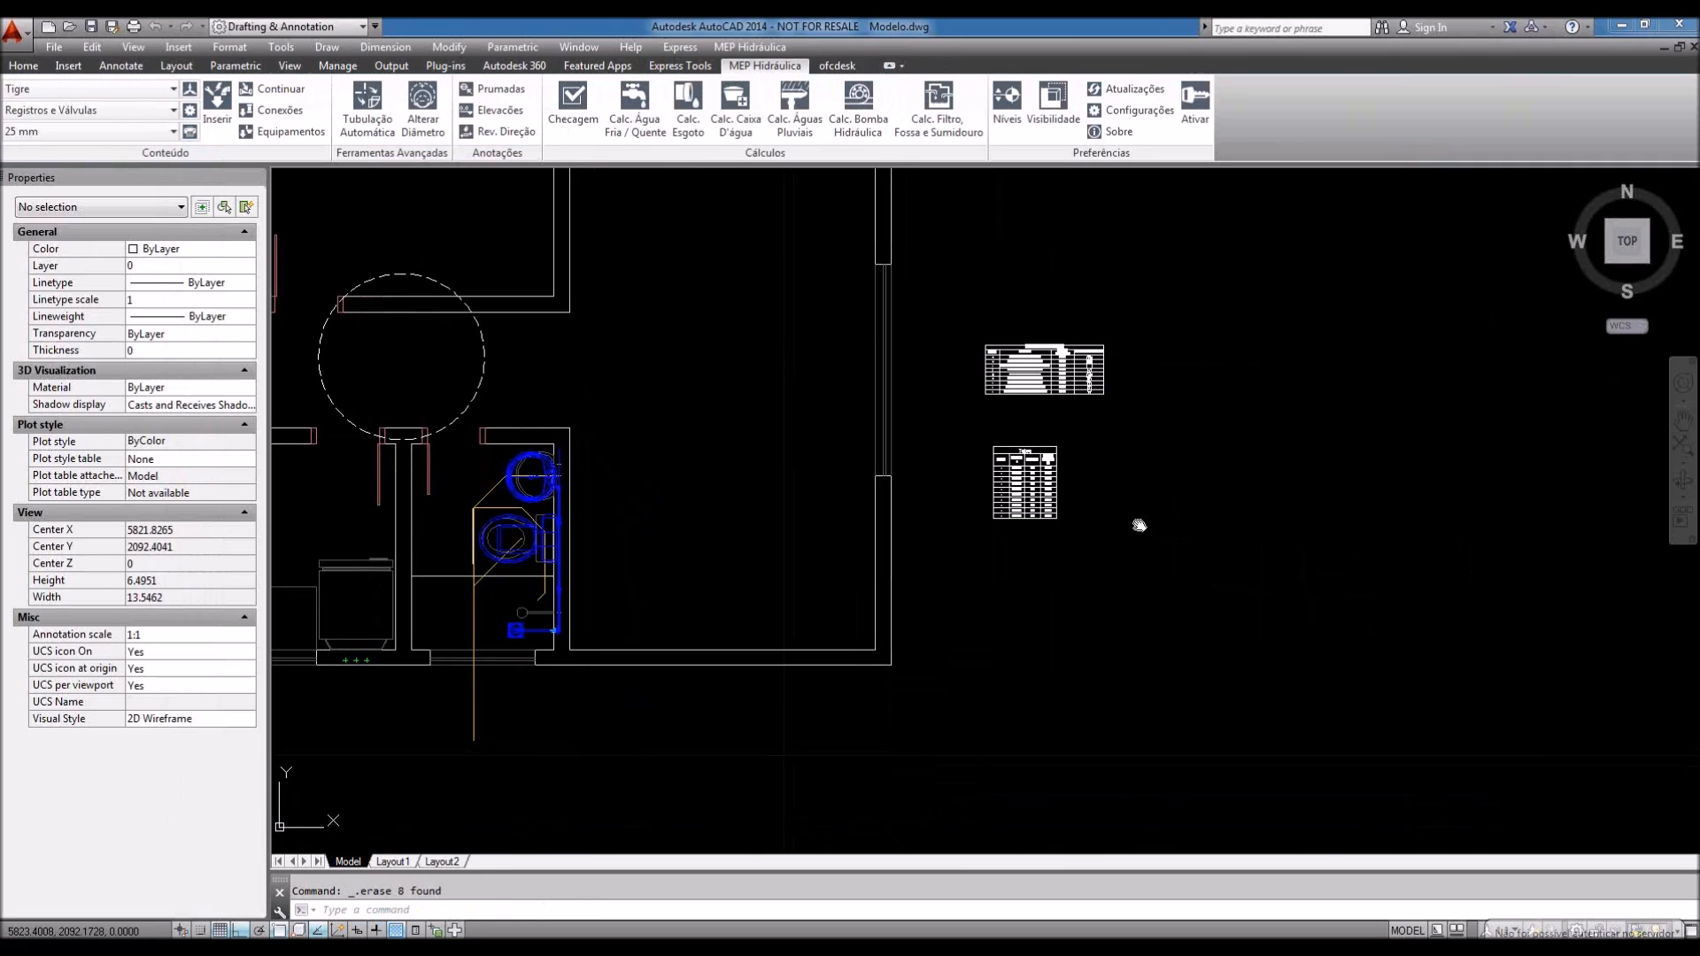
{"action": "scroll", "coordinate": [1058, 494], "scroll_direction": "up", "scroll_amount": 4}
{"action": "scroll", "coordinate": [1058, 494], "scroll_direction": "up", "scroll_amount": 2}
{"action": "scroll", "coordinate": [1065, 502], "scroll_direction": "down", "scroll_amount": 2}
{"action": "scroll", "coordinate": [1149, 251], "scroll_direction": "up", "scroll_amount": 4}
{"action": "middle_click_drag", "start_coordinate": [1149, 251], "coordinate": [1285, 494]}
{"action": "middle_click_drag", "start_coordinate": [1253, 365], "coordinate": [1249, 413]}
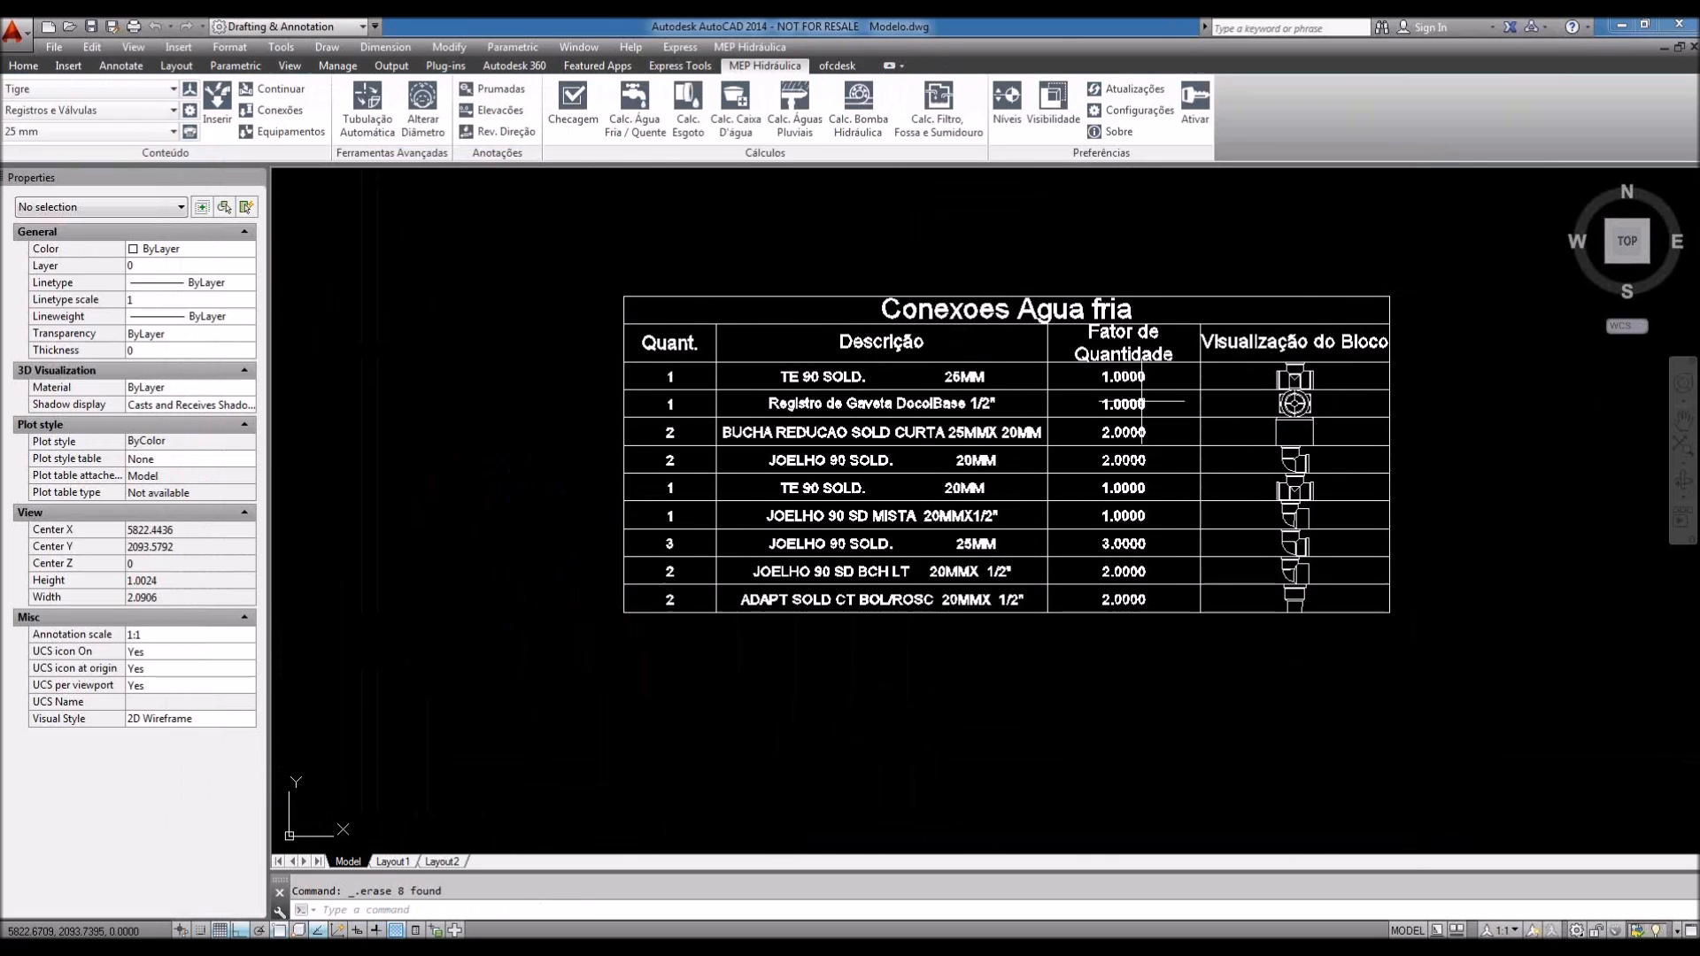
{"action": "middle_click_drag", "start_coordinate": [1142, 401], "coordinate": [1116, 400]}
Step: Stretch the Conexoes Agua fria table taller from its corner grip, then clear the selection
{"action": "left_click", "coordinate": [1042, 382]}
{"action": "left_click", "coordinate": [1005, 359]}
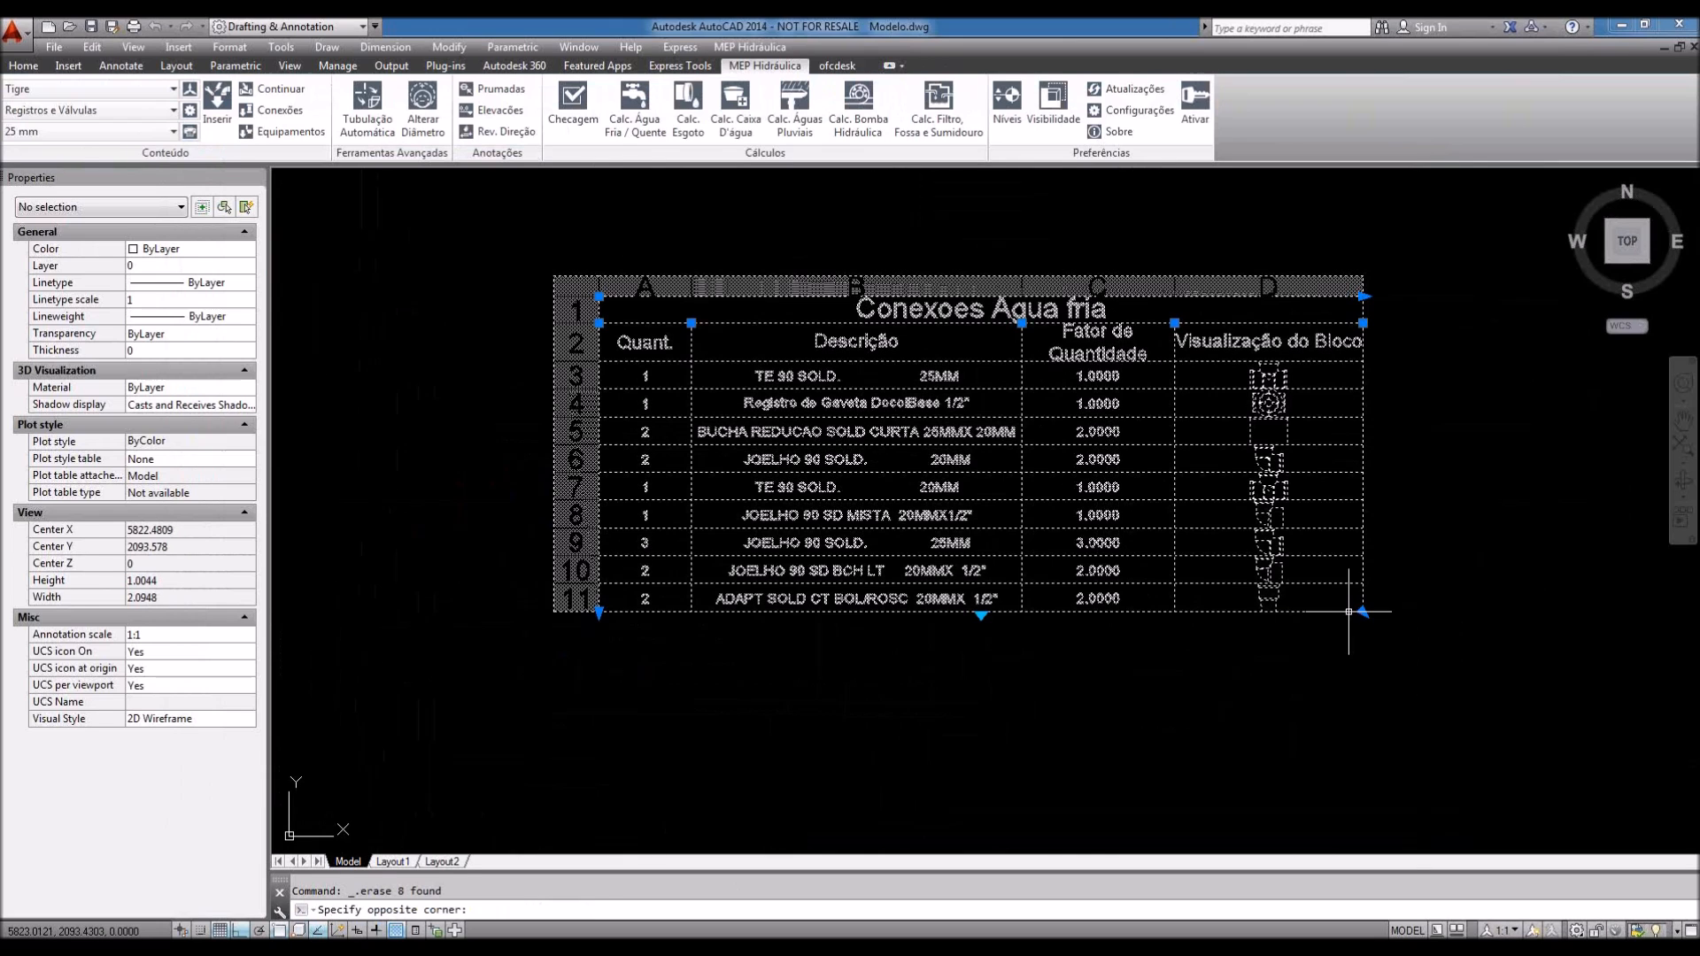
{"action": "left_click", "coordinate": [1364, 612]}
{"action": "left_click", "coordinate": [1366, 761]}
{"action": "middle_click_drag", "start_coordinate": [1406, 707], "coordinate": [1354, 626]}
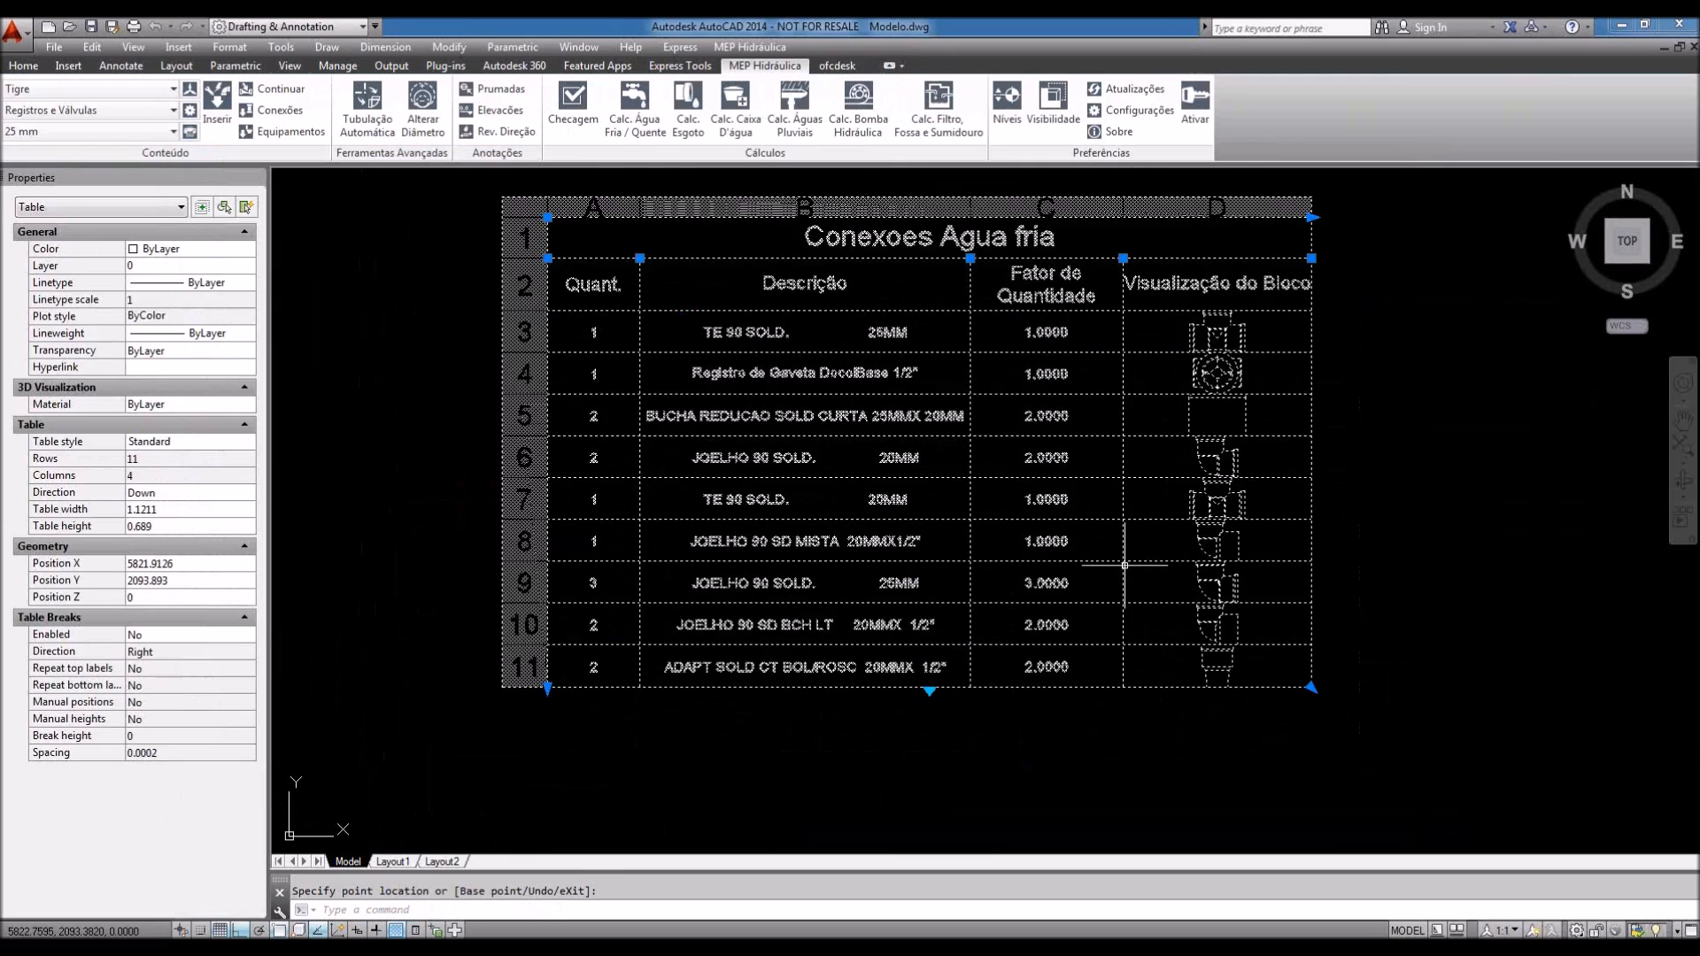
{"action": "key", "text": "Escape"}
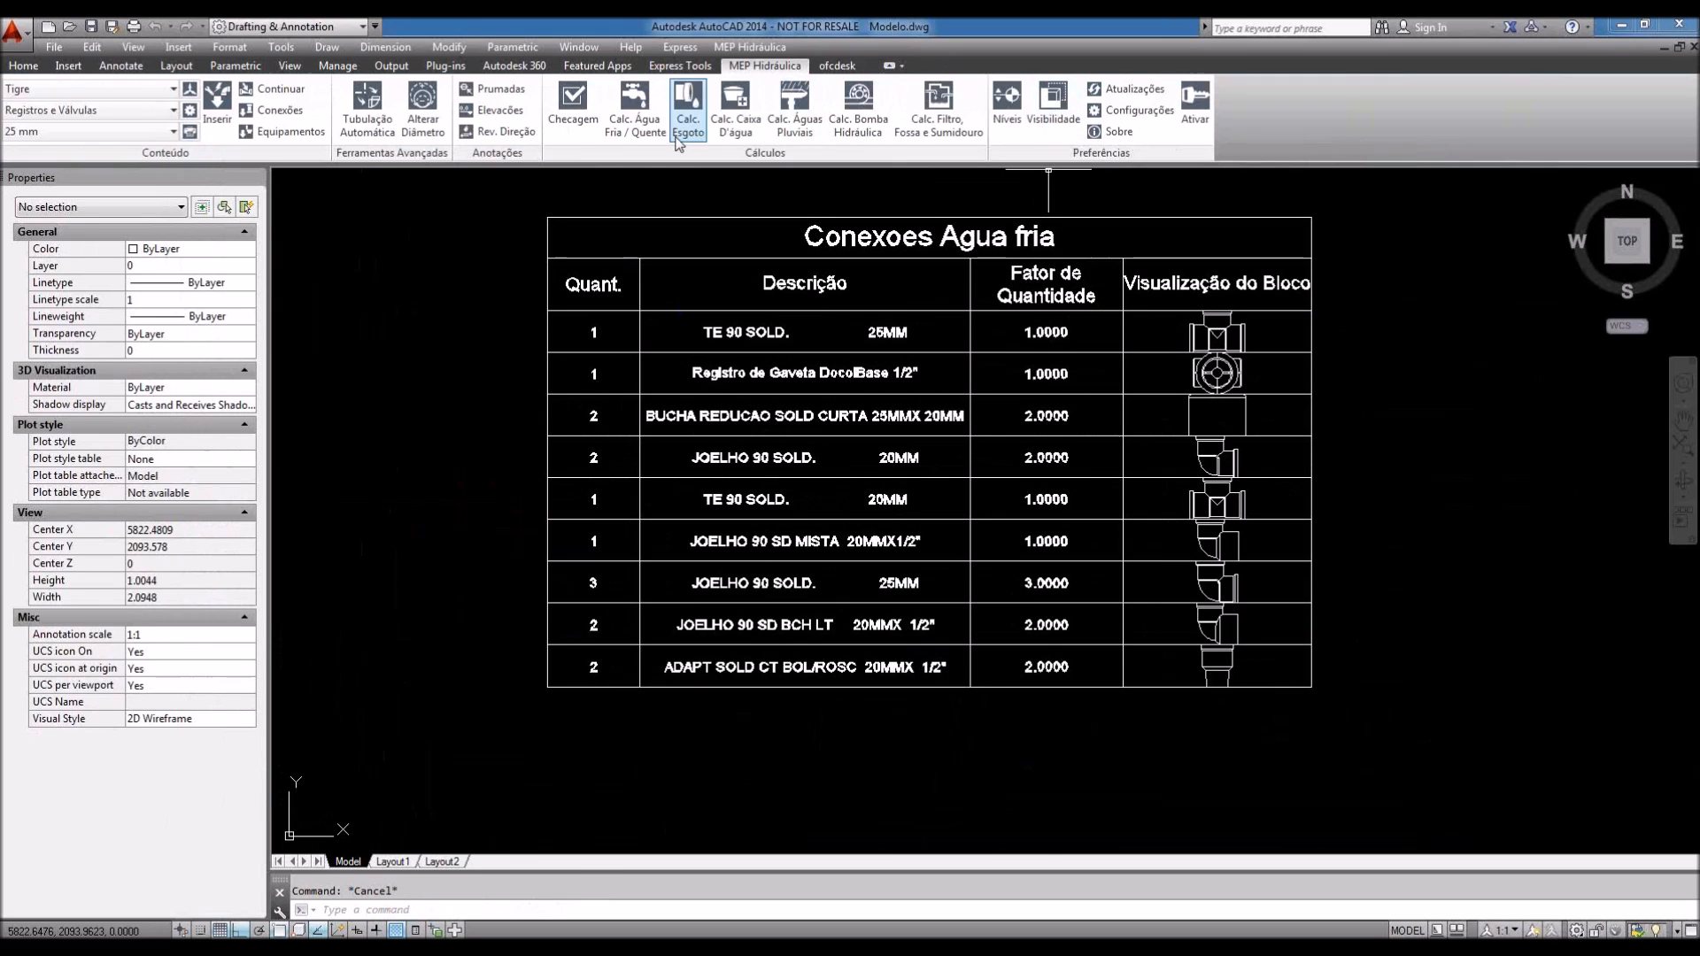
{"action": "left_click", "coordinate": [838, 66]}
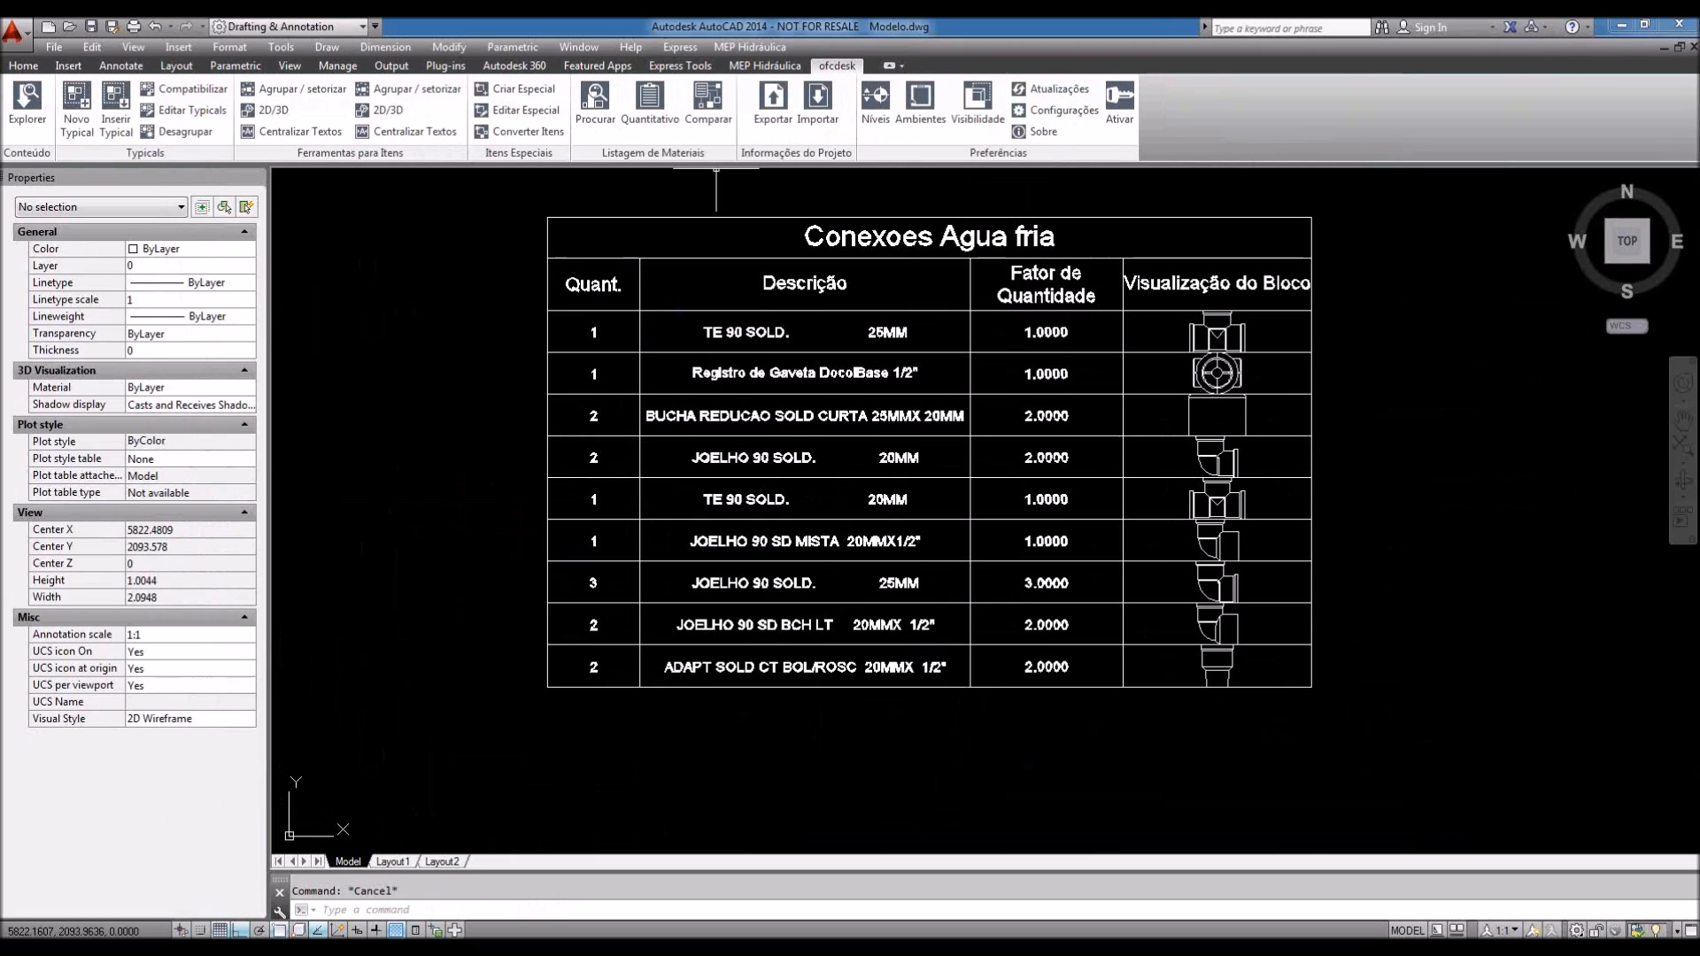
Step: Reopen the Quantitativo materials list and move its window slightly aside
{"action": "left_click", "coordinate": [650, 99]}
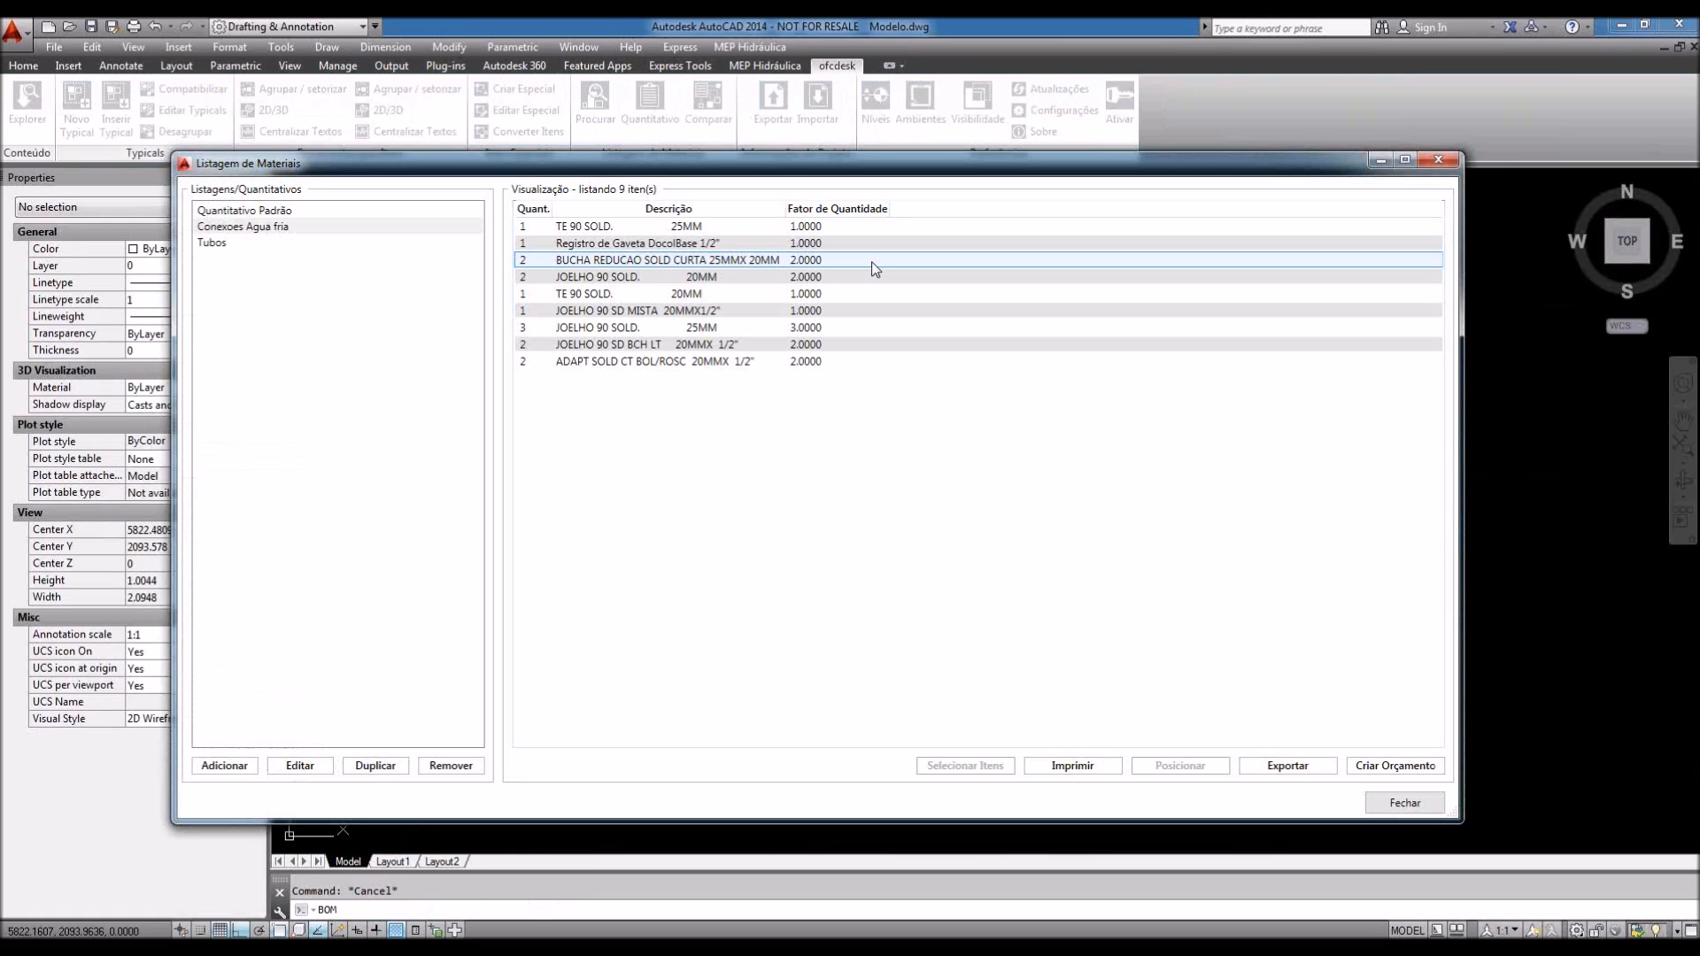
{"action": "left_click_drag", "start_coordinate": [1069, 167], "coordinate": [1114, 195]}
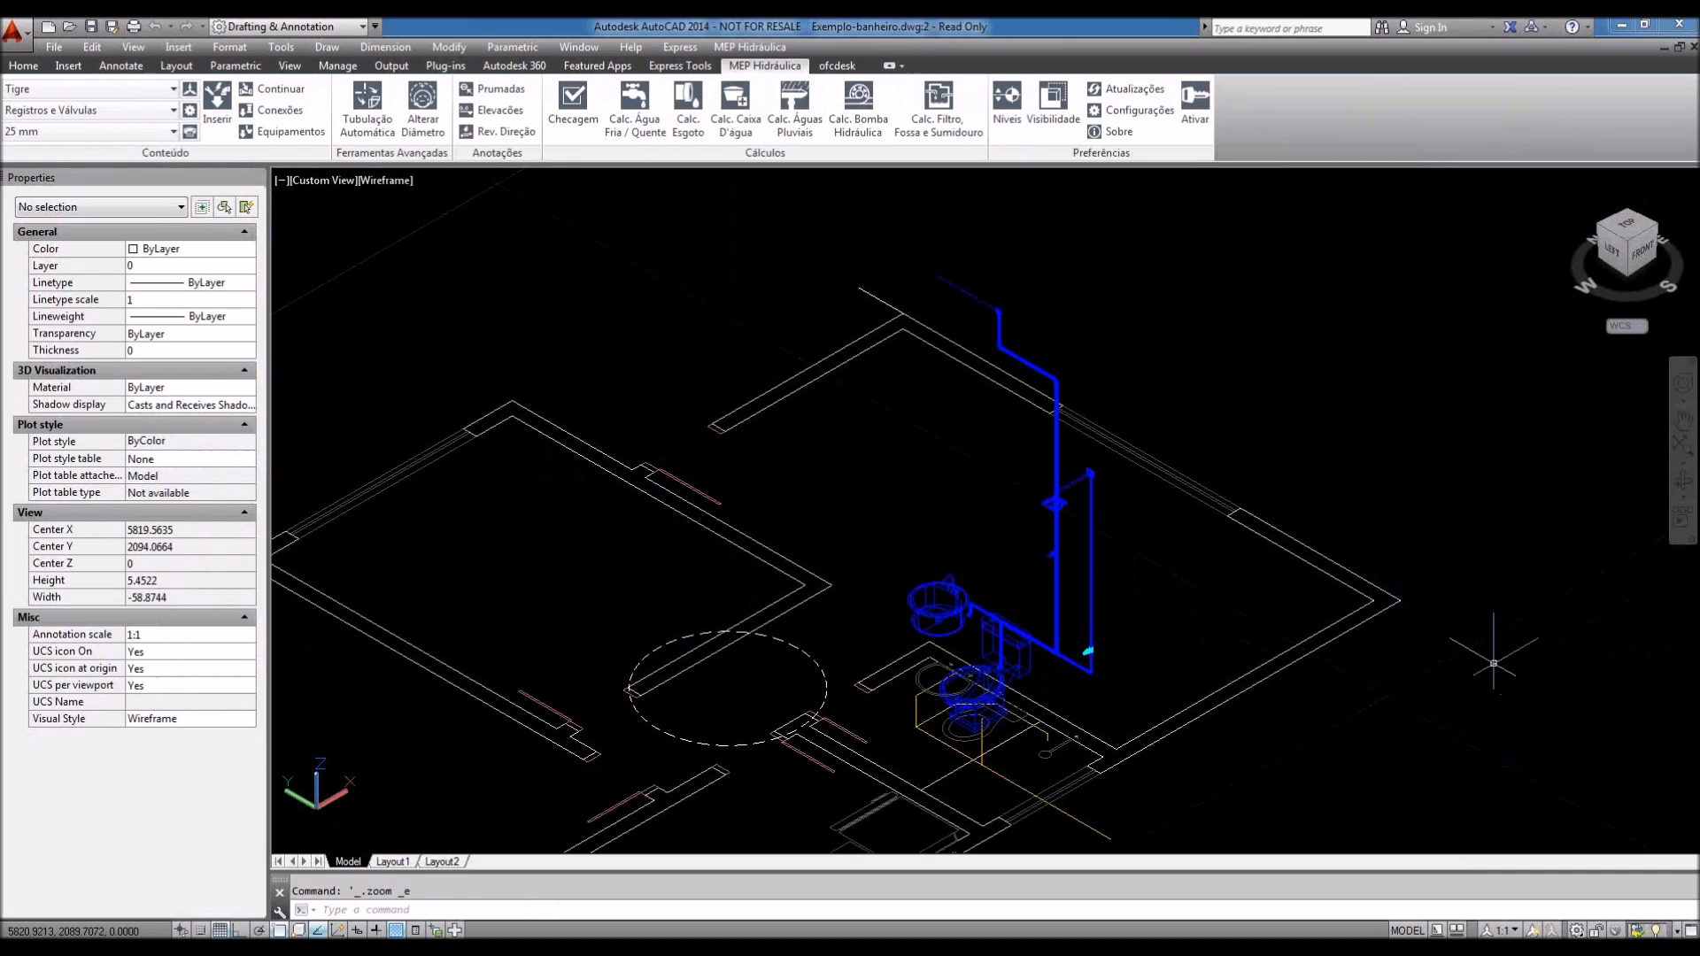
Step: Open the content library browser, expand Equipamentos and view the downloadable libraries
{"action": "left_click", "coordinate": [837, 65]}
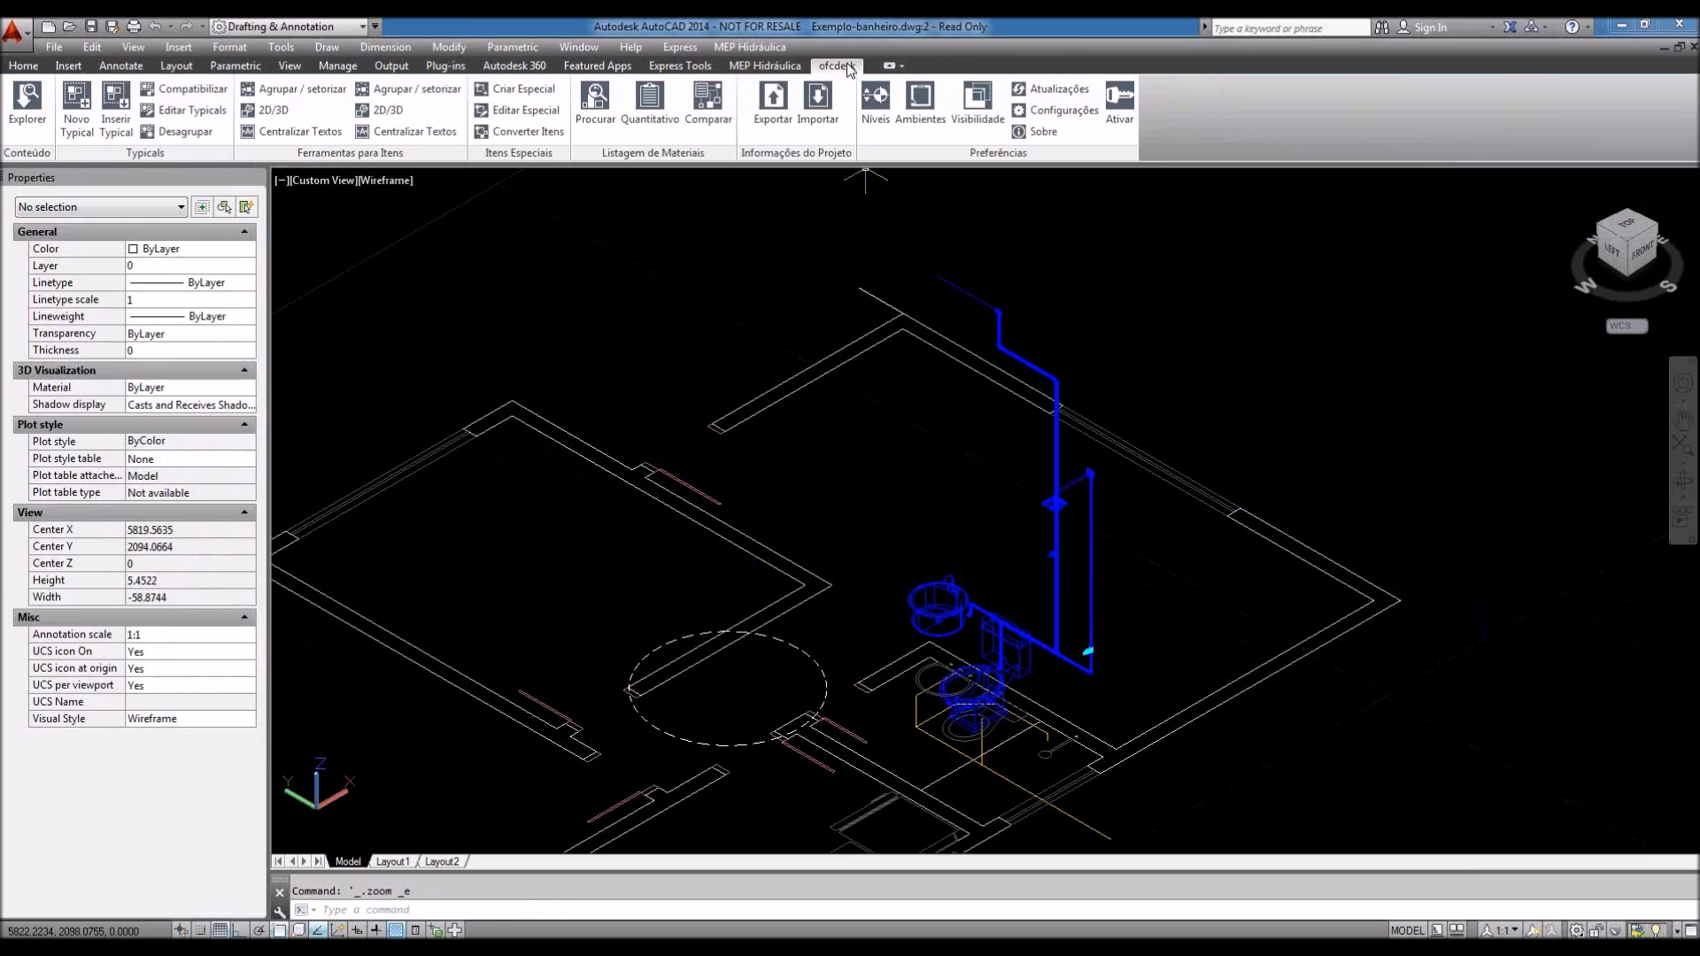
{"action": "left_click", "coordinate": [37, 124]}
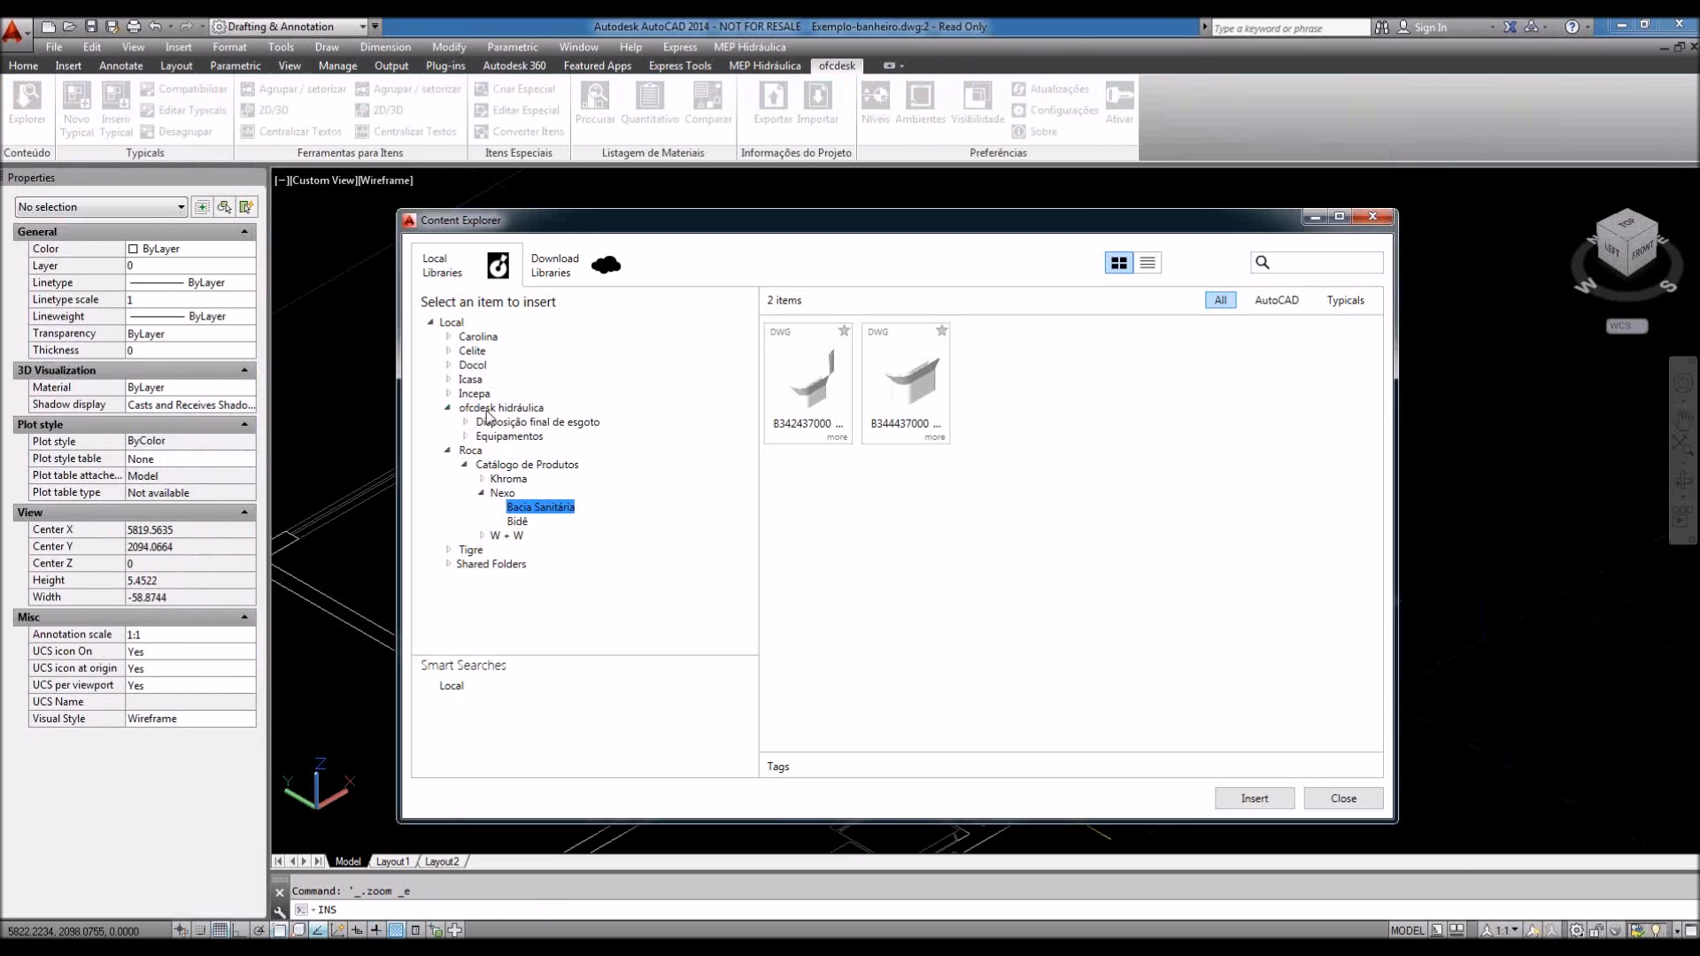
{"action": "double_click", "coordinate": [478, 437]}
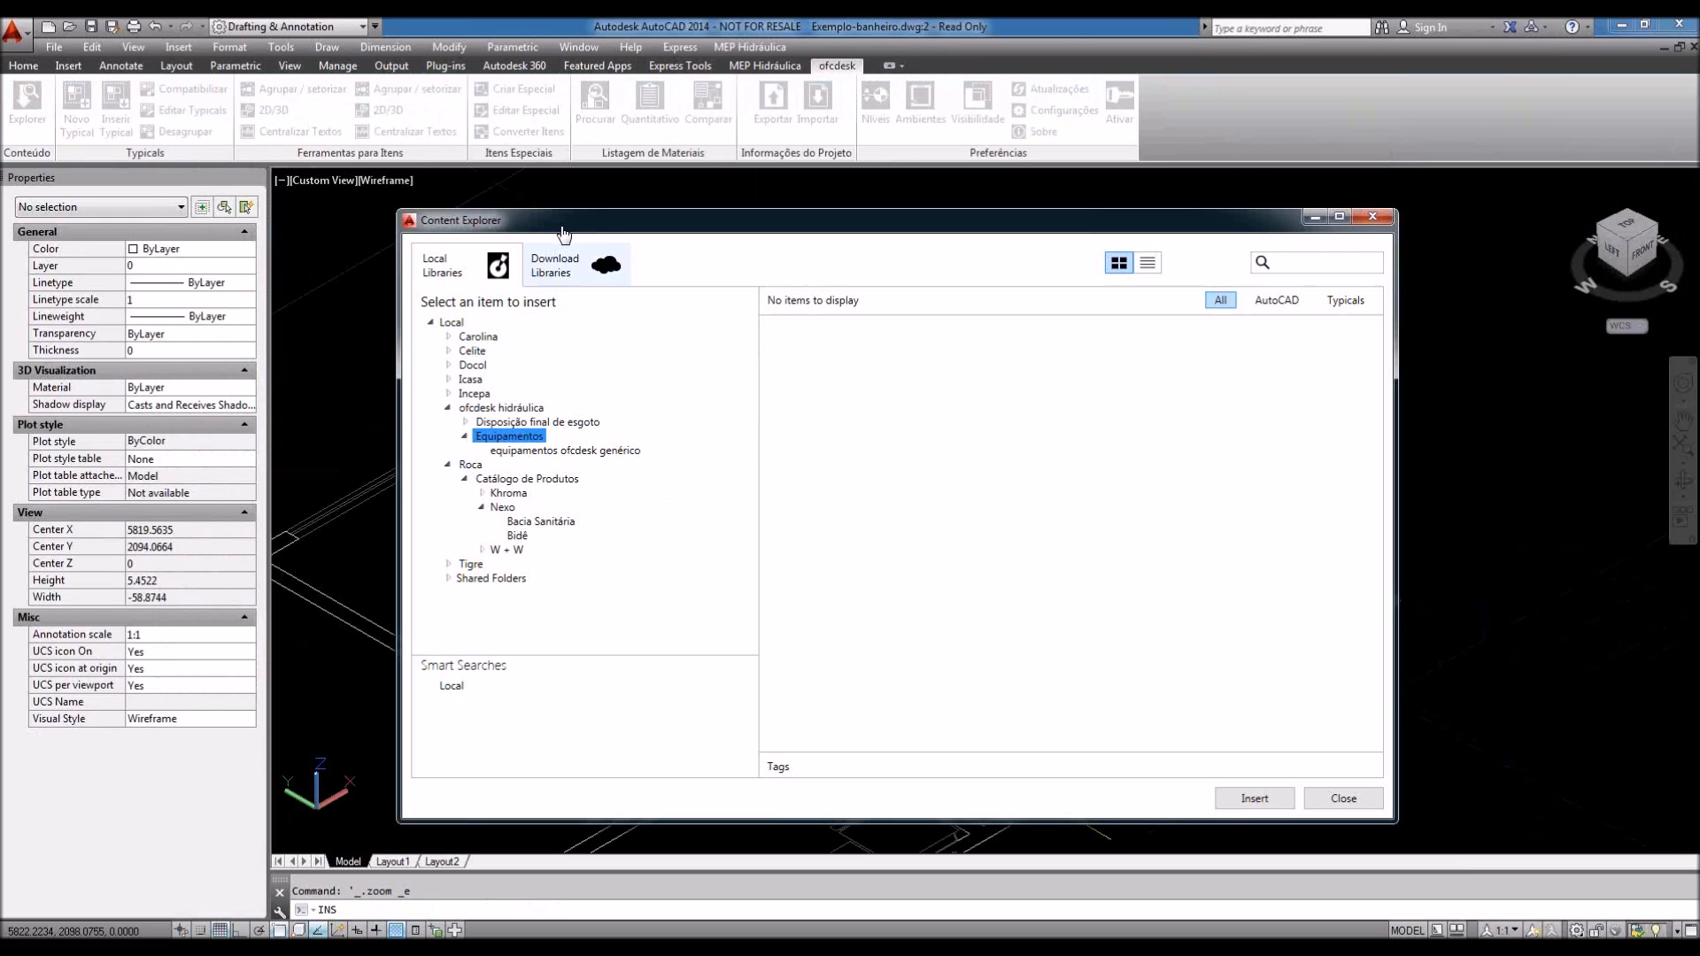
{"action": "left_click", "coordinate": [571, 285]}
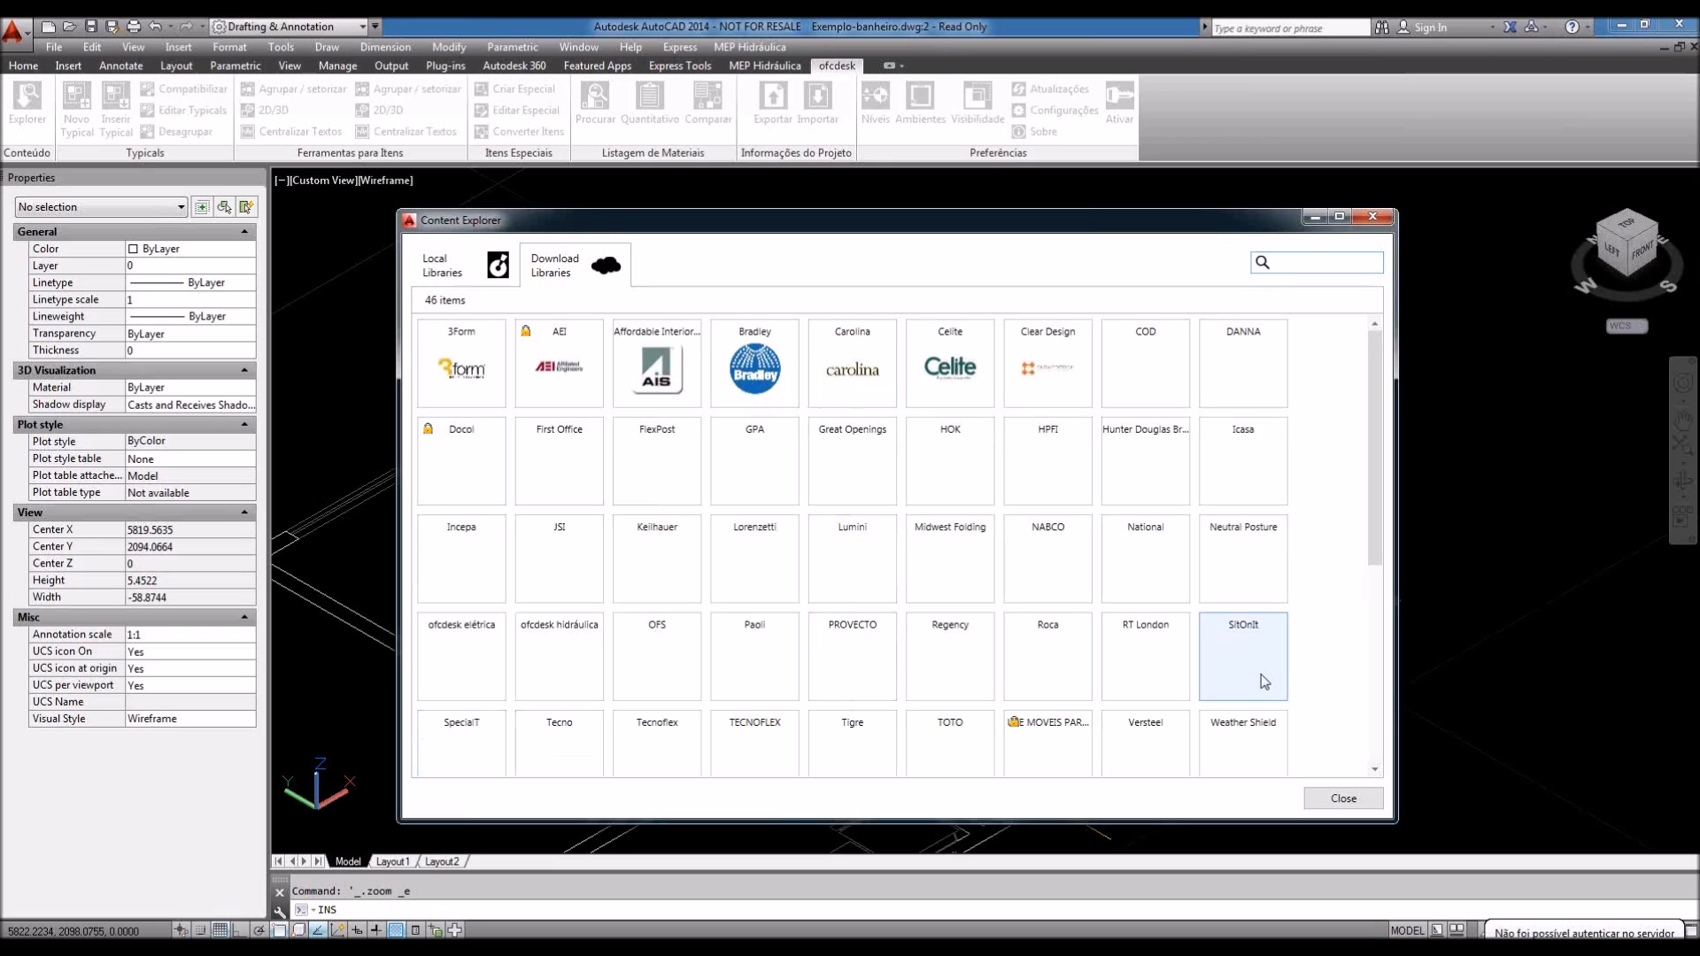
Step: Browse Tigre's libraries, toggling Updated and All, return to Authors, and close the browser
{"action": "left_click", "coordinate": [852, 735]}
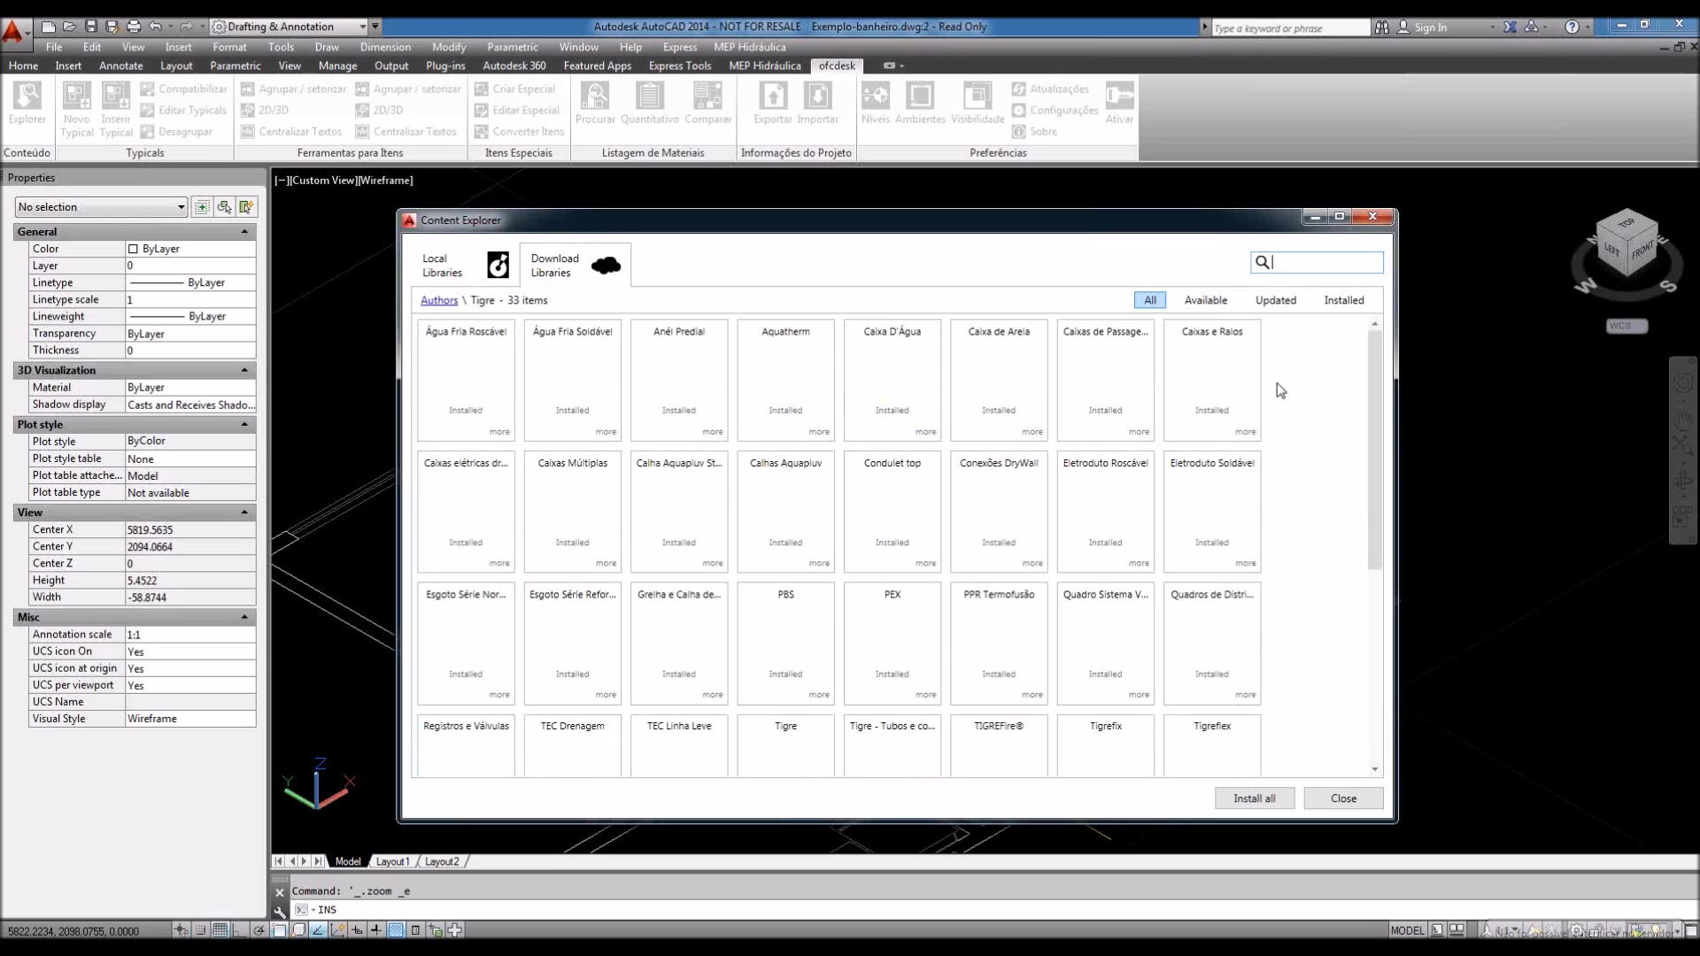
{"action": "left_click", "coordinate": [1278, 303]}
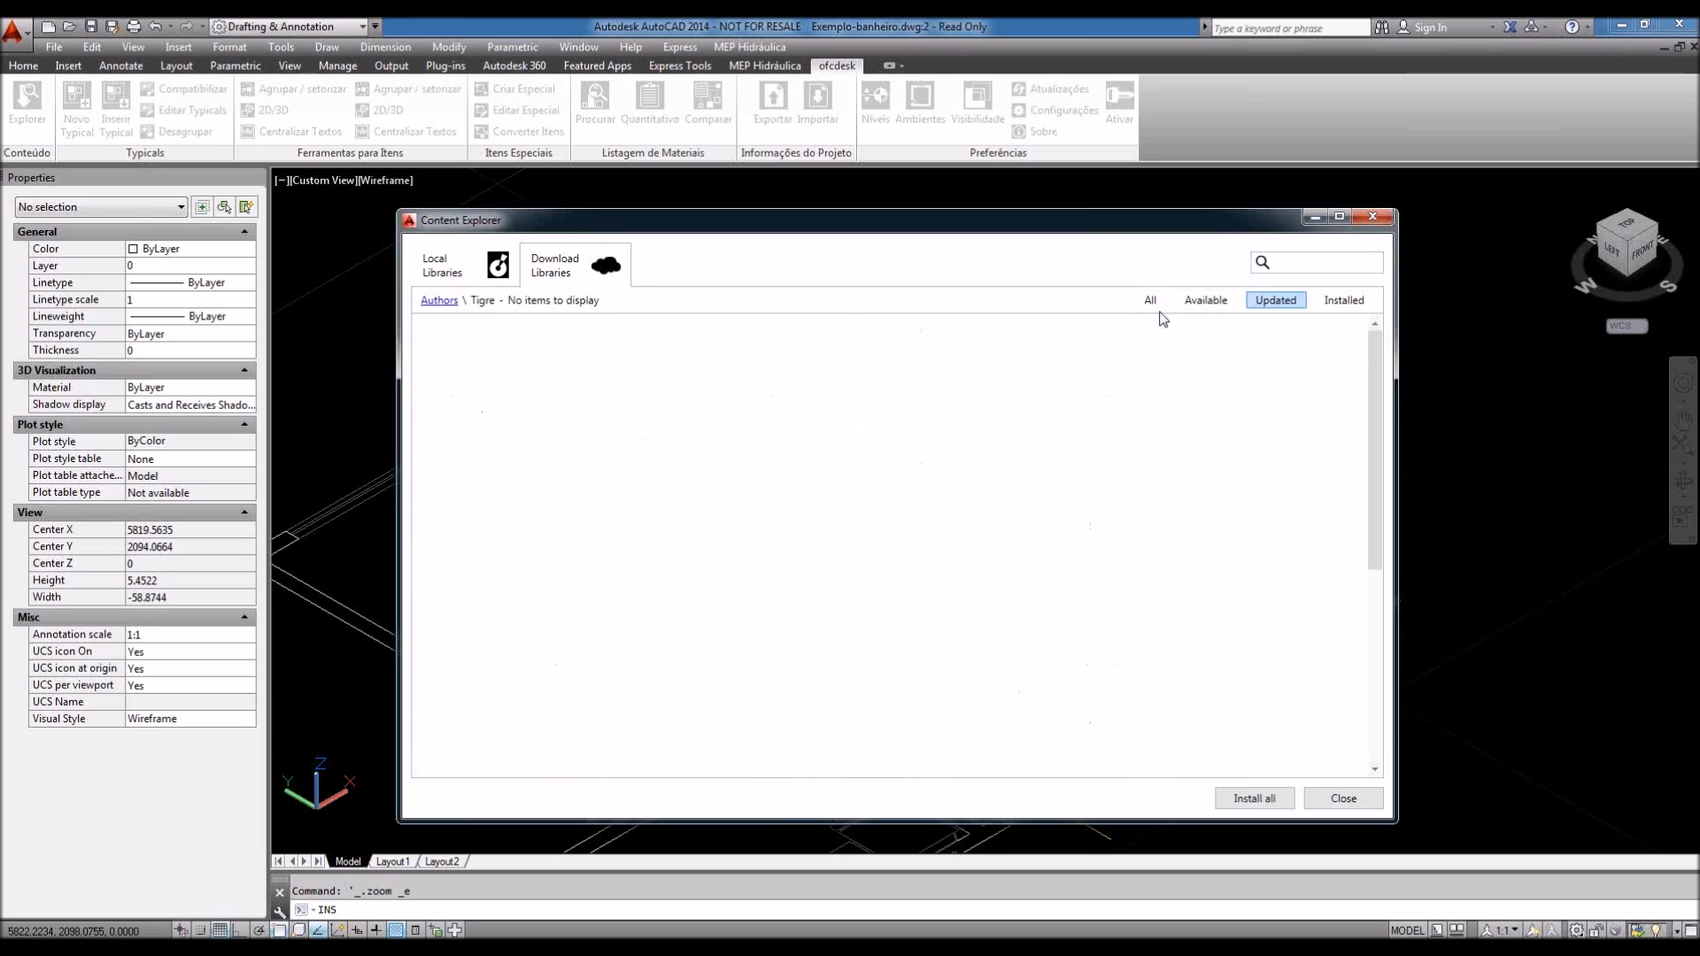
{"action": "left_click", "coordinate": [1150, 301]}
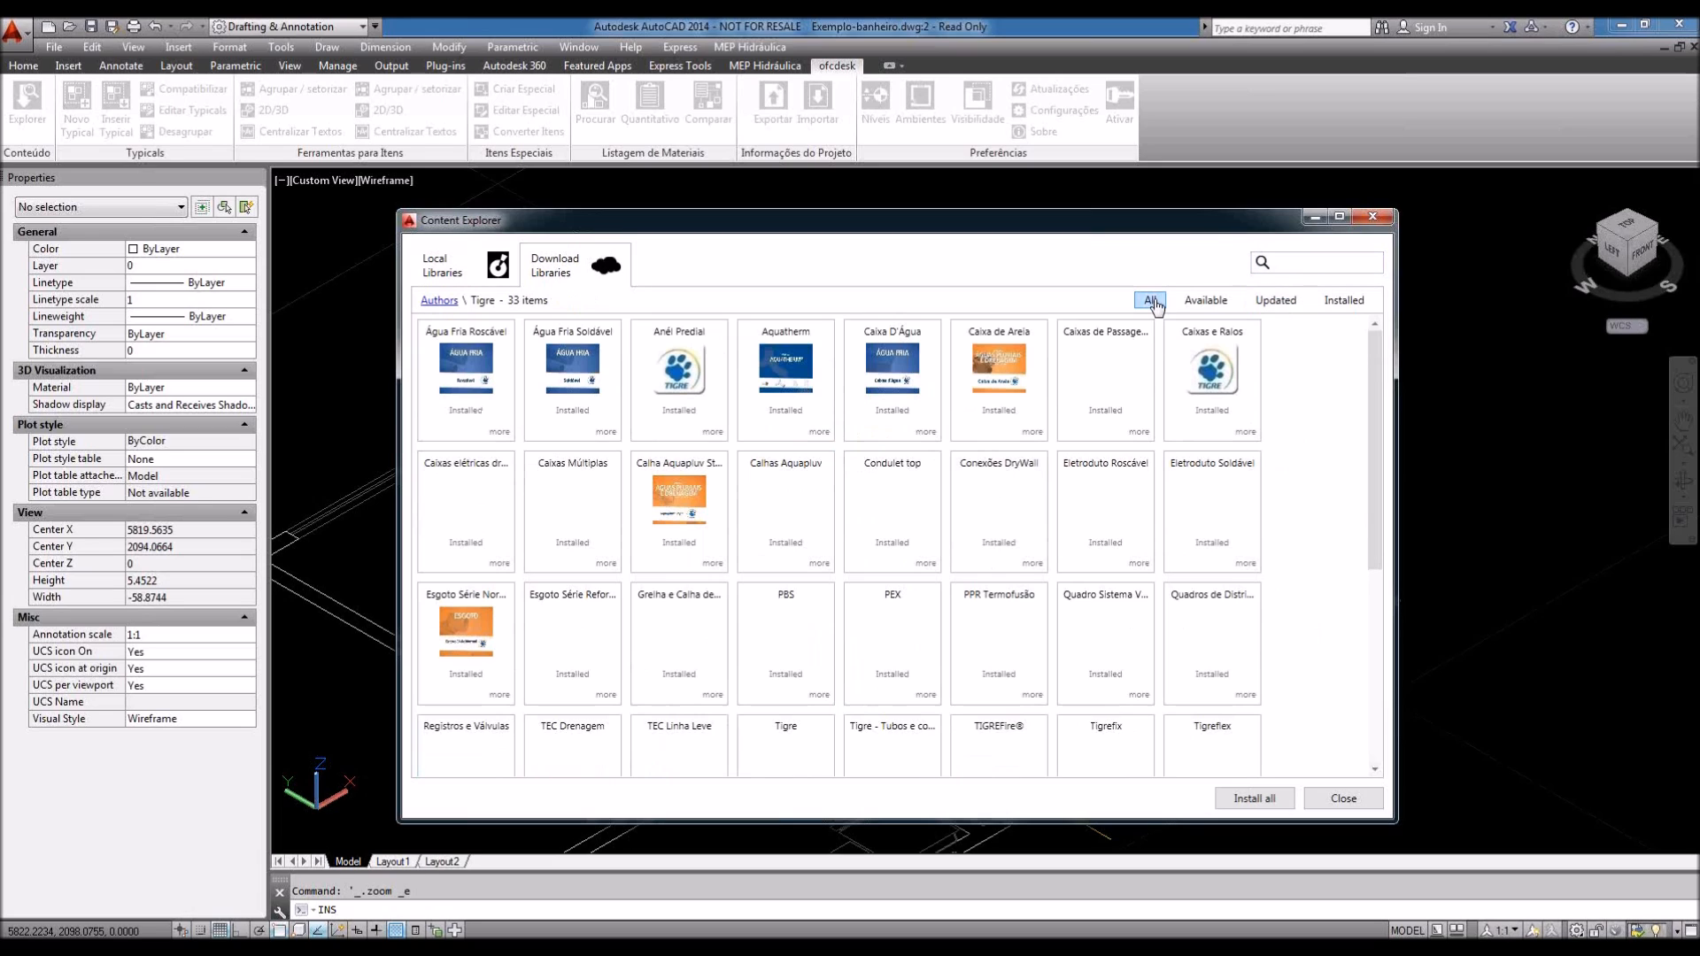
{"action": "left_click", "coordinate": [412, 296]}
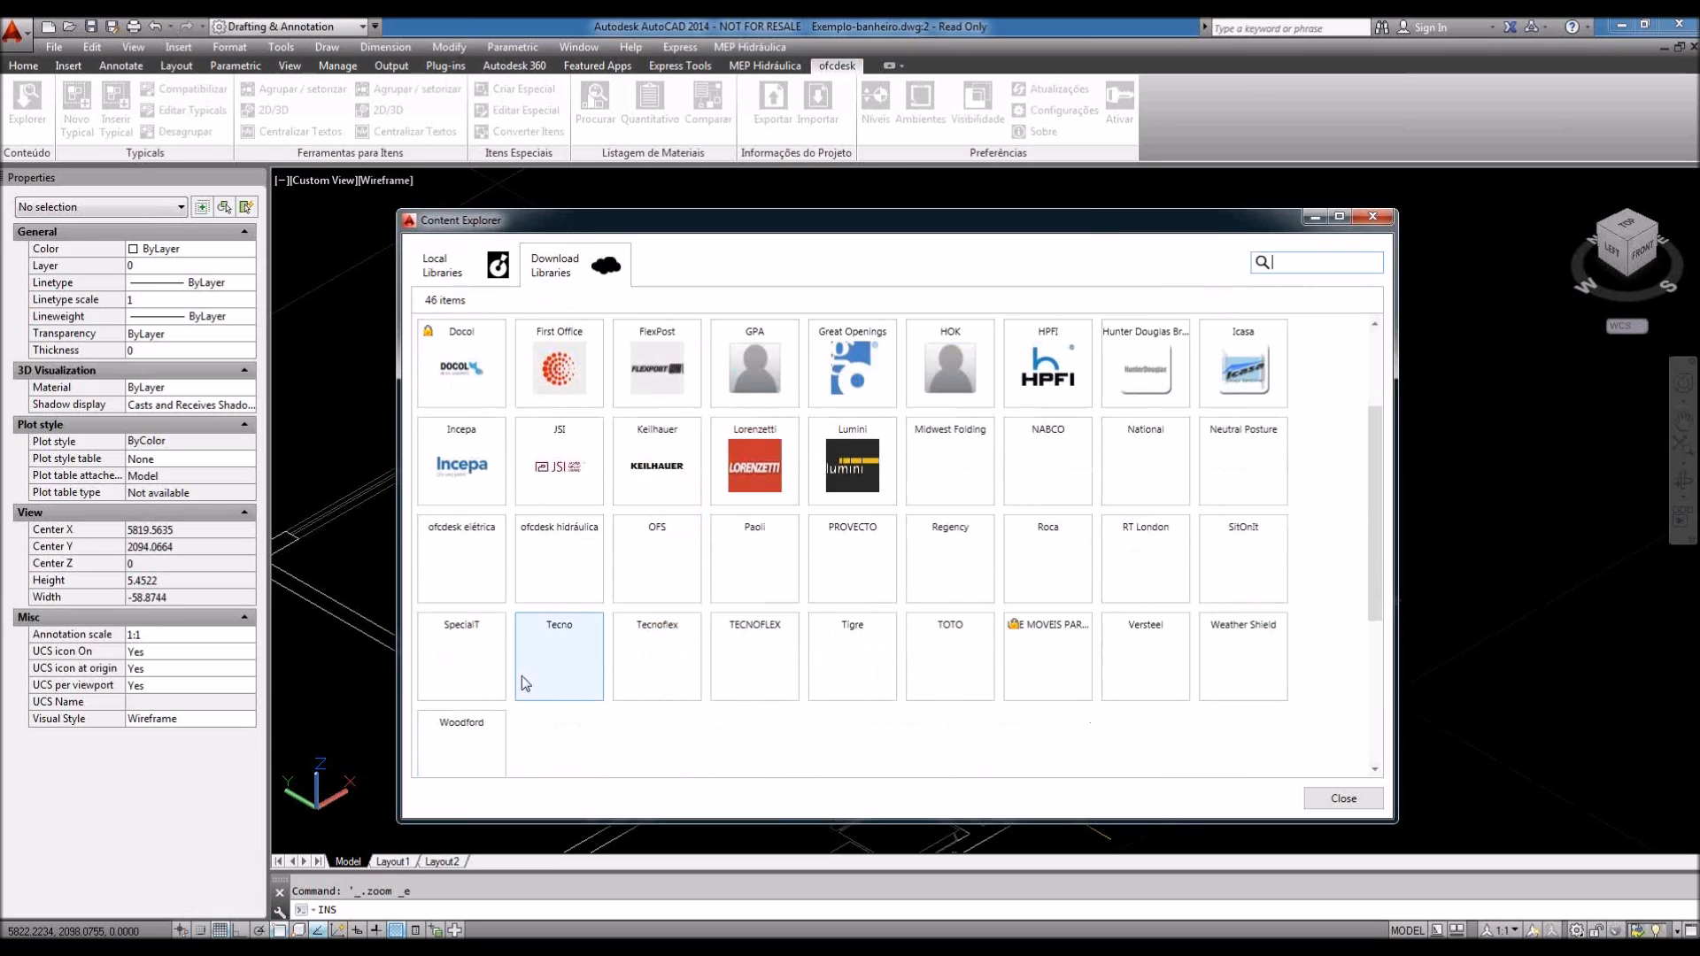
{"action": "scroll", "coordinate": [523, 677], "scroll_direction": "up", "scroll_amount": 2}
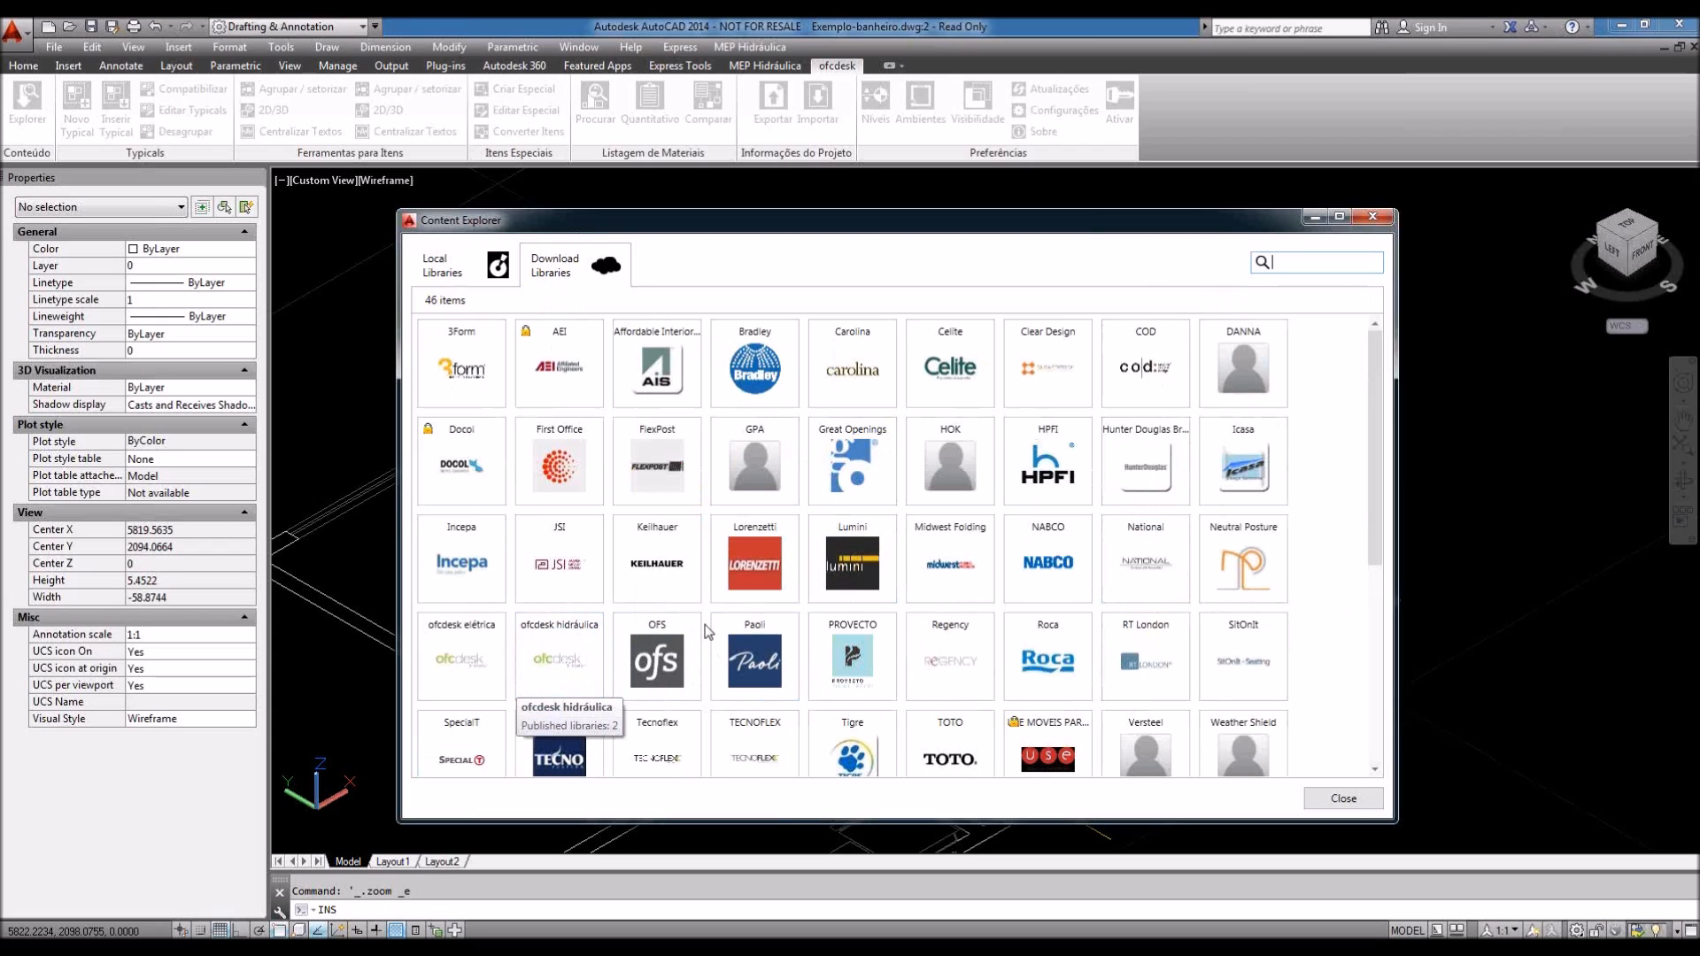
{"action": "left_click", "coordinate": [1355, 801]}
{"action": "scroll", "coordinate": [1066, 596], "scroll_direction": "up", "scroll_amount": 6}
{"action": "scroll", "coordinate": [1066, 595], "scroll_direction": "down", "scroll_amount": 4}
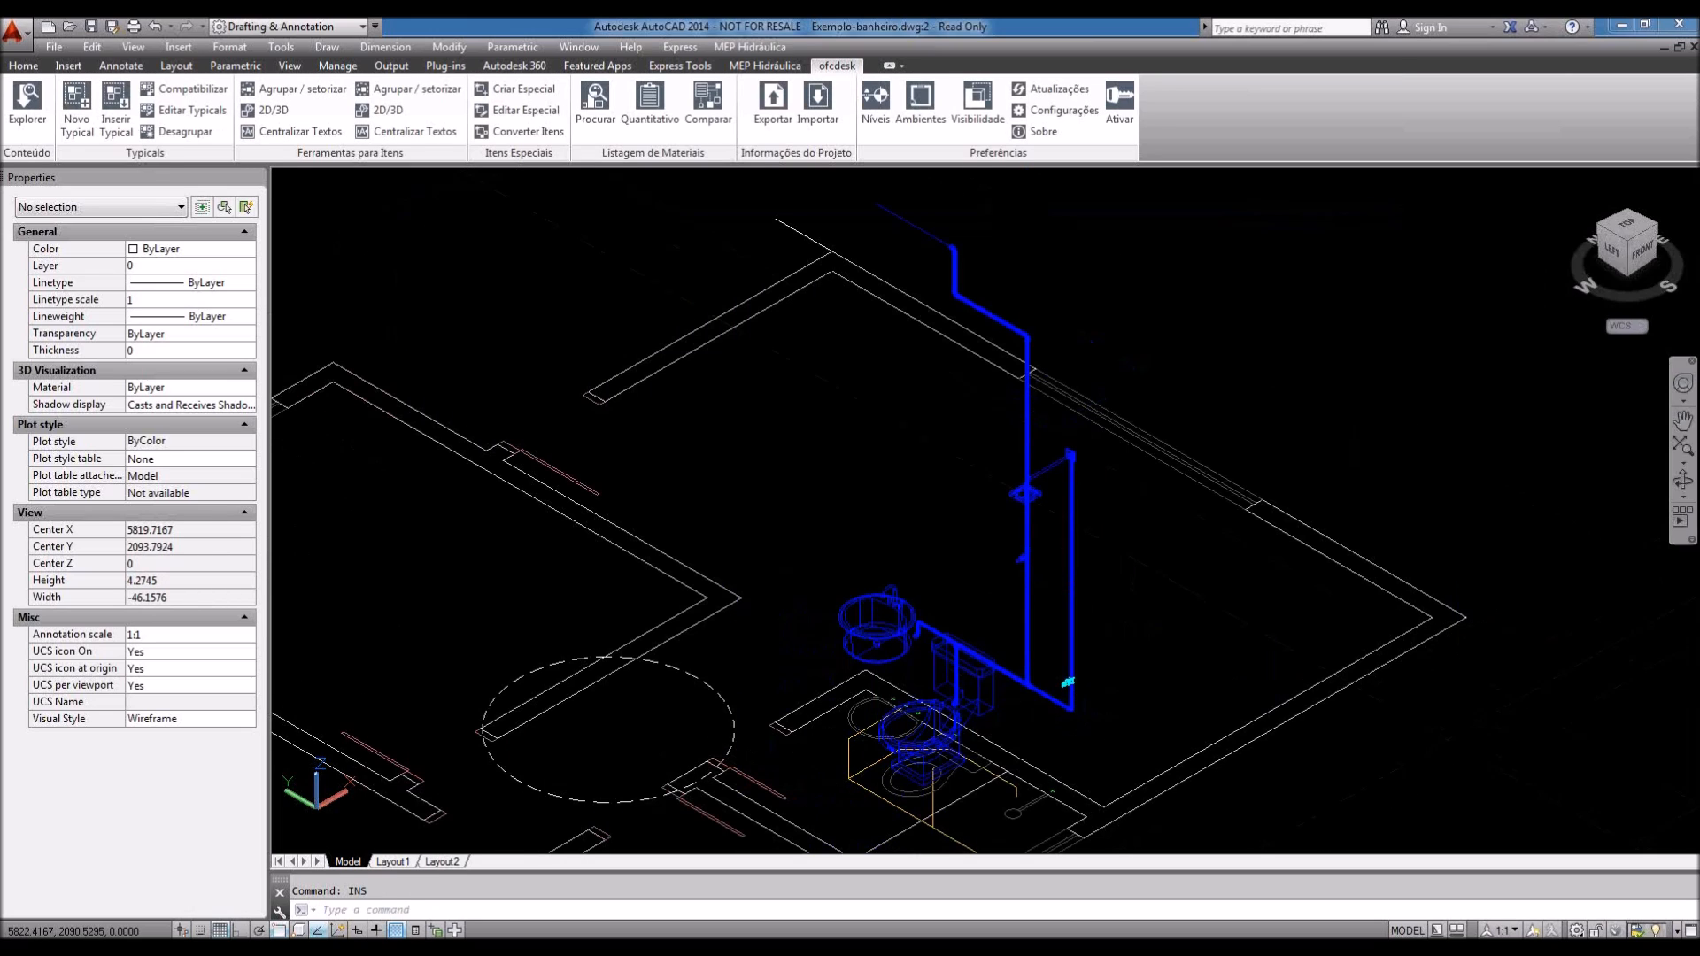
{"action": "left_click", "coordinate": [1209, 557]}
{"action": "left_click", "coordinate": [1182, 572]}
{"action": "mouse_move", "coordinate": [1268, 576]}
{"action": "middle_mouse_down"}
{"action": "mouse_move", "coordinate": [1259, 598]}
{"action": "mouse_move", "coordinate": [1173, 573]}
{"action": "middle_mouse_up"}
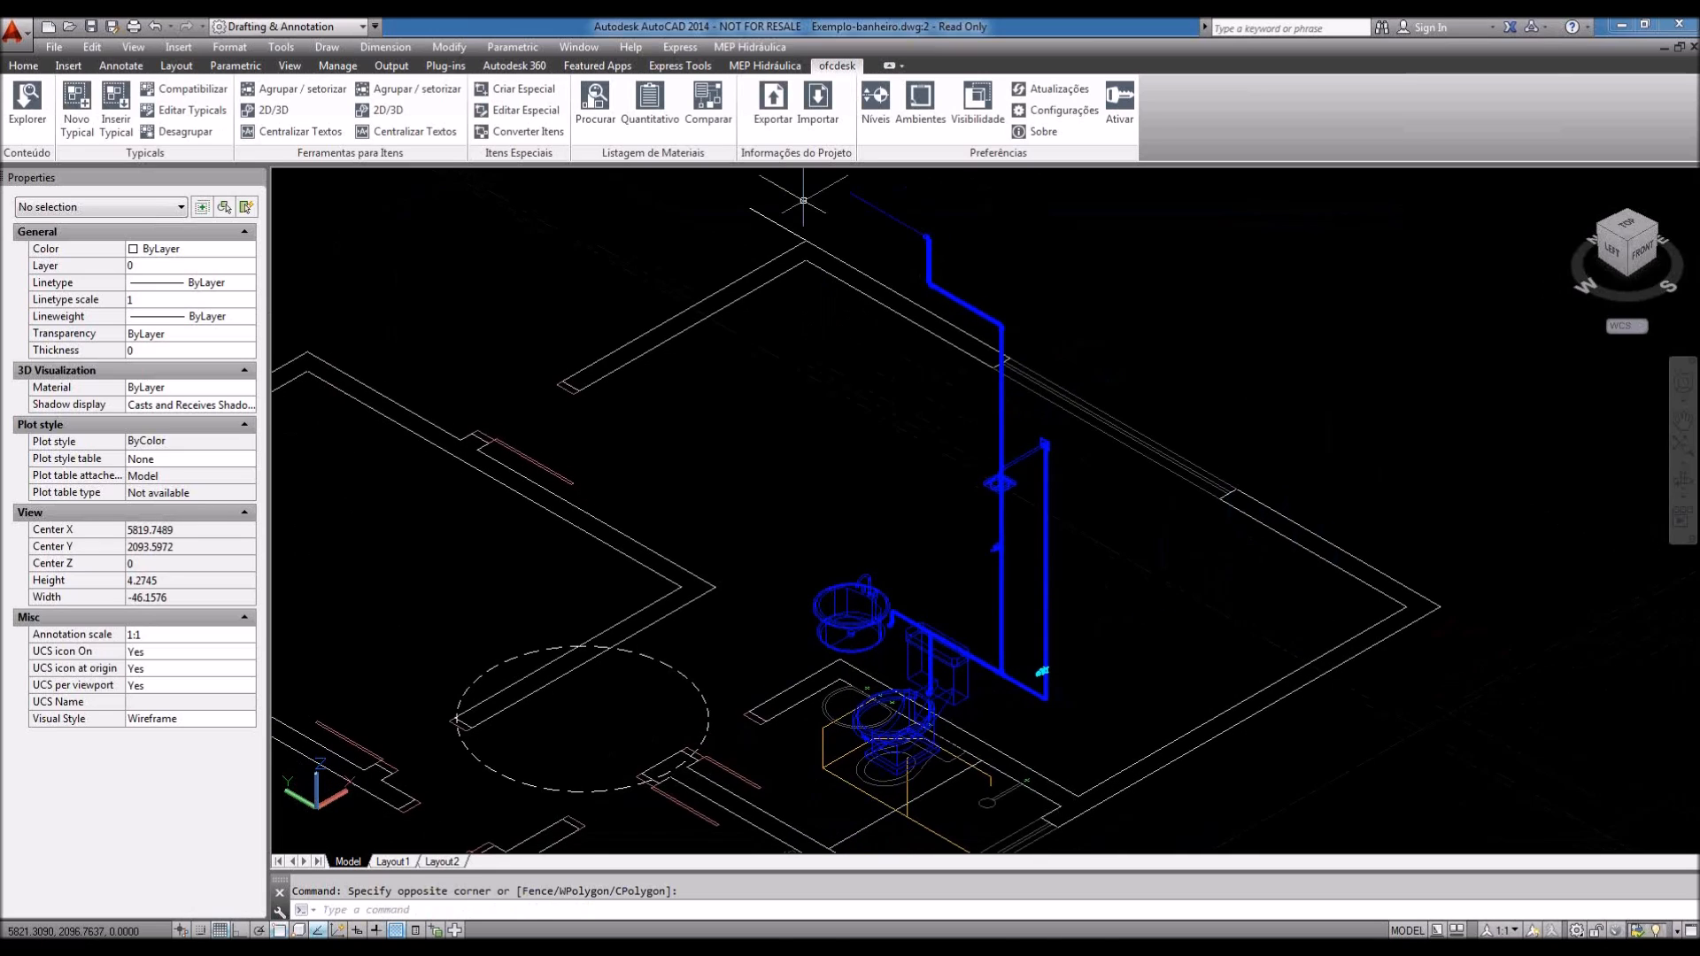
{"action": "left_click", "coordinate": [779, 67]}
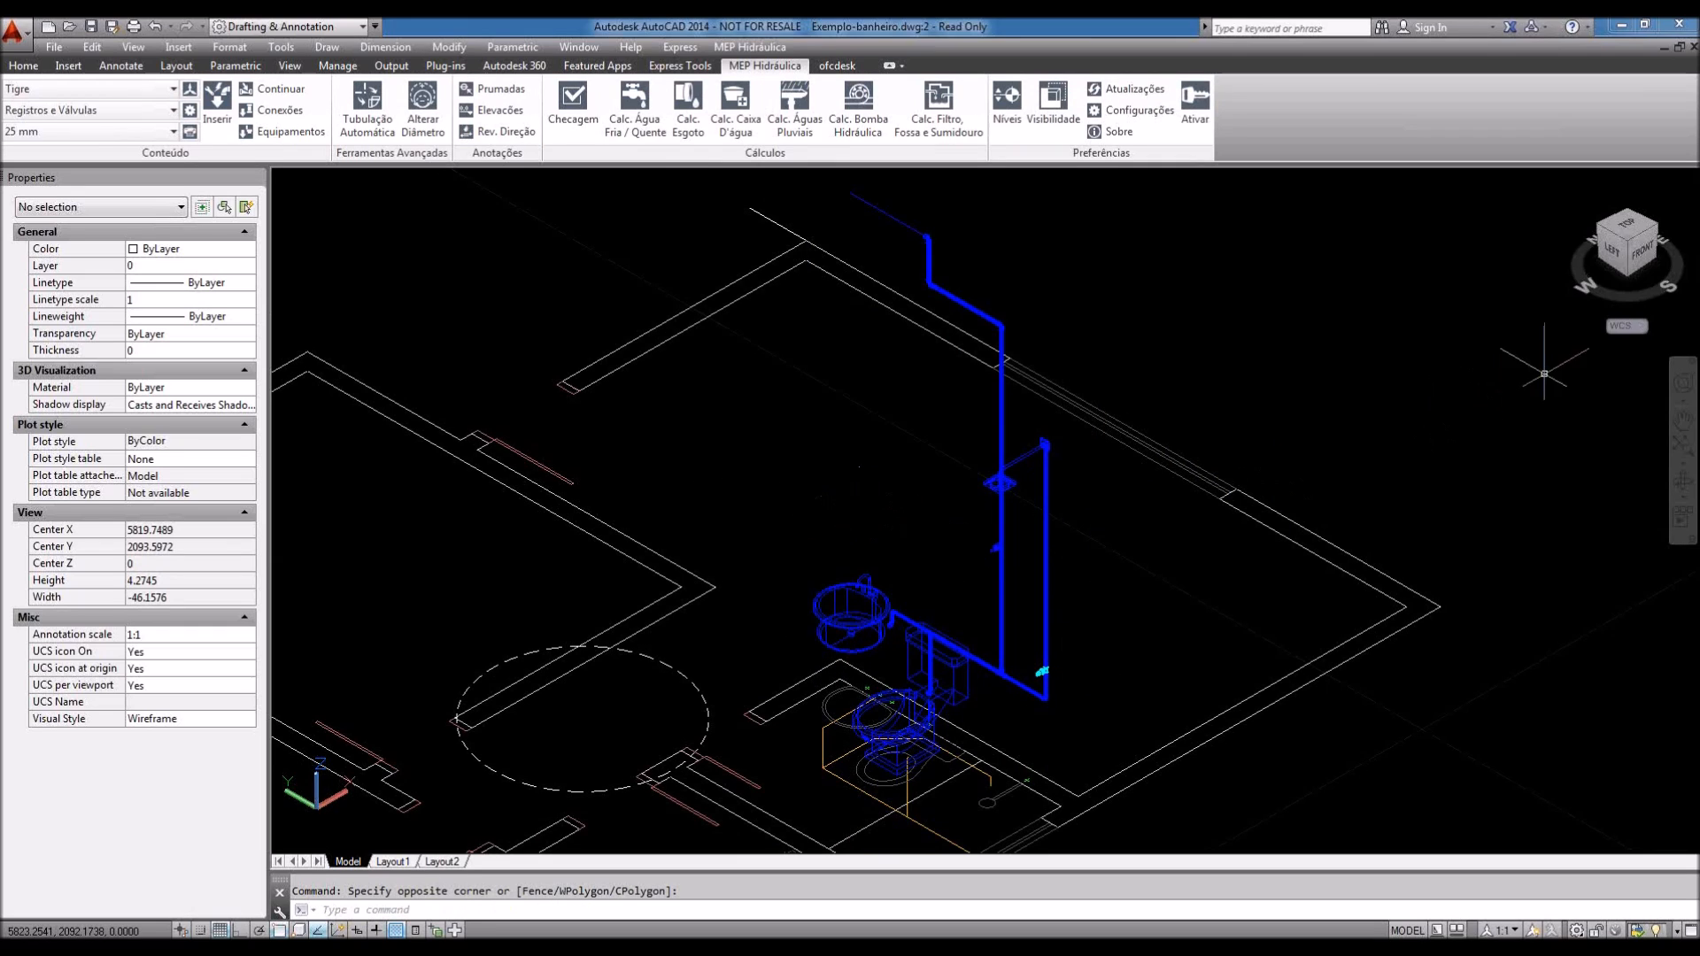
{"action": "left_click", "coordinate": [1643, 253]}
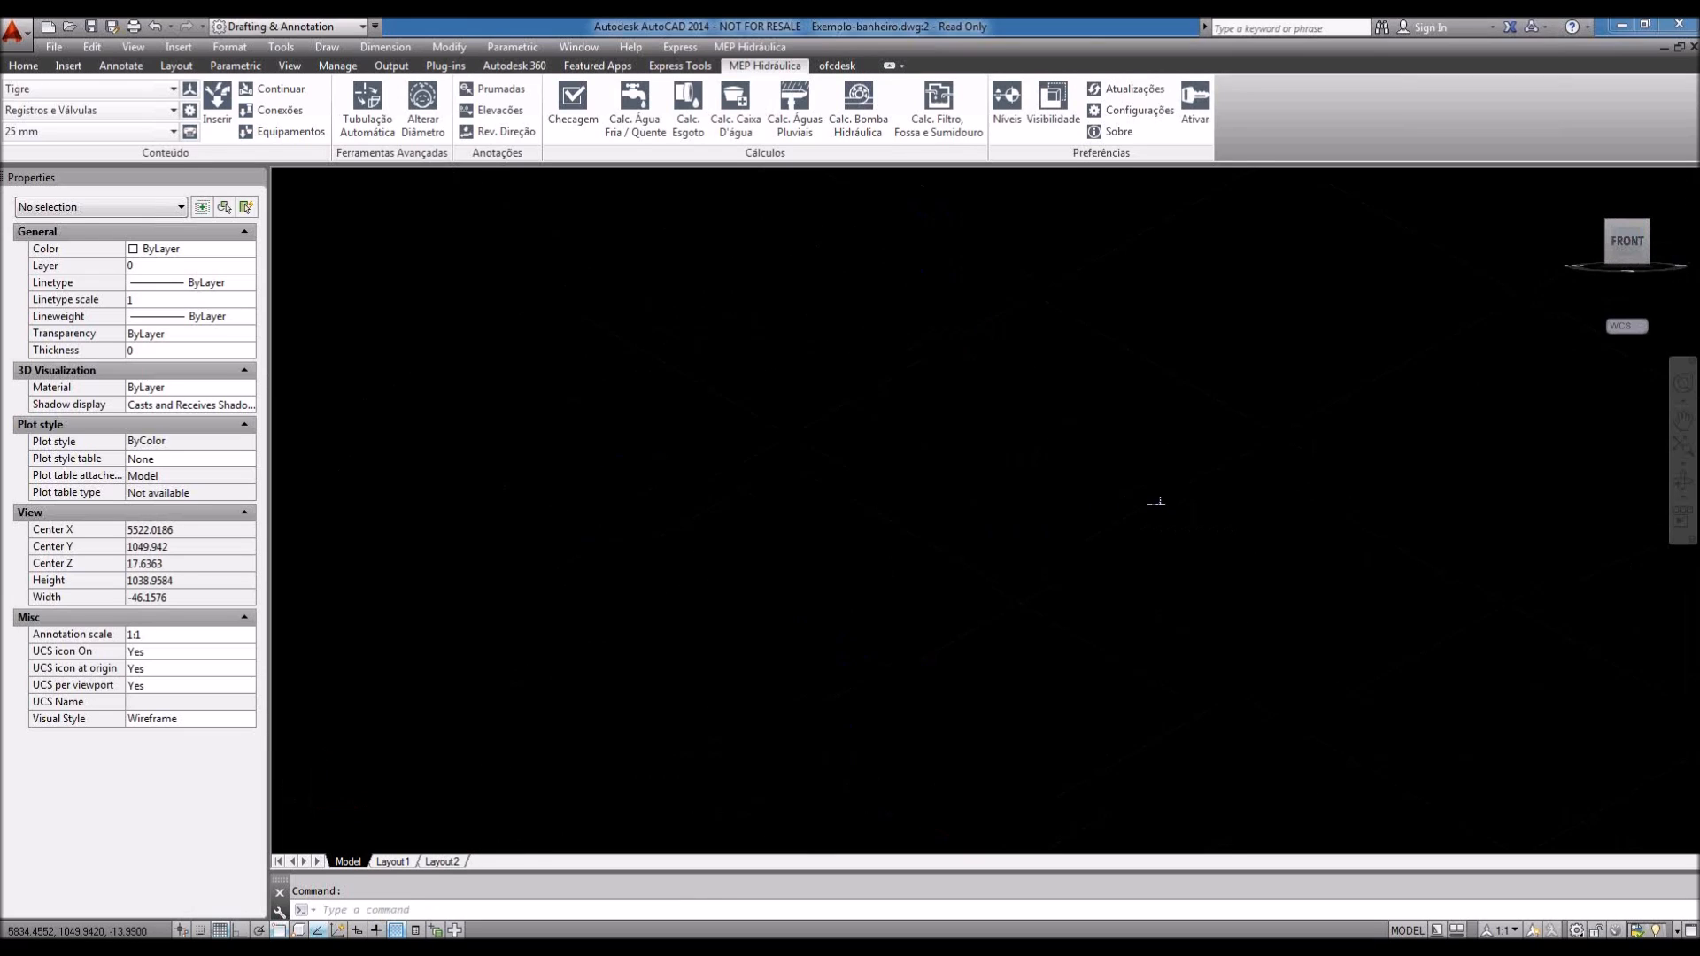
{"action": "scroll", "coordinate": [1093, 452], "scroll_direction": "up", "scroll_amount": 4}
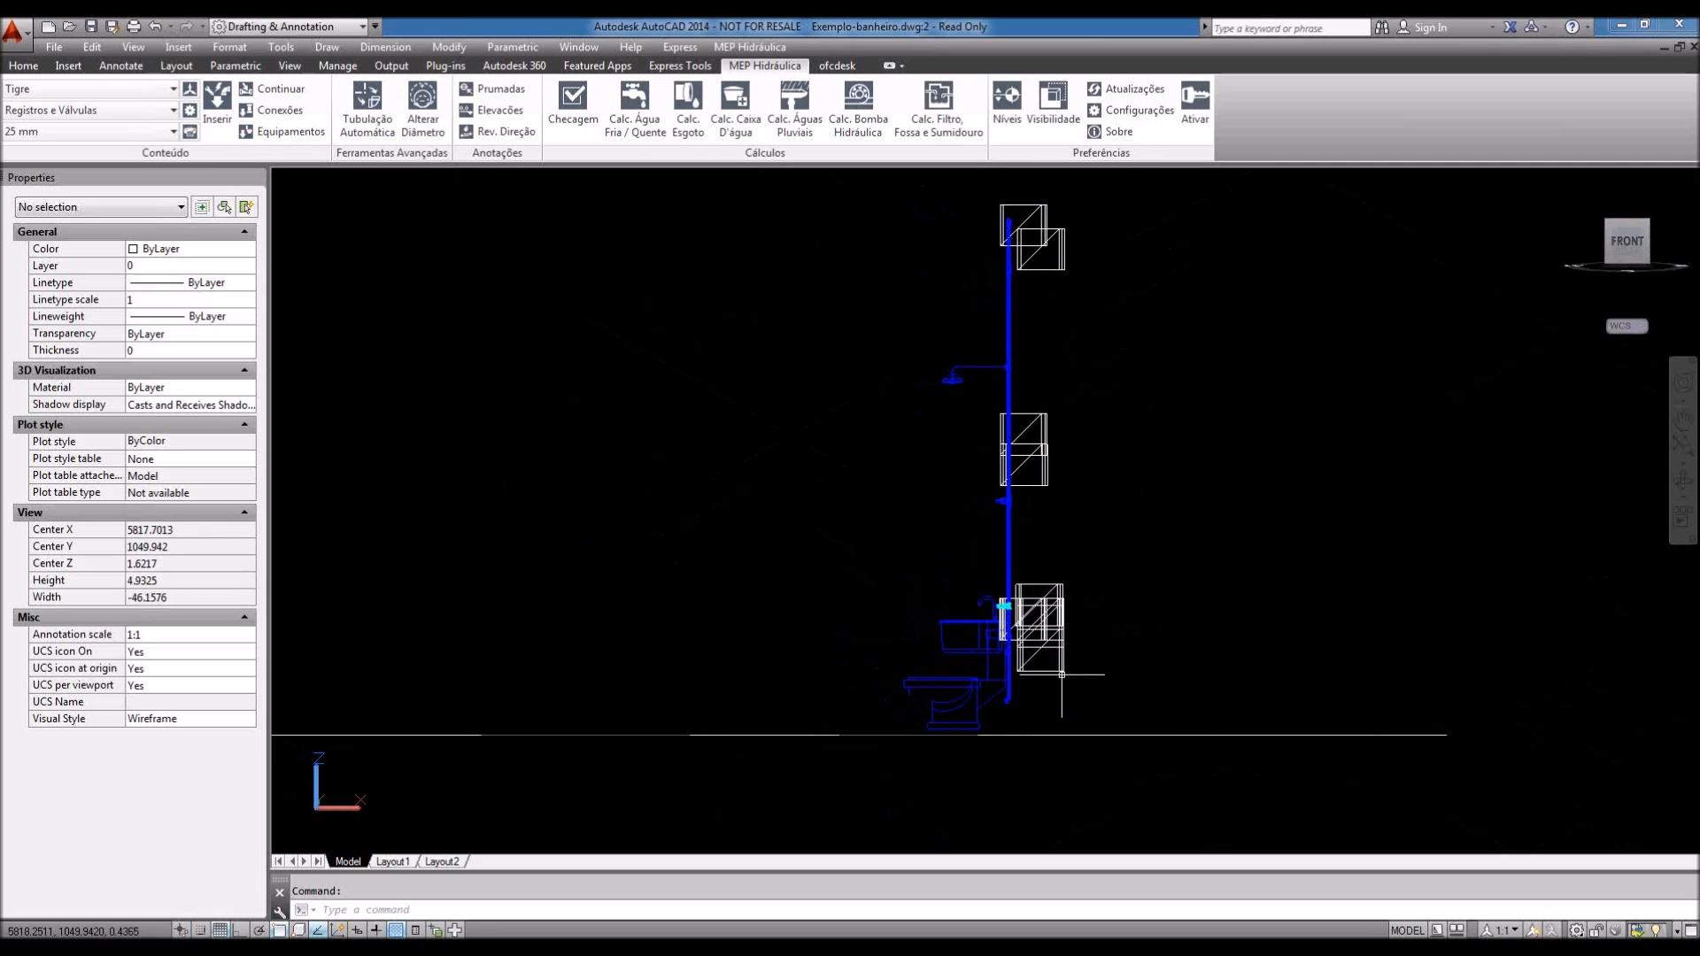
{"action": "left_click", "coordinate": [1045, 214]}
{"action": "left_click", "coordinate": [1139, 320]}
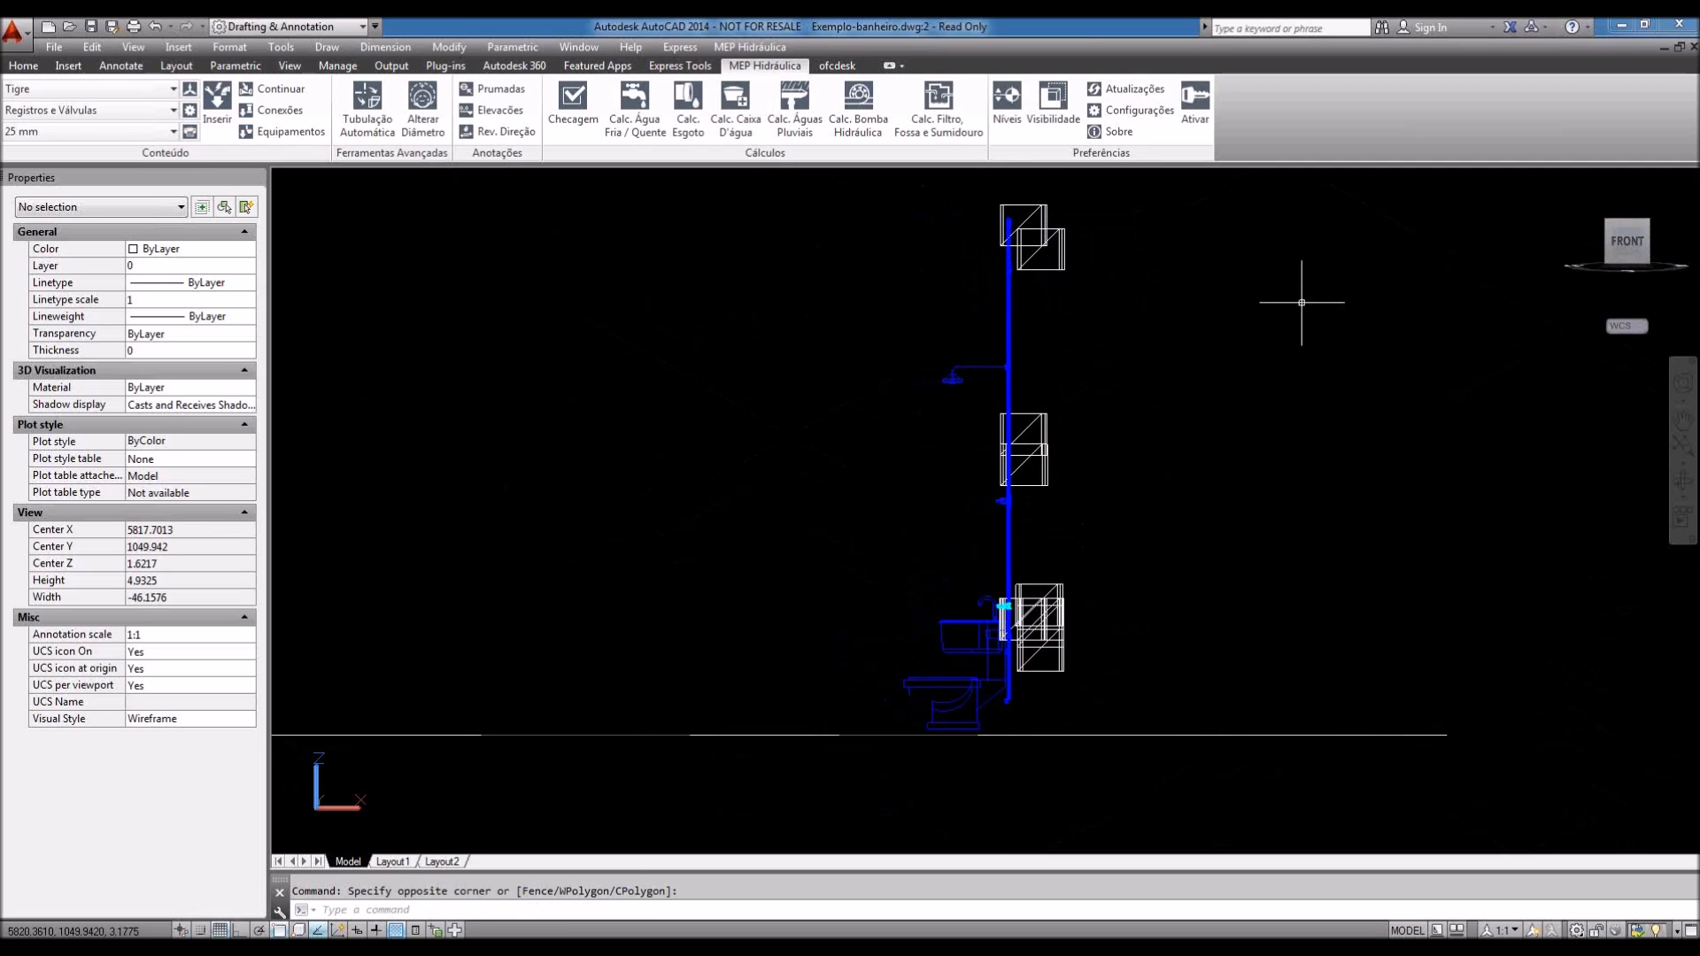
{"action": "left_click", "coordinate": [1573, 184]}
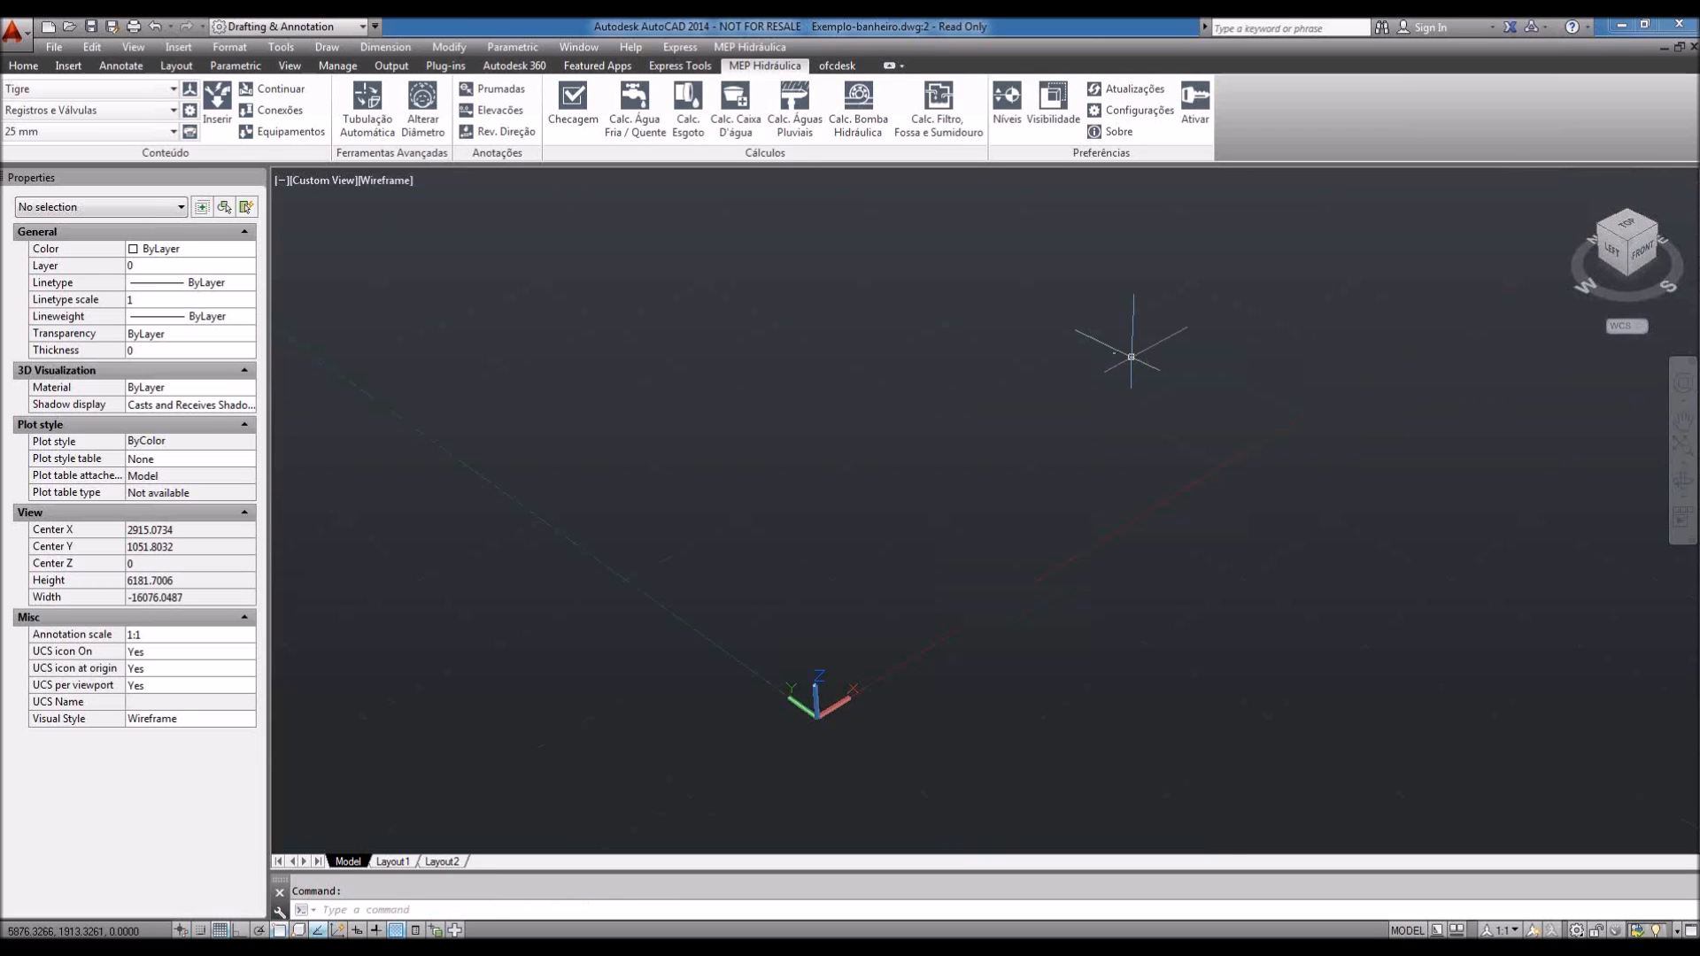
{"action": "scroll", "coordinate": [1098, 344], "scroll_direction": "up", "scroll_amount": 8}
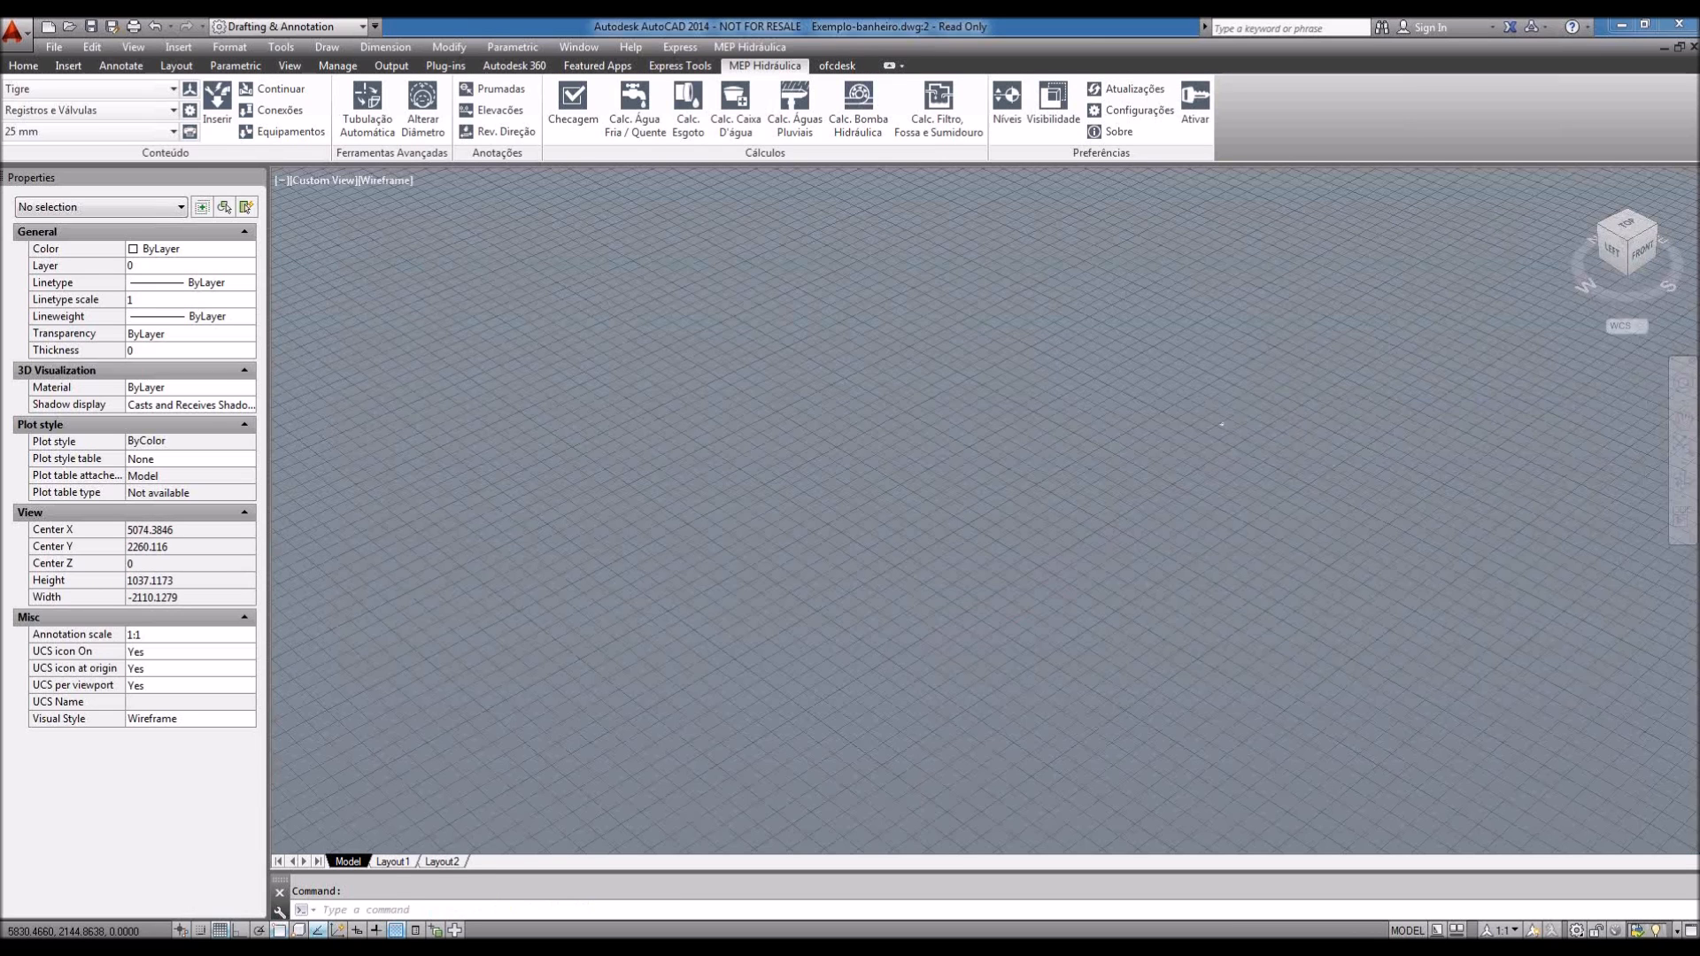
{"action": "scroll", "coordinate": [1011, 531], "scroll_direction": "up", "scroll_amount": 6}
{"action": "scroll", "coordinate": [1157, 569], "scroll_direction": "up", "scroll_amount": 15}
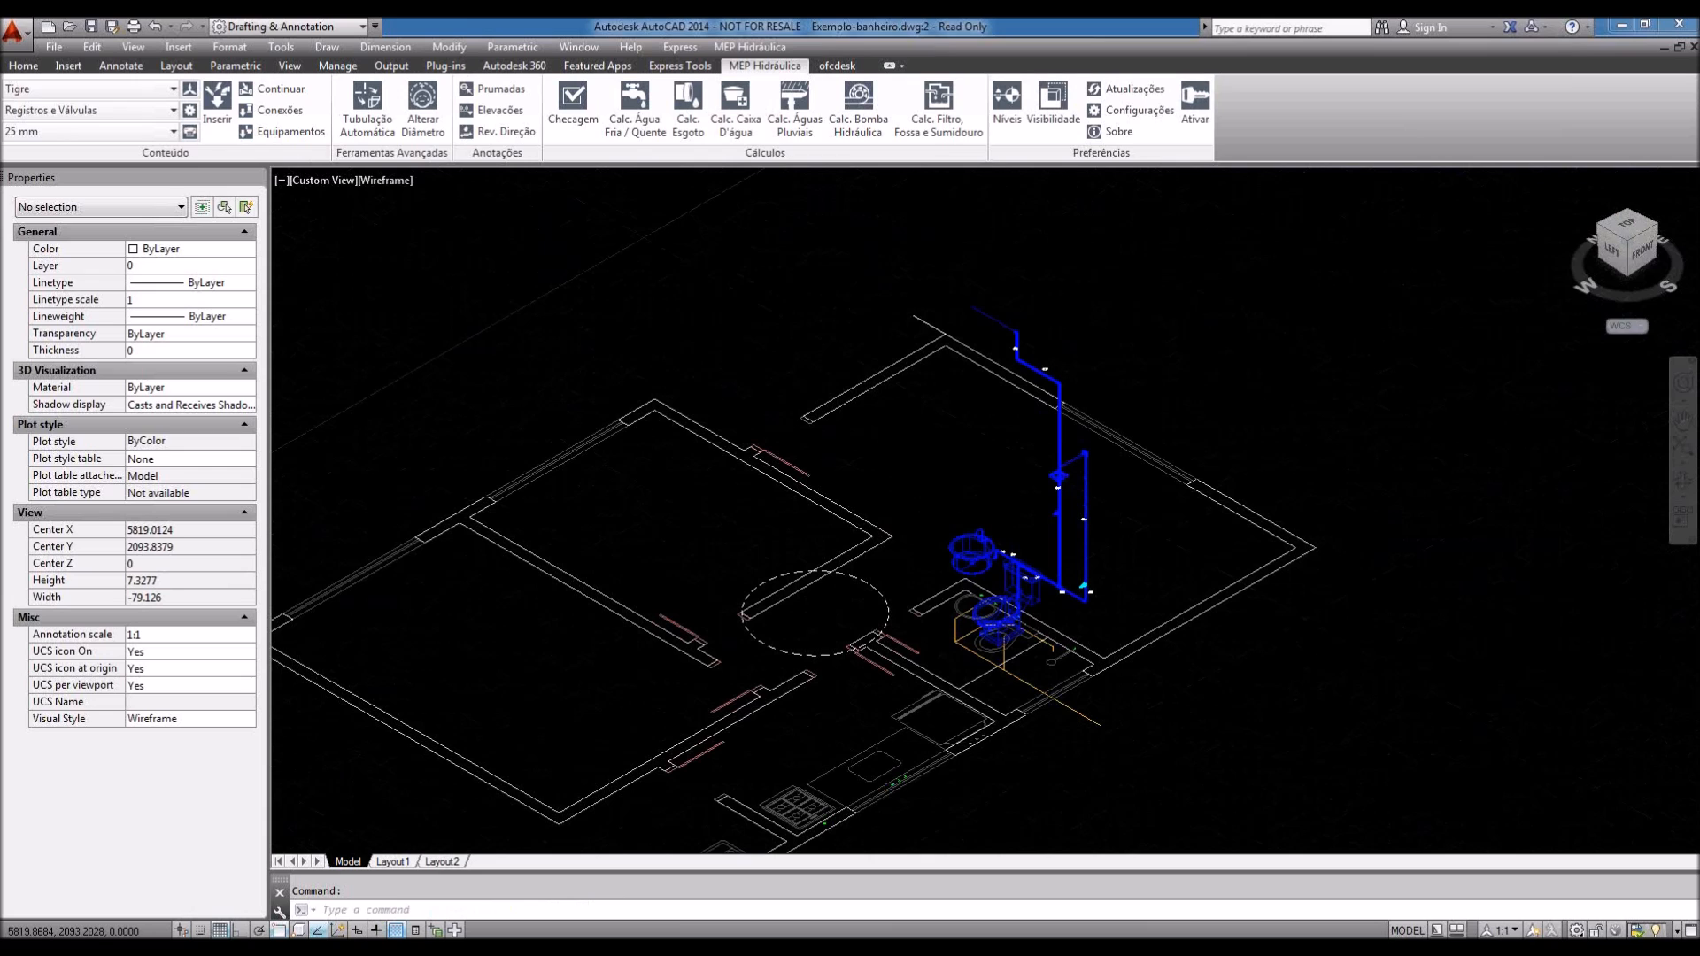
{"action": "scroll", "coordinate": [974, 581], "scroll_direction": "up", "scroll_amount": 3}
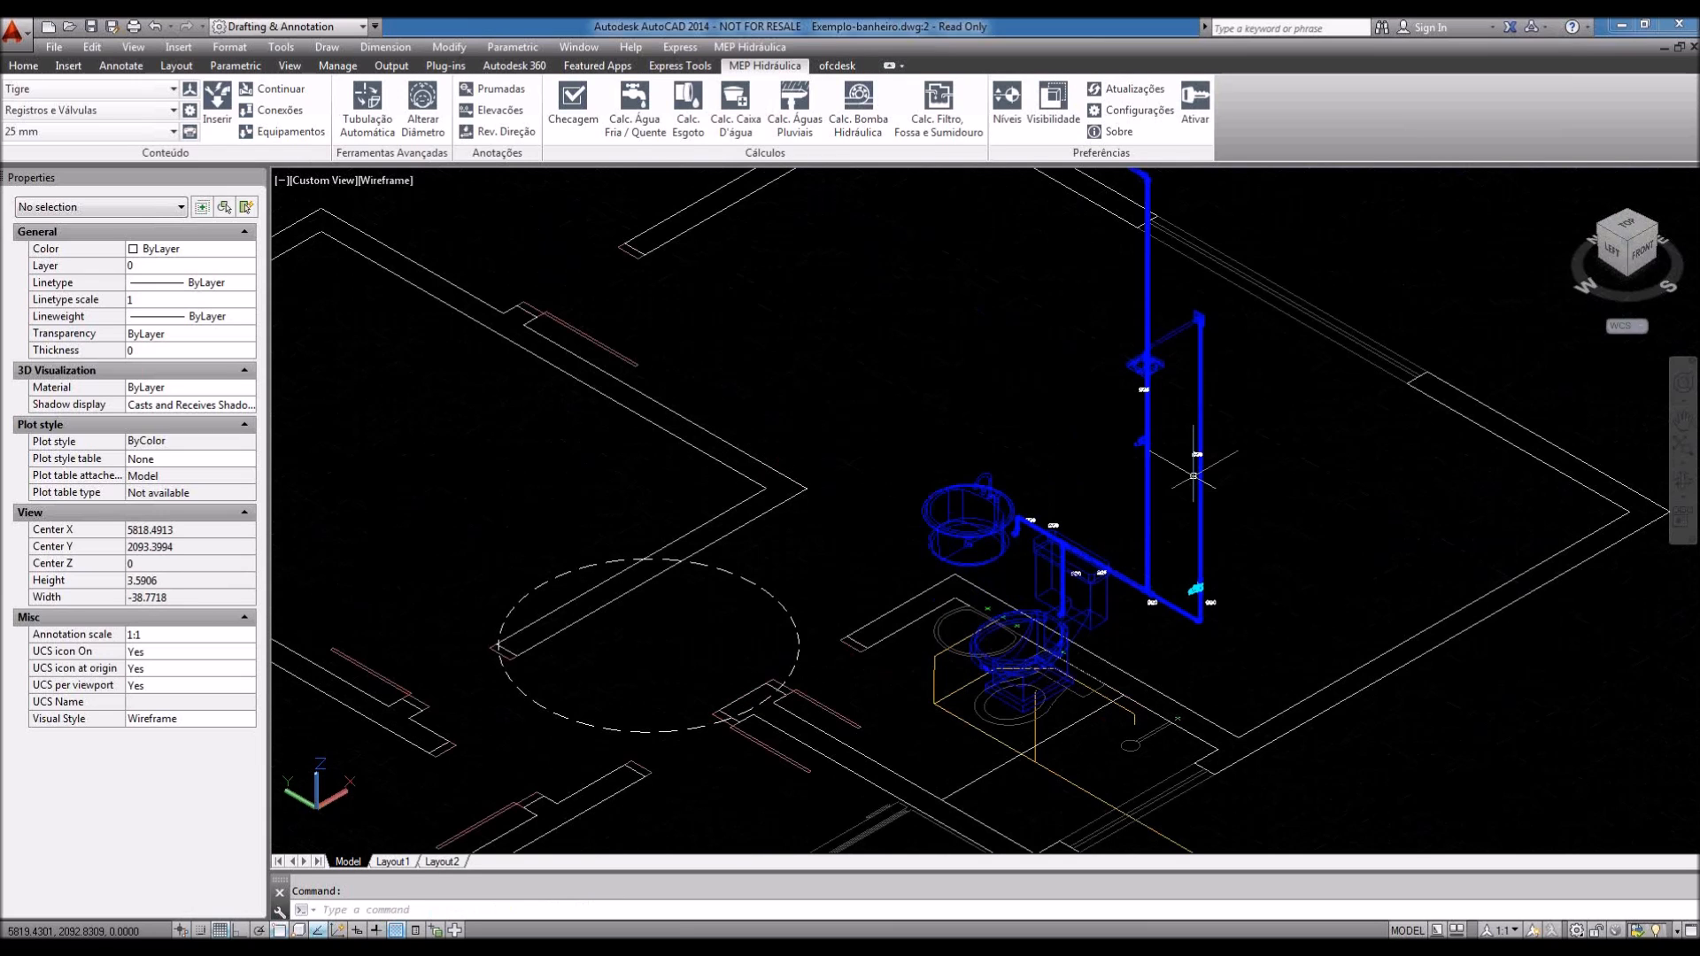
{"action": "scroll", "coordinate": [1193, 476], "scroll_direction": "down", "scroll_amount": 2}
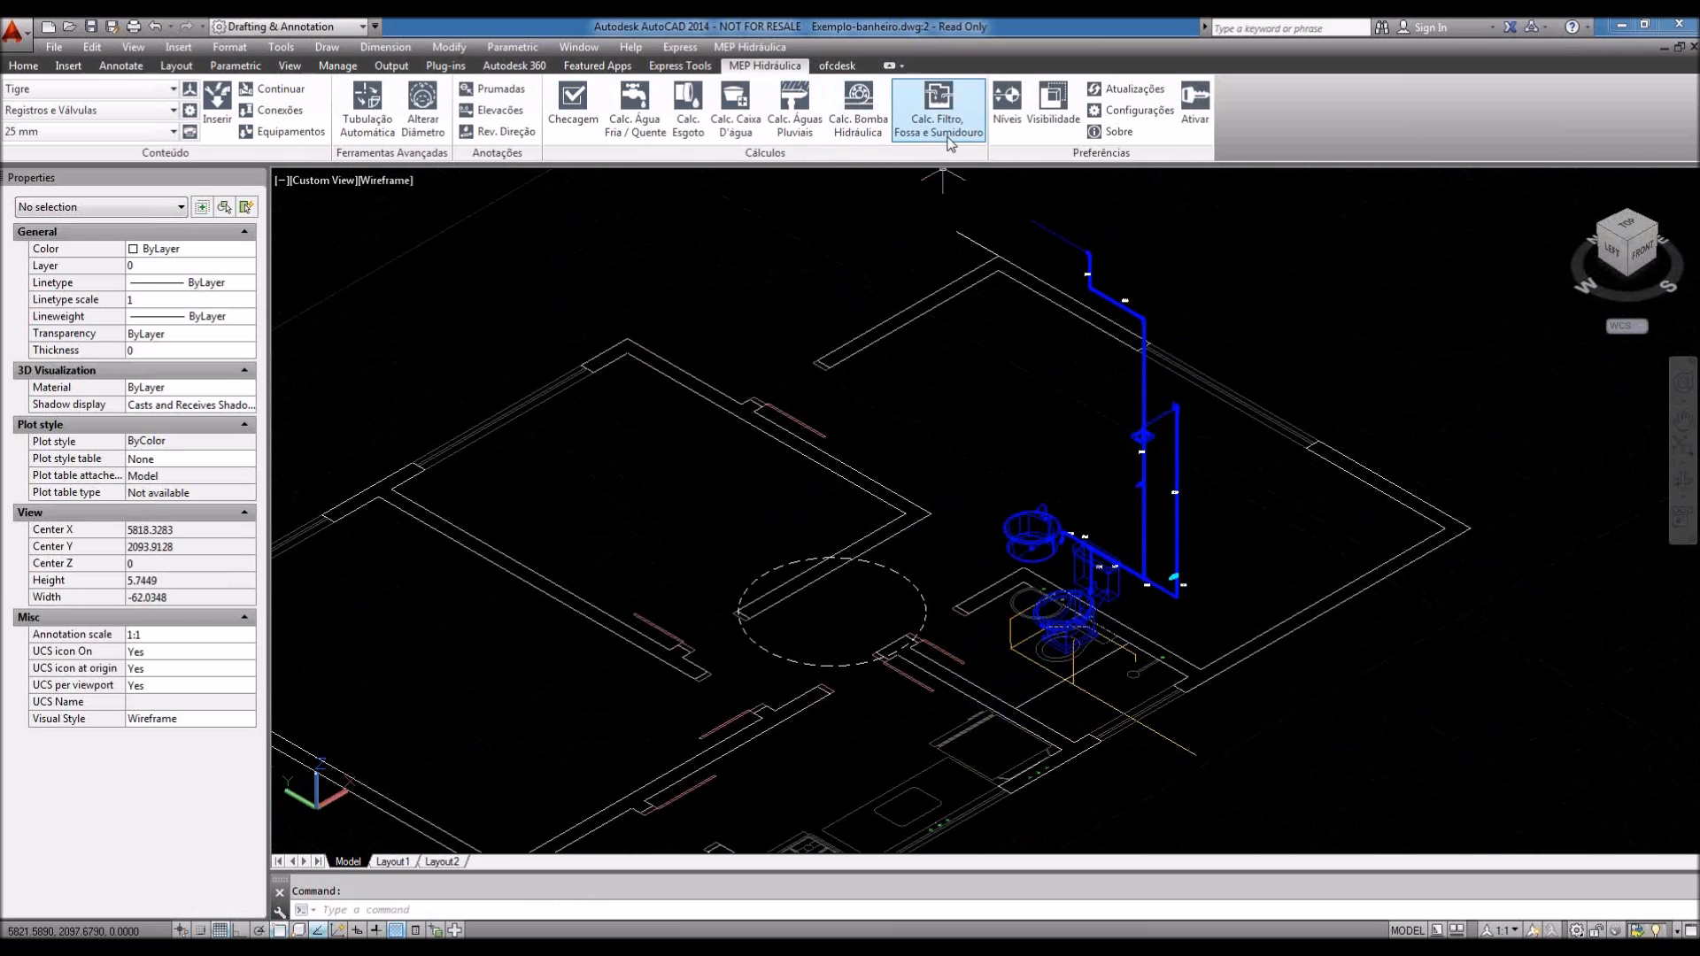
Step: Start the water-tank sizing calculation and advance to the daily consumption step
{"action": "left_click", "coordinate": [744, 134]}
{"action": "mouse_move", "coordinate": [904, 301]}
{"action": "left_mouse_down"}
{"action": "mouse_move", "coordinate": [700, 282]}
{"action": "mouse_move", "coordinate": [593, 234]}
{"action": "left_mouse_up"}
{"action": "mouse_move", "coordinate": [592, 237]}
{"action": "left_mouse_down"}
{"action": "mouse_move", "coordinate": [571, 274]}
{"action": "mouse_move", "coordinate": [587, 263]}
{"action": "left_mouse_up"}
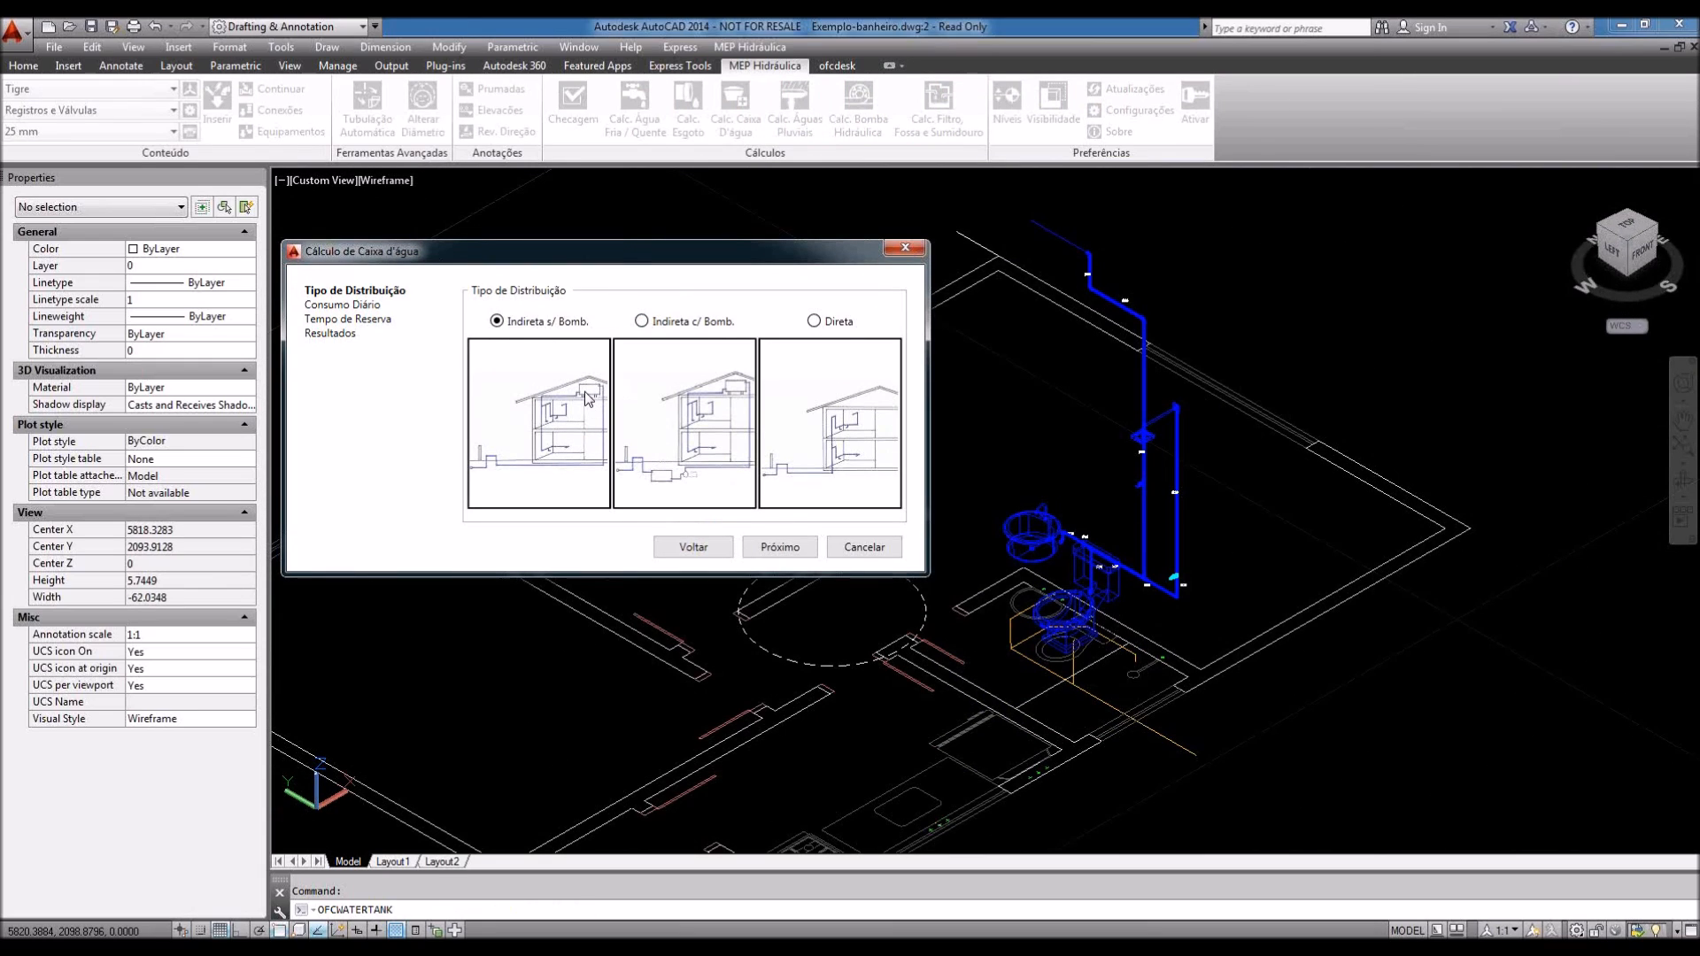
{"action": "mouse_move", "coordinate": [593, 407]}
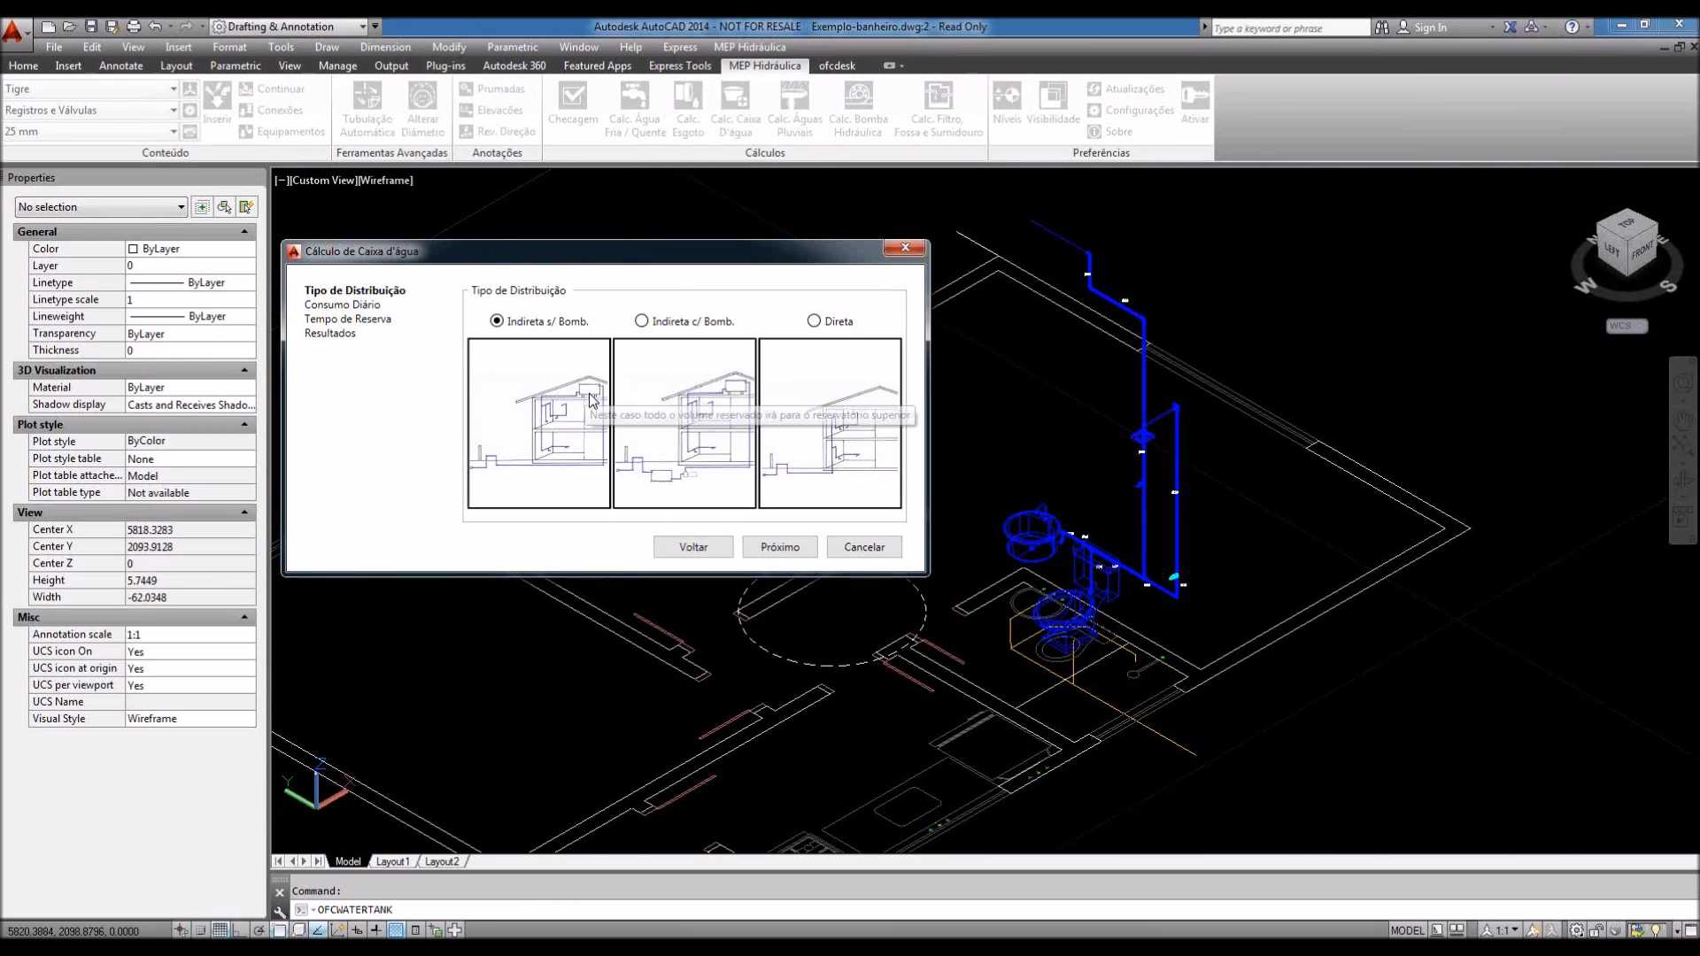
{"action": "left_click", "coordinate": [780, 546]}
Step: Set the consumption model to Manual with População 5 and Consumo 200 l/day
{"action": "left_click", "coordinate": [594, 334]}
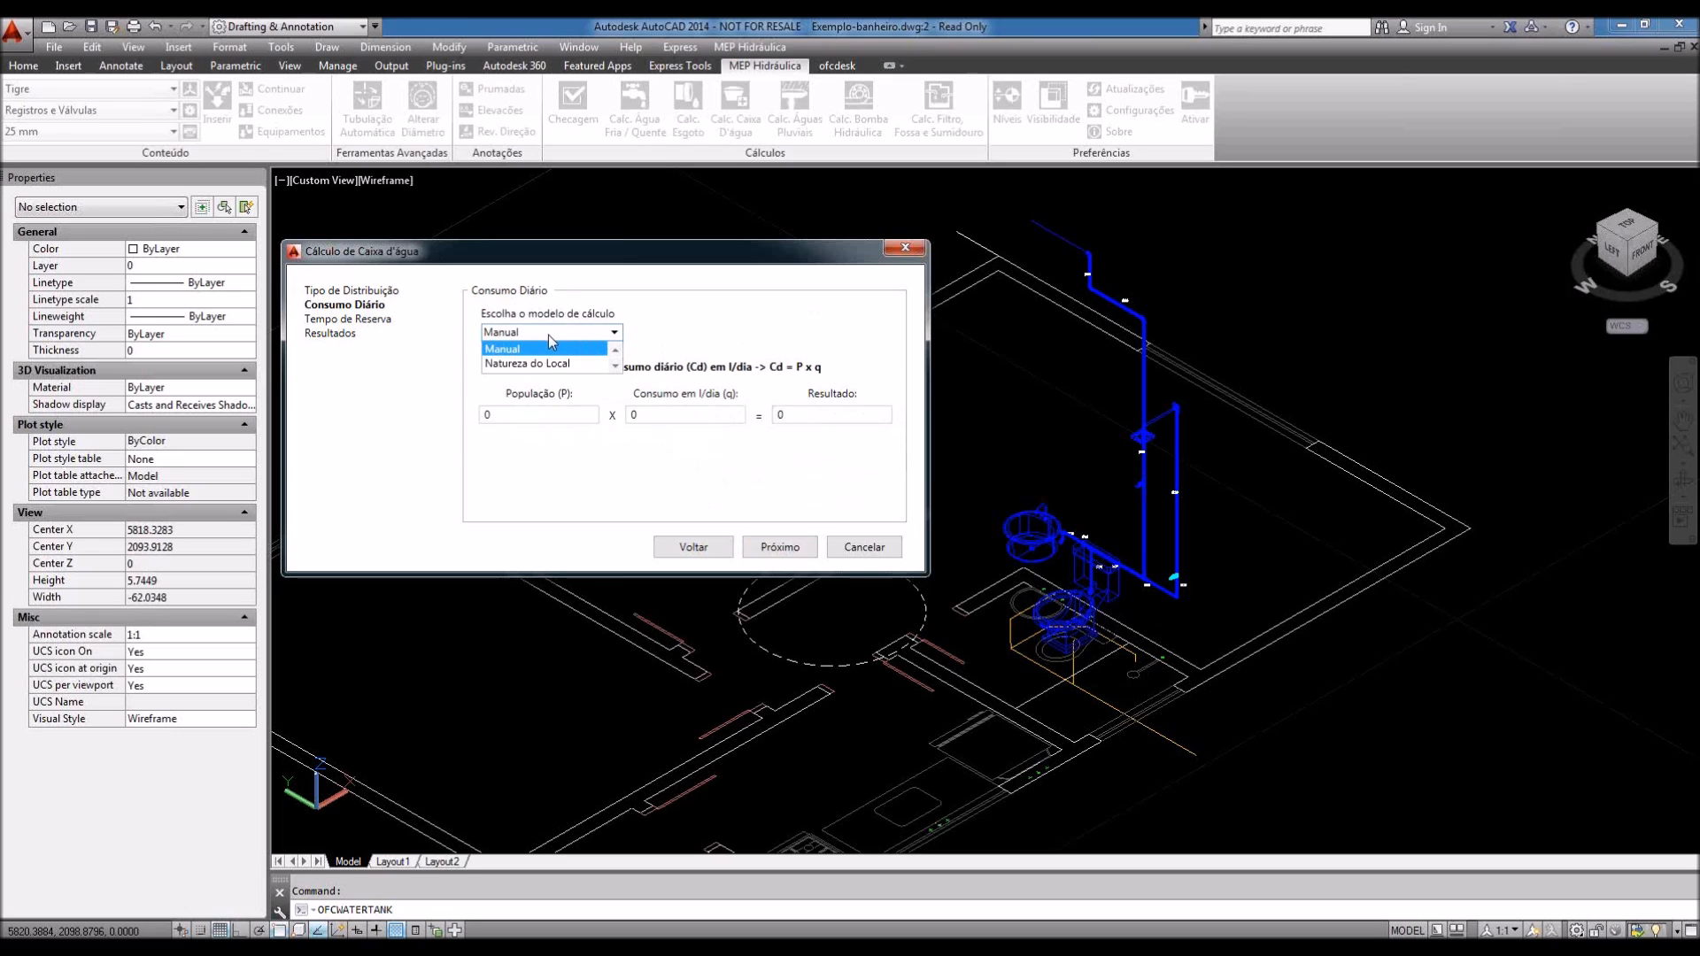
{"action": "left_click", "coordinate": [544, 364]}
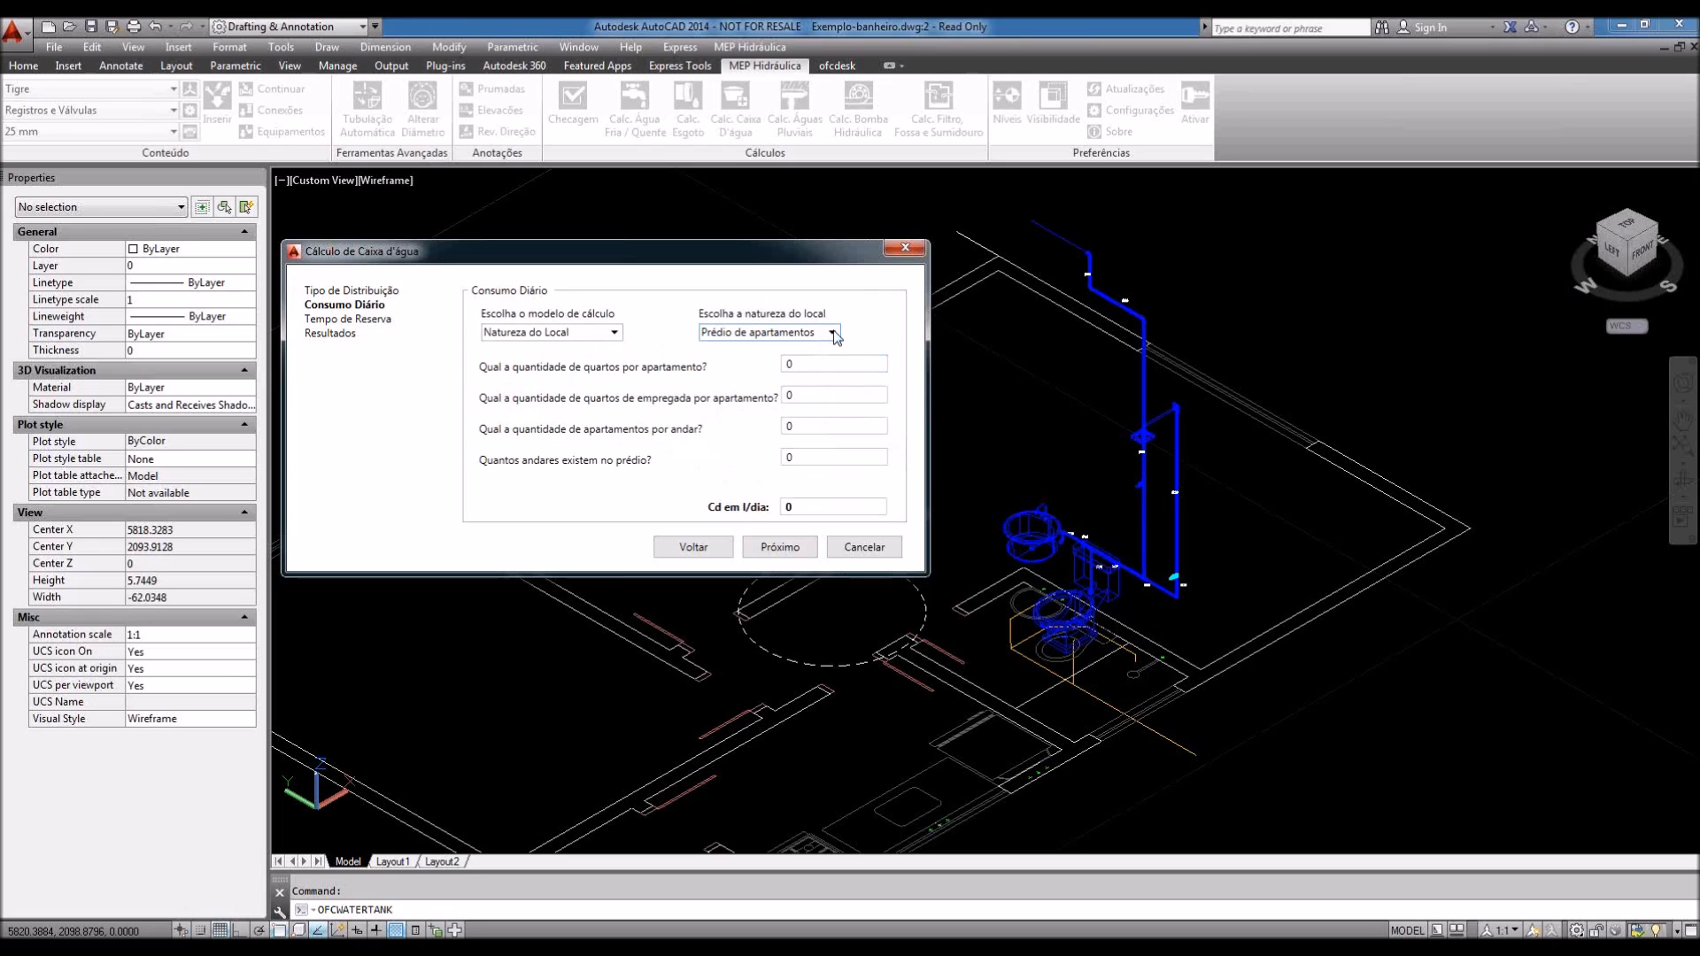
{"action": "left_click", "coordinate": [823, 335]}
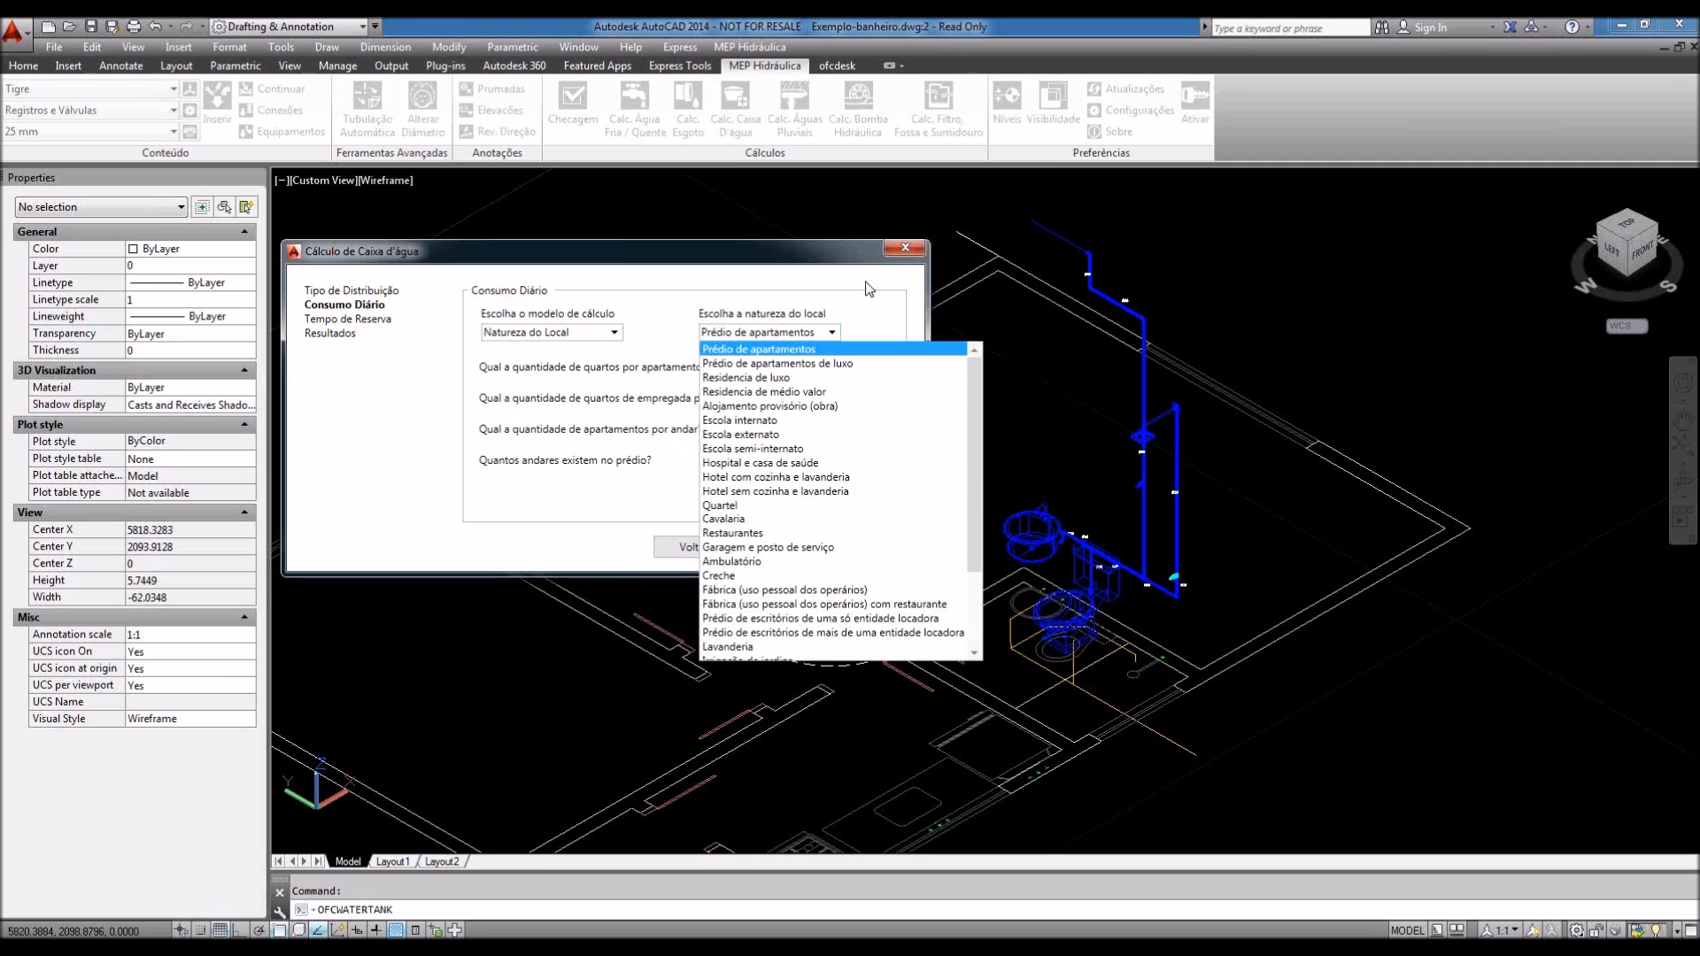
{"action": "left_click", "coordinate": [831, 291]}
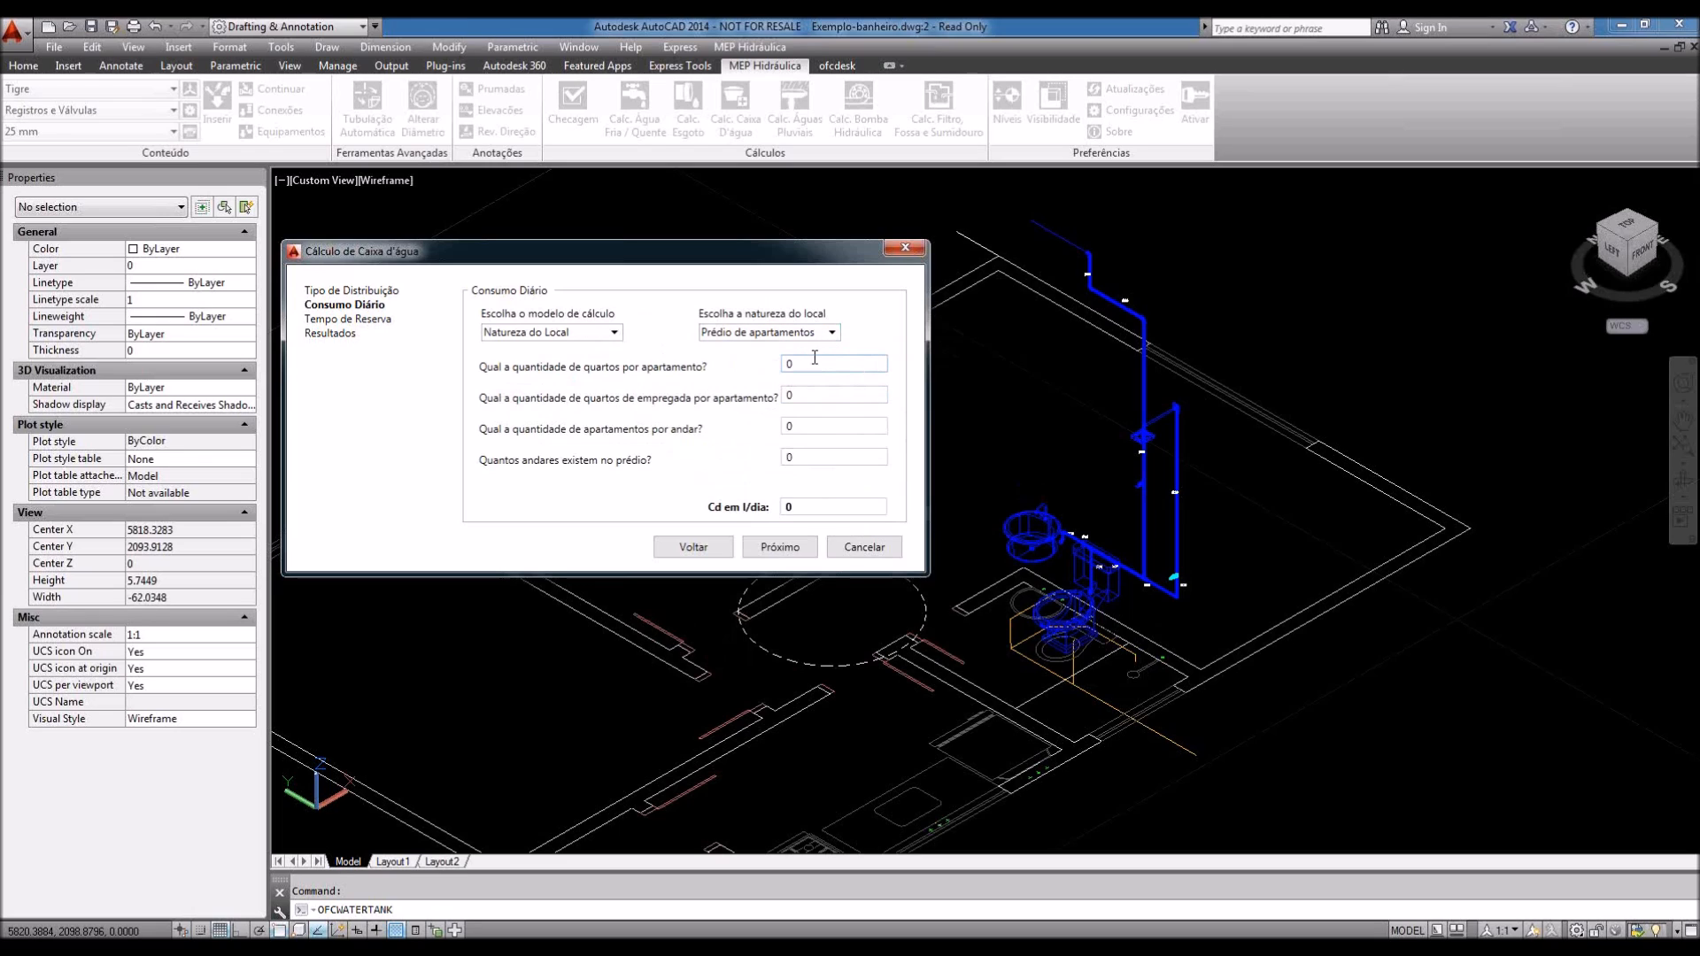
{"action": "left_click_drag", "start_coordinate": [807, 361], "coordinate": [773, 366]}
{"action": "left_click", "coordinate": [610, 332]}
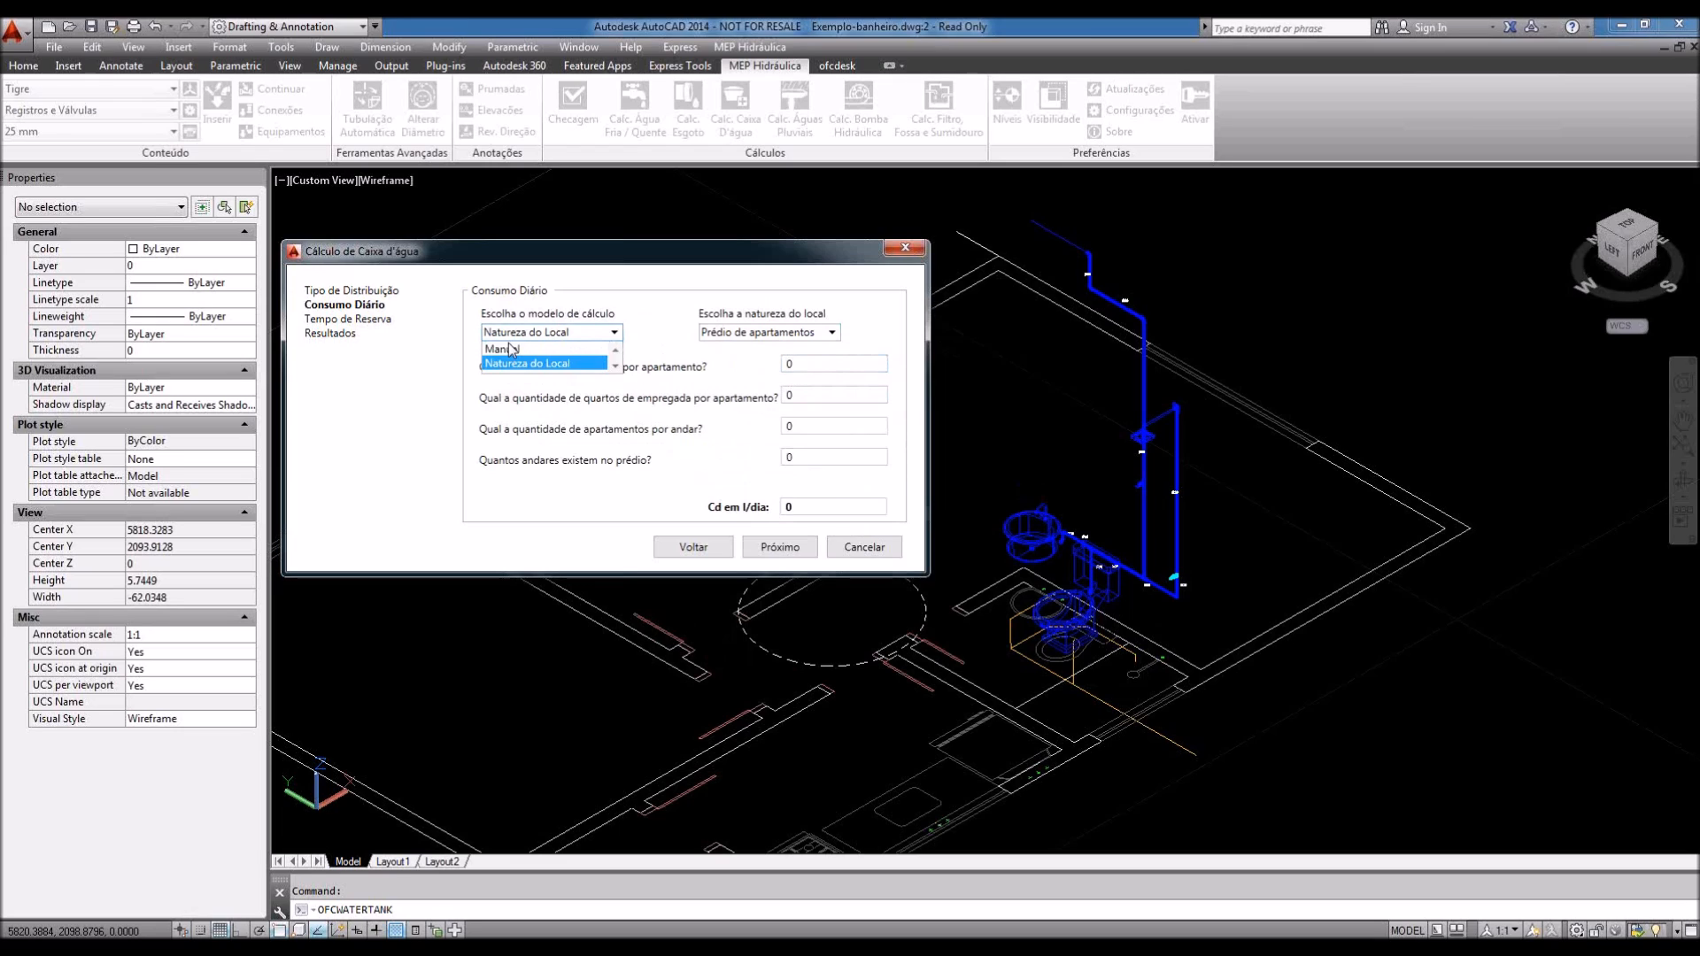
{"action": "left_click", "coordinate": [510, 360]}
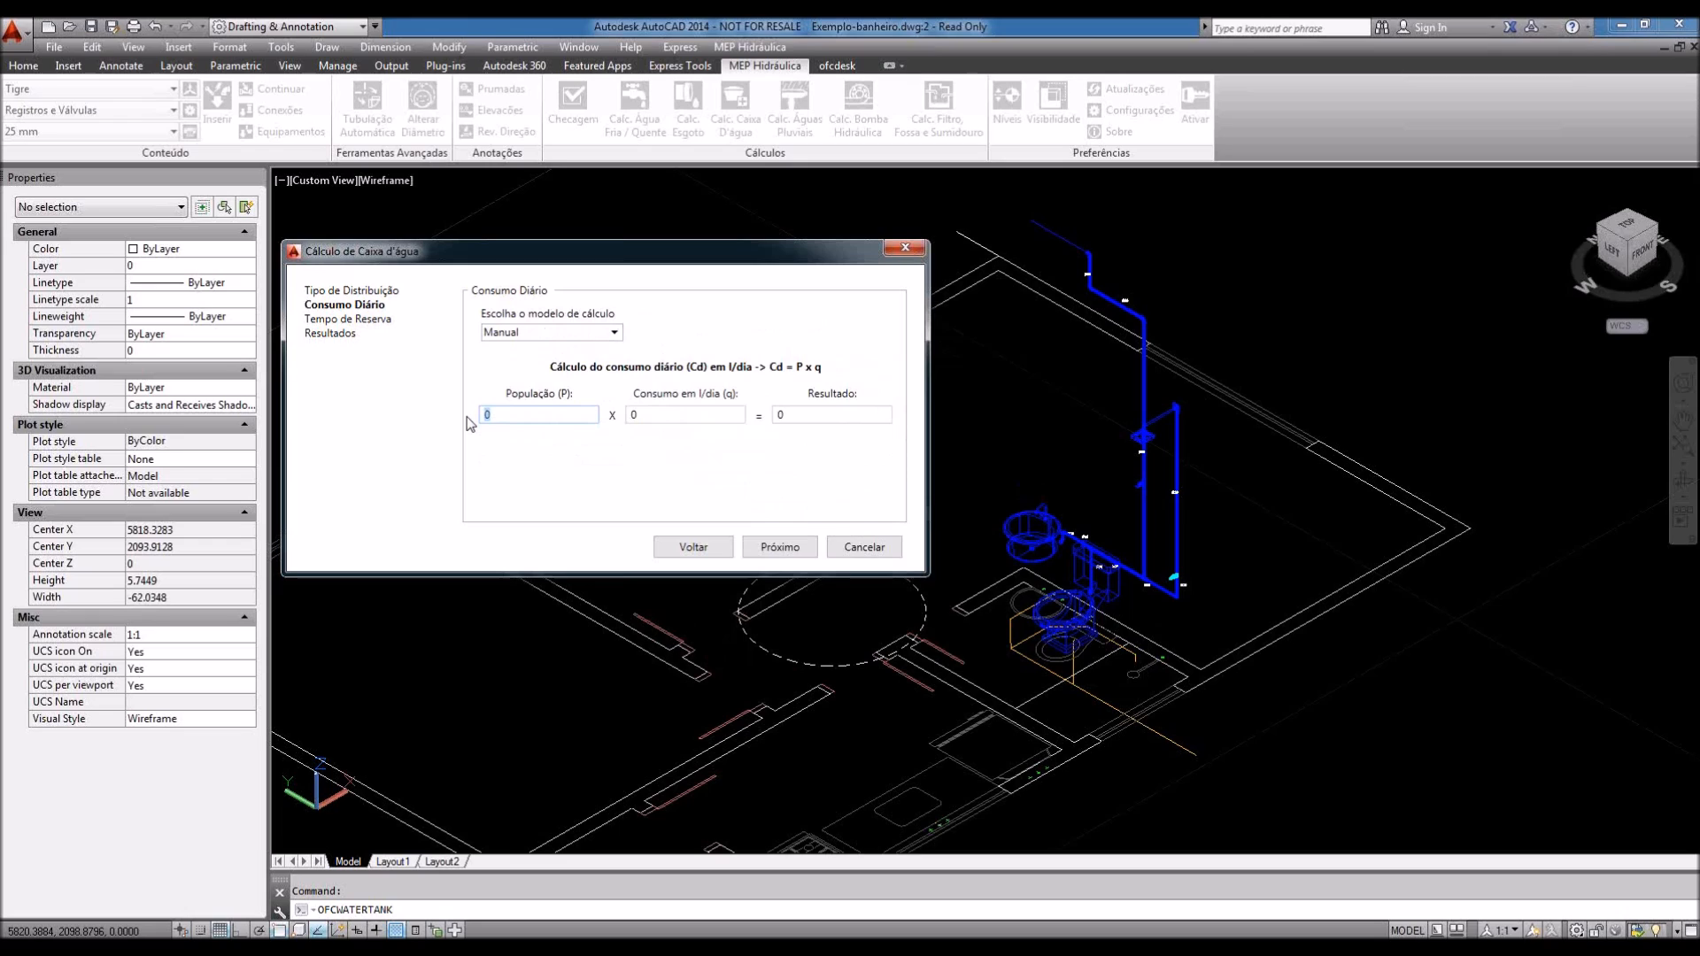
{"action": "type", "text": "5"}
{"action": "left_click", "coordinate": [669, 414]}
{"action": "type", "text": "200"}
Step: Keep 1 reserve day, try the fire-reserve options, dismiss the warning and reach Resultados
{"action": "left_click", "coordinate": [779, 547]}
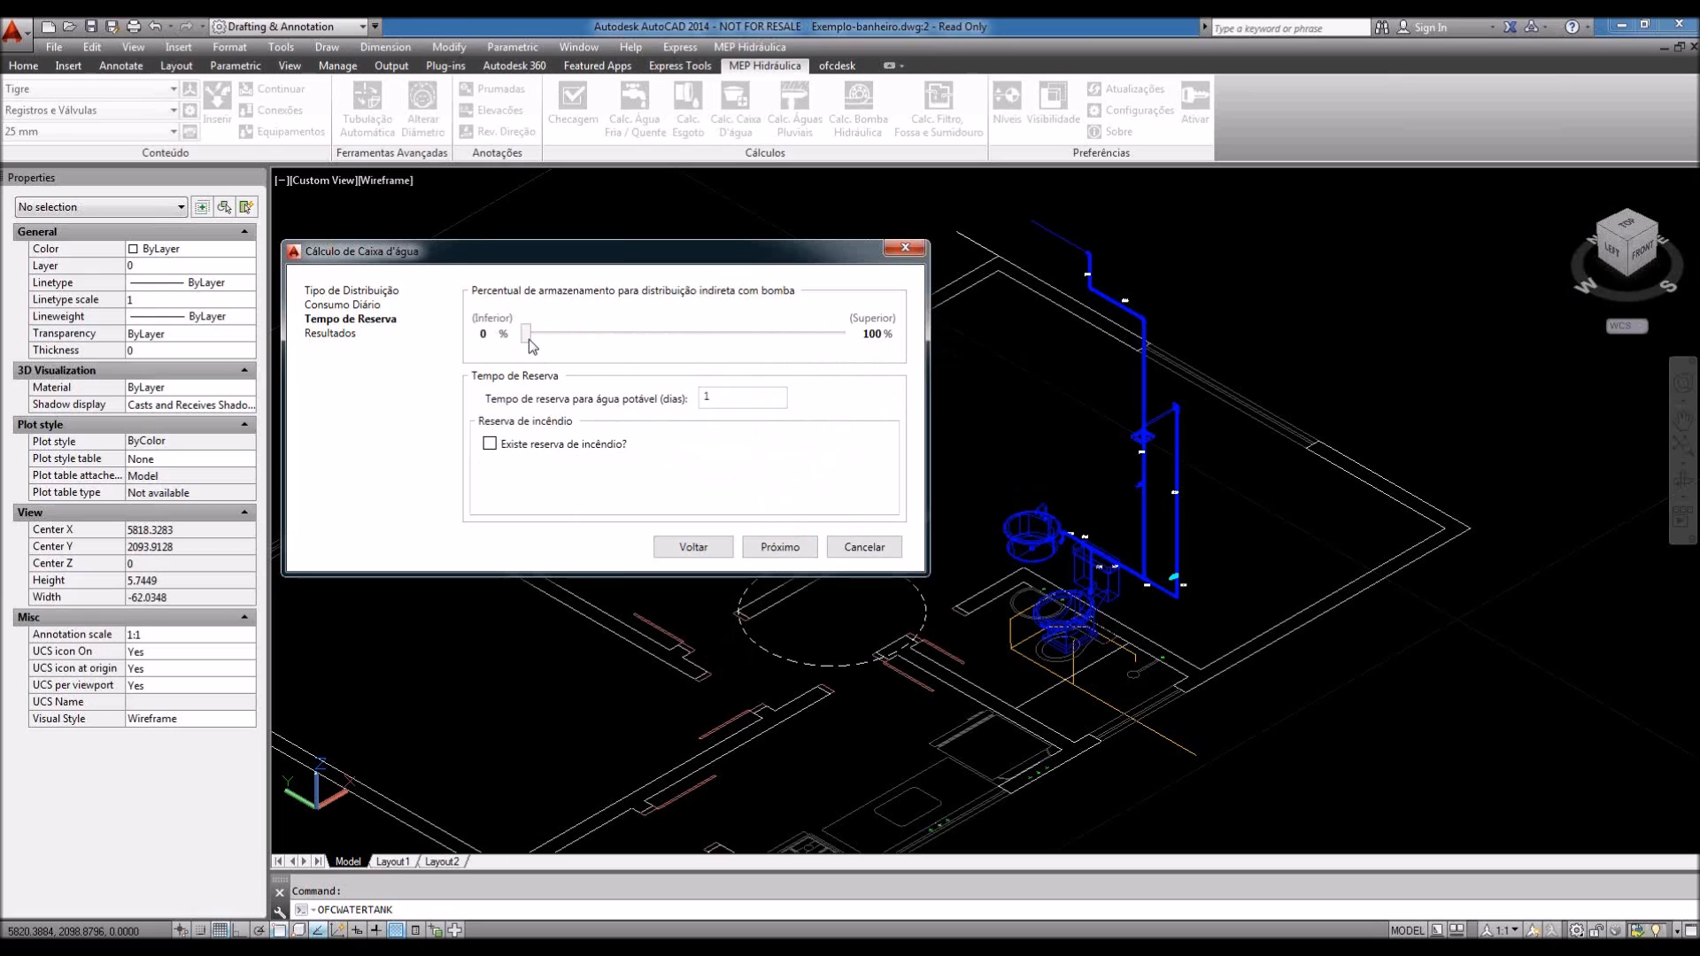
{"action": "left_click", "coordinate": [704, 397]}
{"action": "double_click", "coordinate": [755, 400]}
{"action": "left_click", "coordinate": [706, 403]}
{"action": "left_click", "coordinate": [490, 444]}
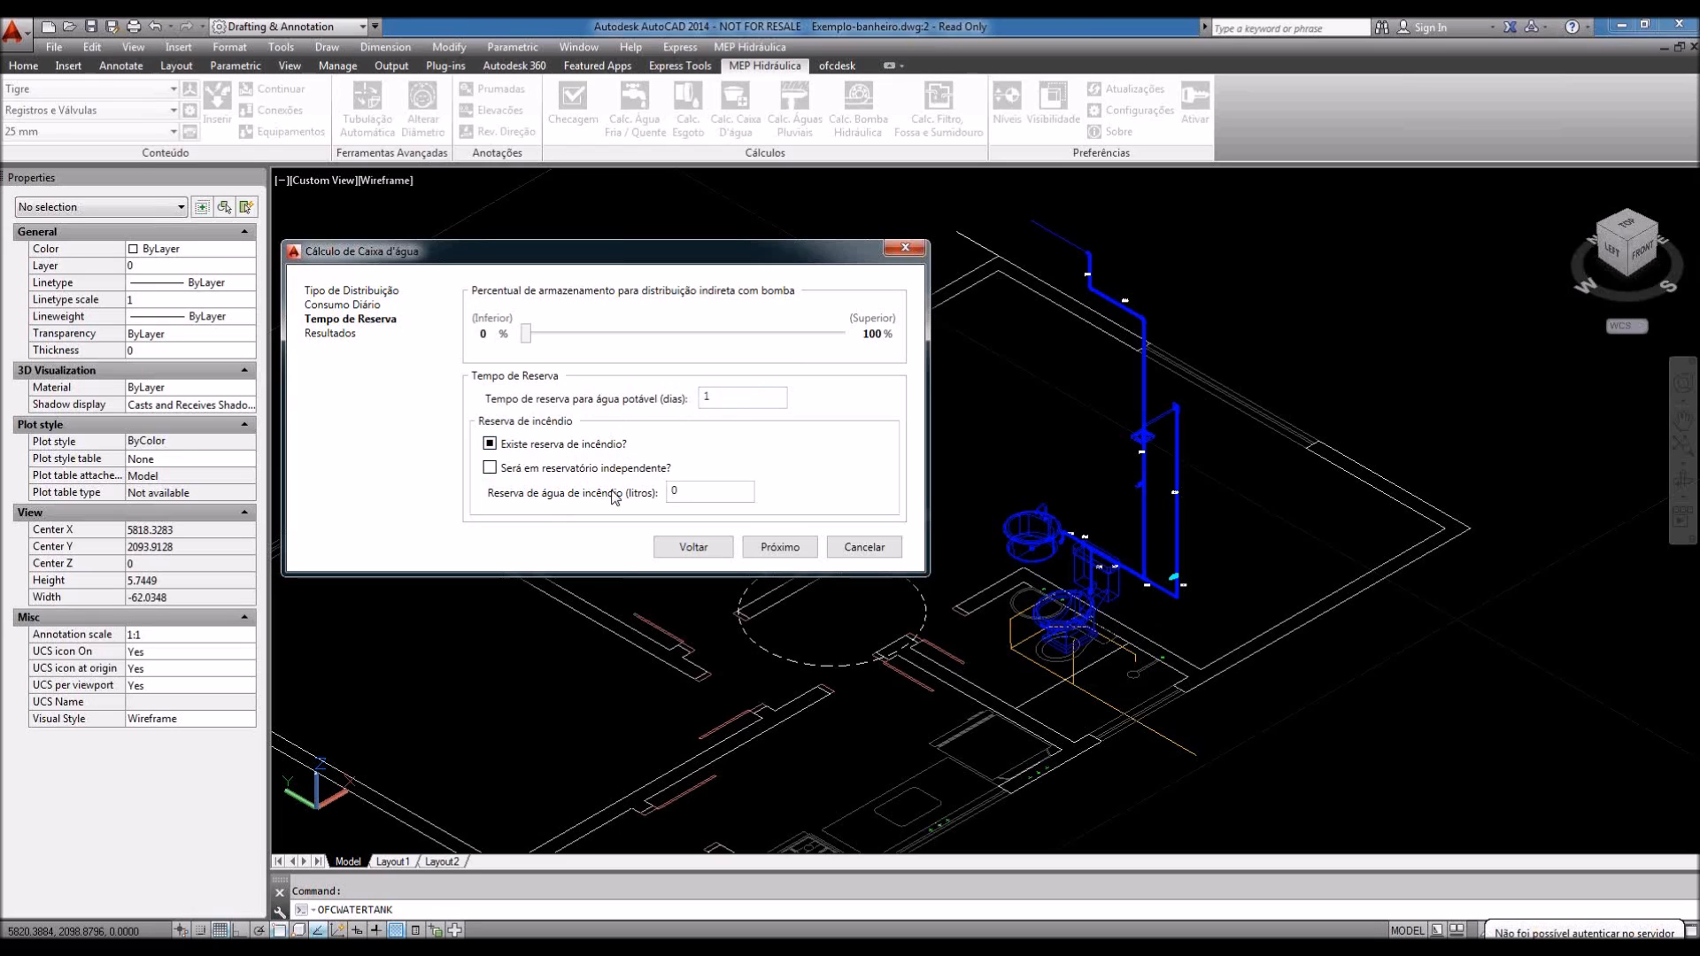
{"action": "left_click", "coordinate": [489, 468]}
{"action": "left_click", "coordinate": [489, 467]}
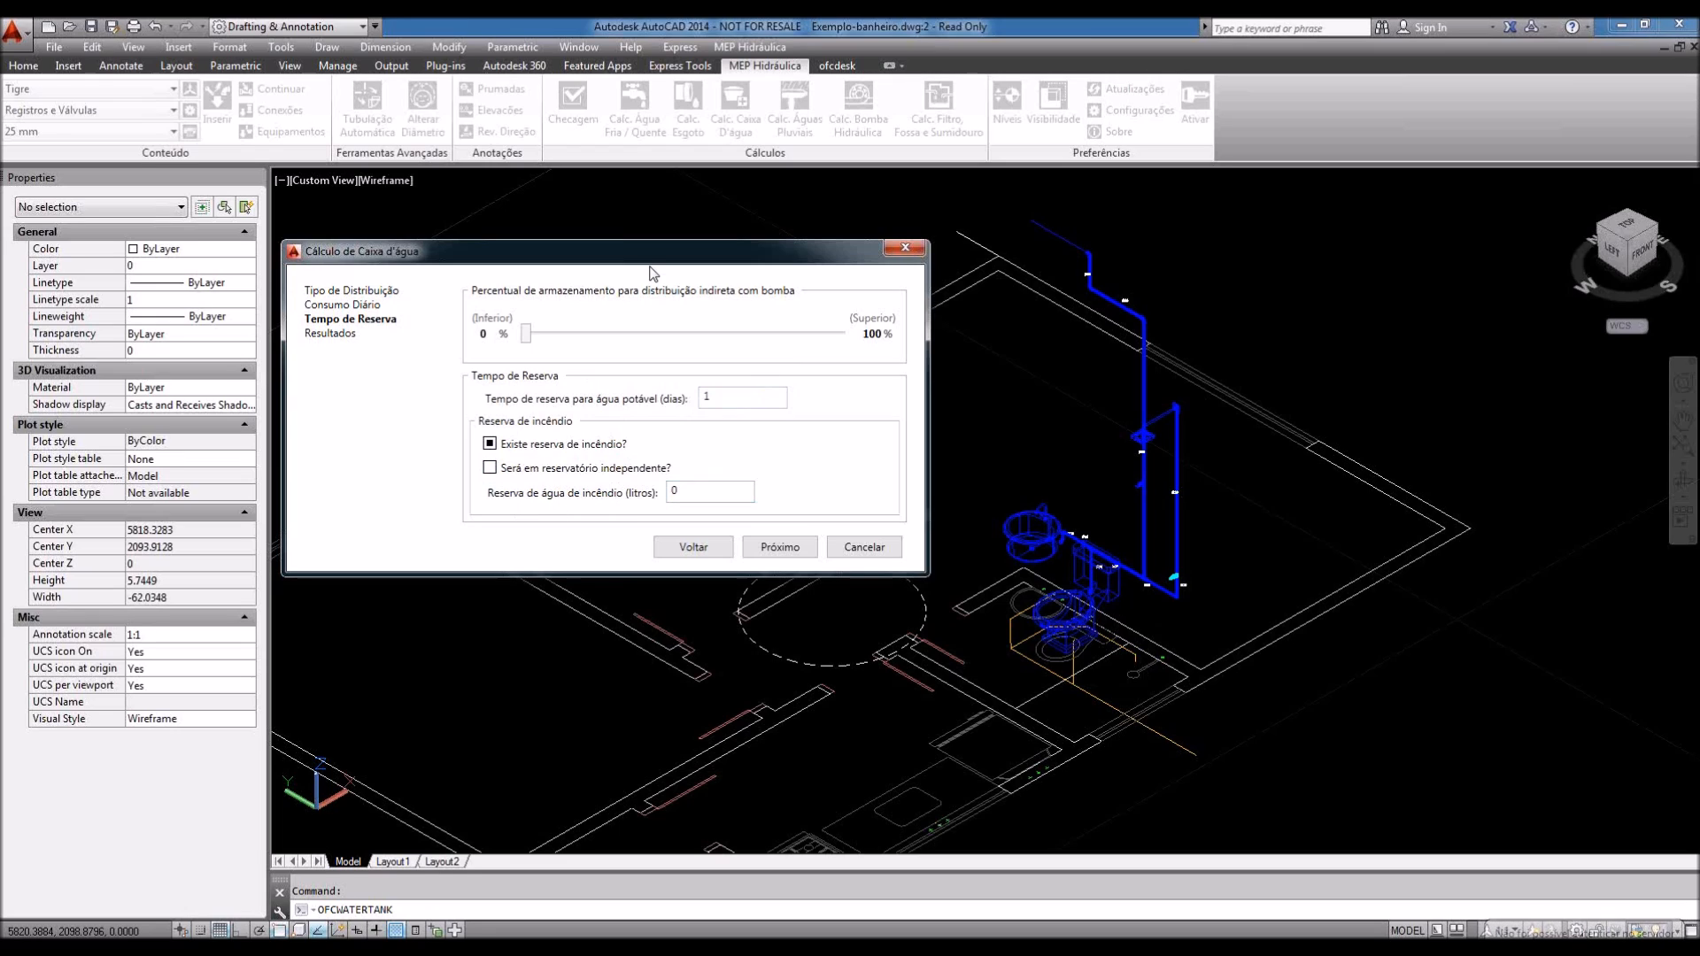
{"action": "left_click", "coordinate": [782, 549]}
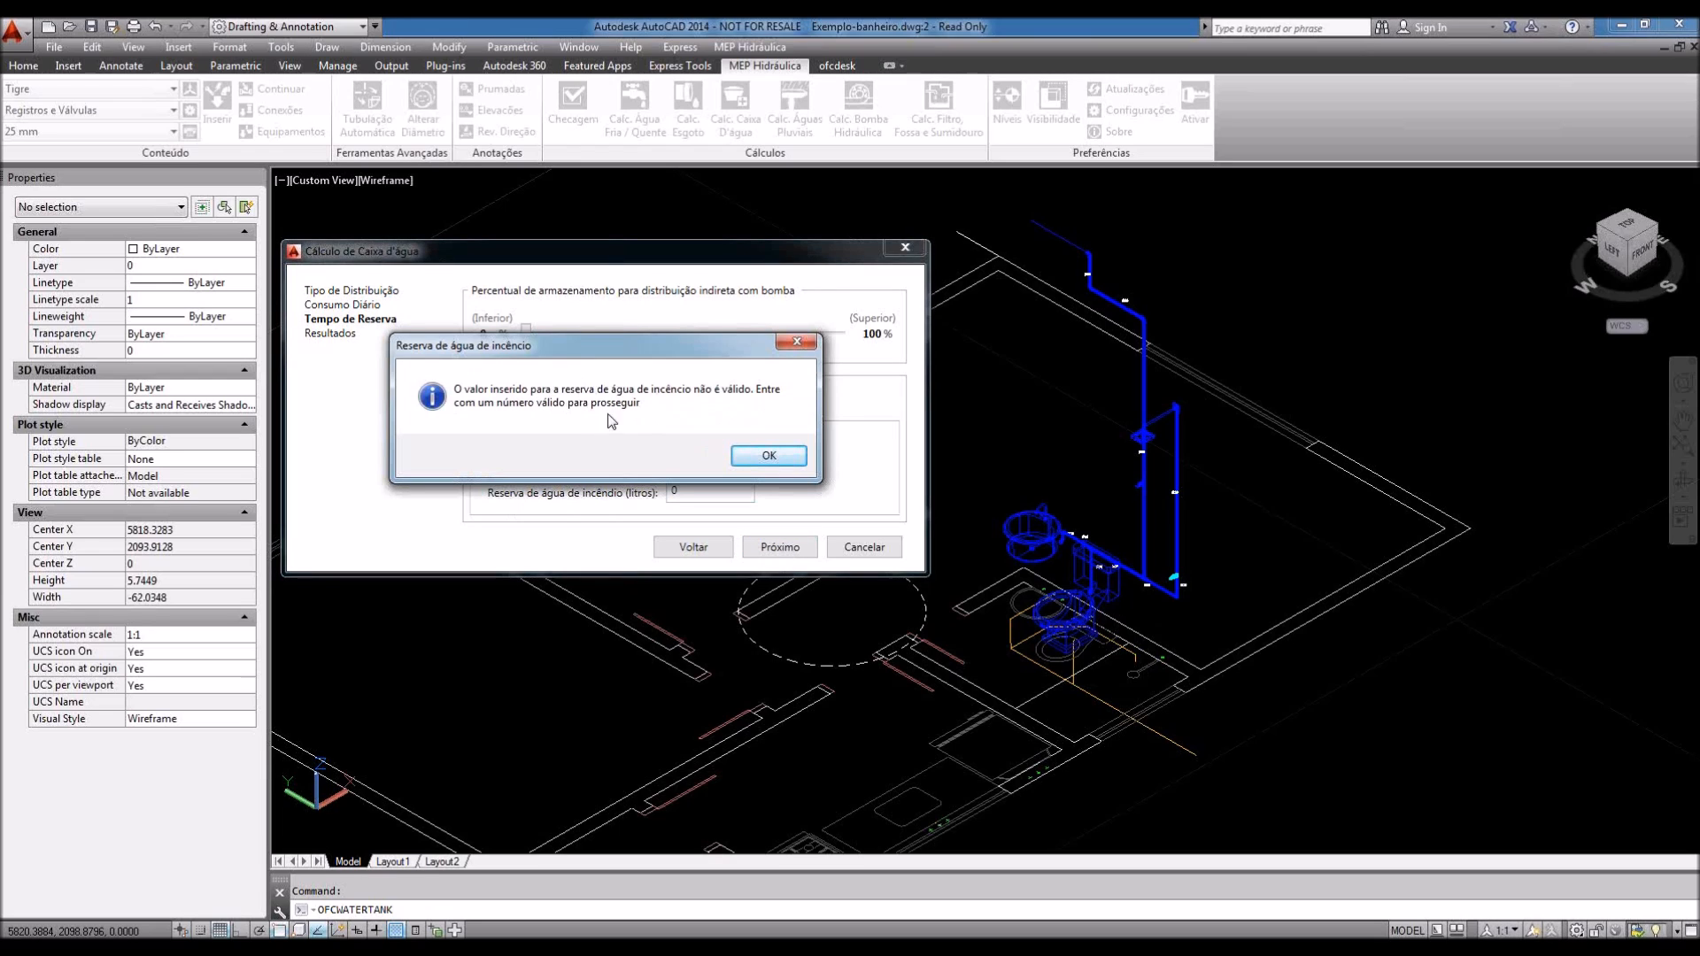
{"action": "left_click", "coordinate": [770, 457]}
{"action": "left_click", "coordinate": [807, 556]}
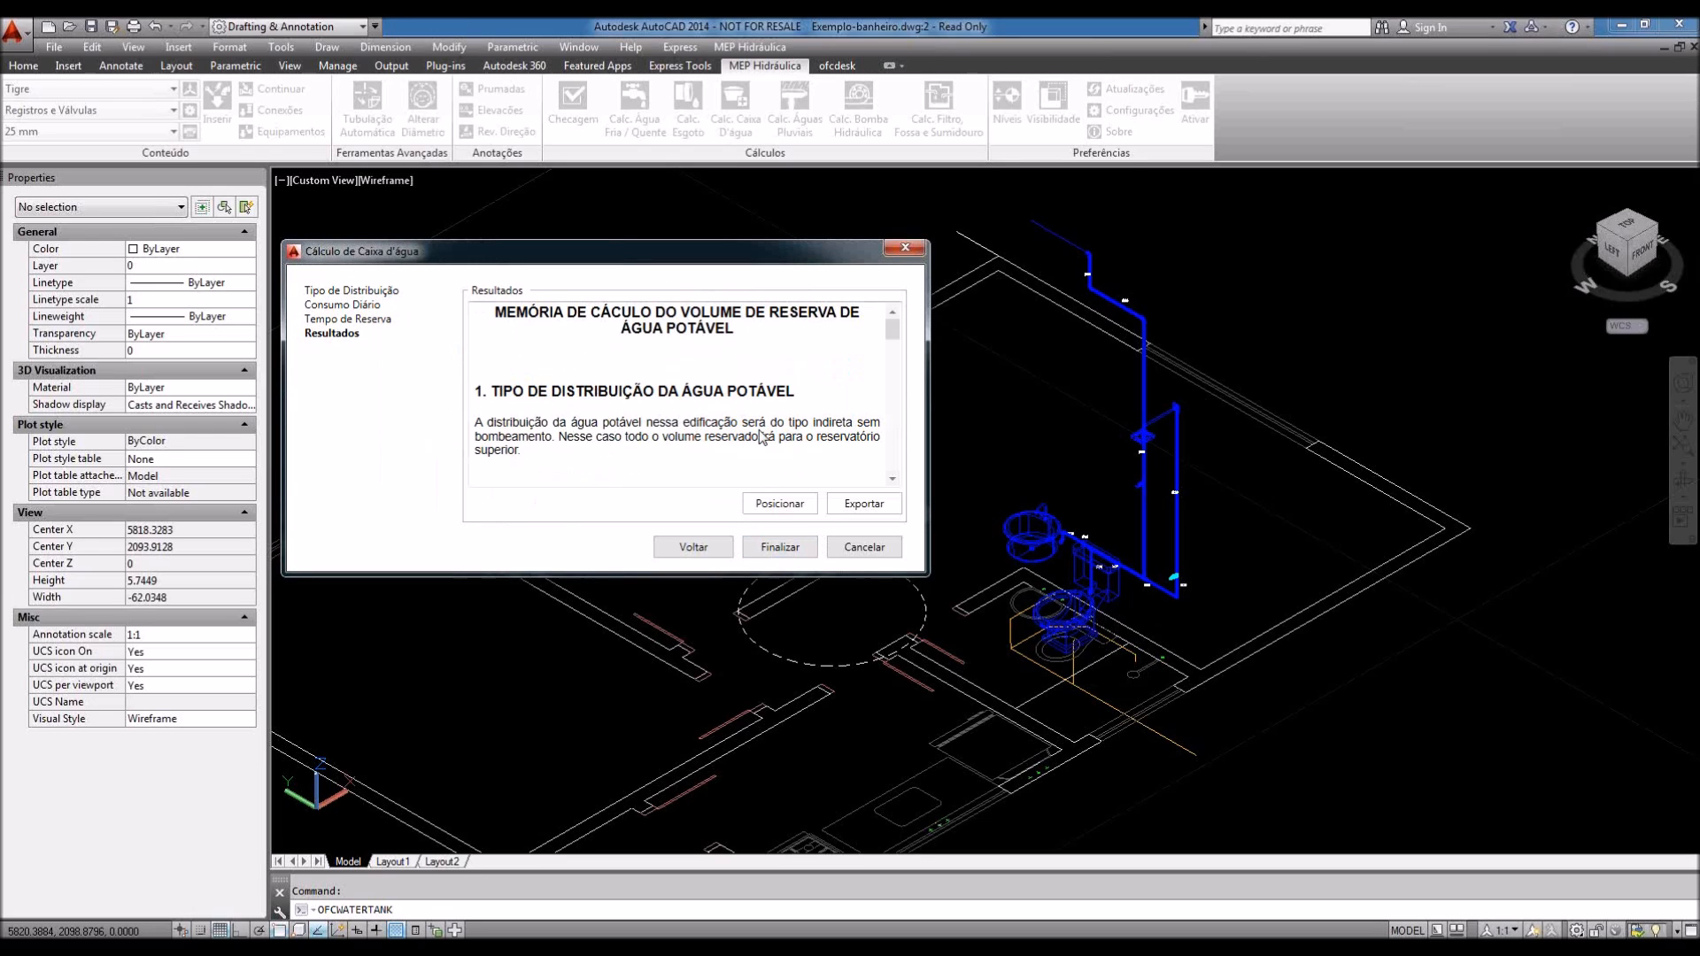
Step: Export the calculation memo as Exemplo-banheiro.rtf
{"action": "left_click", "coordinate": [854, 506]}
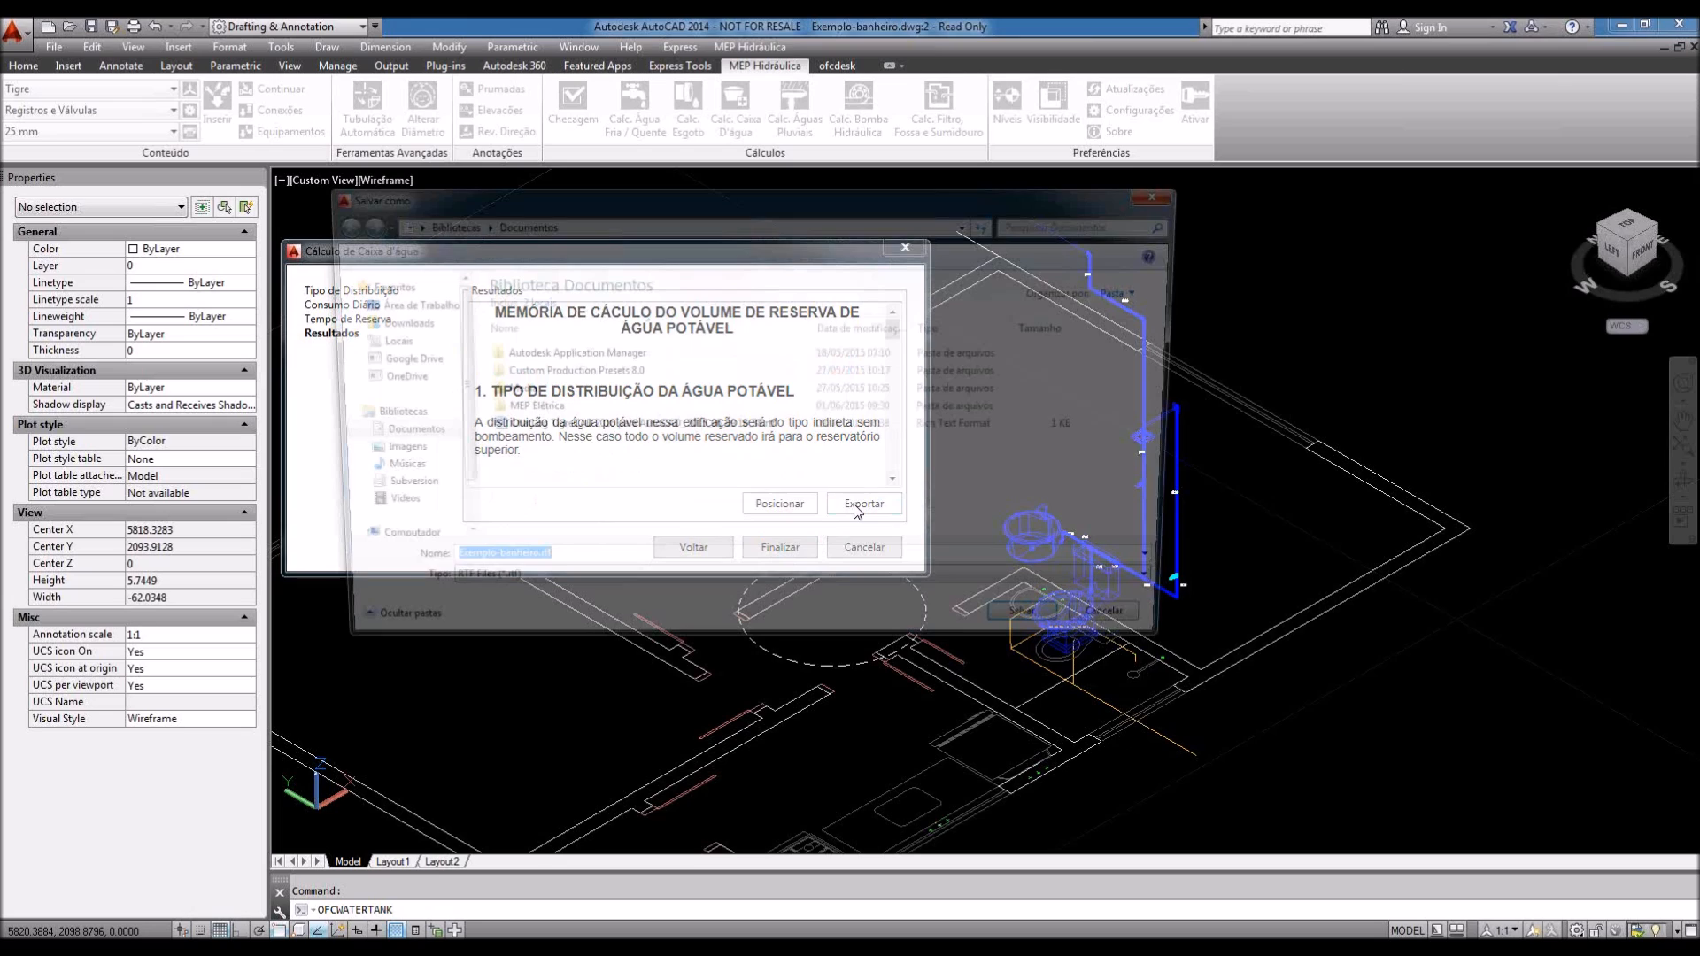
{"action": "key", "text": "Return"}
{"action": "key", "text": "Return"}
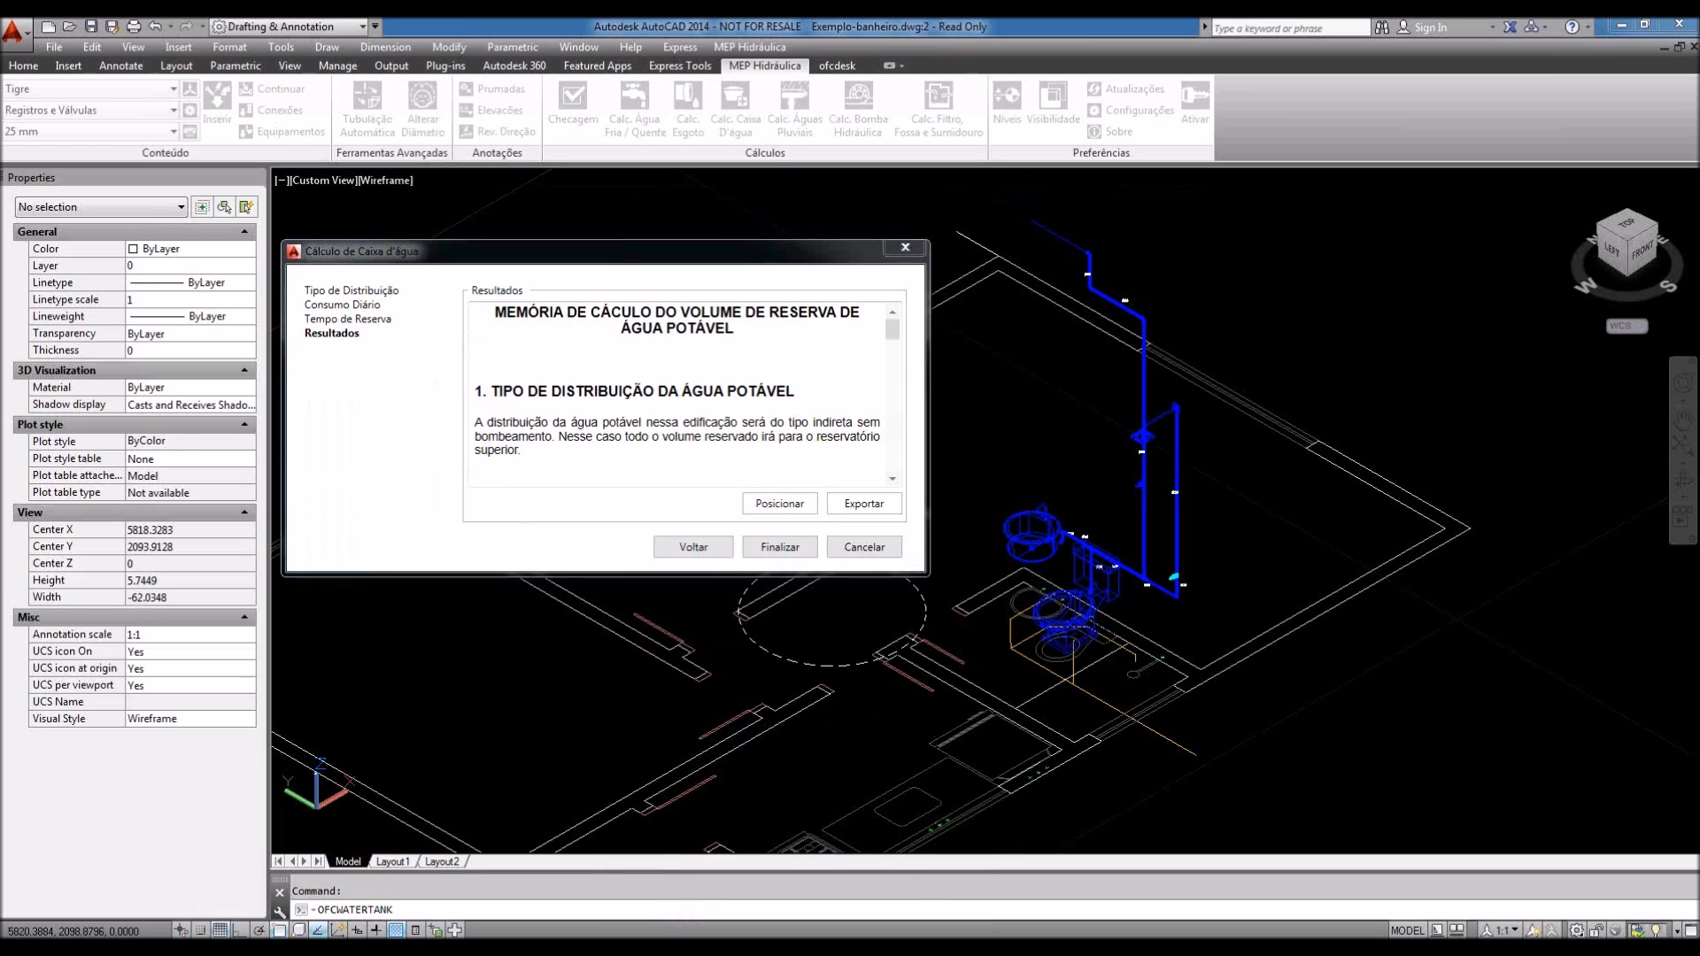
{"action": "left_click", "coordinate": [875, 503]}
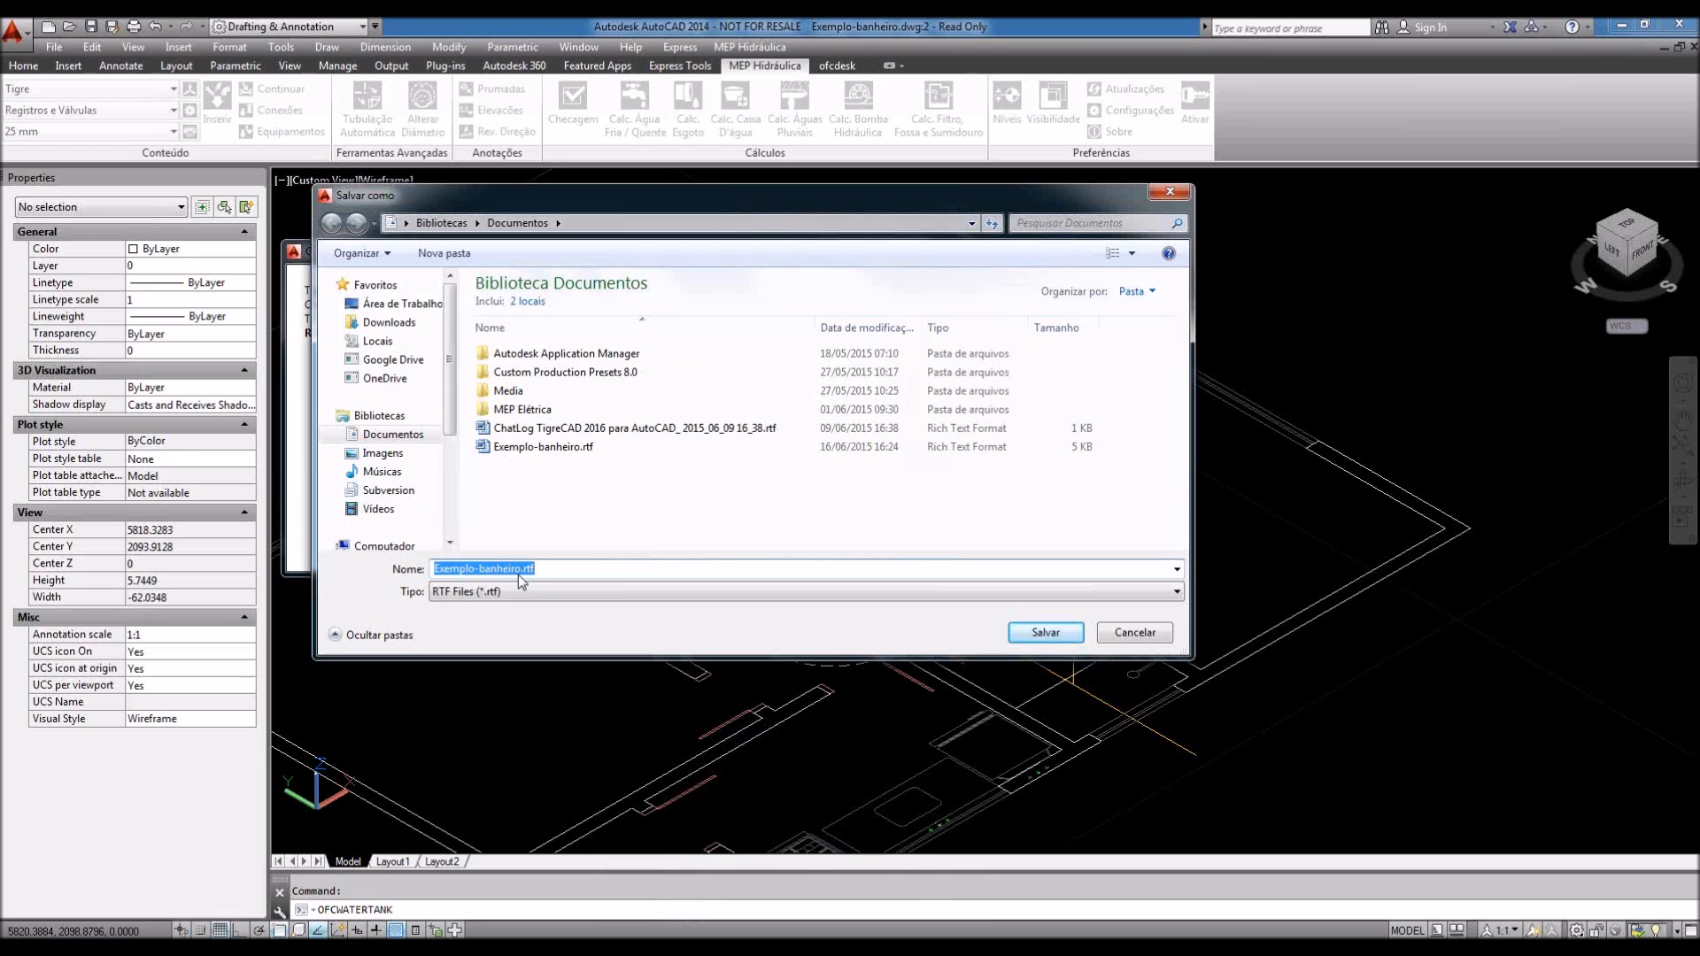
{"action": "key", "text": "Return"}
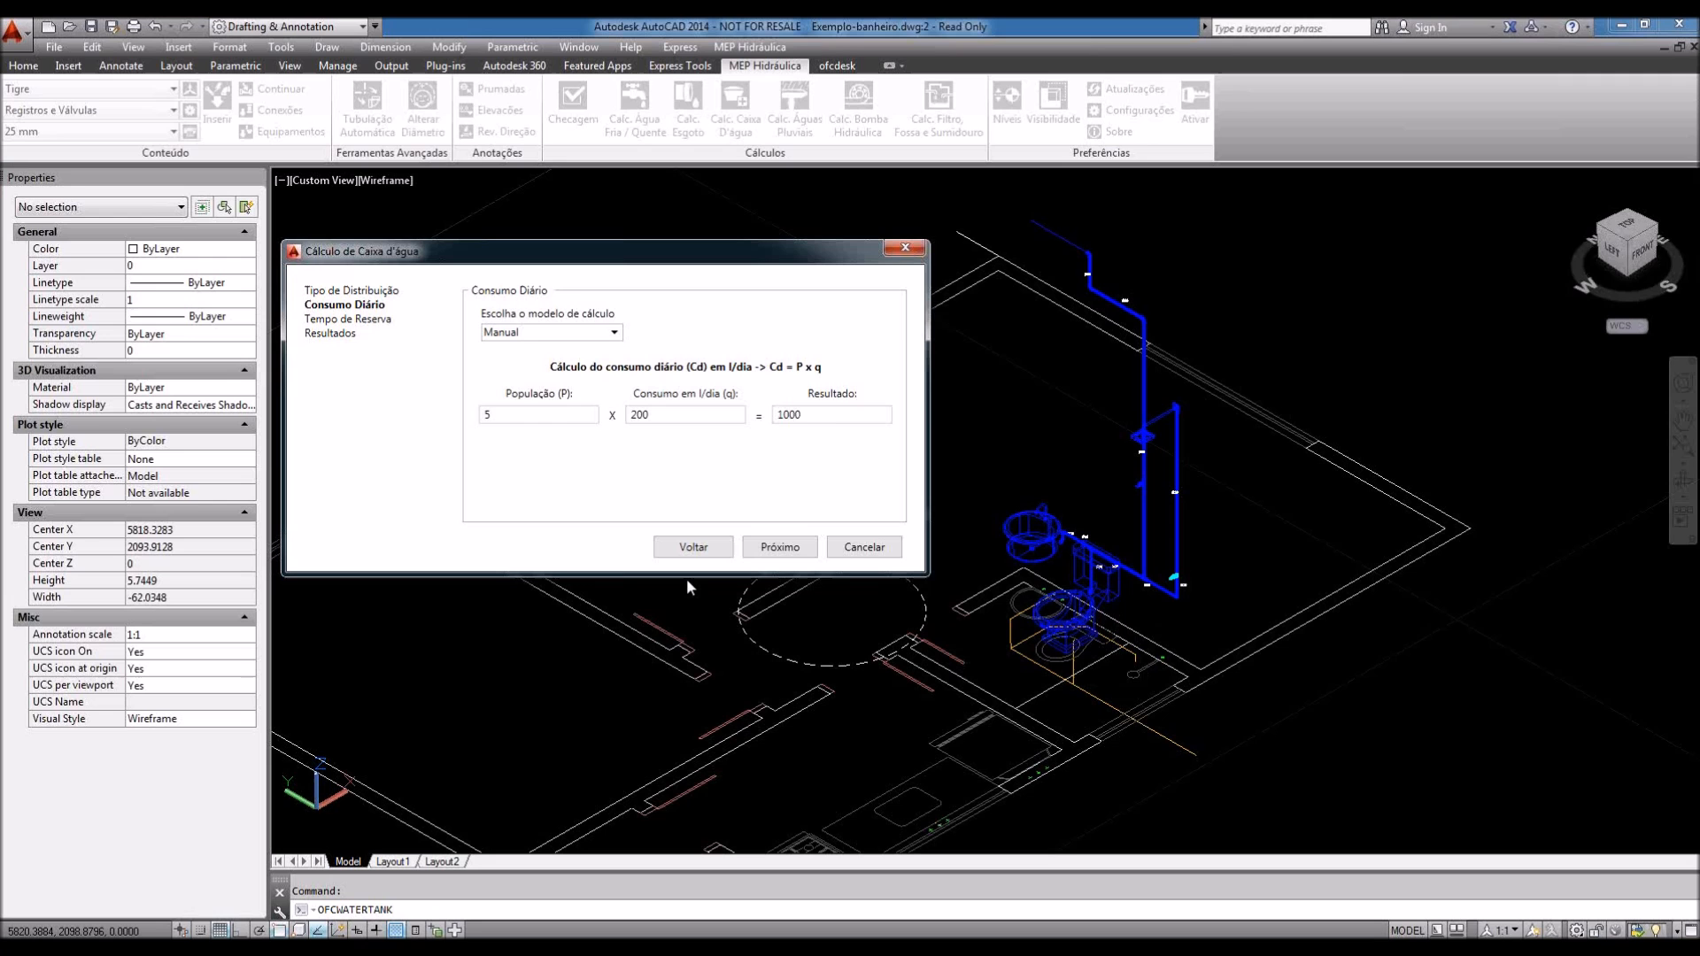
Step: Change the distribution type to indirect with pump (Indireta c/ Bomb.)
{"action": "left_click", "coordinate": [694, 546]}
{"action": "left_click", "coordinate": [641, 321]}
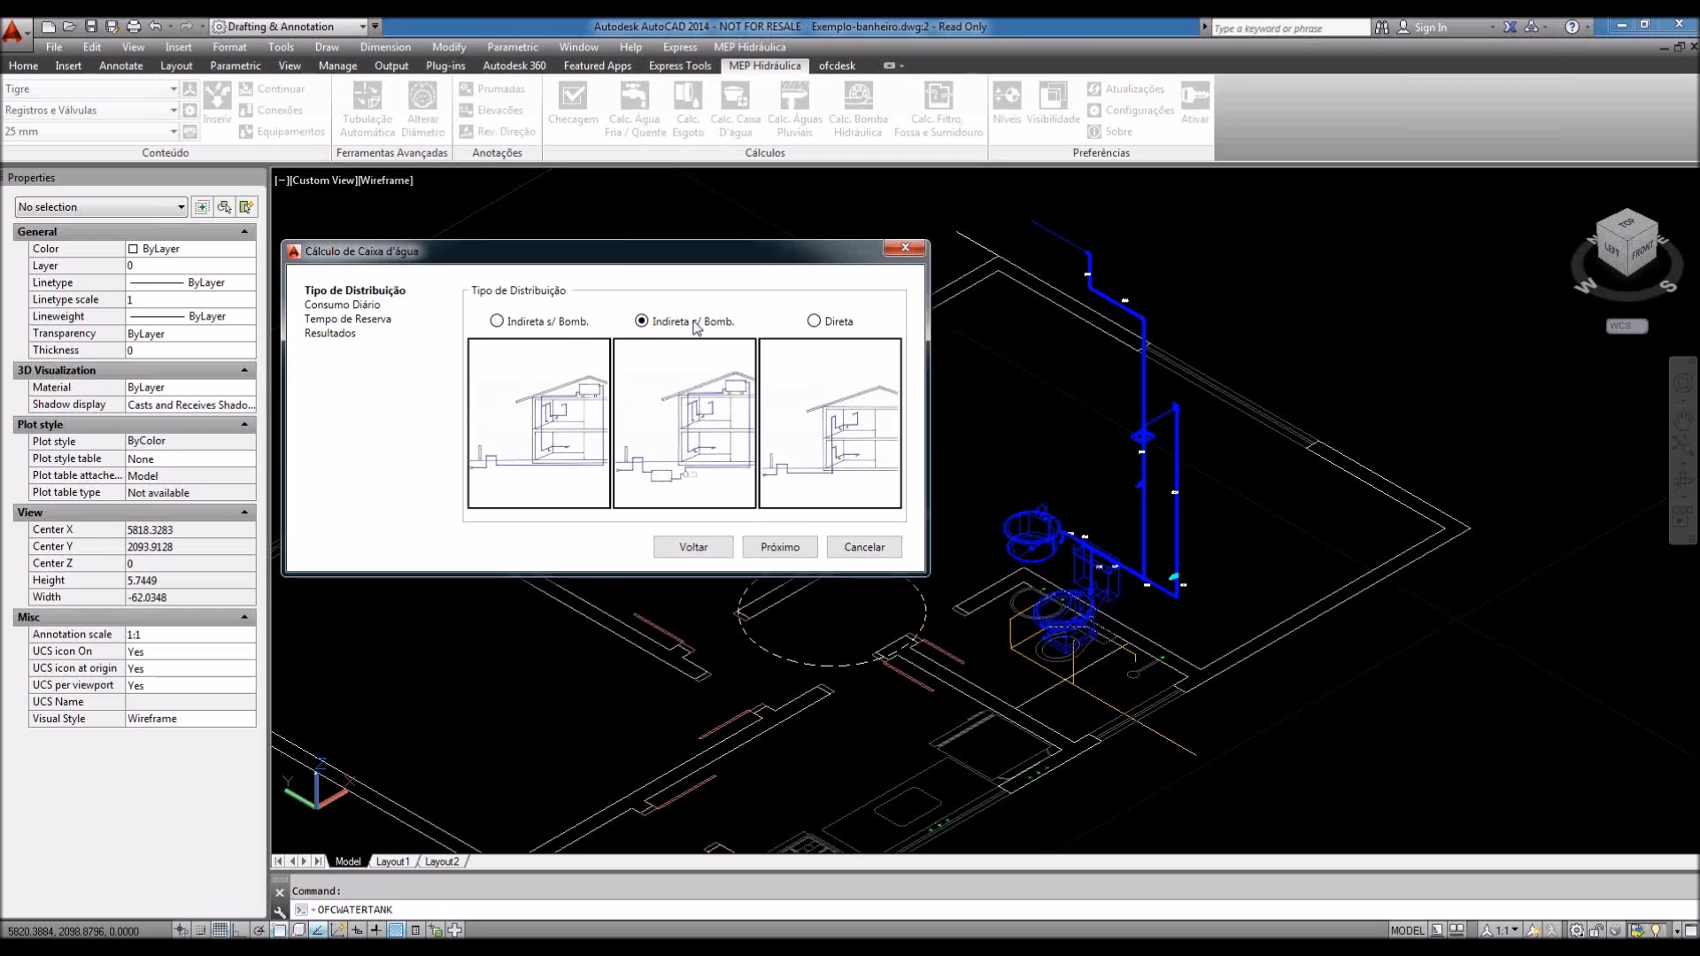
{"action": "left_click", "coordinate": [778, 555]}
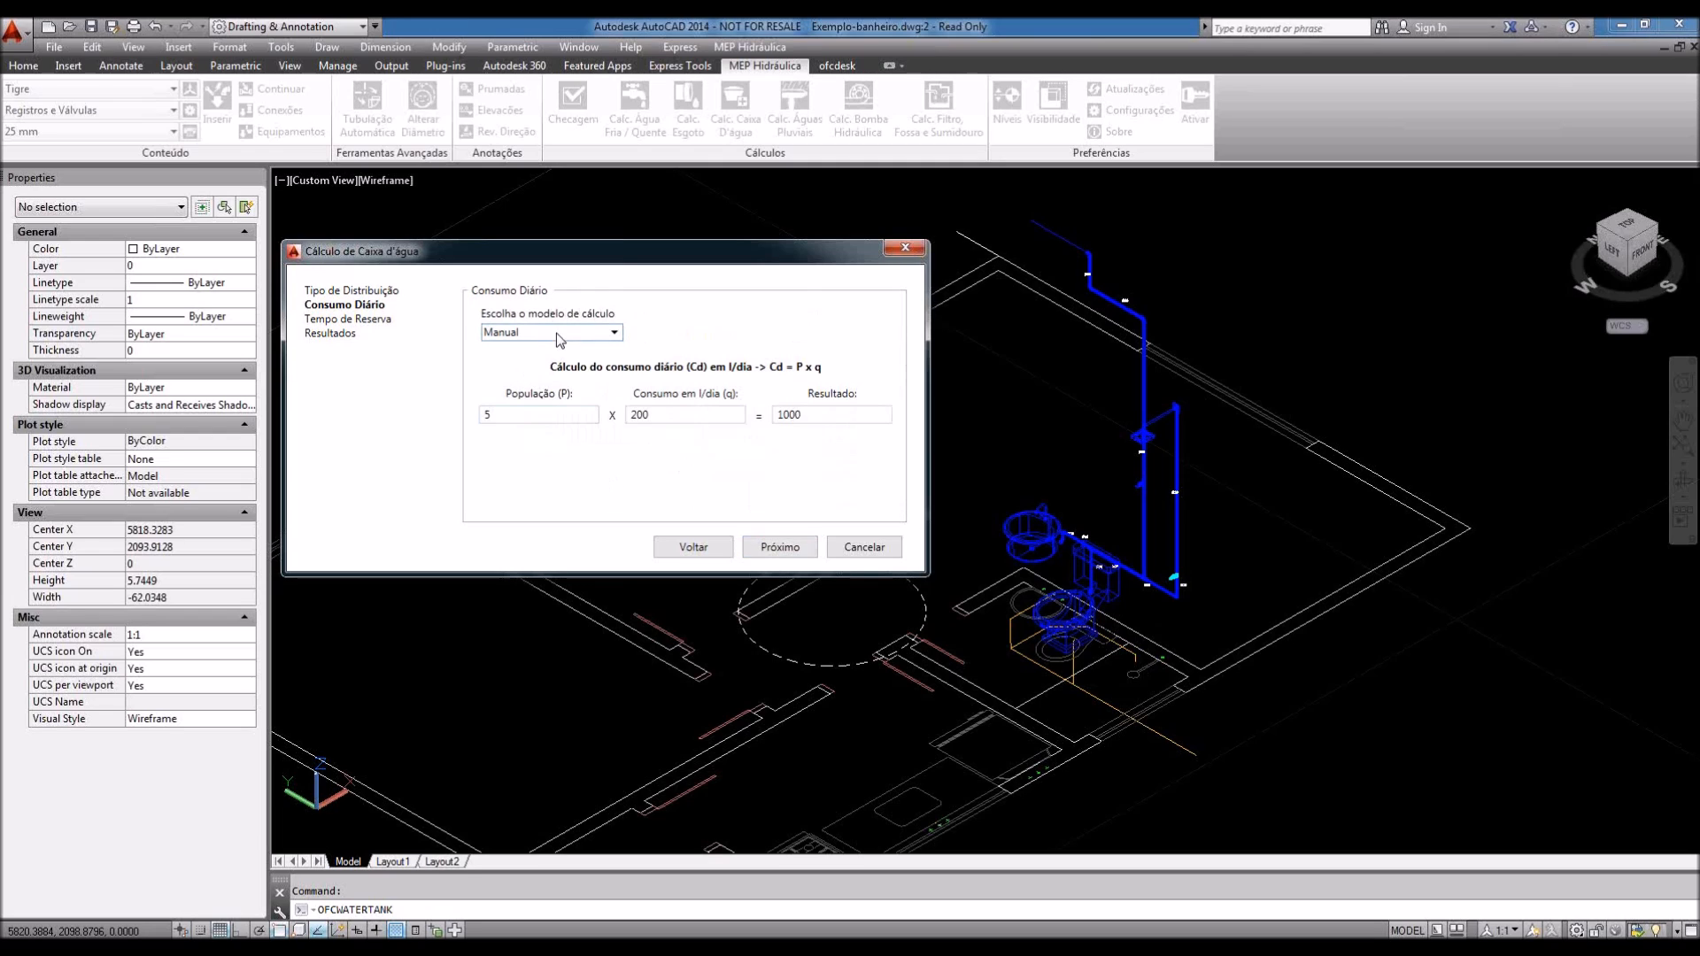
{"action": "left_click", "coordinate": [780, 547]}
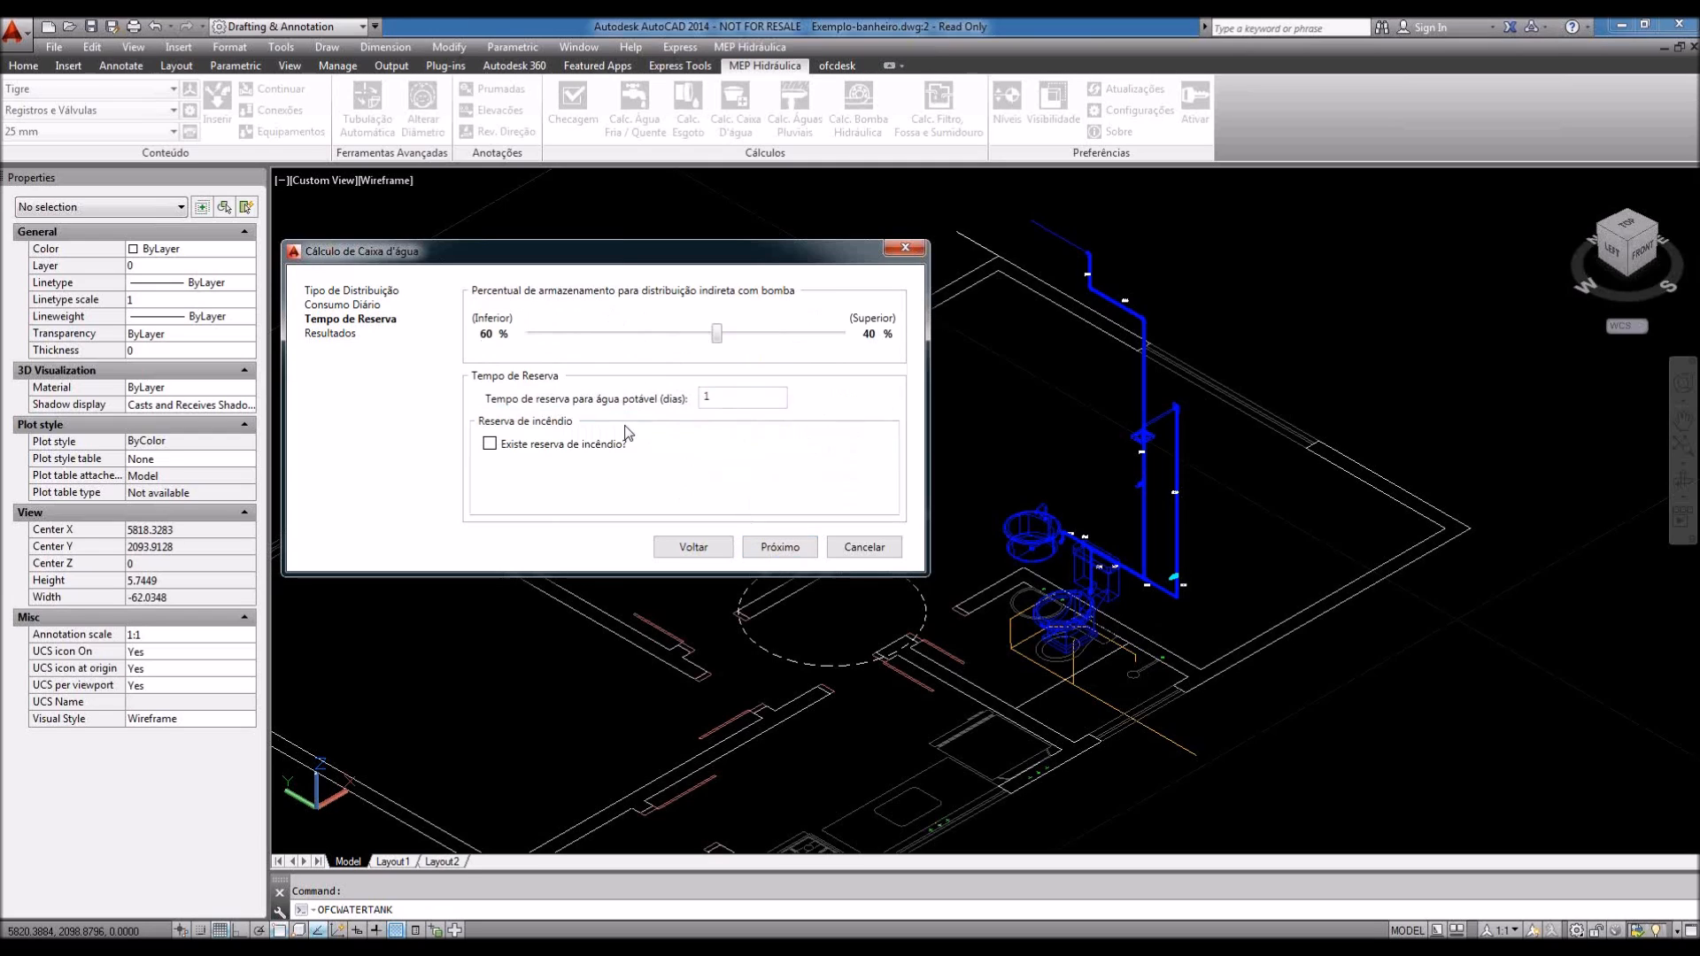
Step: Set 2 reserve days and a 500-litre fire reserve, then view the updated results
{"action": "left_click", "coordinate": [717, 398]}
{"action": "double_click", "coordinate": [730, 394]}
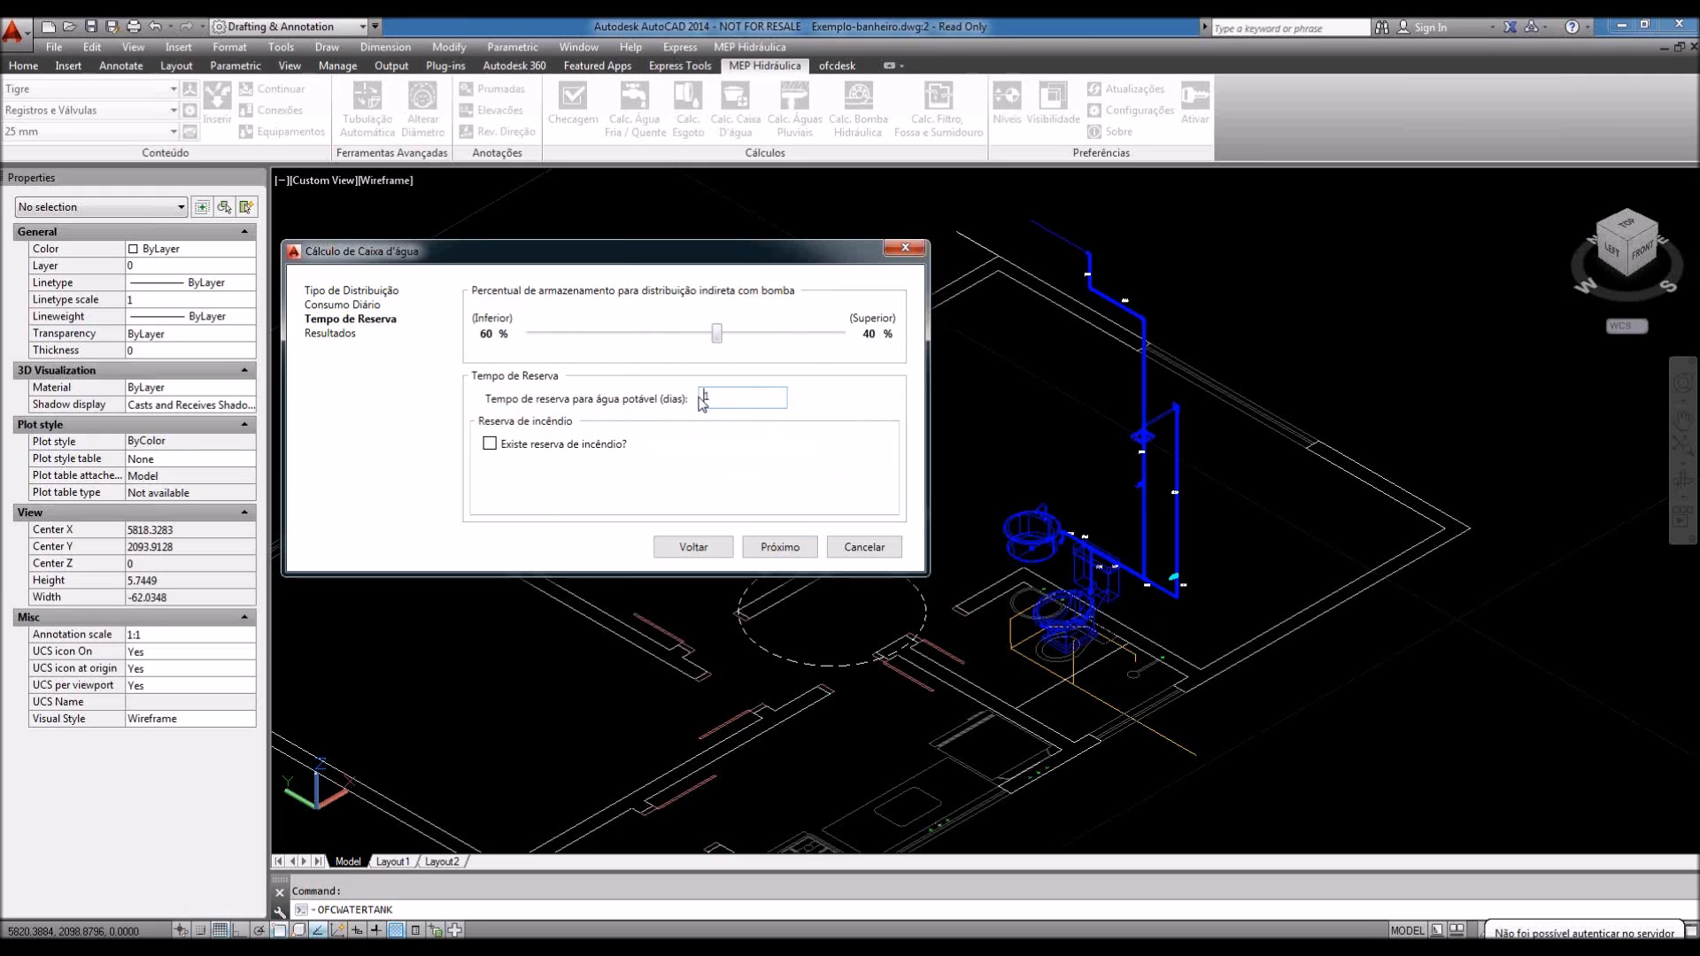
{"action": "type", "text": "2"}
{"action": "left_click", "coordinate": [556, 446]}
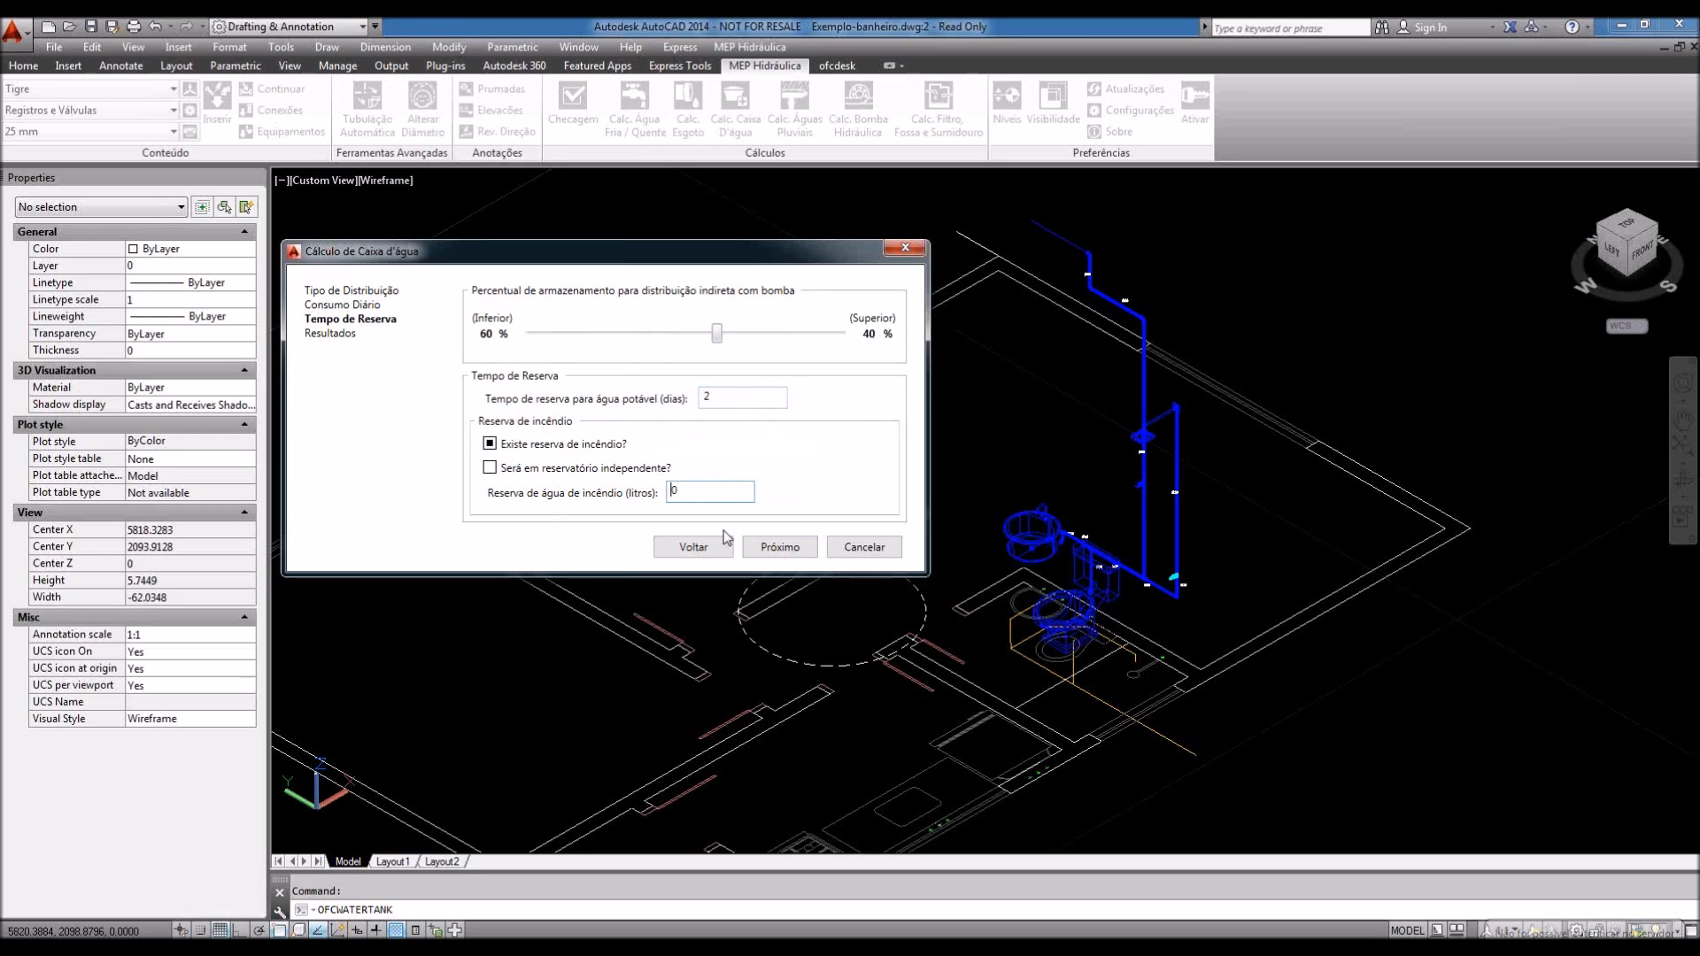
{"action": "double_click", "coordinate": [689, 490]}
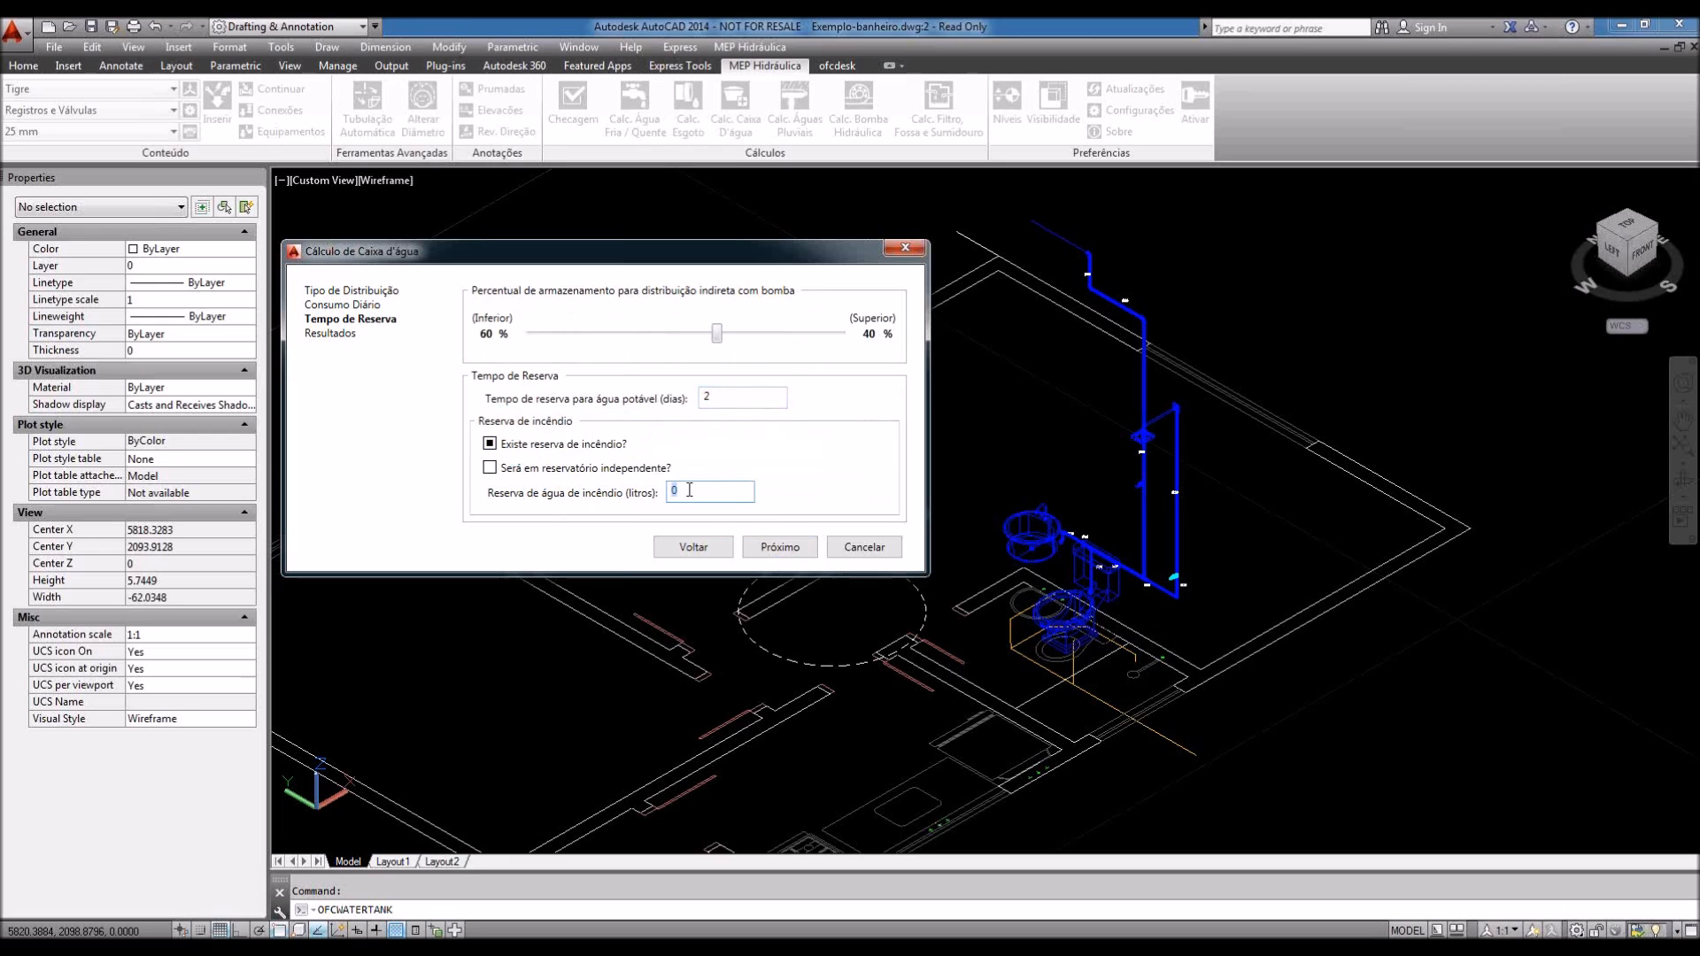
{"action": "type", "text": "500"}
{"action": "left_click", "coordinate": [780, 547]}
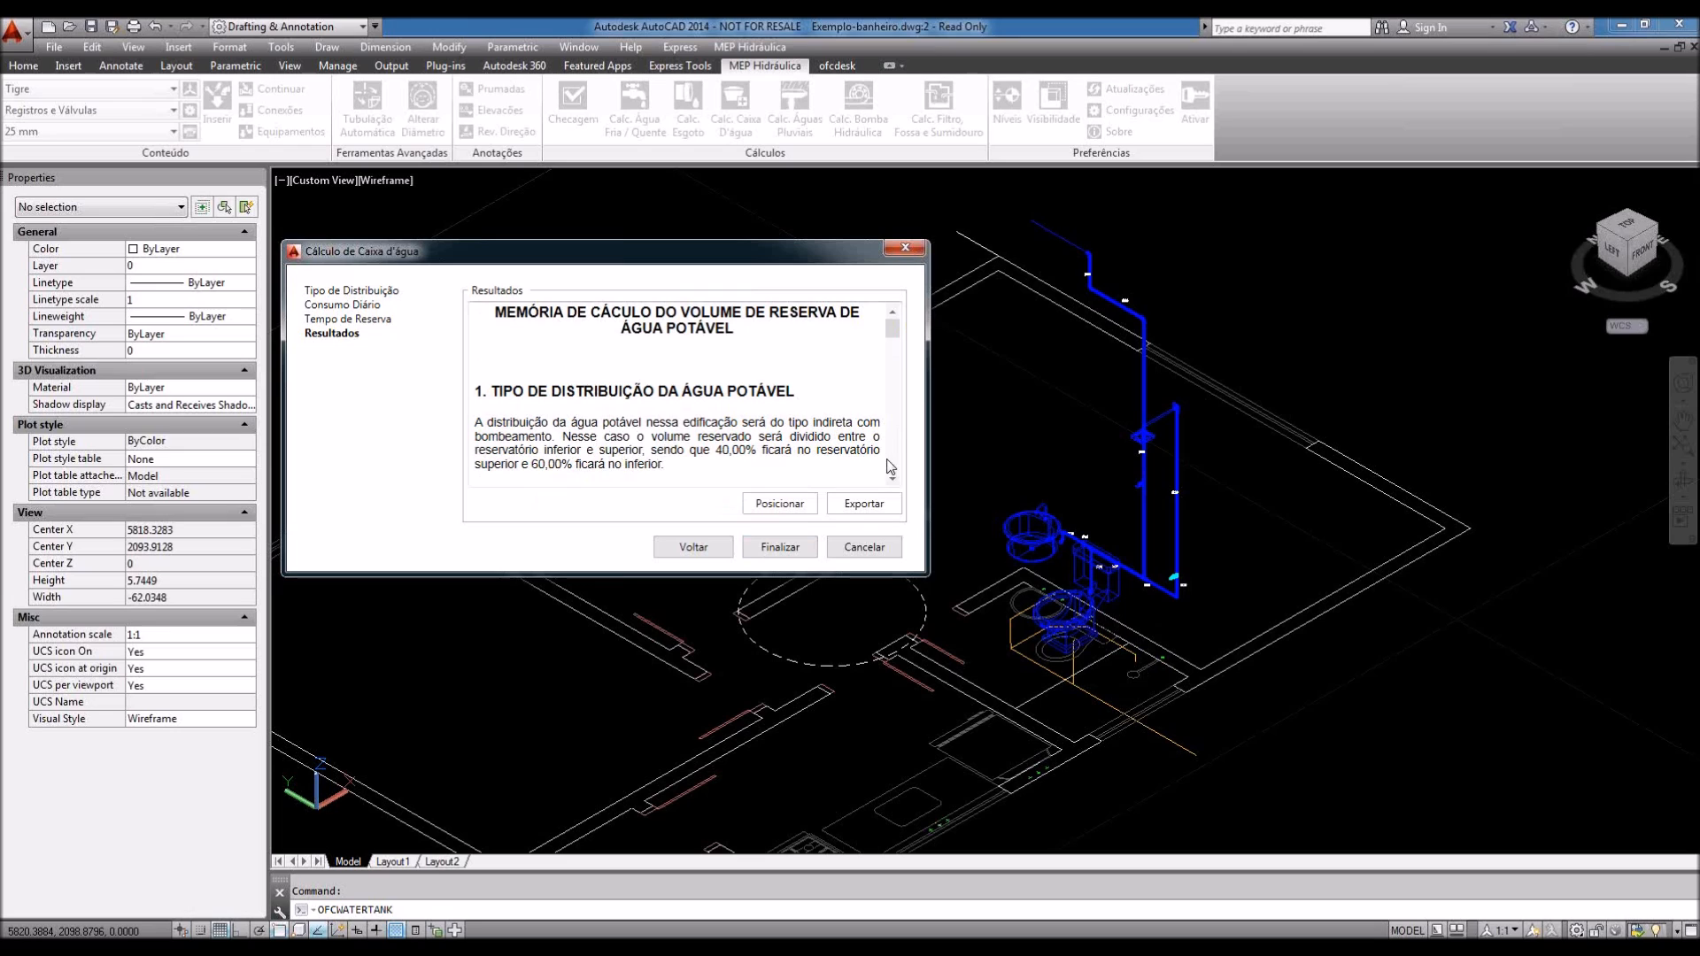
Step: Re-export the memo, overwriting Exemplo-banheiro.rtf
{"action": "left_click", "coordinate": [863, 504]}
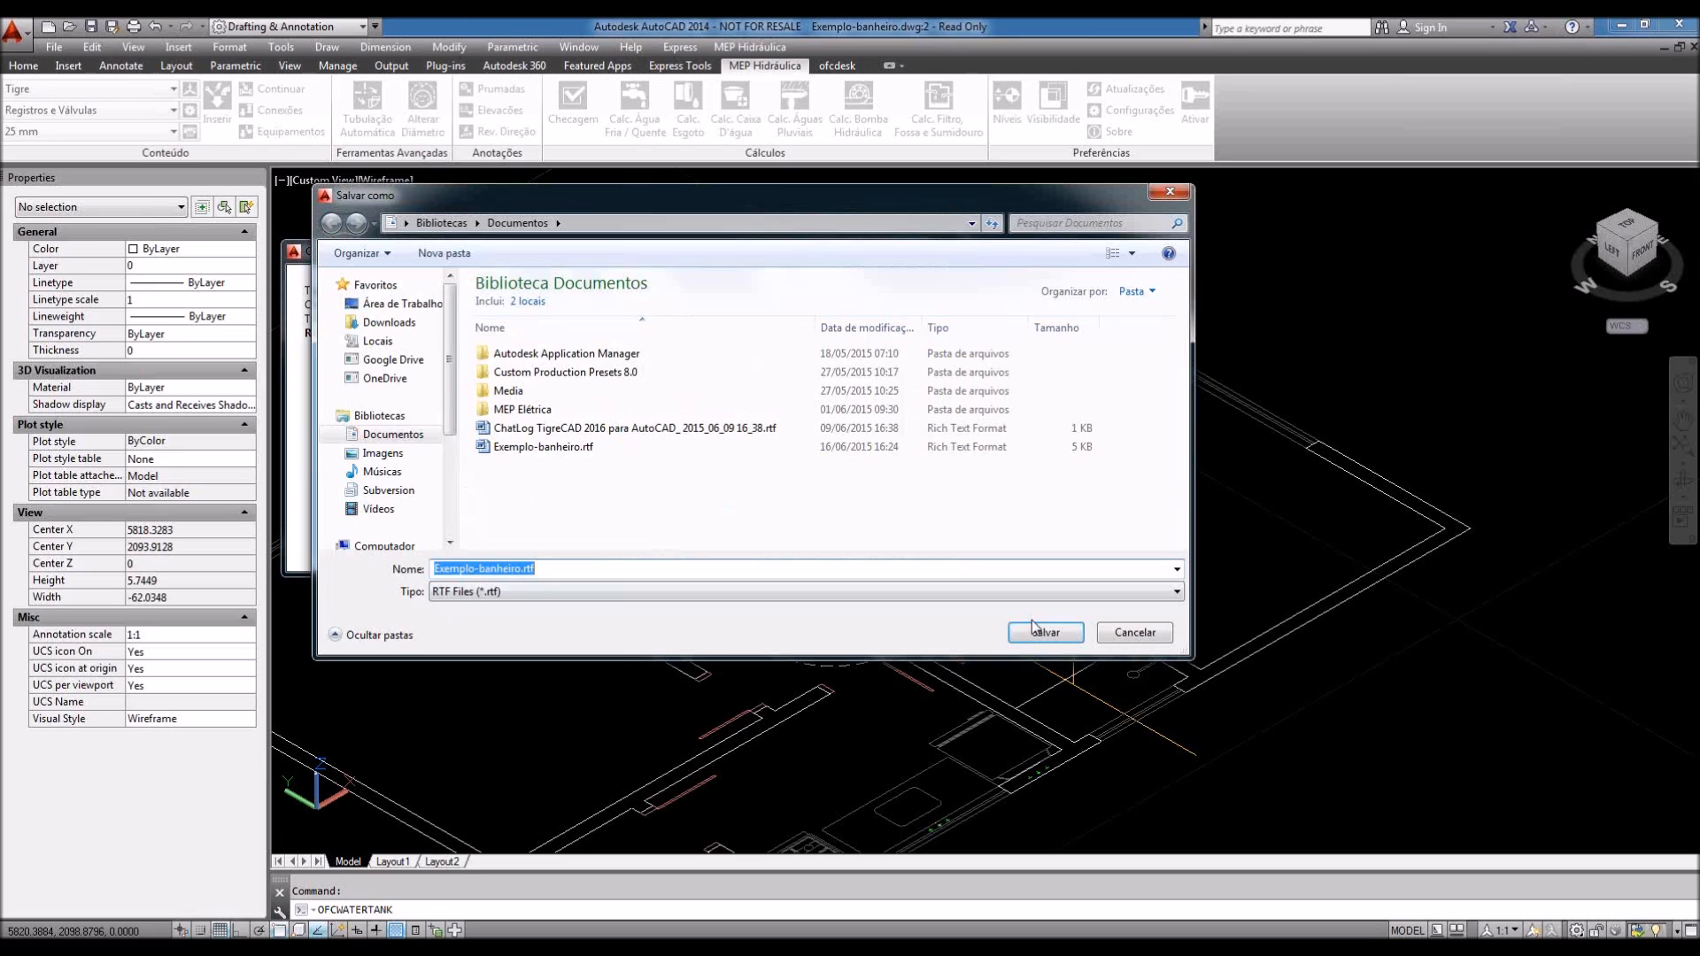
{"action": "left_click", "coordinate": [1045, 632]}
{"action": "left_click", "coordinate": [830, 480]}
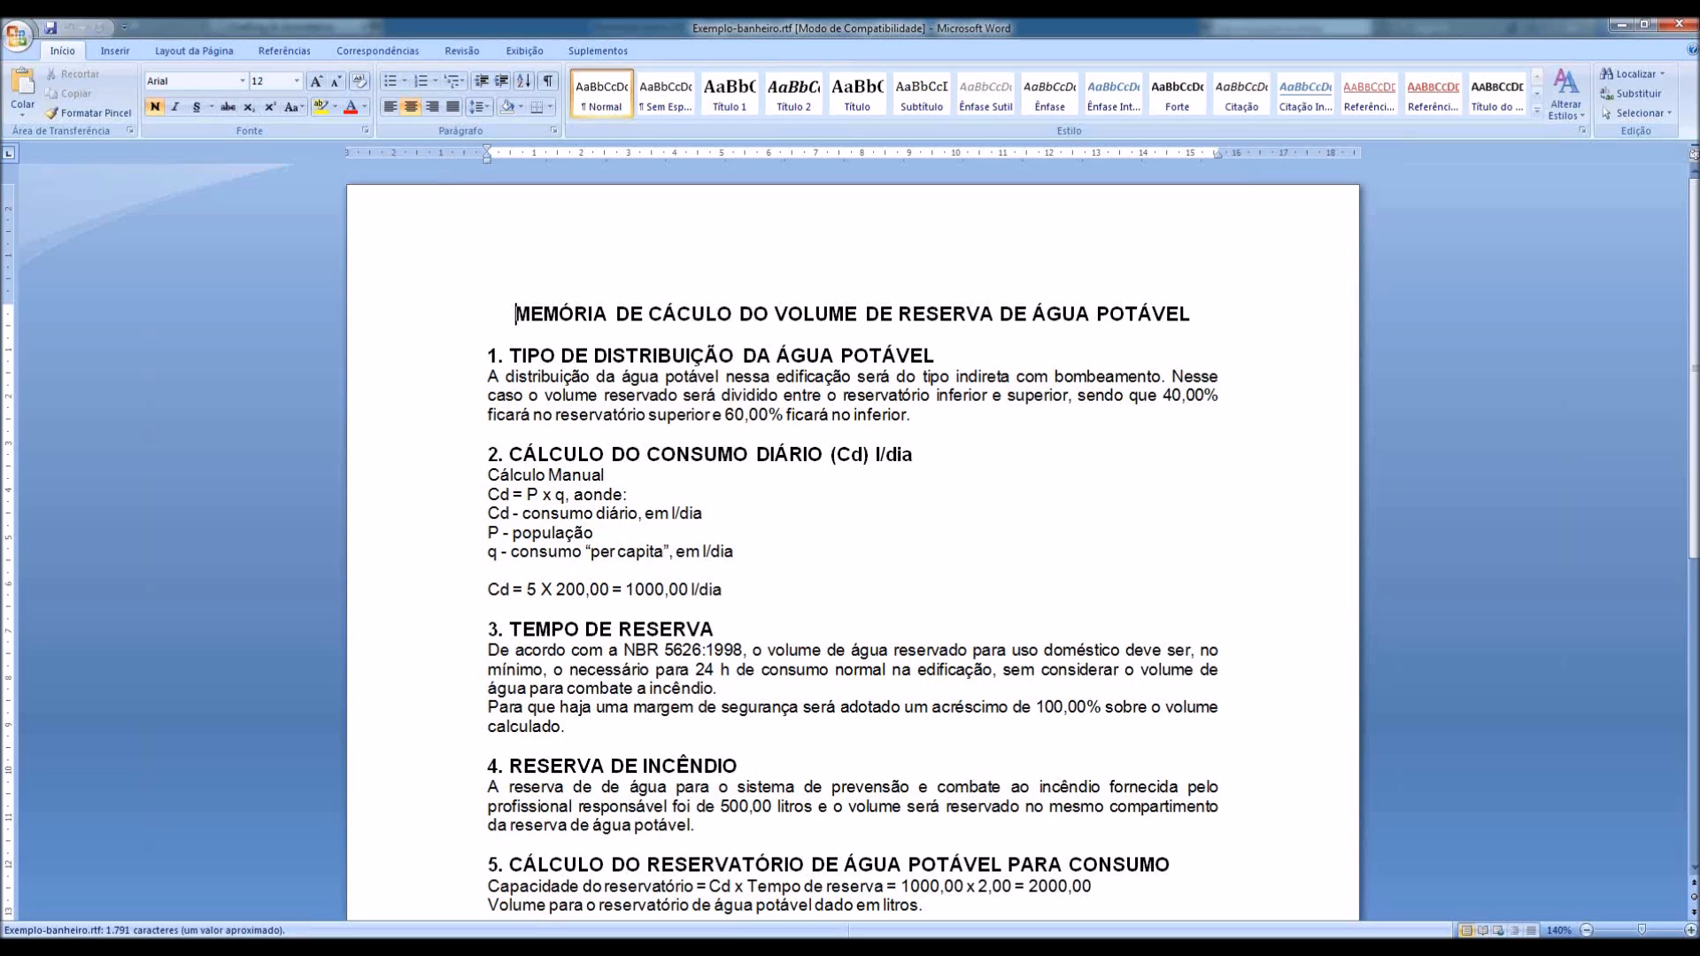
Step: Scroll the Word report, highlighting the consumption litros and the 1200,00 litros tank total
{"action": "scroll", "coordinate": [516, 469], "scroll_direction": "down", "scroll_amount": 9}
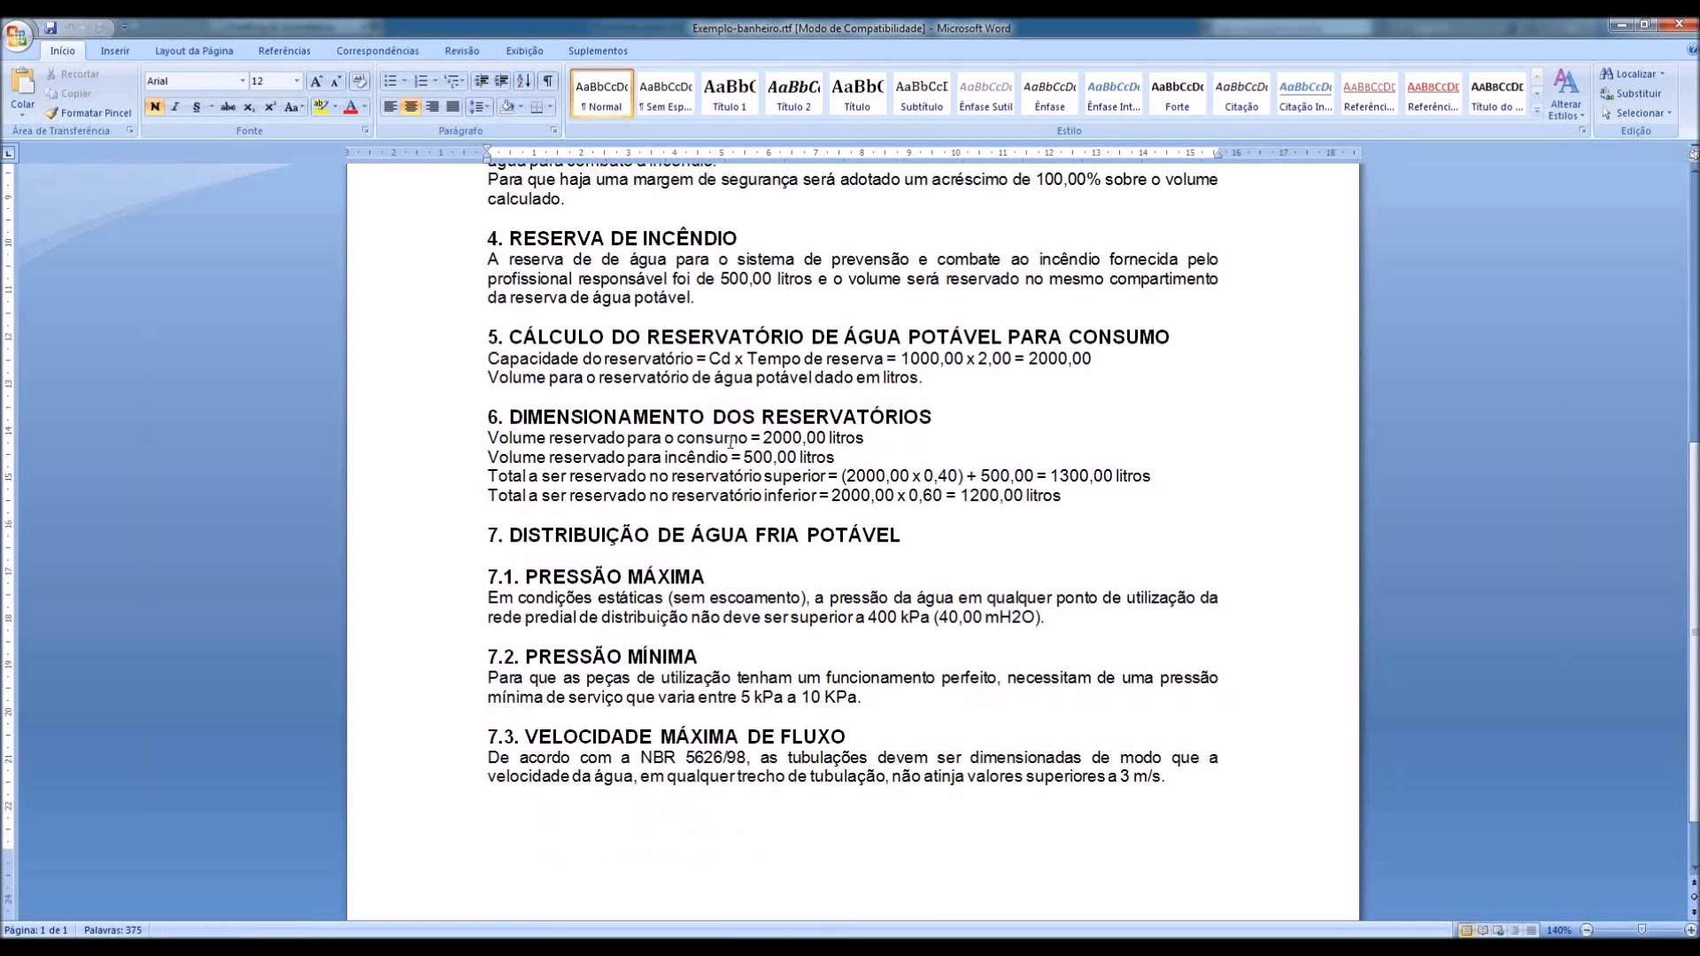
{"action": "left_click_drag", "start_coordinate": [867, 439], "coordinate": [762, 436]}
{"action": "left_click_drag", "start_coordinate": [1063, 496], "coordinate": [959, 497]}
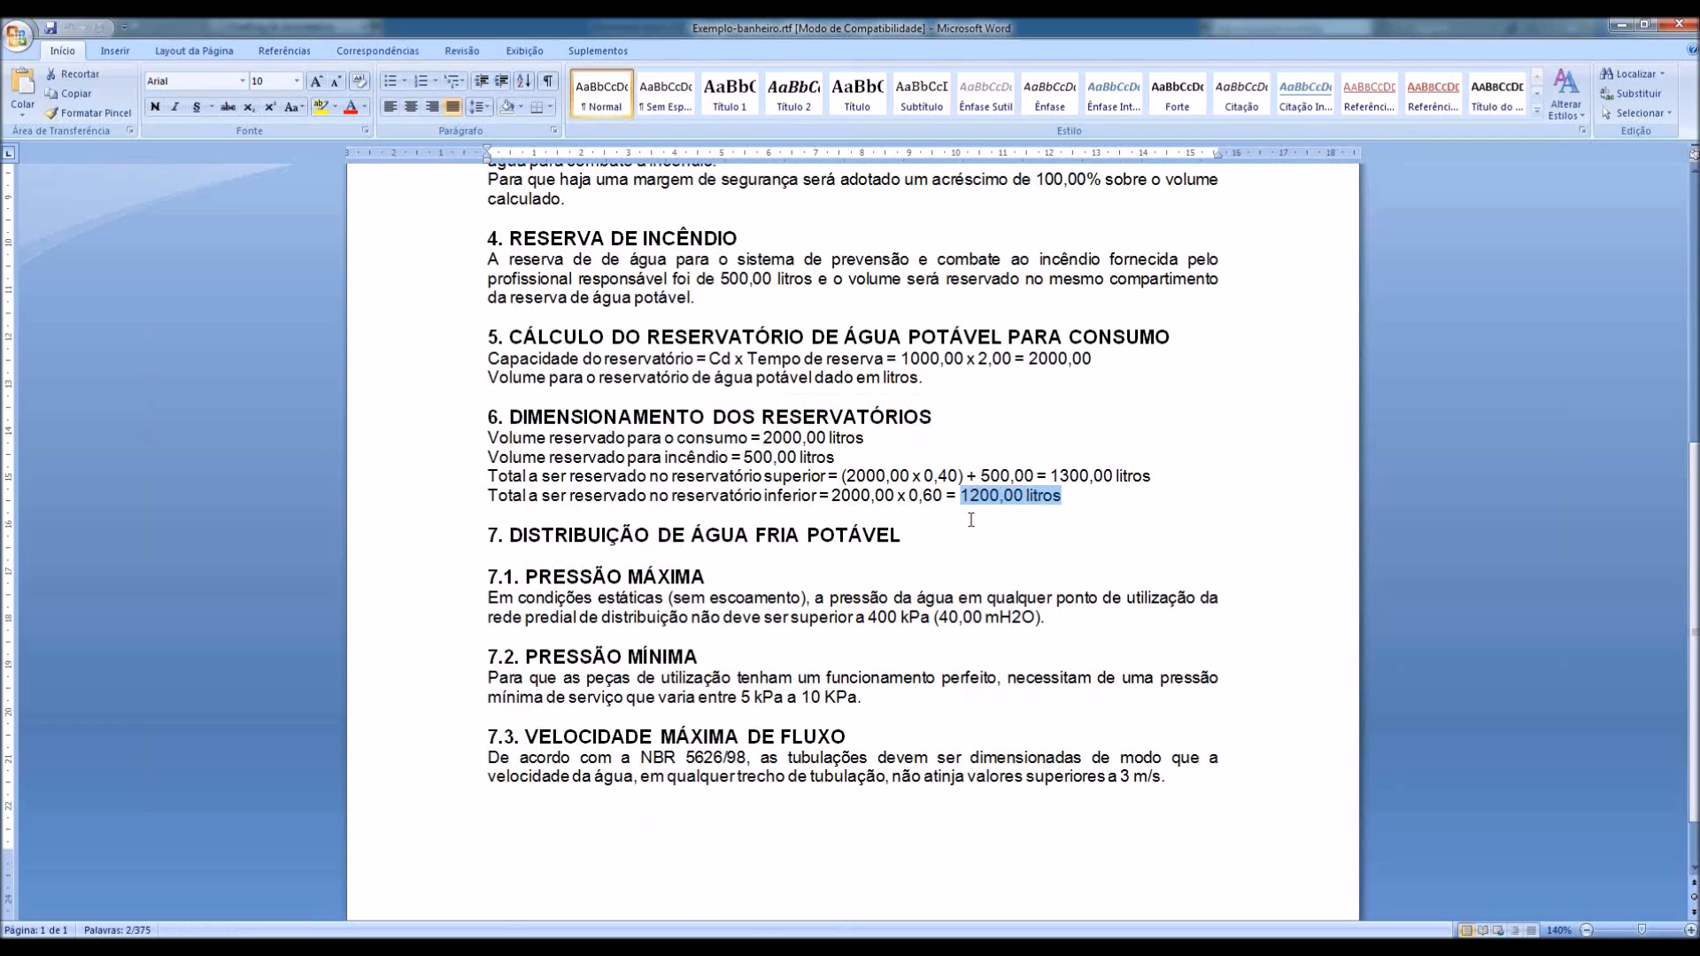
{"action": "scroll", "coordinate": [971, 520], "scroll_direction": "down", "scroll_amount": 1}
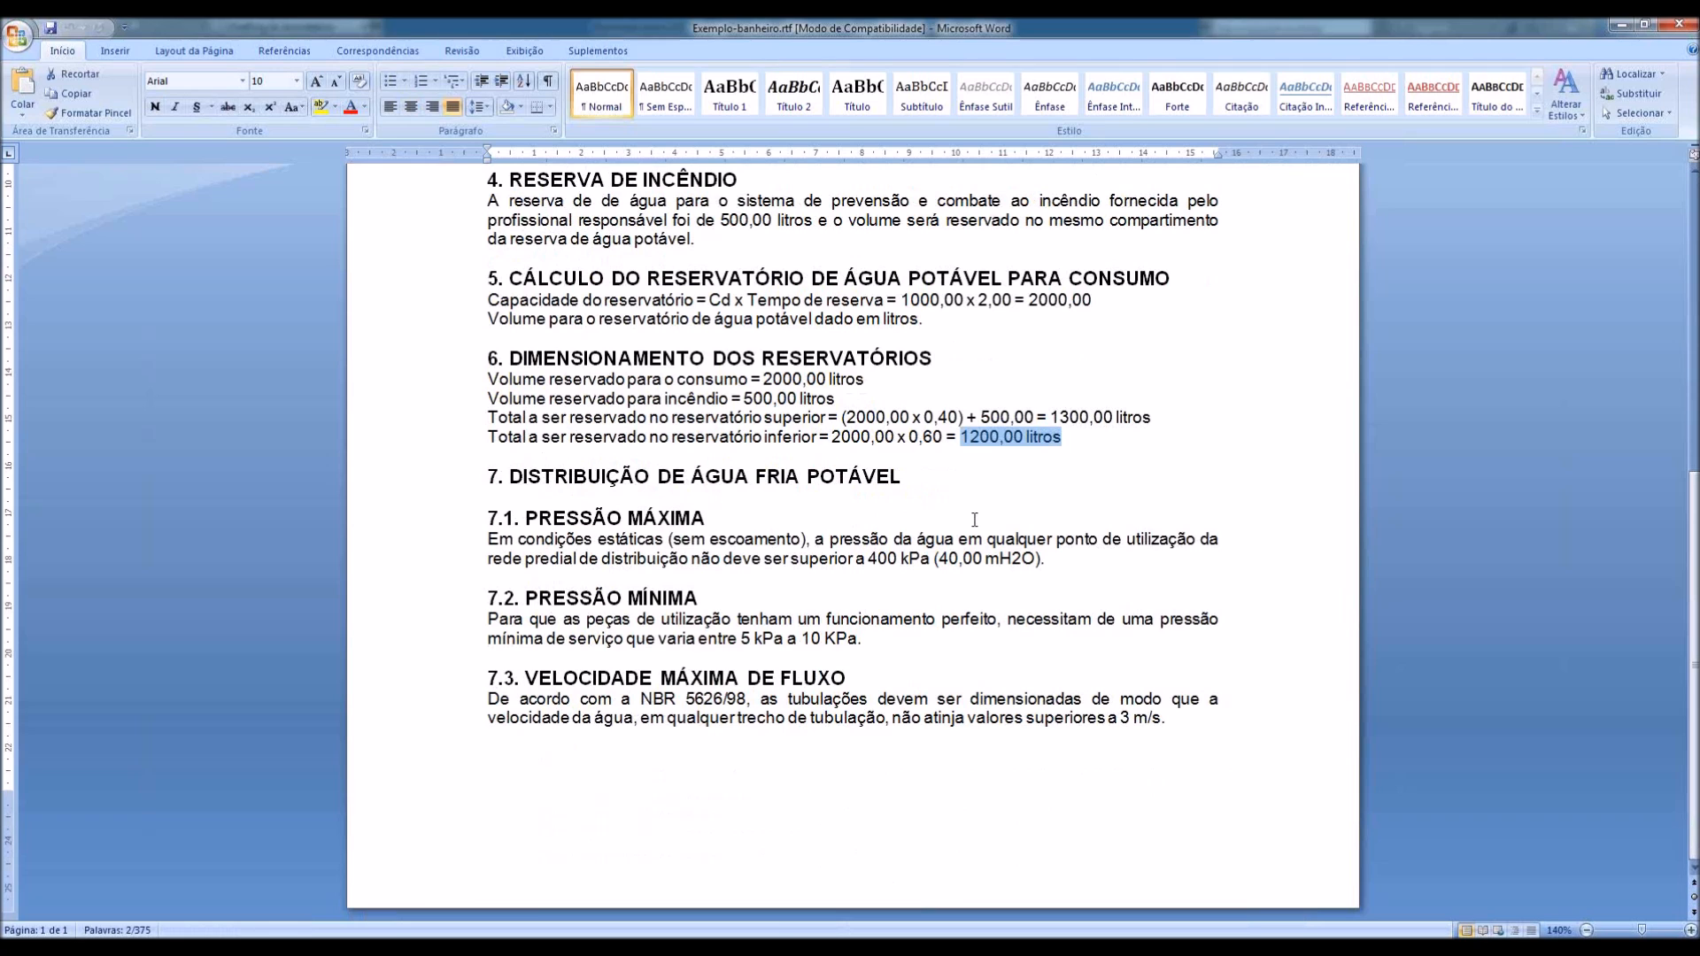
{"action": "scroll", "coordinate": [974, 519], "scroll_direction": "up", "scroll_amount": 5}
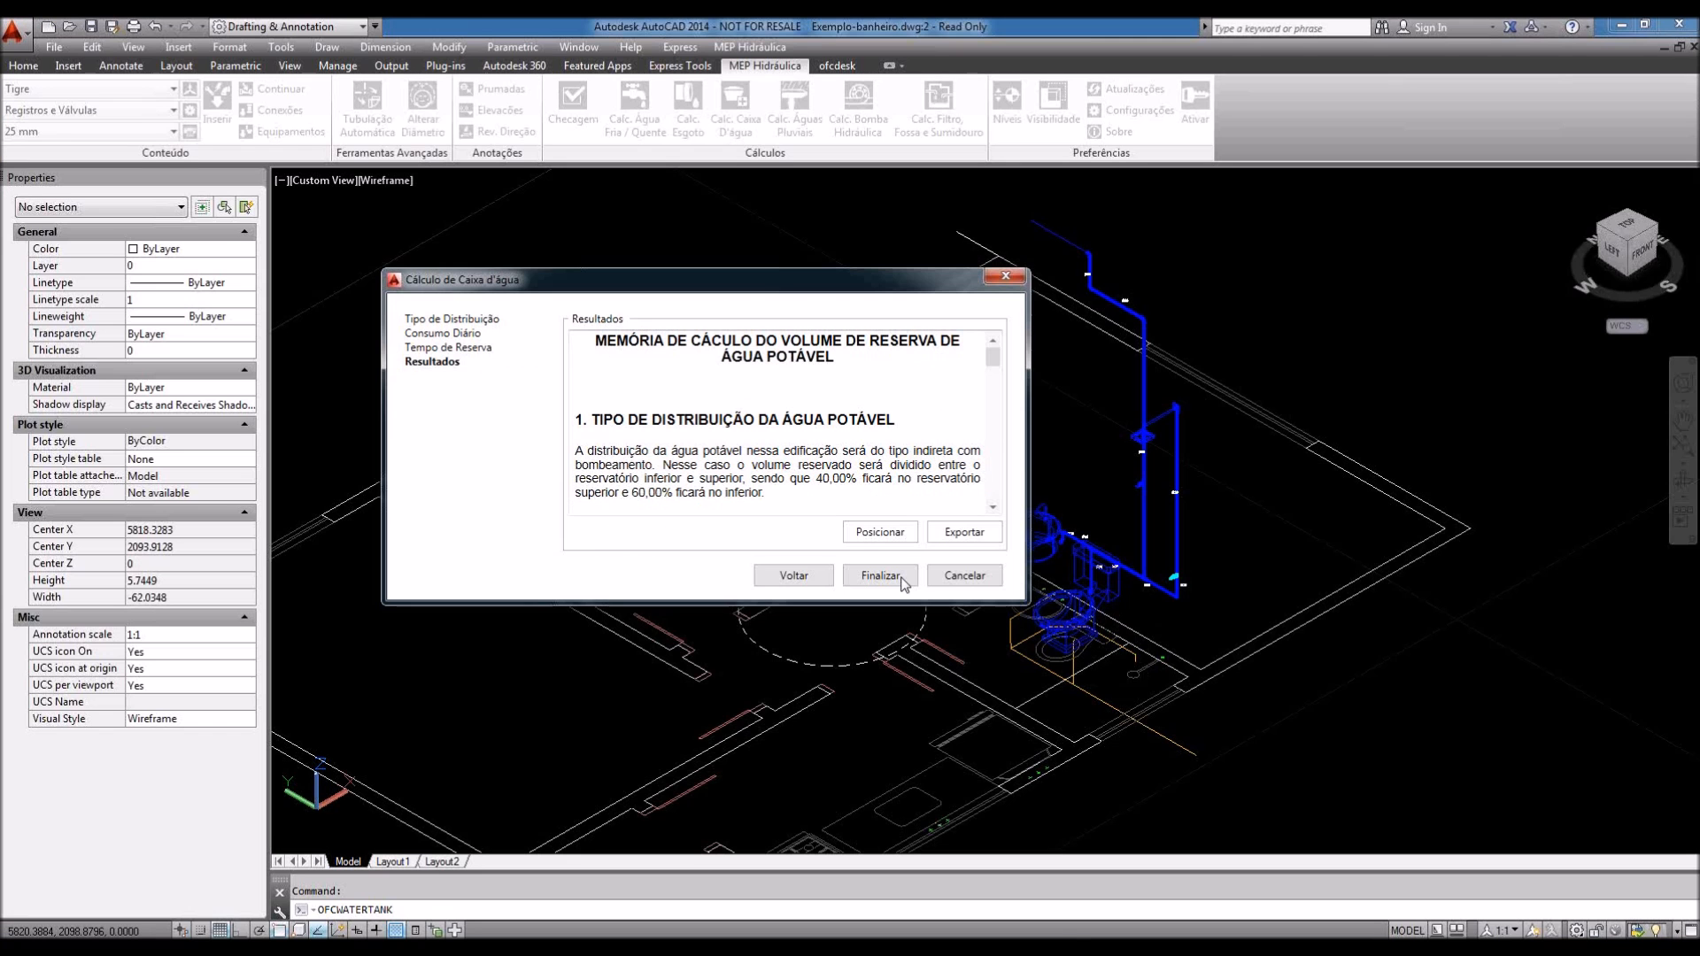
Step: Finish the water-tank calculation and open the rainwater drainage calculation, repositioning its window
{"action": "left_click", "coordinate": [881, 576]}
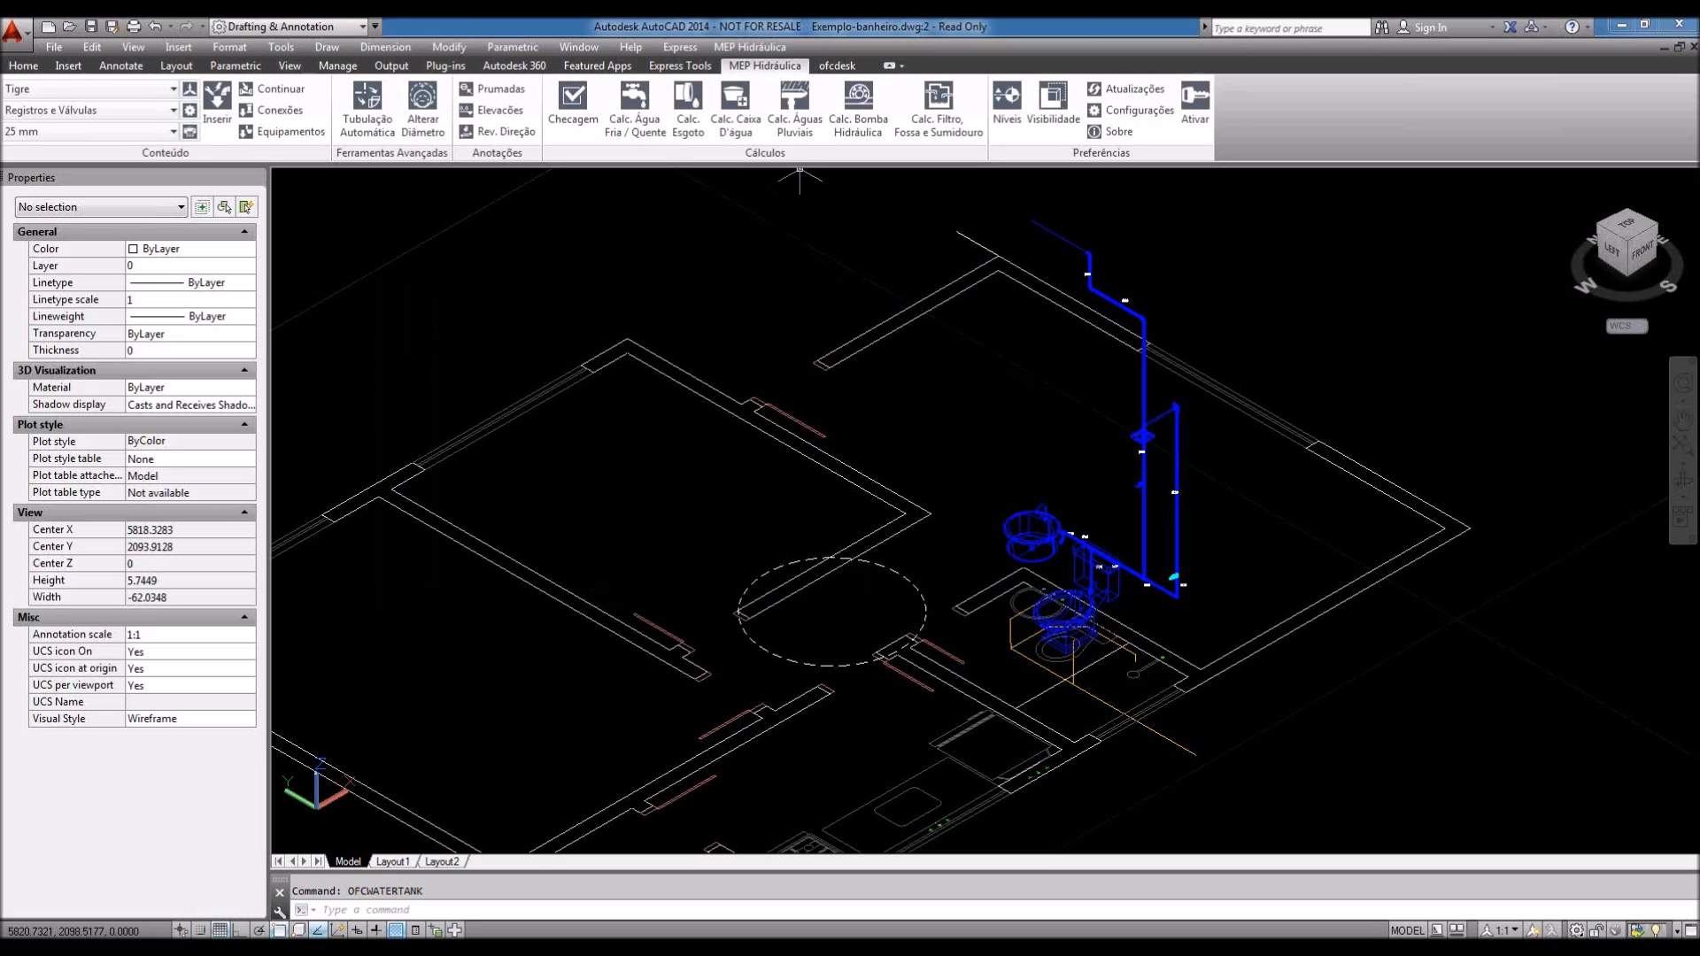
{"action": "left_click", "coordinate": [806, 138]}
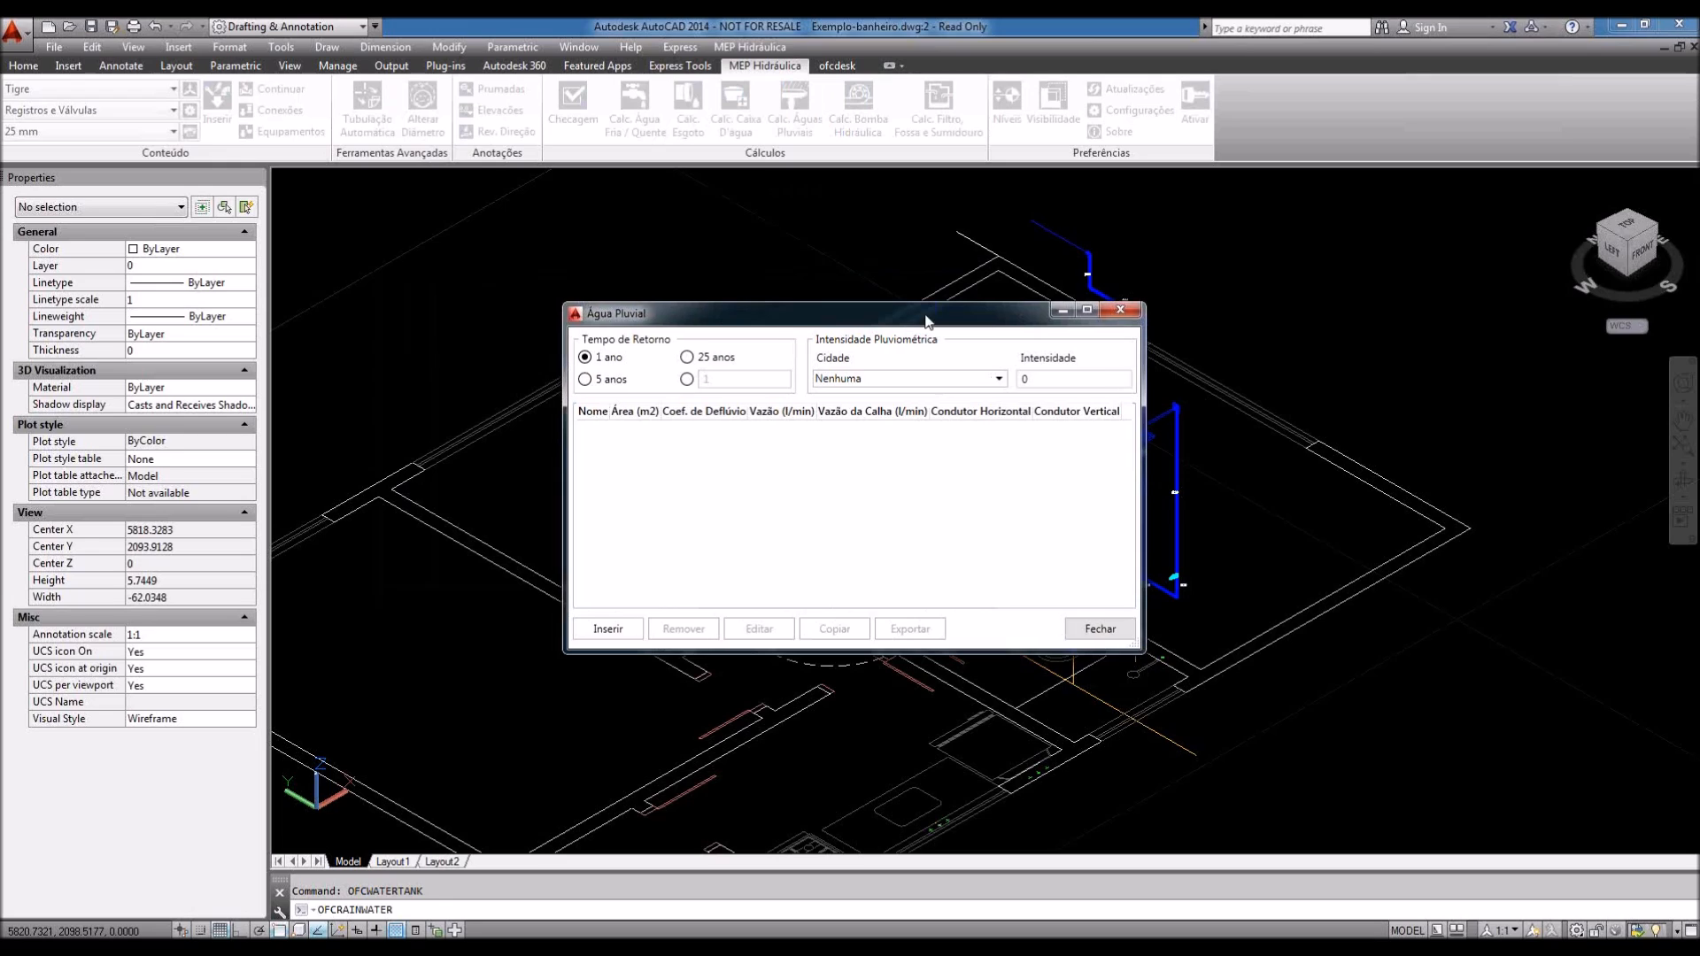
{"action": "left_click_drag", "start_coordinate": [911, 324], "coordinate": [879, 356]}
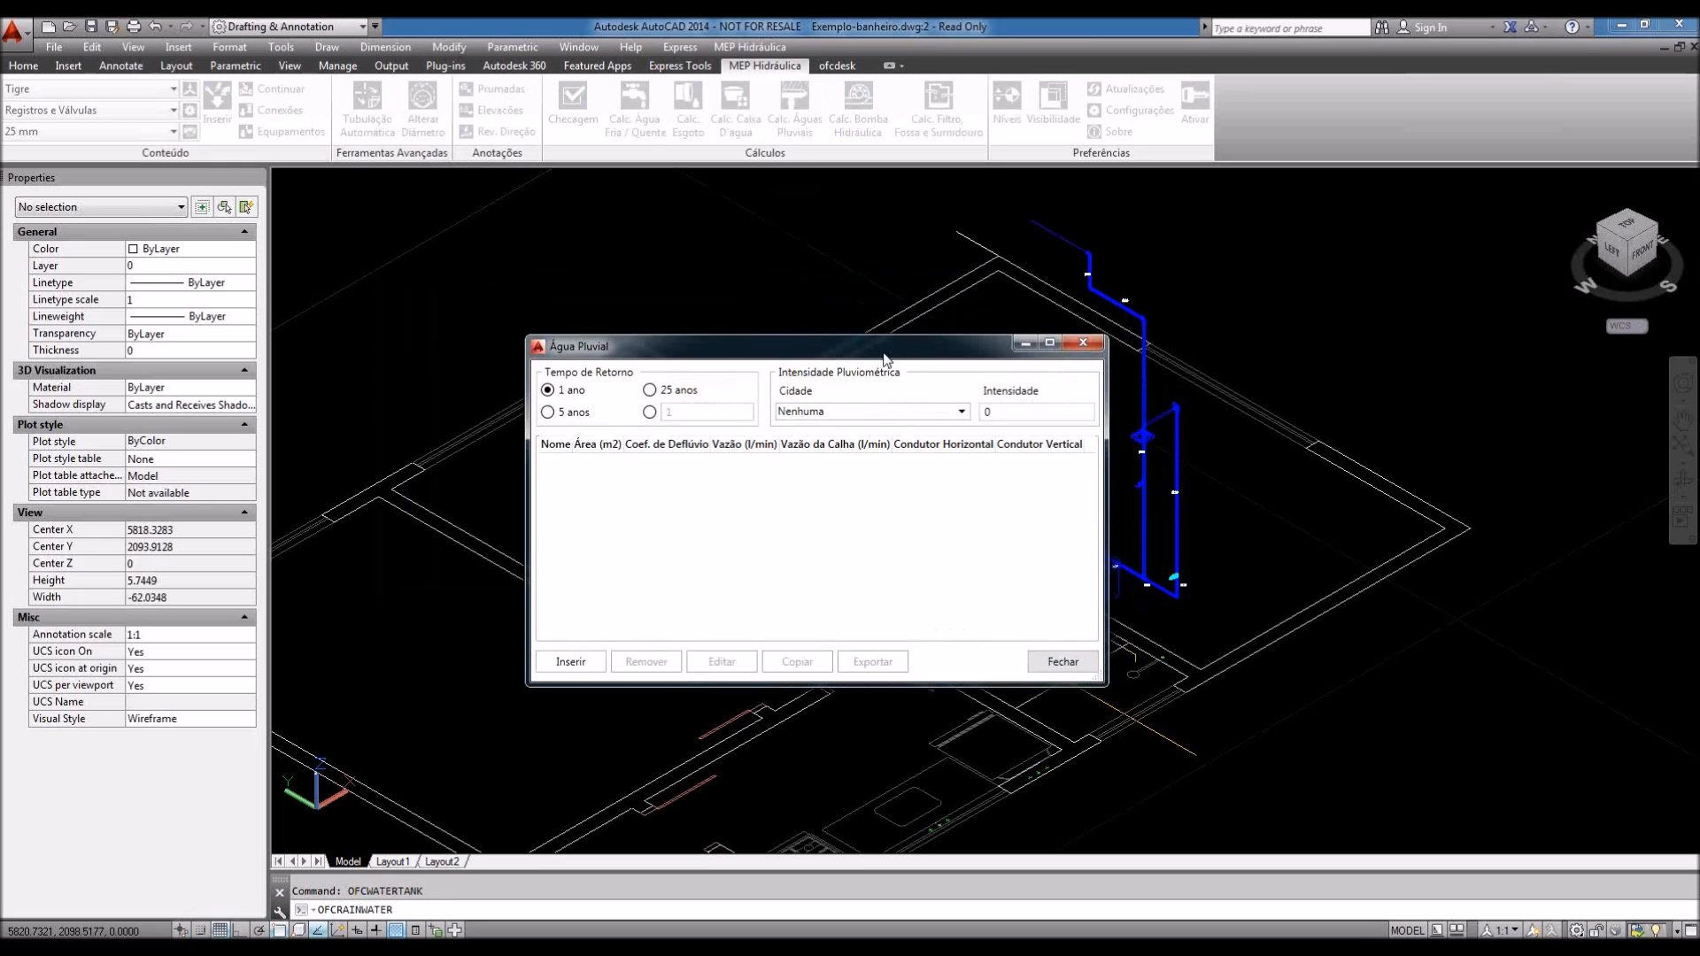
{"action": "left_click_drag", "start_coordinate": [879, 350], "coordinate": [857, 337]}
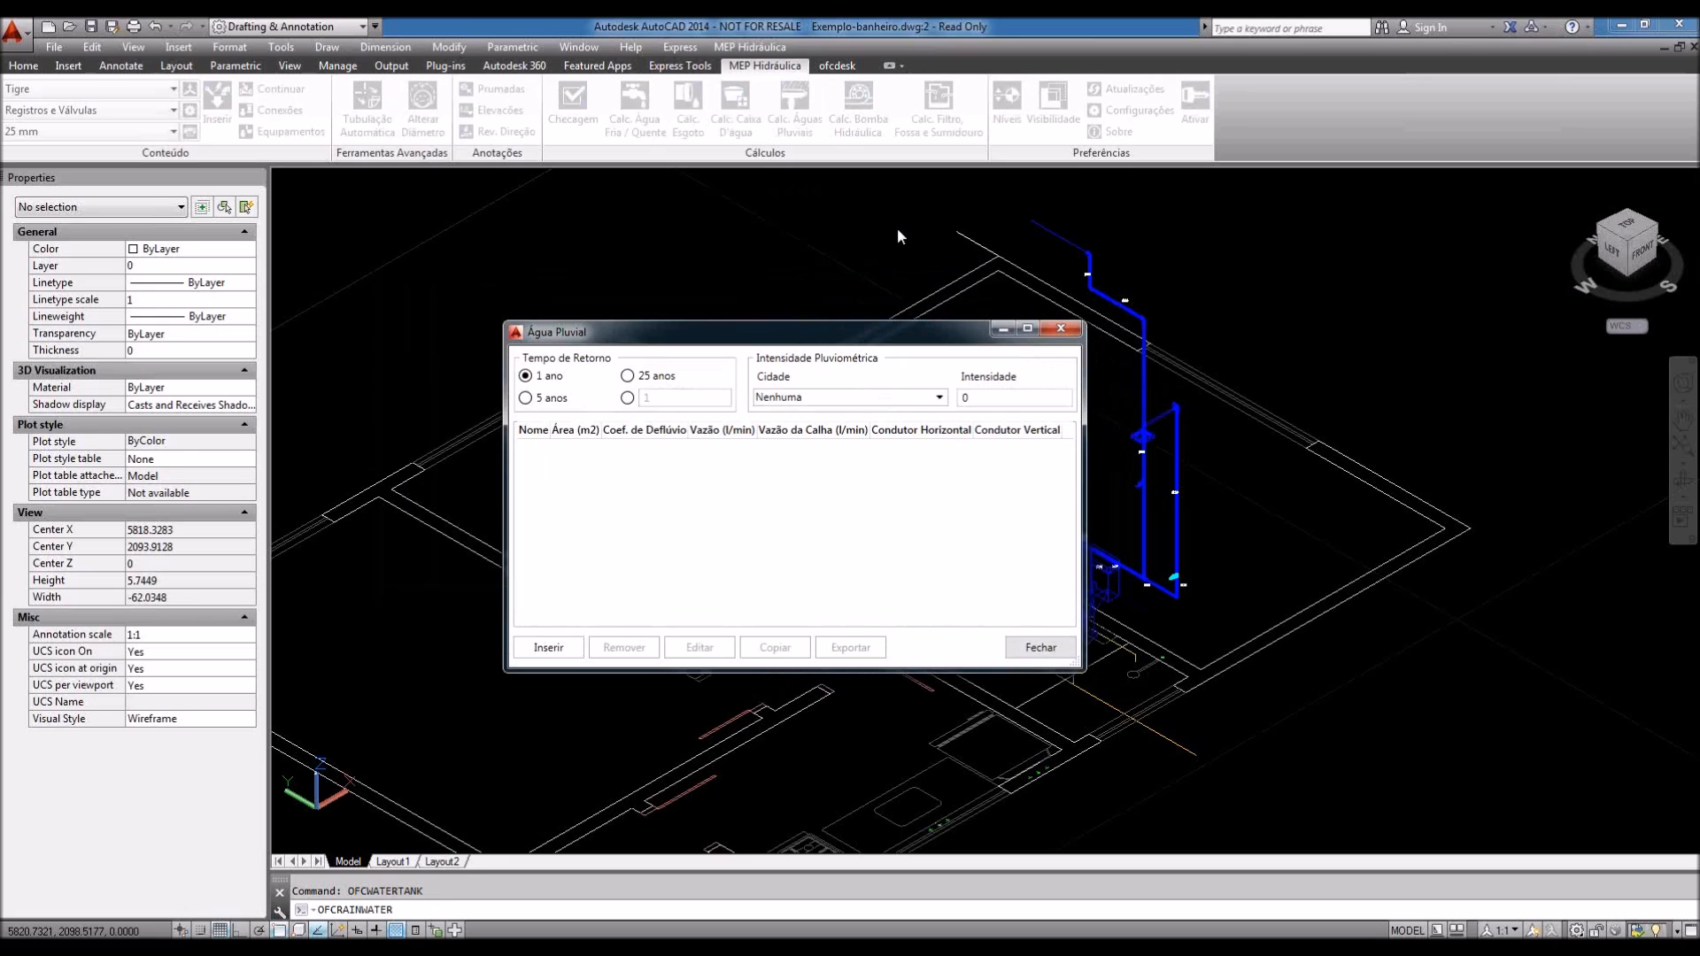
{"action": "left_click_drag", "start_coordinate": [896, 328], "coordinate": [896, 324]}
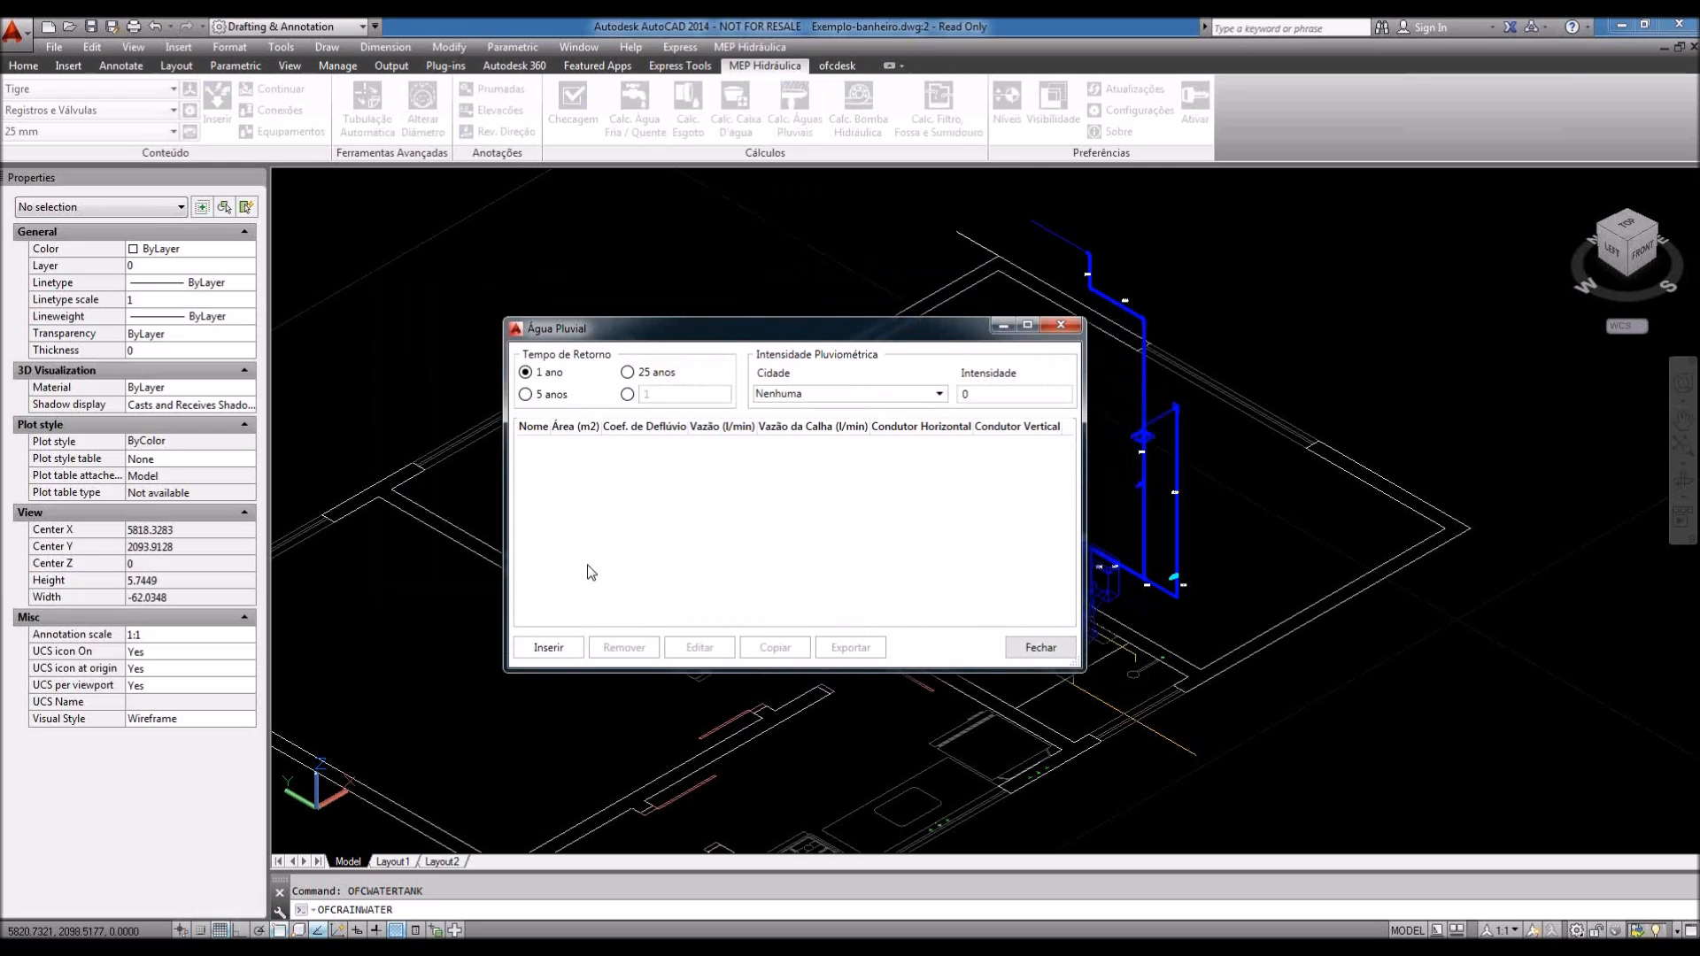
Step: Preview a new rainwater outlet with Superfície plana horizontal area, then cancel and close
{"action": "left_click", "coordinate": [548, 648]}
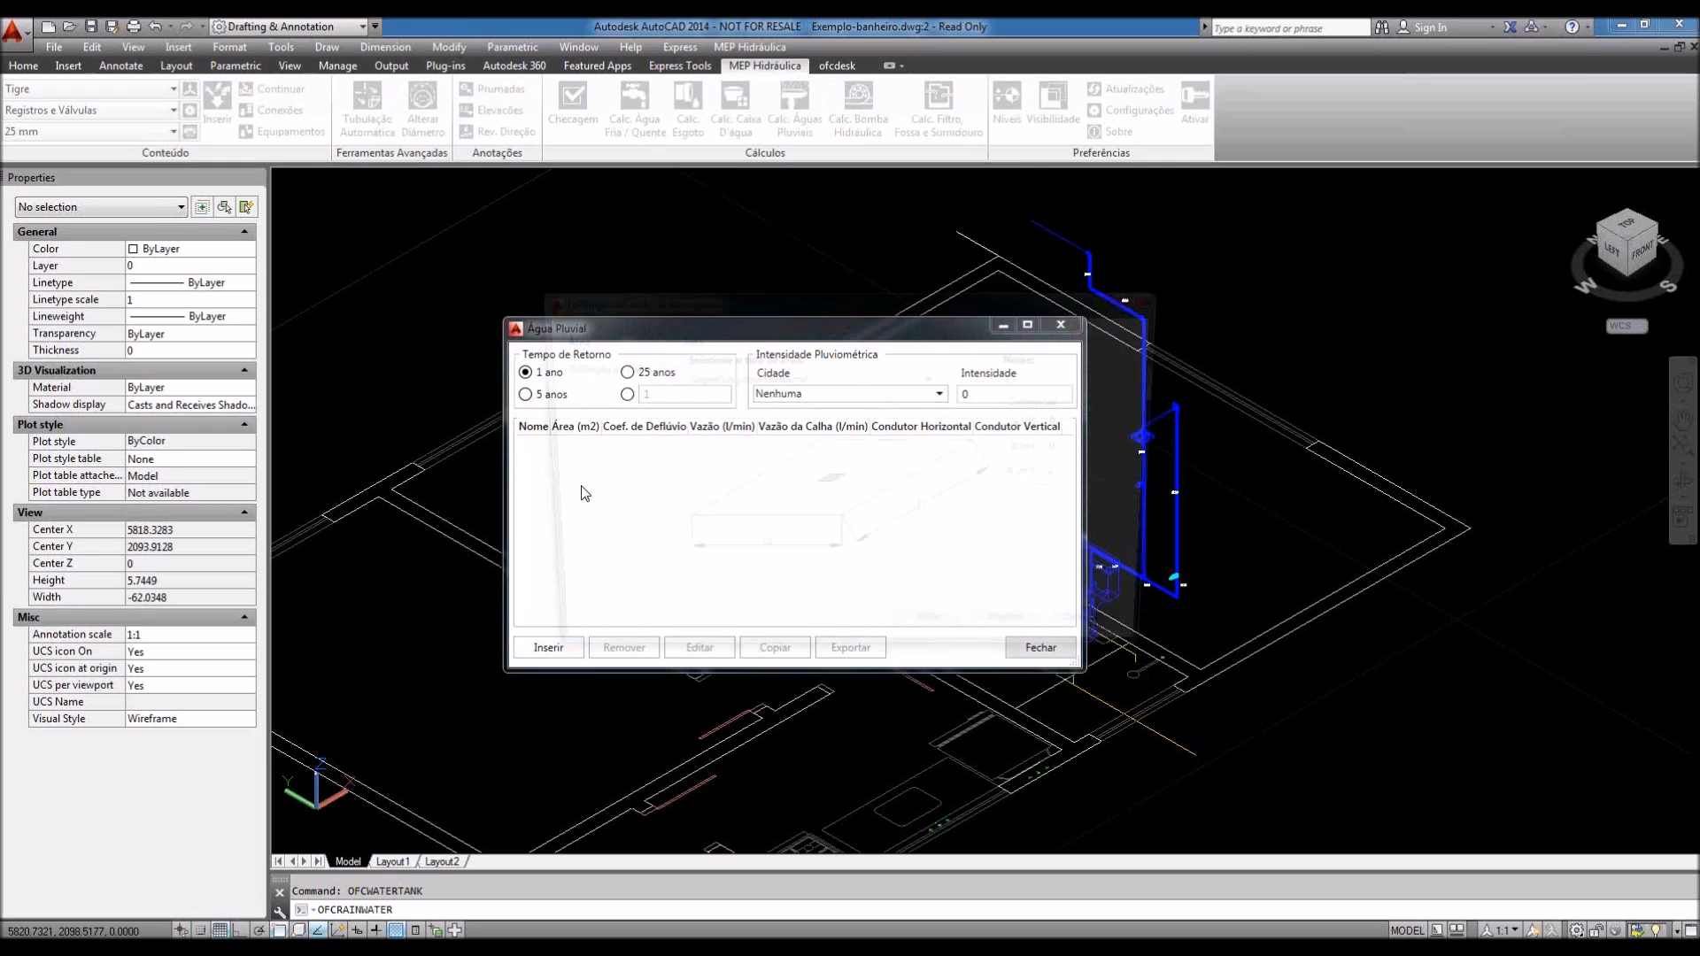
{"action": "left_click", "coordinate": [862, 378]}
{"action": "left_click", "coordinate": [863, 379]}
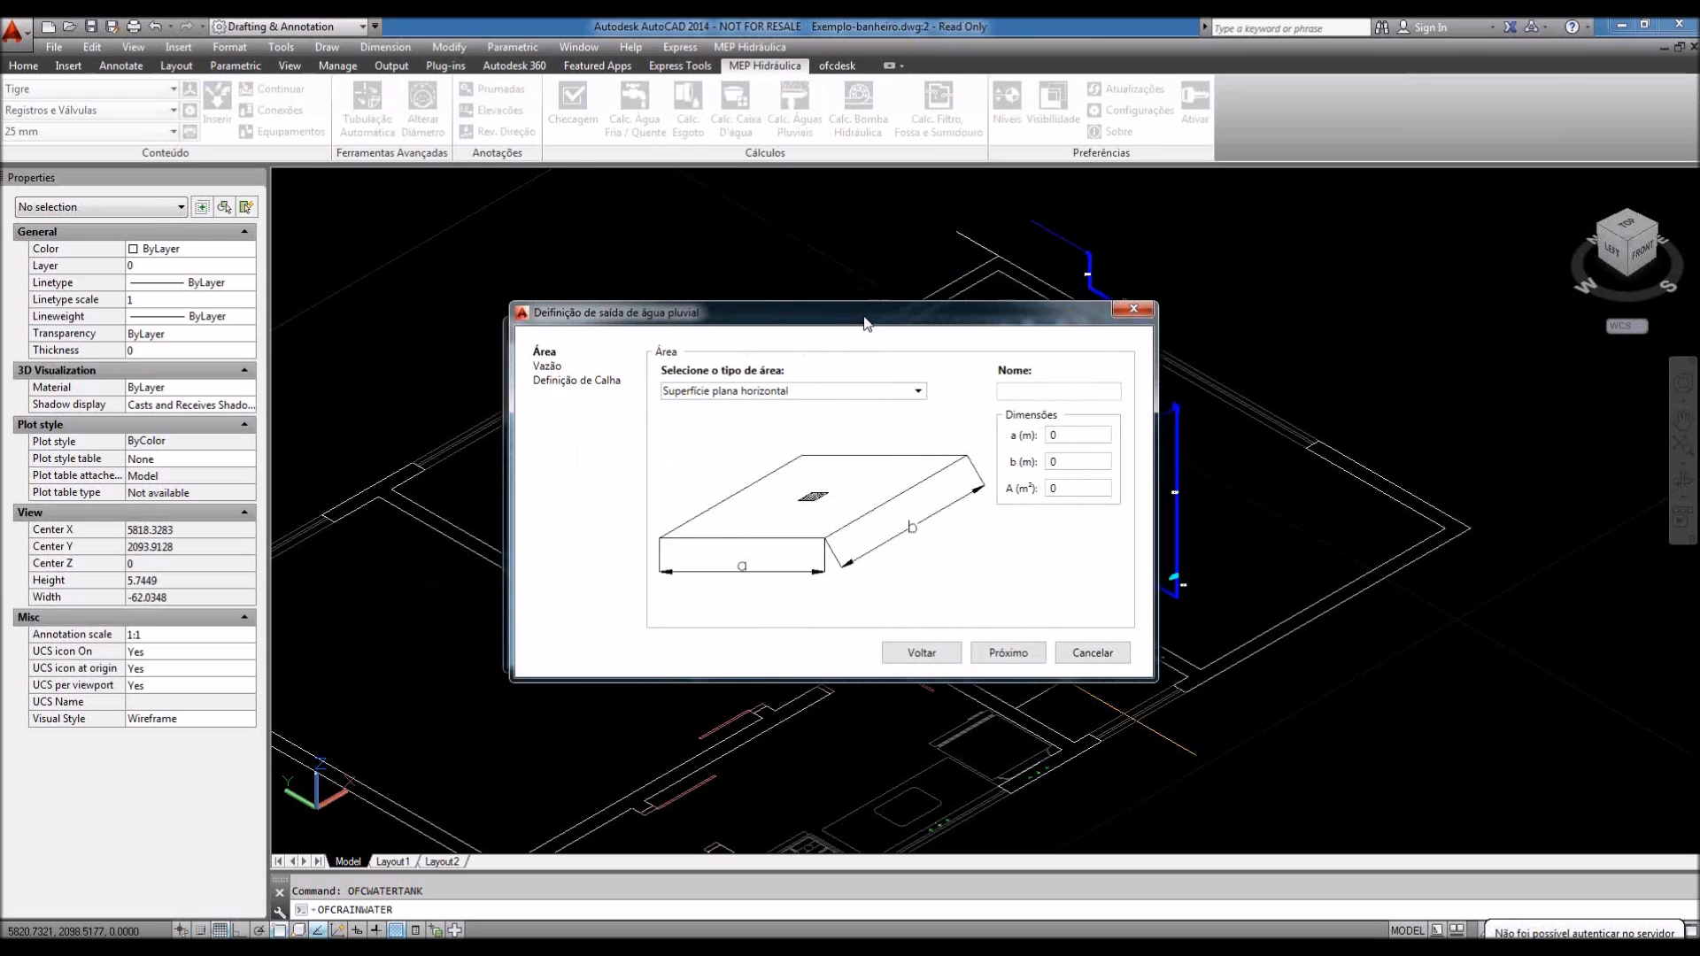
{"action": "left_click", "coordinate": [1108, 639]}
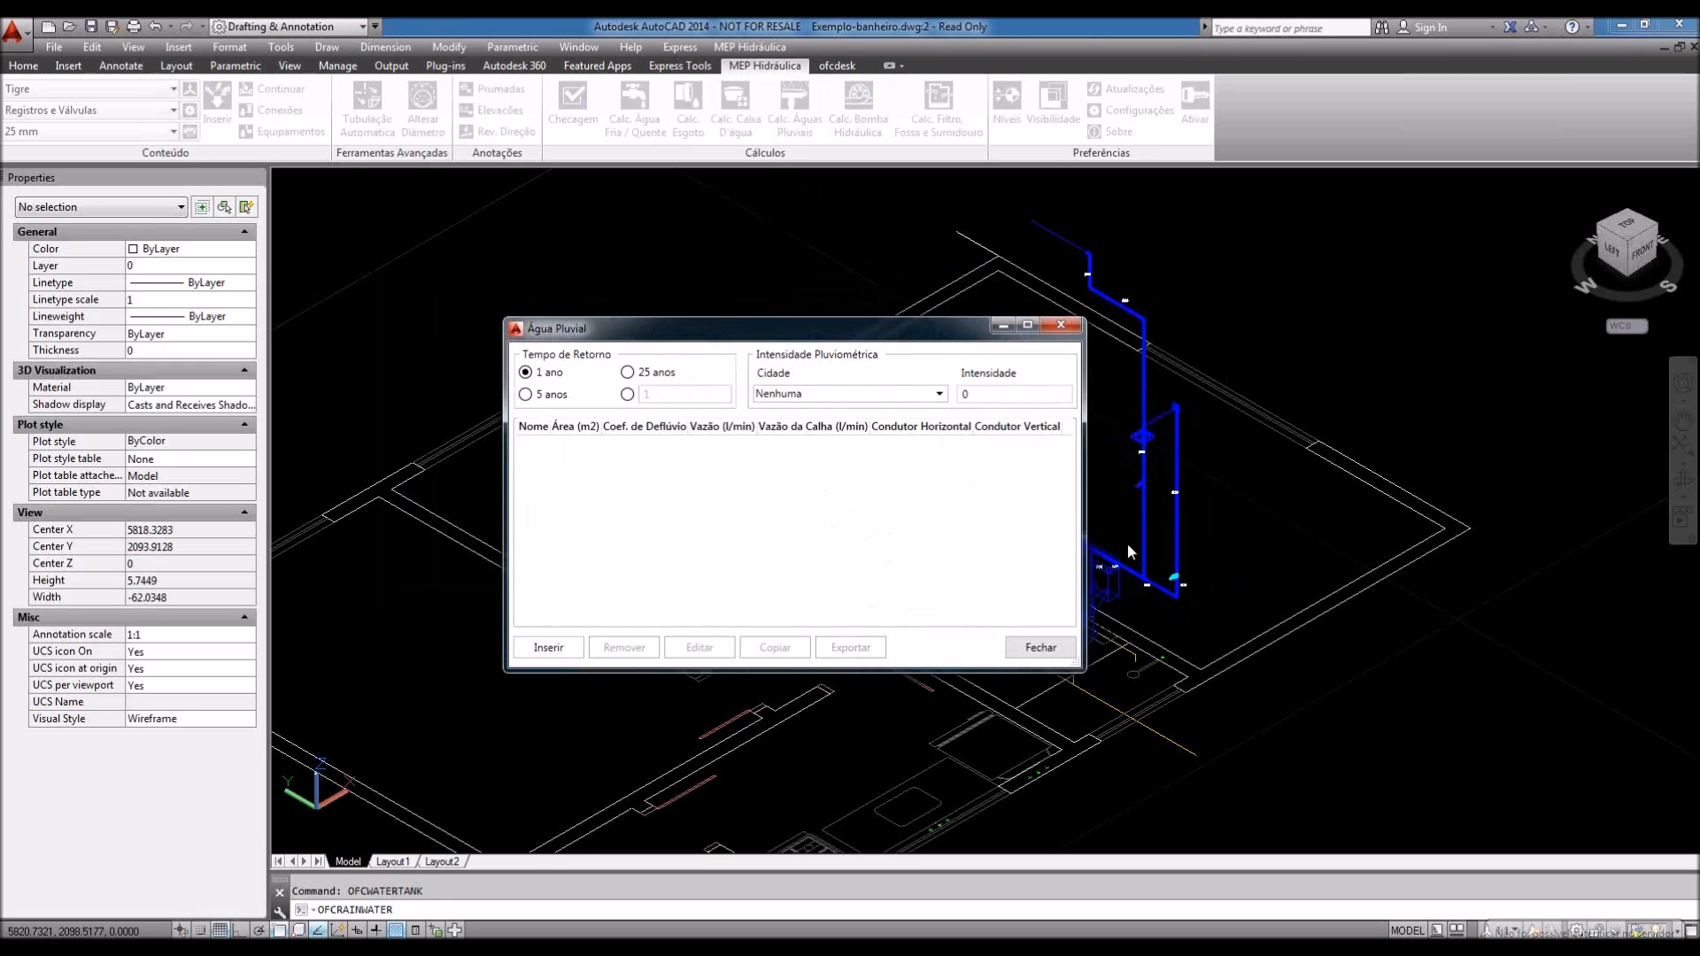
{"action": "left_click", "coordinate": [1040, 648]}
{"action": "left_click", "coordinate": [858, 107]}
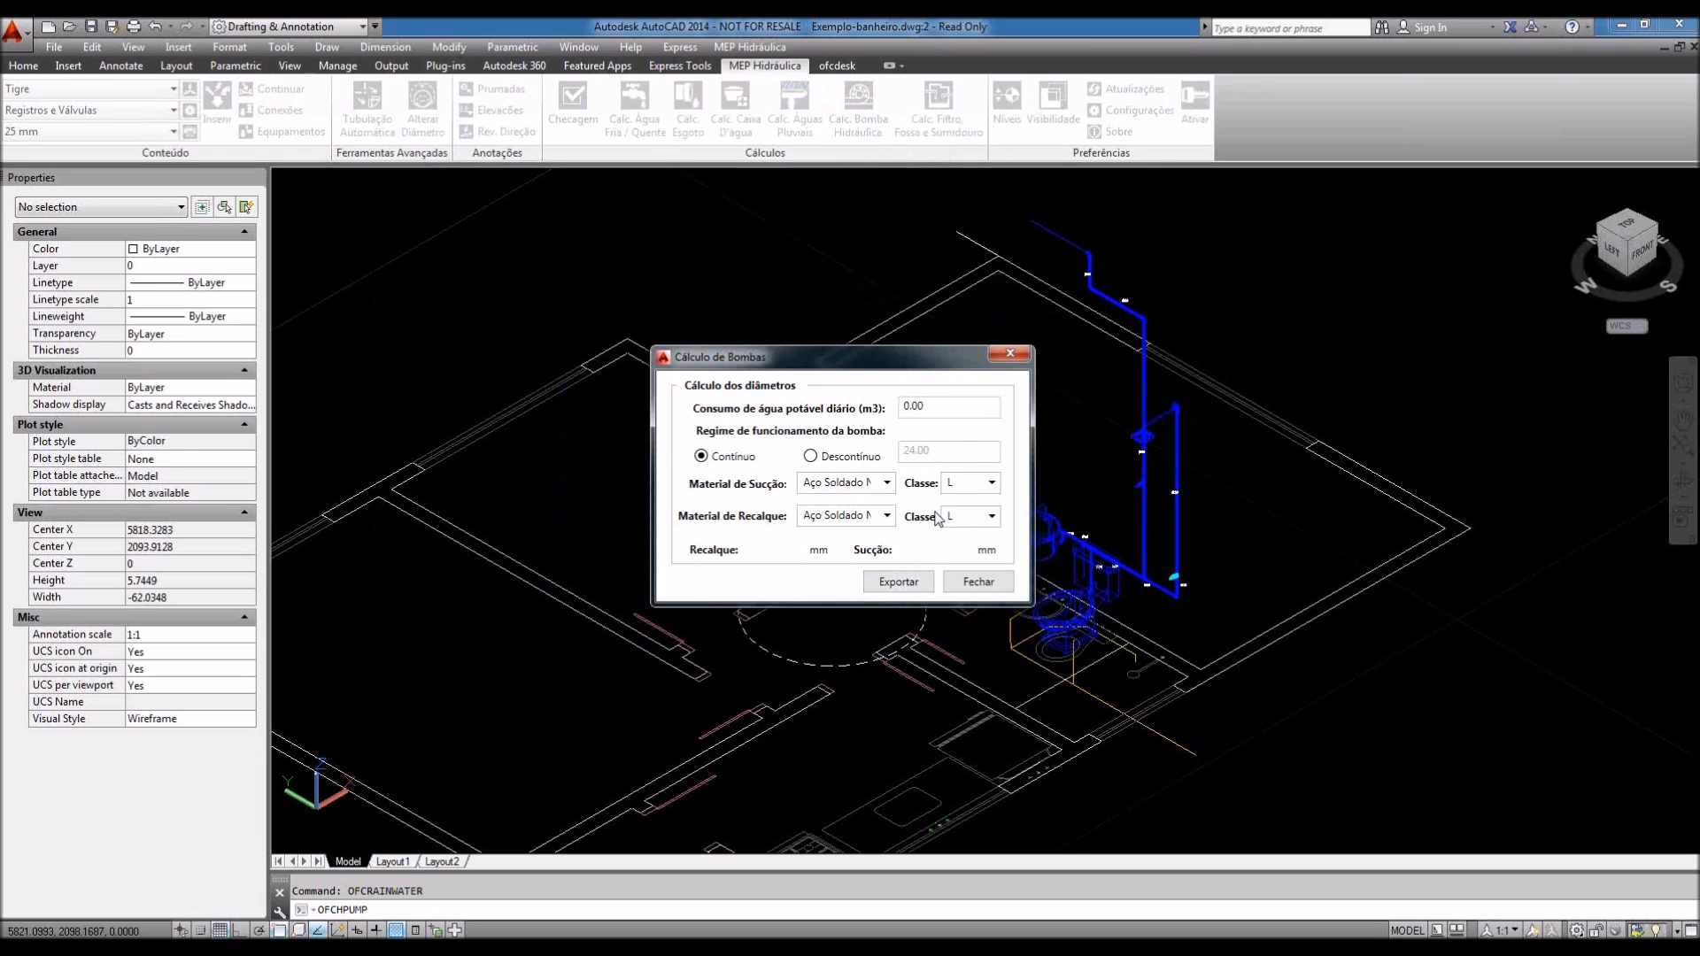
Step: Set the pump's suction material to Aço Soldado Em Uso
{"action": "left_click", "coordinate": [886, 484]}
{"action": "left_click", "coordinate": [887, 483]}
{"action": "left_click_drag", "start_coordinate": [773, 361], "coordinate": [766, 366]}
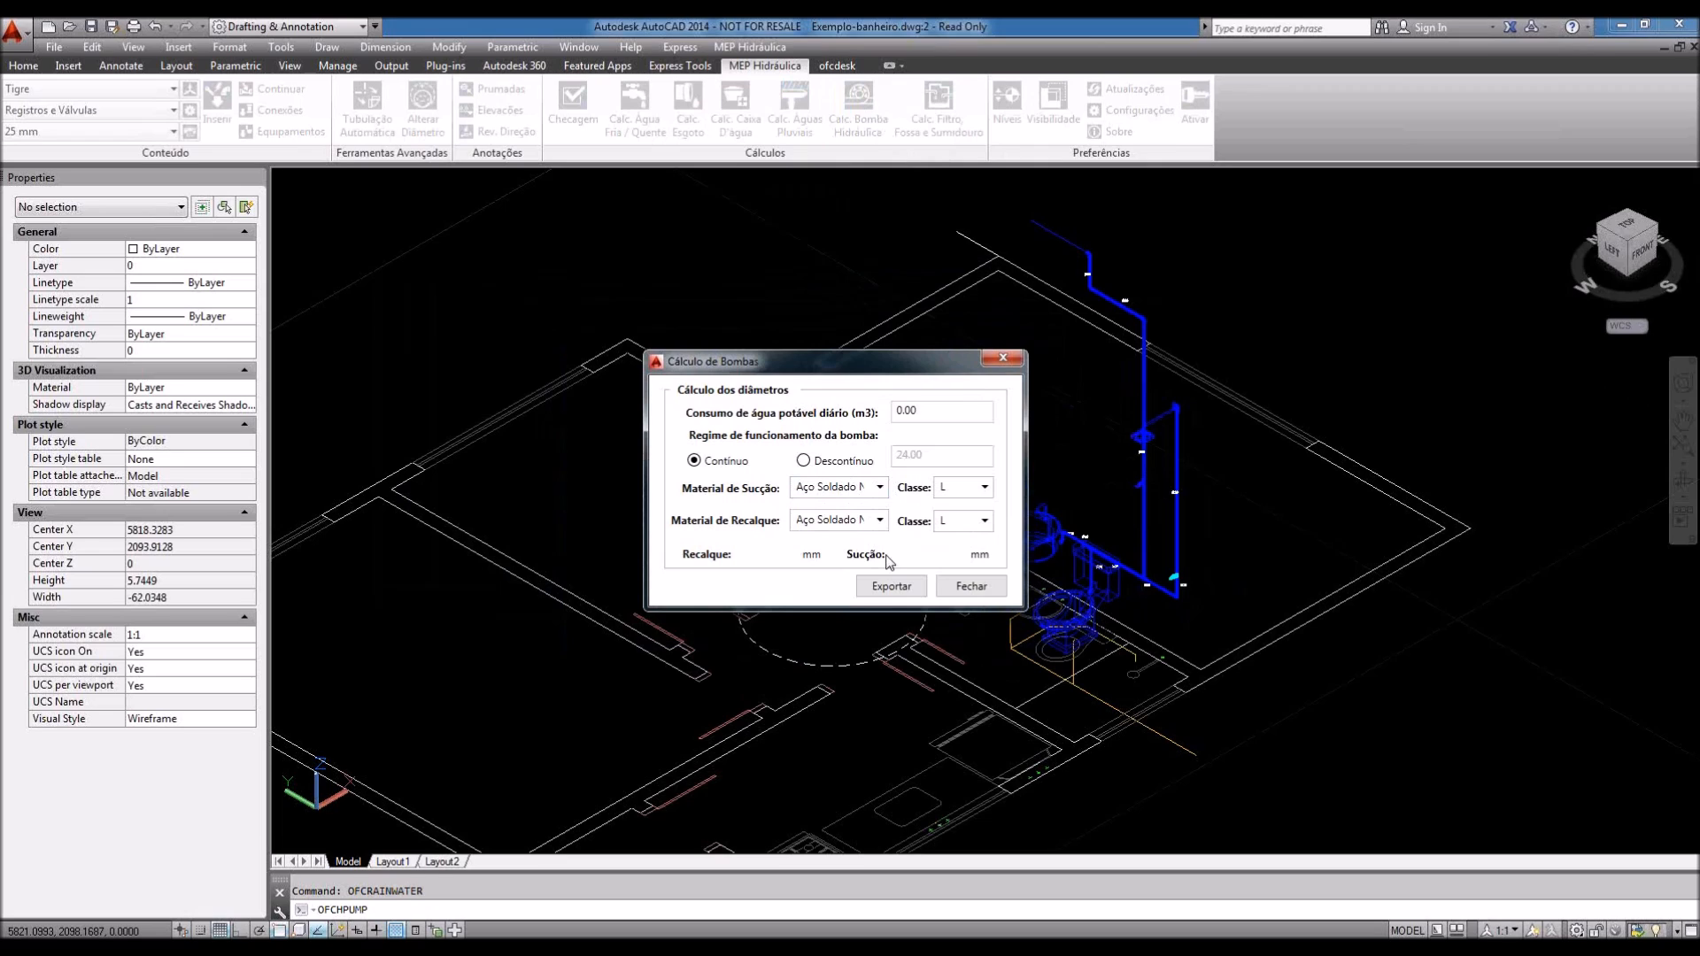
{"action": "left_click", "coordinate": [880, 487]}
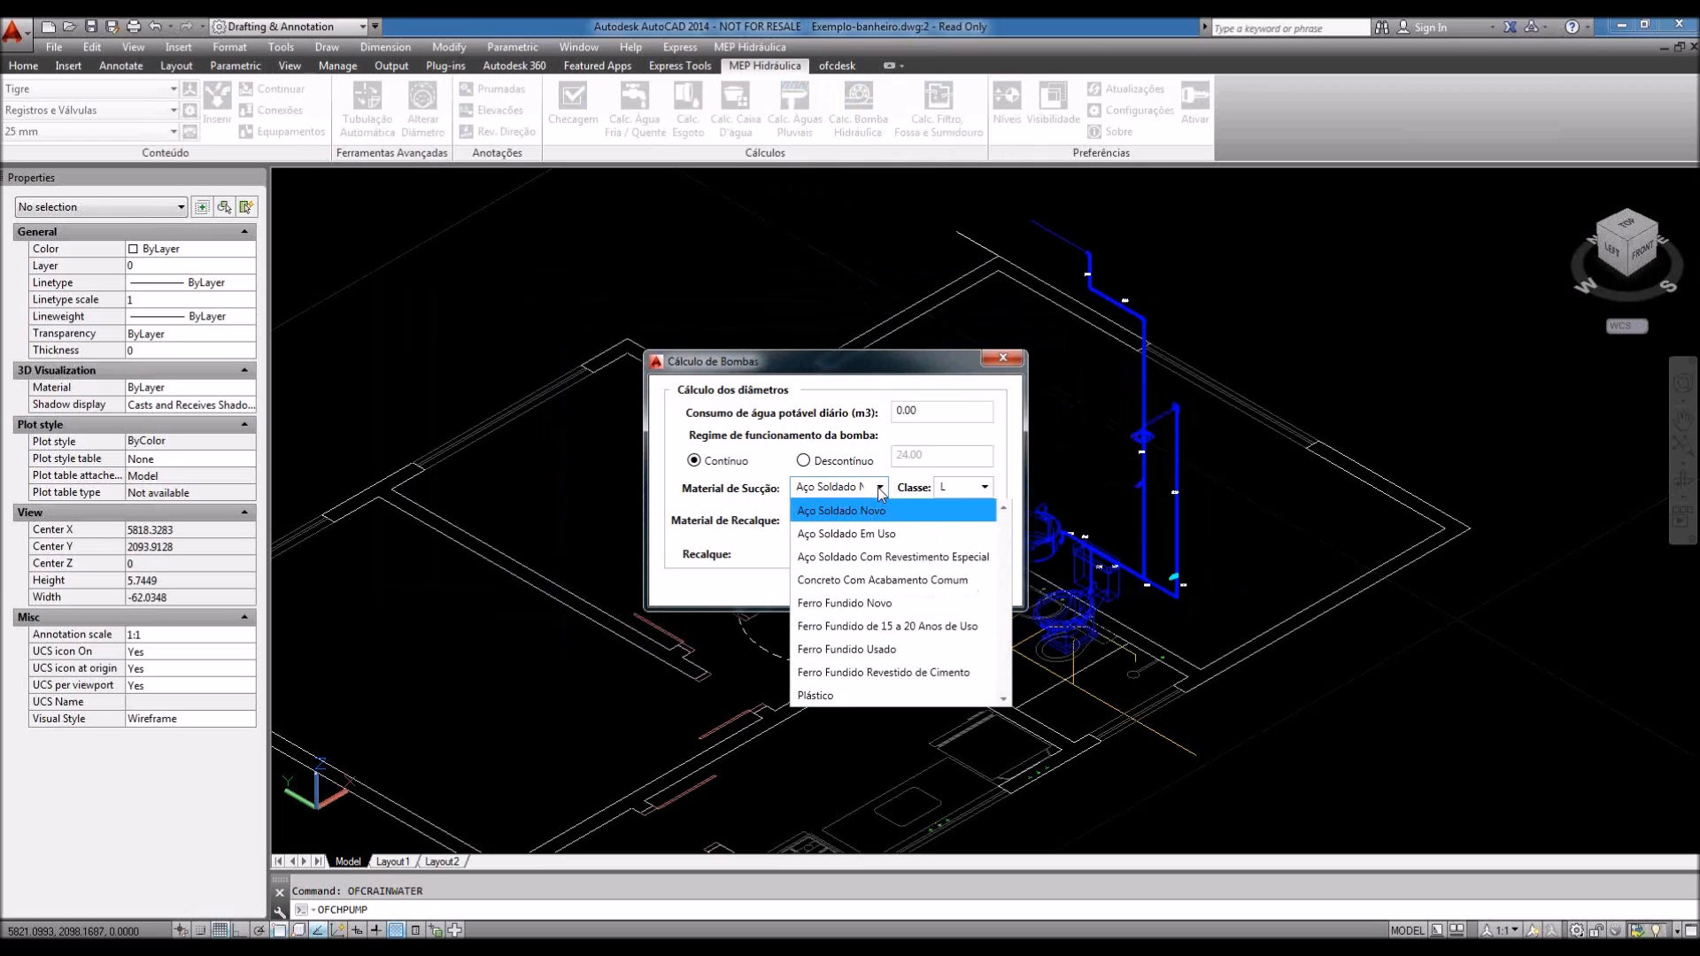
{"action": "left_click", "coordinate": [836, 531]}
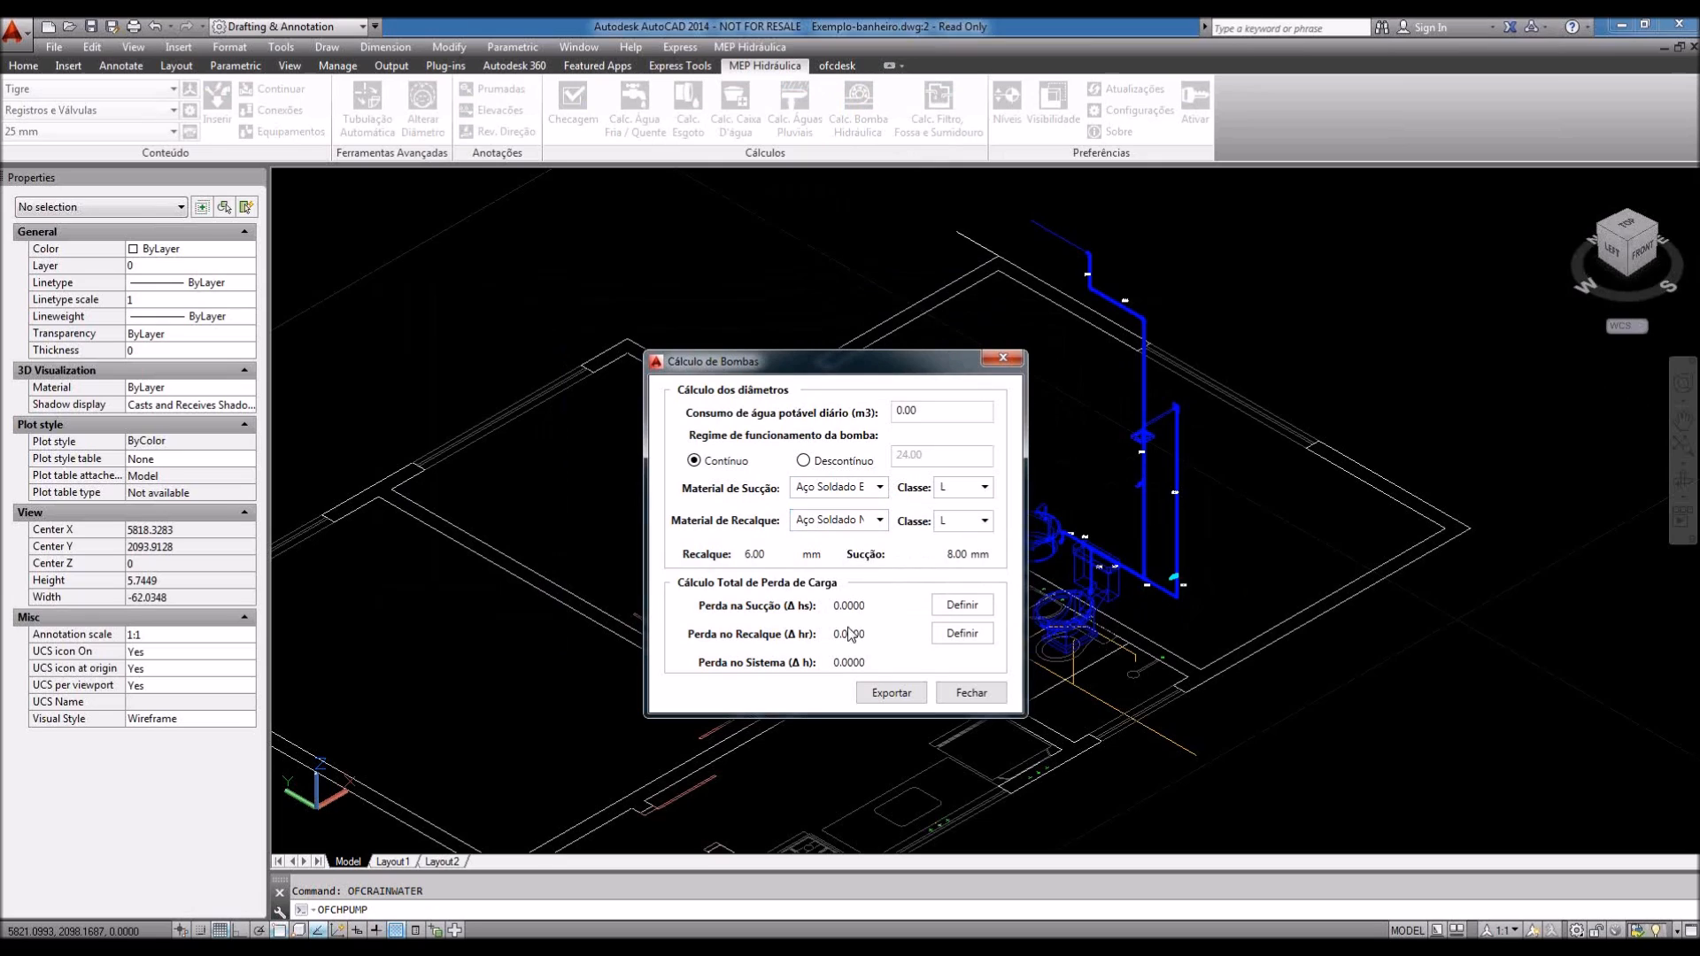
Step: Define suction head loss with 20 m length and 11 Curva 22,5° fittings, then close
{"action": "left_click", "coordinate": [962, 605]}
{"action": "left_click_drag", "start_coordinate": [1699, 294], "coordinate": [377, 320]}
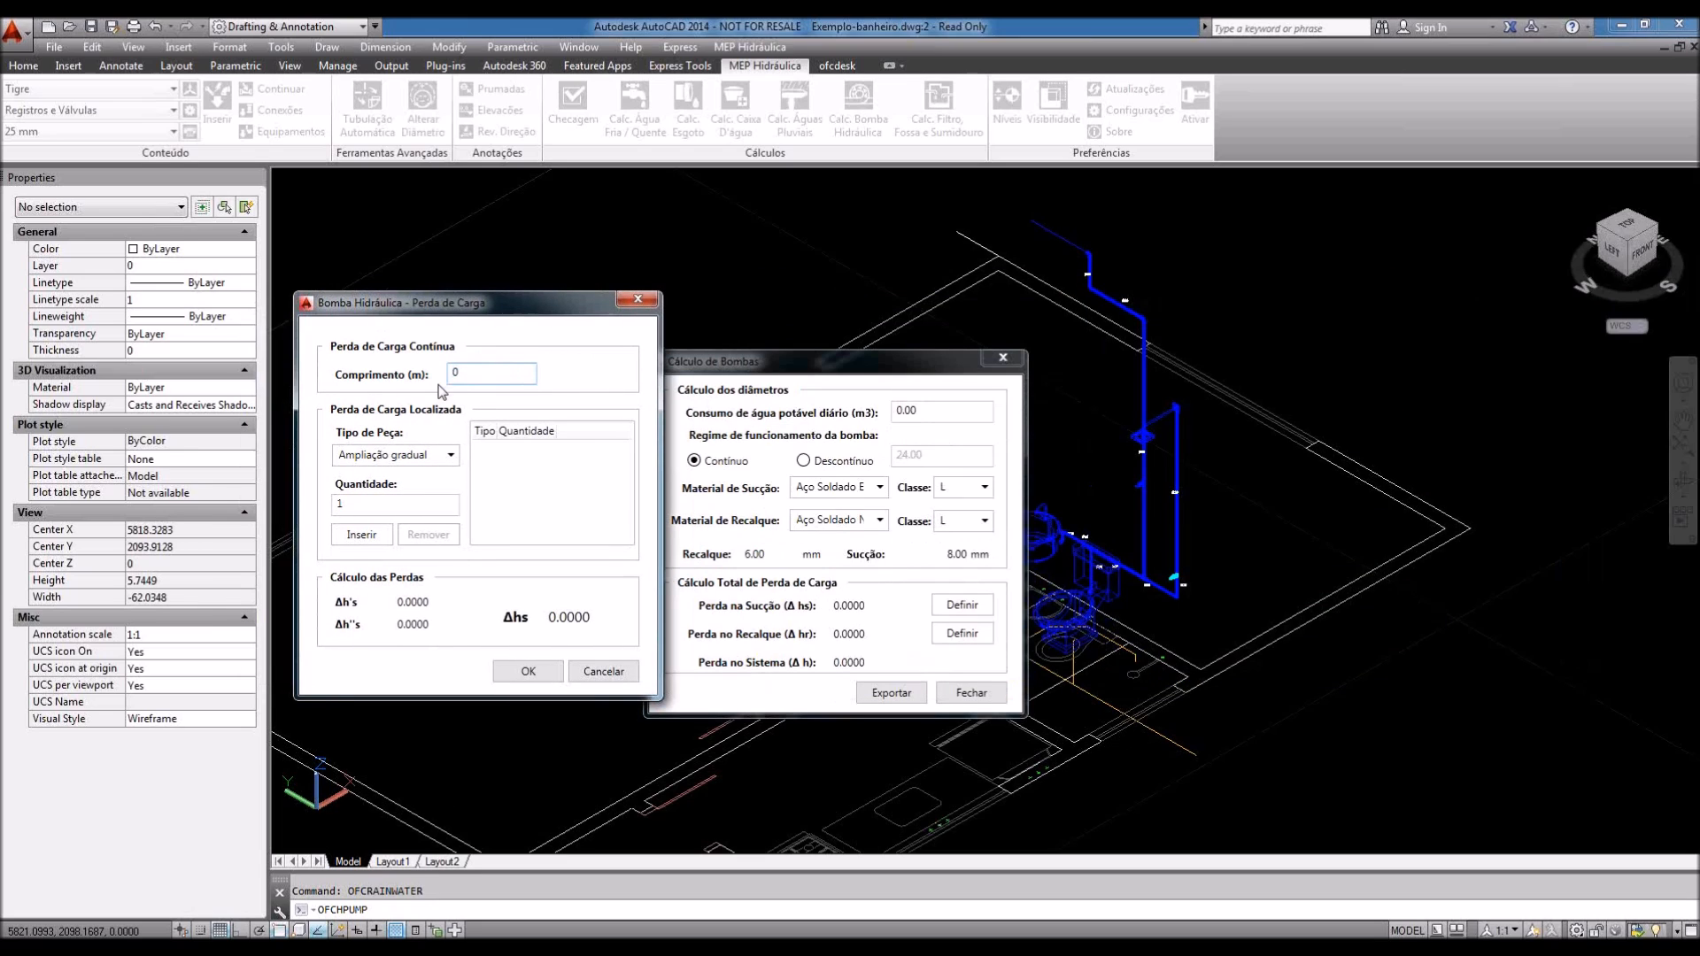
{"action": "type", "text": "2"}
{"action": "left_click", "coordinate": [399, 454]}
{"action": "left_click", "coordinate": [372, 625]}
{"action": "left_click", "coordinate": [376, 505]}
{"action": "type", "text": "1"}
{"action": "left_click", "coordinate": [361, 534]}
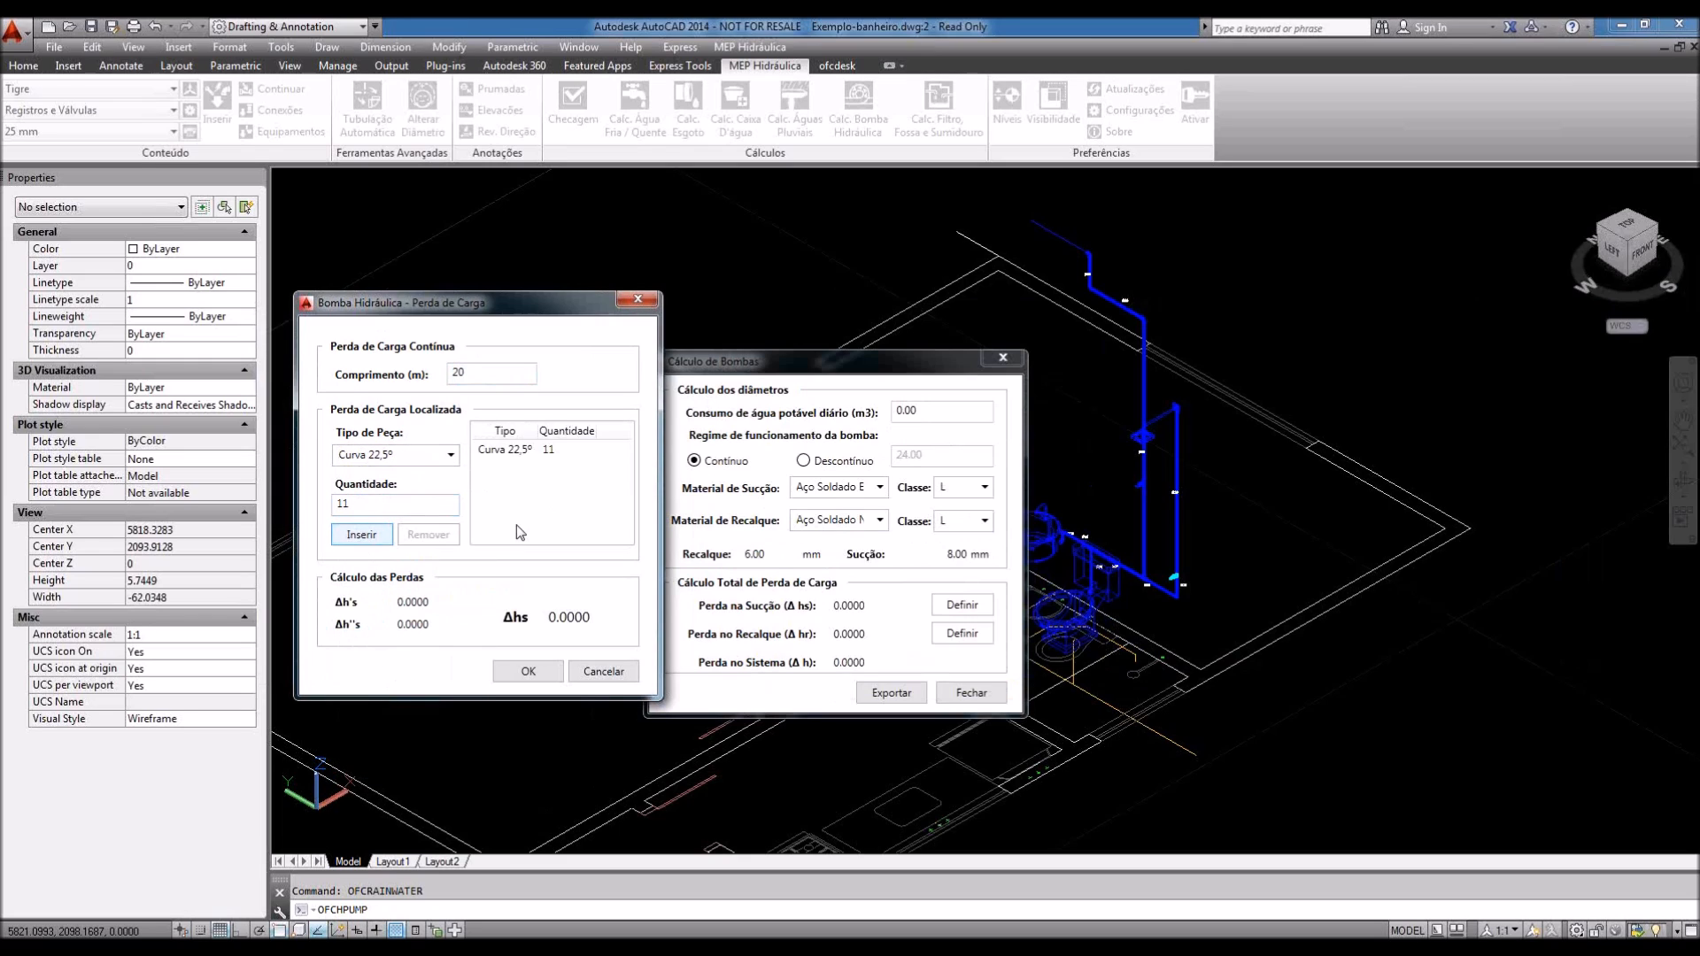
{"action": "left_click", "coordinate": [528, 671]}
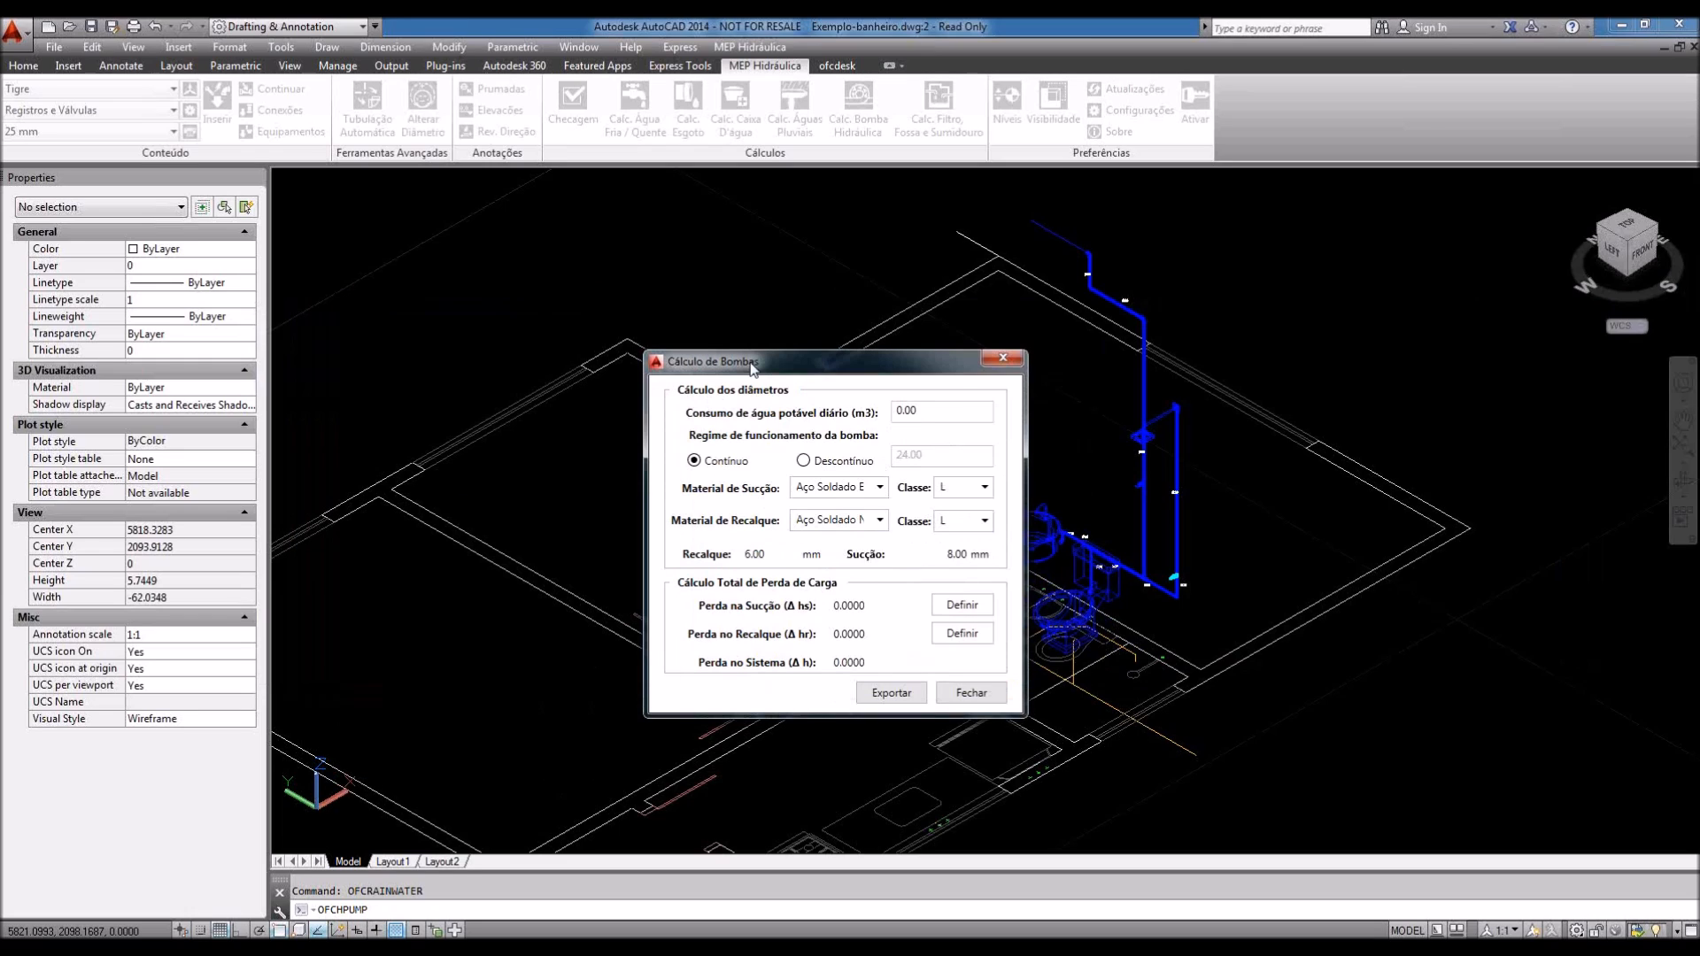
{"action": "left_click", "coordinate": [971, 693]}
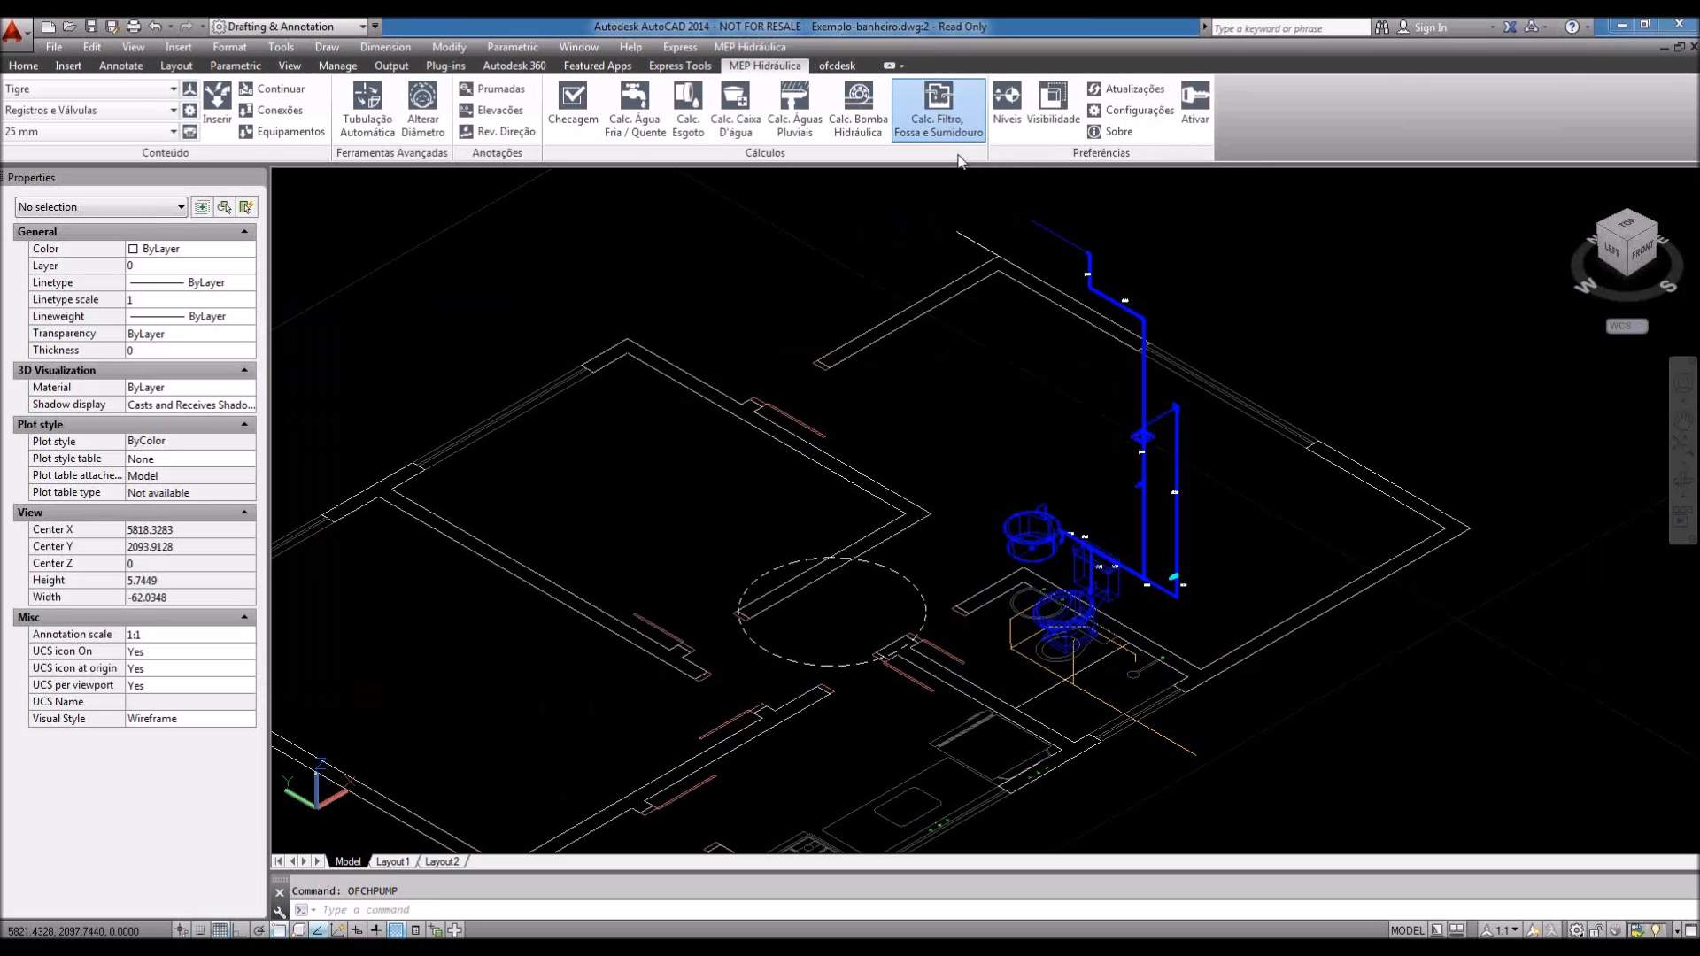
{"action": "left_click", "coordinate": [947, 128]}
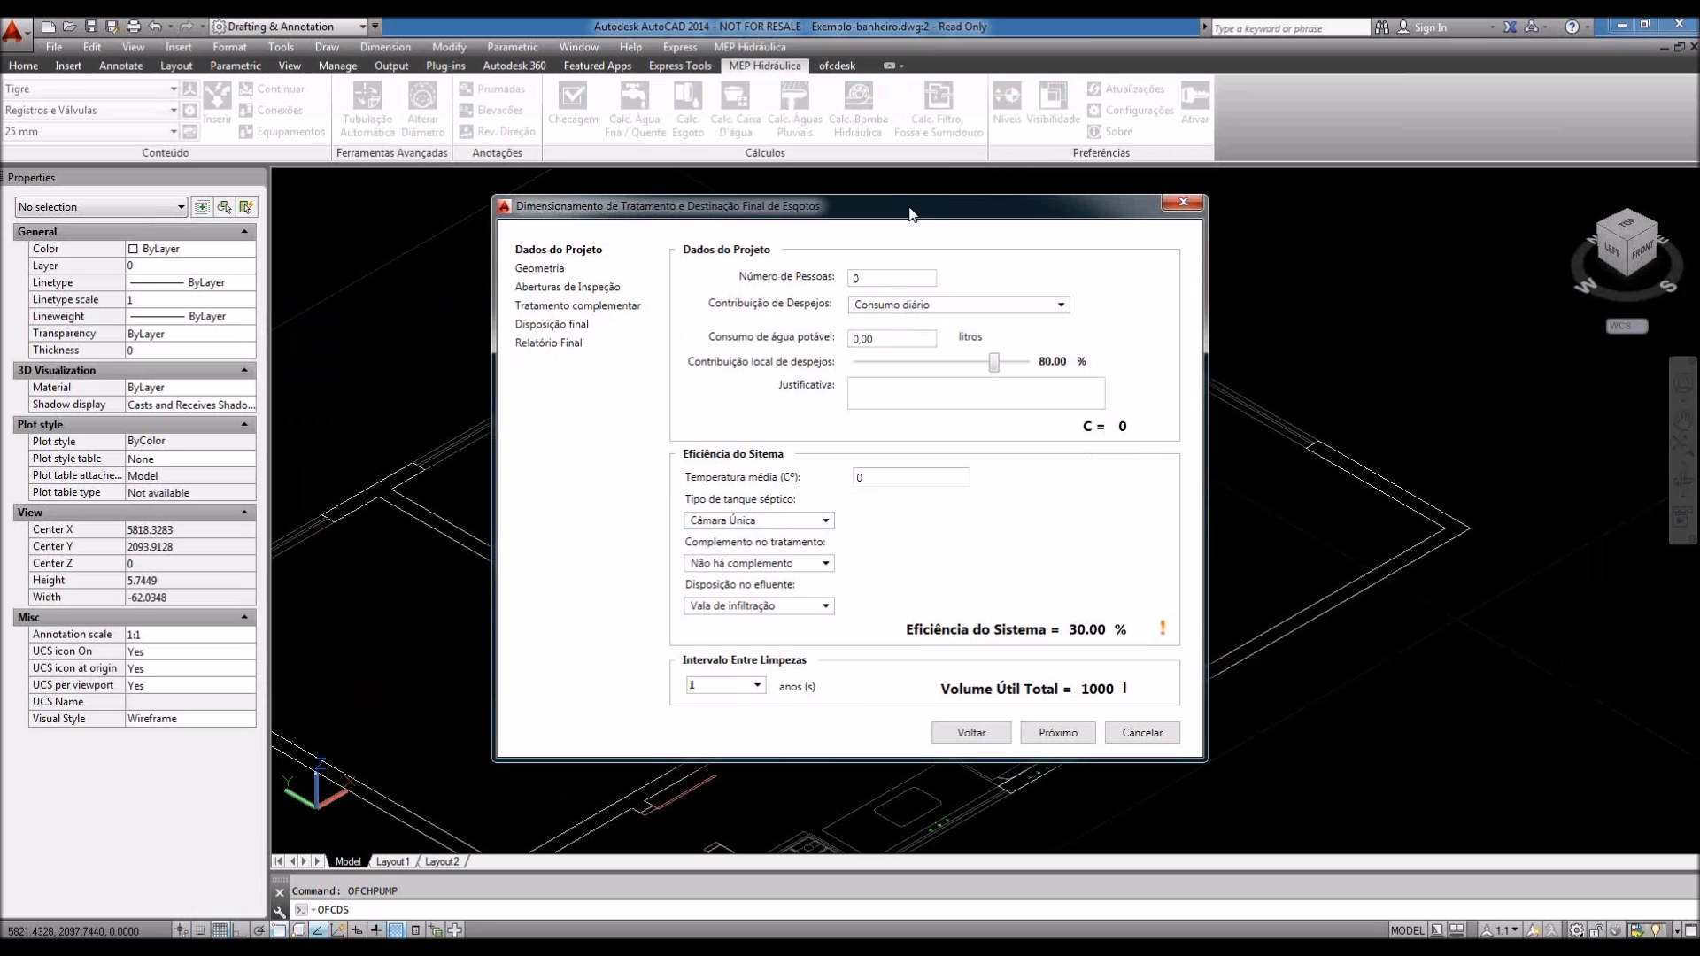
{"action": "left_click_drag", "start_coordinate": [922, 214], "coordinate": [944, 217]}
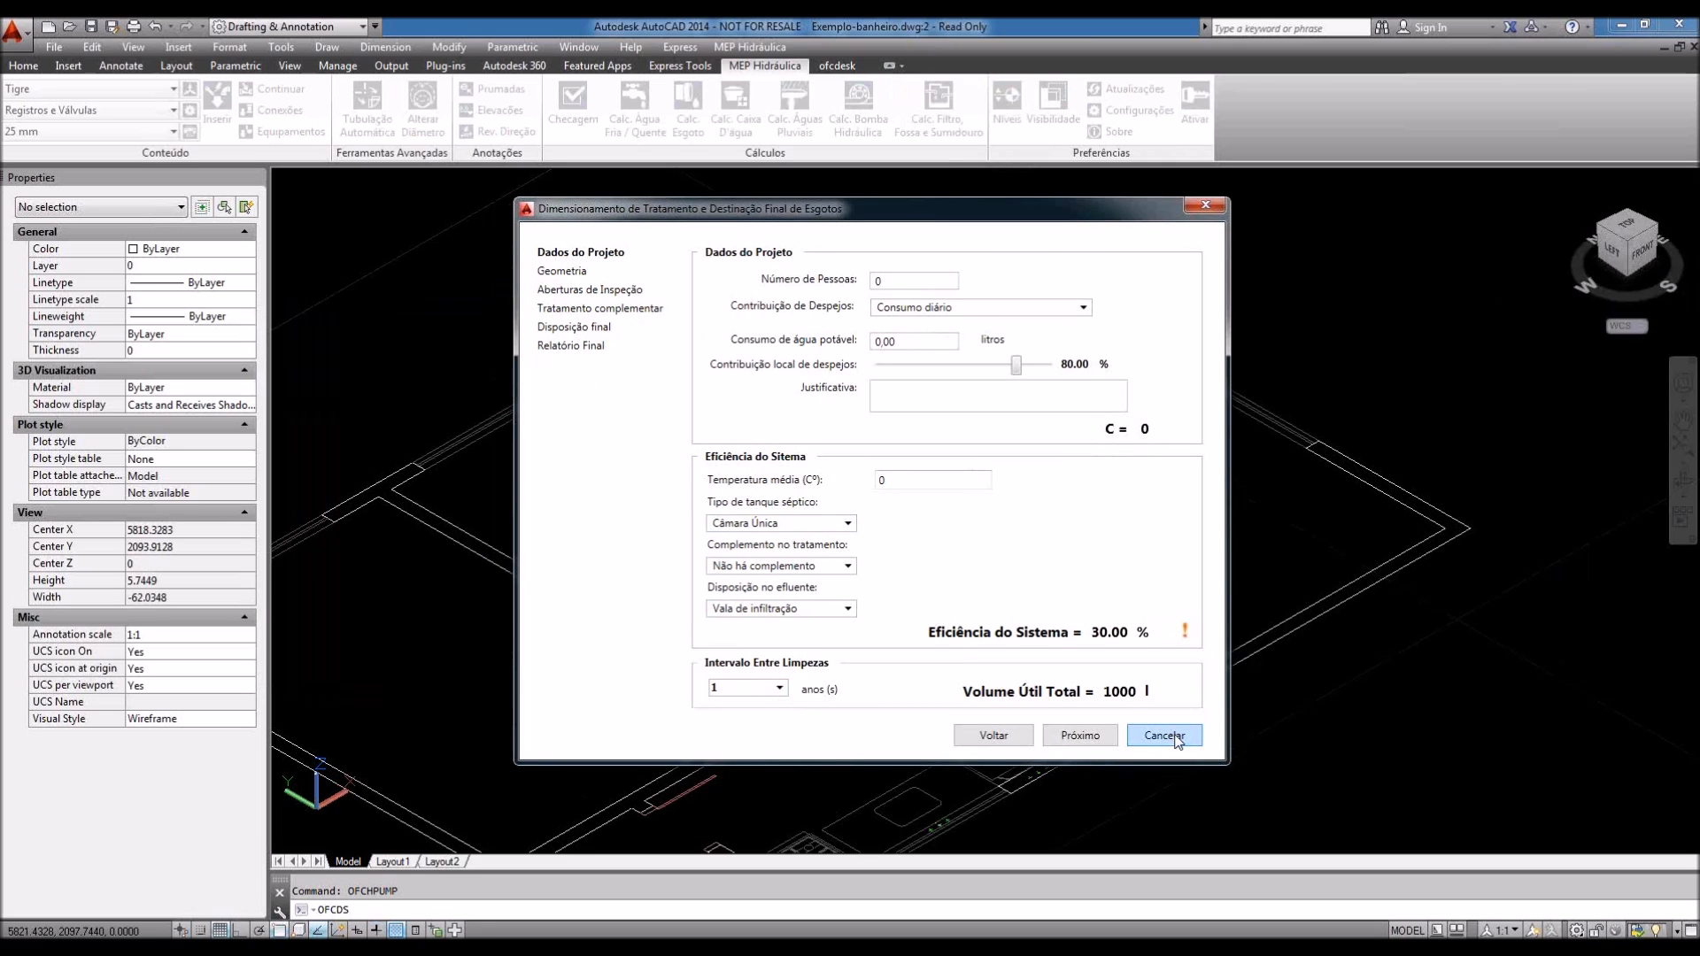
{"action": "left_click", "coordinate": [1176, 739]}
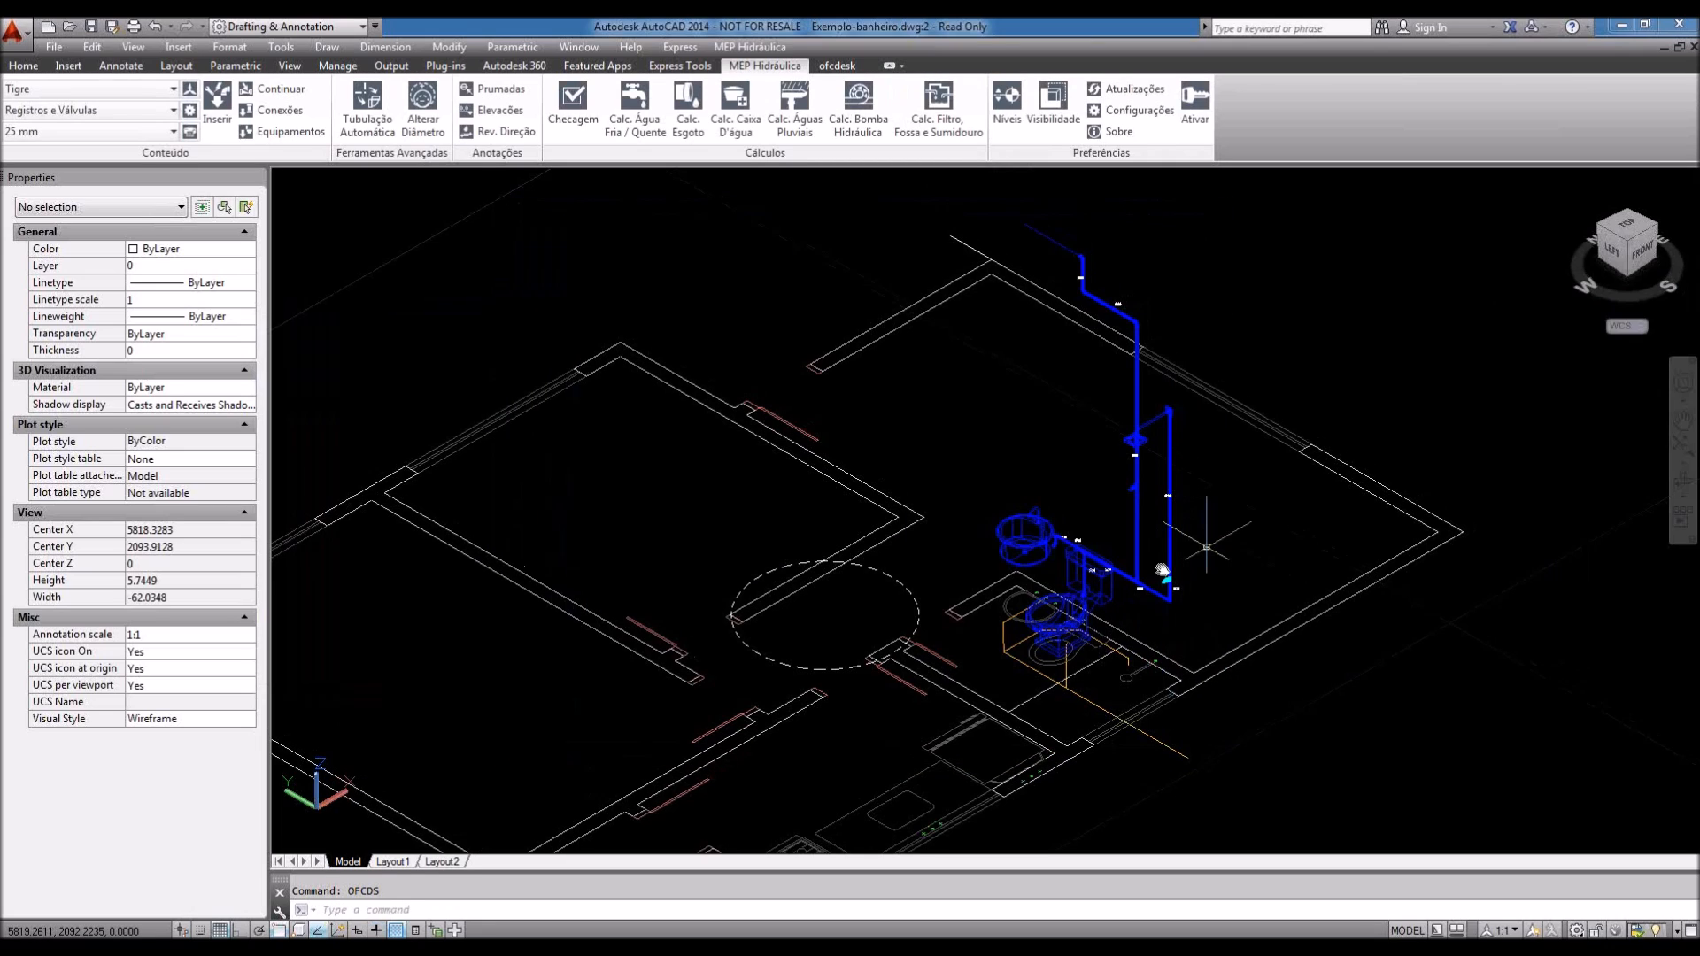
{"action": "middle_click_drag", "start_coordinate": [1161, 569], "coordinate": [1122, 587]}
{"action": "middle_click_drag", "start_coordinate": [1130, 353], "coordinate": [1084, 357]}
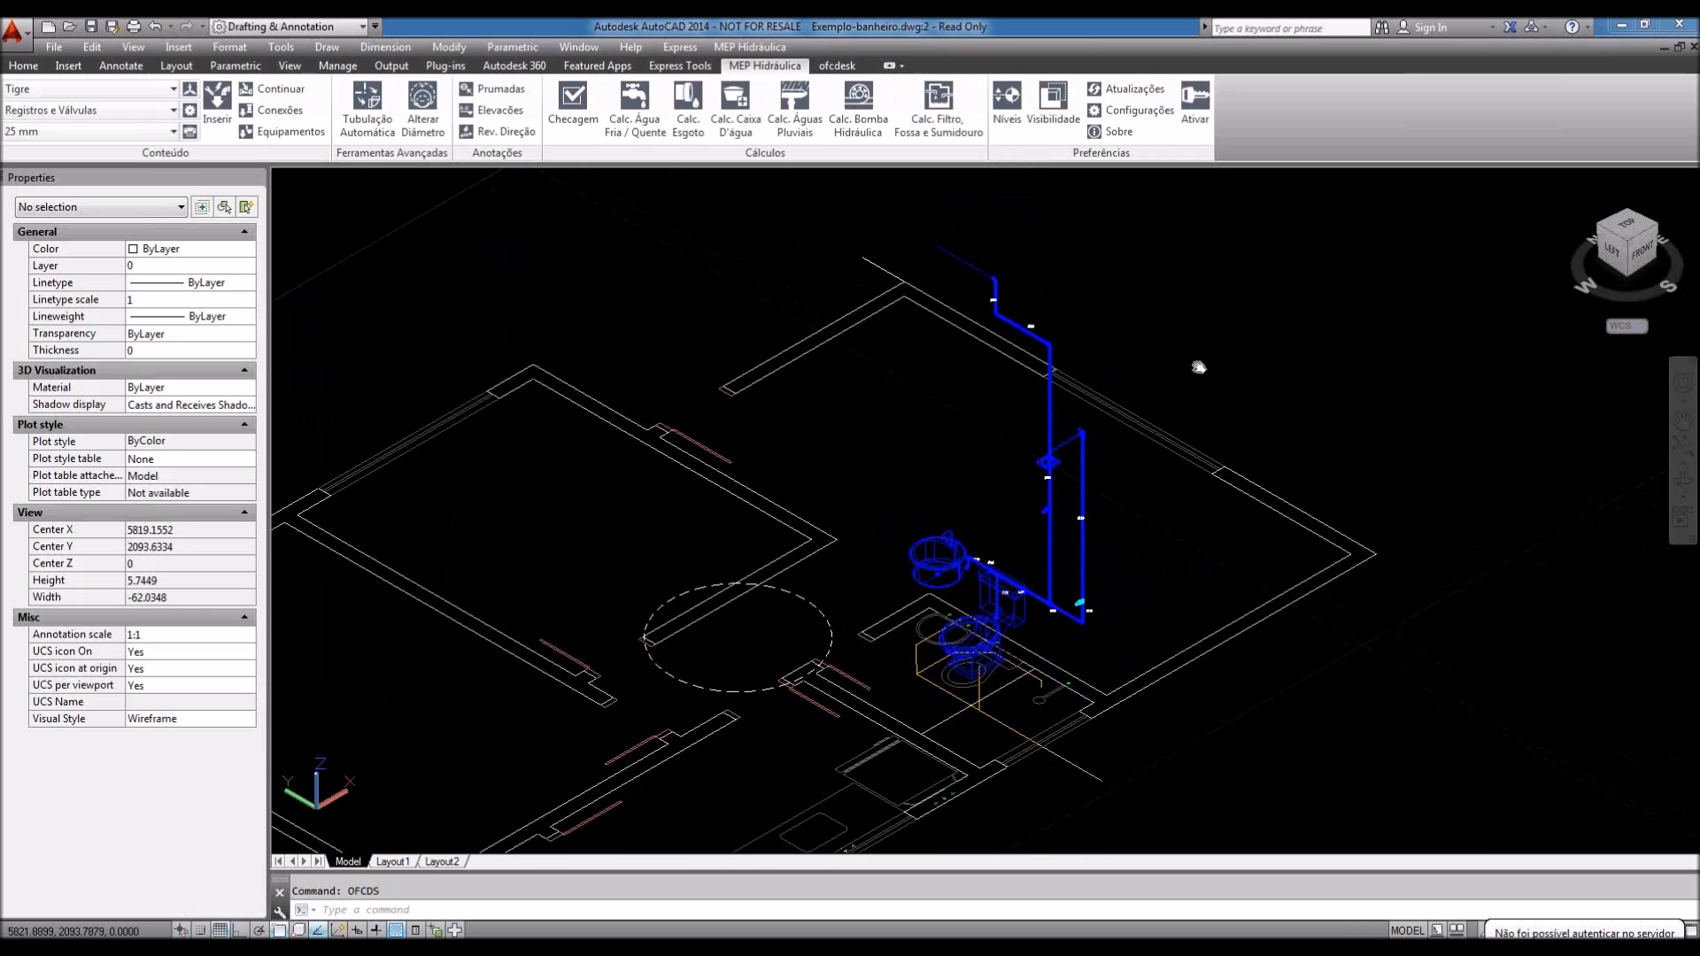
{"action": "middle_click_drag", "start_coordinate": [1199, 367], "coordinate": [1203, 394]}
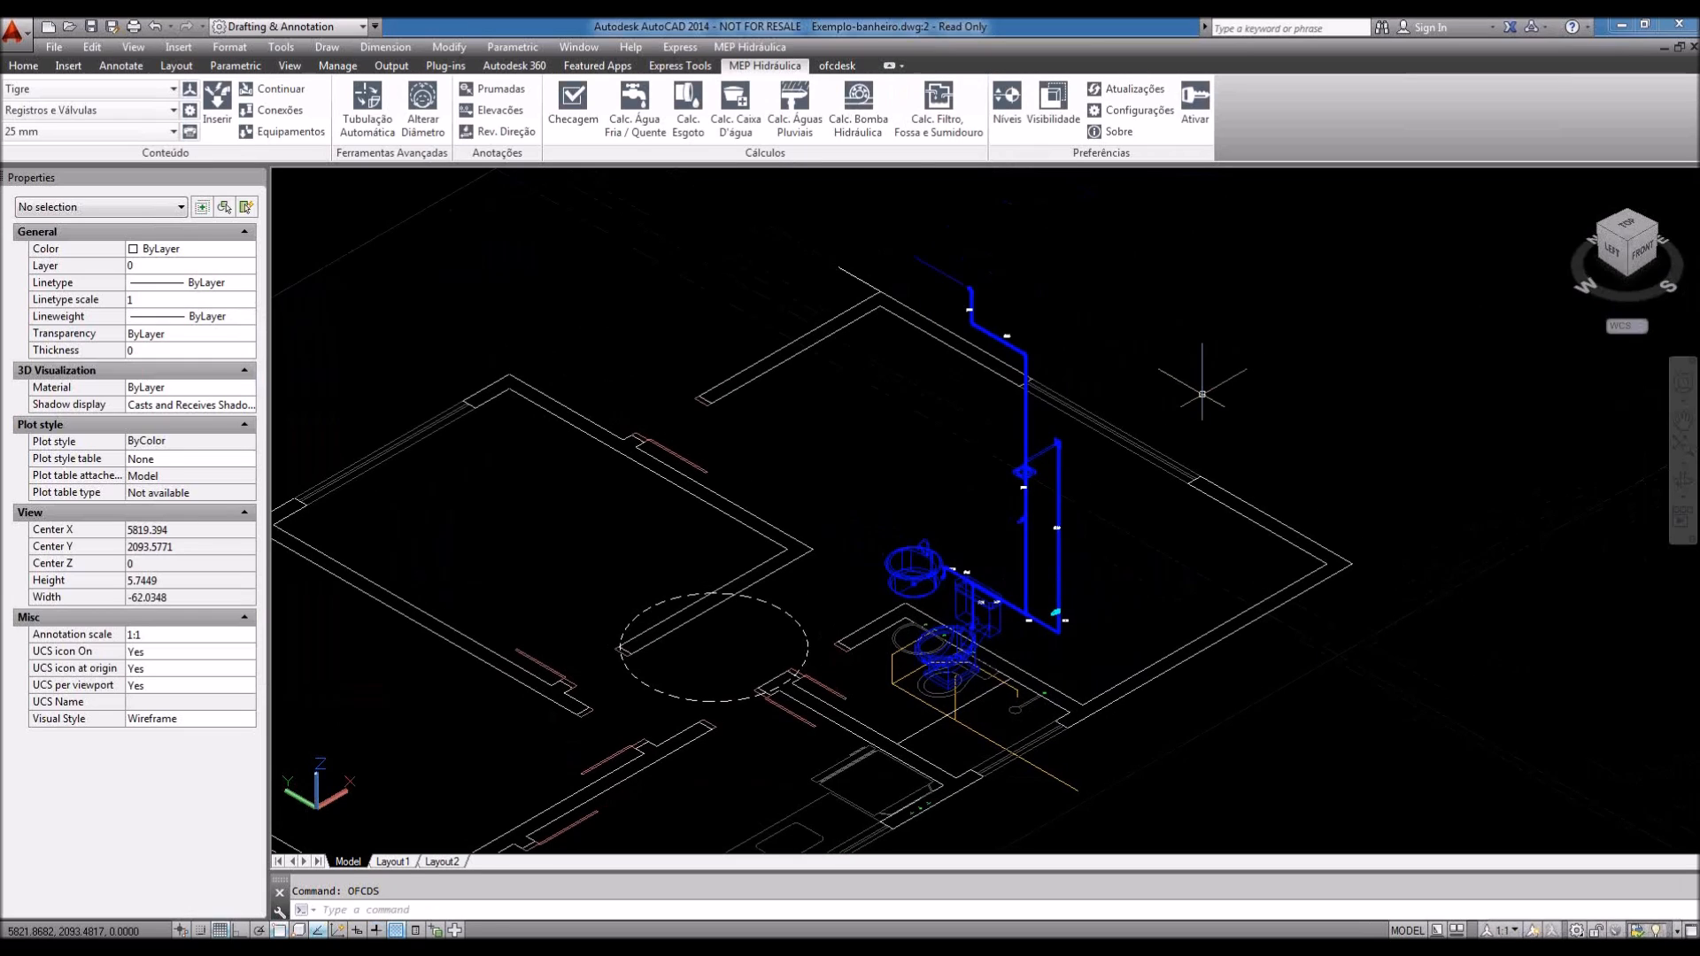
{"action": "middle_click_drag", "start_coordinate": [1254, 429], "coordinate": [1250, 426]}
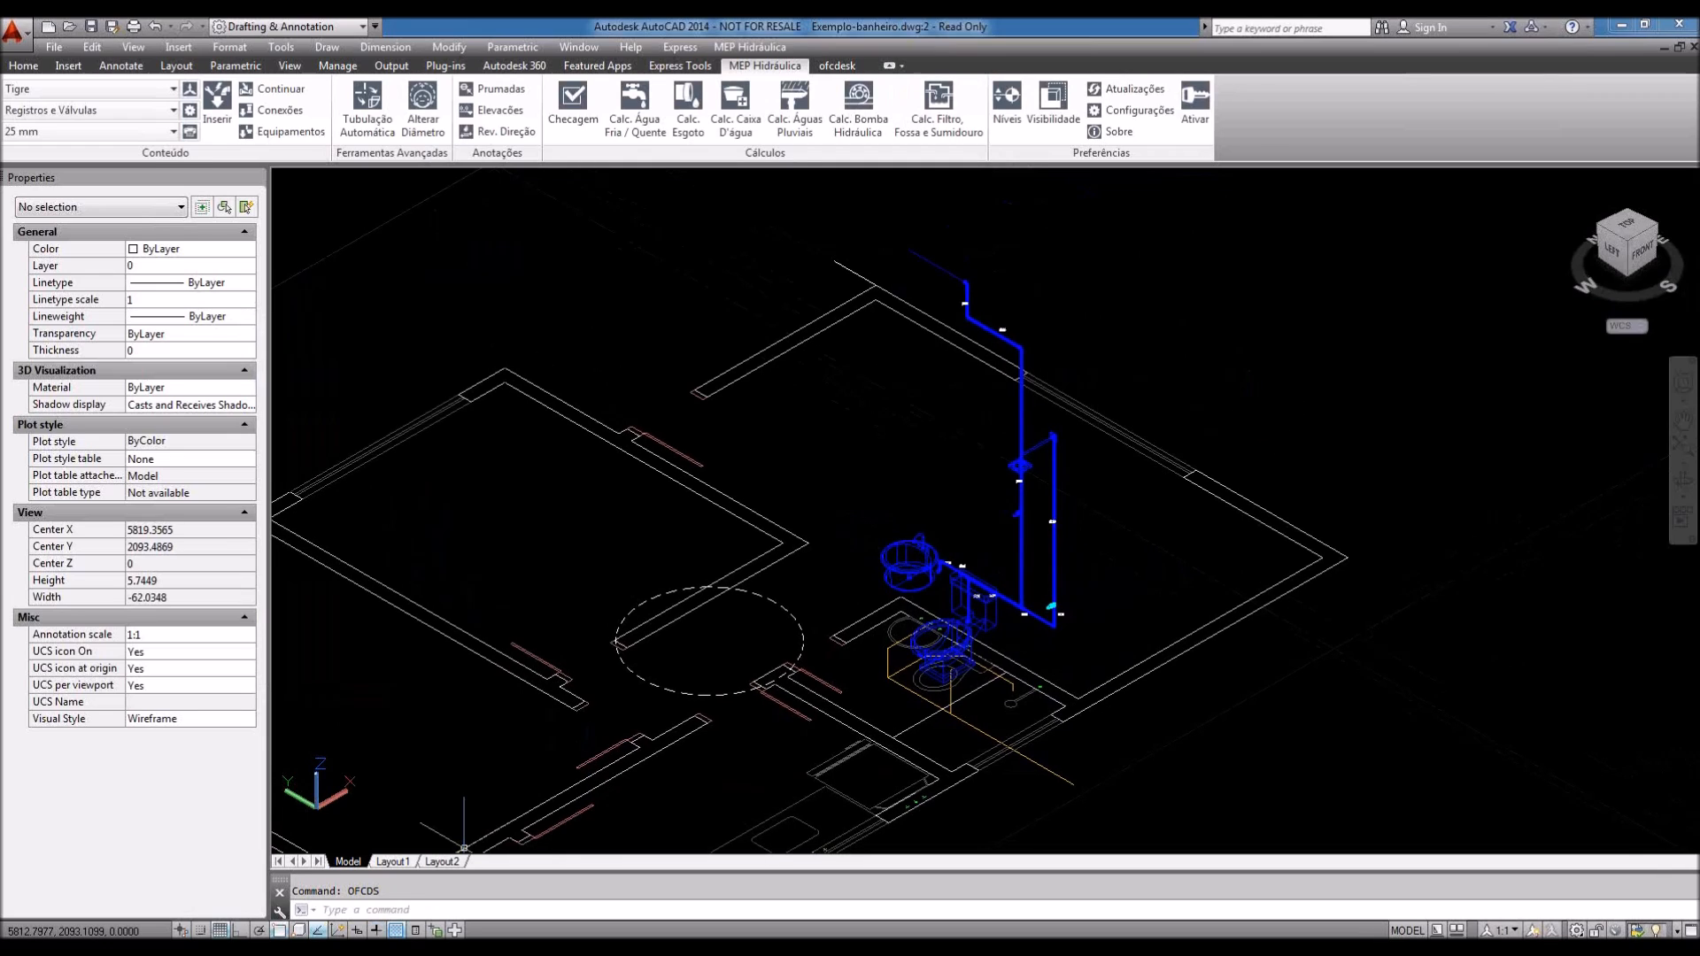